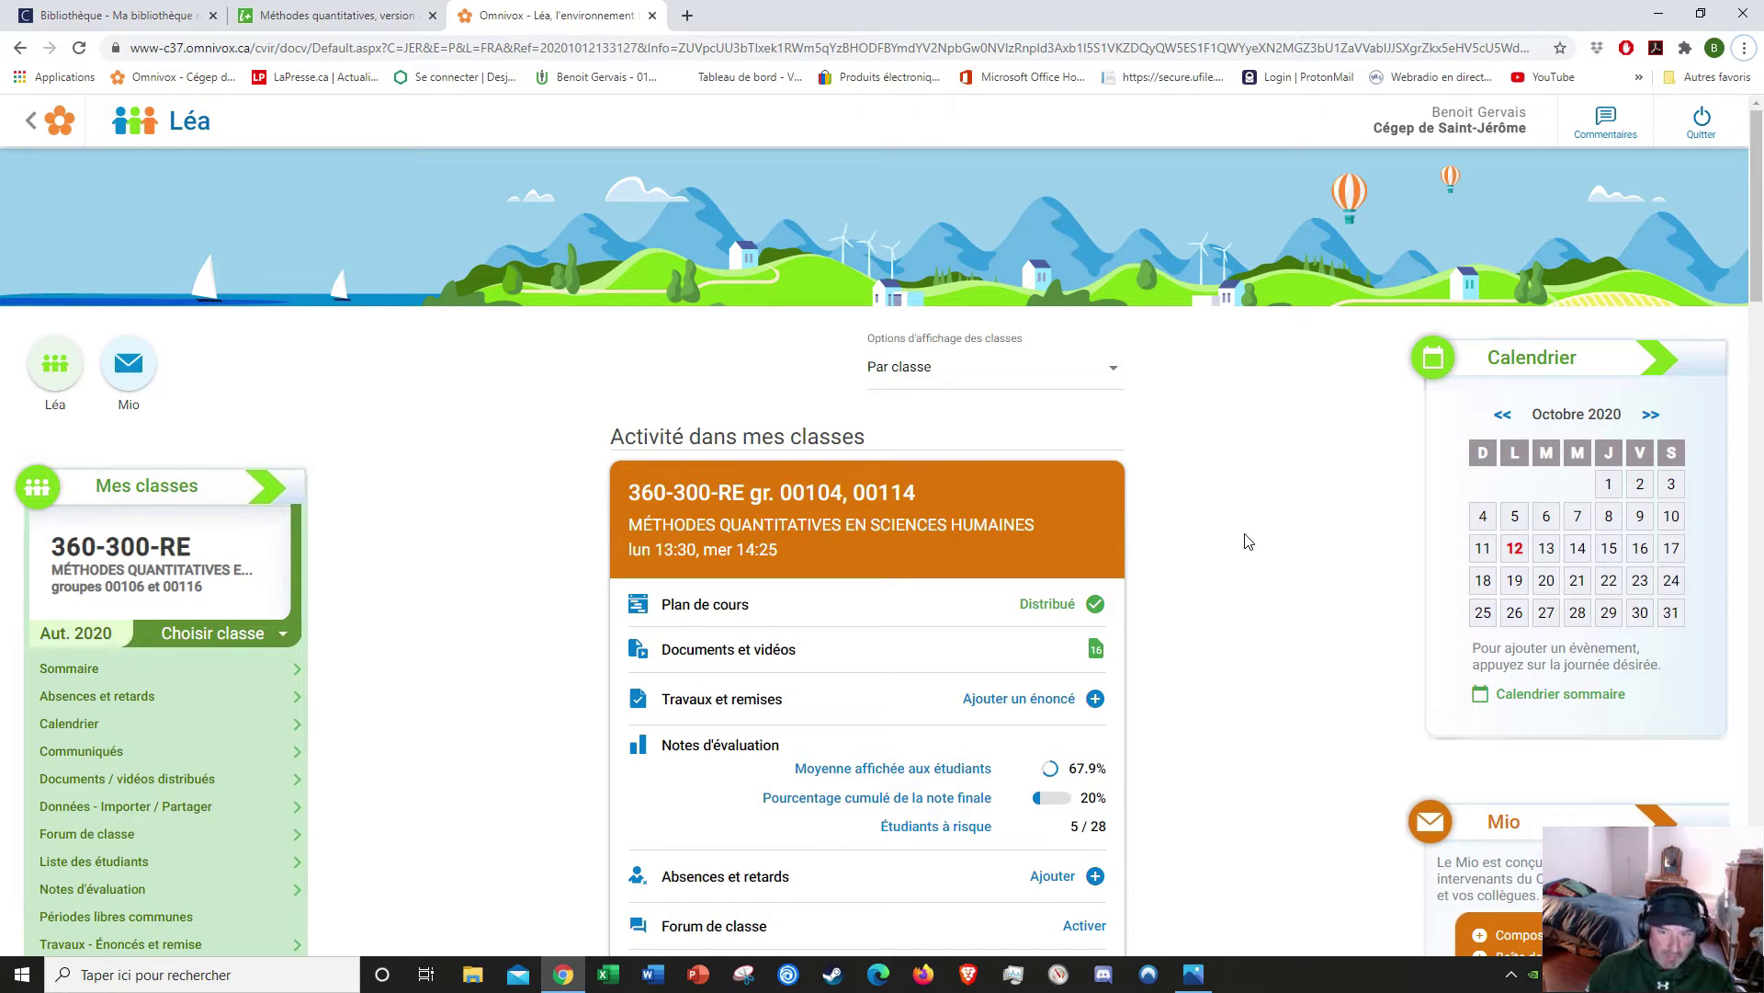
Step: Open the scanned lab pages in Photos, look through Lab Excel MQ P2.jpg to P8.jpg, and minimize the viewer
{"action": "left_click", "coordinate": [1193, 974]}
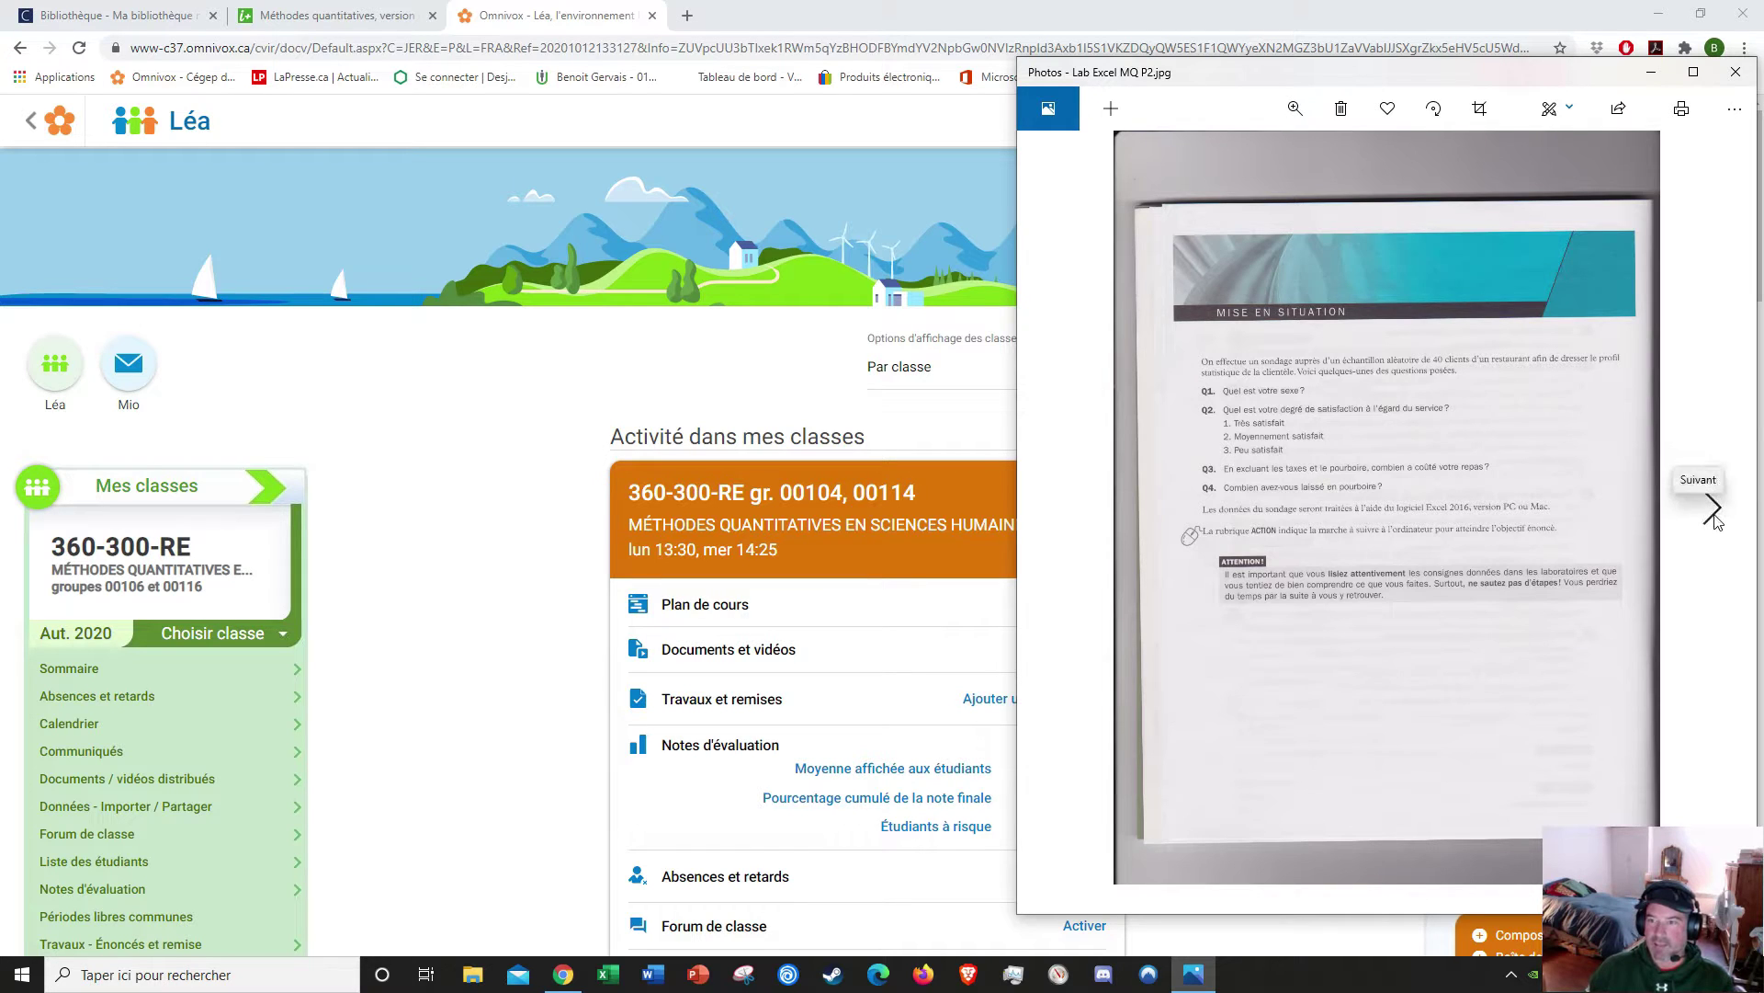
{"action": "left_click", "coordinate": [1715, 519]}
{"action": "left_click", "coordinate": [1715, 520]}
{"action": "left_click", "coordinate": [1715, 519]}
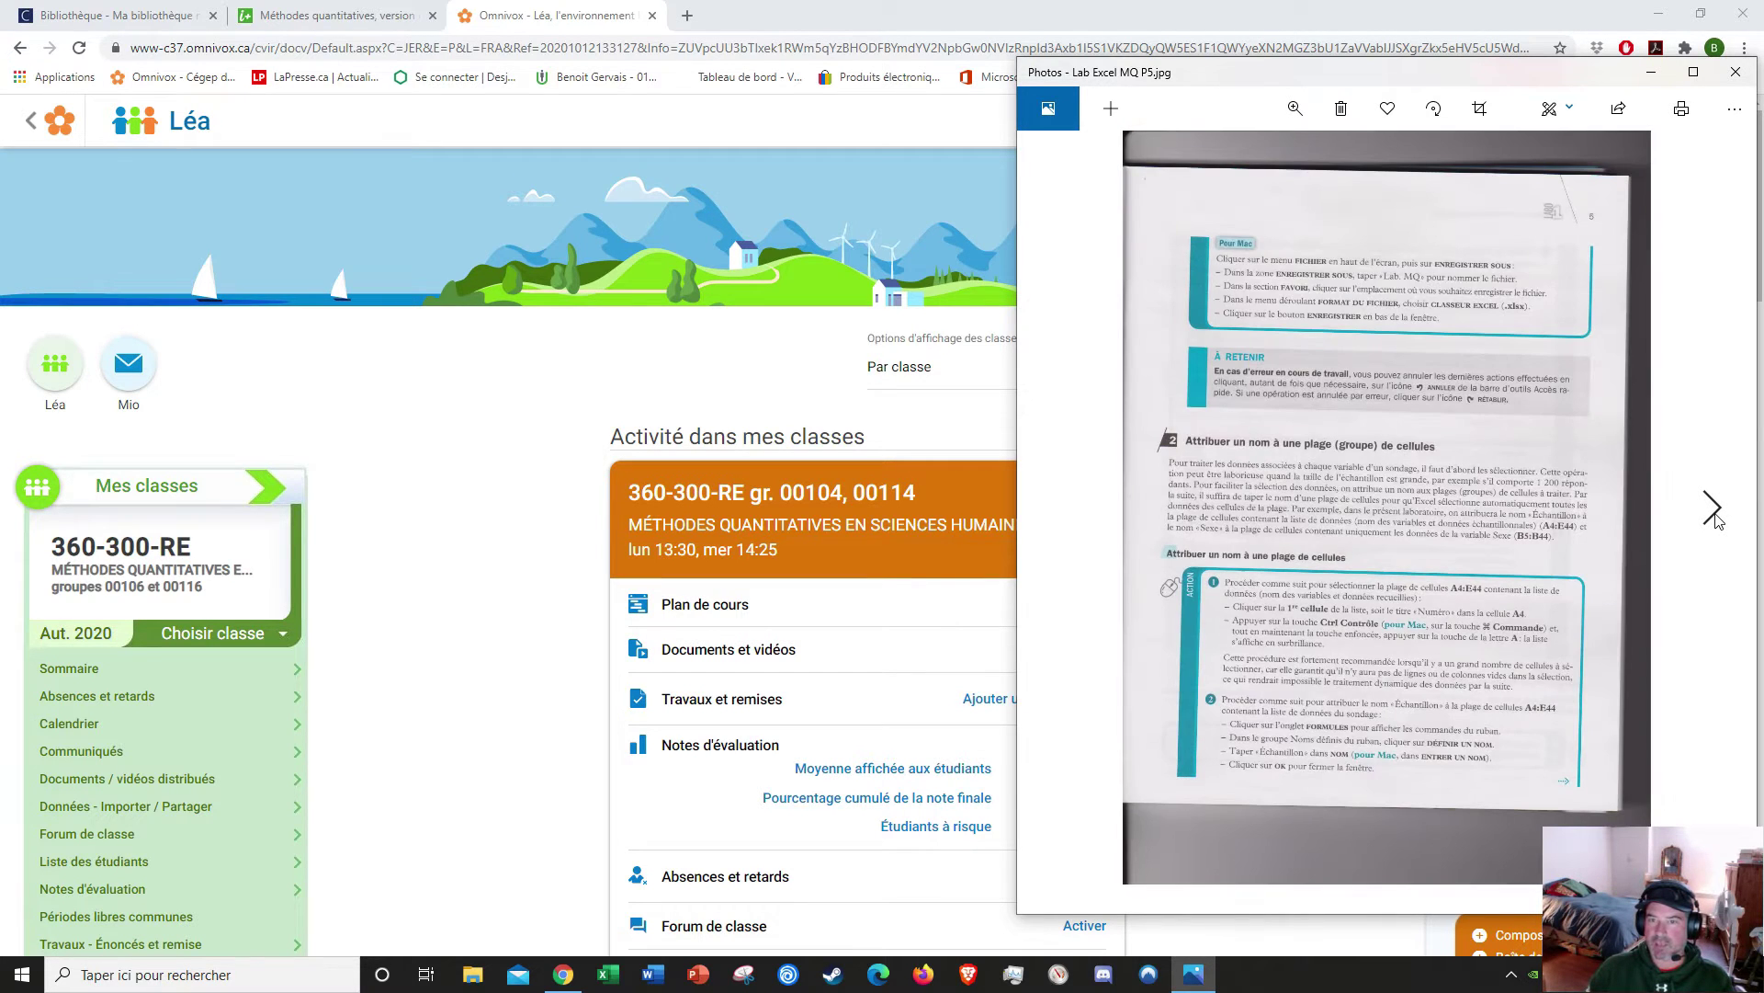
{"action": "left_click", "coordinate": [1714, 518]}
{"action": "left_click", "coordinate": [1712, 517]}
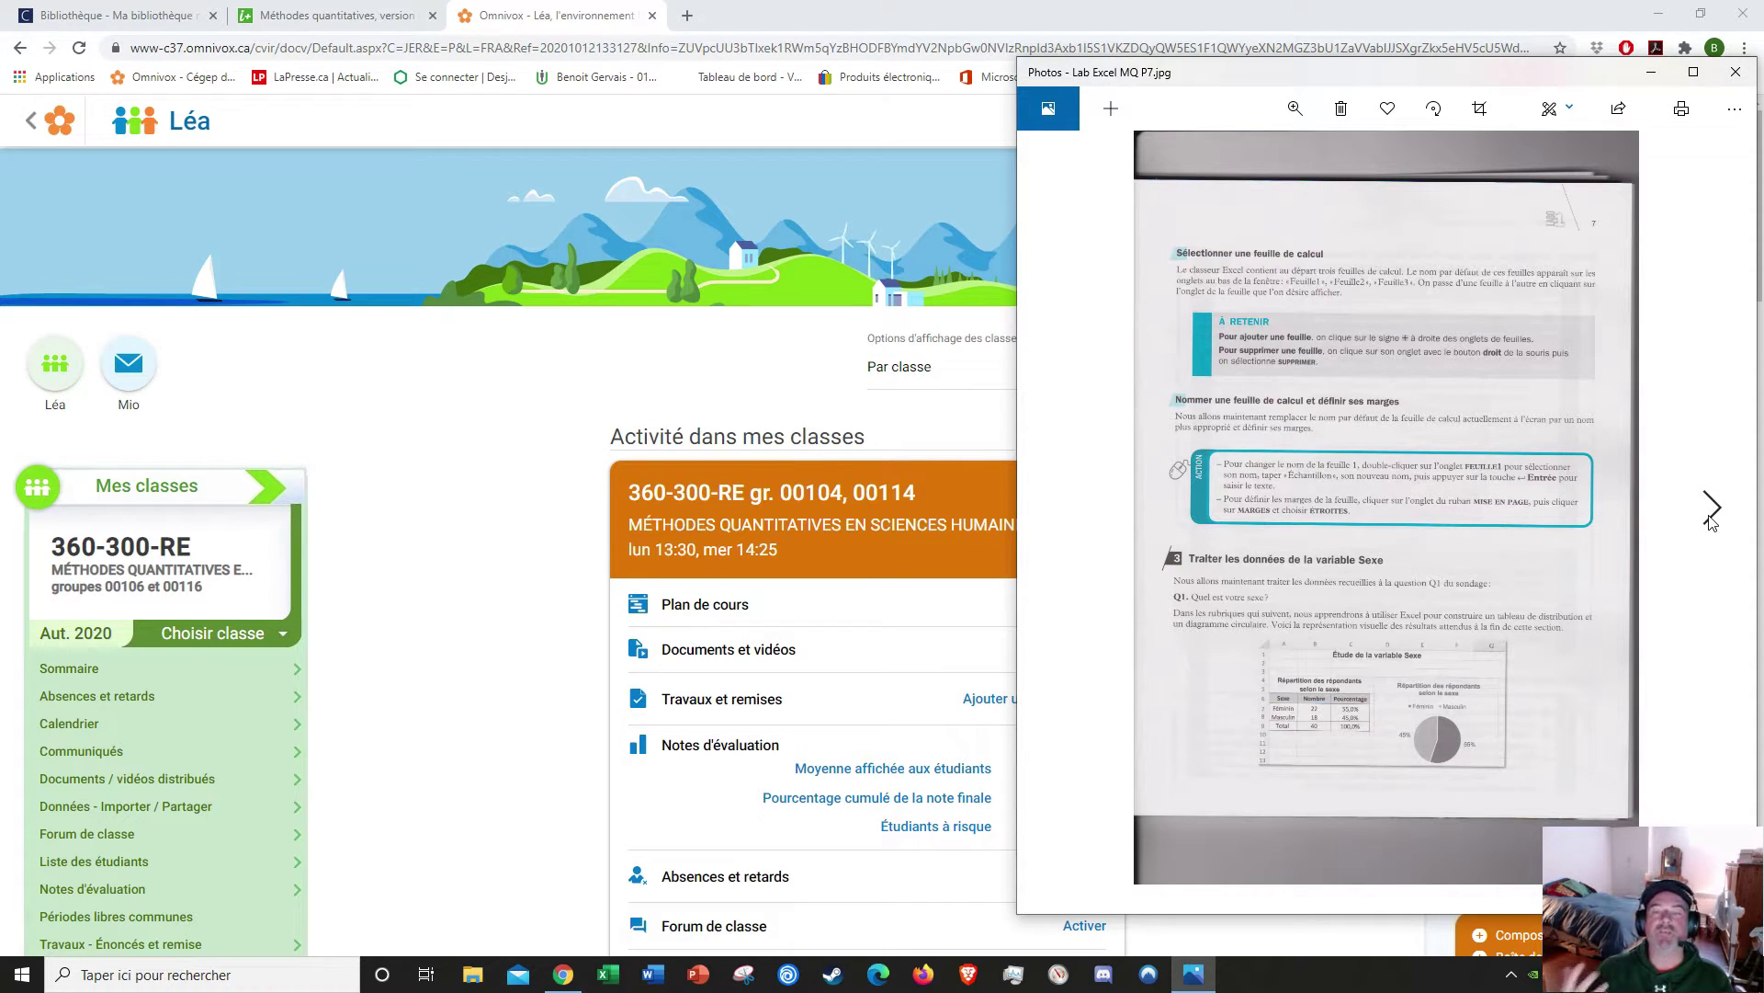
{"action": "left_click", "coordinate": [1709, 514]}
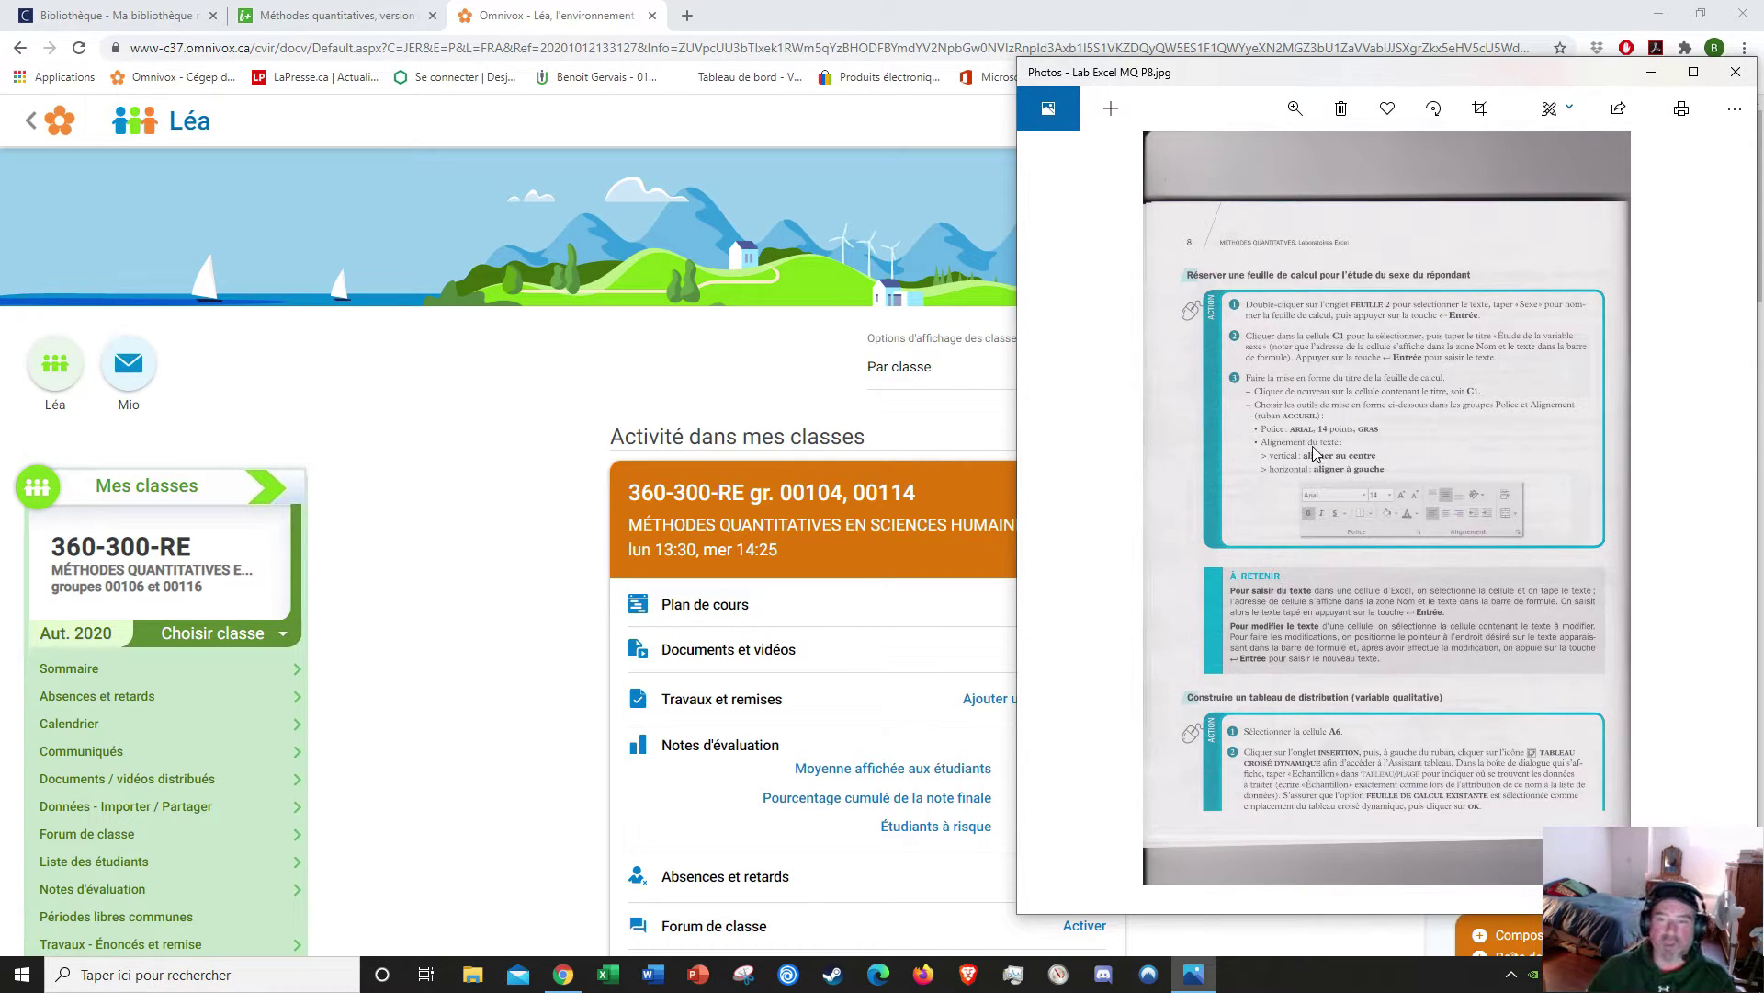
{"action": "left_click", "coordinate": [1064, 523]}
{"action": "left_click", "coordinate": [1065, 524]}
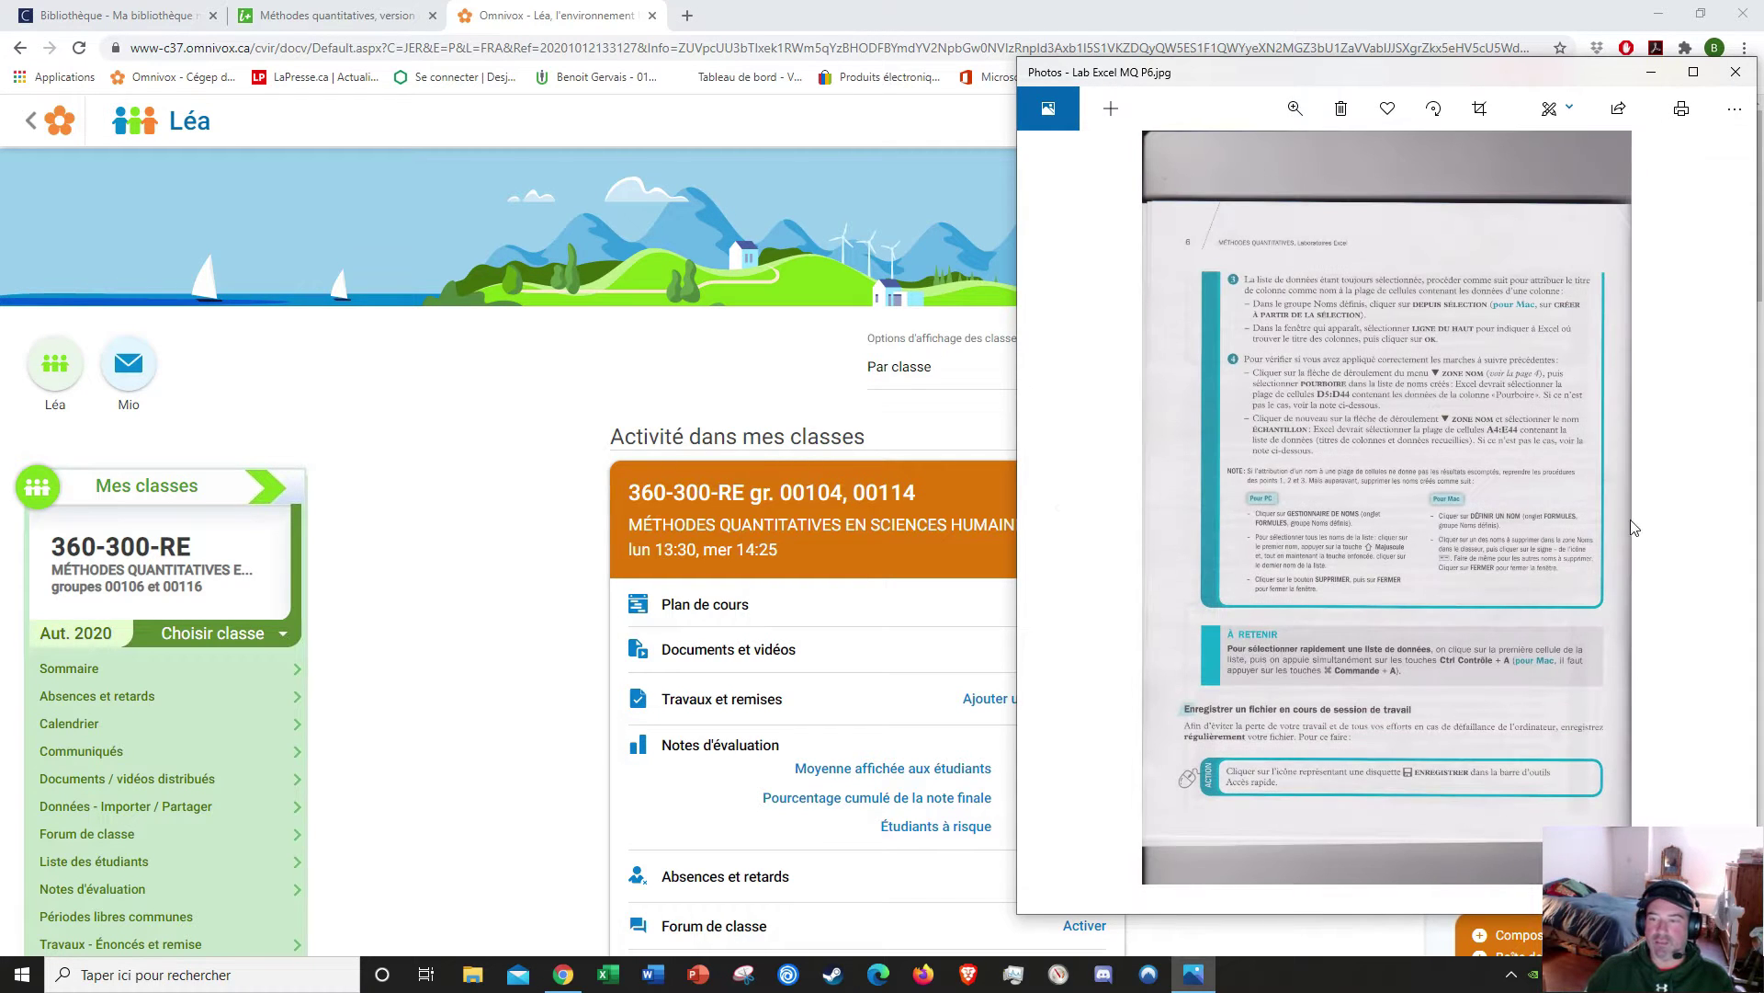
{"action": "left_click", "coordinate": [1707, 509]}
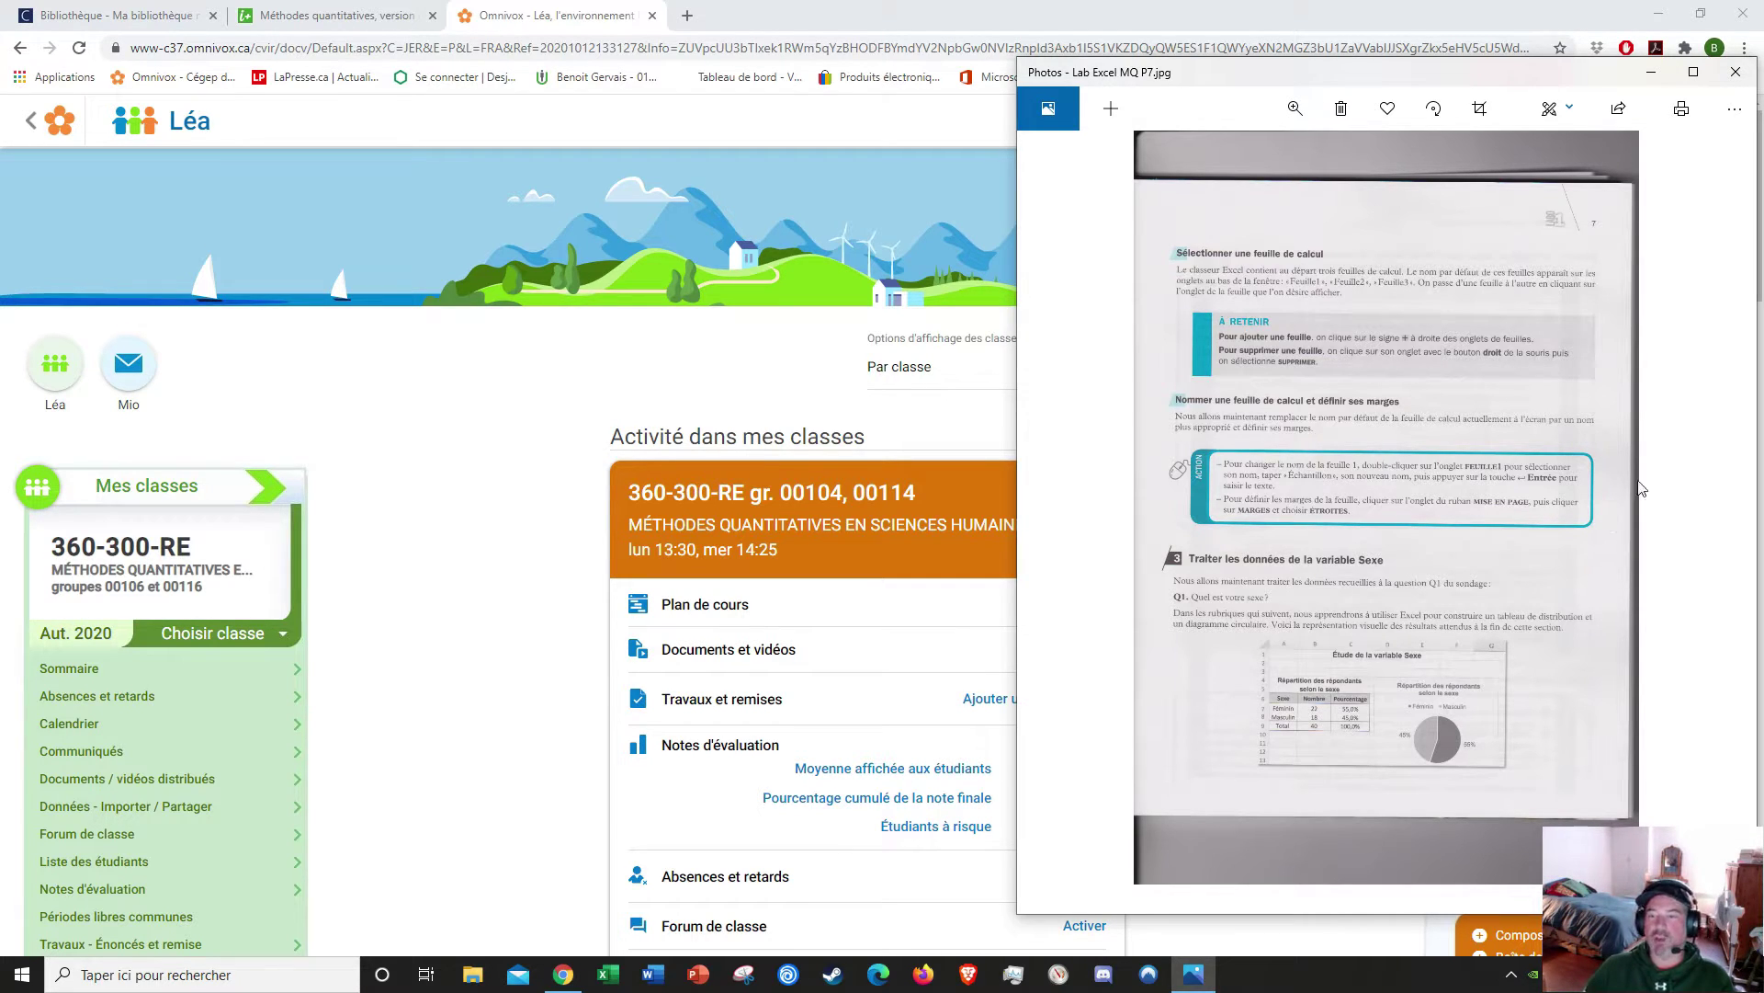
{"action": "left_click", "coordinate": [1713, 508]}
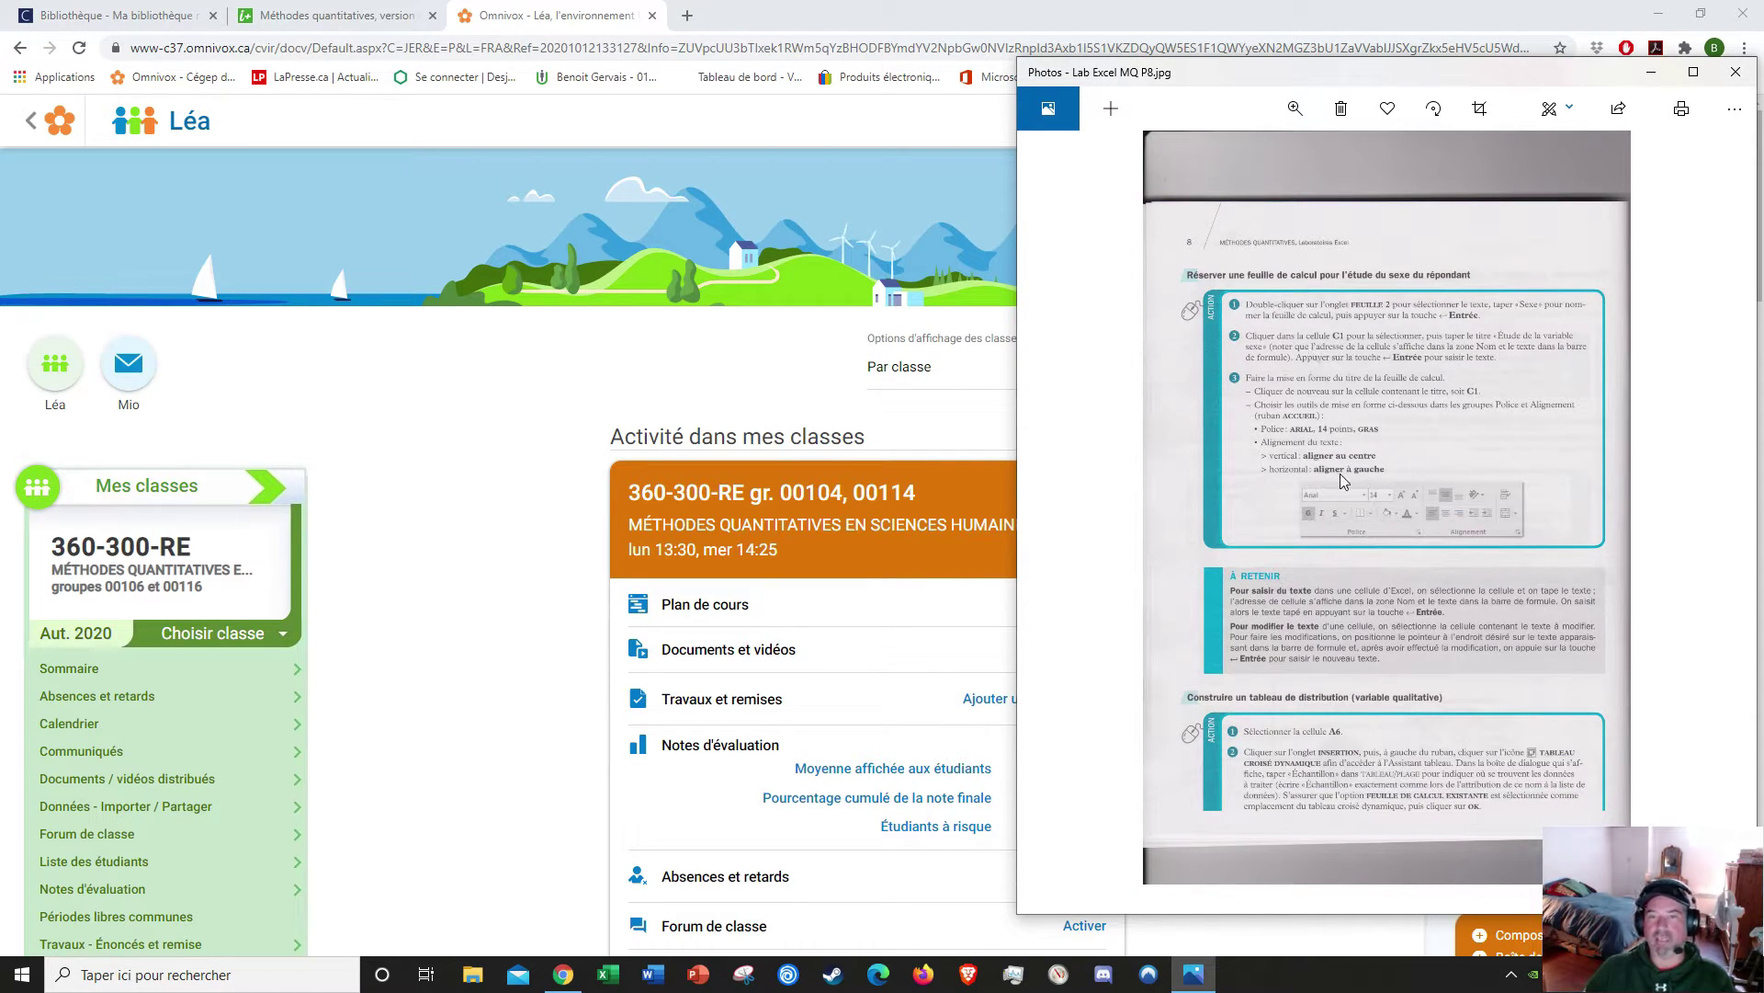
{"action": "left_click", "coordinate": [1653, 74]}
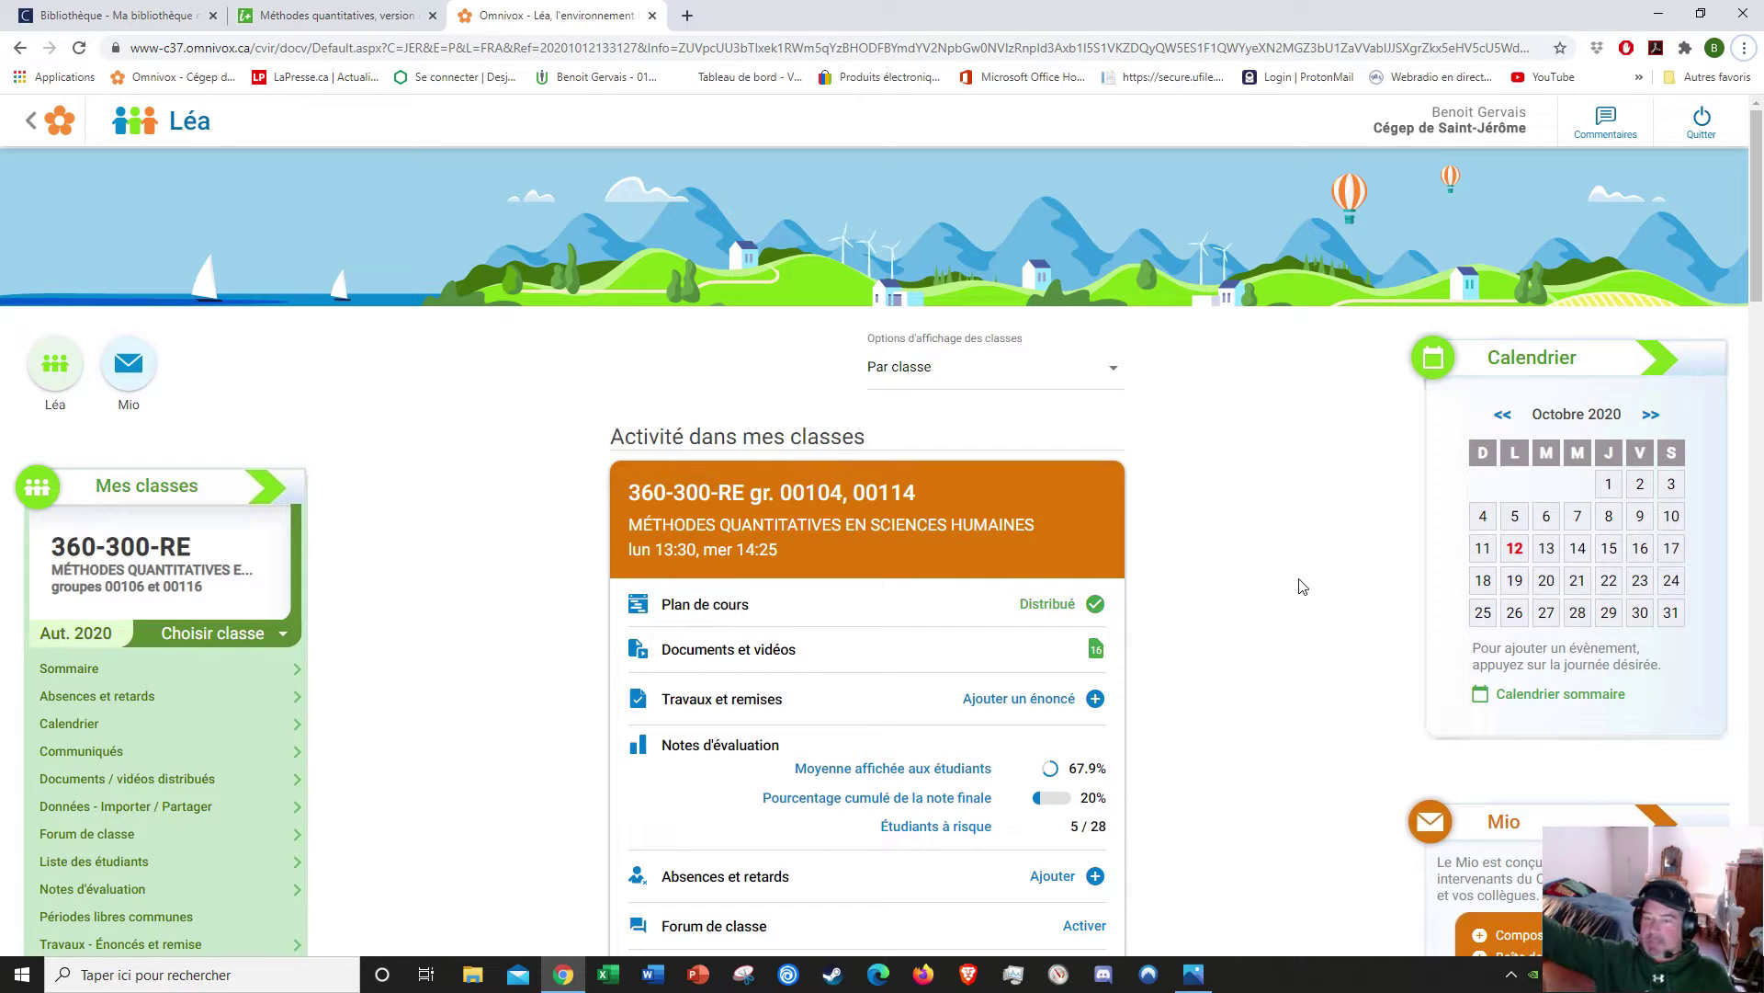
Step: Download Donnees_lab_A20.xlsx from the Laboratoire section of the documents for groups 00104 and 00114, and open it in Excel
{"action": "scroll", "coordinate": [1031, 611], "scroll_direction": "down", "scroll_amount": 1}
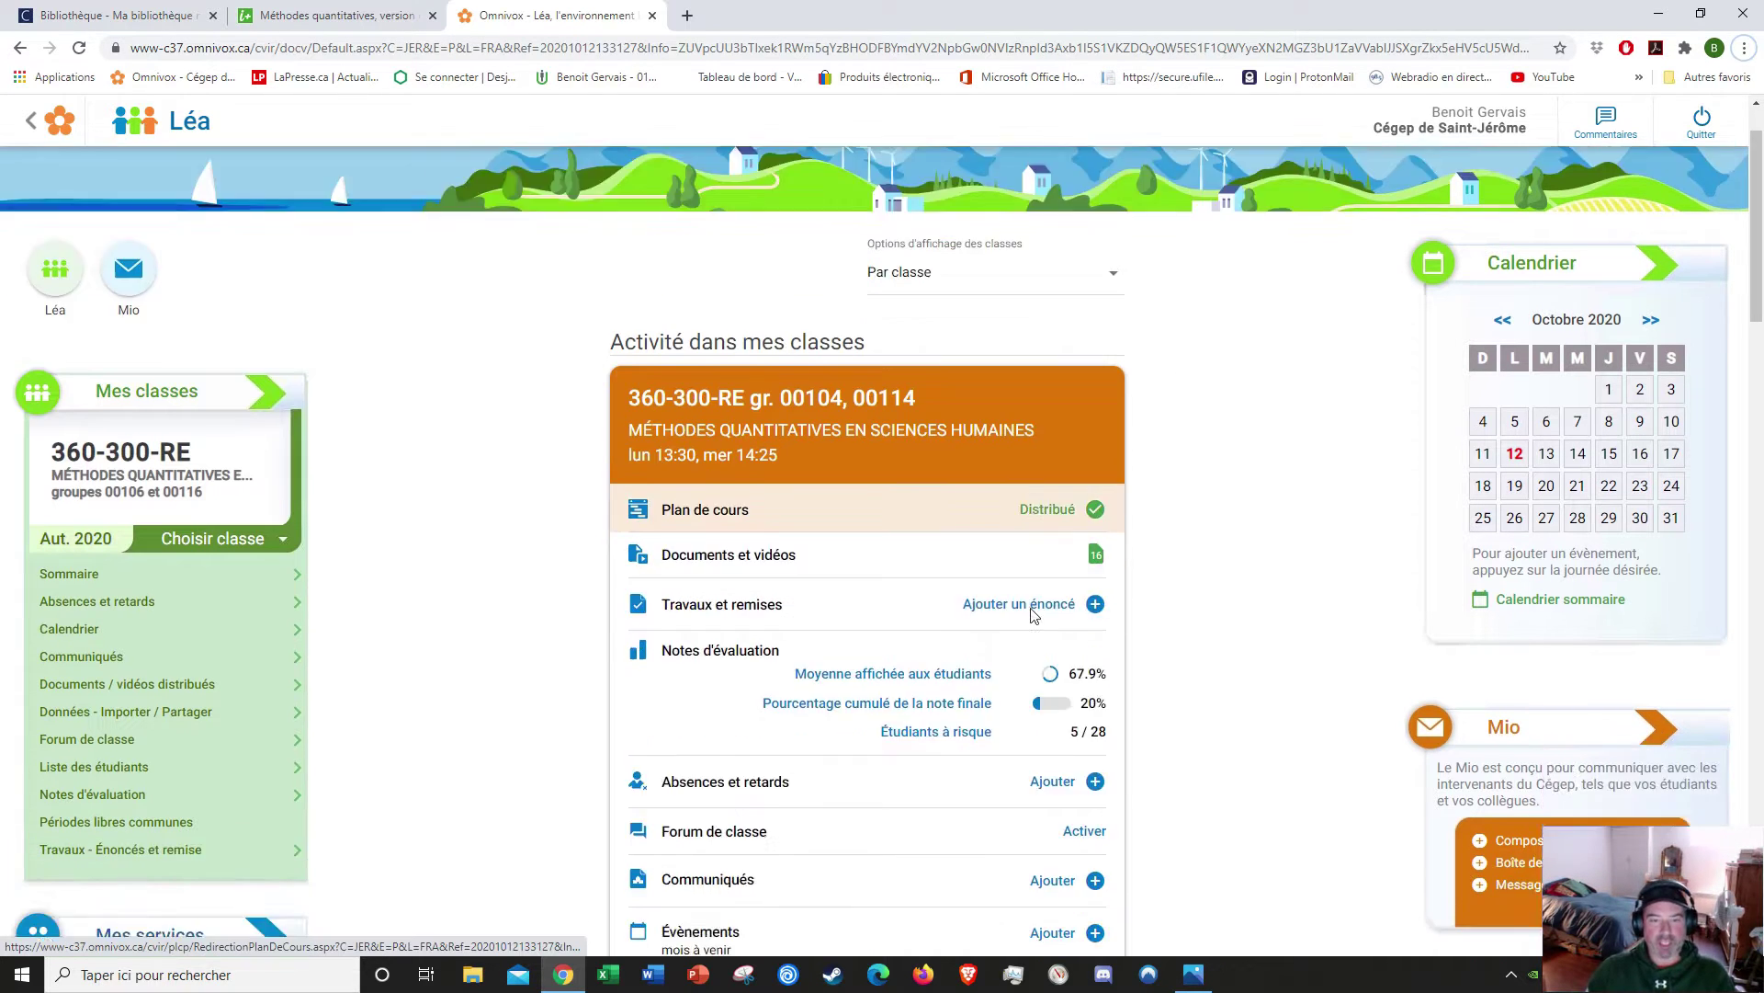
{"action": "scroll", "coordinate": [1031, 611], "scroll_direction": "down", "scroll_amount": 2}
{"action": "left_click", "coordinate": [779, 373]}
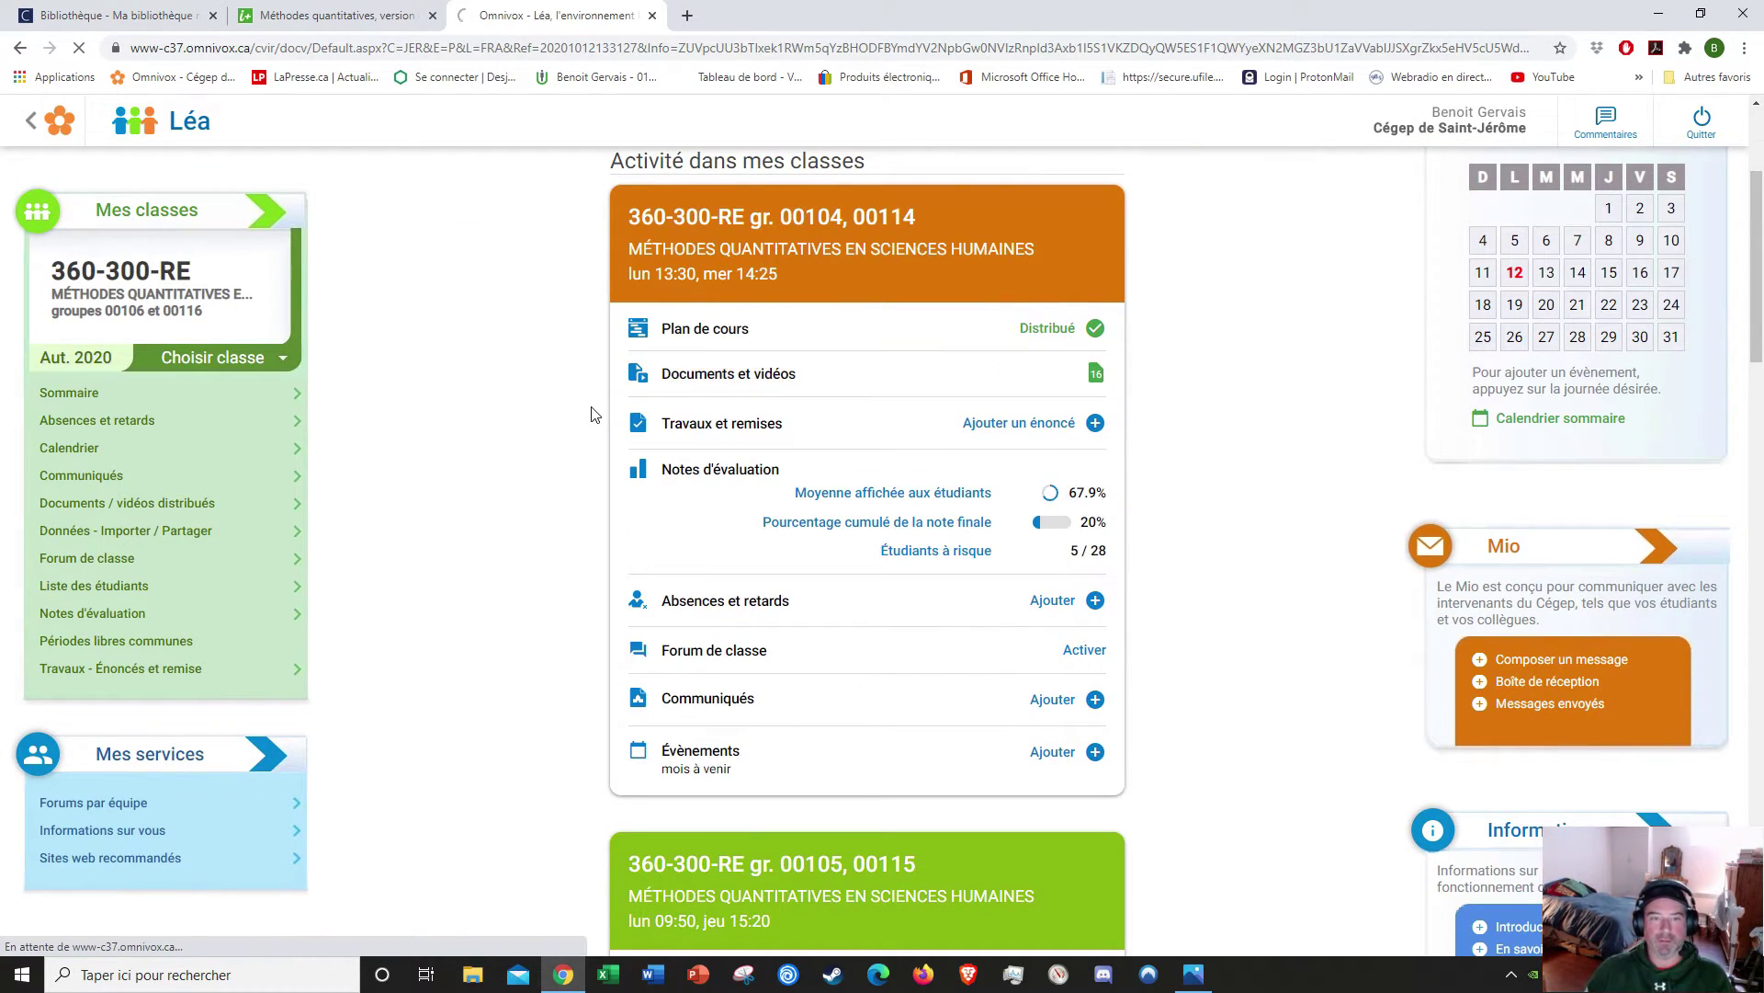
{"action": "scroll", "coordinate": [1193, 511], "scroll_direction": "down", "scroll_amount": 7}
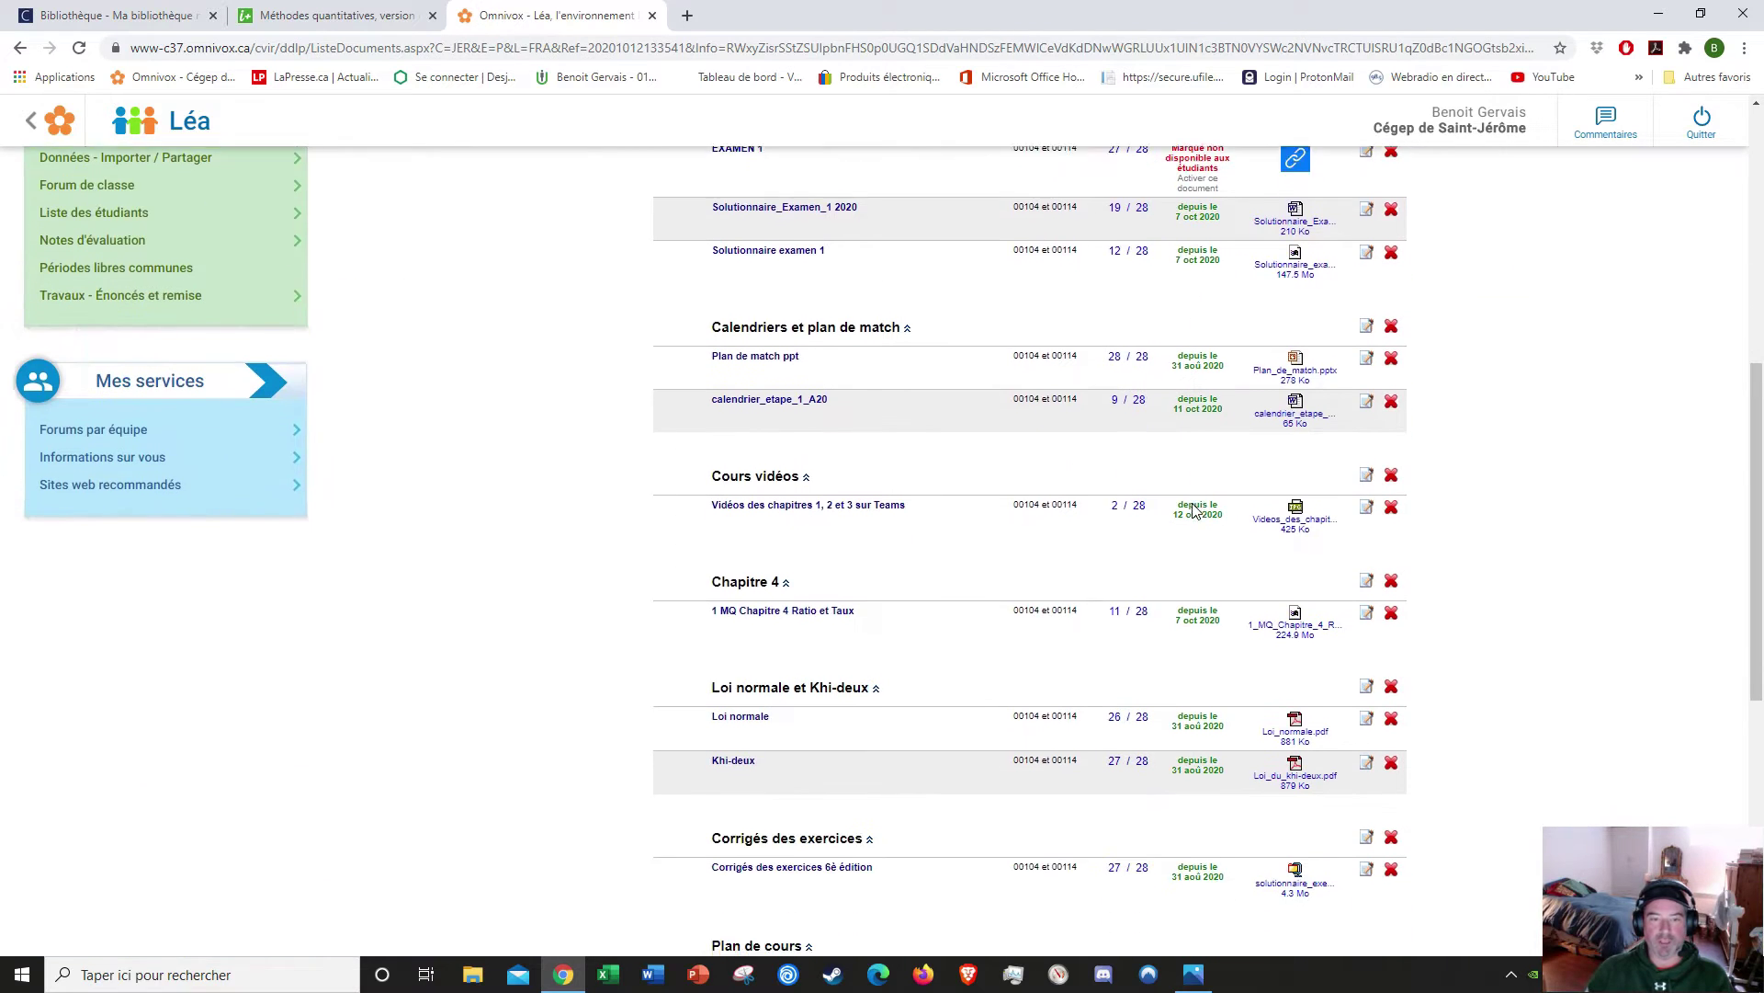
{"action": "scroll", "coordinate": [1193, 511], "scroll_direction": "down", "scroll_amount": 6}
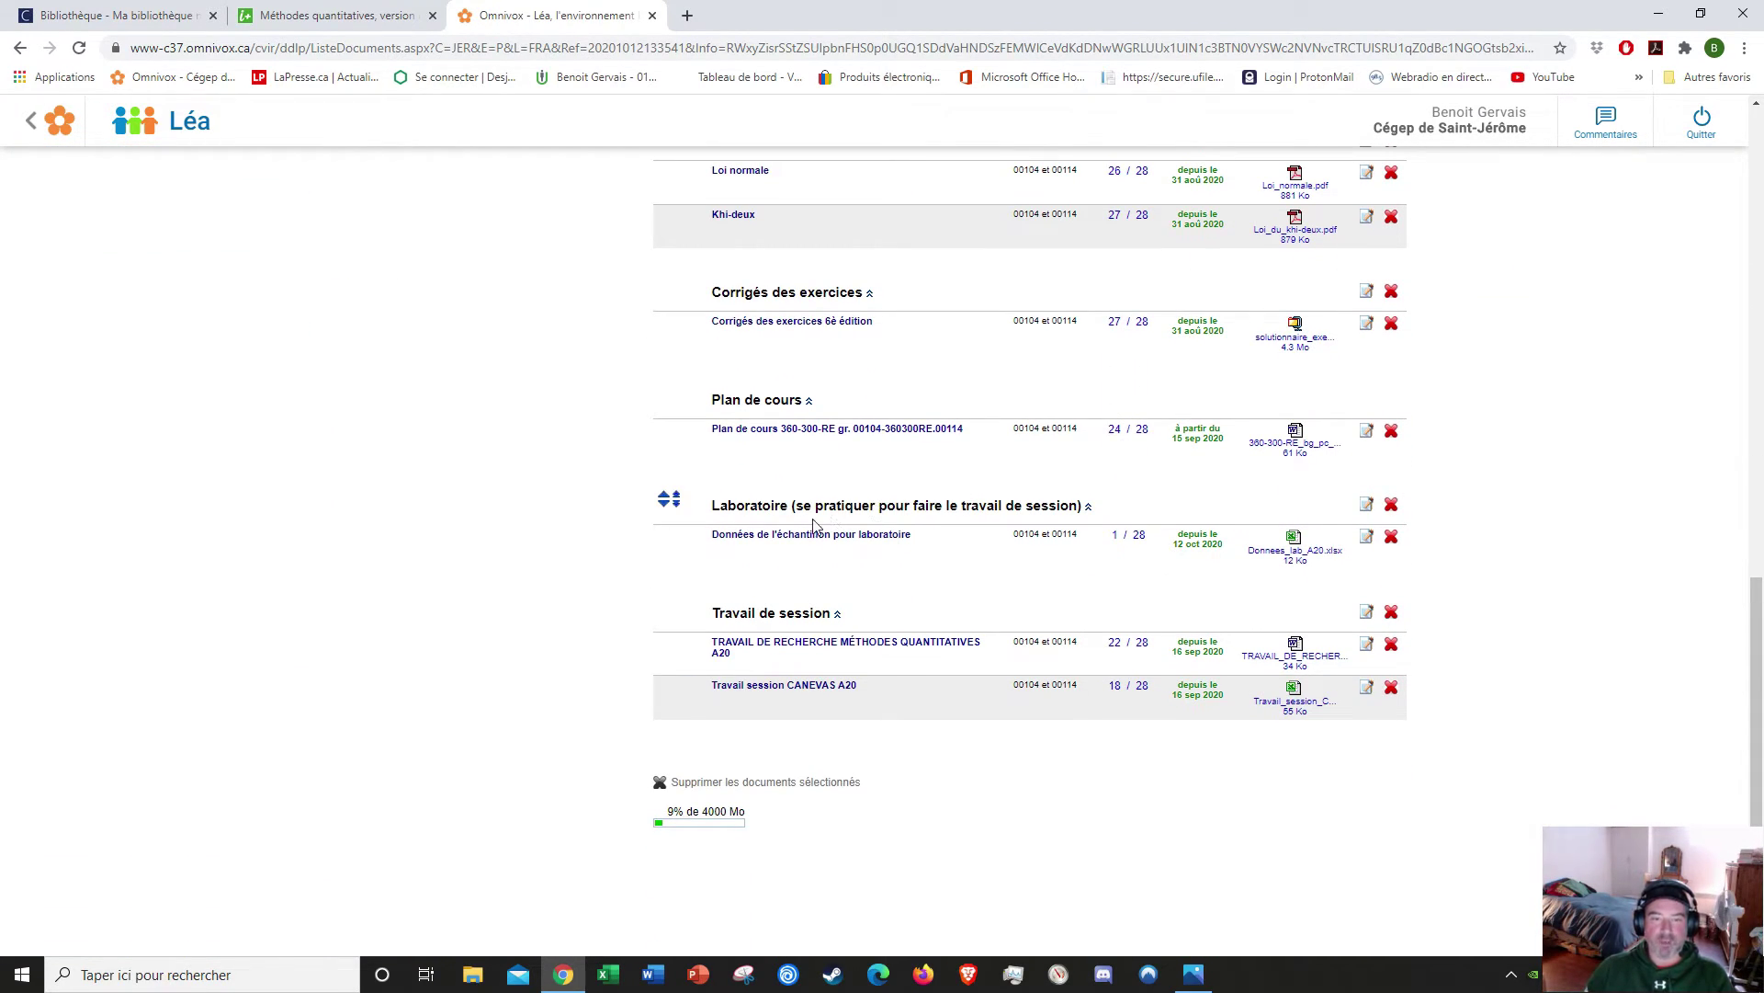
{"action": "left_click", "coordinate": [1305, 555]}
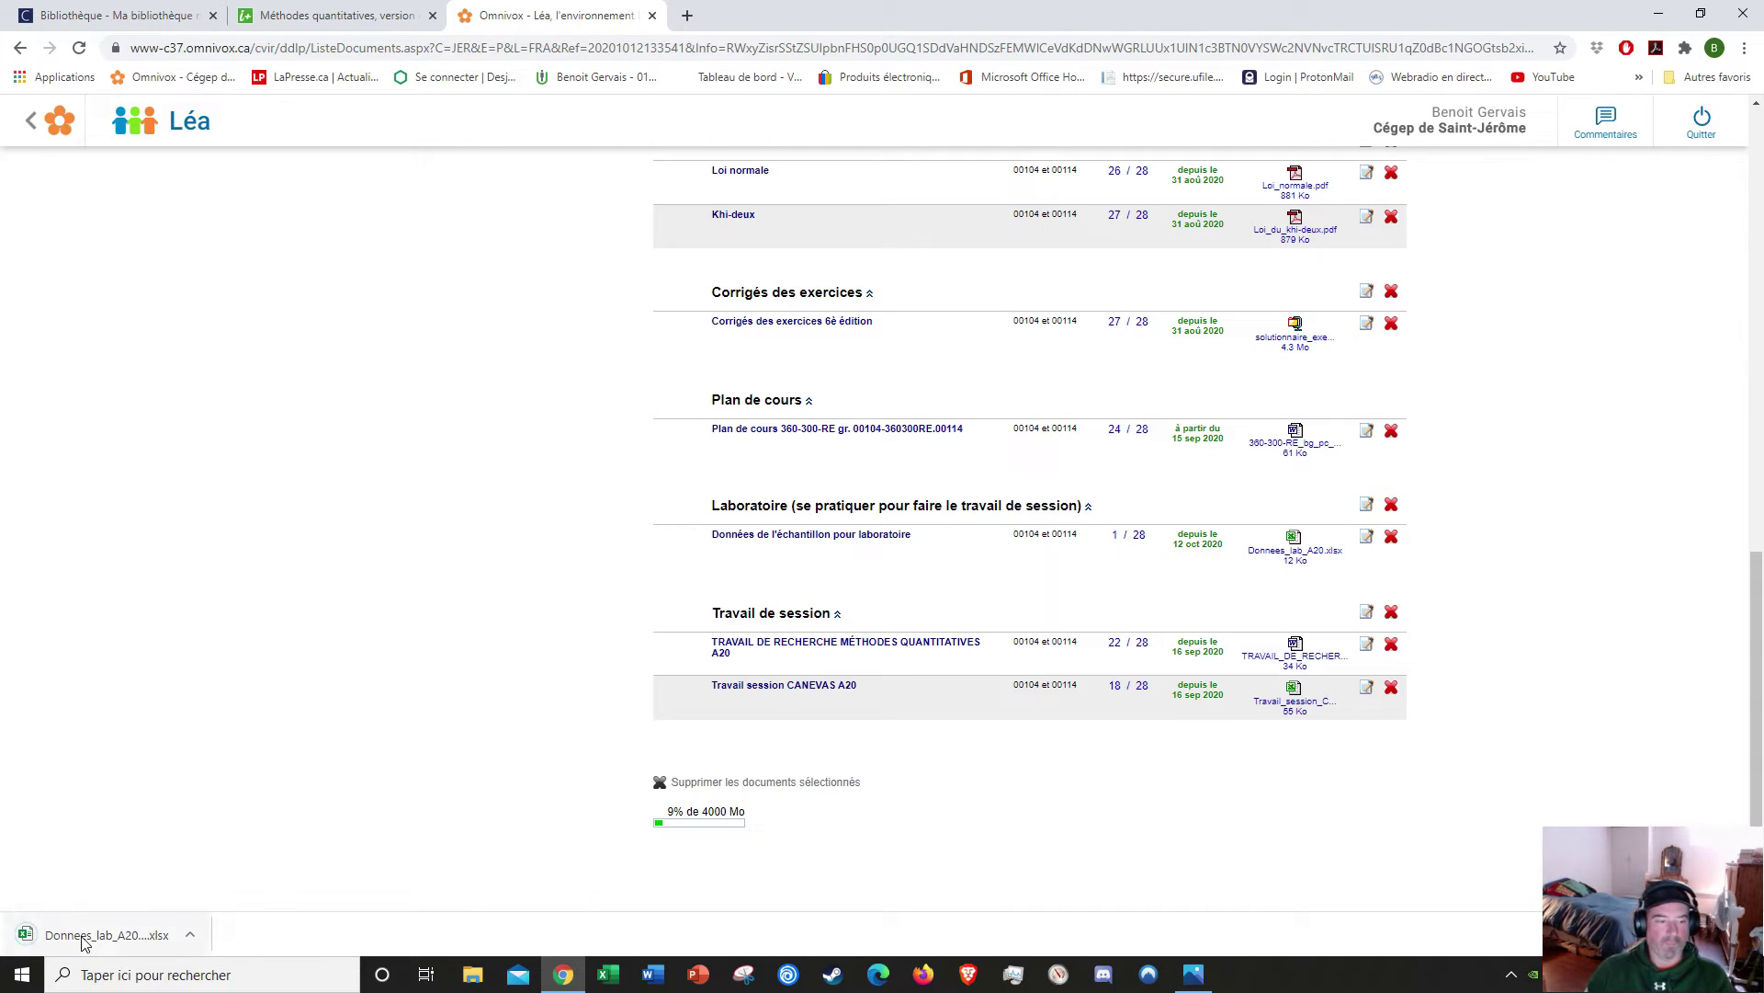
{"action": "left_click", "coordinate": [84, 938]}
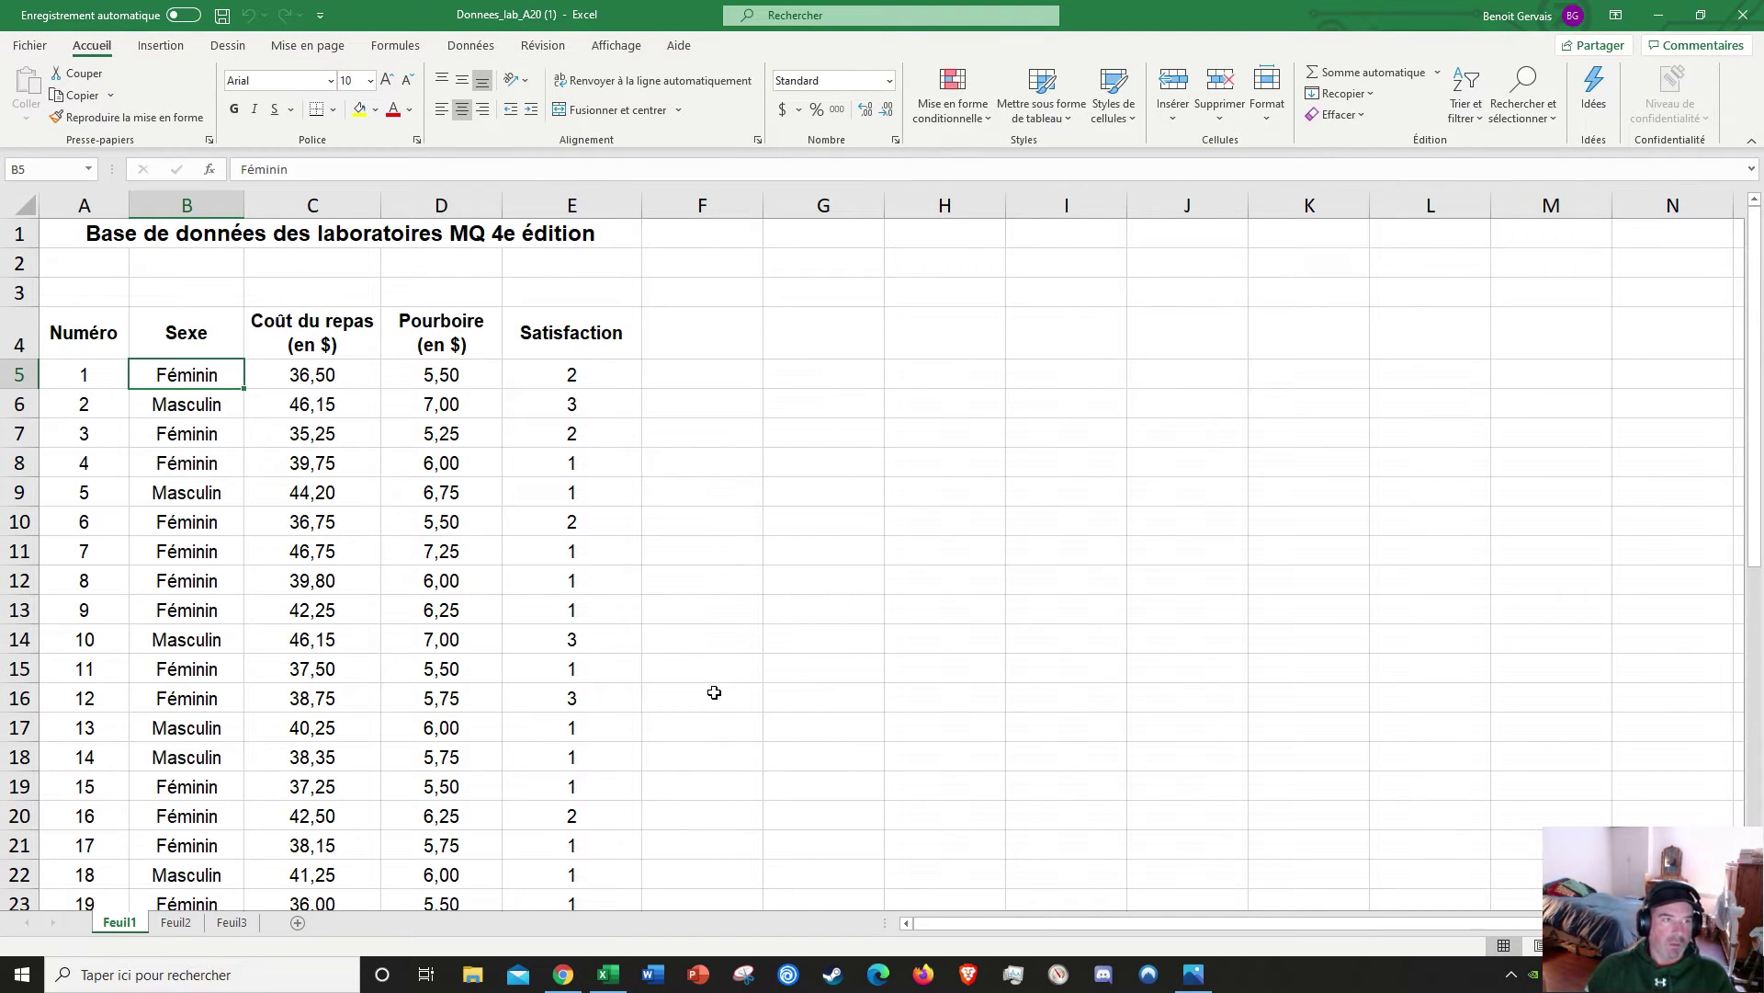
Step: Arrange the Excel workbook in a narrowed window beside the scanned lab pages in Photos, with the browser minimized
{"action": "left_click", "coordinate": [1700, 14]}
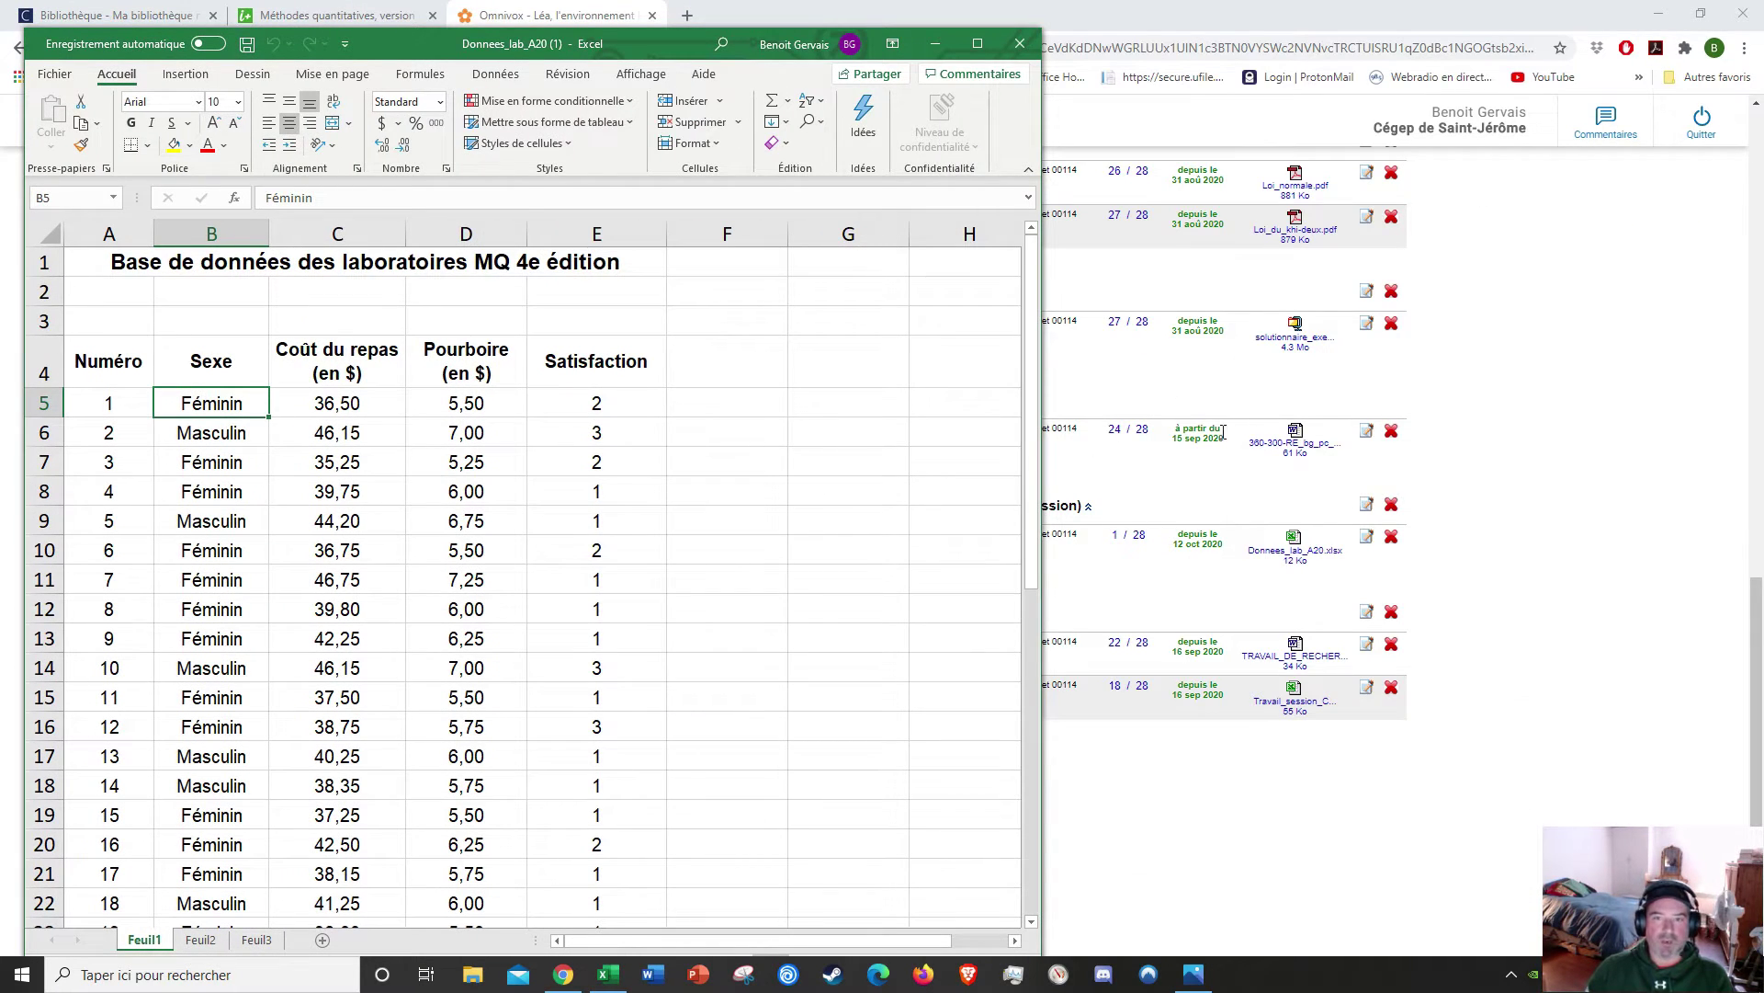
{"action": "left_click", "coordinate": [1660, 15]}
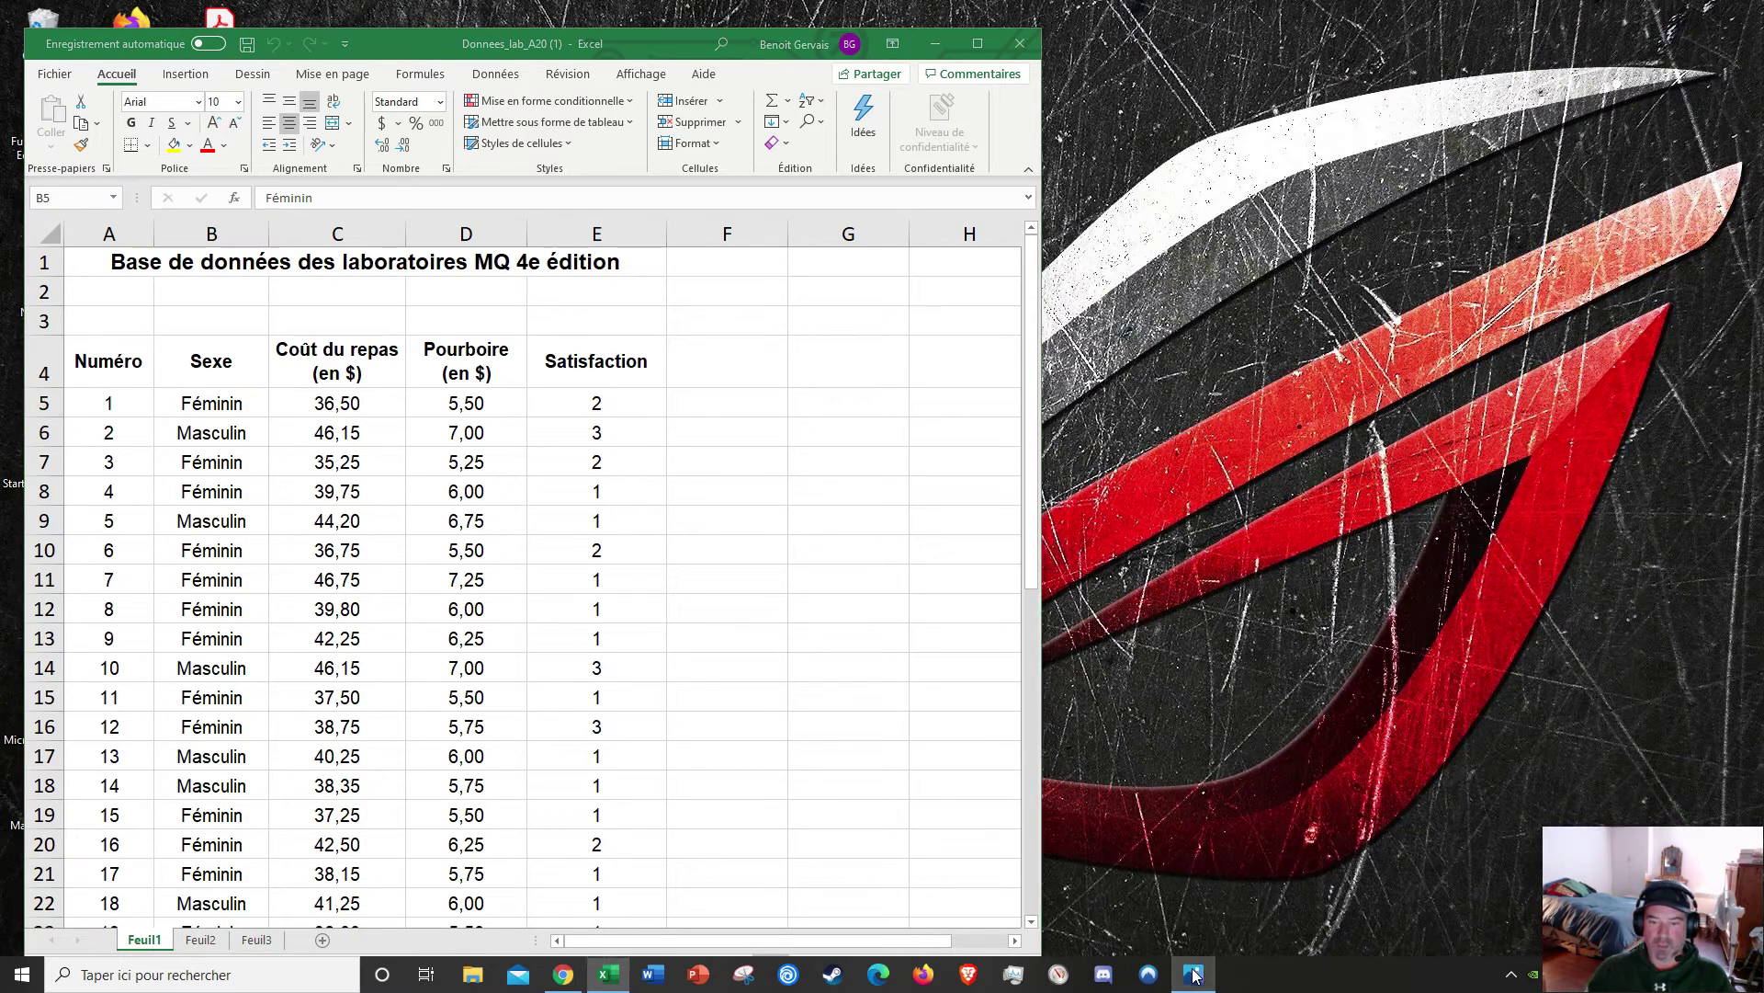
{"action": "left_click", "coordinate": [1192, 975]}
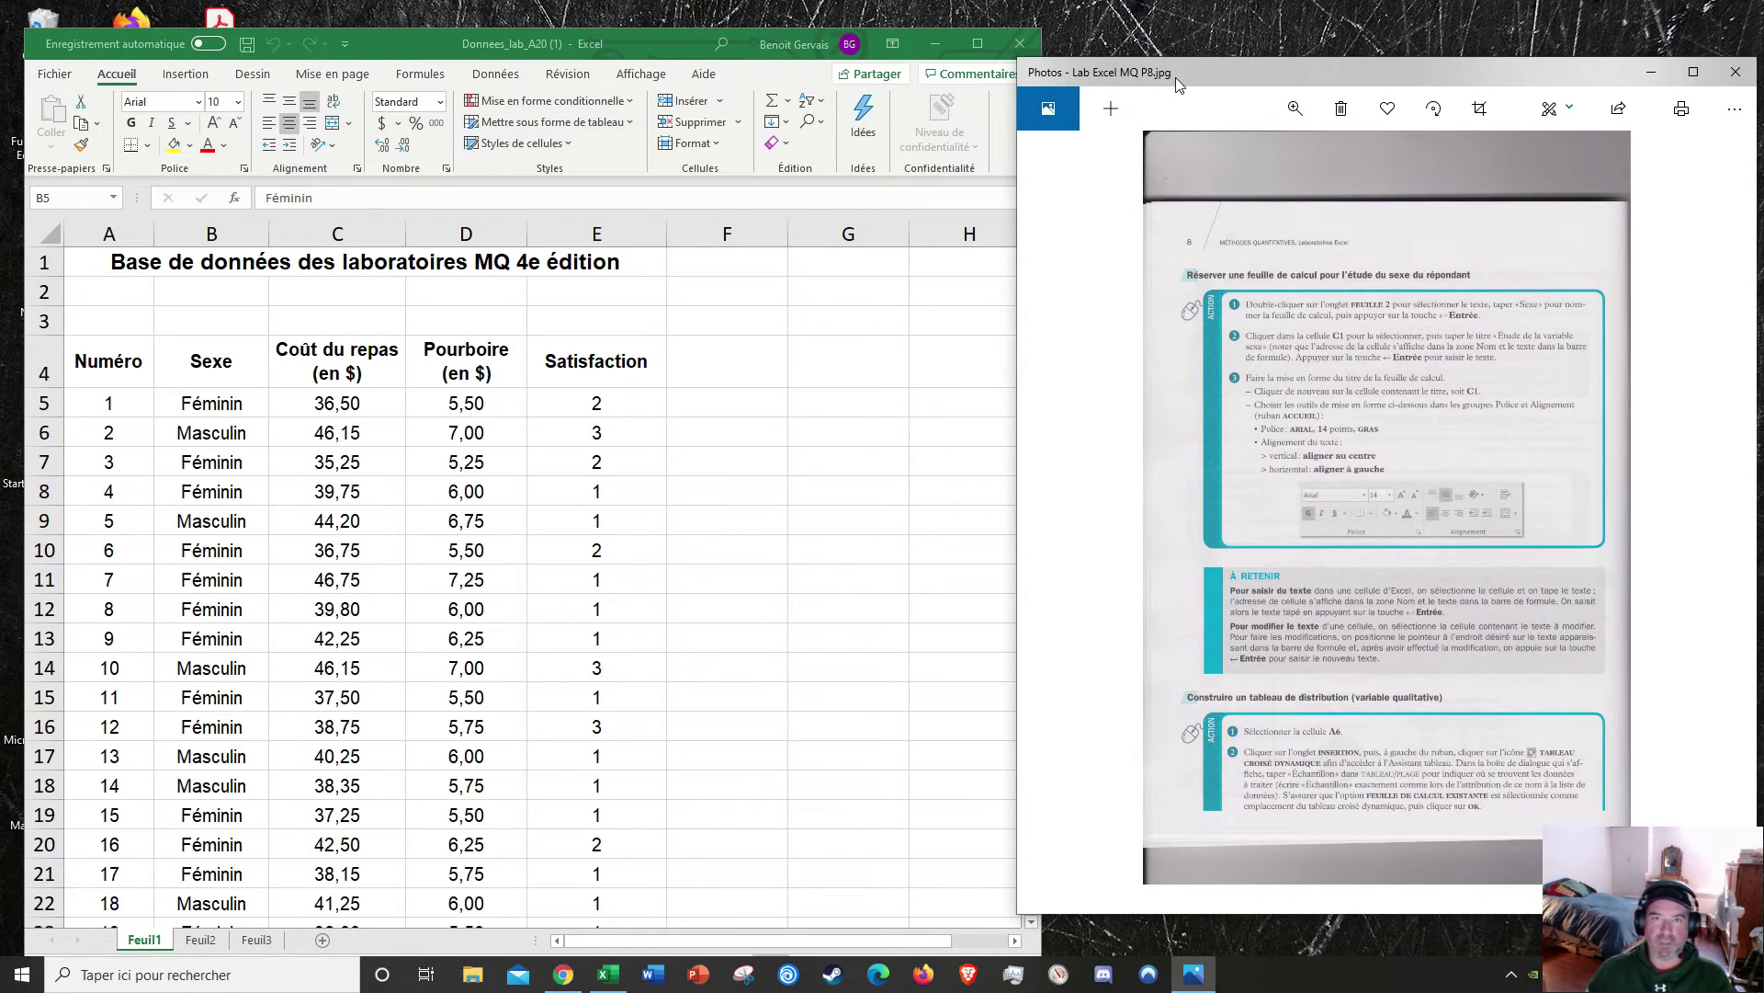
{"action": "left_click", "coordinate": [684, 52]}
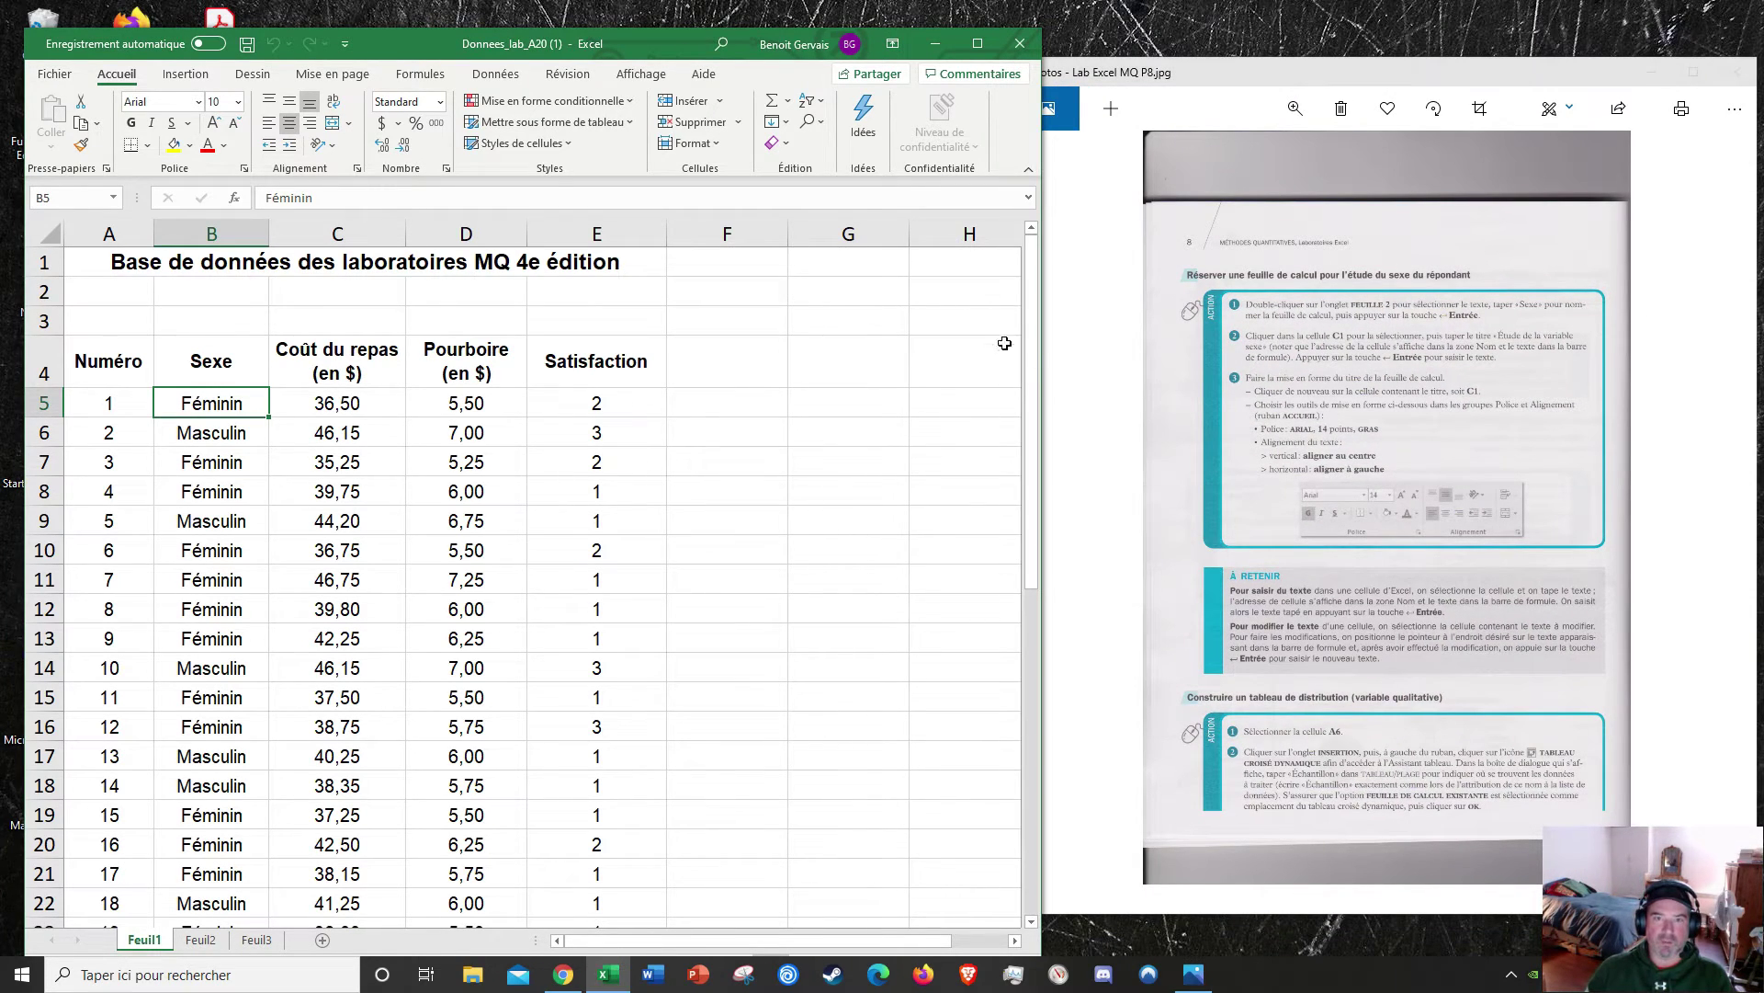
{"action": "left_click_drag", "start_coordinate": [1041, 386], "coordinate": [1007, 386]}
{"action": "left_click", "coordinate": [1231, 471]}
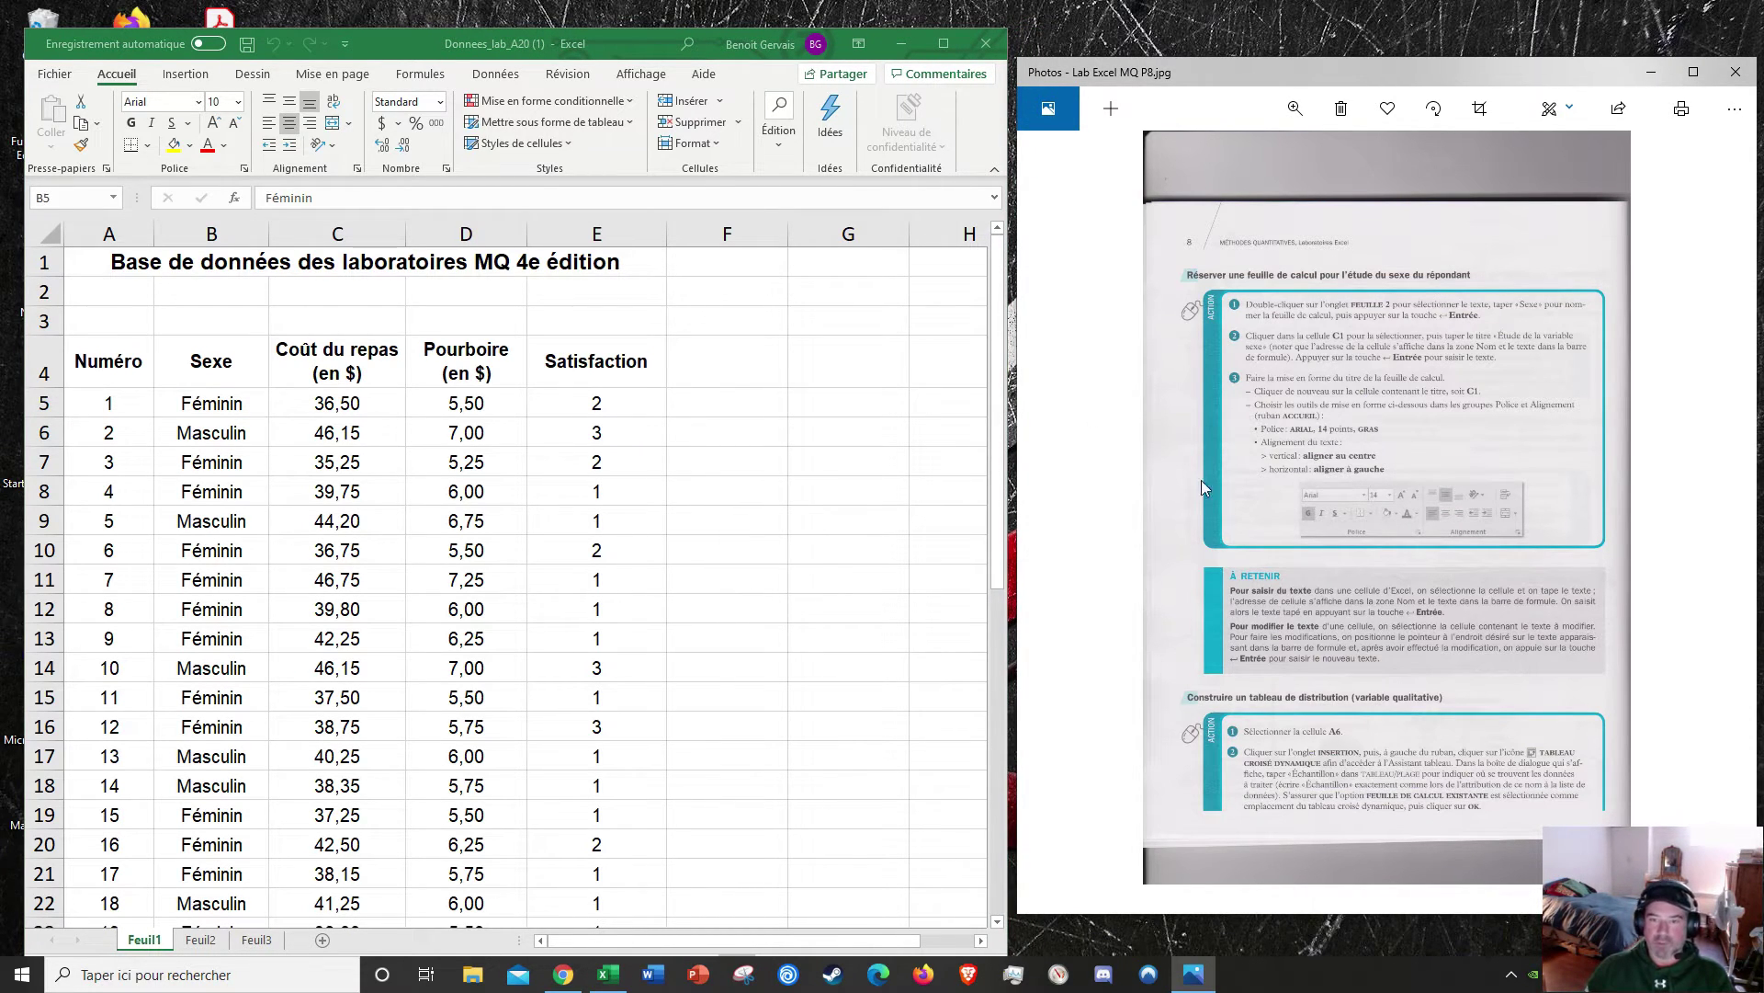
Step: Go back through the scanned lab pages to the Mise en situation page, Lab Excel MQ P2.jpg
{"action": "left_click", "coordinate": [1066, 515]}
{"action": "left_click", "coordinate": [1066, 515]}
{"action": "left_click", "coordinate": [1066, 515]}
{"action": "left_click", "coordinate": [1066, 515]}
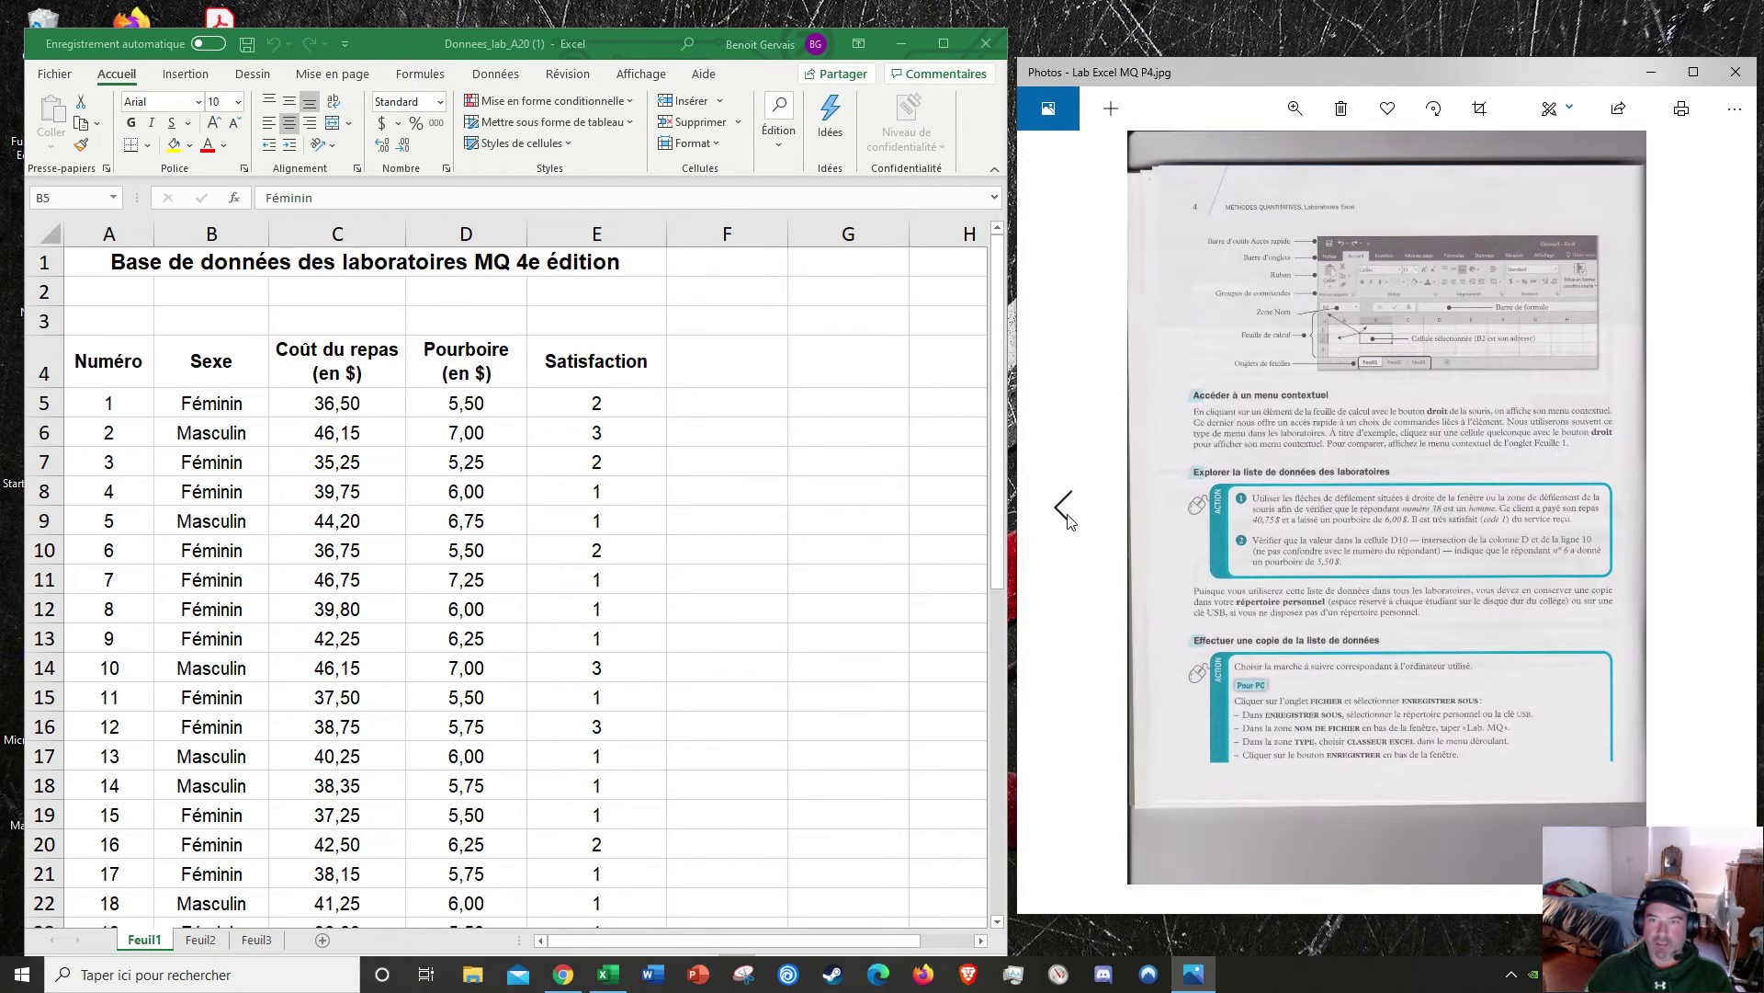
{"action": "left_click", "coordinate": [1066, 515]}
{"action": "left_click", "coordinate": [1066, 515]}
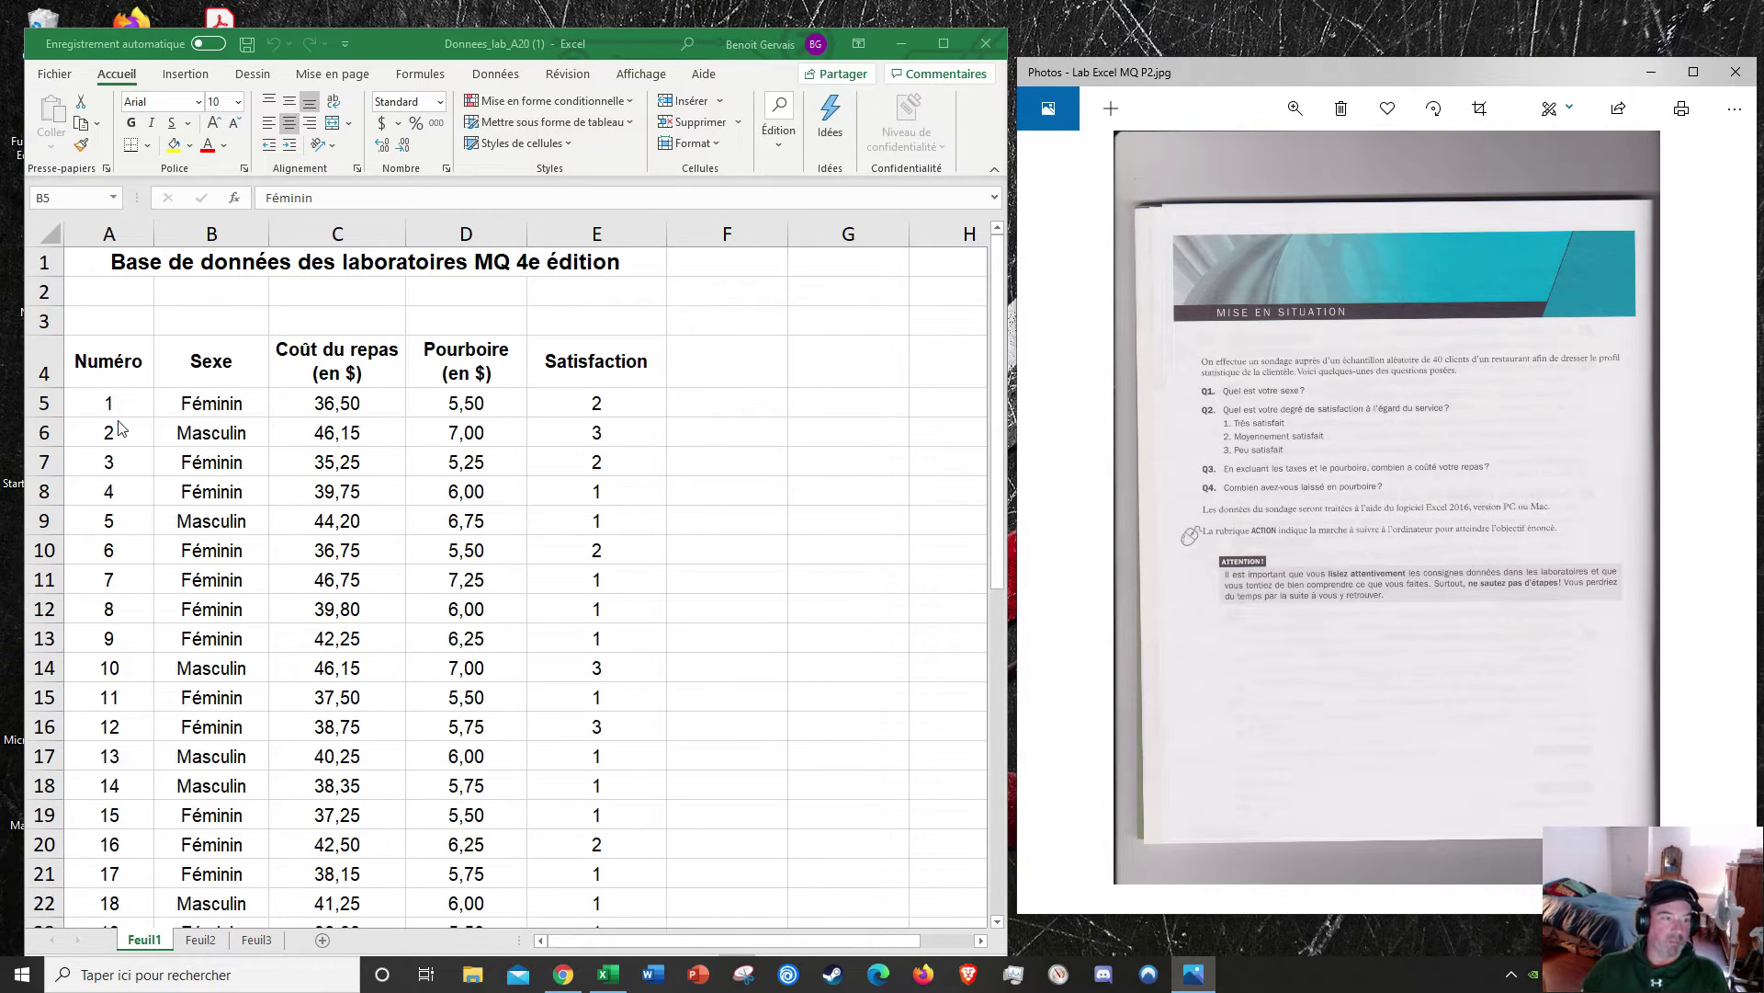
Step: Review the survey data list on Feuil1 down to the last respondent and return to its beginning
{"action": "scroll", "coordinate": [118, 511], "scroll_direction": "down", "scroll_amount": 10}
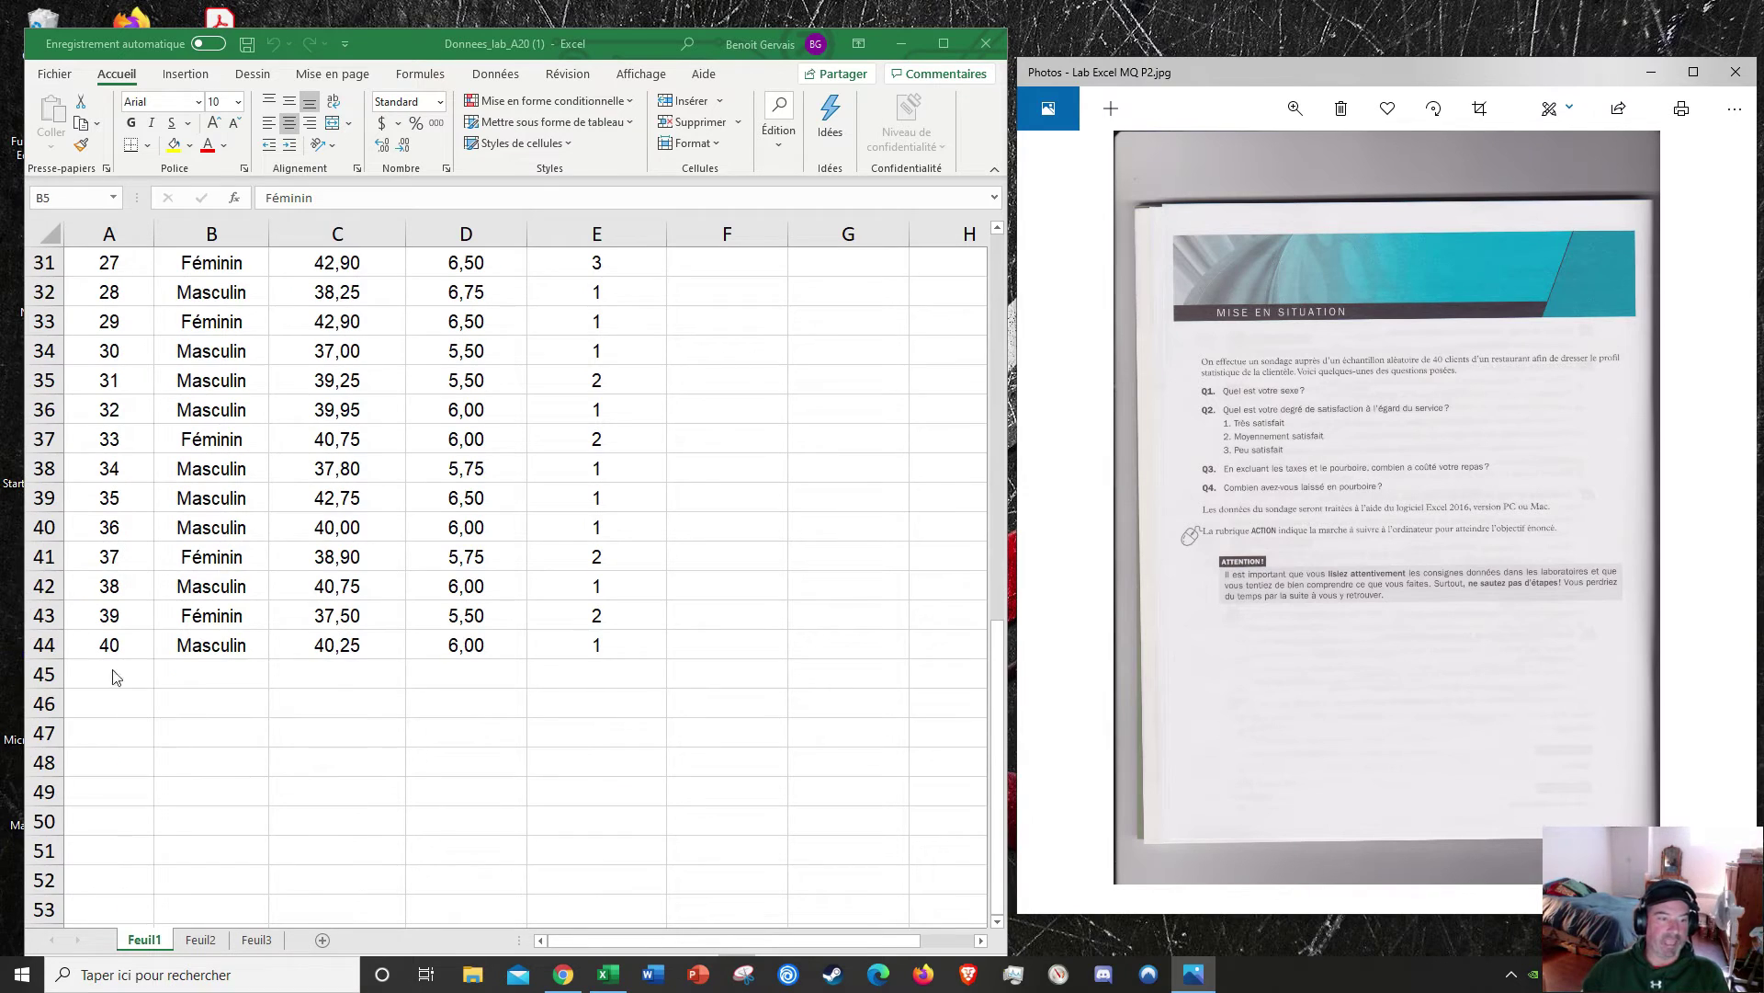
{"action": "scroll", "coordinate": [313, 634], "scroll_direction": "up", "scroll_amount": 9}
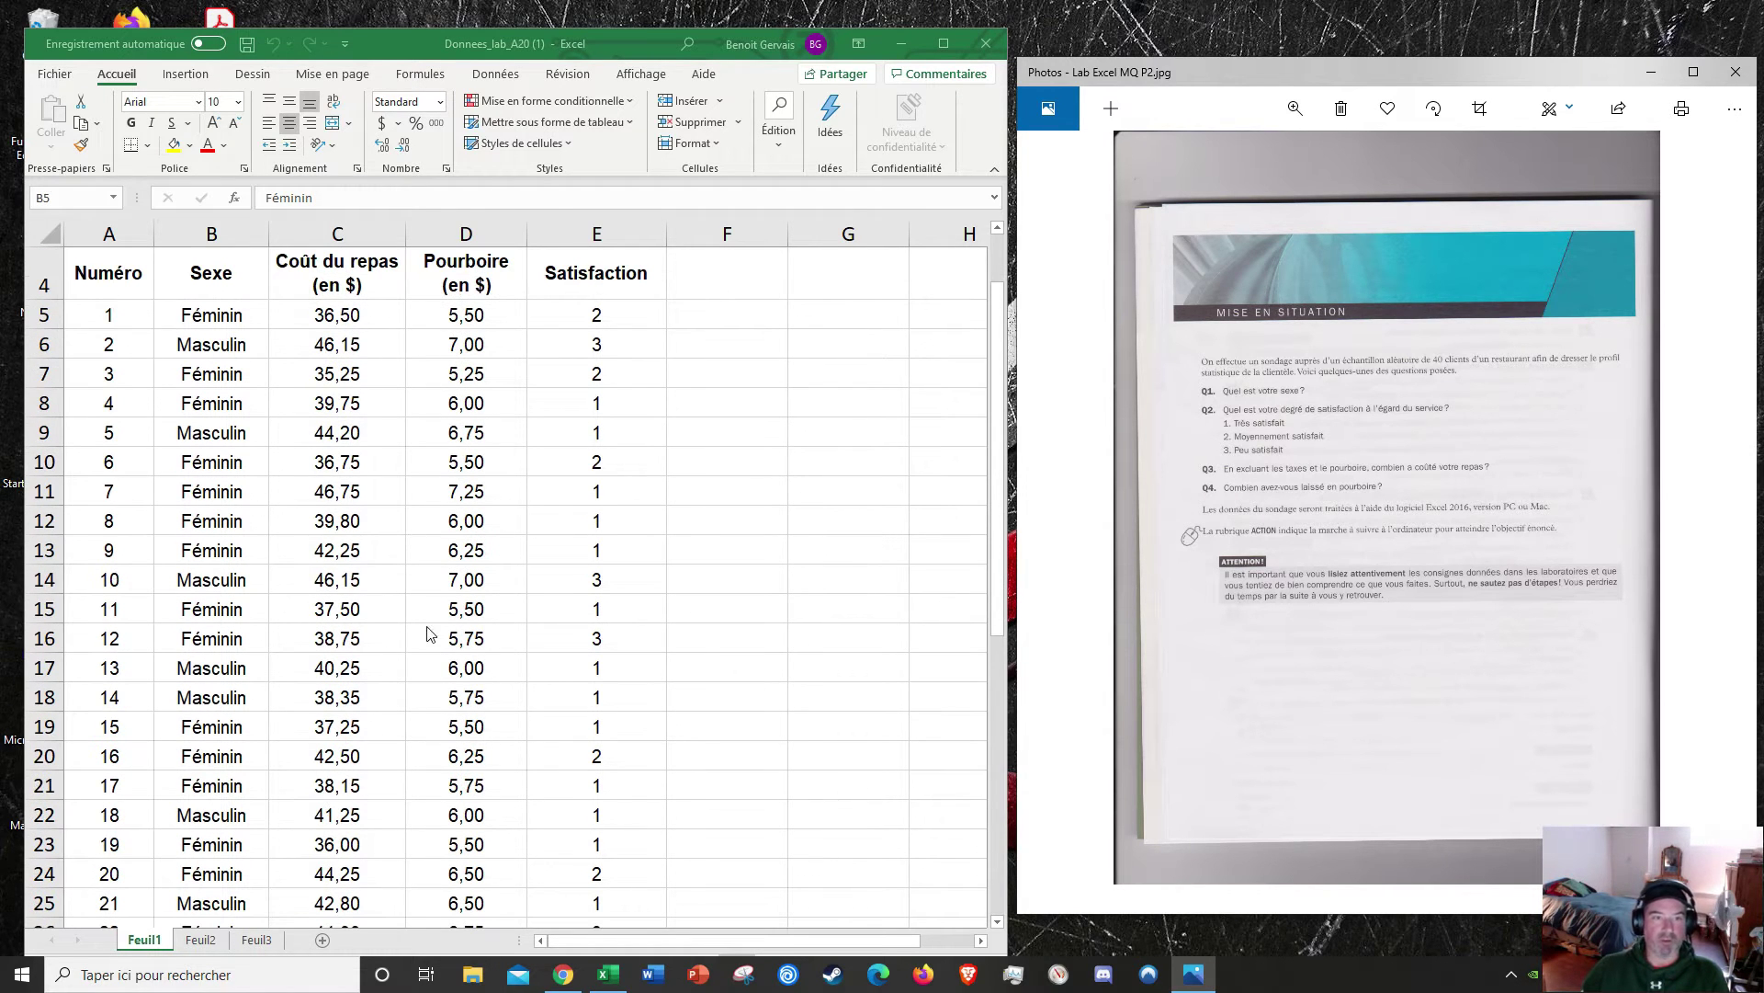
{"action": "scroll", "coordinate": [657, 613], "scroll_direction": "up", "scroll_amount": 1}
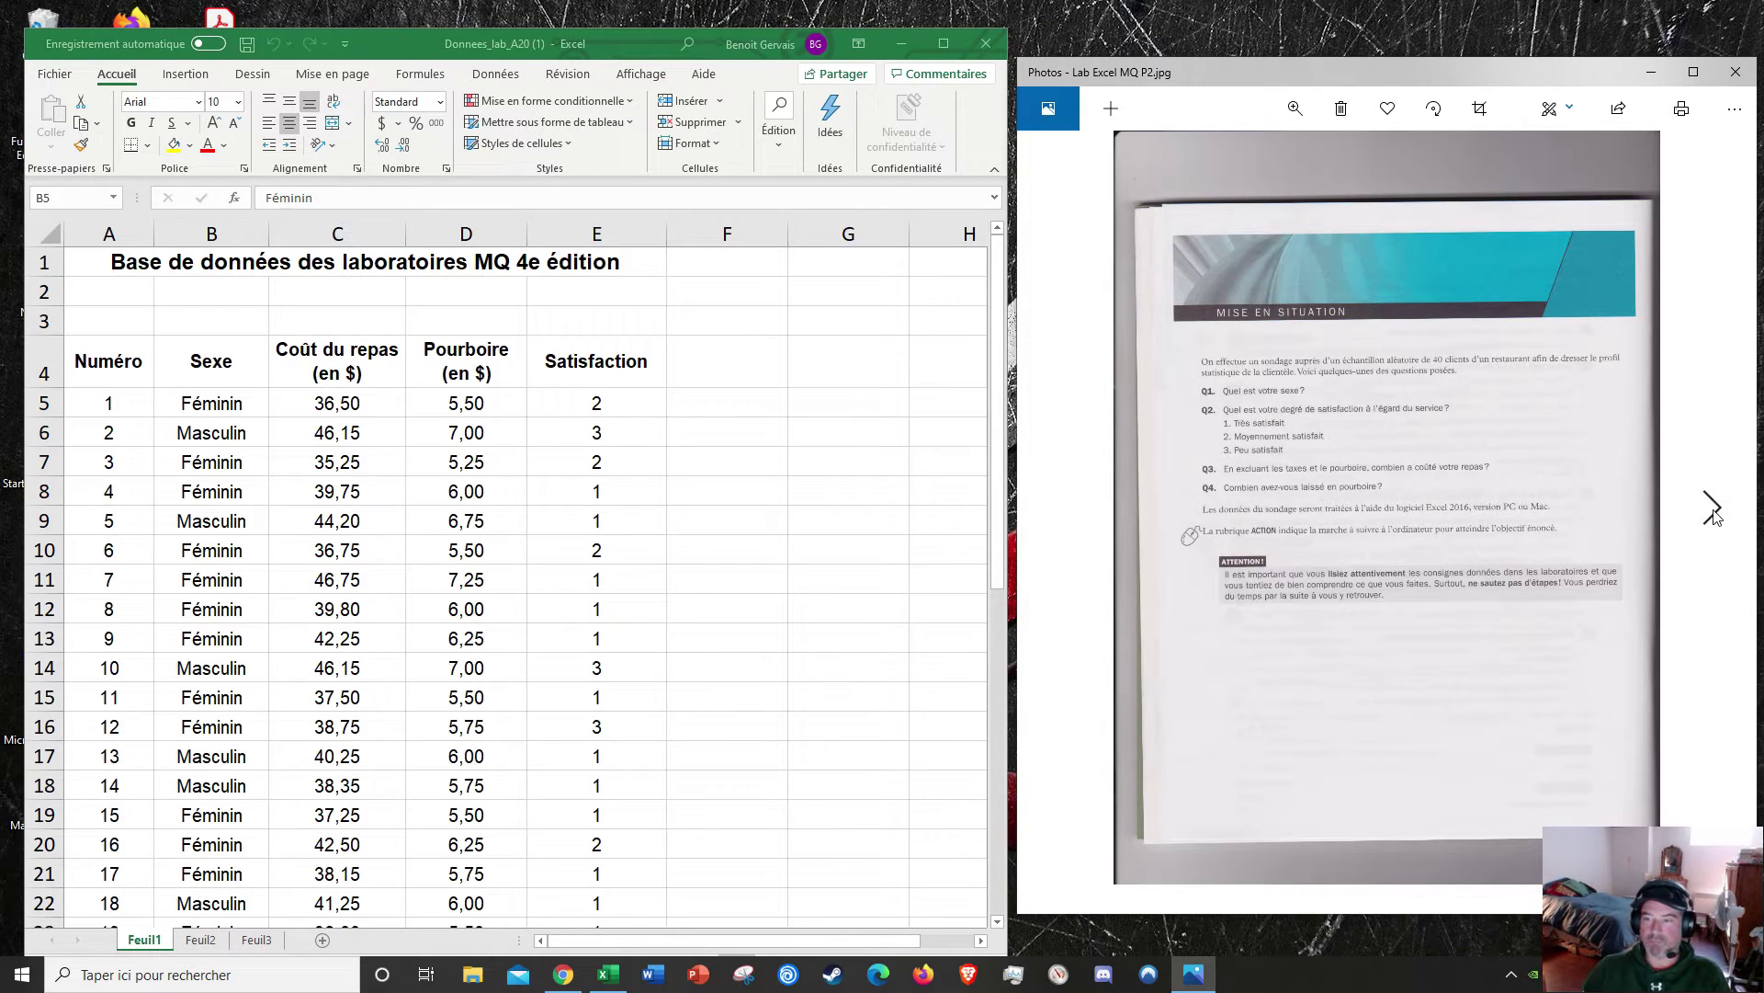
Step: Show scanned page Lab Excel MQ P4.jpg and inspect Excel's detailed options for the clipboard, font, alignment and number groups without changing anything
{"action": "left_click", "coordinate": [1713, 507]}
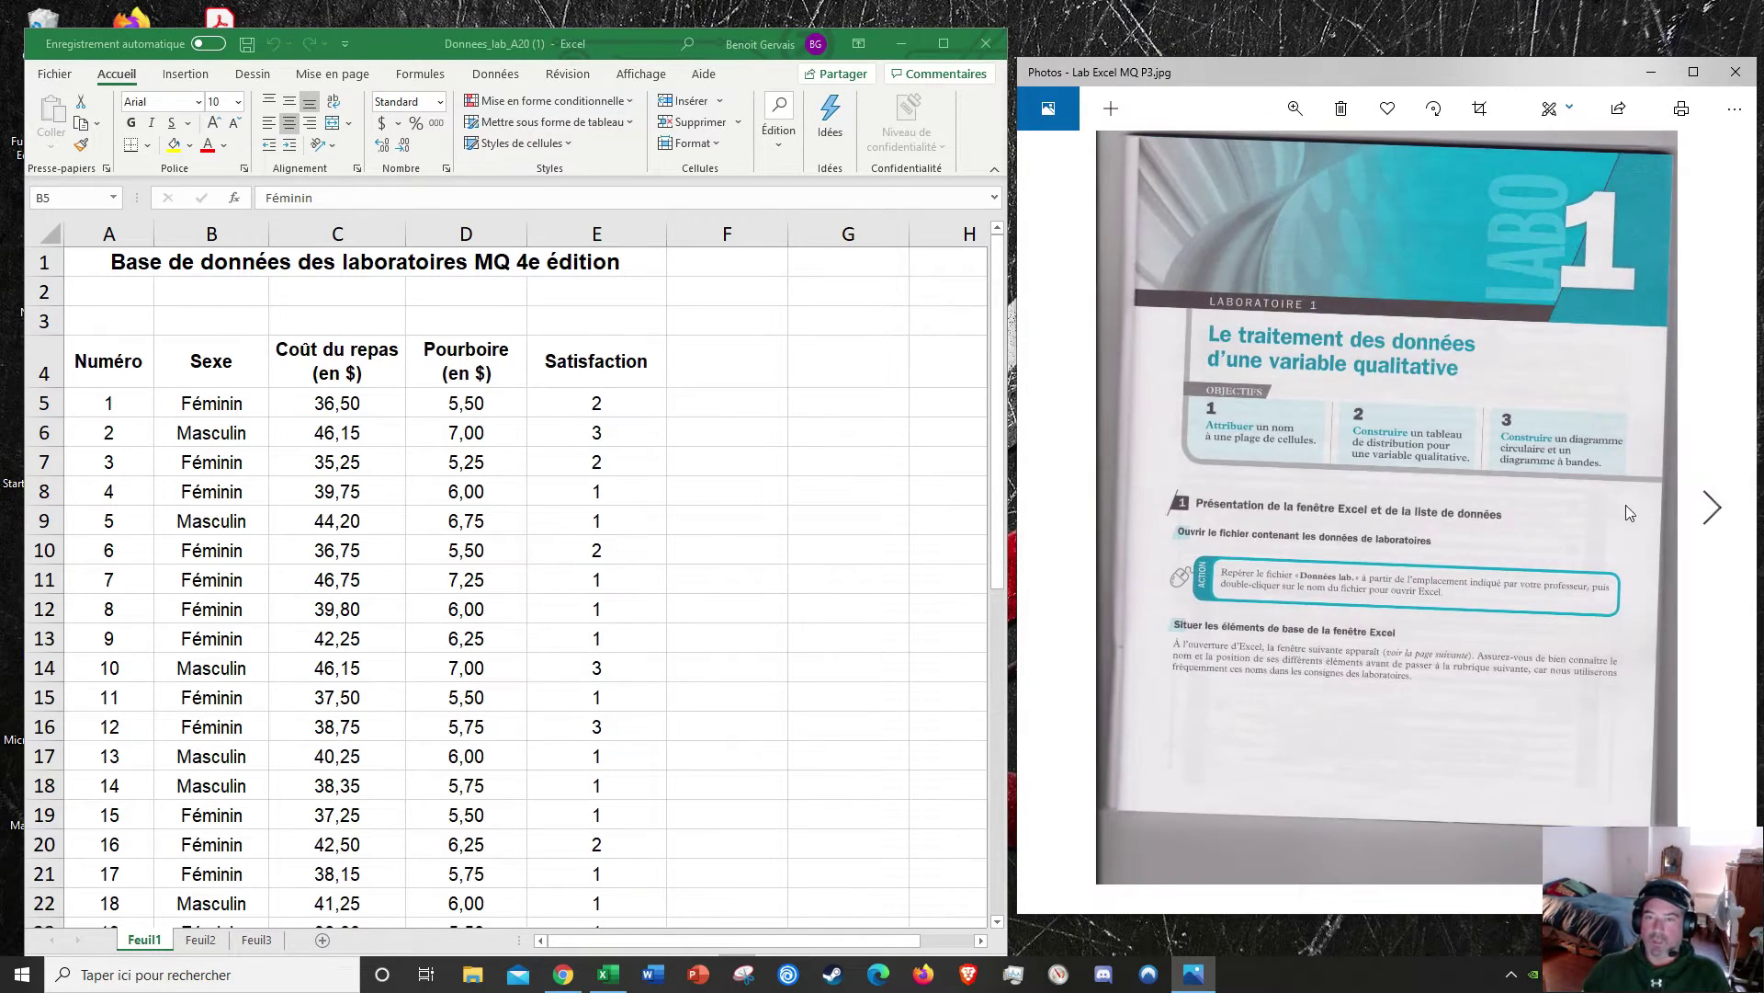
{"action": "left_click", "coordinate": [1713, 507]}
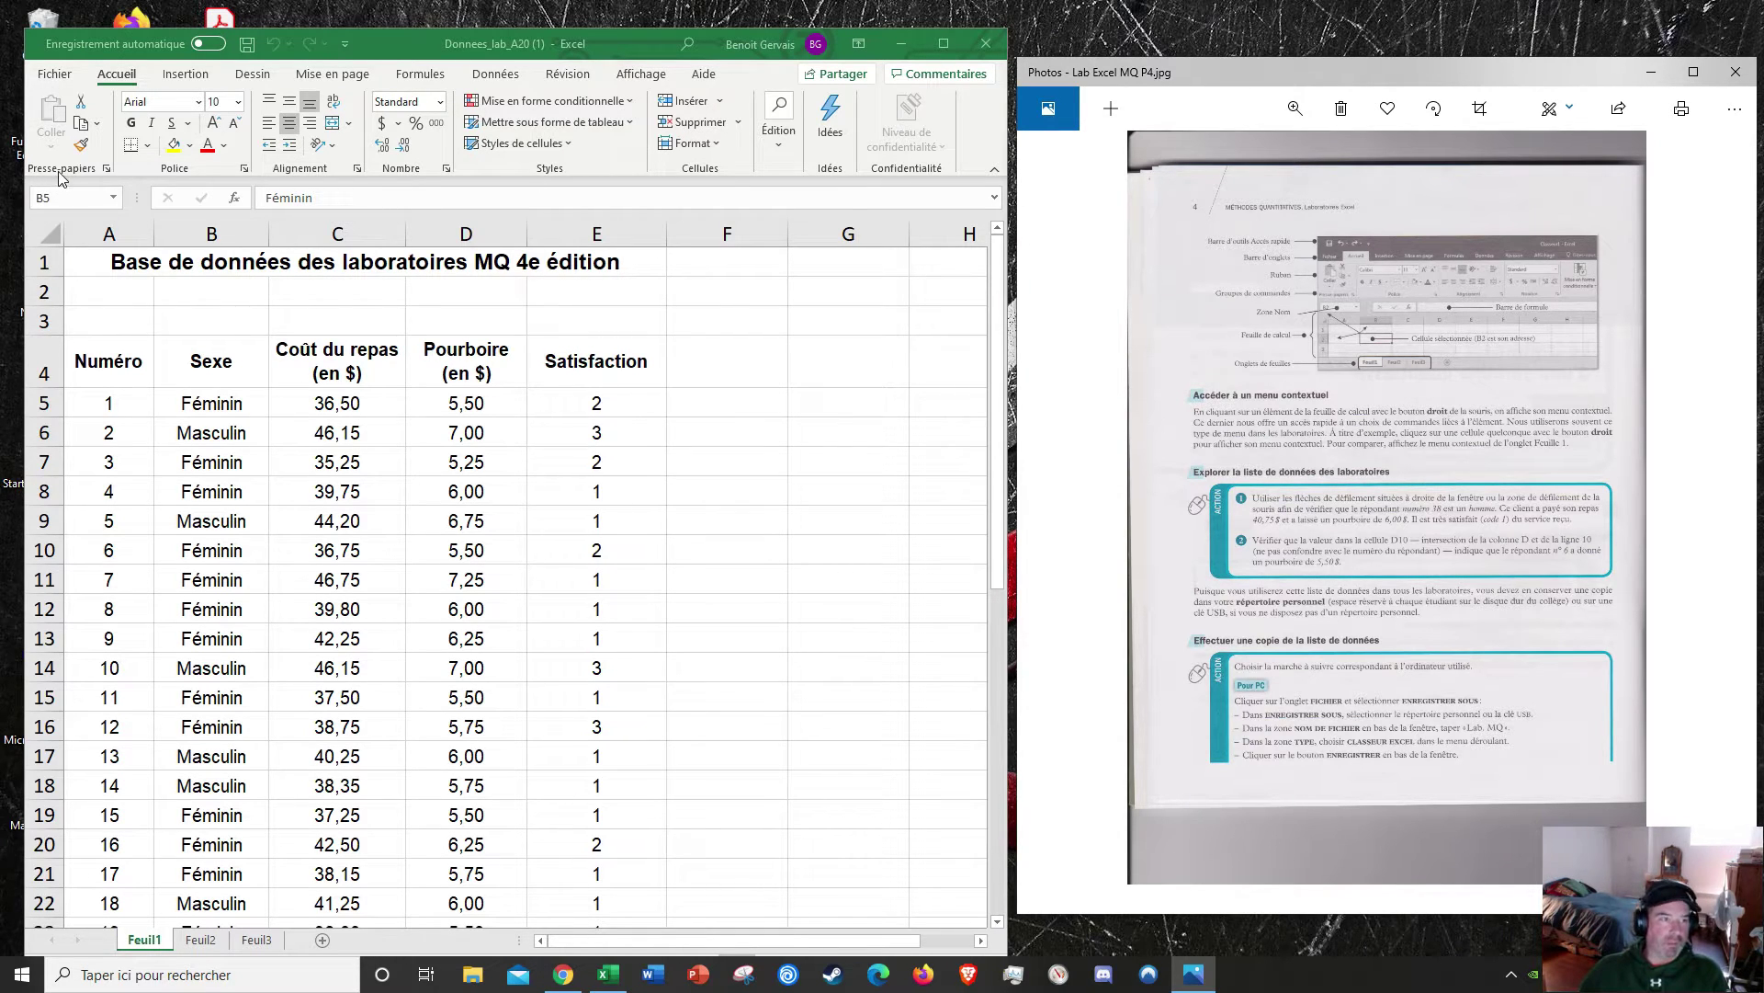
{"action": "left_click", "coordinate": [108, 170]}
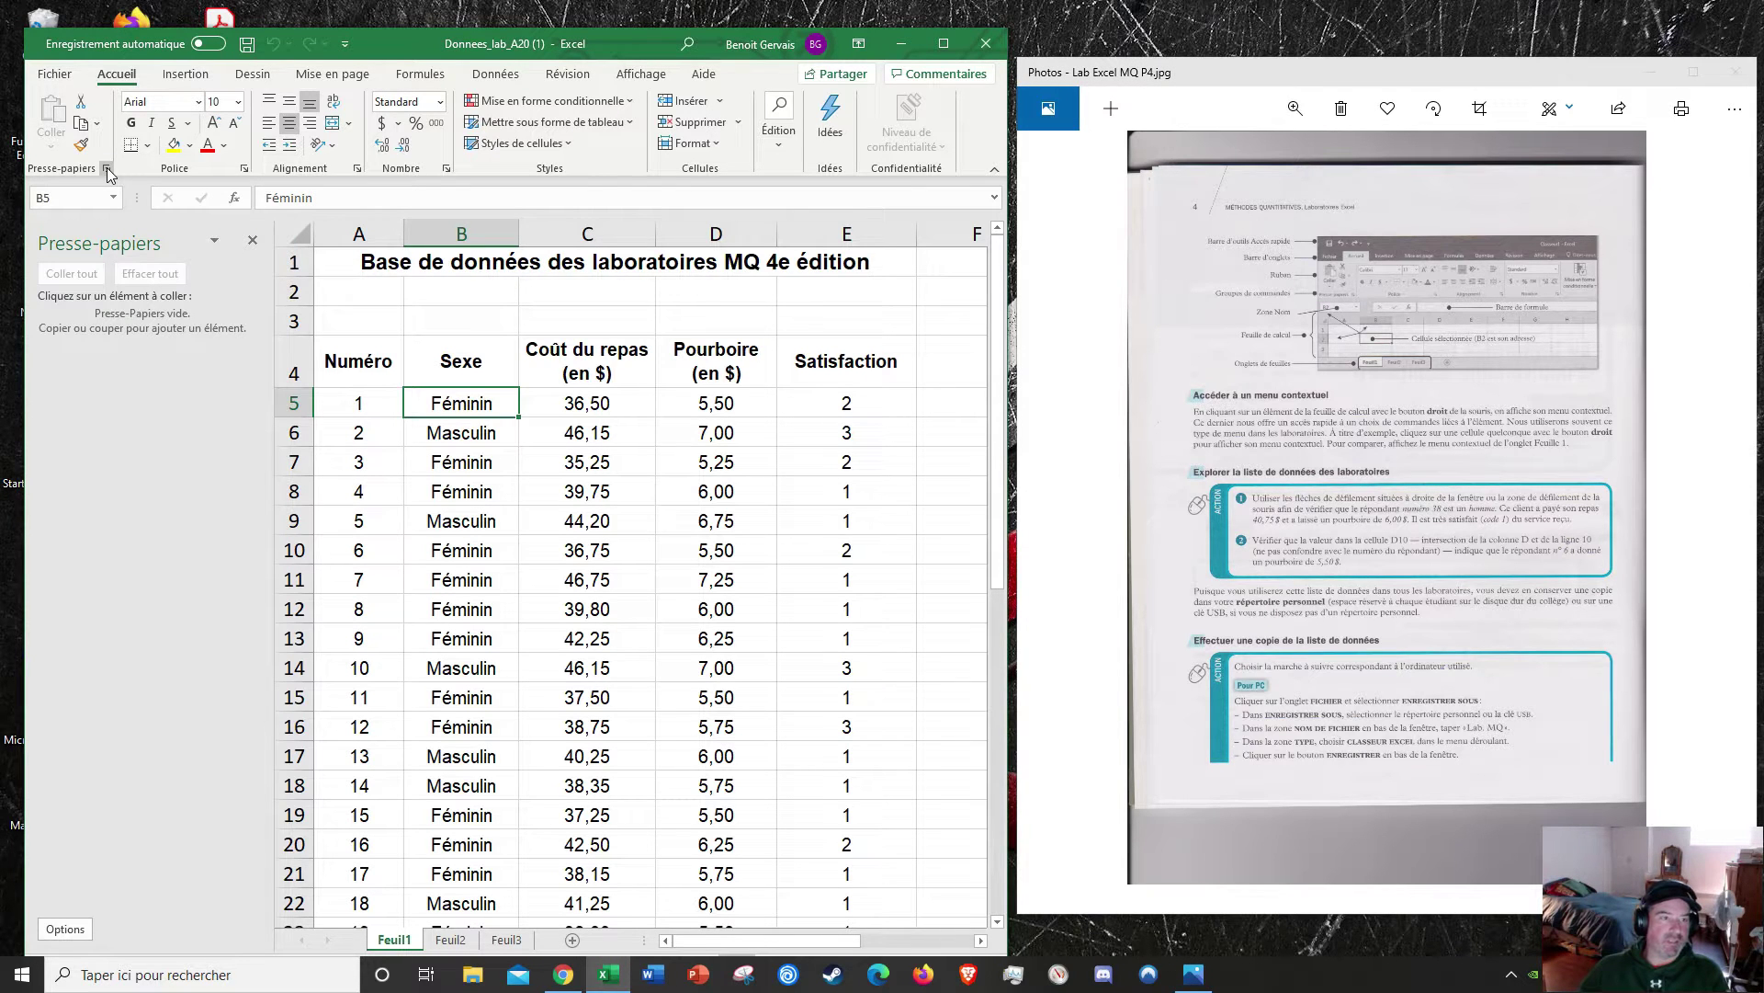
{"action": "left_click", "coordinate": [253, 240]}
{"action": "left_click", "coordinate": [244, 170]}
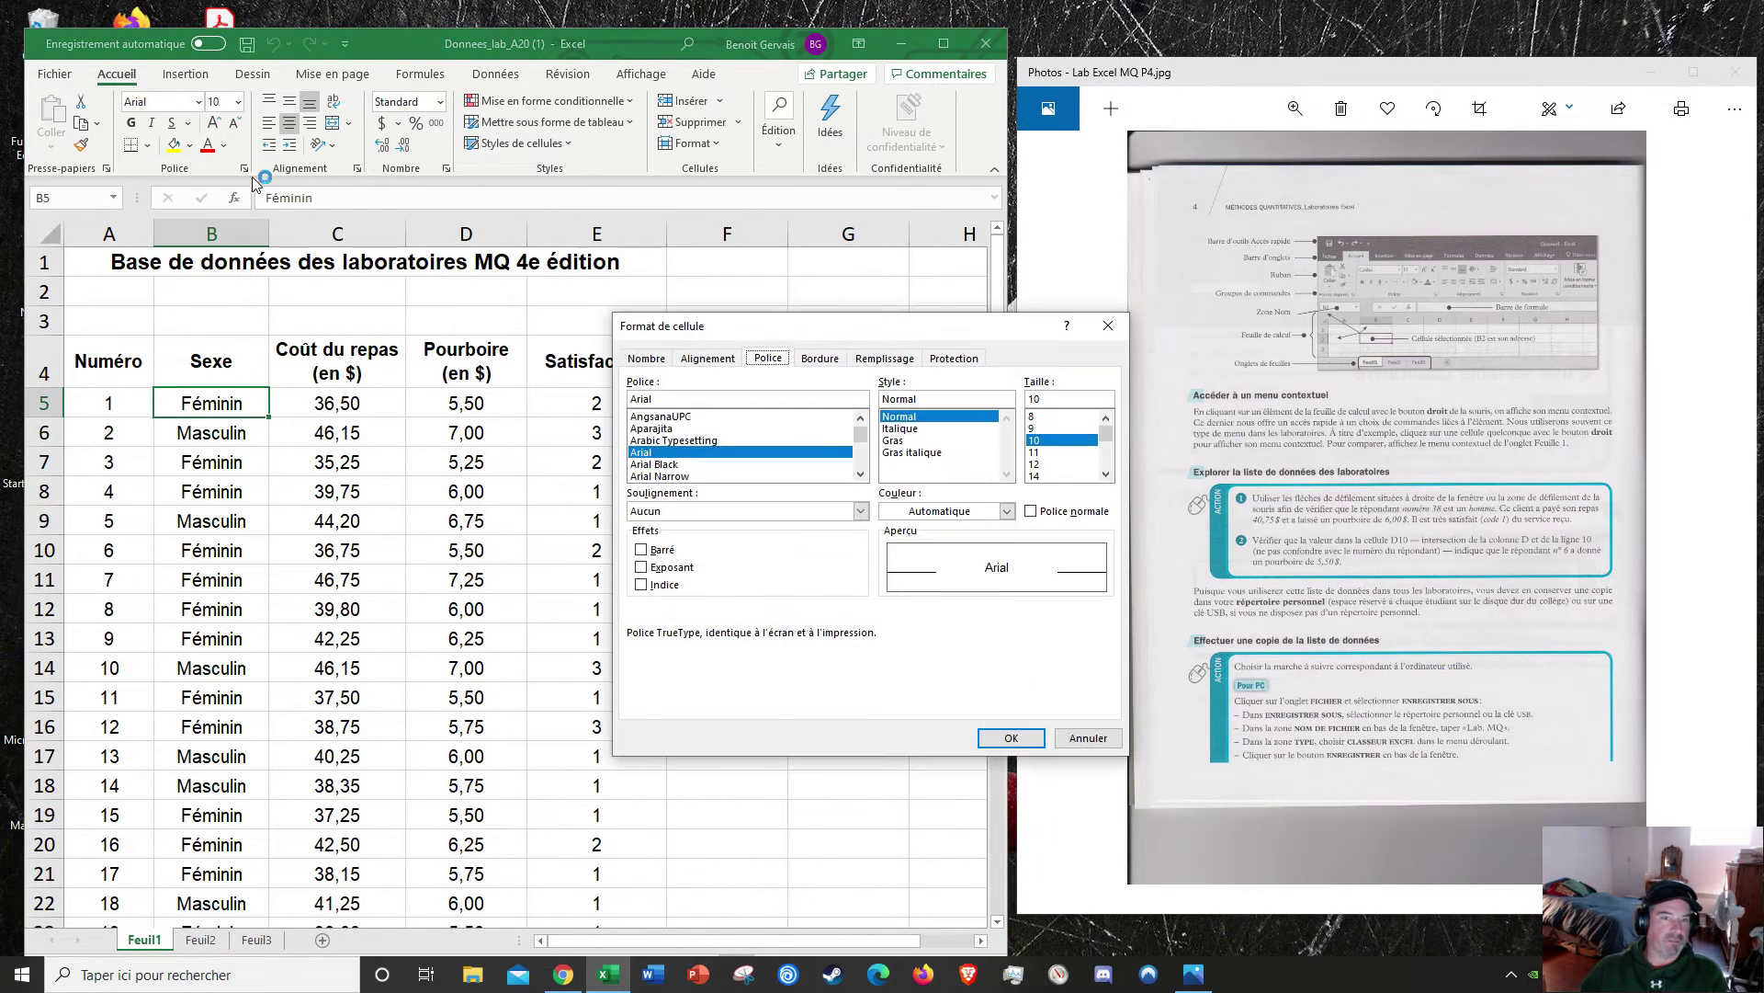
{"action": "left_click", "coordinate": [1125, 318]}
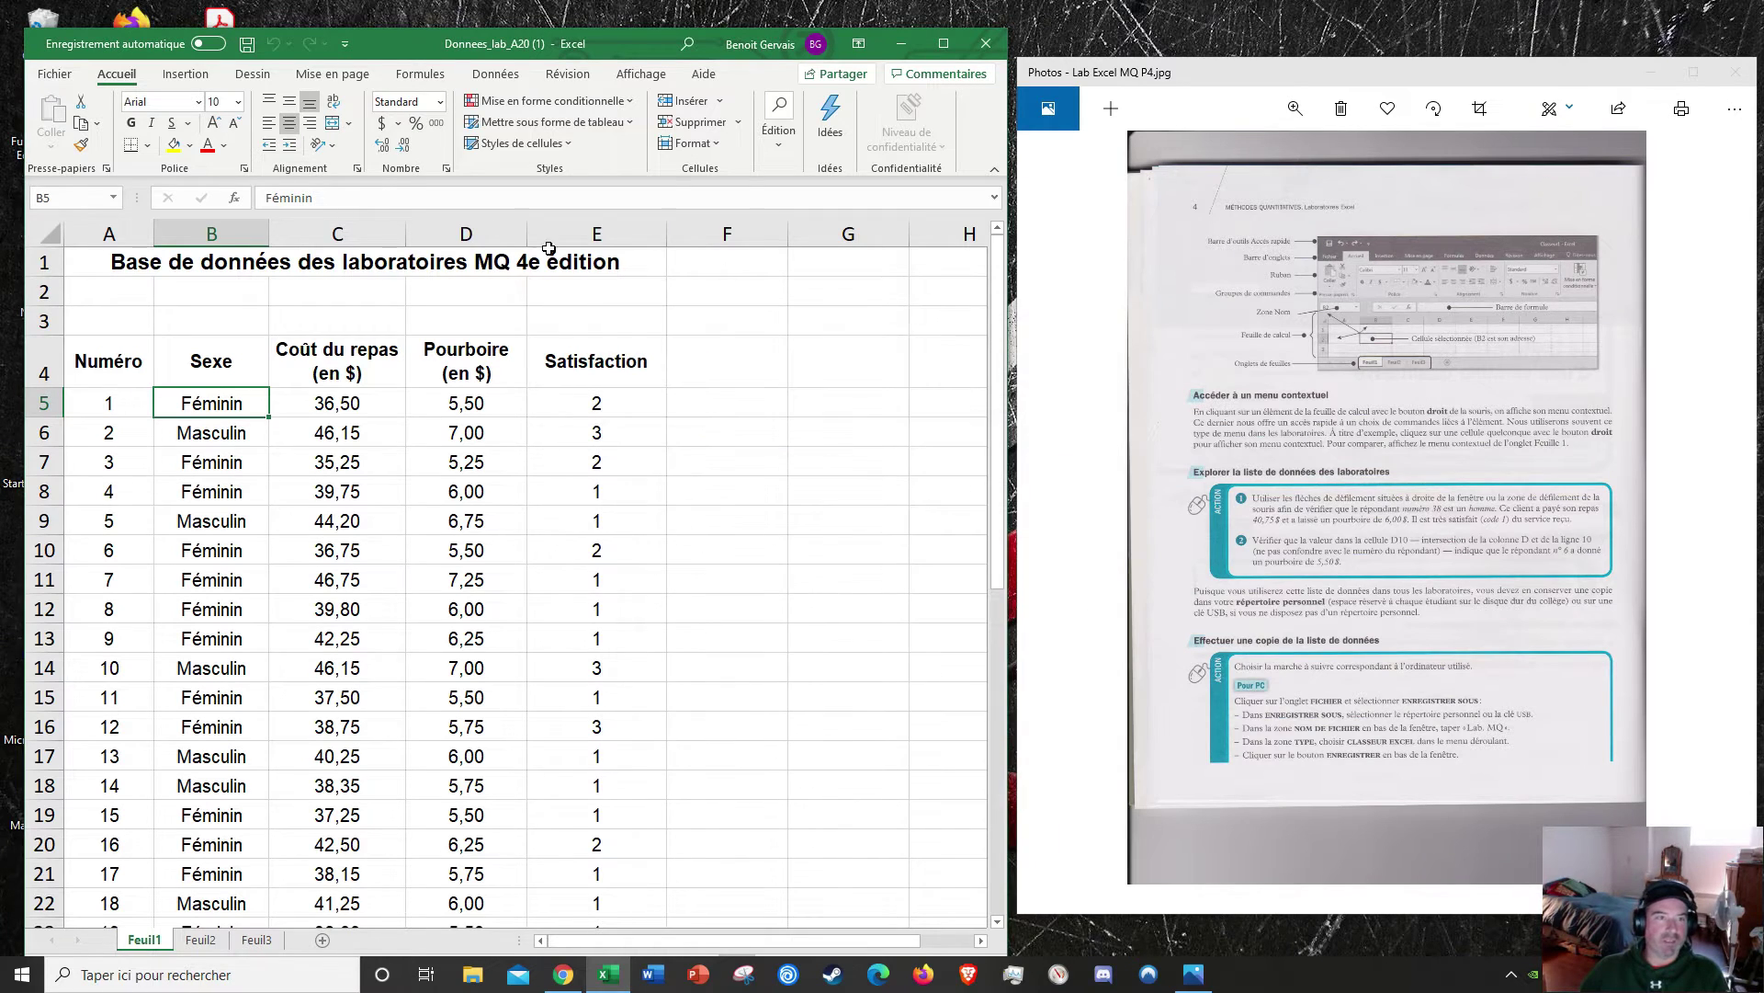
{"action": "left_click", "coordinate": [357, 169]}
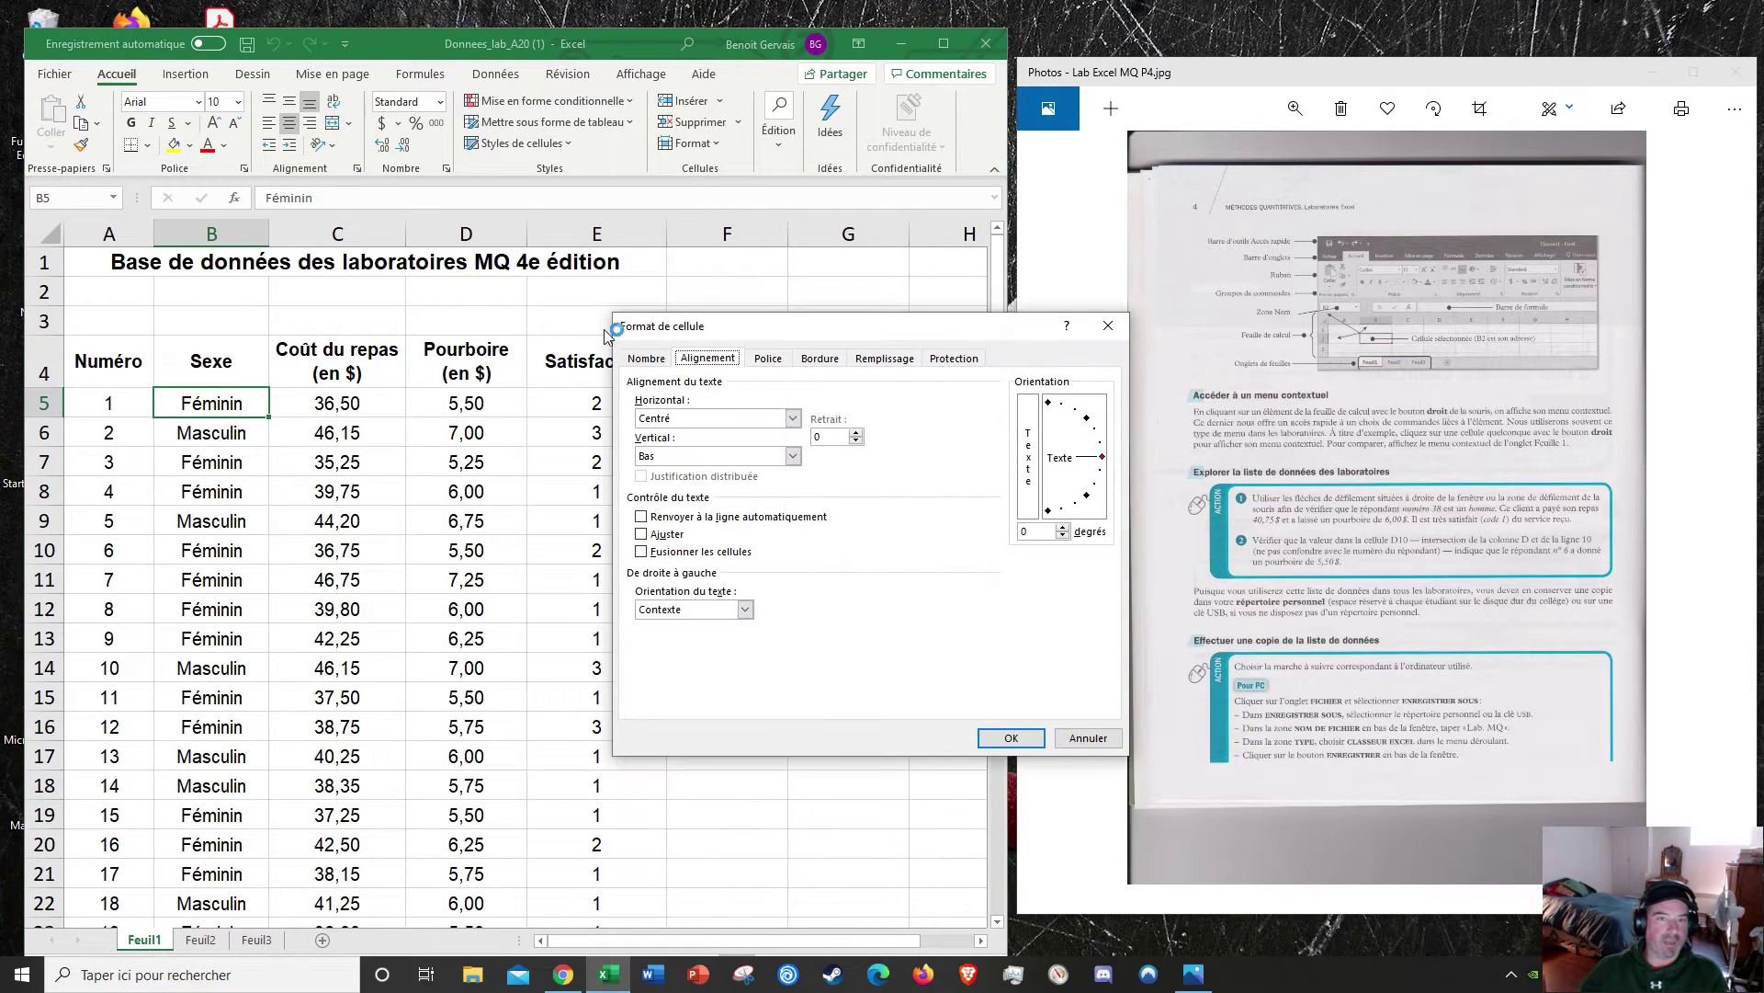
{"action": "left_click", "coordinate": [1108, 326]}
{"action": "left_click", "coordinate": [446, 169]}
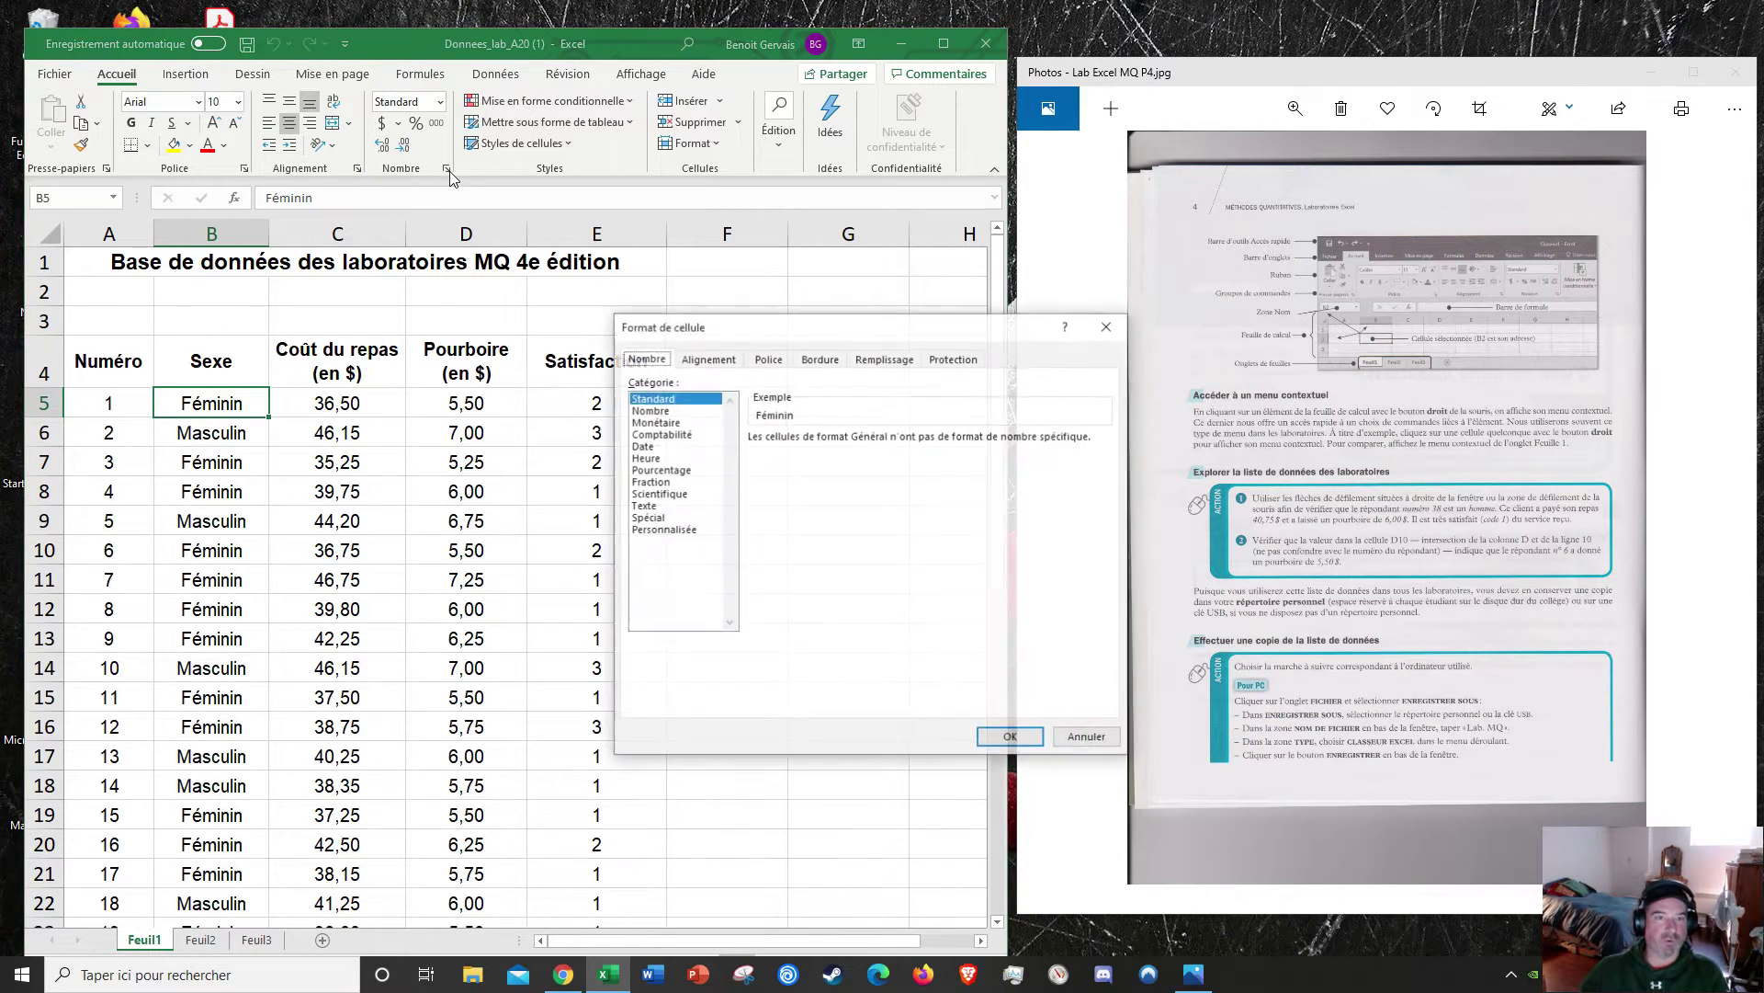
{"action": "left_click", "coordinate": [1121, 327]}
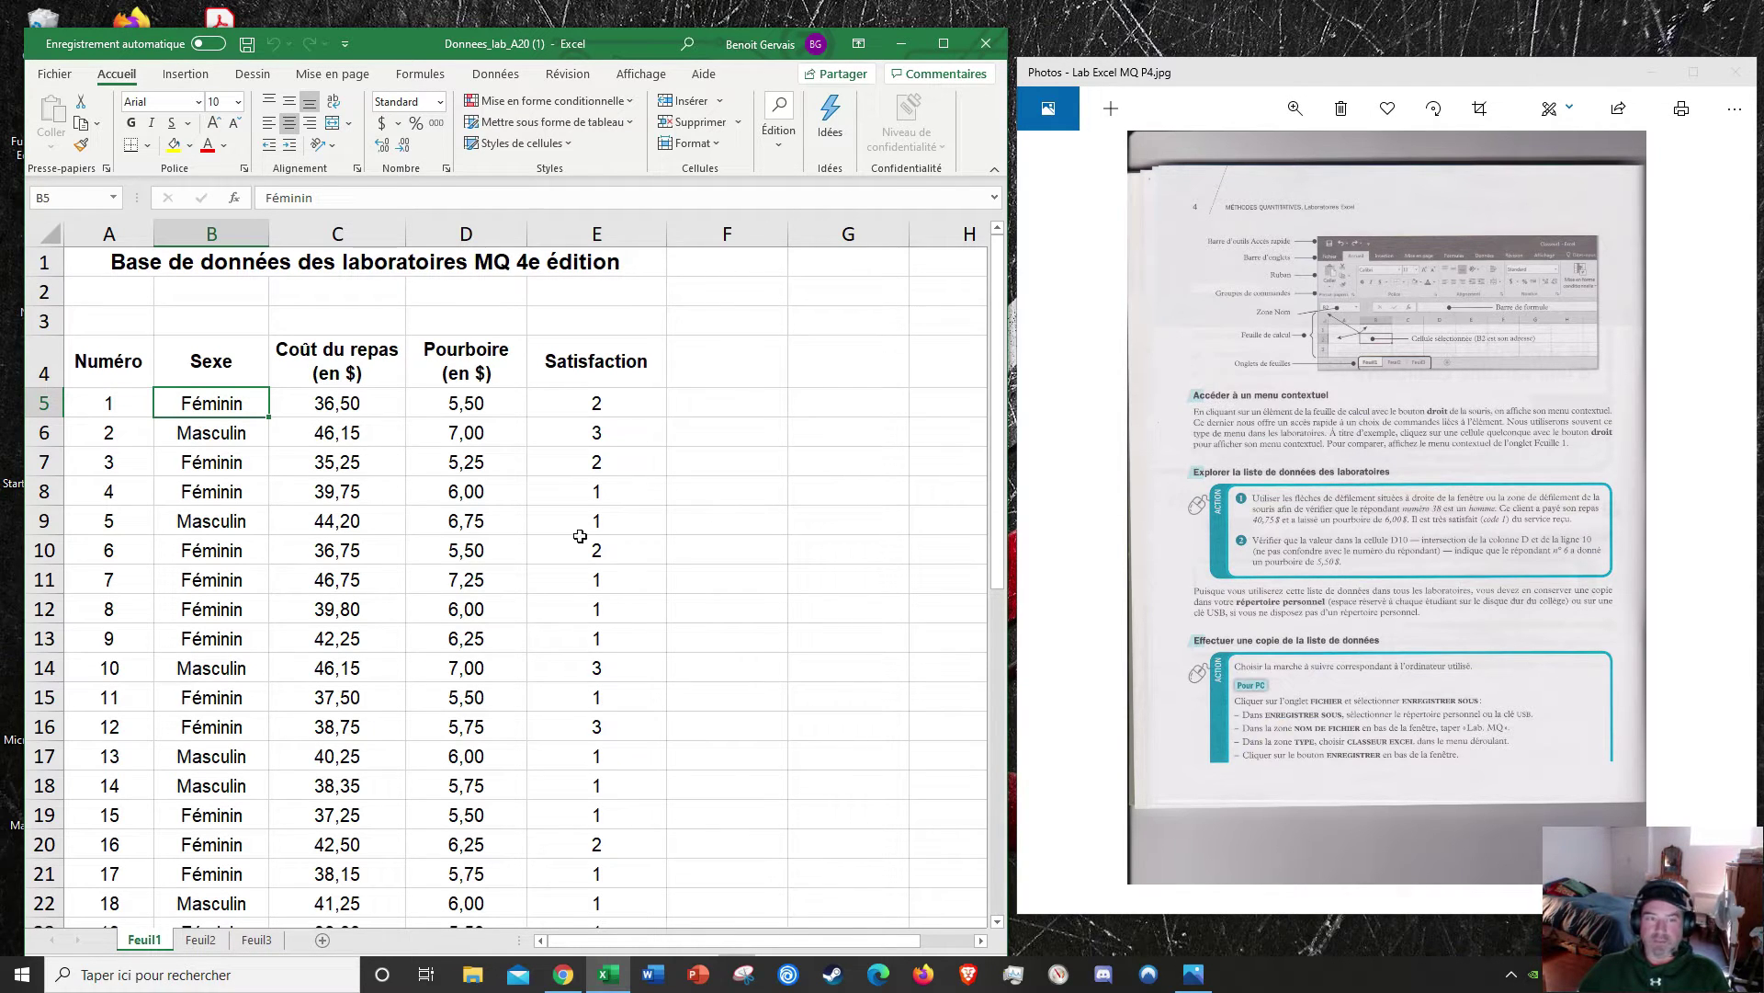
Step: View the workbook's list of defined range names, close it, and move on to scanned page Lab Excel MQ P5.jpg
{"action": "left_click", "coordinate": [114, 199]}
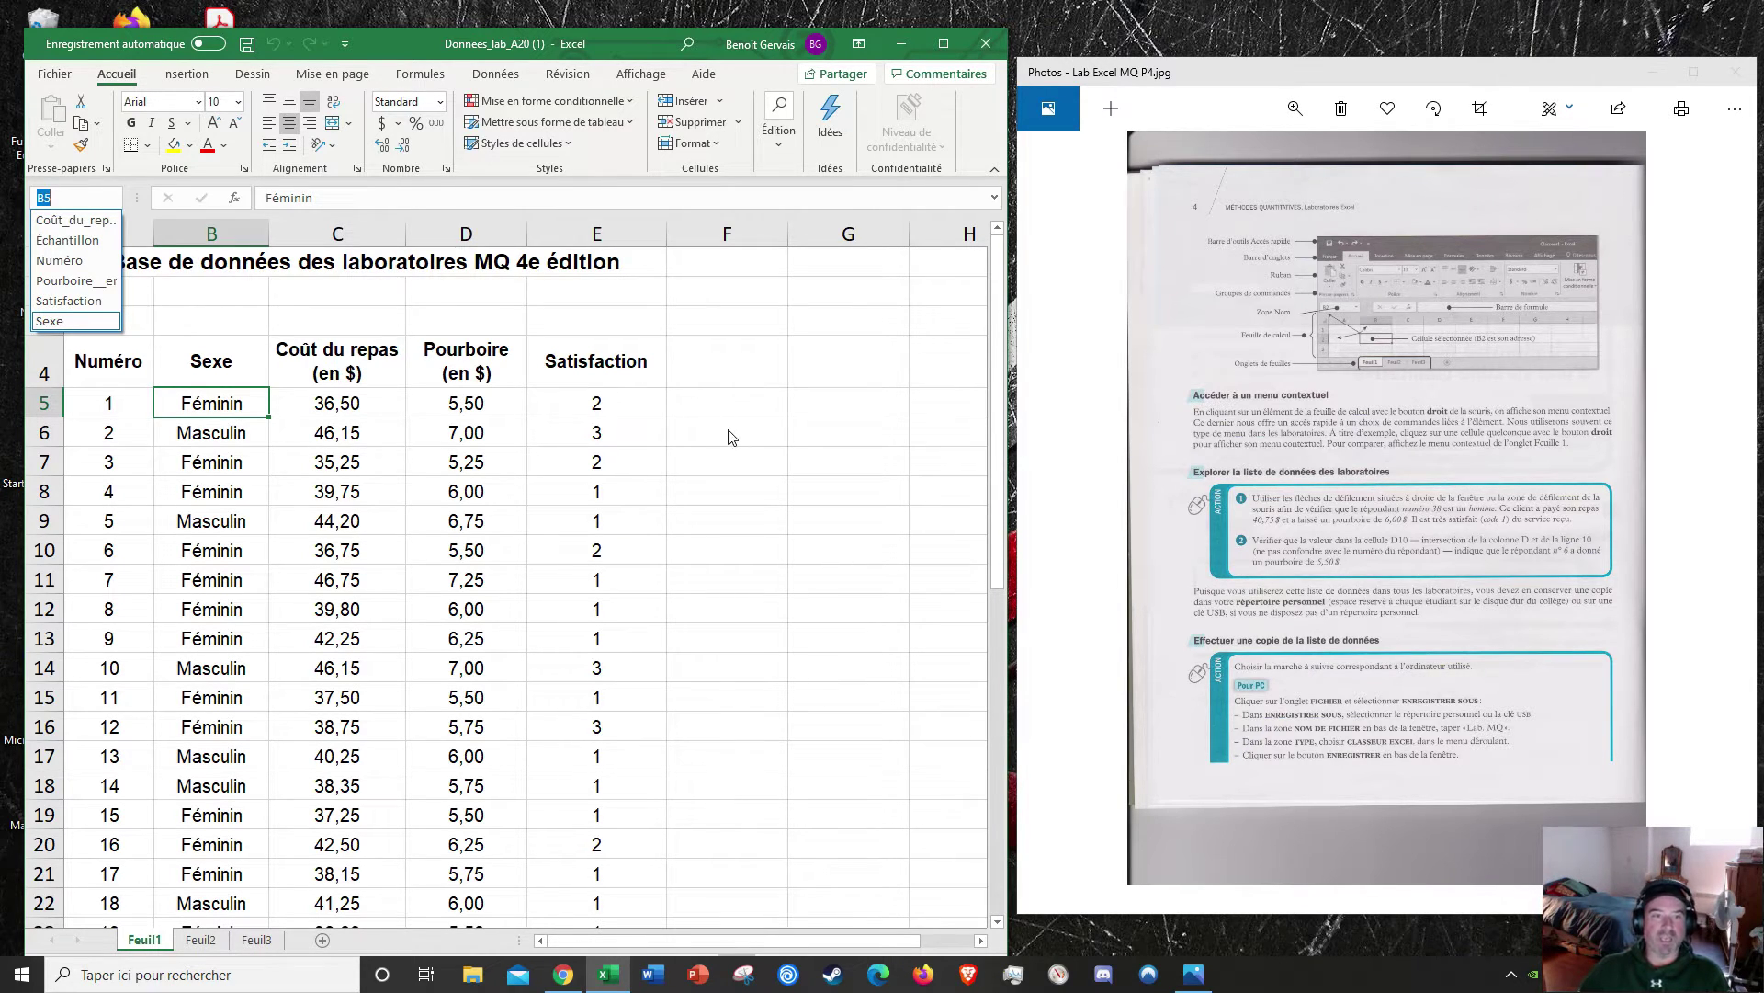
{"action": "left_click", "coordinate": [249, 400]}
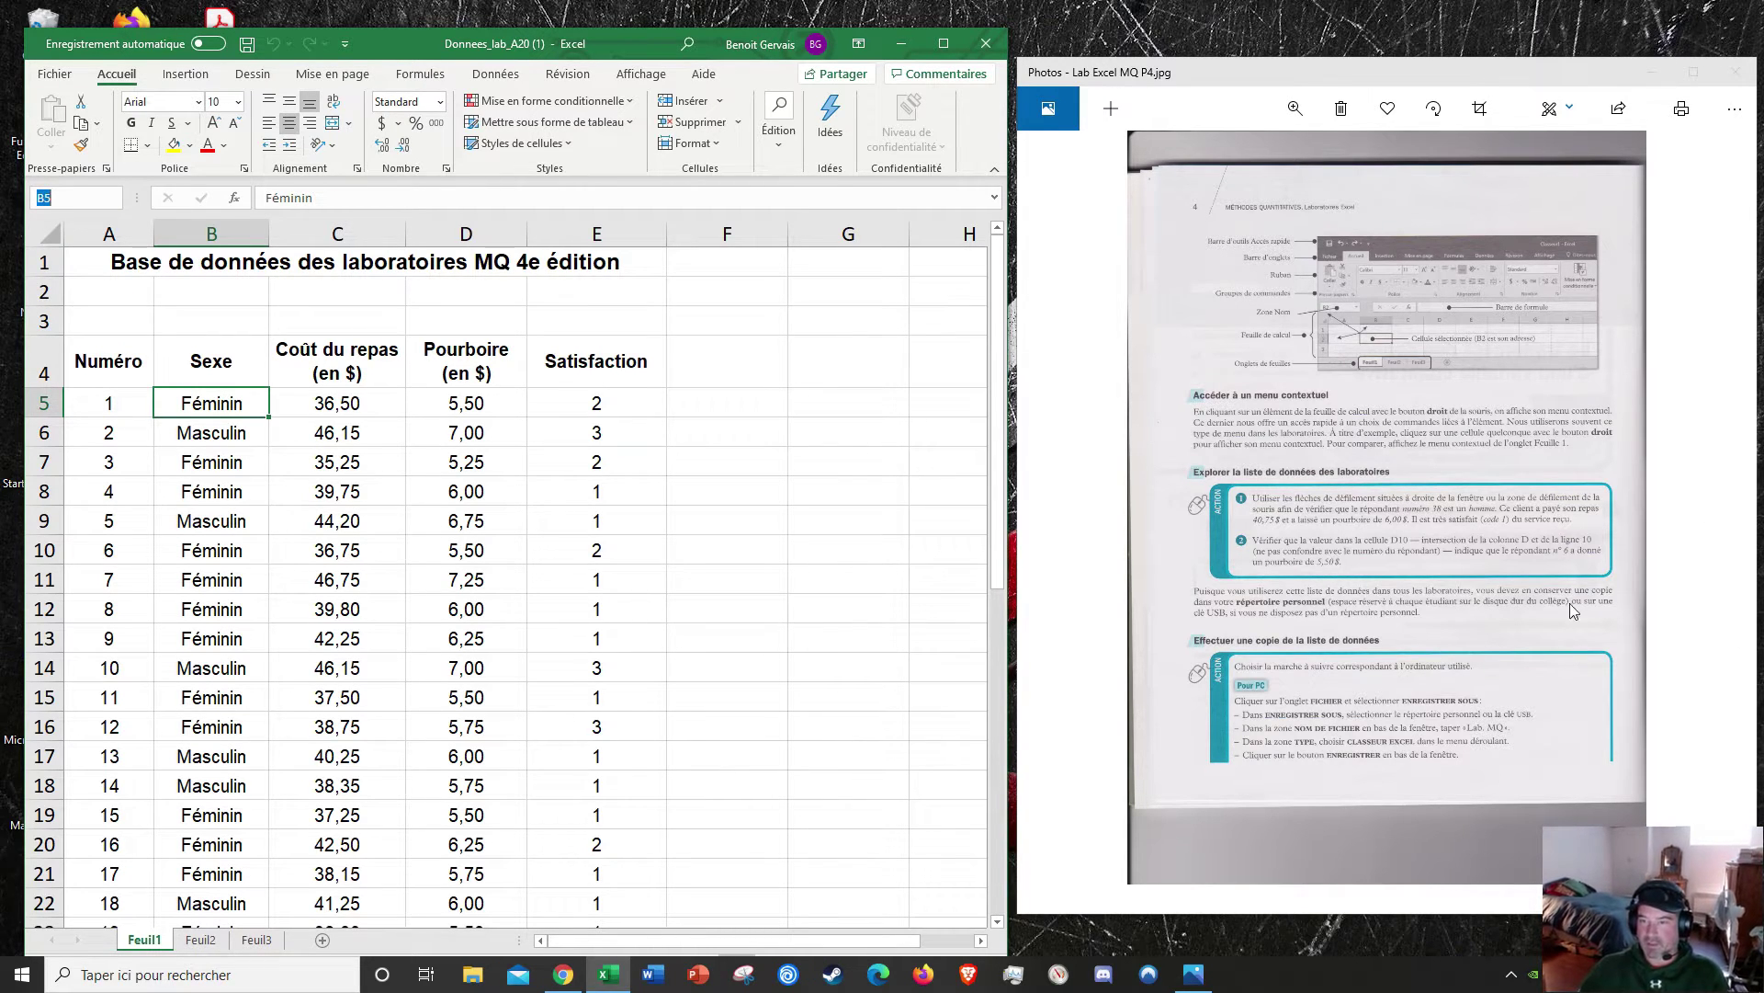
{"action": "left_click", "coordinate": [1719, 519]}
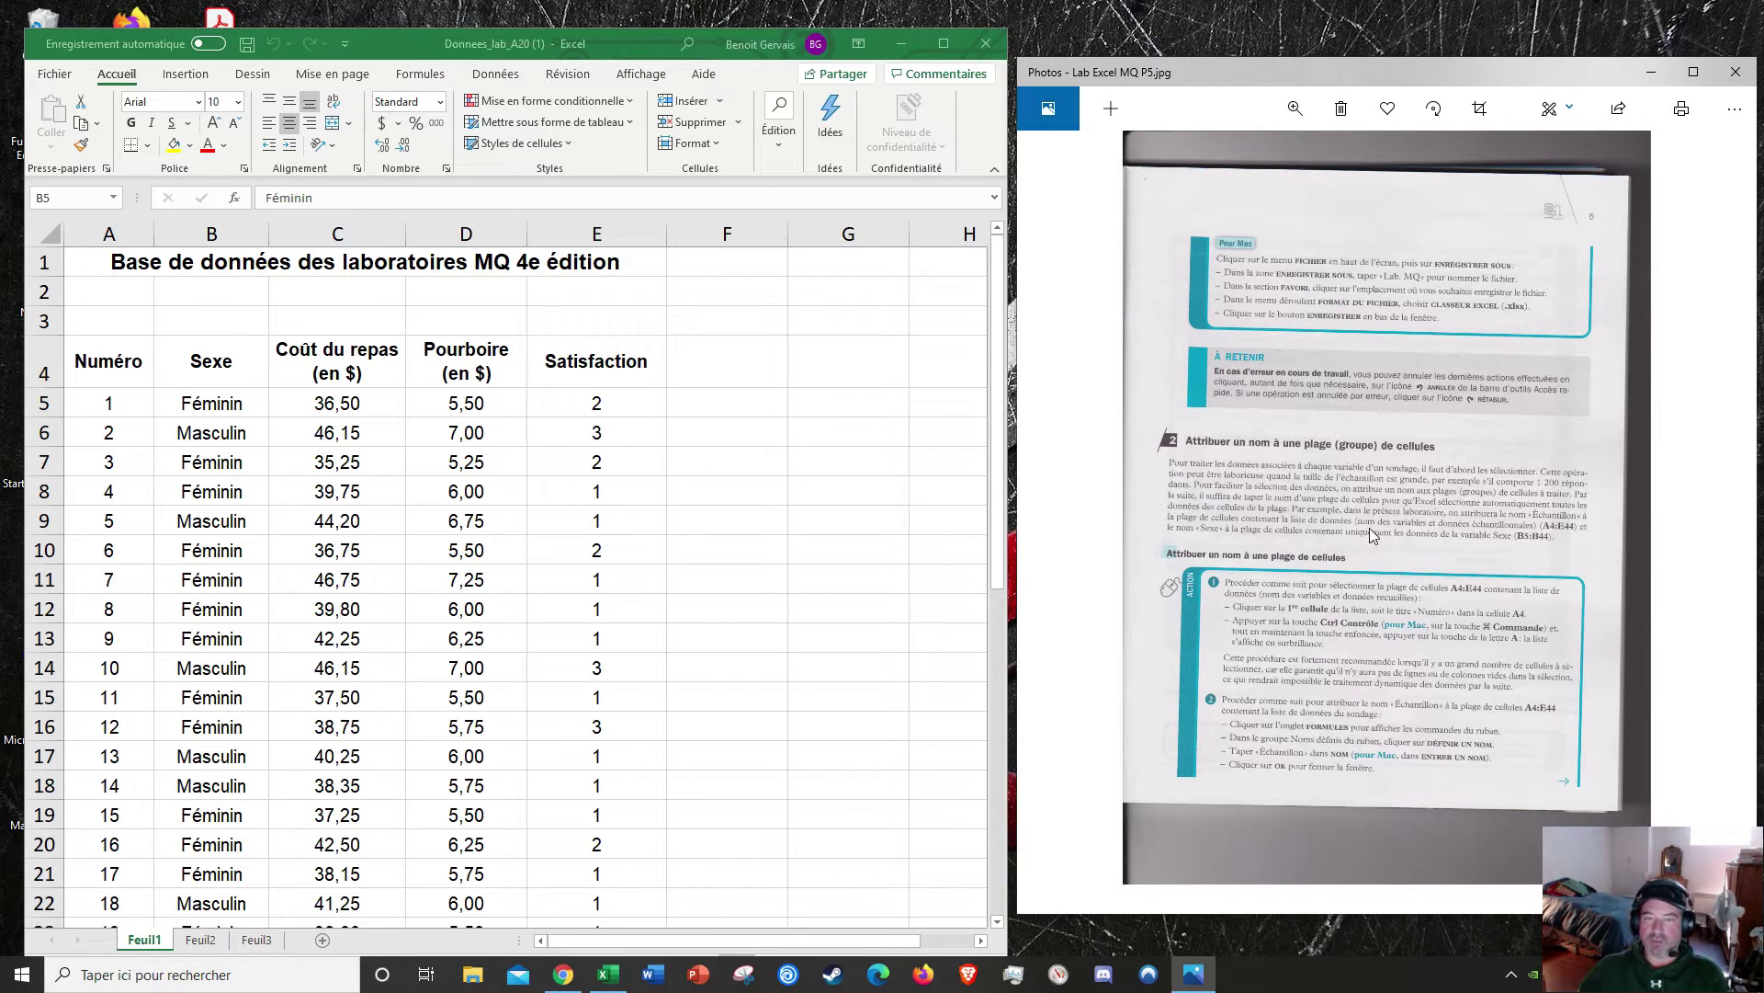
Step: View the workbook's defined range names again, close the list, and advance through the scanned pages to Lab Excel MQ P7.jpg
{"action": "left_click", "coordinate": [116, 204]}
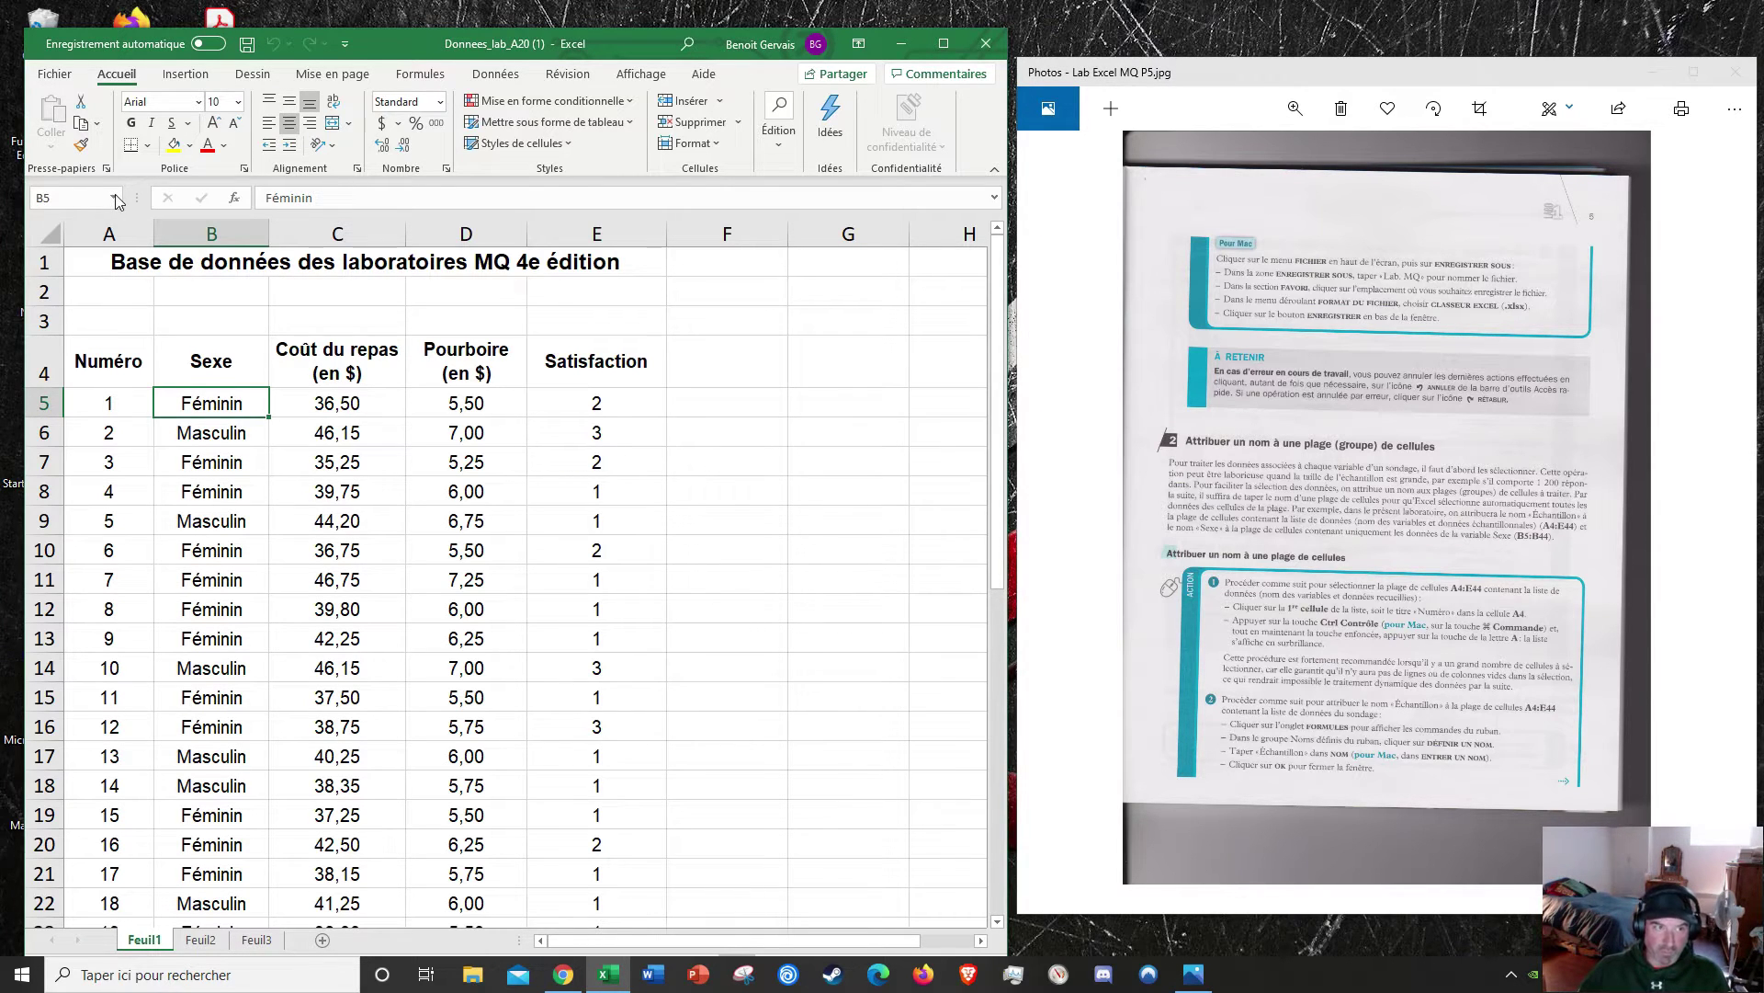
{"action": "left_click", "coordinate": [117, 204]}
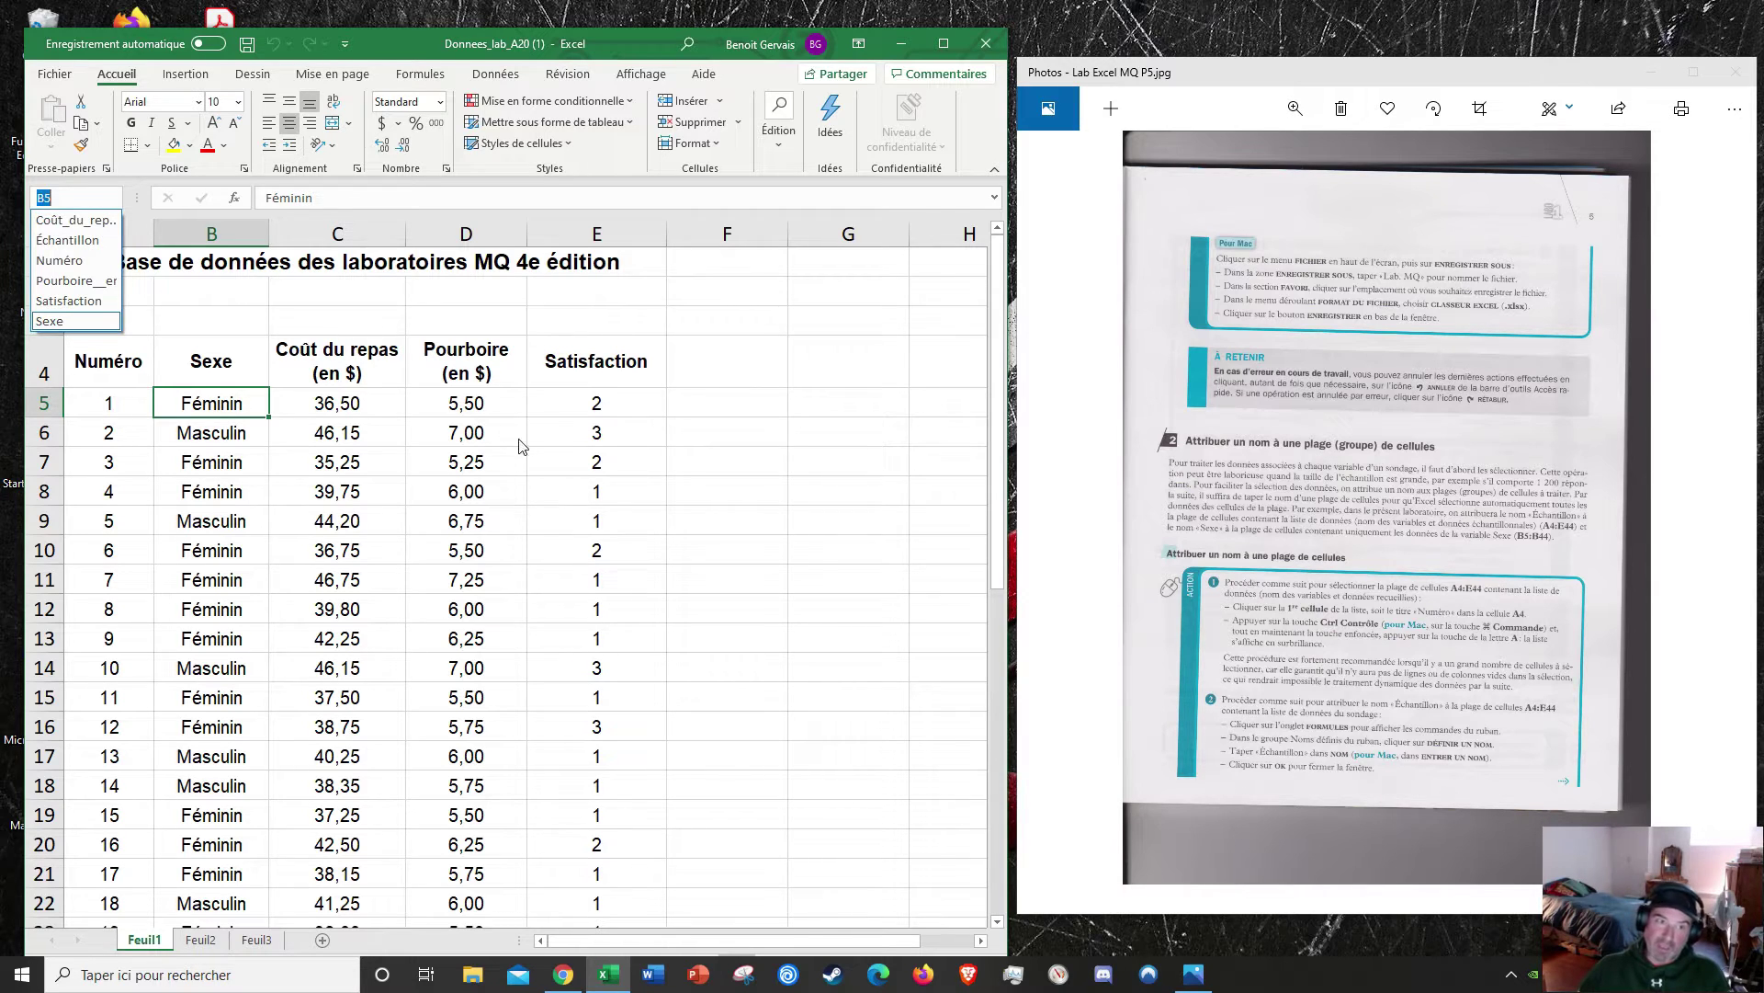
{"action": "left_click", "coordinate": [727, 367]}
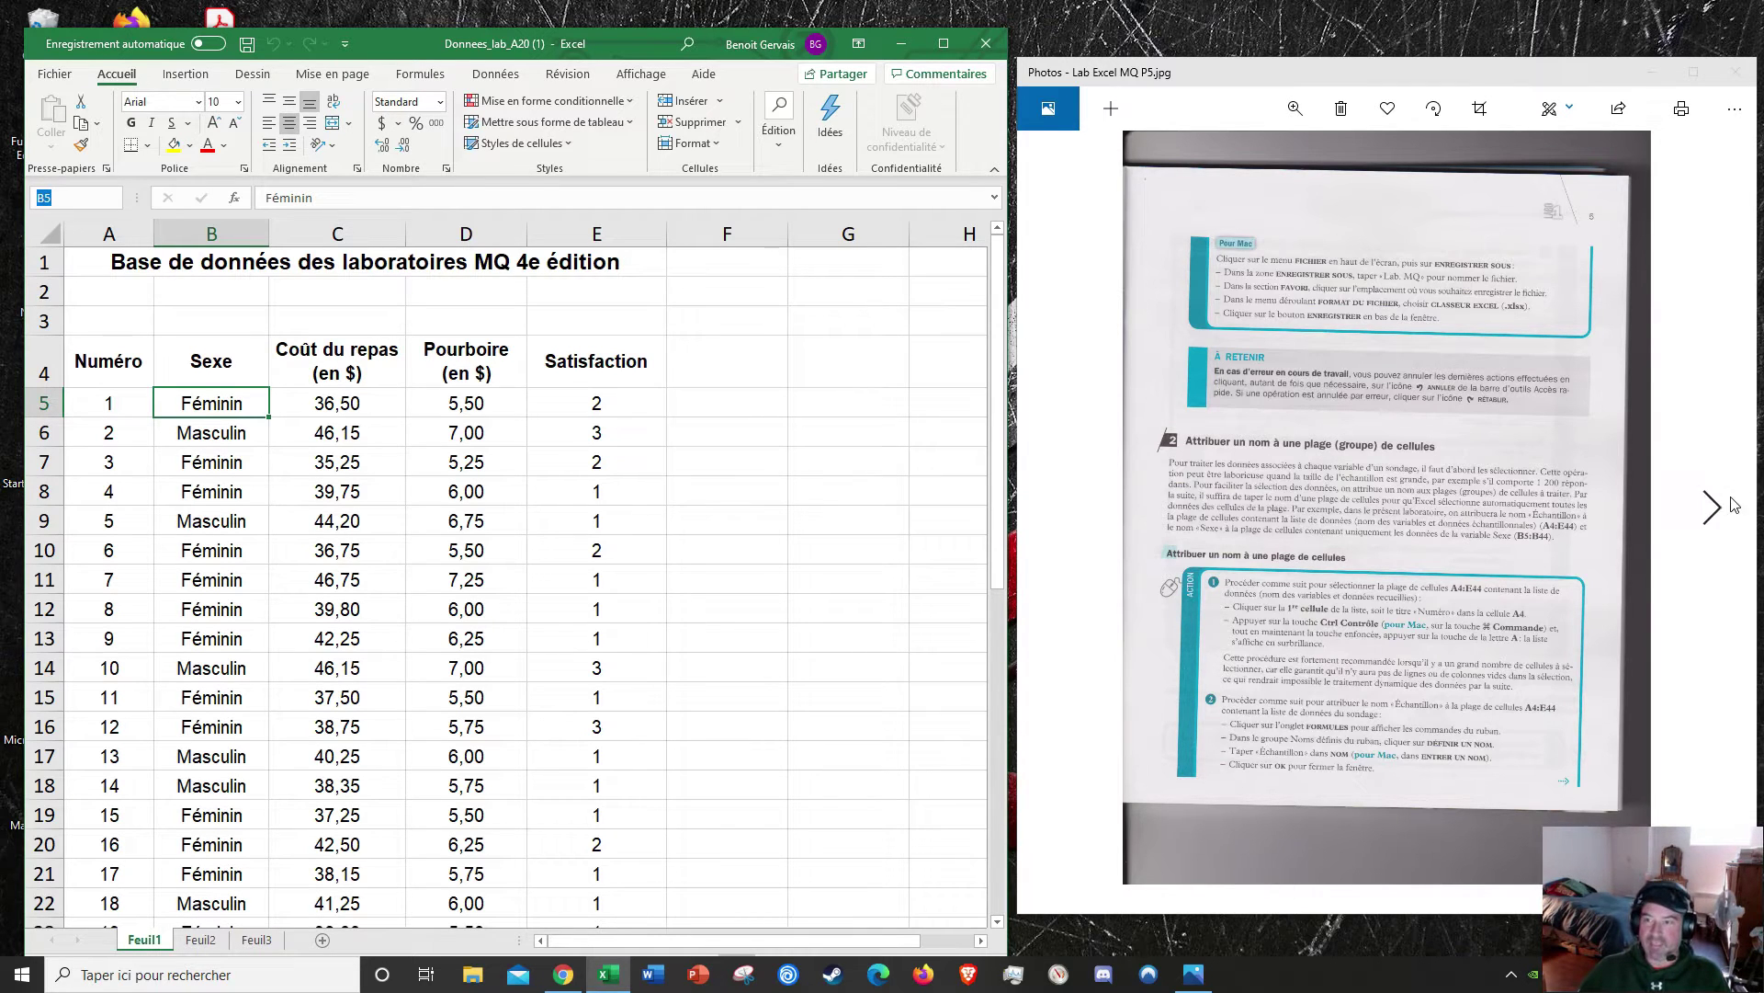
{"action": "left_click", "coordinate": [1714, 508]}
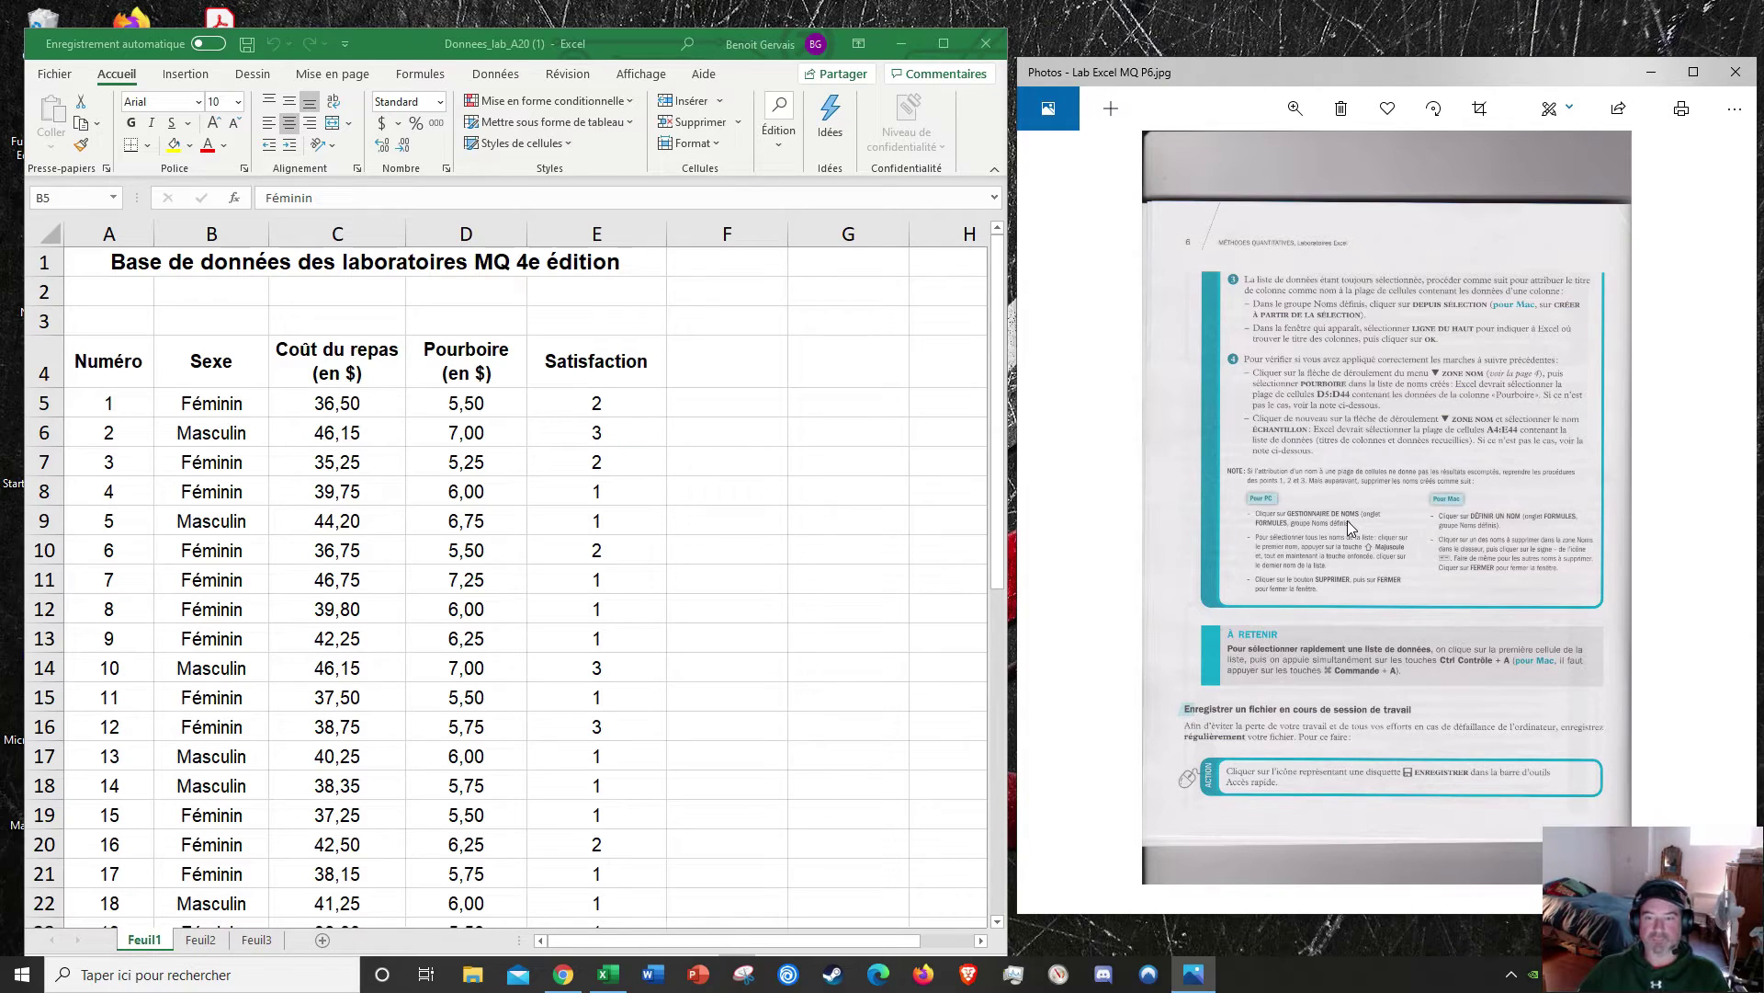
{"action": "left_click", "coordinate": [1717, 516]}
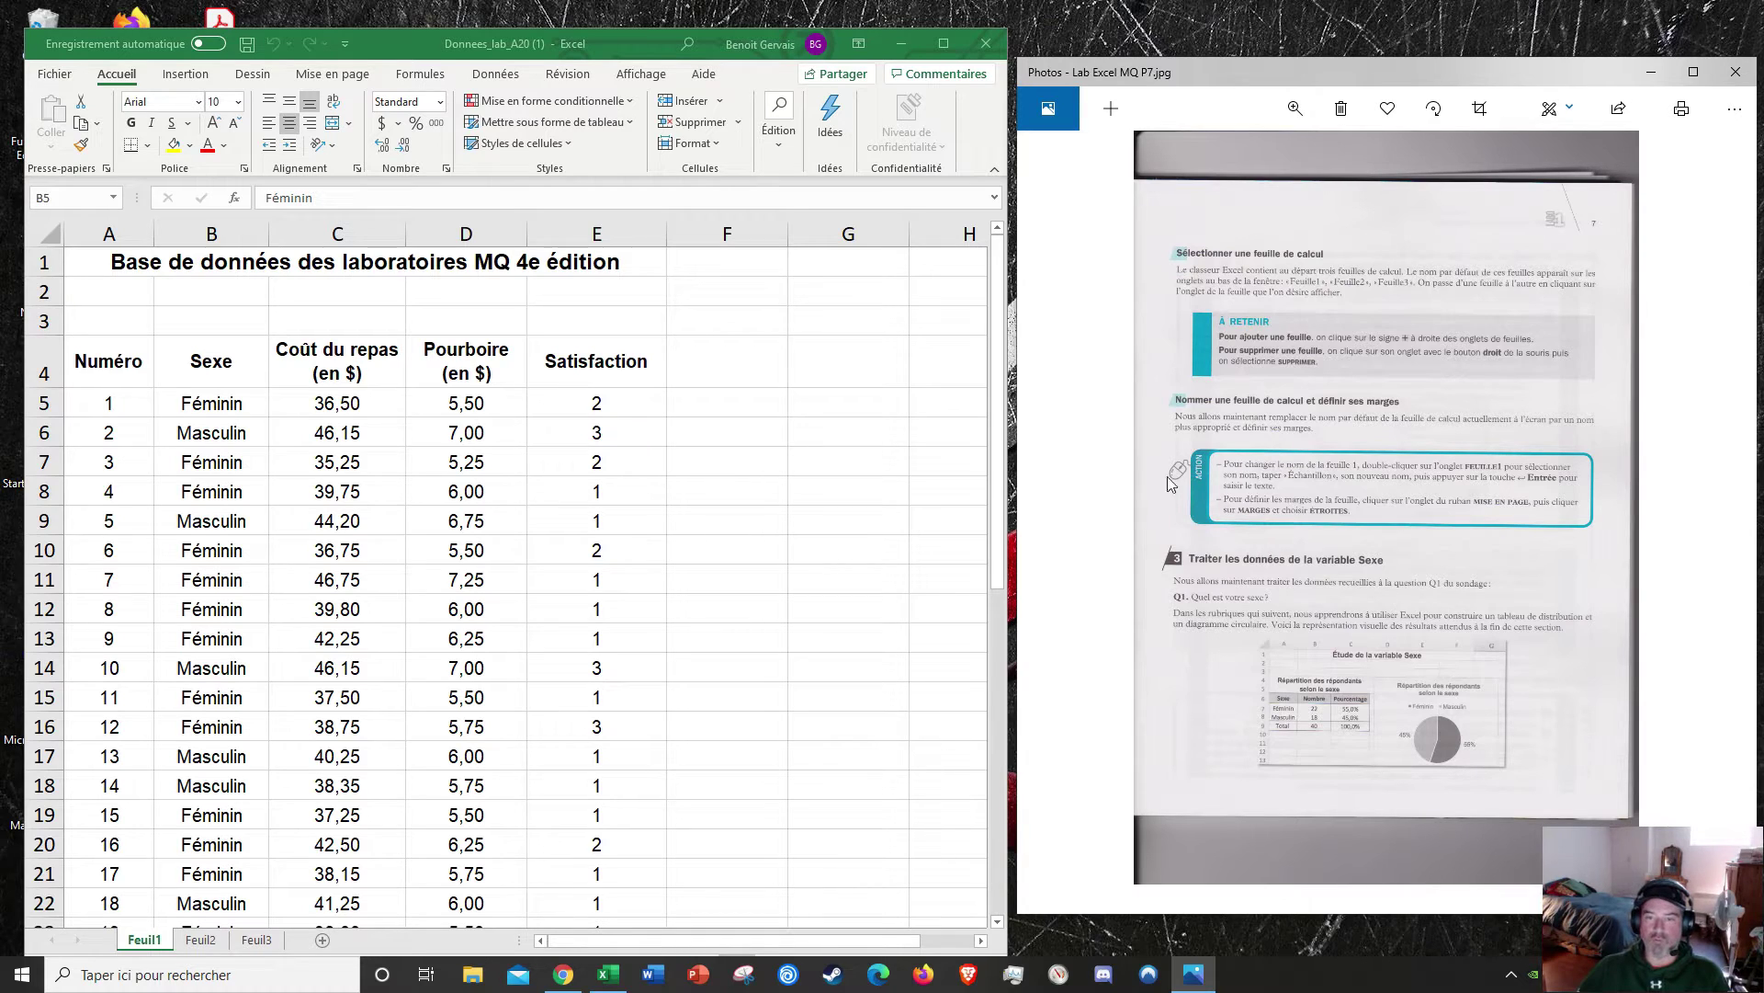
Step: Revisit the survey questions on scanned page Lab Excel MQ P2.jpg and return to Lab Excel MQ P7.jpg
{"action": "left_click", "coordinate": [1064, 507]}
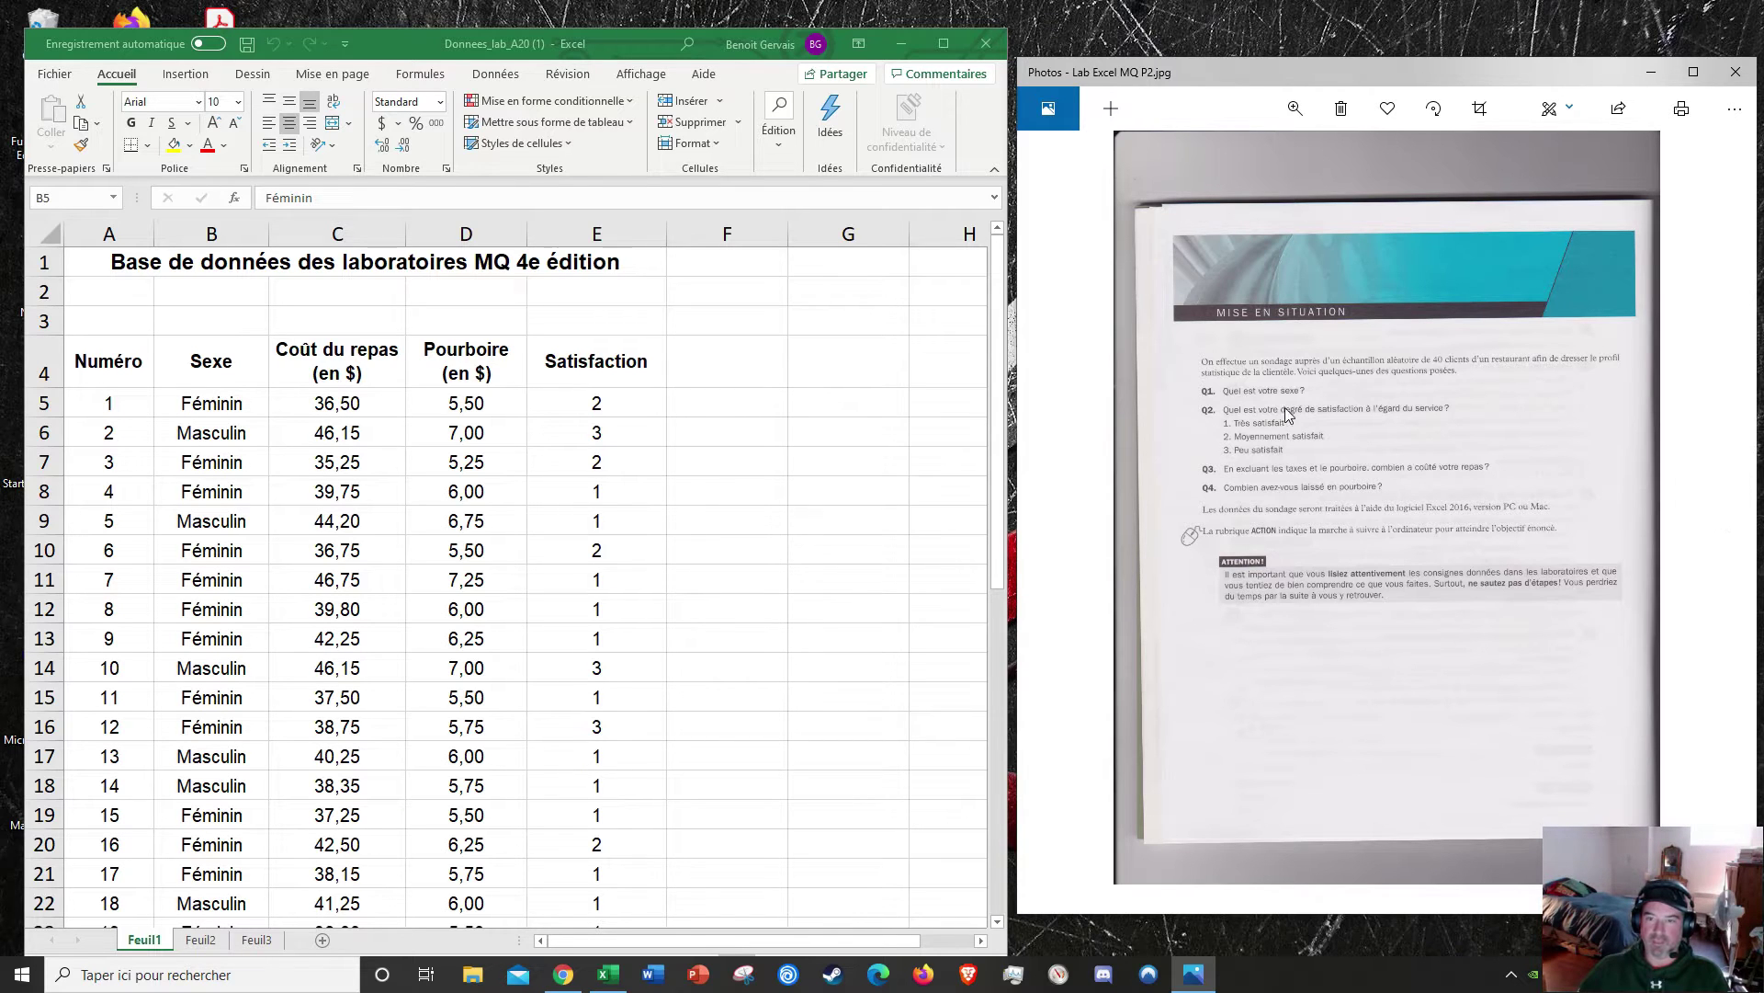
{"action": "left_click", "coordinate": [1715, 504]}
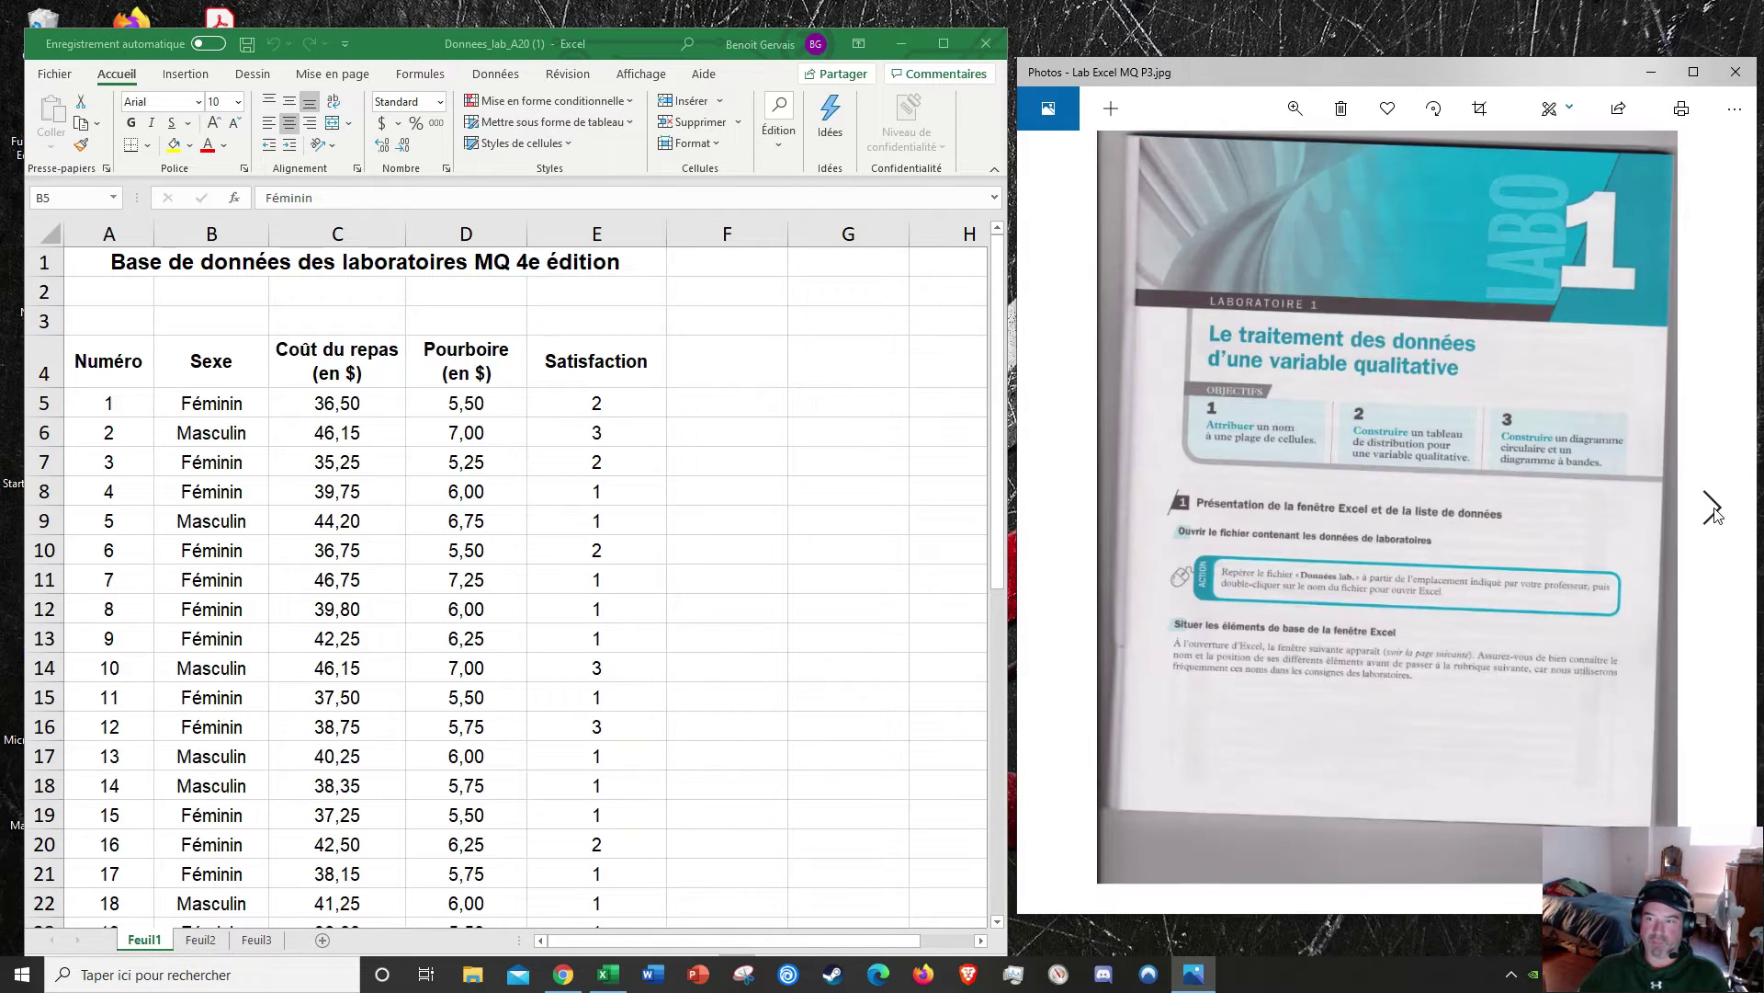
{"action": "left_click", "coordinate": [1715, 506]}
{"action": "left_click", "coordinate": [1715, 507]}
{"action": "left_click", "coordinate": [1714, 511]}
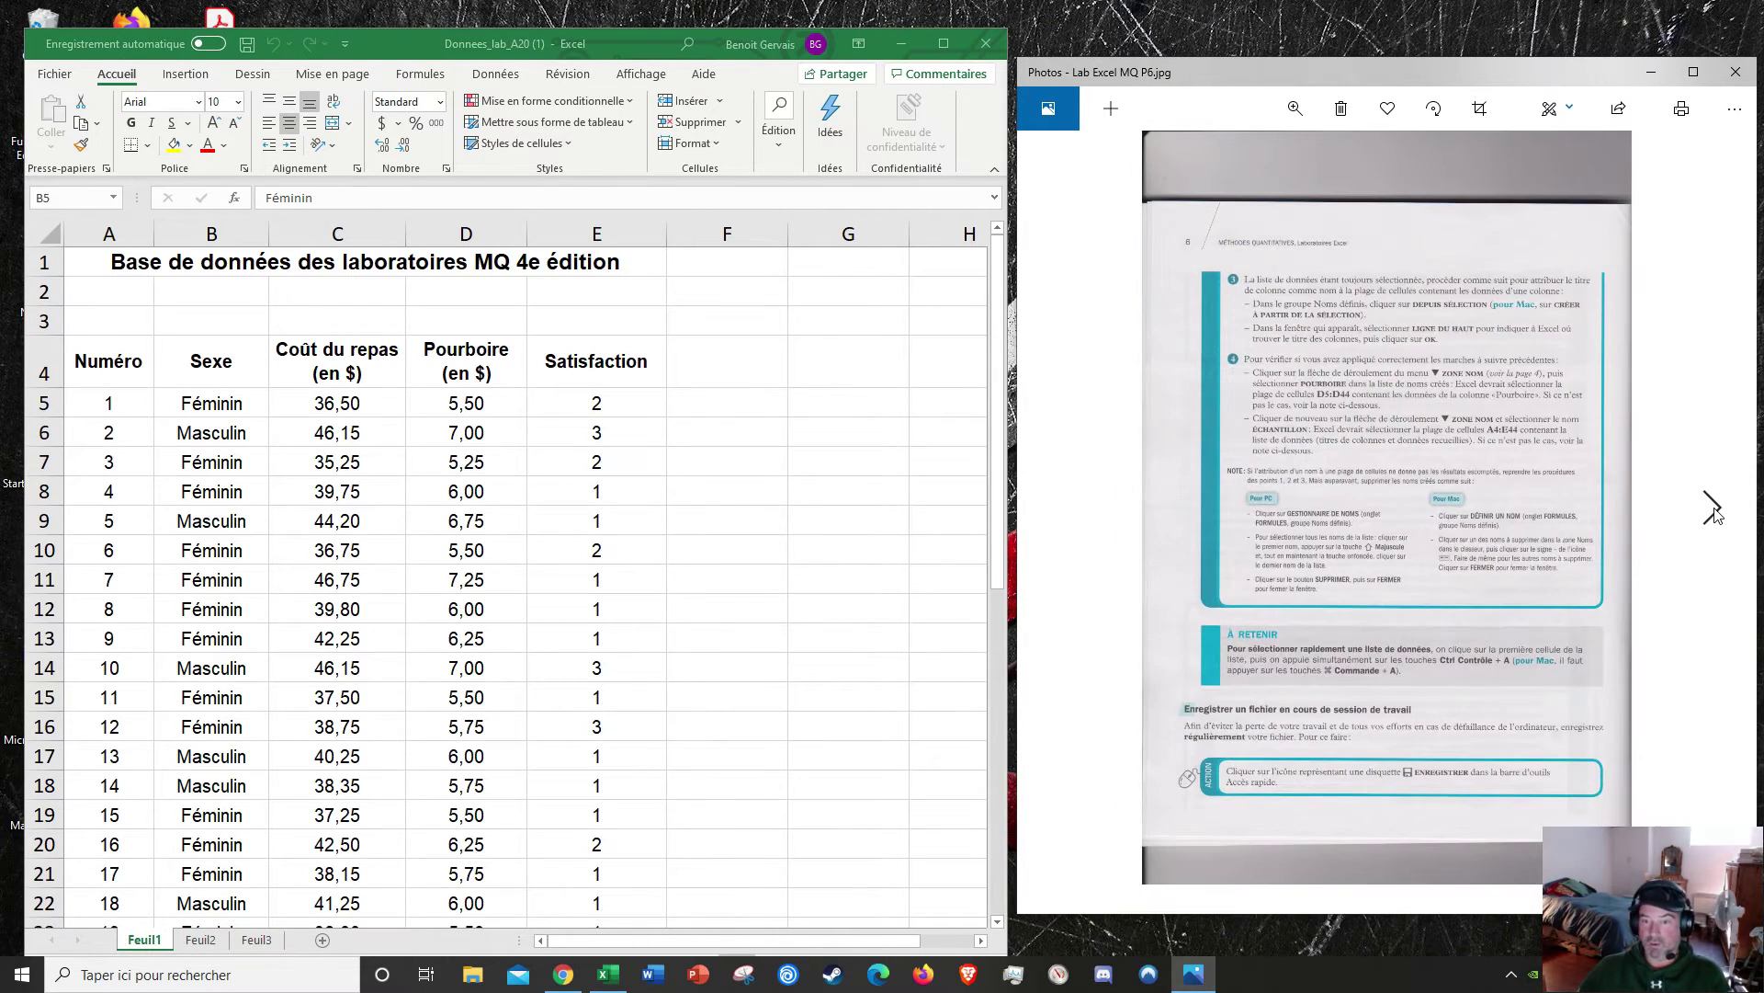
{"action": "left_click", "coordinate": [1714, 511]}
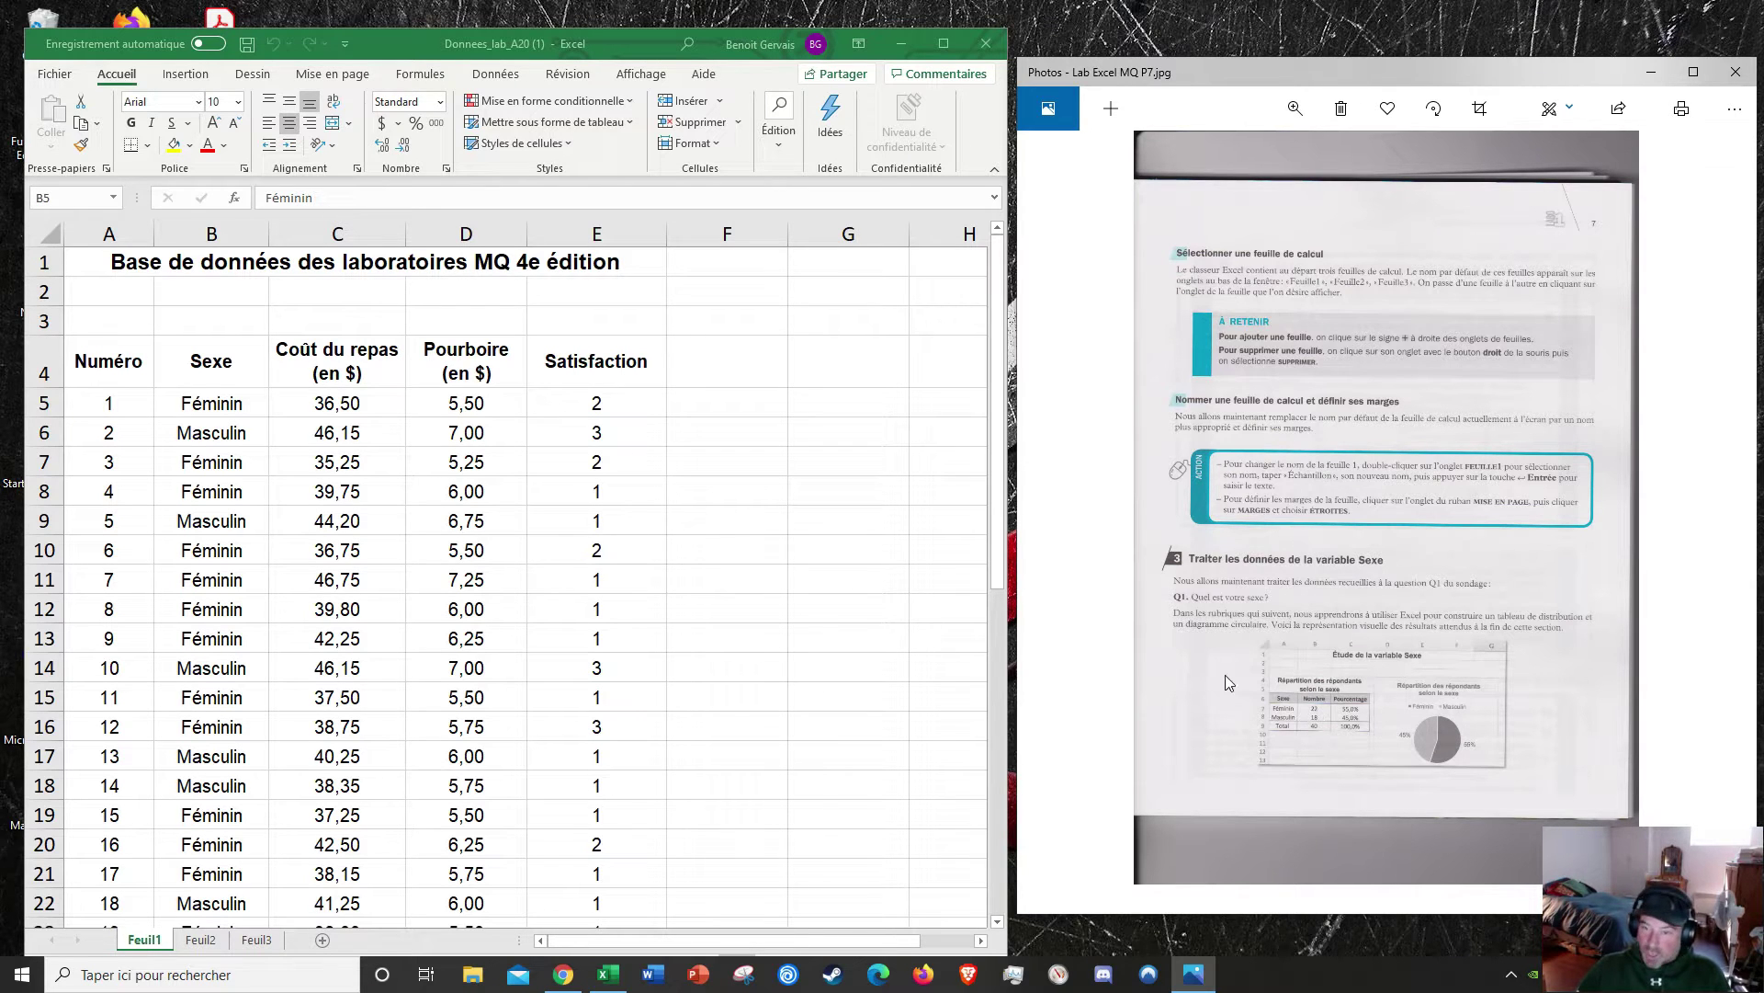
Step: Examine the expected table and pie chart of Étude de la variable Sexe up close, and move on to scanned page Lab Excel MQ P8.jpg
{"action": "scroll", "coordinate": [1426, 681], "scroll_direction": "up", "scroll_amount": 3}
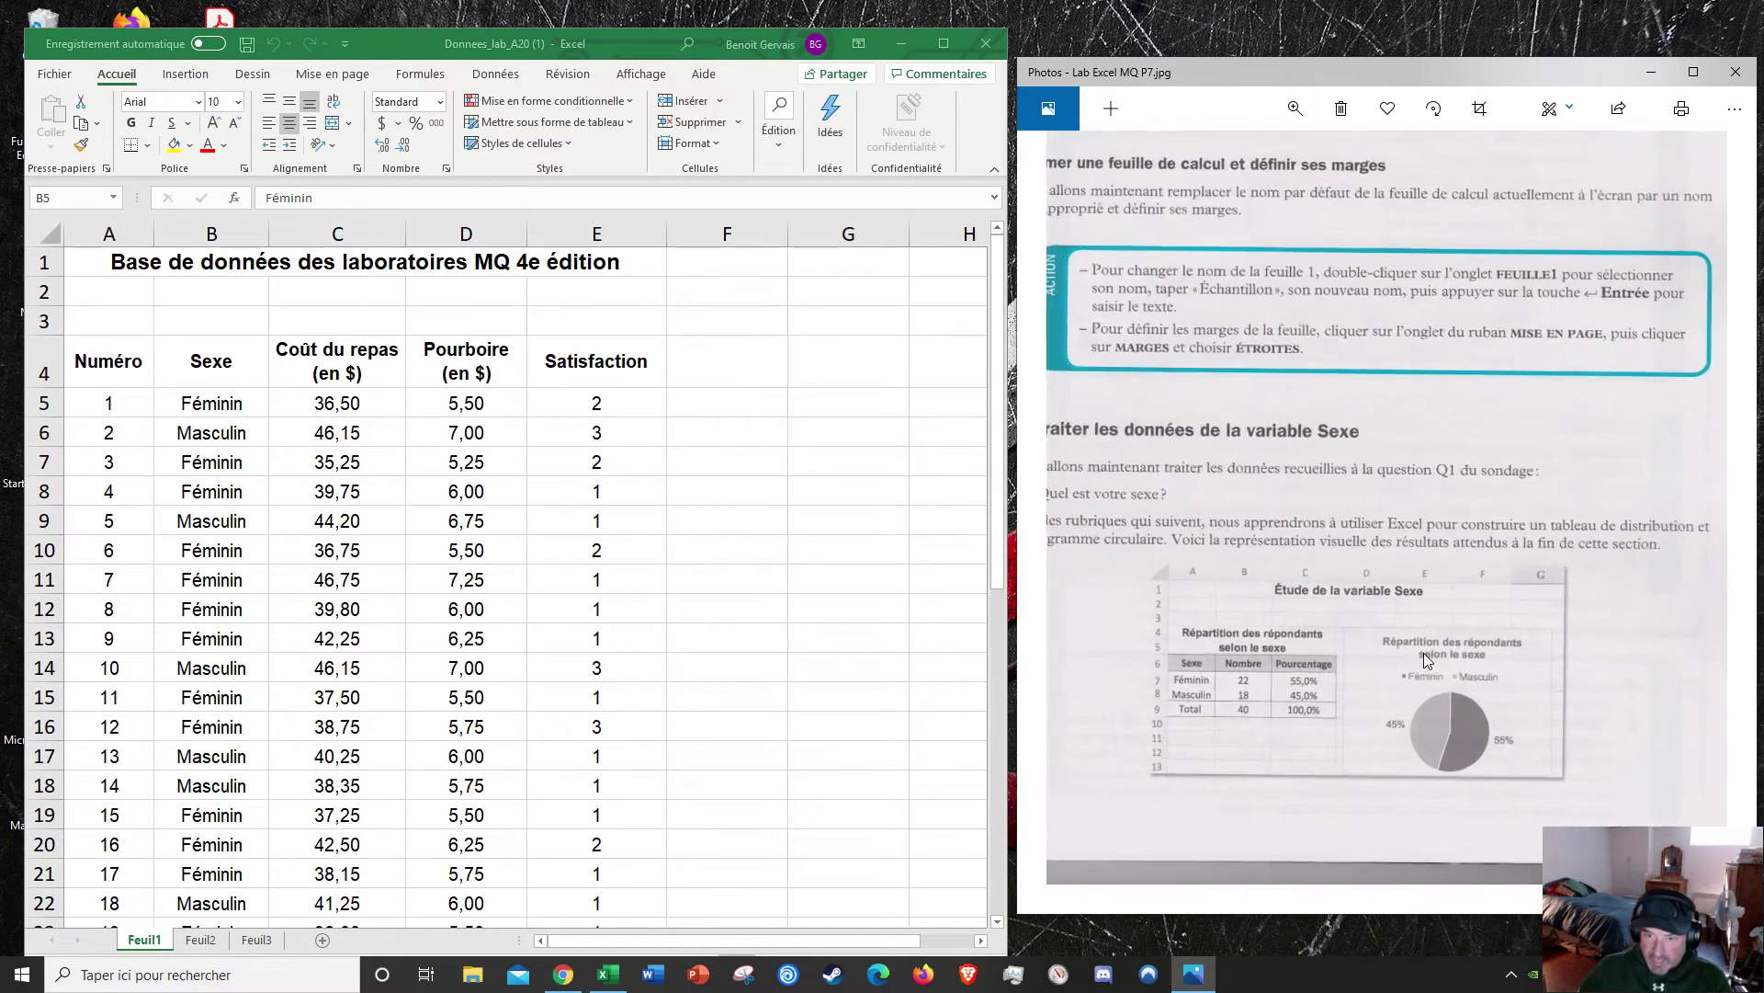
{"action": "scroll", "coordinate": [1424, 653], "scroll_direction": "up", "scroll_amount": 2}
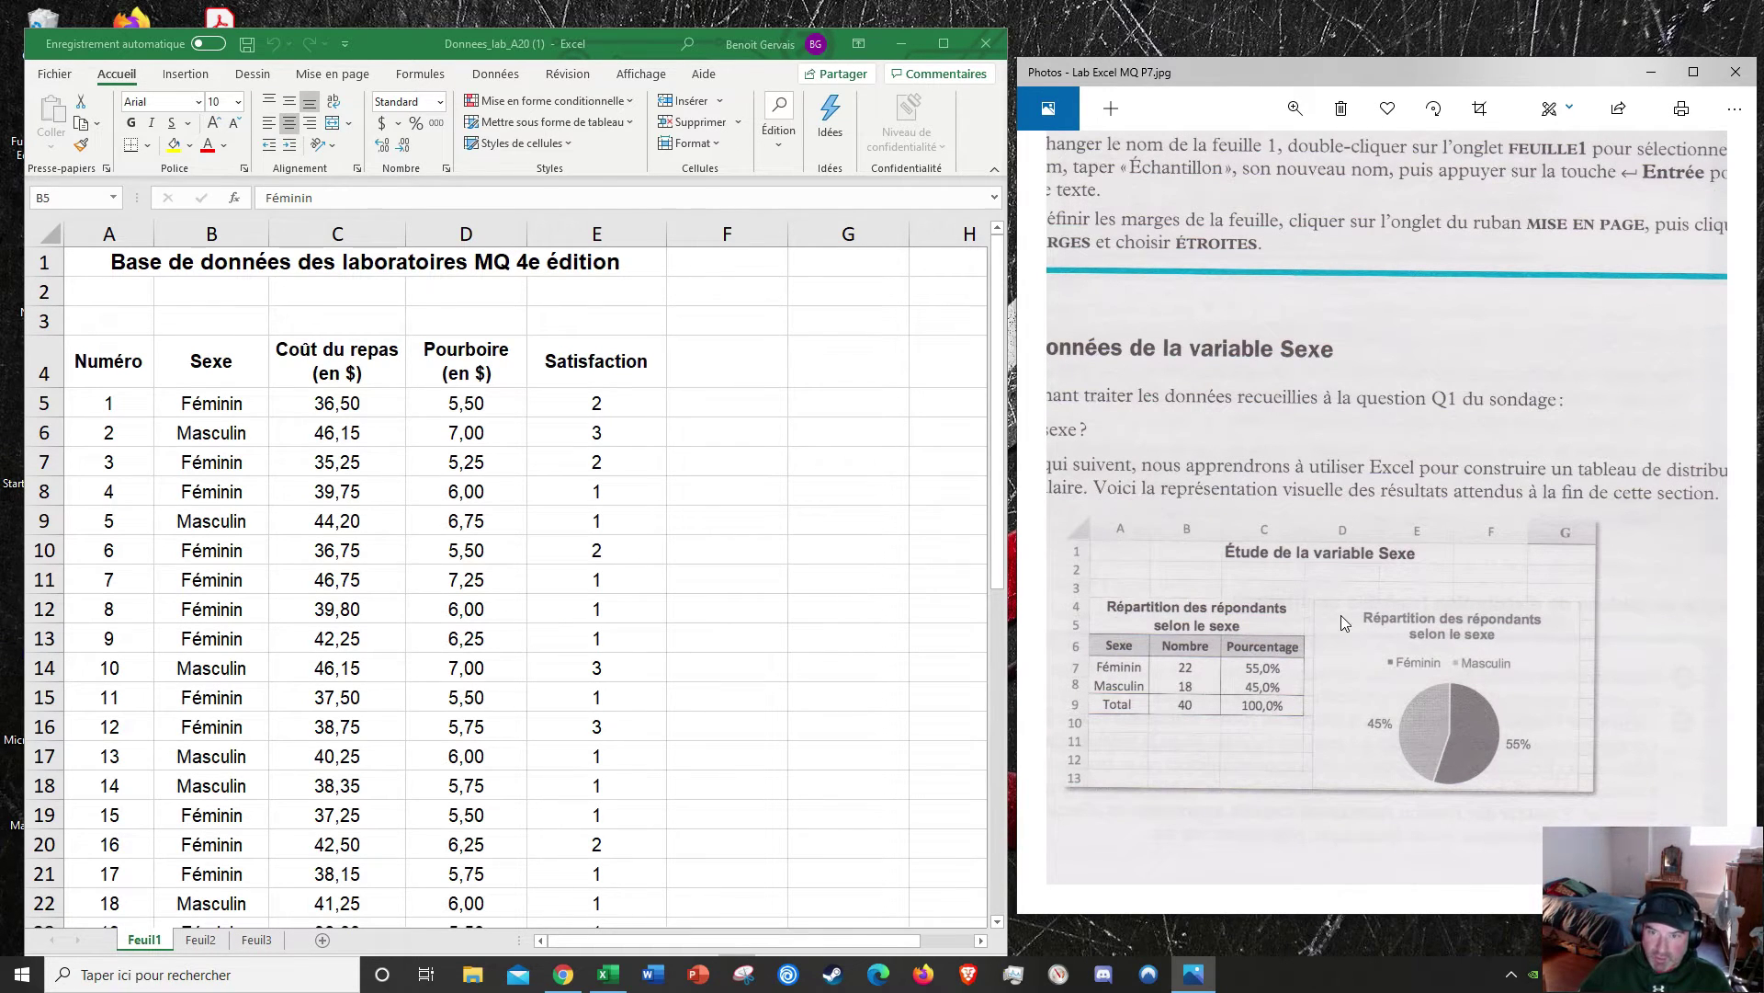
{"action": "scroll", "coordinate": [1342, 615], "scroll_direction": "down", "scroll_amount": 5}
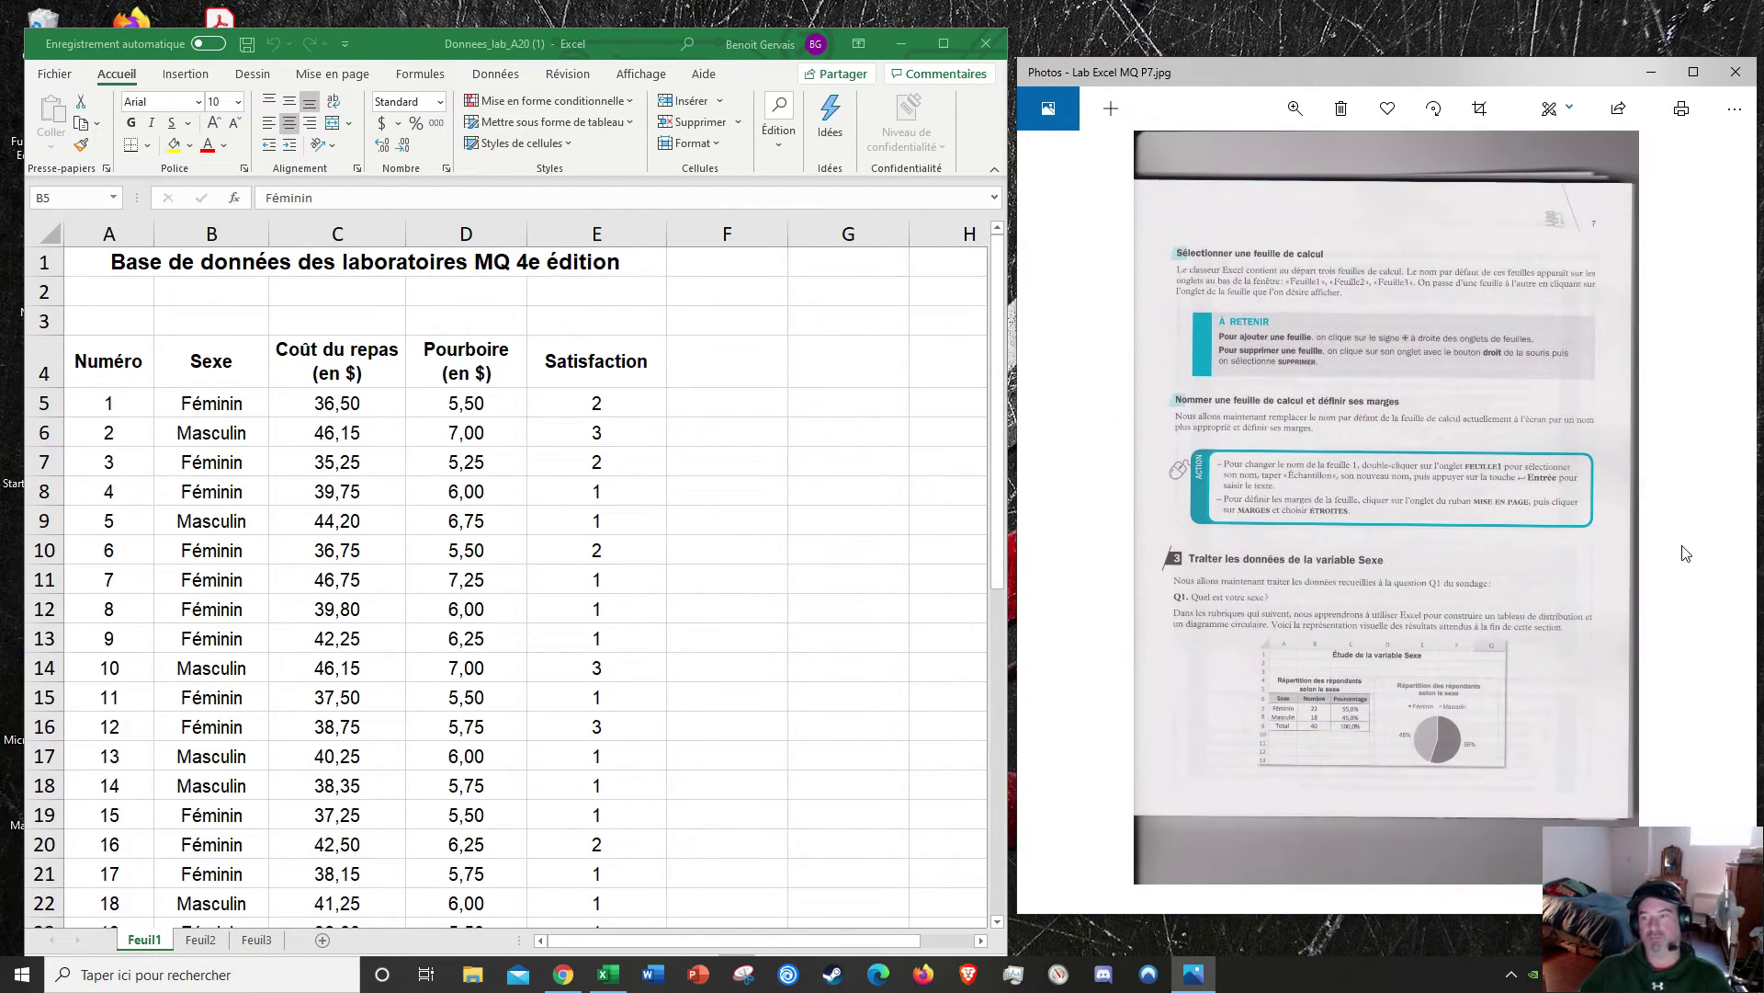
{"action": "left_click", "coordinate": [1711, 510]}
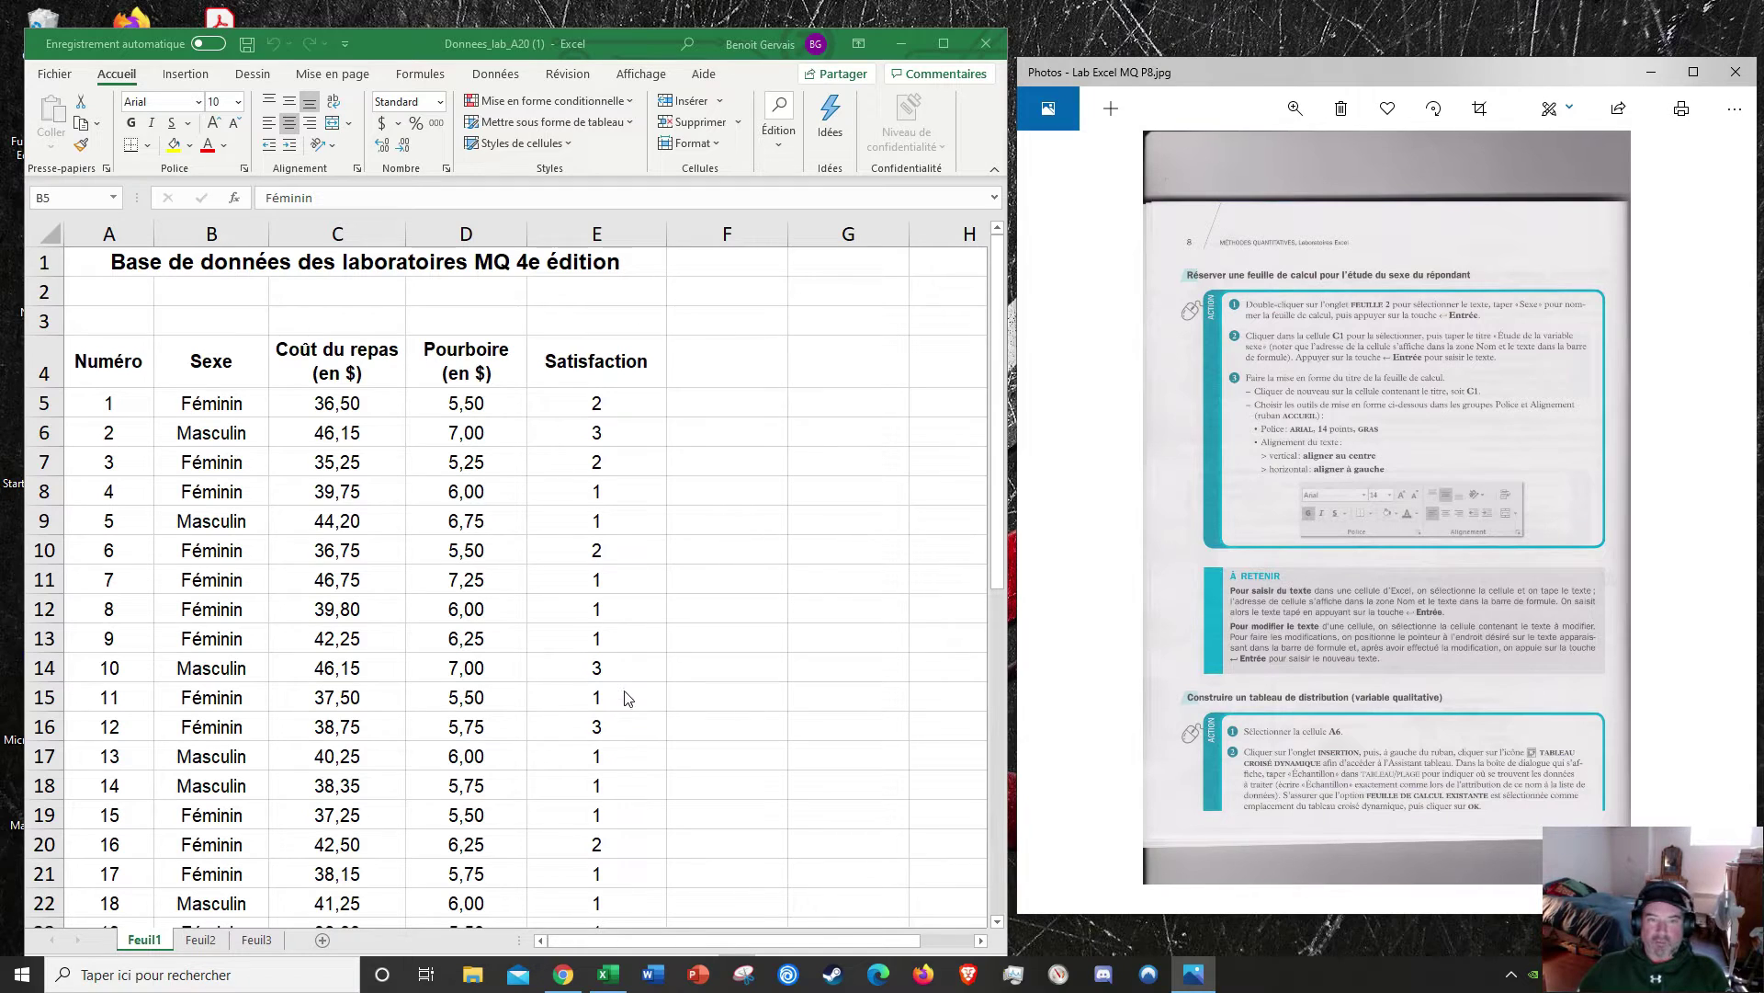
Step: Shift the Excel window slightly upward and rename the sheet Feuil1 as Échantillon
{"action": "left_click_drag", "start_coordinate": [598, 55], "coordinate": [594, 31]}
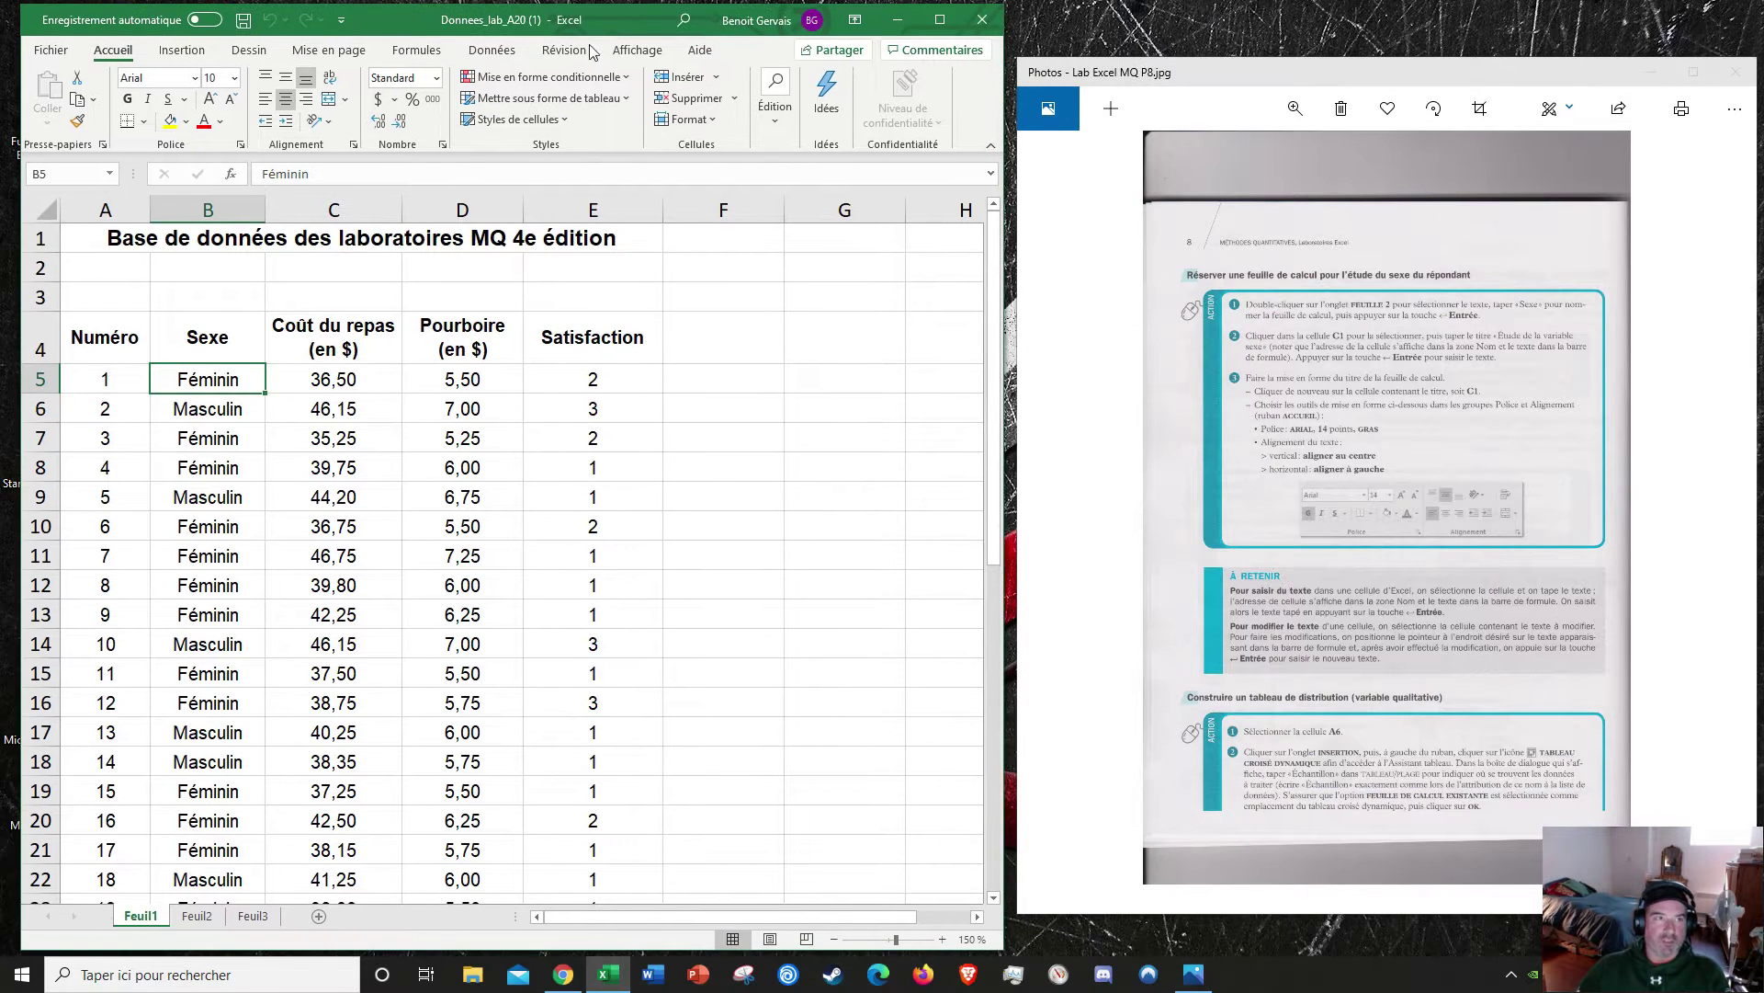
{"action": "double_click", "coordinate": [153, 922]}
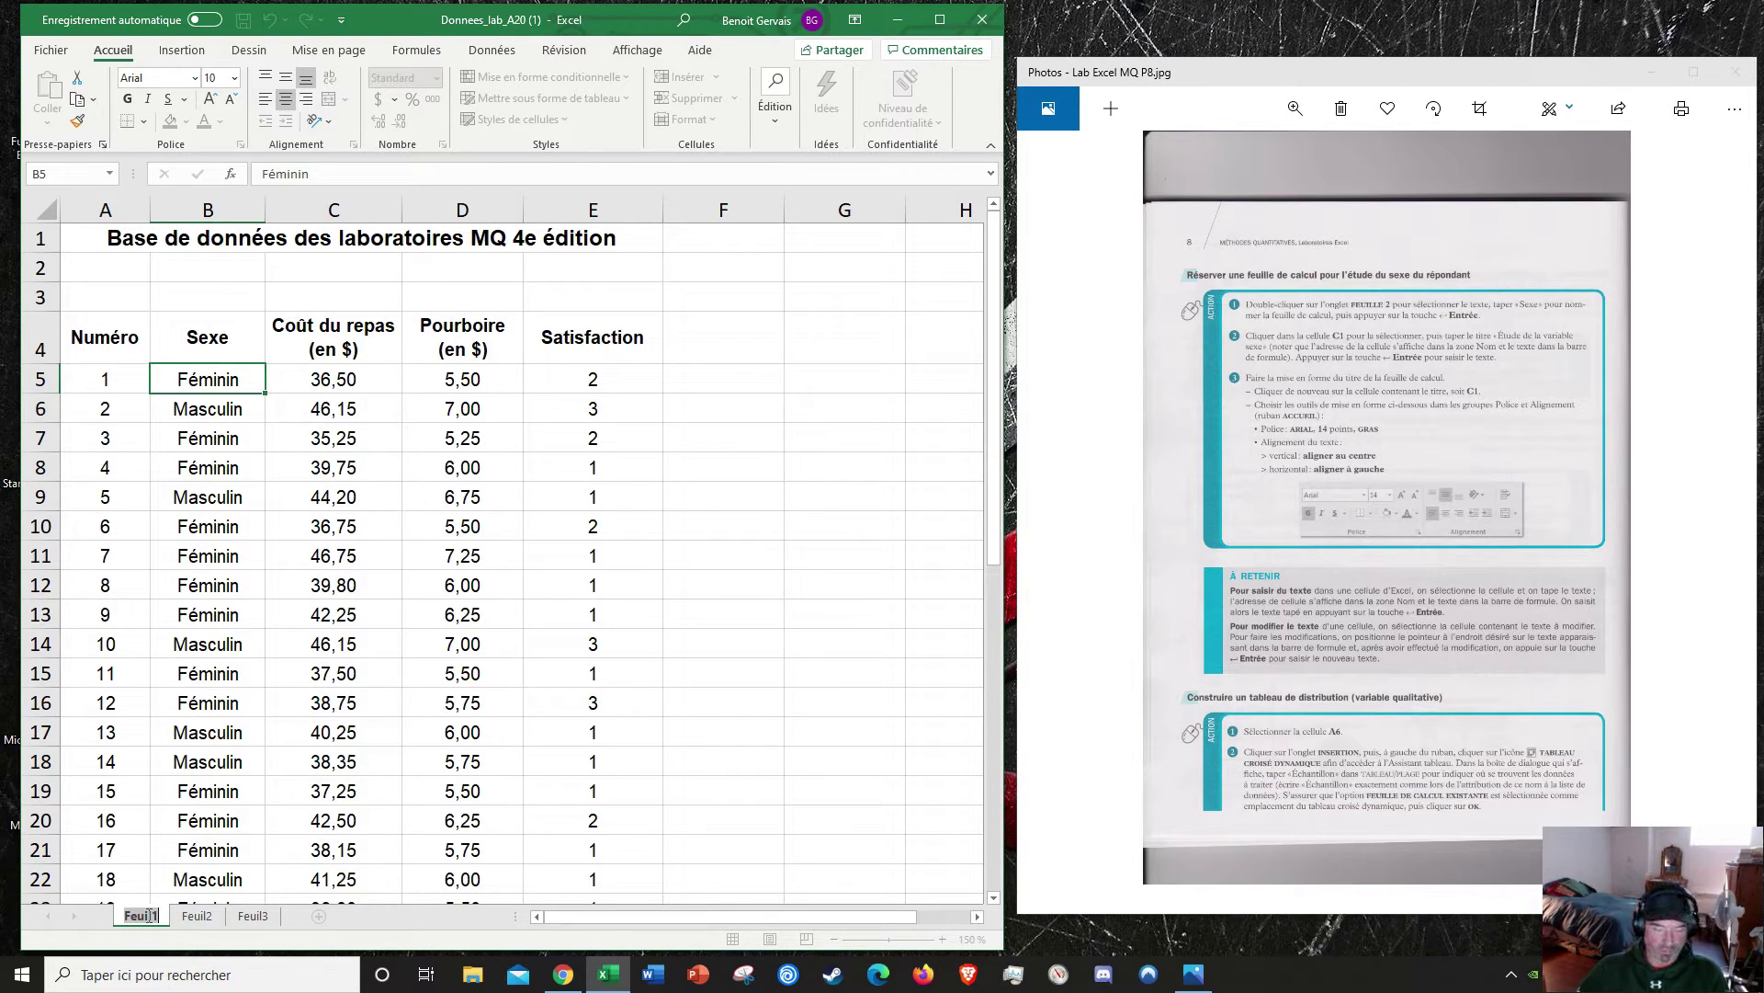
{"action": "key", "text": "BackSpace"}
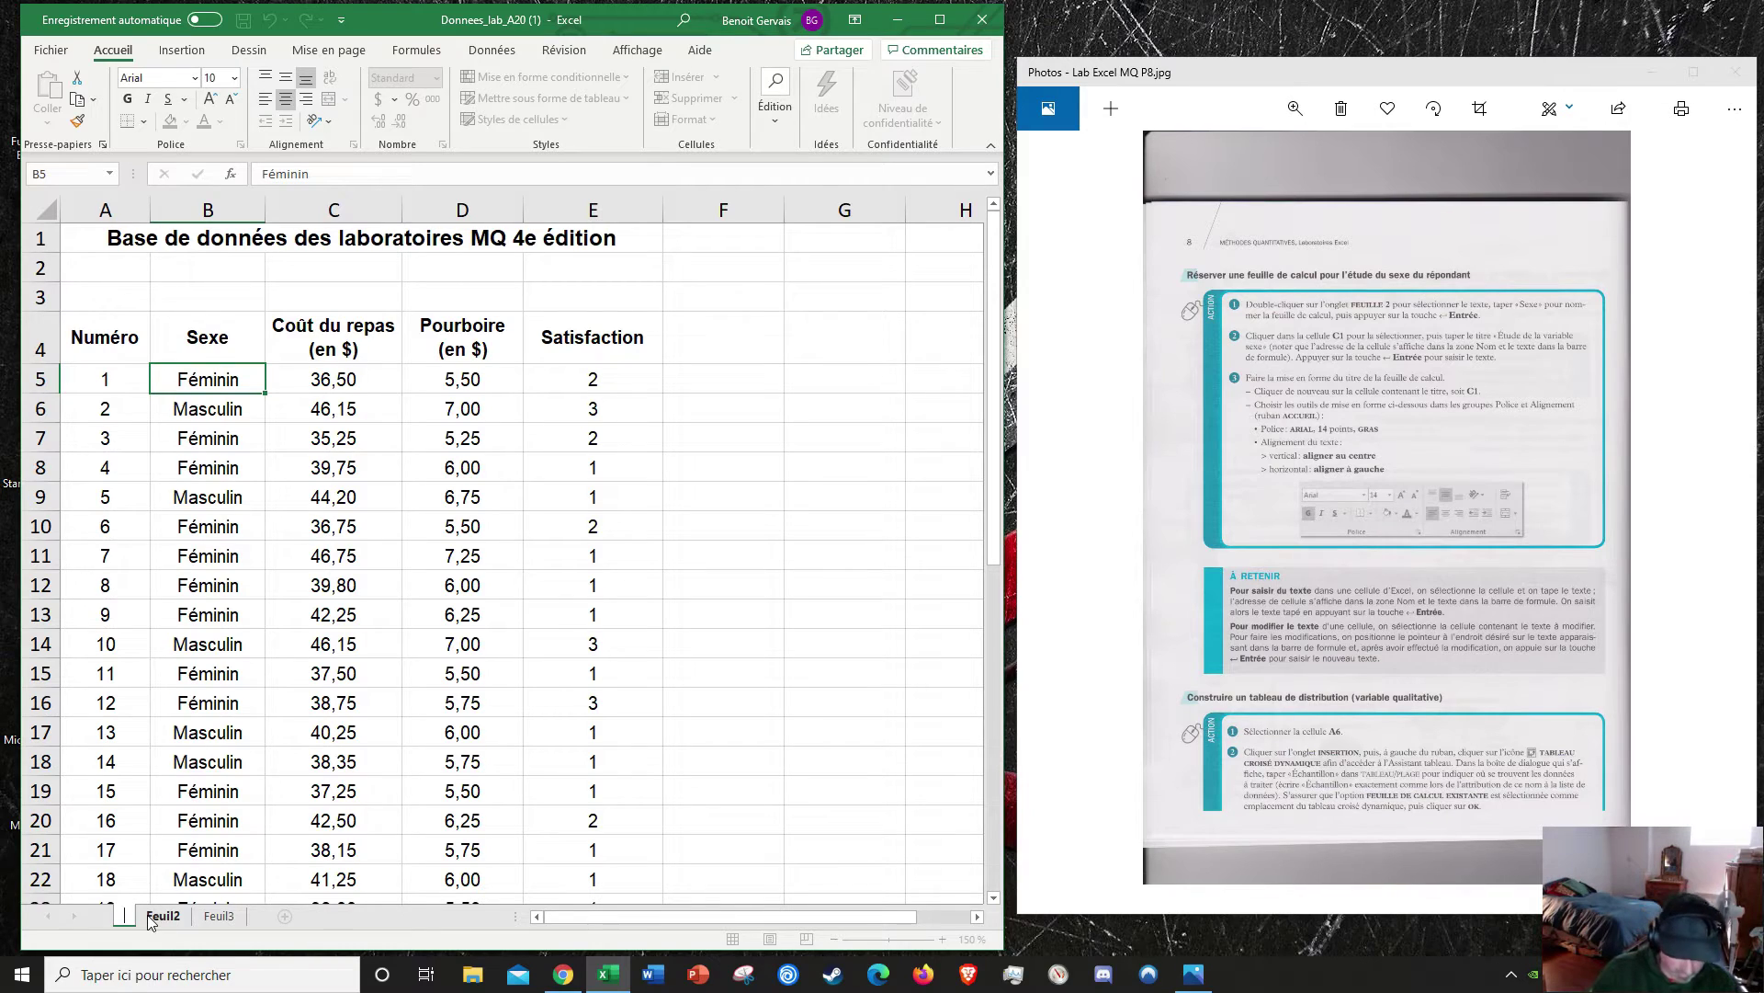
{"action": "type", "text": "Échantillon"}
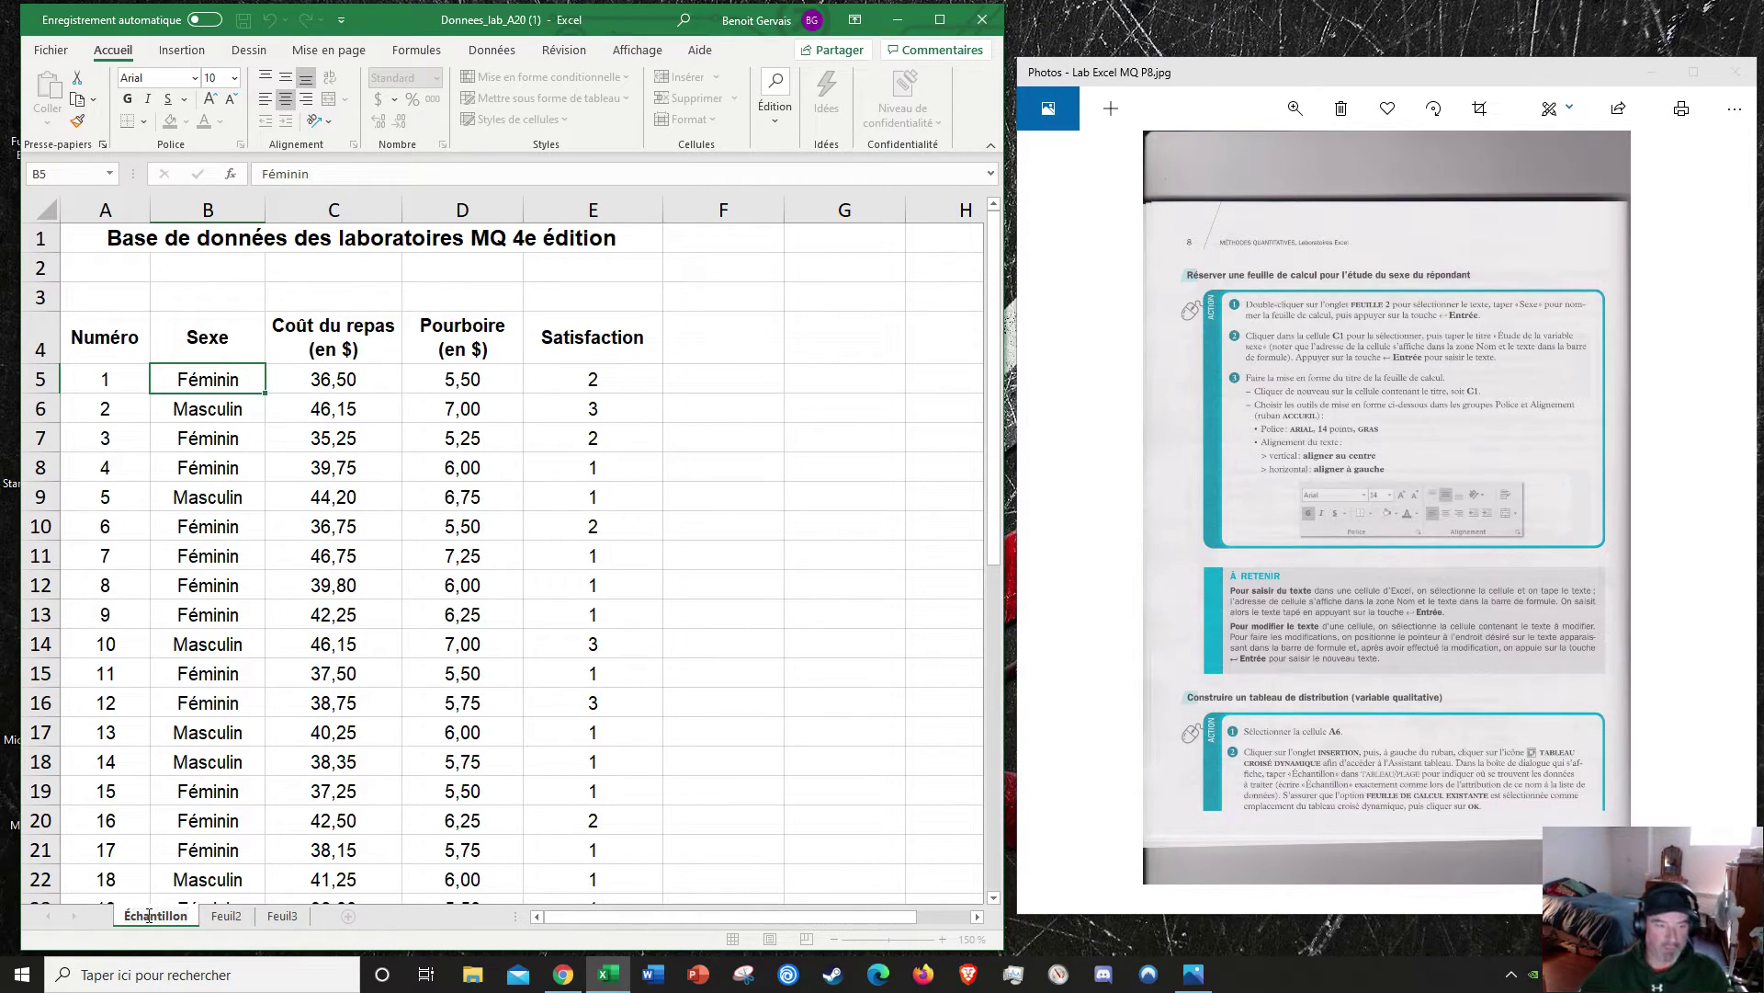
{"action": "left_click", "coordinate": [680, 684]}
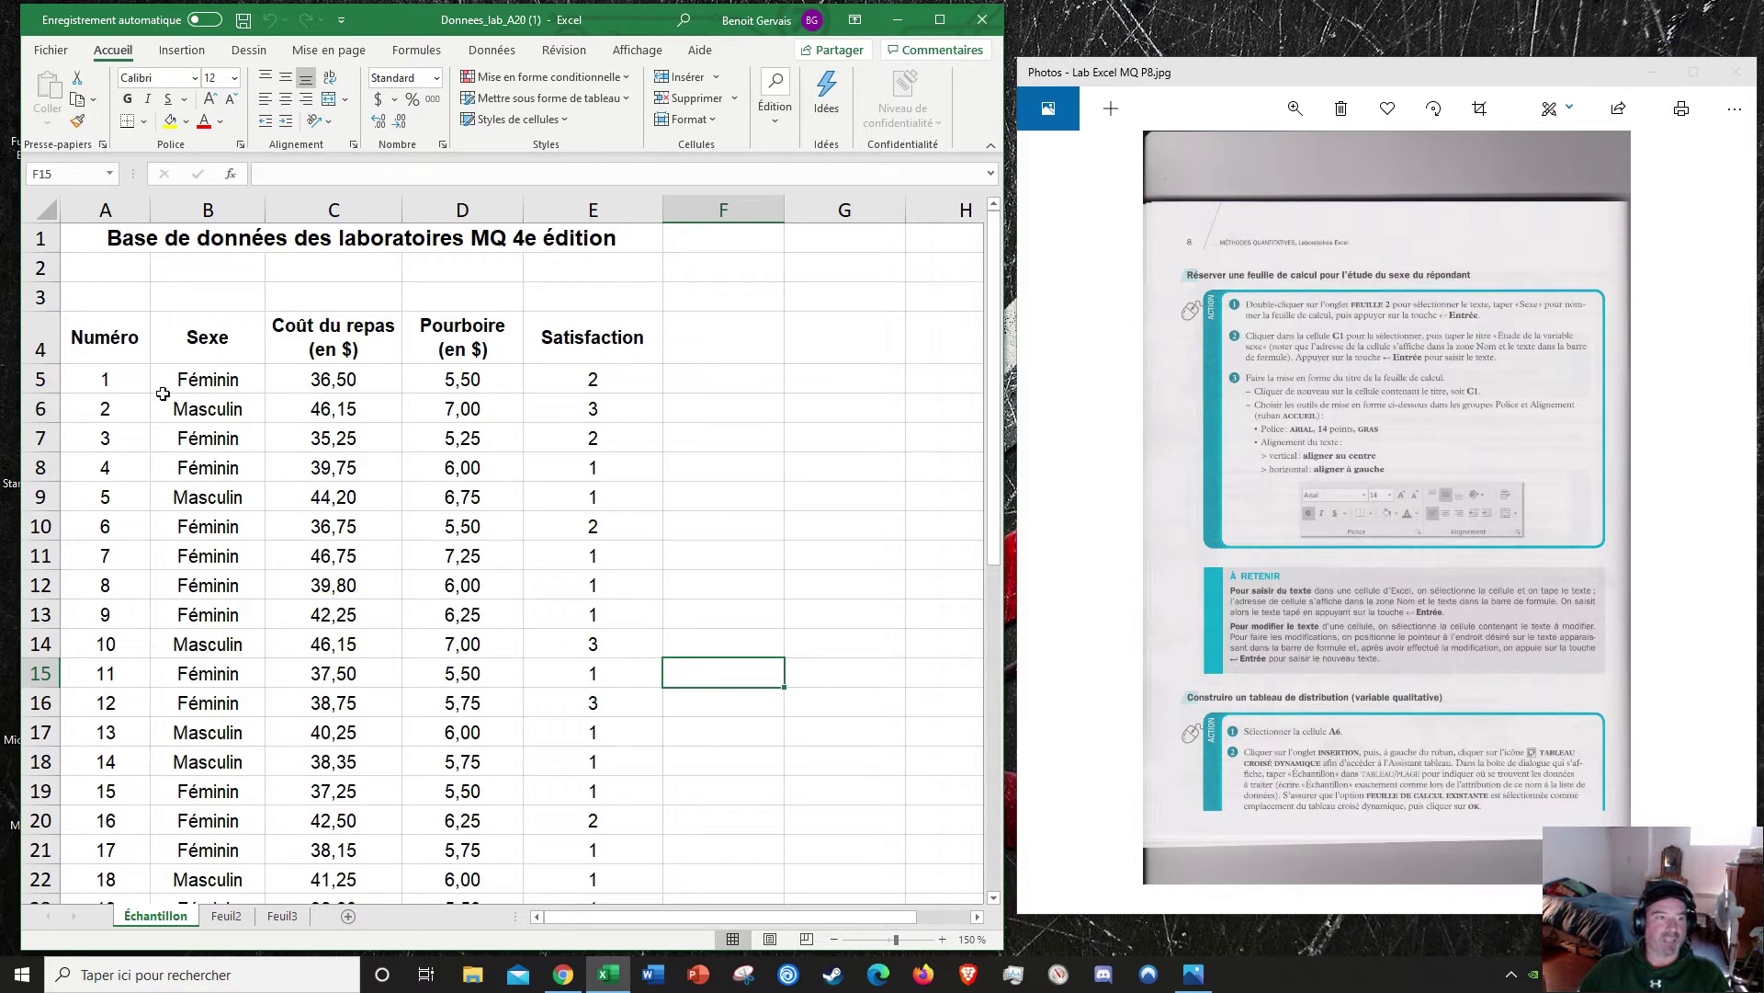
Step: Select the data list A4:E44, view the Nouveau nom dialog for that range, and cancel it without defining a name
{"action": "left_click_drag", "start_coordinate": [105, 340], "coordinate": [598, 857]}
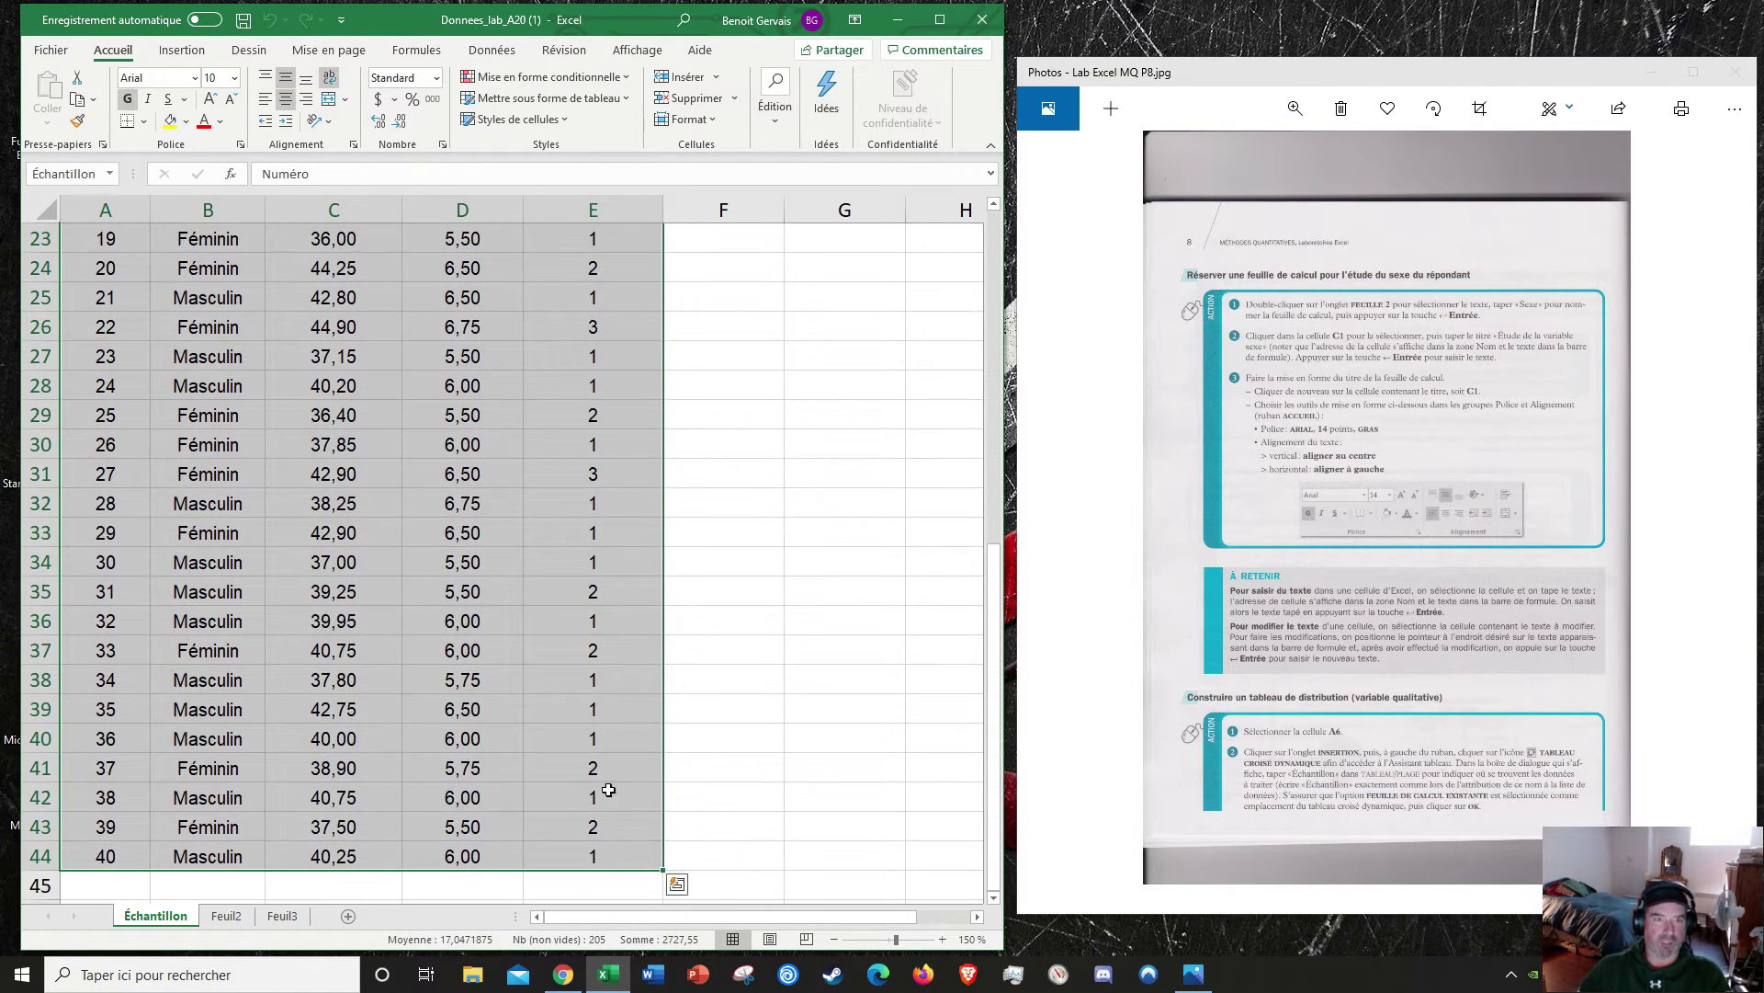
{"action": "left_click", "coordinate": [427, 50]}
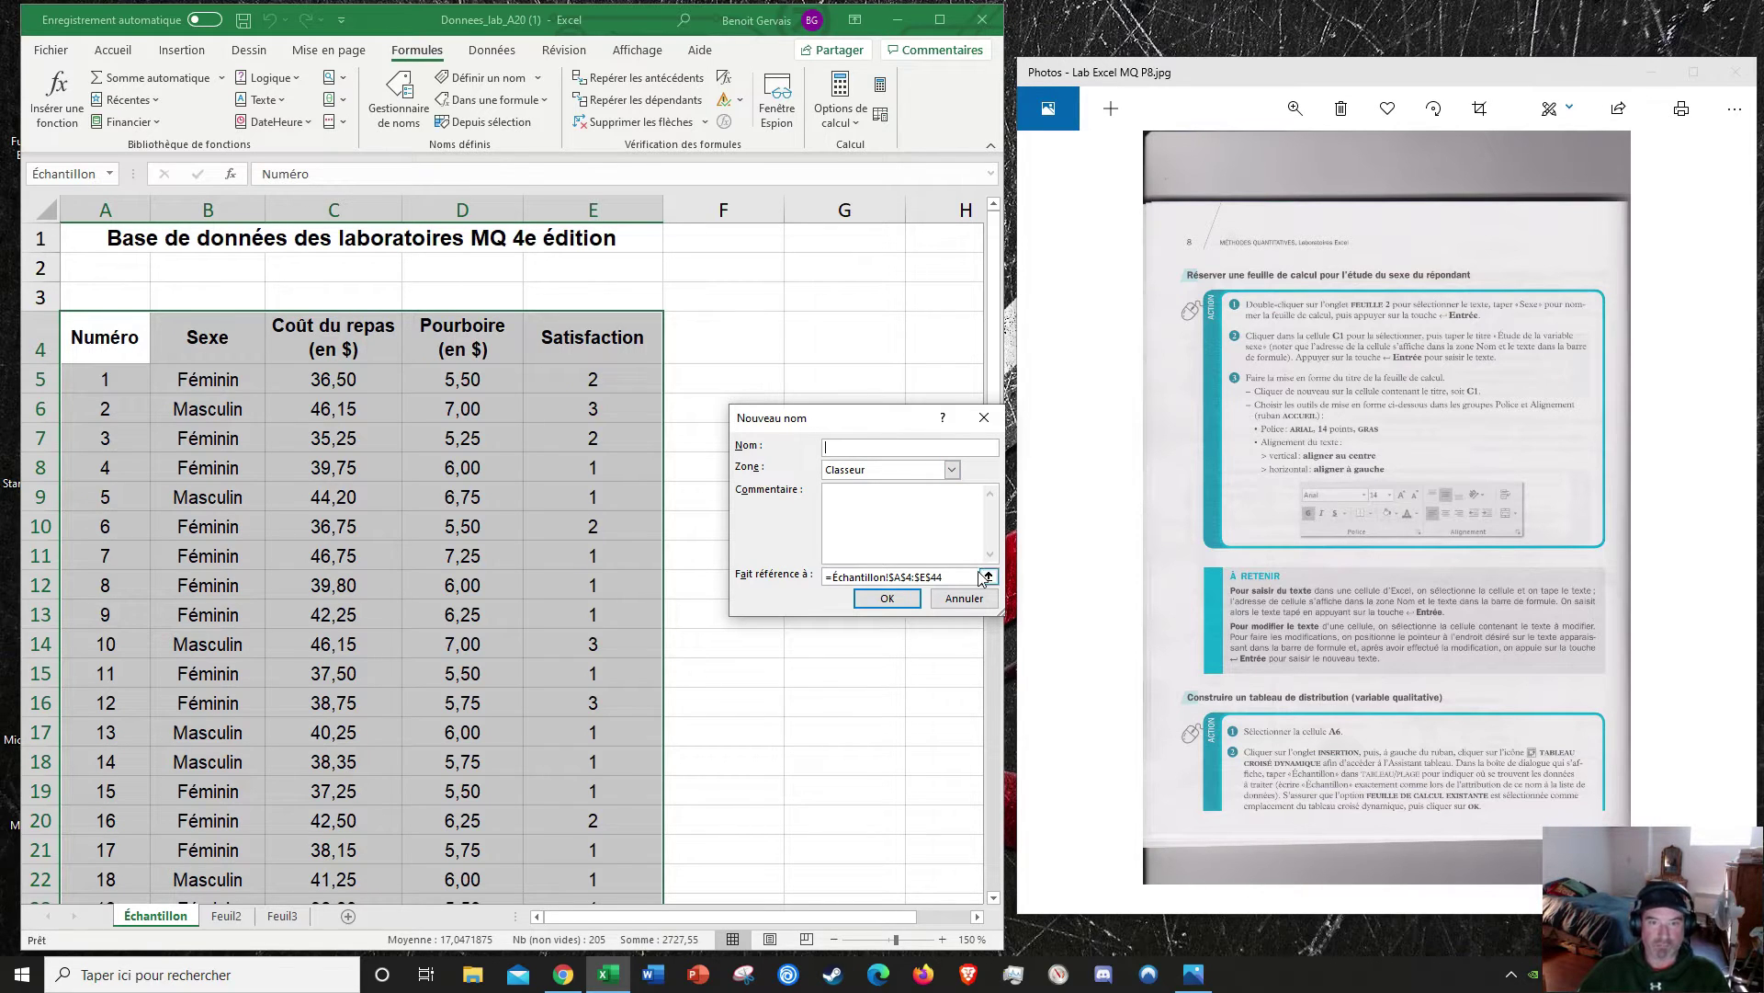
{"action": "left_click", "coordinate": [966, 595]}
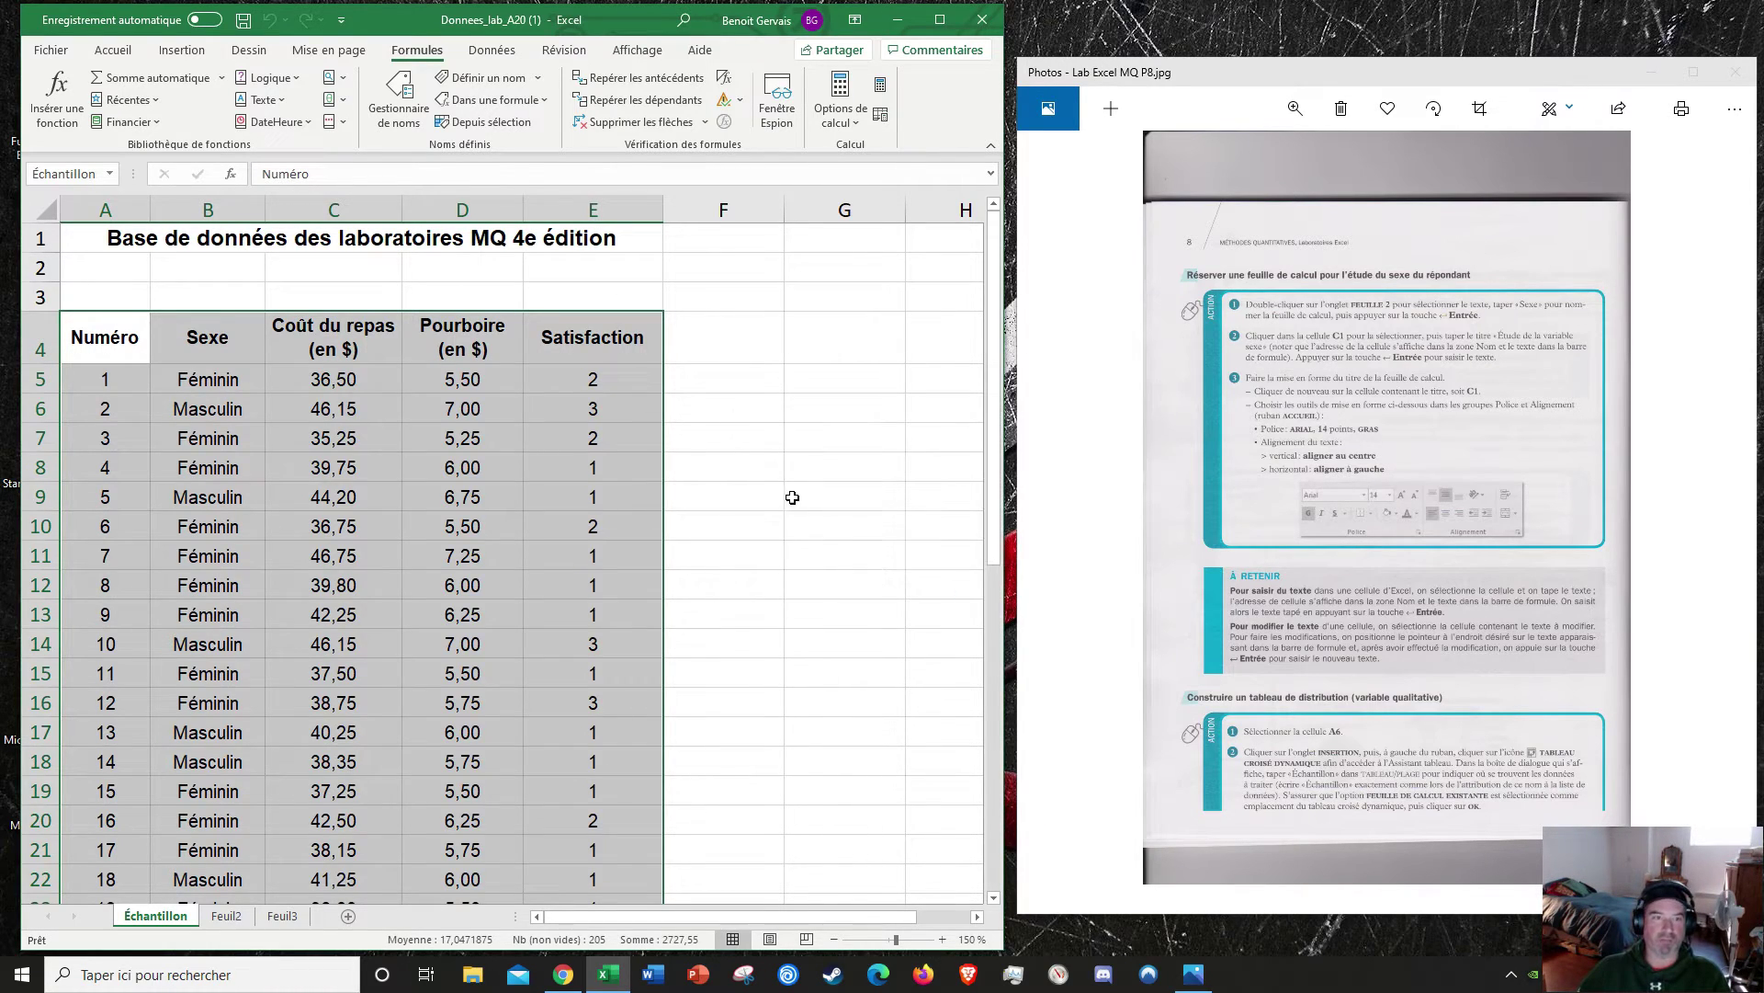
{"action": "left_click", "coordinate": [741, 410]}
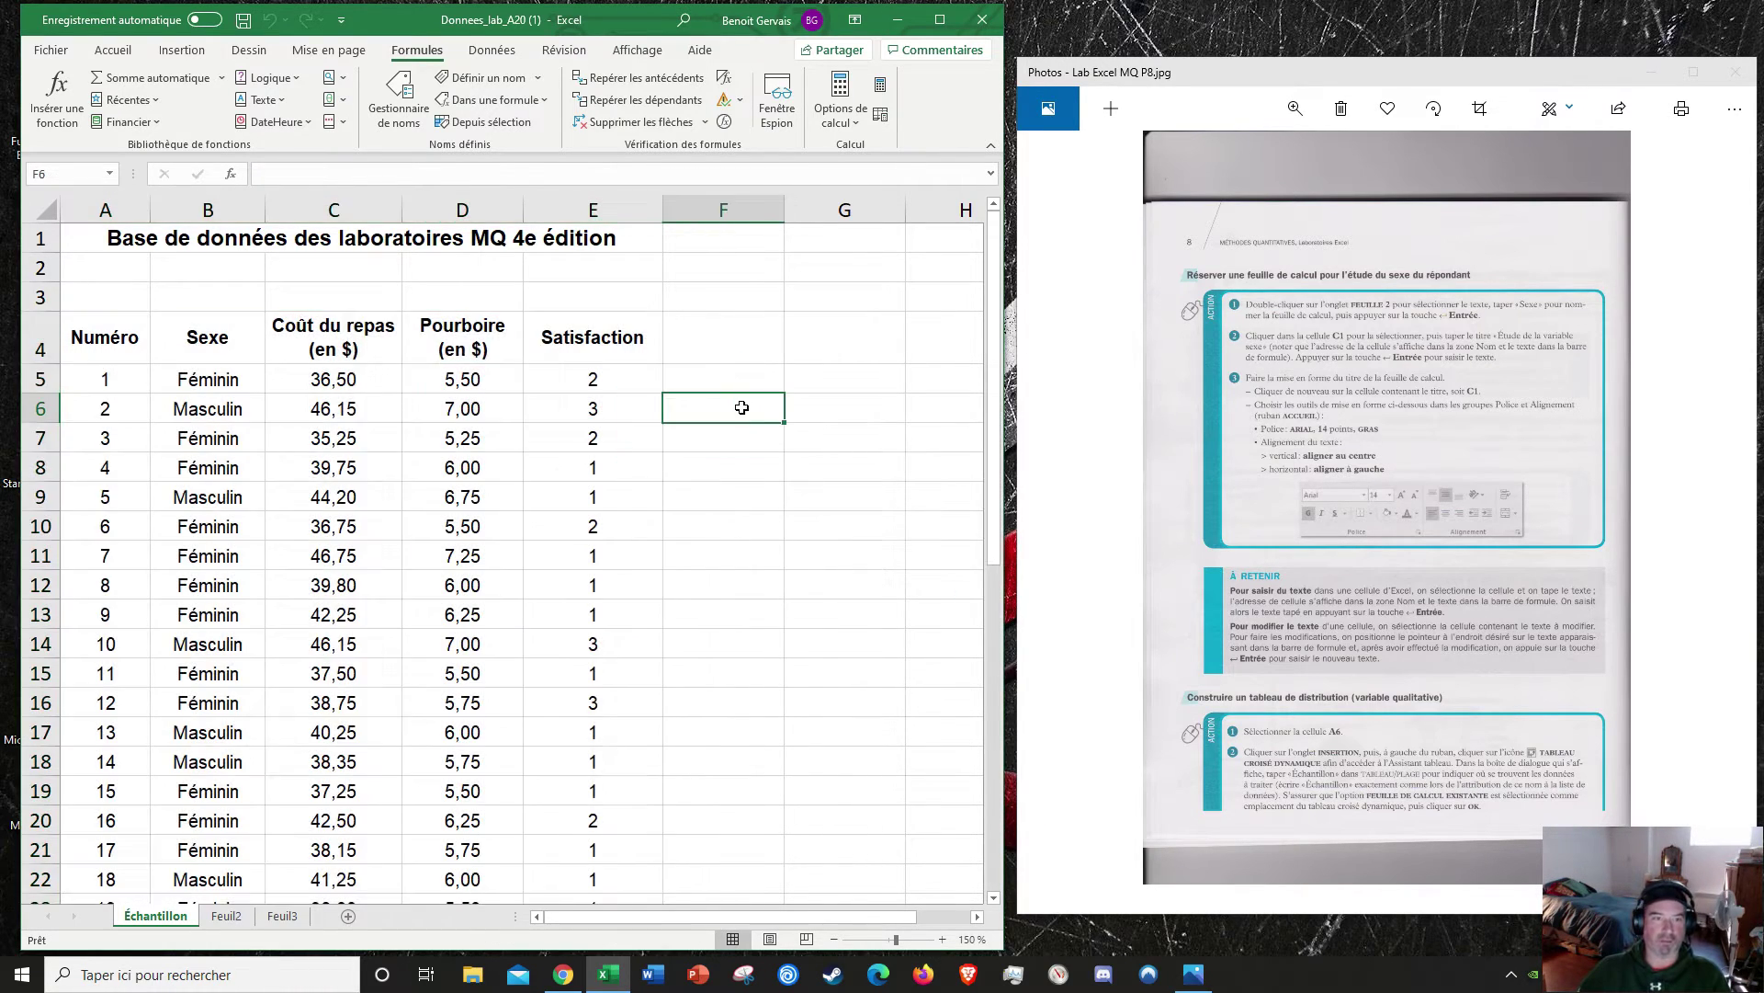
Step: Rename the sheet Feuil2 as Sexe
{"action": "double_click", "coordinate": [226, 916]}
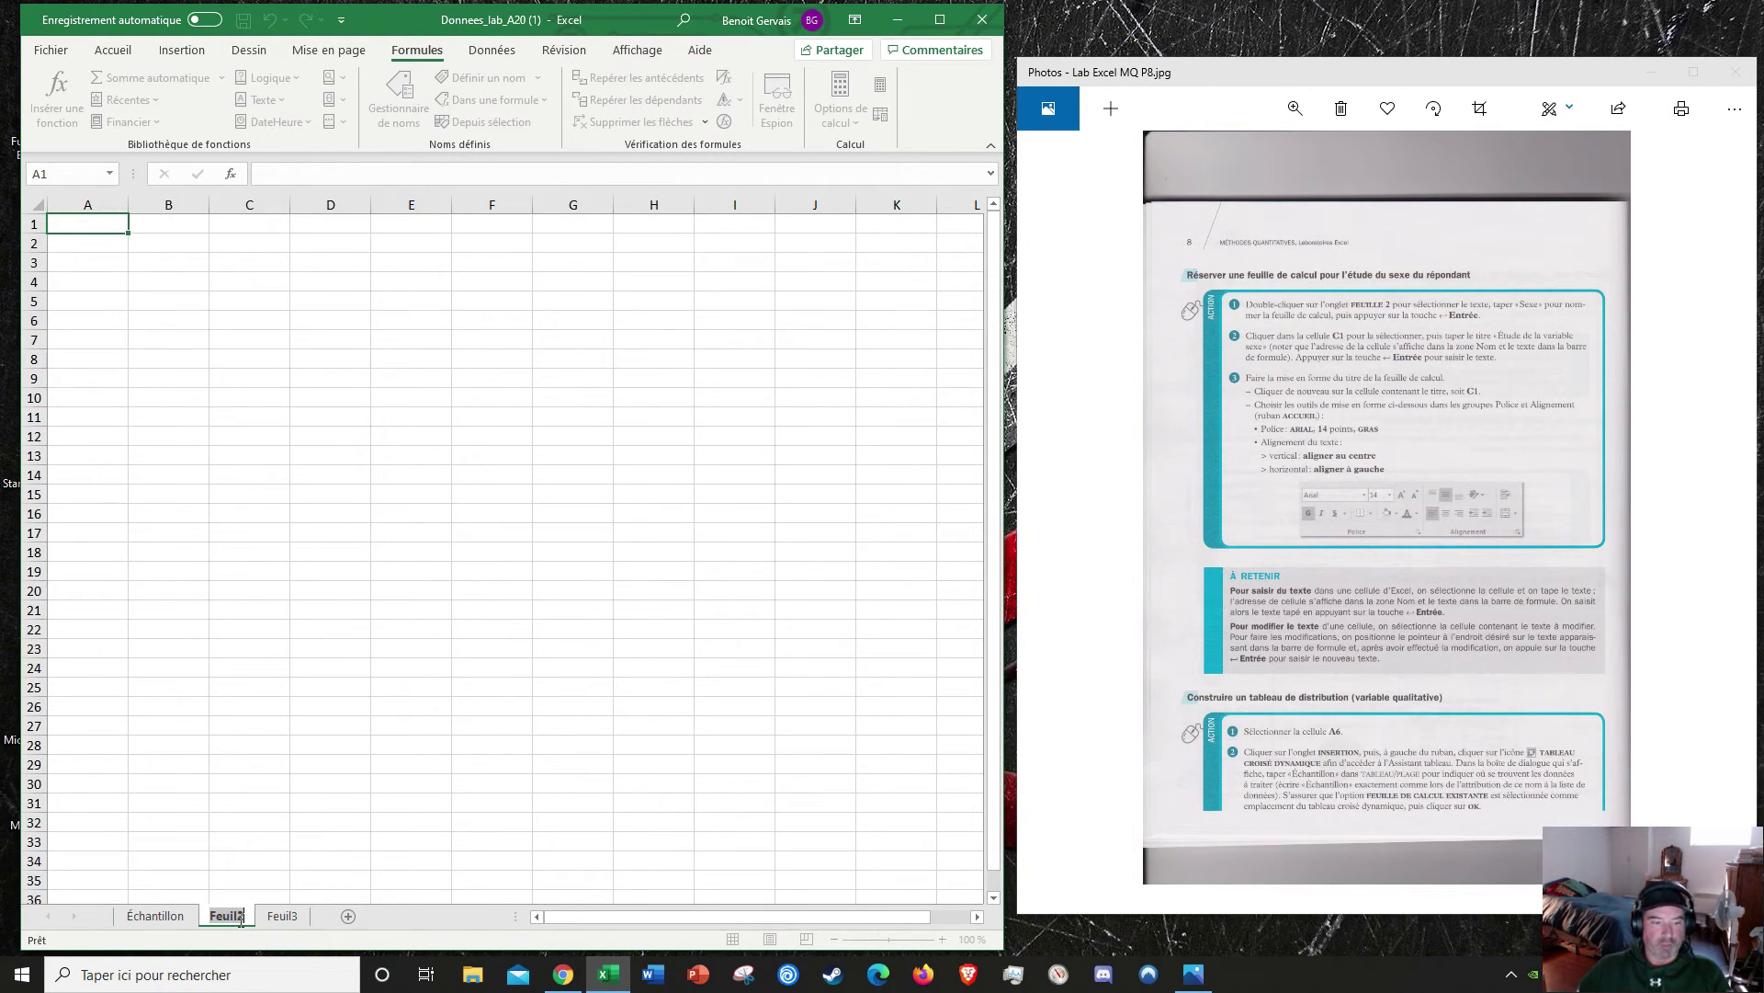
{"action": "type", "text": "S"}
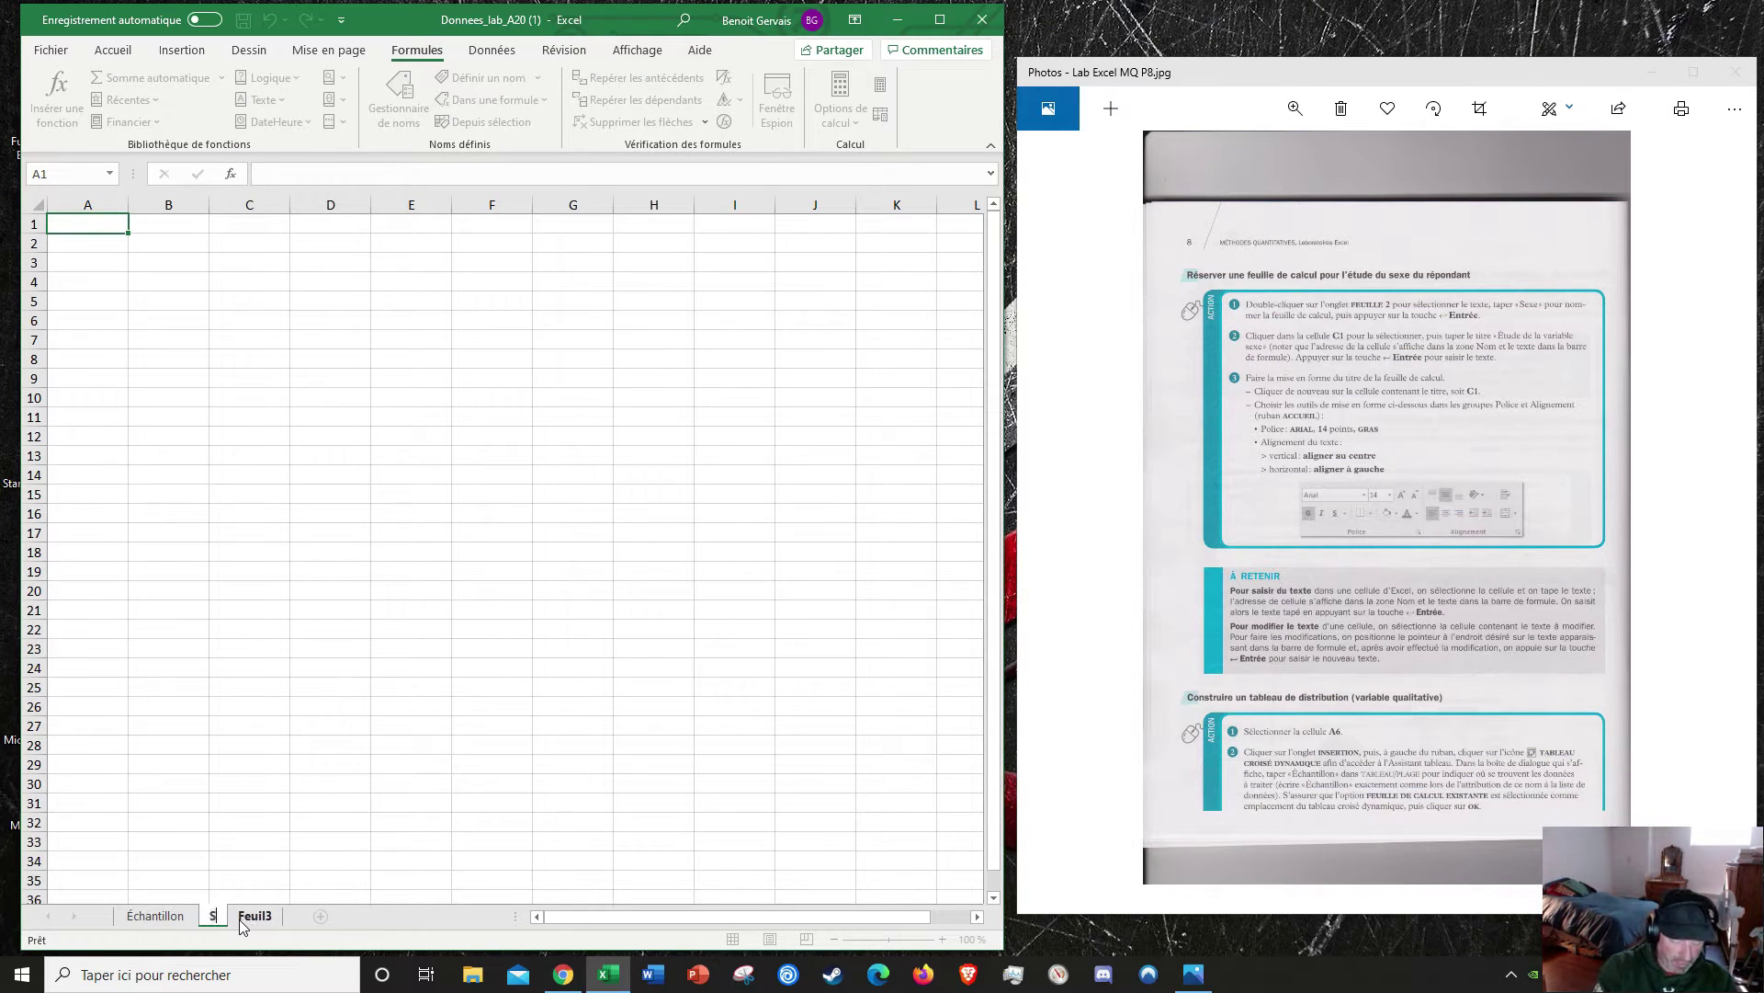
{"action": "type", "text": "exe"}
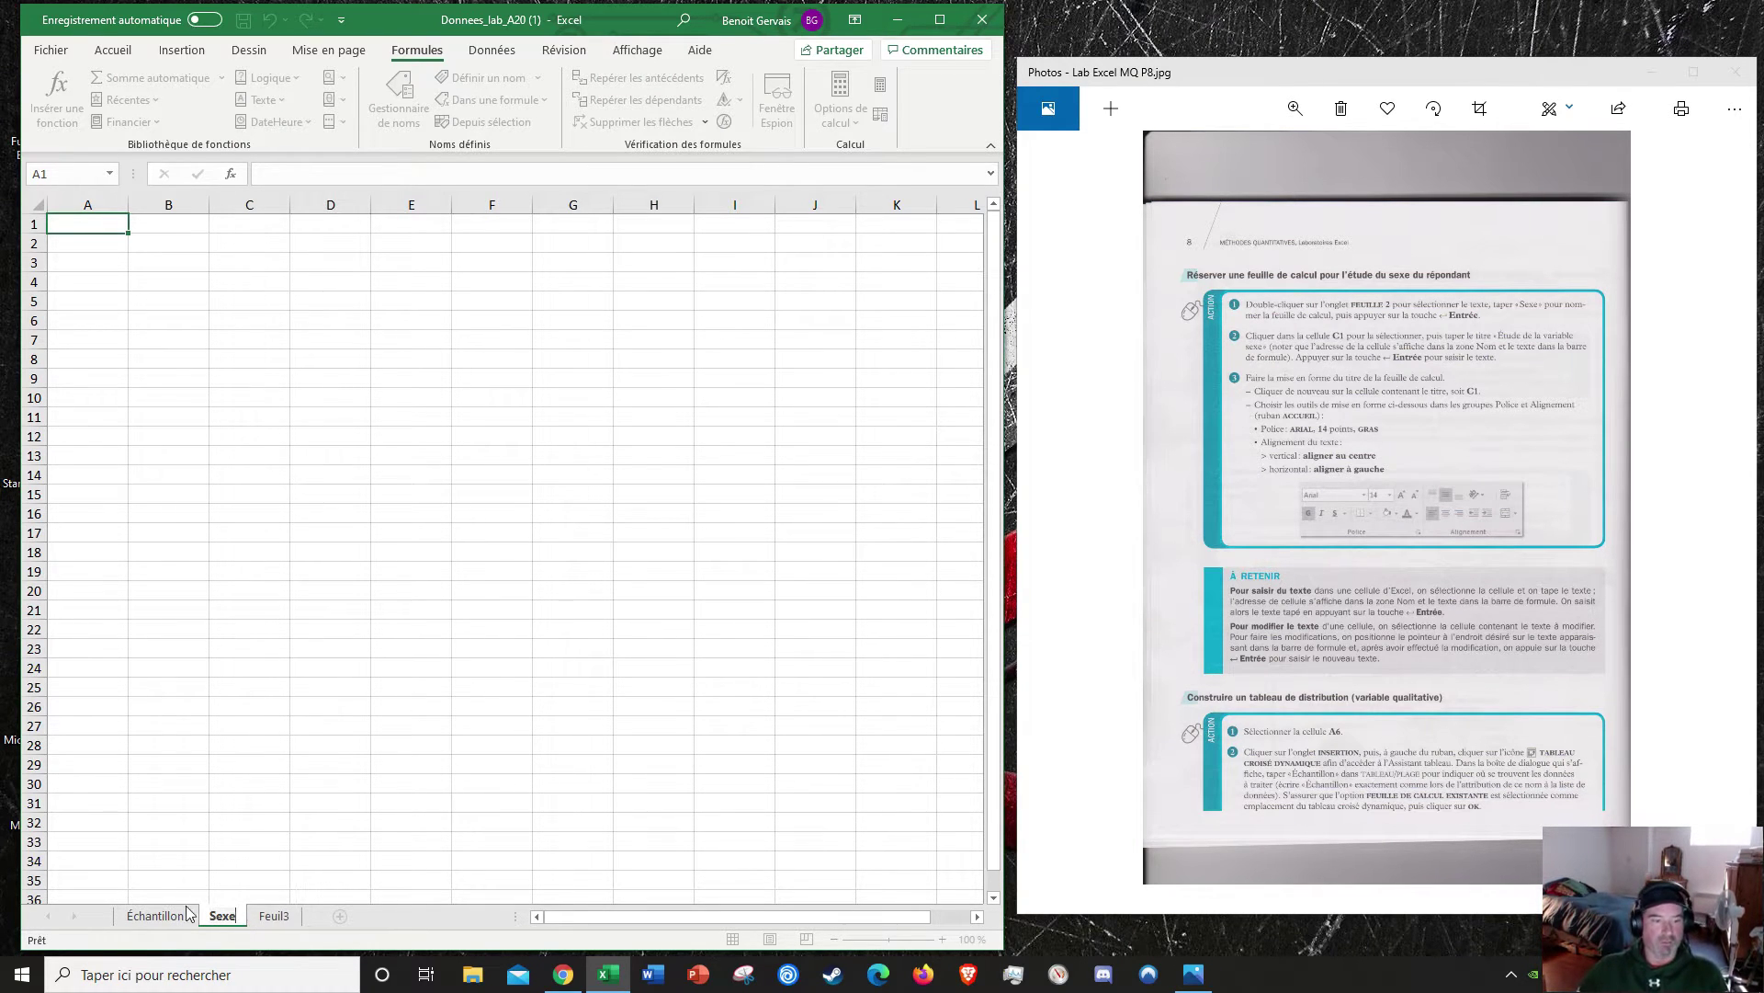
{"action": "left_click", "coordinate": [276, 707]}
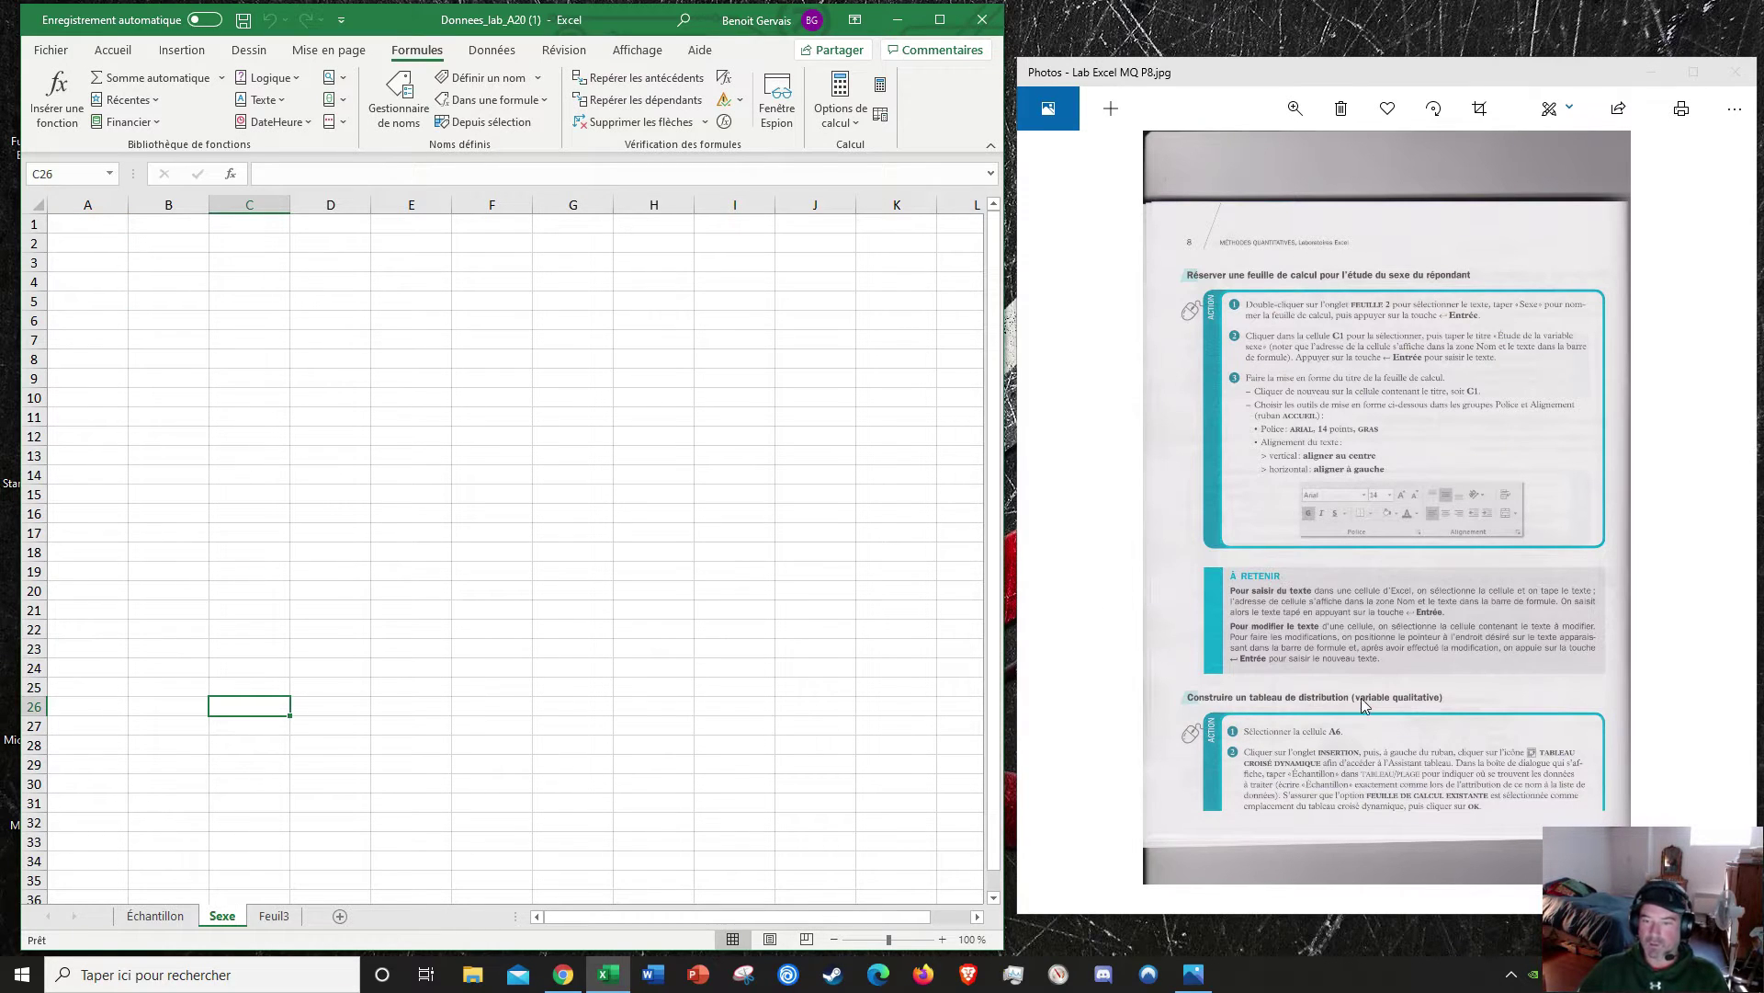
Step: Look ahead at scanned page Lab Excel MQ P9.jpg, and consult section 2.2.1 on qualitative distribution tables in the online textbook in Chrome
{"action": "scroll", "coordinate": [1367, 726], "scroll_direction": "down", "scroll_amount": 1}
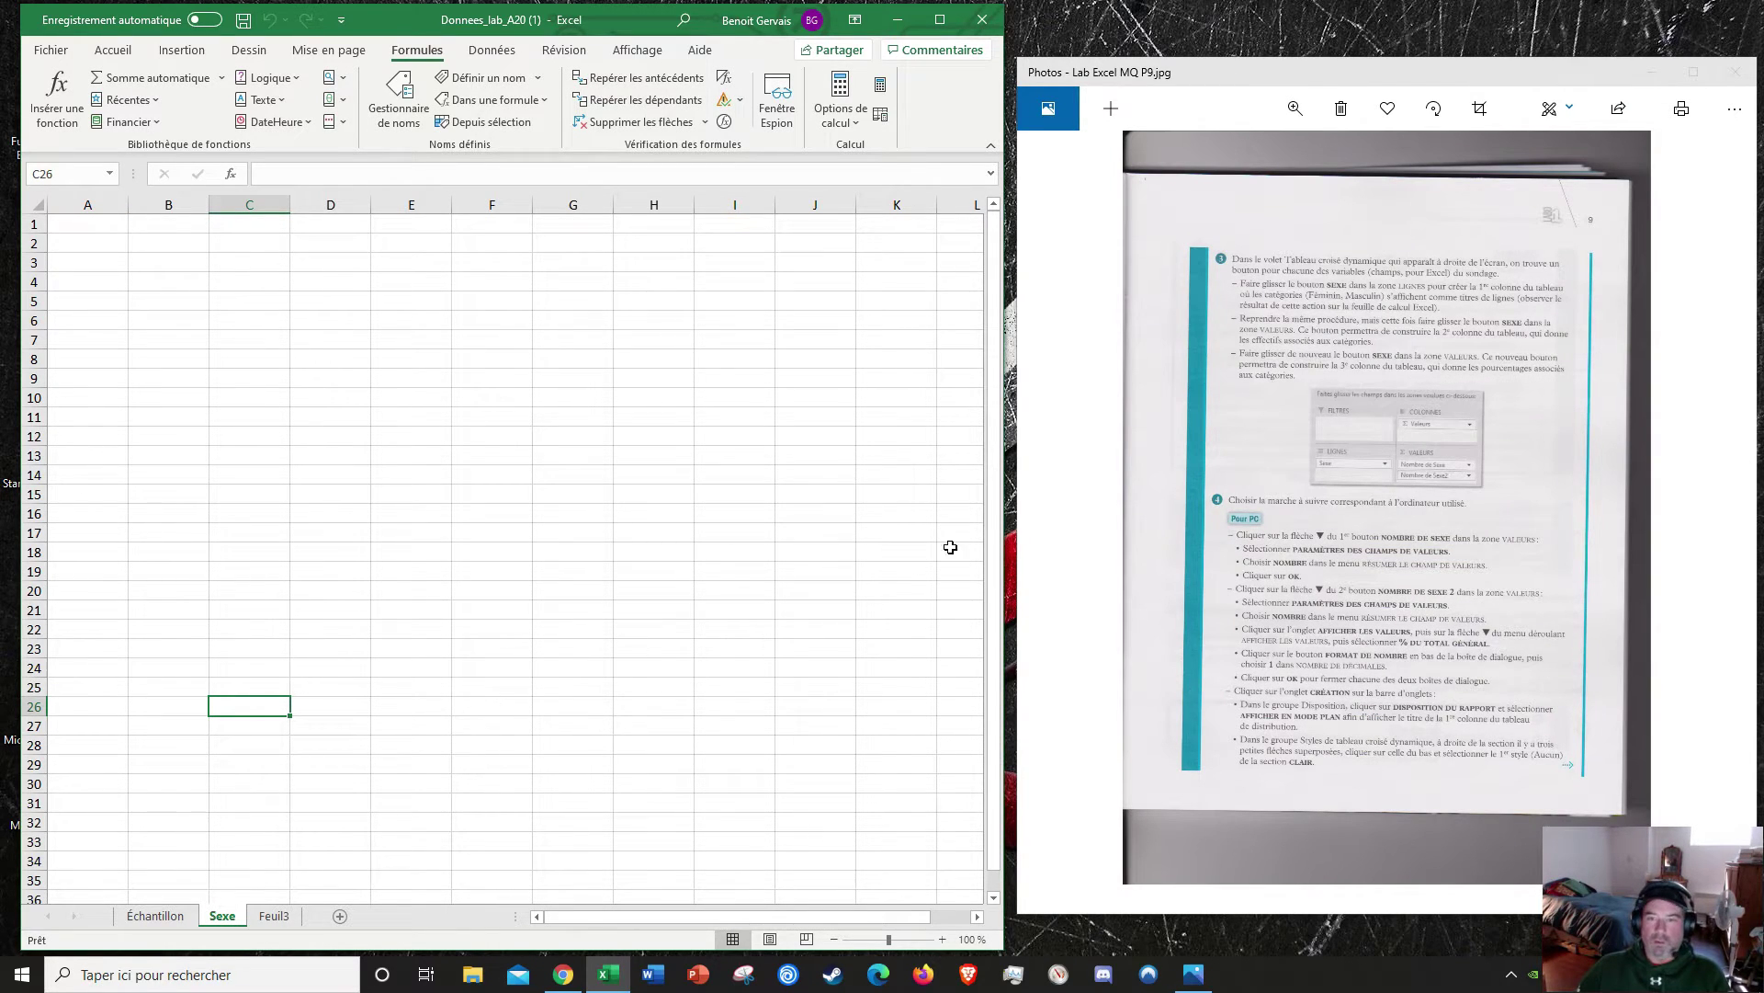
{"action": "left_click", "coordinate": [1063, 506]}
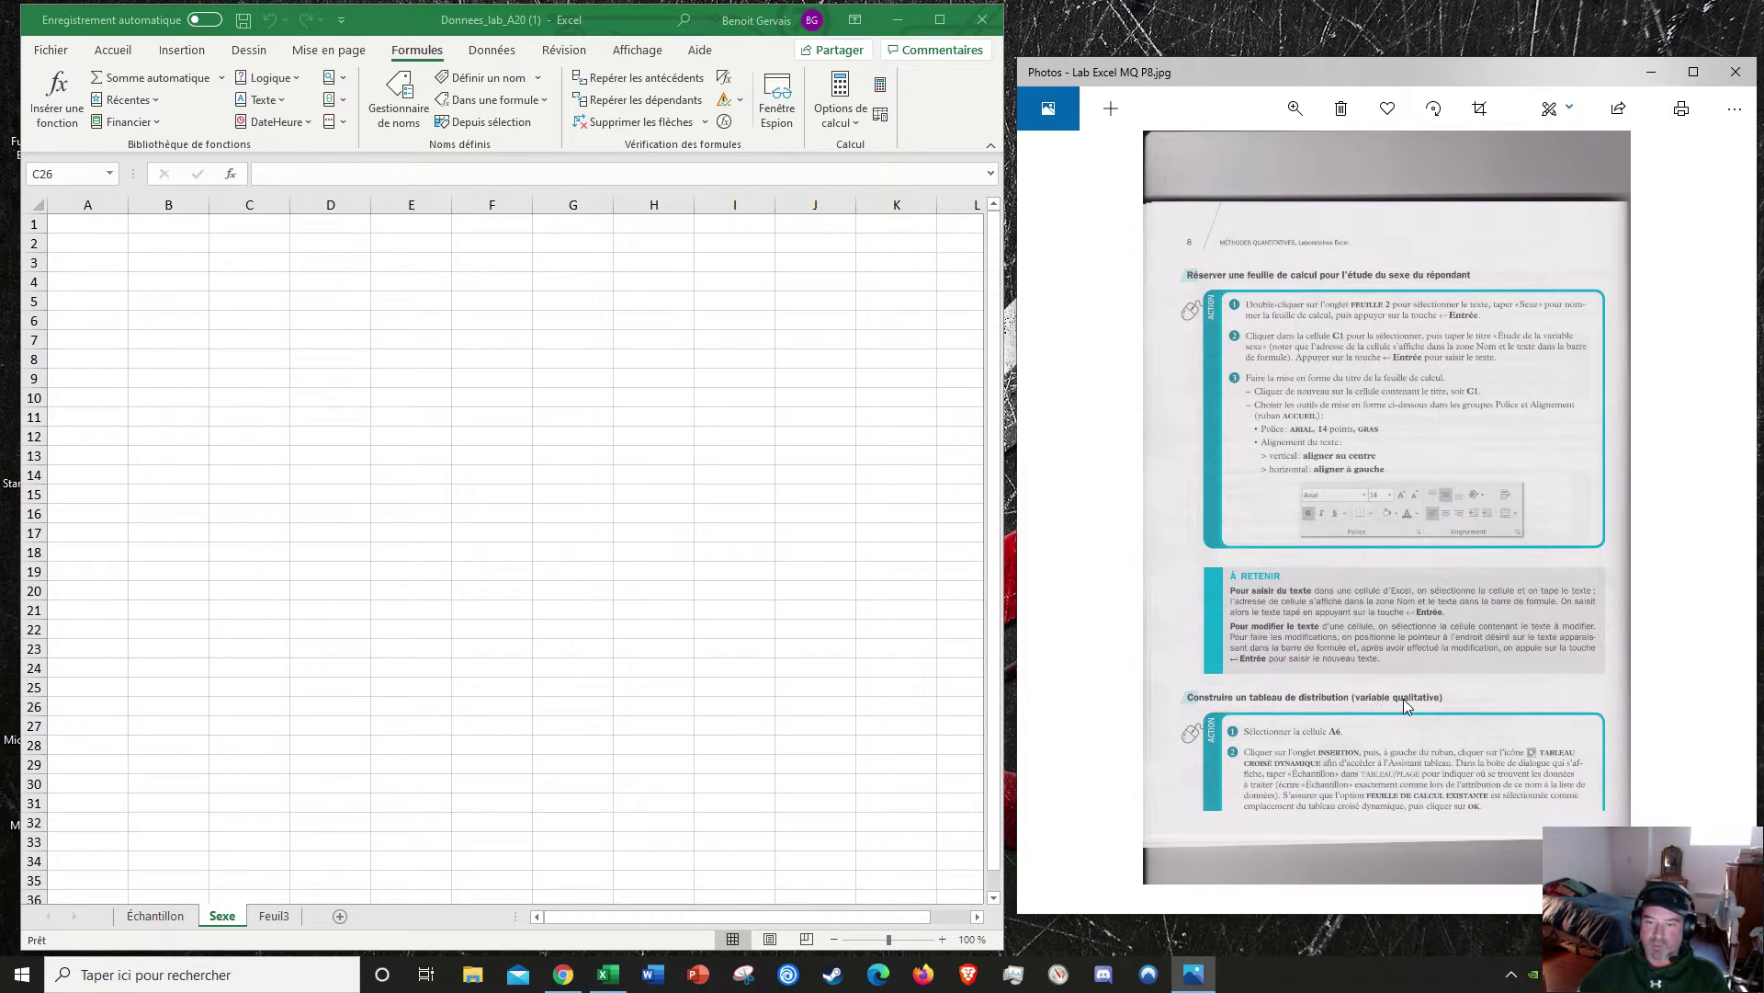
{"action": "left_click", "coordinate": [568, 978]}
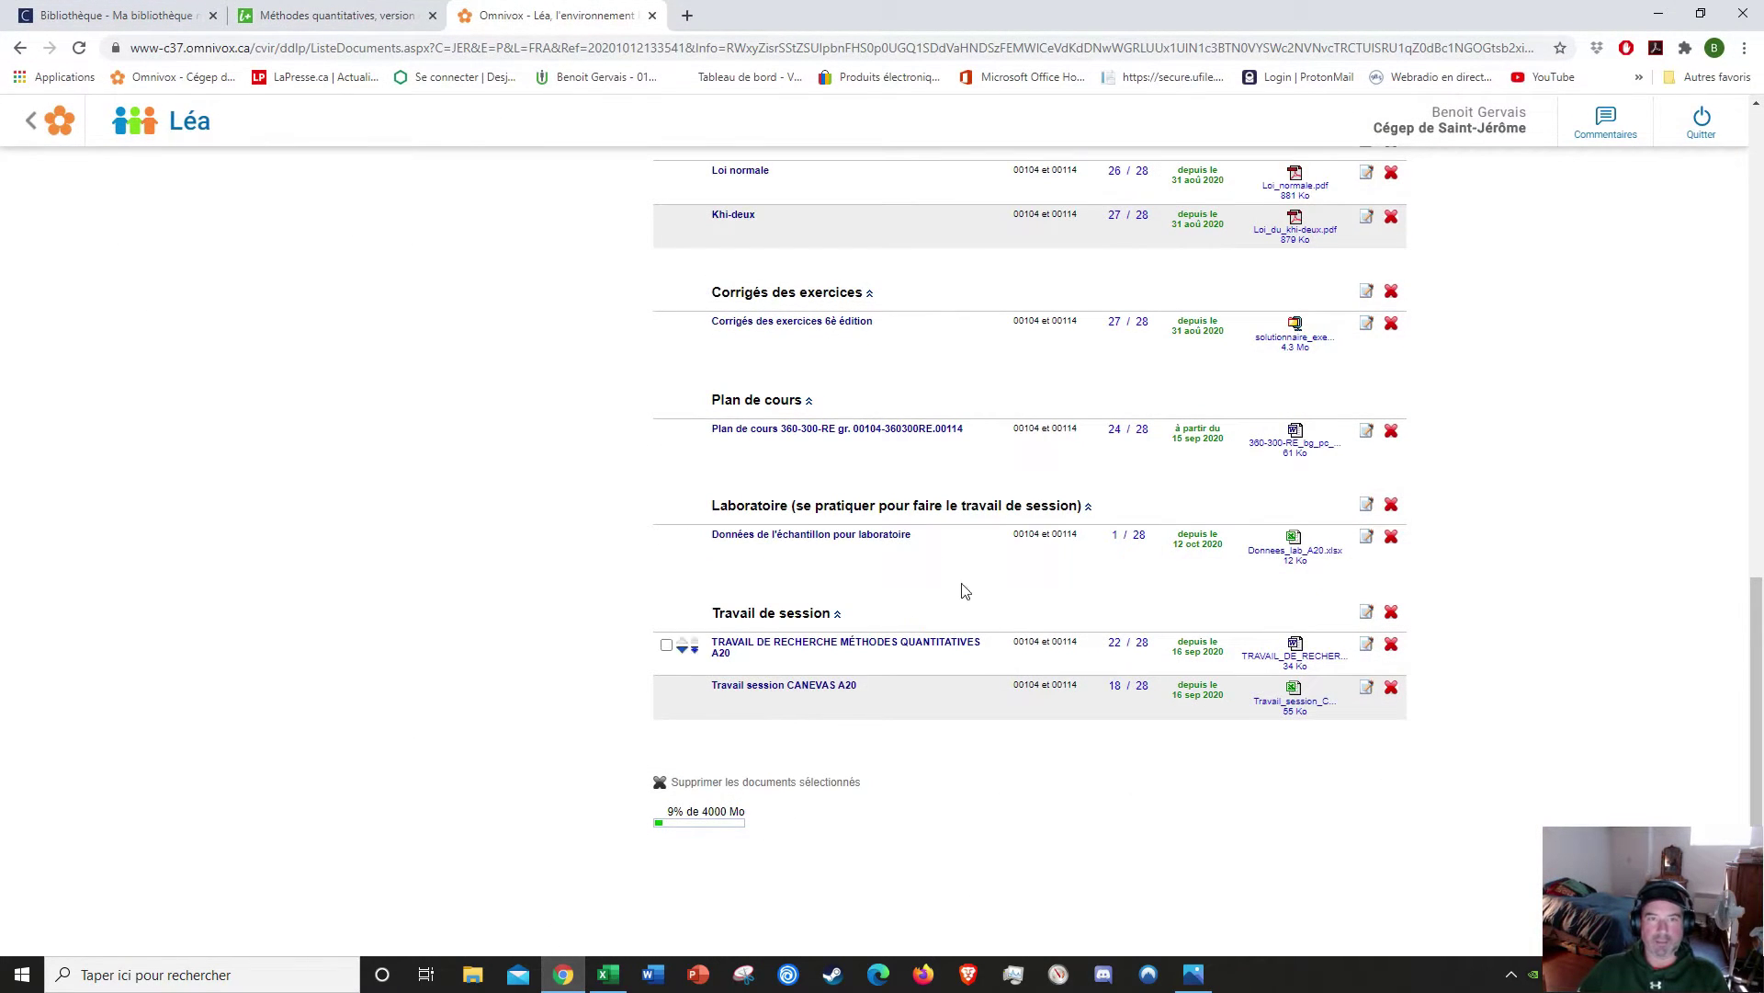
{"action": "left_click", "coordinate": [339, 16]}
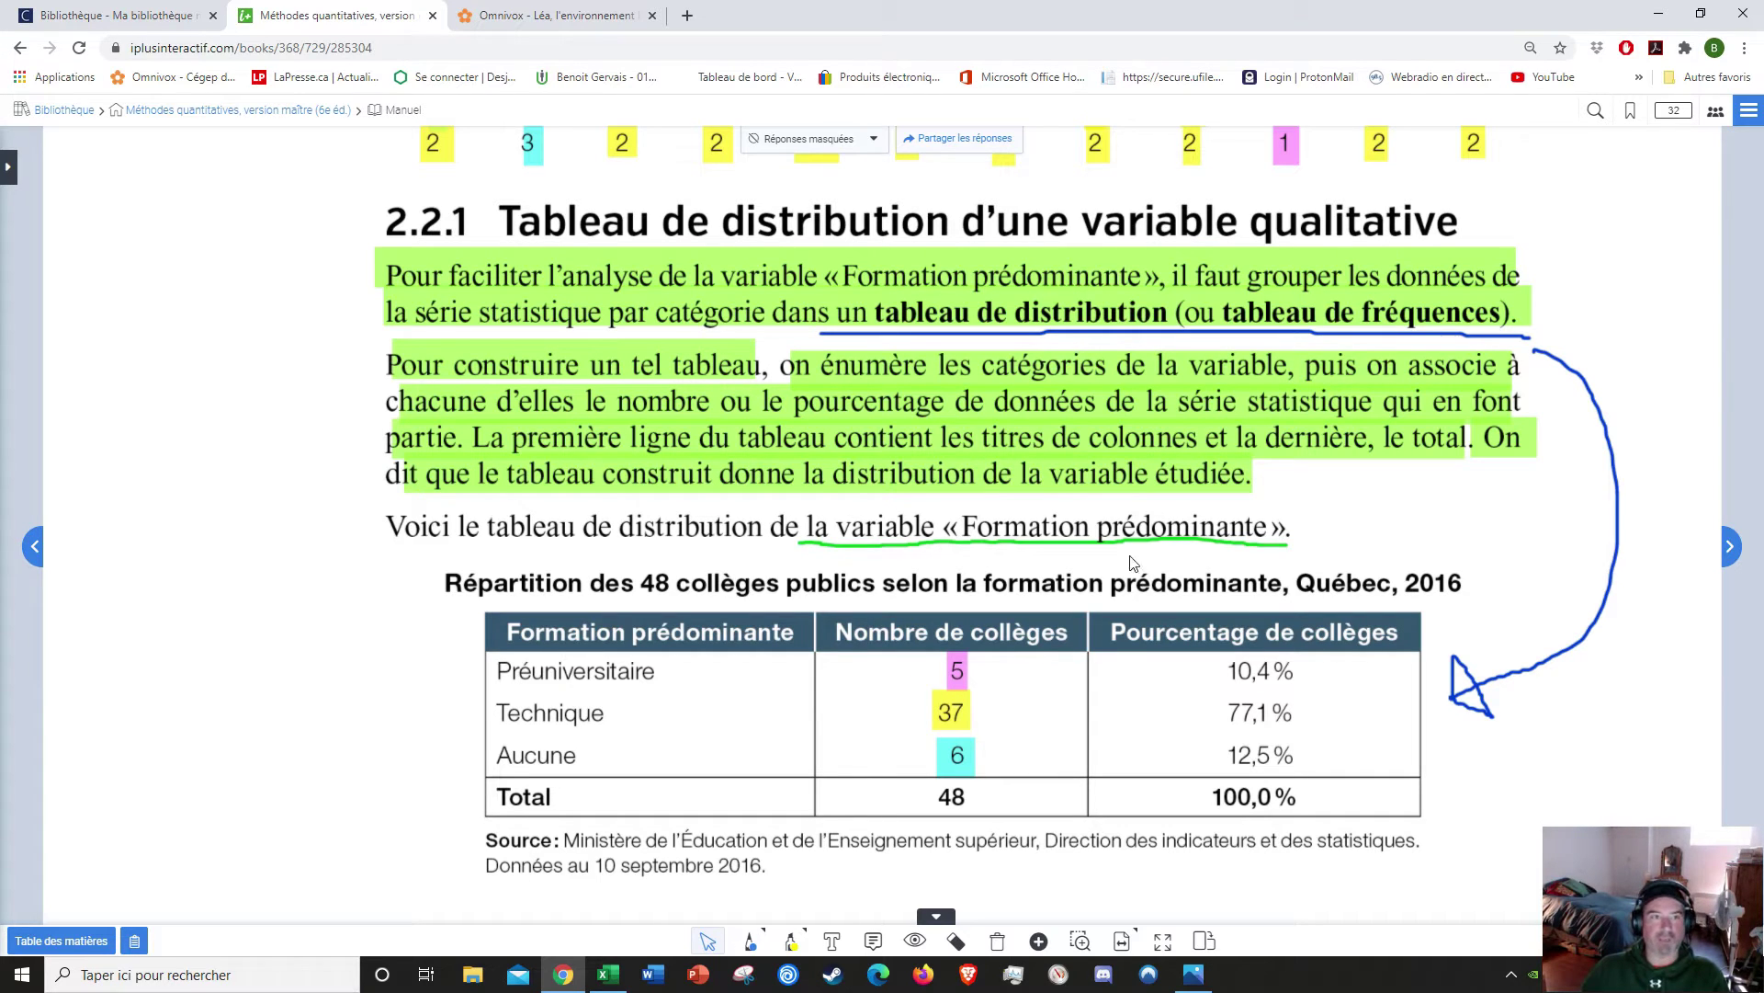
{"action": "left_click", "coordinate": [1660, 20]}
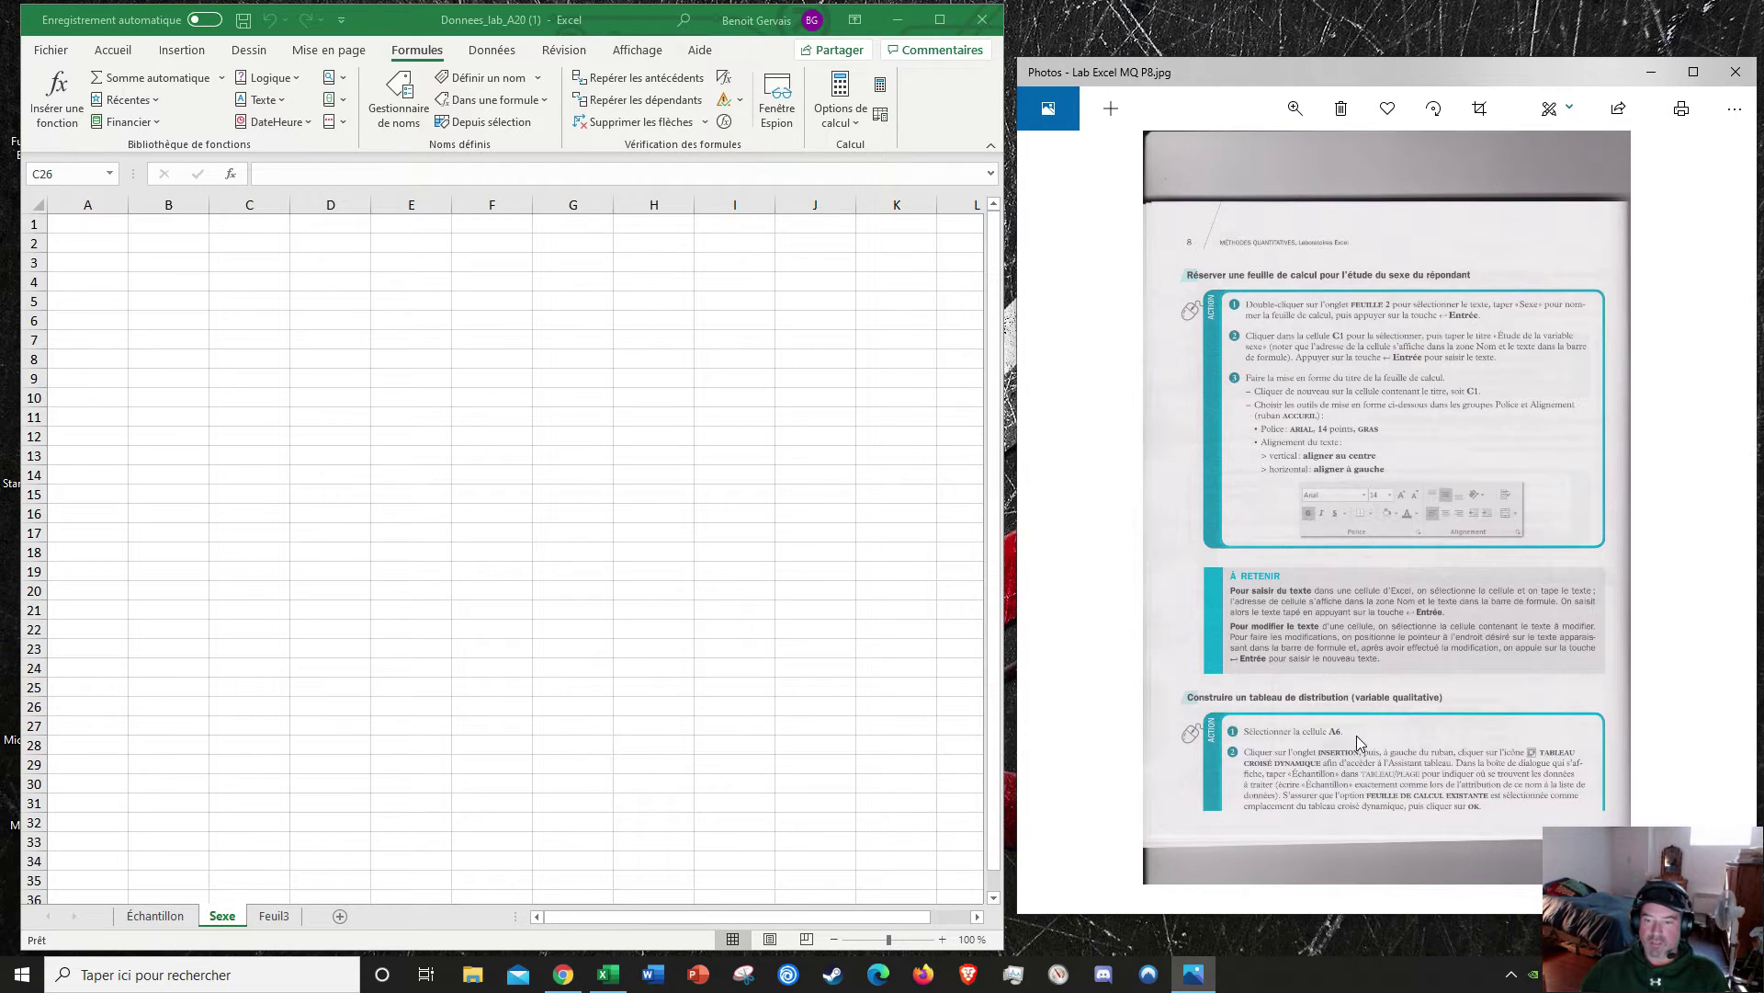
Step: Select cell A6 on the Sexe sheet as the table's starting cell and maximize the Excel window
{"action": "left_click", "coordinate": [87, 322]}
{"action": "left_click", "coordinate": [84, 318]}
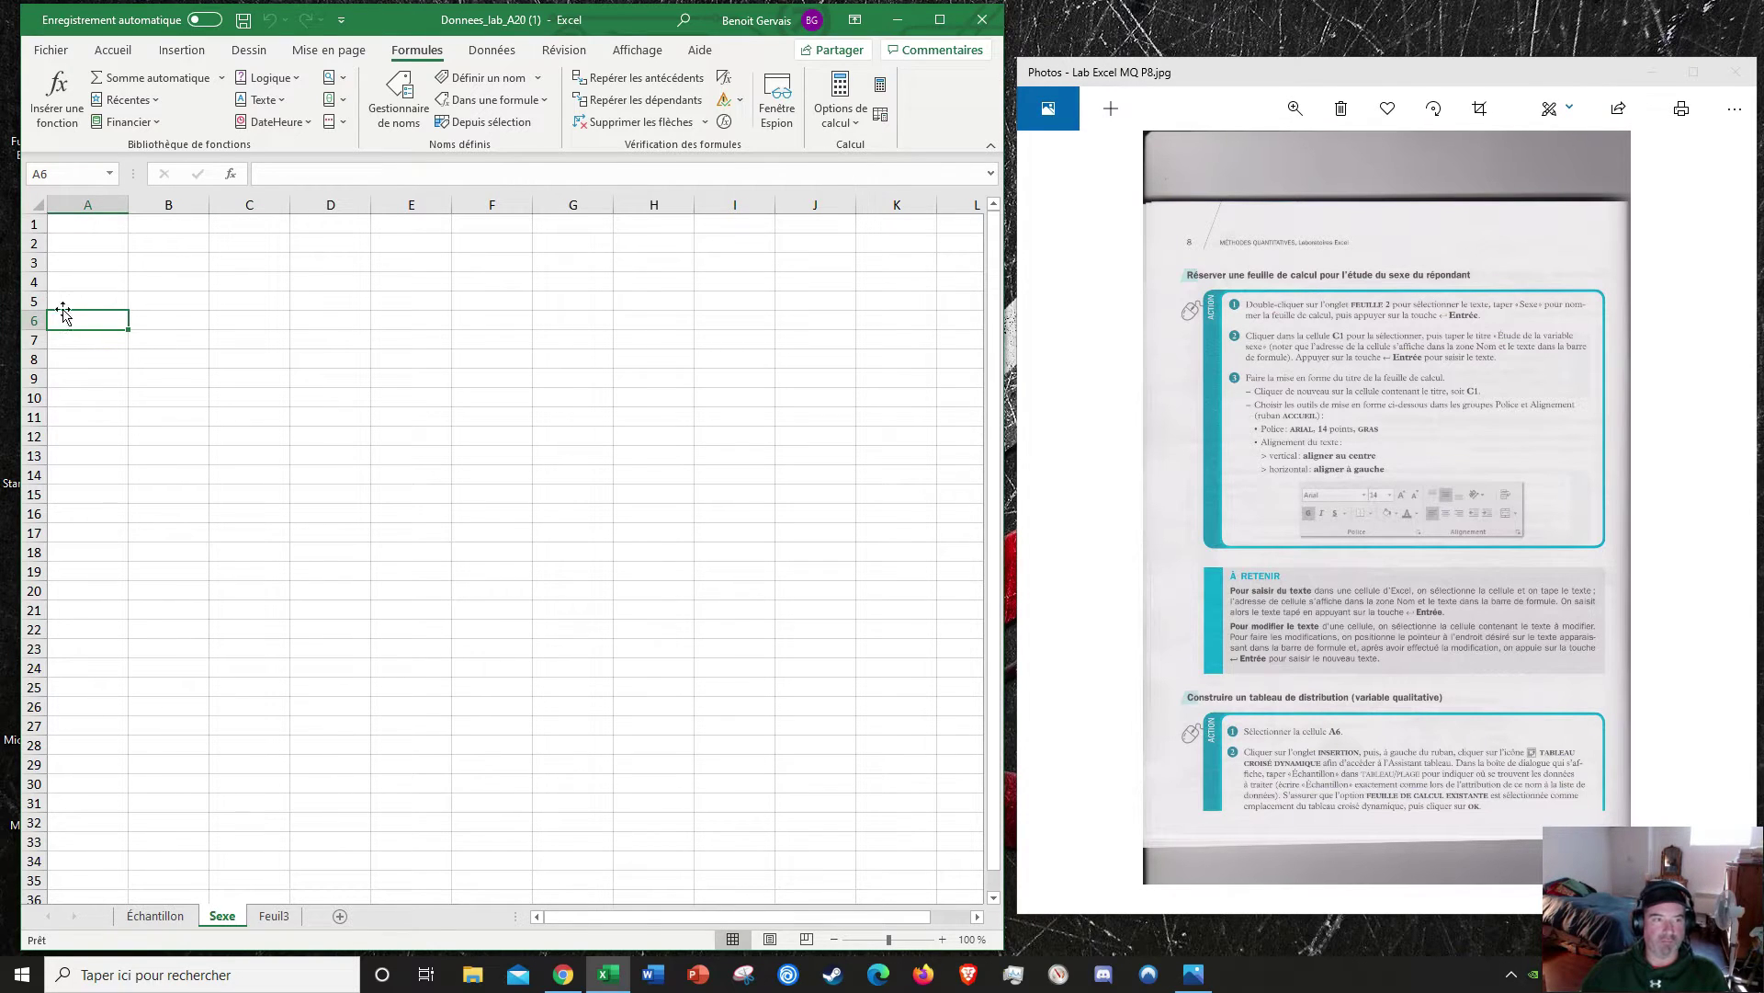
{"action": "left_click", "coordinate": [181, 316]}
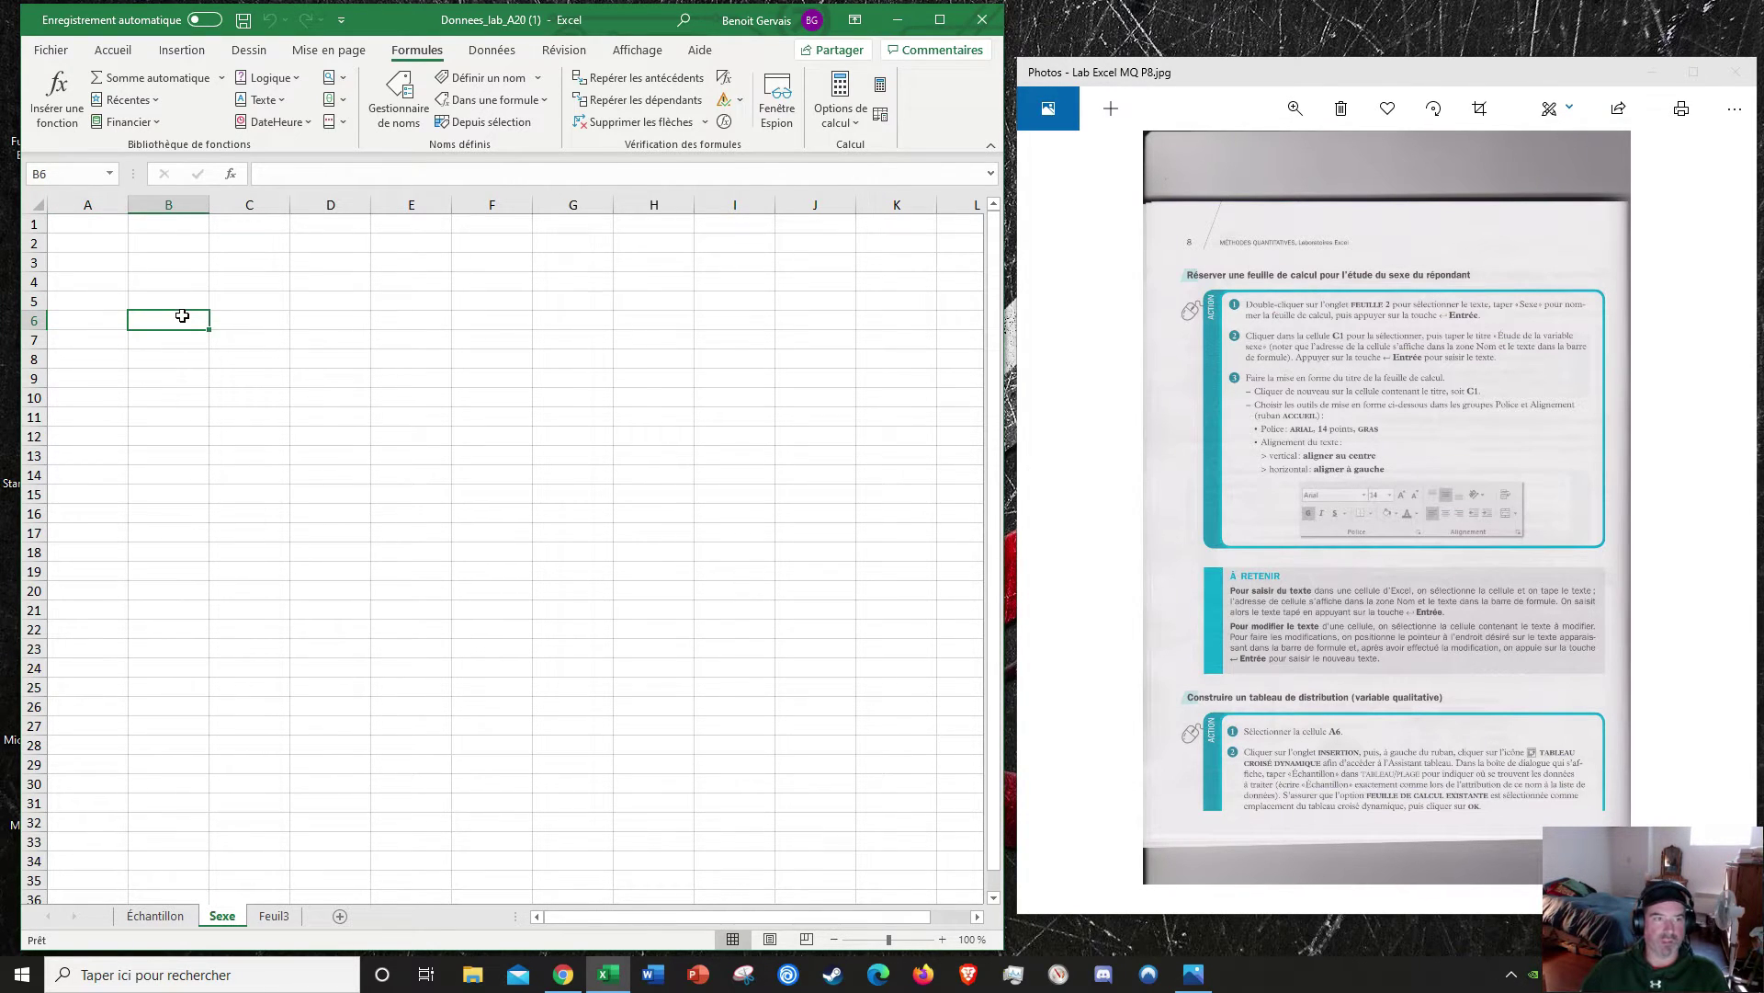
{"action": "left_click", "coordinate": [97, 319]}
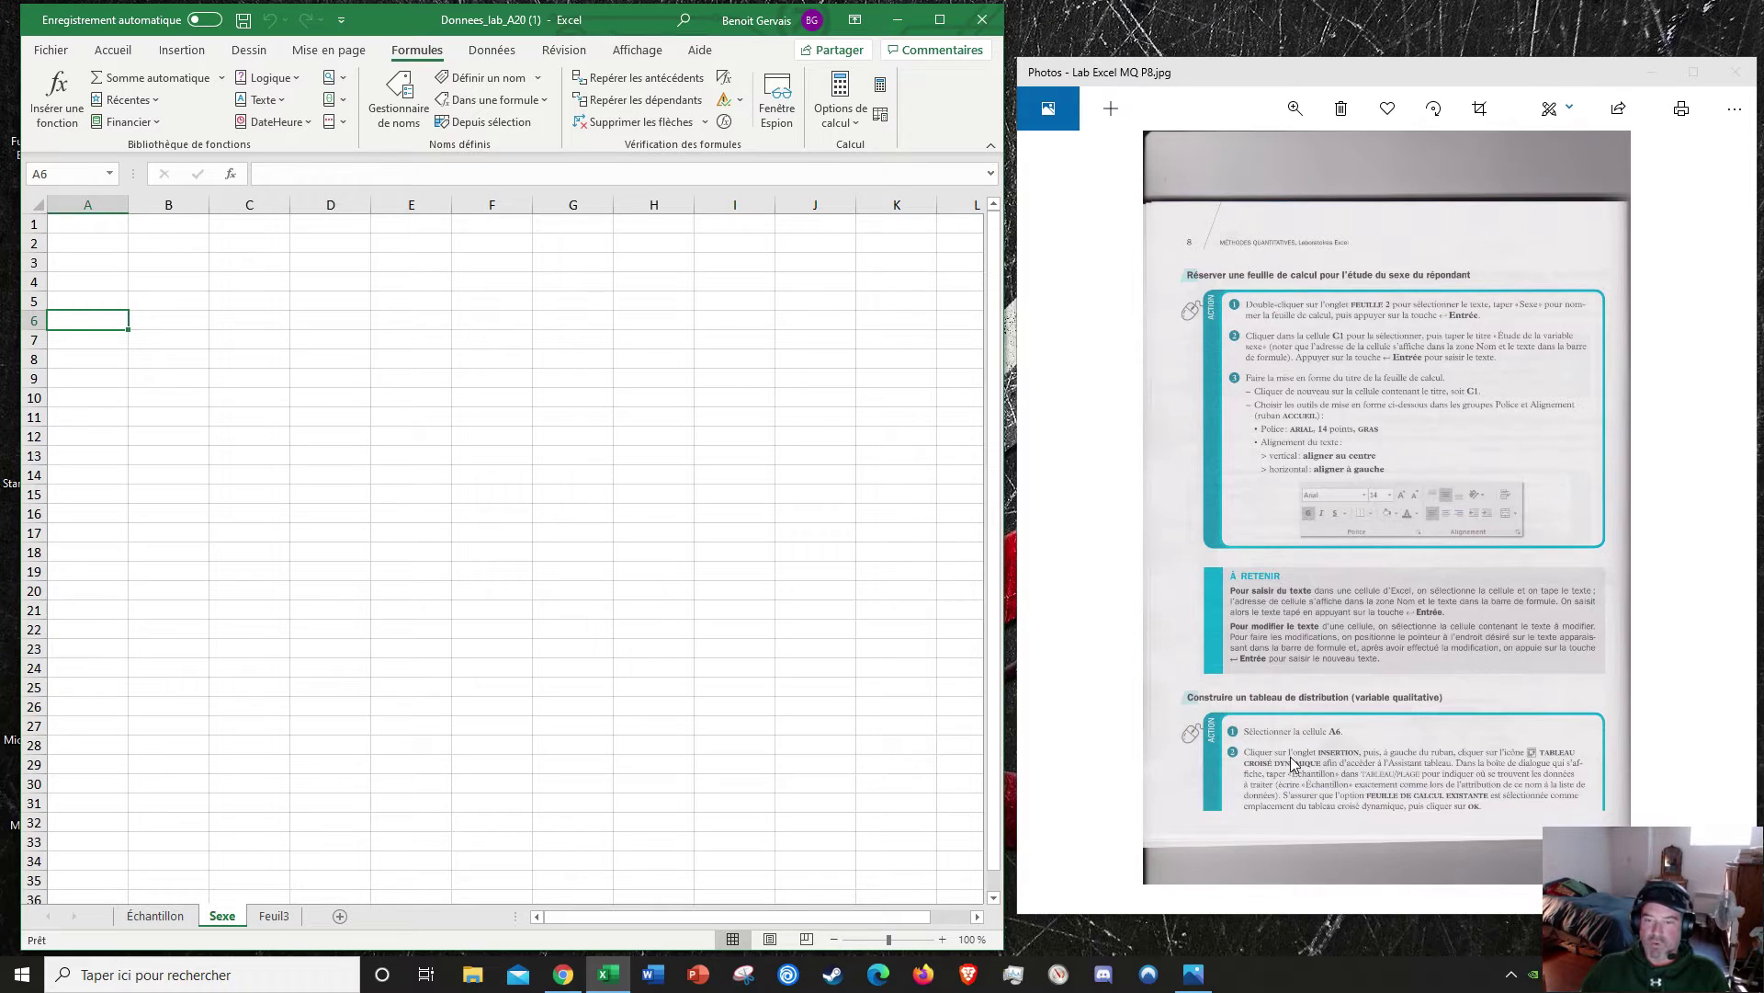
{"action": "left_click", "coordinate": [939, 19]}
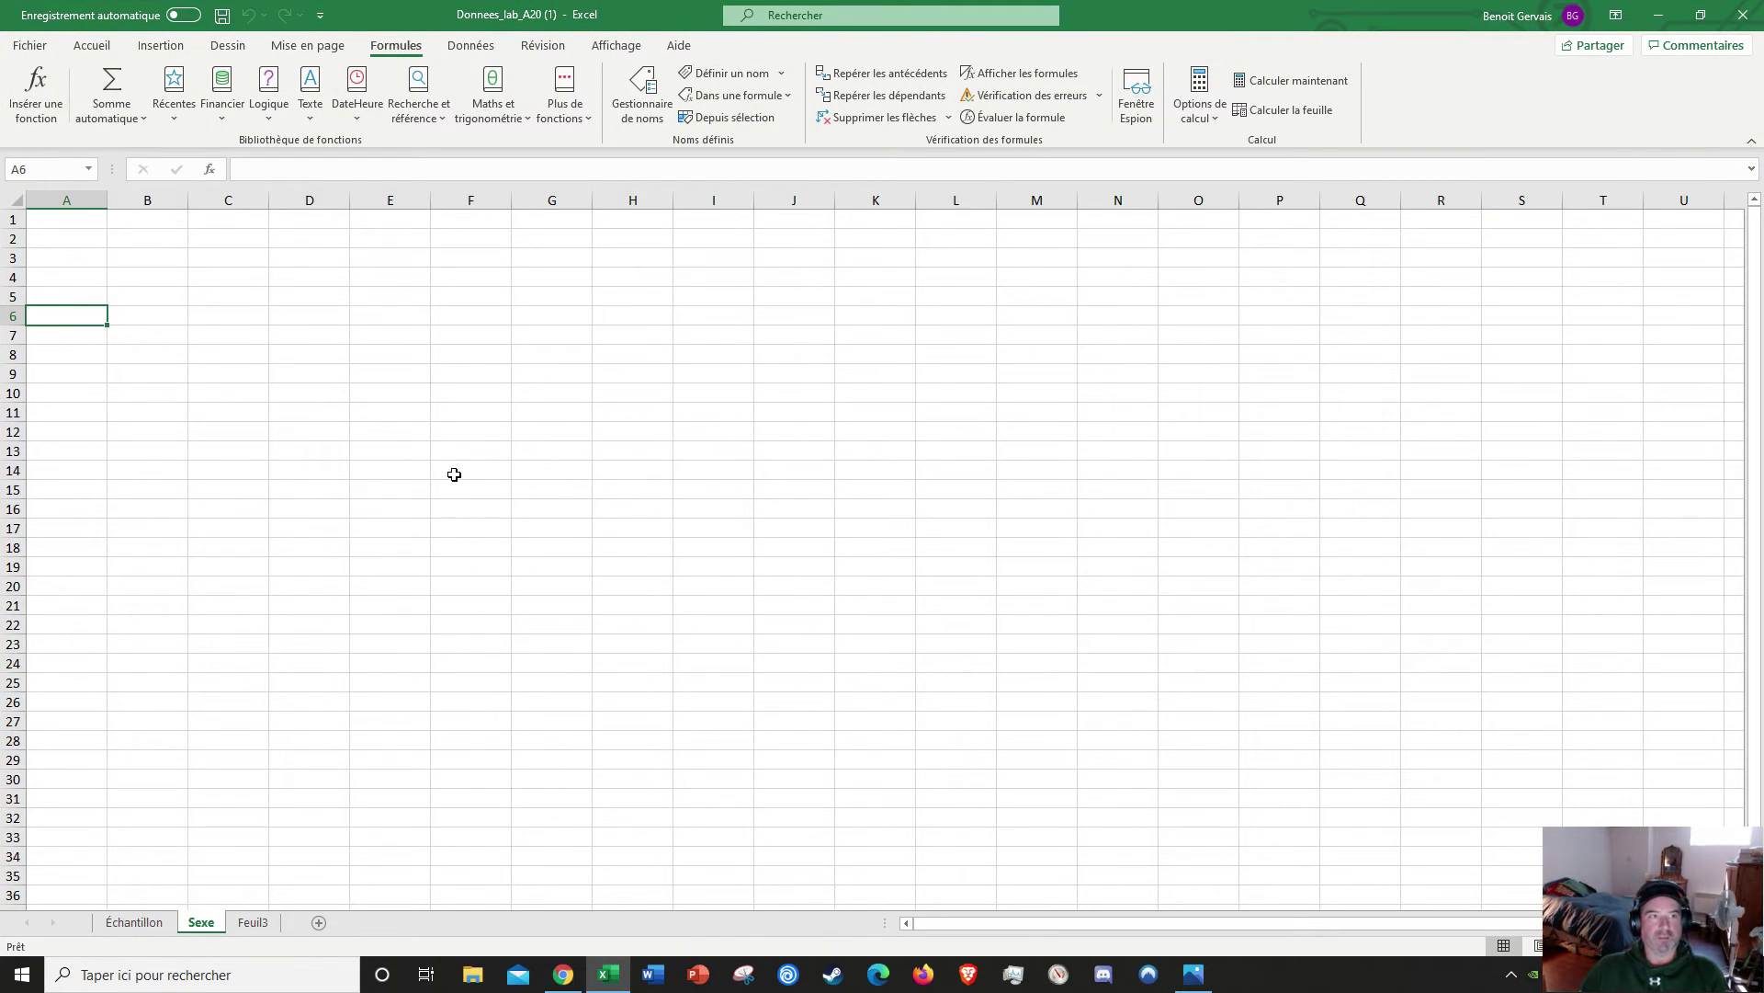
Step: Insert a pivot table based on the range Échantillon, placed in the existing worksheet at Sexe!$A$6
{"action": "left_click", "coordinate": [91, 48]}
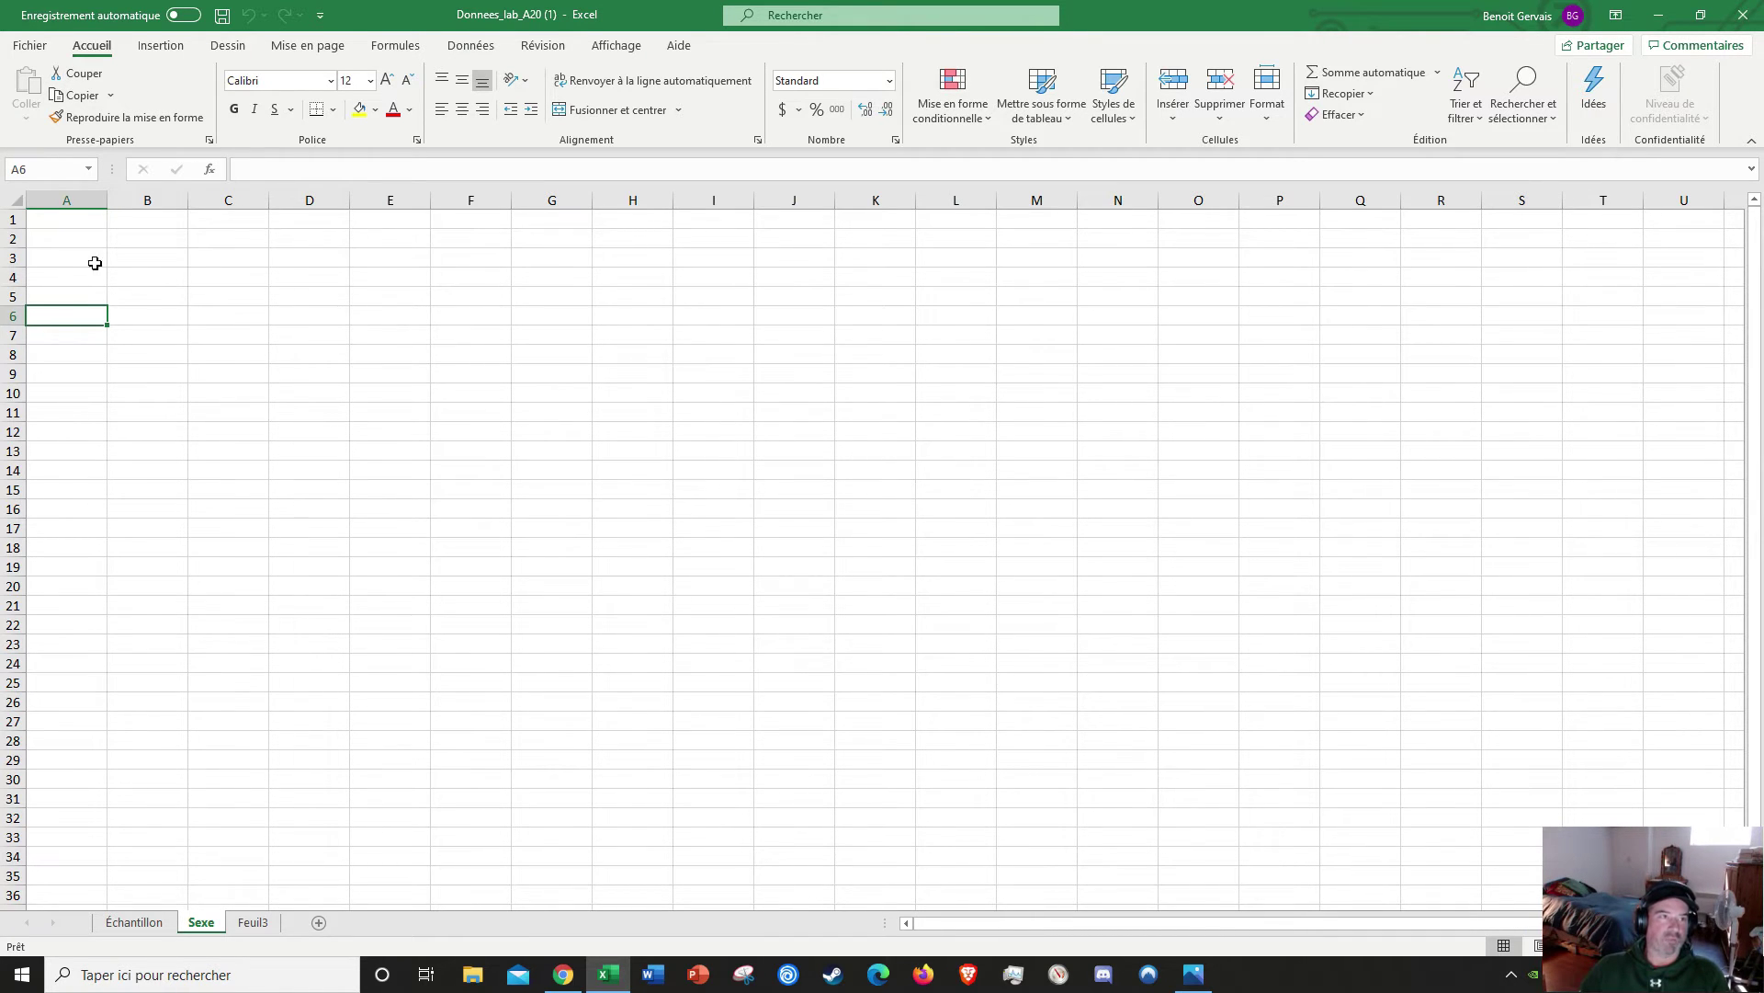
{"action": "left_click", "coordinate": [158, 51]}
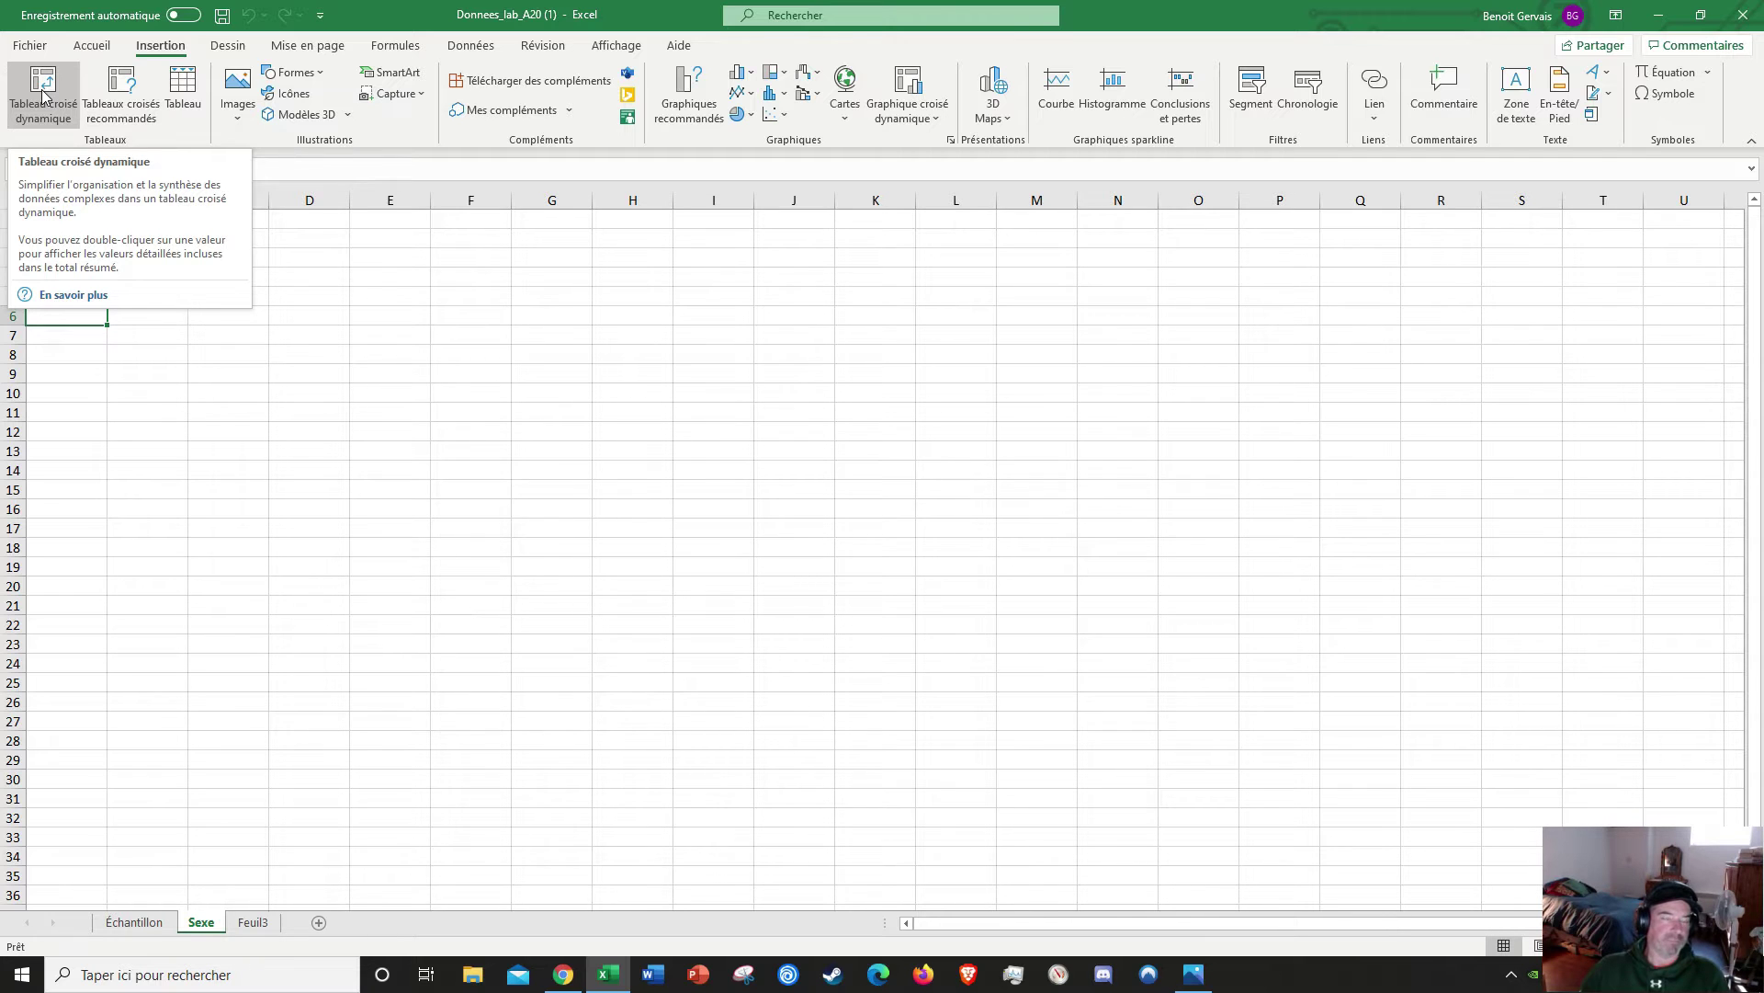
{"action": "left_click", "coordinate": [1700, 16]}
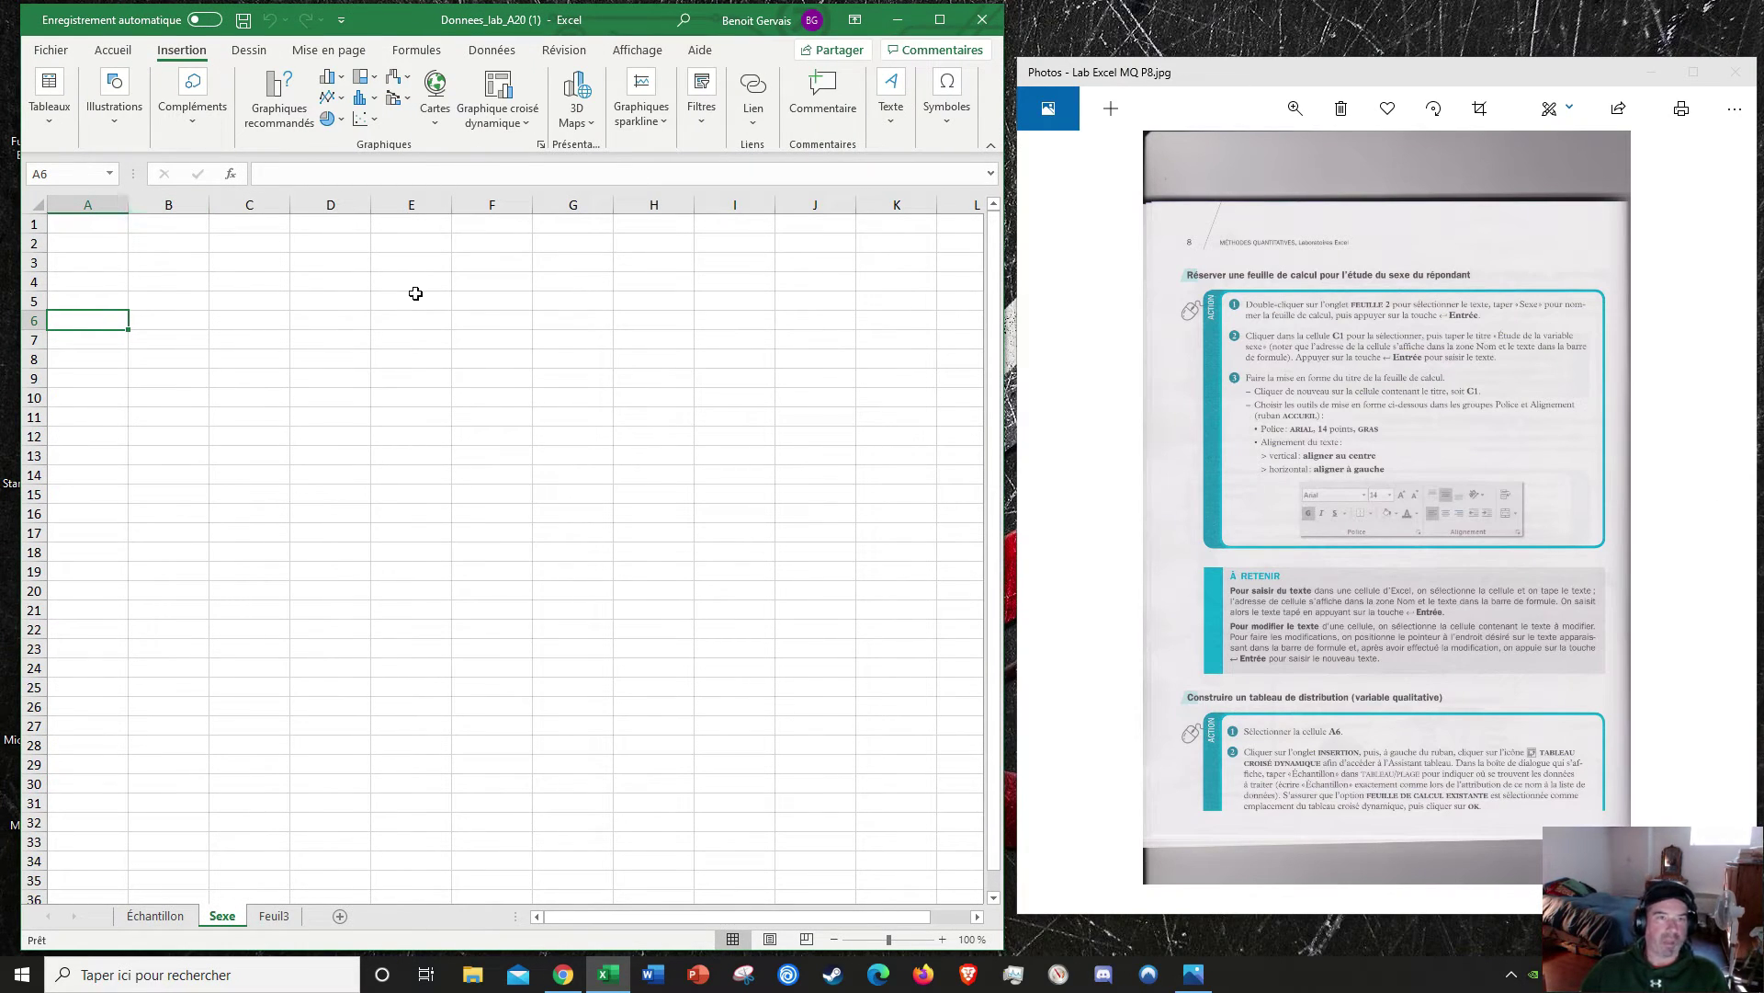
{"action": "left_click", "coordinate": [54, 117]}
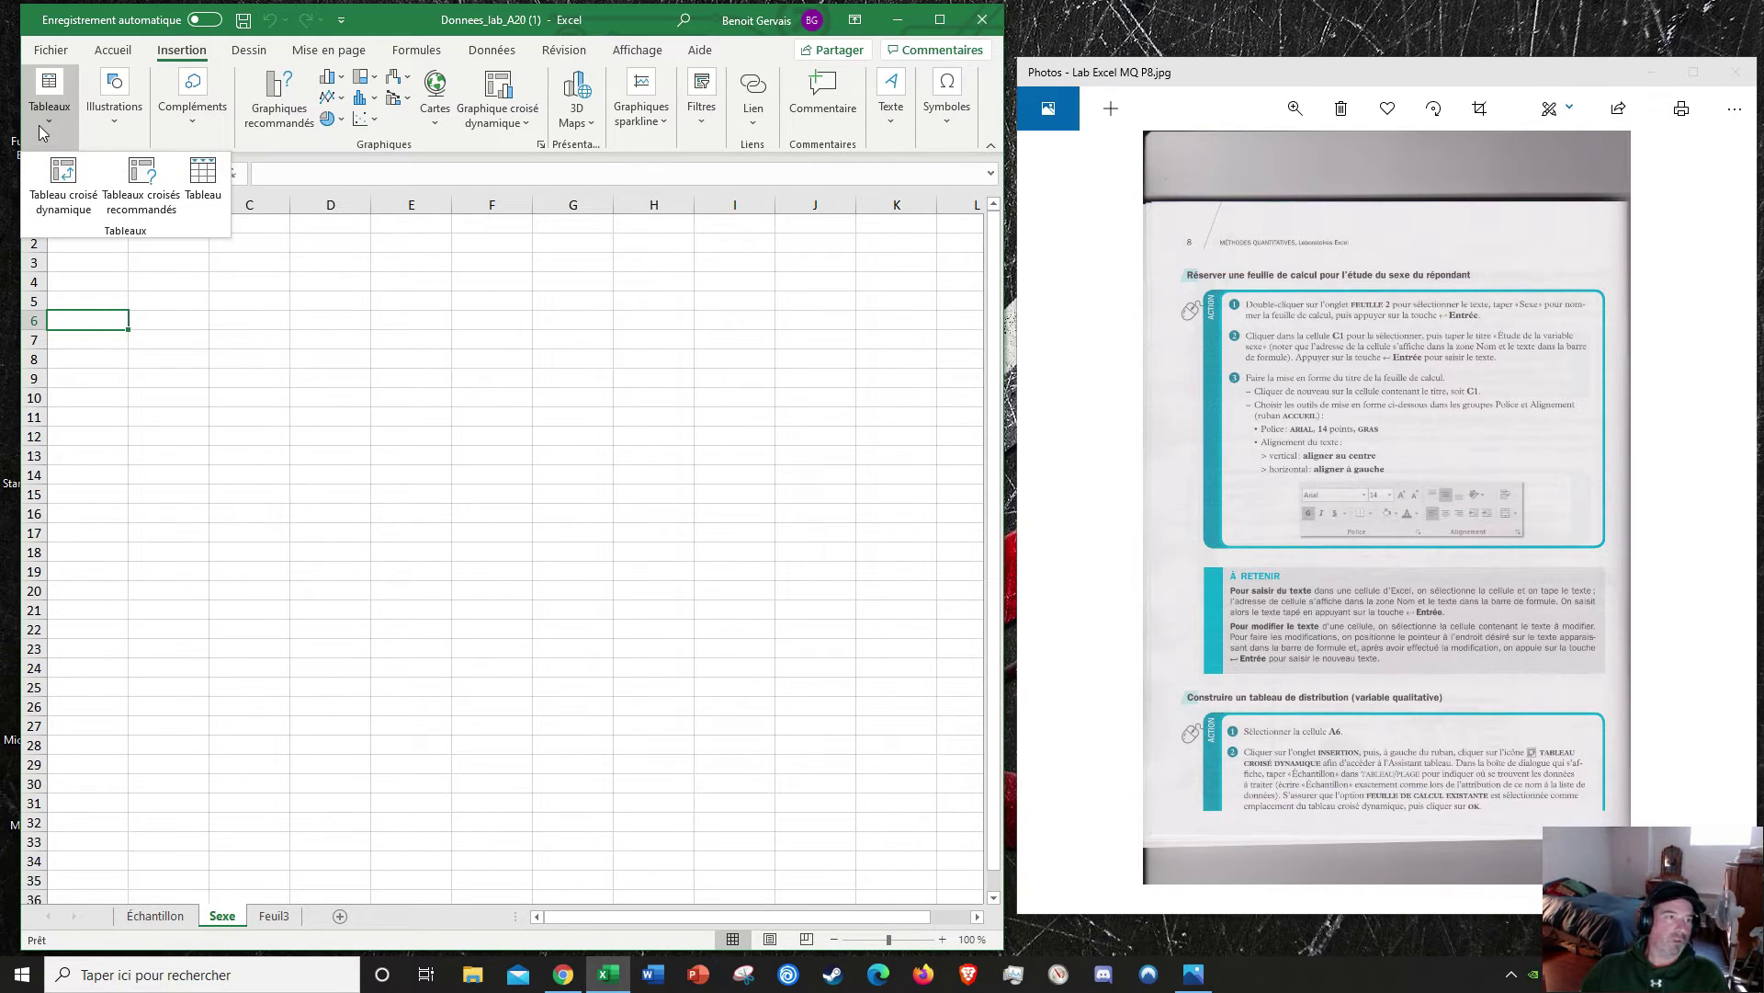
{"action": "left_click", "coordinate": [63, 183]}
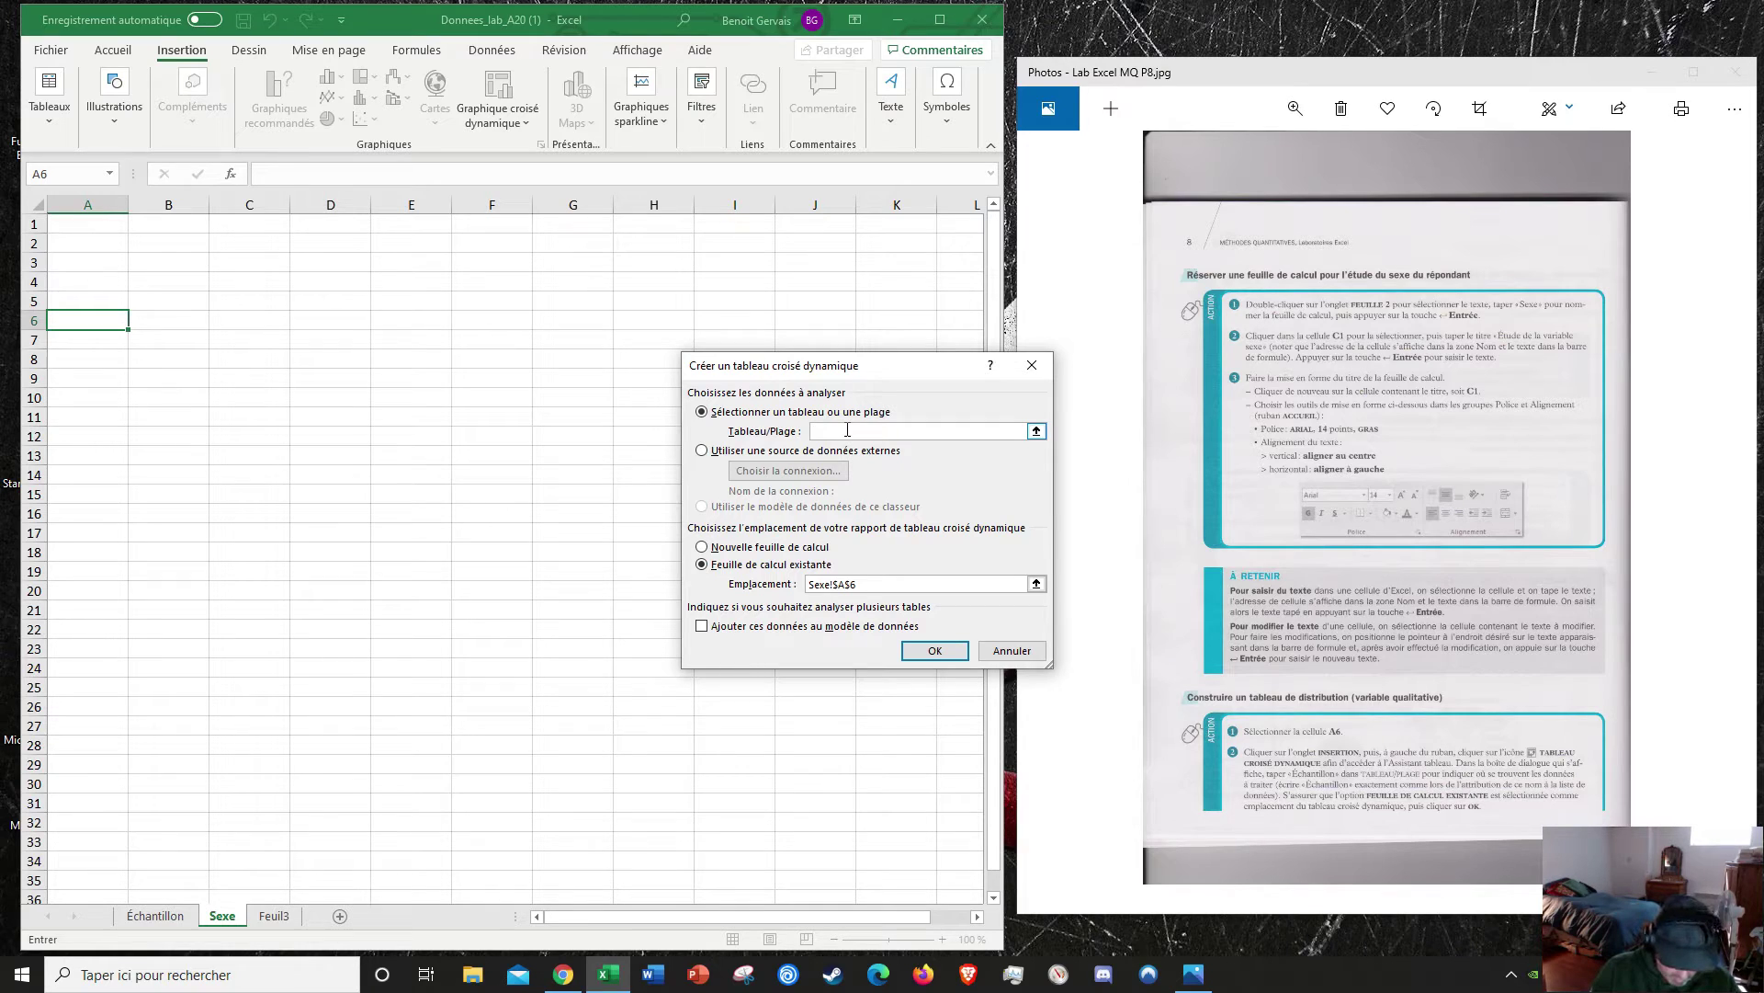
{"action": "type", "text": "Échantillon"}
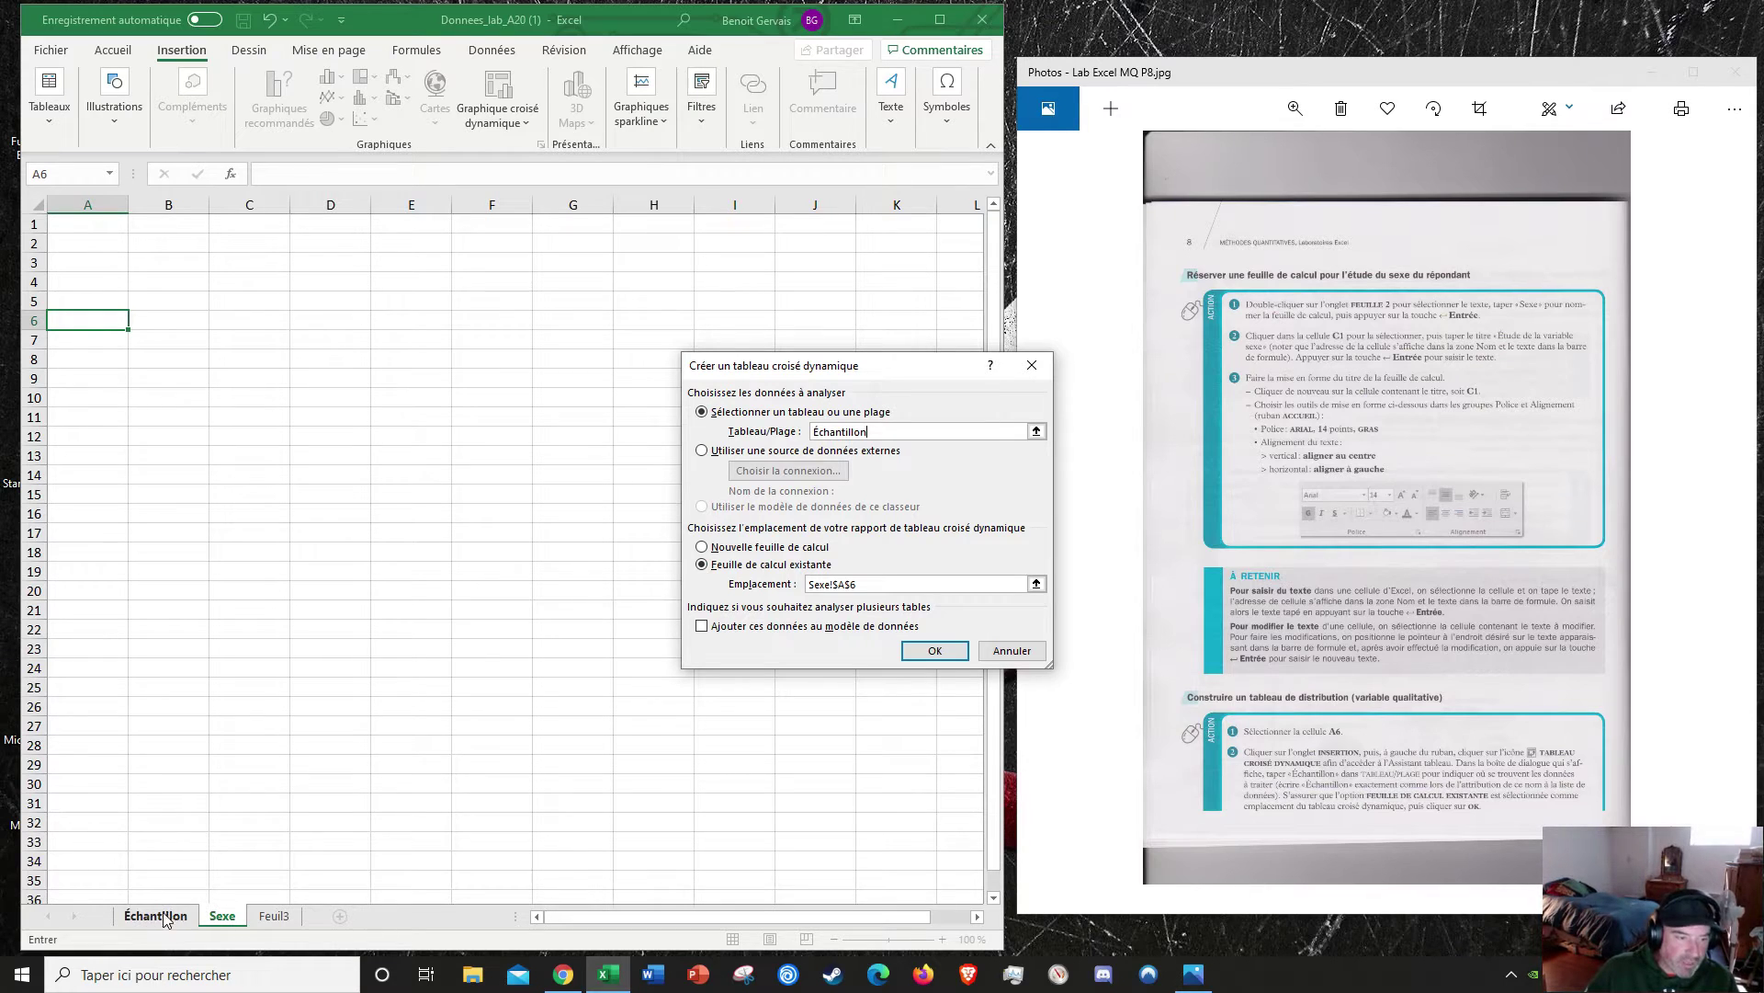
{"action": "left_click", "coordinate": [939, 653]}
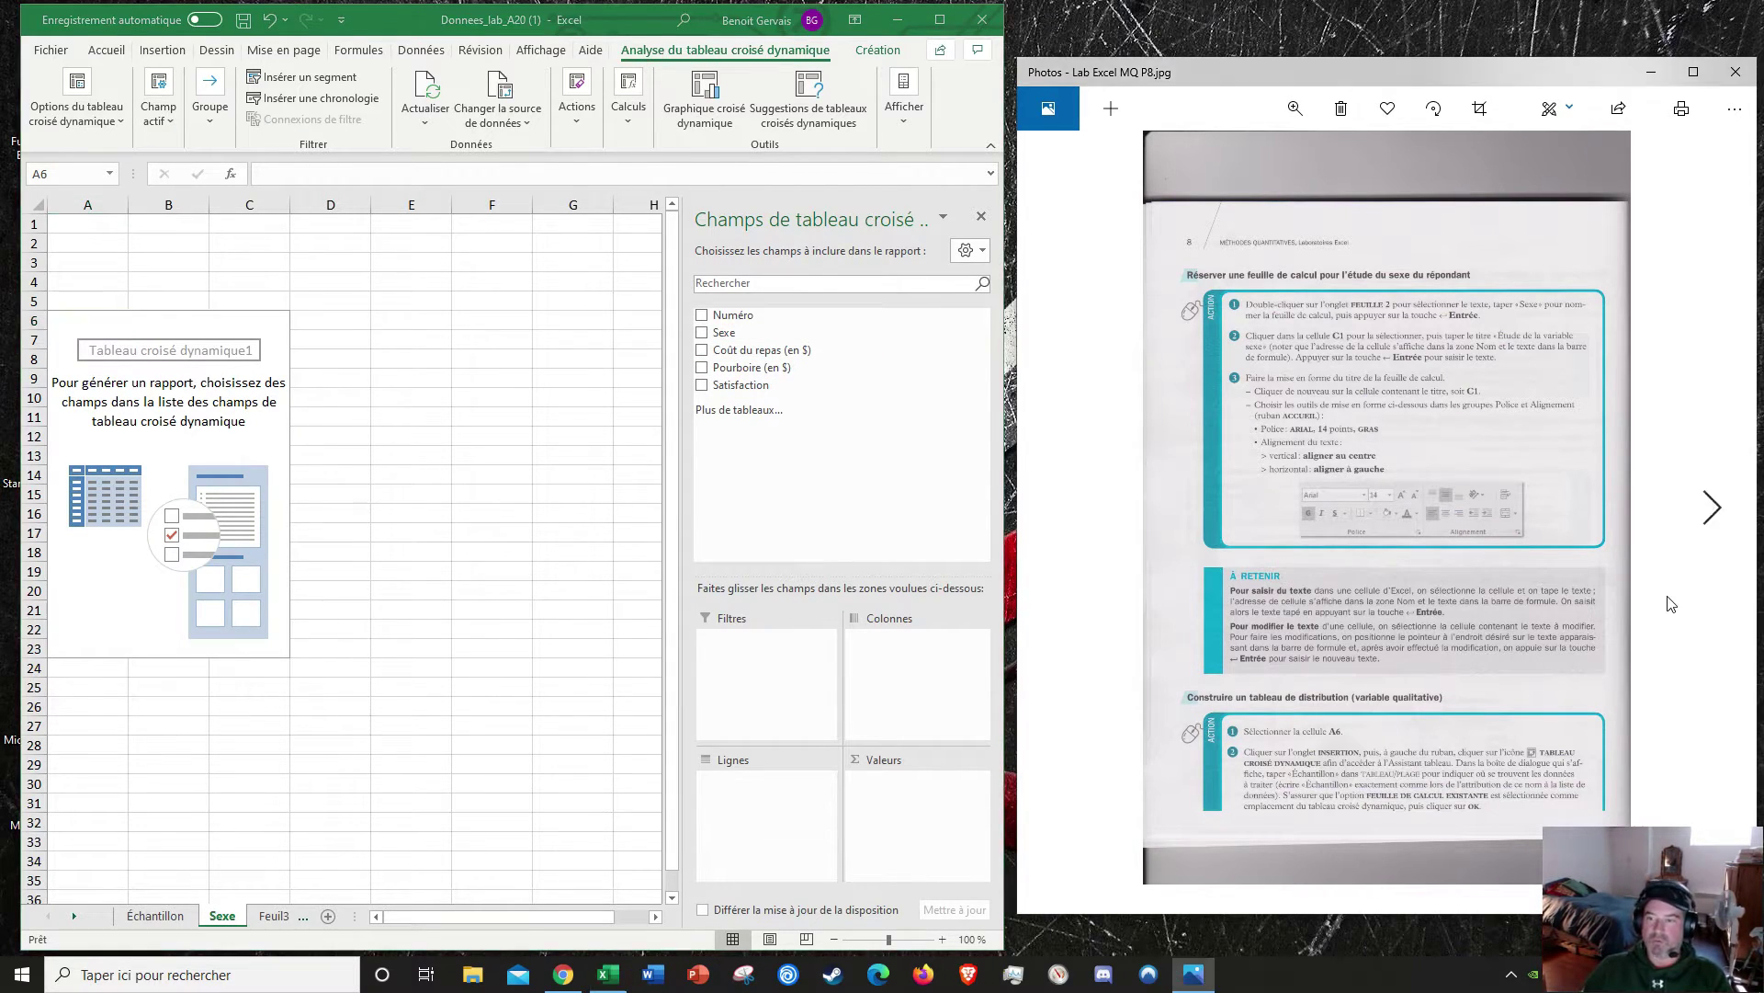
Step: Consult step 3 on scanned page Lab Excel MQ P9.jpg and the sample distribution table of section 2.2.1 in the online textbook in Chrome
{"action": "left_click", "coordinate": [1713, 506]}
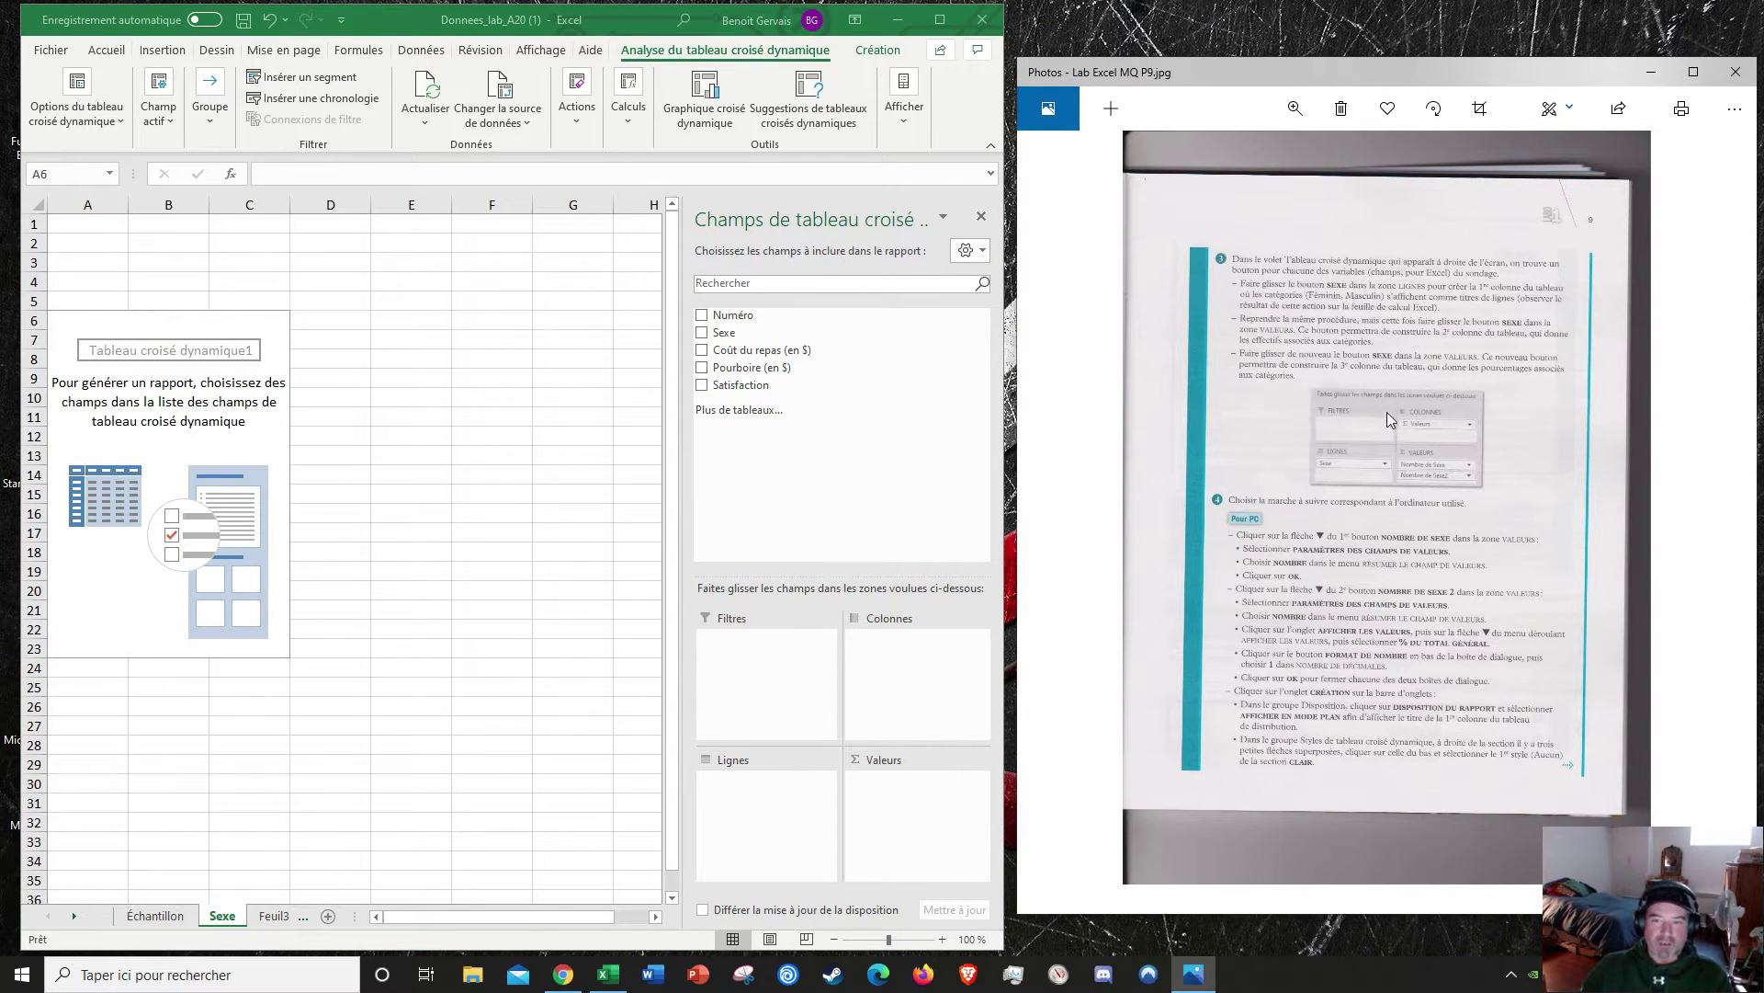
{"action": "scroll", "coordinate": [1377, 499], "scroll_direction": "up", "scroll_amount": 3}
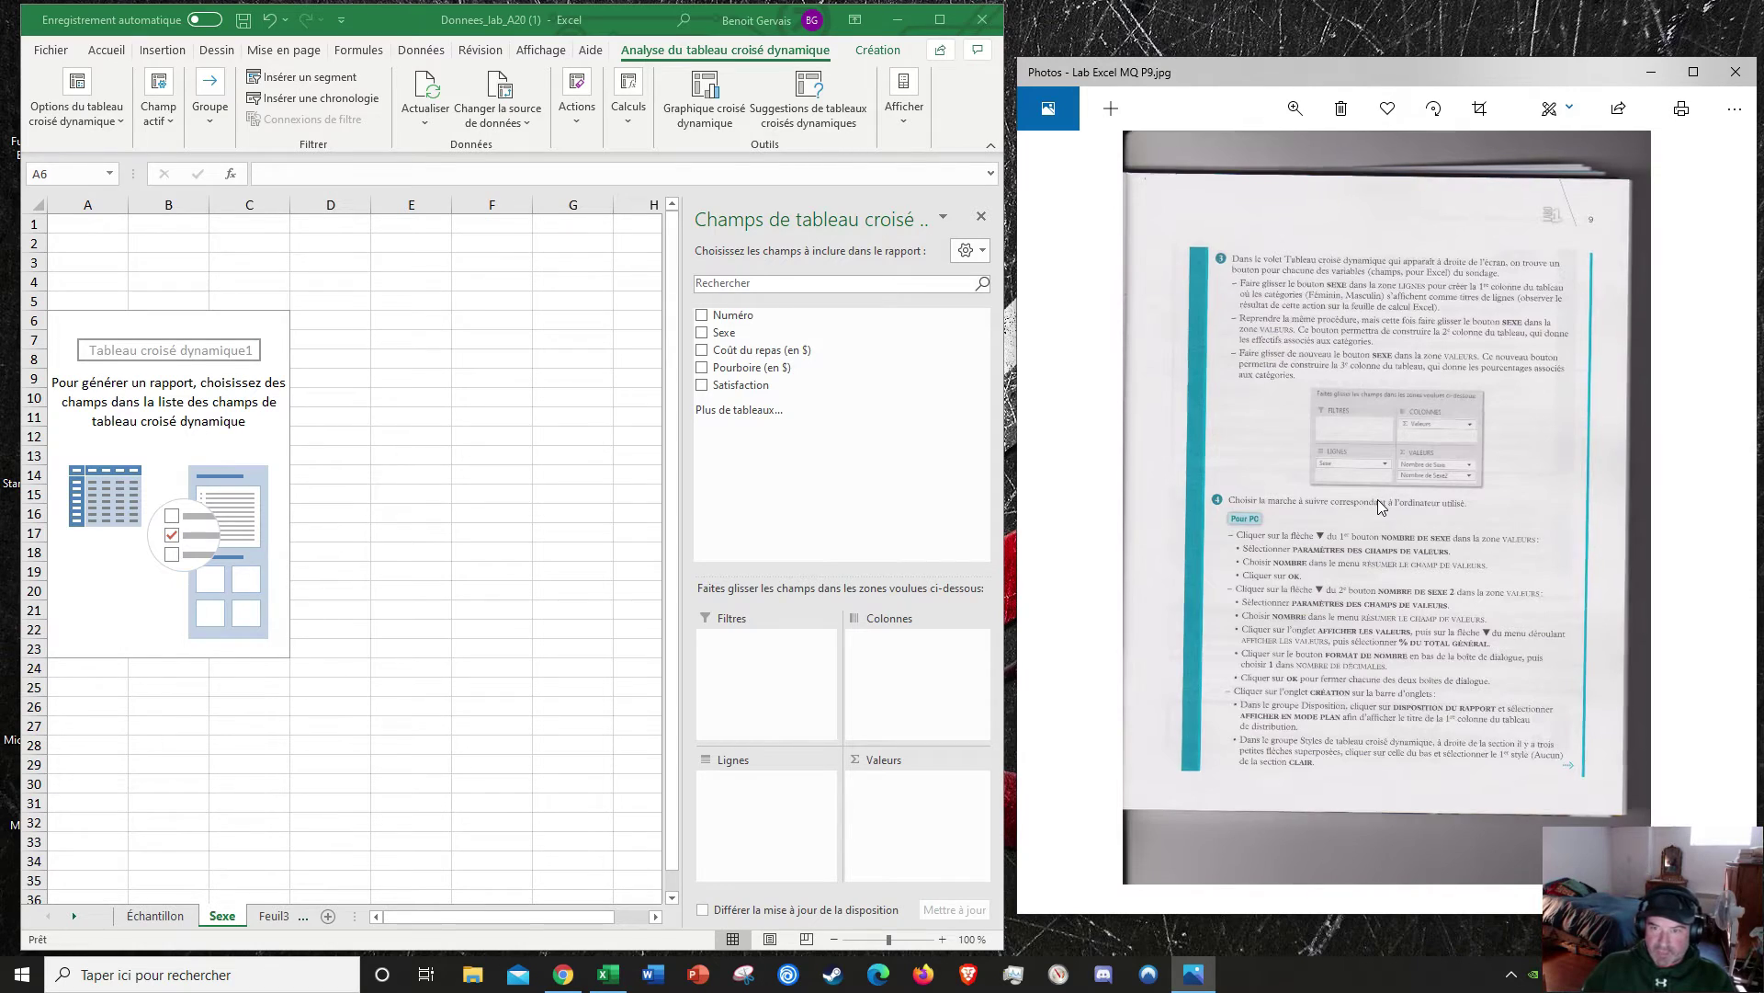
{"action": "left_click_drag", "start_coordinate": [1445, 428], "coordinate": [1469, 768]}
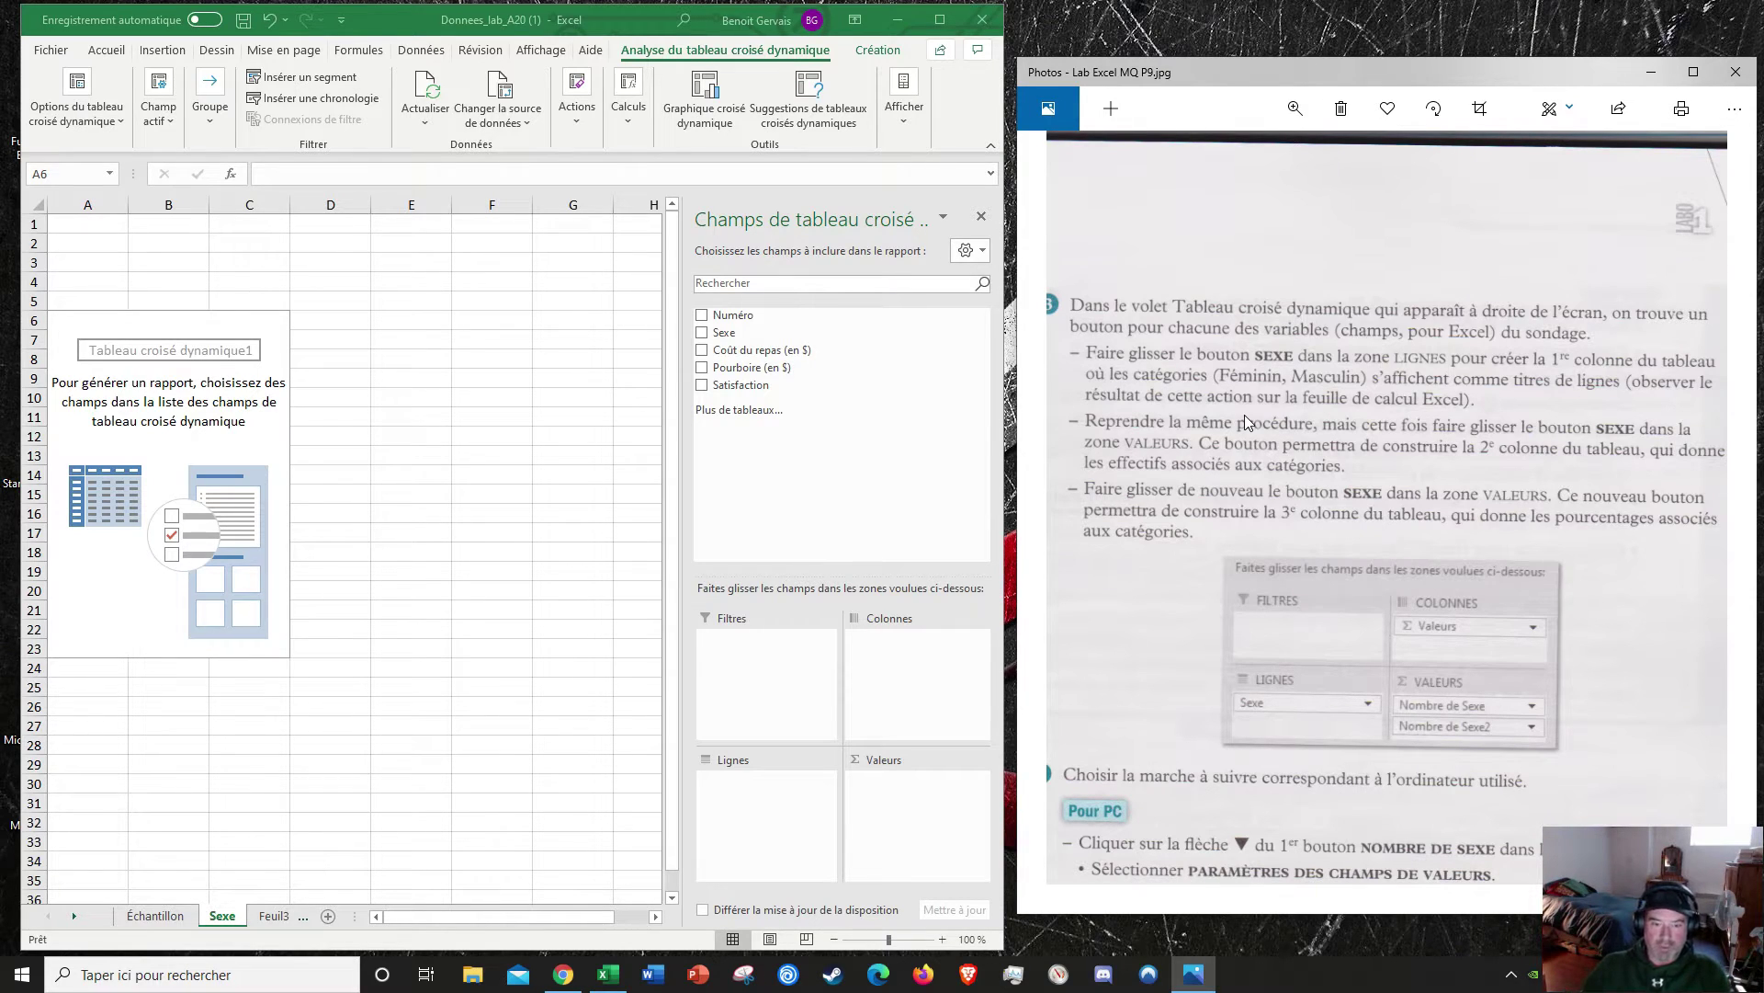
{"action": "left_click", "coordinate": [562, 976]}
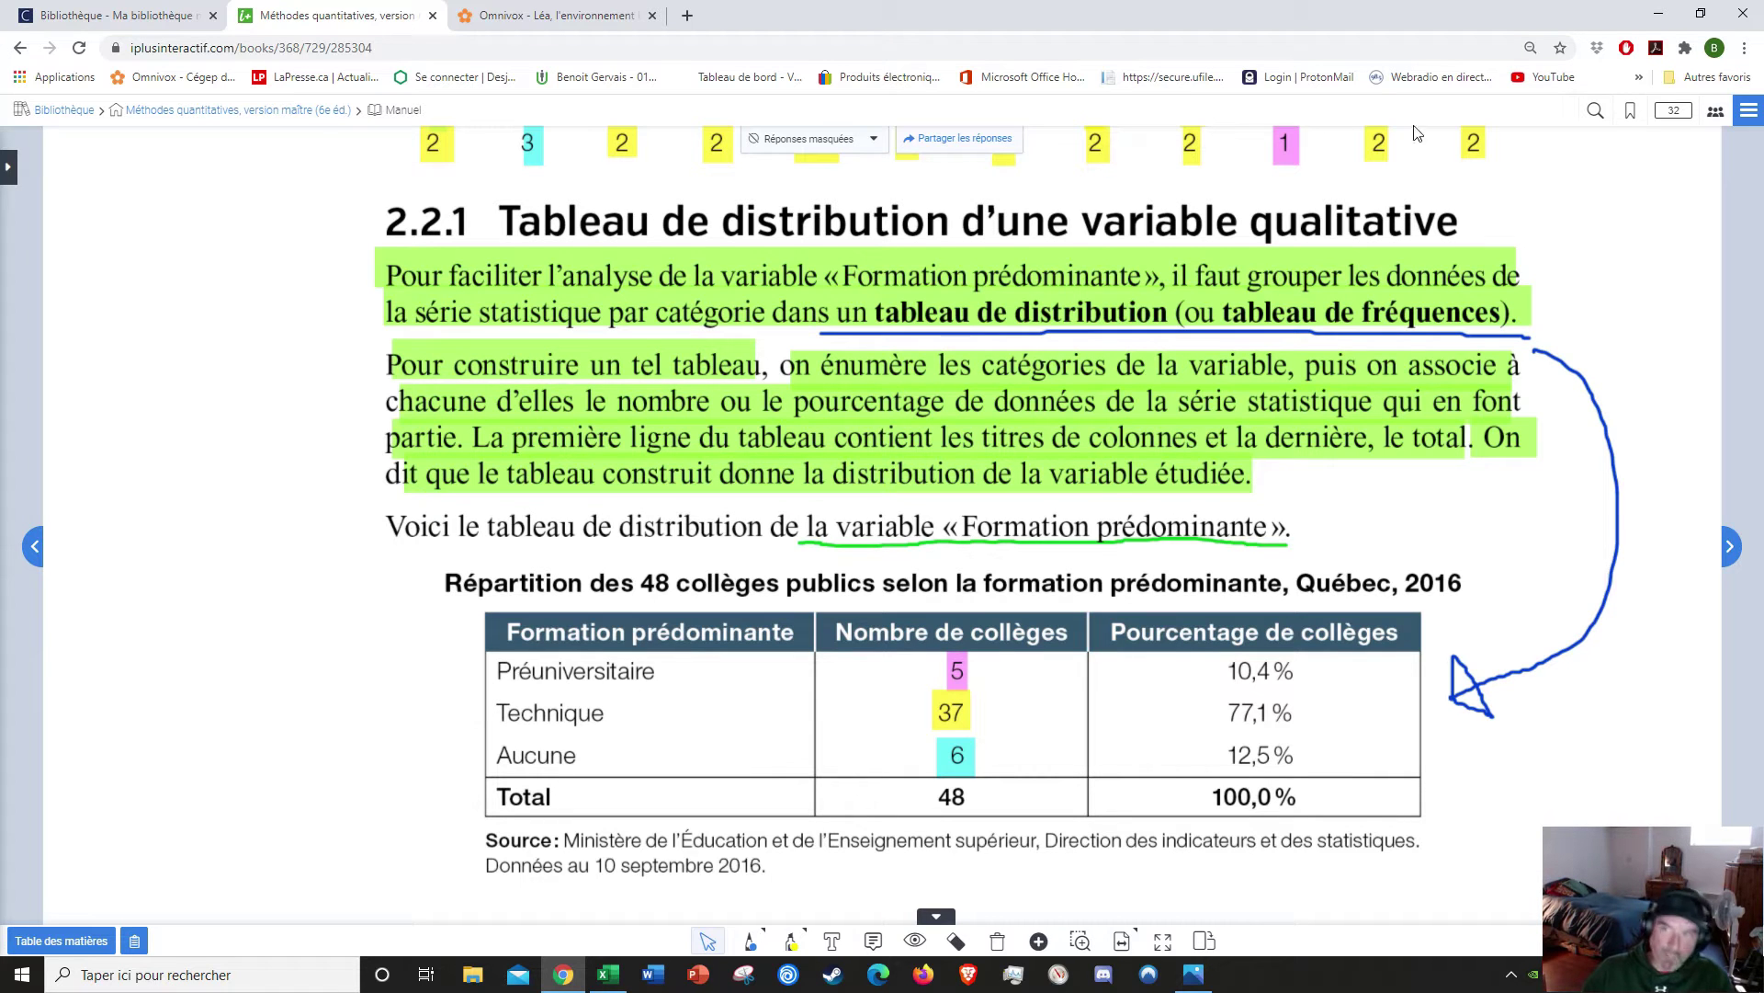
{"action": "left_click", "coordinate": [1660, 19]}
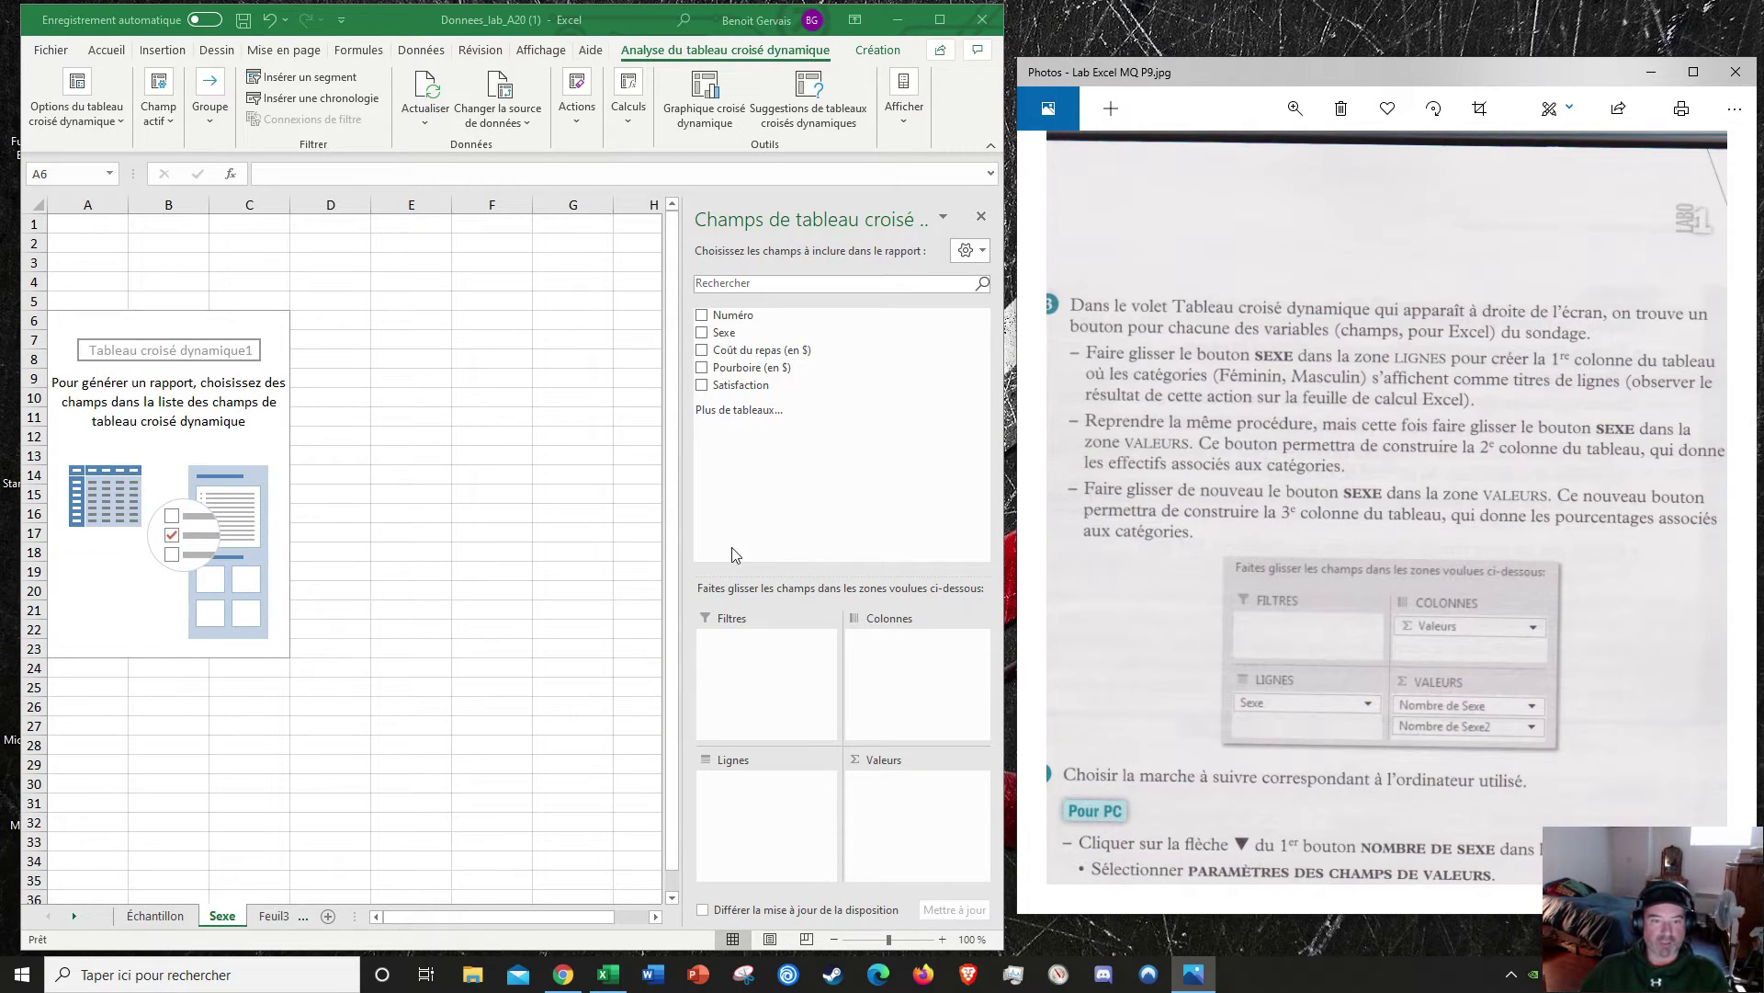
Step: Place the Sexe field in the Lignes area of the pivot table in Excel
{"action": "left_click_drag", "start_coordinate": [726, 333], "coordinate": [748, 522]}
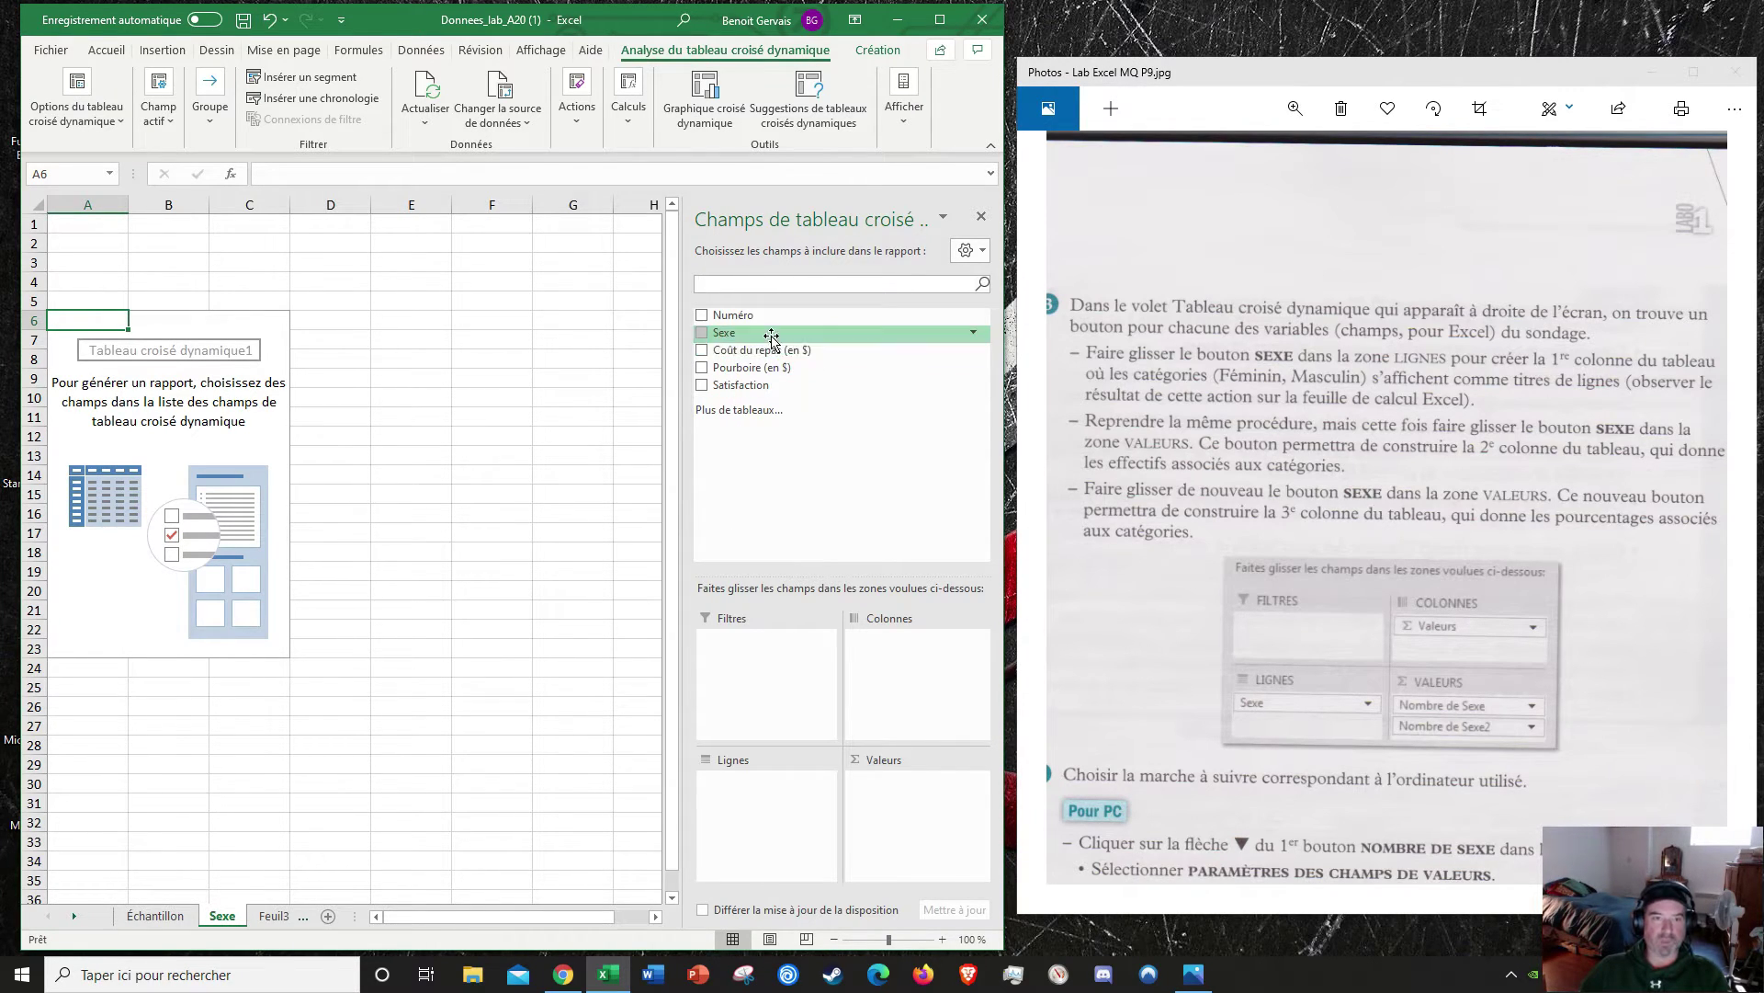
{"action": "left_click", "coordinate": [724, 338]}
{"action": "left_click", "coordinate": [602, 438]}
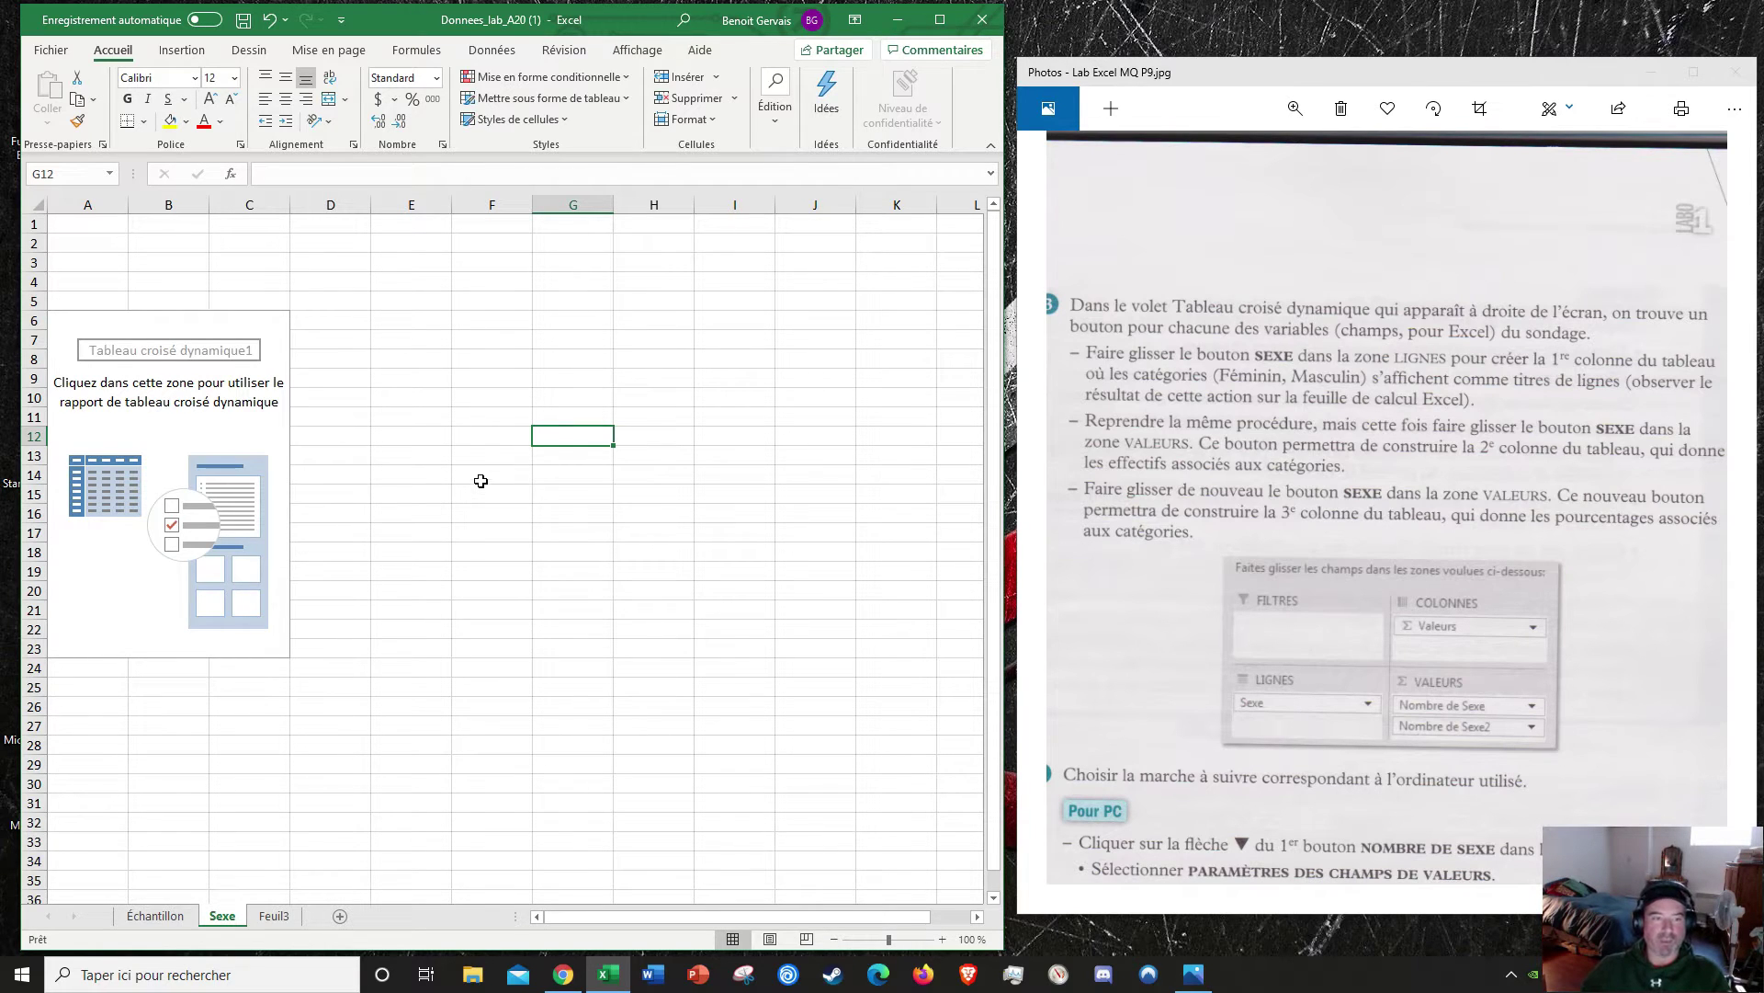
{"action": "left_click", "coordinate": [224, 435]}
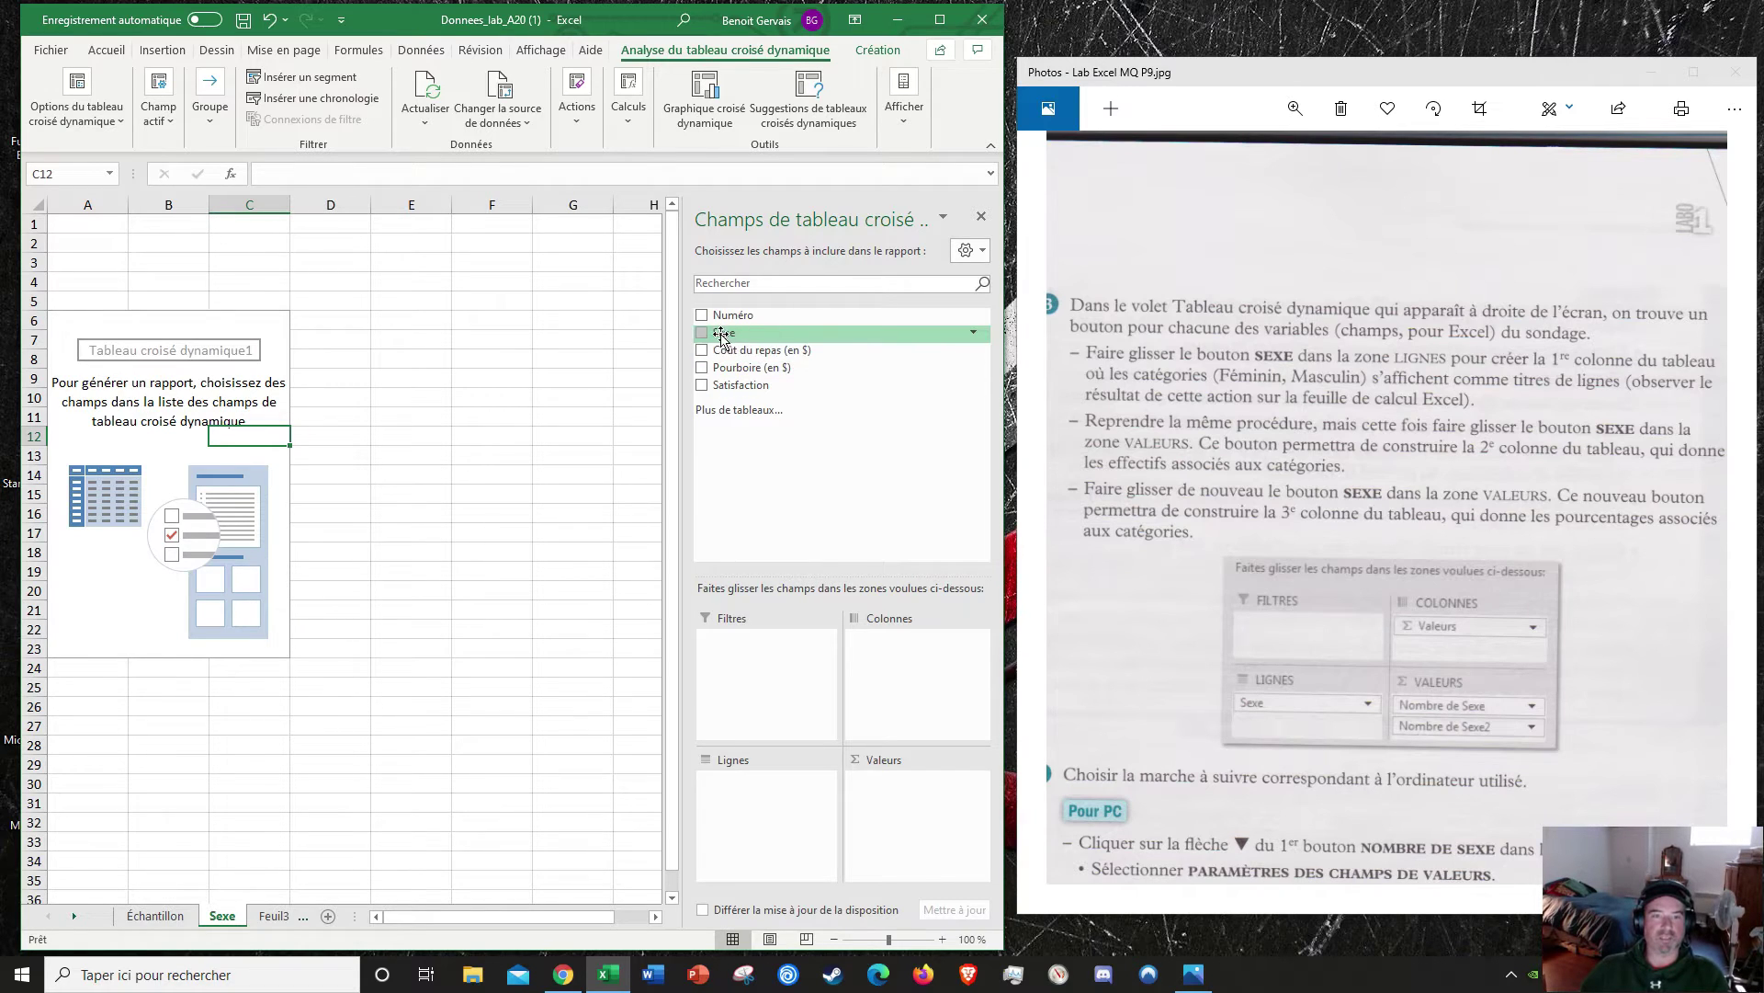
{"action": "mouse_move", "coordinate": [723, 337]}
{"action": "left_mouse_down"}
{"action": "mouse_move", "coordinate": [777, 409]}
{"action": "mouse_move", "coordinate": [733, 336]}
{"action": "left_mouse_up"}
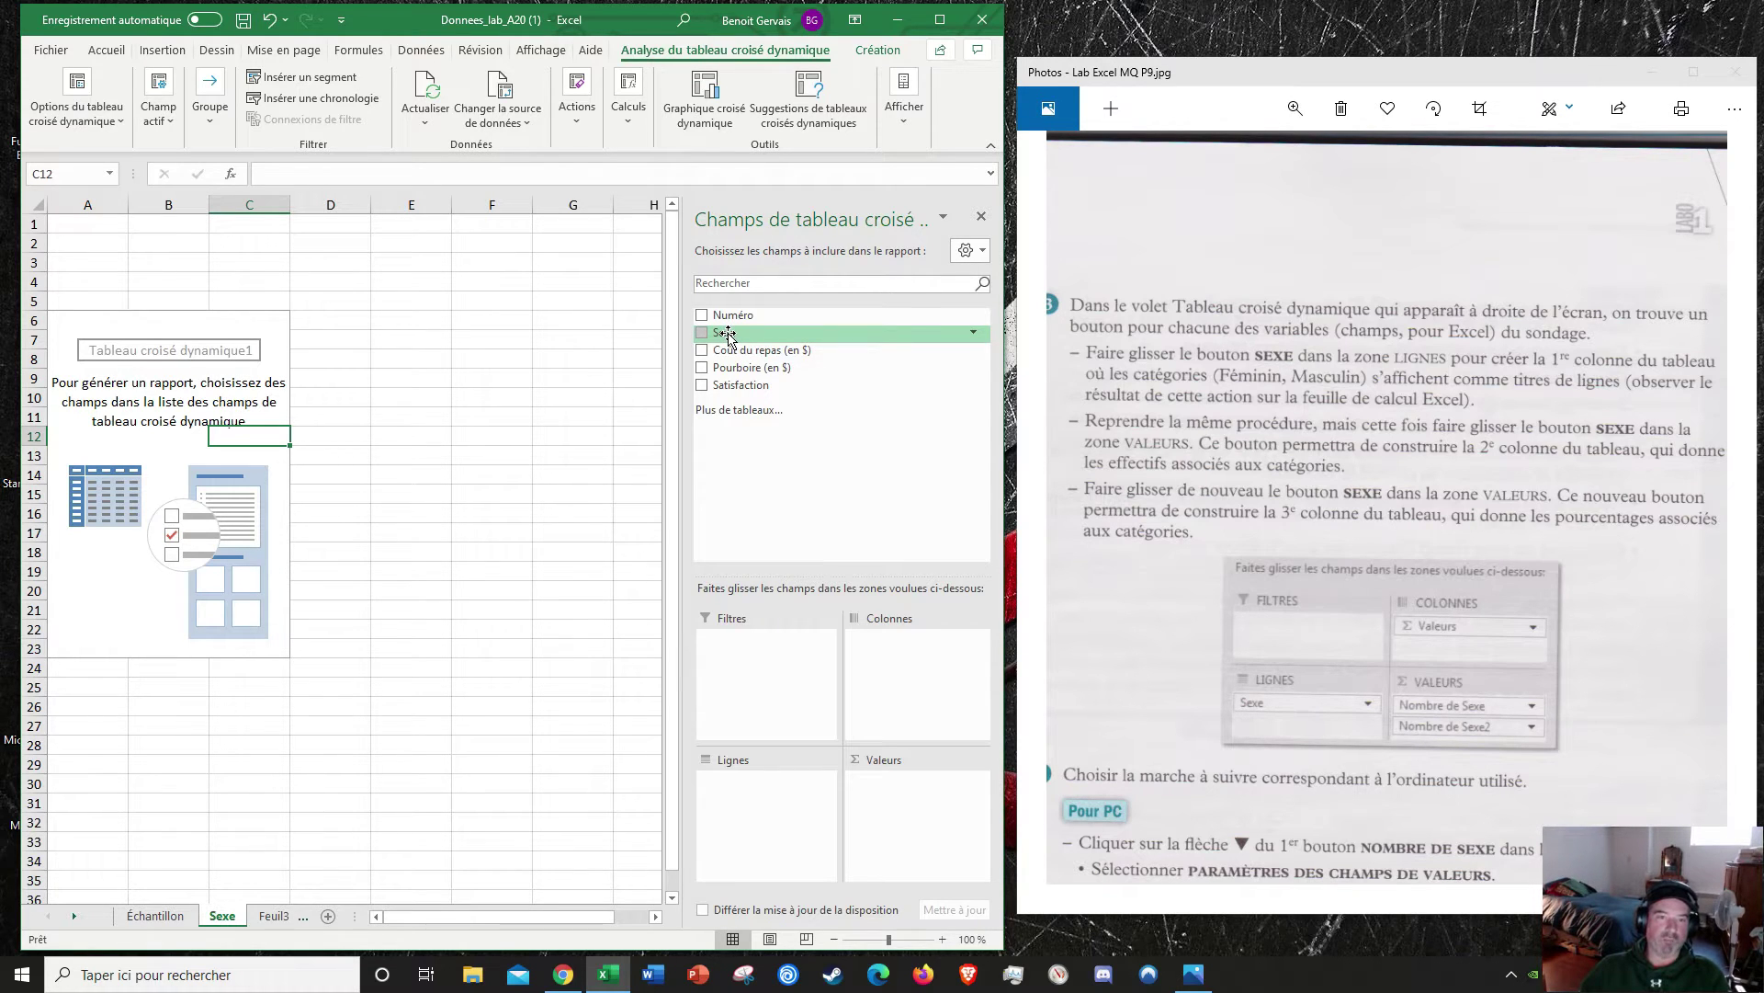
{"action": "left_click_drag", "start_coordinate": [728, 336], "coordinate": [742, 799]}
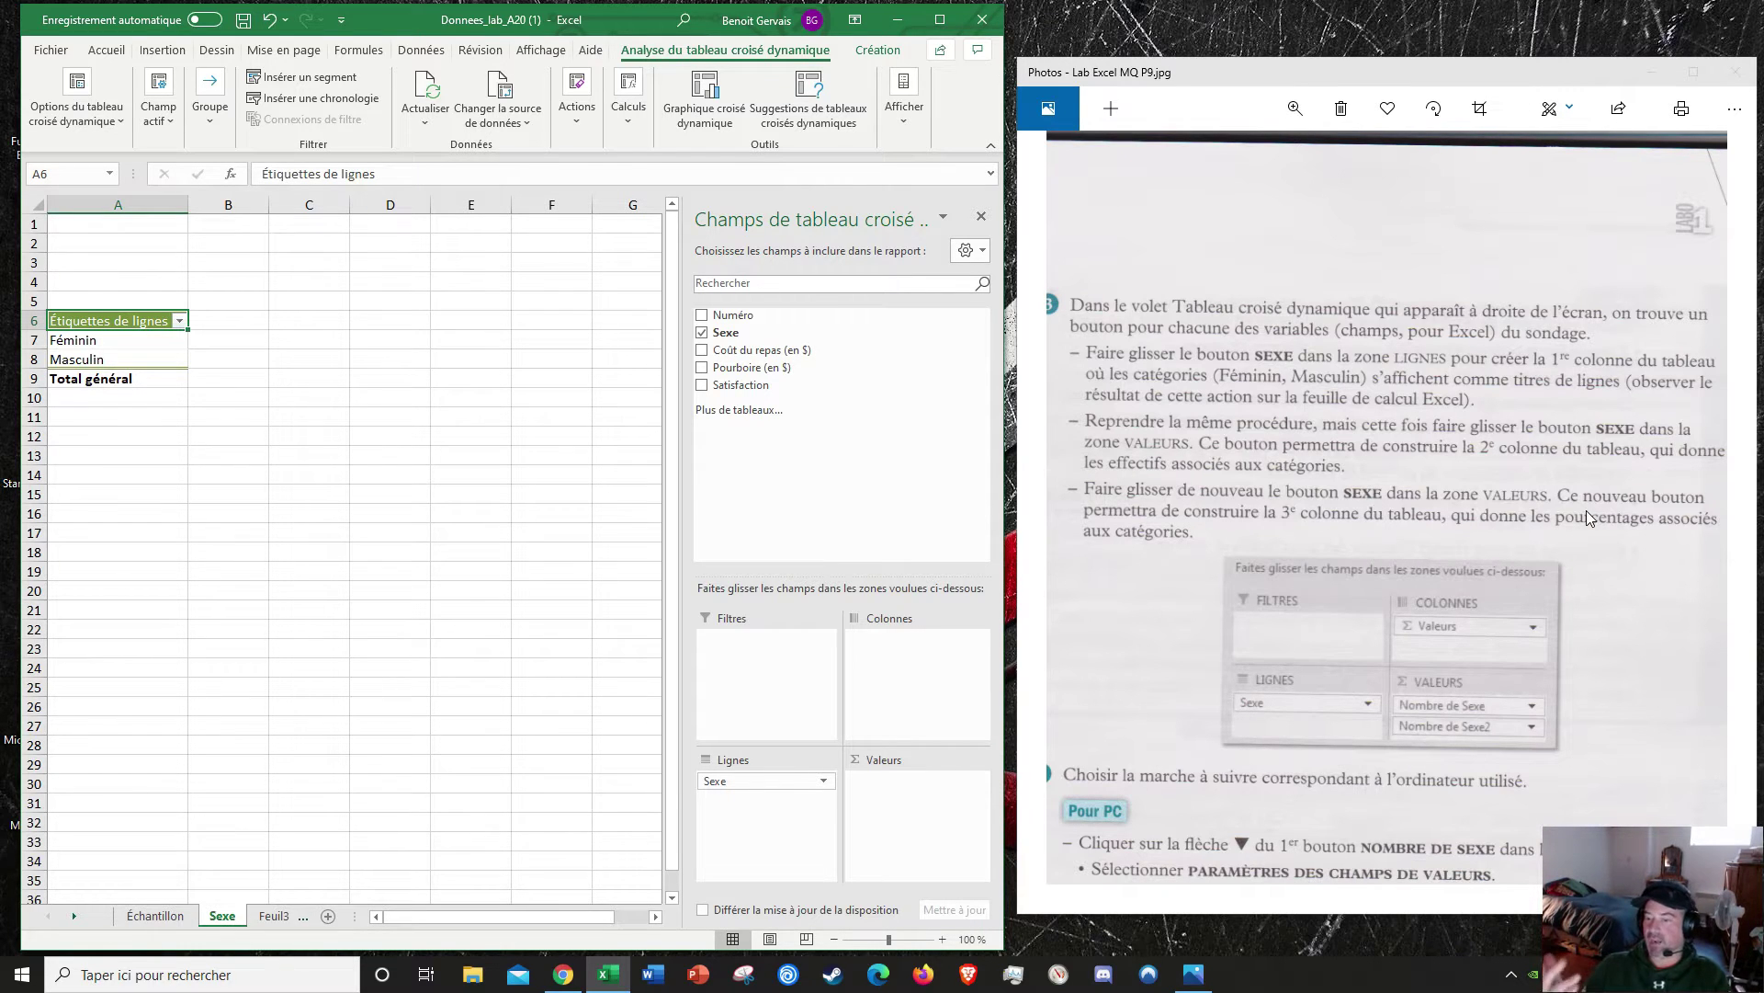
Step: Add the Sexe field twice to the Valeurs area of the pivot table
{"action": "left_click", "coordinate": [564, 976]}
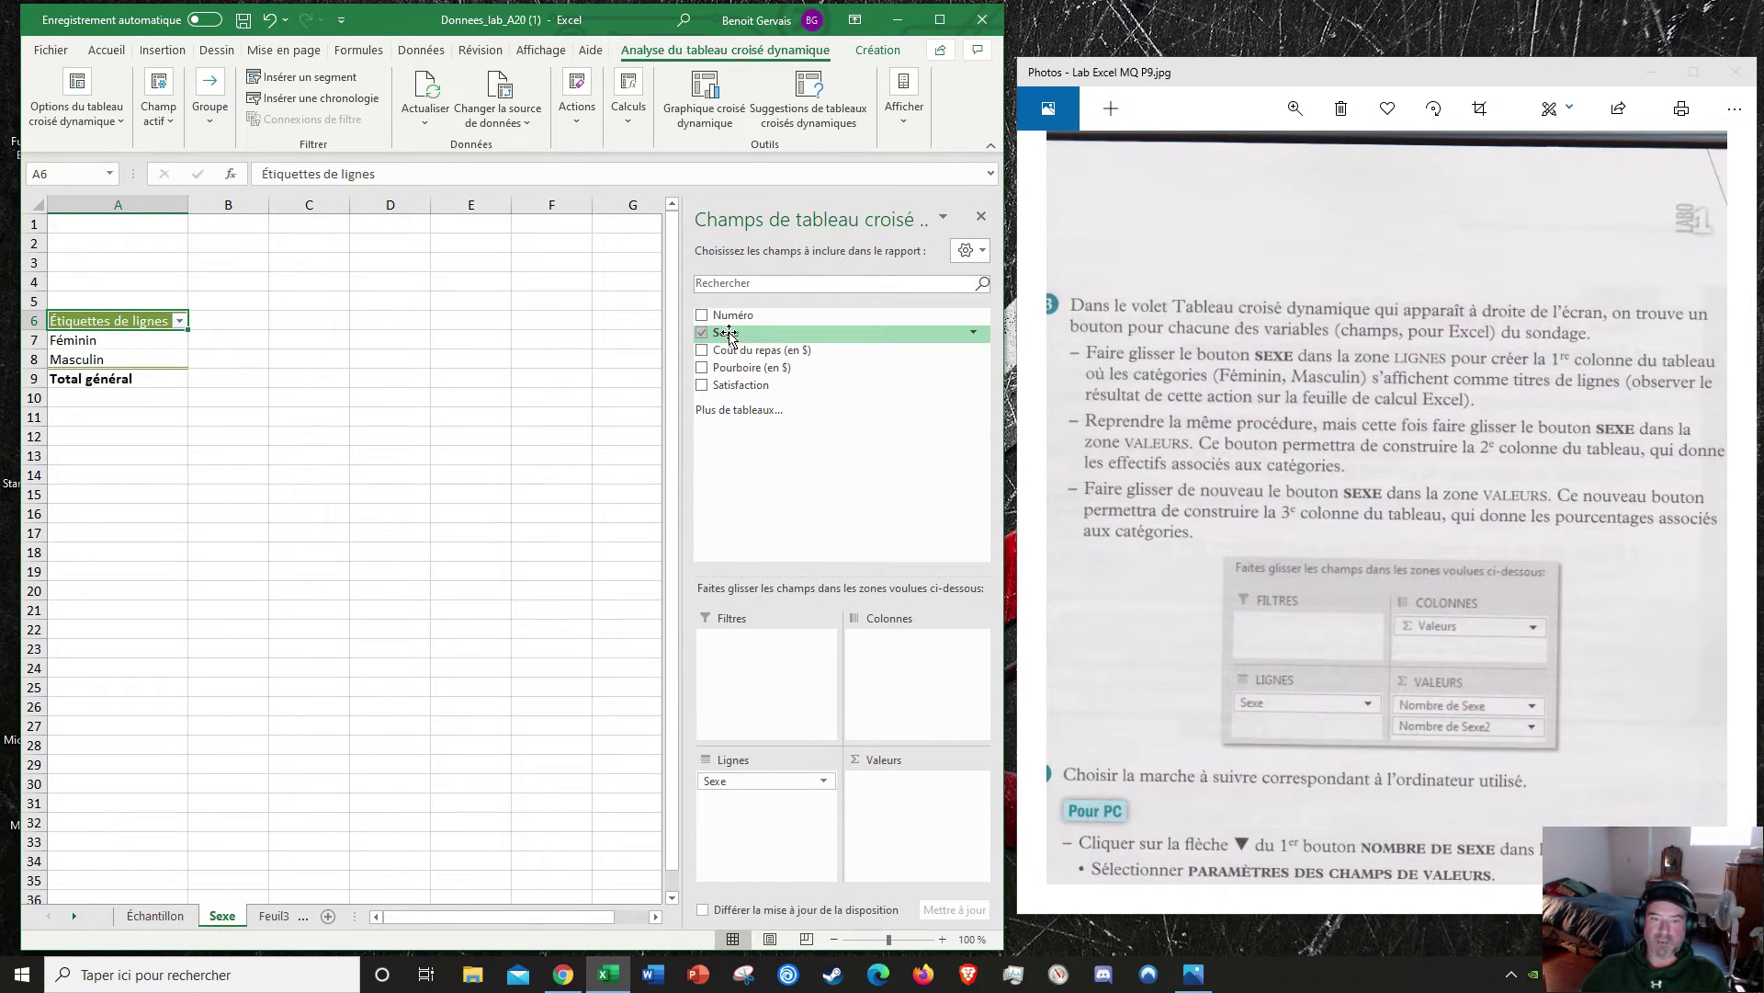
{"action": "left_click_drag", "start_coordinate": [728, 336], "coordinate": [898, 812]}
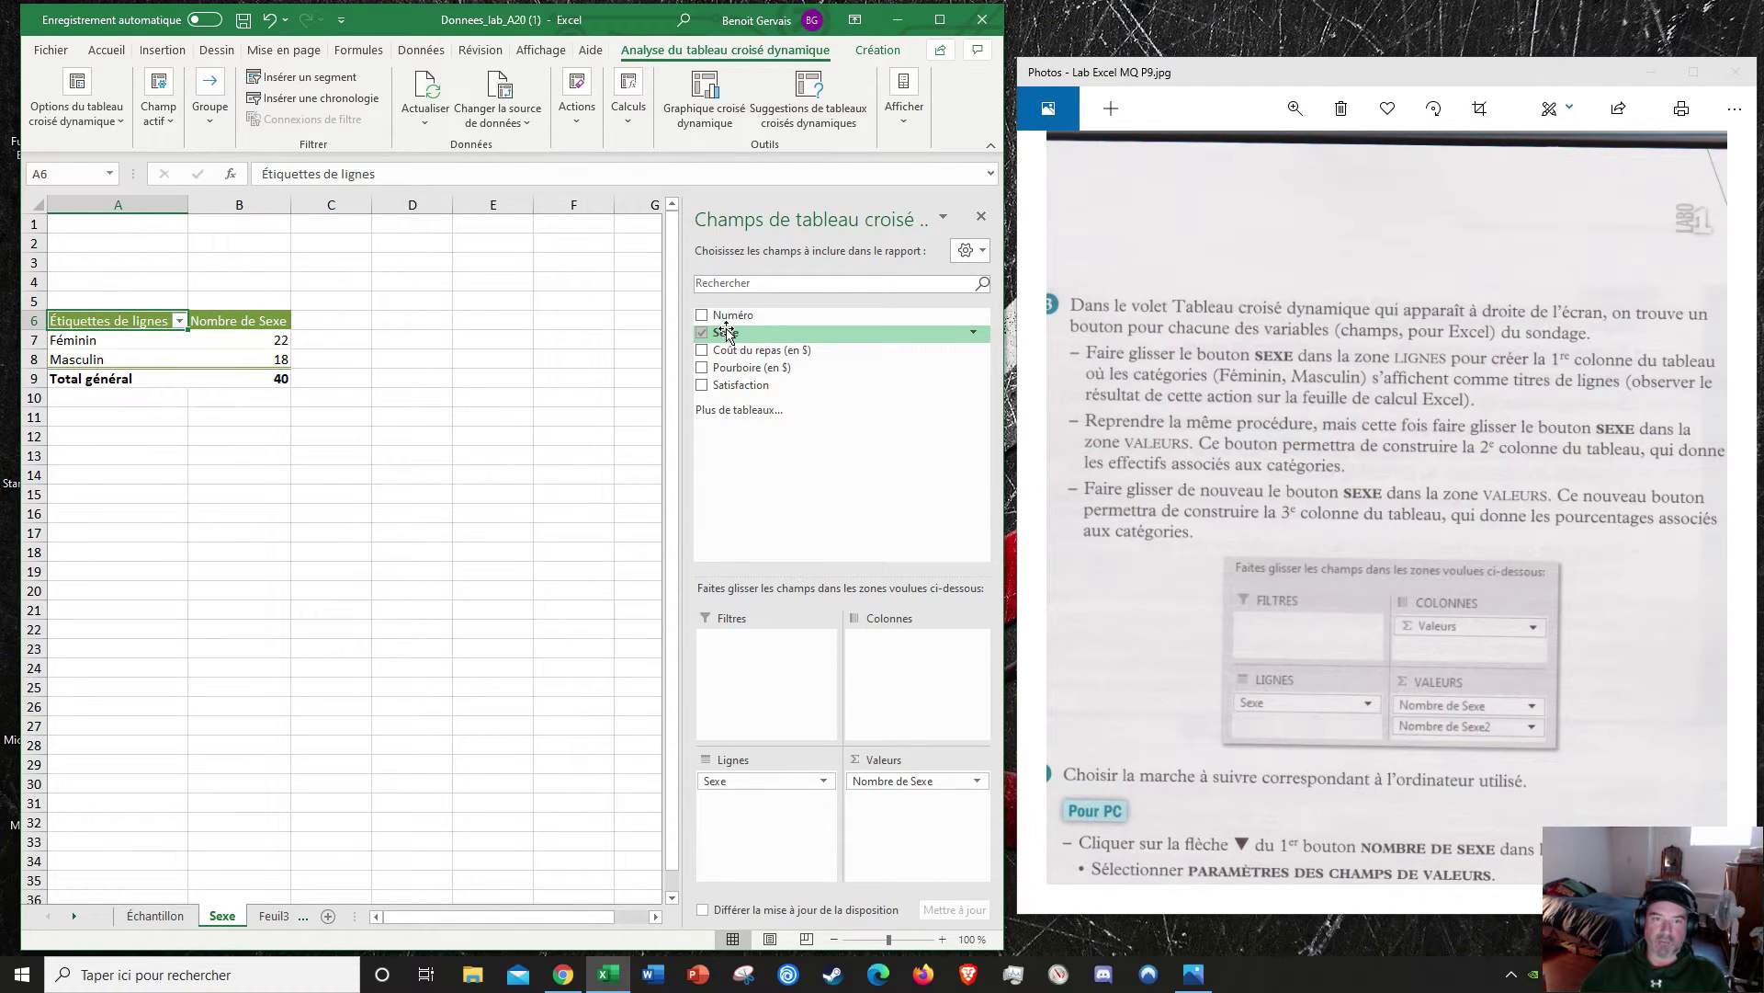
{"action": "left_click_drag", "start_coordinate": [726, 333], "coordinate": [904, 827]}
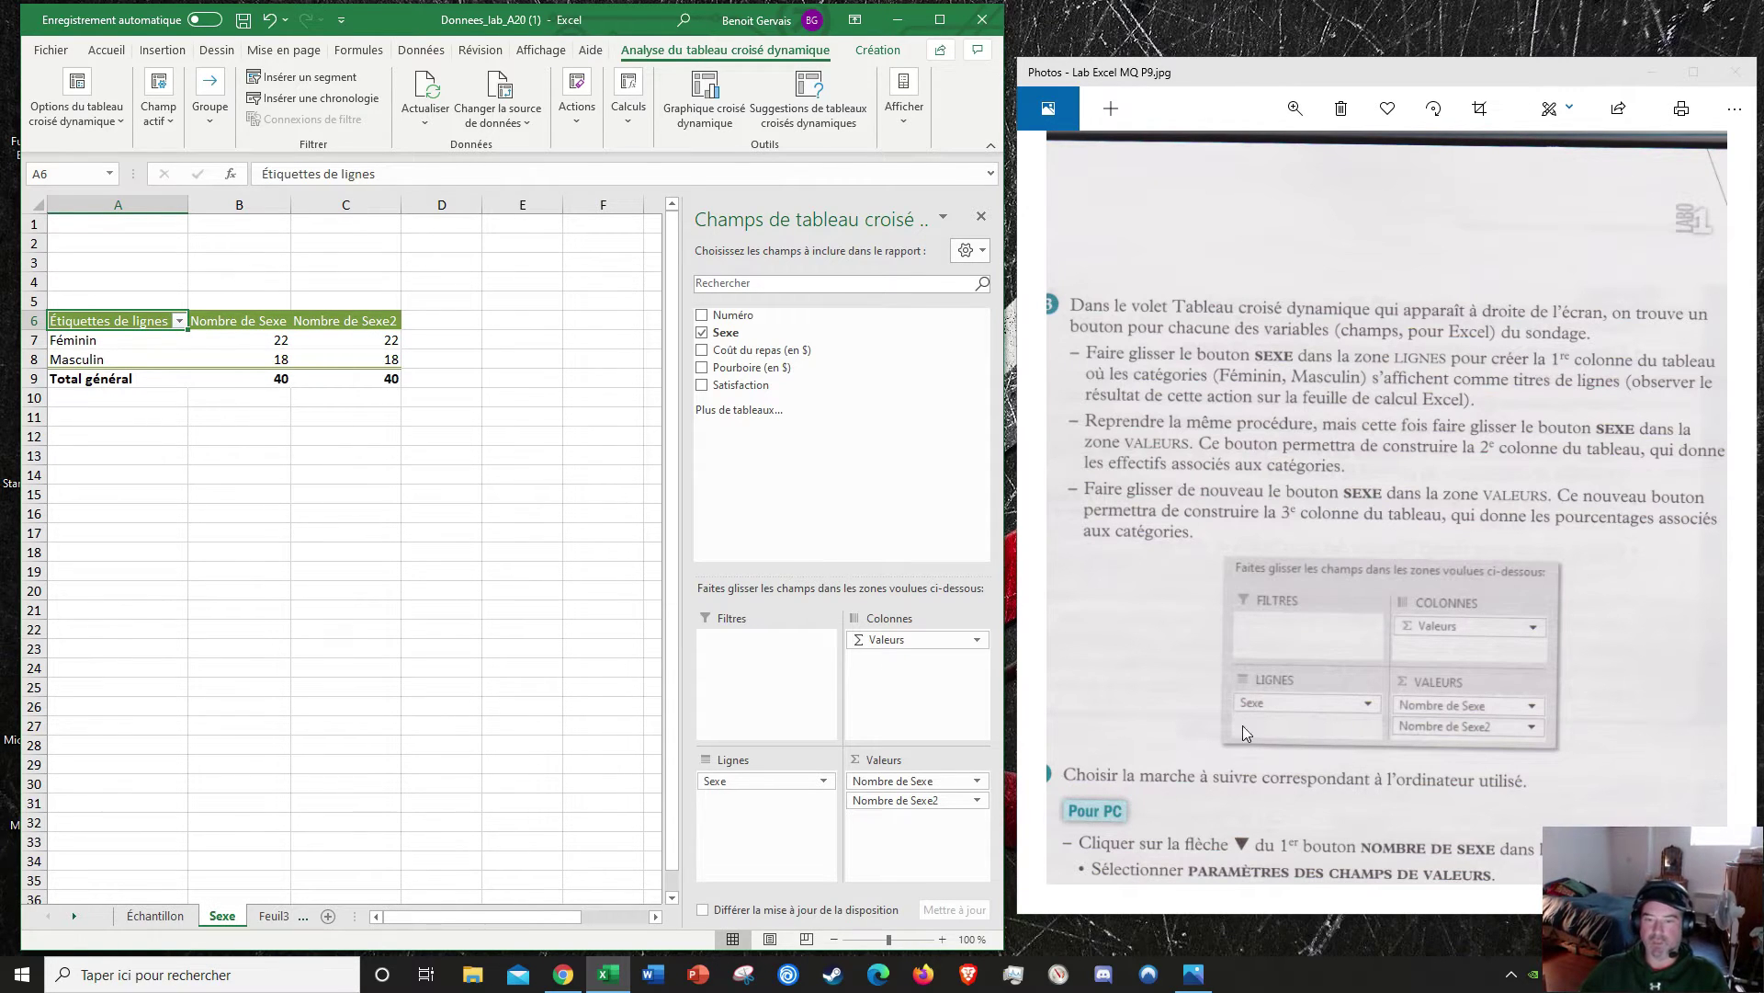
Step: Consult step 4 of the scanned page and accept Nombre as the summary calculation for the value field Nombre de Sexe
{"action": "left_click", "coordinate": [1563, 377]}
{"action": "scroll", "coordinate": [1513, 403], "scroll_direction": "down", "scroll_amount": 3}
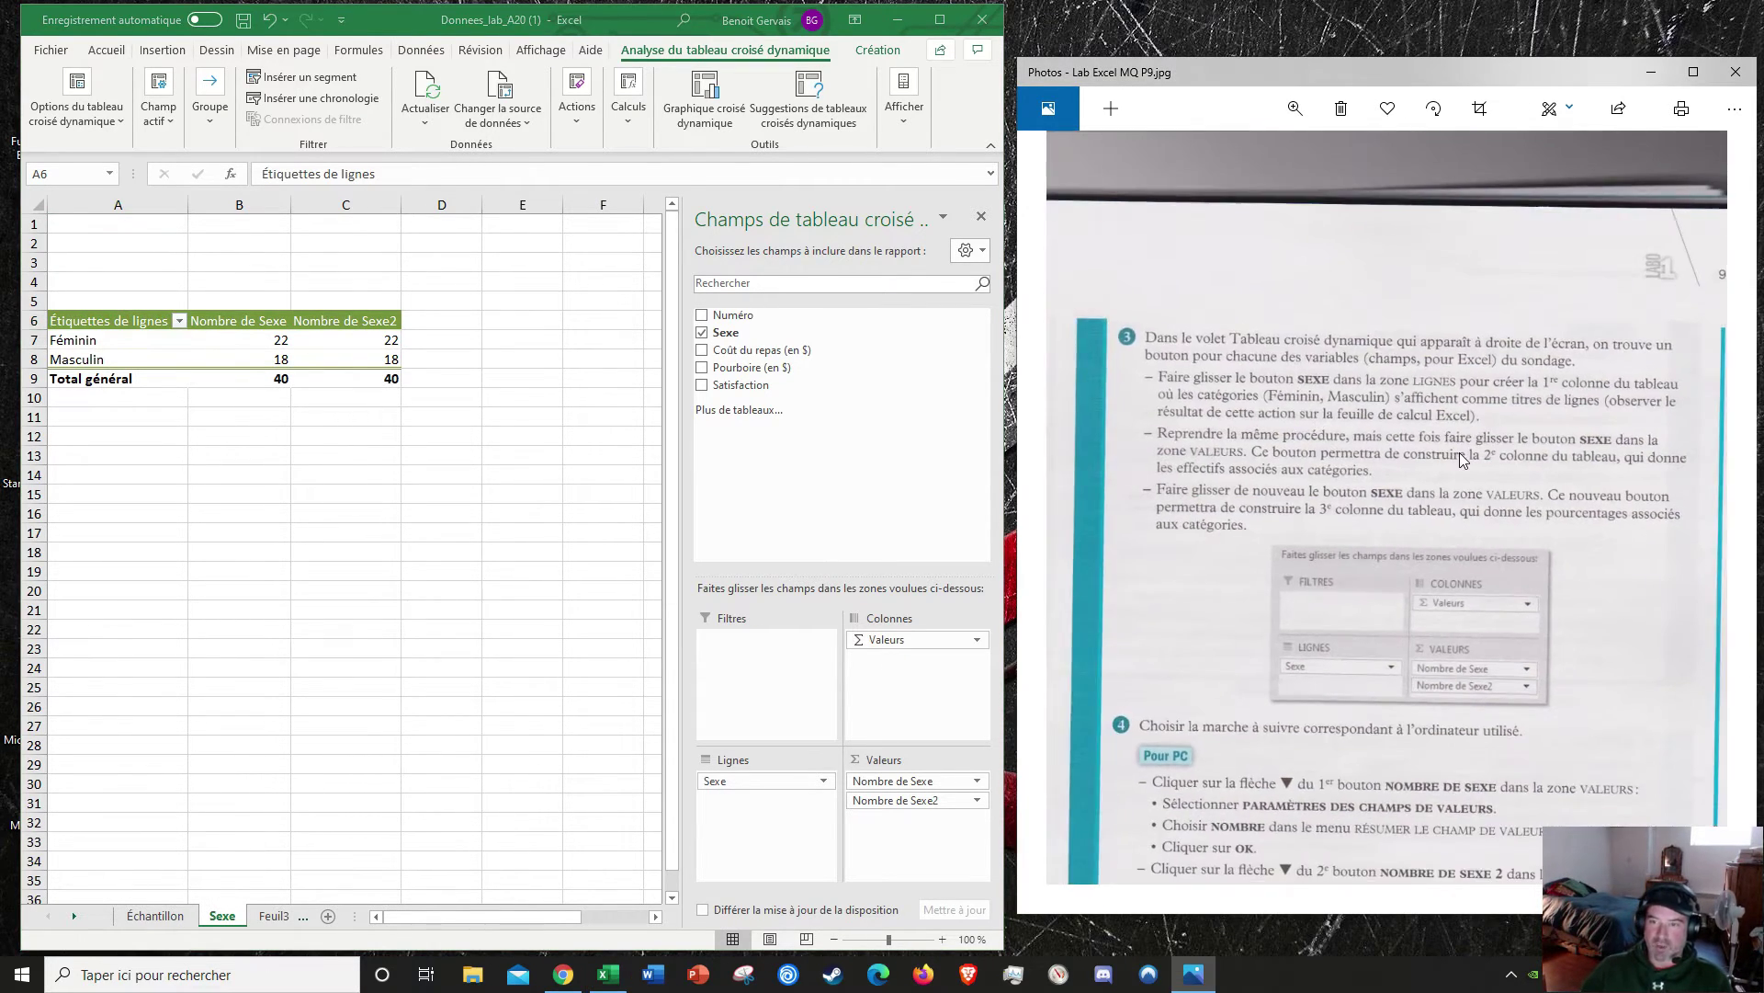
{"action": "scroll", "coordinate": [1442, 492], "scroll_direction": "up", "scroll_amount": 1}
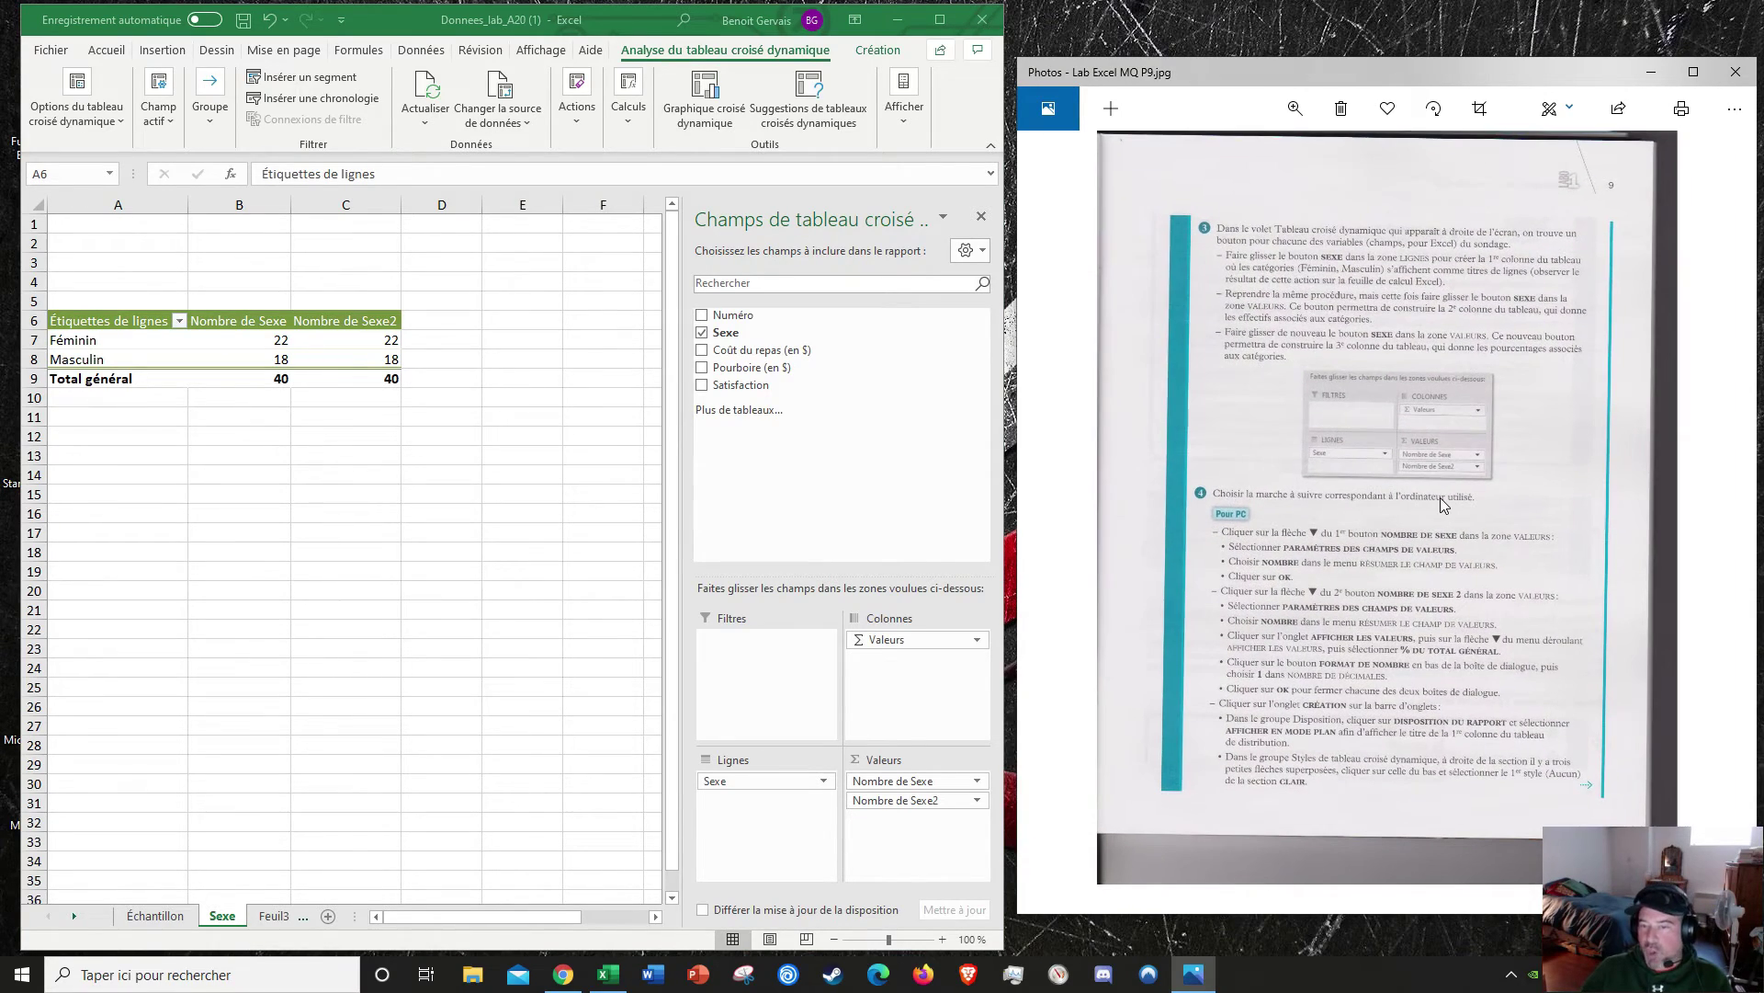
{"action": "scroll", "coordinate": [1440, 510], "scroll_direction": "up", "scroll_amount": 1}
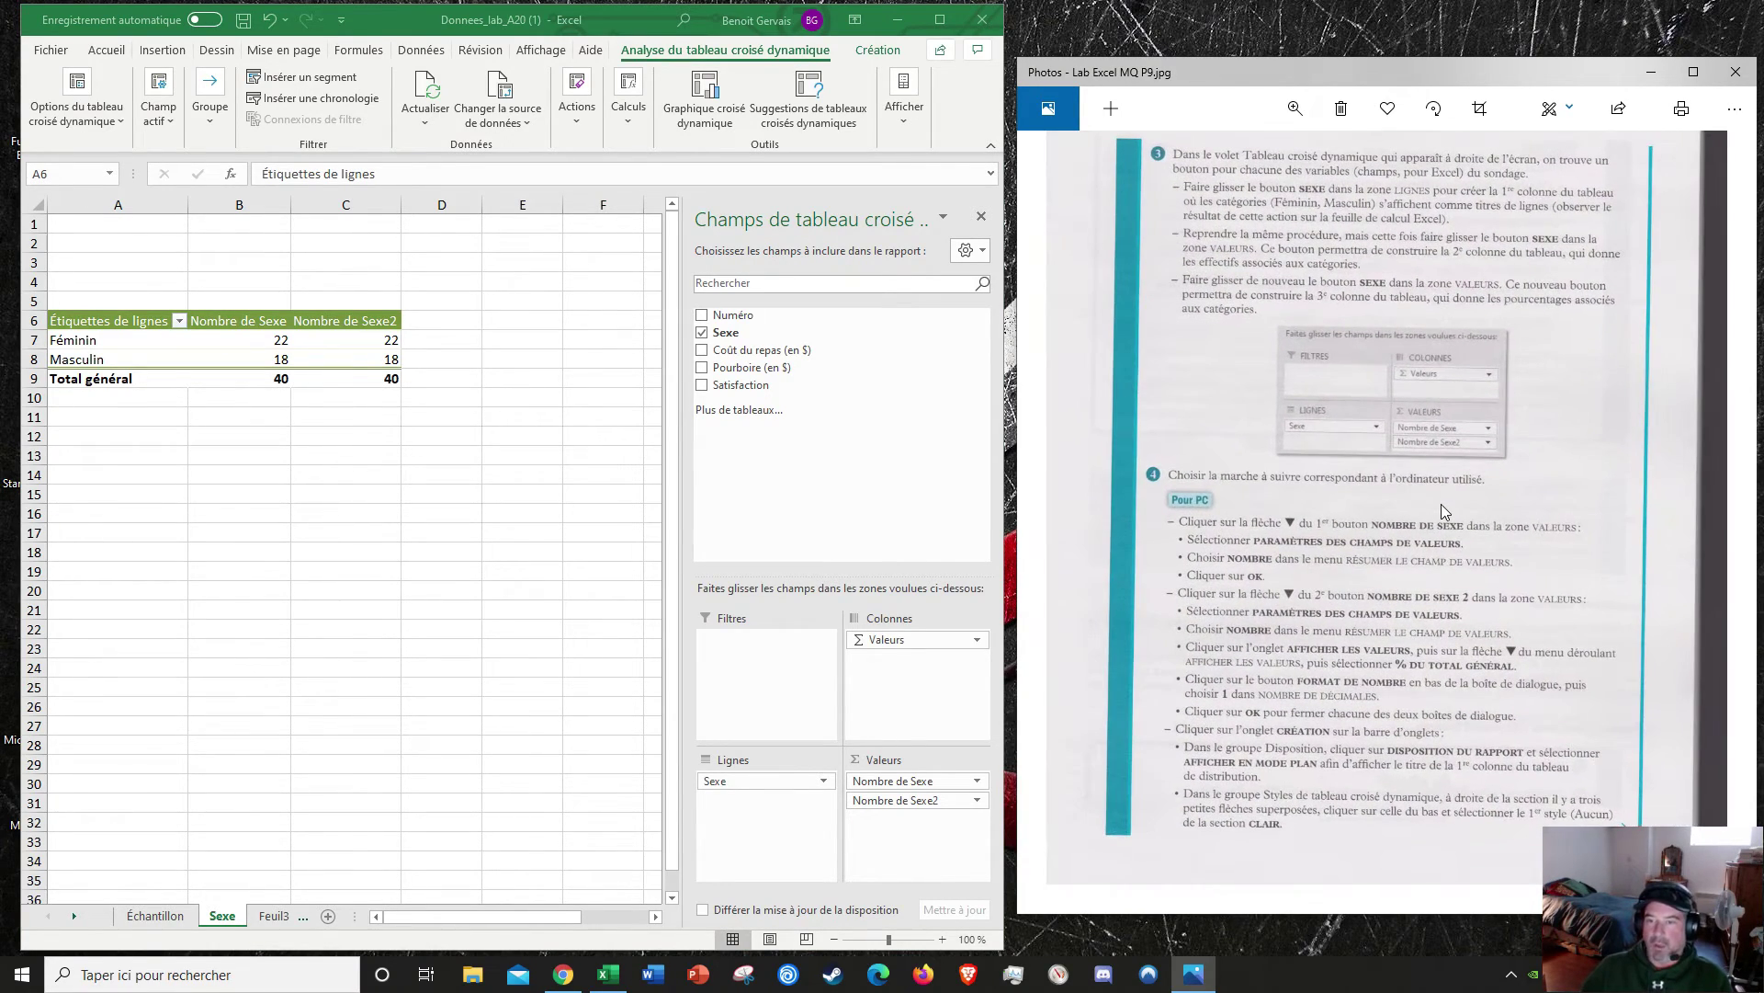
{"action": "scroll", "coordinate": [1441, 504], "scroll_direction": "down", "scroll_amount": 2}
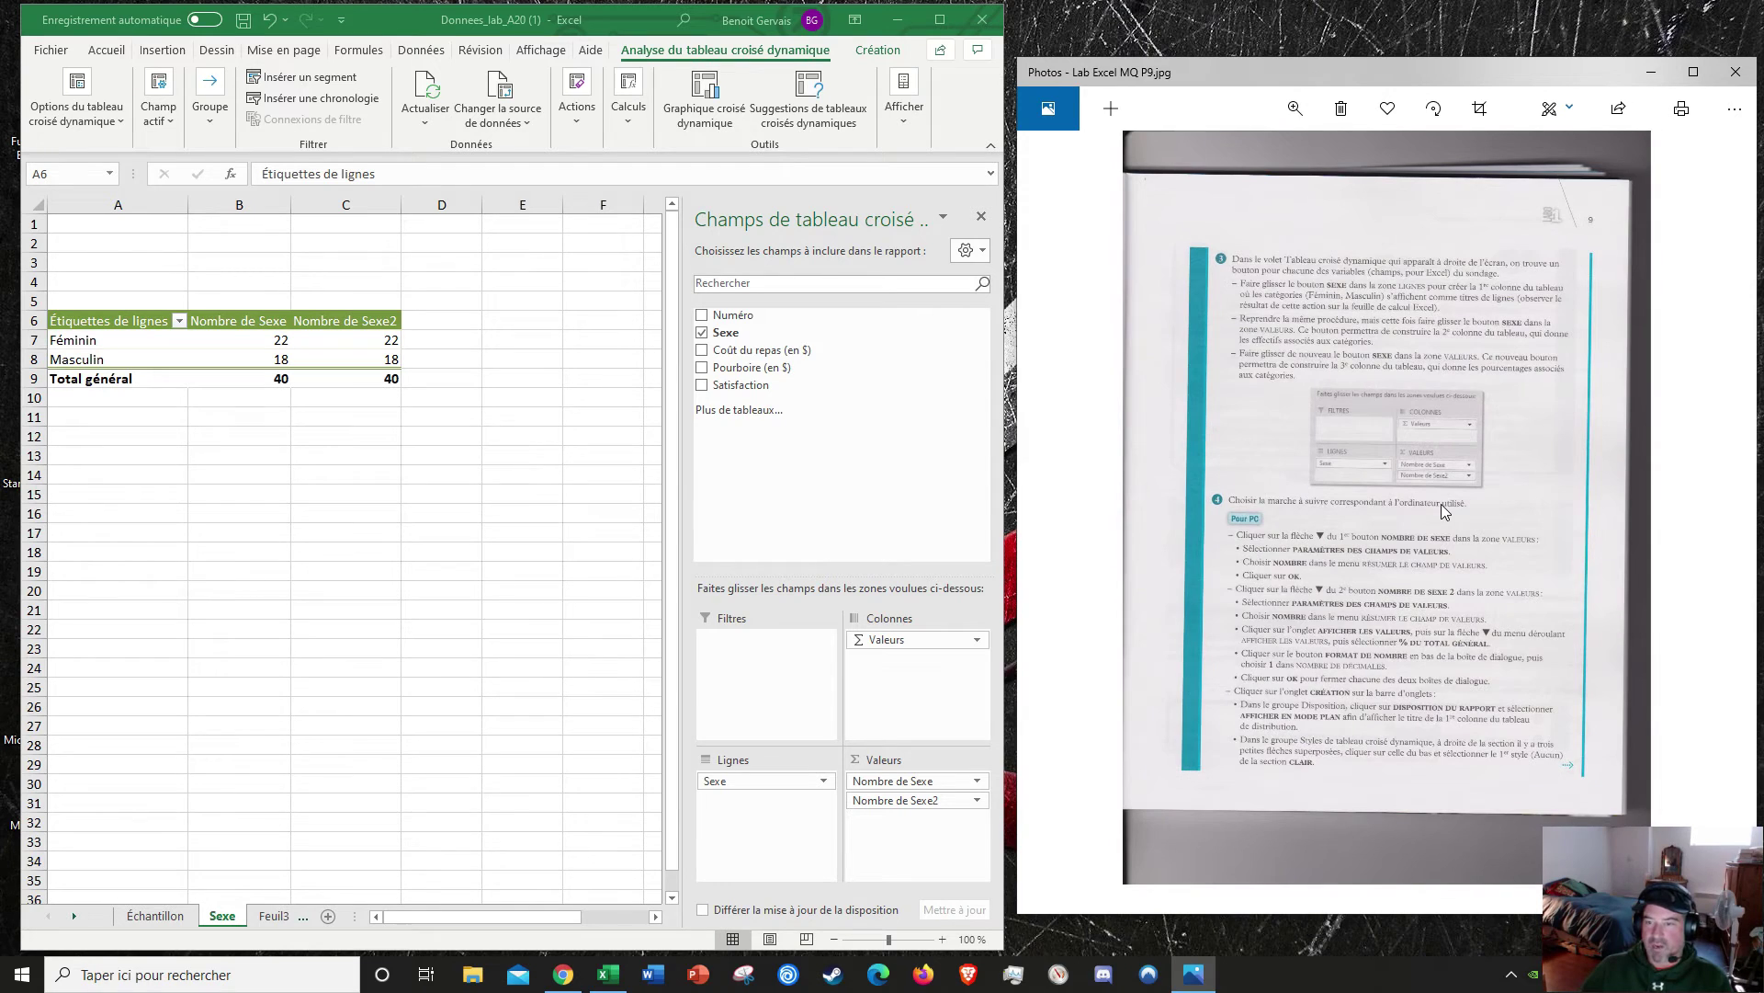
{"action": "scroll", "coordinate": [1441, 503], "scroll_direction": "up", "scroll_amount": 2}
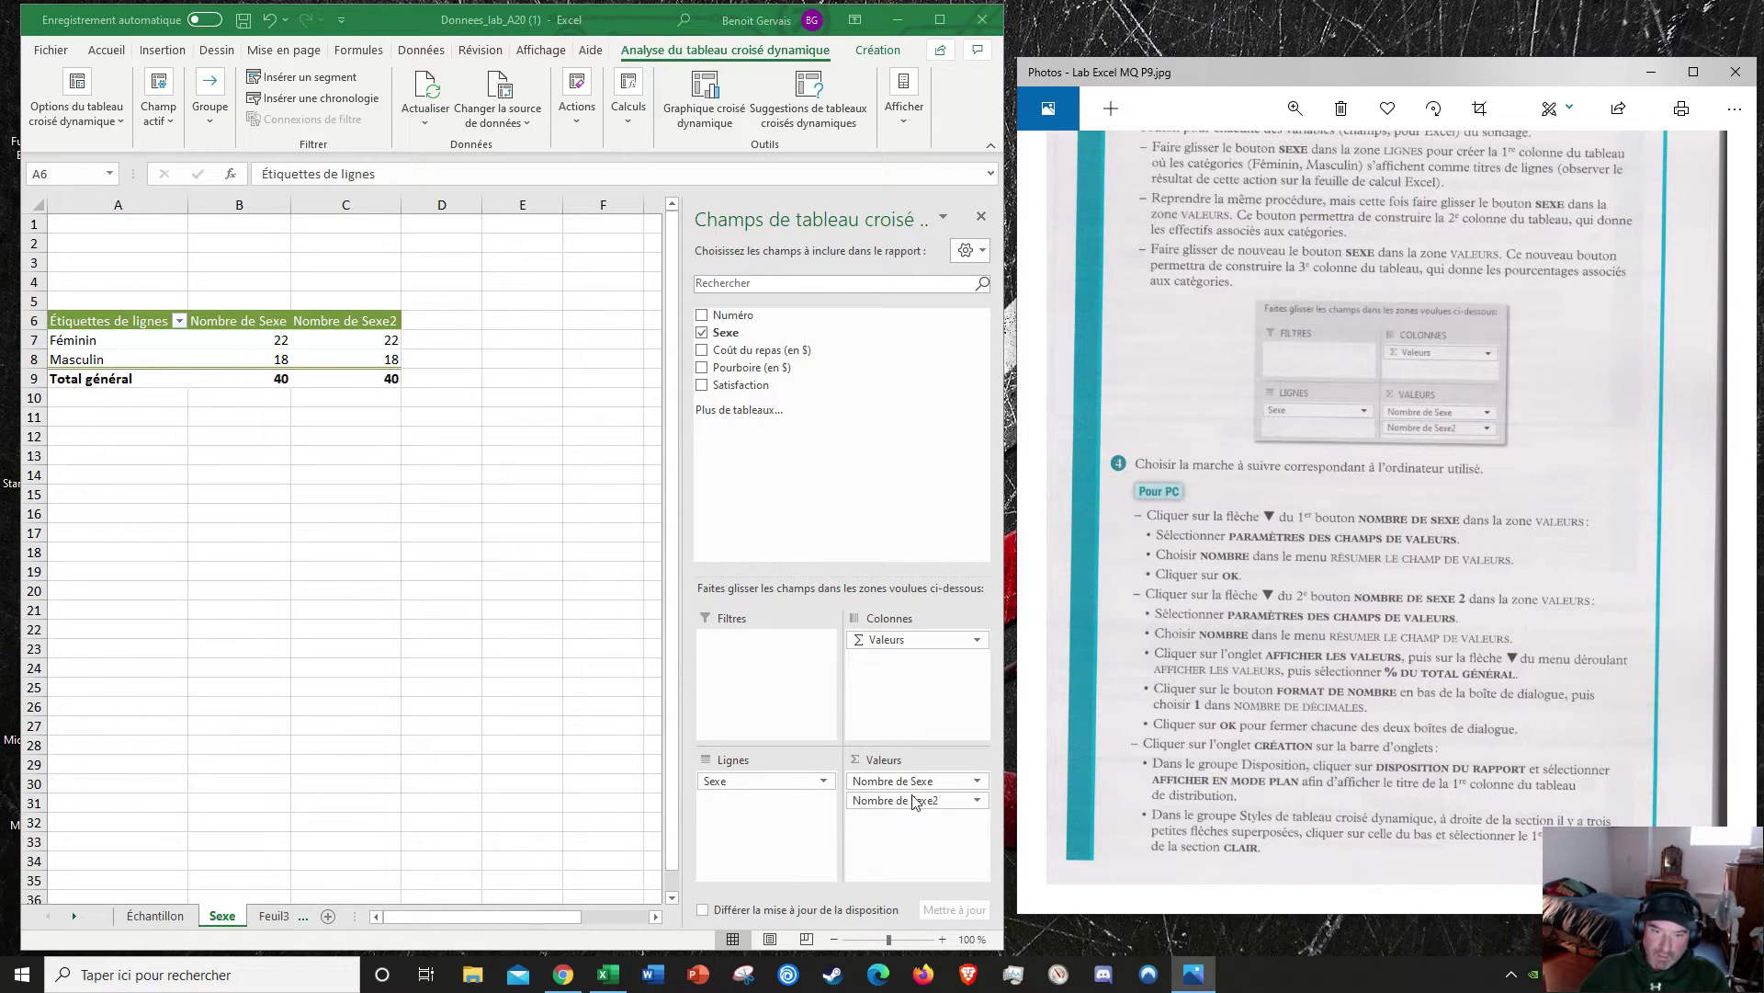
{"action": "left_click", "coordinate": [978, 782]}
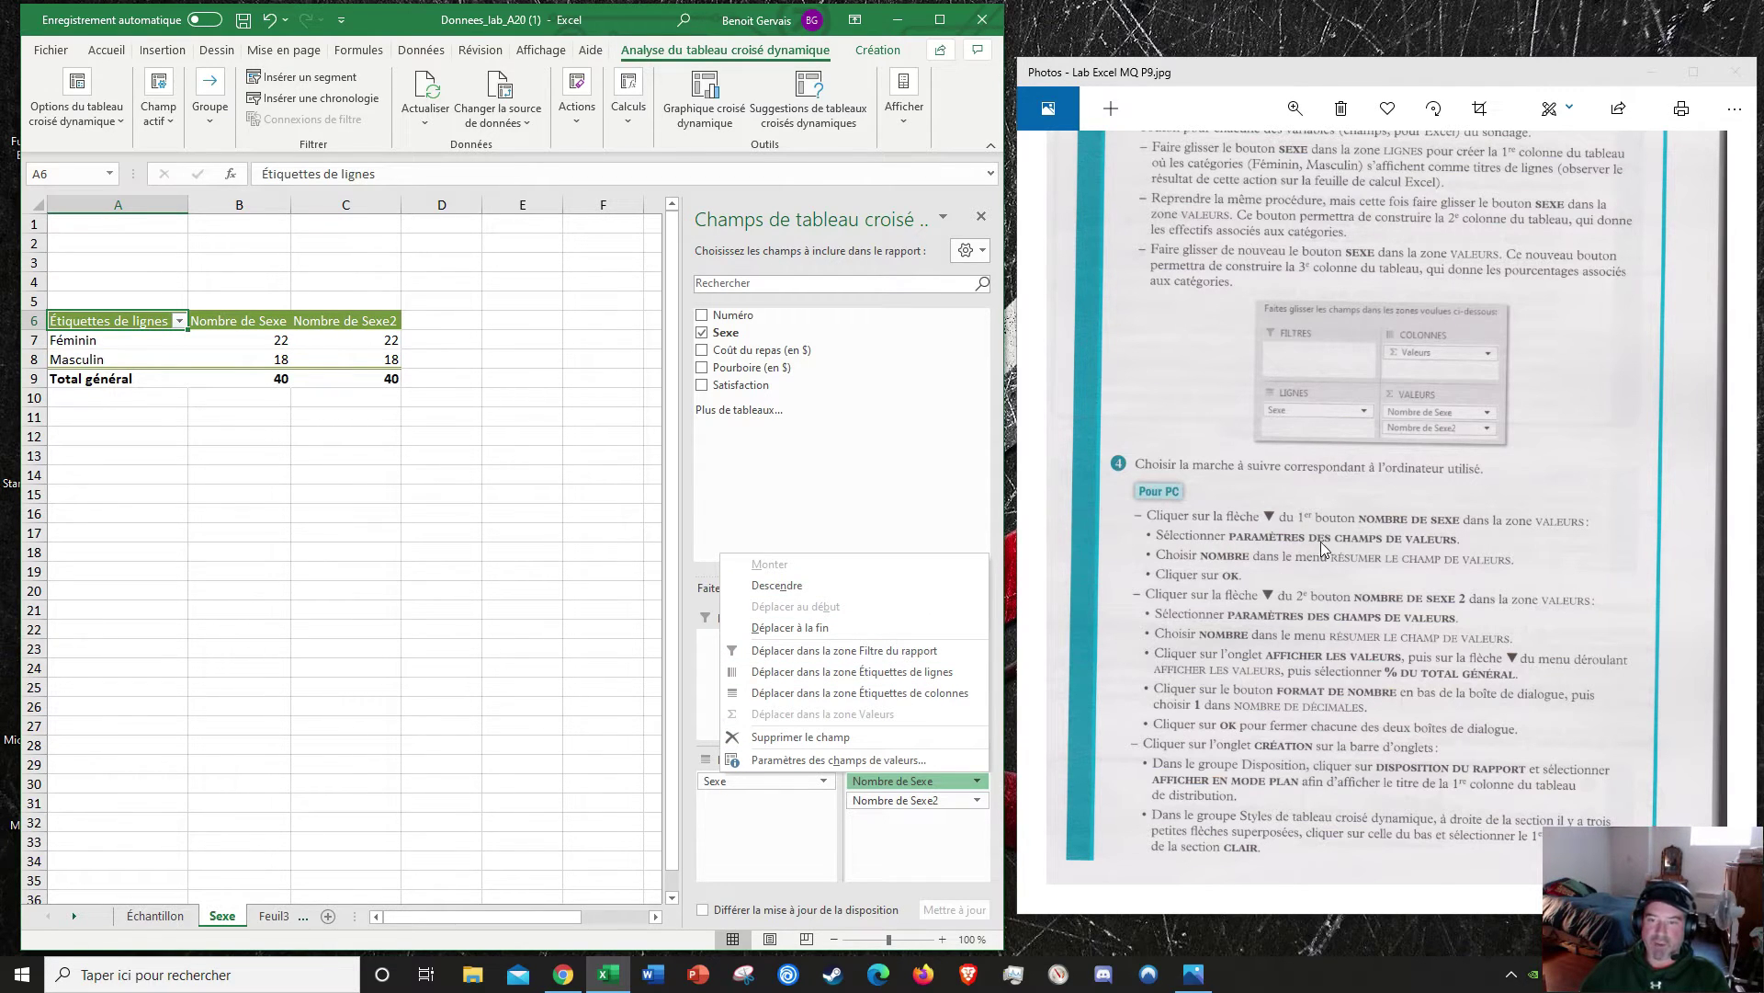
{"action": "left_click", "coordinate": [816, 760]}
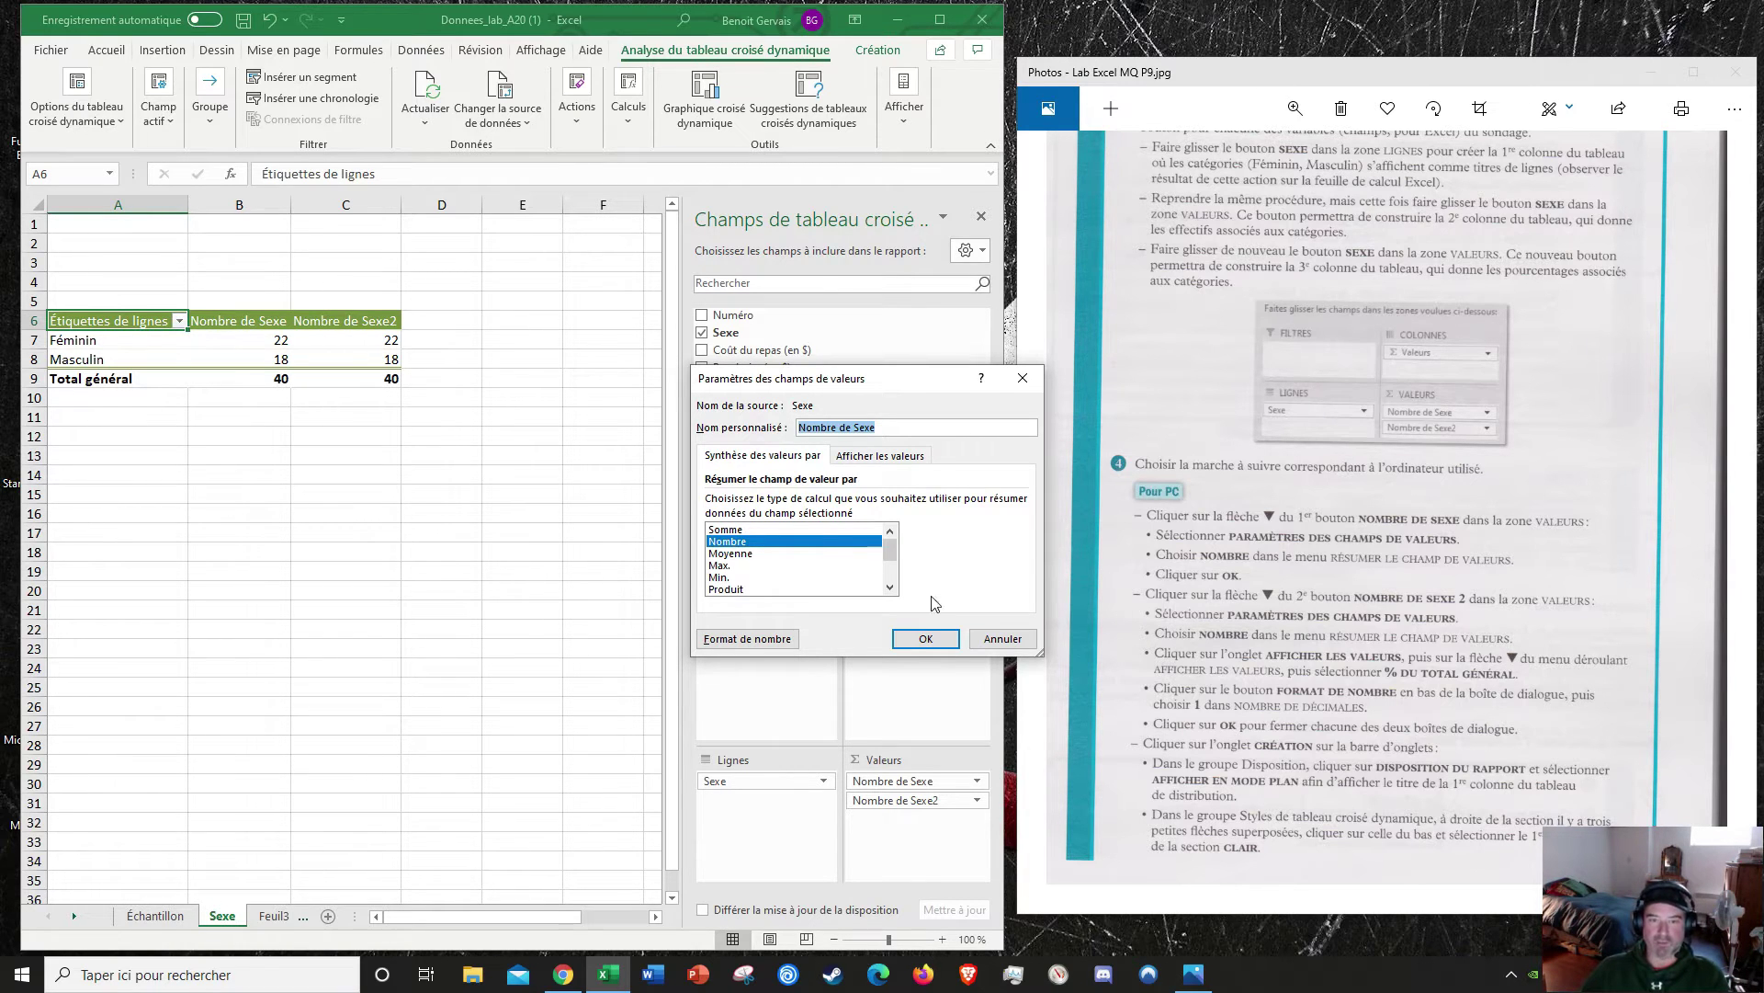
{"action": "left_click", "coordinate": [928, 640]}
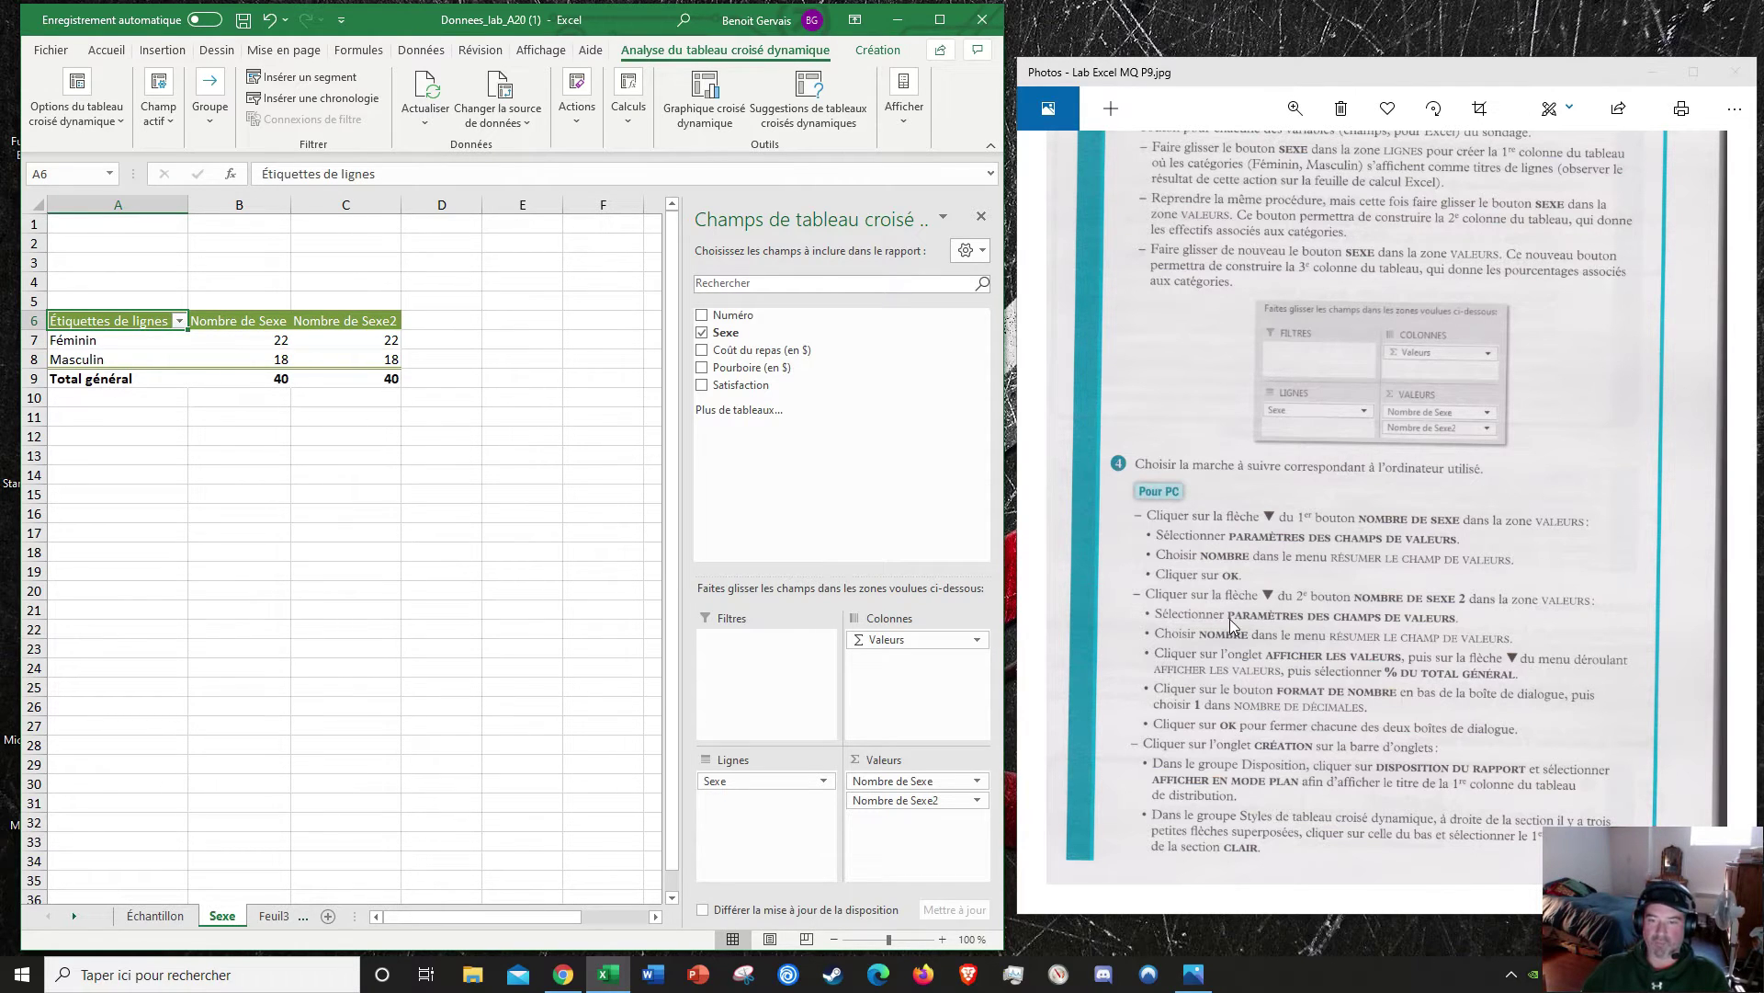
Step: Keep Nombre as the summary calculation of value field Nombre de Sexe2 and show its values as % du total général
{"action": "left_click", "coordinate": [978, 800]}
{"action": "left_click", "coordinate": [901, 780]}
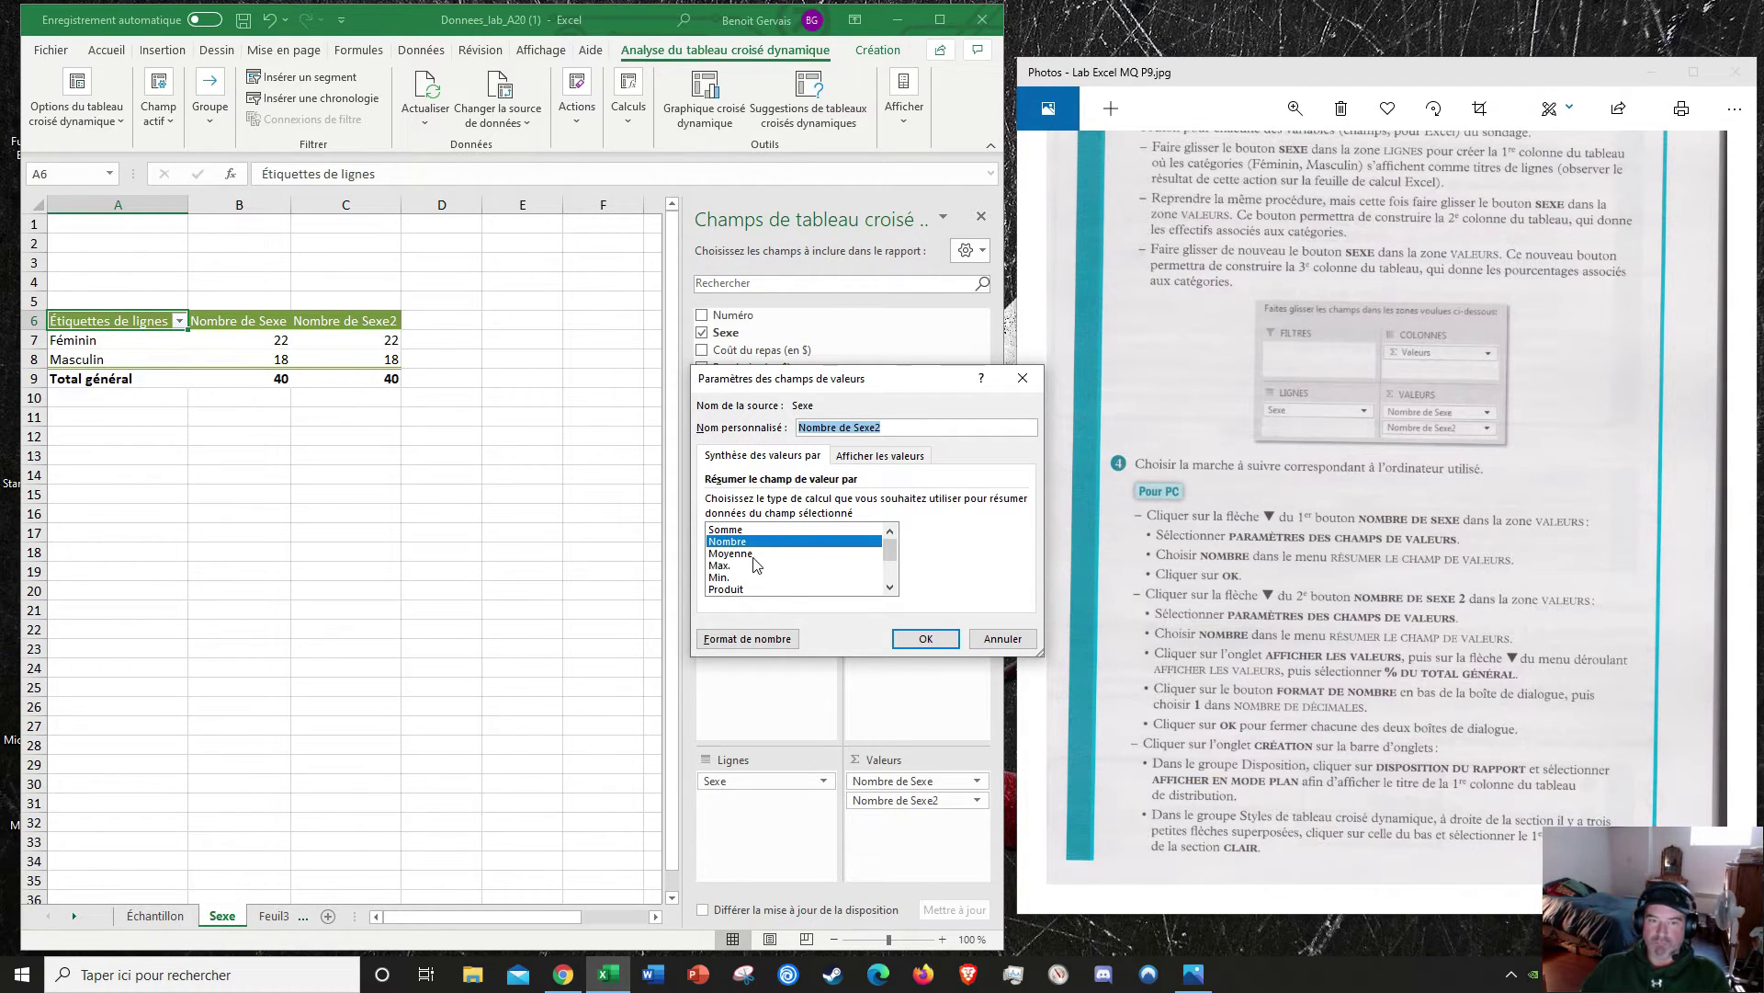
{"action": "left_click", "coordinate": [732, 543]}
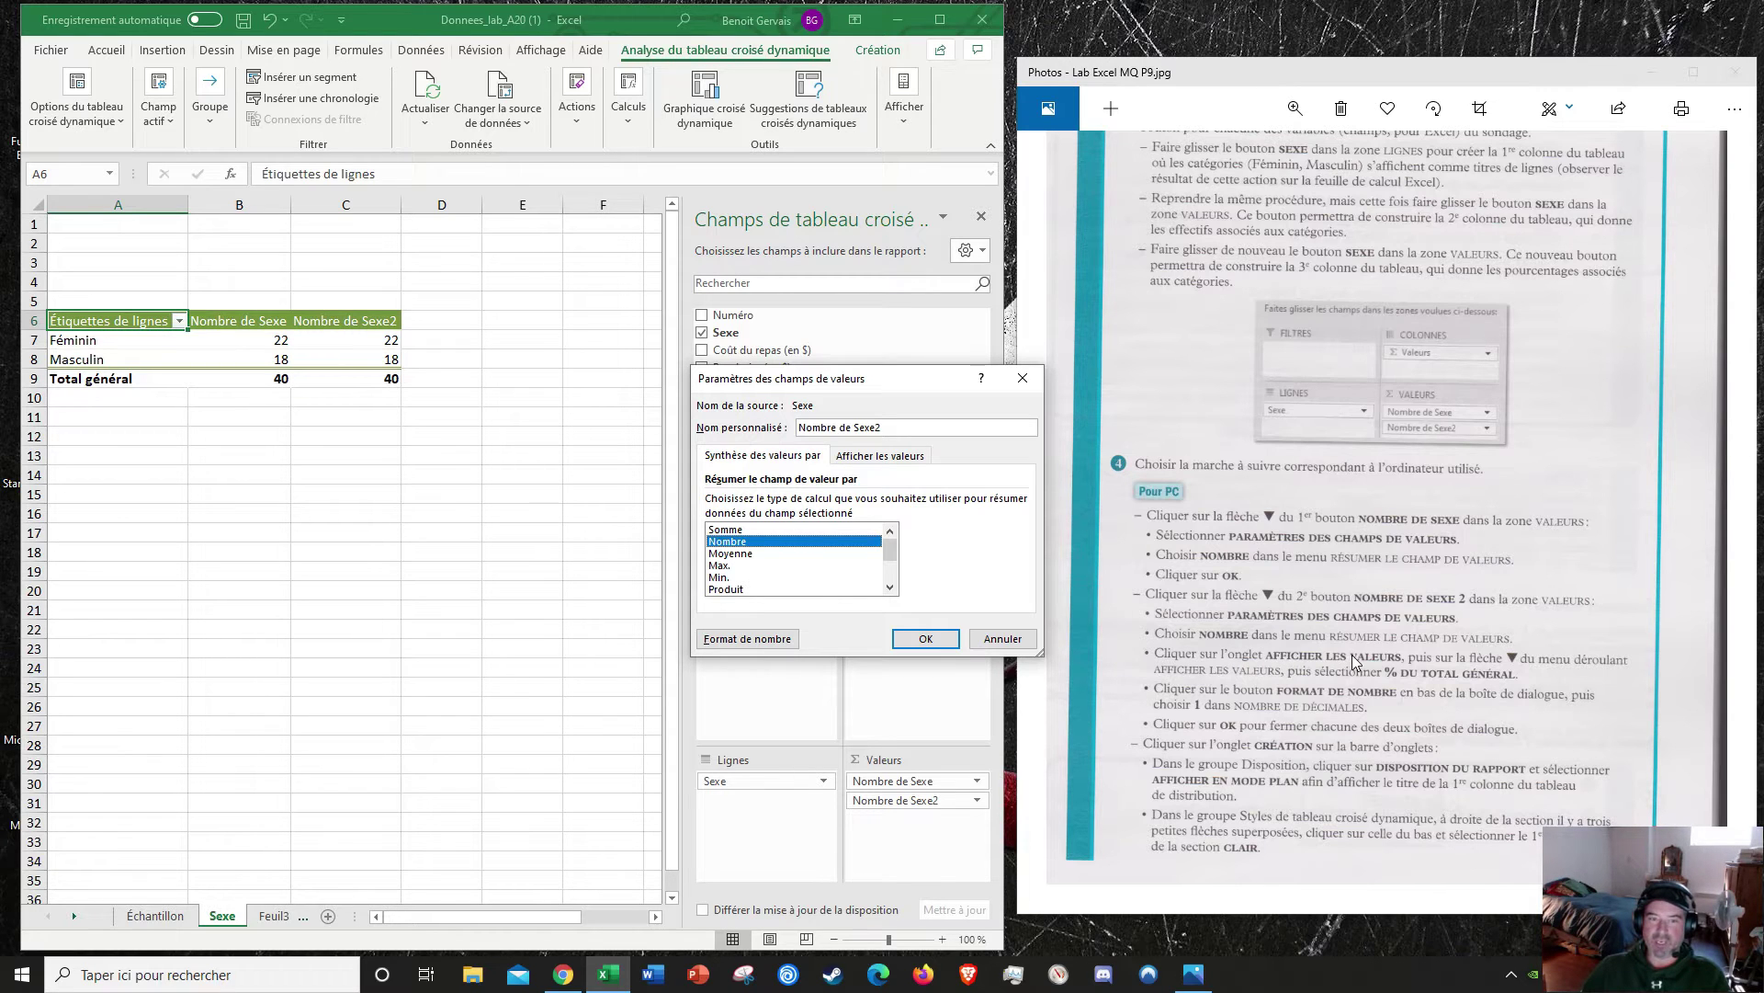
{"action": "left_click", "coordinate": [876, 456]}
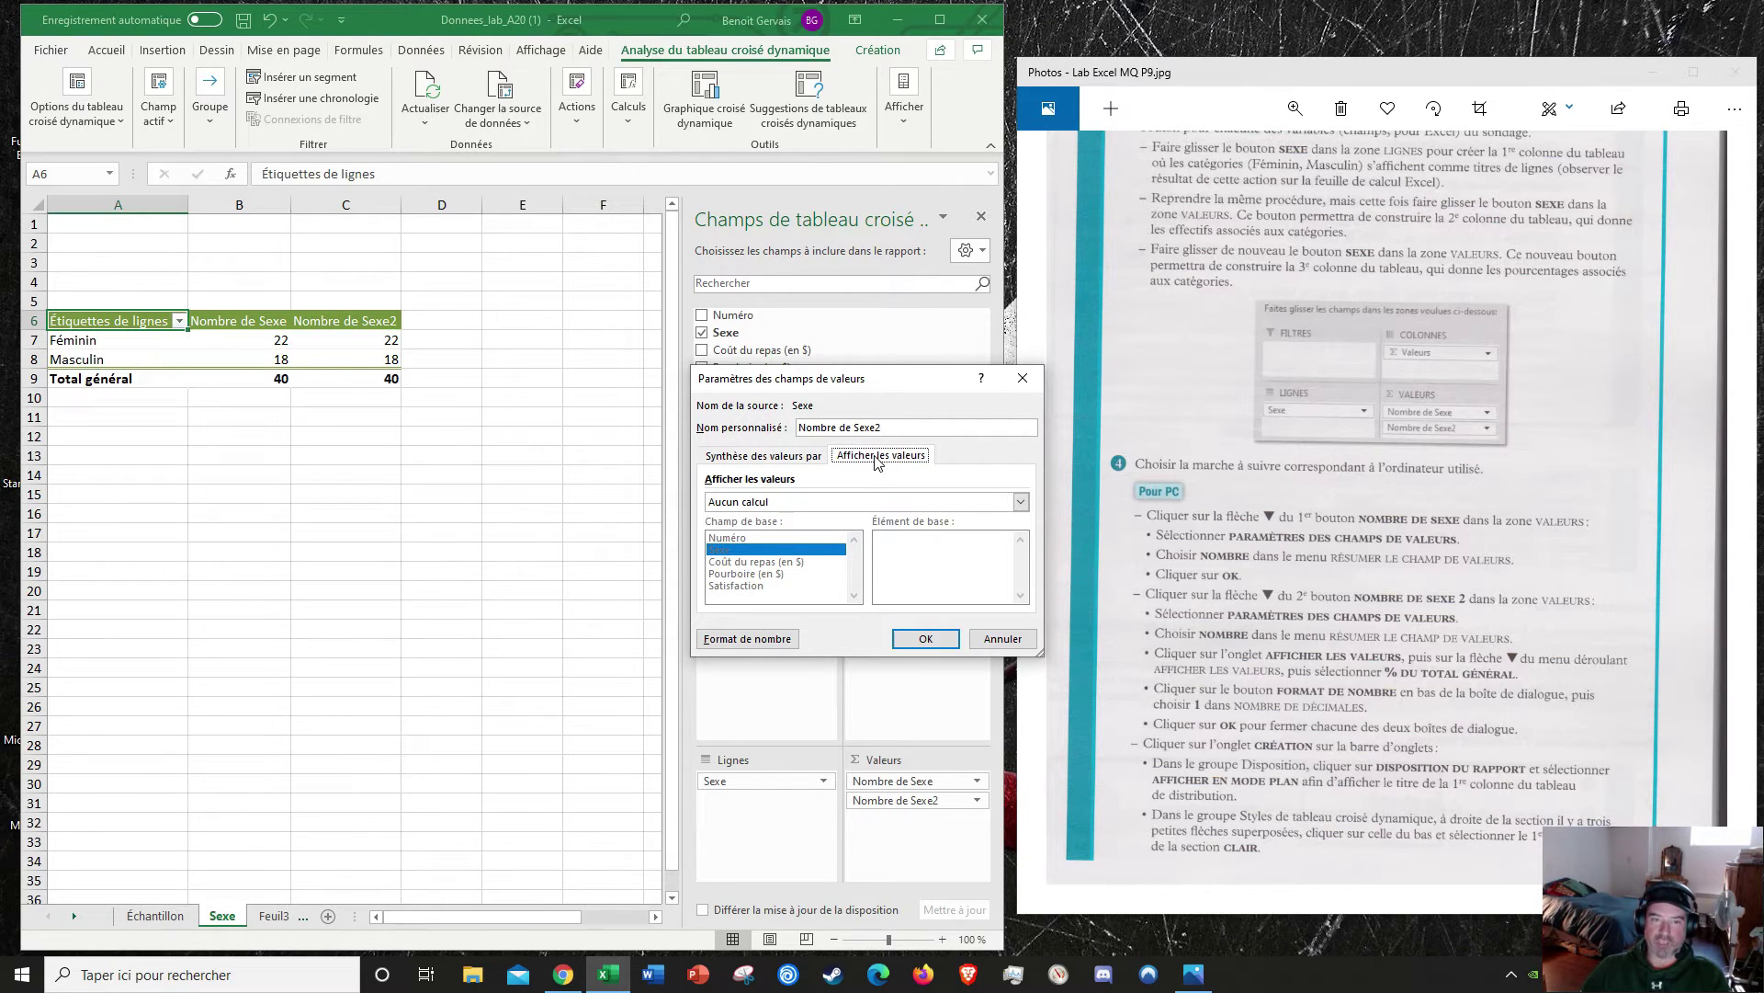
{"action": "left_click", "coordinate": [789, 465]}
{"action": "left_click", "coordinate": [885, 457]}
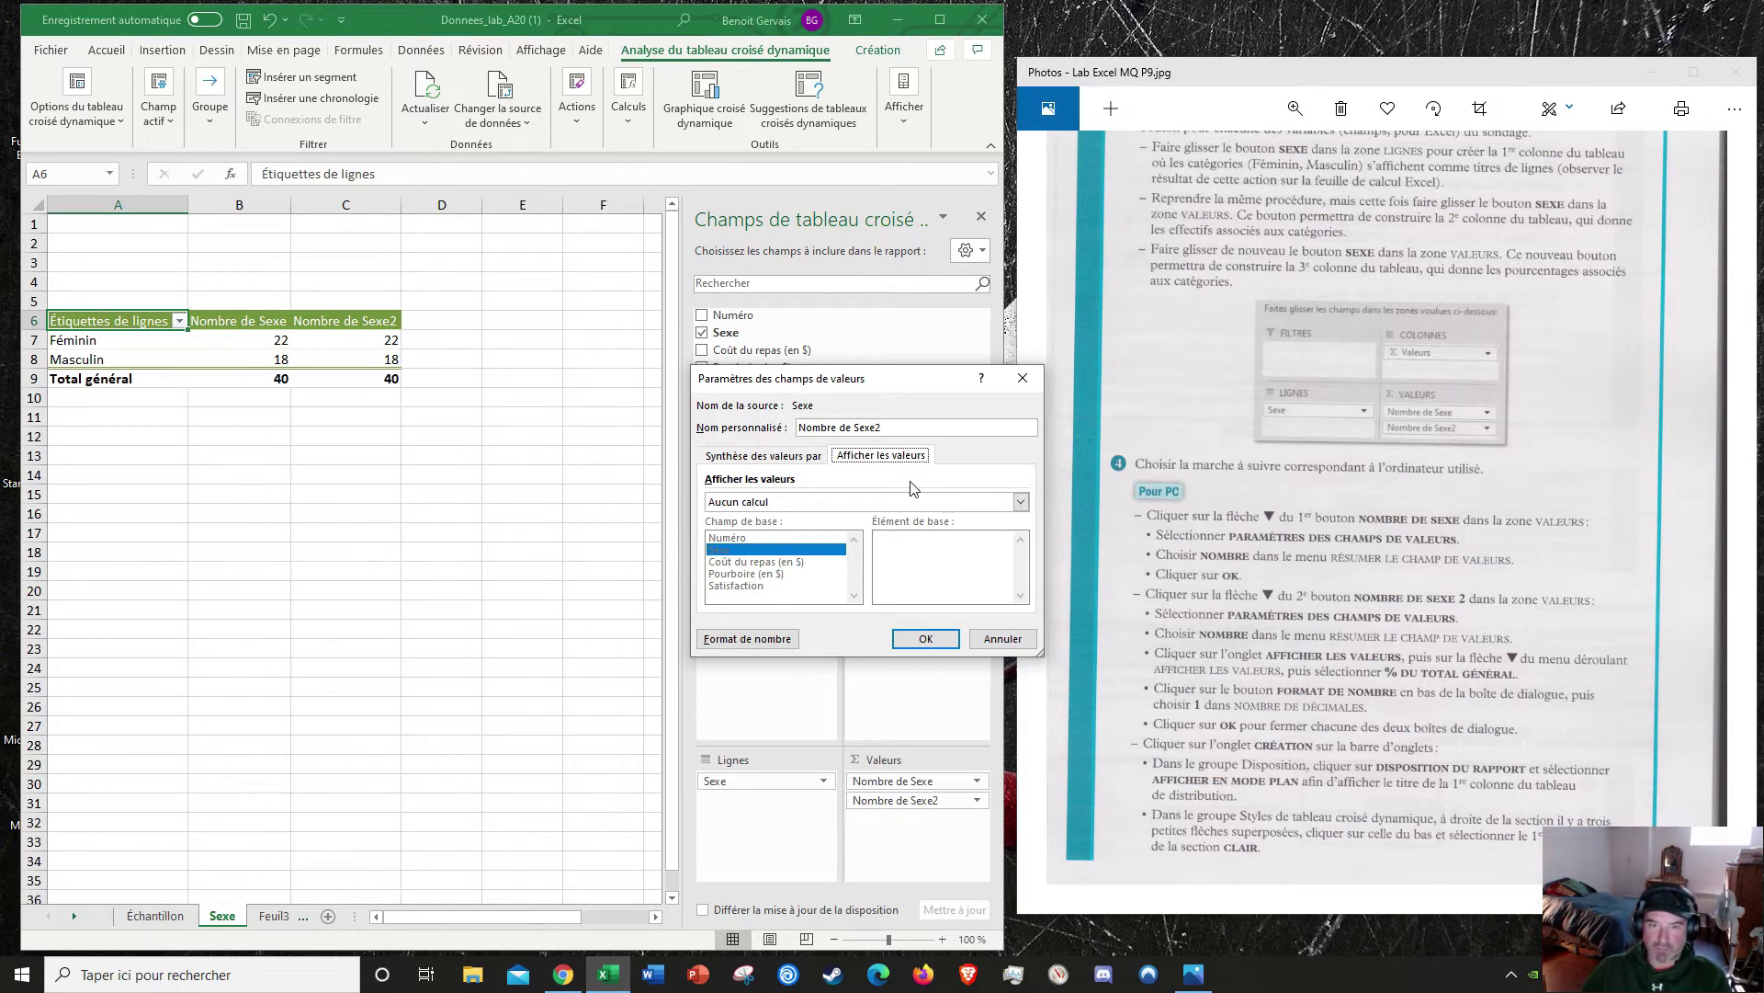
{"action": "left_click", "coordinate": [1020, 502]}
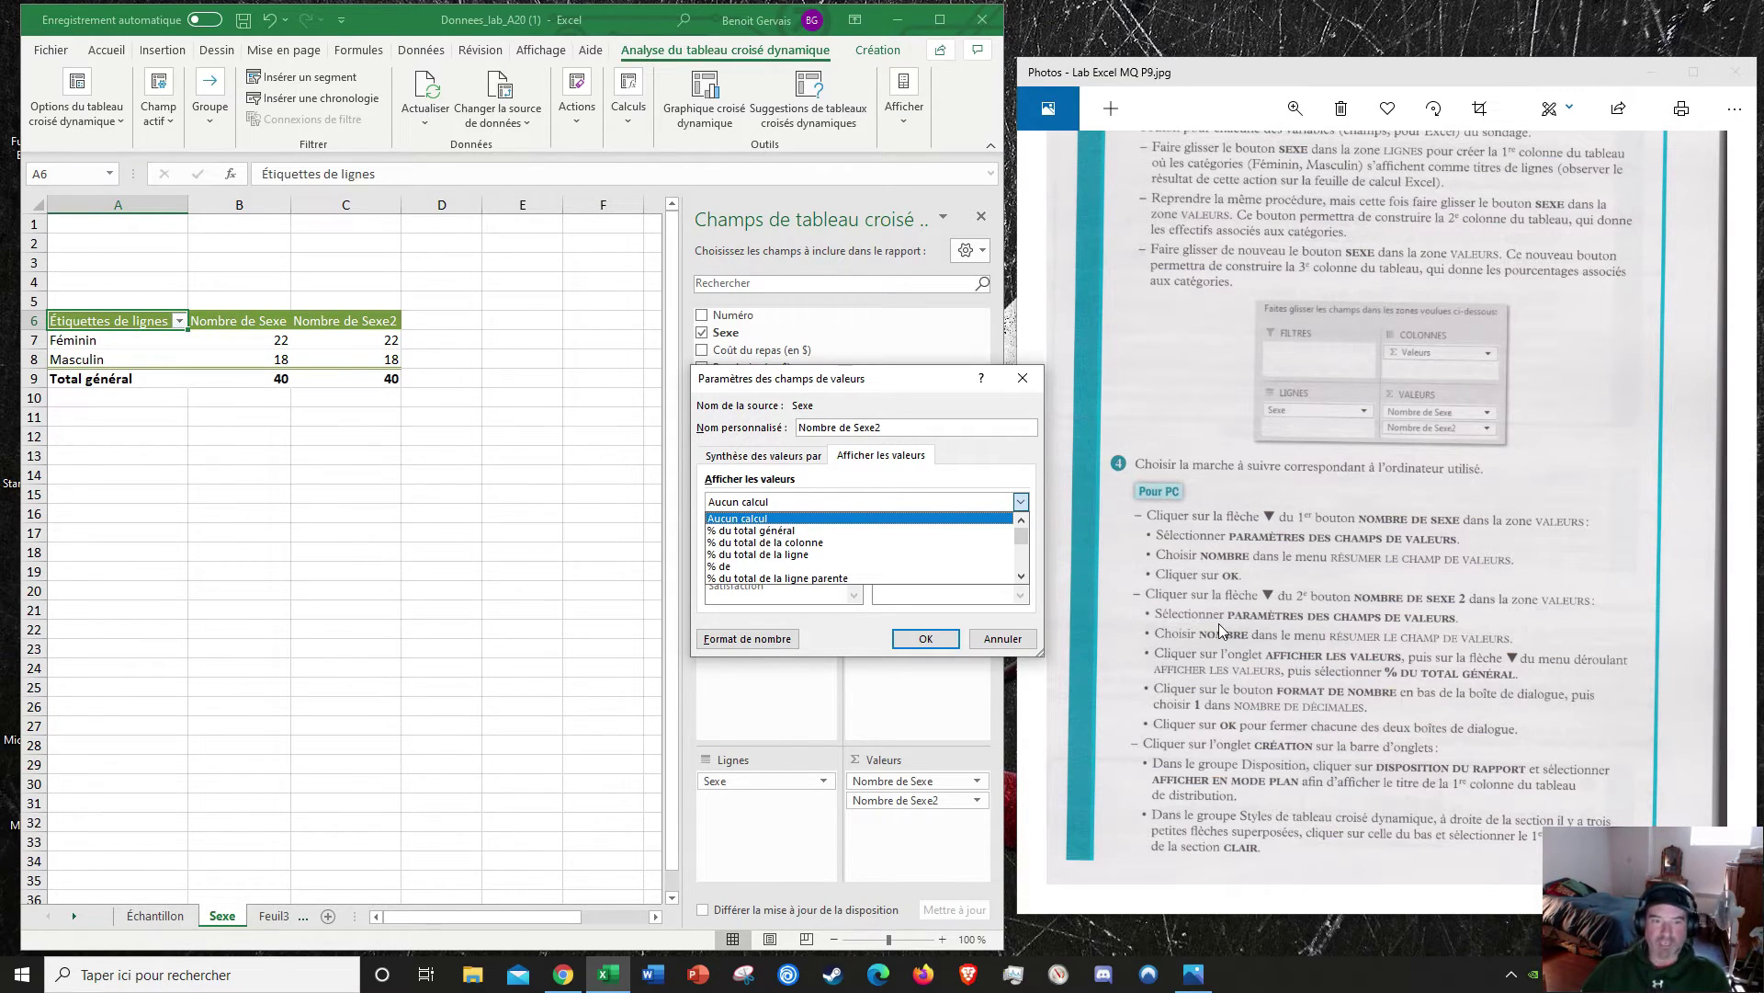
{"action": "left_click", "coordinate": [761, 530]}
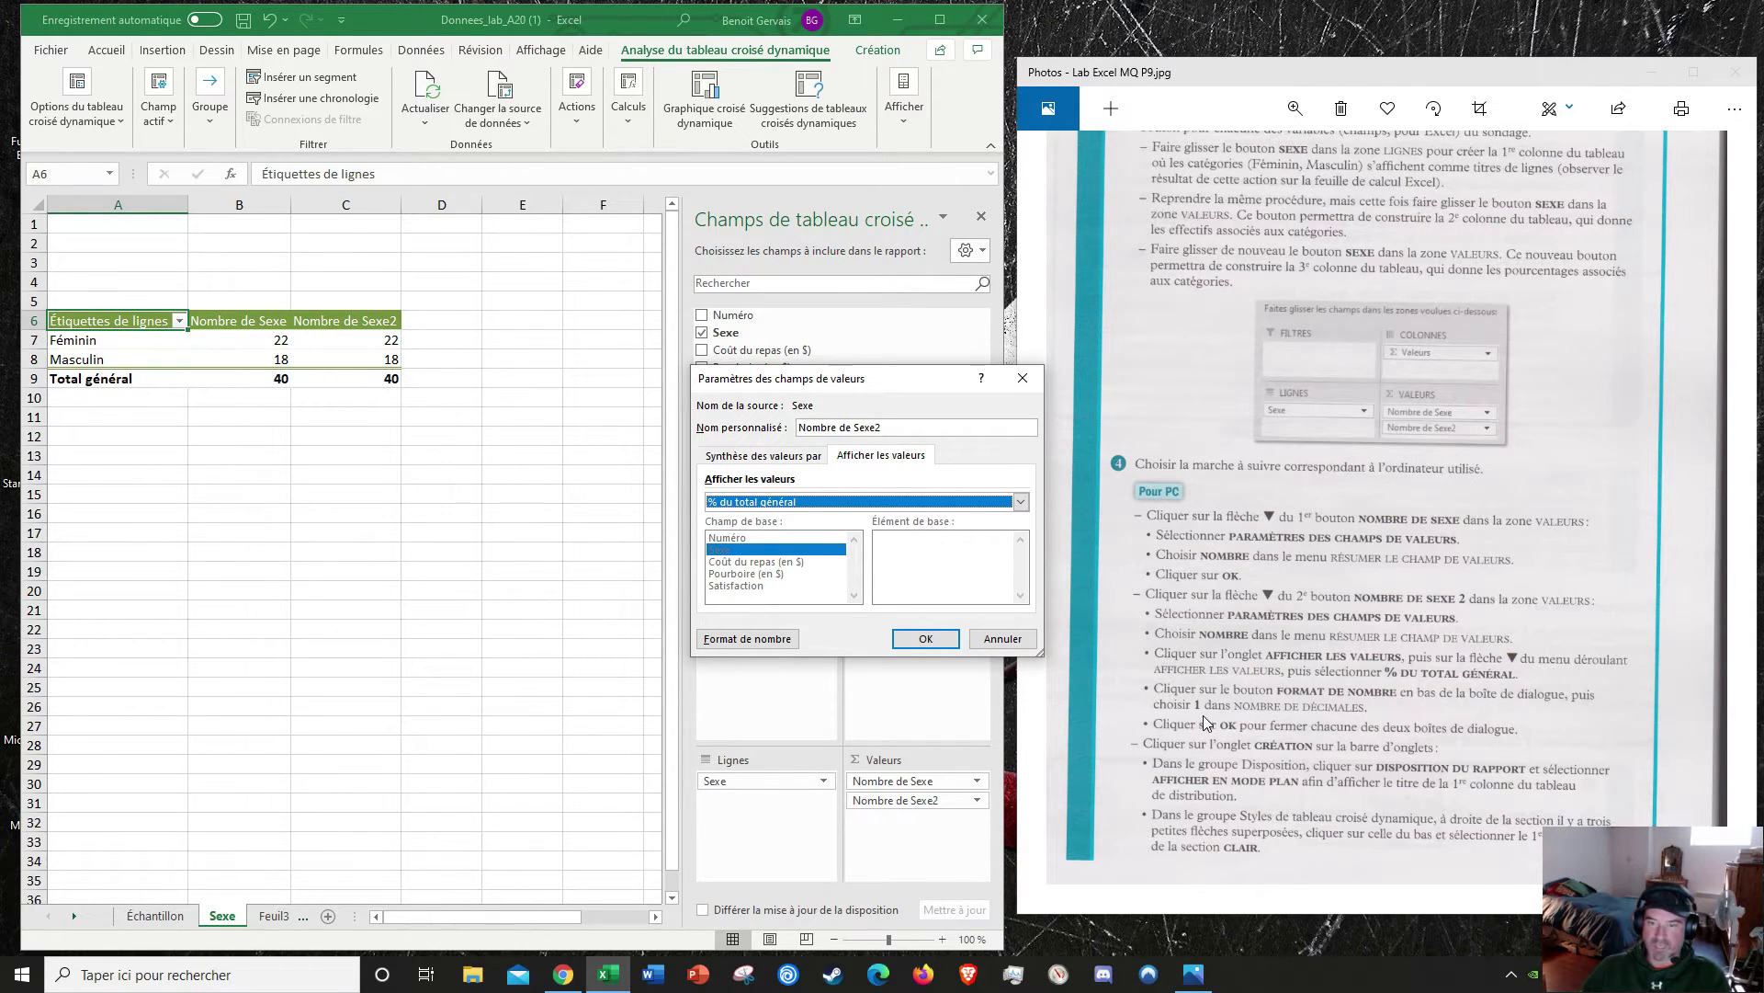
Step: Format the Nombre de Sexe2 values as Pourcentage with 1 decimal and apply the value field settings
{"action": "left_click", "coordinate": [773, 641]}
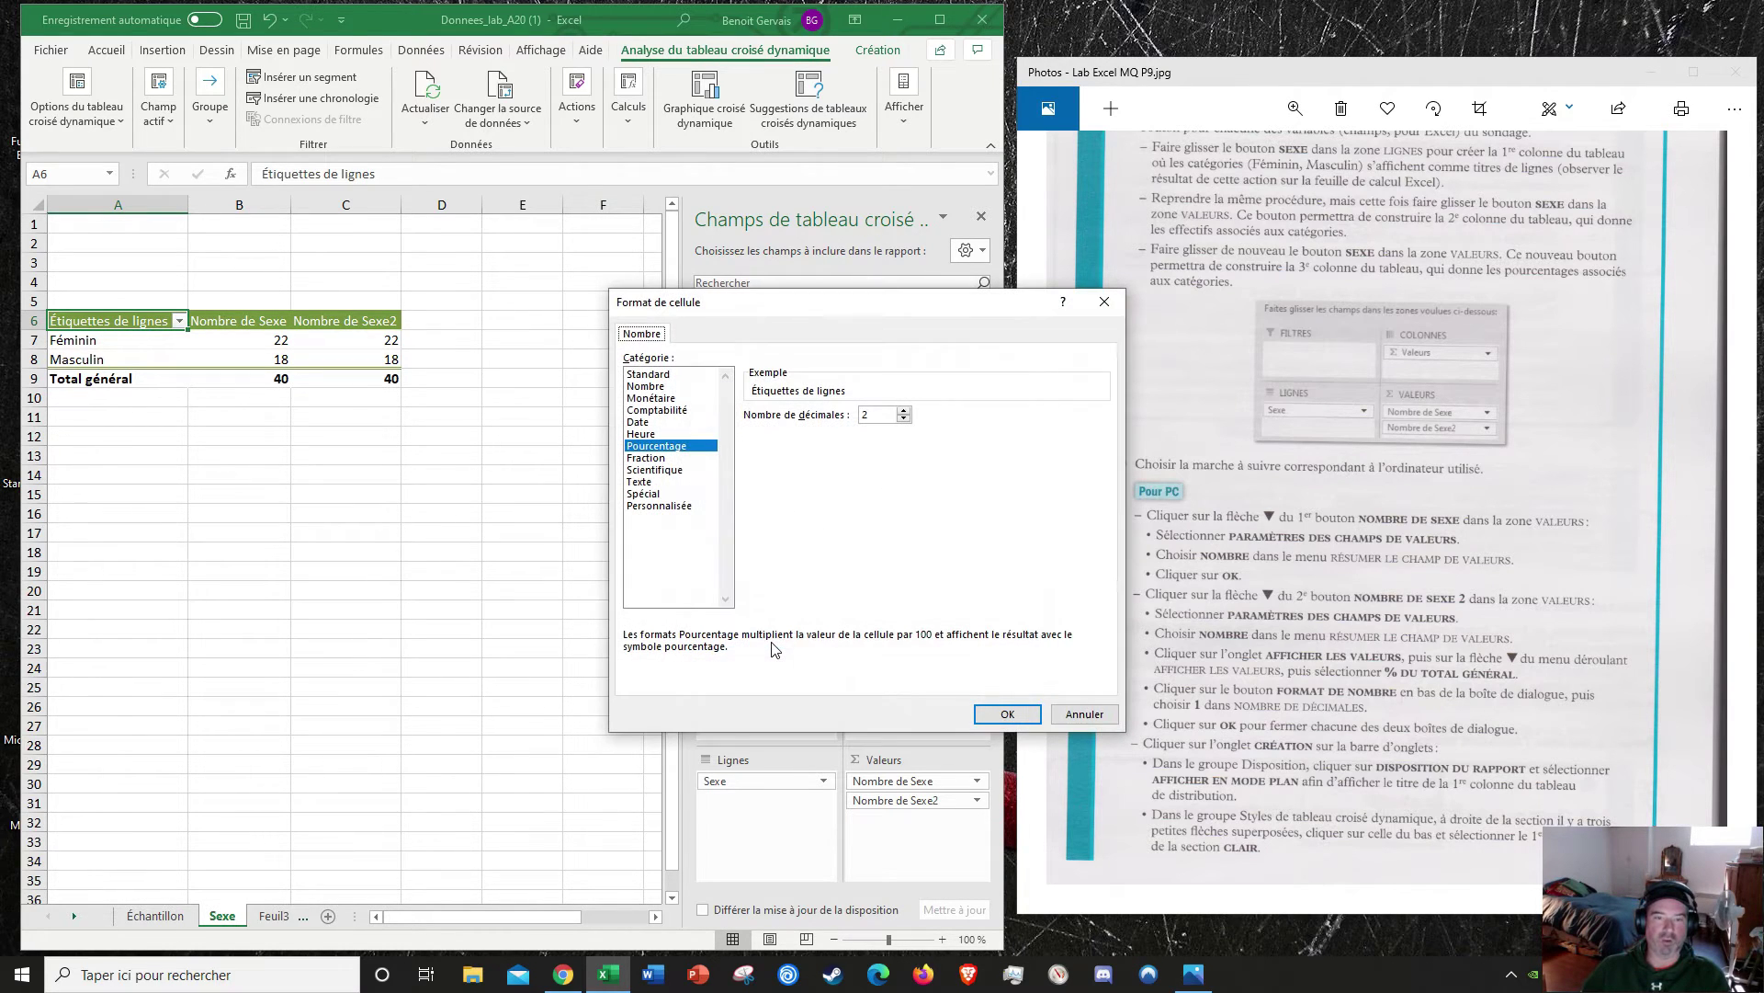
{"action": "left_click", "coordinate": [904, 410]}
{"action": "left_click", "coordinate": [904, 409]}
{"action": "left_click", "coordinate": [904, 410]}
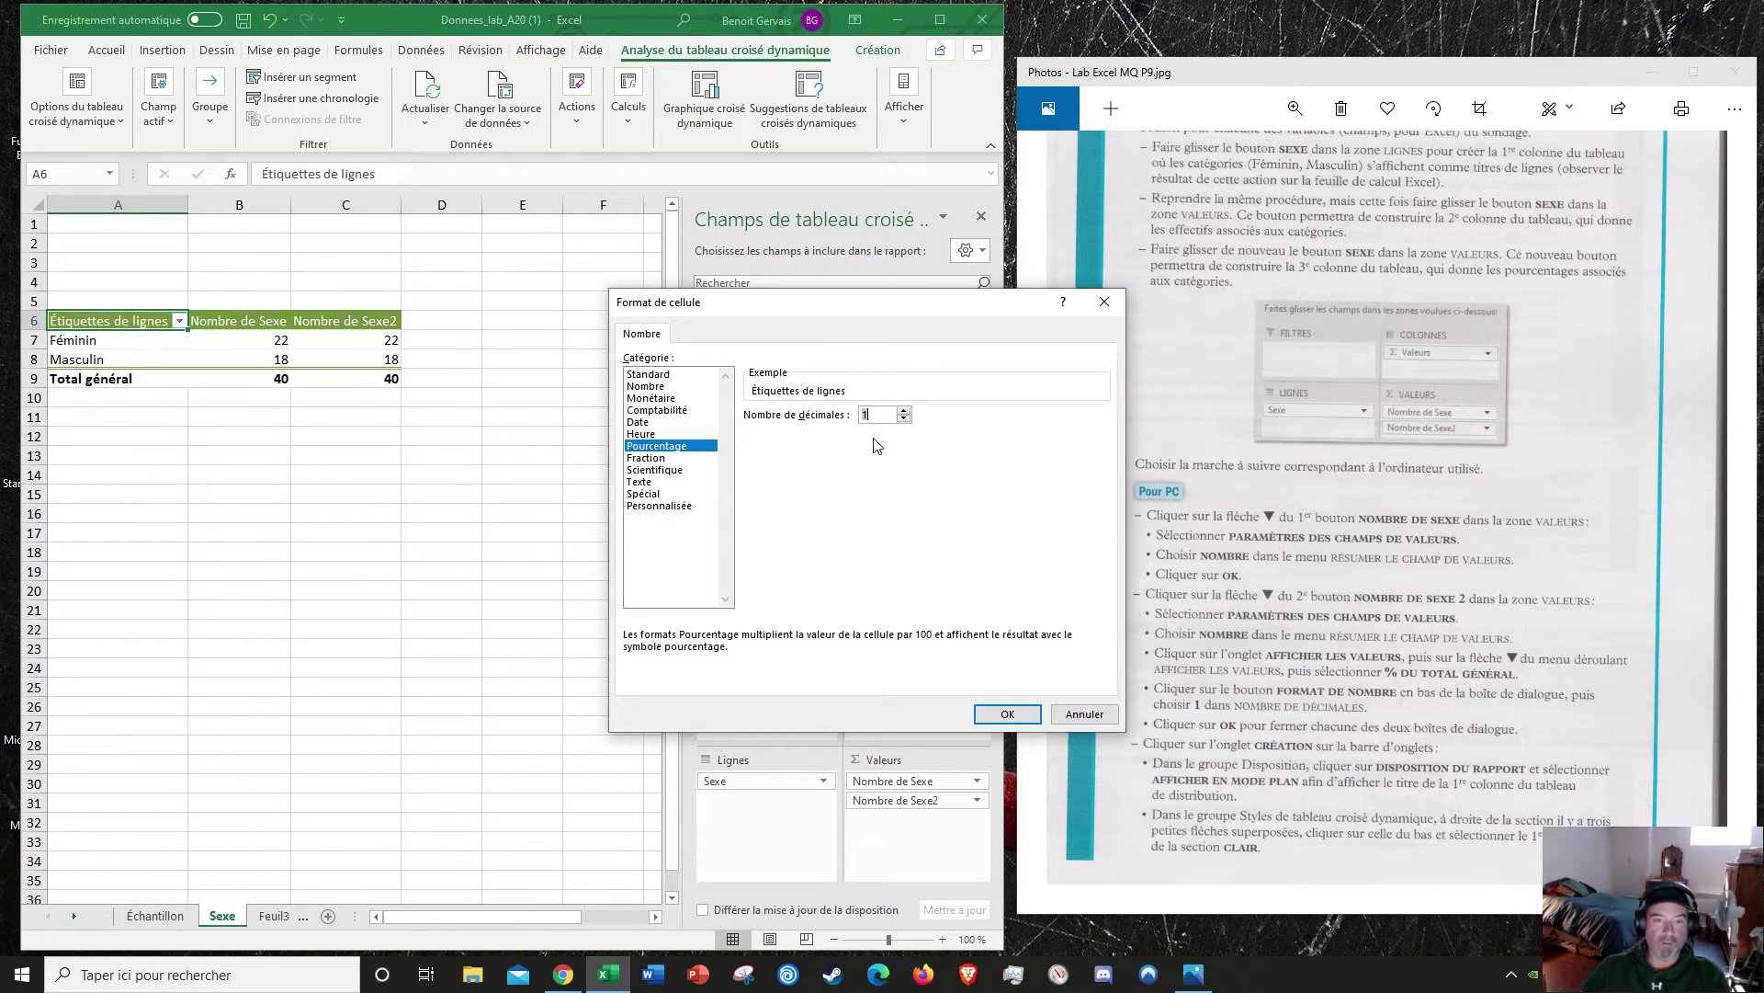
{"action": "left_click", "coordinate": [1005, 714]}
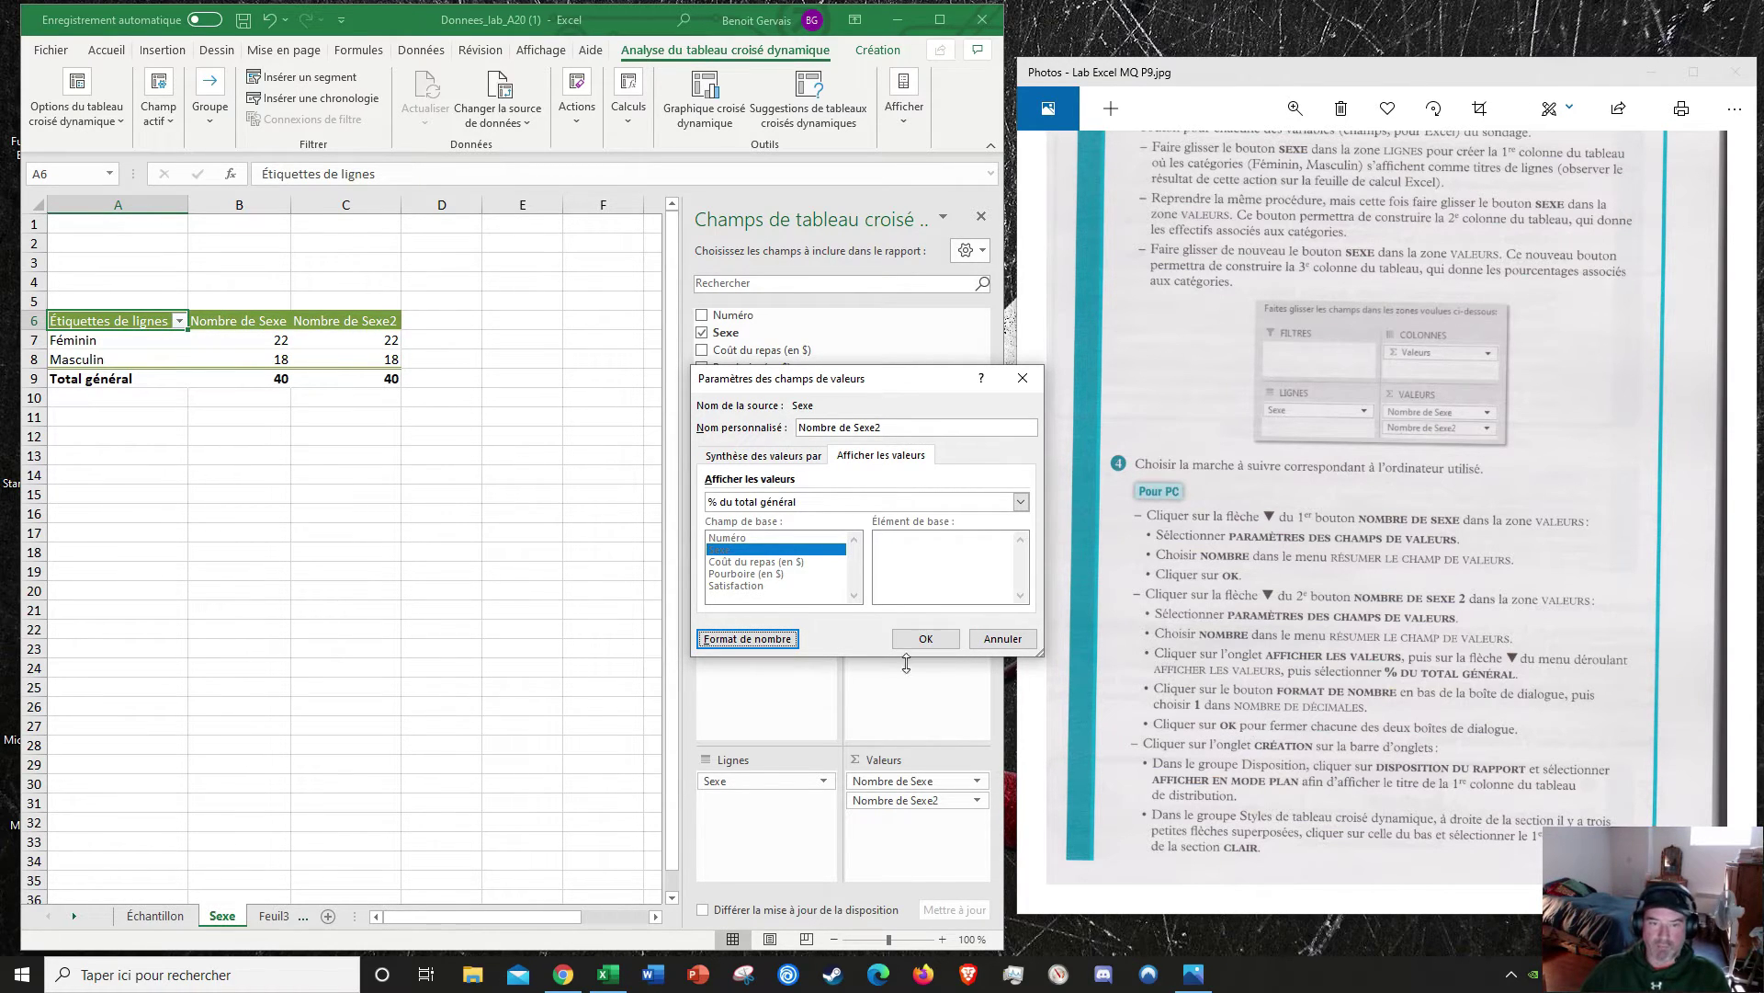
{"action": "left_click", "coordinate": [925, 640]}
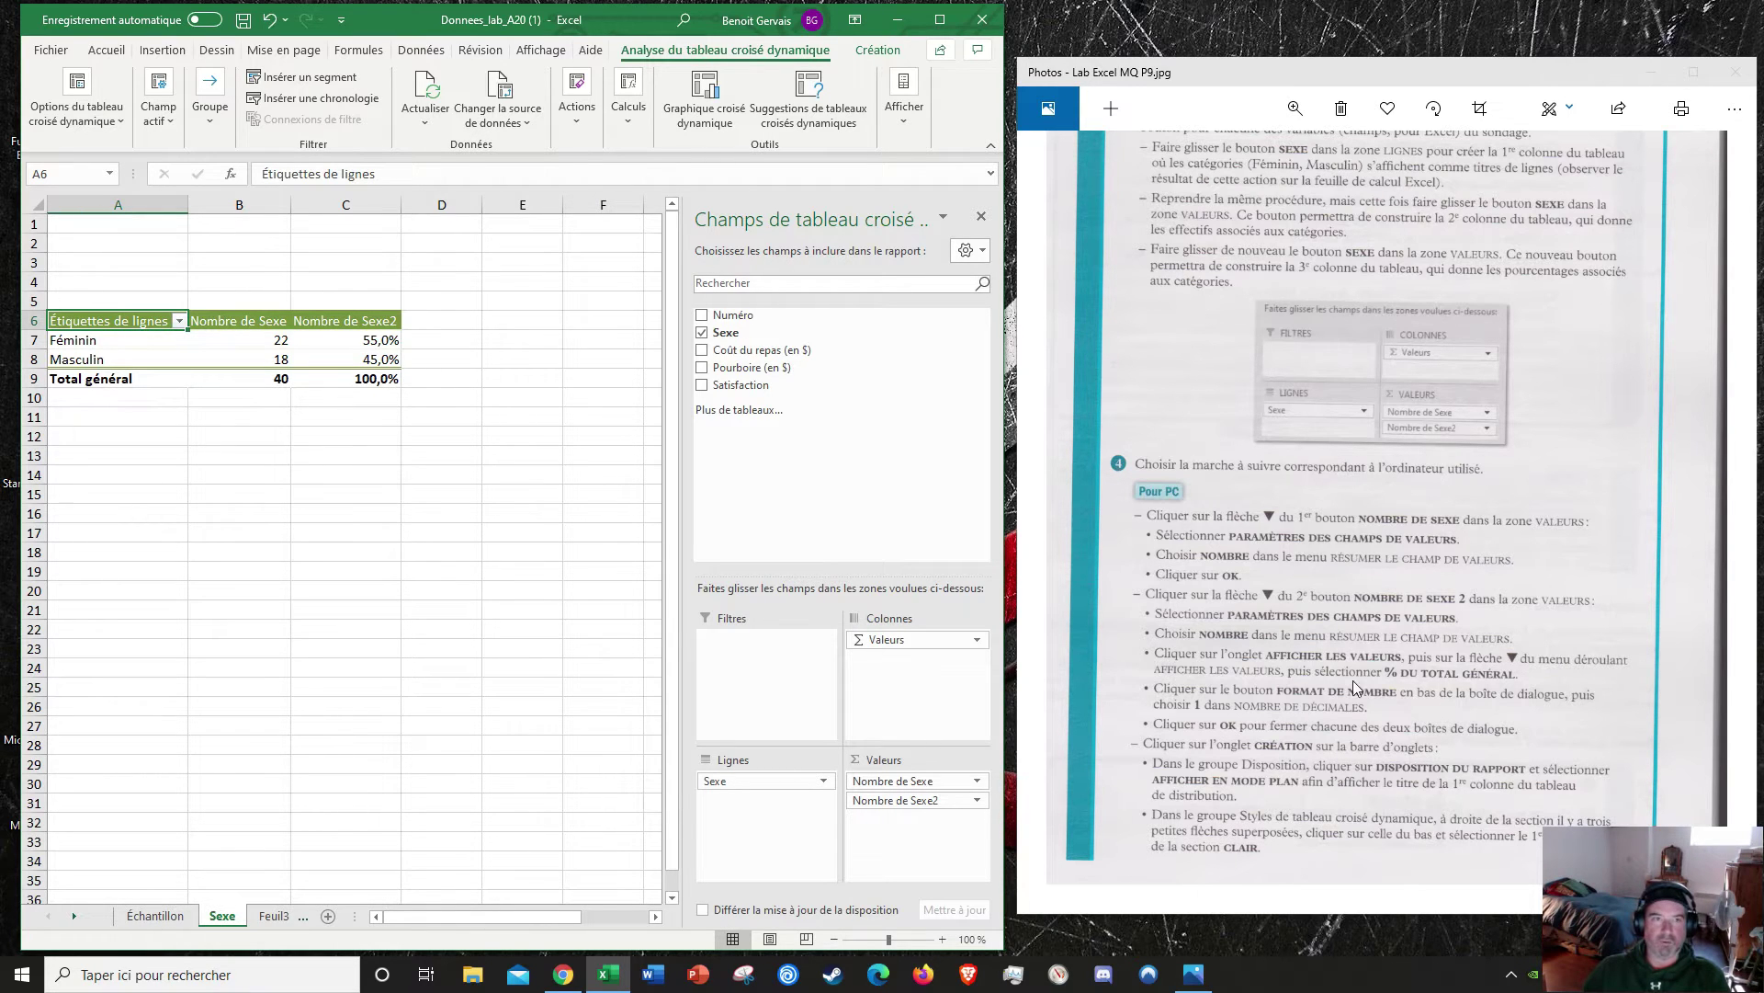
Step: Maximize the Excel window, check the scanned instructions, and set the pivot table's report layout to Afficher en mode Plan
{"action": "left_click", "coordinate": [939, 19]}
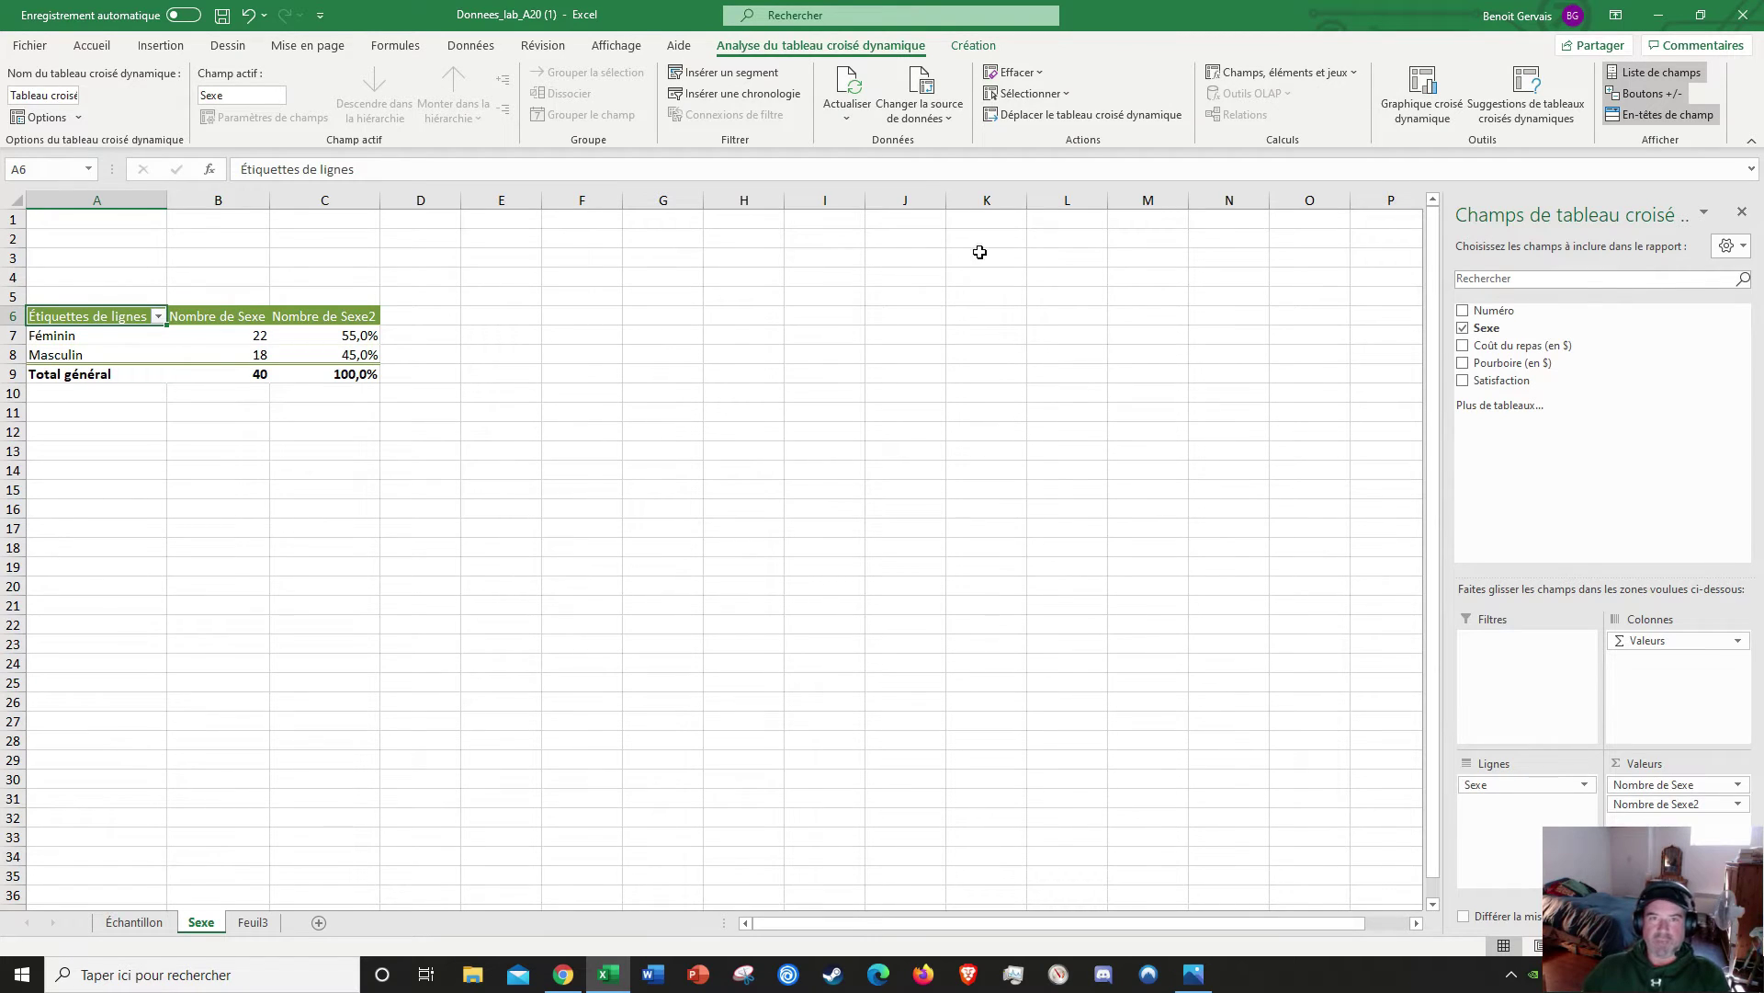
{"action": "left_click", "coordinate": [973, 48]}
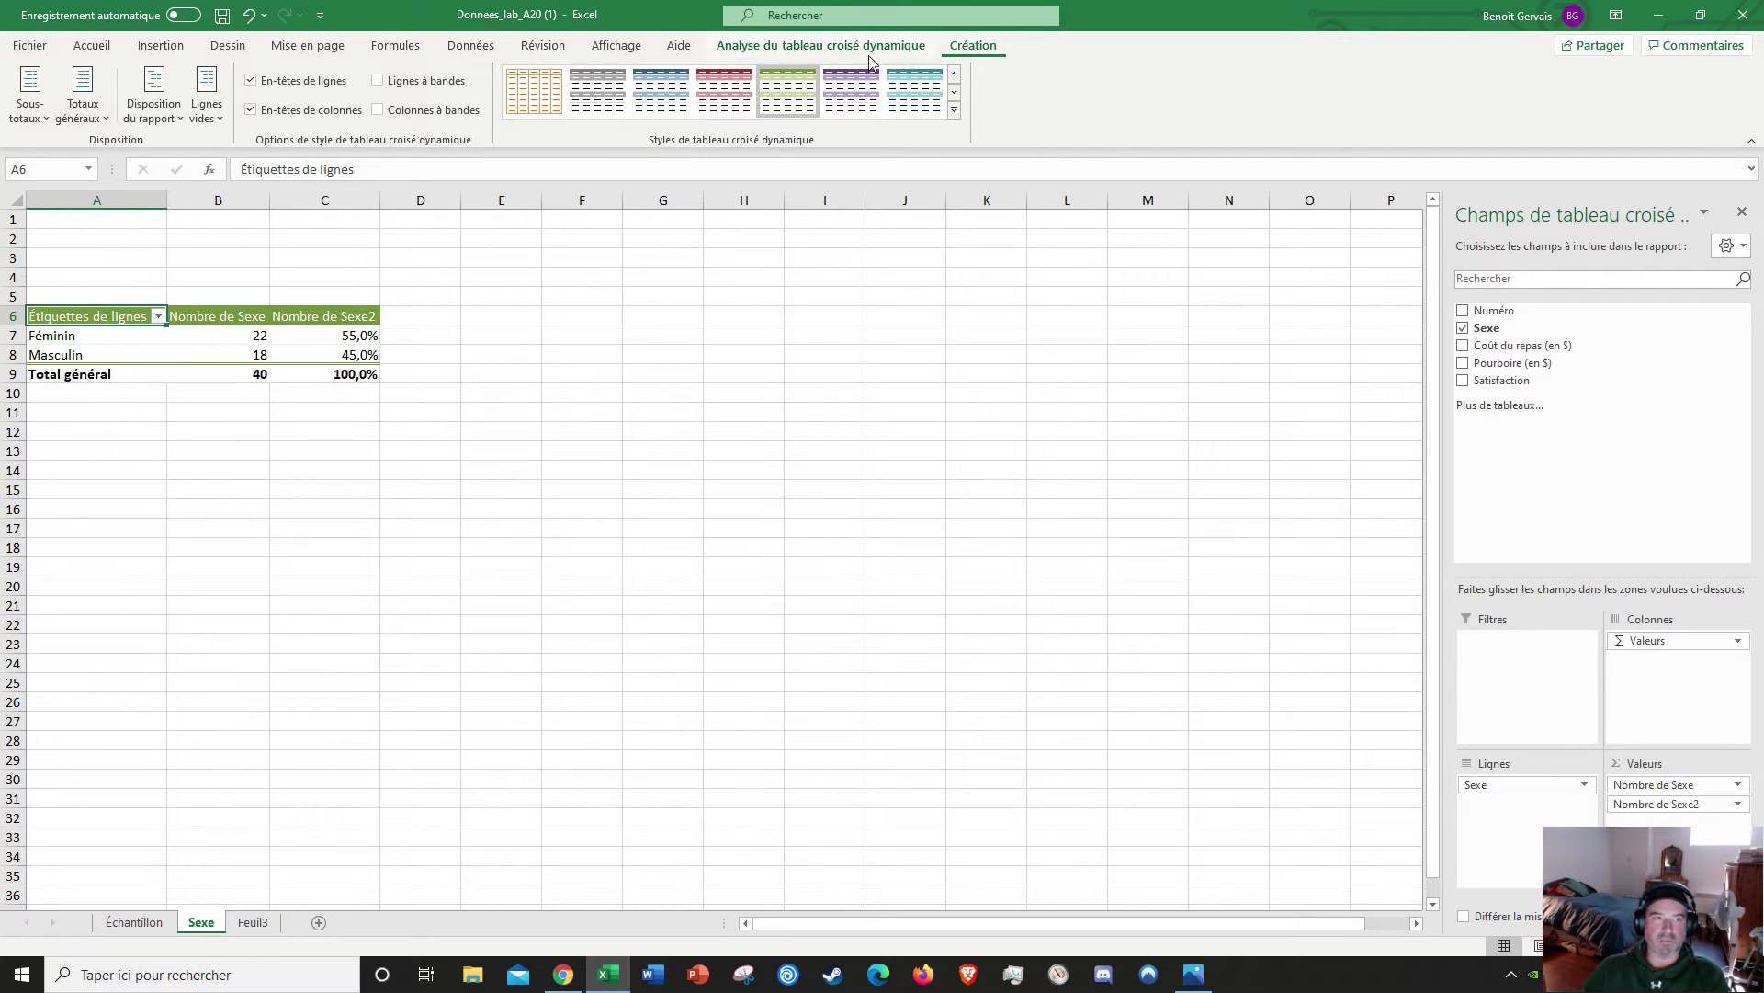
{"action": "left_click", "coordinate": [1195, 974]}
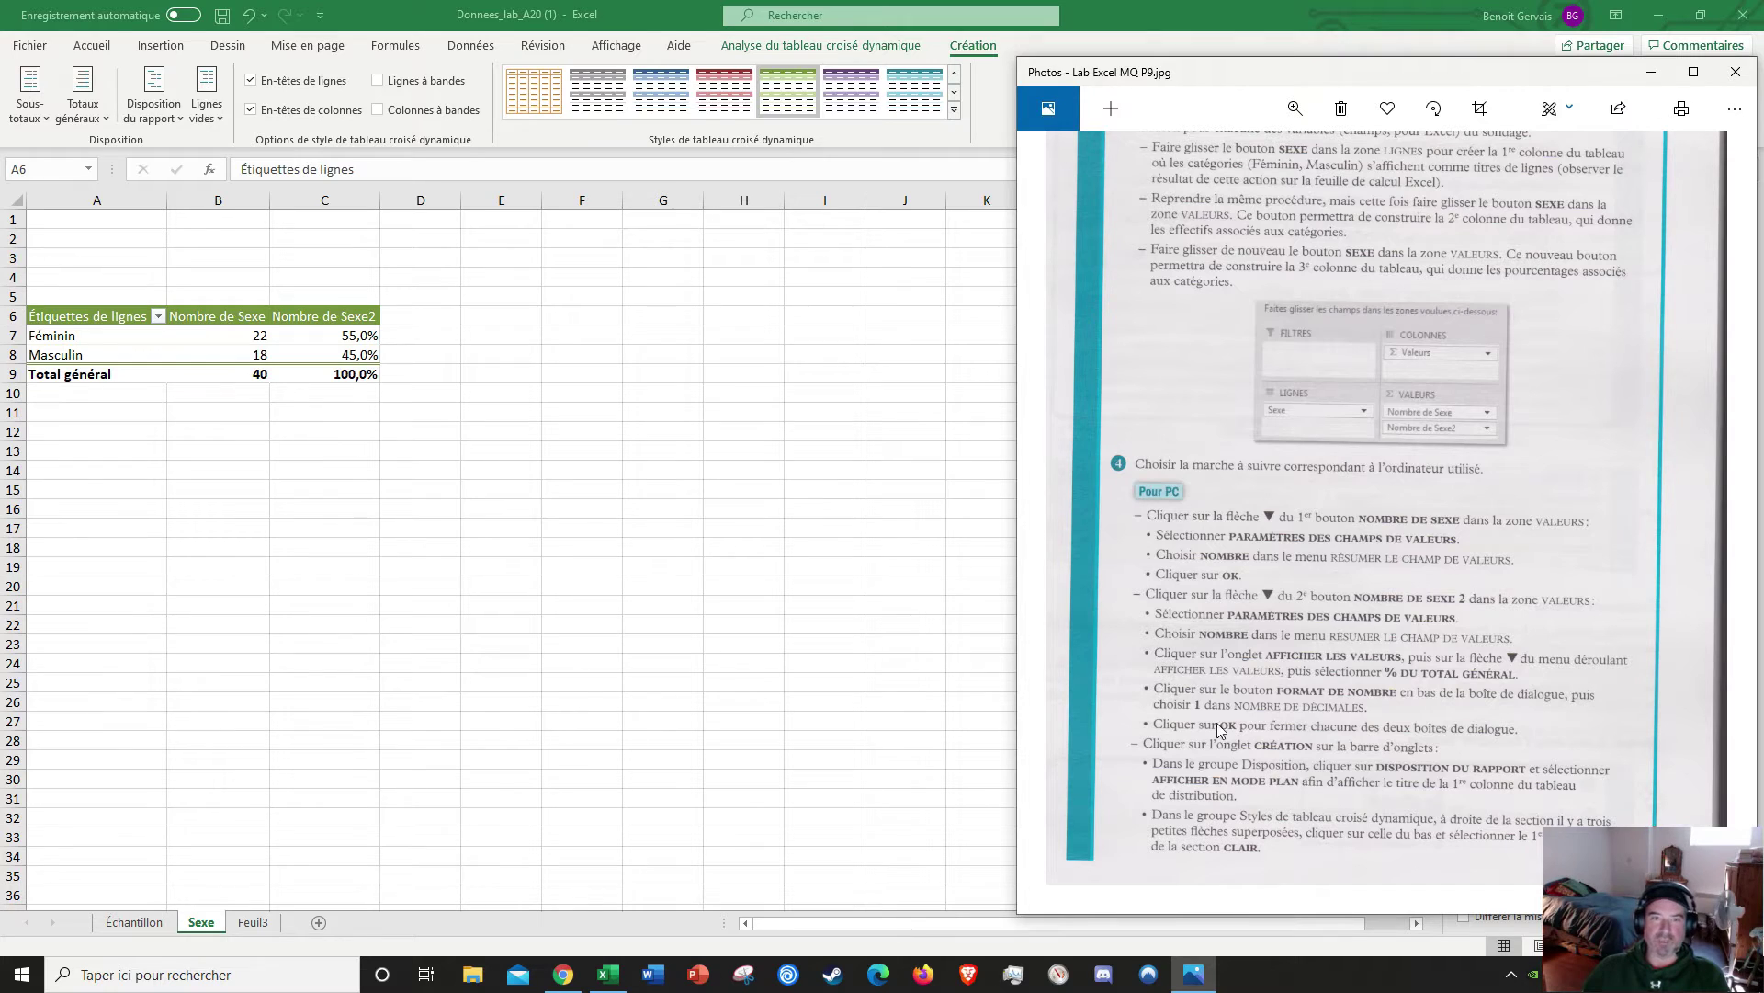
{"action": "left_click", "coordinate": [168, 119]}
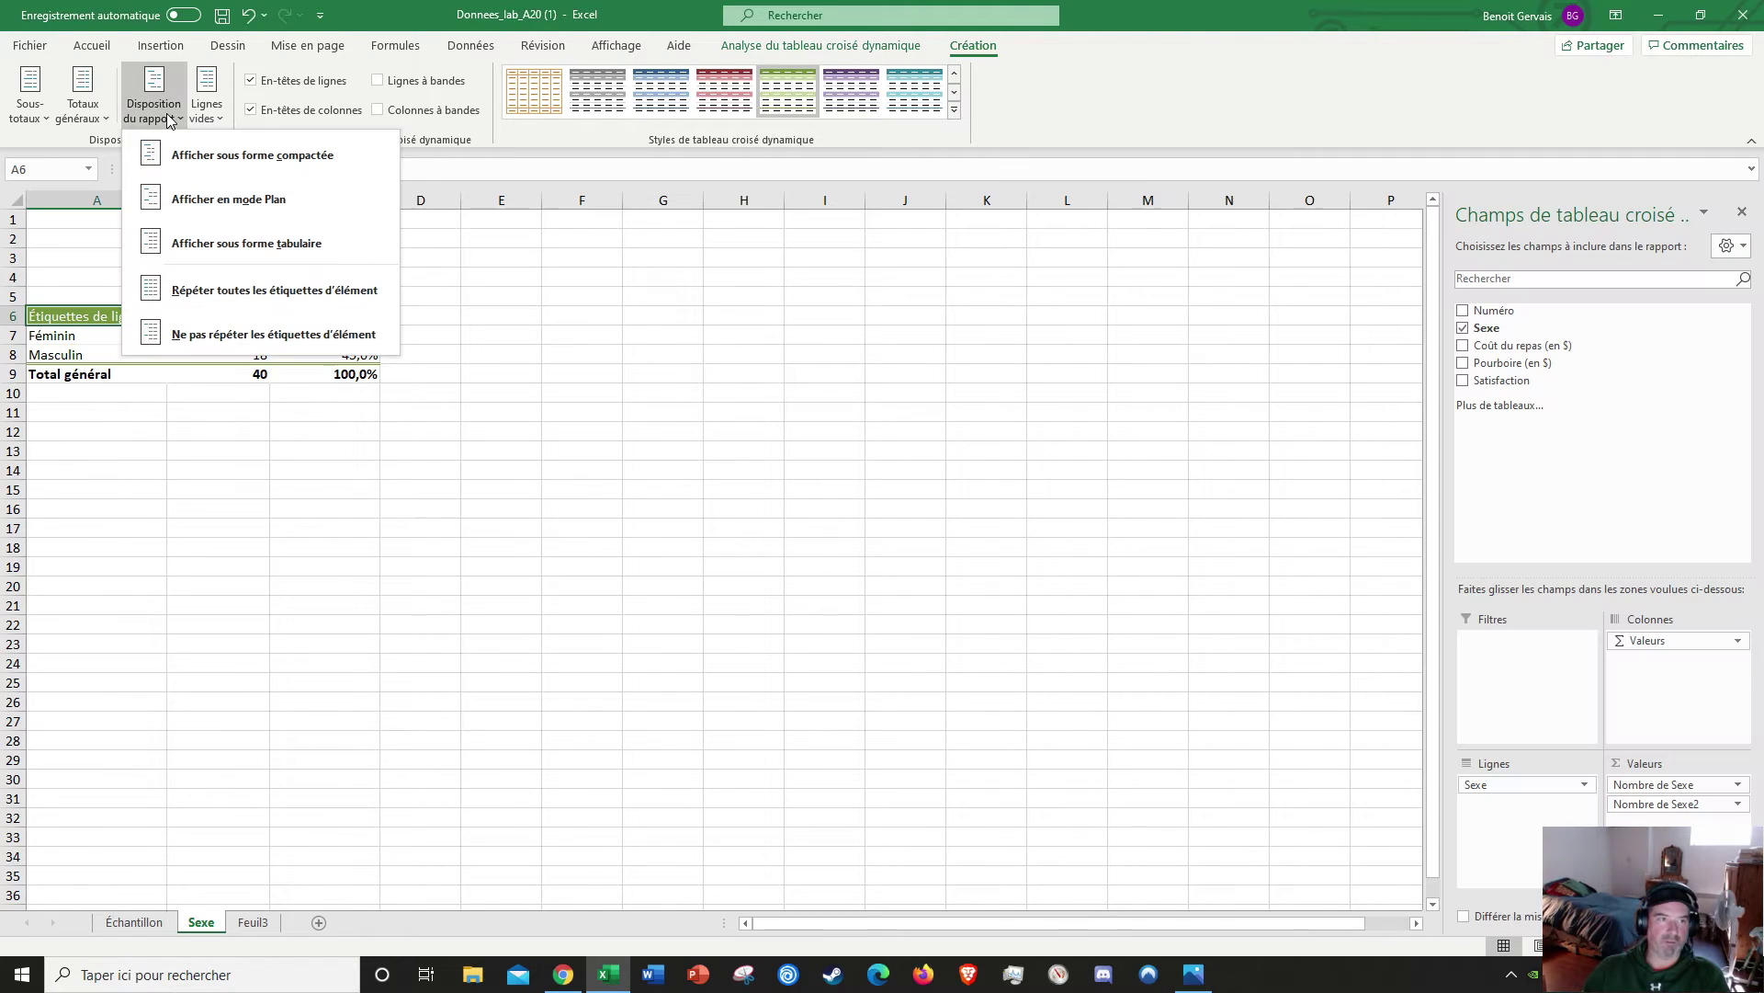
{"action": "left_click", "coordinate": [228, 204]}
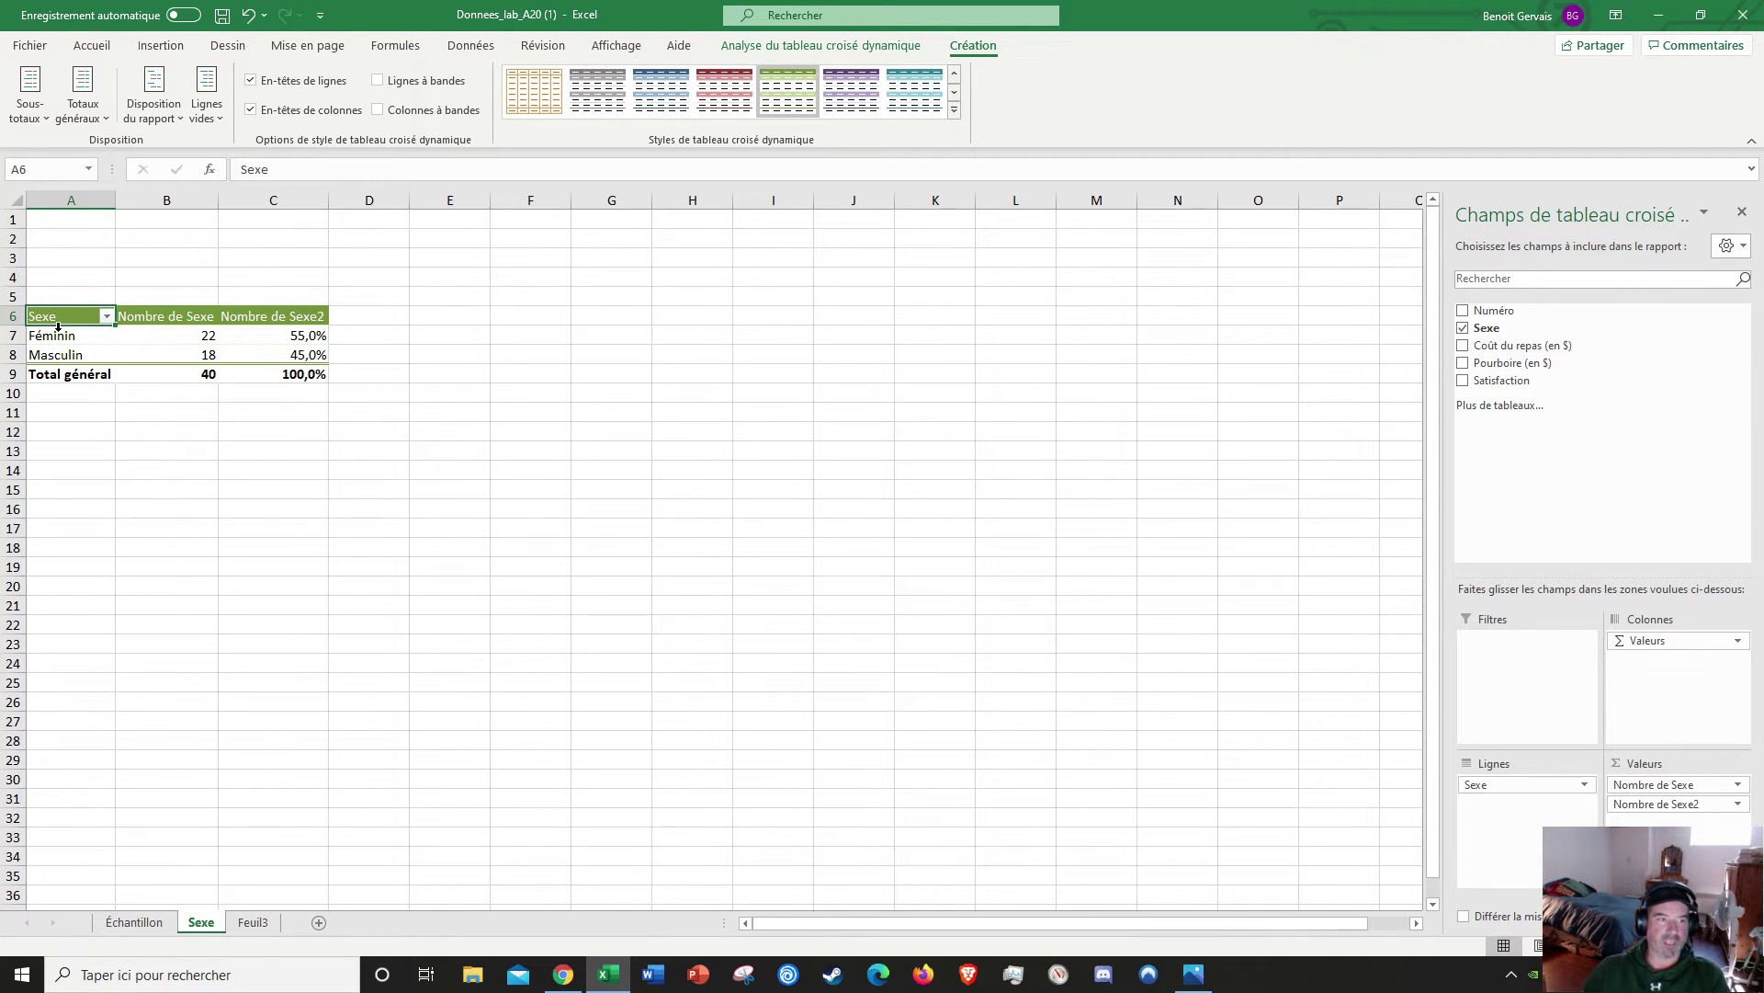
Step: Consult the style instruction on the scanned page and apply the first Clair style (Aucun) to the pivot table
{"action": "left_click", "coordinate": [1194, 976]}
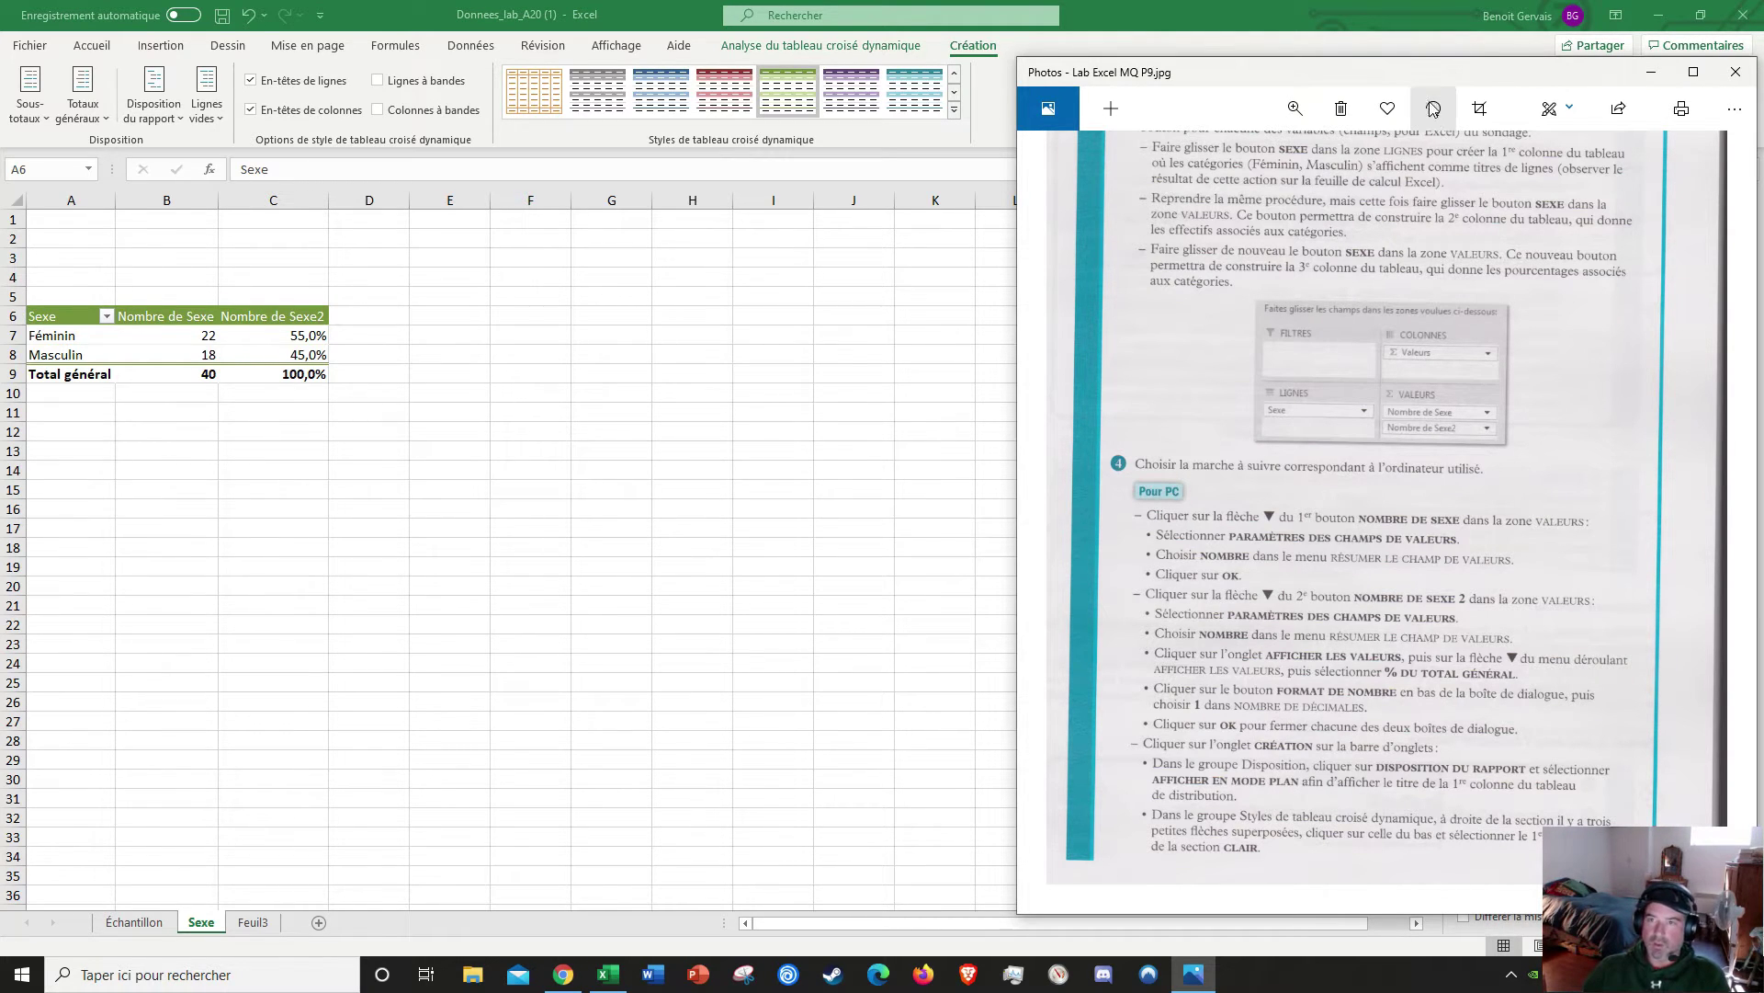
{"action": "left_click_drag", "start_coordinate": [1428, 78], "coordinate": [1290, 63]}
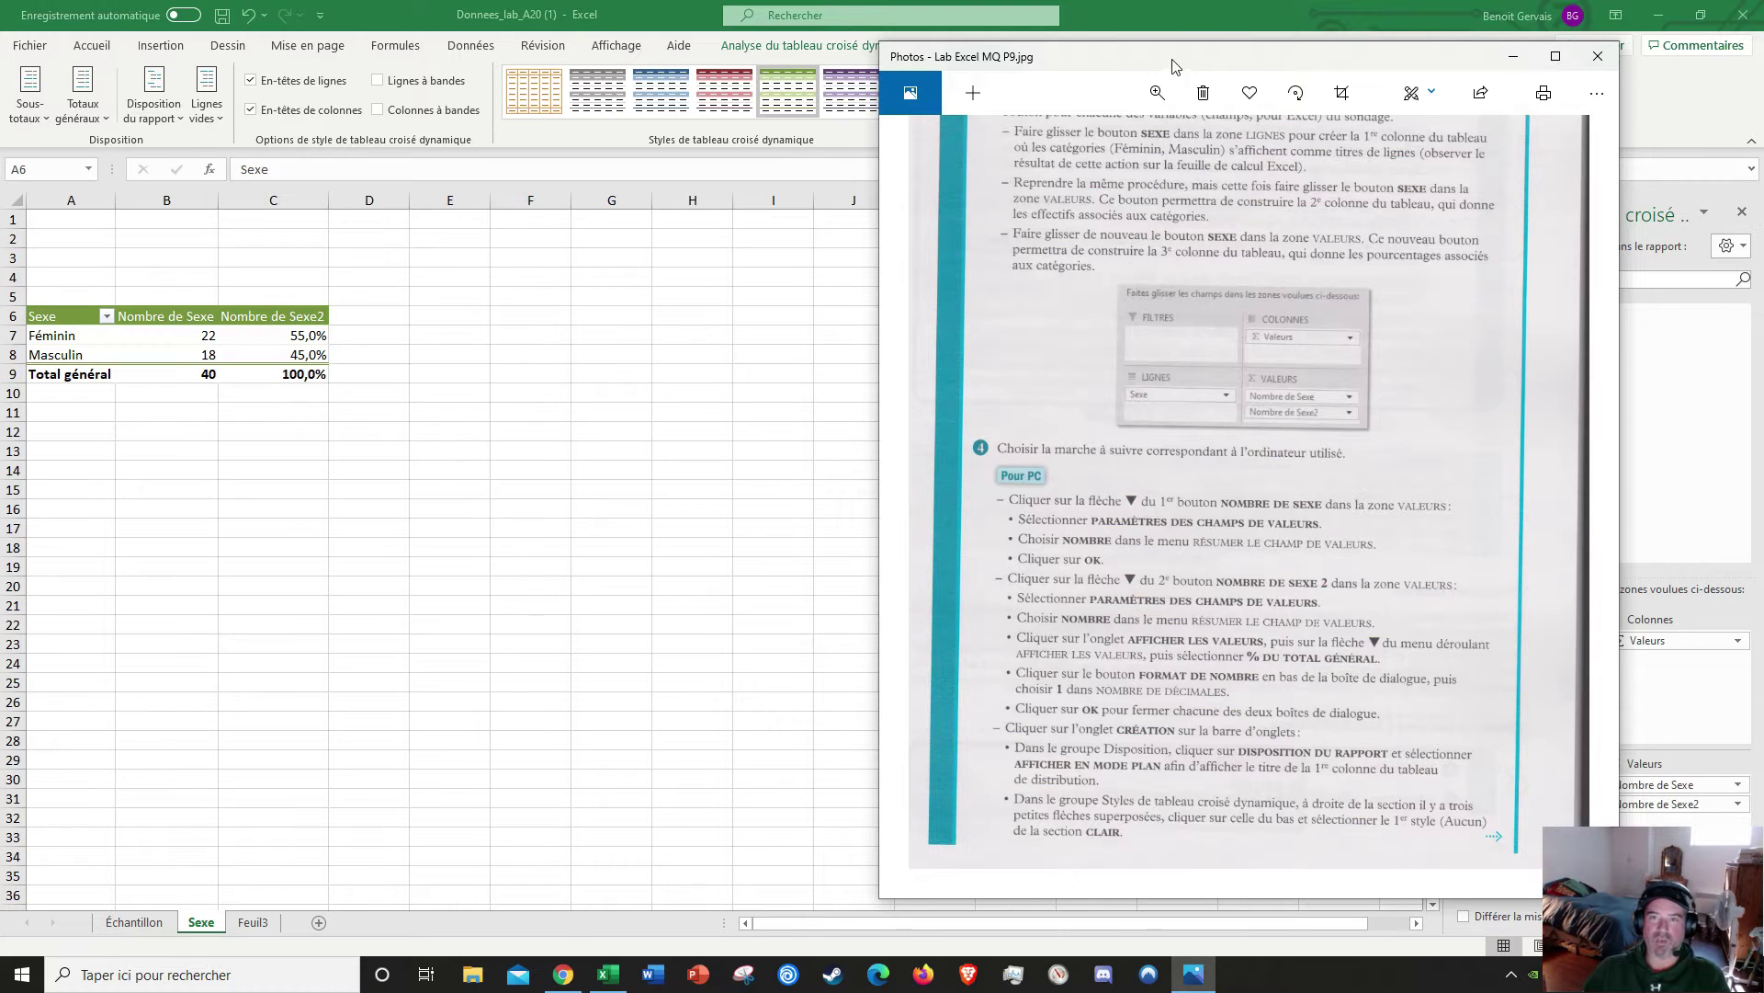
{"action": "left_click_drag", "start_coordinate": [1162, 57], "coordinate": [1763, 56]}
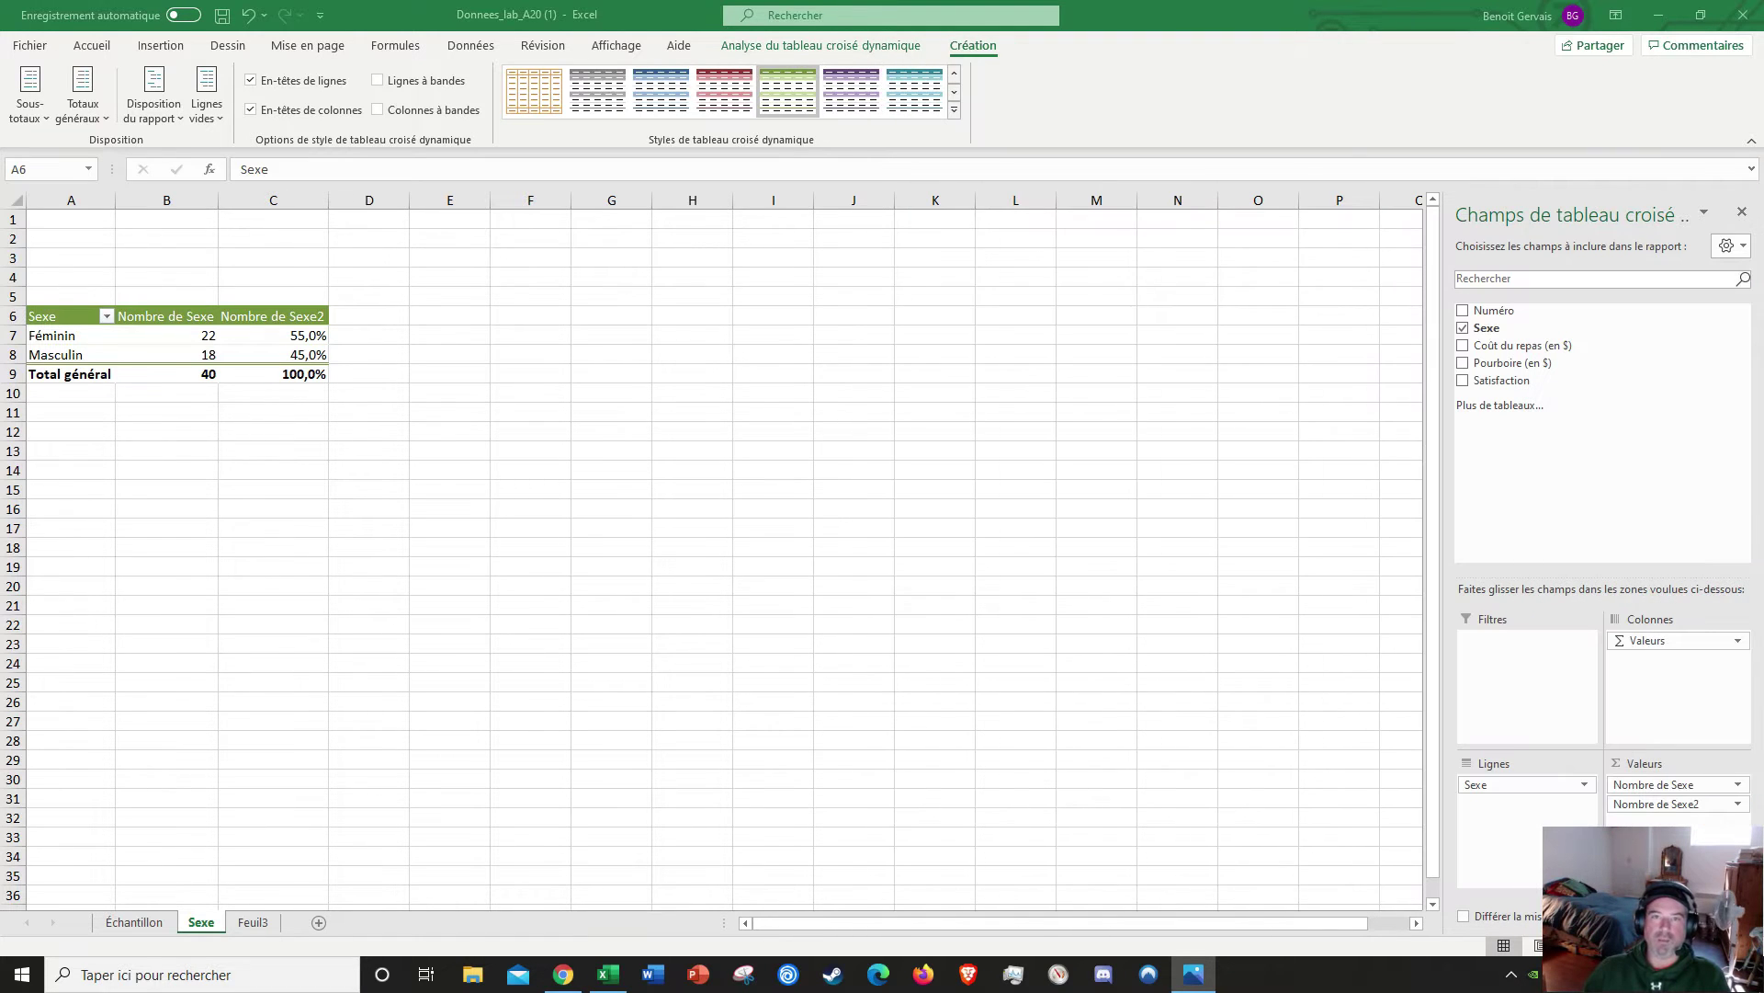
{"action": "left_click", "coordinate": [955, 96]}
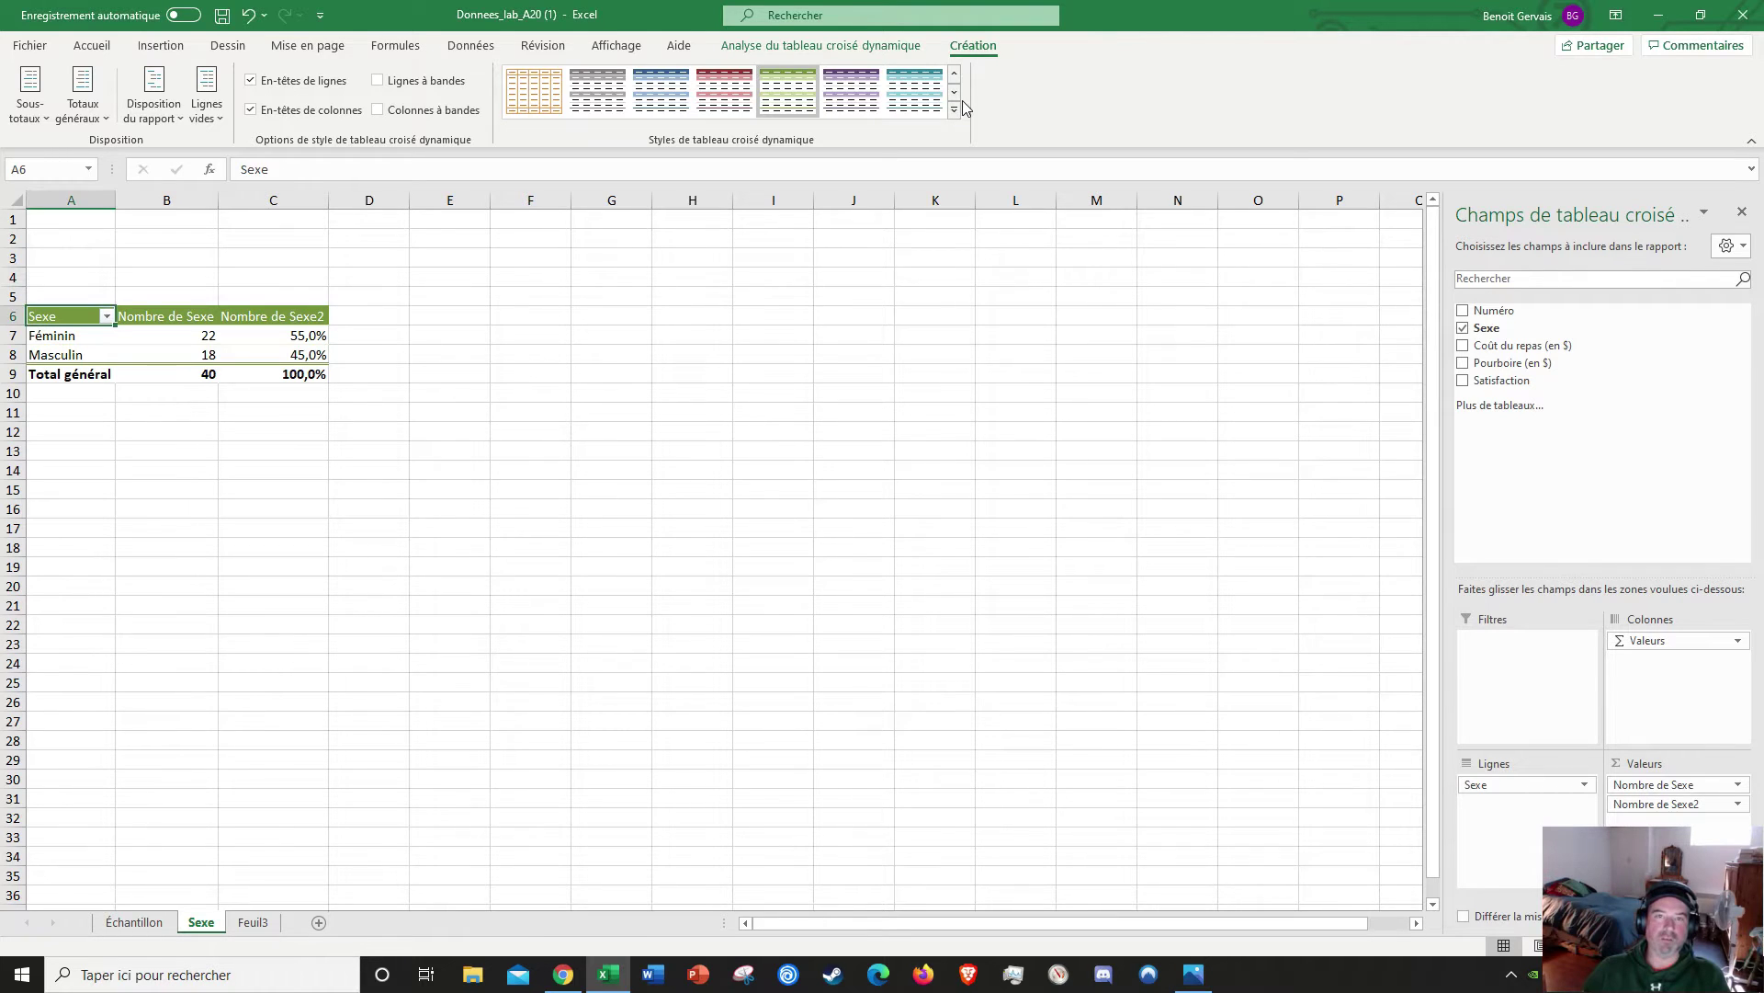
{"action": "left_click", "coordinate": [954, 96]}
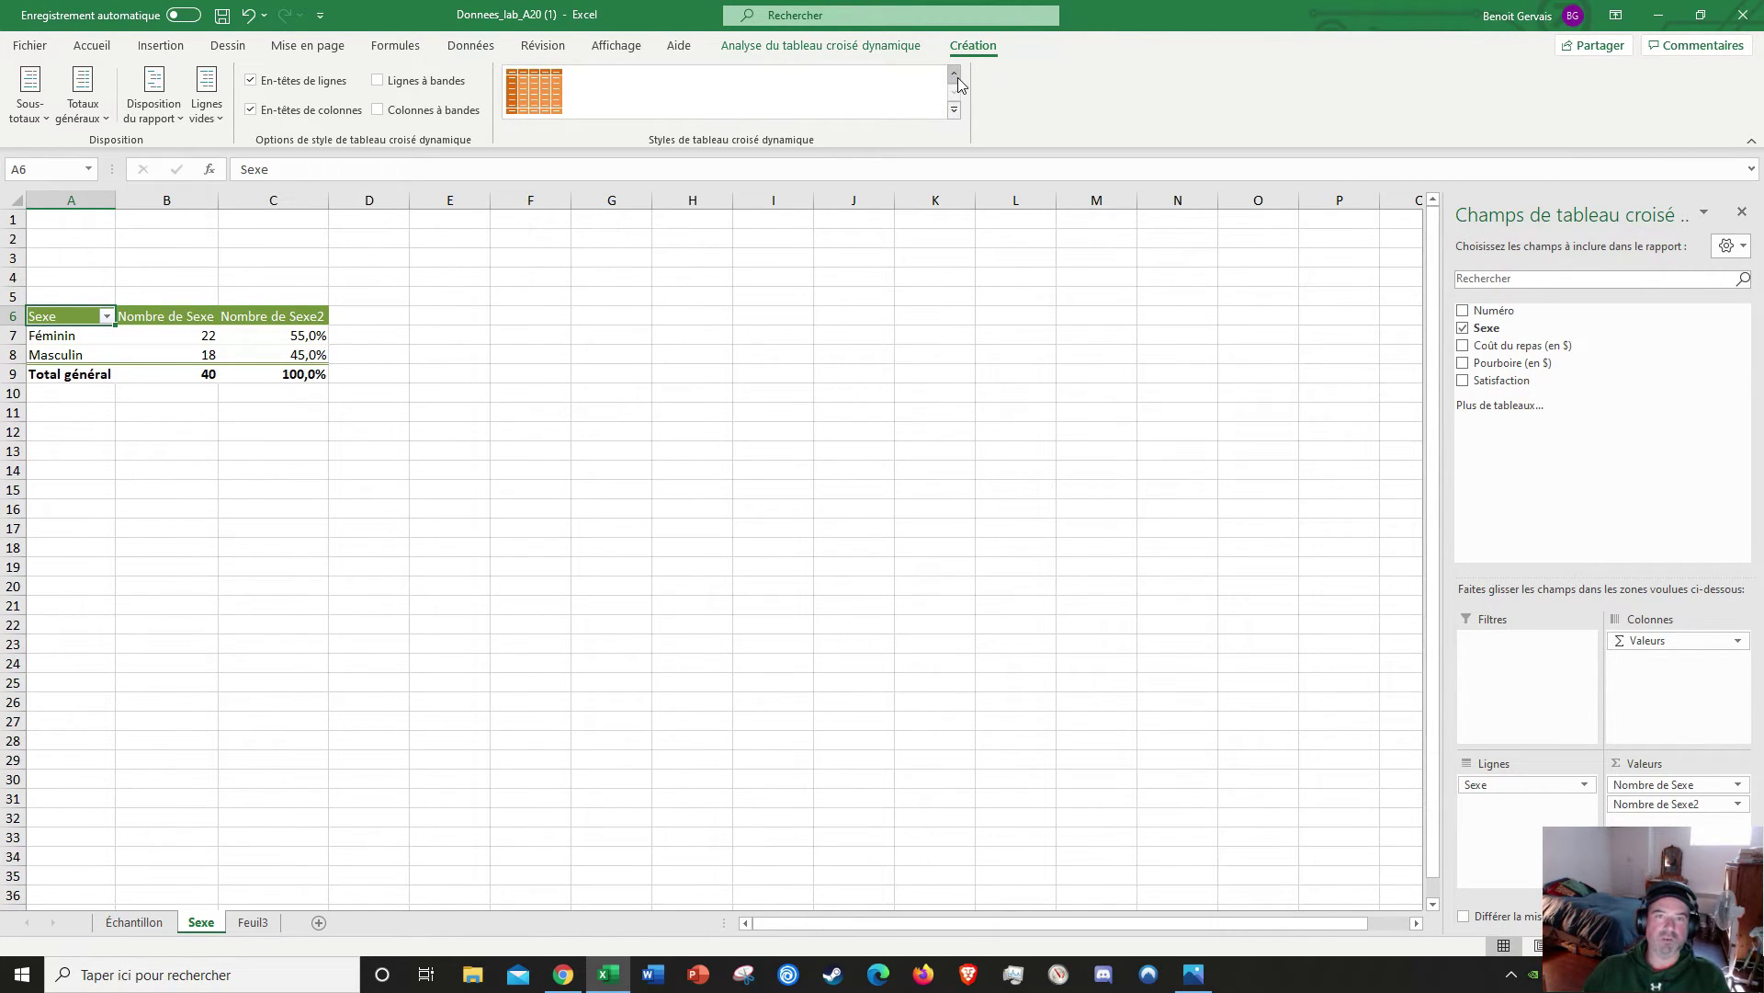
{"action": "left_click", "coordinate": [956, 78]}
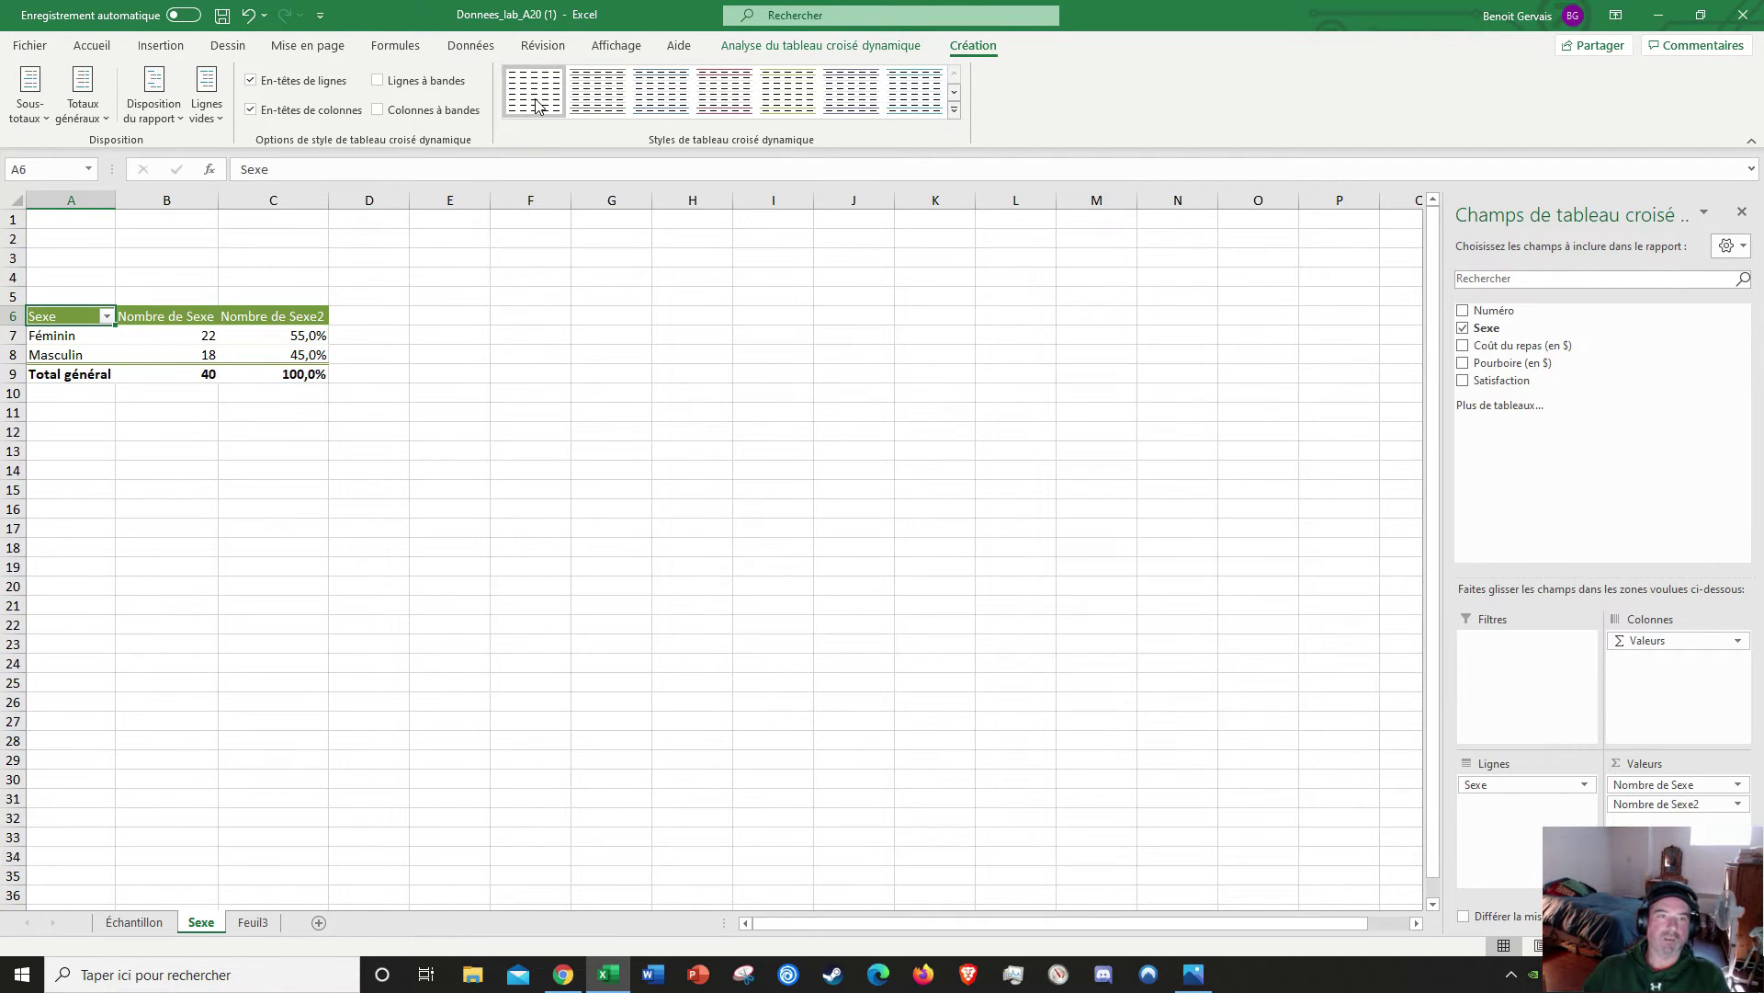
{"action": "left_click", "coordinate": [538, 105]}
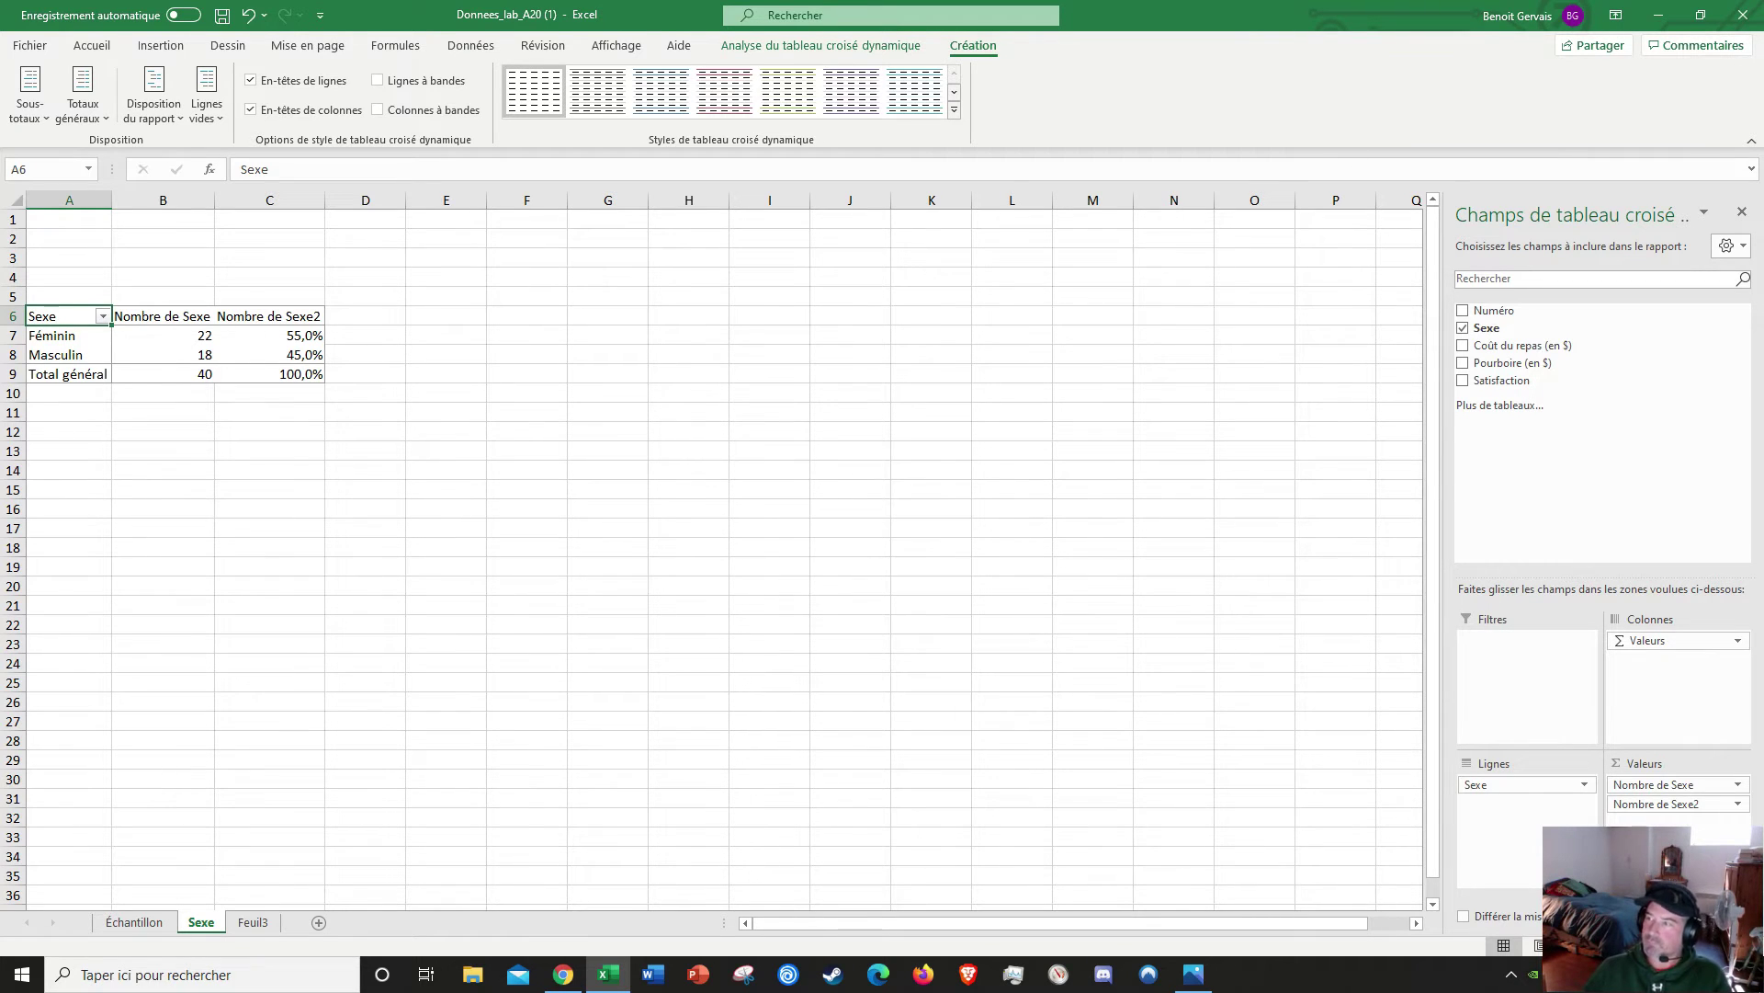
Step: Restore the Excel window to its smaller size and place the scanned page Lab Excel MQ P9.jpg beside it
{"action": "mouse_move", "coordinate": [1763, 60]}
{"action": "left_mouse_down"}
{"action": "mouse_move", "coordinate": [1646, 67]}
{"action": "mouse_move", "coordinate": [1763, 67]}
{"action": "left_mouse_up"}
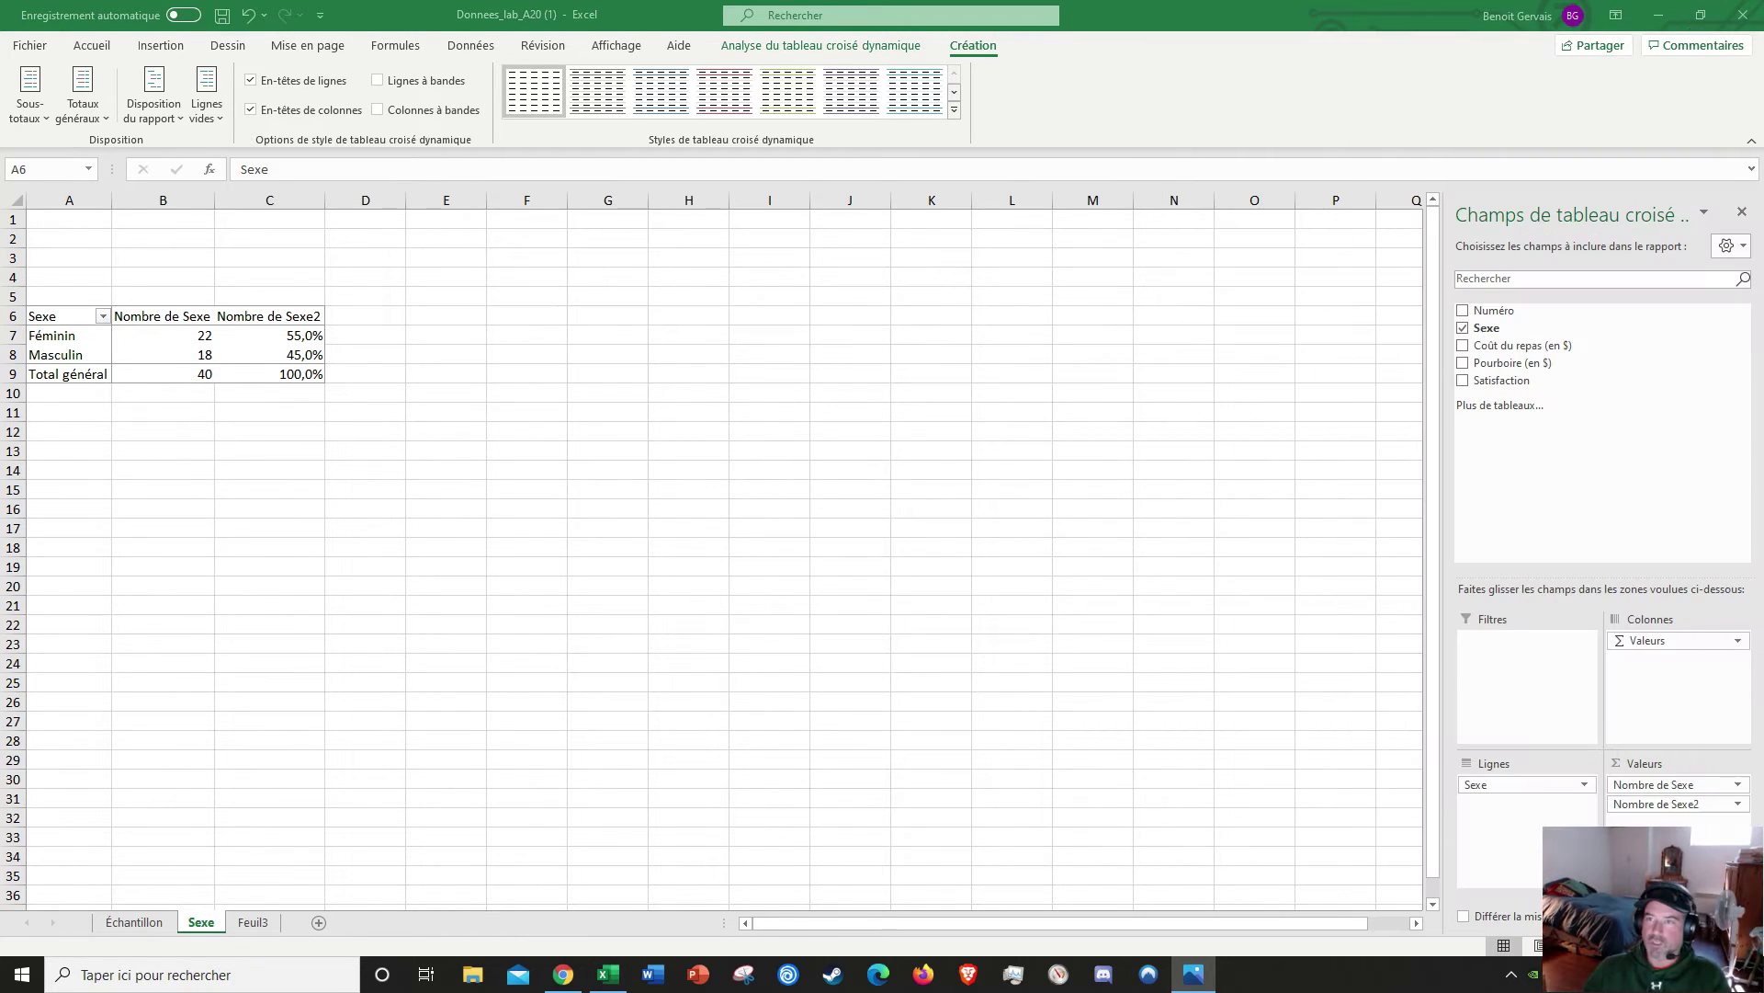
{"action": "left_click", "coordinate": [1701, 14]}
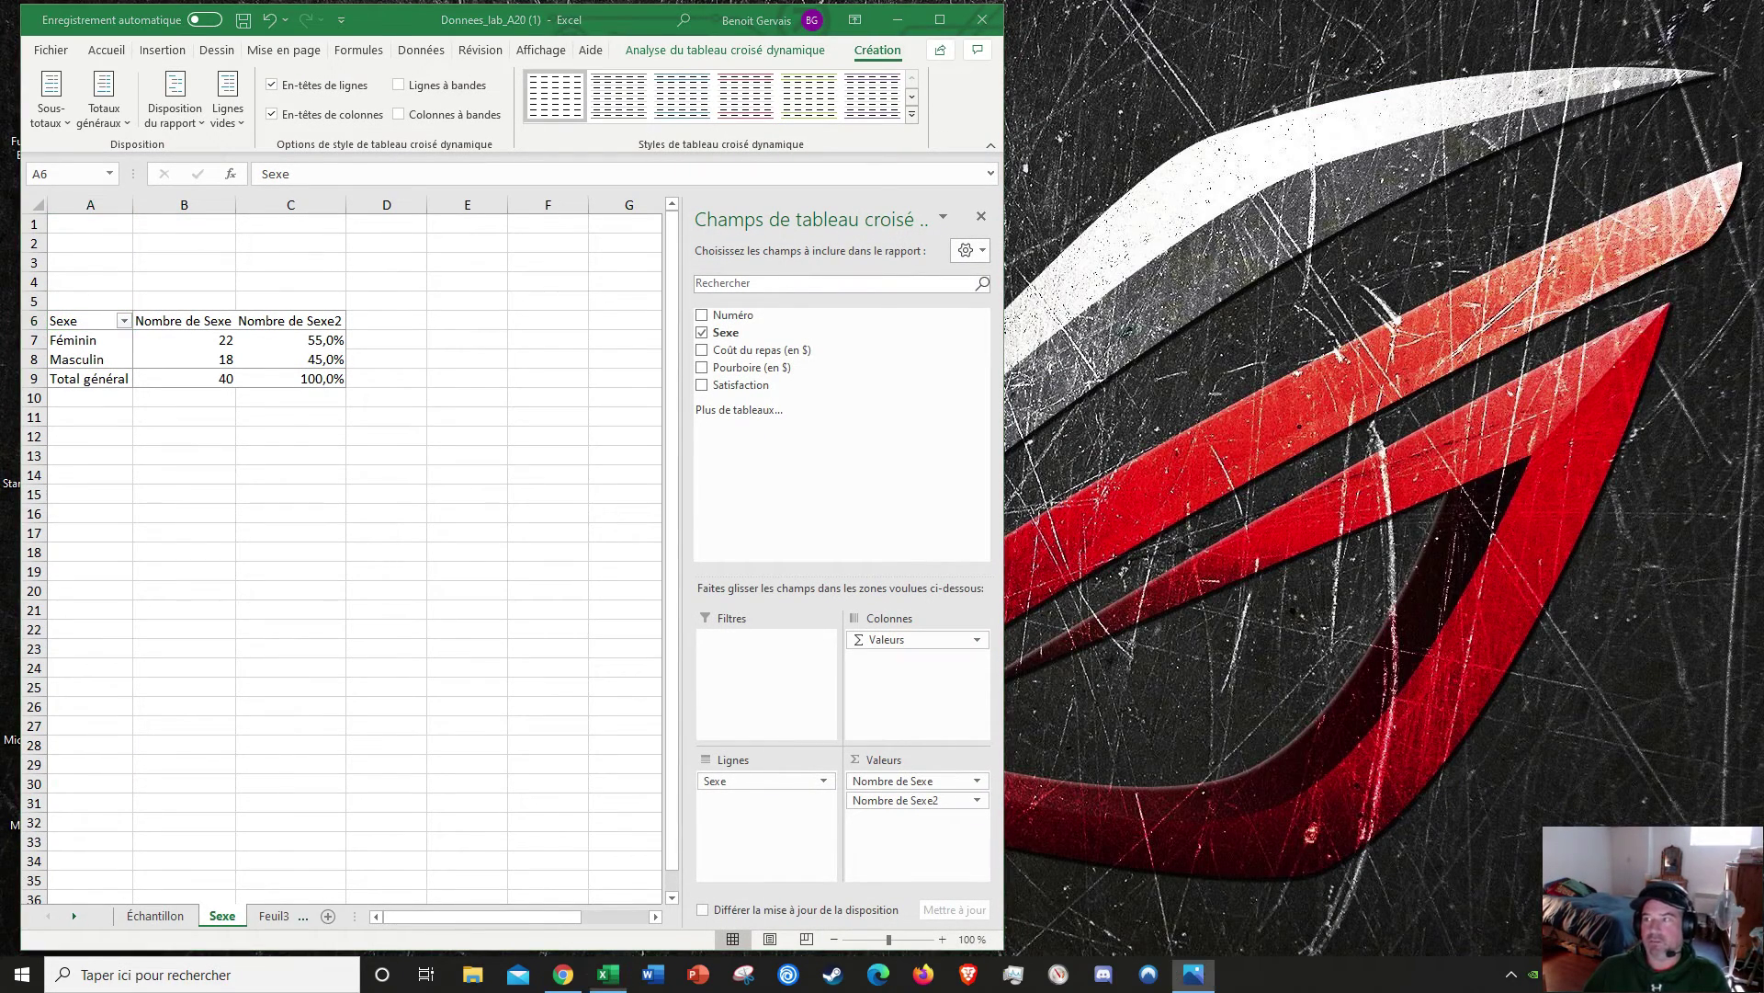
{"action": "left_click_drag", "start_coordinate": [1763, 67], "coordinate": [1451, 59]}
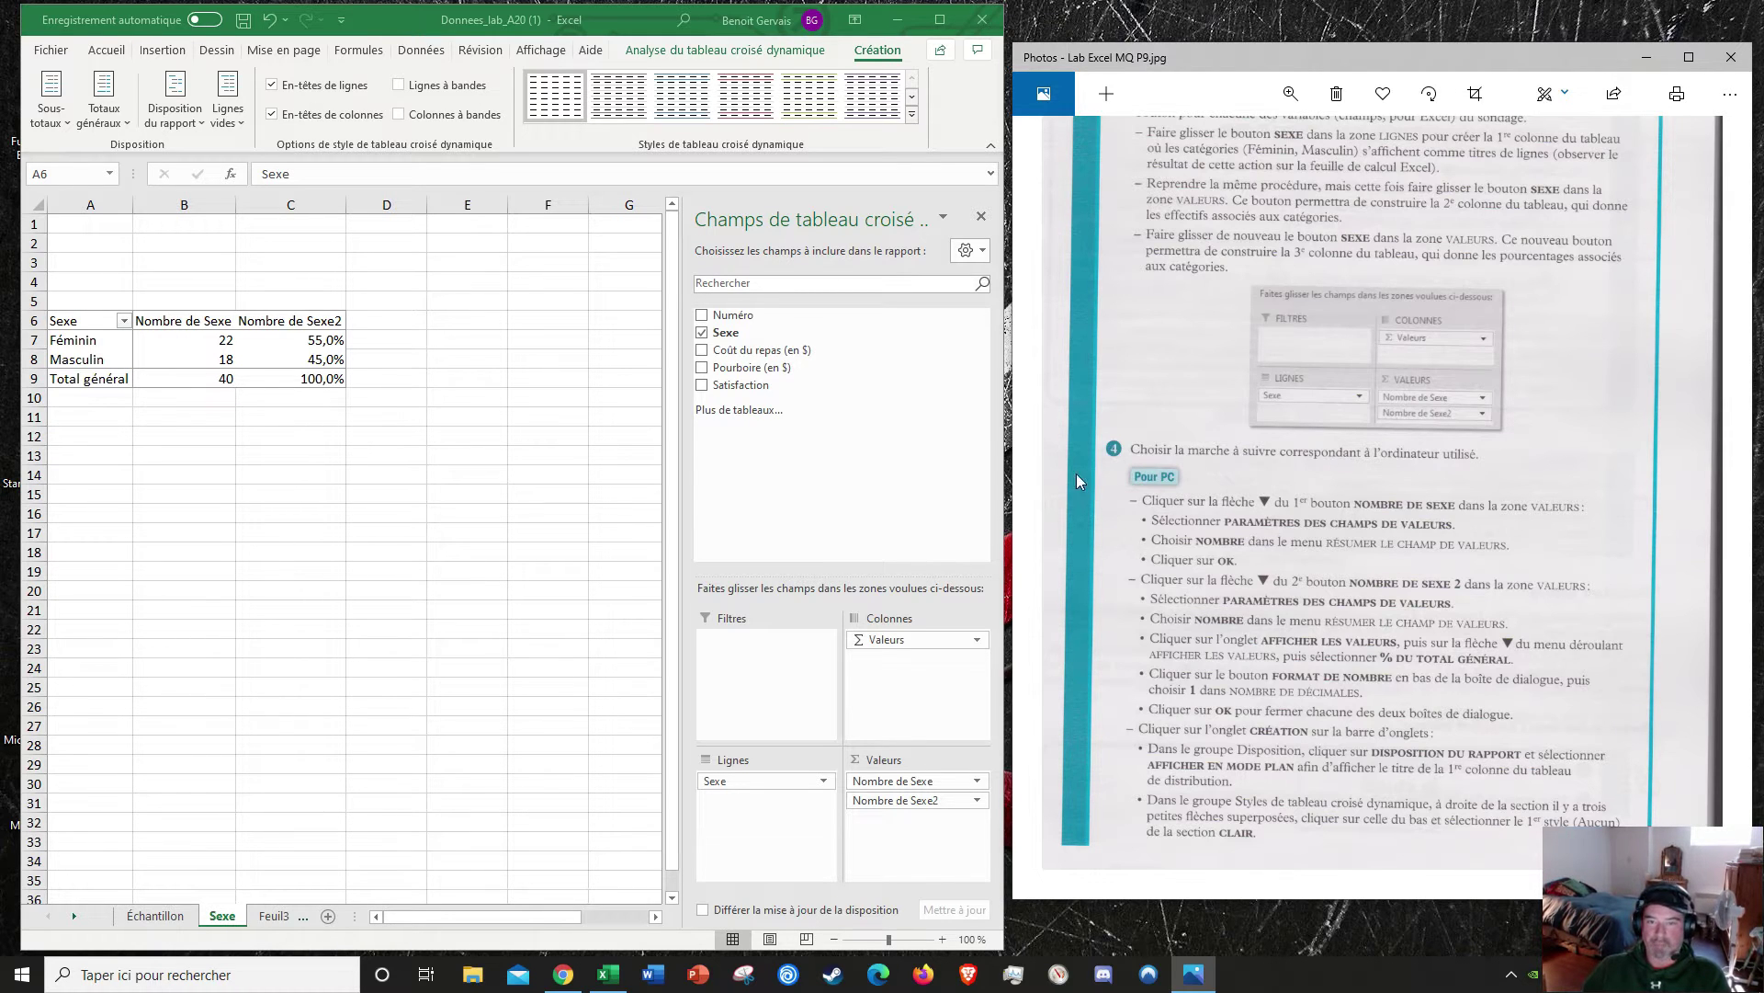
Step: Go back to scanned page Lab Excel MQ P7.jpg and examine the expected Sexe distribution table and pie chart
{"action": "scroll", "coordinate": [1384, 445], "scroll_direction": "down", "scroll_amount": 3}
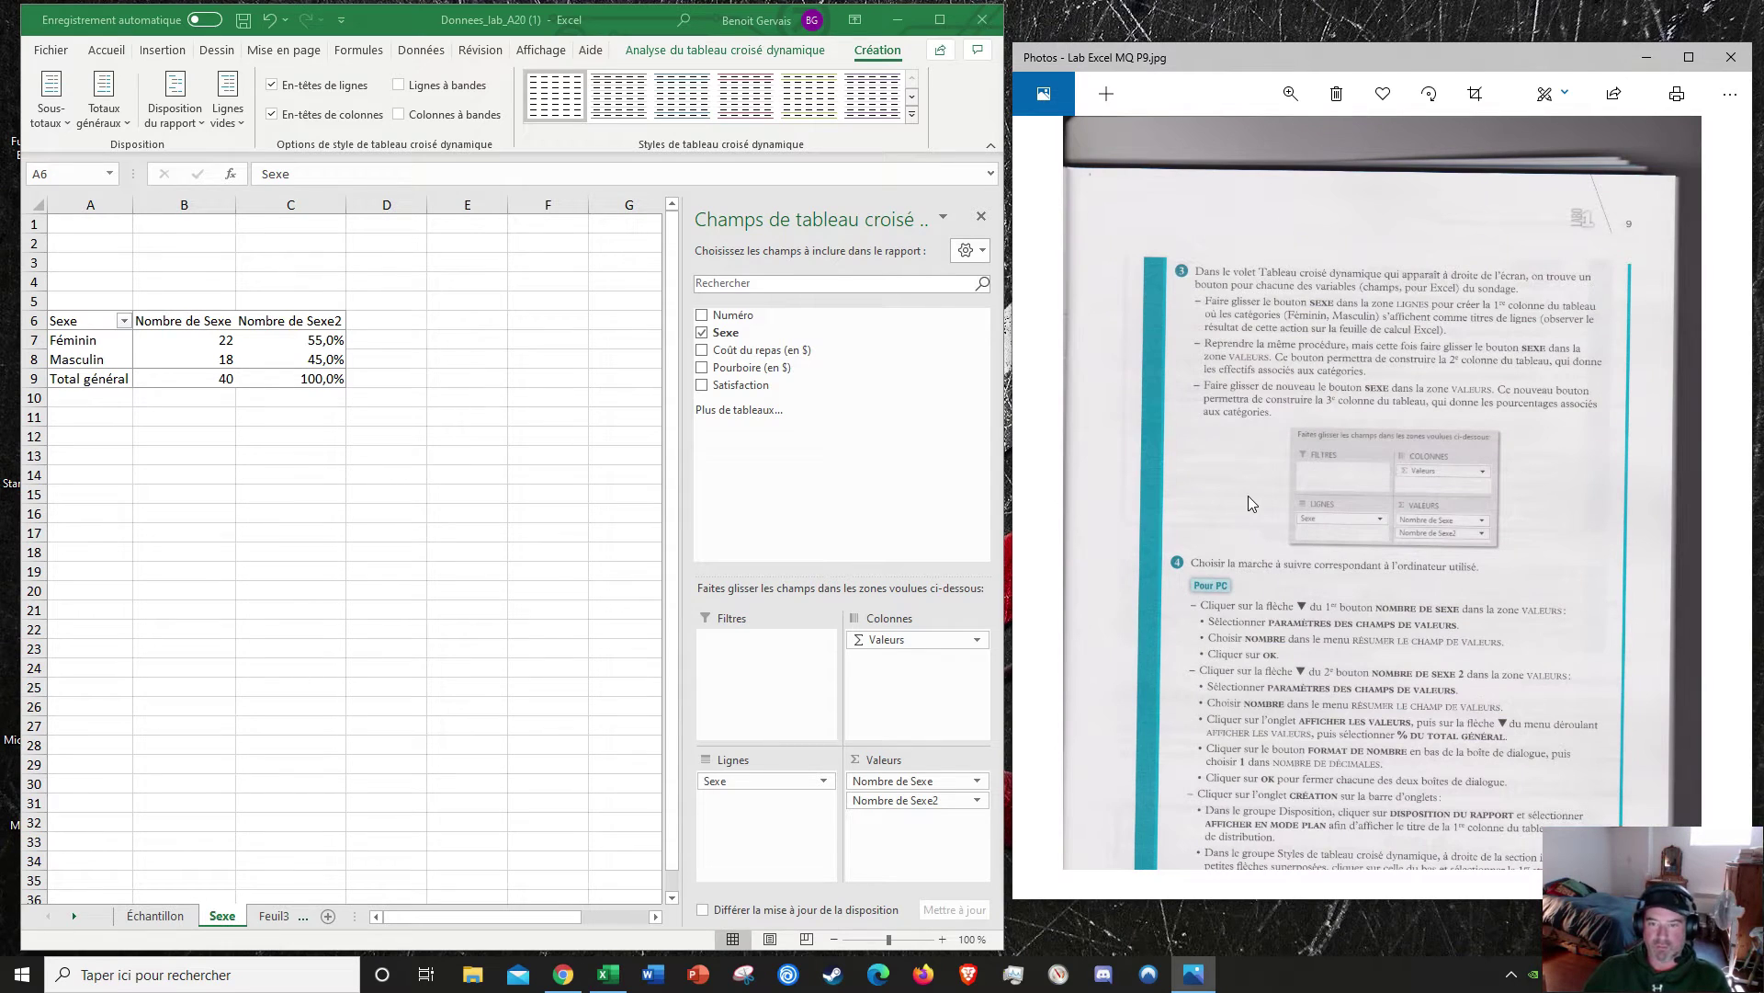
{"action": "scroll", "coordinate": [1248, 495], "scroll_direction": "down", "scroll_amount": 2}
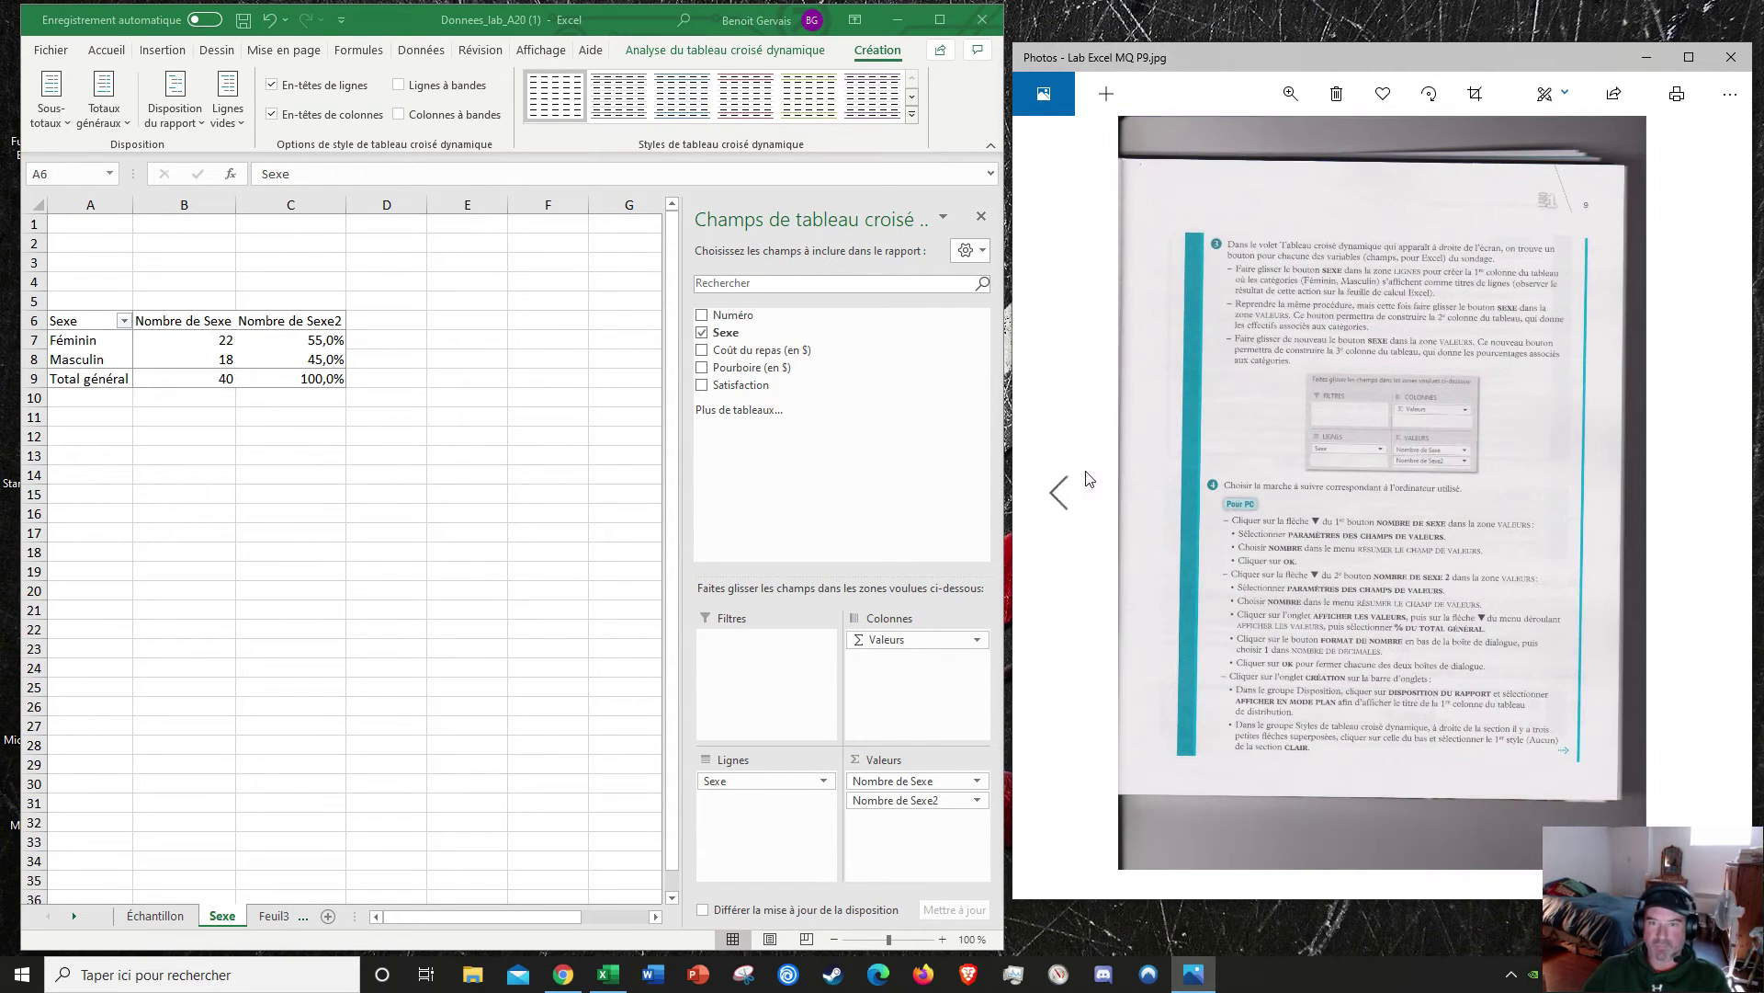
{"action": "left_click", "coordinate": [1071, 485]}
{"action": "left_click", "coordinate": [1070, 485]}
{"action": "left_click", "coordinate": [1071, 485]}
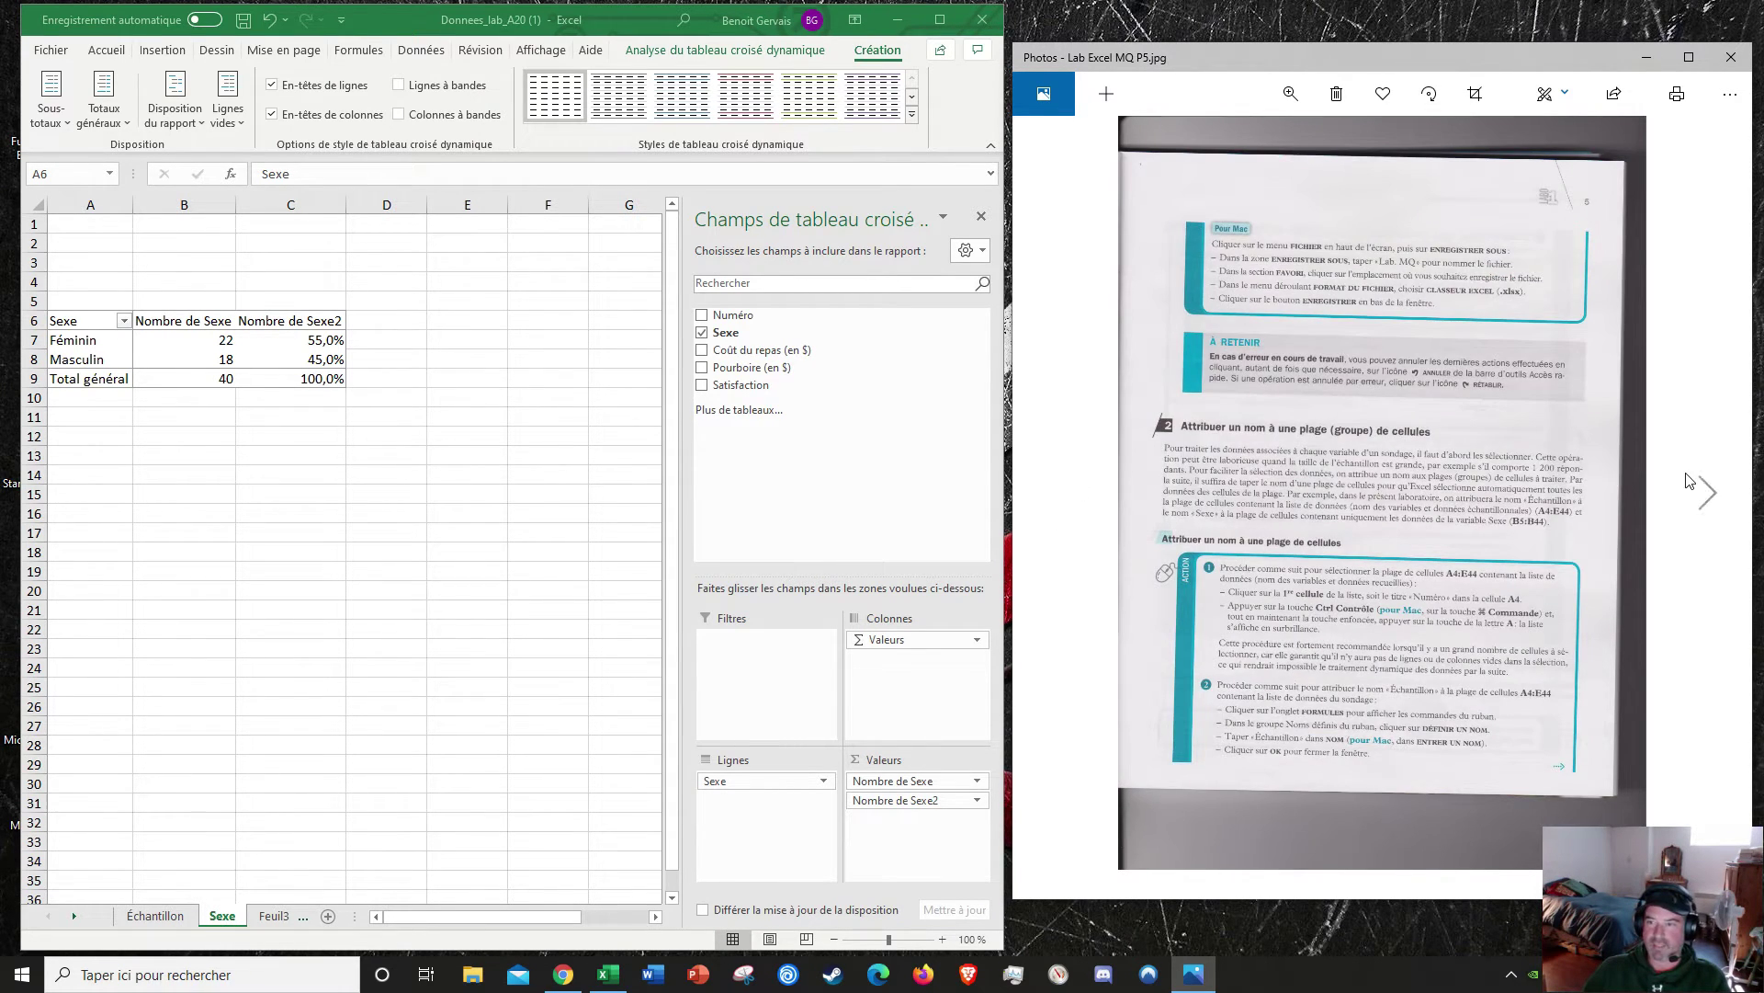
{"action": "left_click", "coordinate": [1691, 483]}
{"action": "left_click", "coordinate": [1691, 483]}
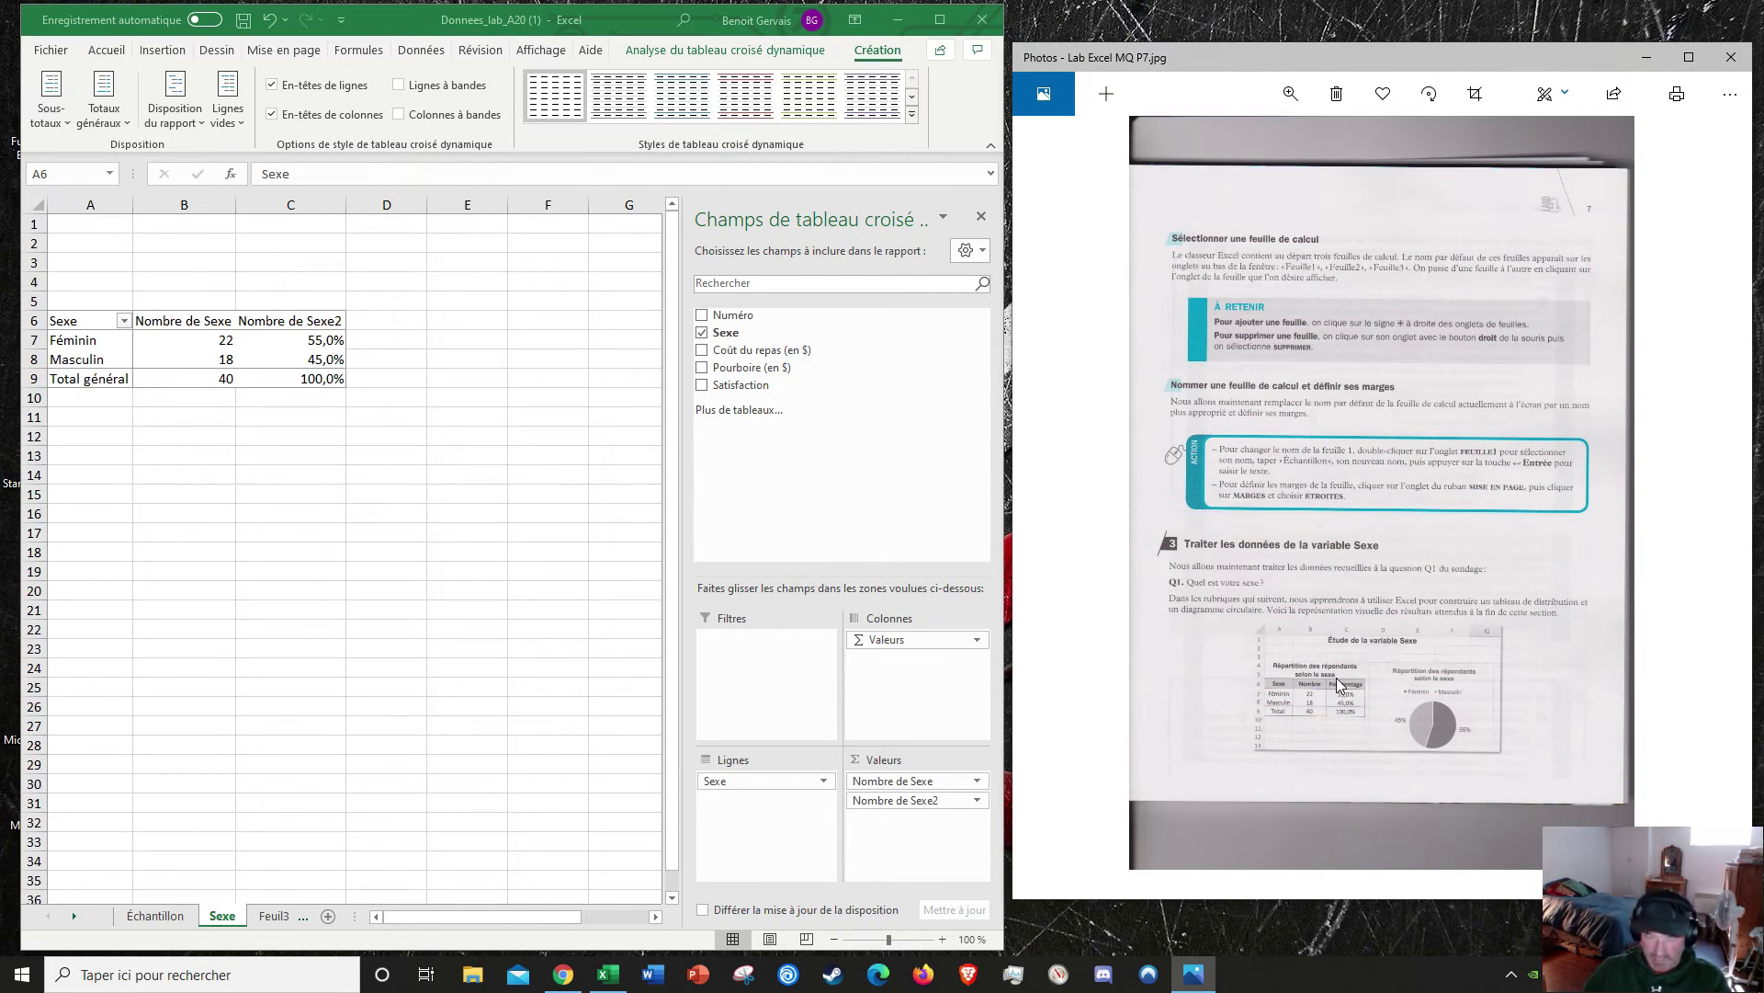
{"action": "scroll", "coordinate": [1359, 693], "scroll_direction": "up", "scroll_amount": 4}
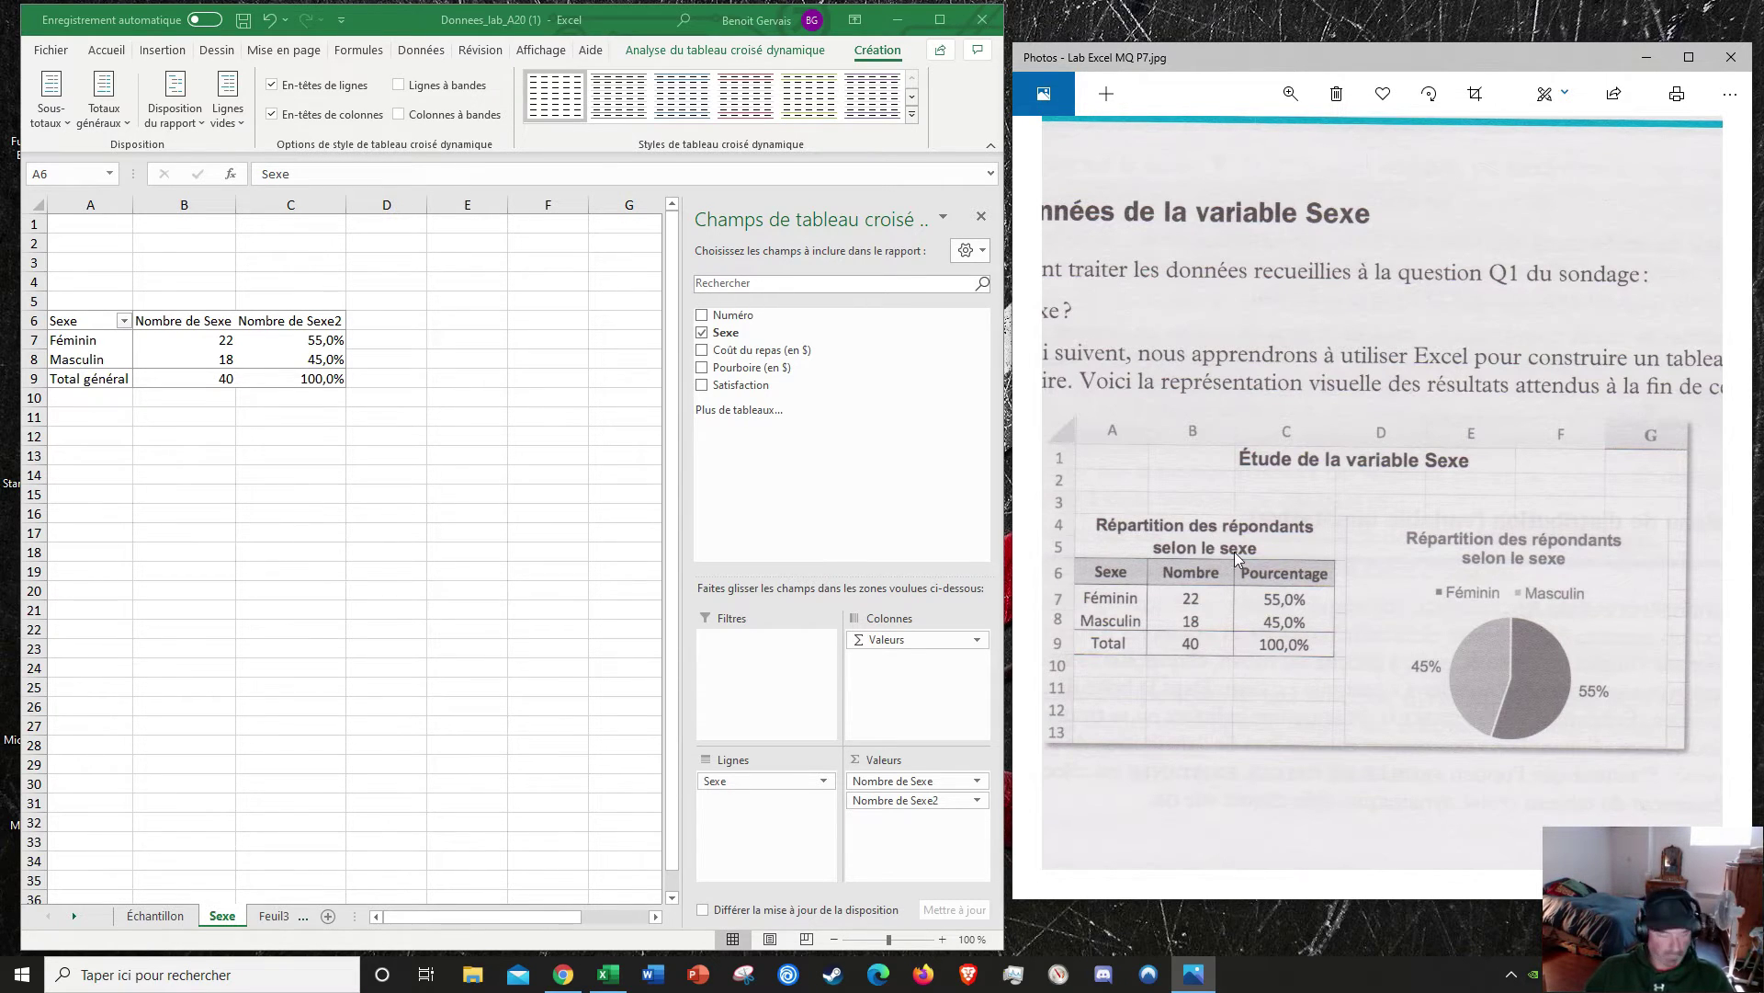
{"action": "scroll", "coordinate": [1278, 575], "scroll_direction": "down", "scroll_amount": 4}
{"action": "scroll", "coordinate": [1336, 605], "scroll_direction": "down", "scroll_amount": 2}
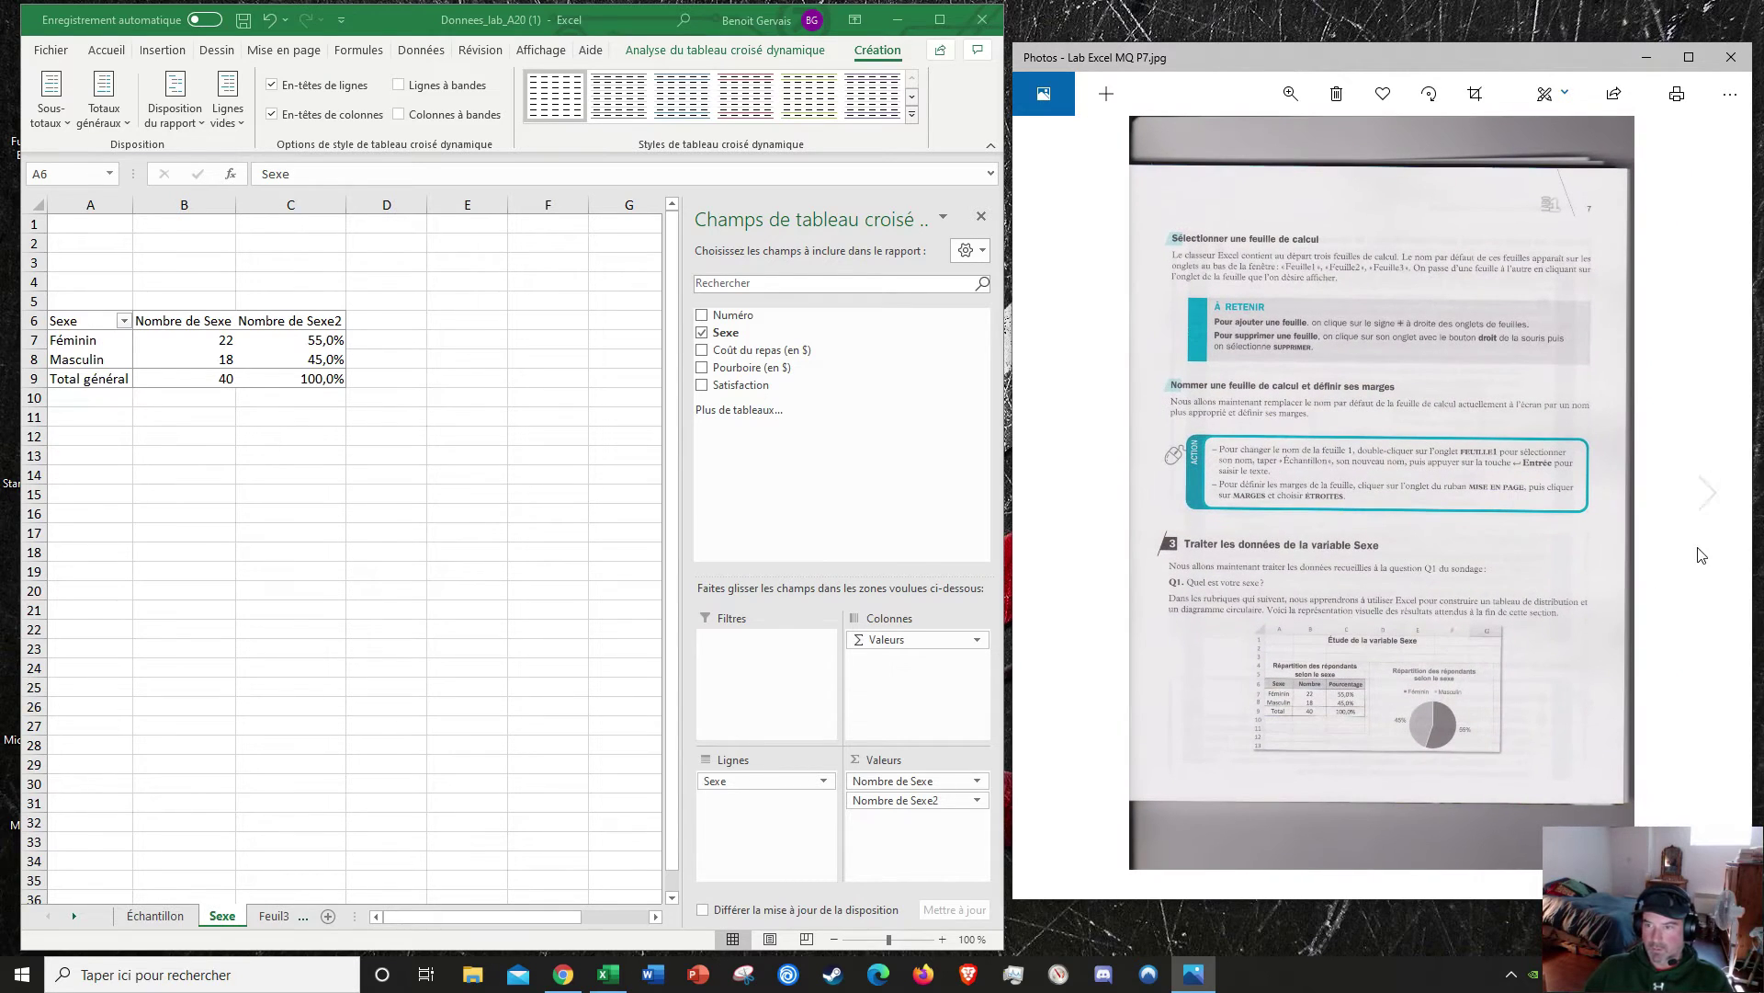
Step: Advance the scanned instructions to page Lab Excel MQ P10.jpg and read how to cut the link with the table assistant
{"action": "left_click", "coordinate": [1714, 502]}
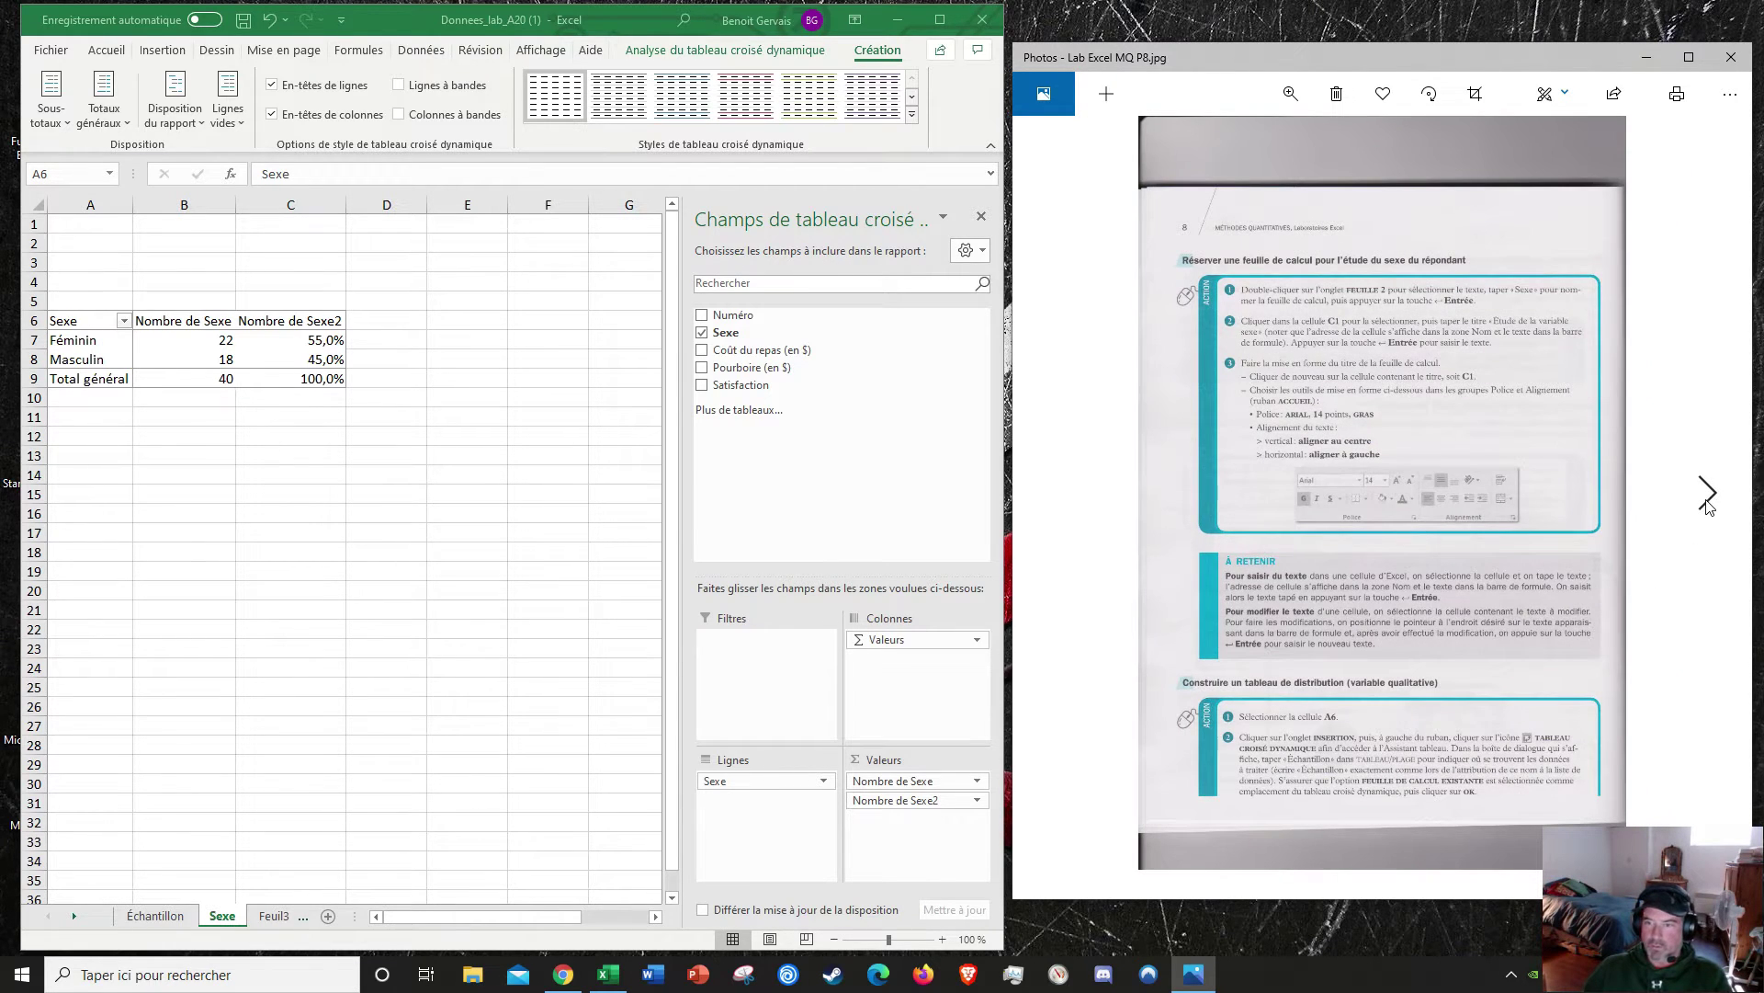
{"action": "left_click", "coordinate": [1707, 505]}
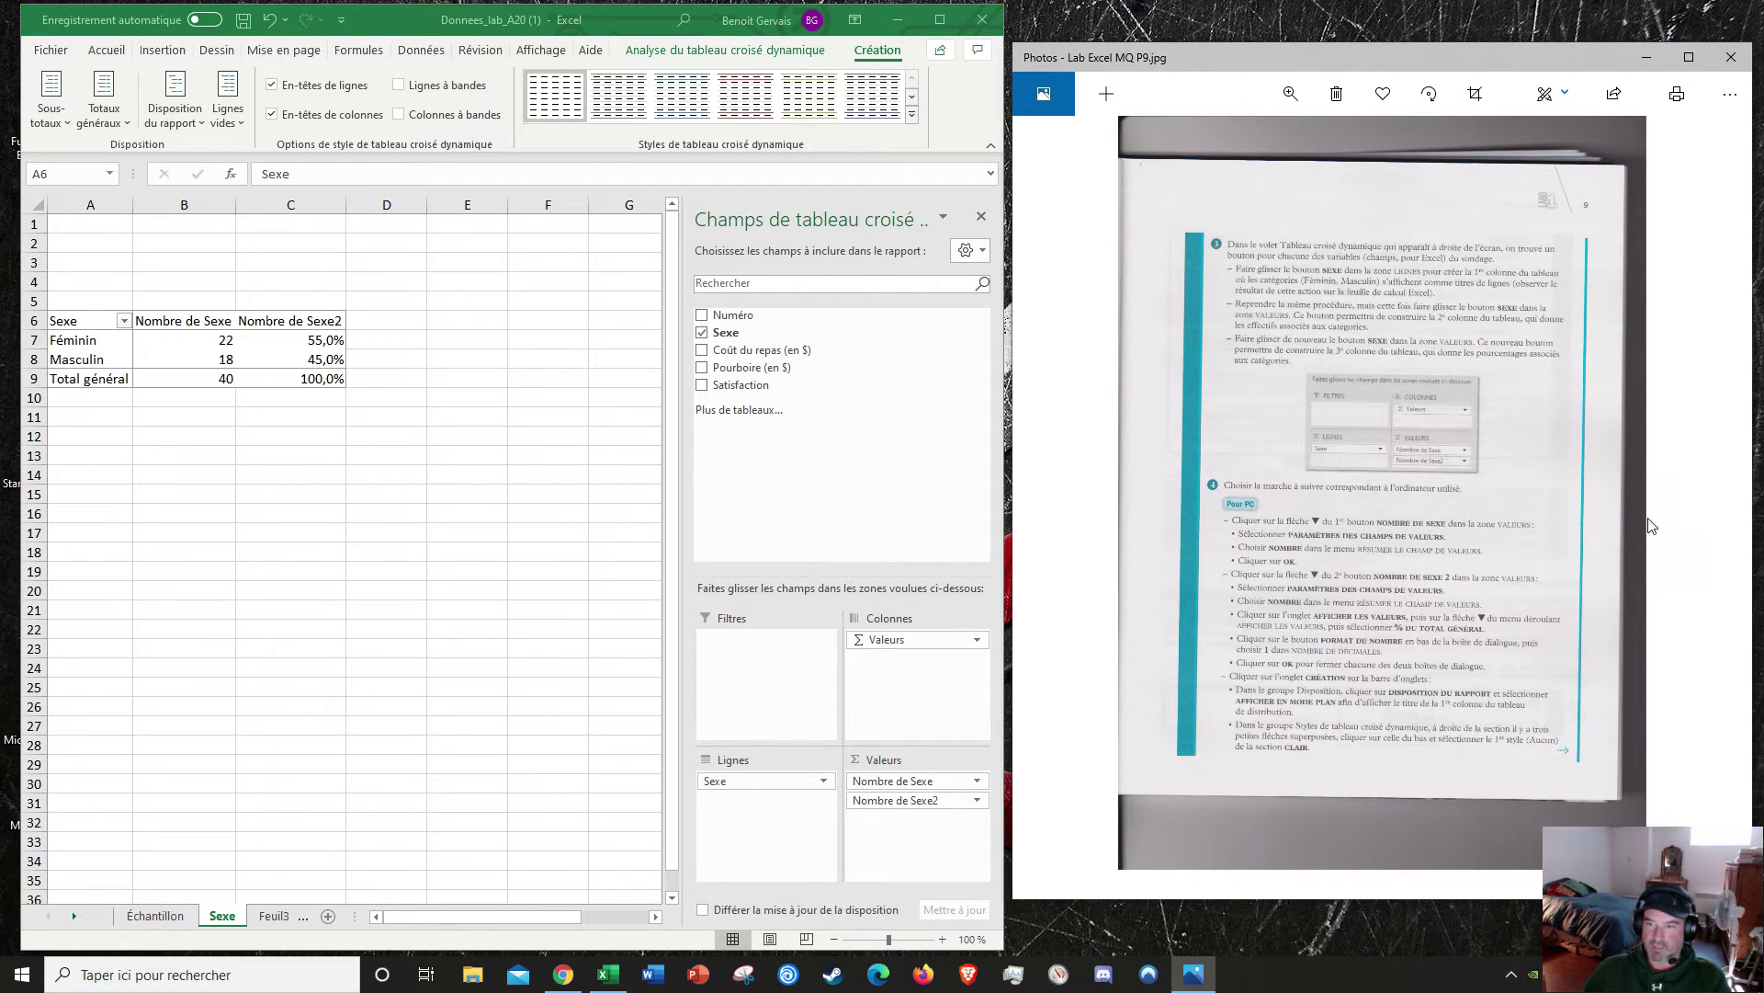
{"action": "left_click", "coordinate": [1709, 493]}
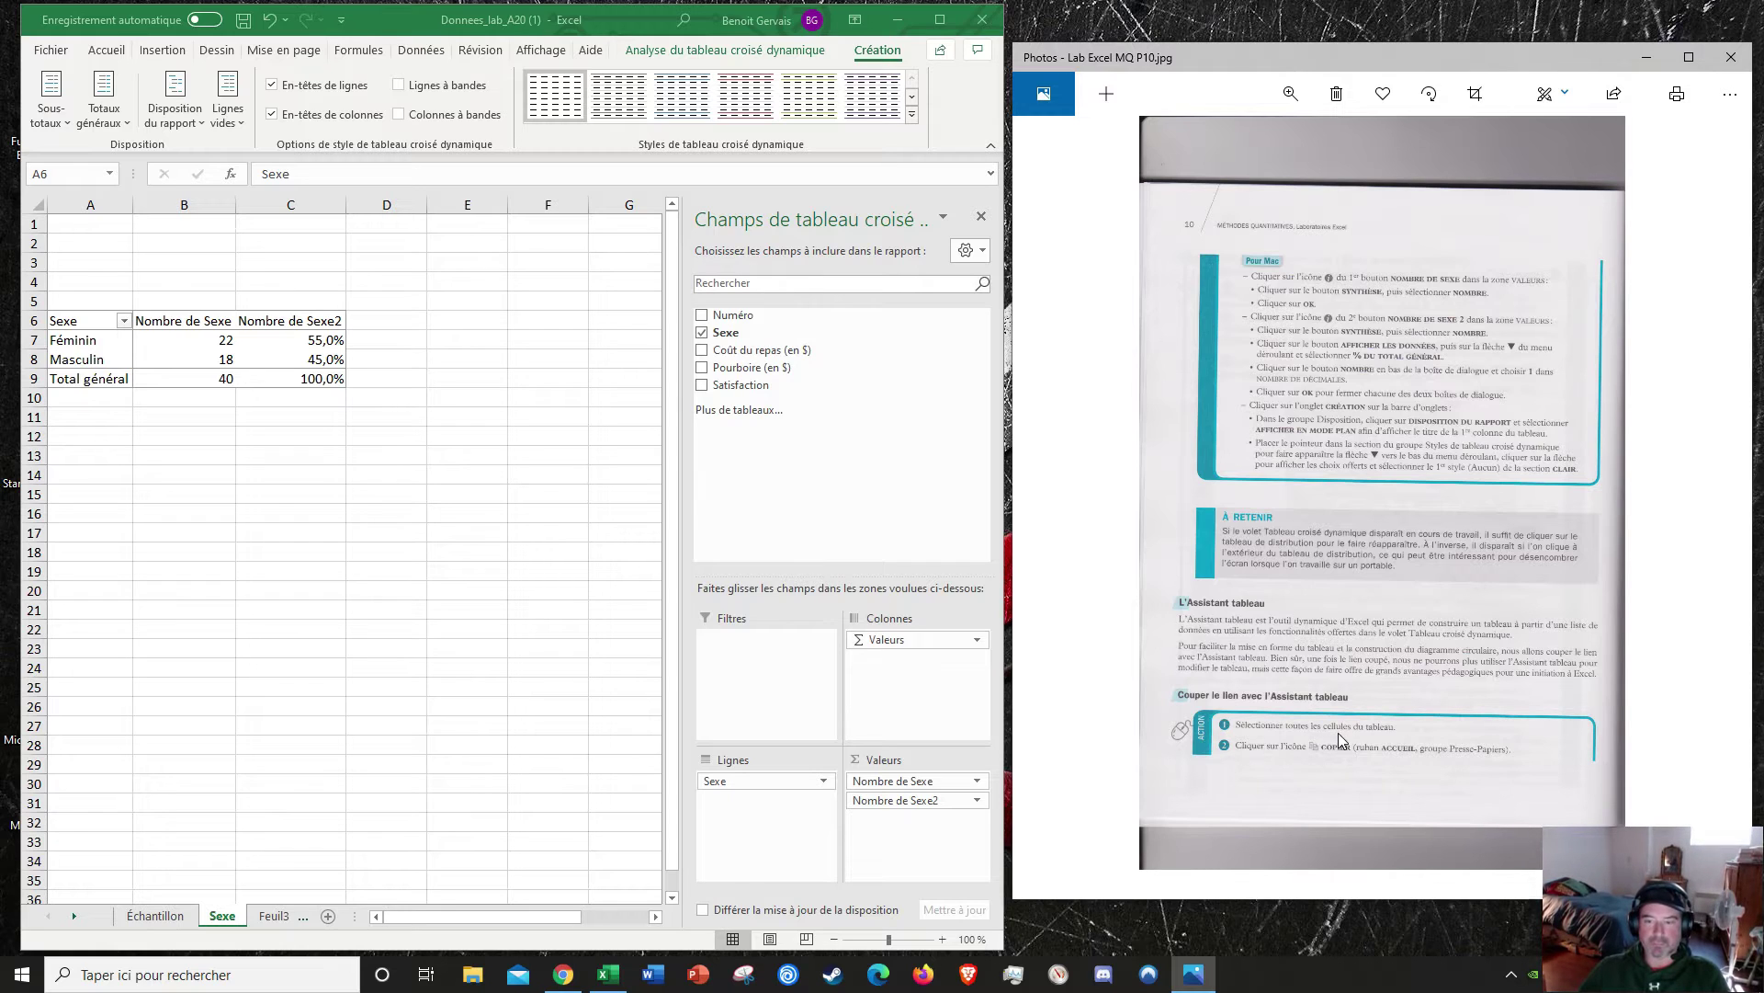
Step: Select the entire Sexe pivot table, cells A6:C9, and copy it
{"action": "left_click", "coordinate": [95, 321]}
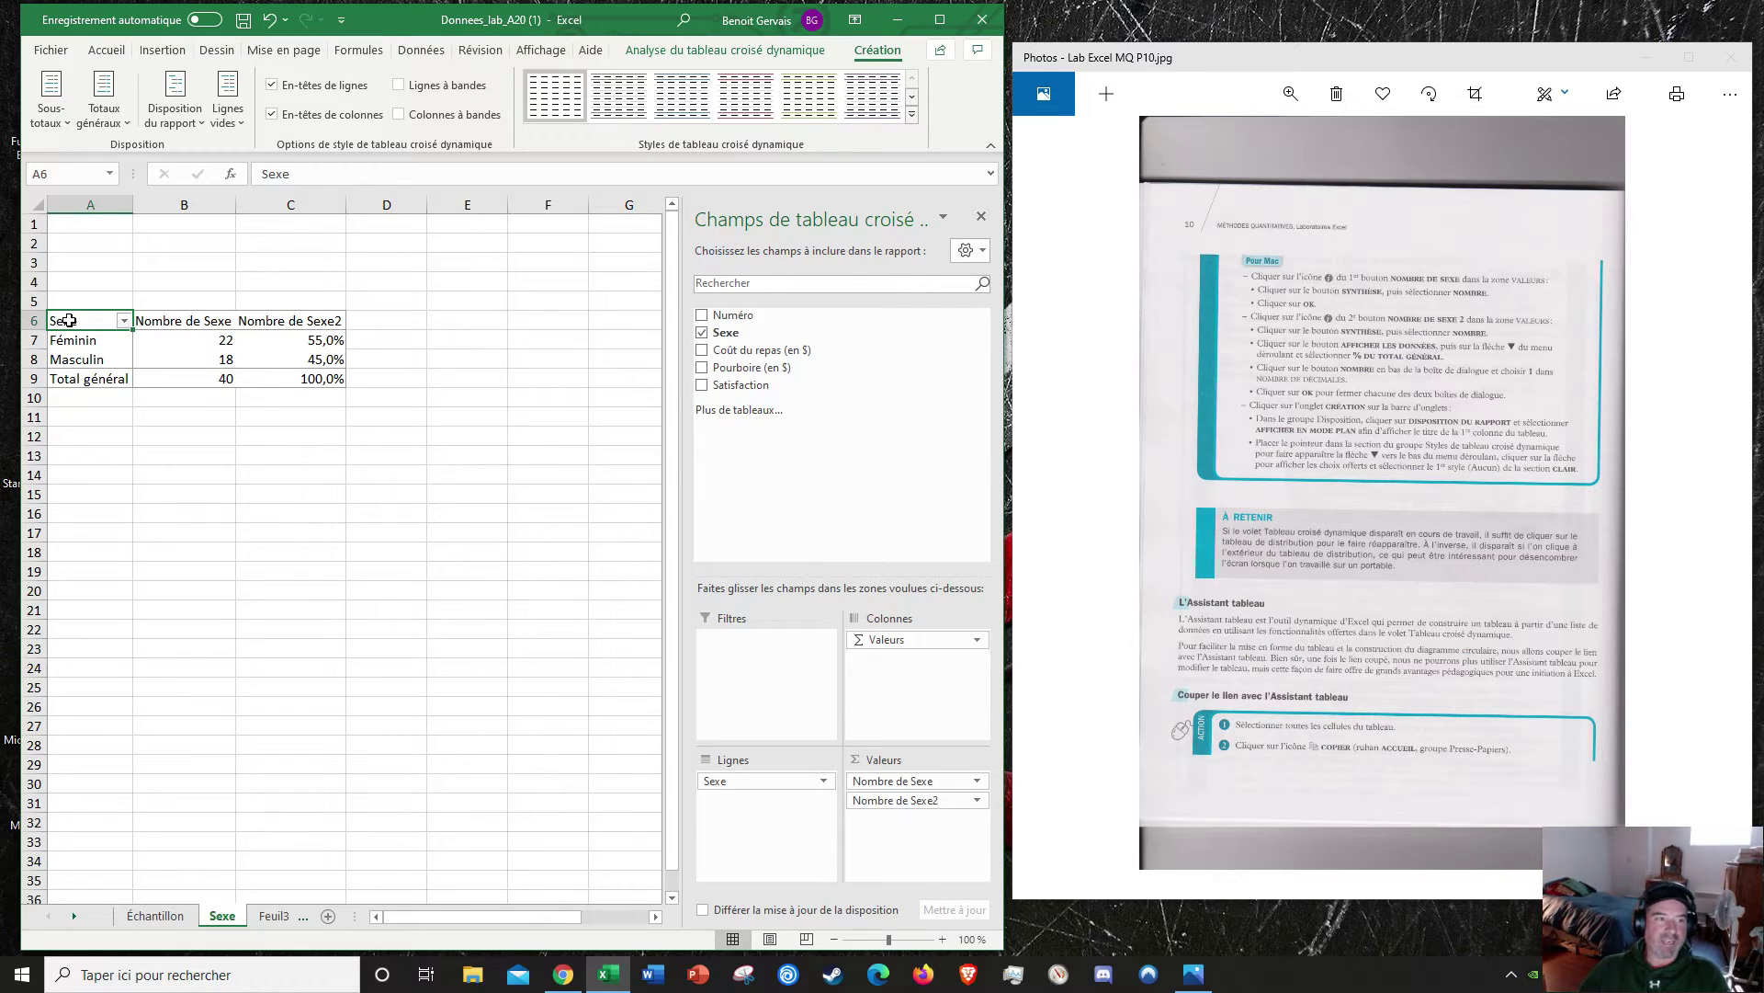
{"action": "left_click_drag", "start_coordinate": [75, 322], "coordinate": [284, 372]}
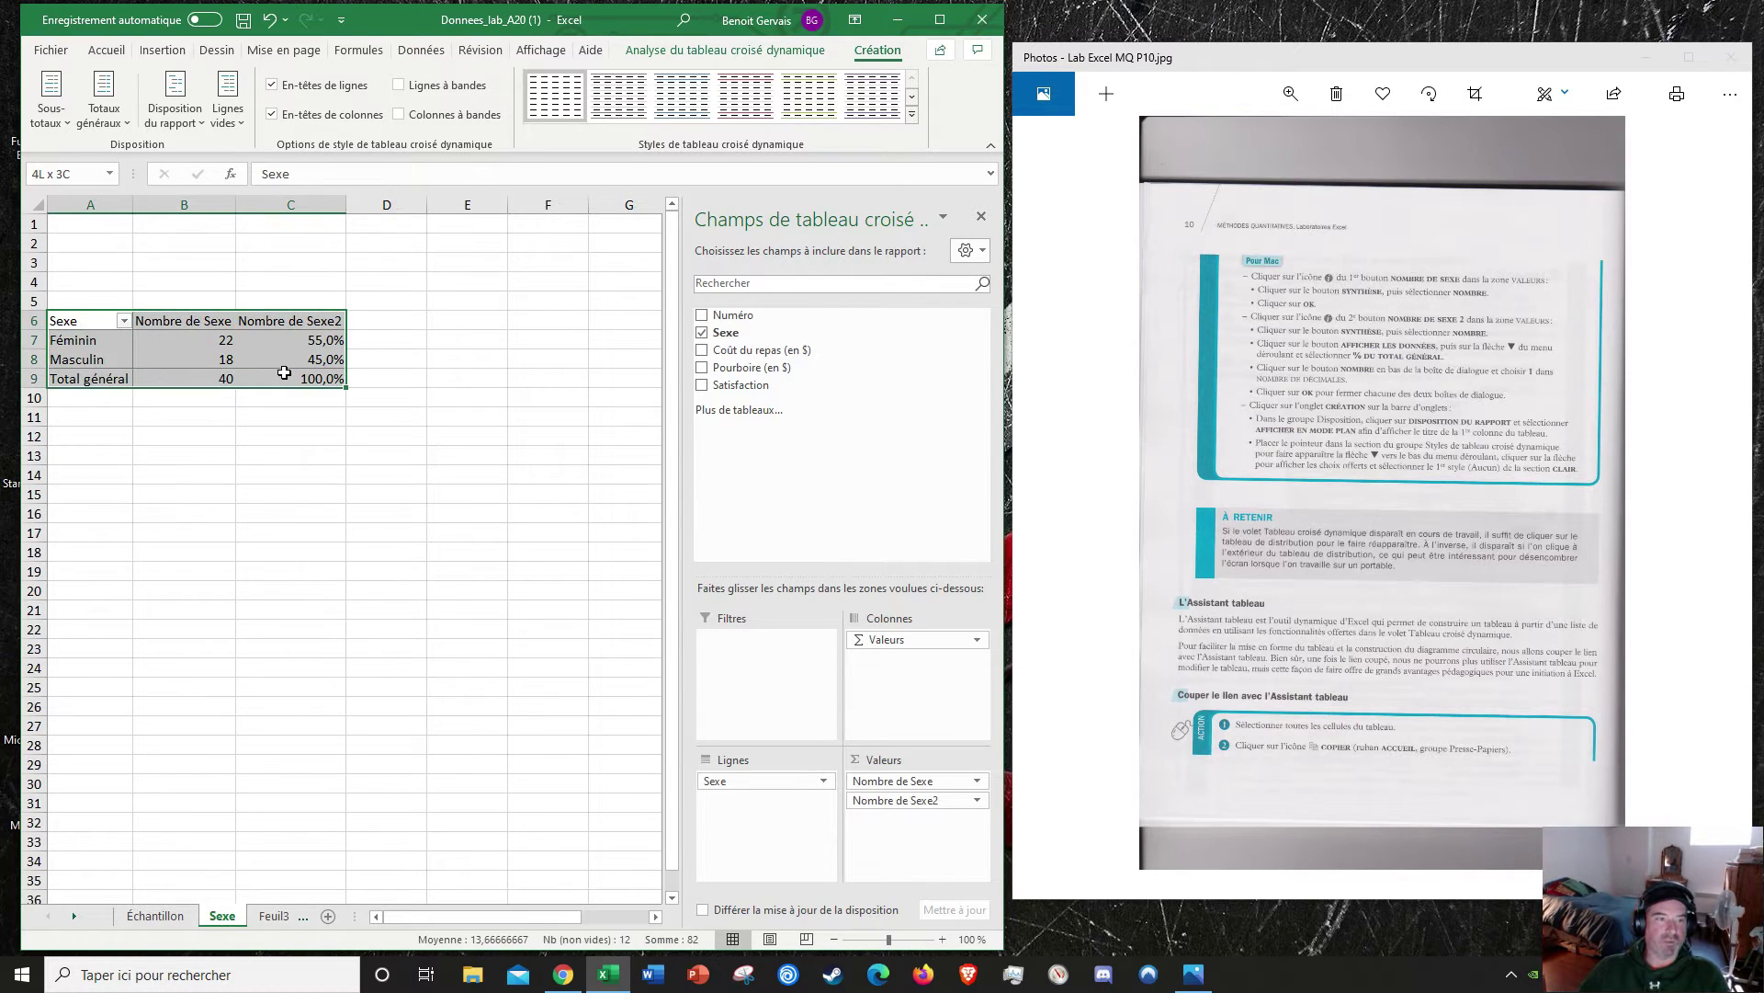
{"action": "left_click", "coordinate": [284, 373]}
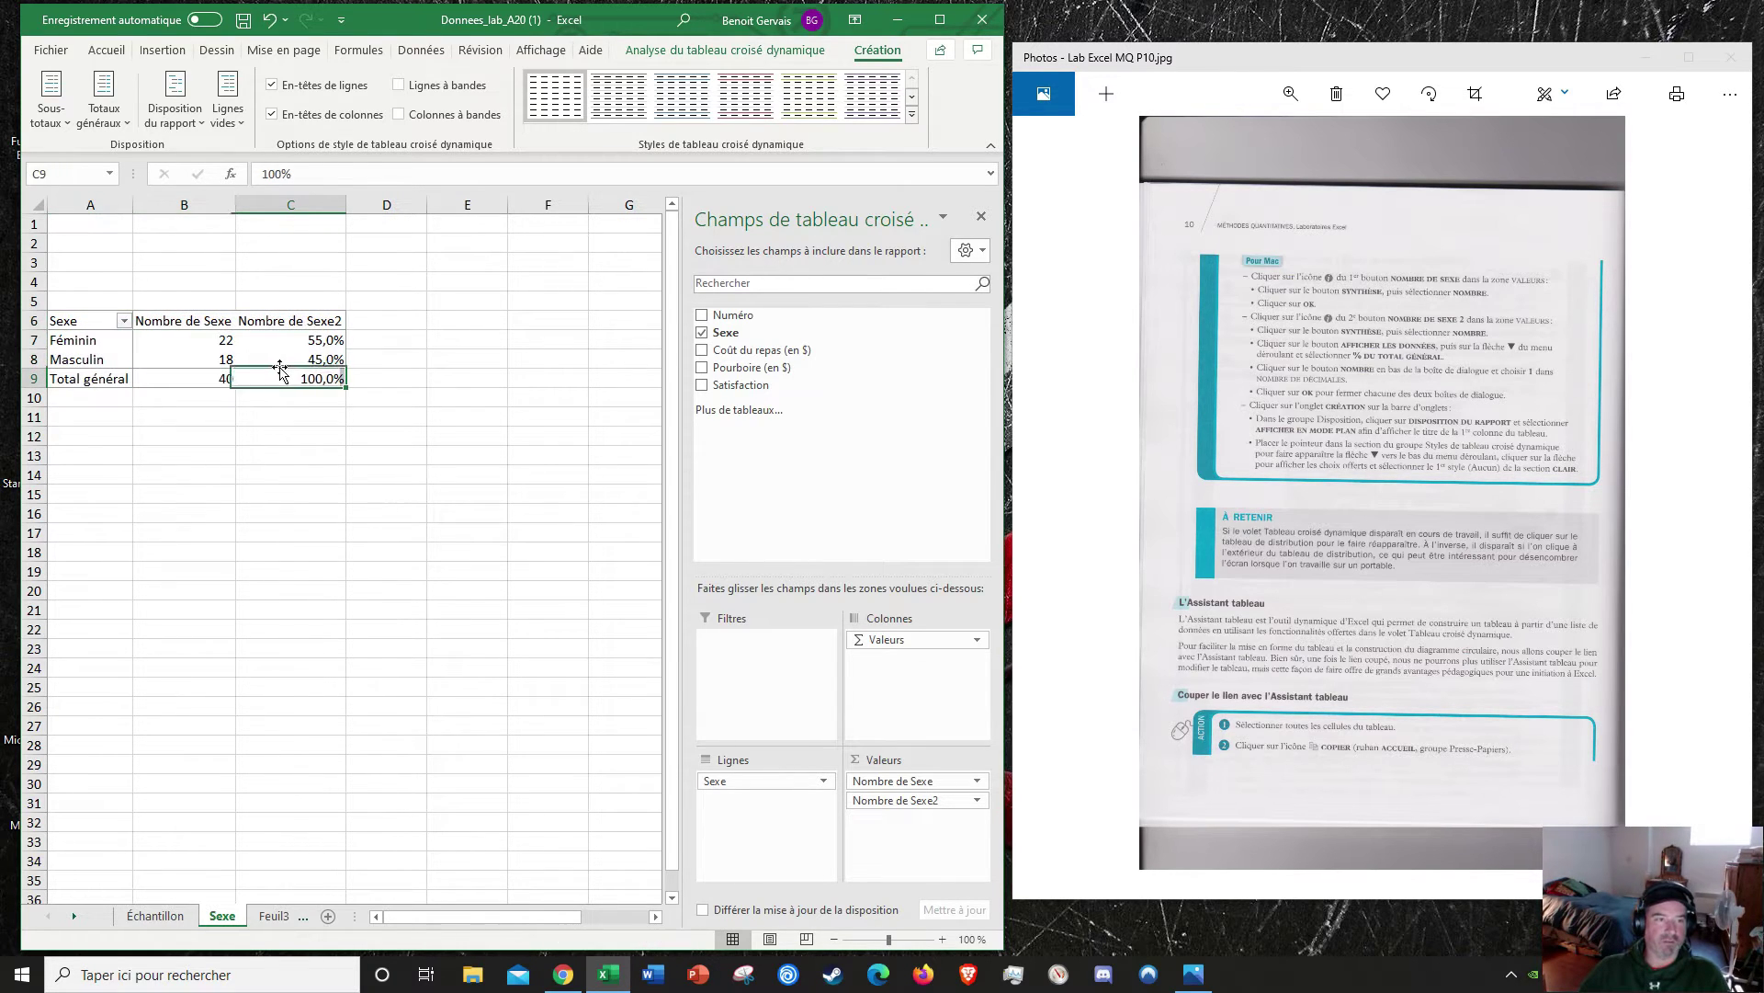
{"action": "left_click", "coordinate": [79, 320]}
{"action": "left_click_drag", "start_coordinate": [92, 323], "coordinate": [276, 375]}
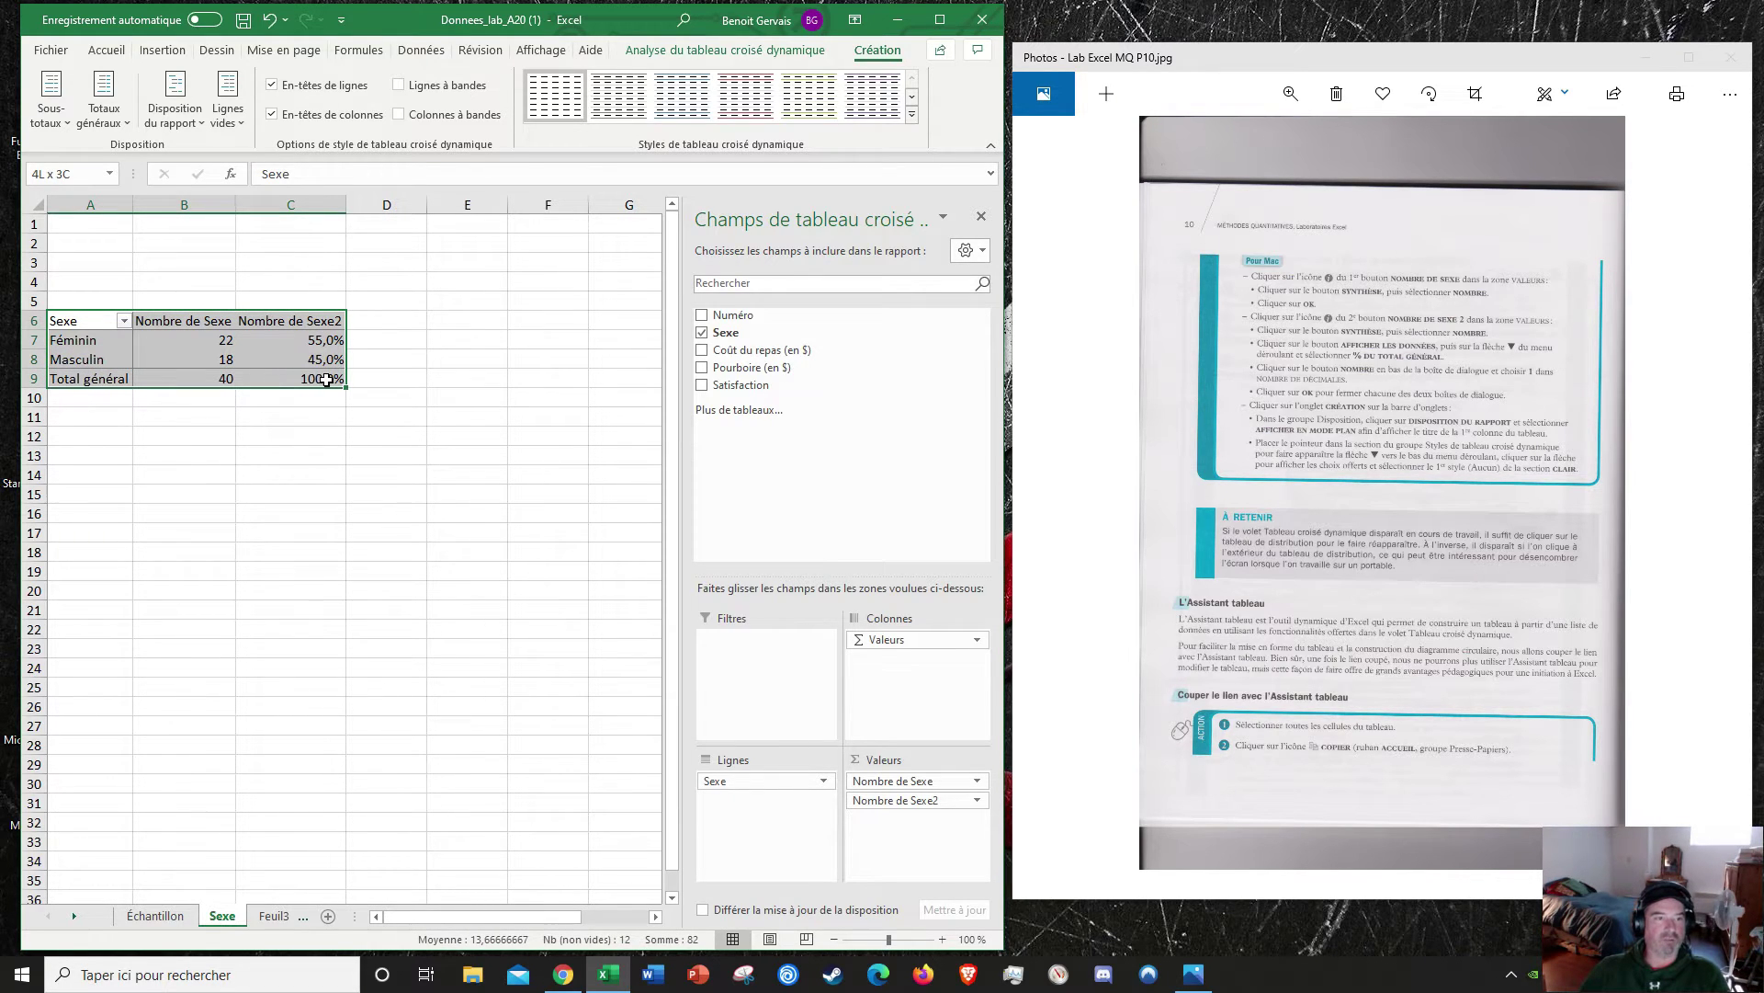
{"action": "left_click_drag", "start_coordinate": [327, 380], "coordinate": [322, 380]}
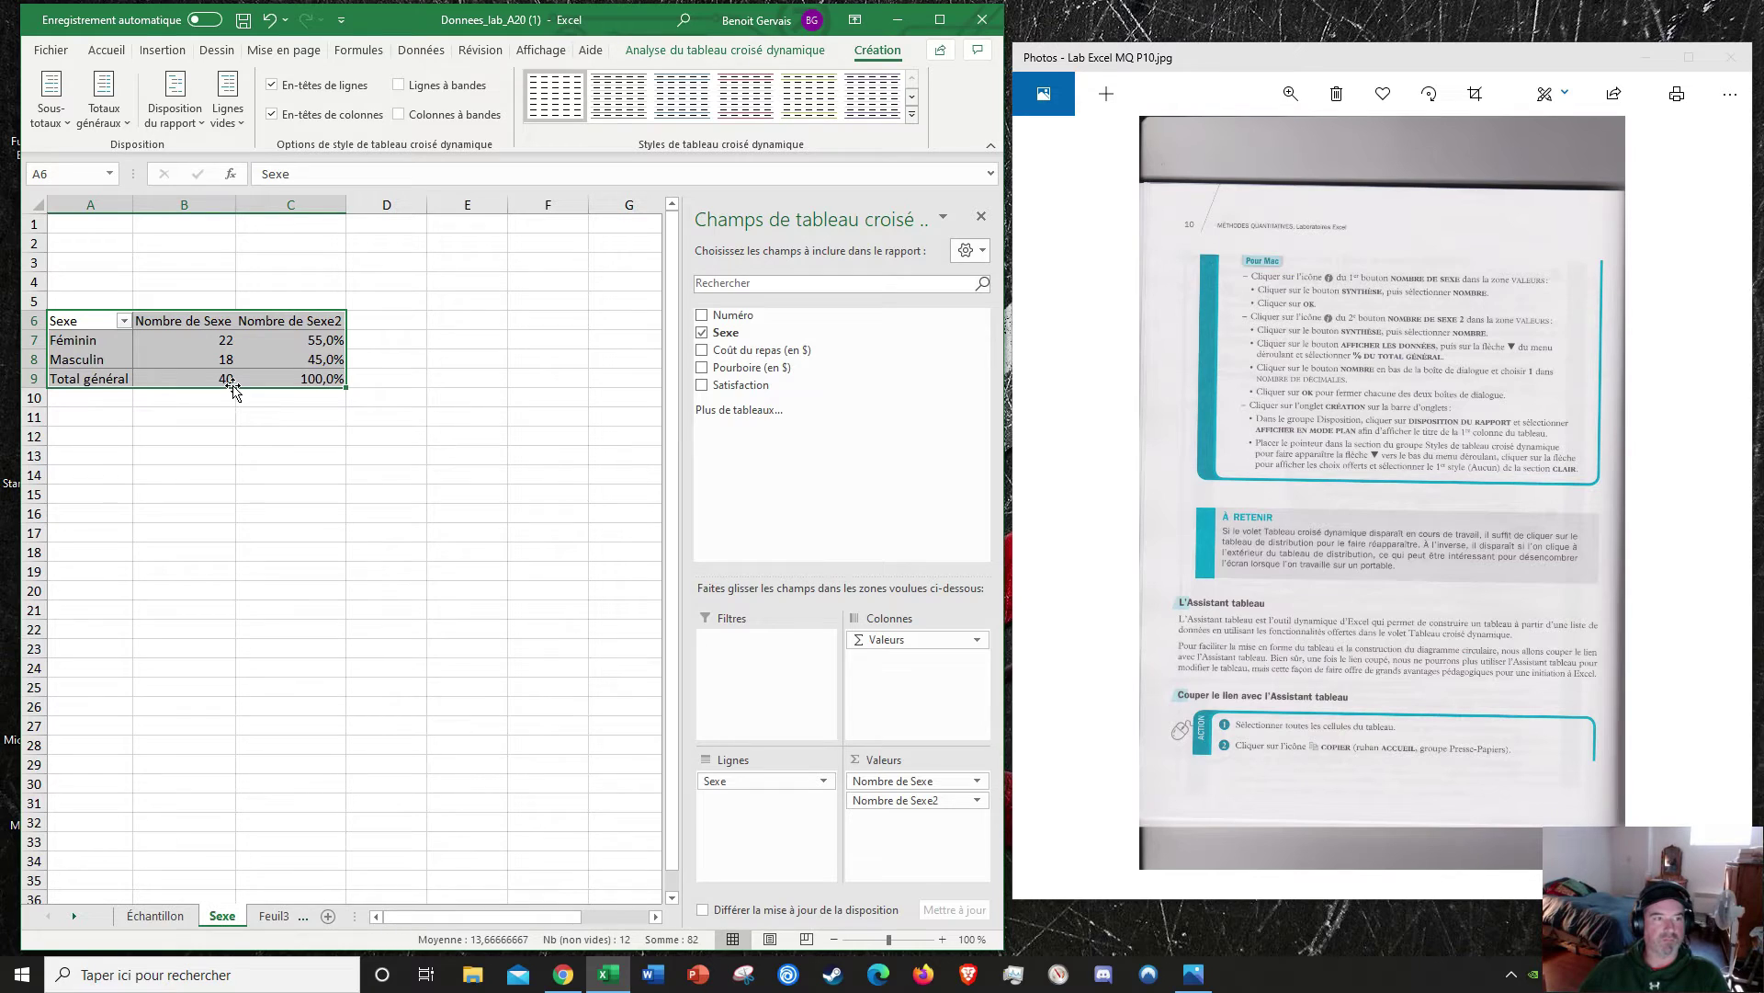
{"action": "left_click", "coordinate": [103, 54]}
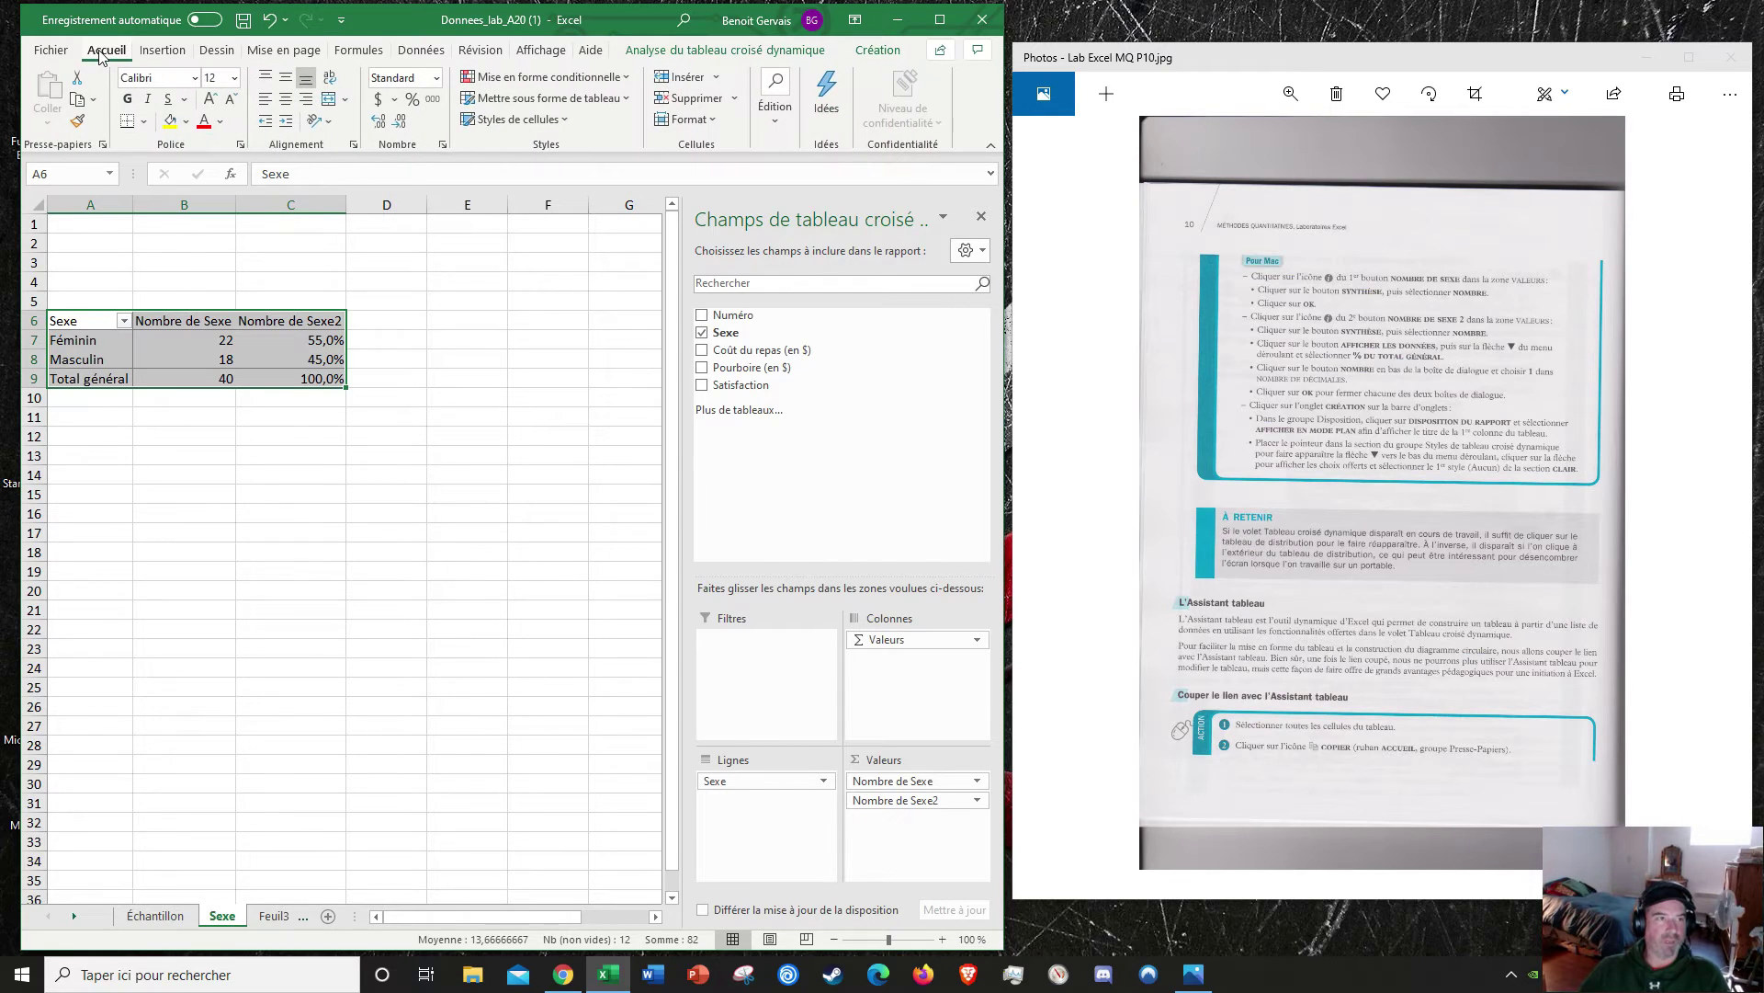
{"action": "left_click", "coordinate": [93, 99]}
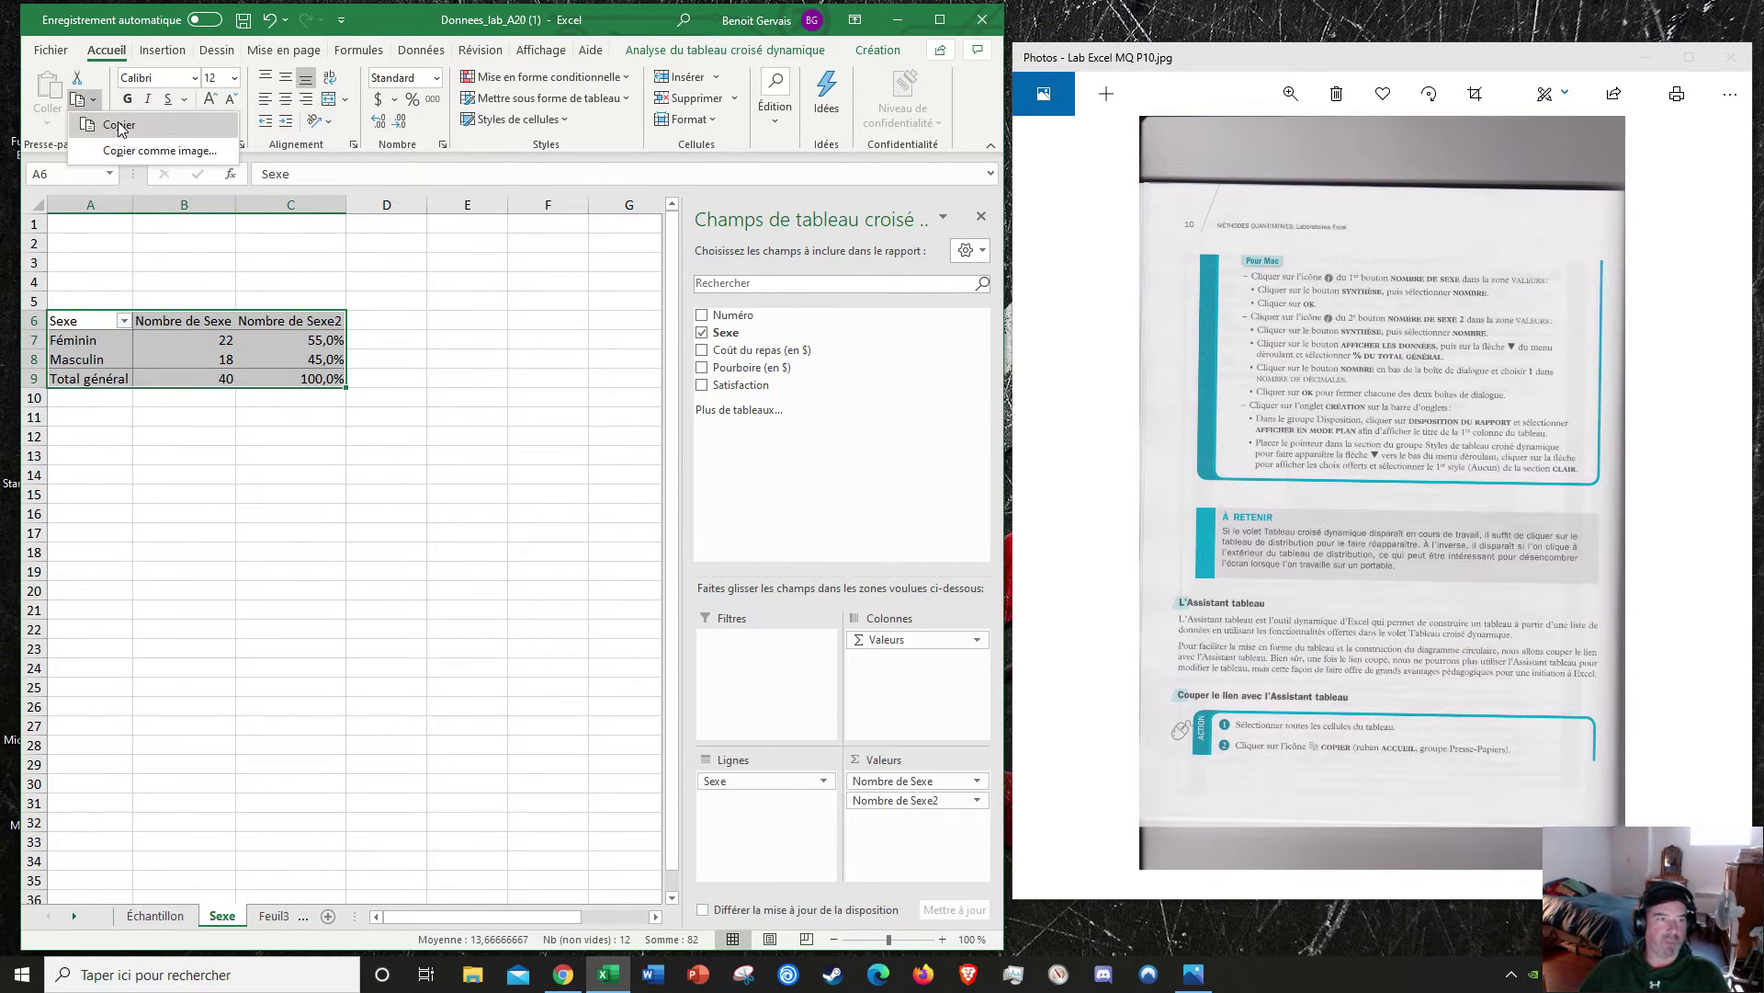
{"action": "left_click", "coordinate": [119, 128]}
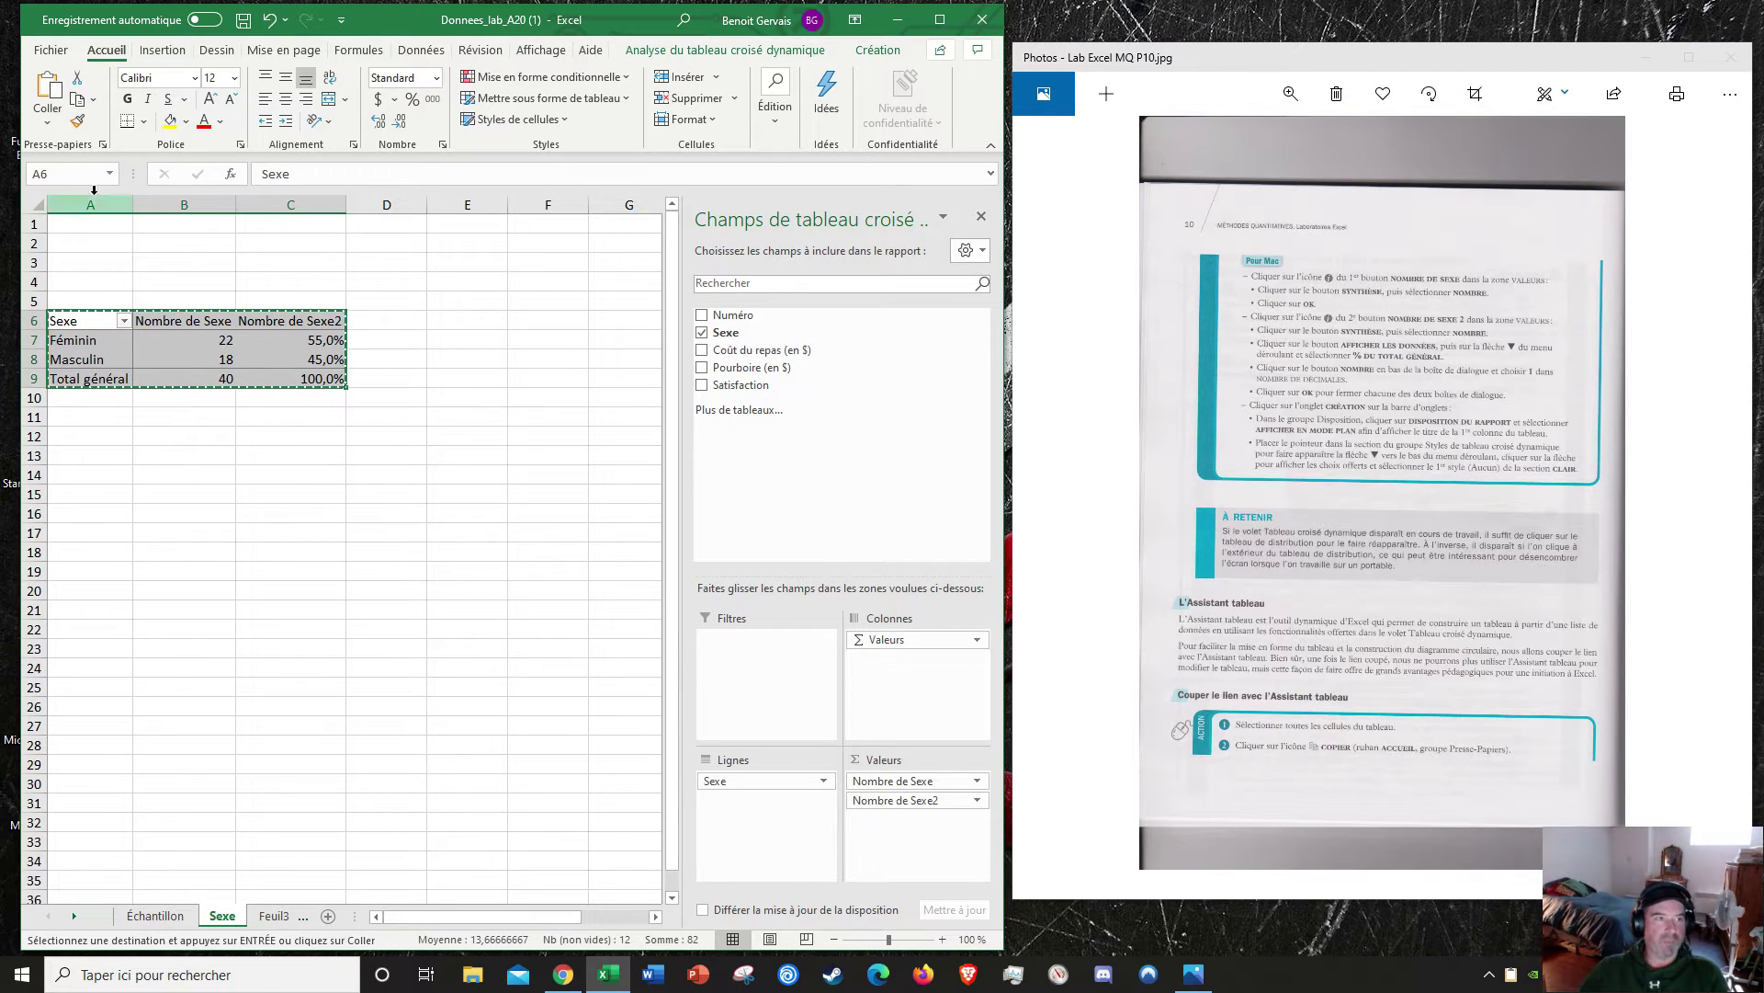
Step: Paste the copied table over itself as values only and clear the copy outline
{"action": "left_click", "coordinate": [47, 130]}
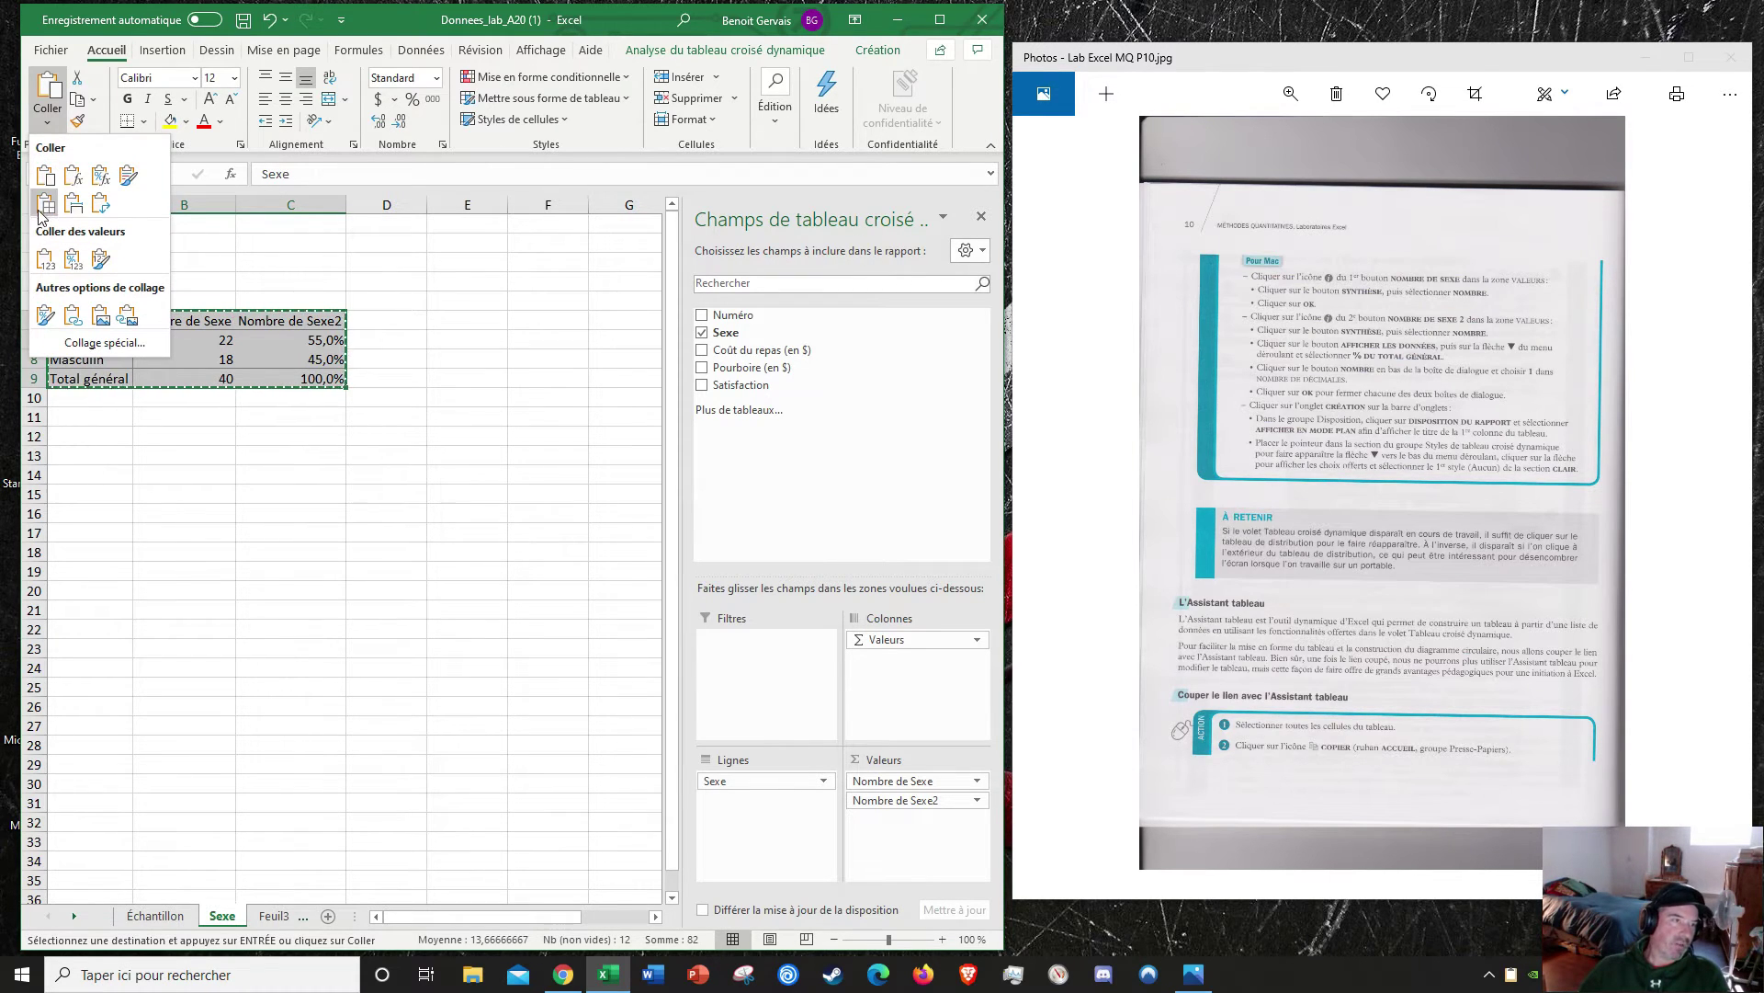
{"action": "left_click", "coordinate": [42, 261]}
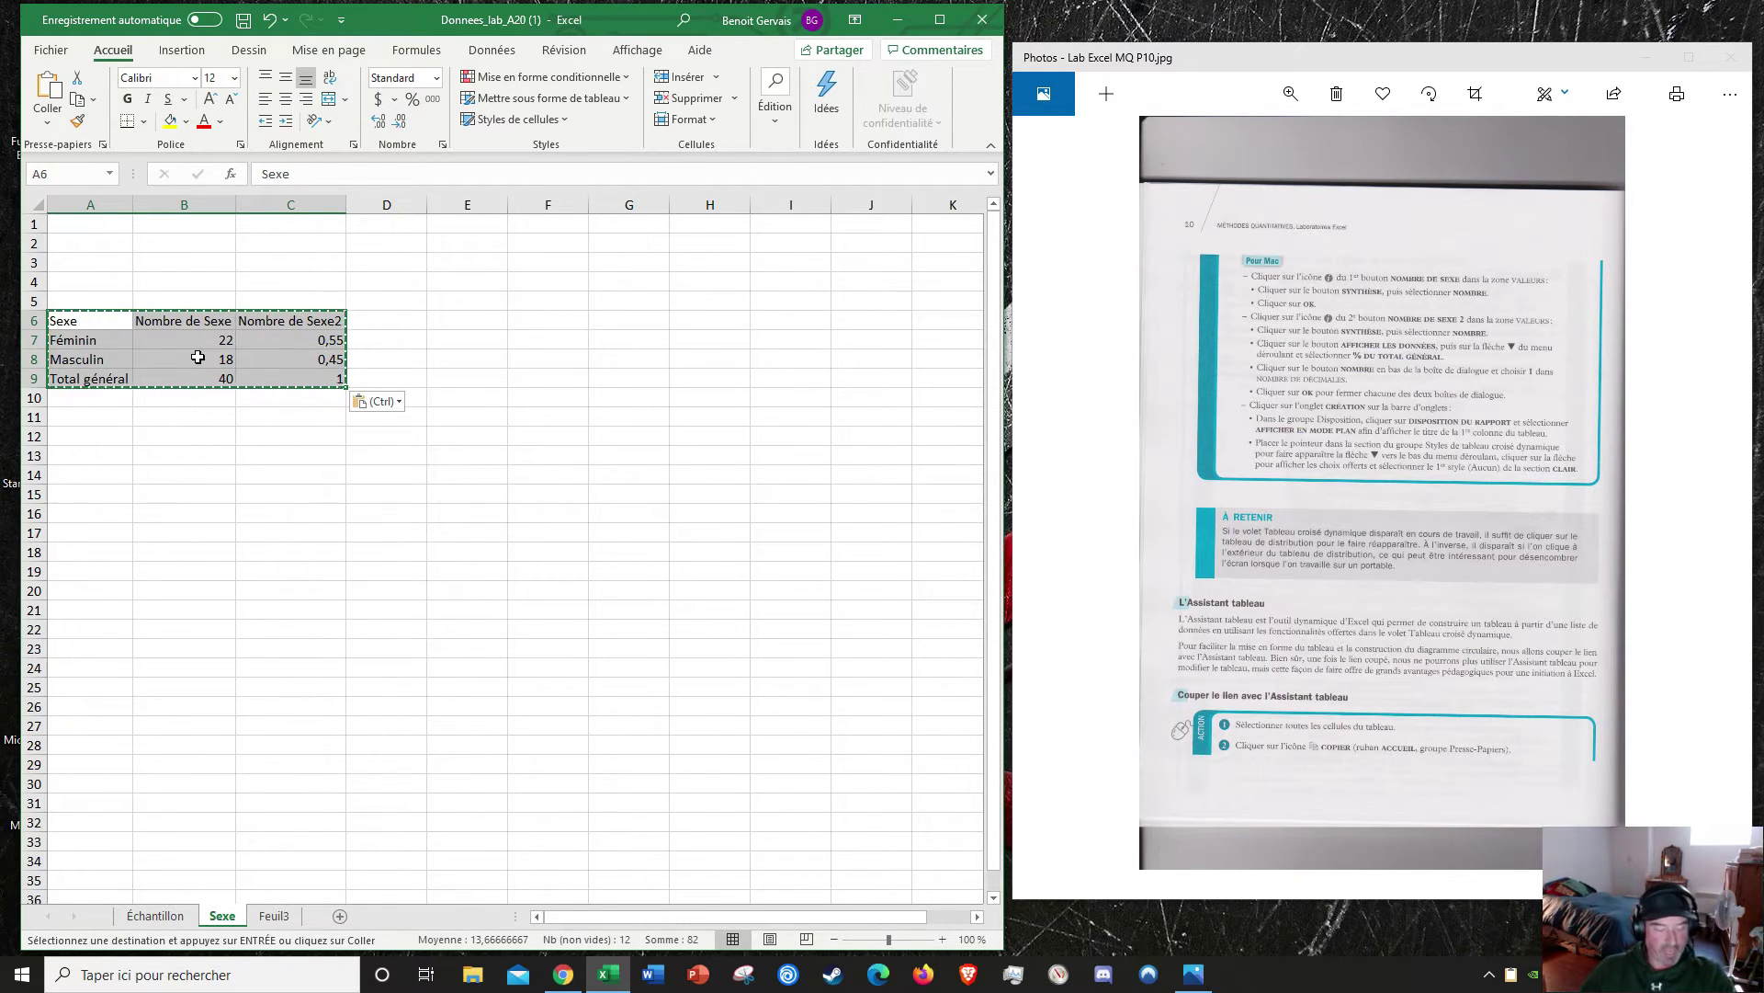
{"action": "left_click", "coordinate": [537, 338]}
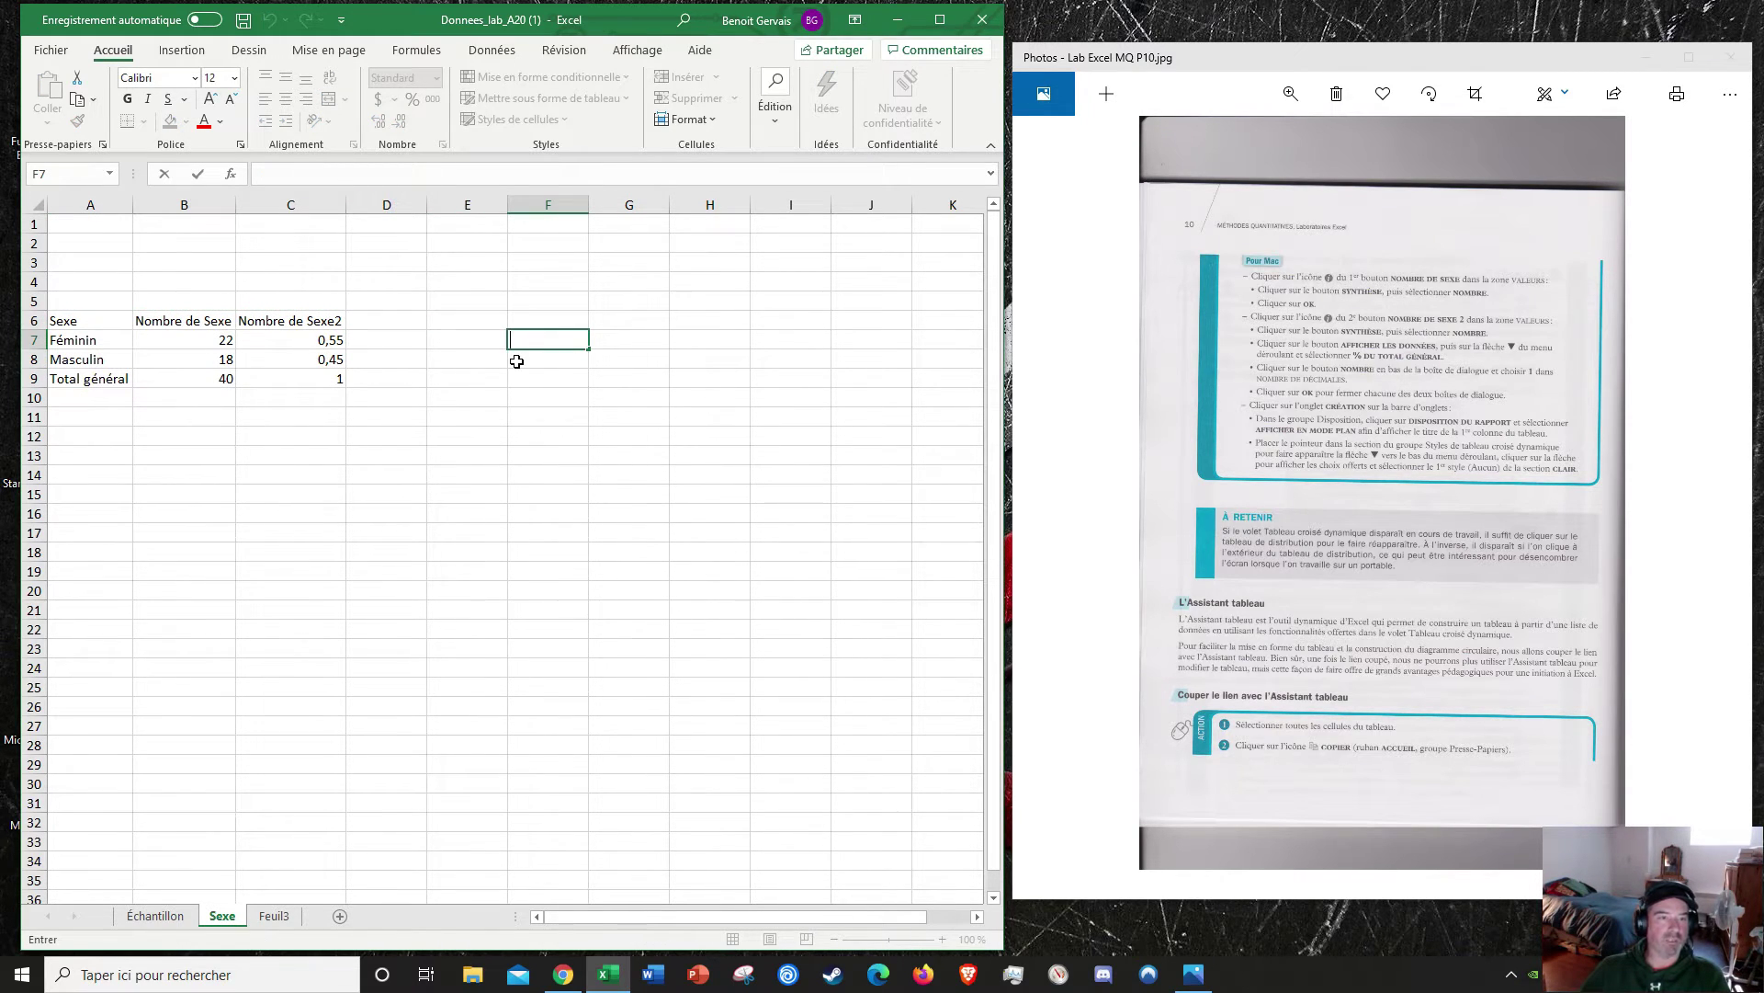
{"action": "key", "text": "Return"}
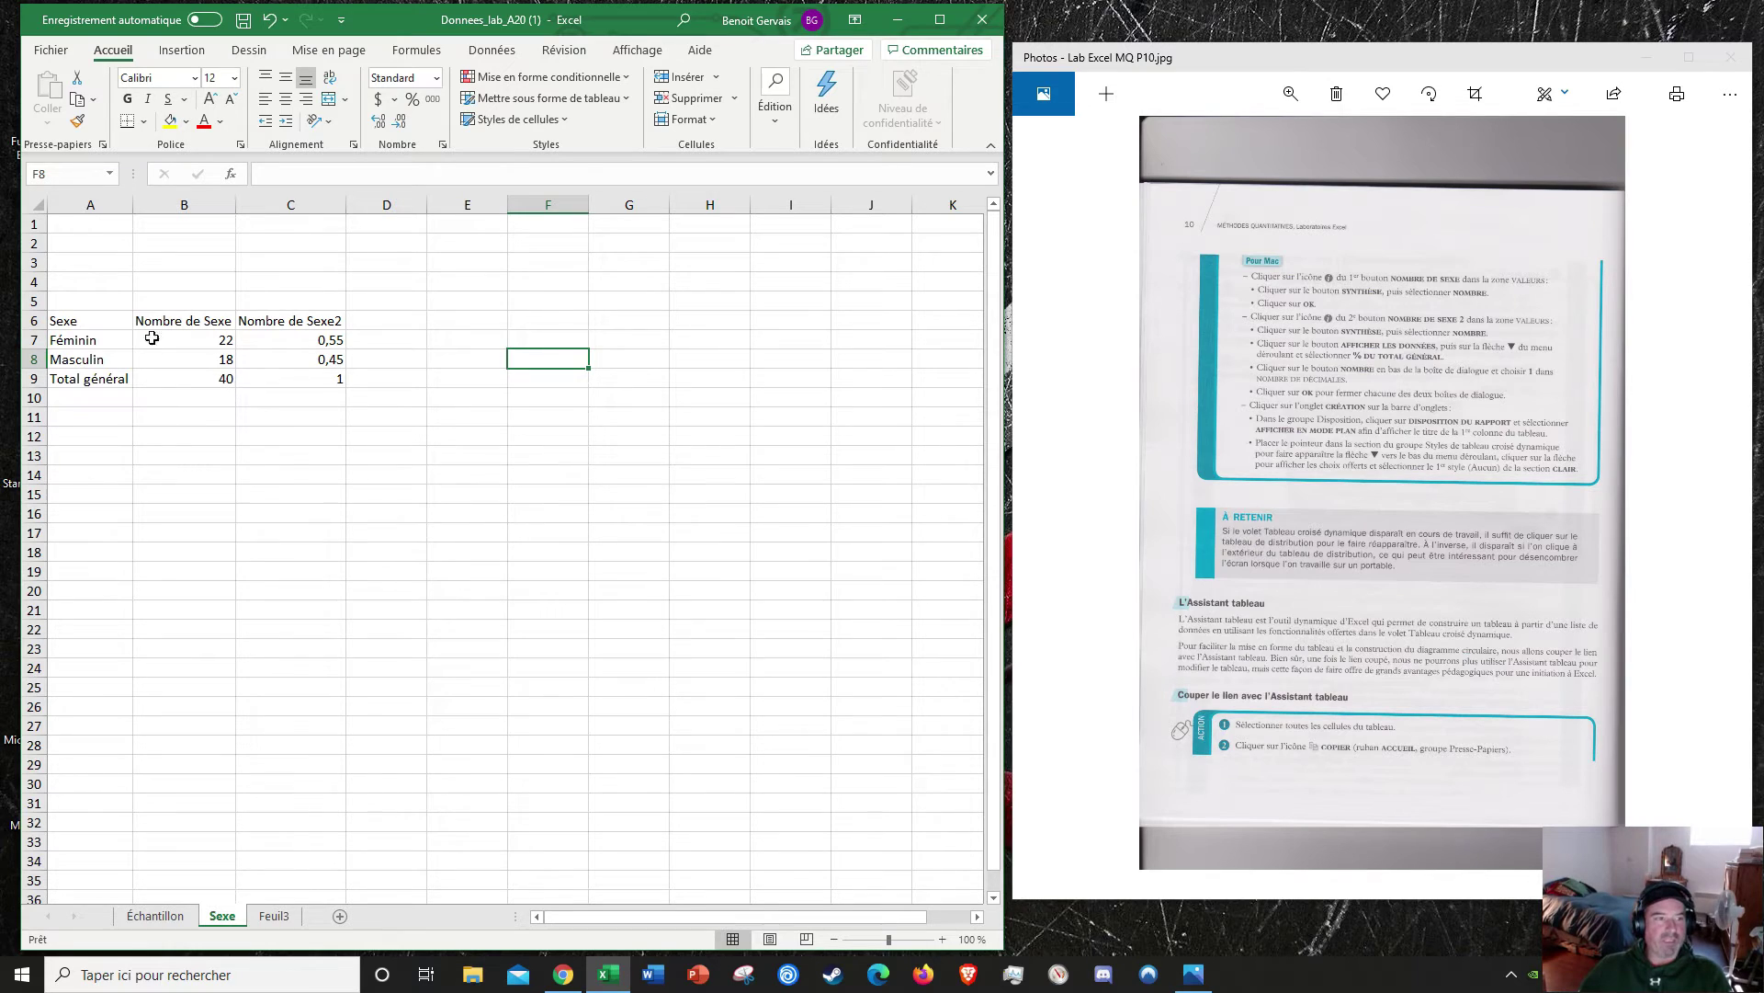
Step: Apply the percentage format to the Nombre de Sexe2 values in C7:C9
{"action": "left_click", "coordinate": [322, 340]}
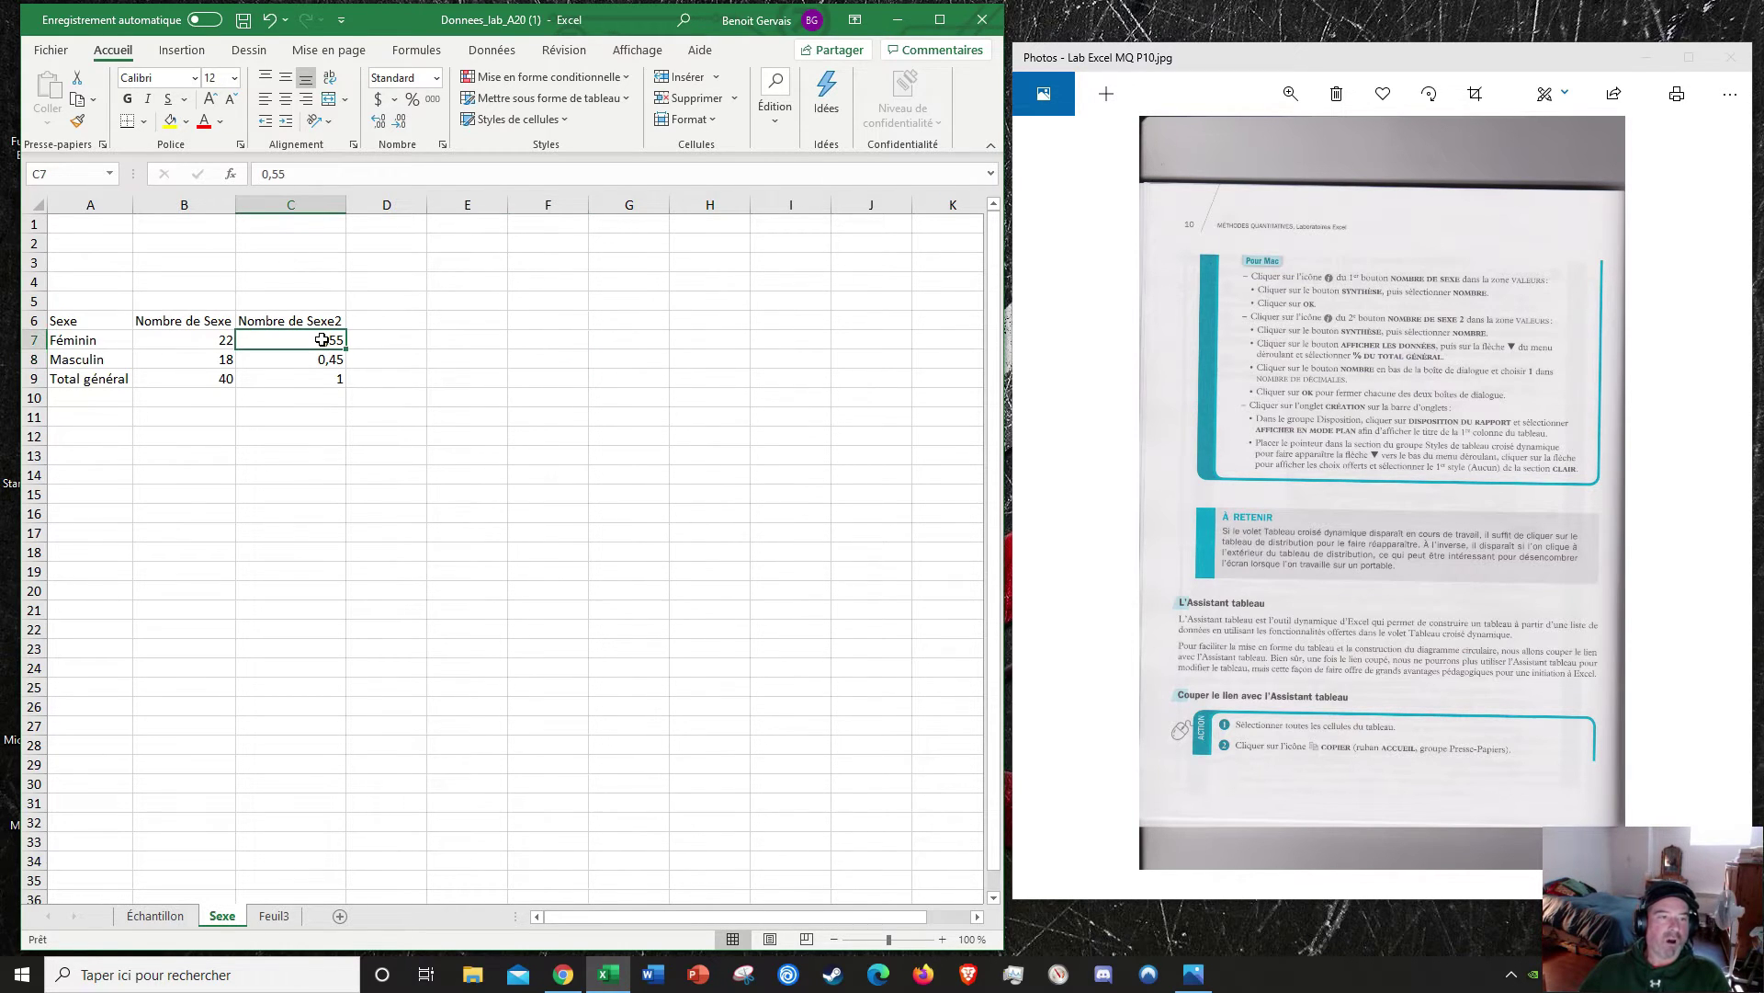
{"action": "left_click_drag", "start_coordinate": [321, 340], "coordinate": [322, 375]}
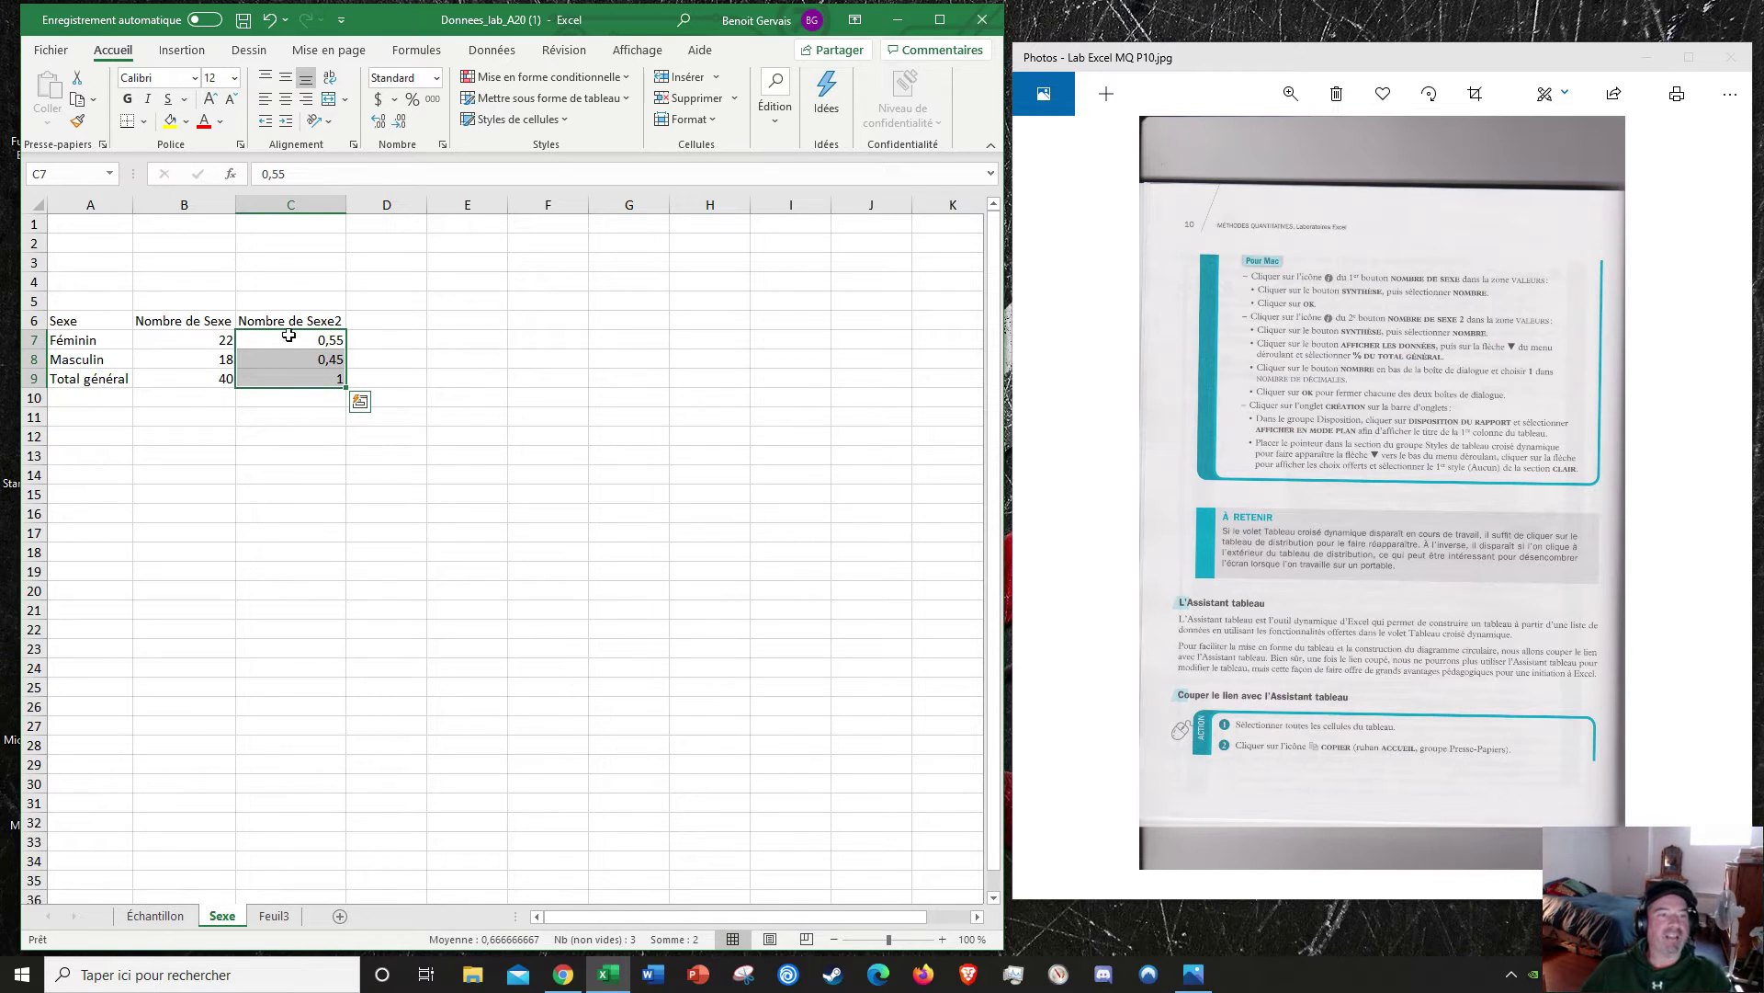
{"action": "left_click", "coordinate": [299, 440]}
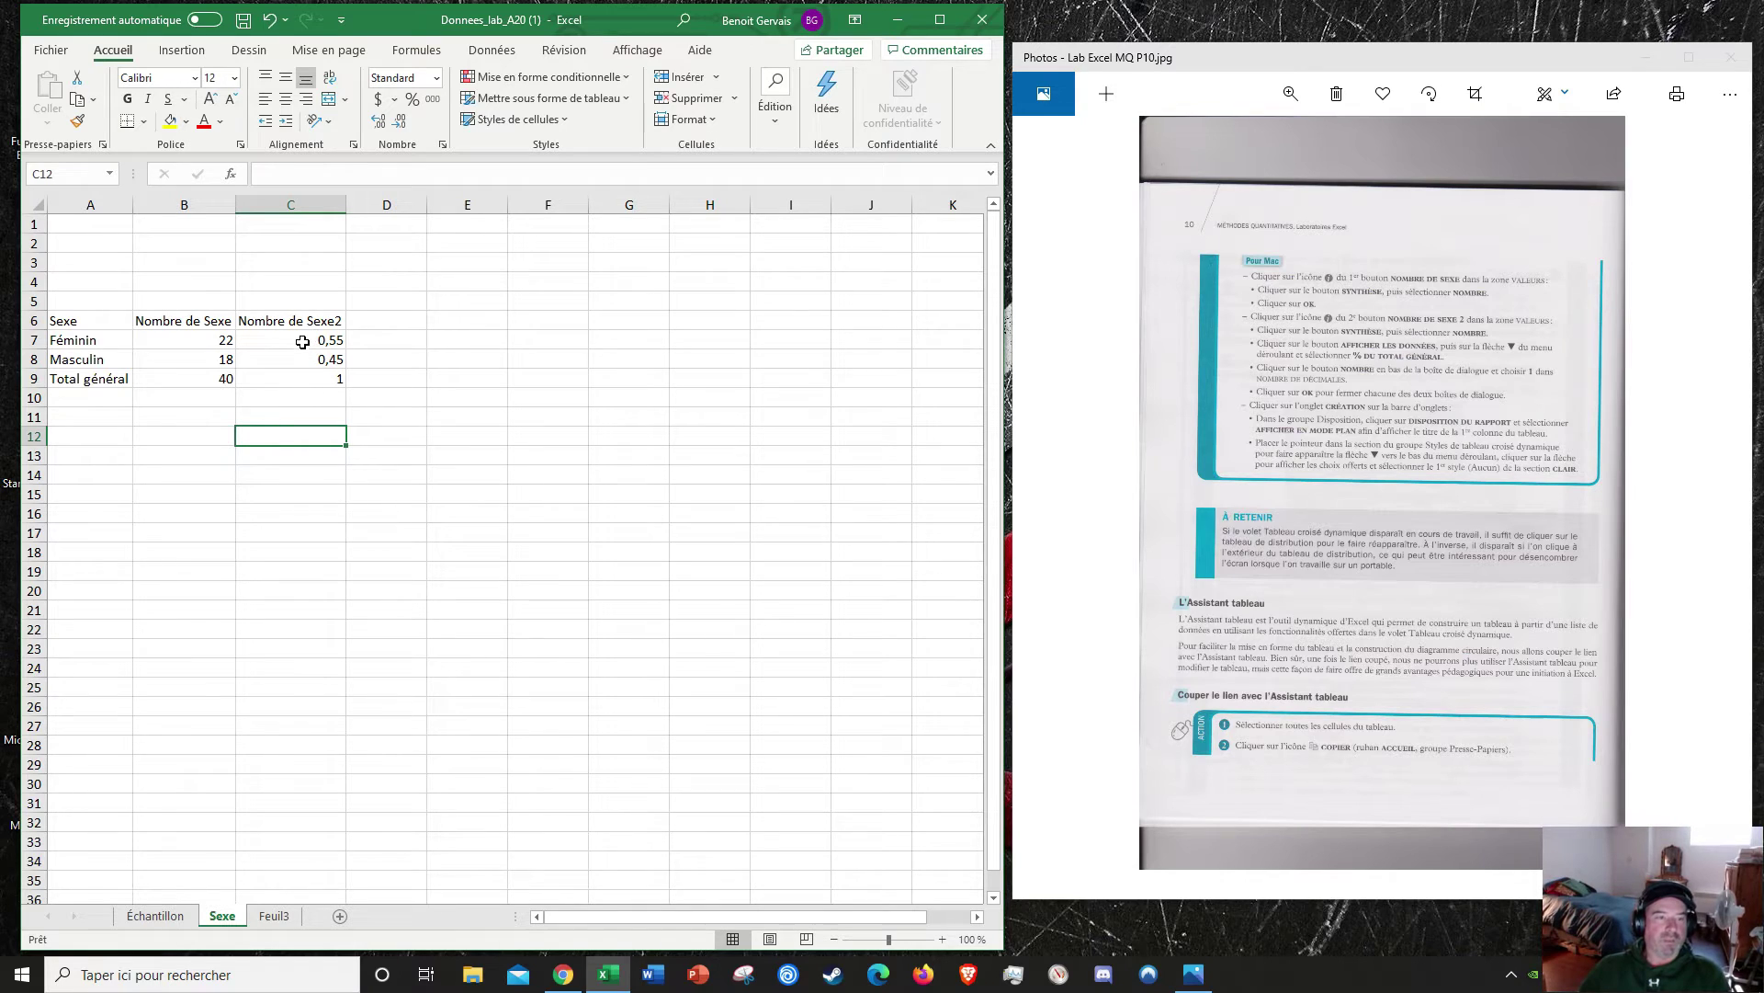
{"action": "left_click_drag", "start_coordinate": [302, 339], "coordinate": [299, 376]}
{"action": "left_click", "coordinate": [294, 338]}
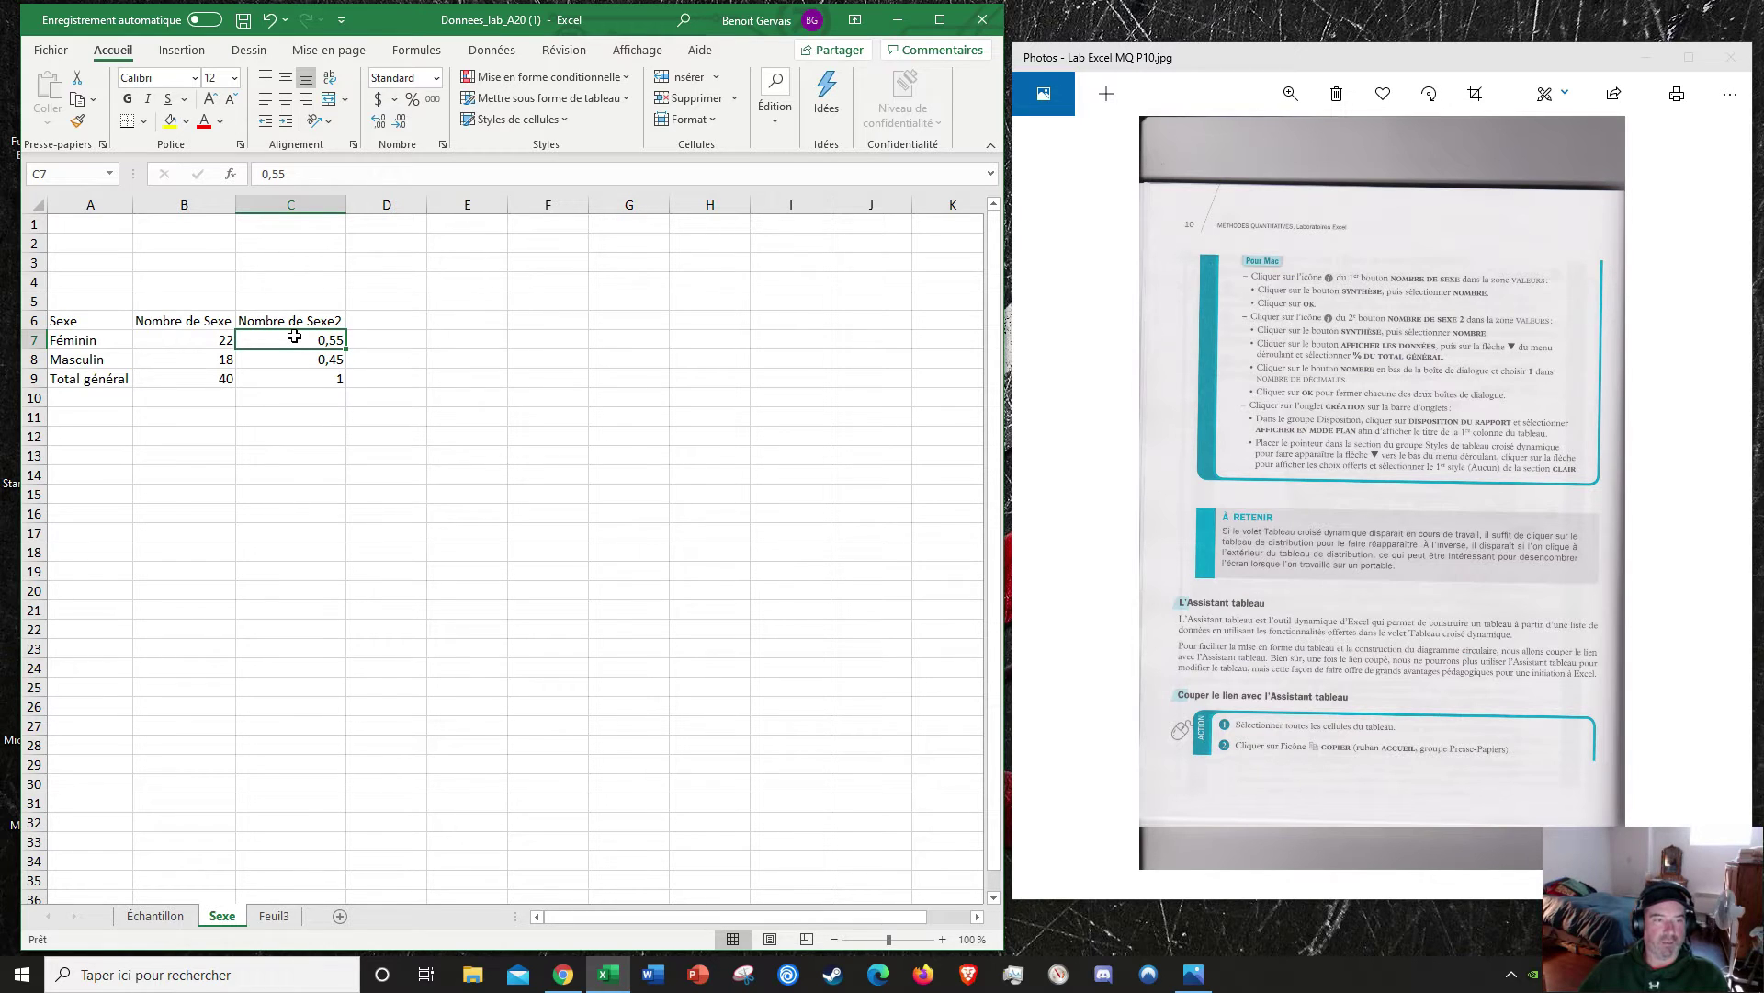
{"action": "left_click_drag", "start_coordinate": [294, 336], "coordinate": [295, 373]}
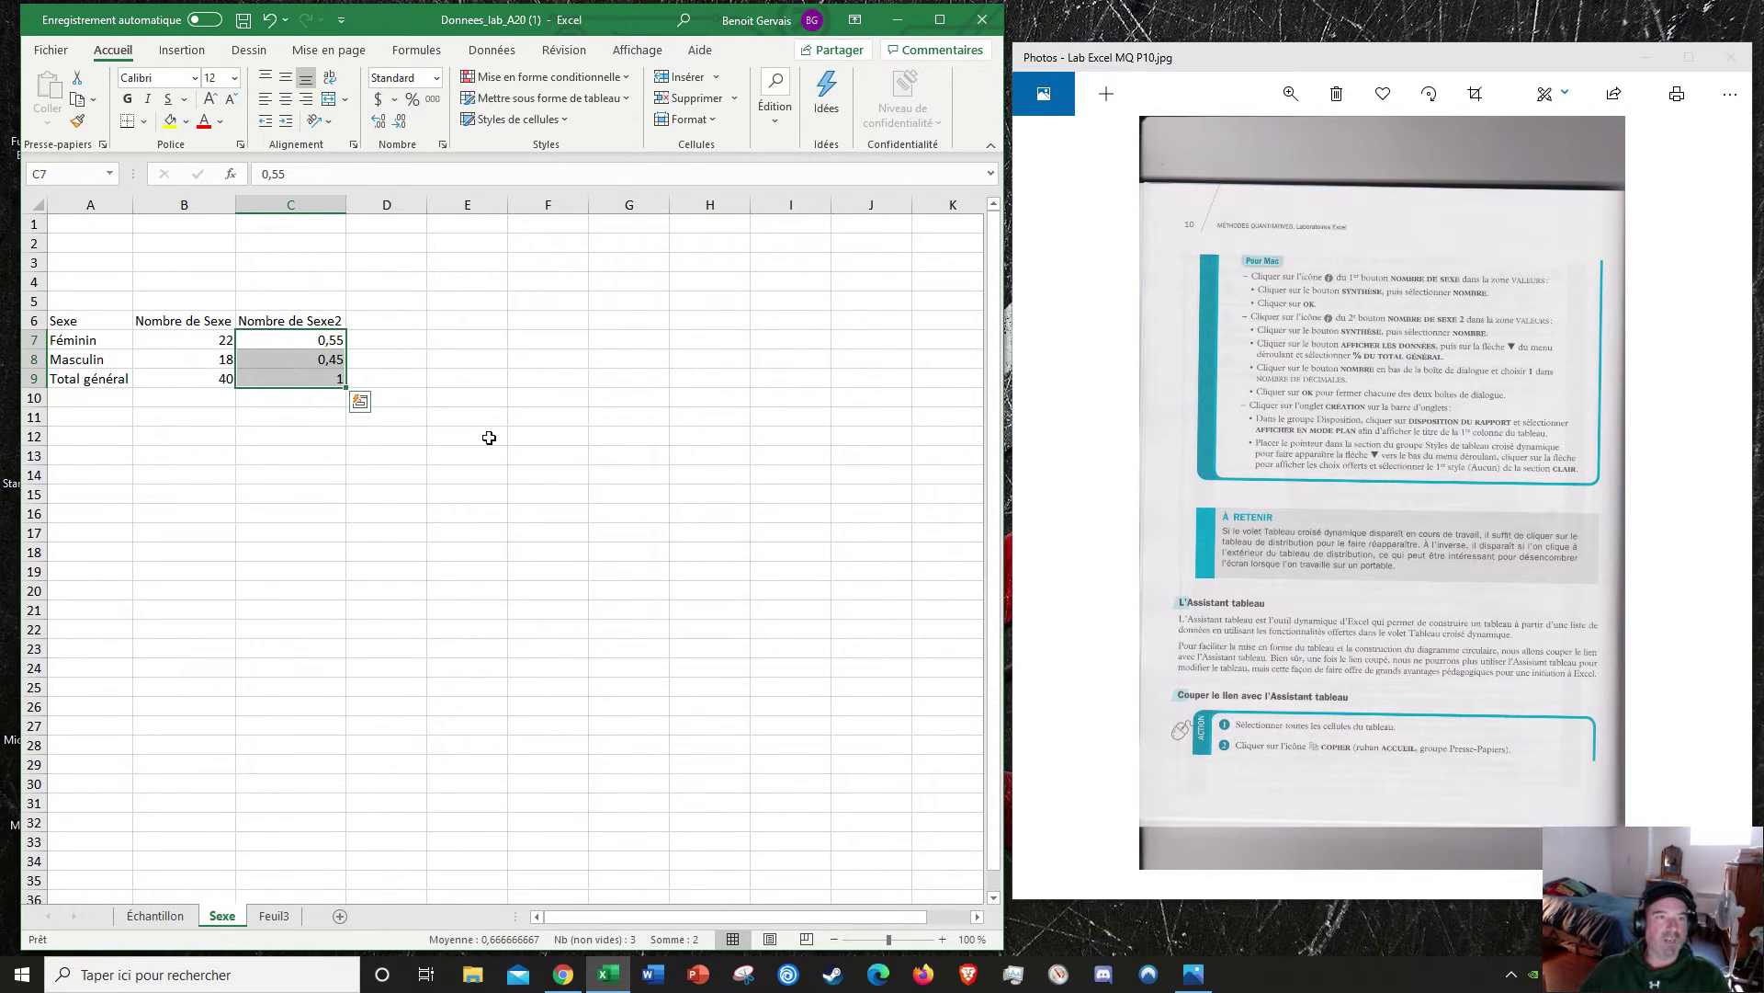
{"action": "left_click", "coordinate": [413, 101]}
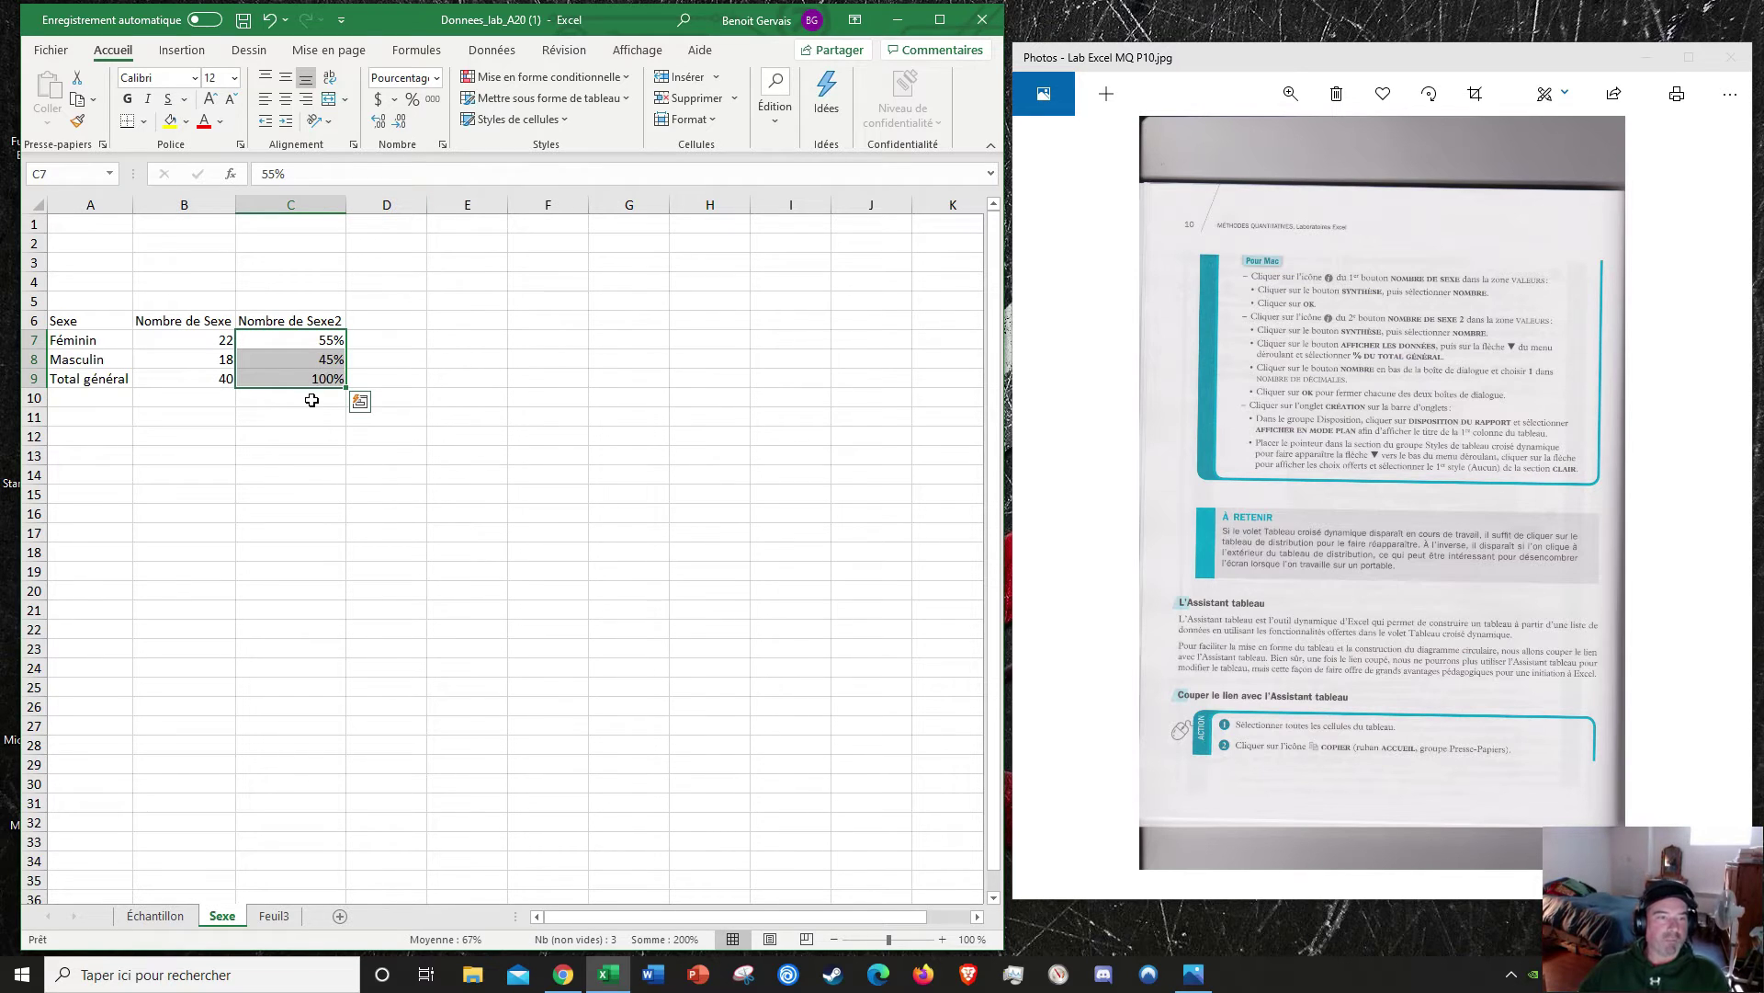
Step: Adjust the percentages in C7:C9 to show one decimal place
{"action": "left_click", "coordinate": [384, 125]}
{"action": "left_click", "coordinate": [384, 124]}
{"action": "left_click", "coordinate": [385, 125]}
{"action": "left_click", "coordinate": [384, 125]}
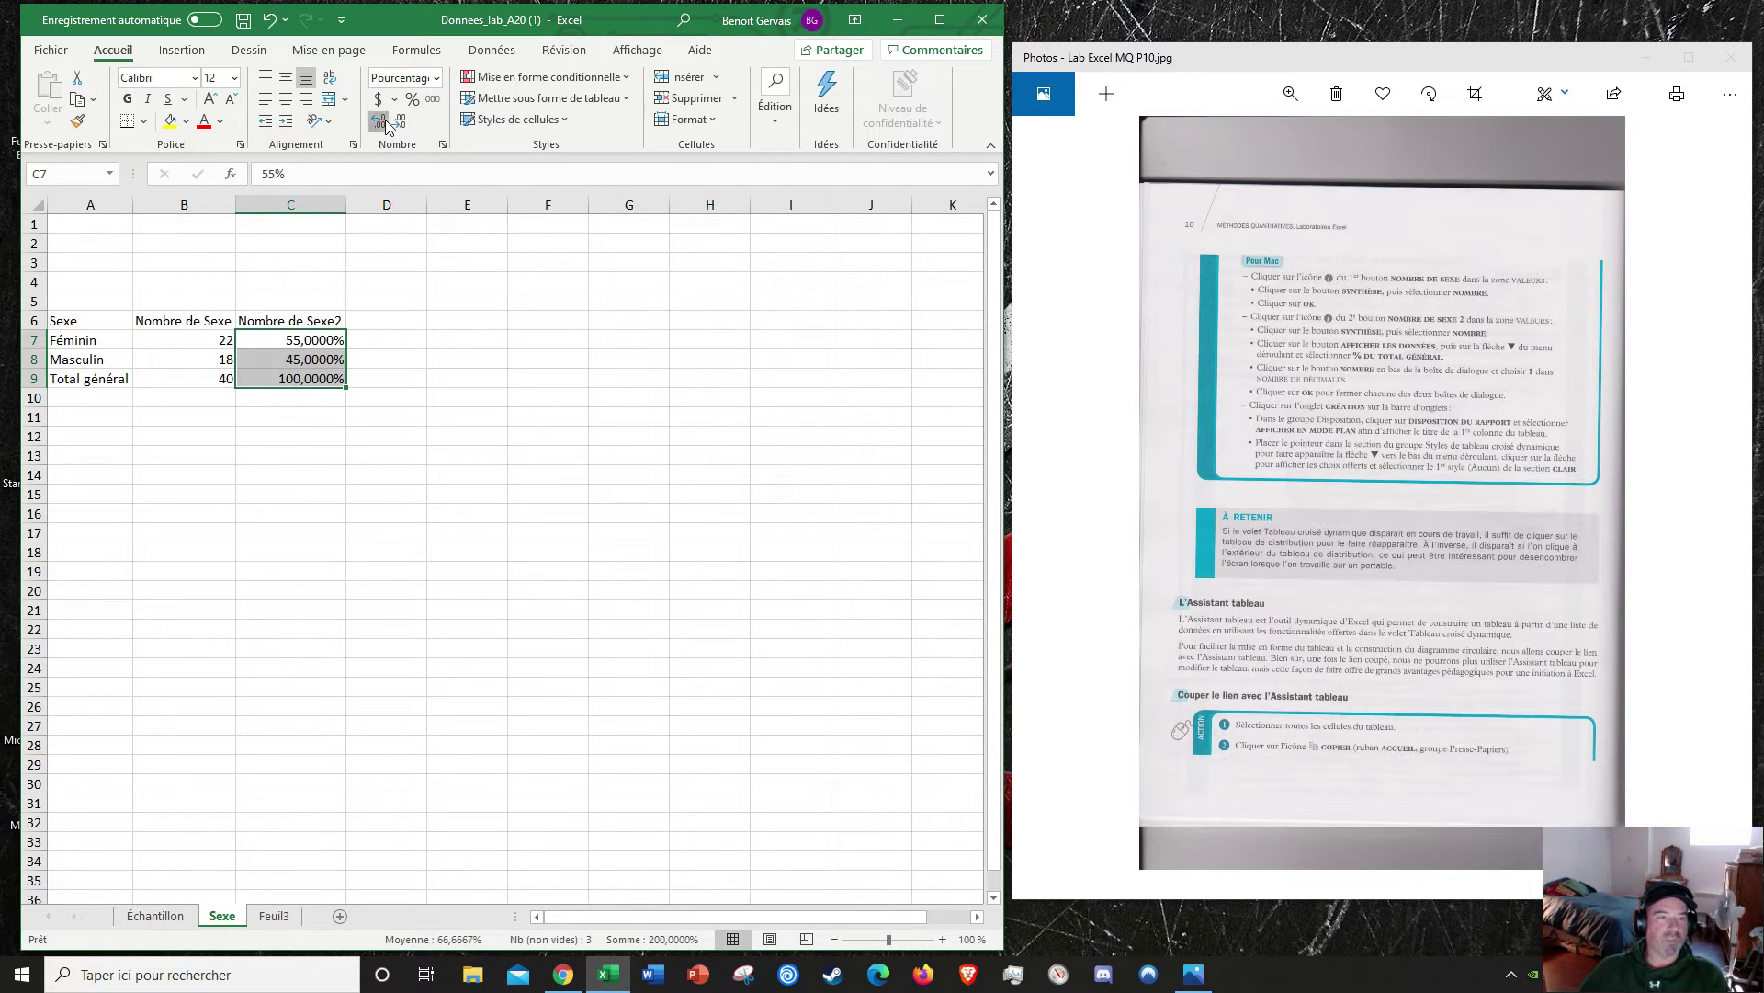
{"action": "left_click", "coordinate": [384, 125]}
{"action": "left_click", "coordinate": [401, 124]}
{"action": "left_click", "coordinate": [400, 123]}
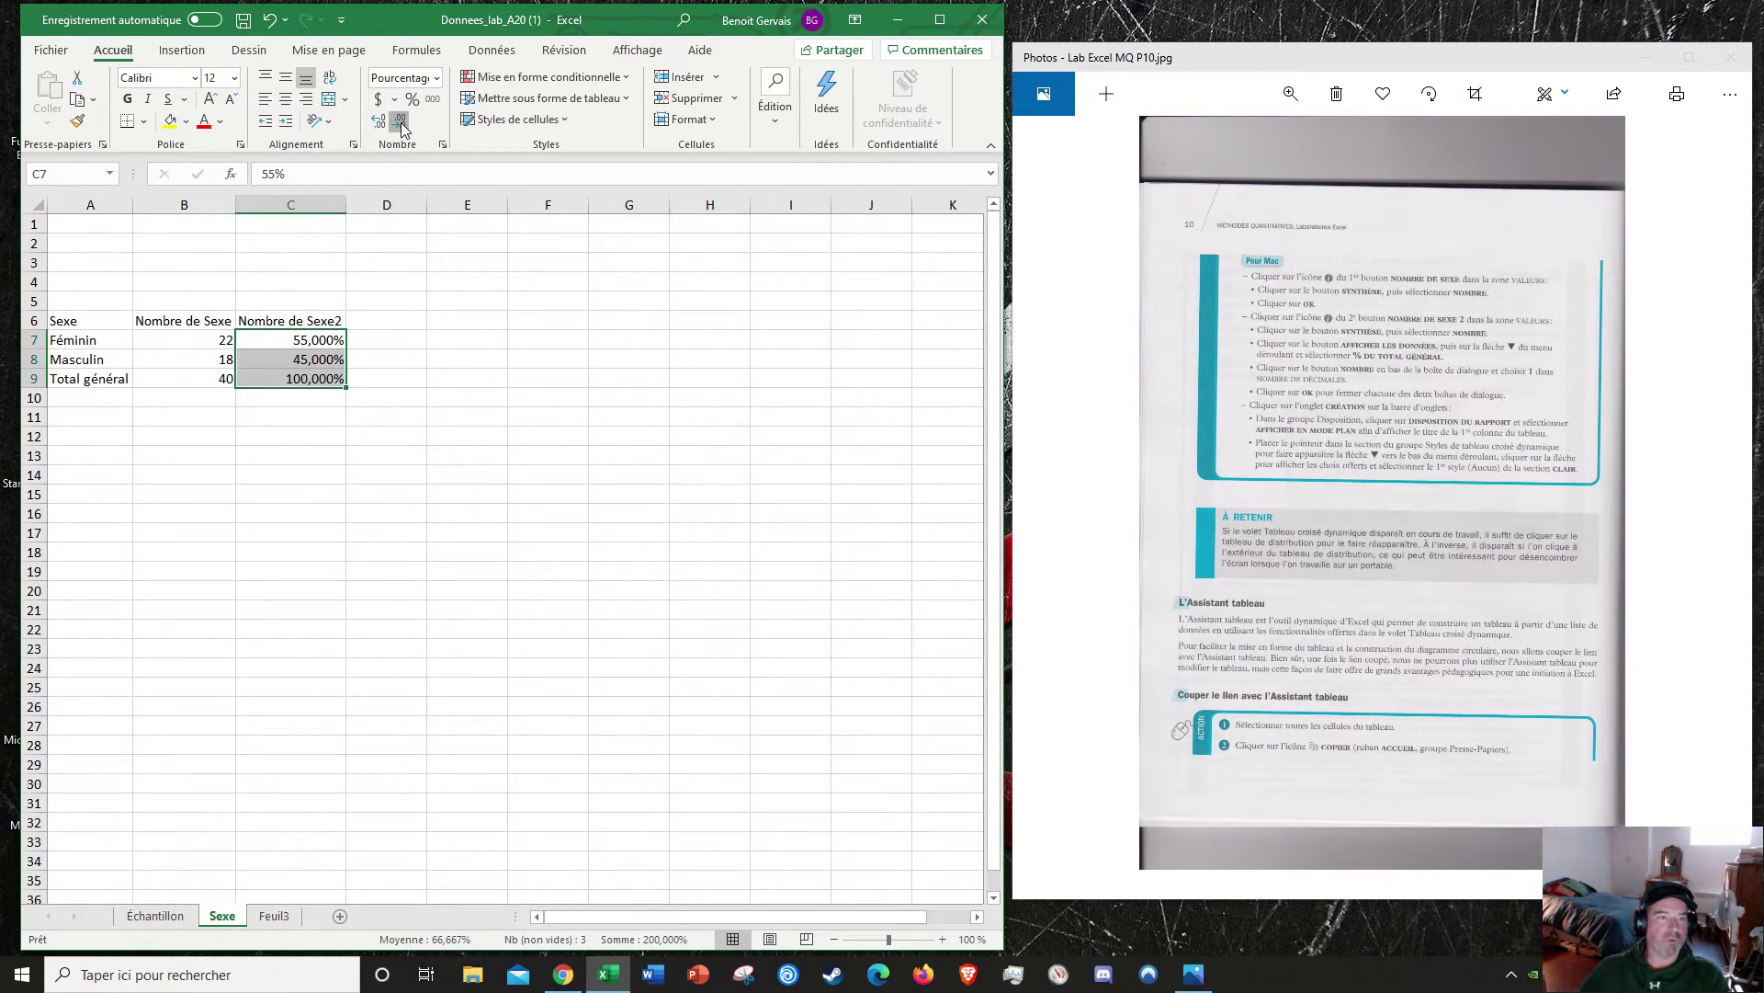
{"action": "left_click", "coordinate": [401, 123]}
{"action": "left_click", "coordinate": [401, 123]}
{"action": "left_click", "coordinate": [384, 125]}
{"action": "left_click", "coordinate": [401, 123]}
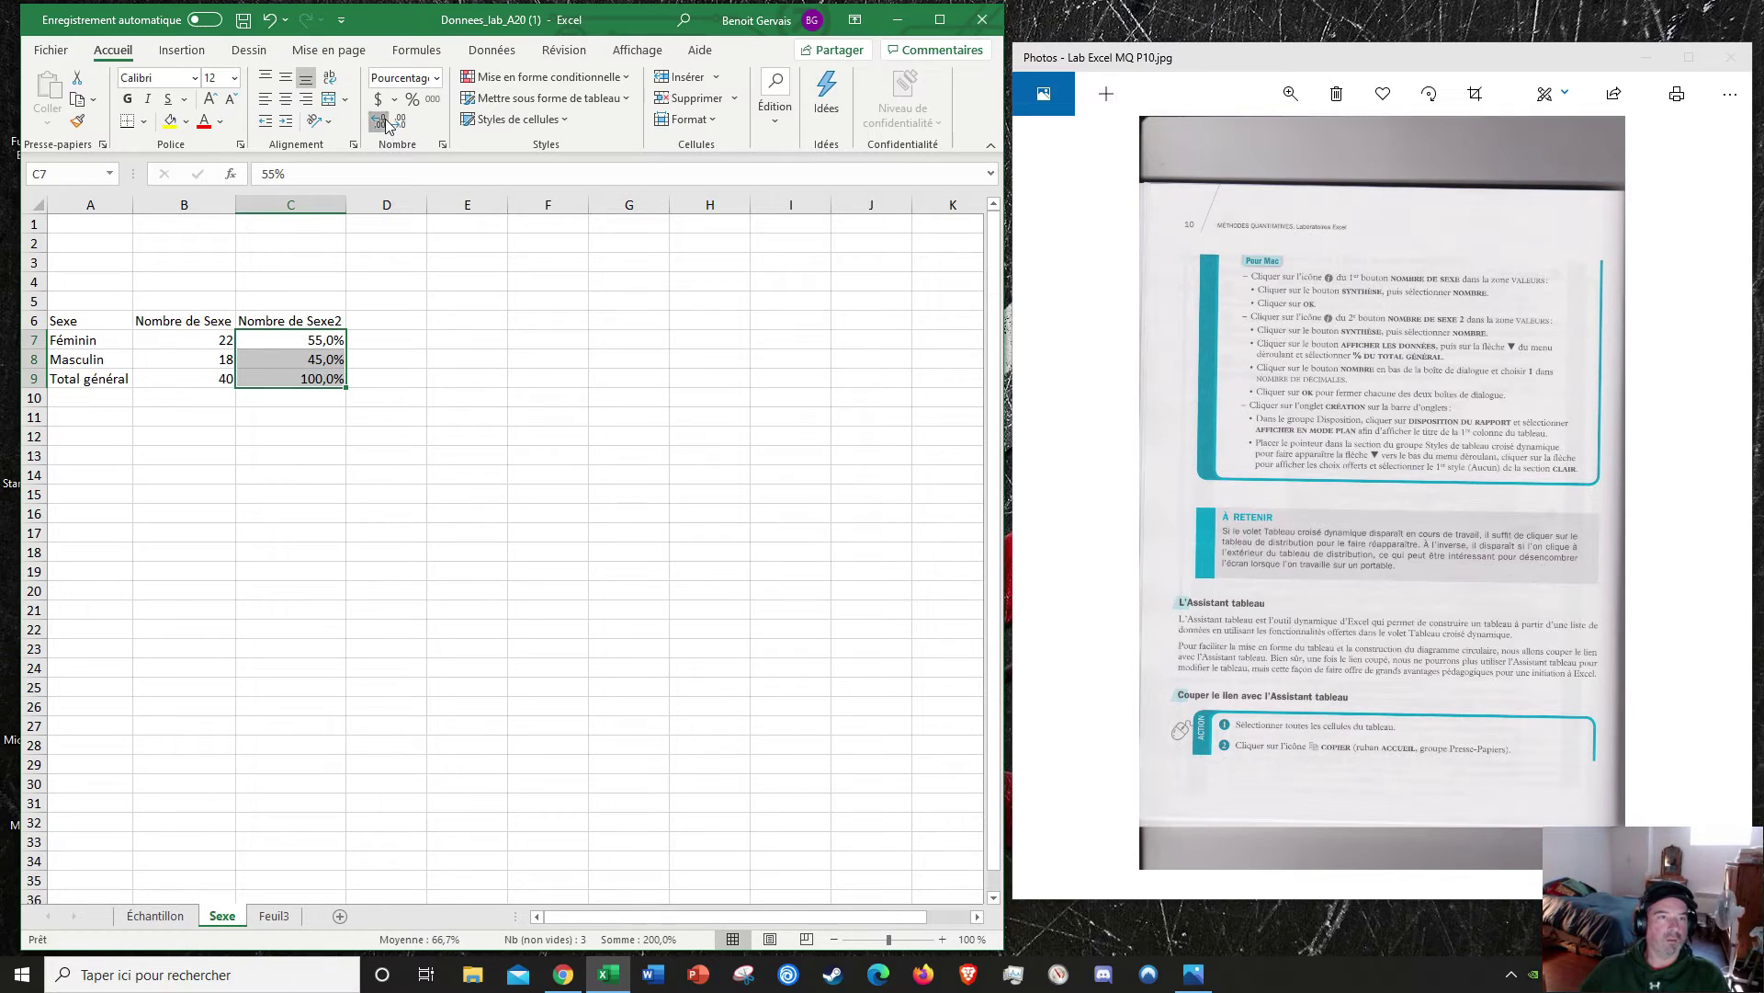
{"action": "left_click", "coordinate": [385, 125]}
{"action": "left_click", "coordinate": [401, 123]}
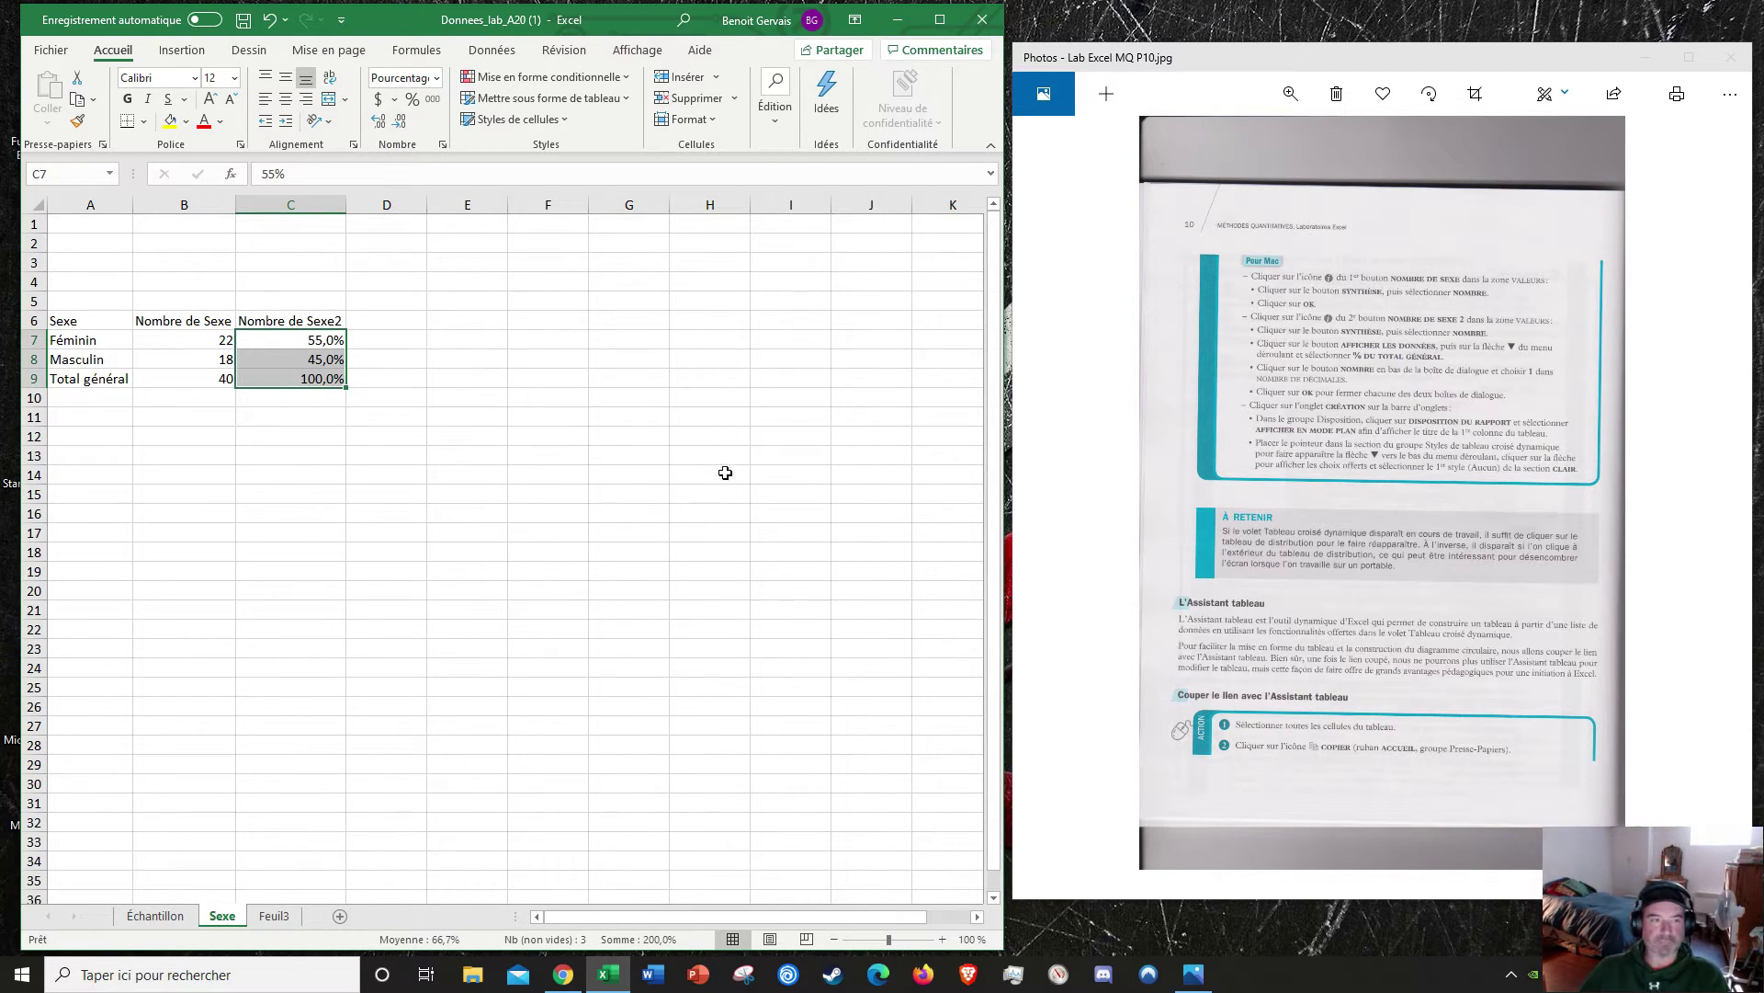
Step: Consult scanned pages Lab Excel MQ P11.jpg and P12.jpg for the instructions on formatting the distribution table
{"action": "left_click", "coordinate": [1707, 503]}
{"action": "left_click", "coordinate": [1708, 496]}
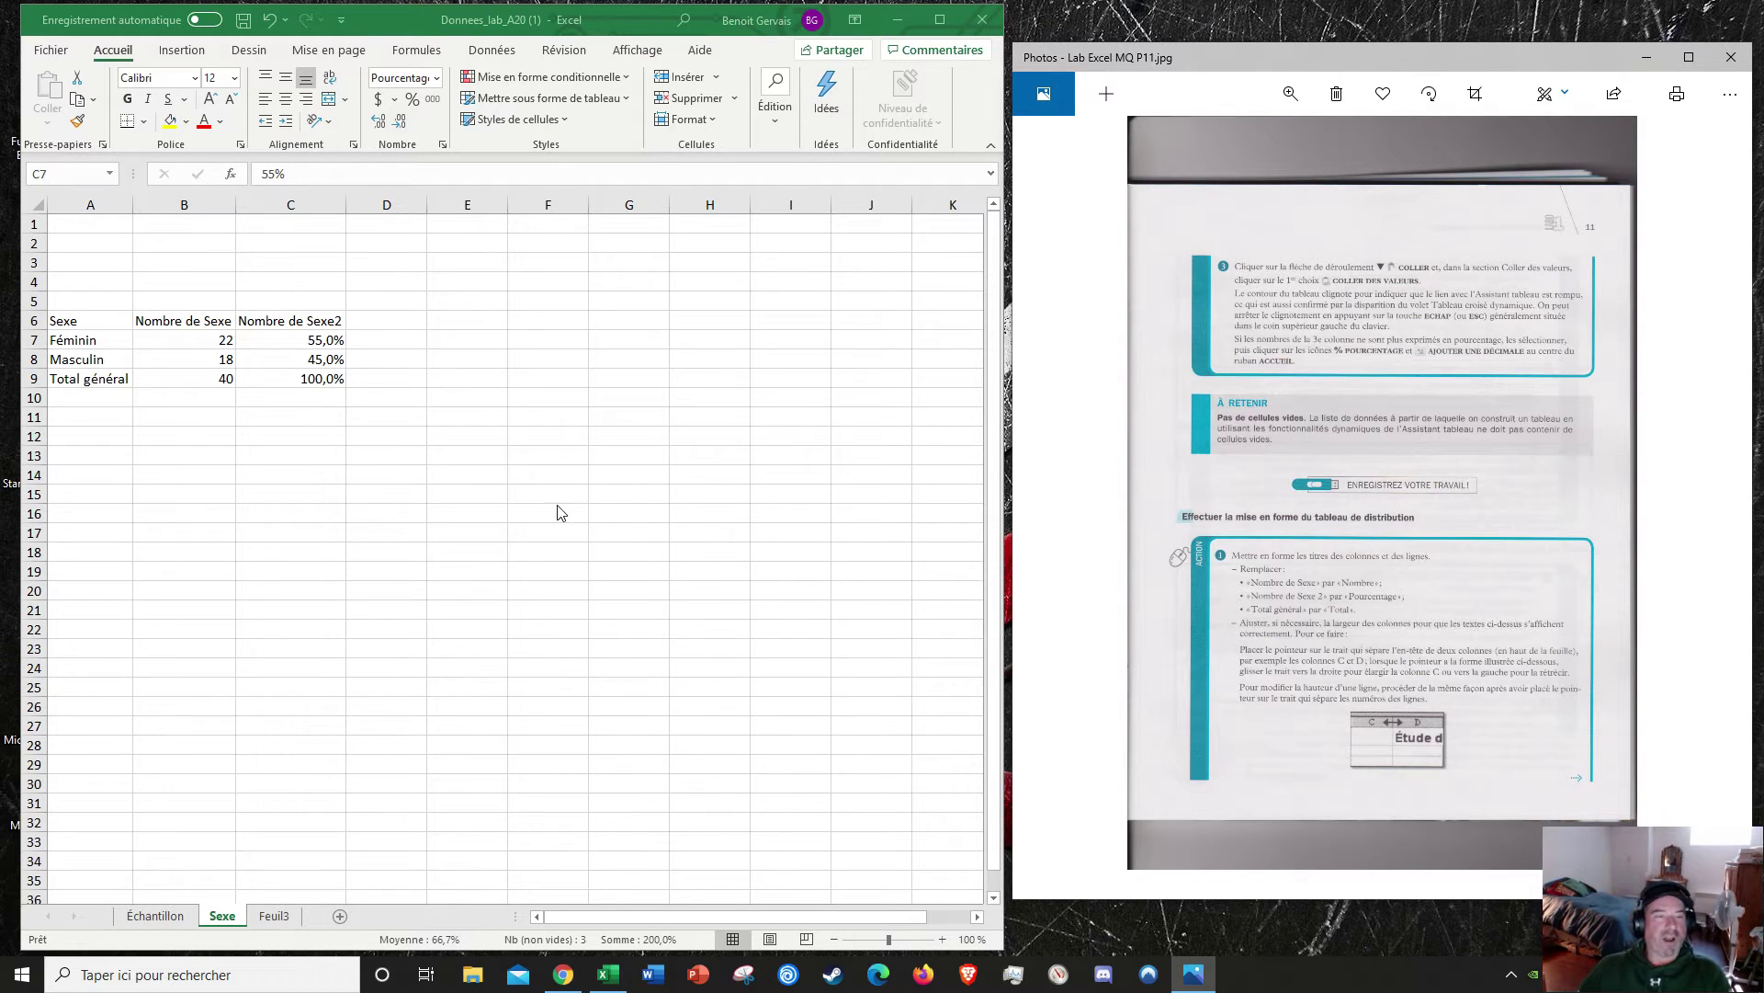
{"action": "scroll", "coordinate": [1422, 642], "scroll_direction": "down", "scroll_amount": 1}
{"action": "scroll", "coordinate": [1421, 628], "scroll_direction": "up", "scroll_amount": 1}
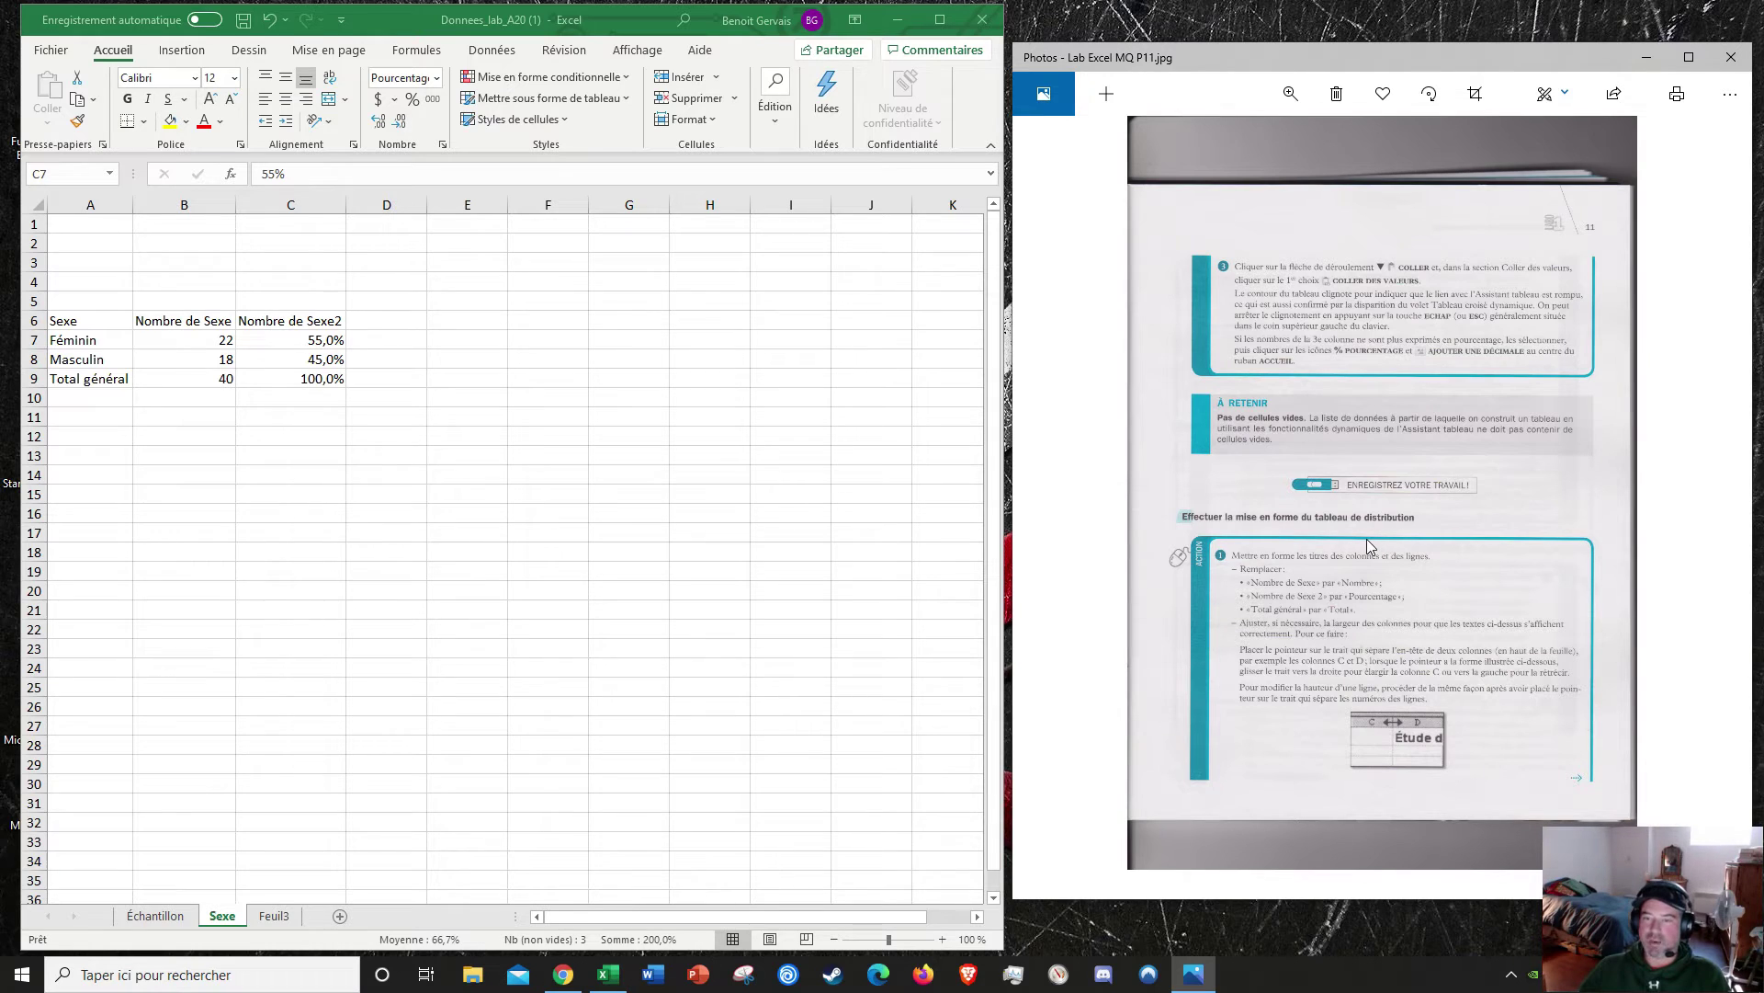
{"action": "scroll", "coordinate": [1378, 562], "scroll_direction": "down", "scroll_amount": 1}
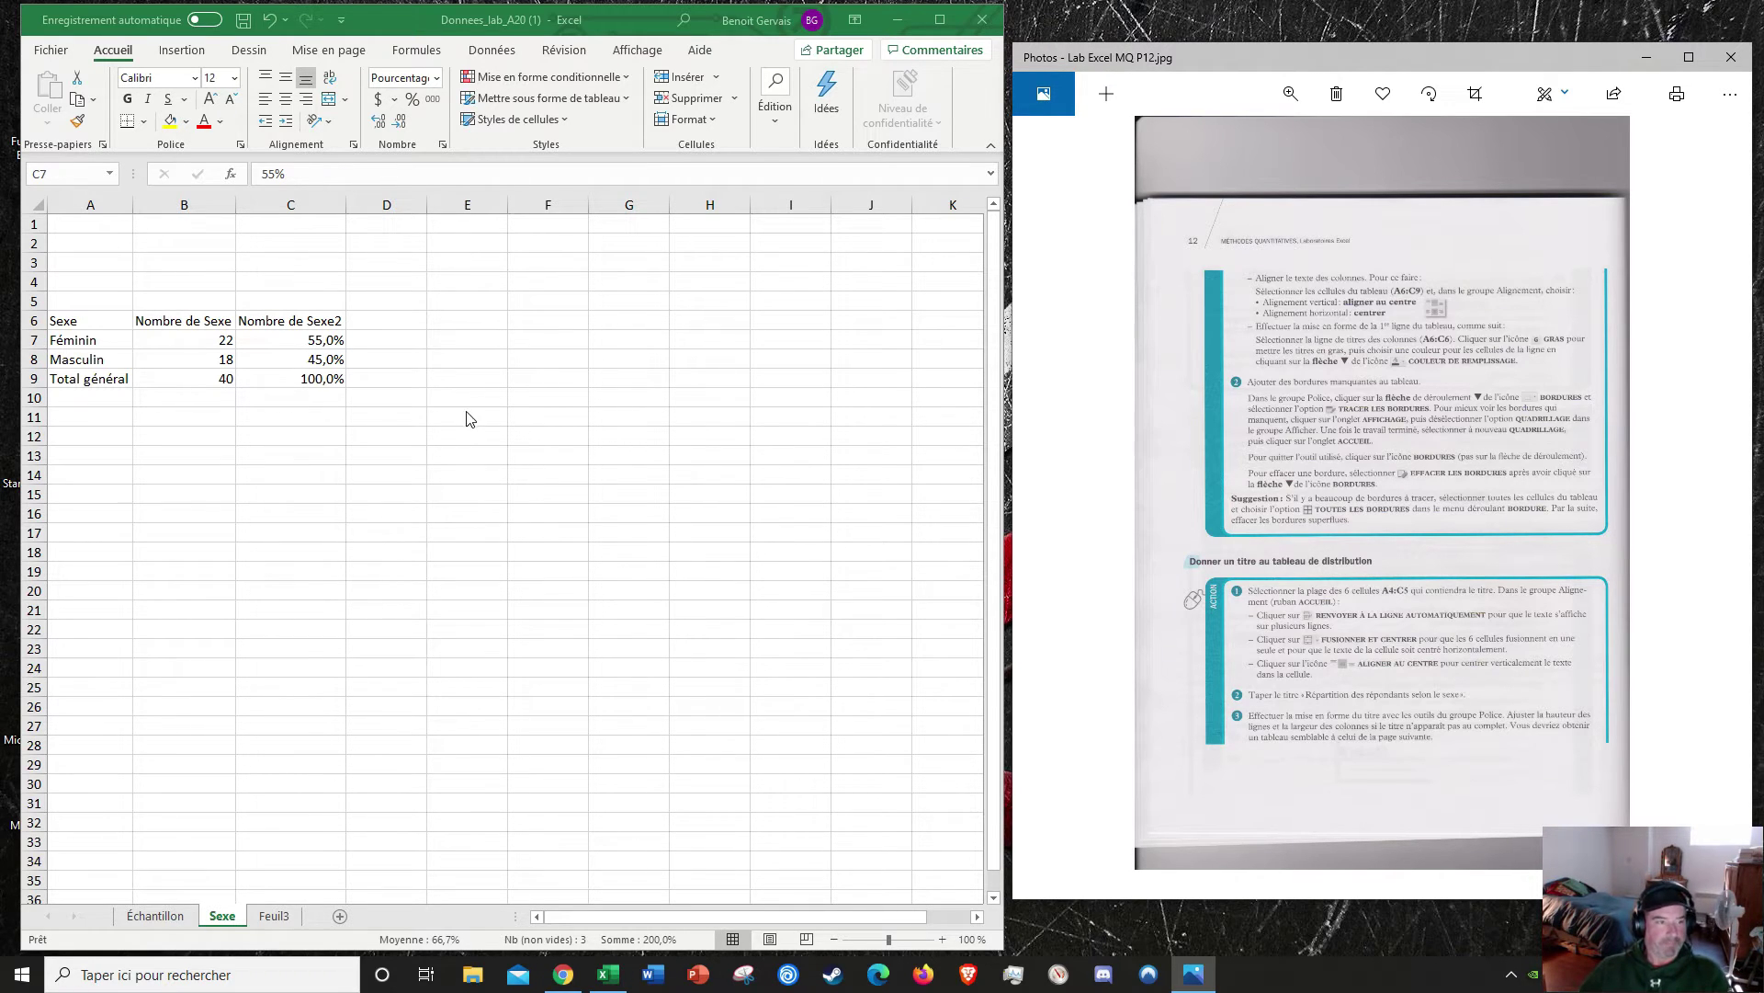
Step: Return to scanned page Lab Excel MQ P7.jpg and enlarge the expected Sexe distribution table and pie chart
{"action": "left_click", "coordinate": [110, 324]}
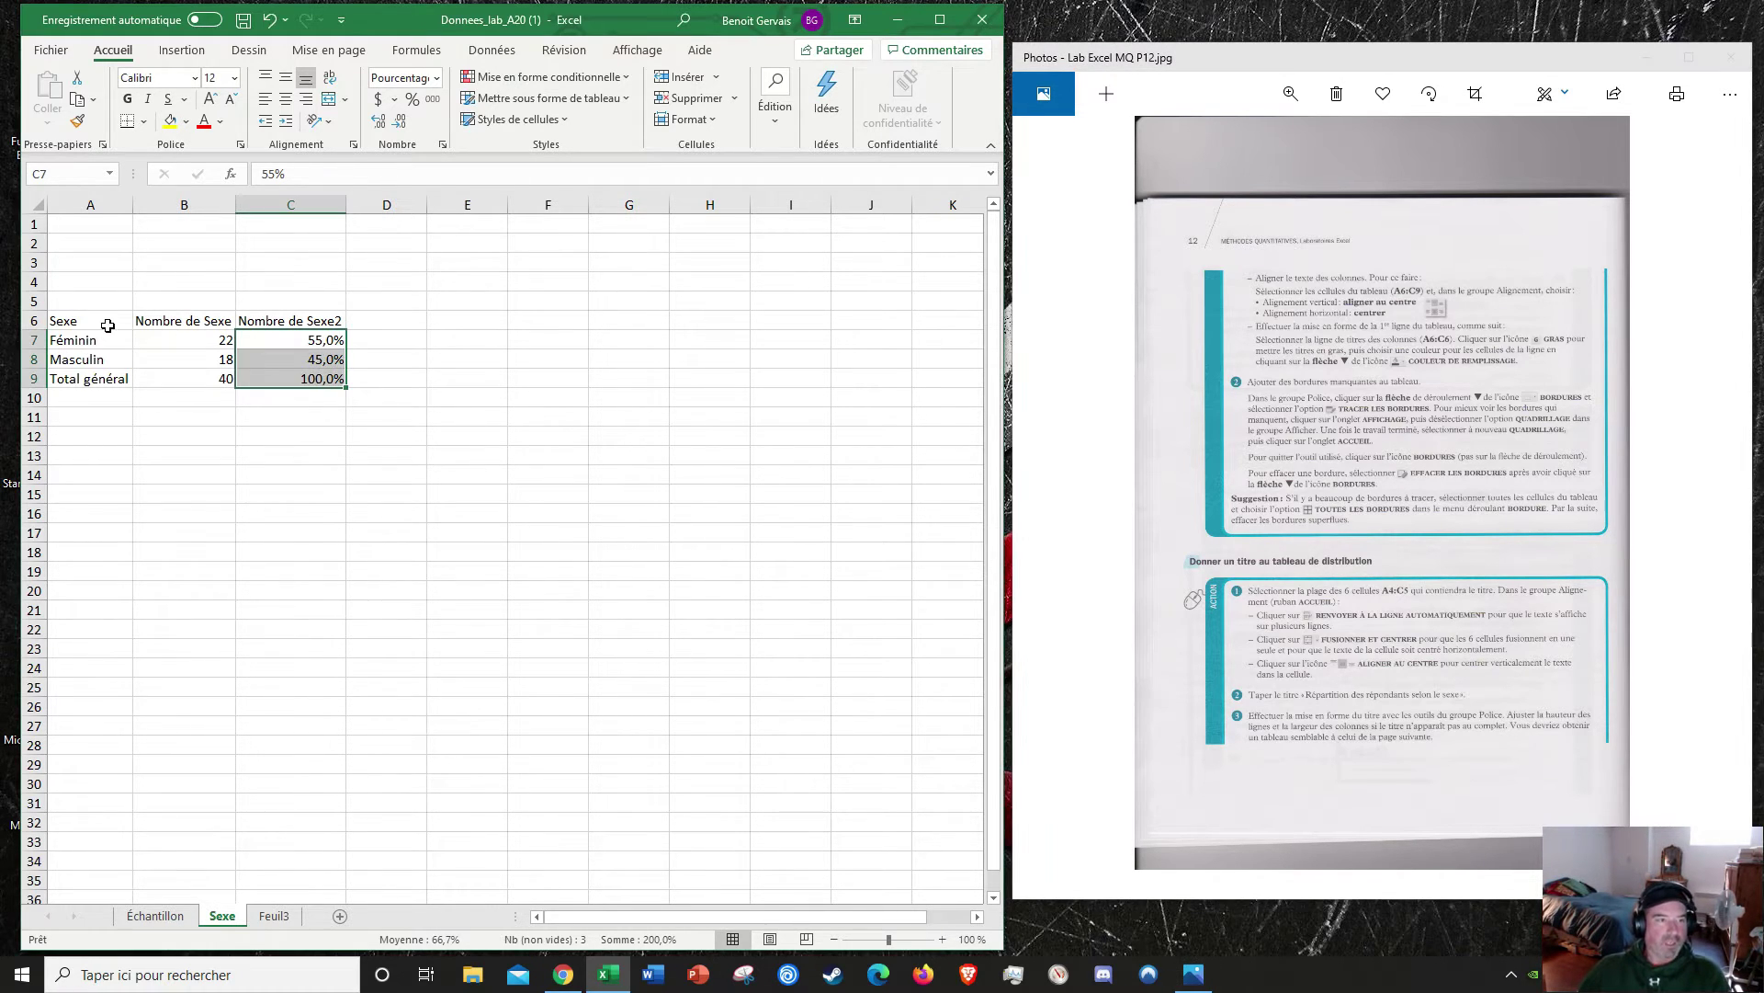
{"action": "left_click", "coordinate": [107, 325]}
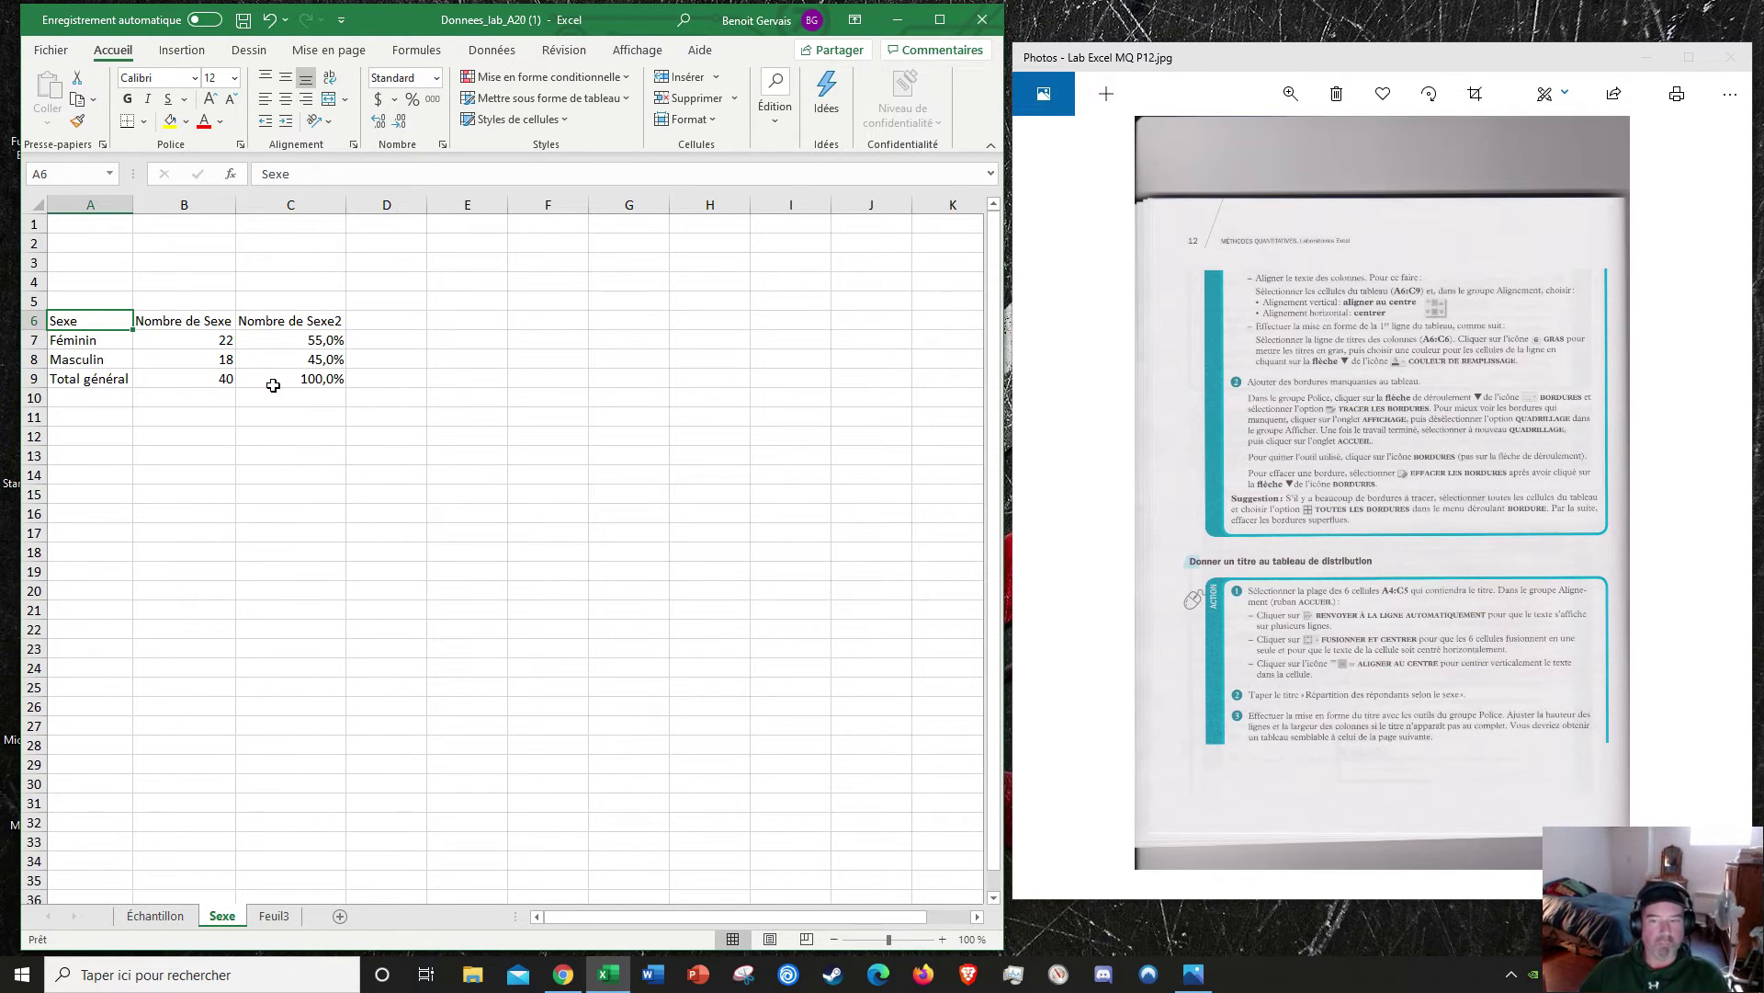
{"action": "left_click", "coordinate": [1070, 506]}
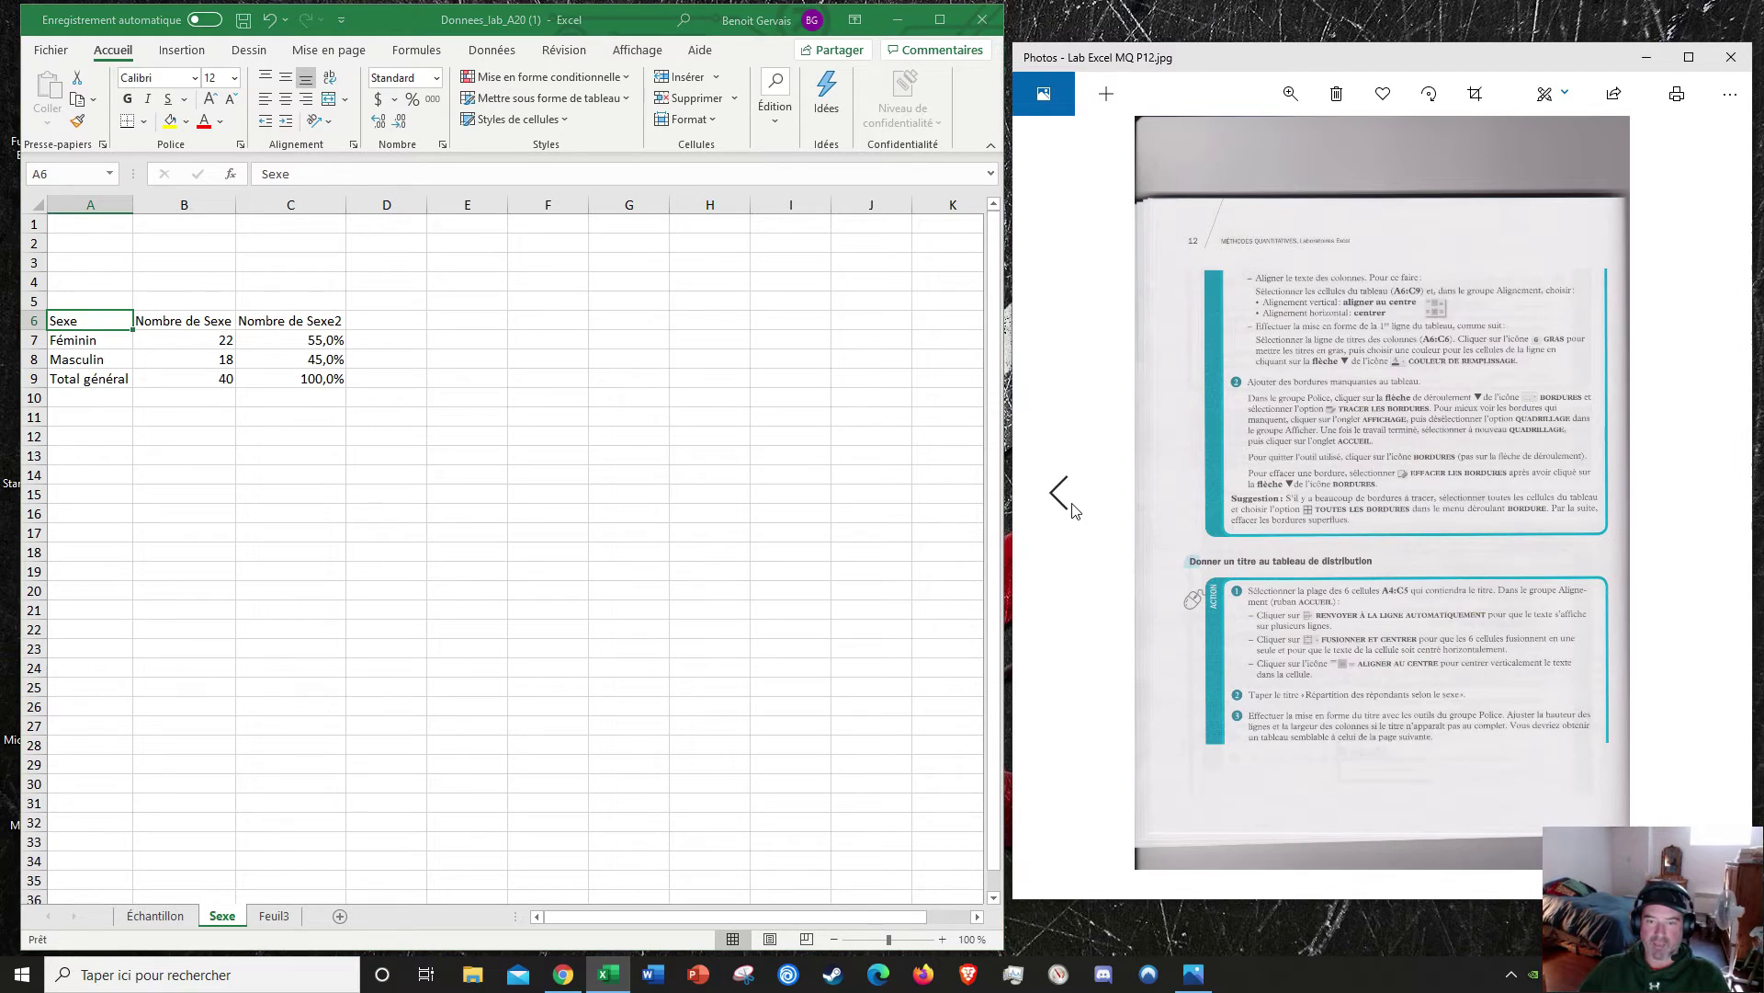
{"action": "left_click", "coordinate": [1070, 505]}
{"action": "left_click", "coordinate": [1070, 506]}
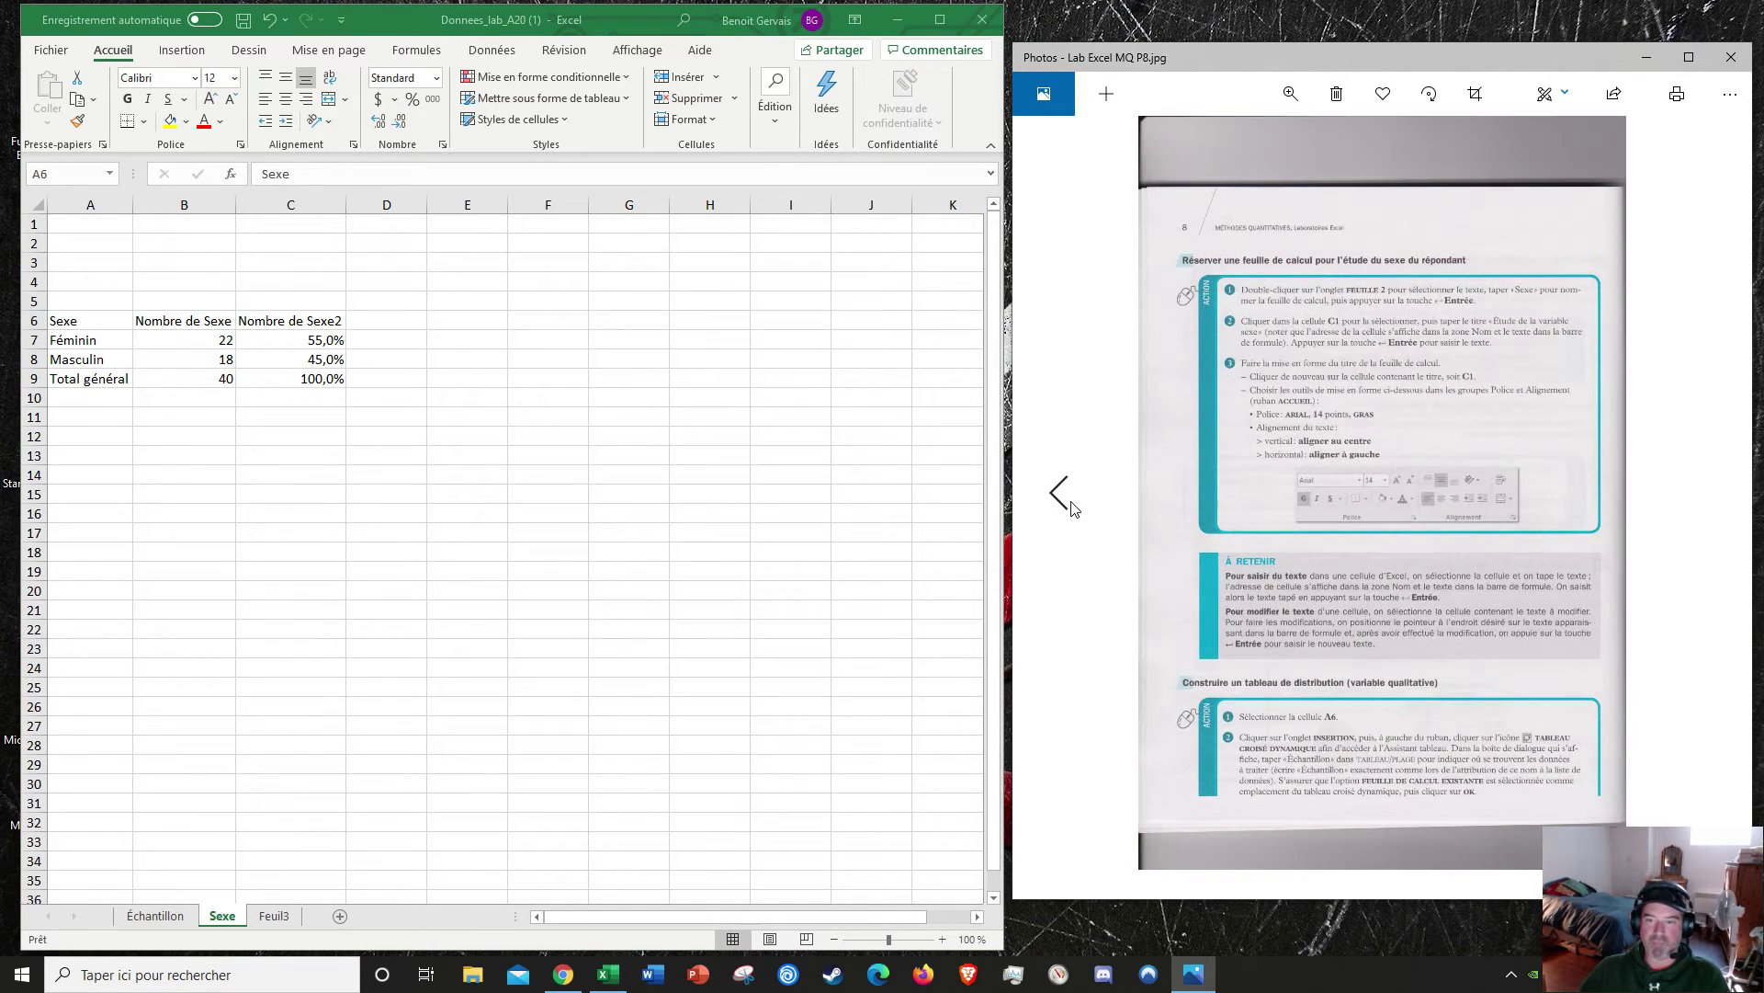
{"action": "left_click", "coordinate": [1071, 506]}
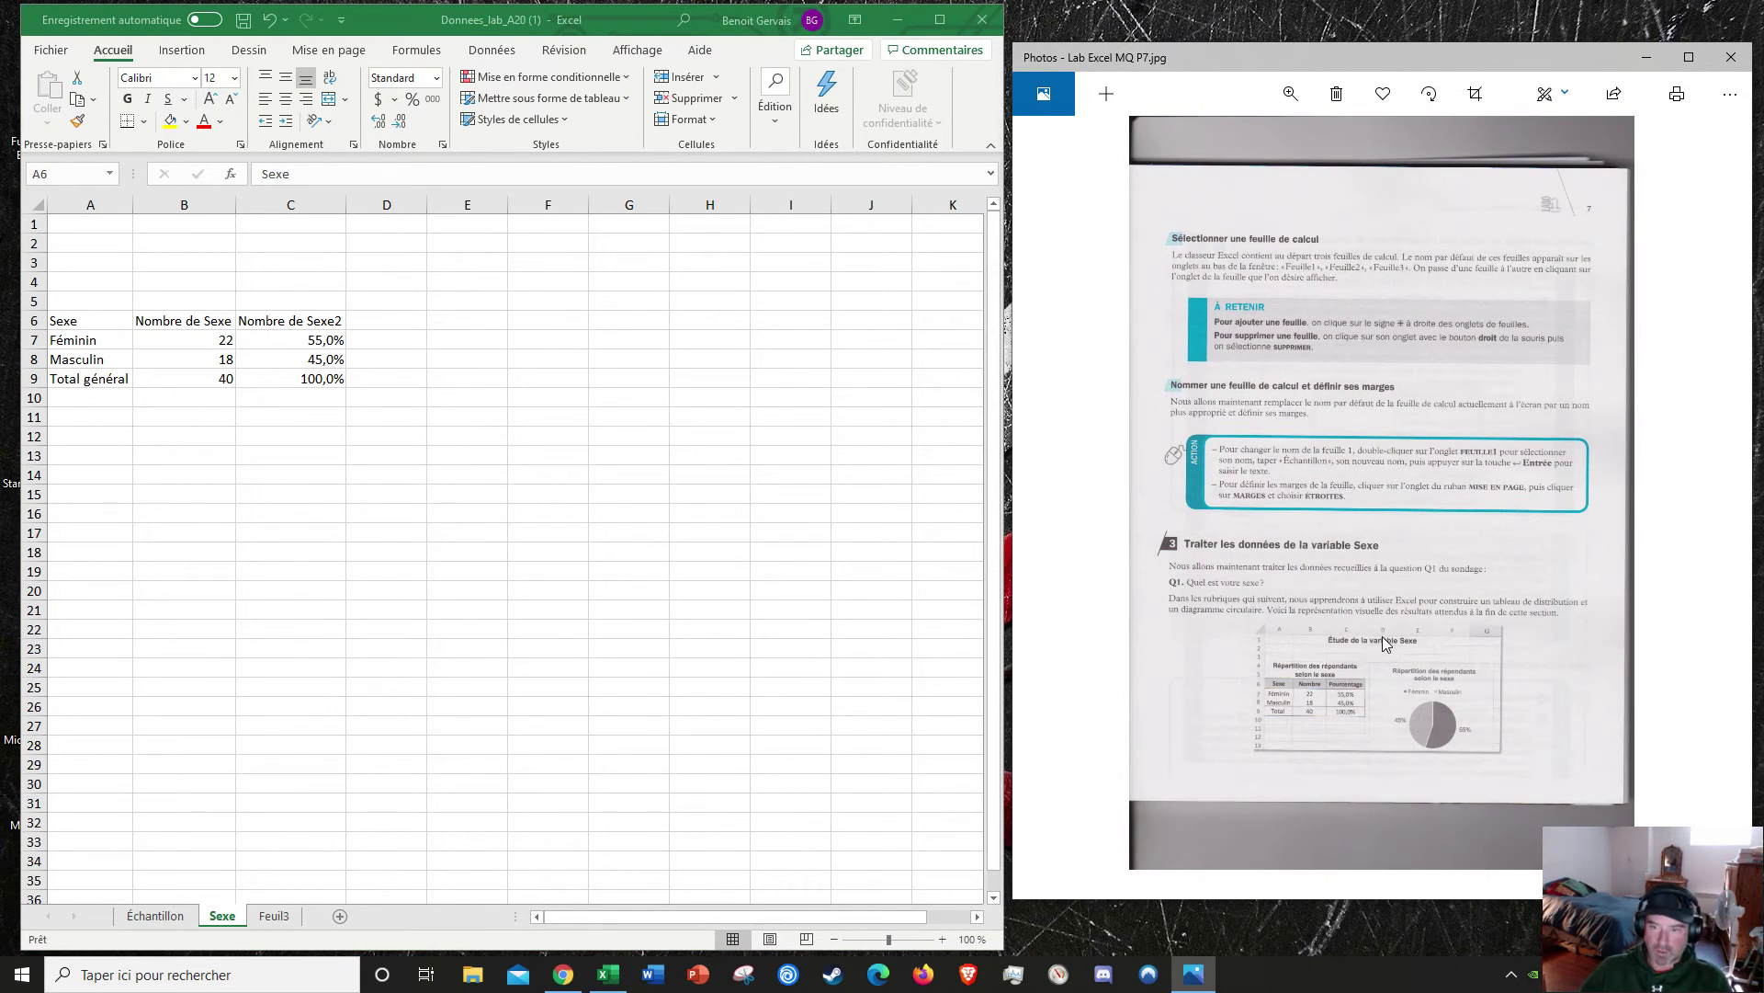
{"action": "scroll", "coordinate": [1384, 641], "scroll_direction": "up", "scroll_amount": 5}
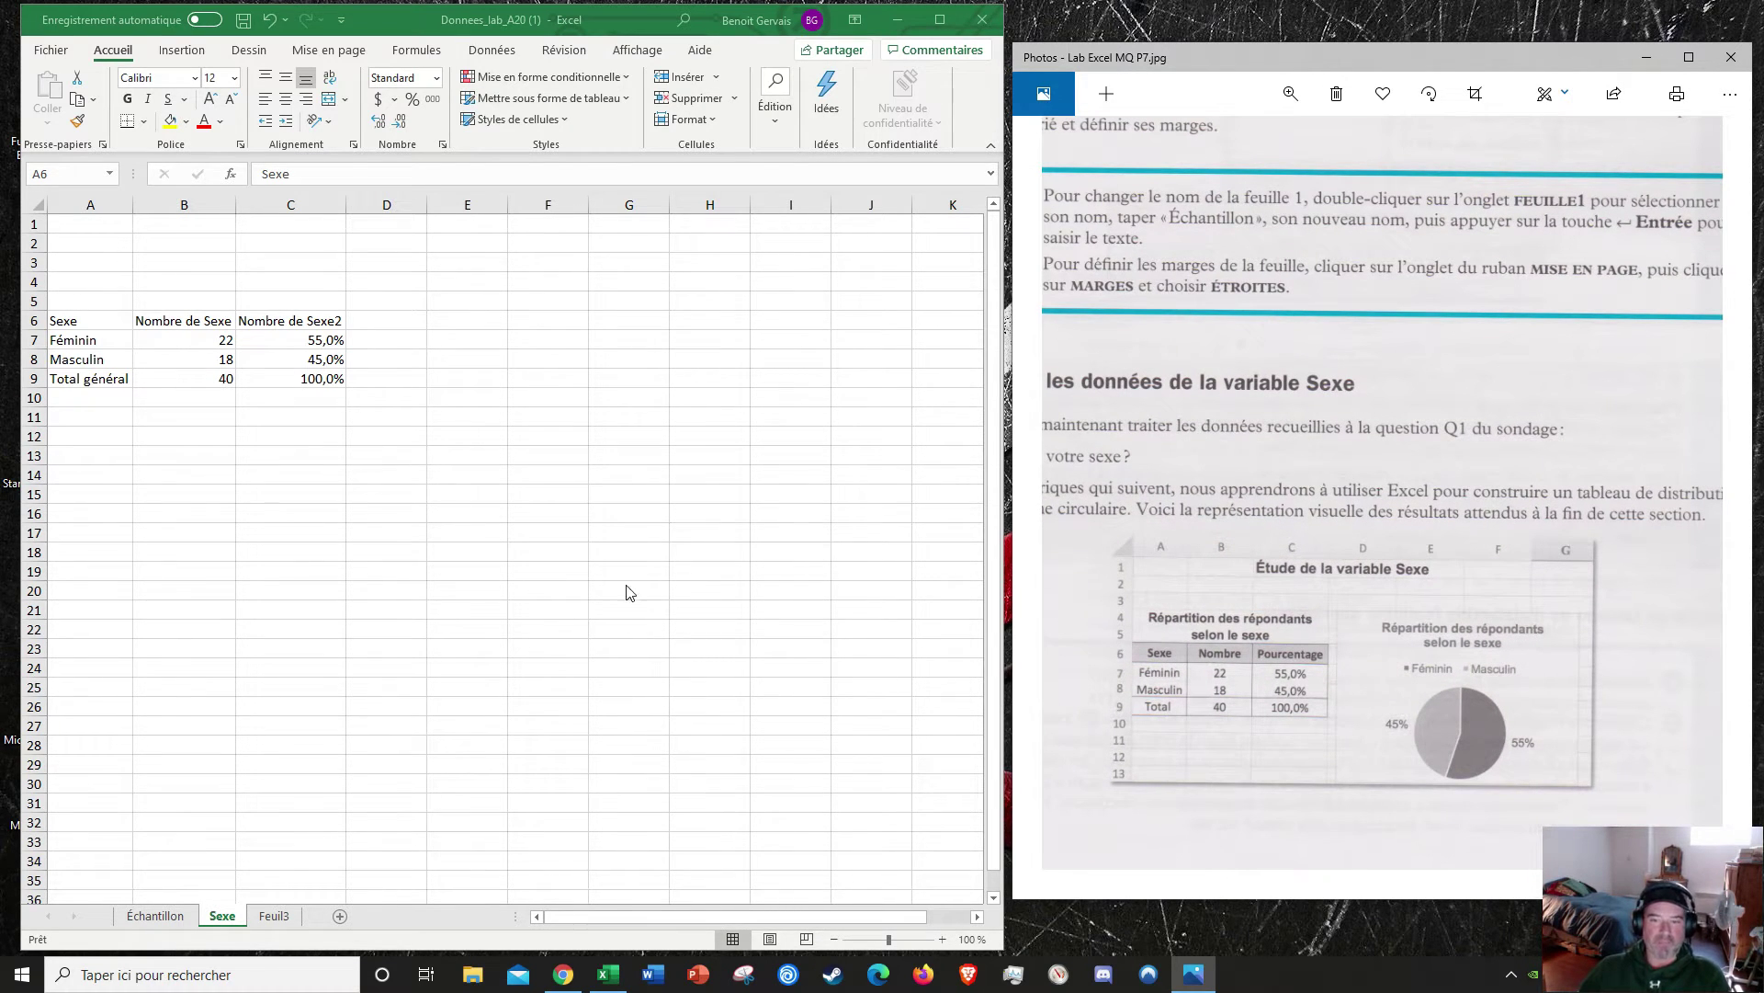
Step: Examine the contents of individual label and count cells in the Sexe table, from A6 to B9
{"action": "left_click", "coordinate": [84, 379]}
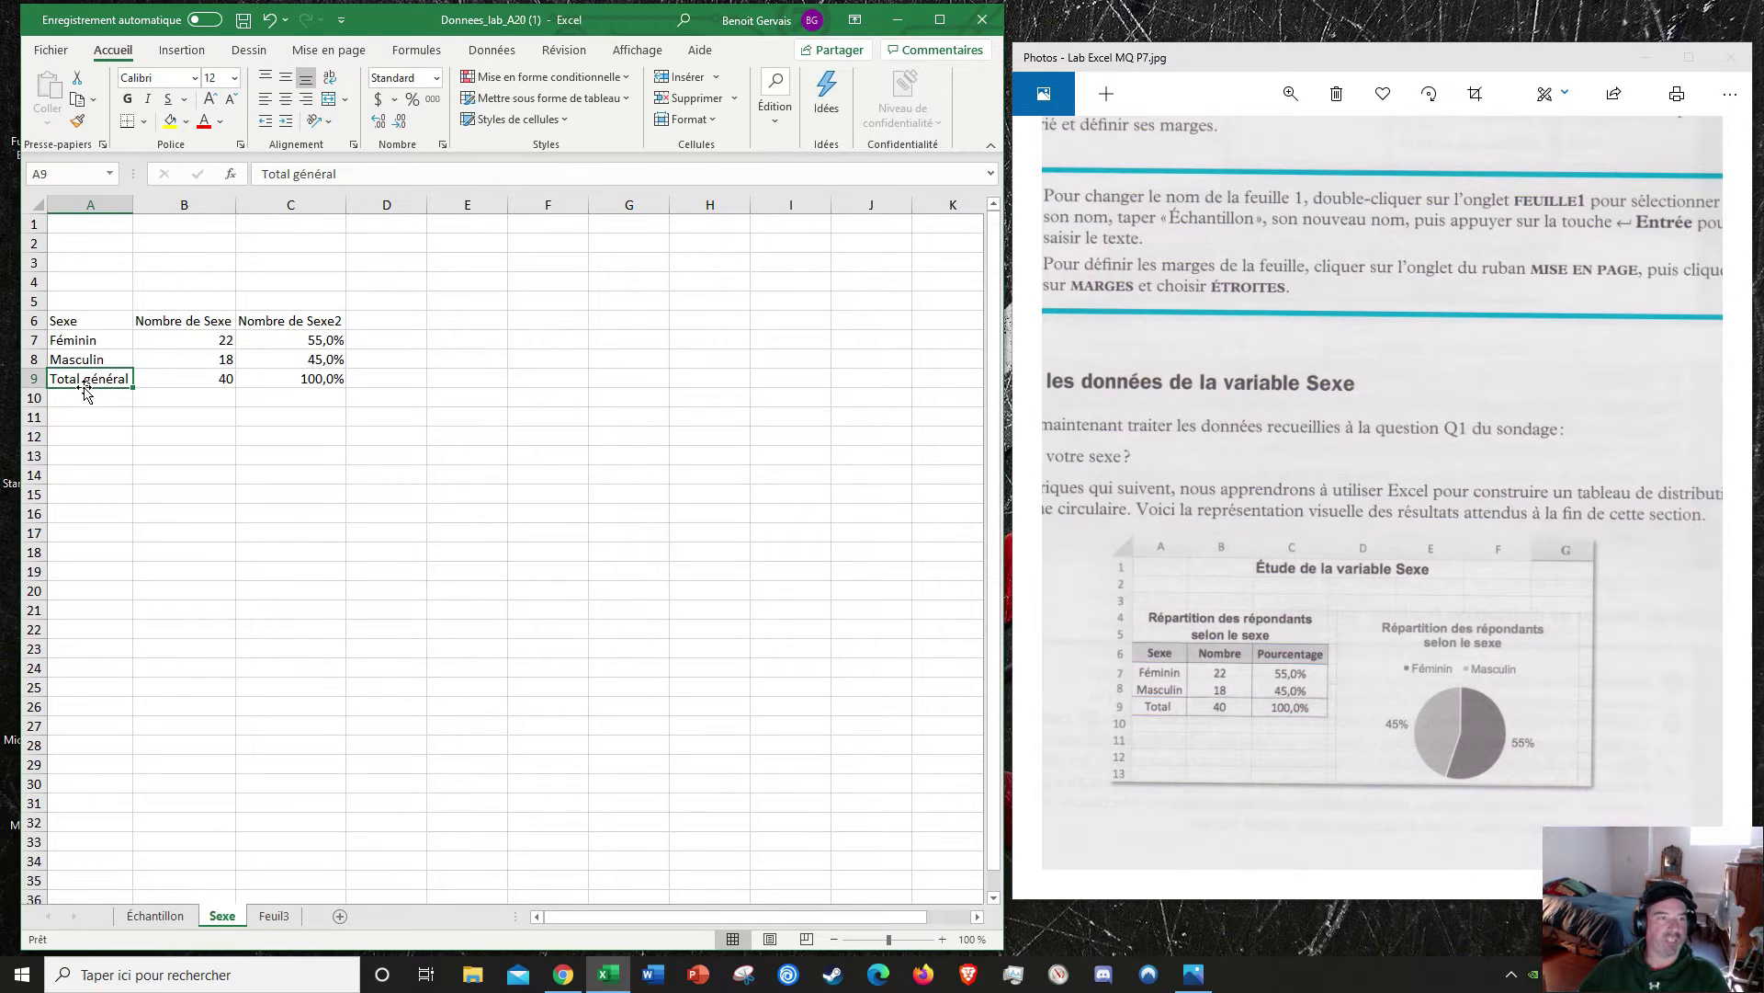
{"action": "left_click", "coordinate": [88, 360]}
{"action": "left_click", "coordinate": [85, 341]}
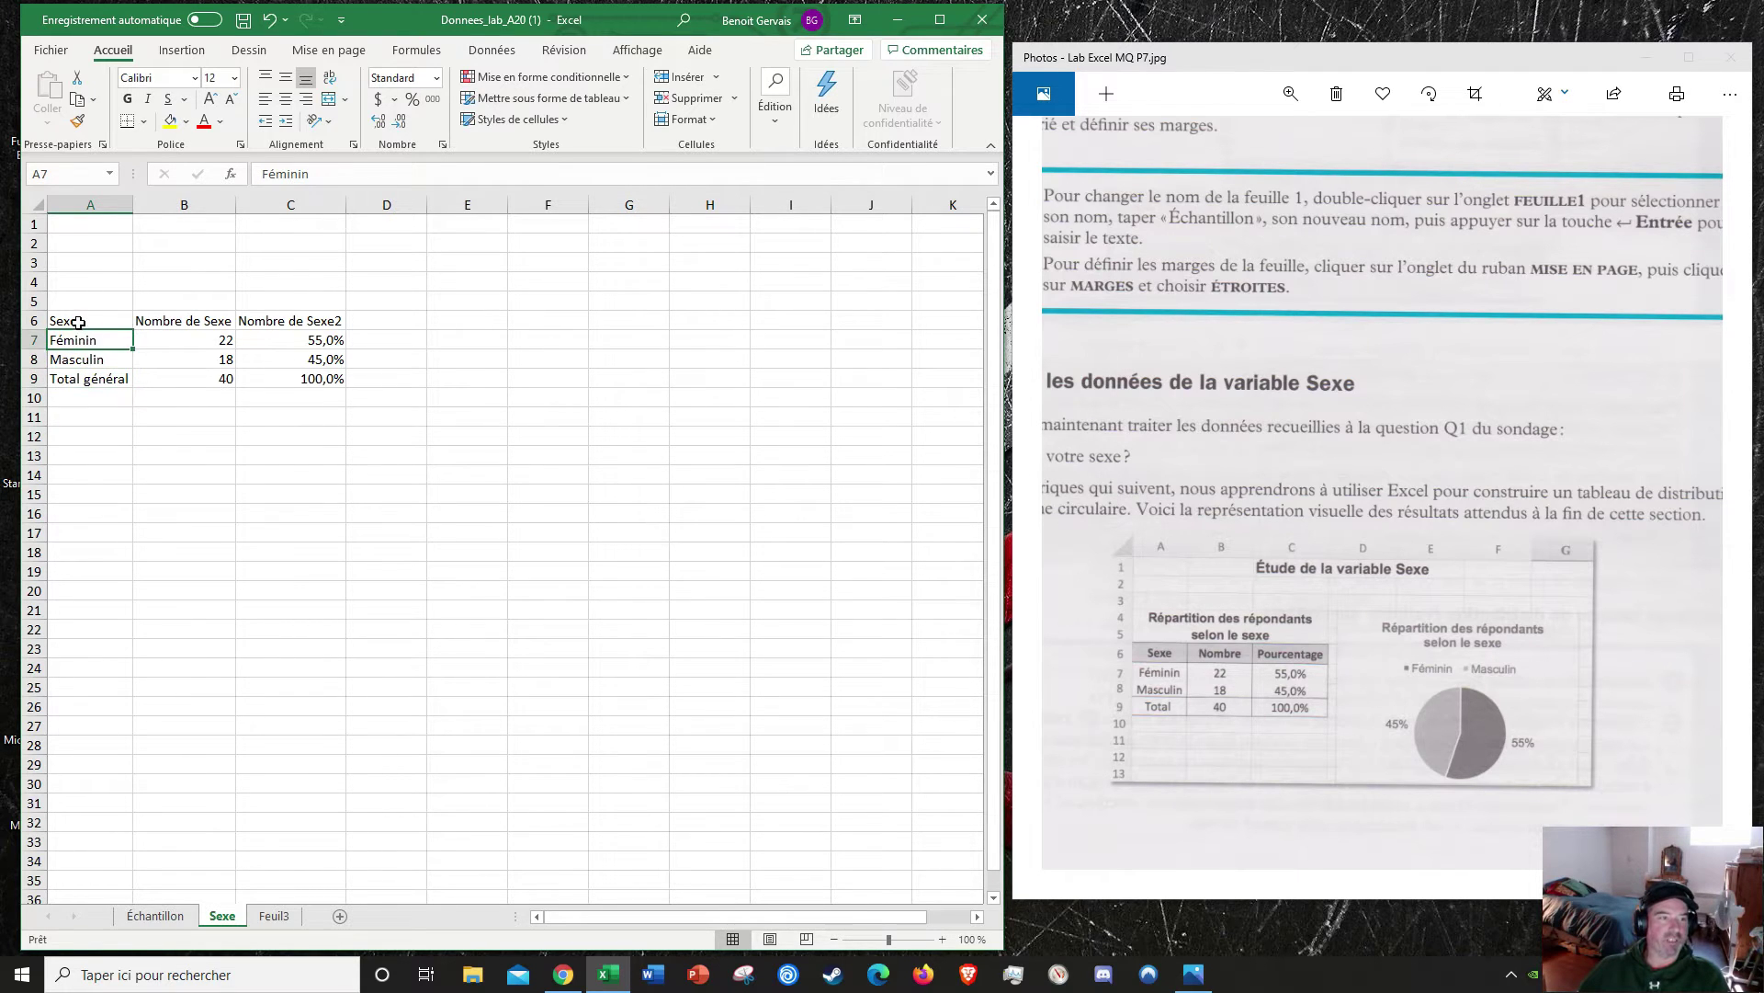
{"action": "left_click", "coordinate": [79, 321]}
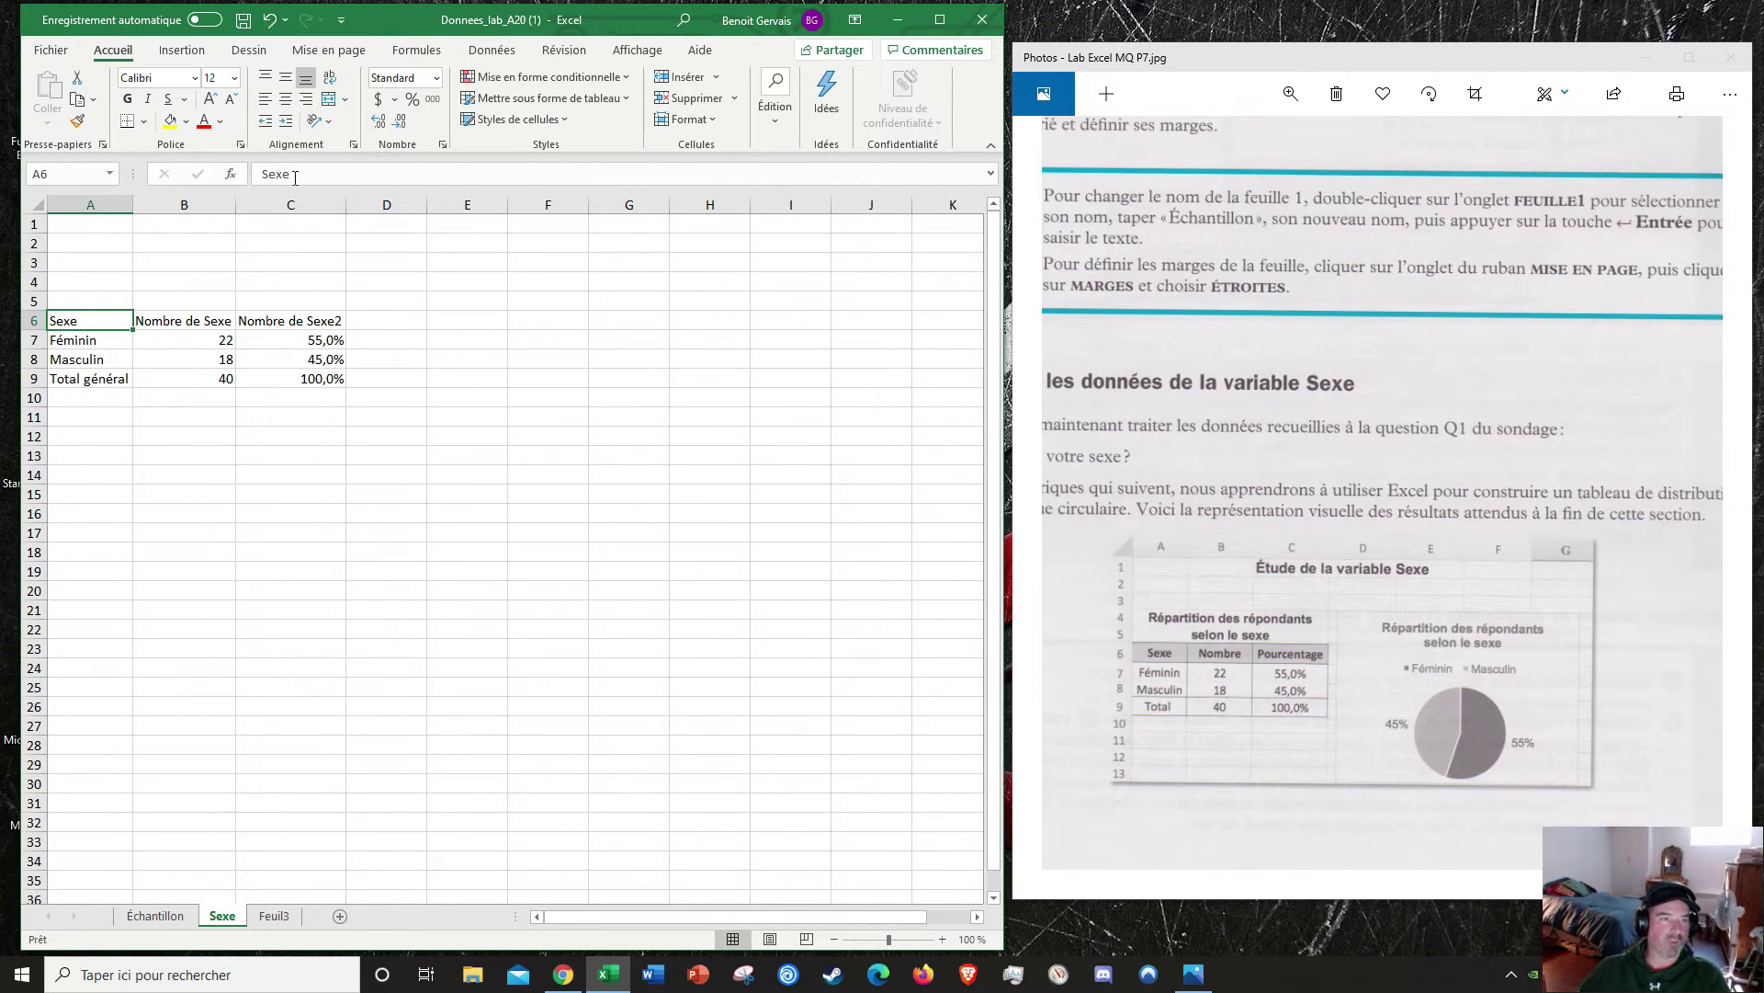
{"action": "left_click", "coordinate": [78, 347]}
{"action": "left_click", "coordinate": [78, 362]}
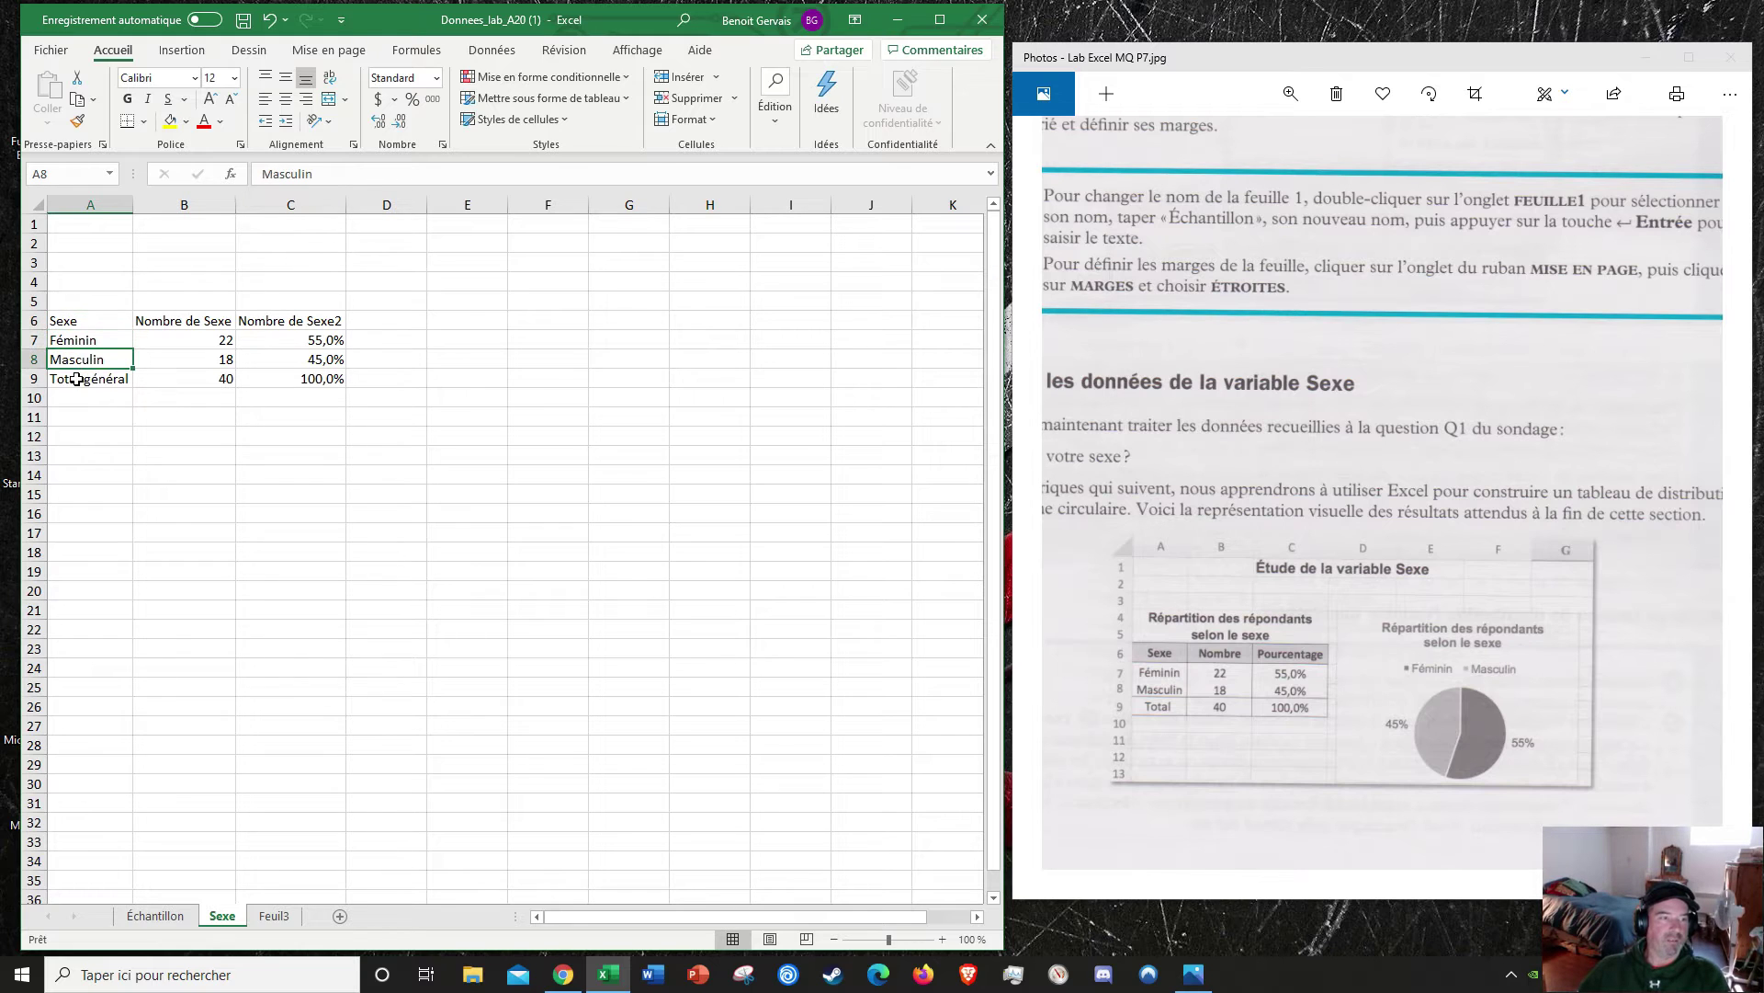
{"action": "left_click", "coordinate": [77, 378]}
{"action": "left_click", "coordinate": [80, 324]}
{"action": "left_click", "coordinate": [81, 335]}
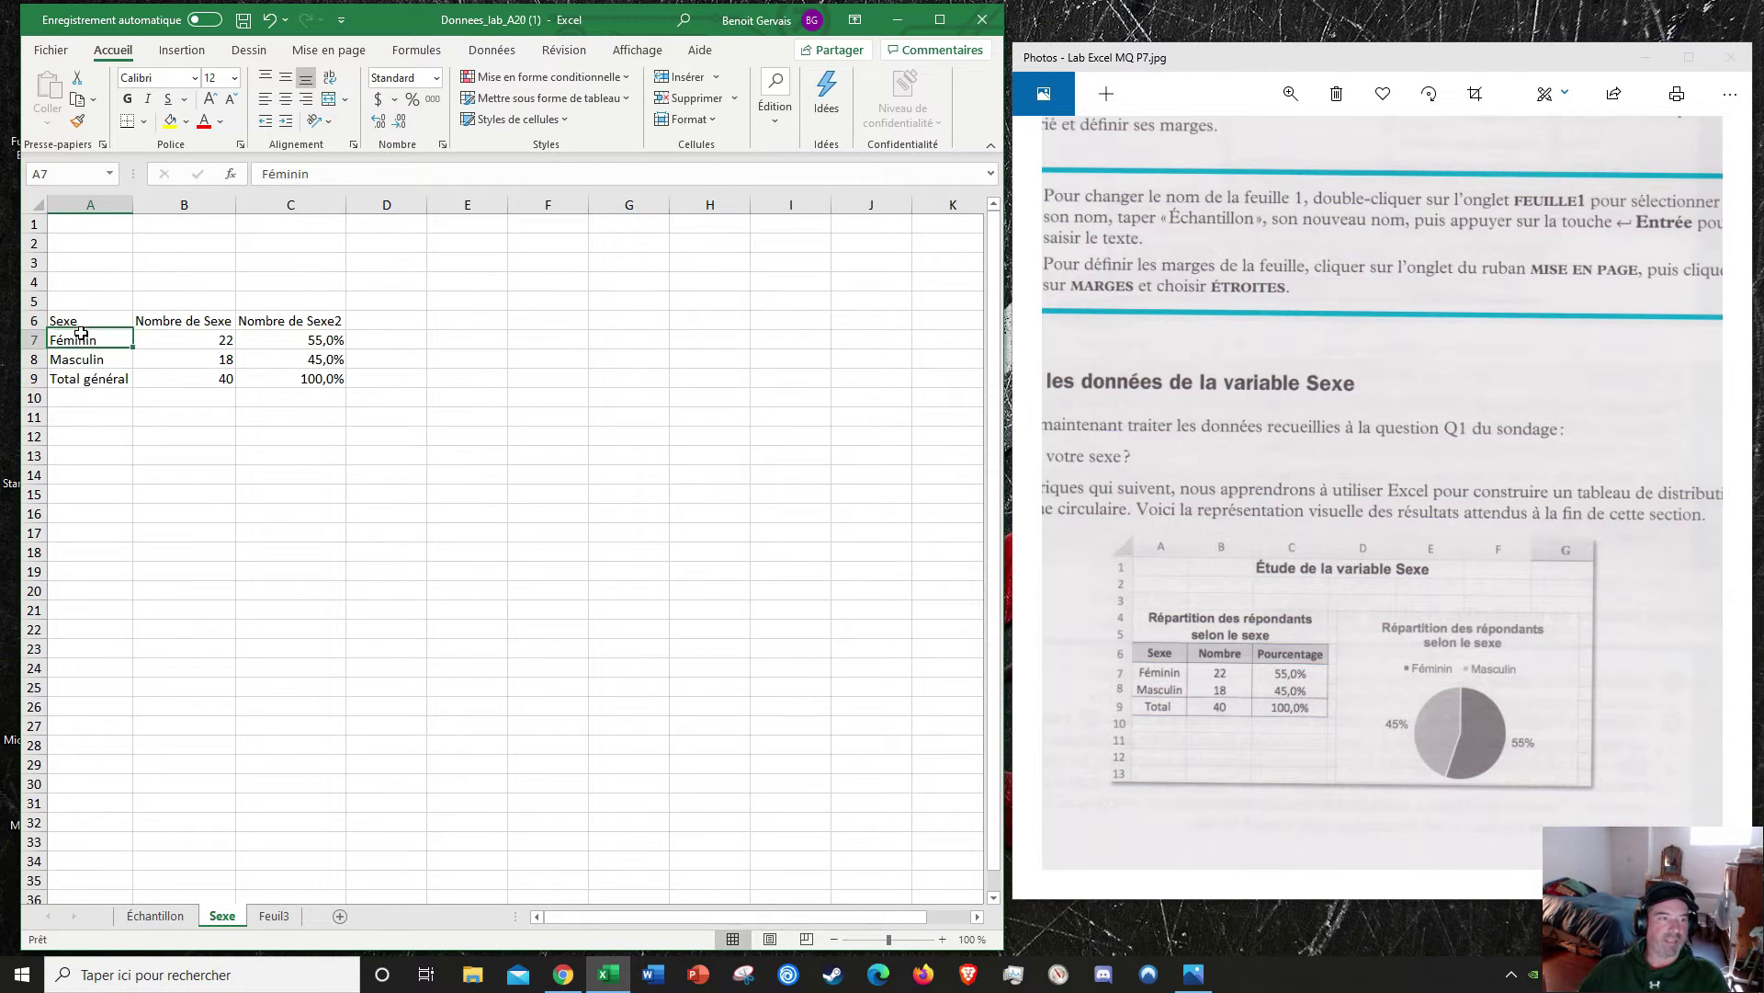
{"action": "left_click", "coordinate": [78, 359]}
{"action": "left_click", "coordinate": [78, 379]}
{"action": "left_click", "coordinate": [197, 379]}
{"action": "left_click", "coordinate": [201, 359]}
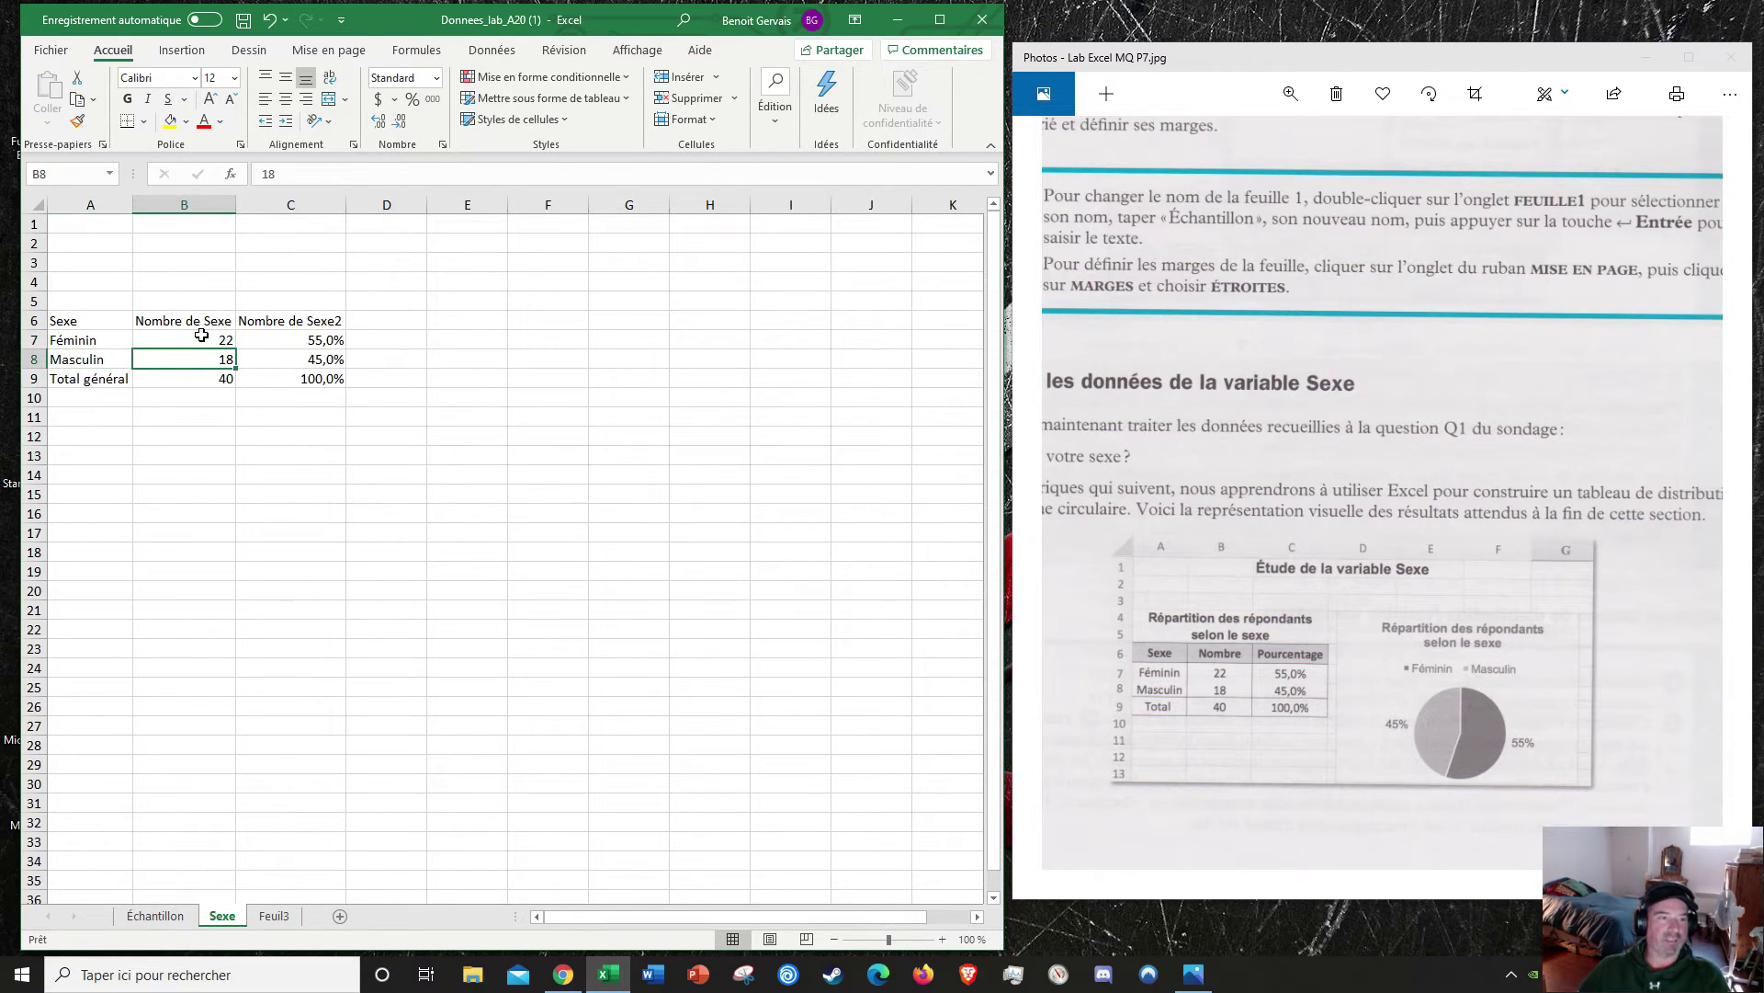
{"action": "left_click", "coordinate": [201, 336]}
{"action": "left_click", "coordinate": [80, 340]}
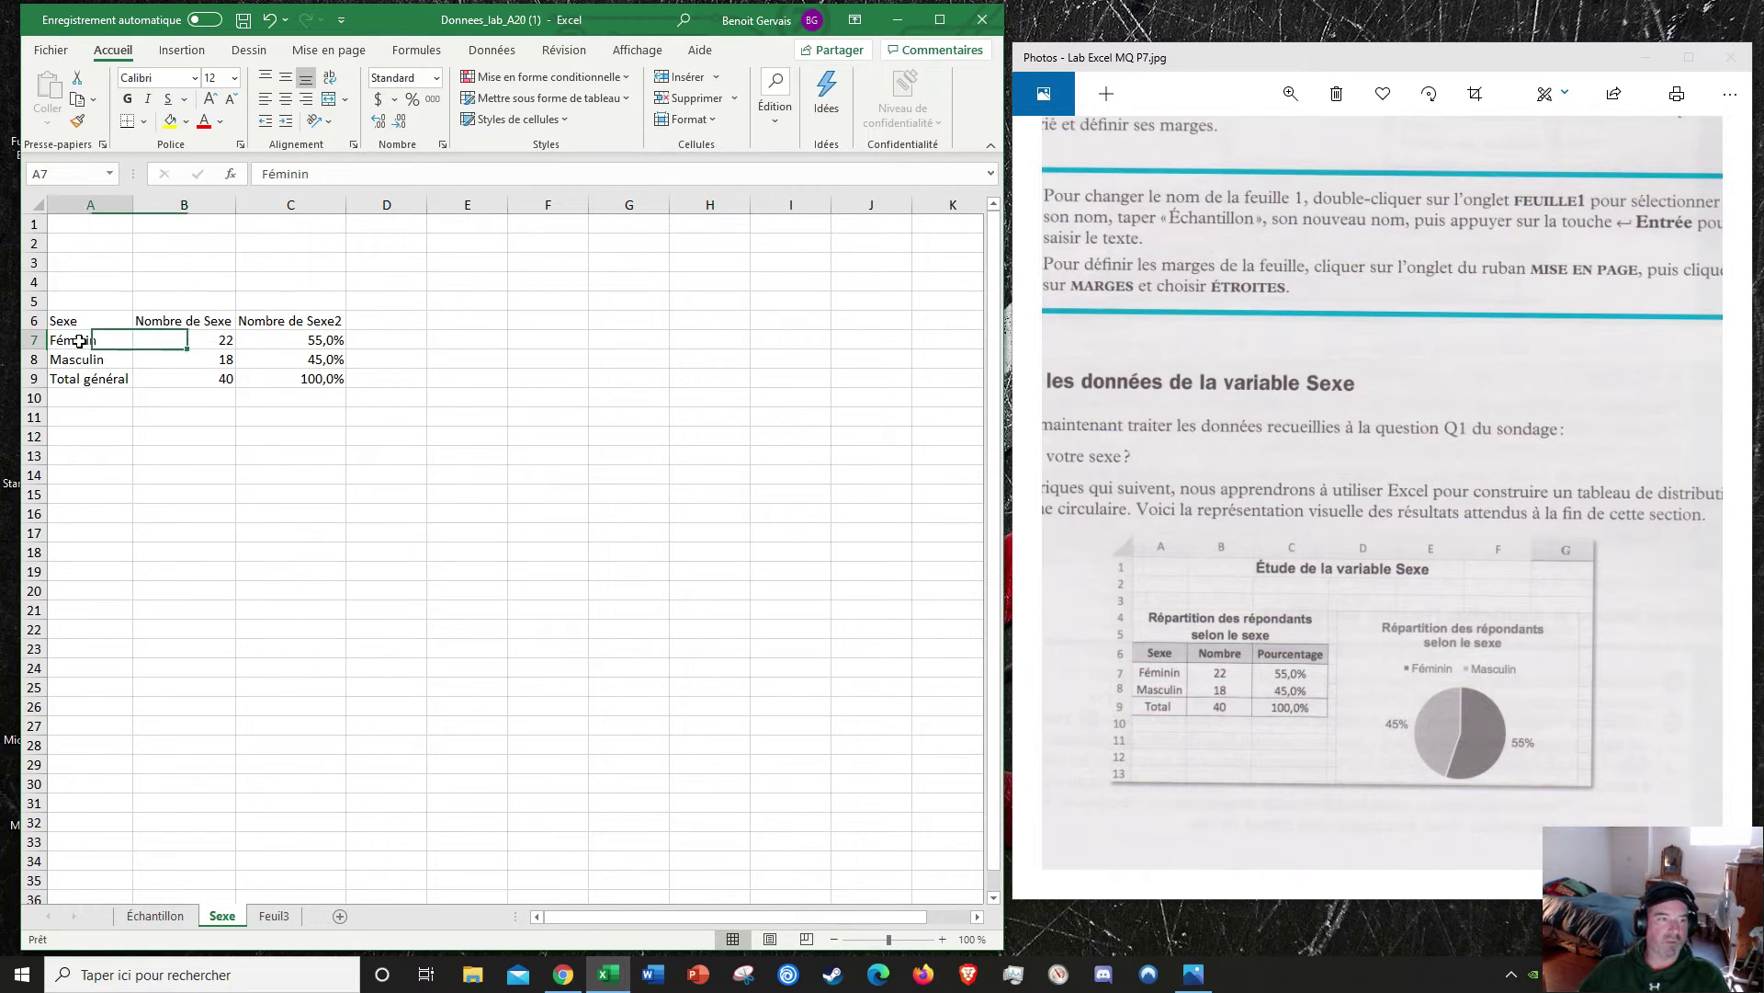
Step: Try shortening the label in A9 to Total and undo the edit
{"action": "left_click", "coordinate": [77, 378]}
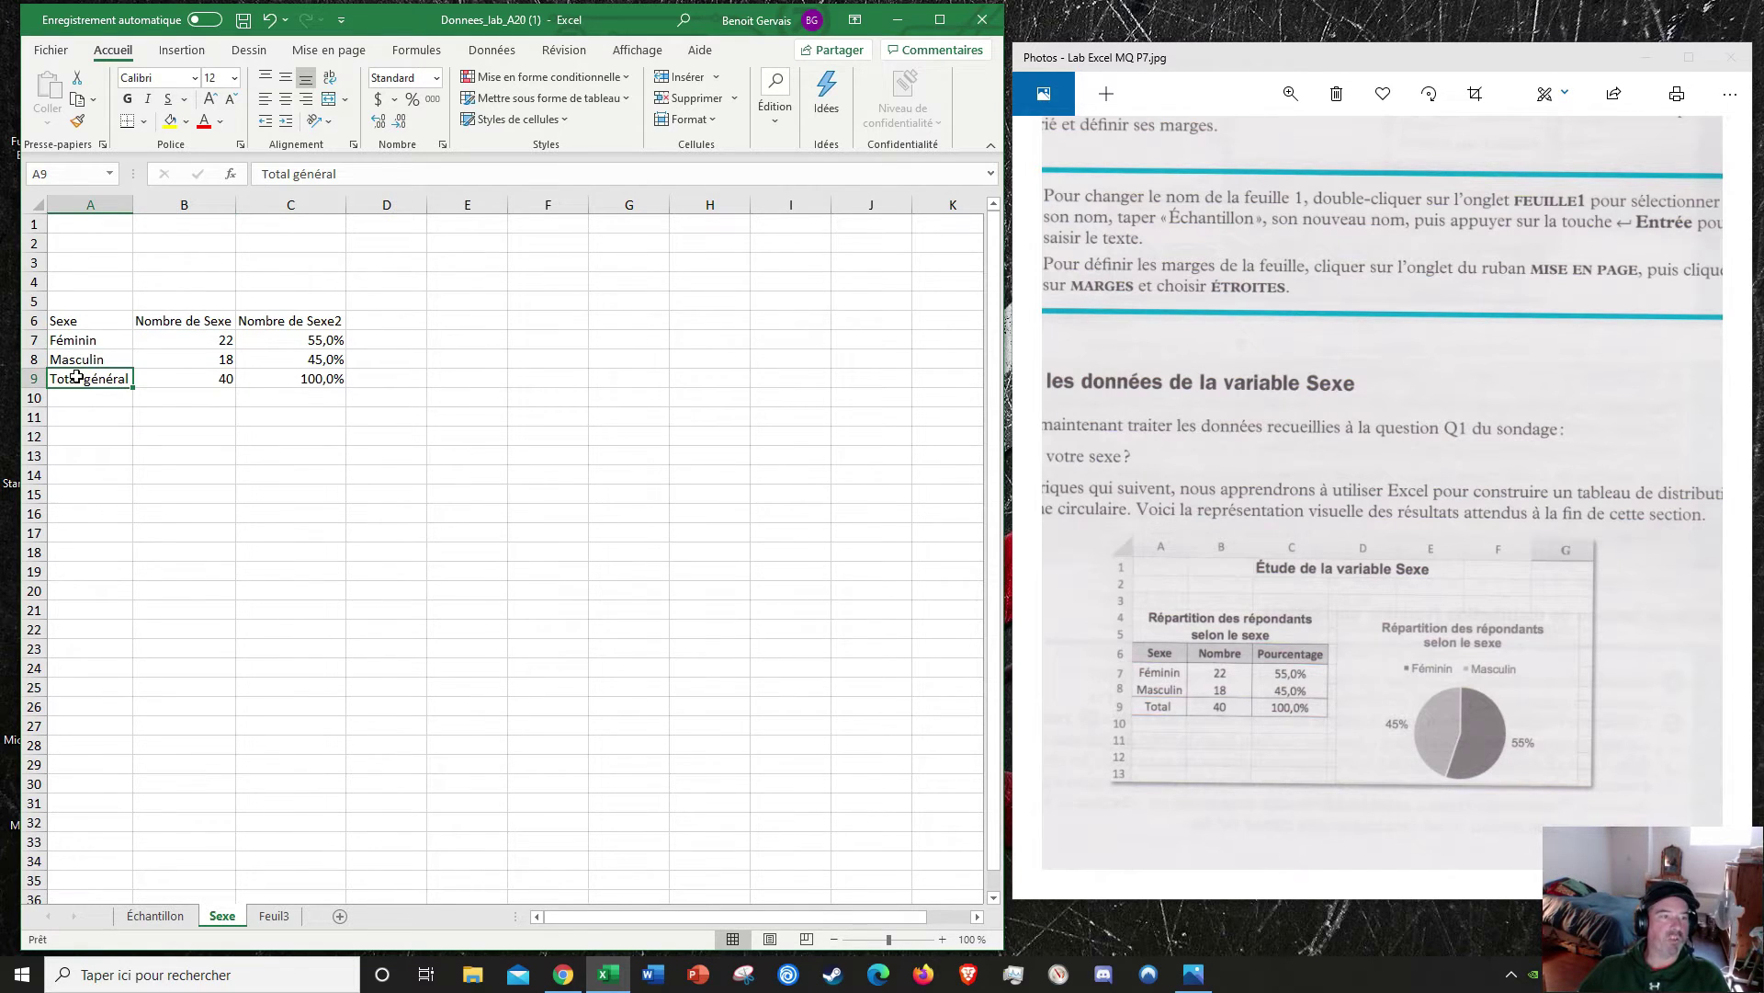
{"action": "left_click", "coordinate": [356, 173]}
{"action": "key", "text": "BackSpace"}
{"action": "key", "text": "BackSpace"}
{"action": "key", "text": "BackSpace"}
{"action": "key", "text": "BackSpace"}
{"action": "key", "text": "BackSpace"}
{"action": "key", "text": "BackSpace"}
{"action": "key", "text": "BackSpace"}
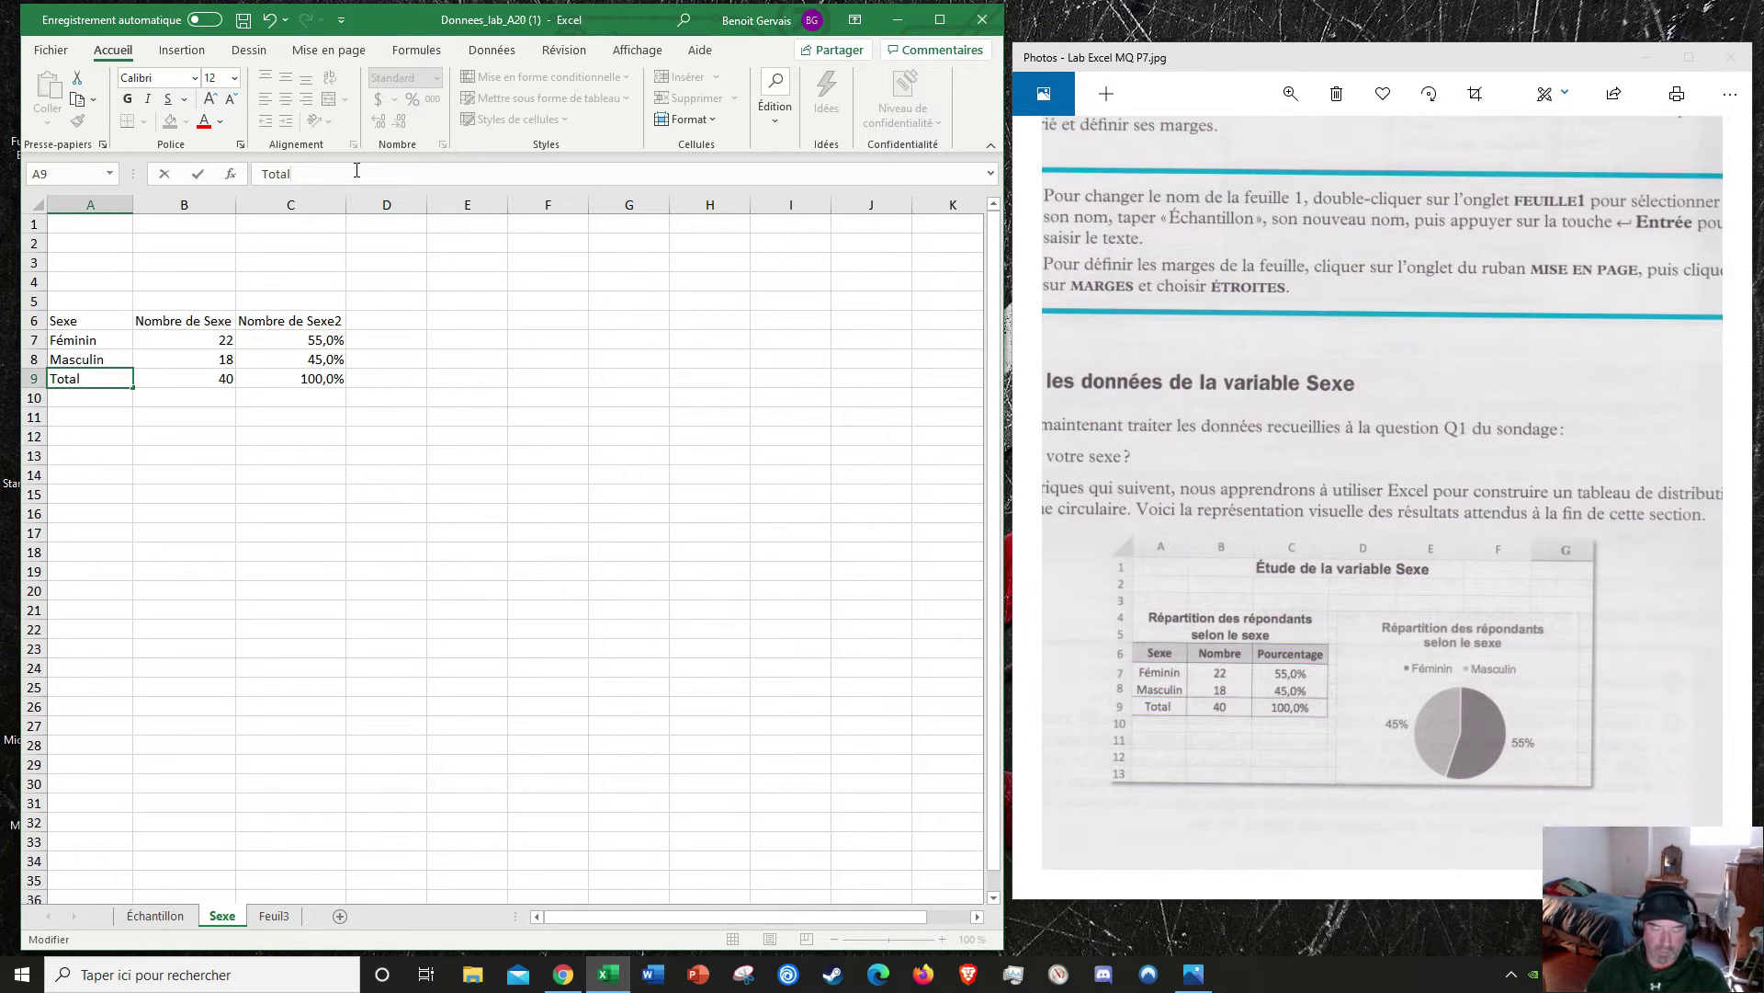
{"action": "key", "text": "Return"}
{"action": "left_click", "coordinate": [73, 379]}
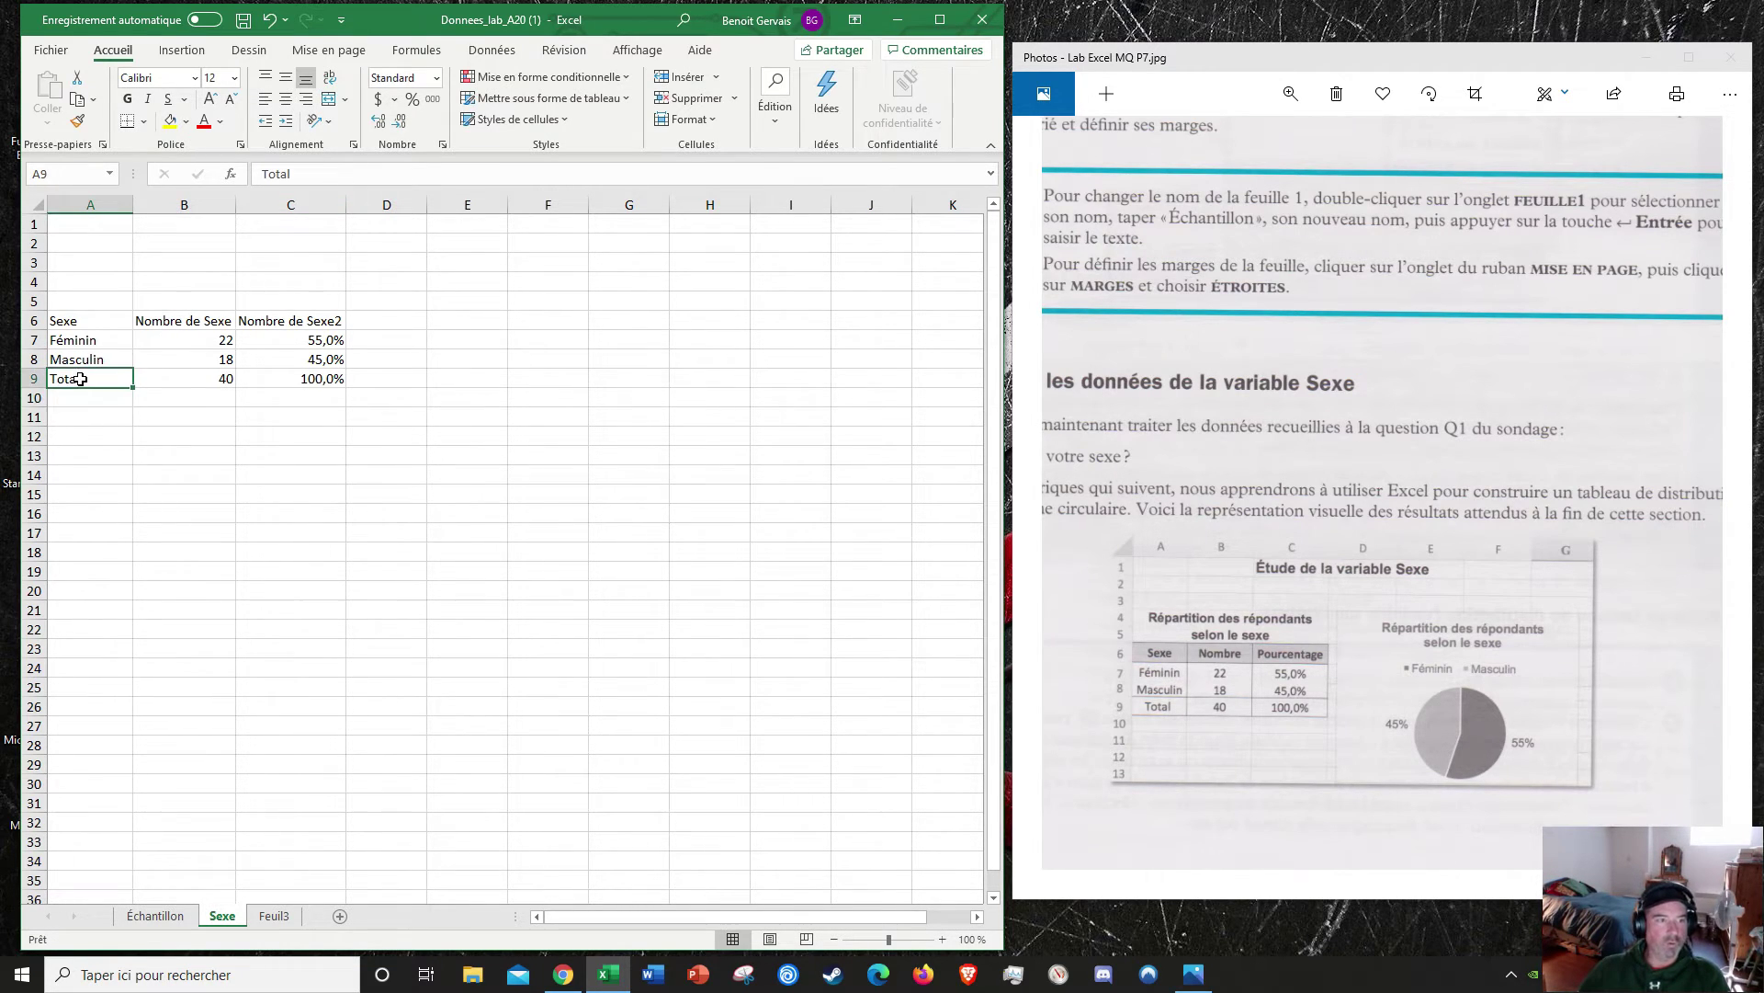
{"action": "left_click", "coordinate": [269, 20]}
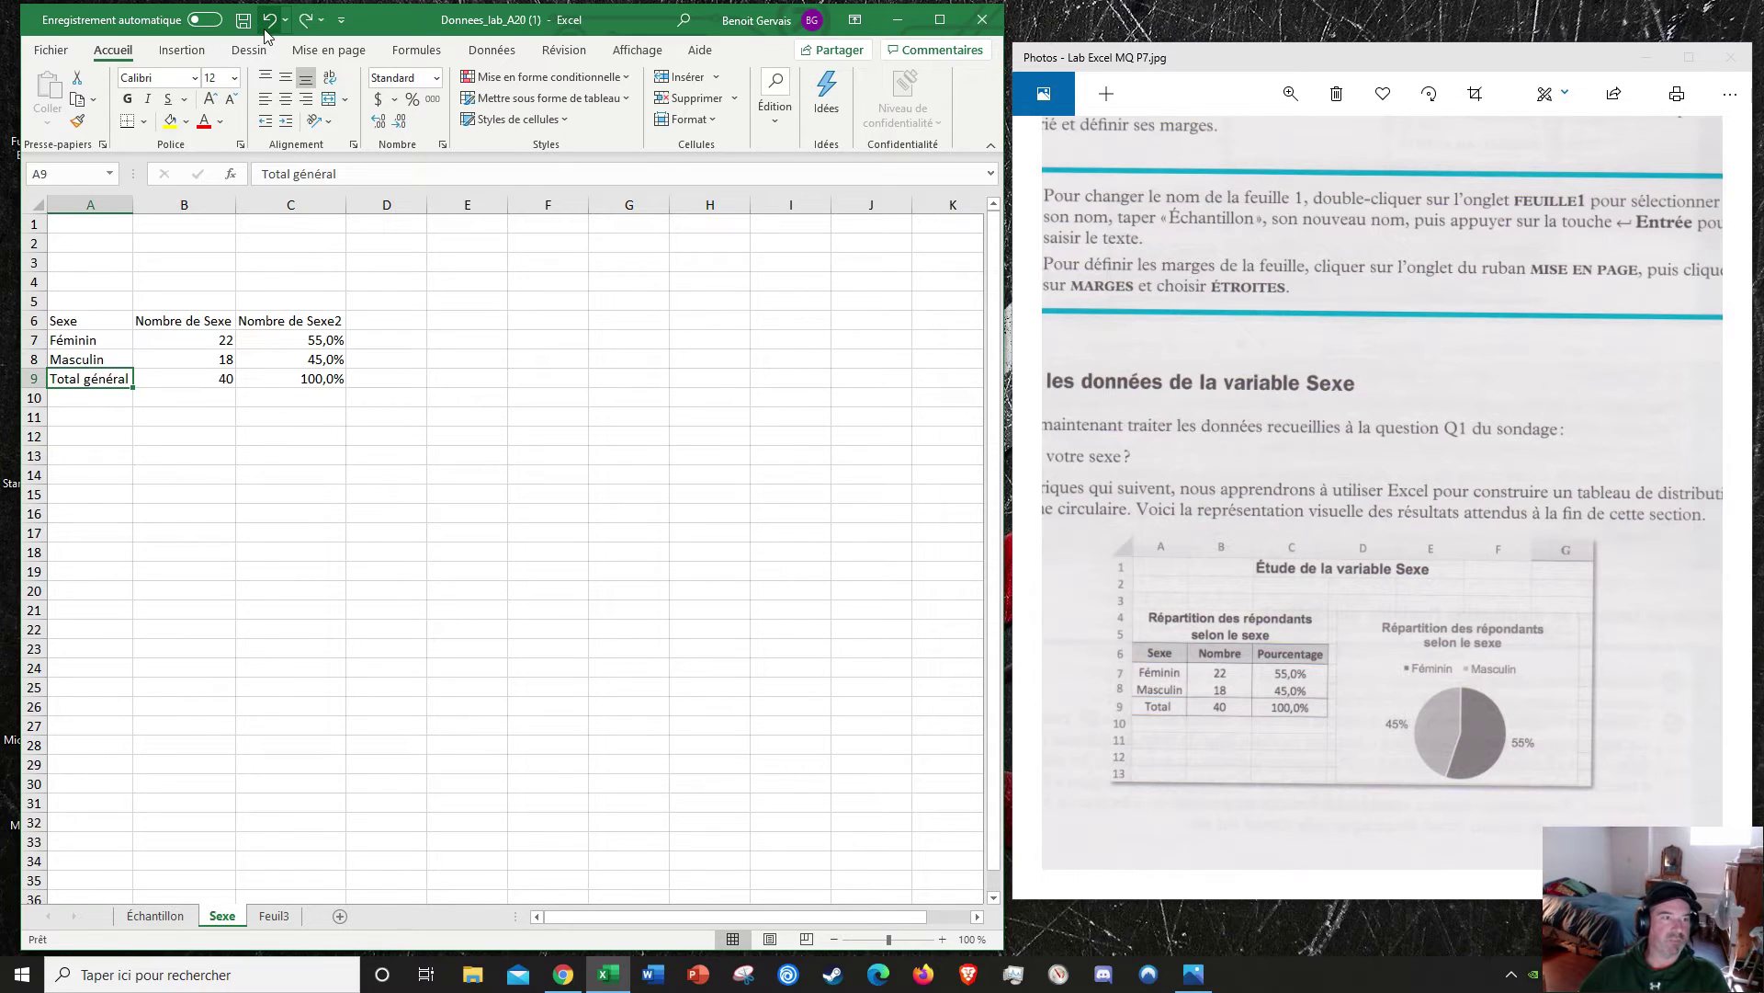
Step: Shorten the total row's label in A9 to Total directly in the cell
{"action": "double_click", "coordinate": [99, 378]}
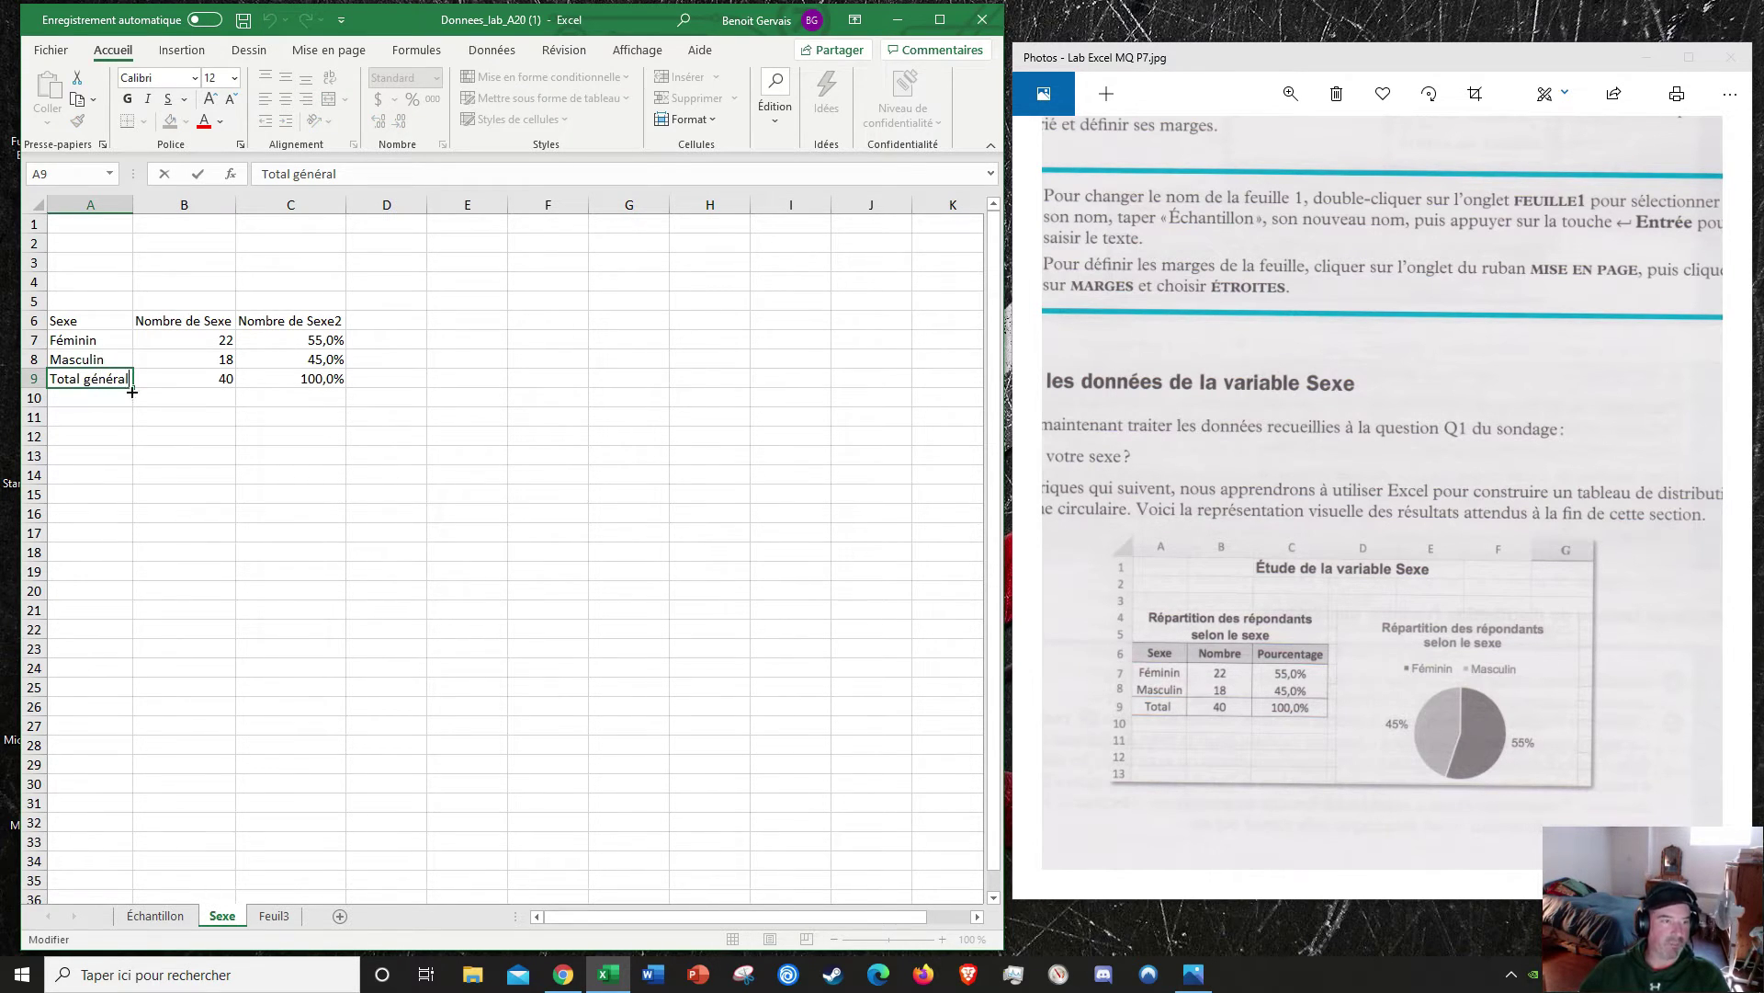
{"action": "key", "text": "BackSpace"}
{"action": "key", "text": "BackSpace"}
{"action": "key", "text": "BackSpace"}
{"action": "key", "text": "BackSpace"}
{"action": "key", "text": "BackSpace"}
{"action": "key", "text": "BackSpace"}
{"action": "key", "text": "BackSpace"}
{"action": "key", "text": "BackSpace"}
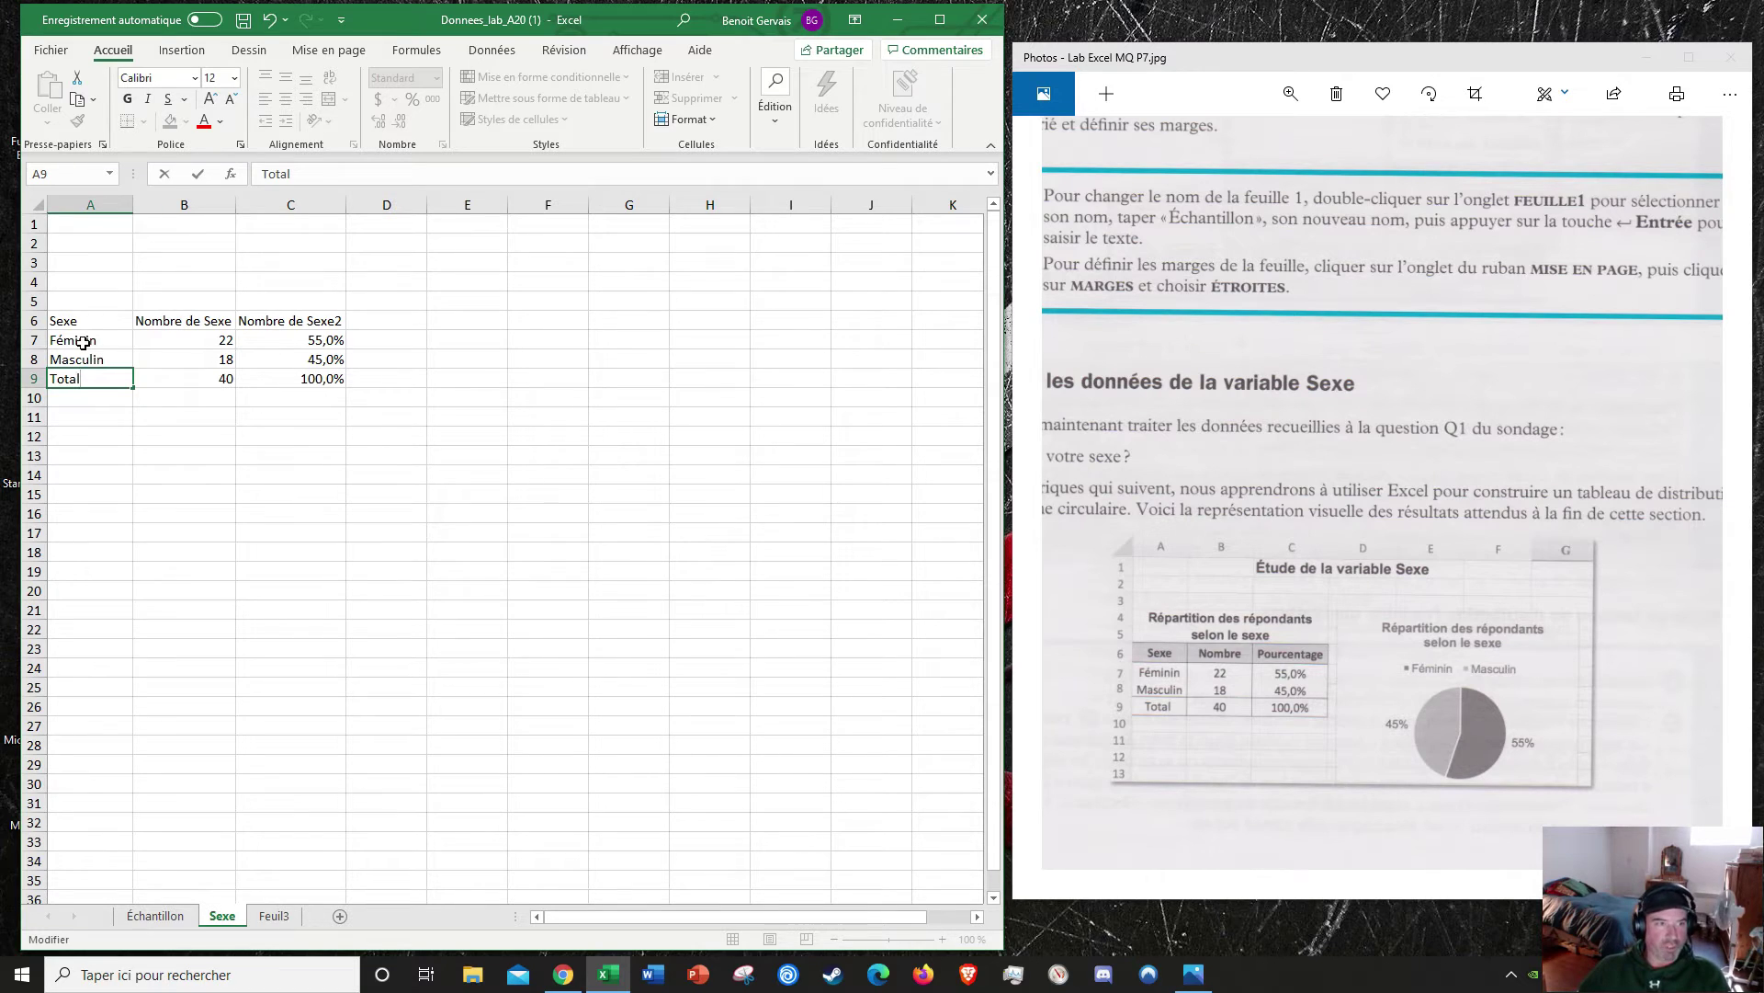
Step: Shorten the column header in B6 to Nombre
{"action": "left_click", "coordinate": [195, 319]}
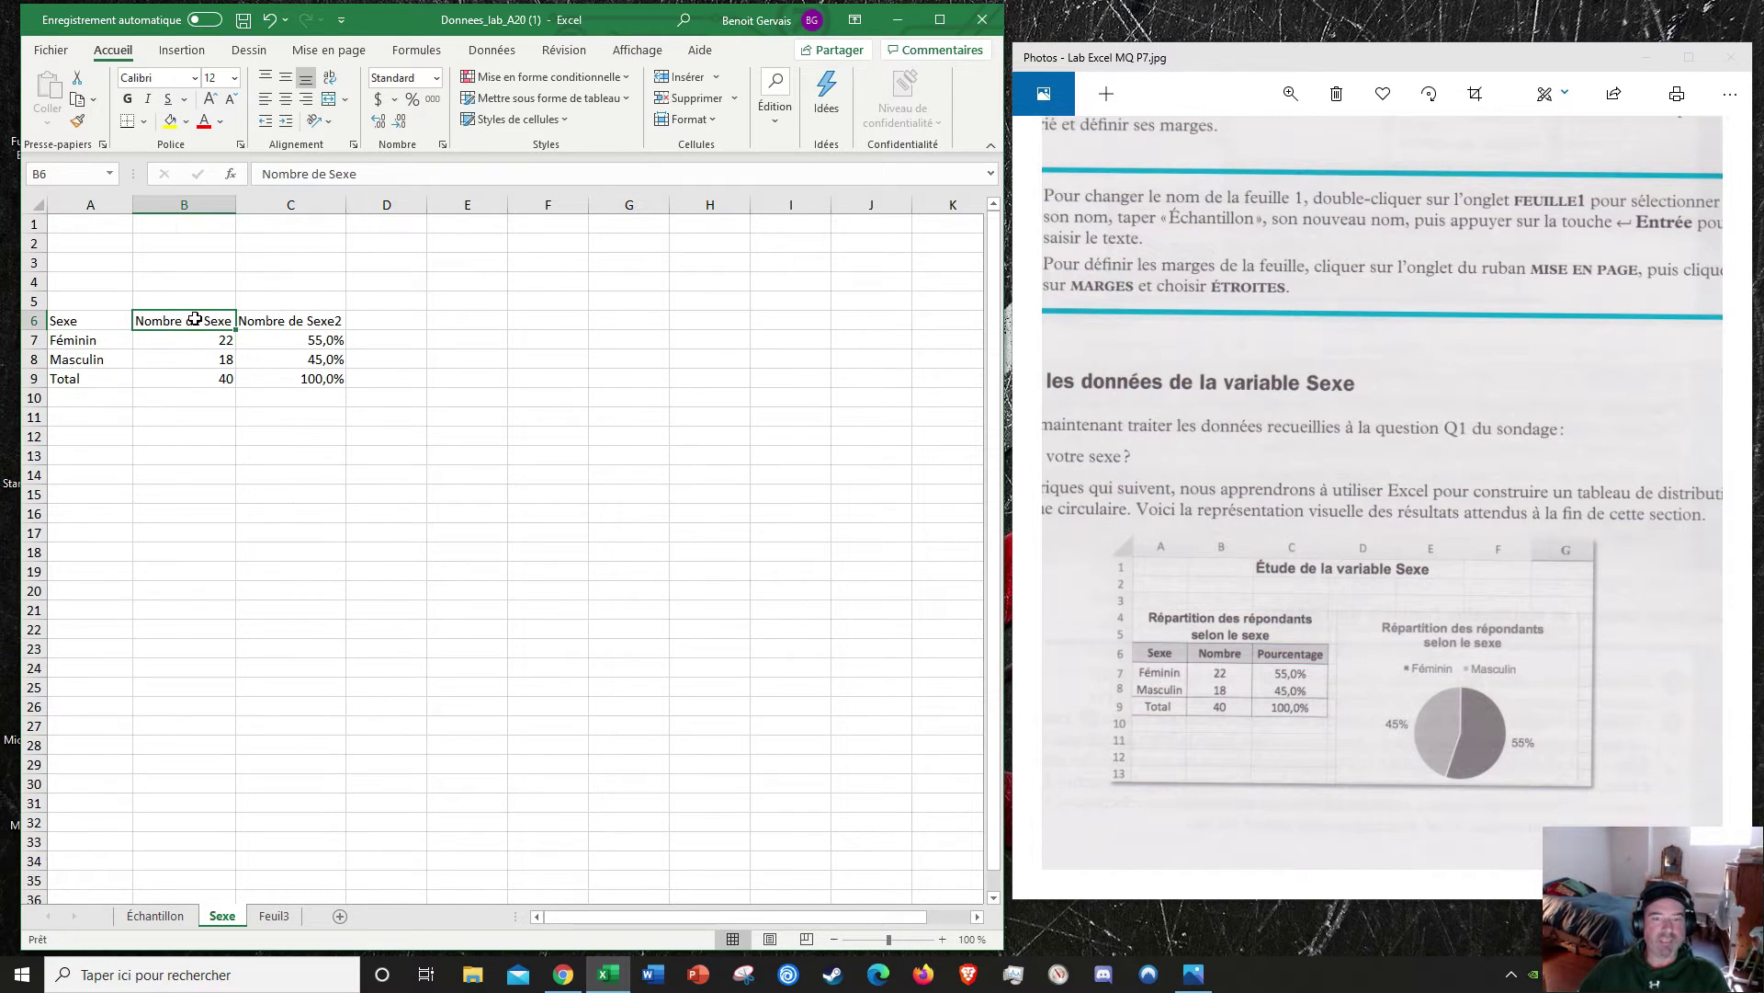
{"action": "left_click", "coordinate": [388, 183]}
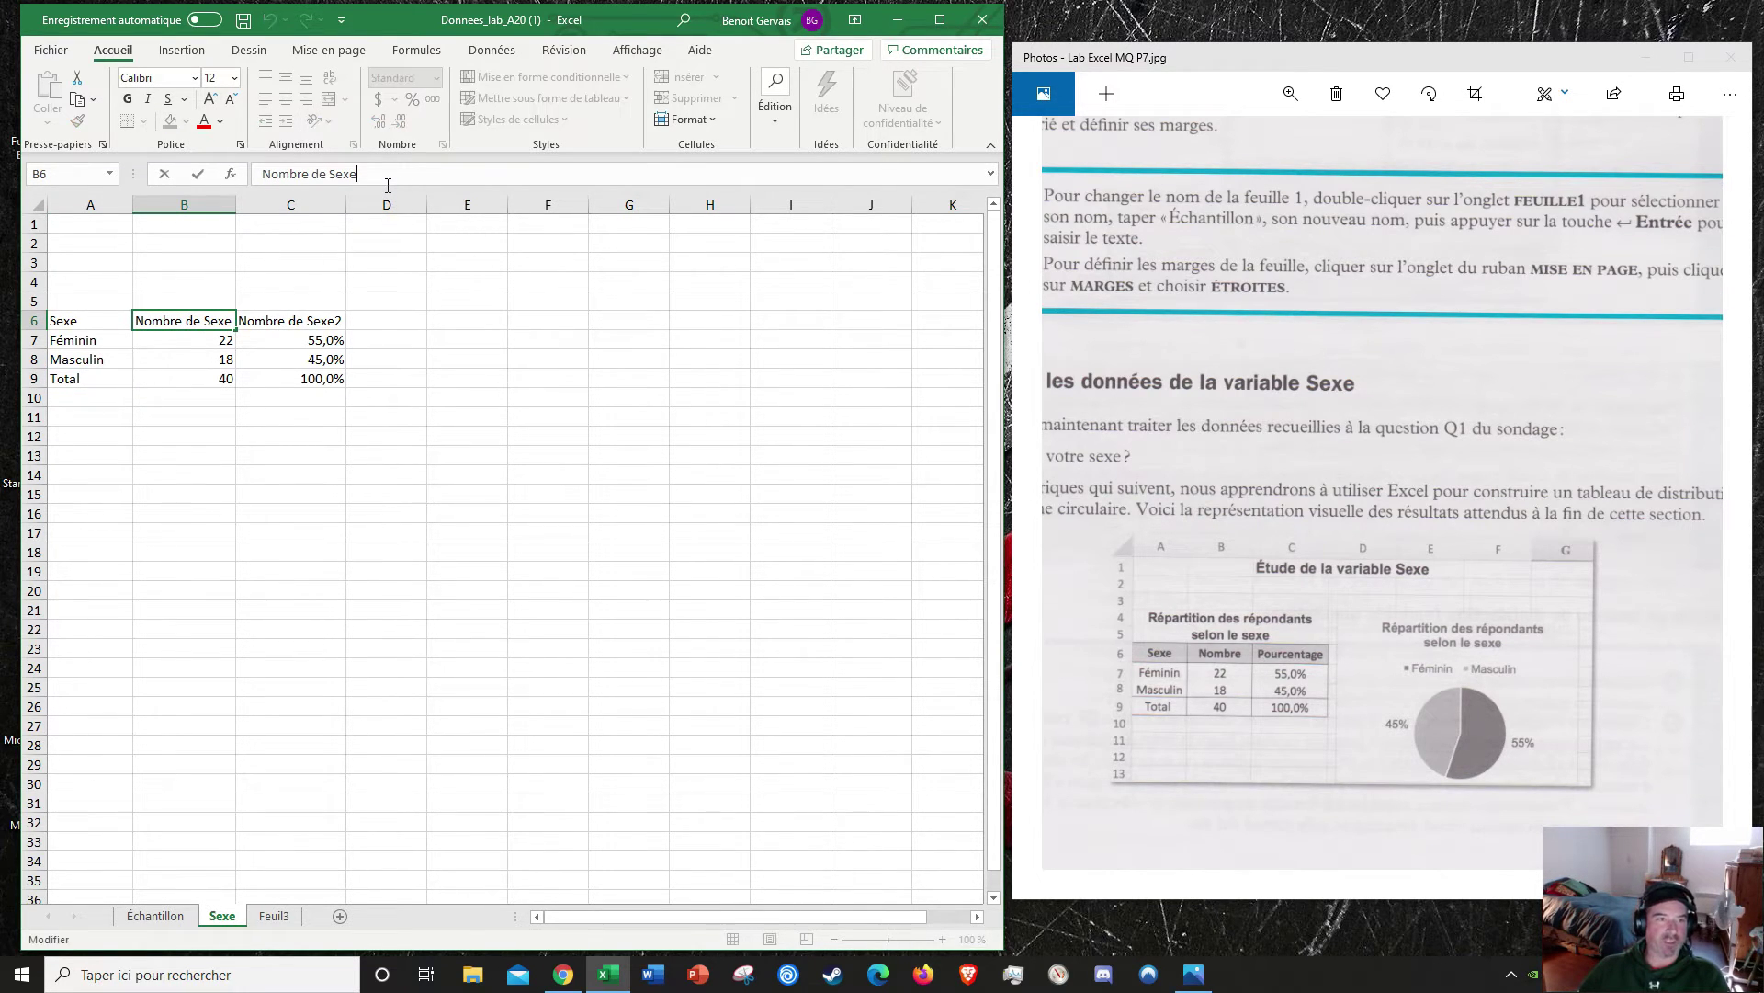
{"action": "key", "text": "BackSpace"}
{"action": "key", "text": "BackSpace"}
{"action": "key", "text": "BackSpace"}
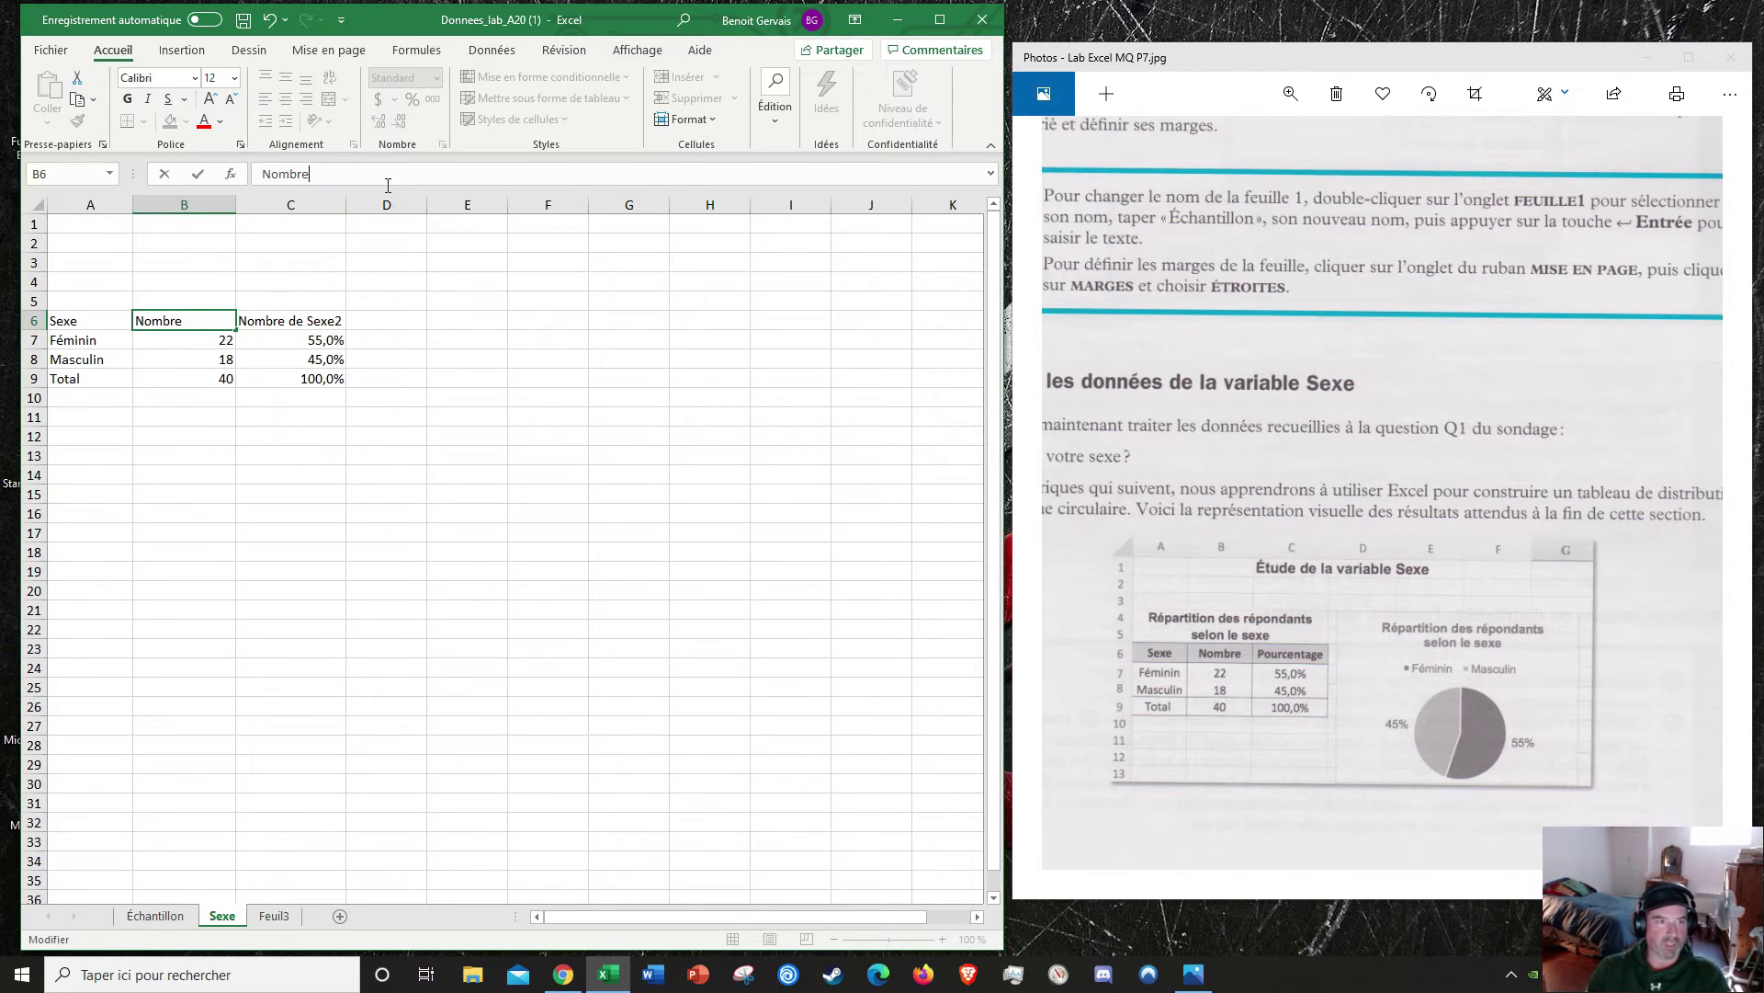
Step: Replace the column header in C6 with Pourcentage
{"action": "left_click", "coordinate": [326, 319]}
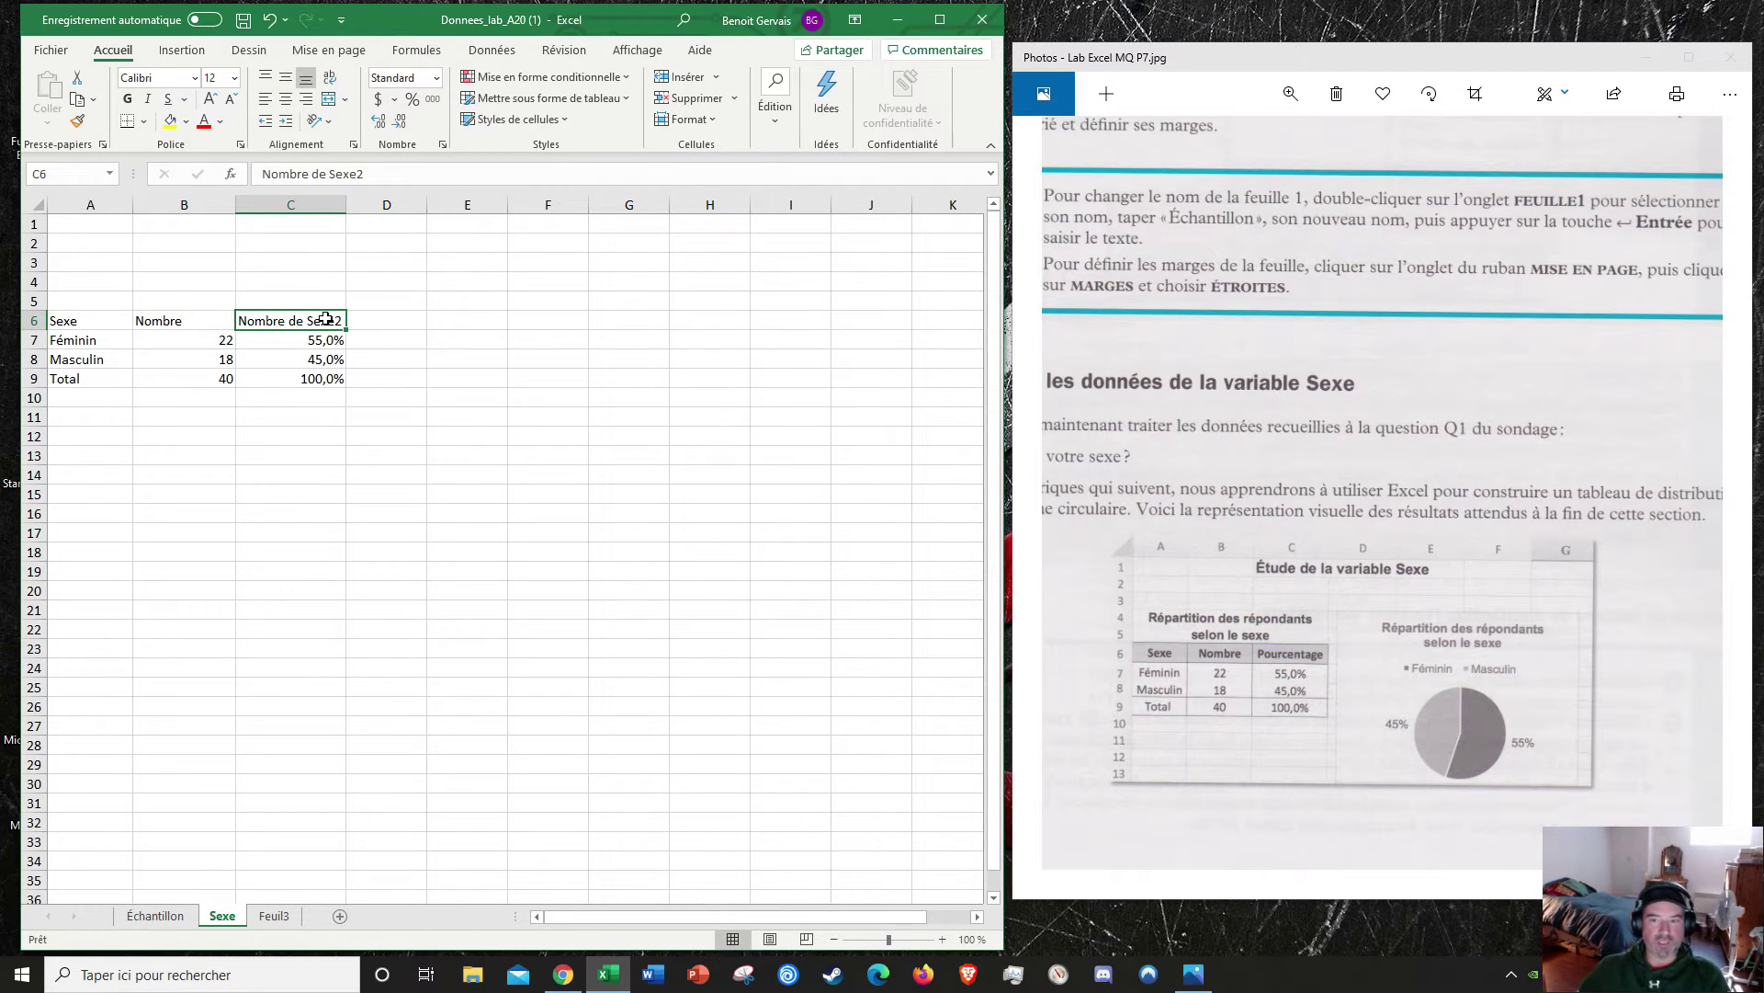
{"action": "left_click", "coordinate": [387, 175]}
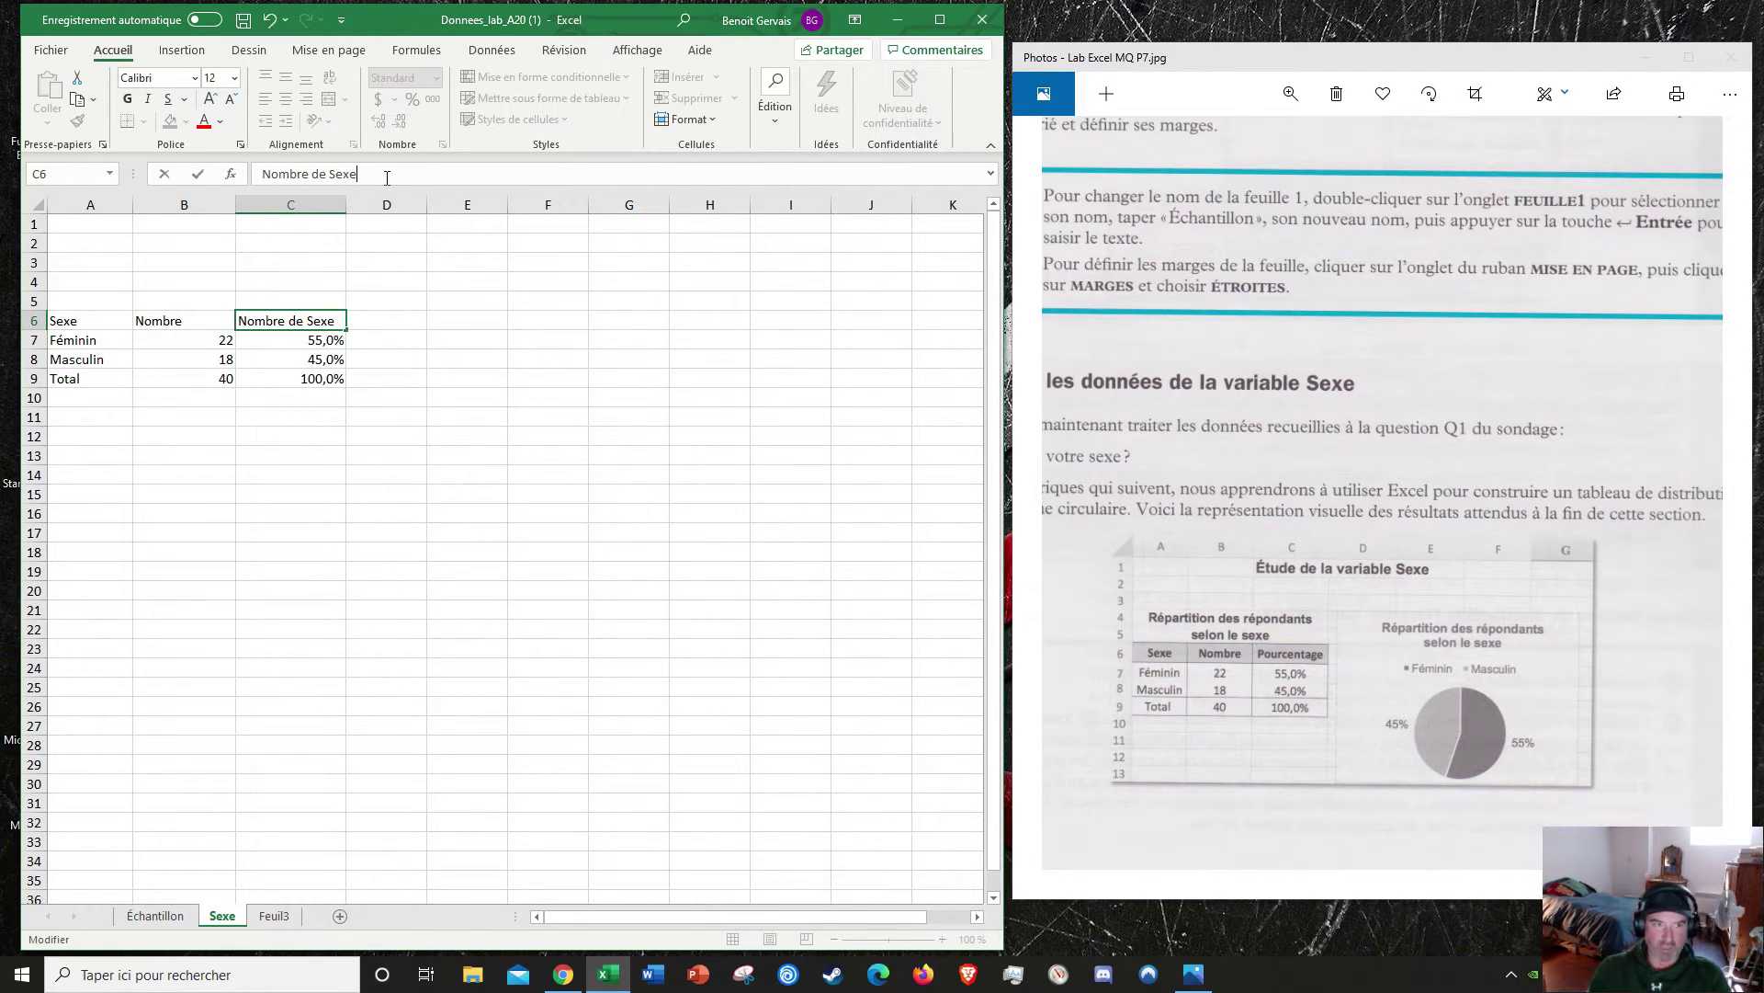
{"action": "key", "text": "BackSpace"}
{"action": "key", "text": "BackSpace"}
{"action": "key", "text": "BackSpace"}
{"action": "key", "text": "BackSpace"}
{"action": "key", "text": "BackSpace"}
{"action": "key", "text": "BackSpace"}
{"action": "key", "text": "BackSpace"}
{"action": "key", "text": "BackSpace"}
{"action": "key", "text": "BackSpace"}
{"action": "key", "text": "BackSpace"}
{"action": "key", "text": "BackSpace"}
{"action": "key", "text": "BackSpace"}
{"action": "key", "text": "BackSpace"}
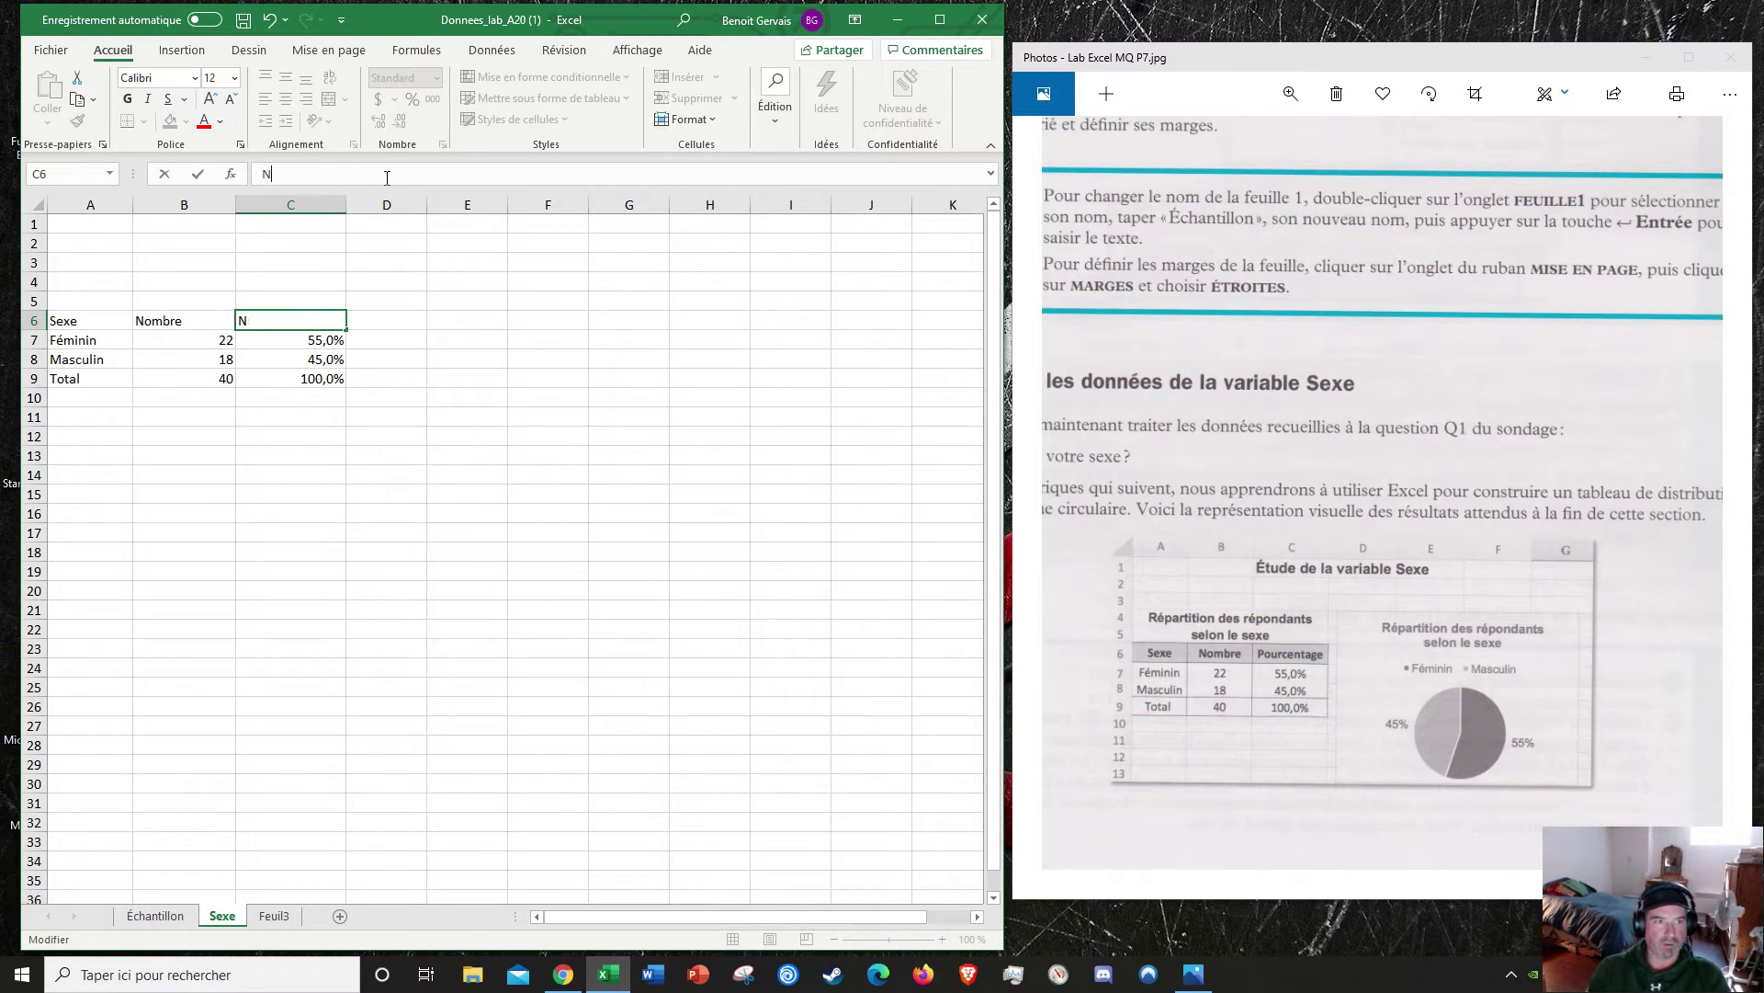
{"action": "key", "text": "BackSpace"}
{"action": "type", "text": "Pou"}
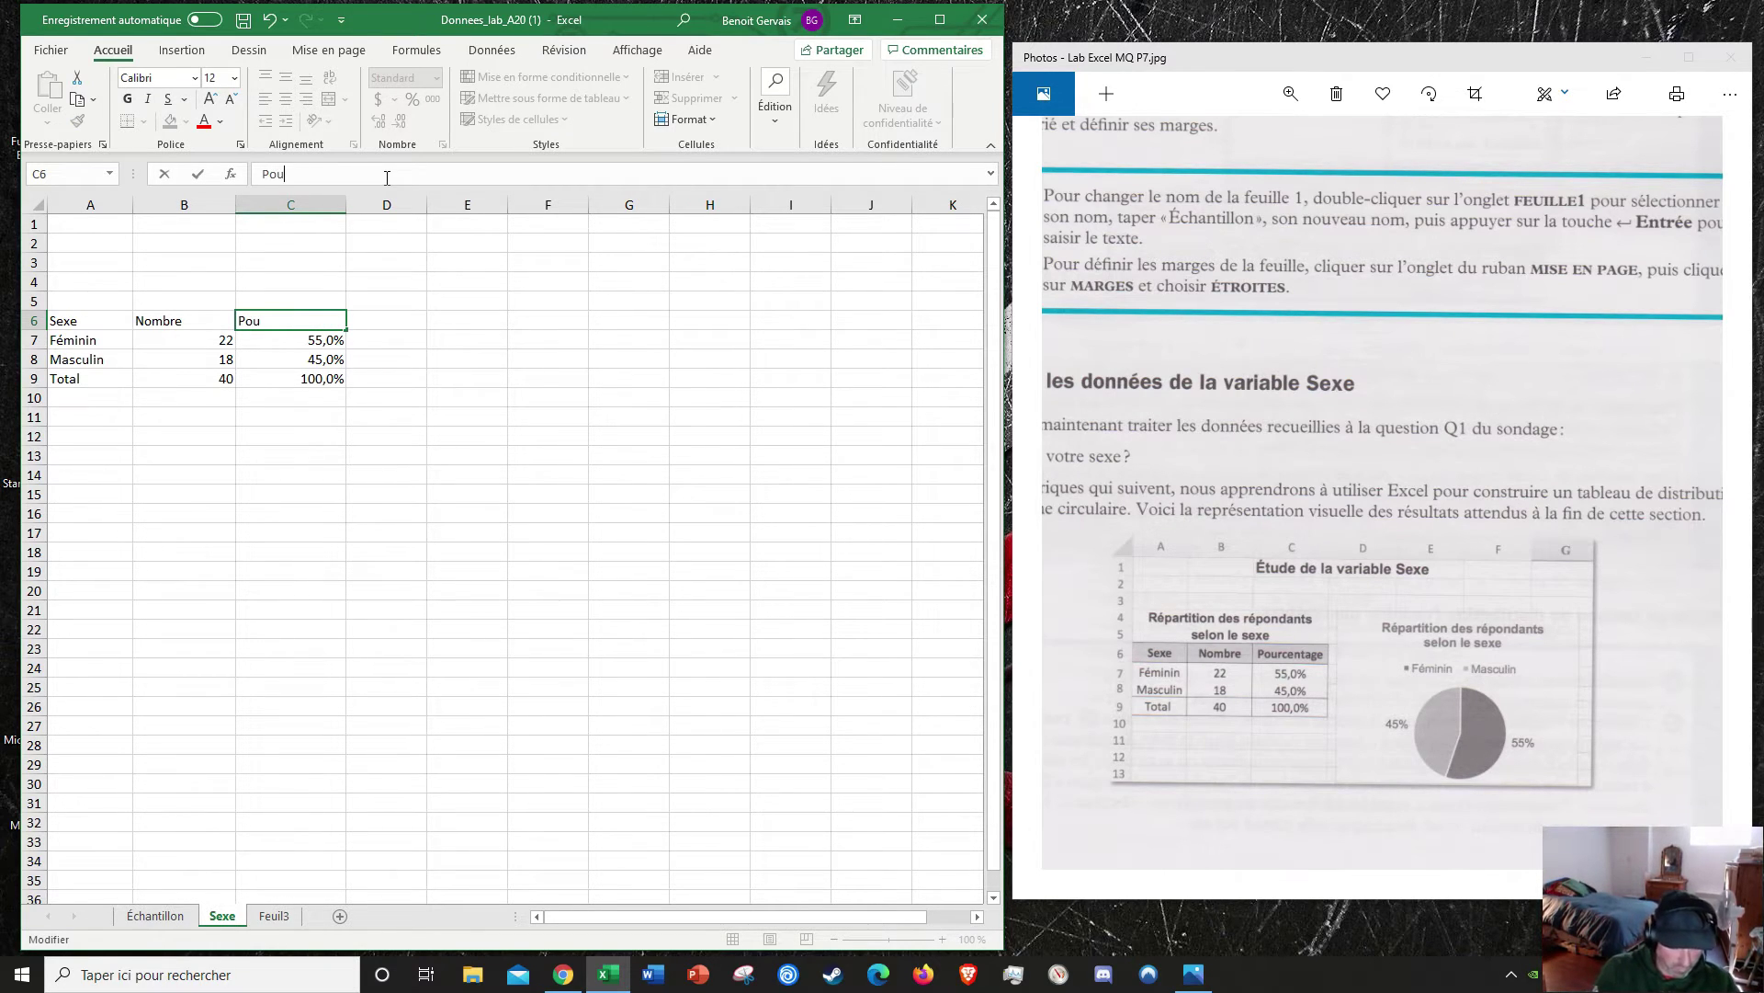
{"action": "type", "text": "rcentage"}
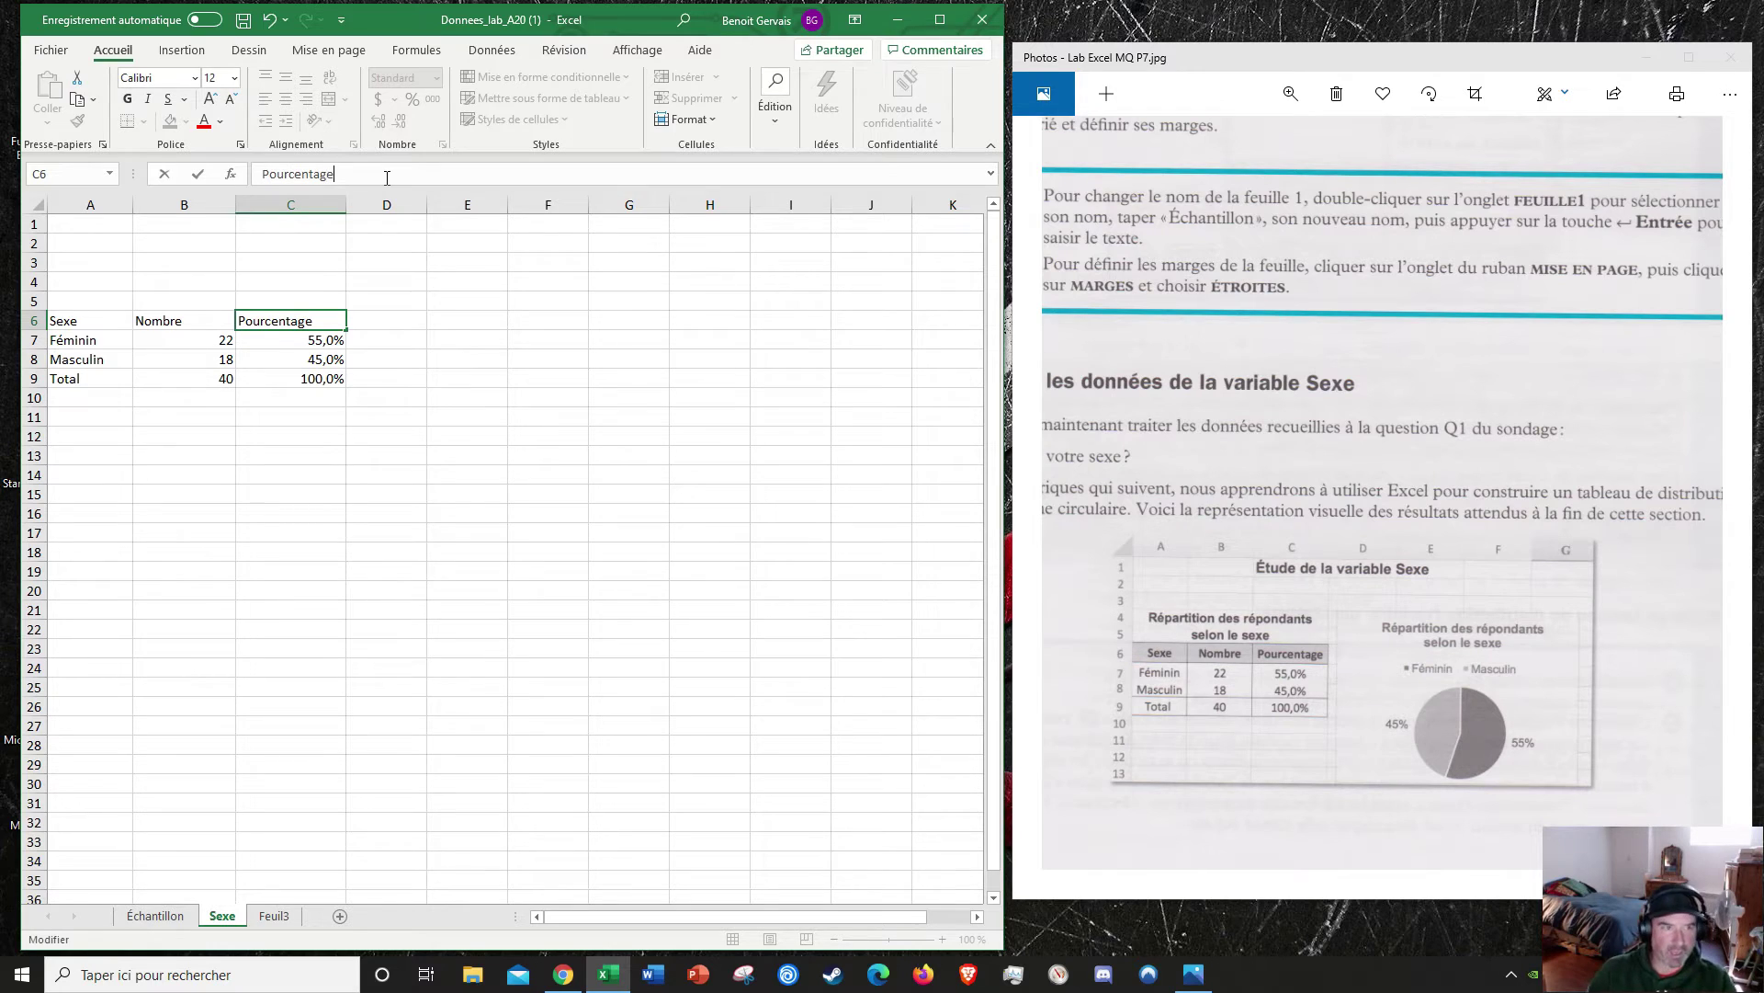
{"action": "left_click", "coordinate": [259, 403]}
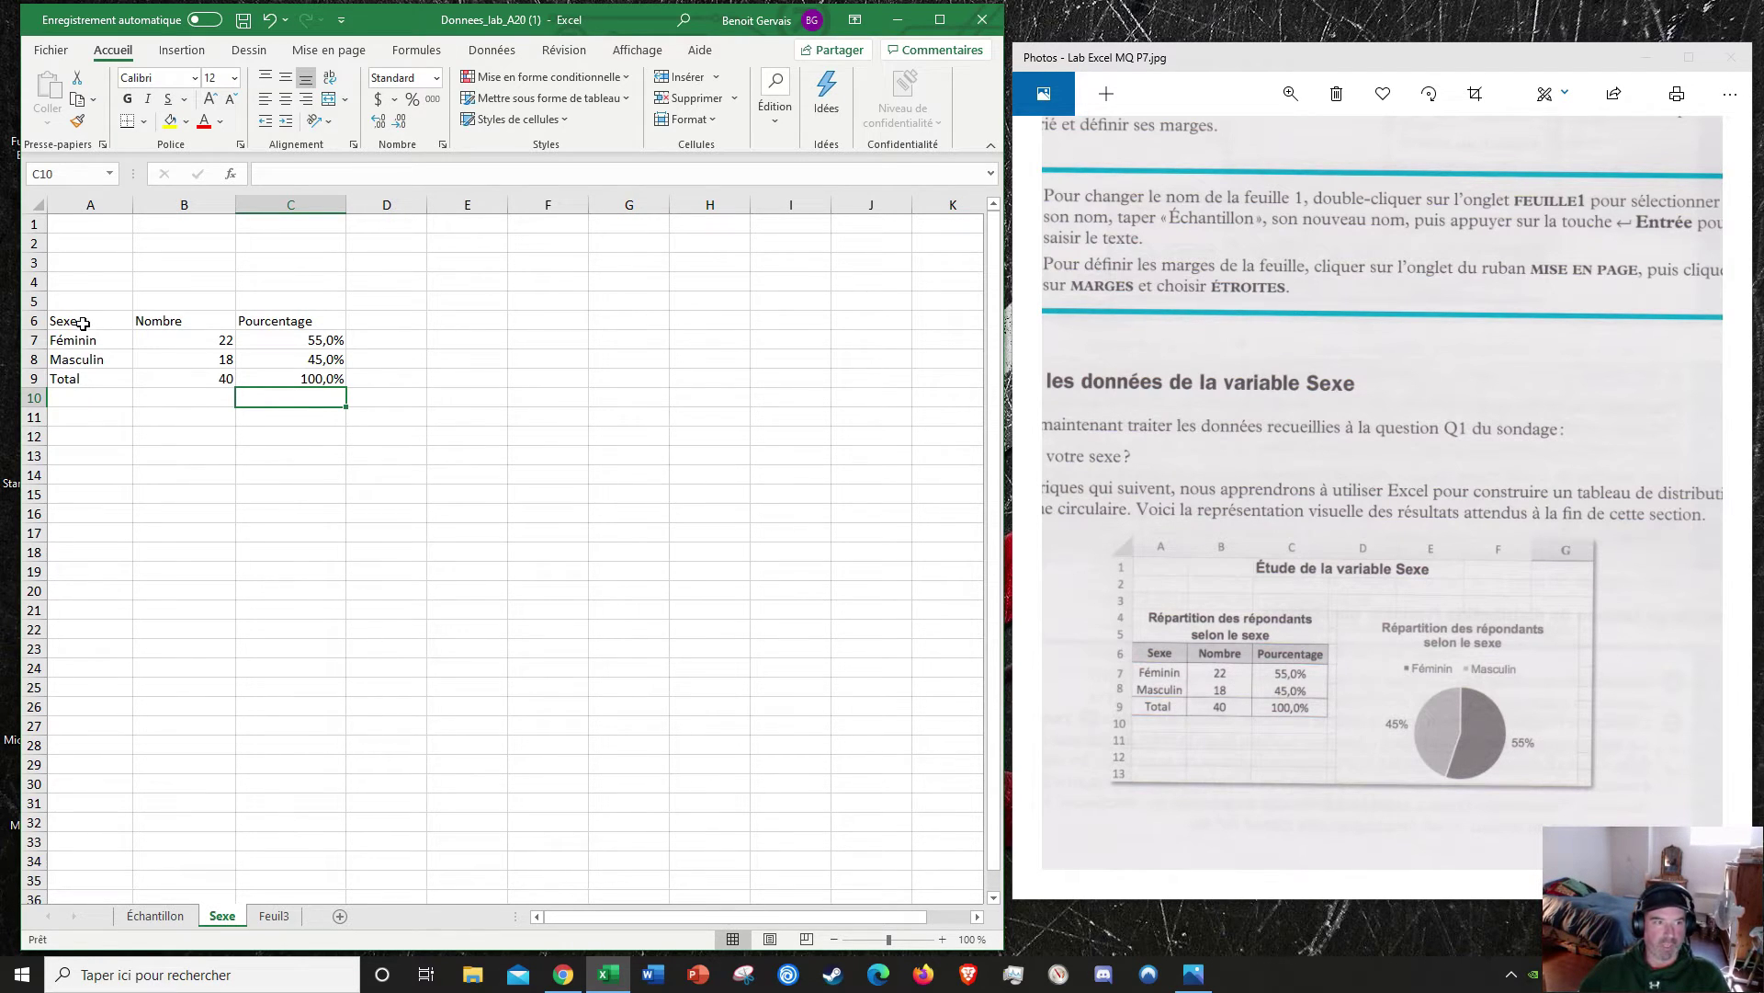
Step: Center the contents of the whole distribution table, A6:C9, horizontally
{"action": "left_click_drag", "start_coordinate": [79, 316], "coordinate": [286, 373]}
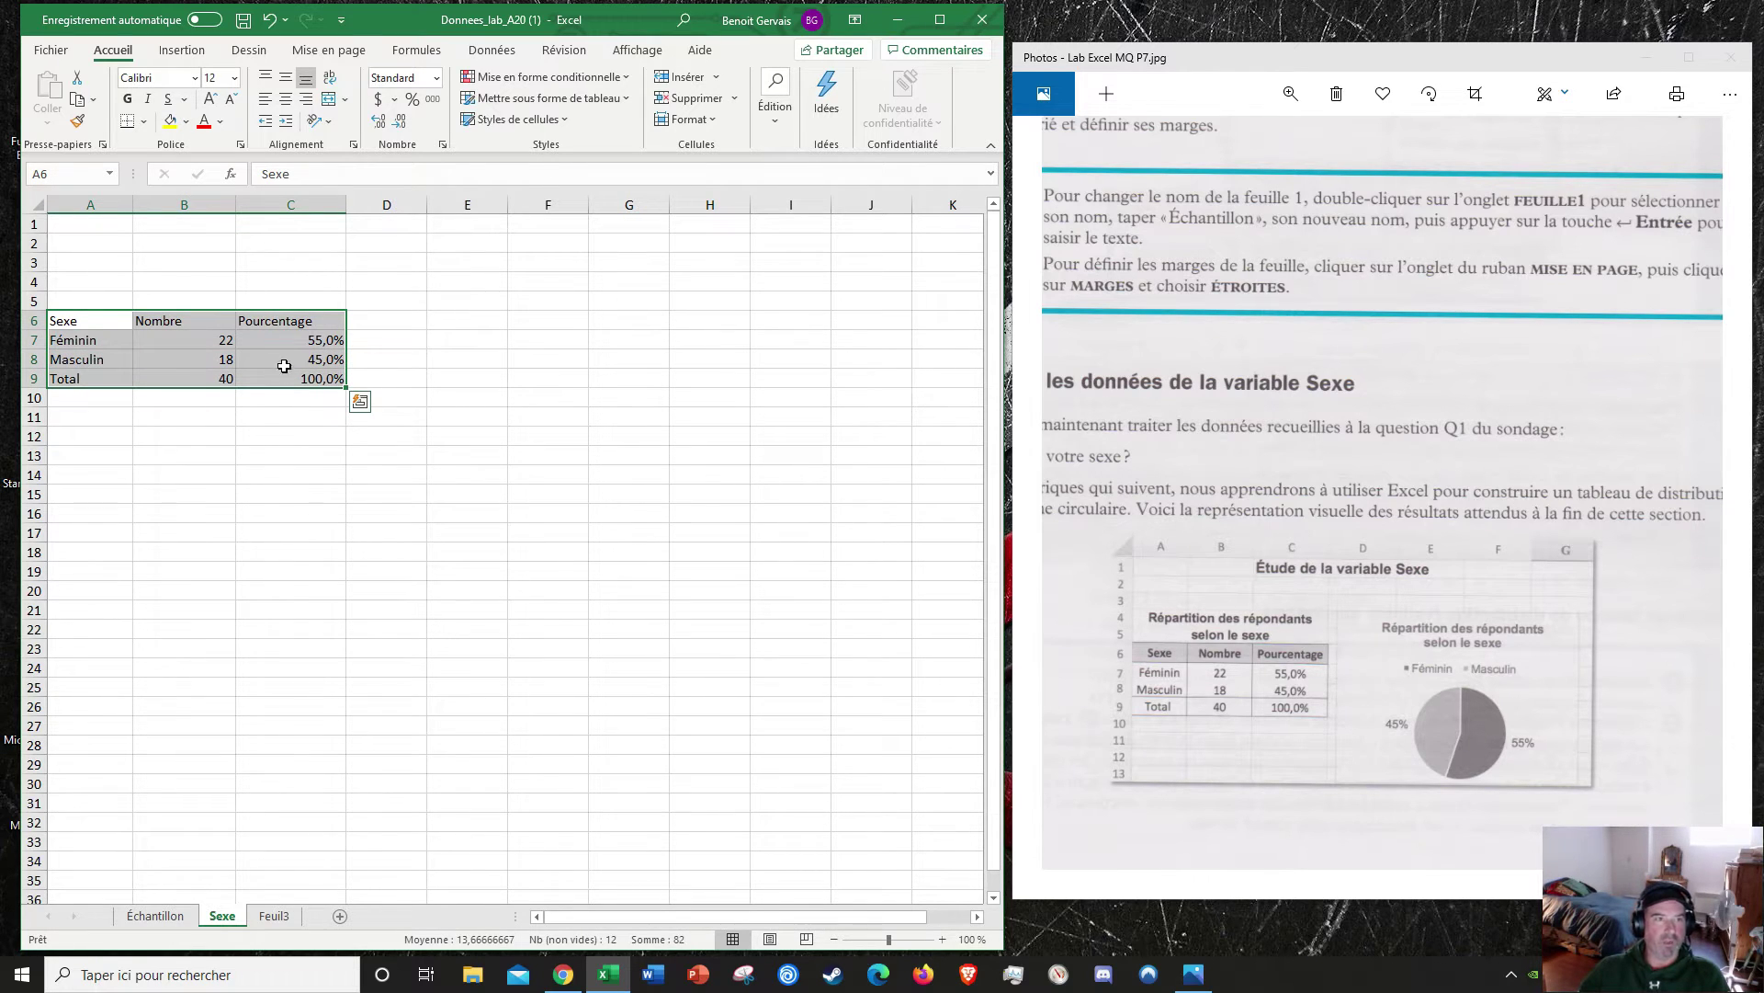
{"action": "left_click", "coordinate": [286, 101]}
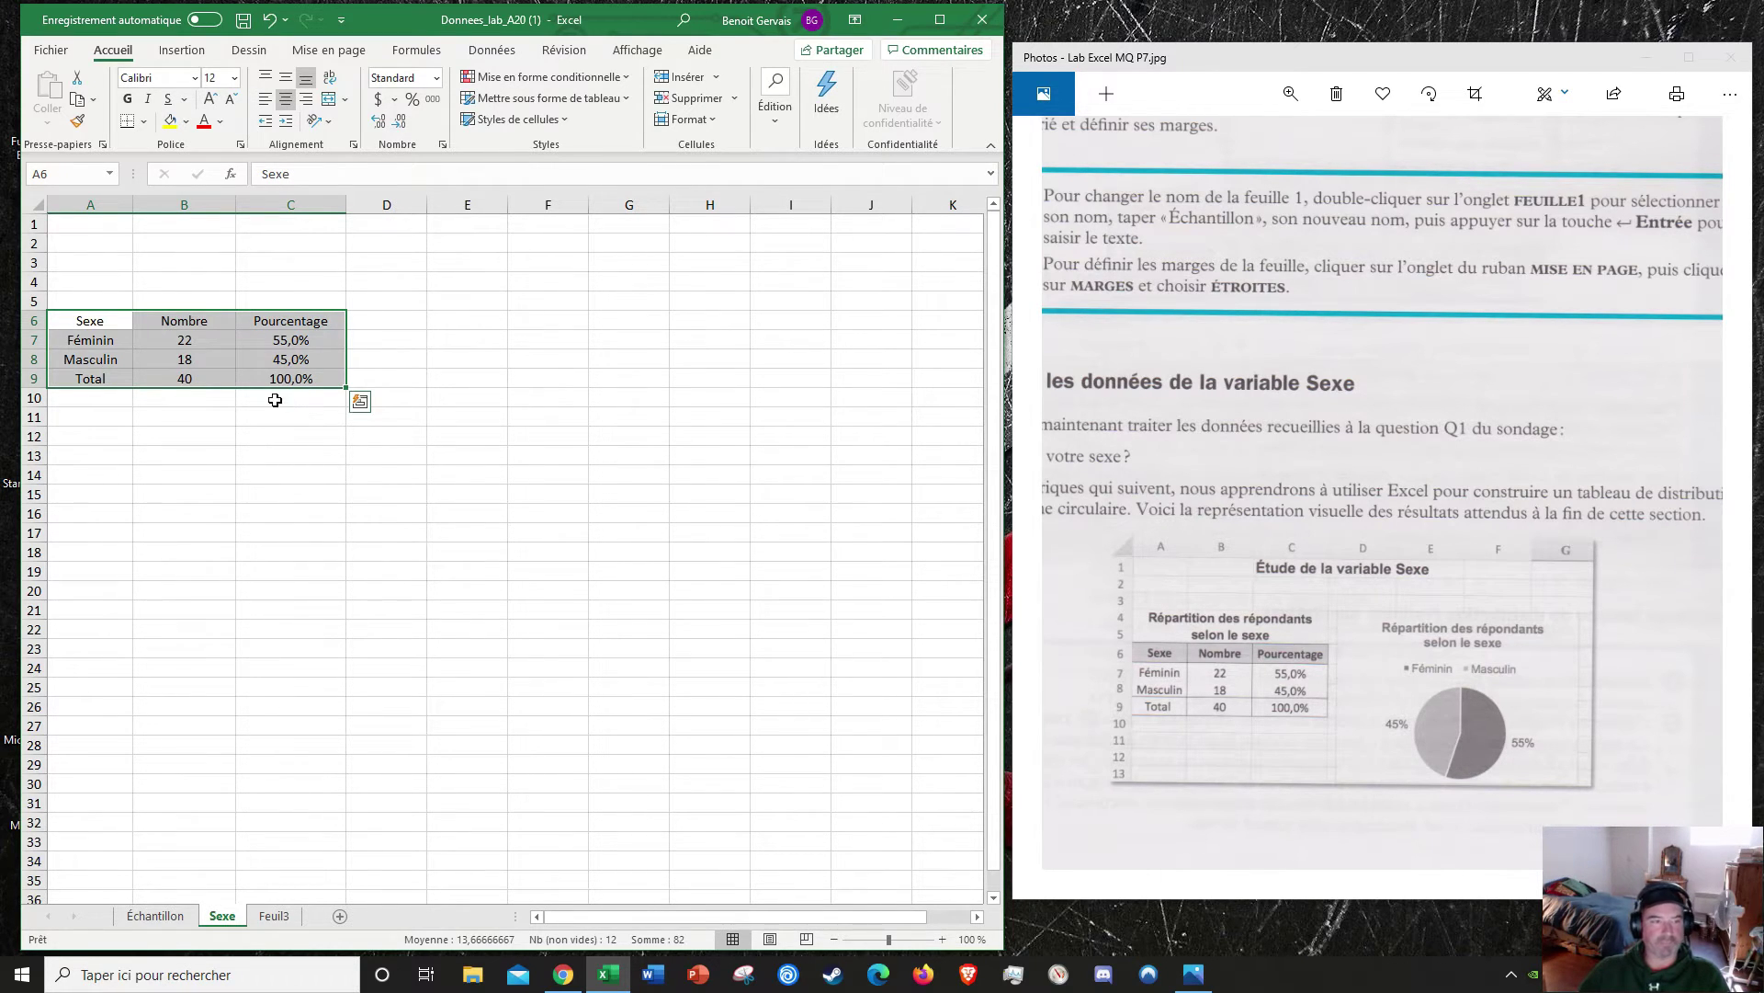
{"action": "left_click", "coordinate": [242, 358]}
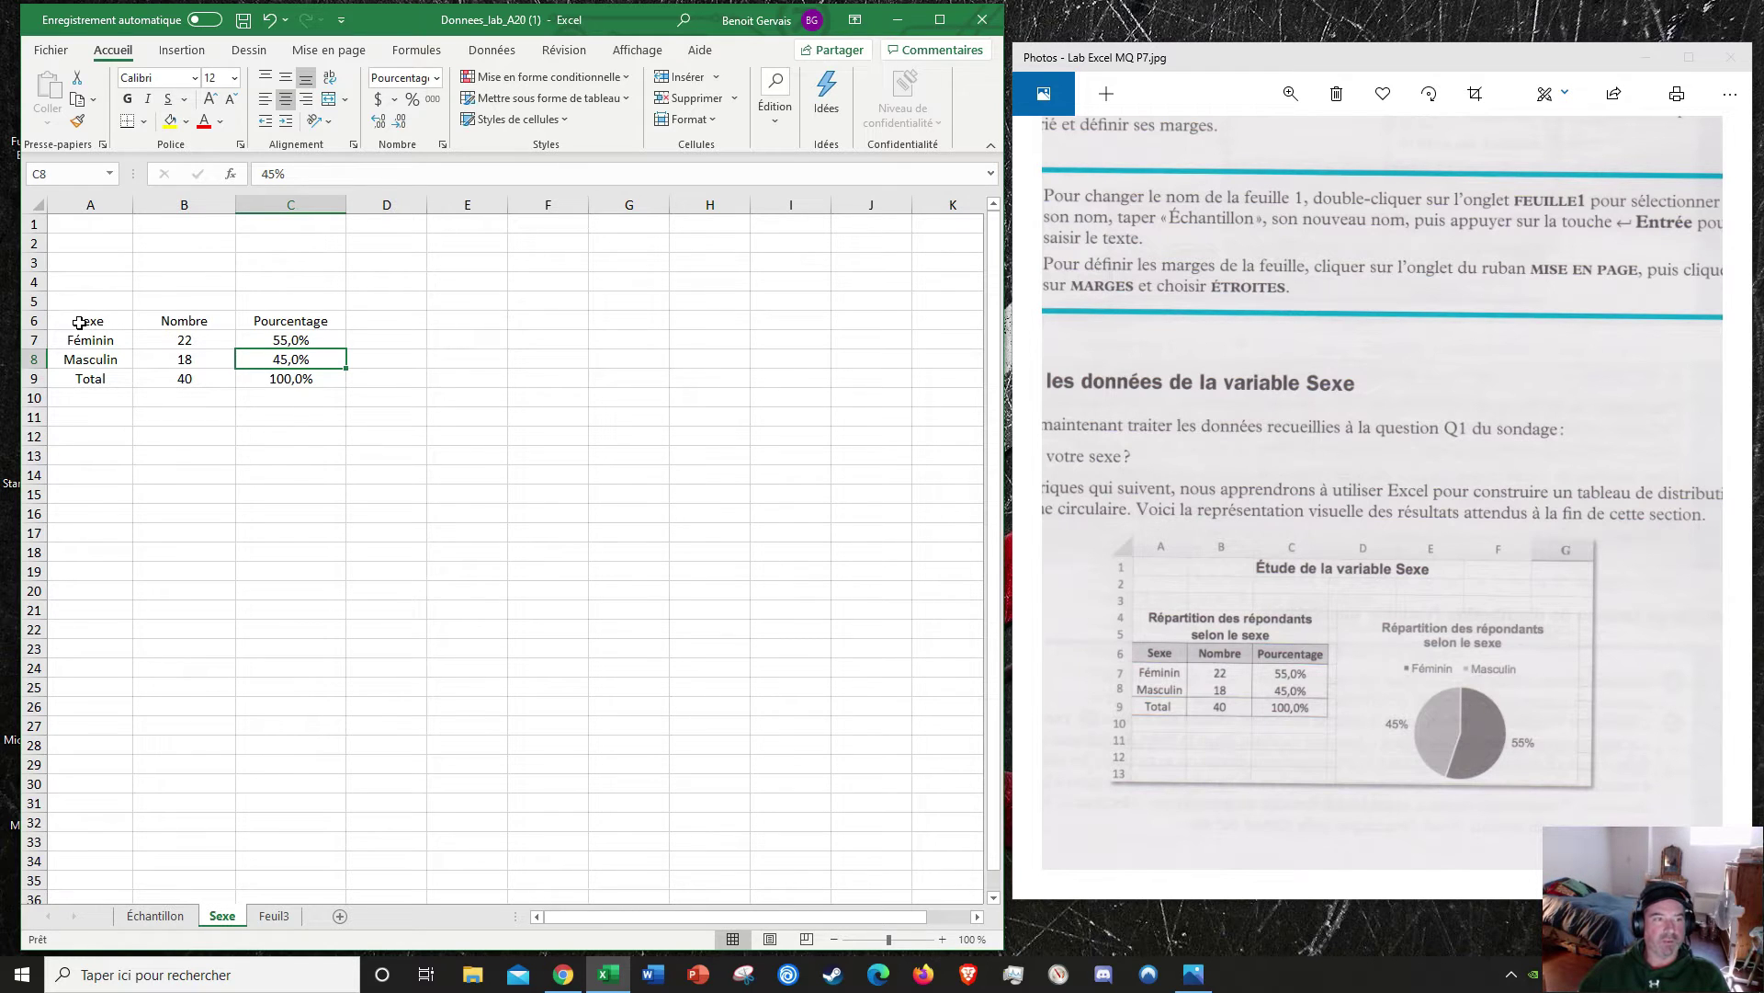
Step: Format the header row A6:C6 with font size 12 and bold text
{"action": "left_click_drag", "start_coordinate": [80, 322], "coordinate": [313, 326]}
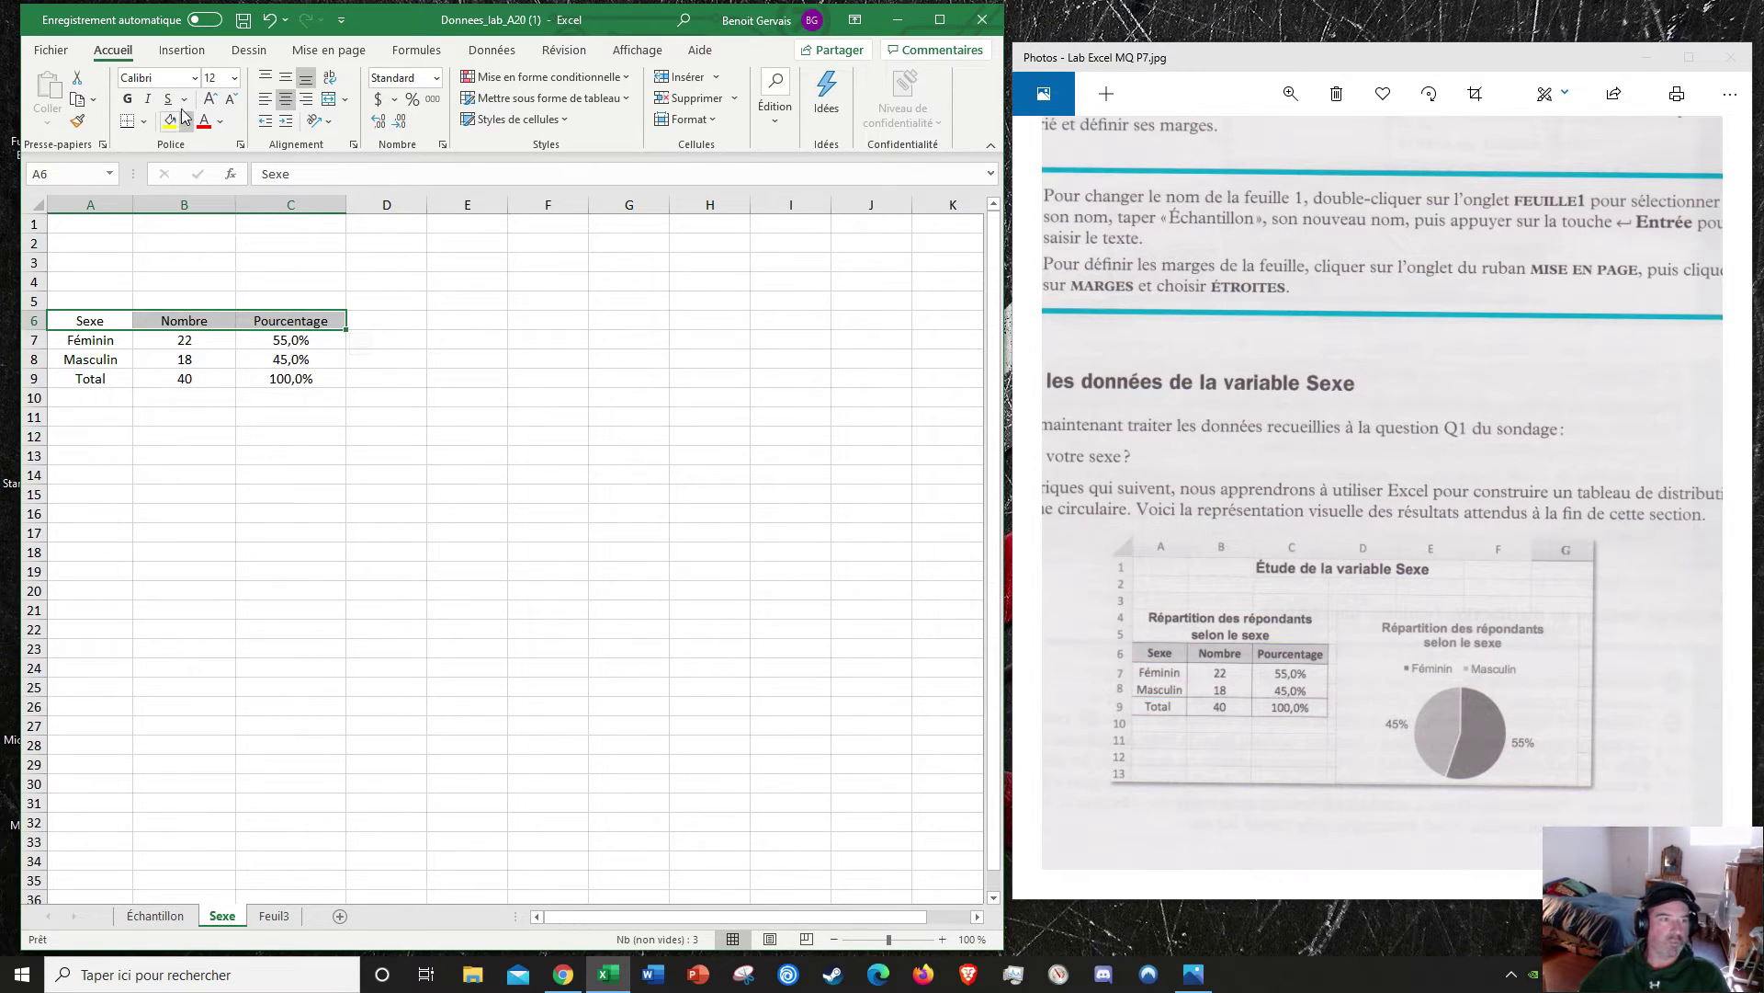
{"action": "left_click", "coordinate": [234, 78]}
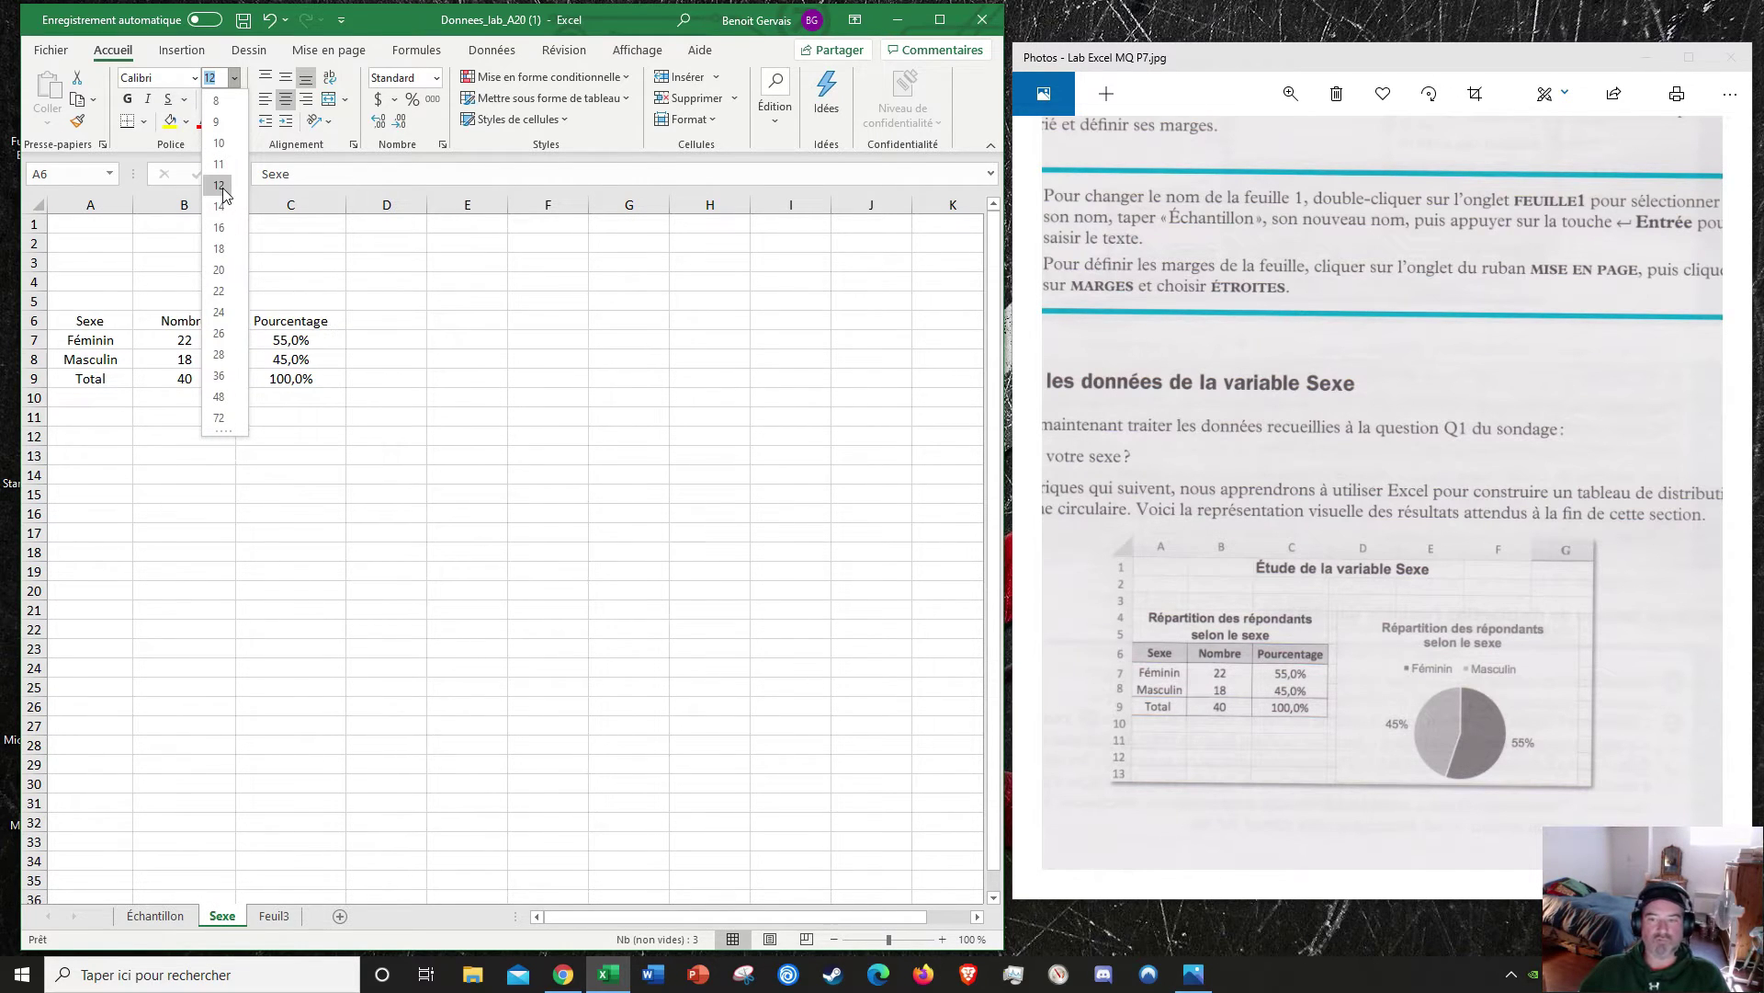
{"action": "left_click", "coordinate": [223, 193]}
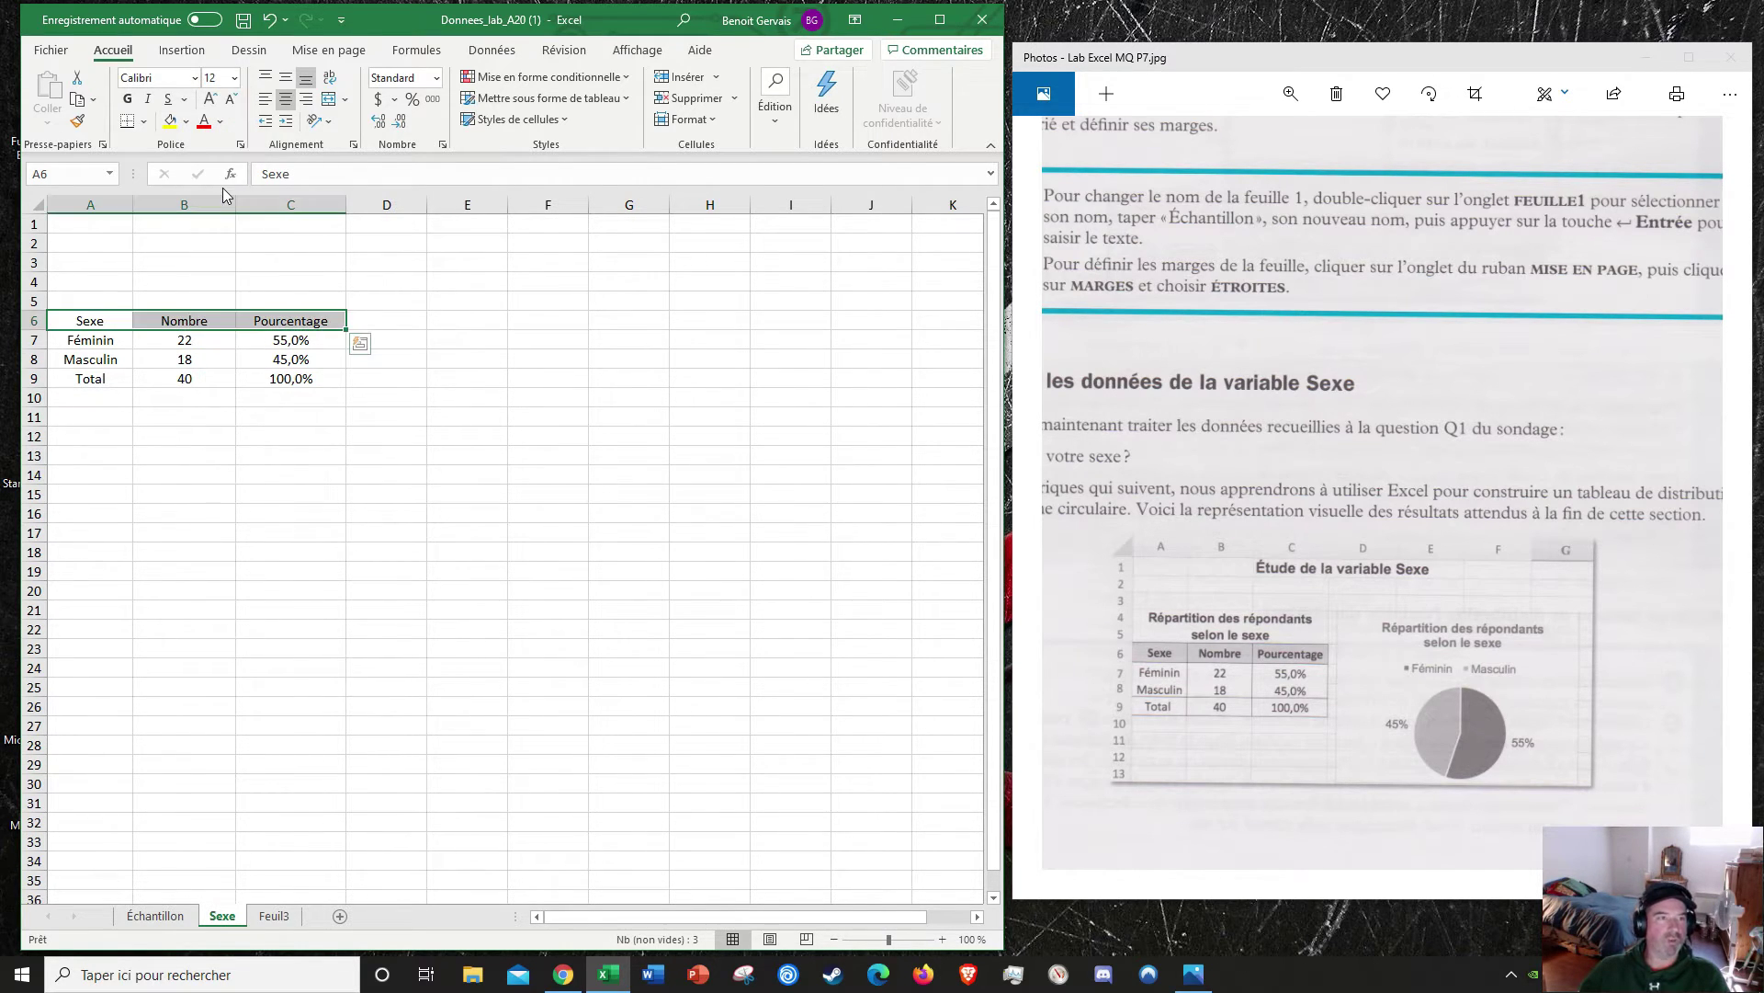
{"action": "left_click", "coordinate": [236, 81]}
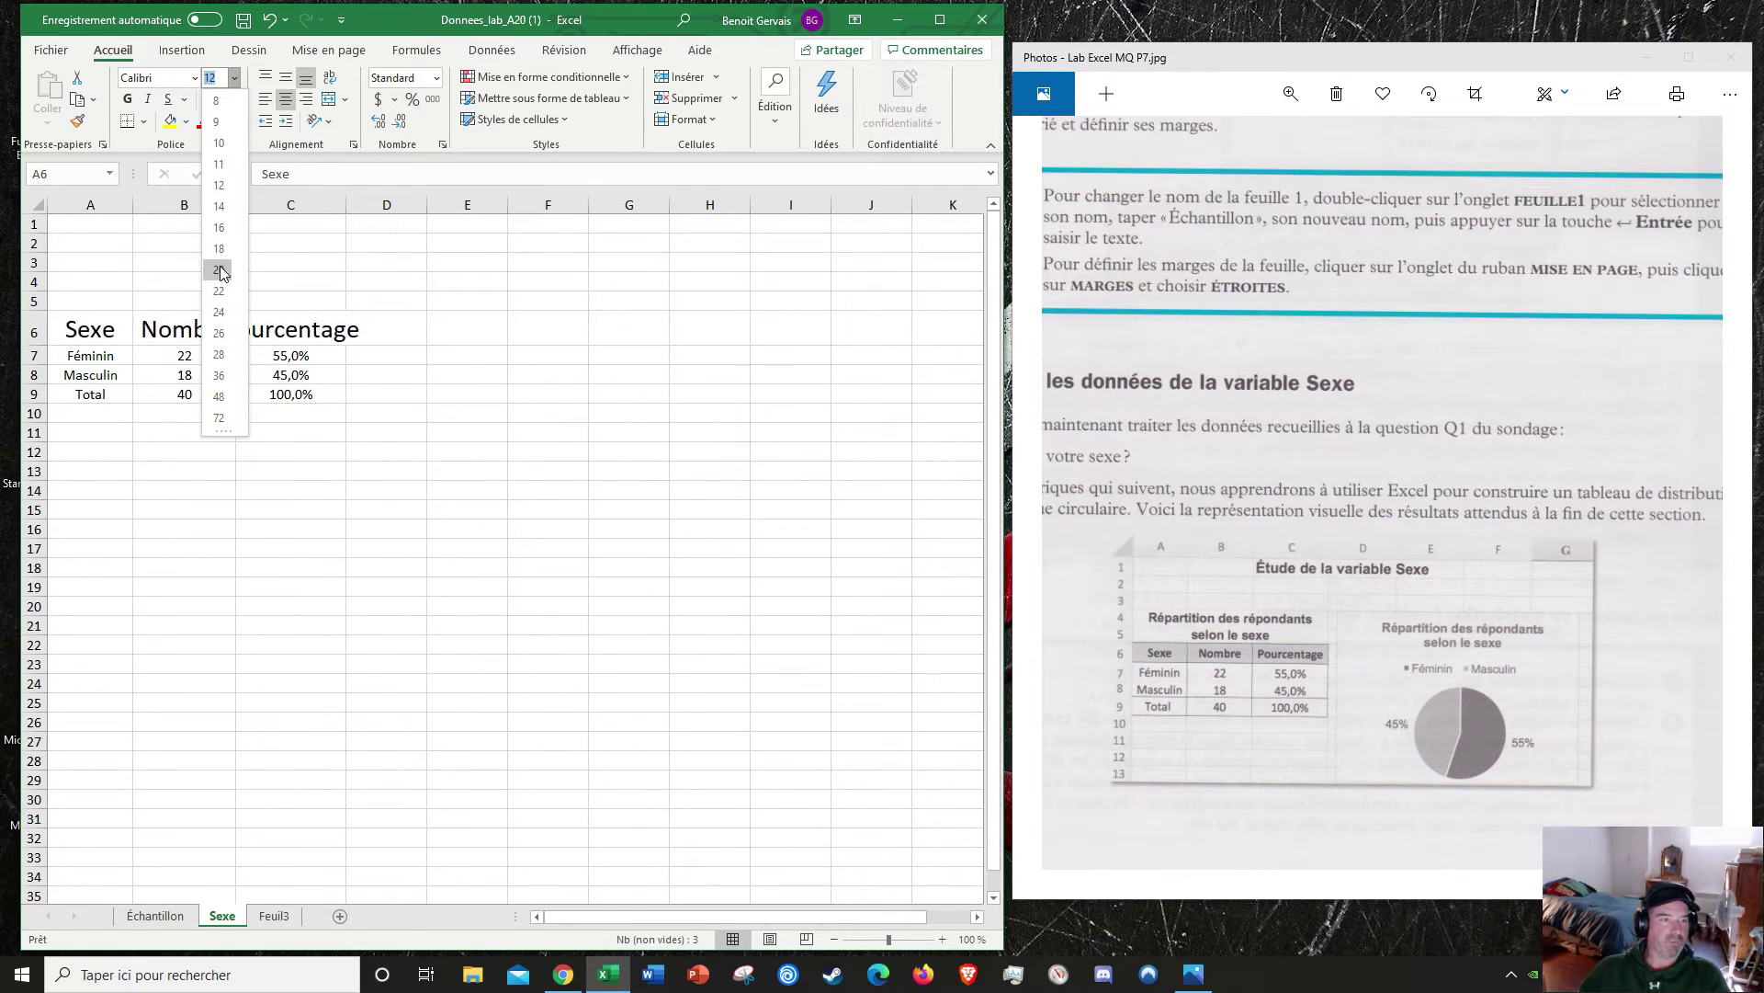
{"action": "left_click", "coordinate": [224, 184]}
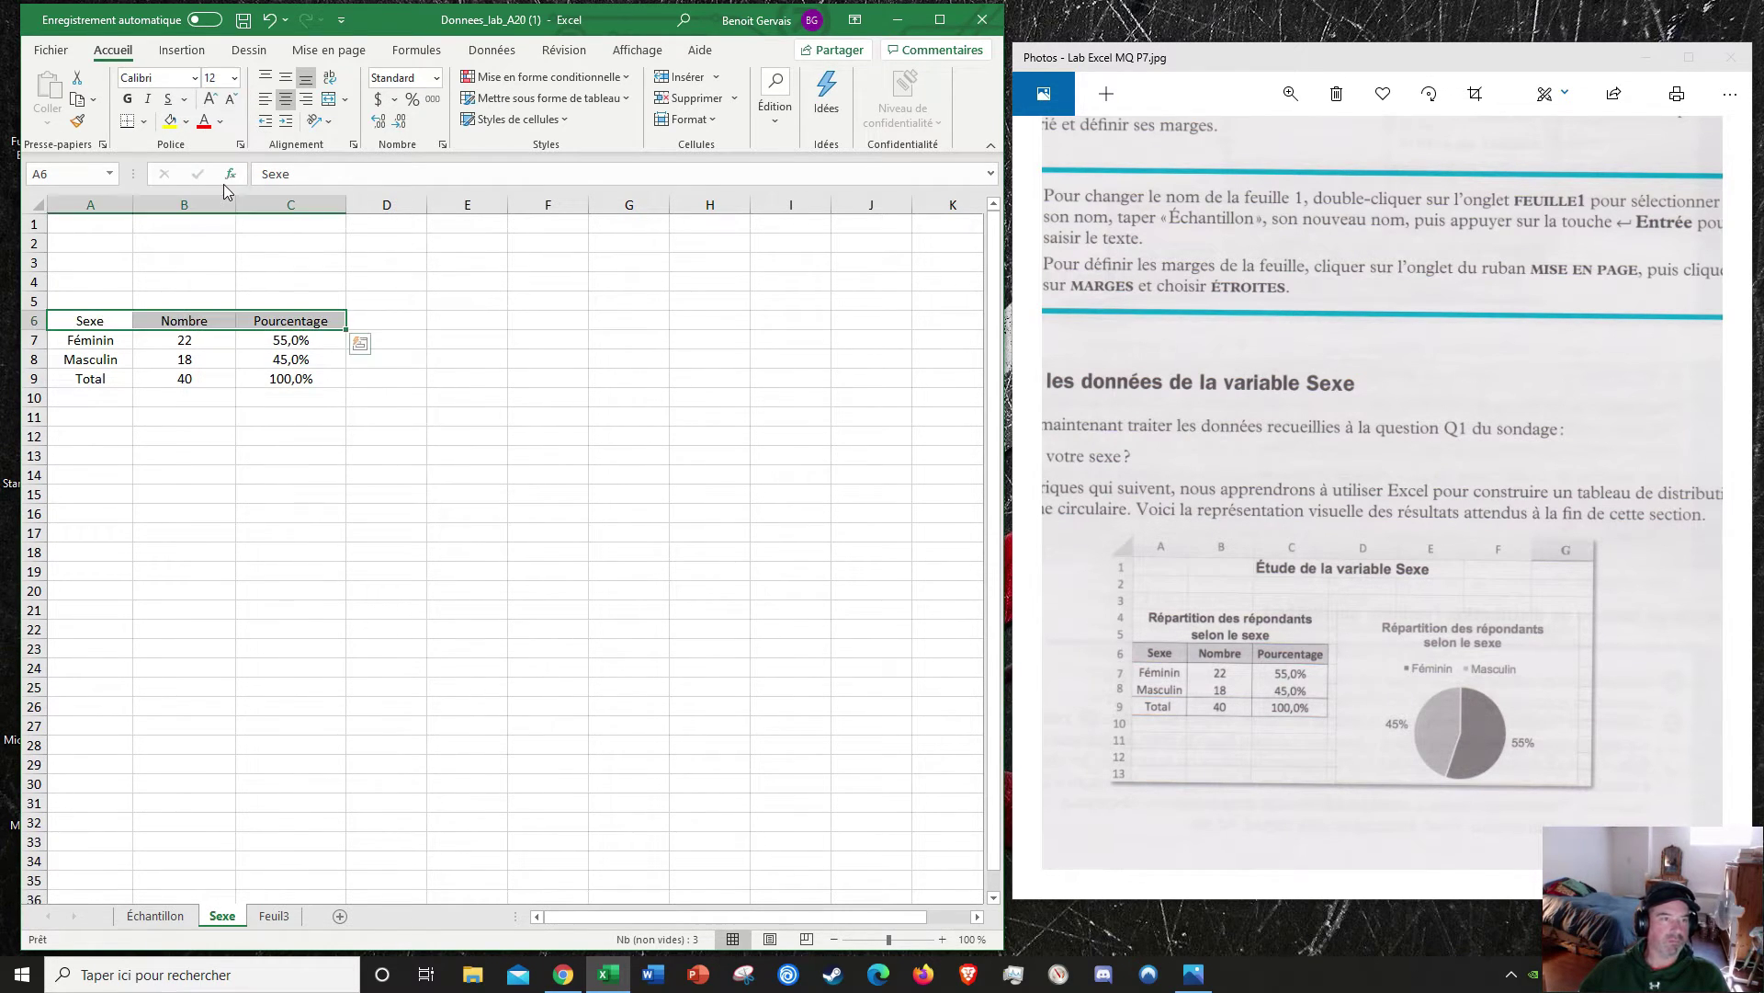
{"action": "left_click", "coordinate": [128, 99]}
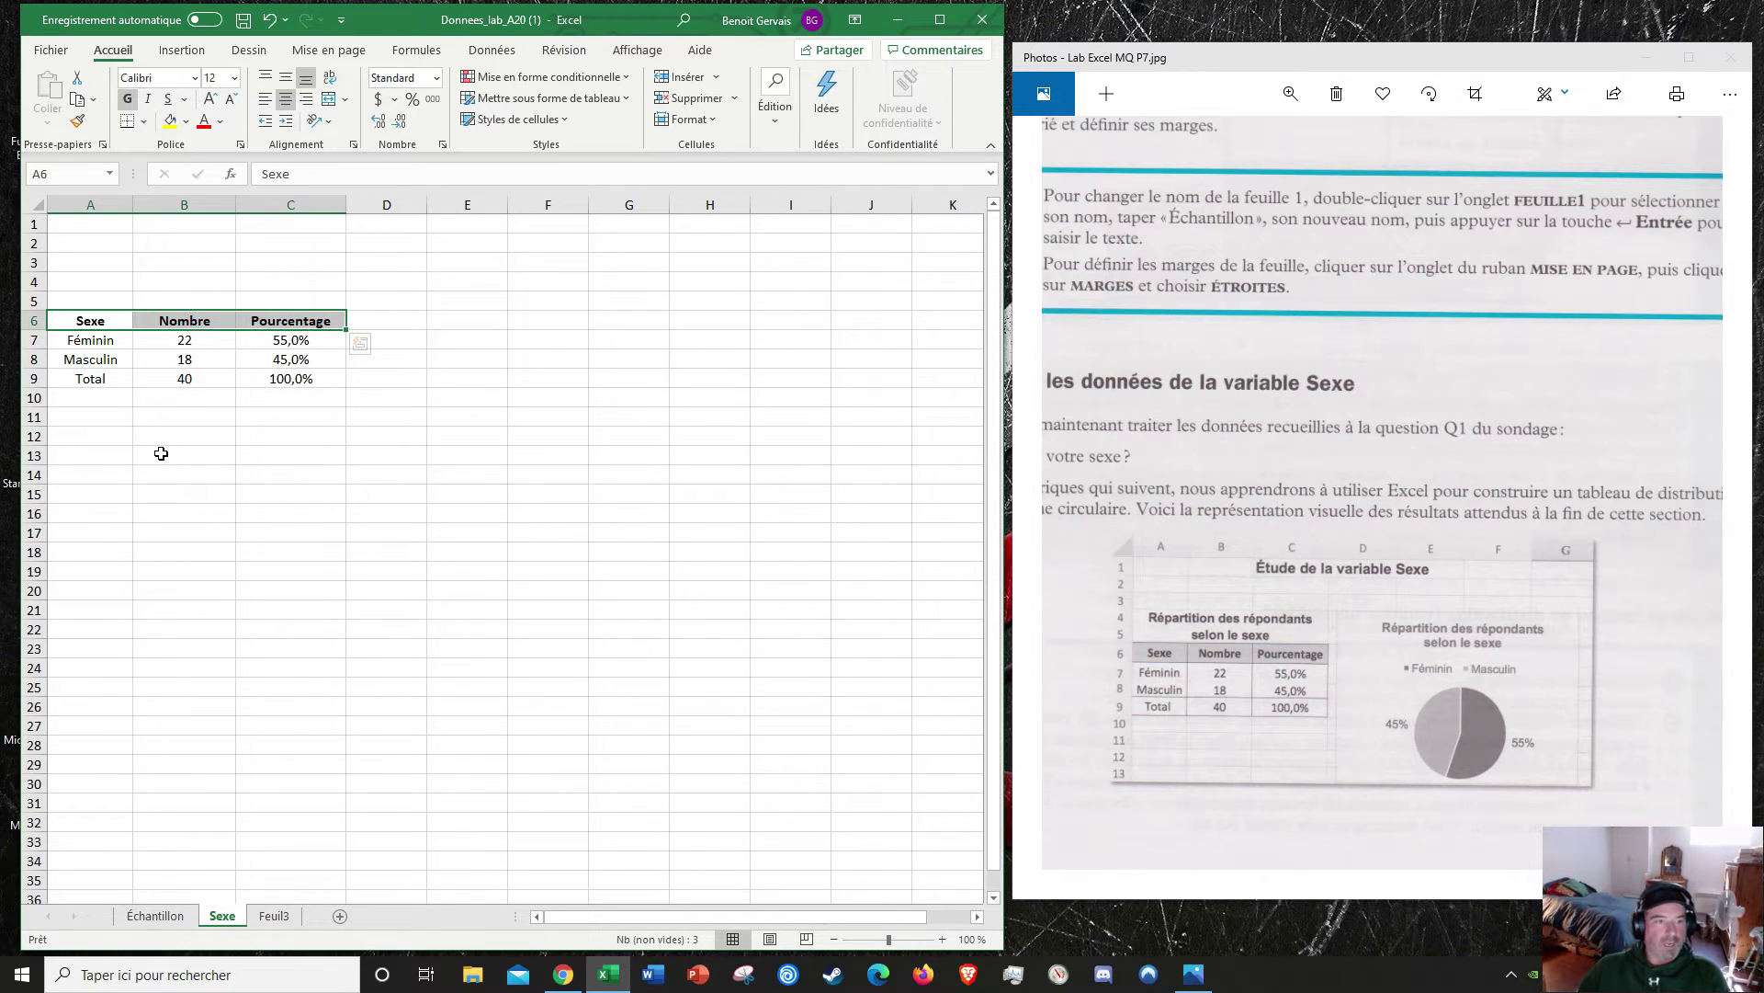
{"action": "left_click", "coordinate": [169, 383]}
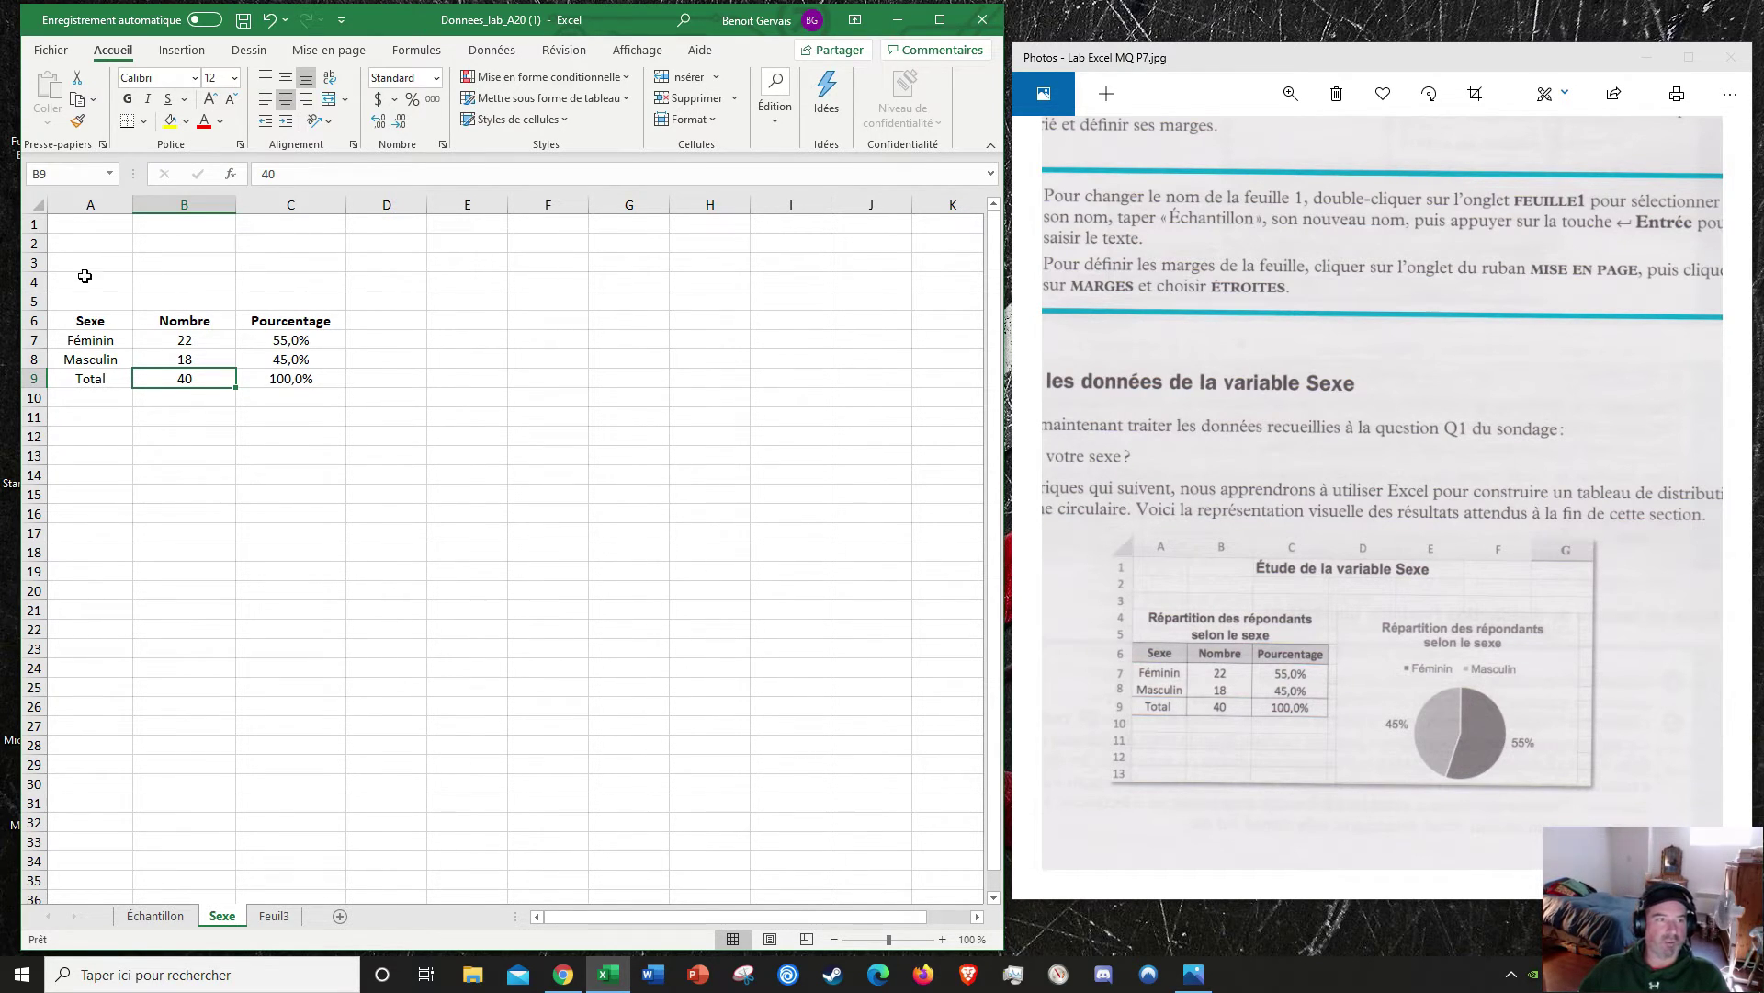
Step: Merge and center the cells A4:C5 above the table for its title
{"action": "left_click_drag", "start_coordinate": [79, 275], "coordinate": [280, 301]}
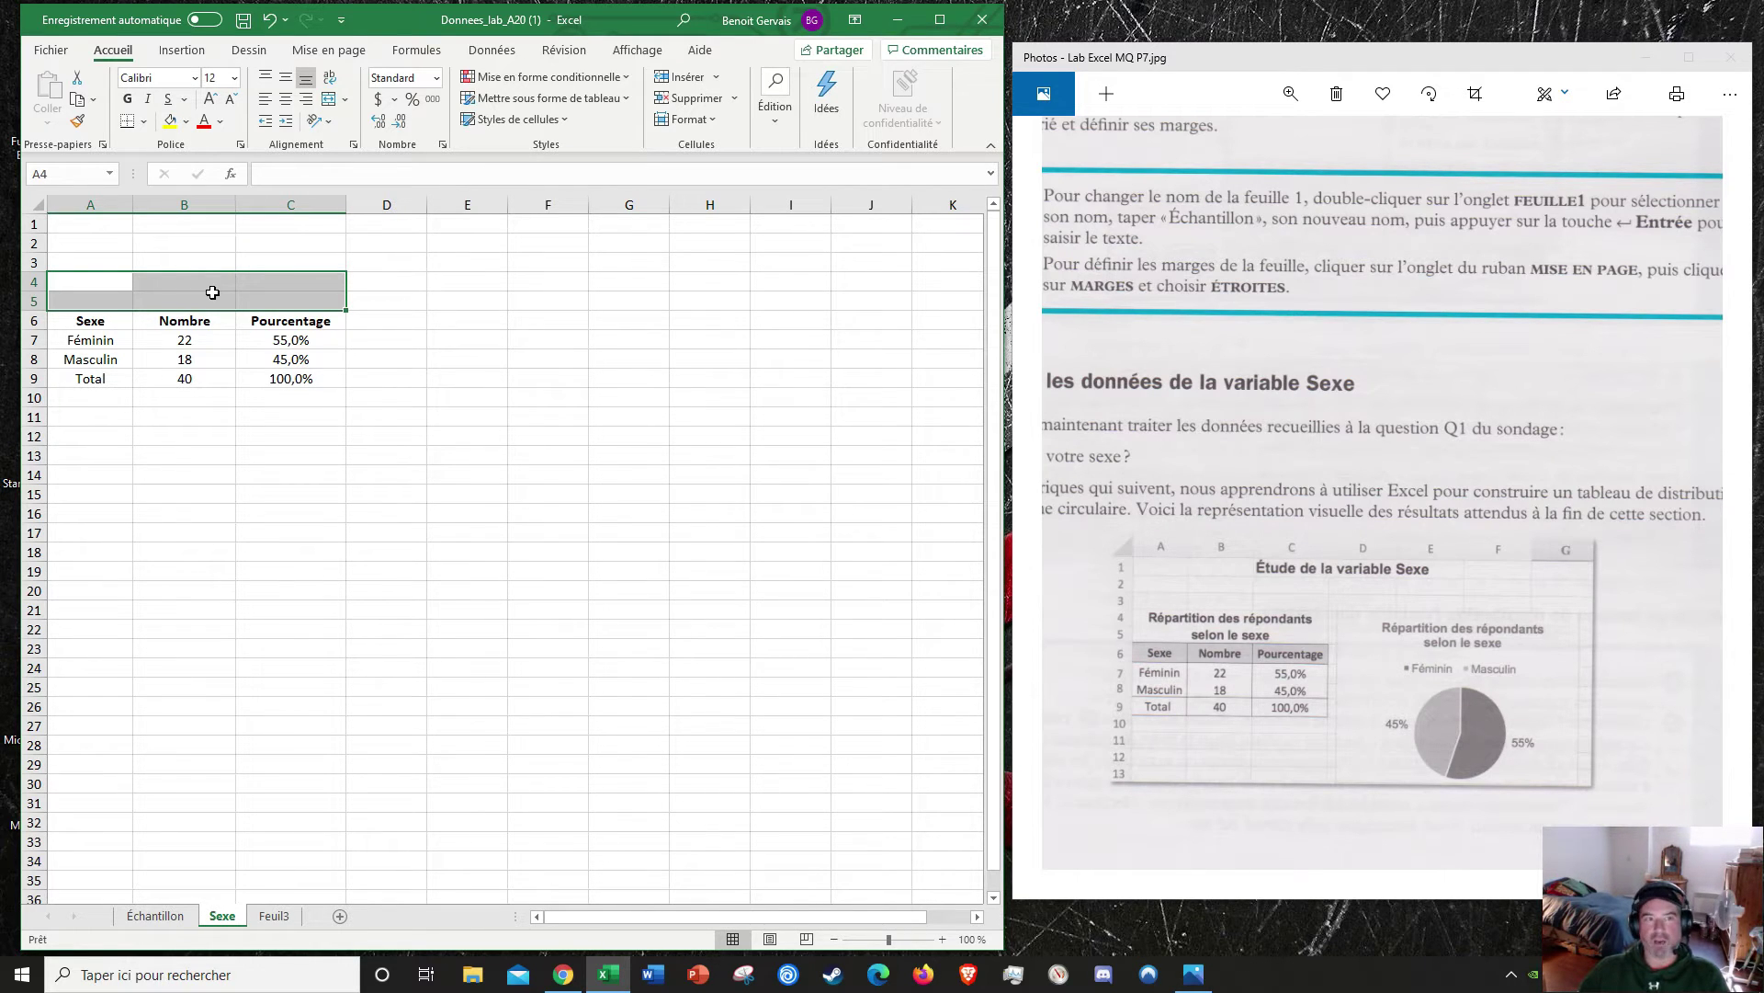
{"action": "left_click", "coordinate": [346, 101]}
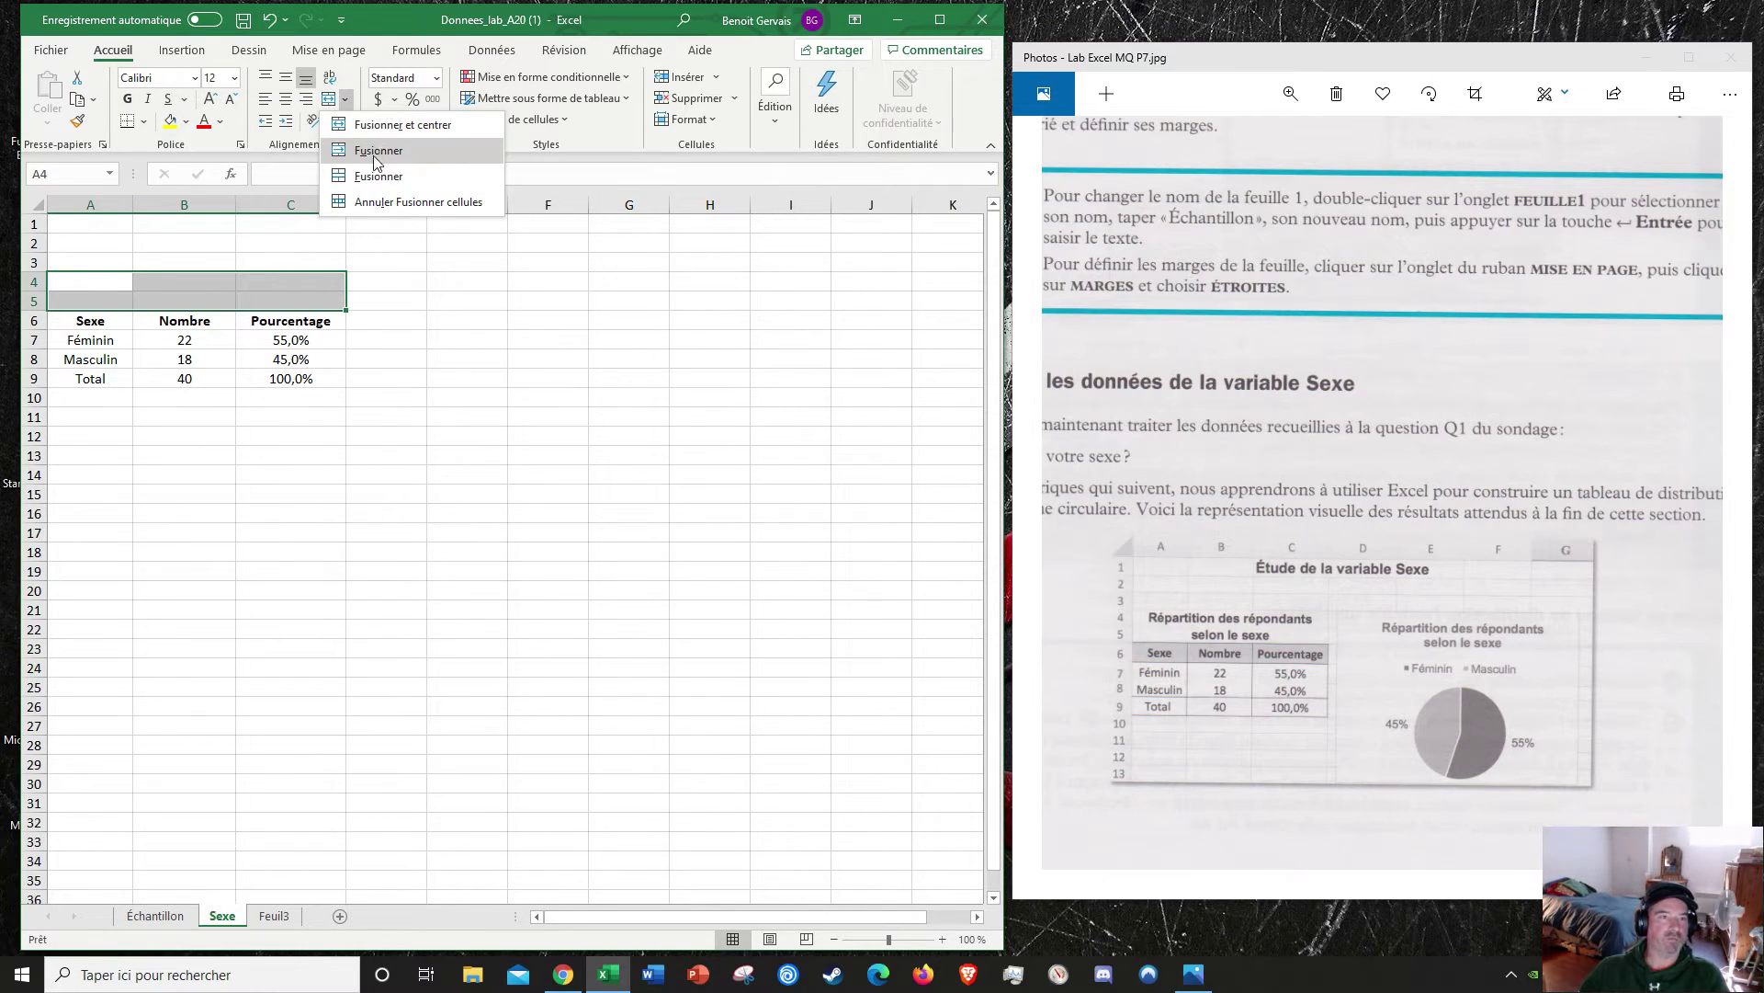
{"action": "left_click", "coordinate": [326, 102]}
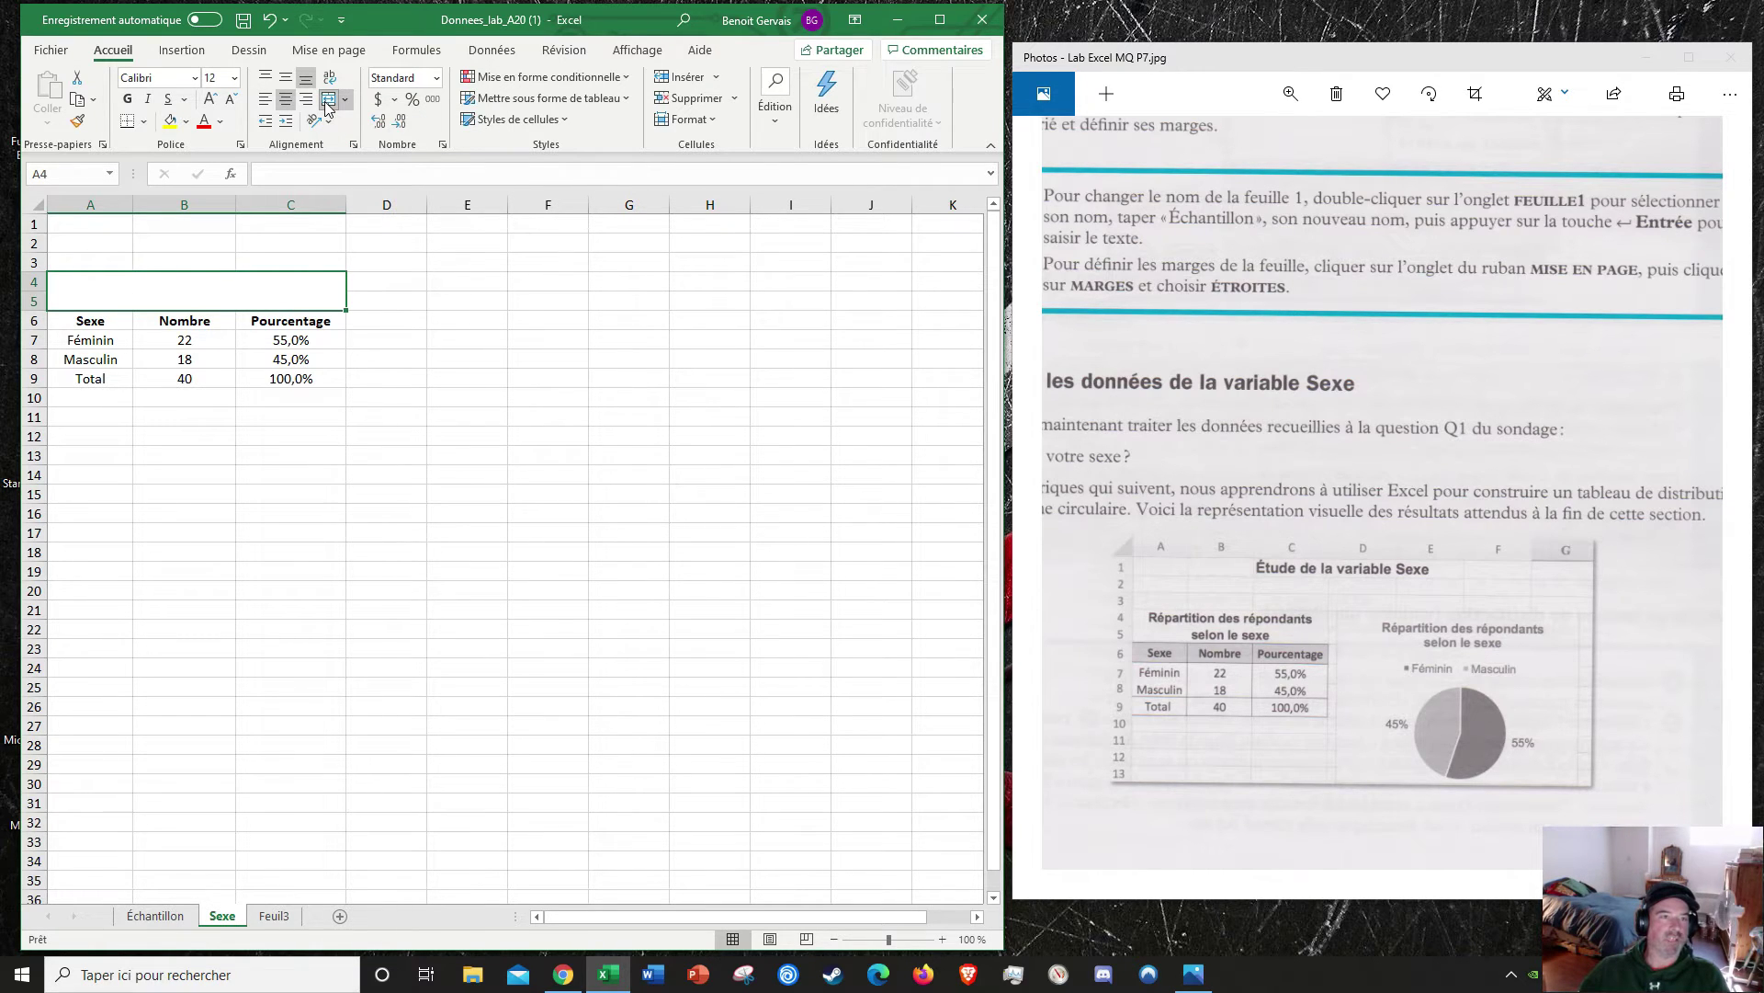
{"action": "left_click", "coordinate": [464, 359]}
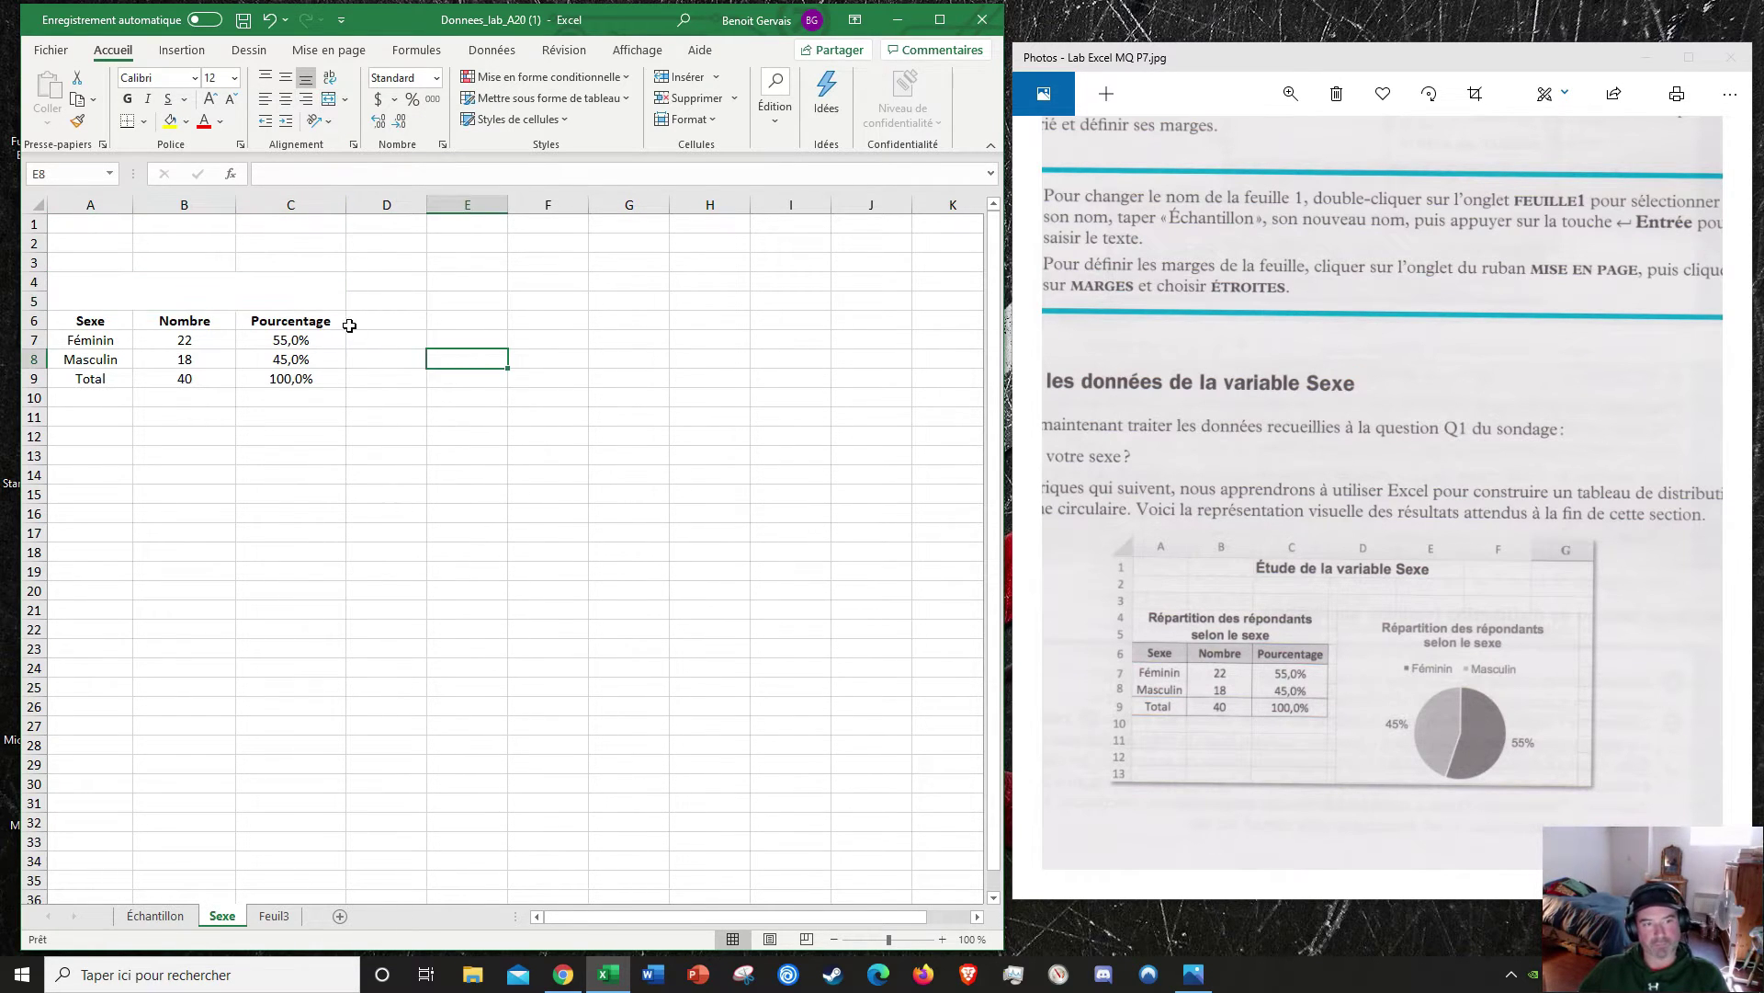
{"action": "left_click", "coordinate": [287, 303]}
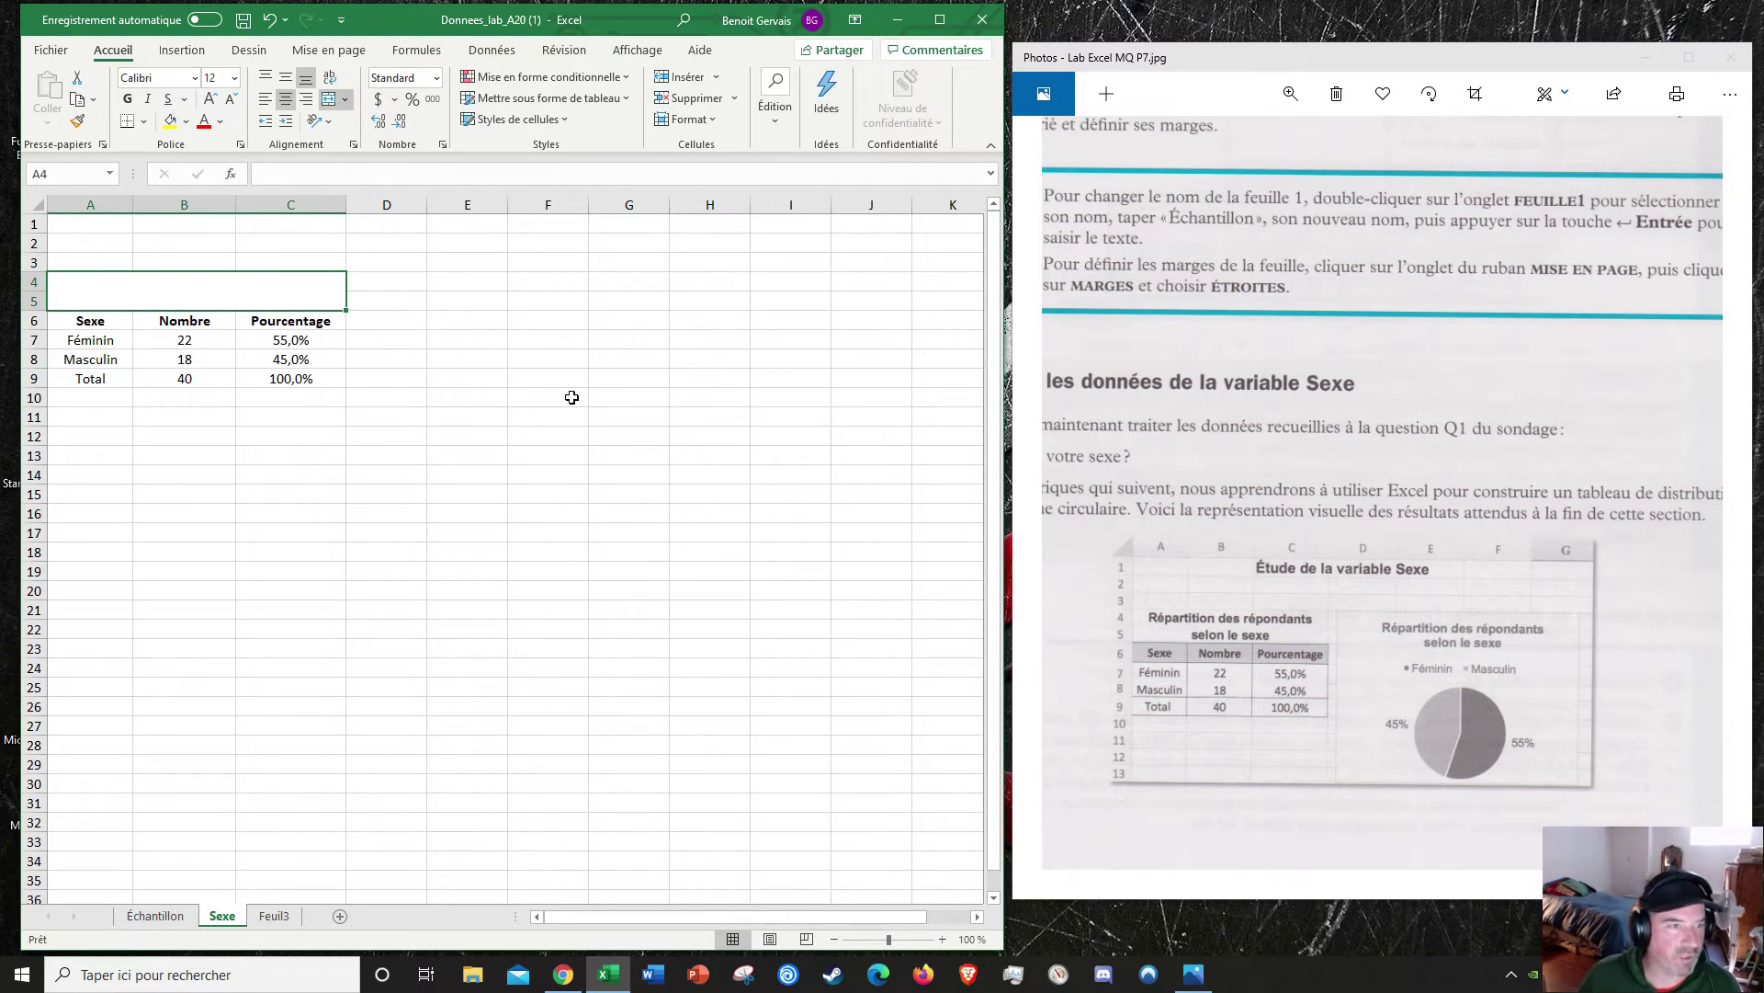
{"action": "left_click", "coordinate": [470, 319]}
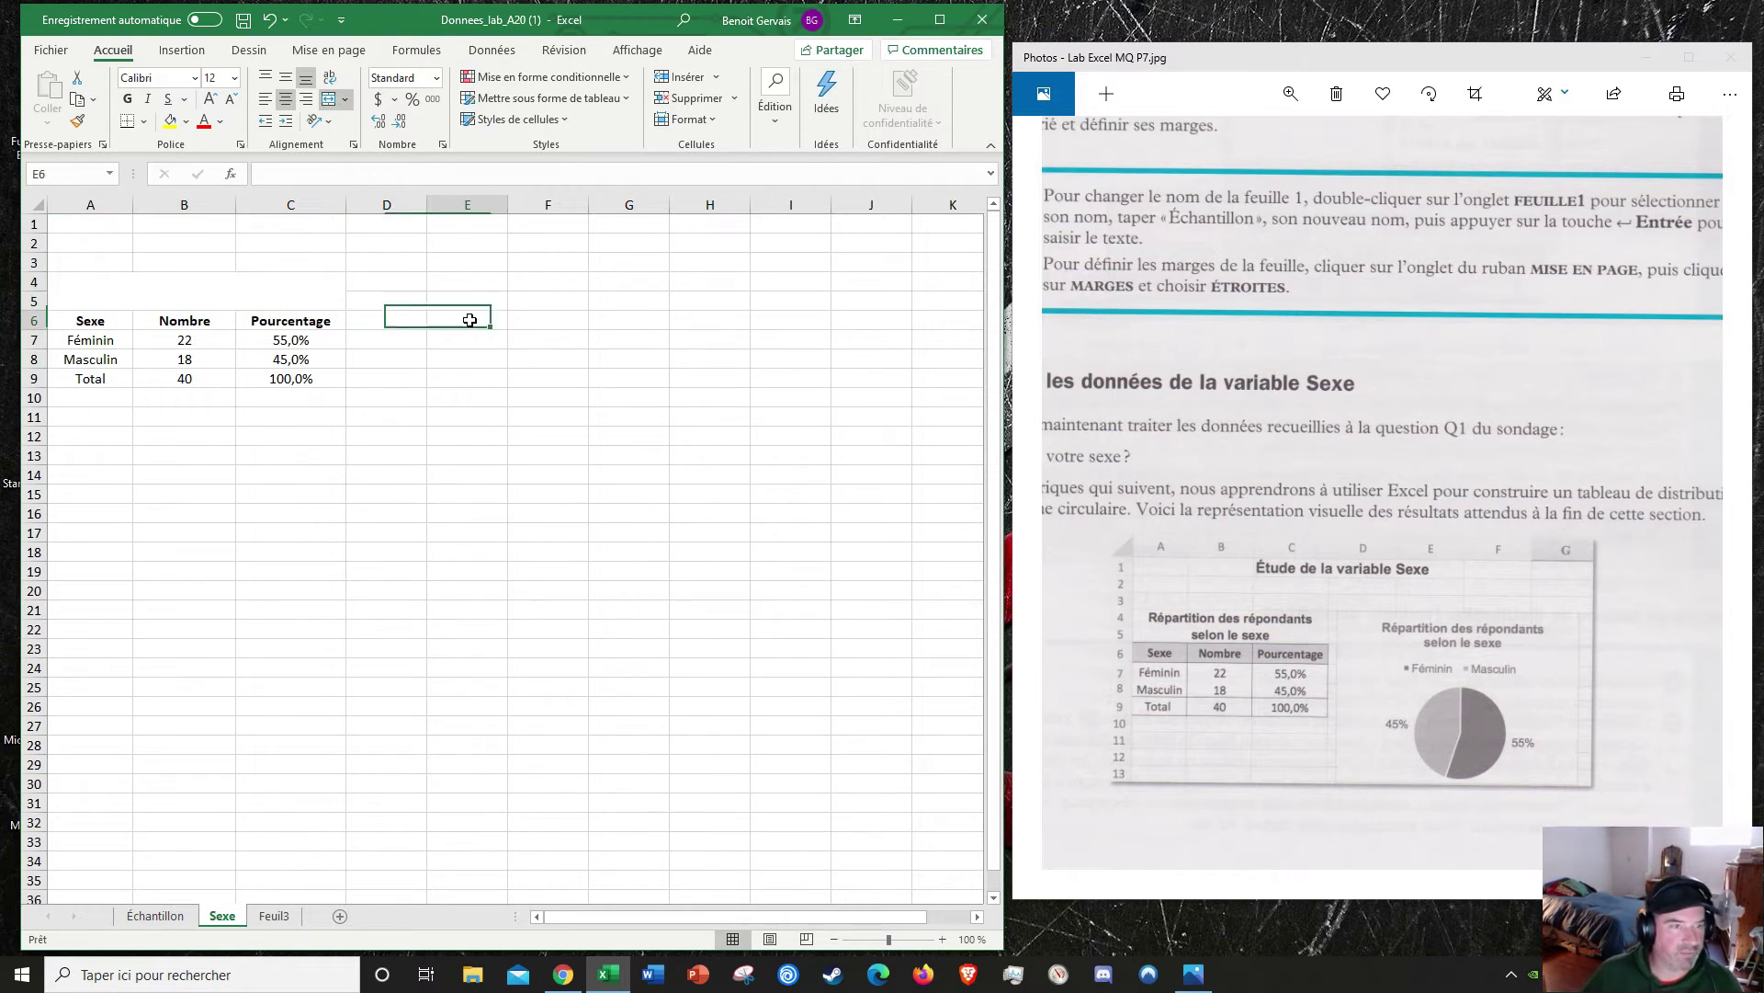
Step: Enter the title "Répartition des répondants selon le sexe" in the merged cell A4:C5 above the table
{"action": "left_click", "coordinate": [257, 289]}
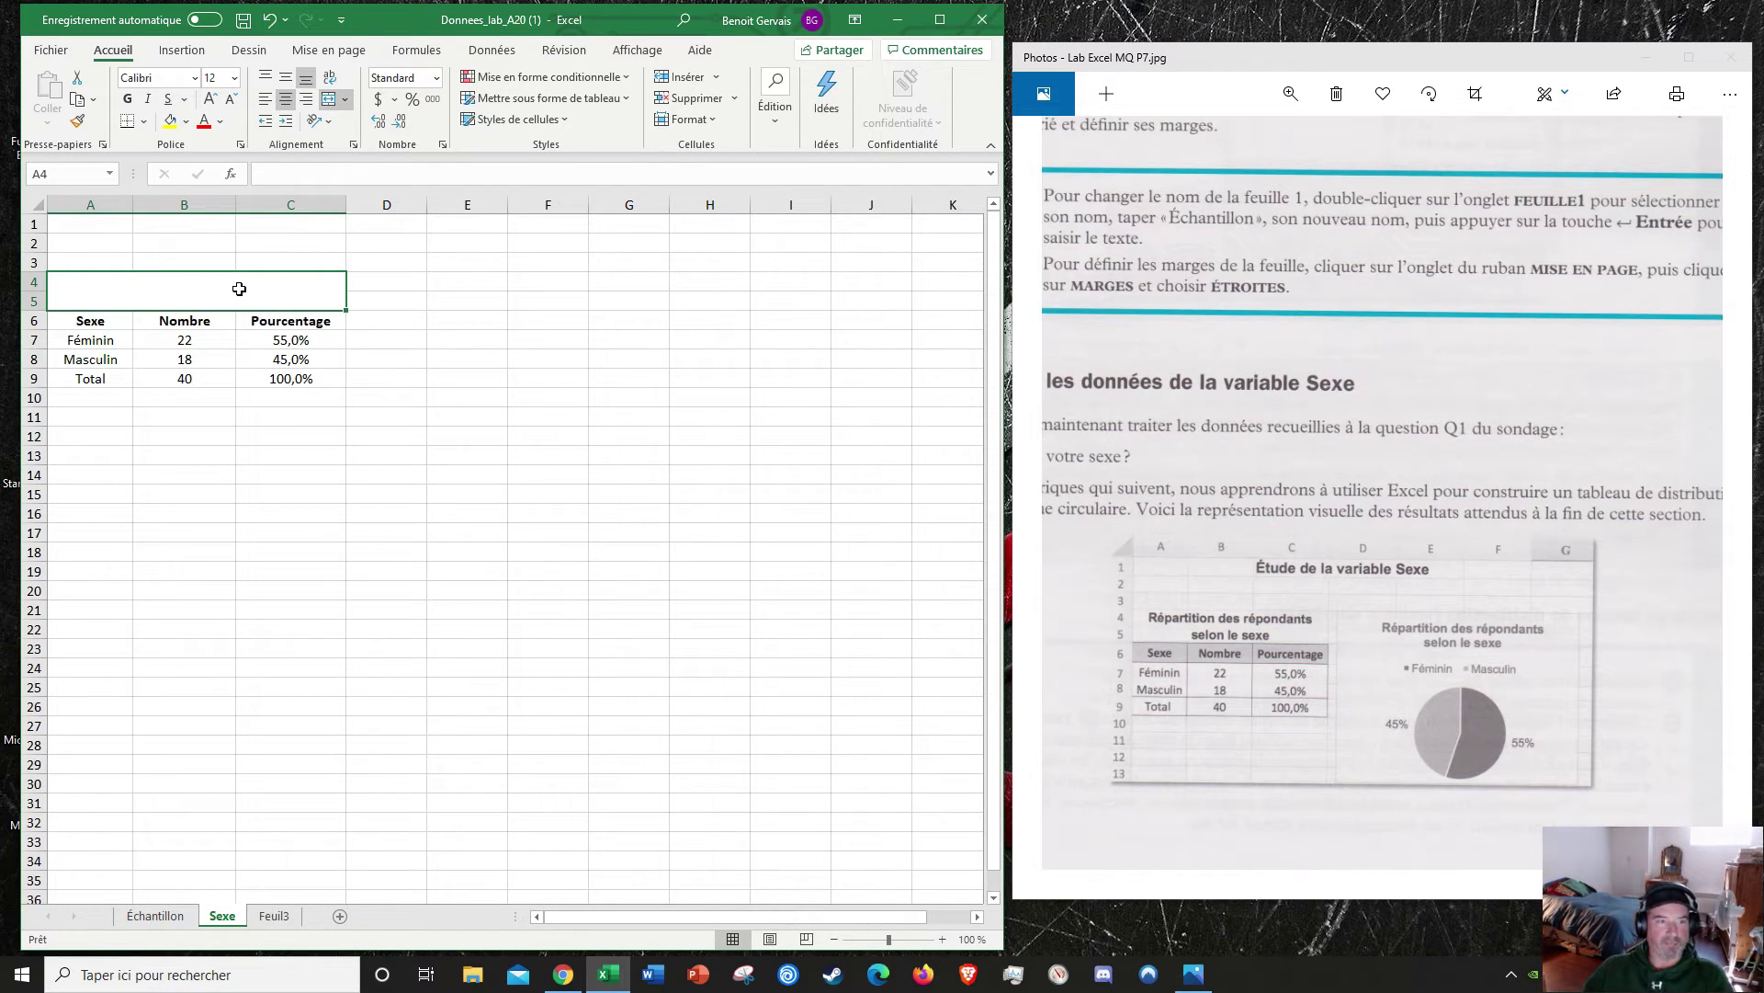
{"action": "double_click", "coordinate": [247, 296]}
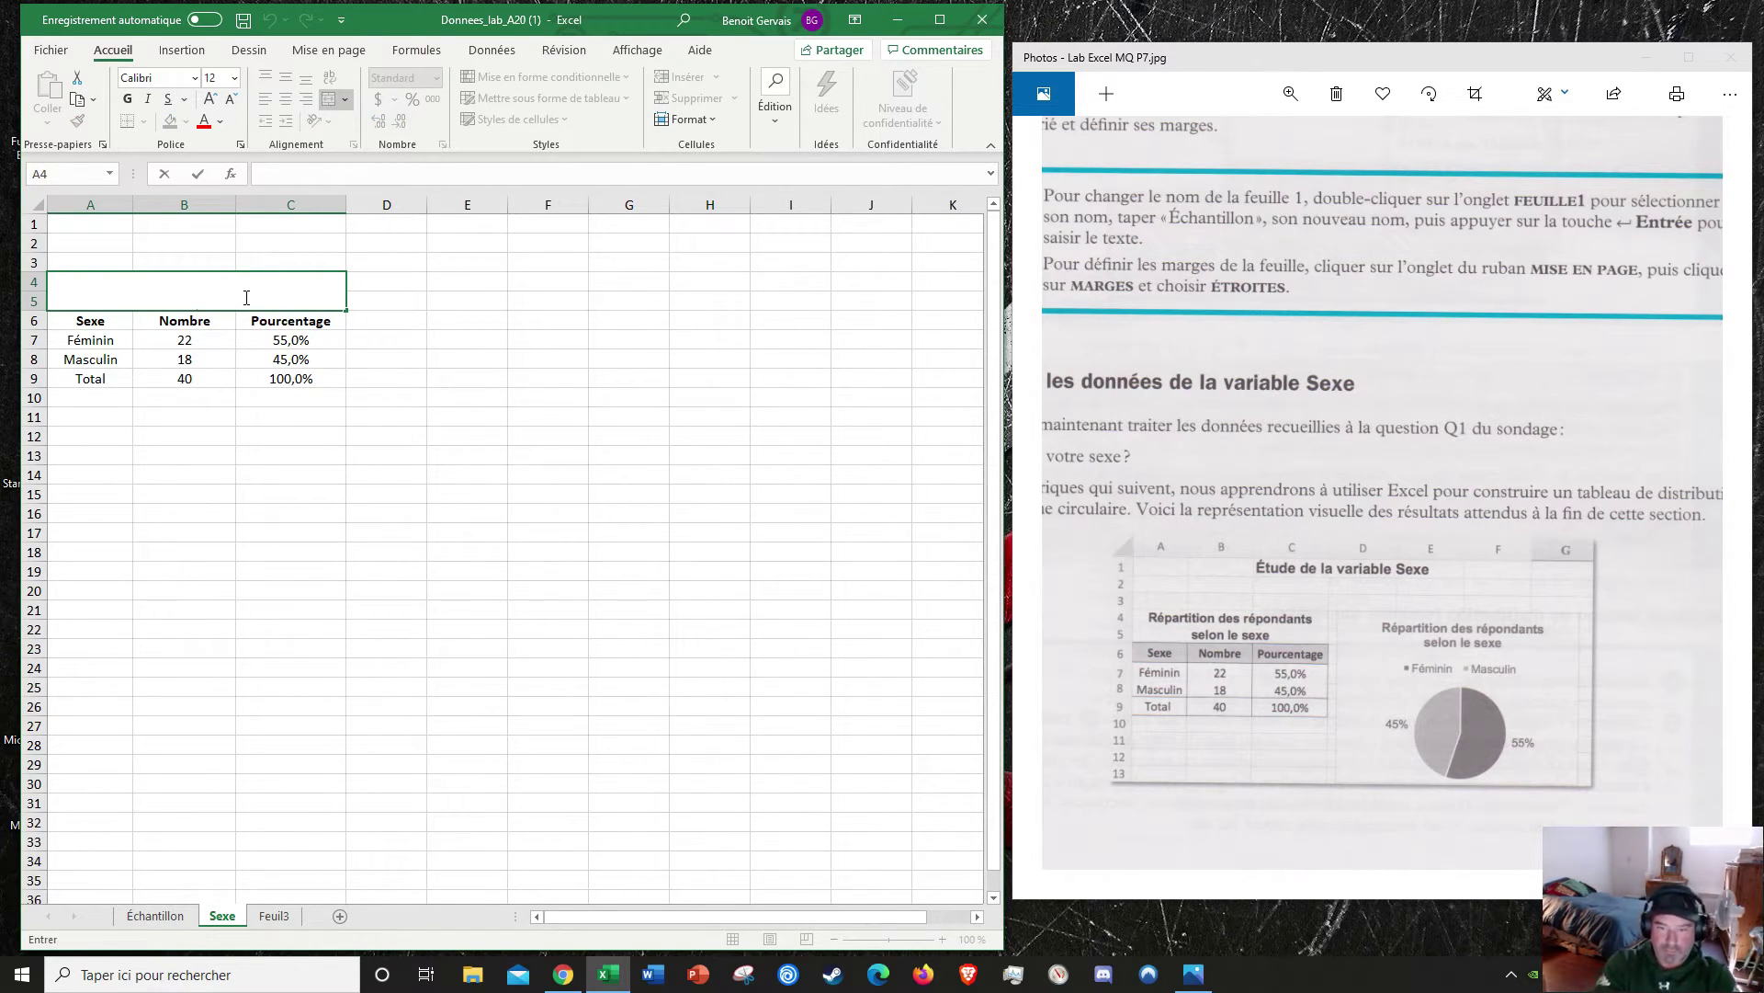
{"action": "type", "text": "Rép"}
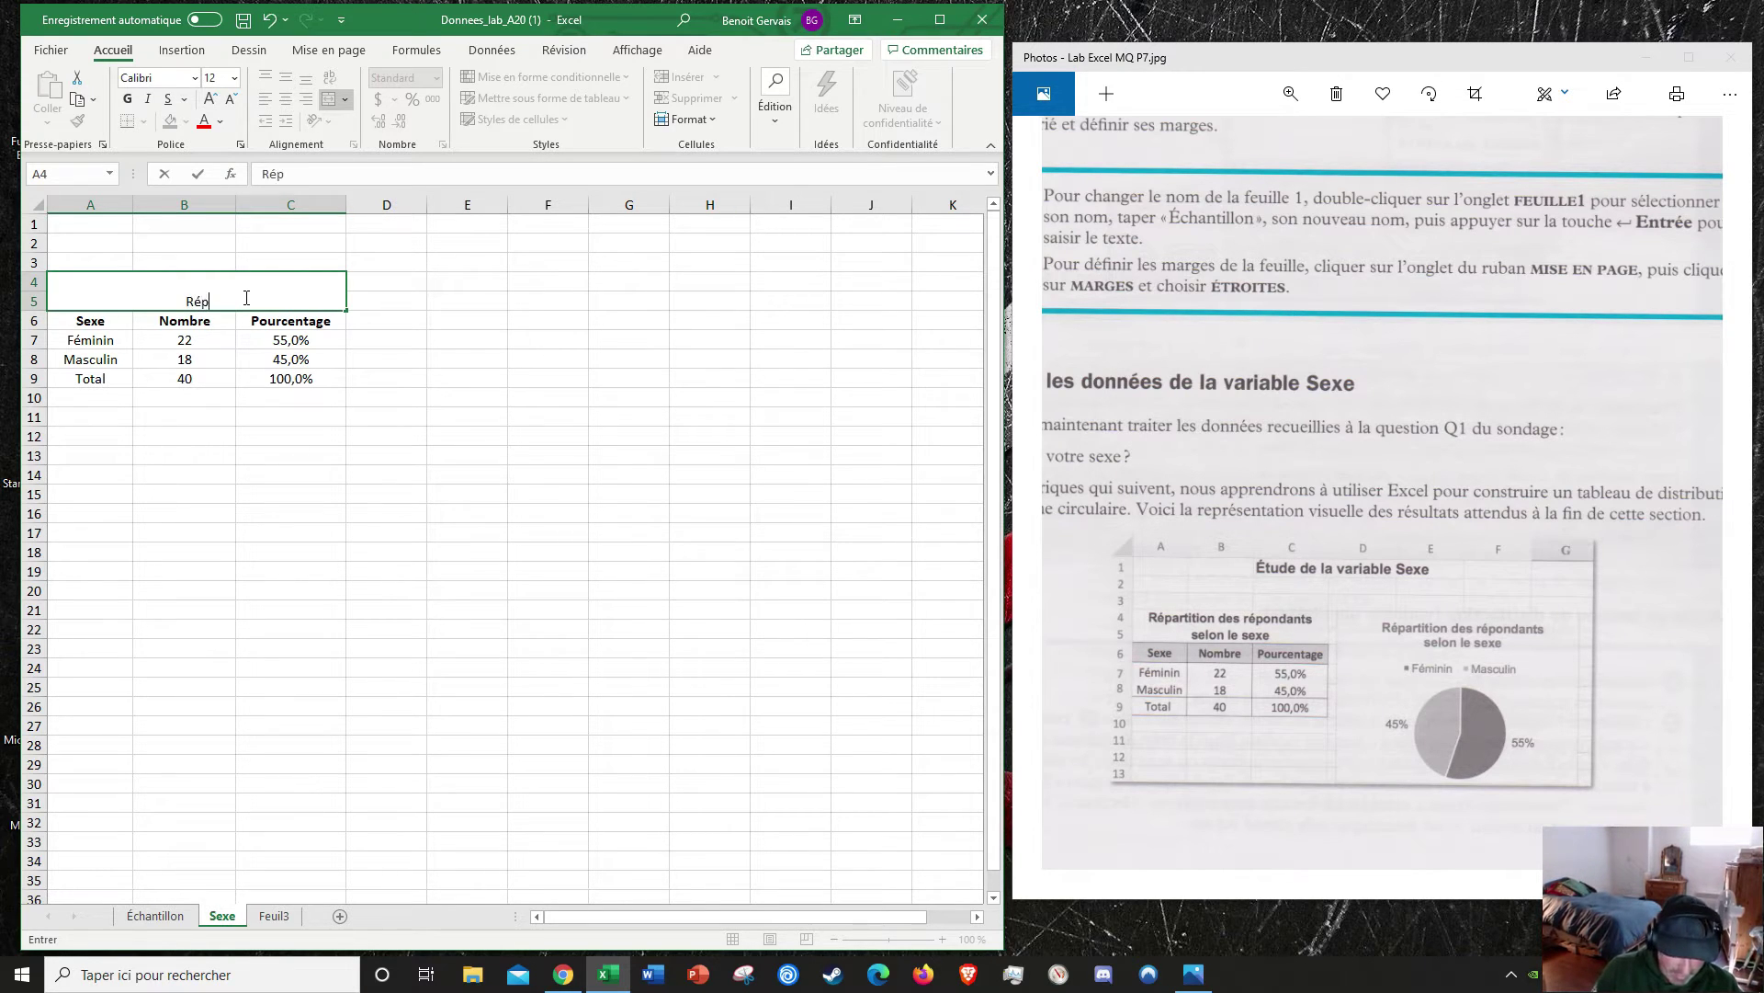
{"action": "type", "text": "artition"}
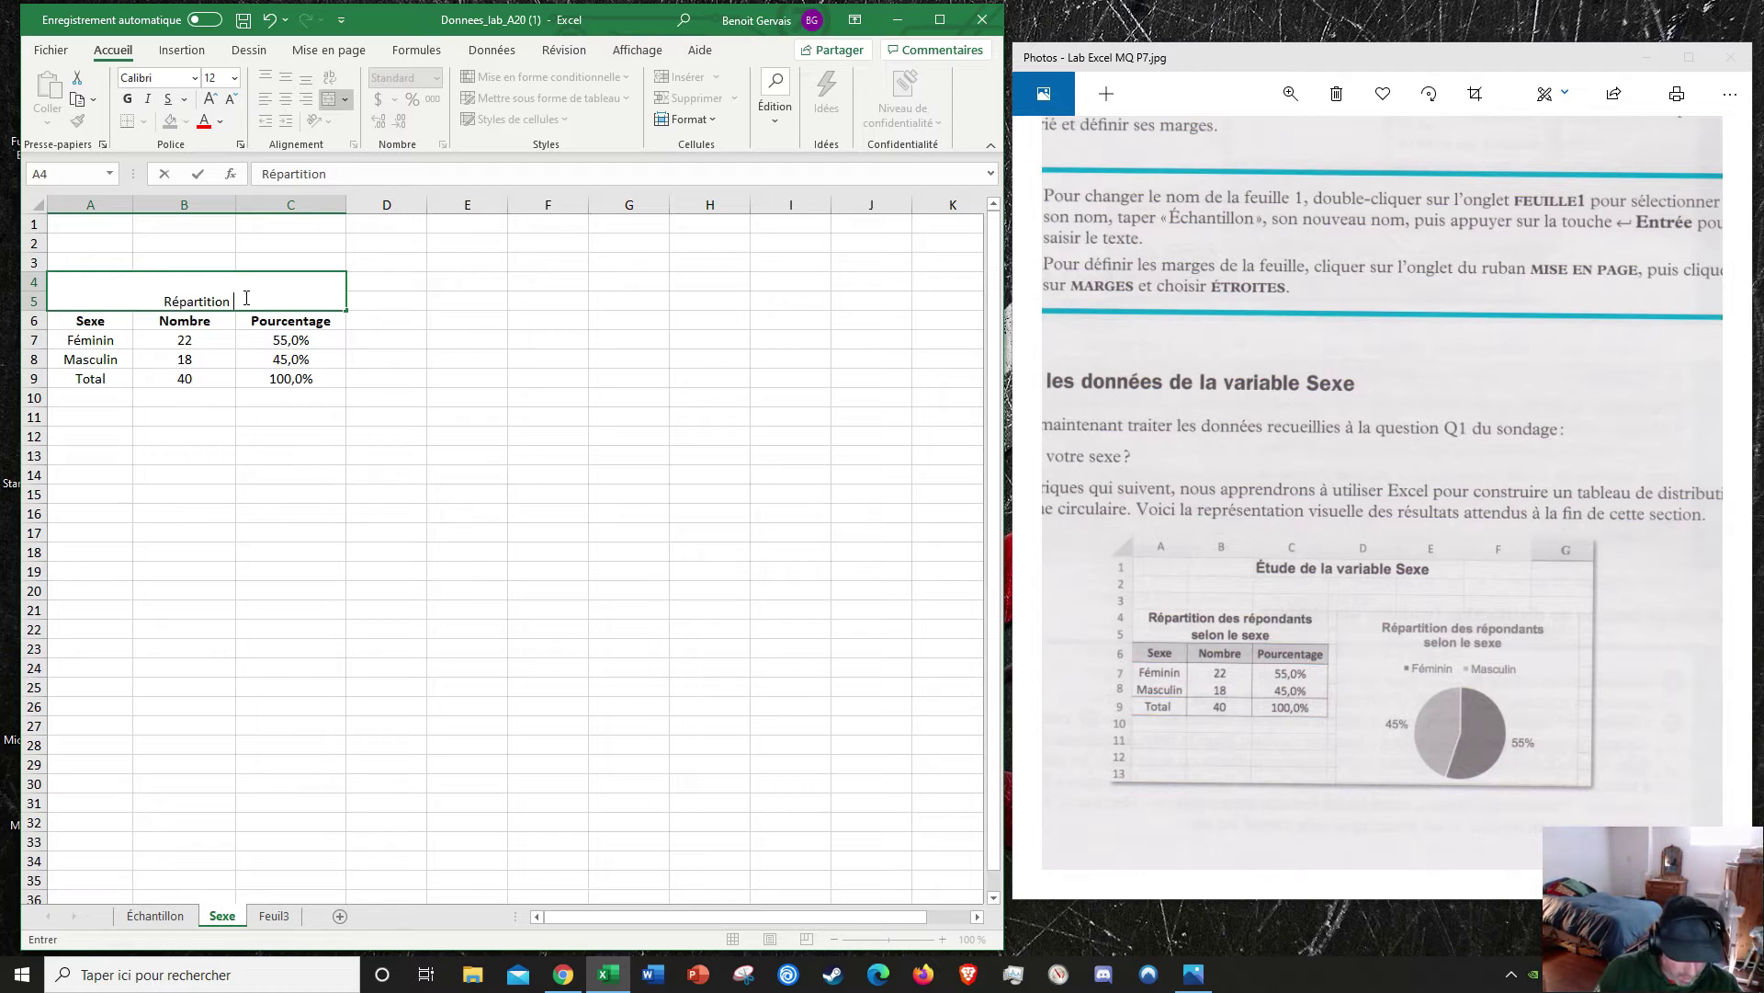
{"action": "type", "text": " des répo"}
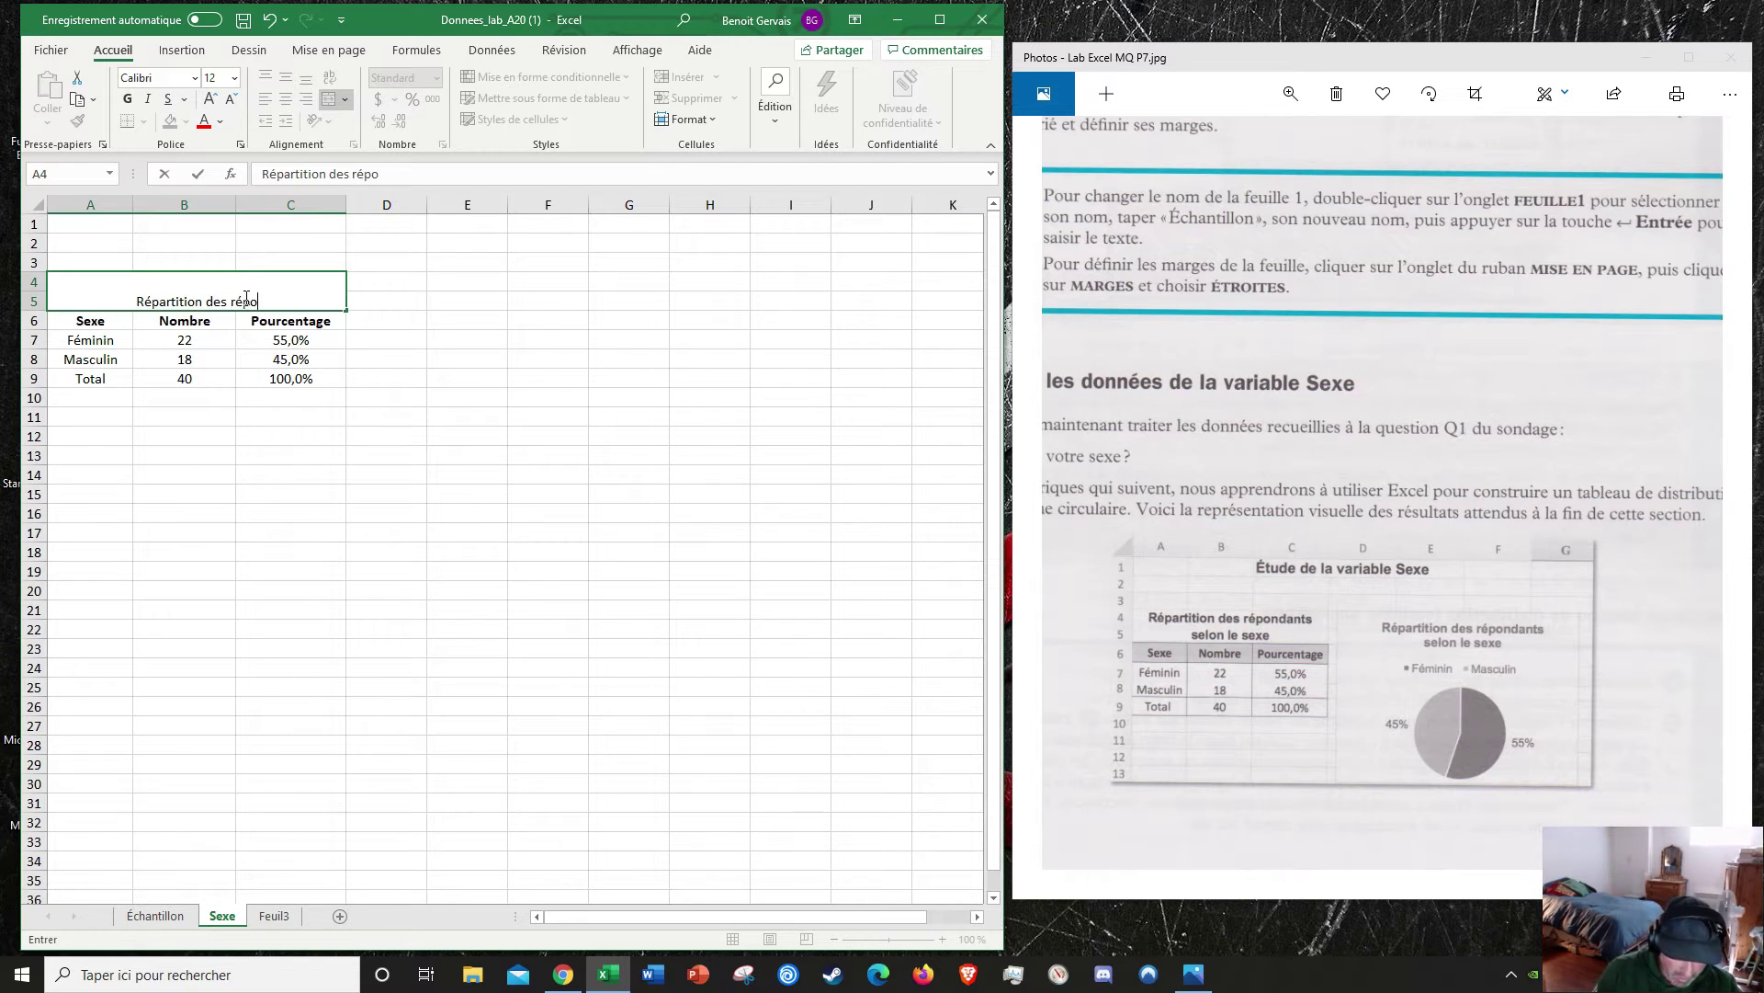
{"action": "type", "text": "ndants"}
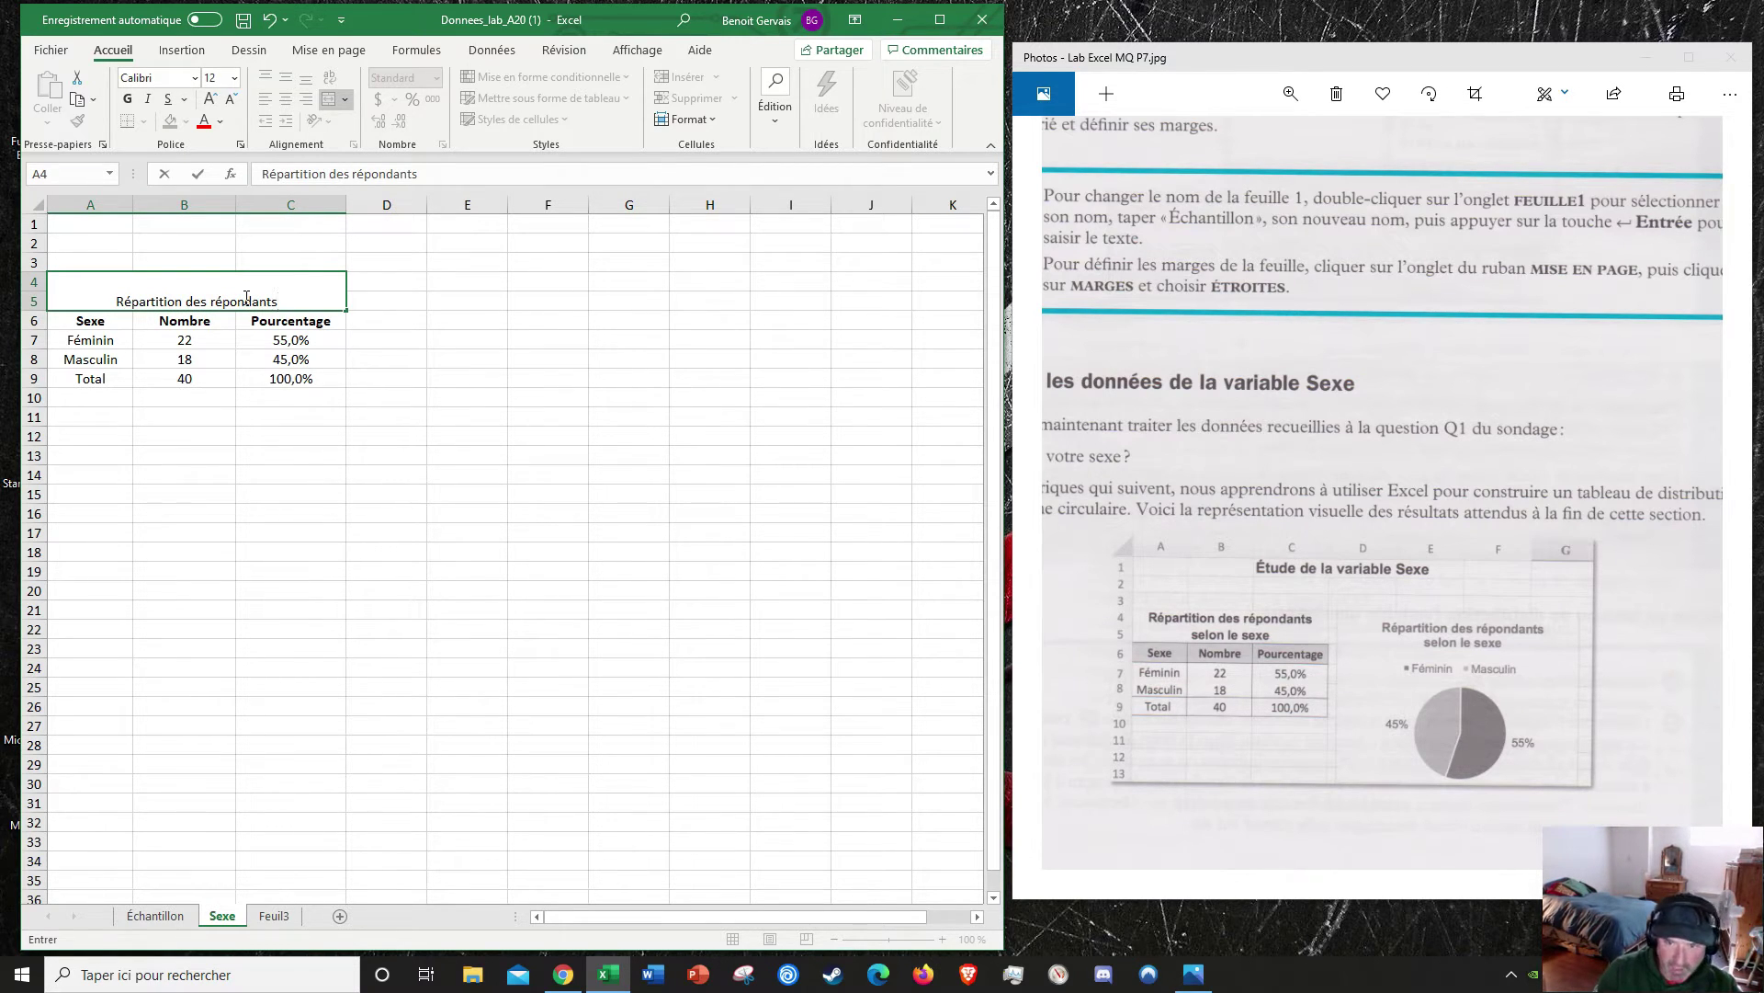
{"action": "type", "text": " s"}
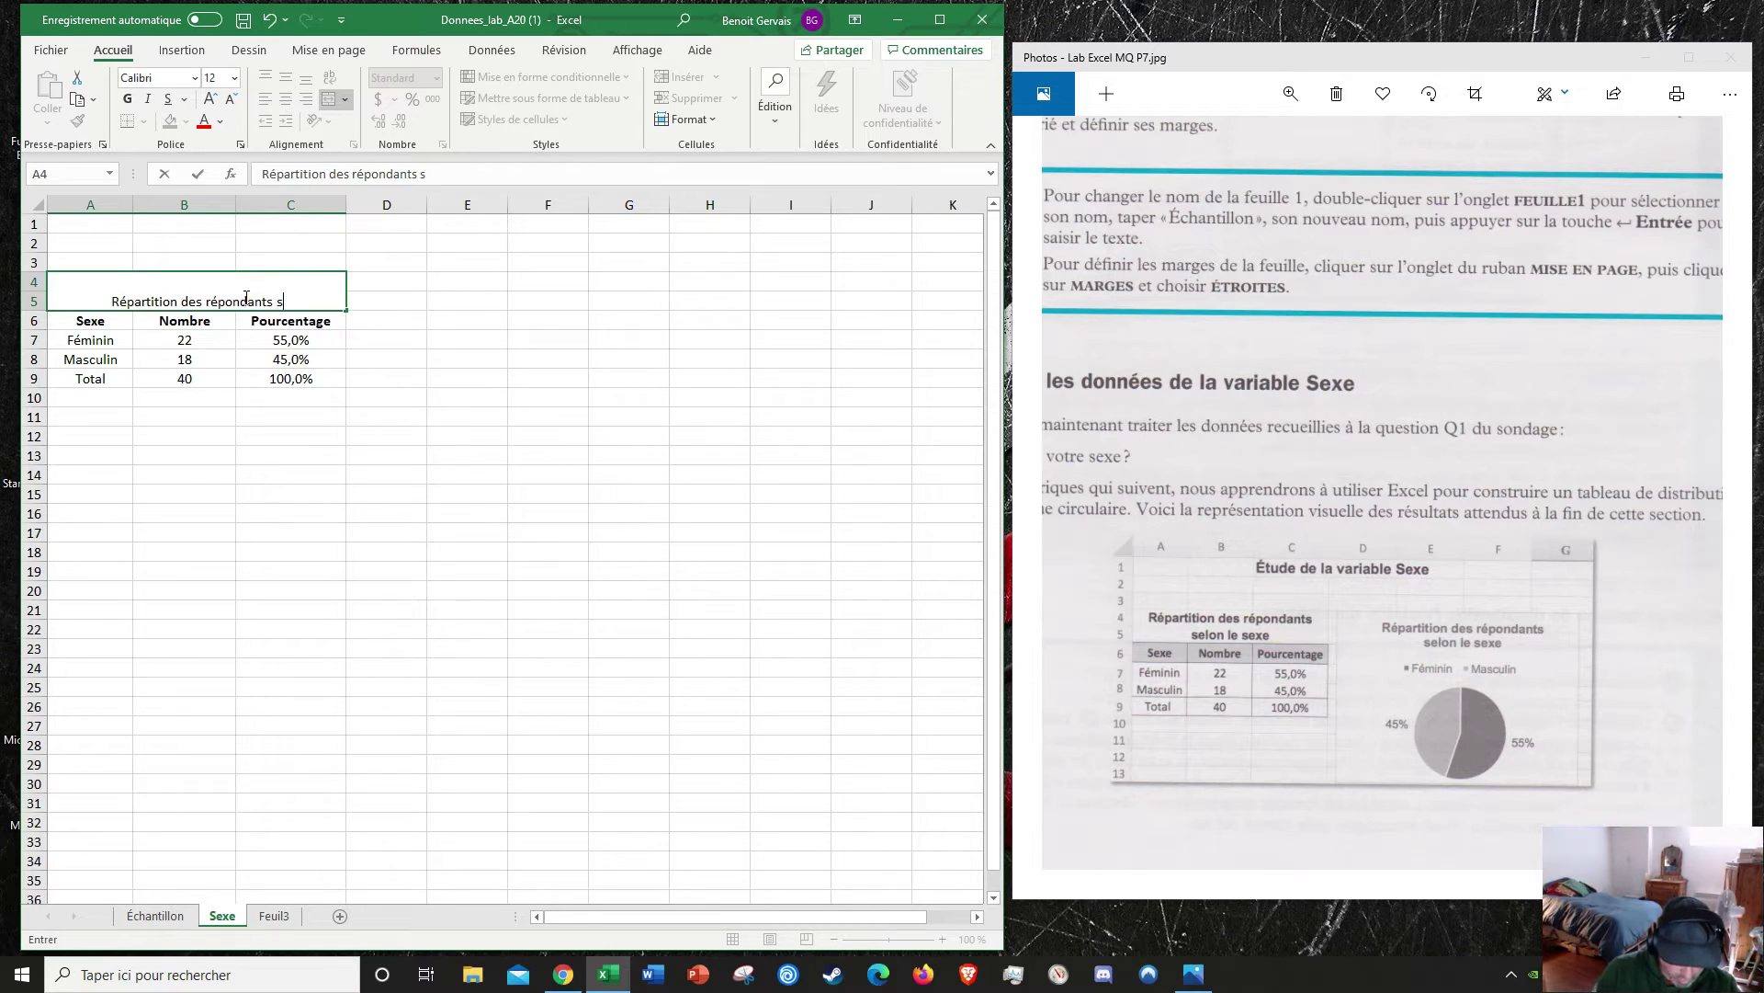
{"action": "type", "text": "elon le sexe"}
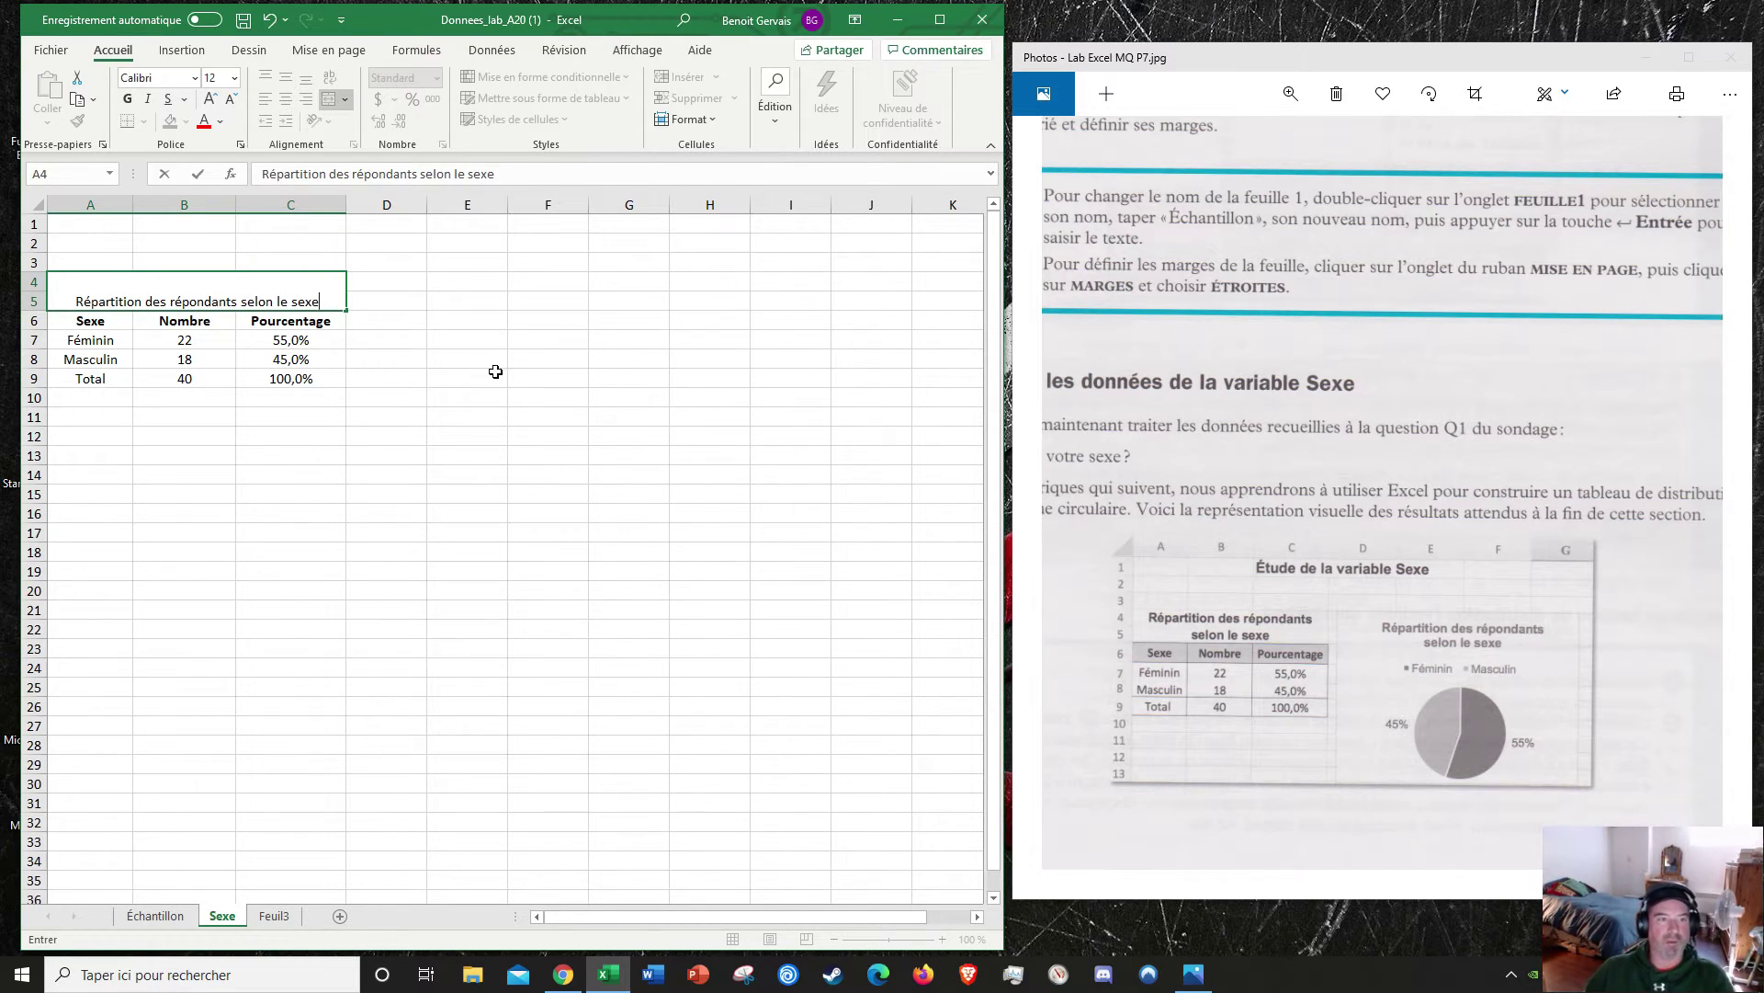
{"action": "key", "text": "Return"}
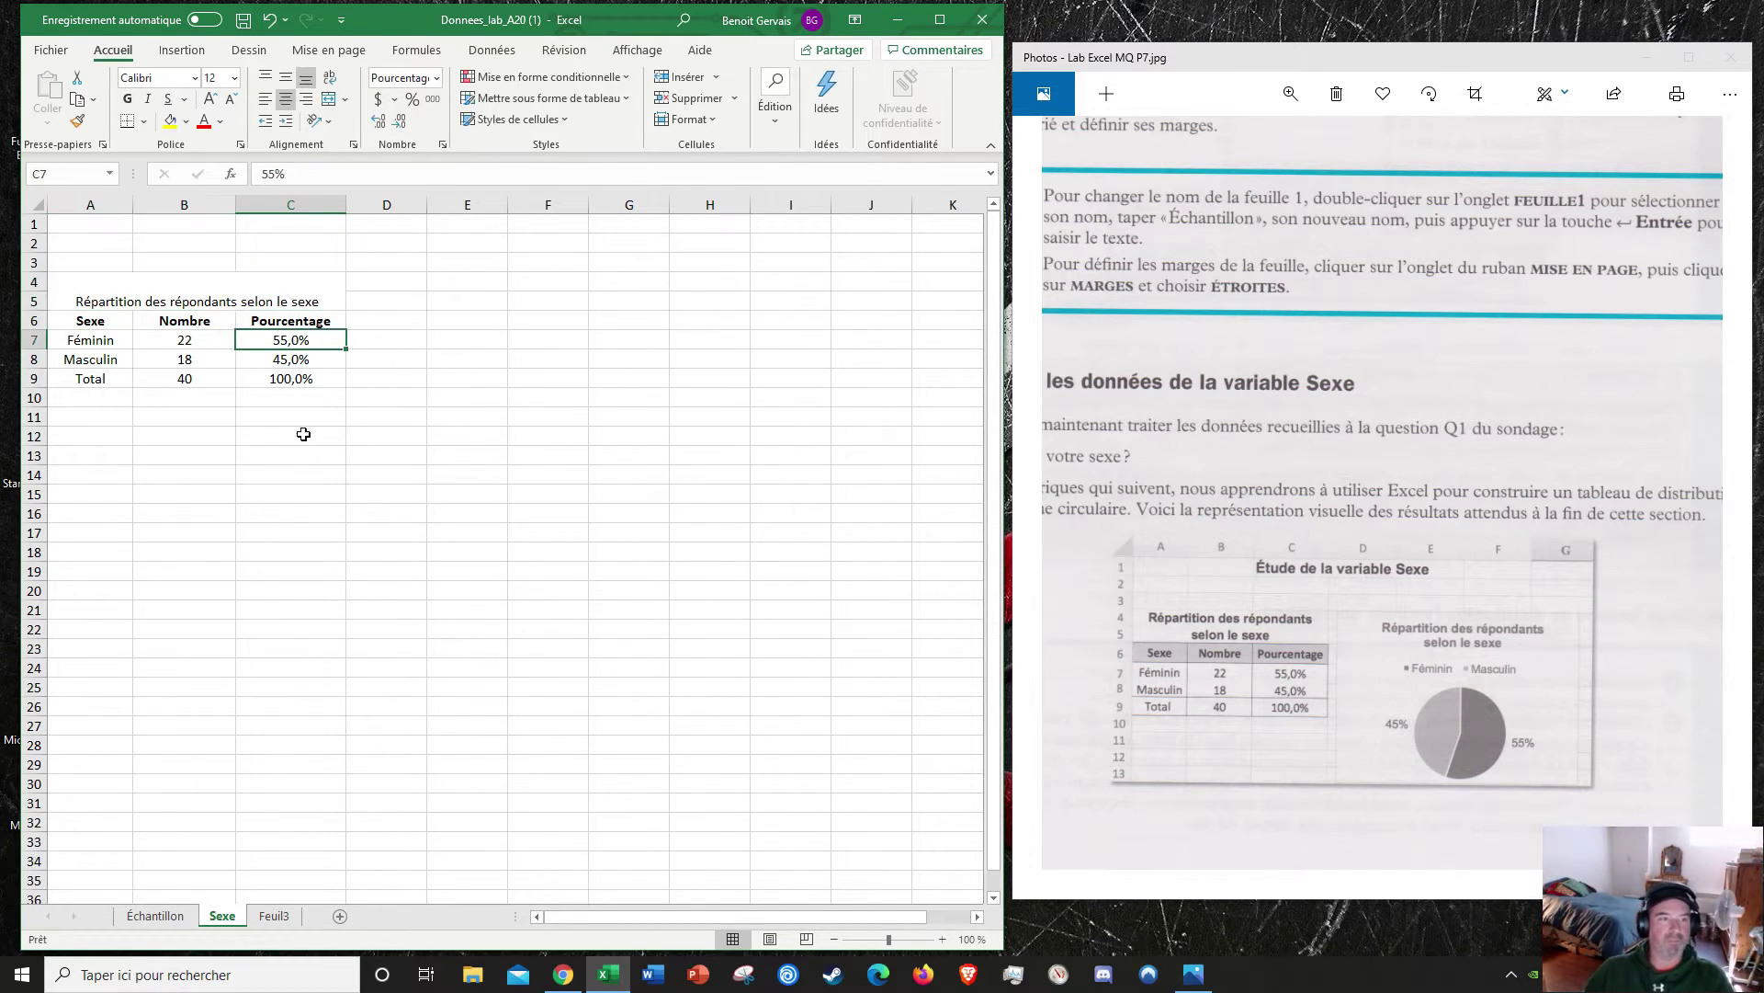
Step: Set the font size of the table title in A4 to 14
{"action": "left_click", "coordinate": [220, 284]}
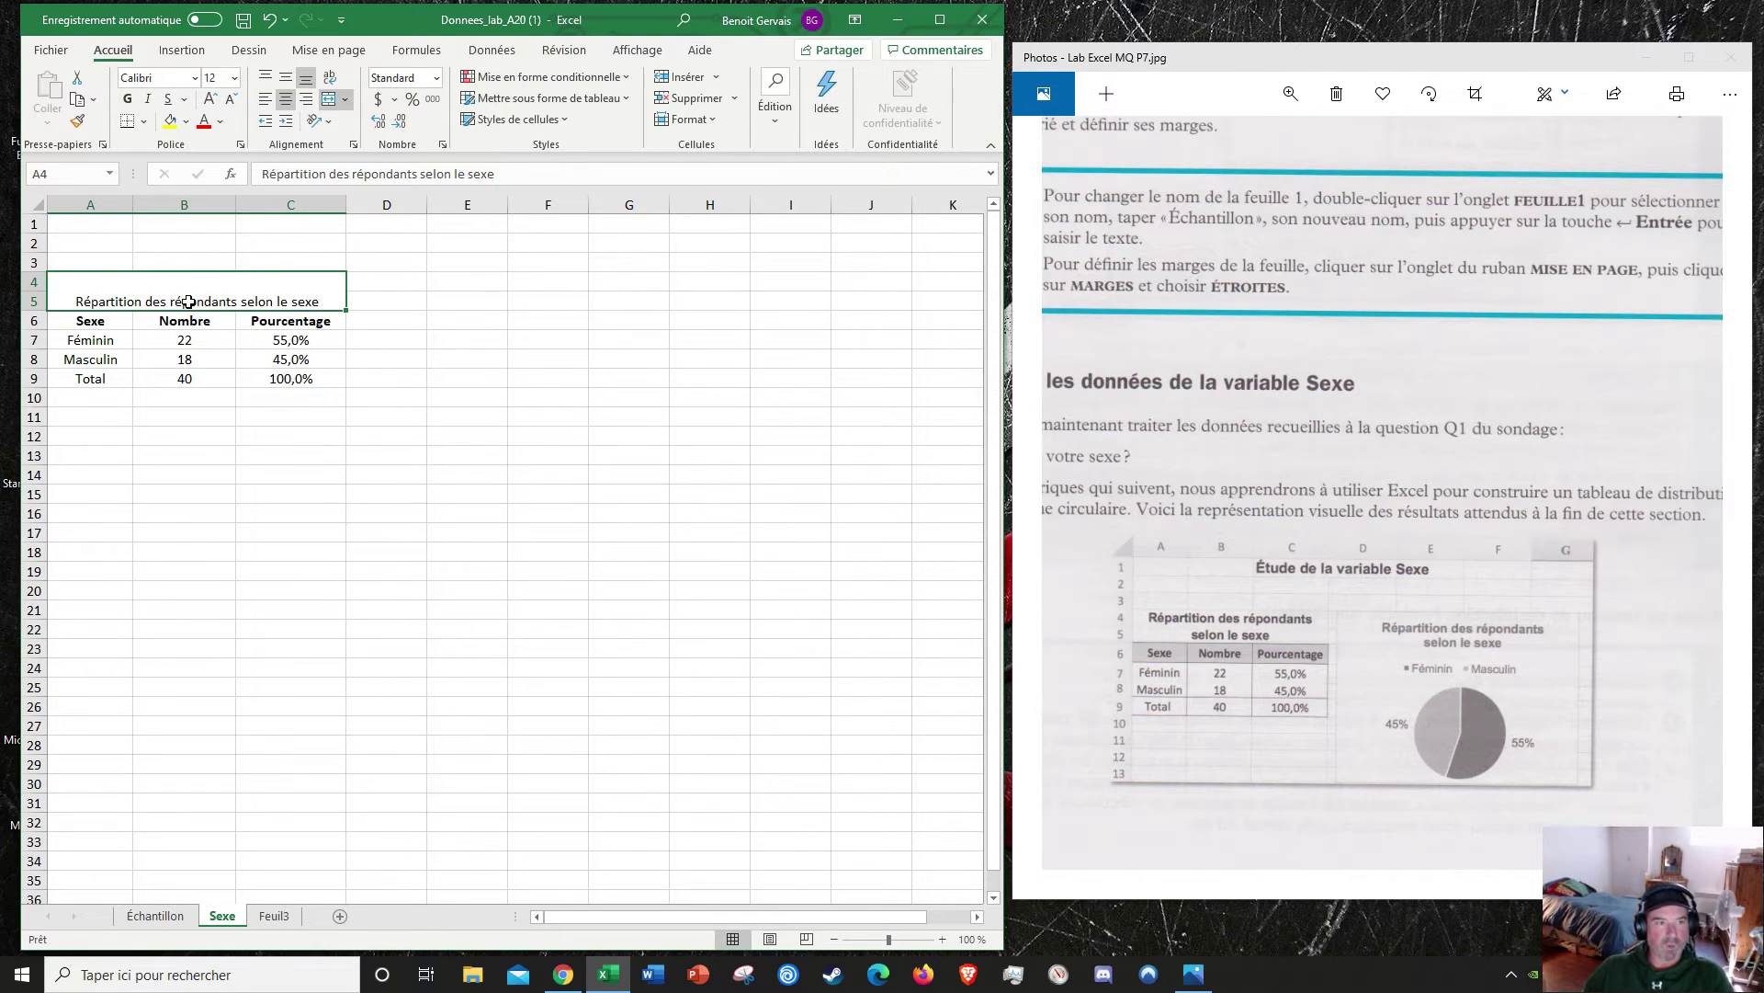
{"action": "left_click", "coordinate": [235, 77]}
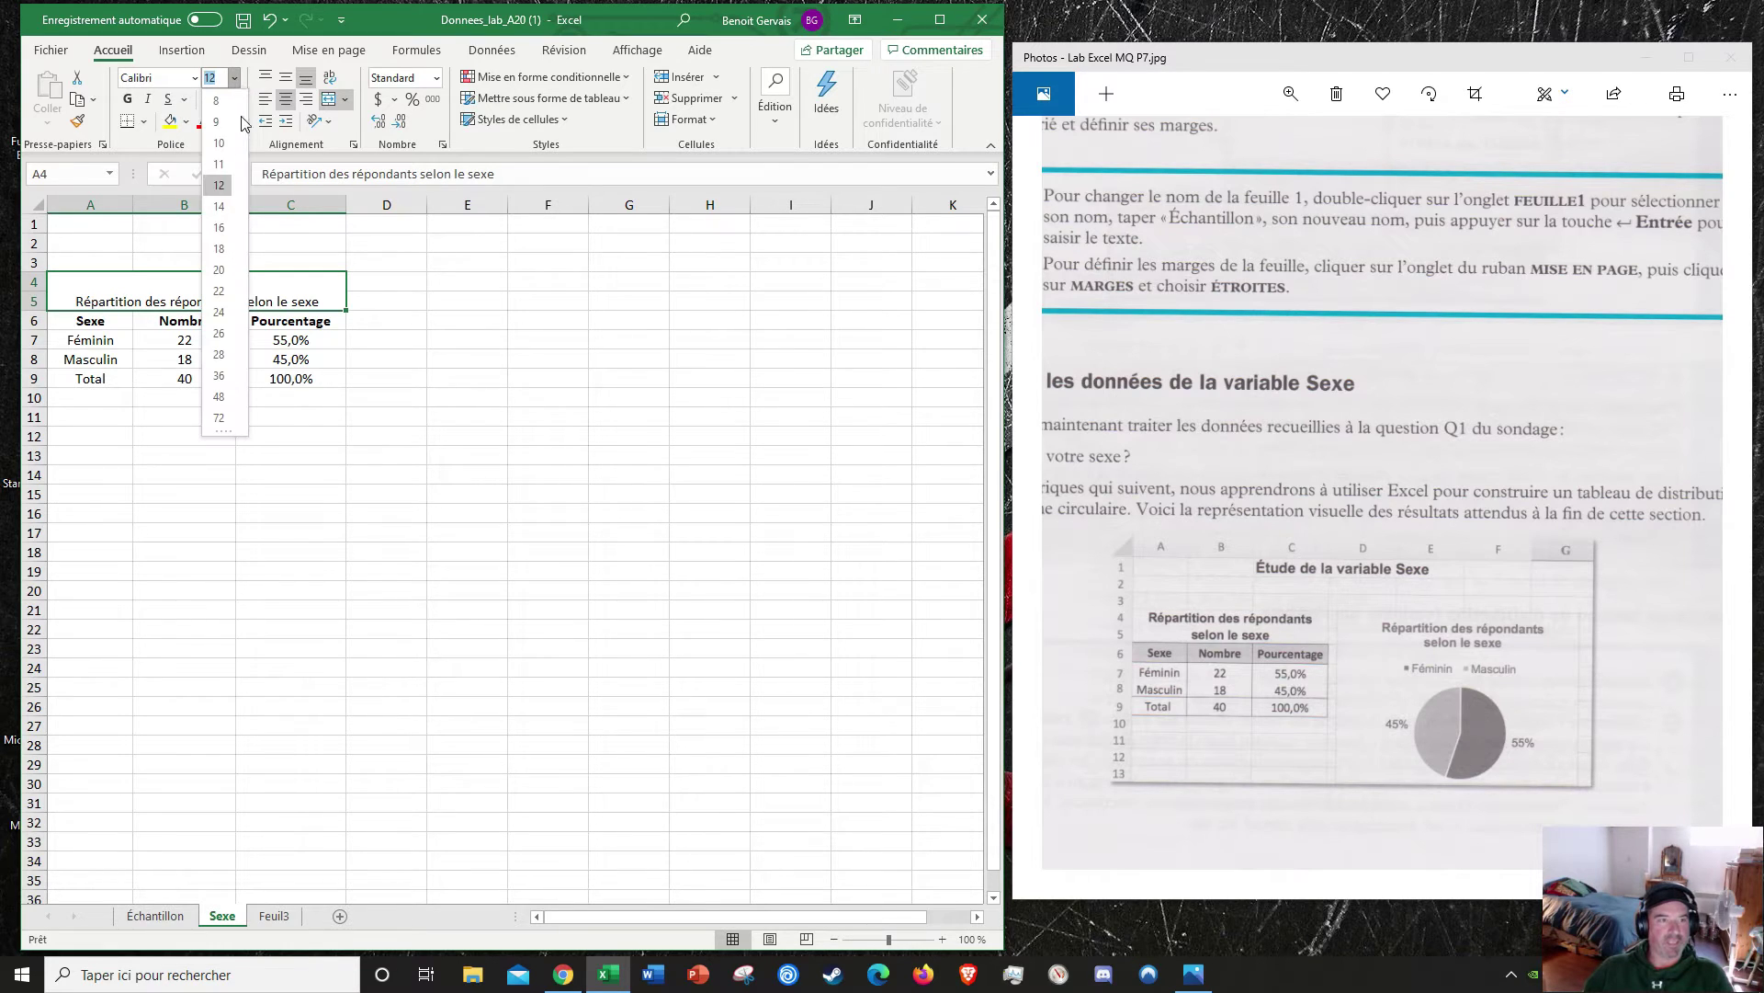
{"action": "left_click", "coordinate": [220, 207]}
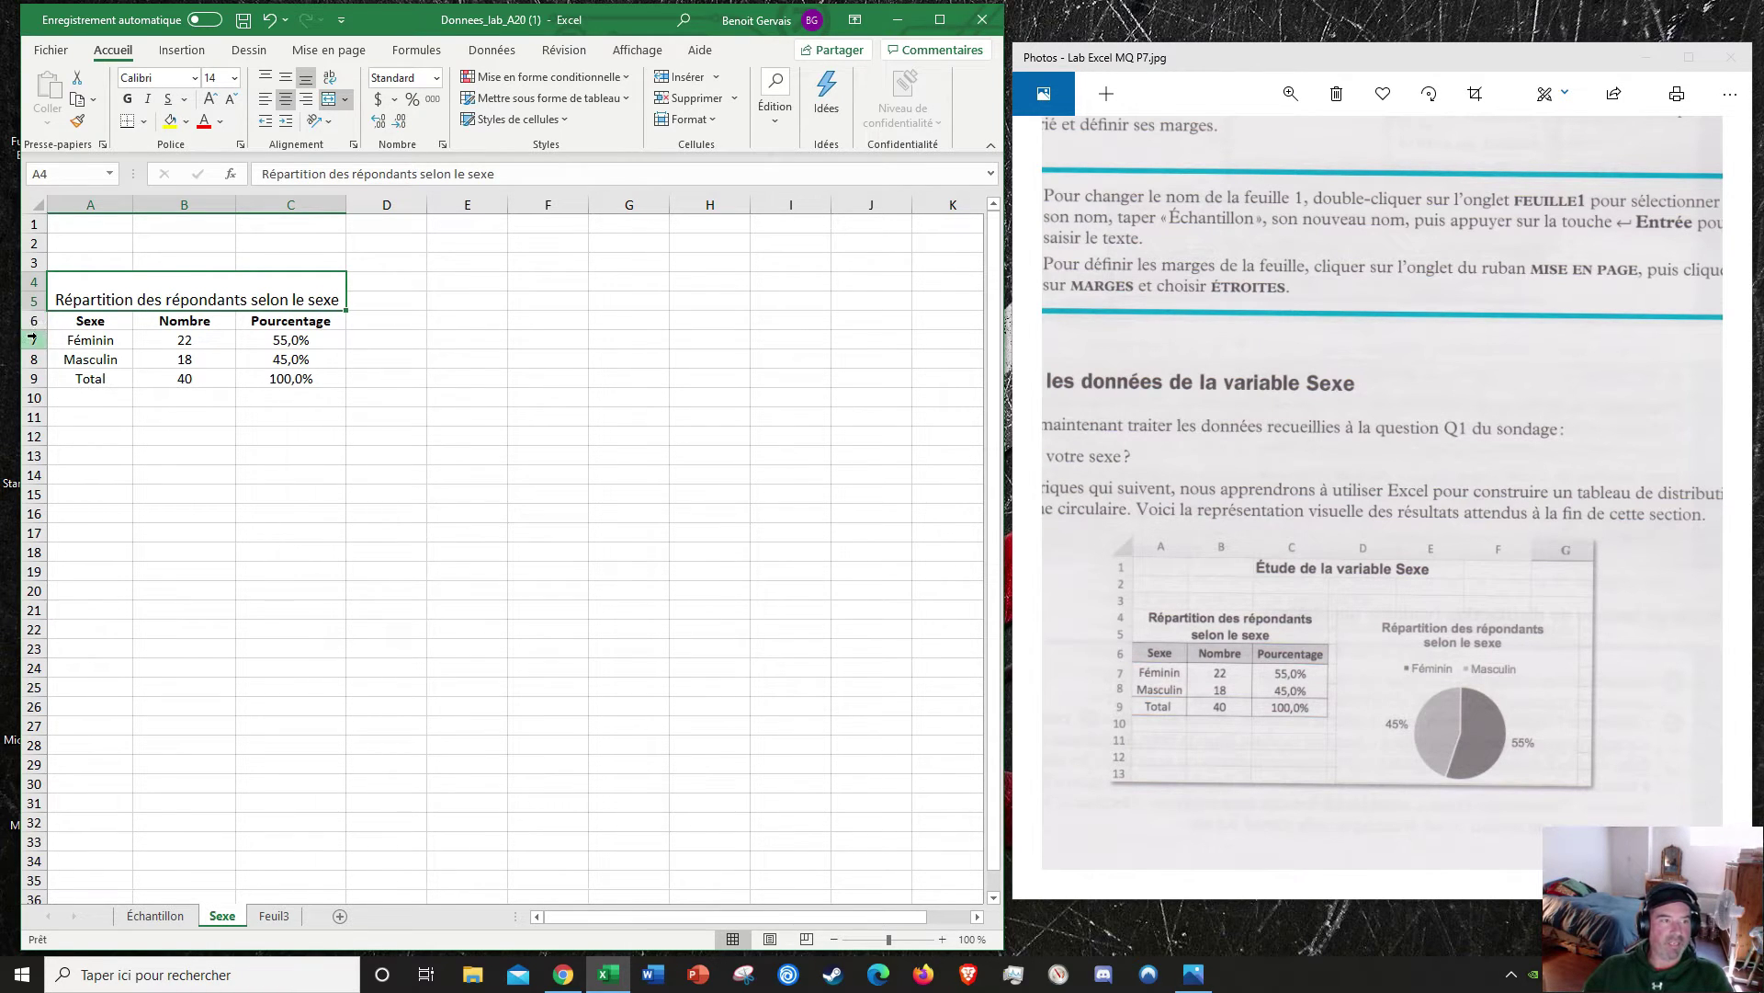
Step: Increase the height of header row 6 slightly and narrow columns A, B and C
{"action": "mouse_move", "coordinate": [40, 330]}
{"action": "left_mouse_down"}
{"action": "mouse_move", "coordinate": [48, 360]}
{"action": "mouse_move", "coordinate": [44, 336]}
{"action": "left_mouse_up"}
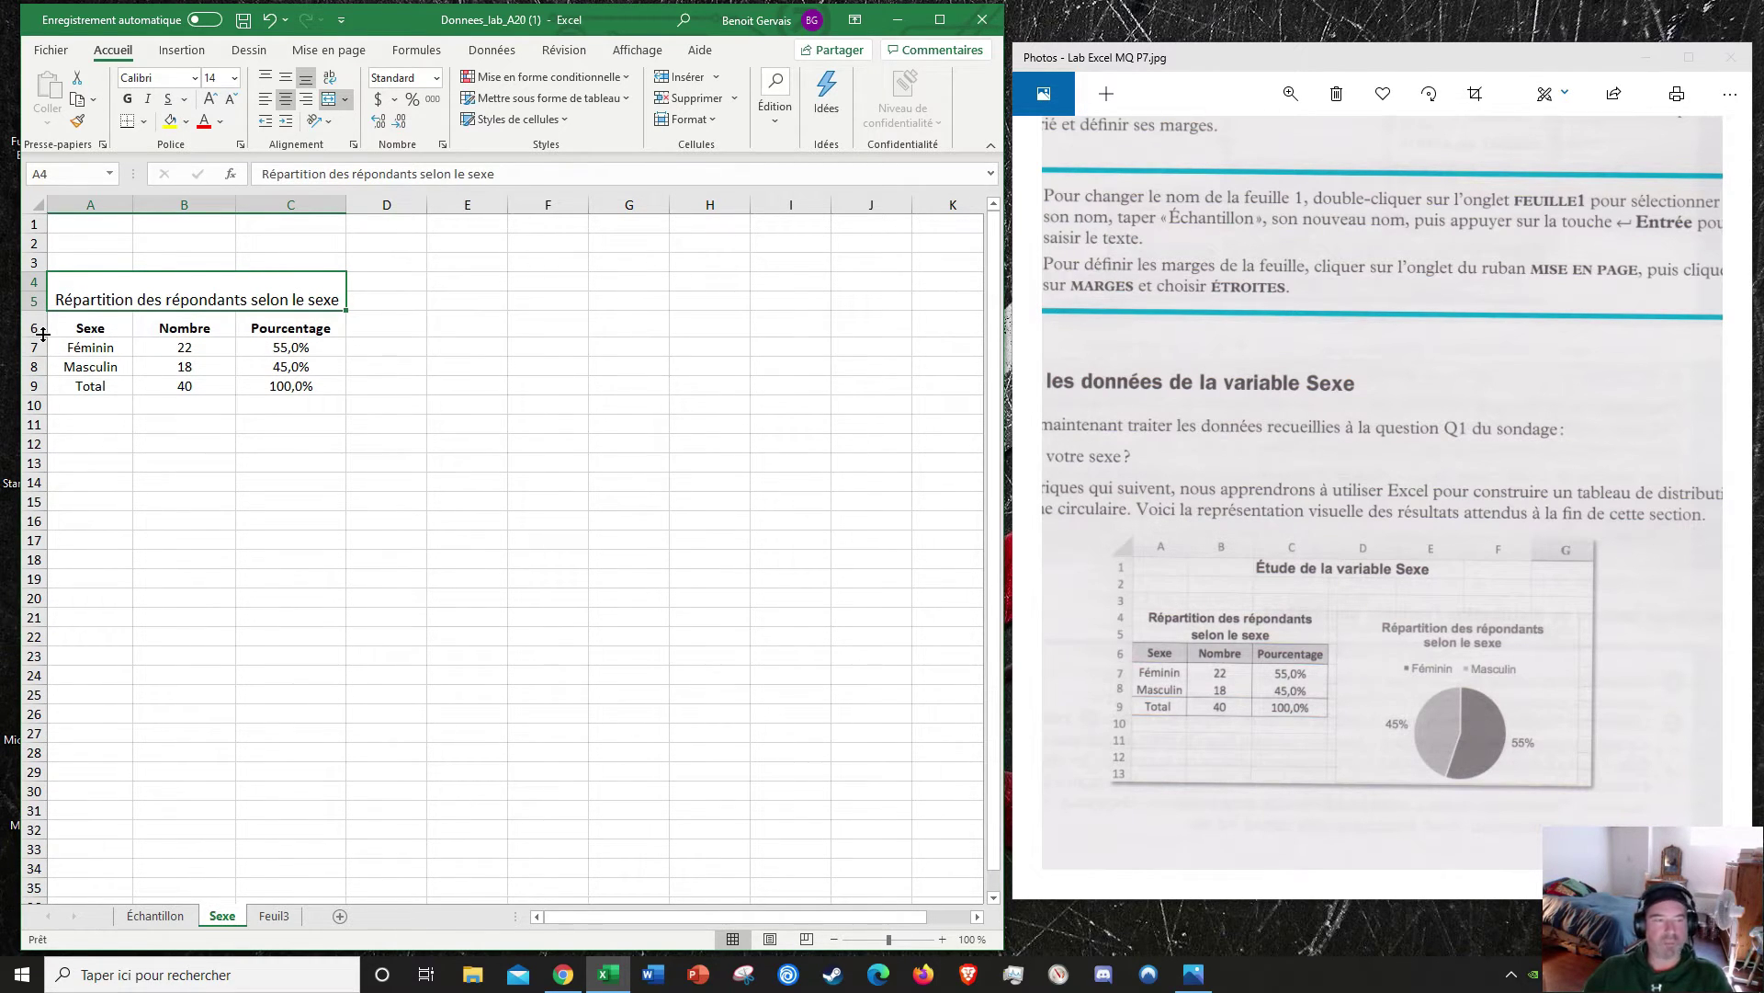
{"action": "left_click_drag", "start_coordinate": [132, 203], "coordinate": [197, 206]}
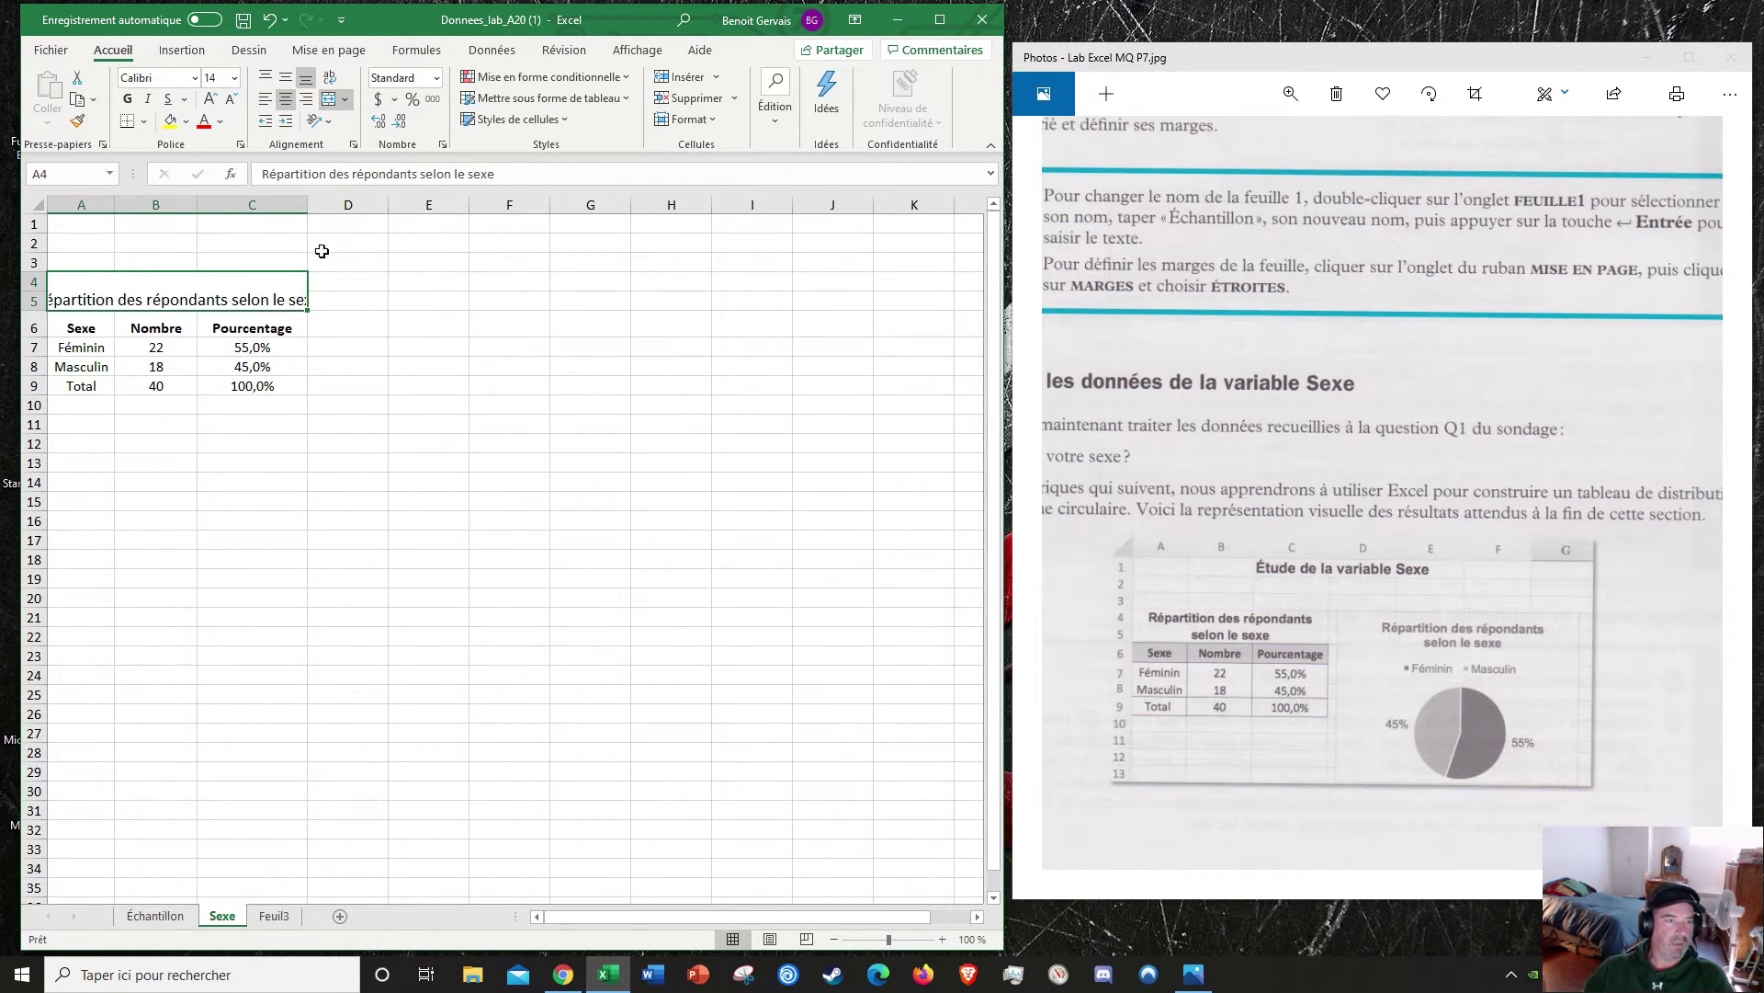
{"action": "left_click_drag", "start_coordinate": [307, 204], "coordinate": [297, 214]}
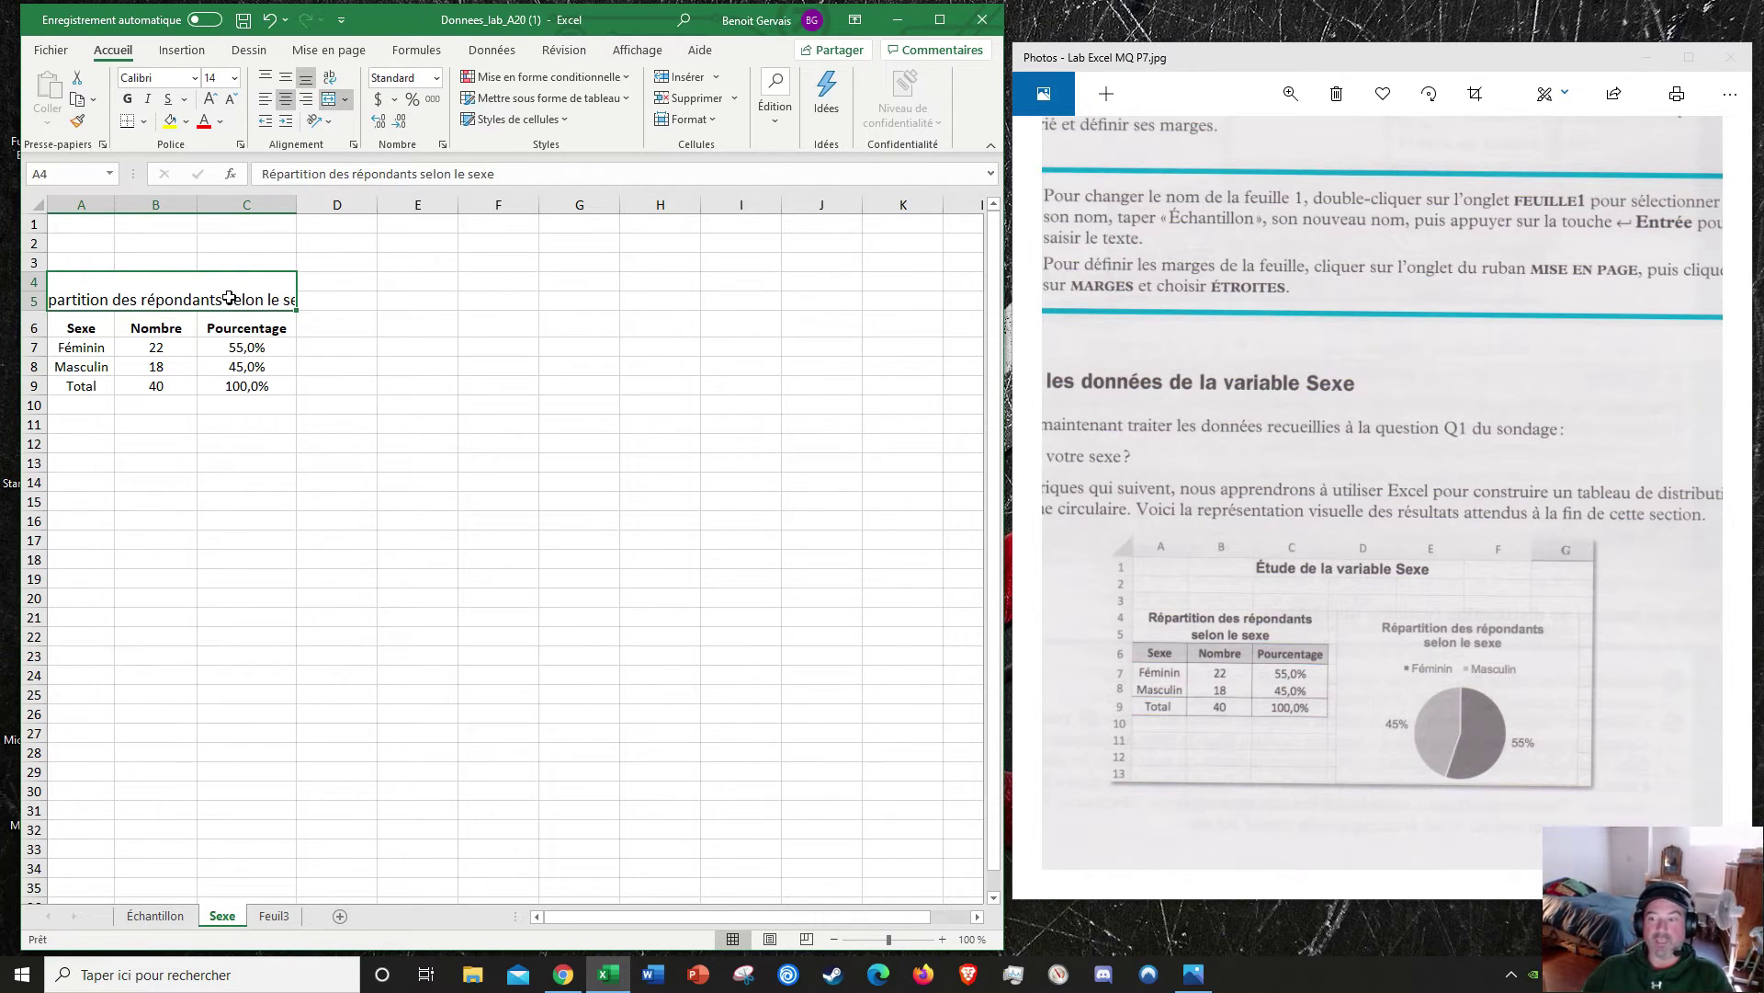
Step: Format the title cell A4 with centered (Centré) vertical alignment and automatic text wrapping (Renvoyer à la ligne automatiquement)
{"action": "left_click", "coordinate": [382, 299]}
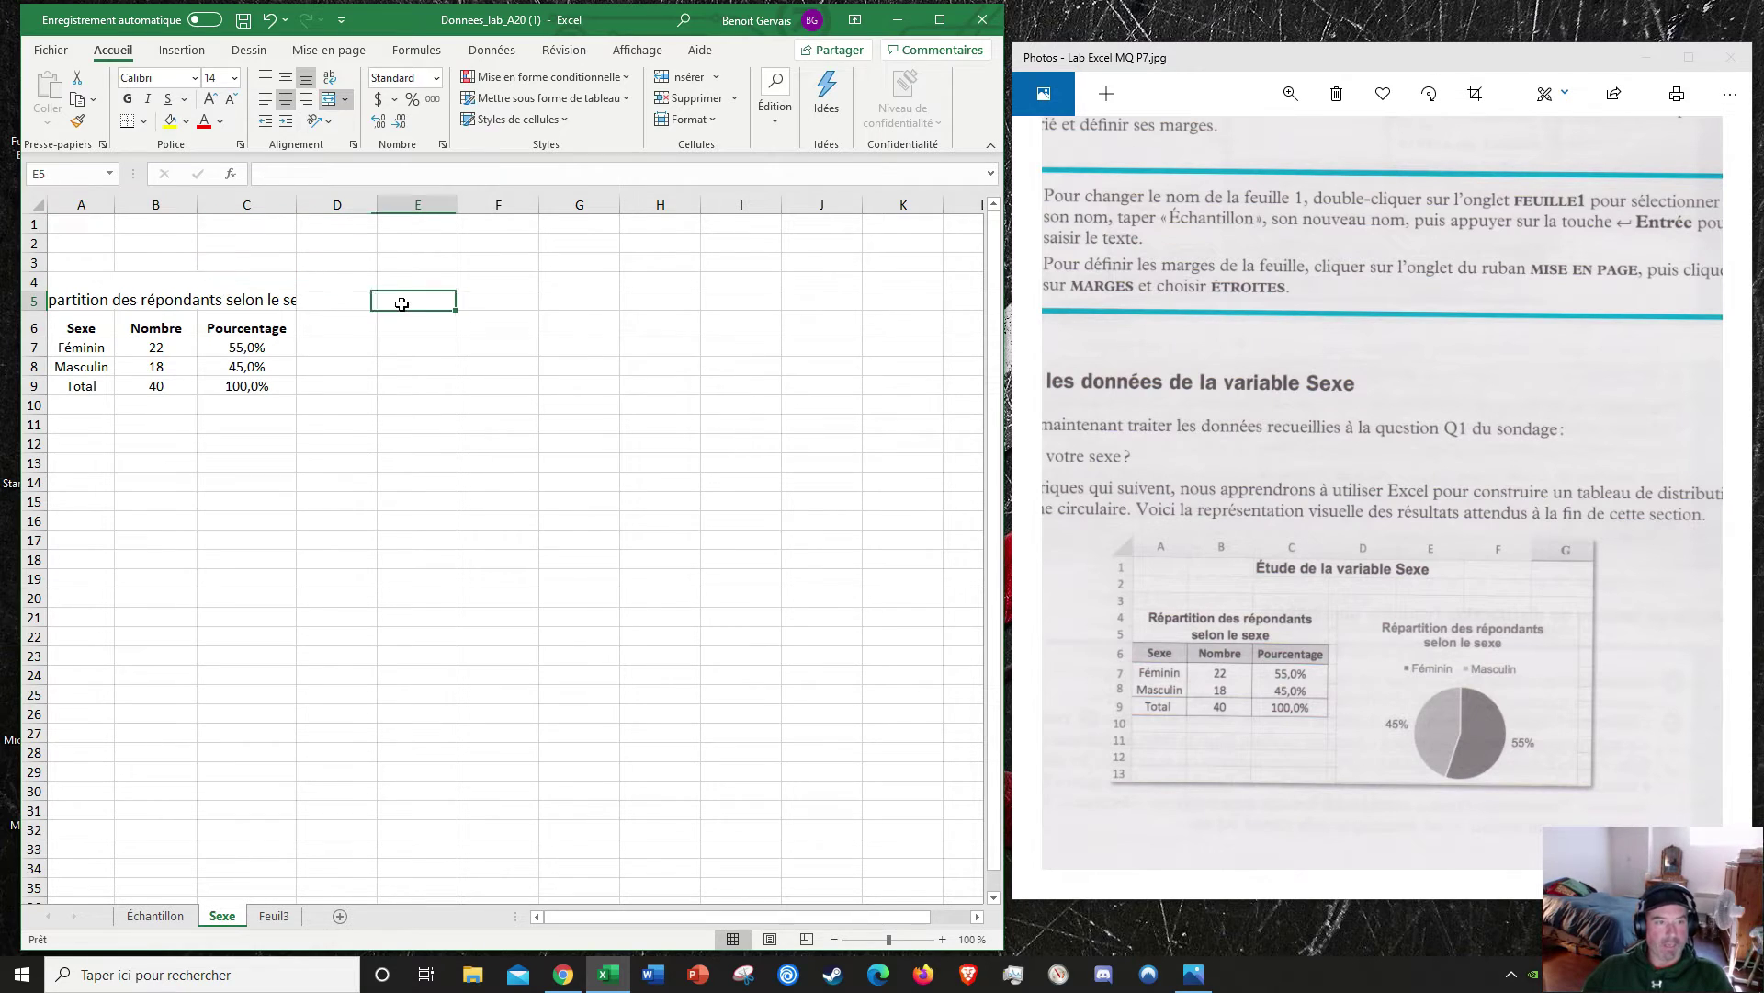
{"action": "left_click", "coordinate": [158, 294]}
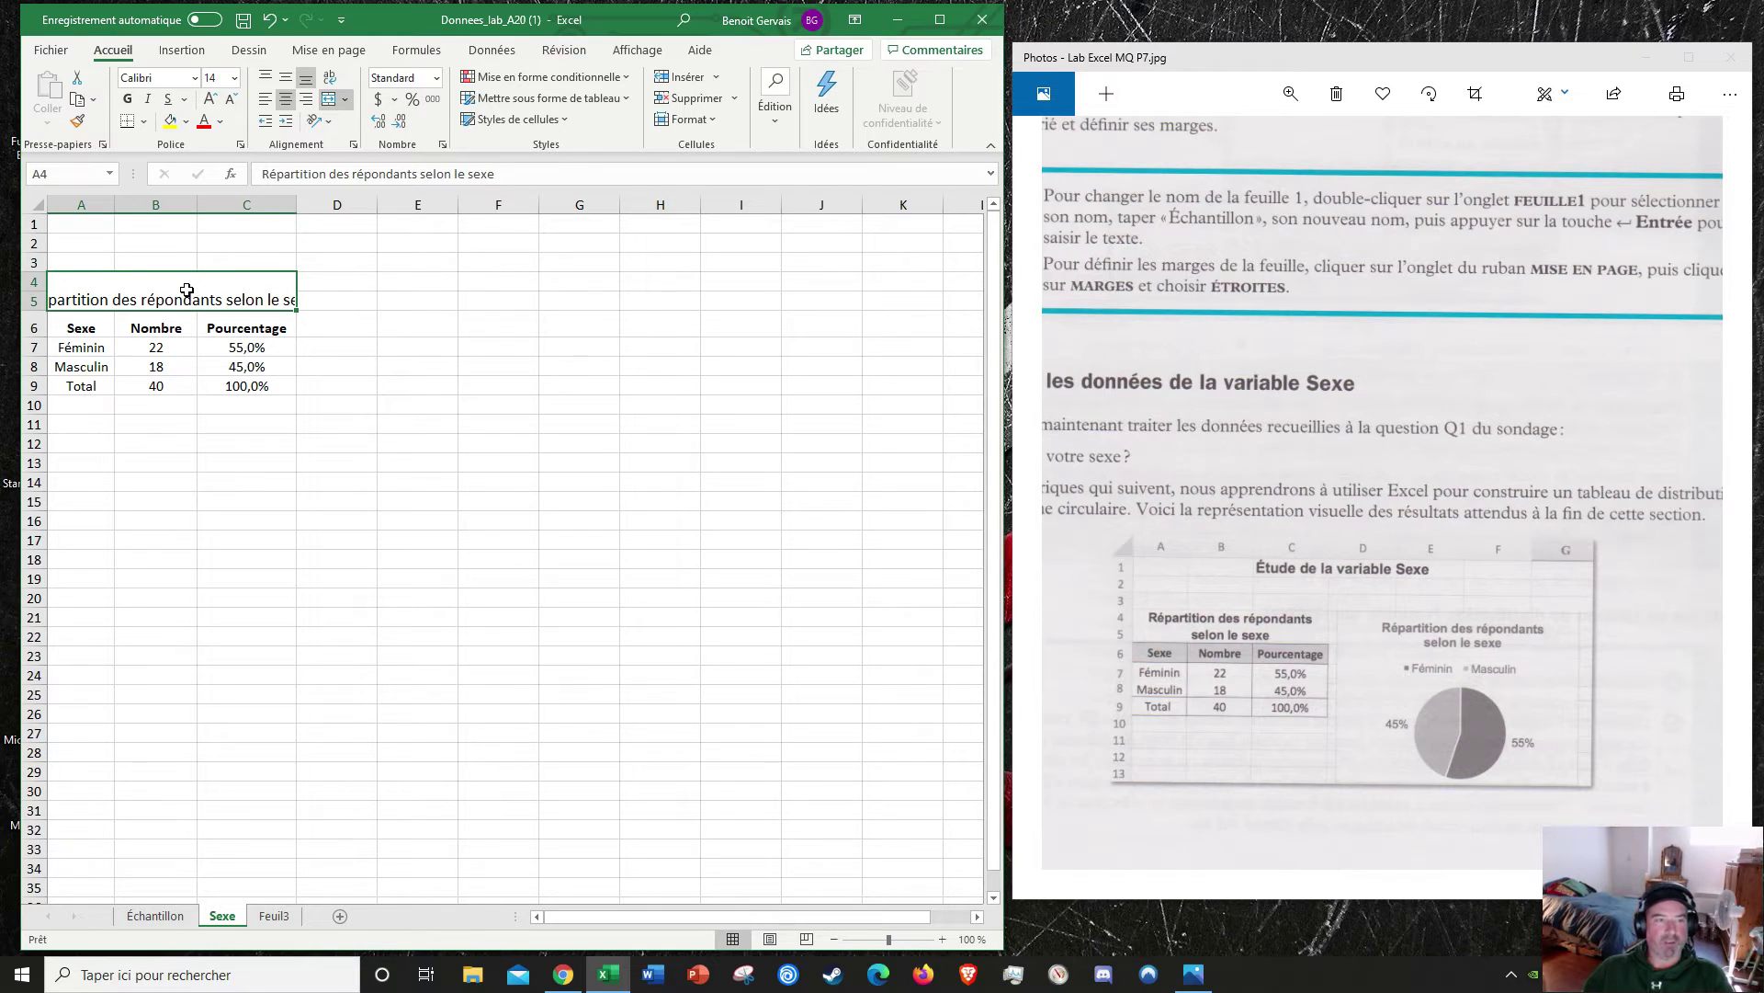
{"action": "right_click", "coordinate": [192, 293]}
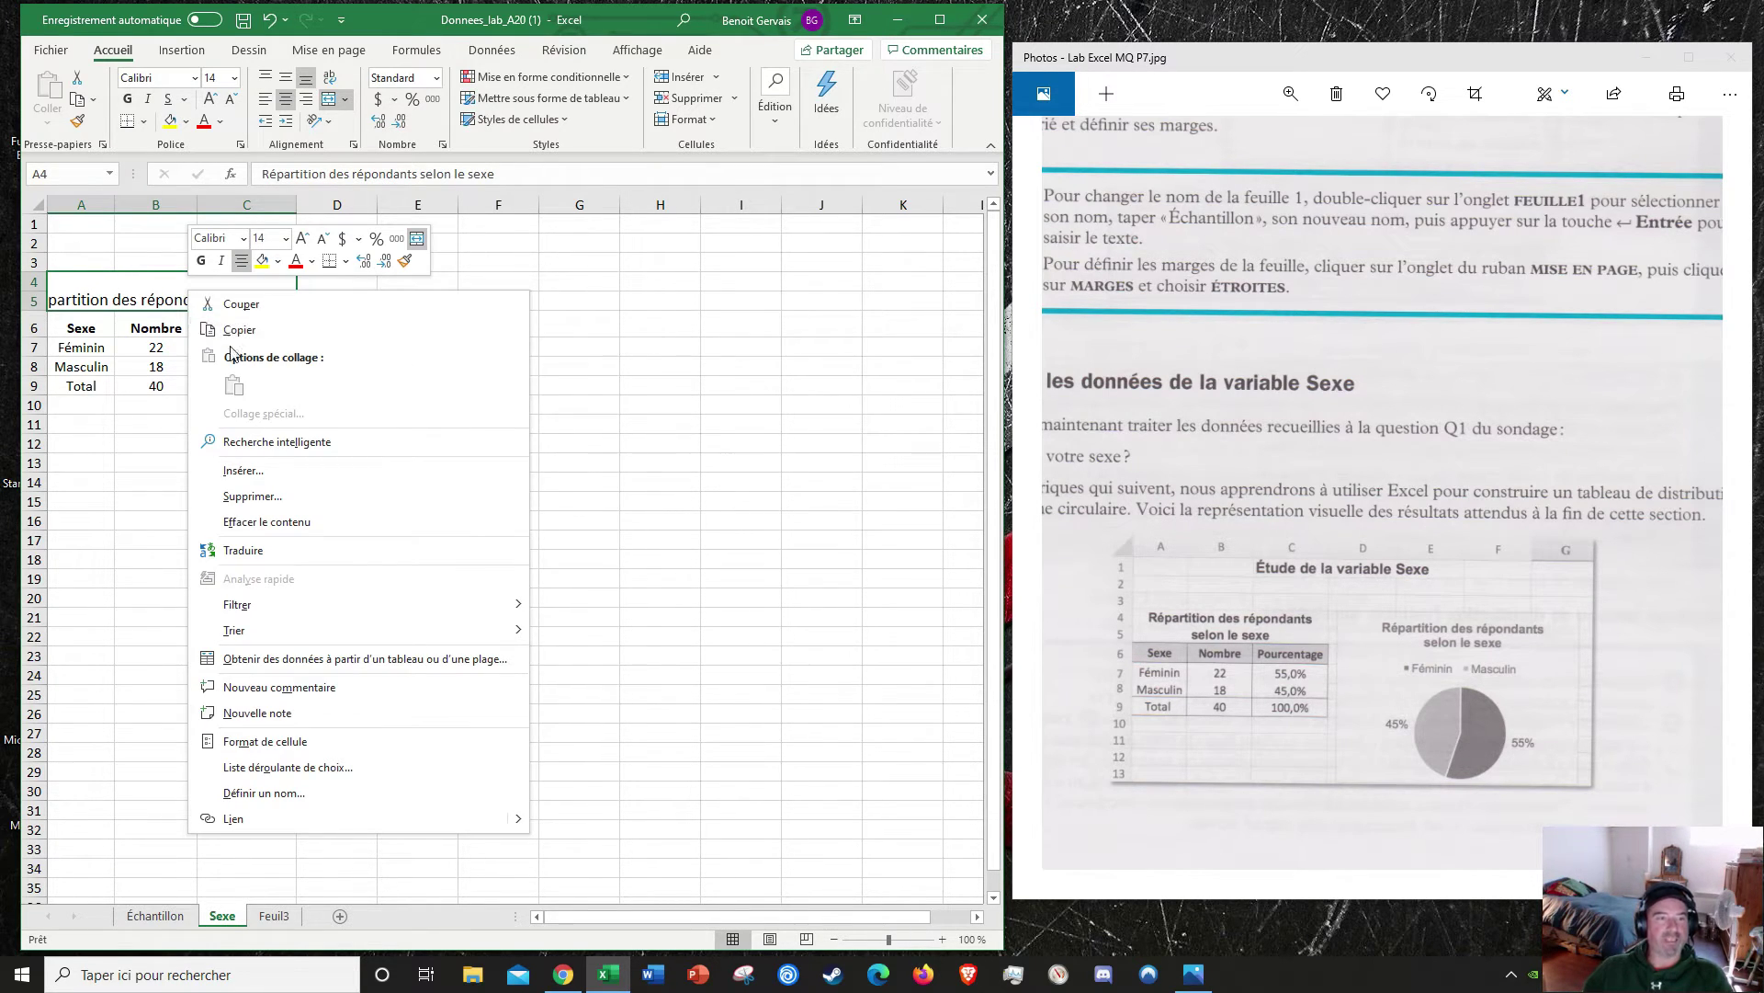
{"action": "left_click", "coordinate": [266, 742]}
{"action": "left_click_drag", "start_coordinate": [257, 529], "coordinate": [609, 289]}
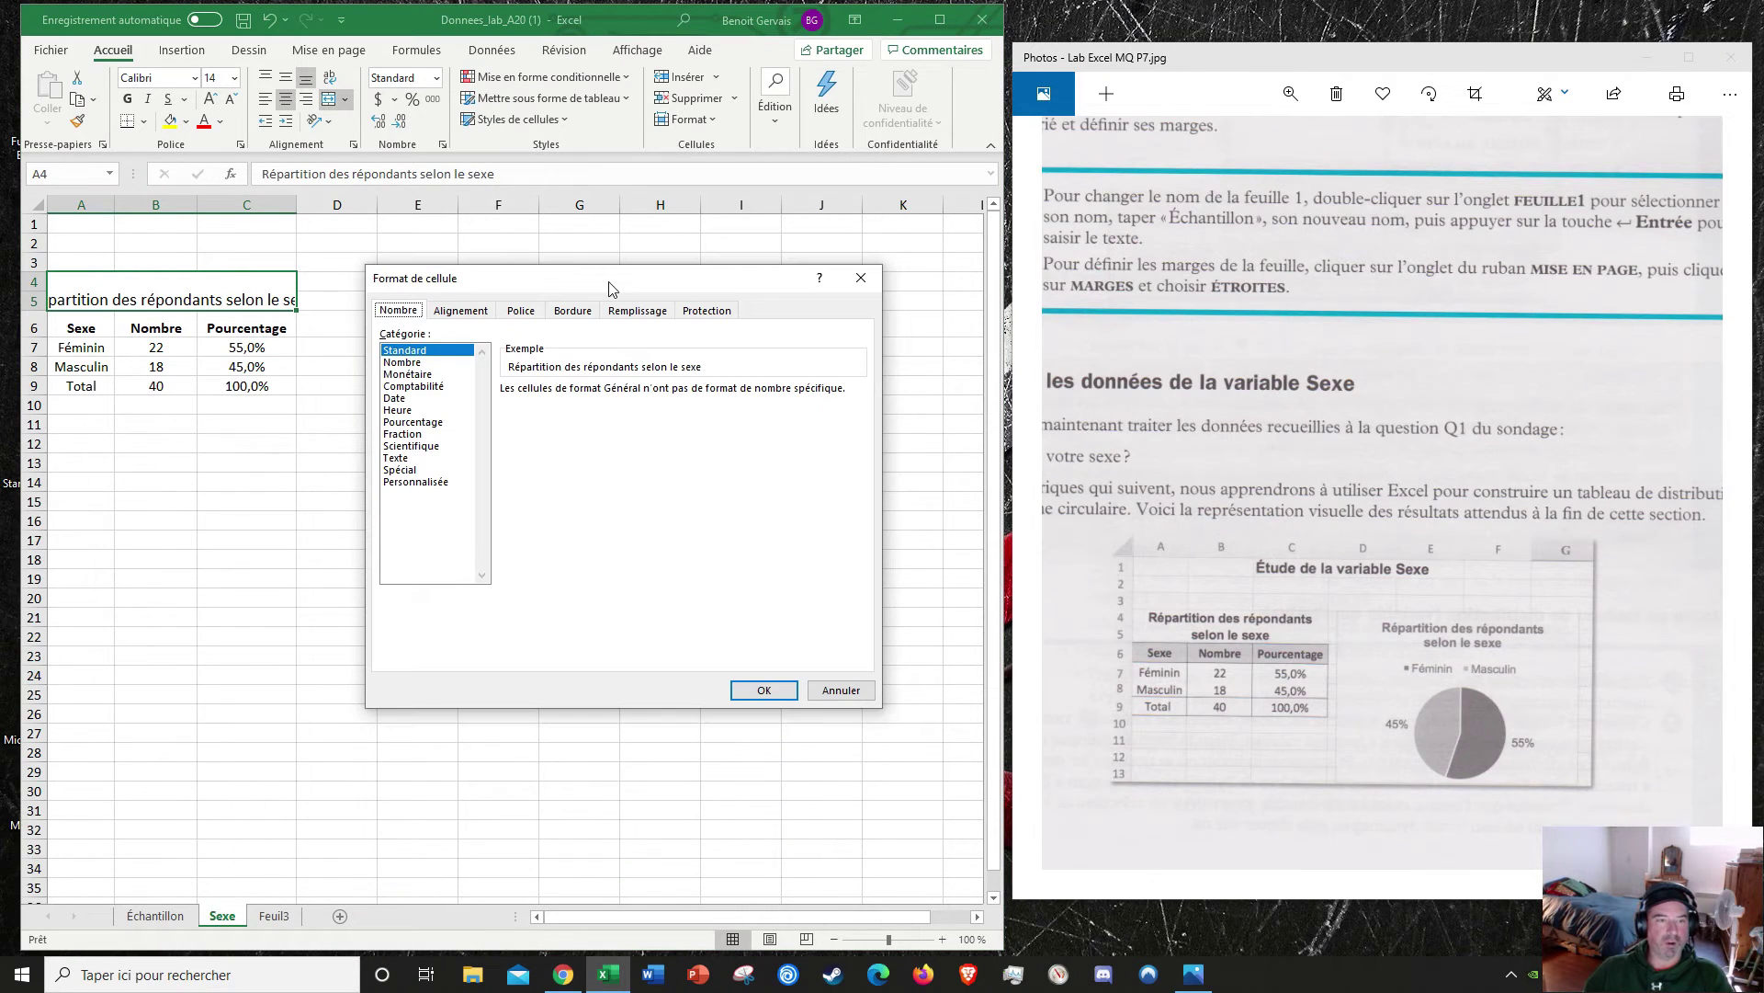
{"action": "left_click", "coordinate": [467, 312]}
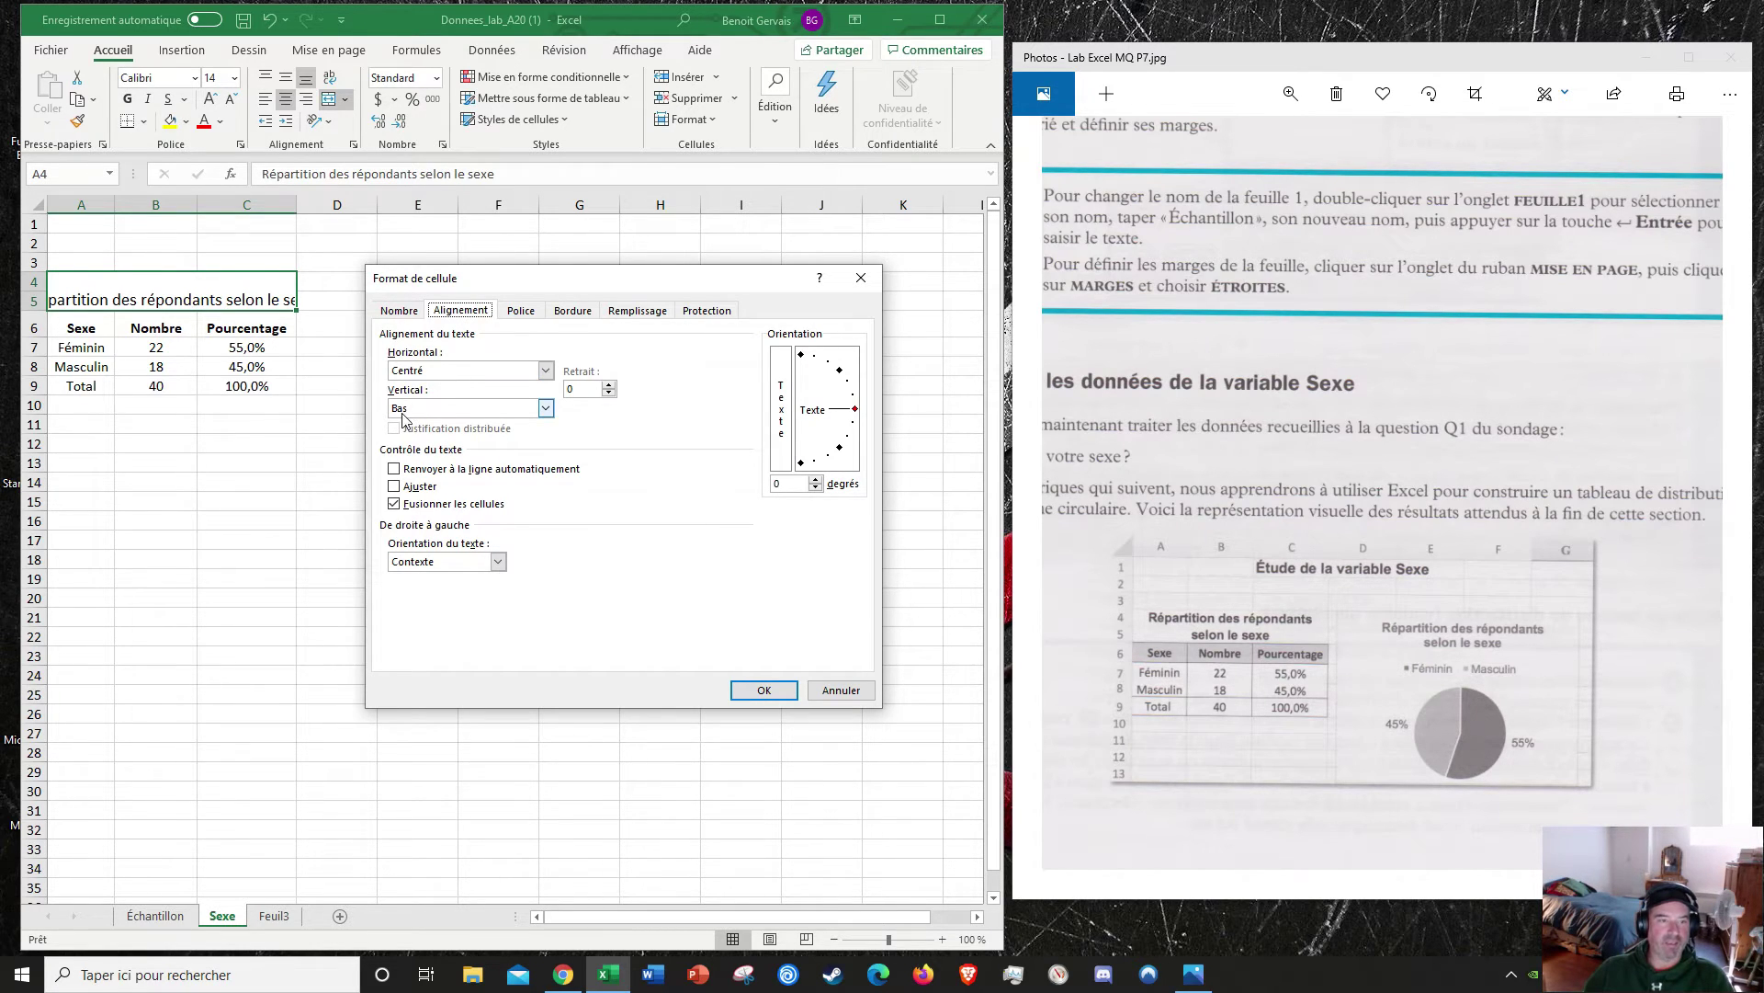
{"action": "left_click", "coordinate": [545, 408]}
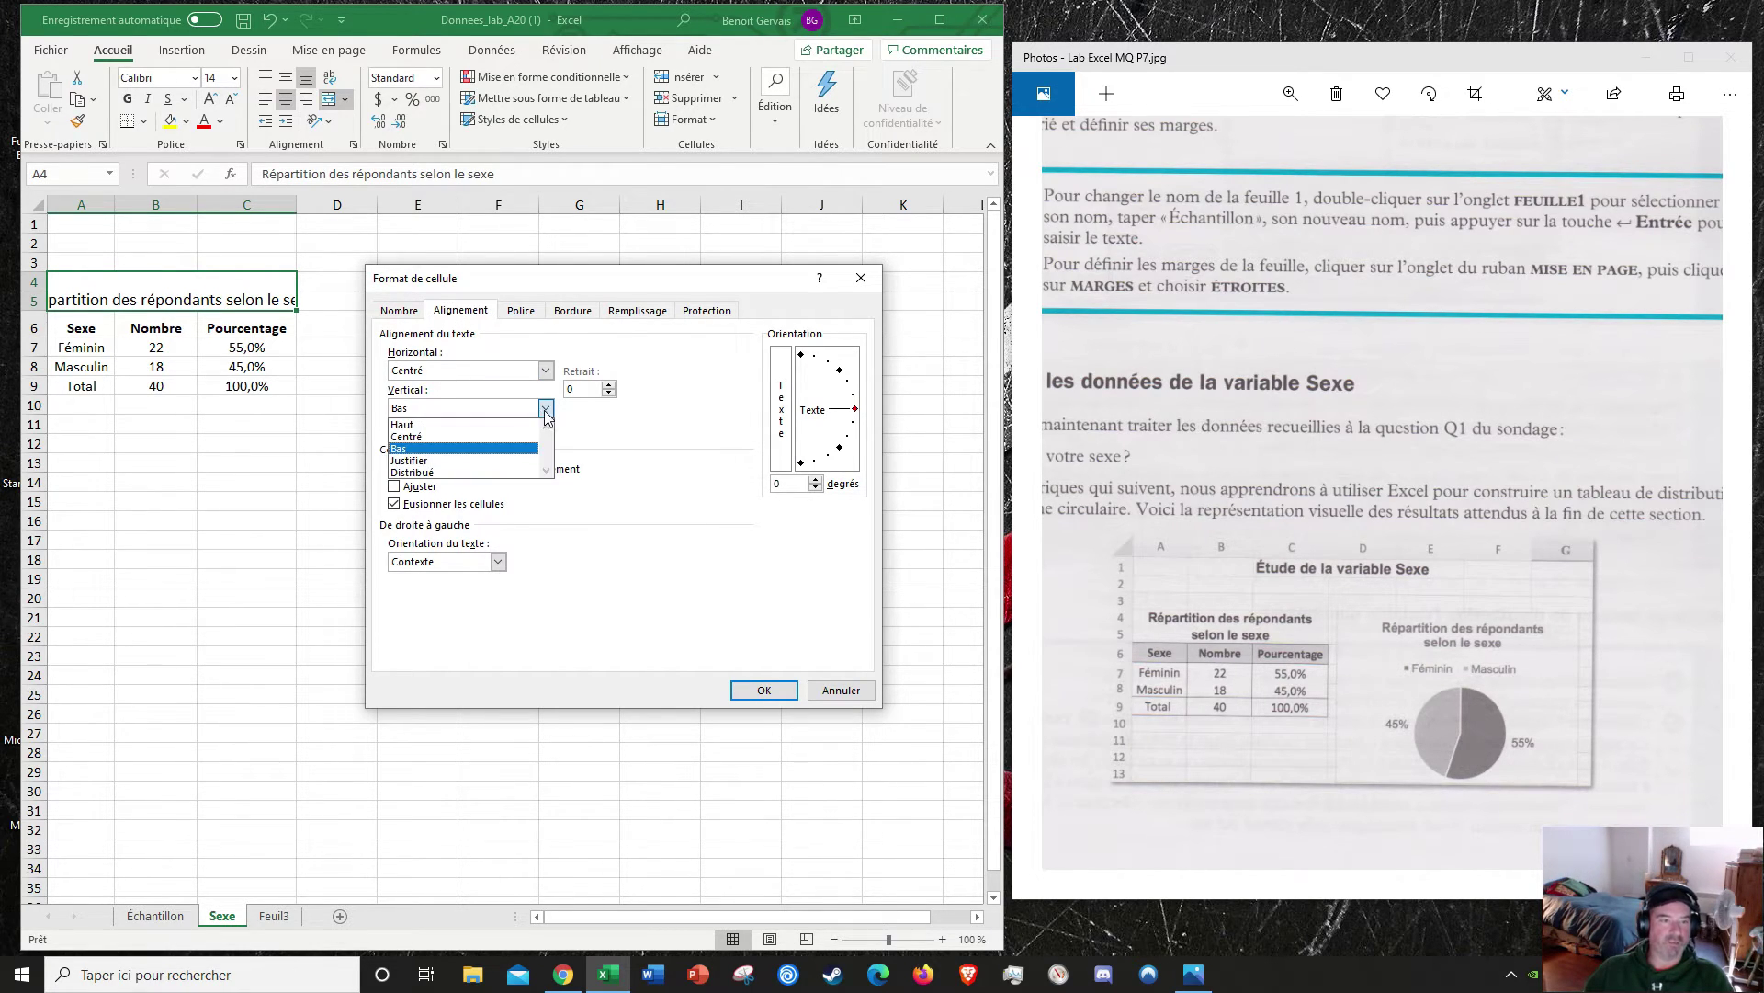
{"action": "left_click", "coordinate": [450, 438]}
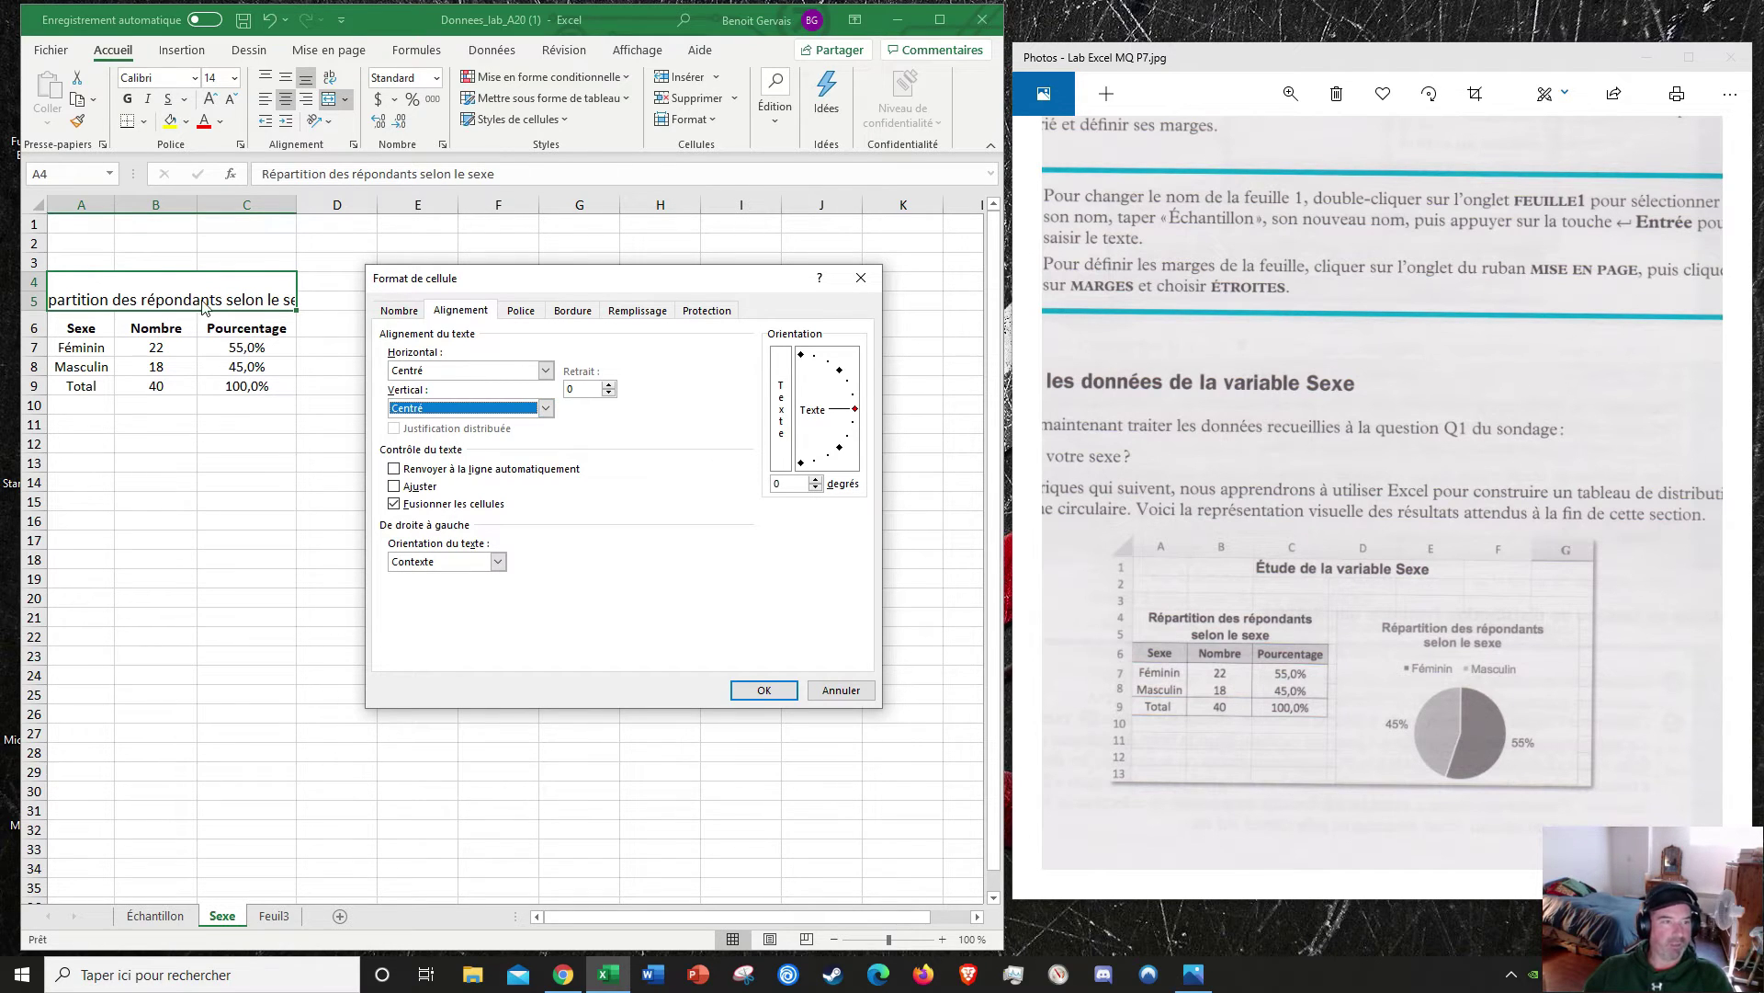
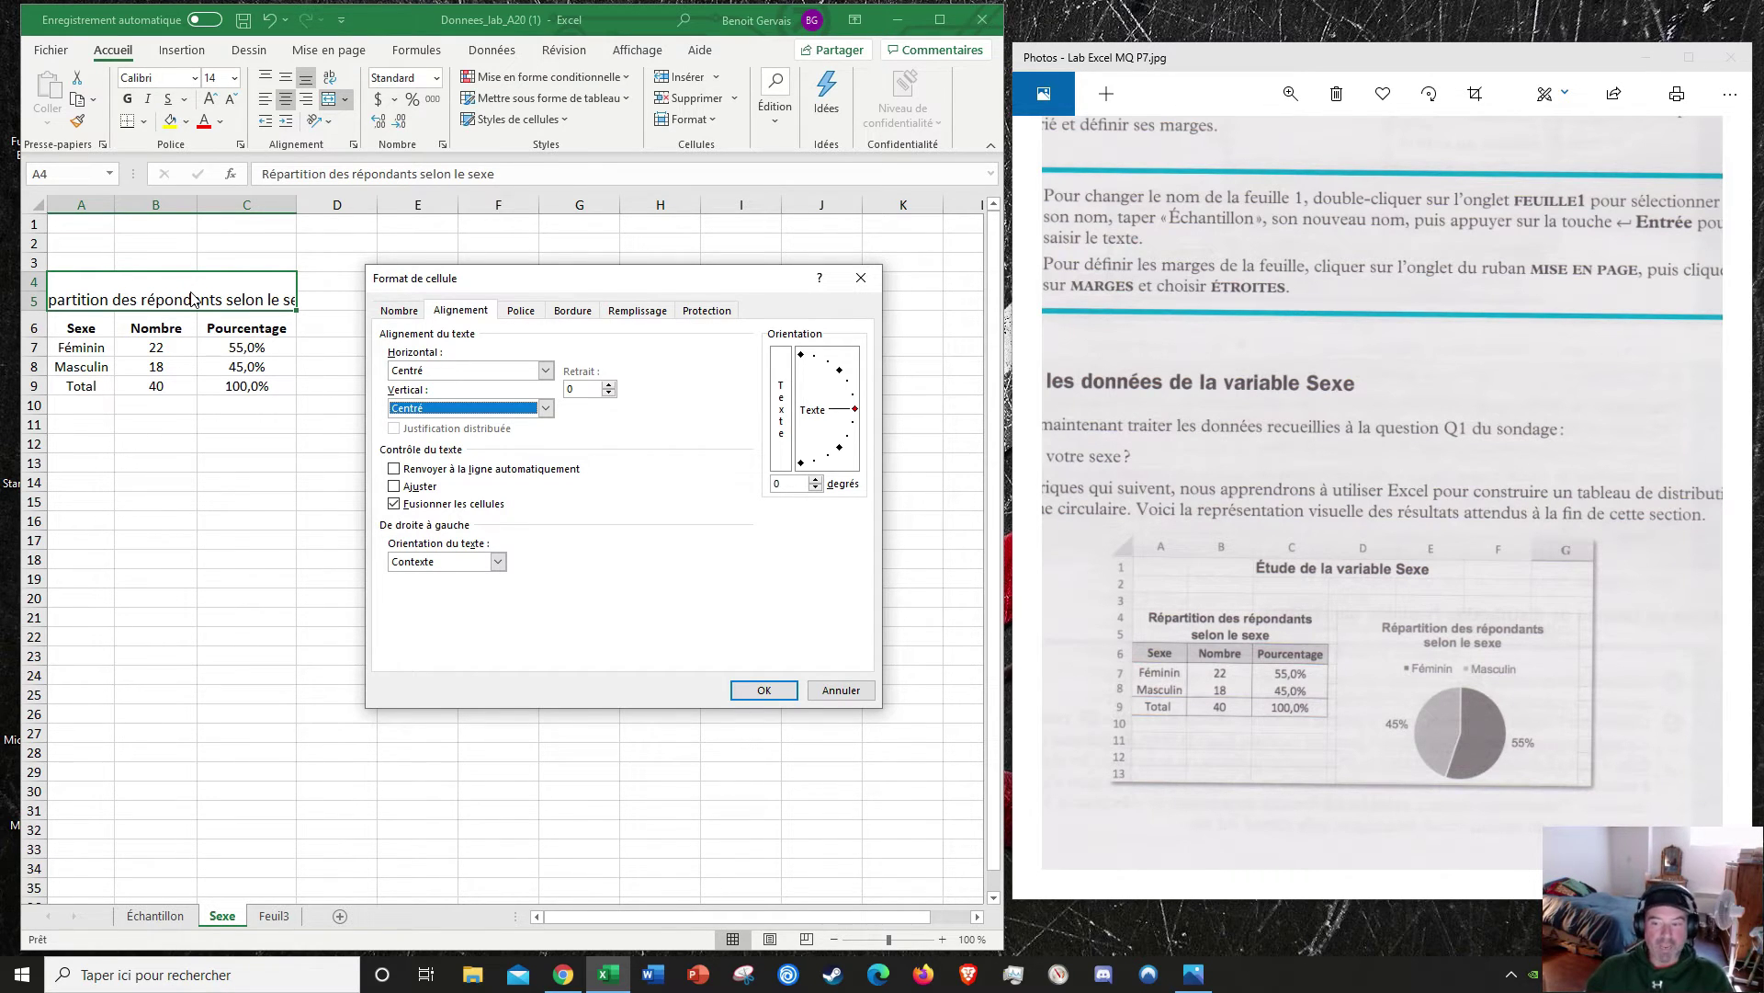
{"action": "left_click", "coordinate": [395, 469]}
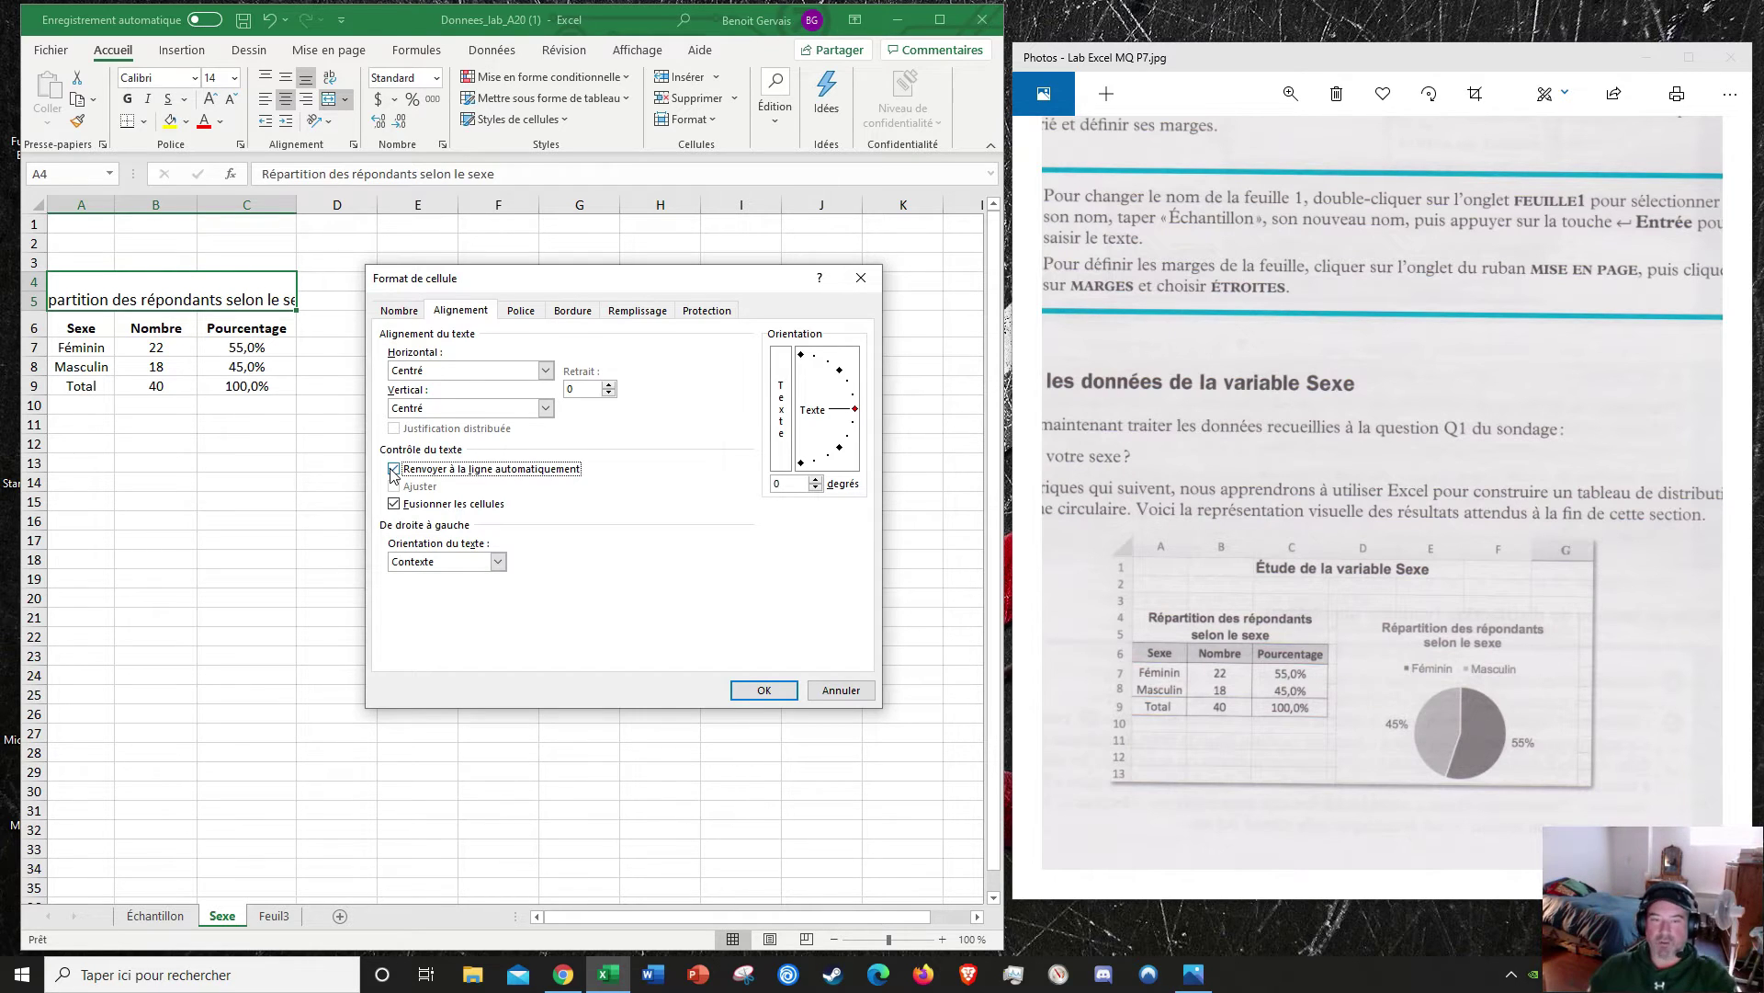
{"action": "left_click", "coordinate": [762, 688]}
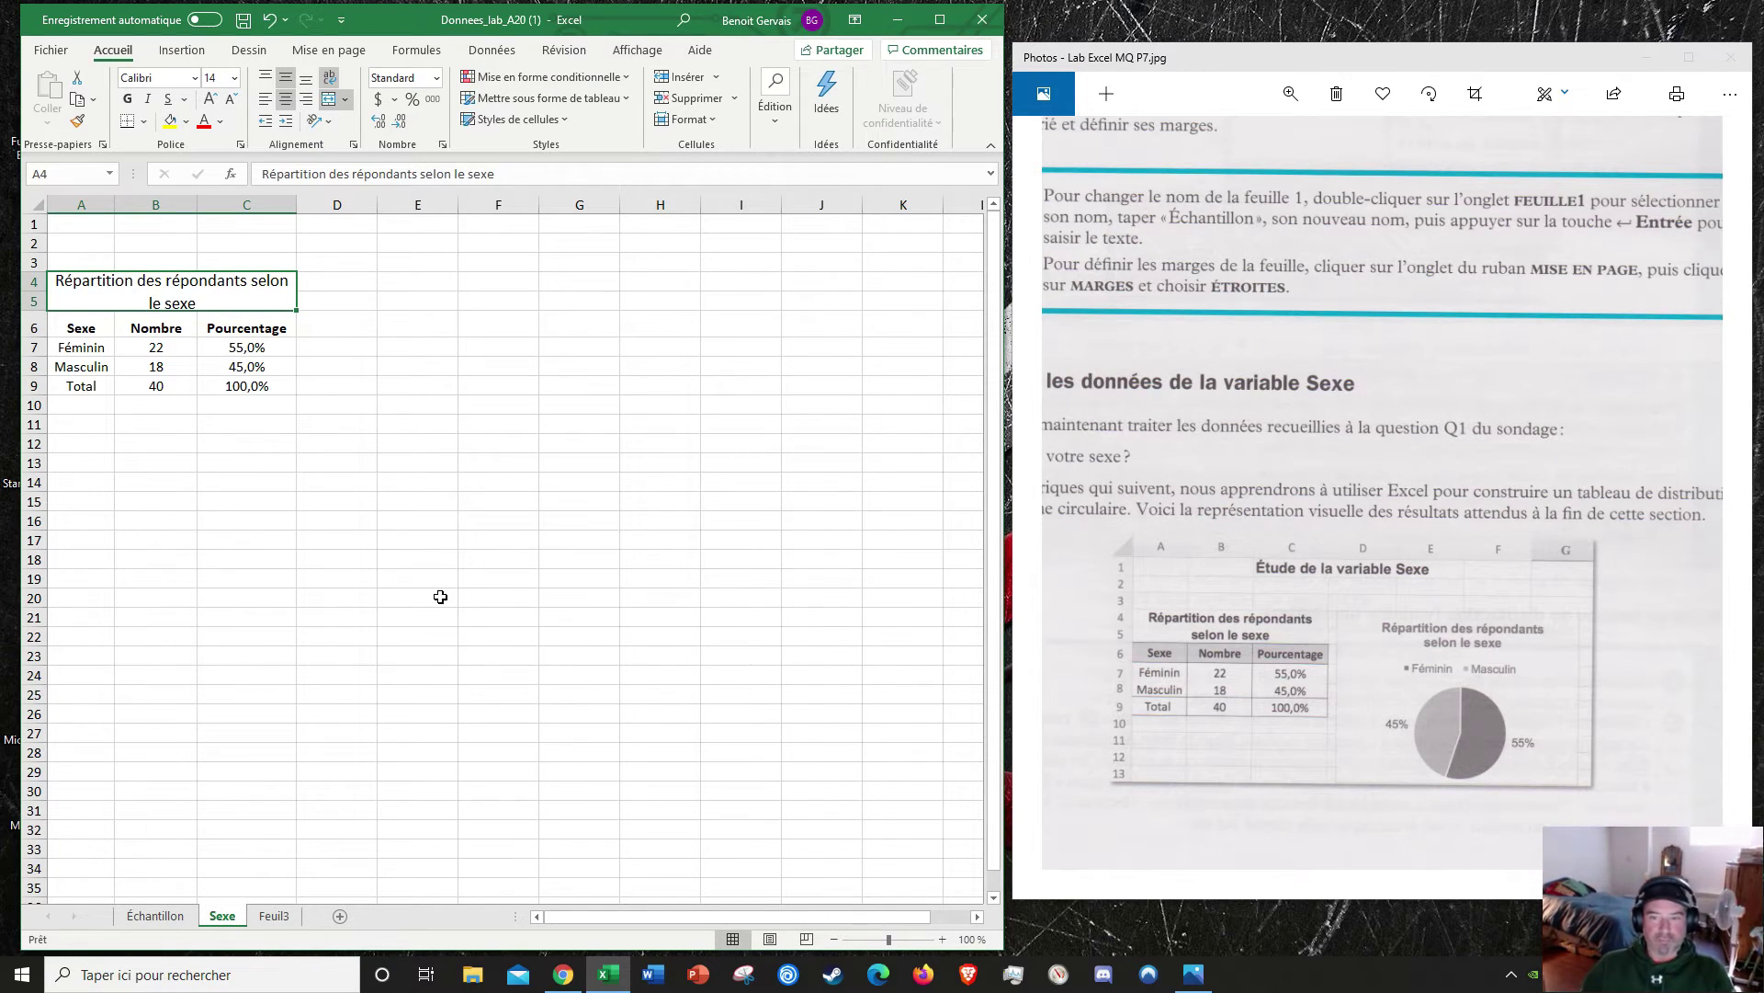
Step: Narrow columns A, B and C so the title breaks before "selon le sexe", and make the title bold
{"action": "left_click_drag", "start_coordinate": [196, 202], "coordinate": [197, 202]}
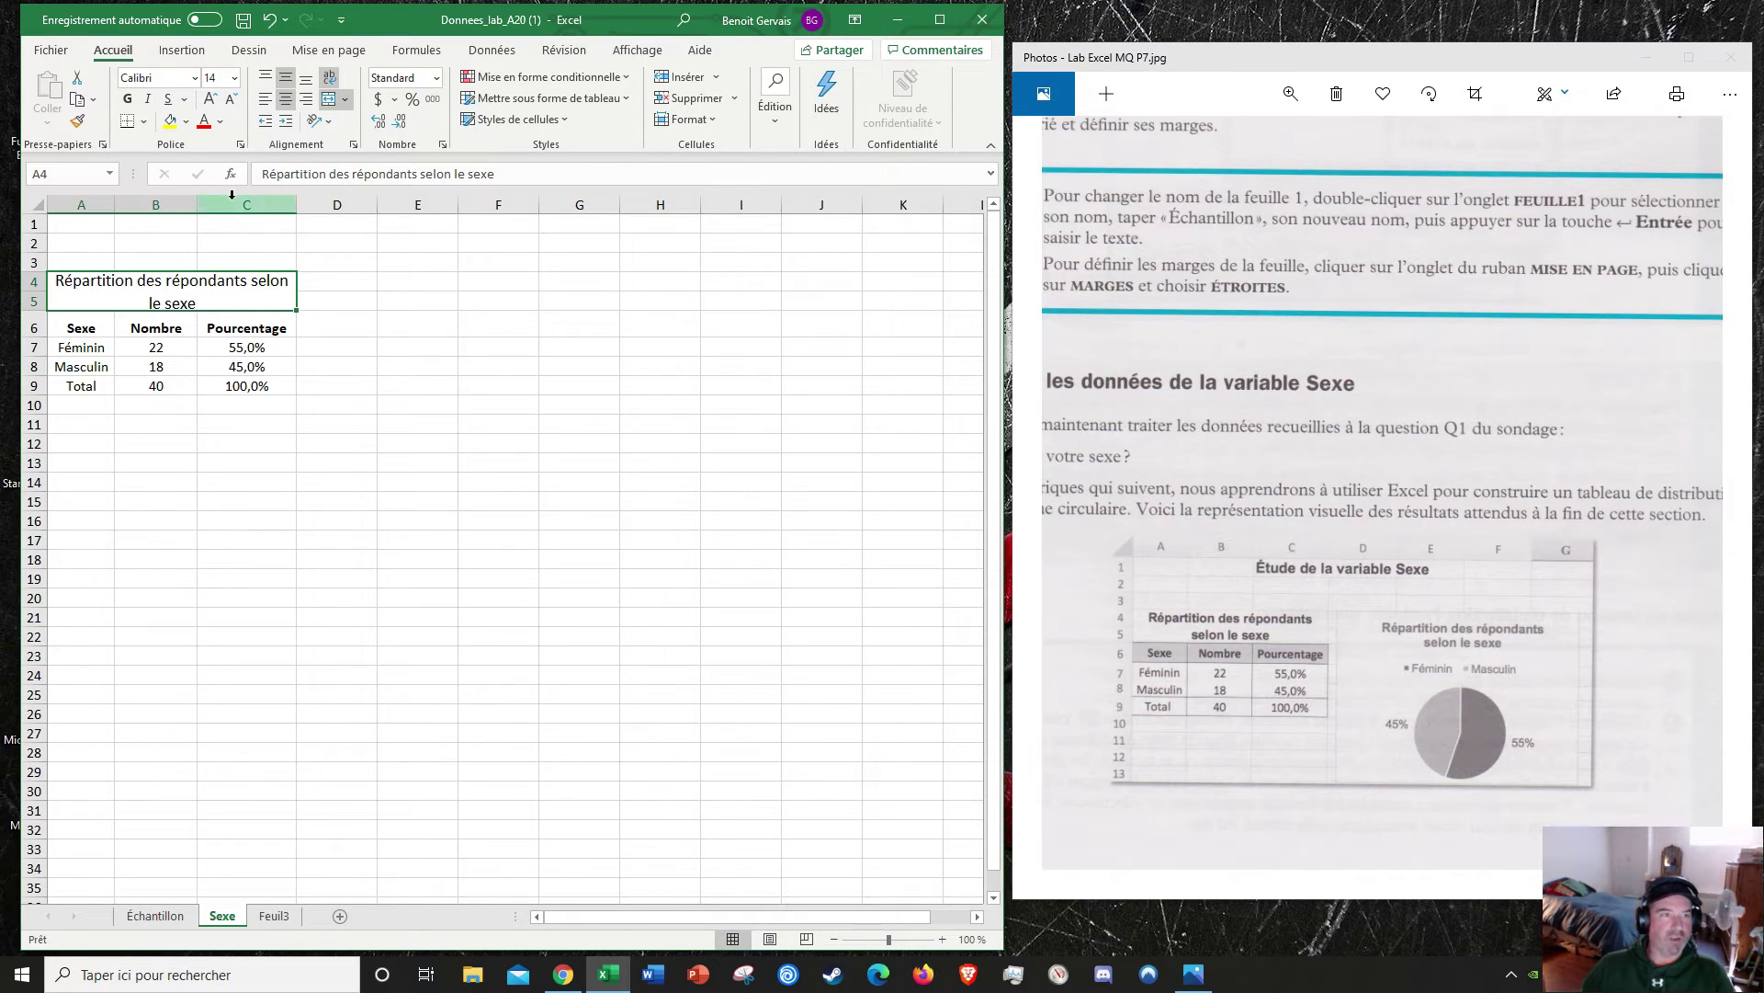
{"action": "left_click_drag", "start_coordinate": [196, 210], "coordinate": [111, 204]}
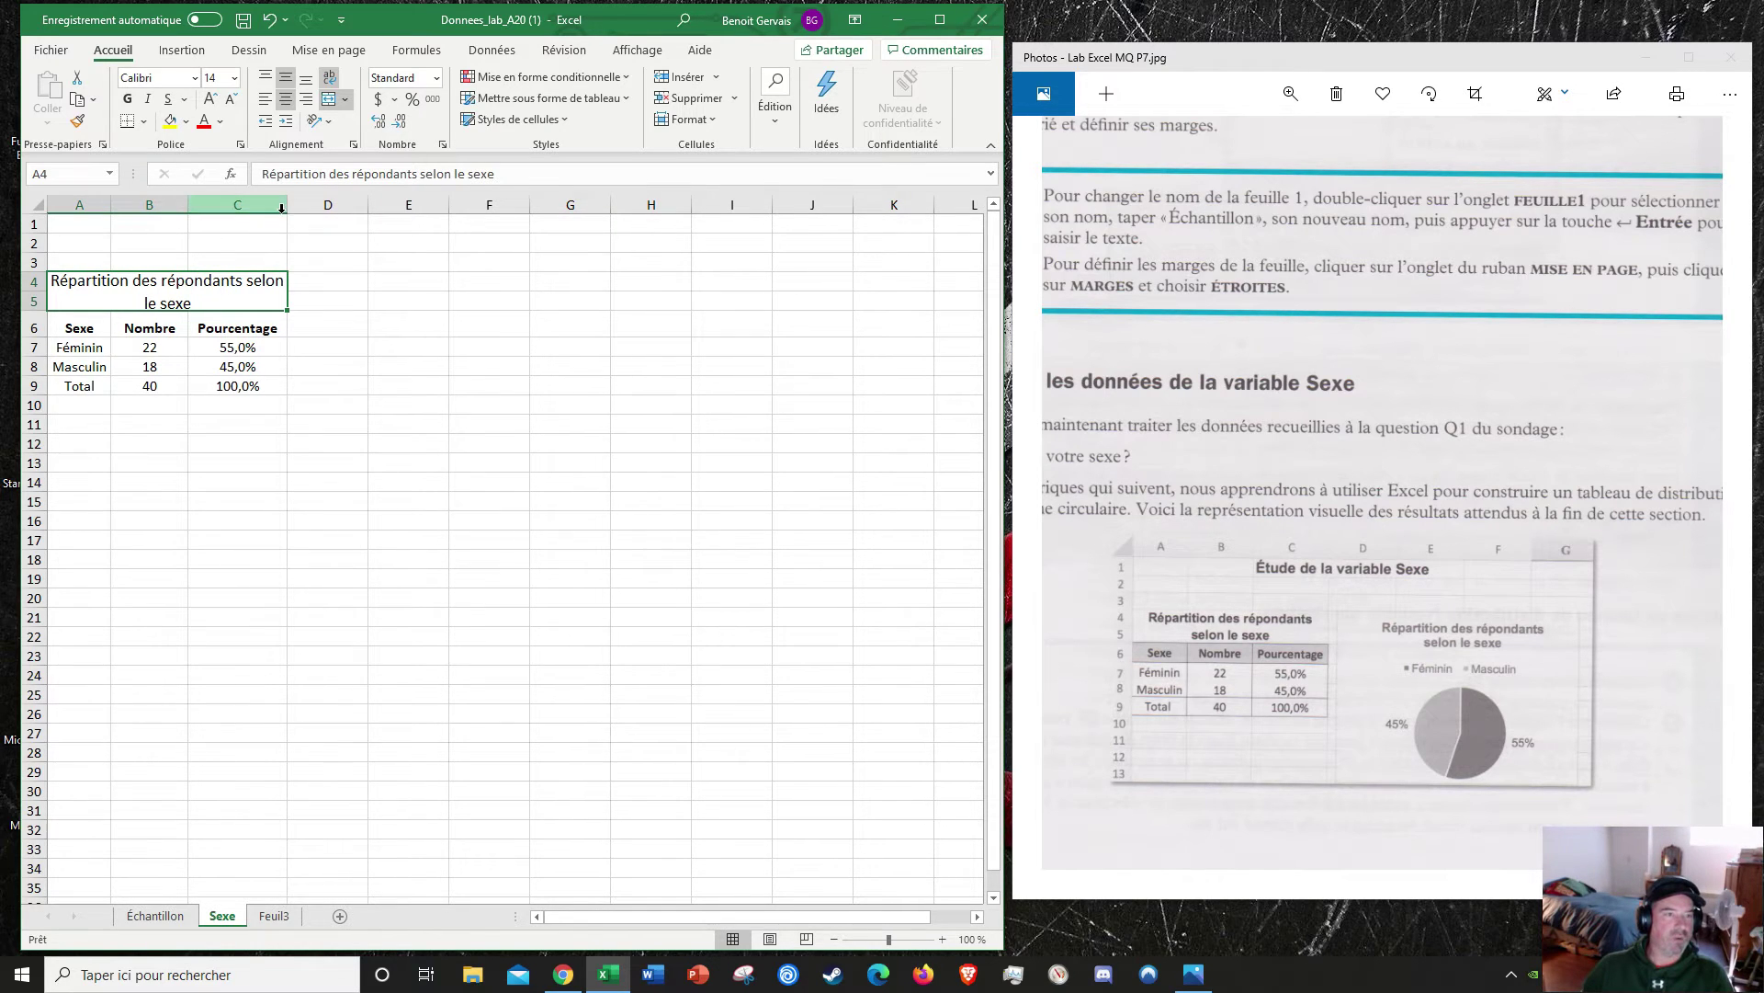
{"action": "left_click_drag", "start_coordinate": [288, 208], "coordinate": [275, 219]}
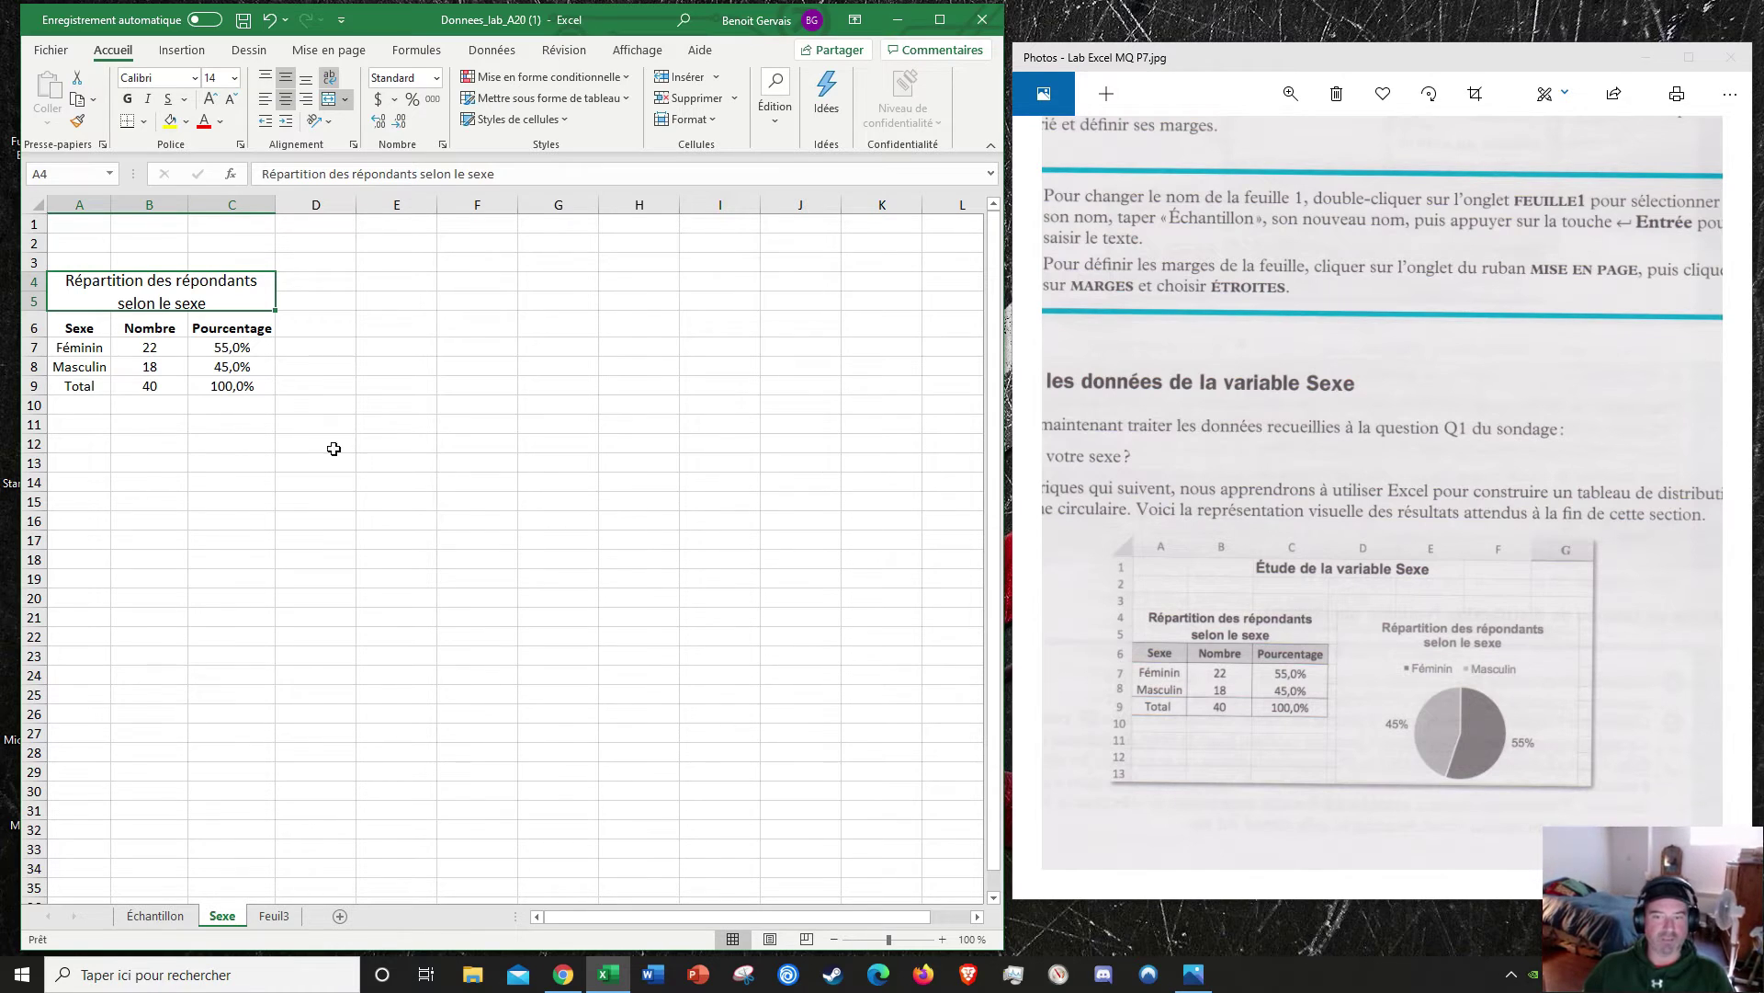
{"action": "left_click", "coordinate": [127, 98]}
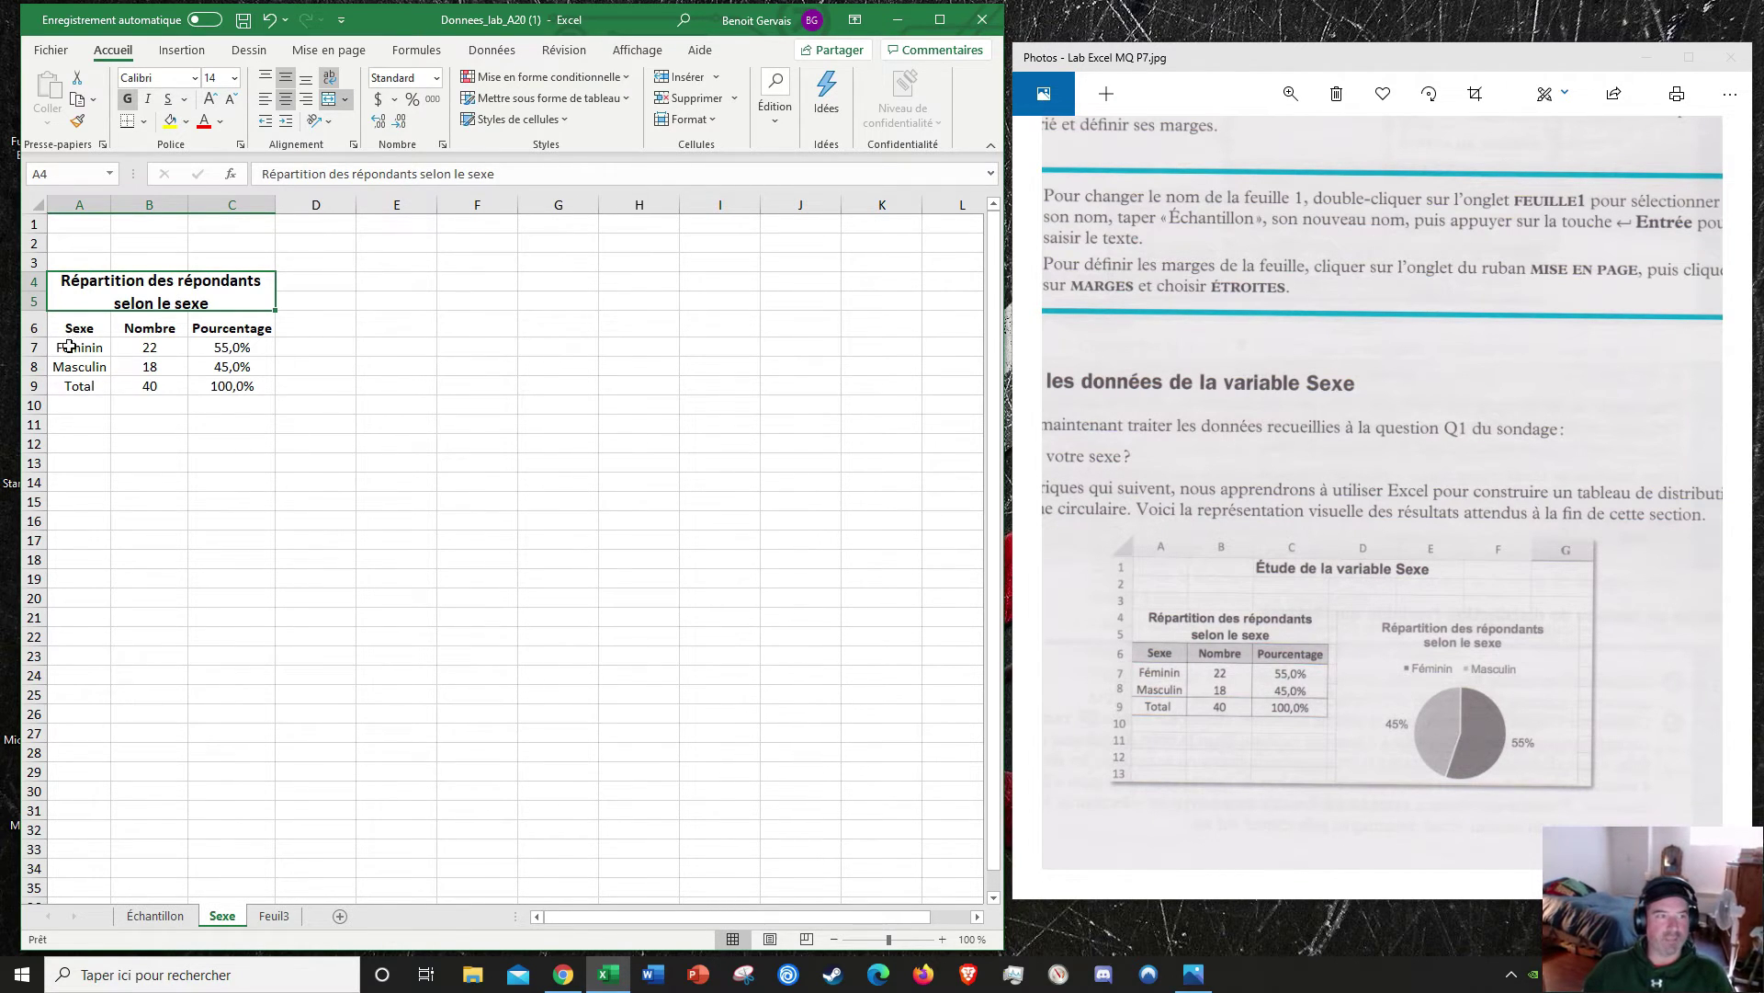
Step: Fill the header row A6:C6 of the Sexe distribution table with a light blue background colour
{"action": "left_click_drag", "start_coordinate": [72, 329], "coordinate": [200, 313]}
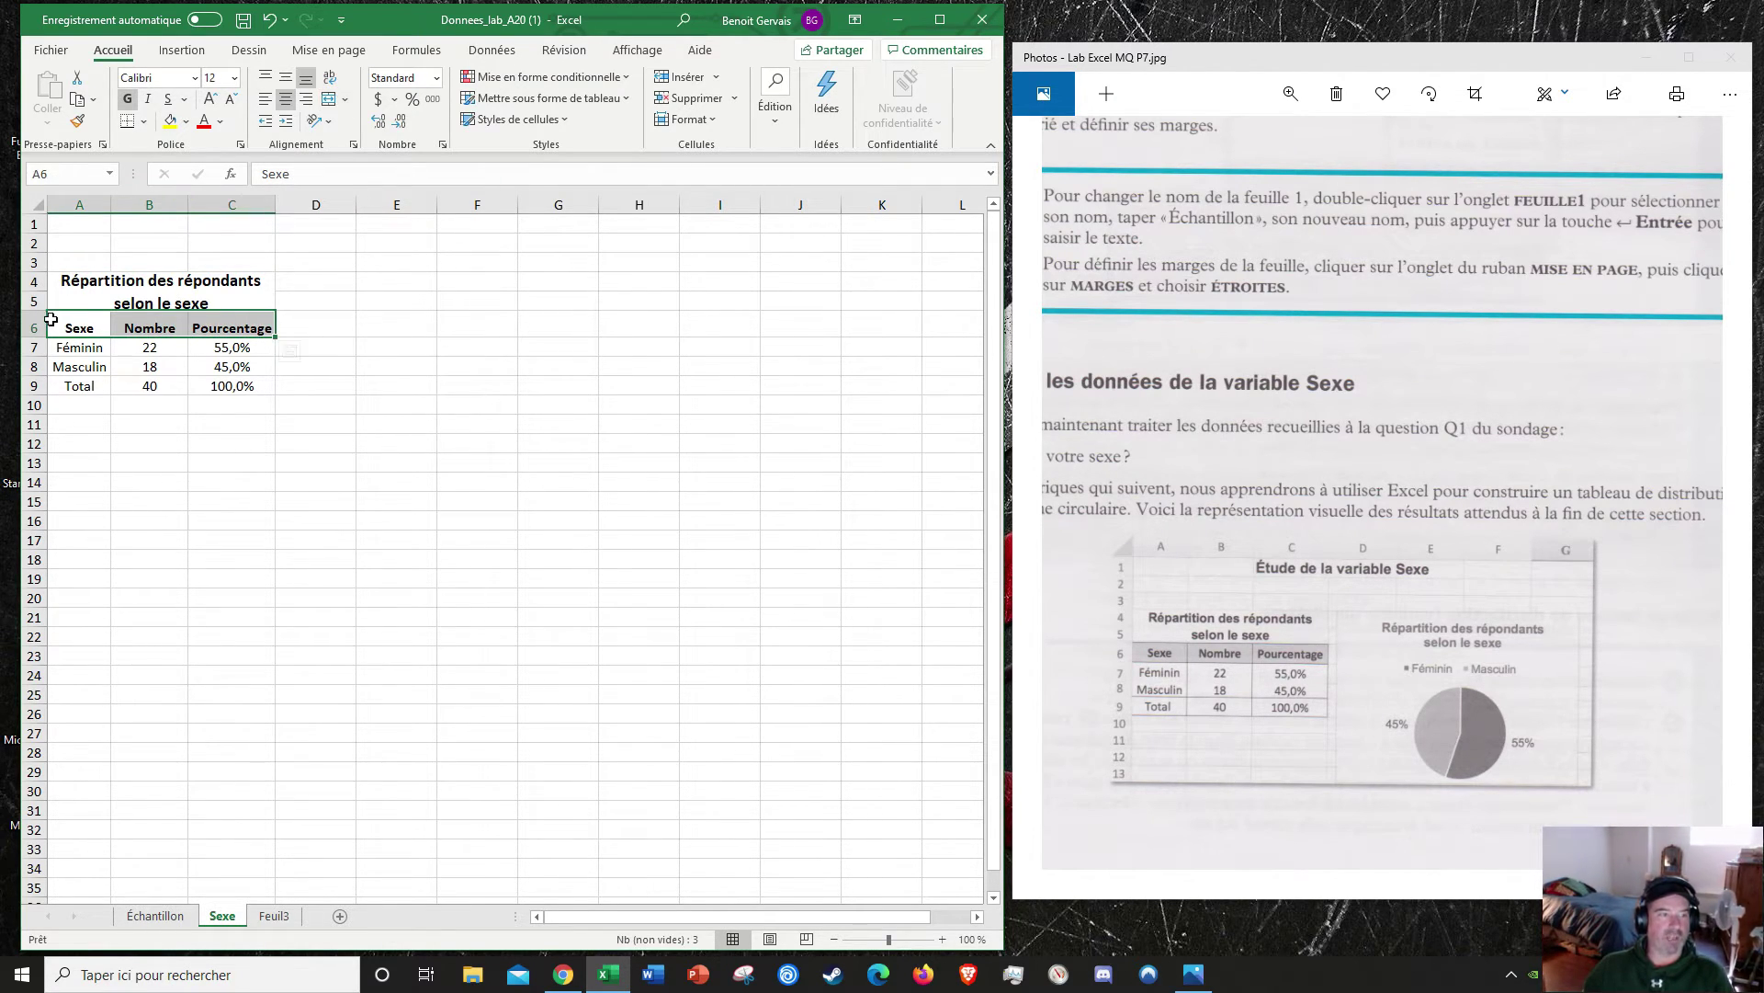
{"action": "left_click_drag", "start_coordinate": [57, 327], "coordinate": [238, 329]}
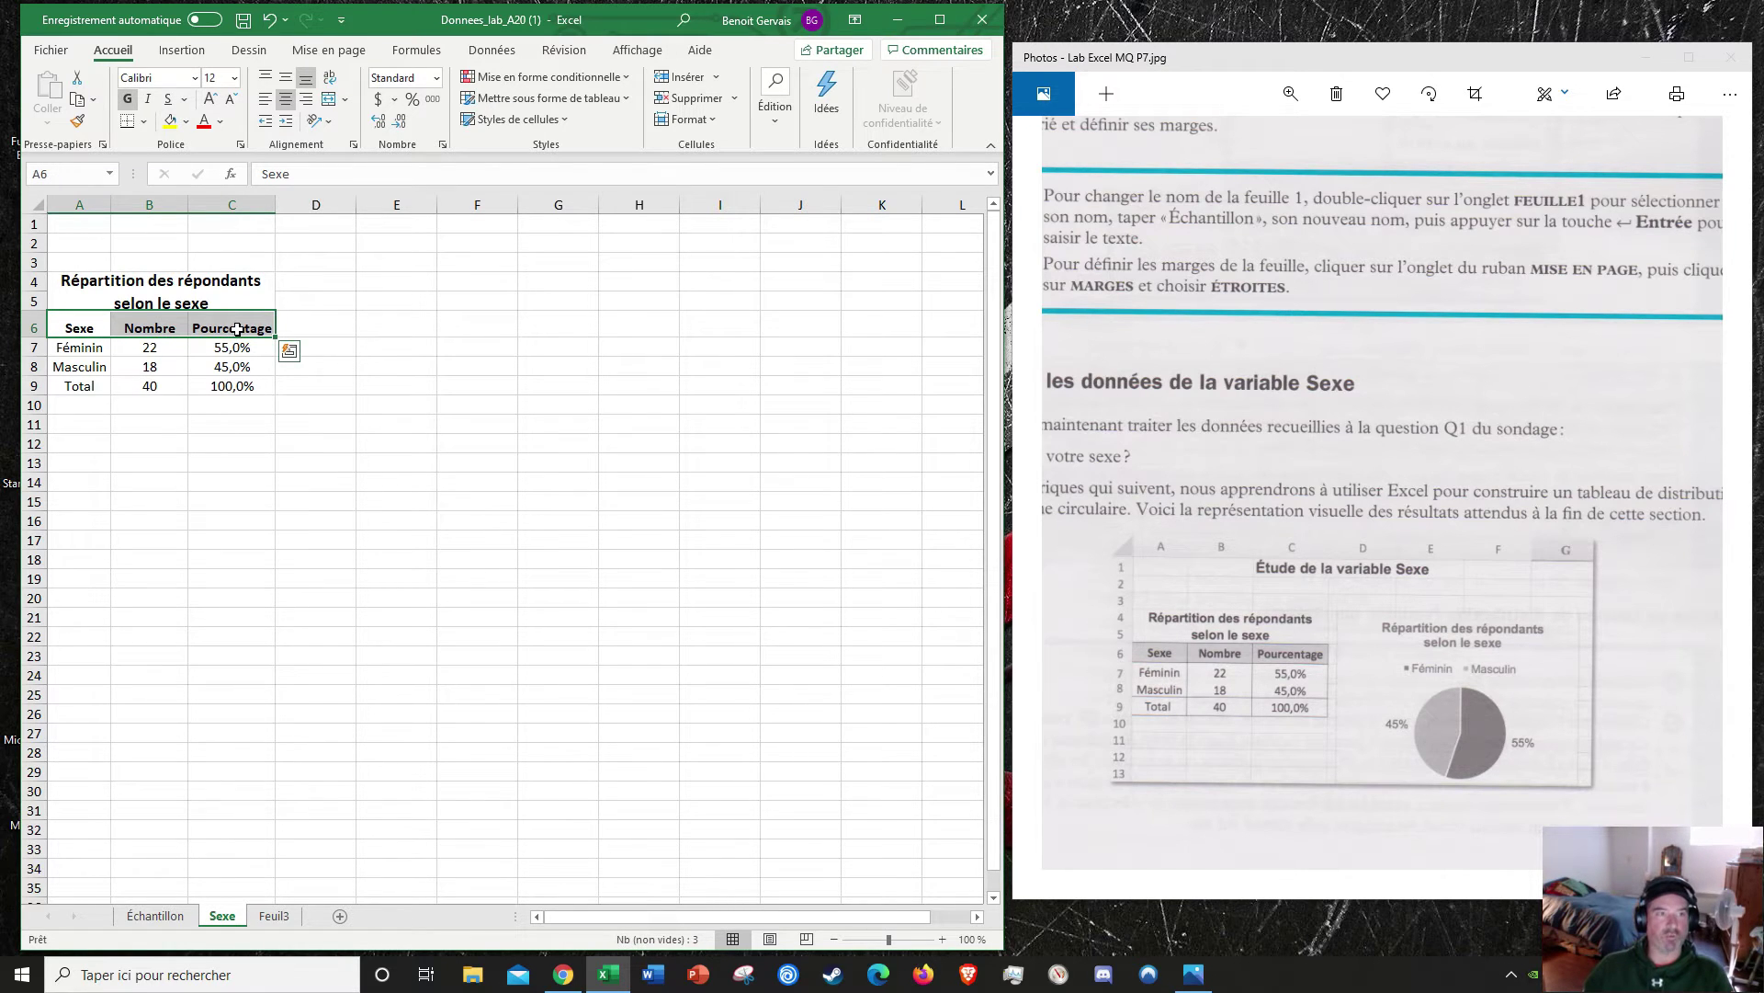
{"action": "left_click", "coordinate": [207, 129]}
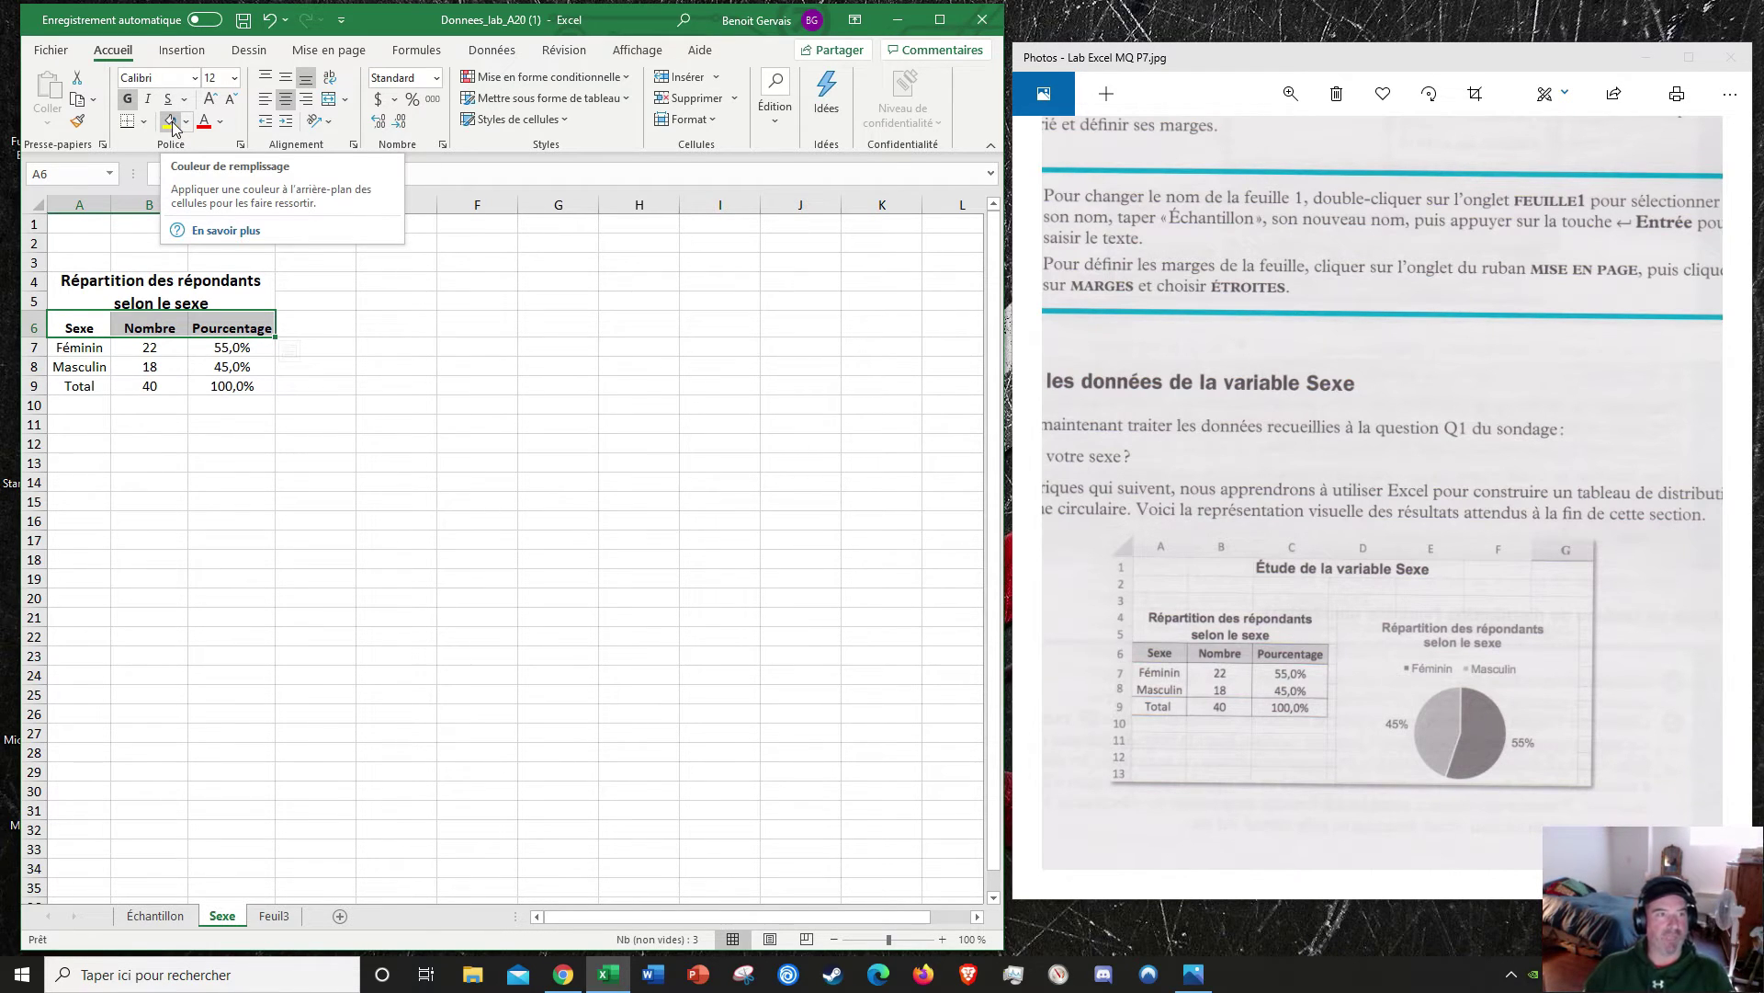
{"action": "left_click", "coordinate": [187, 123]}
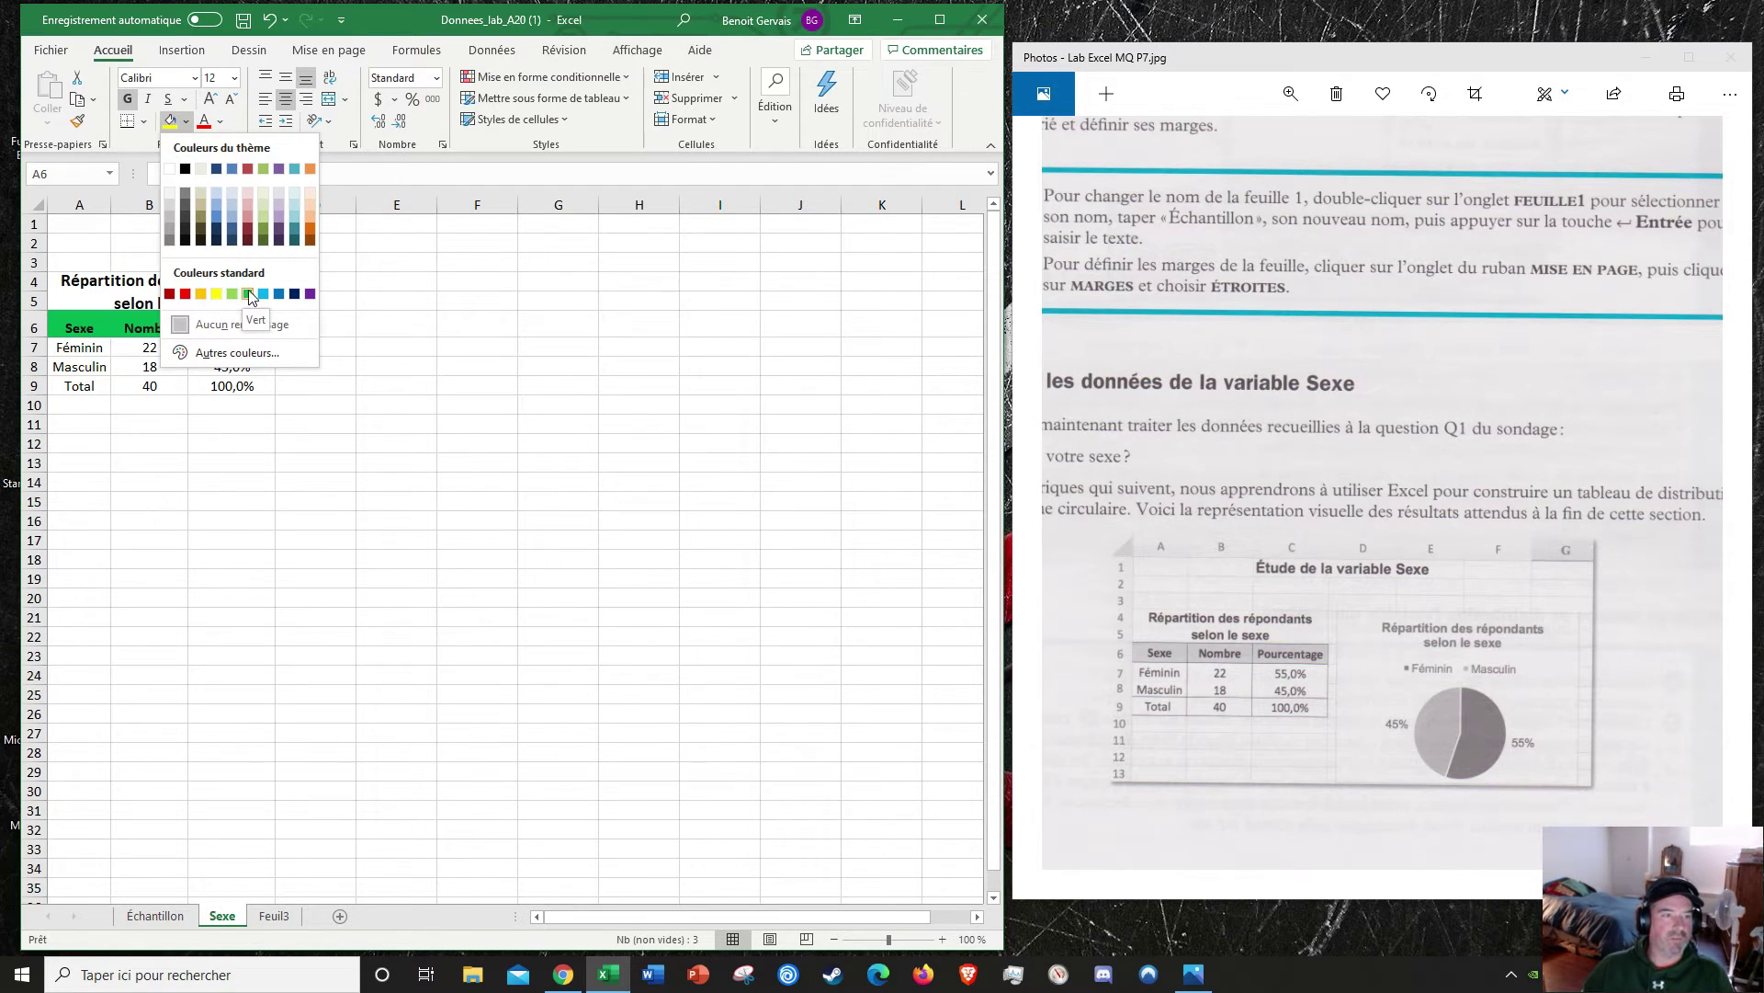
{"action": "left_click", "coordinate": [293, 212]}
{"action": "left_click", "coordinate": [298, 322]}
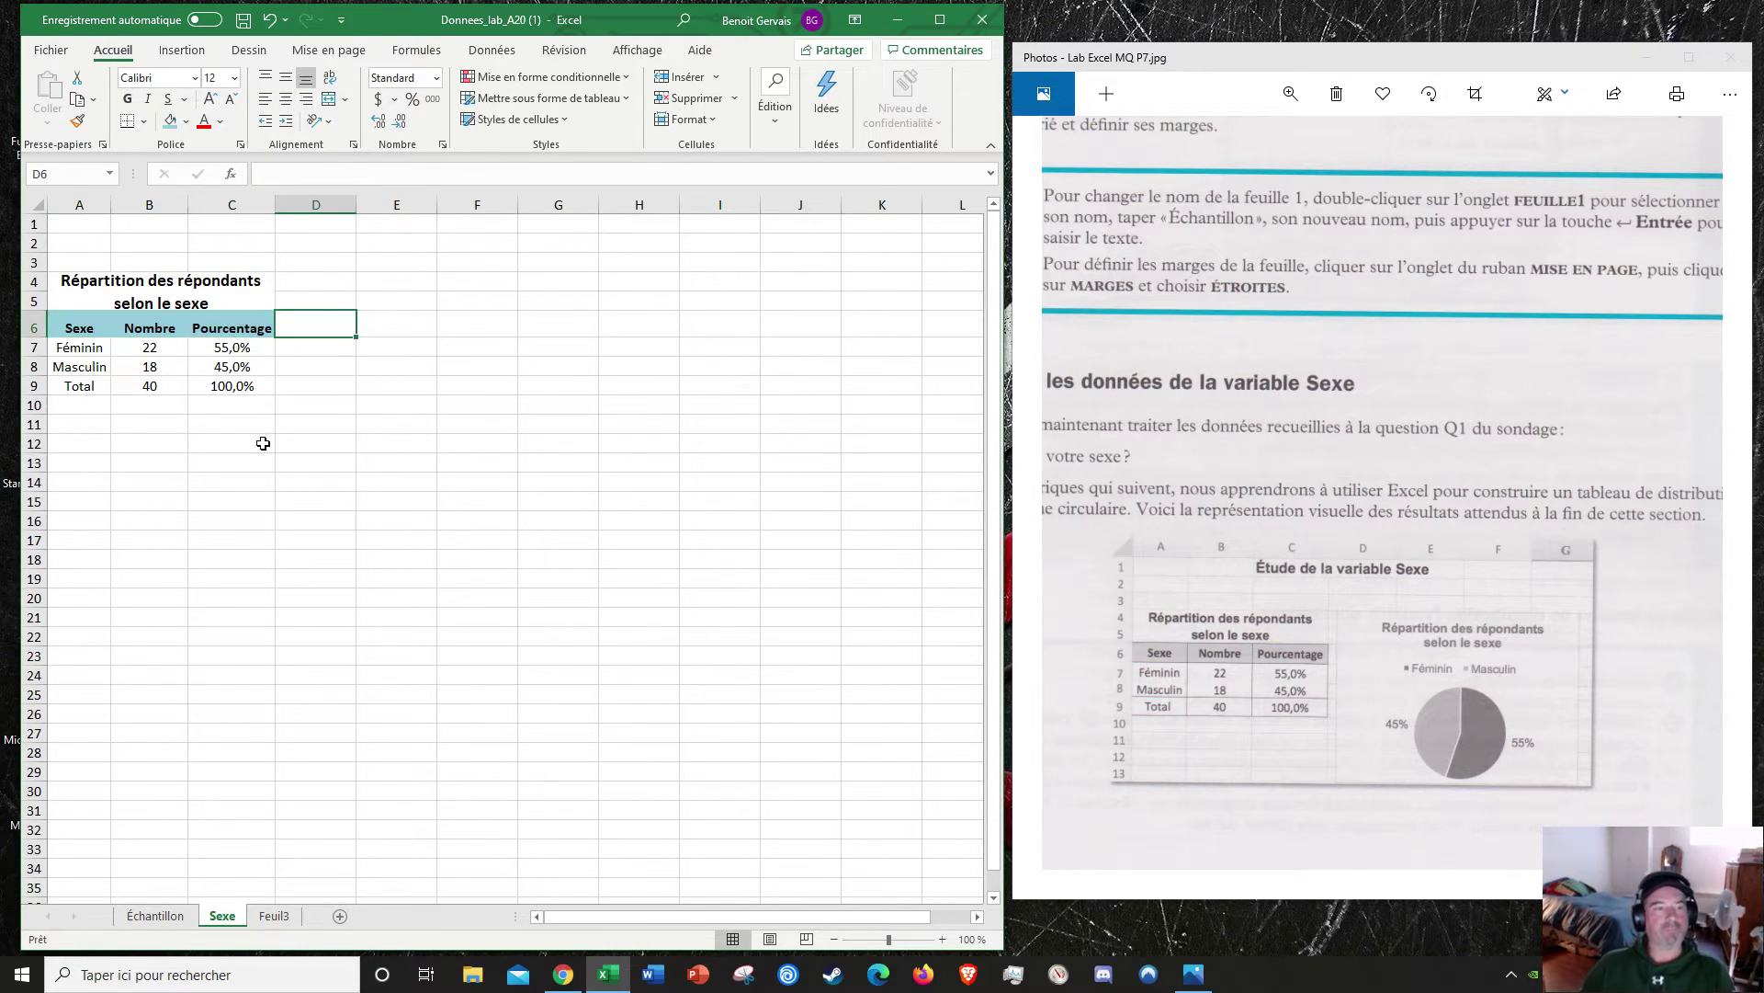
Step: Apply thick outside borders (Bordures extérieures épaisses) around the whole table A4:C9
{"action": "left_click_drag", "start_coordinate": [171, 441], "coordinate": [169, 406]}
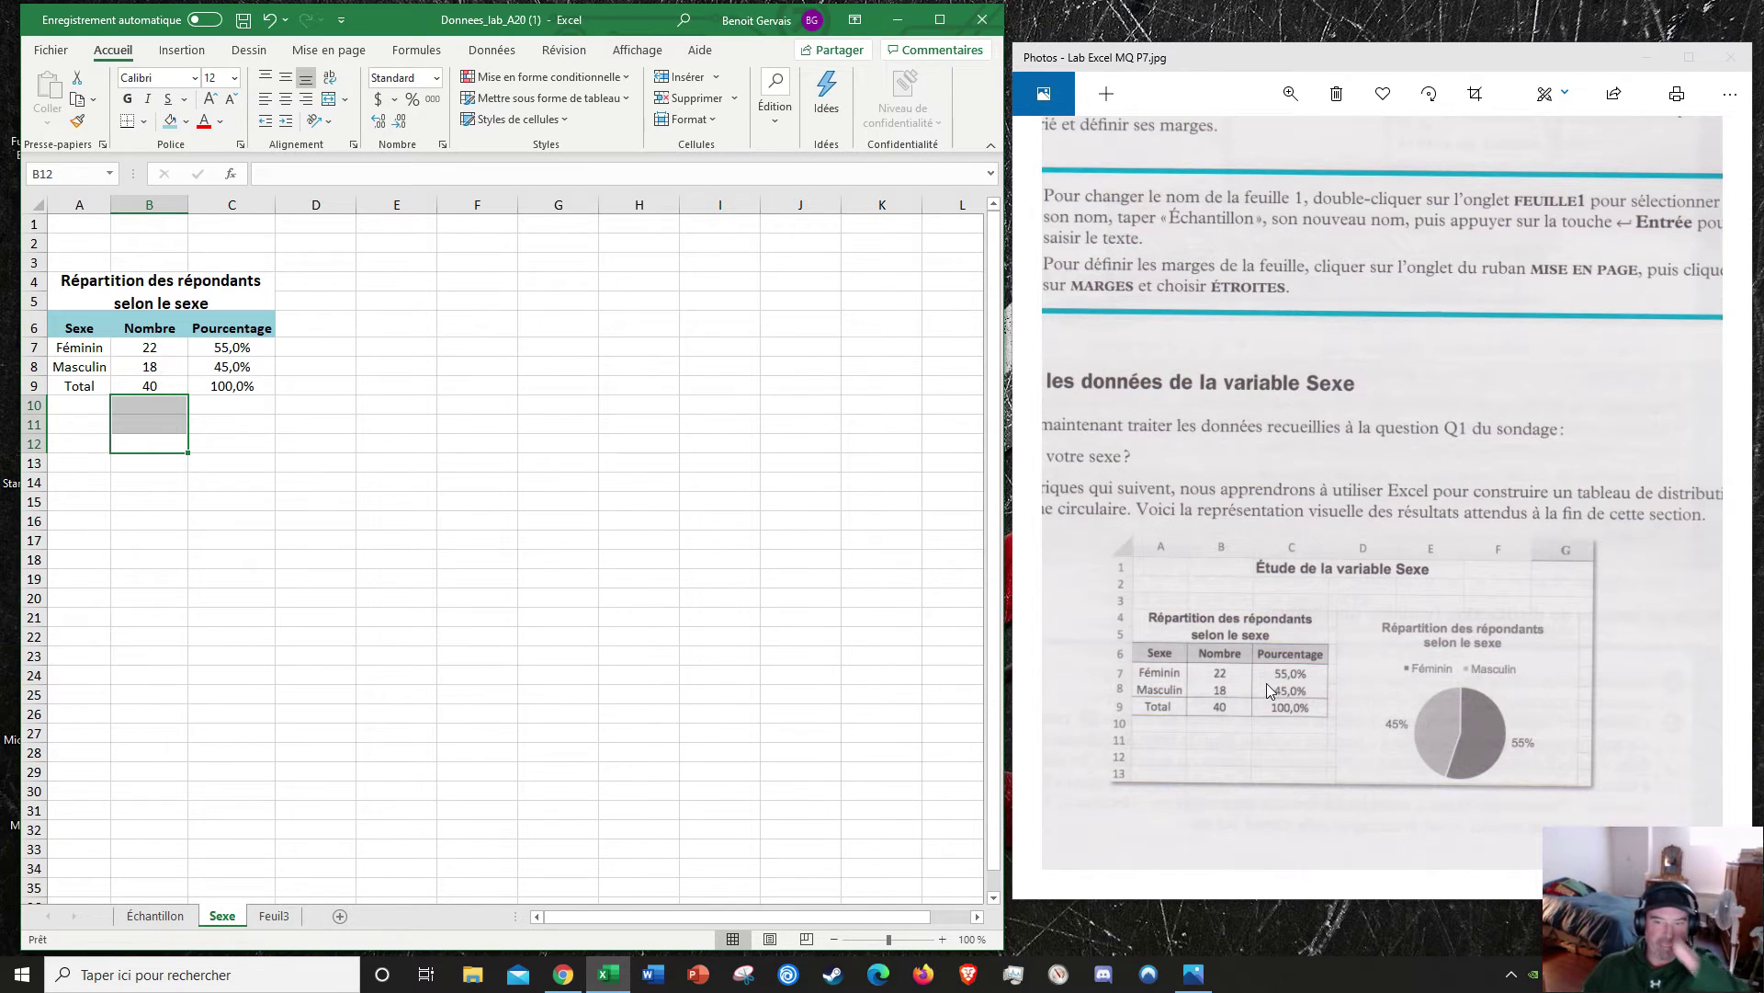
{"action": "left_click", "coordinate": [96, 289]}
{"action": "left_click_drag", "start_coordinate": [112, 295], "coordinate": [140, 384]}
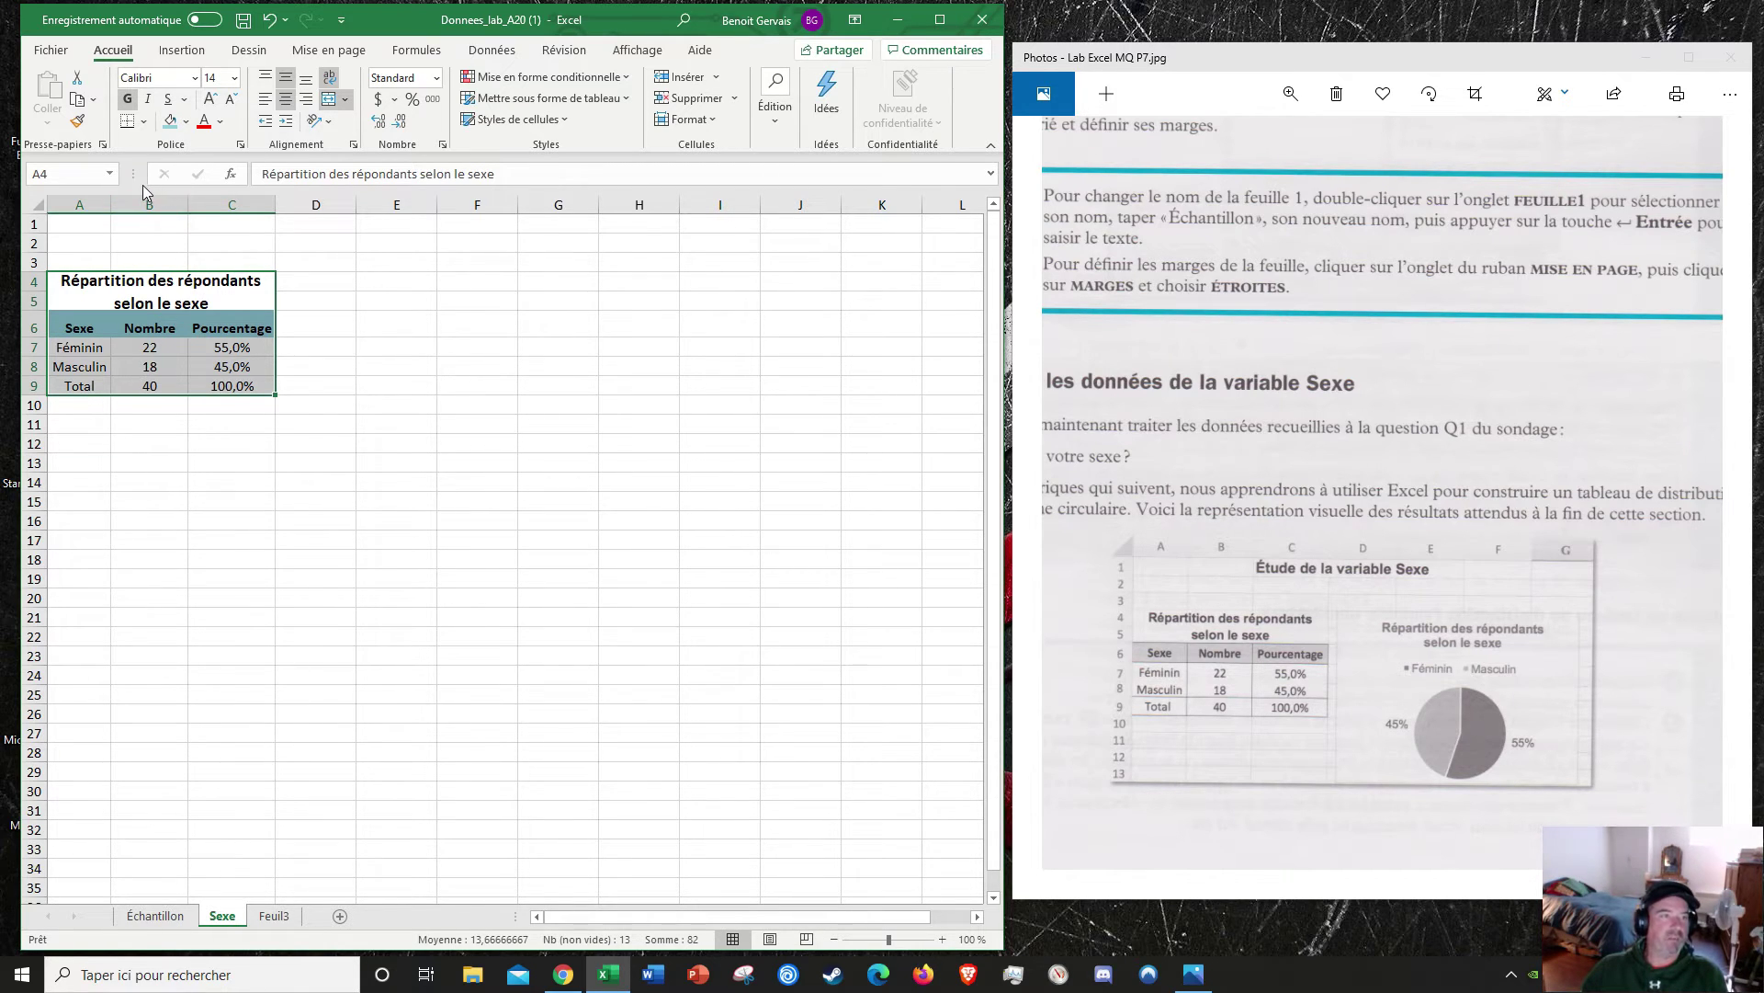
{"action": "left_click", "coordinate": [143, 123]}
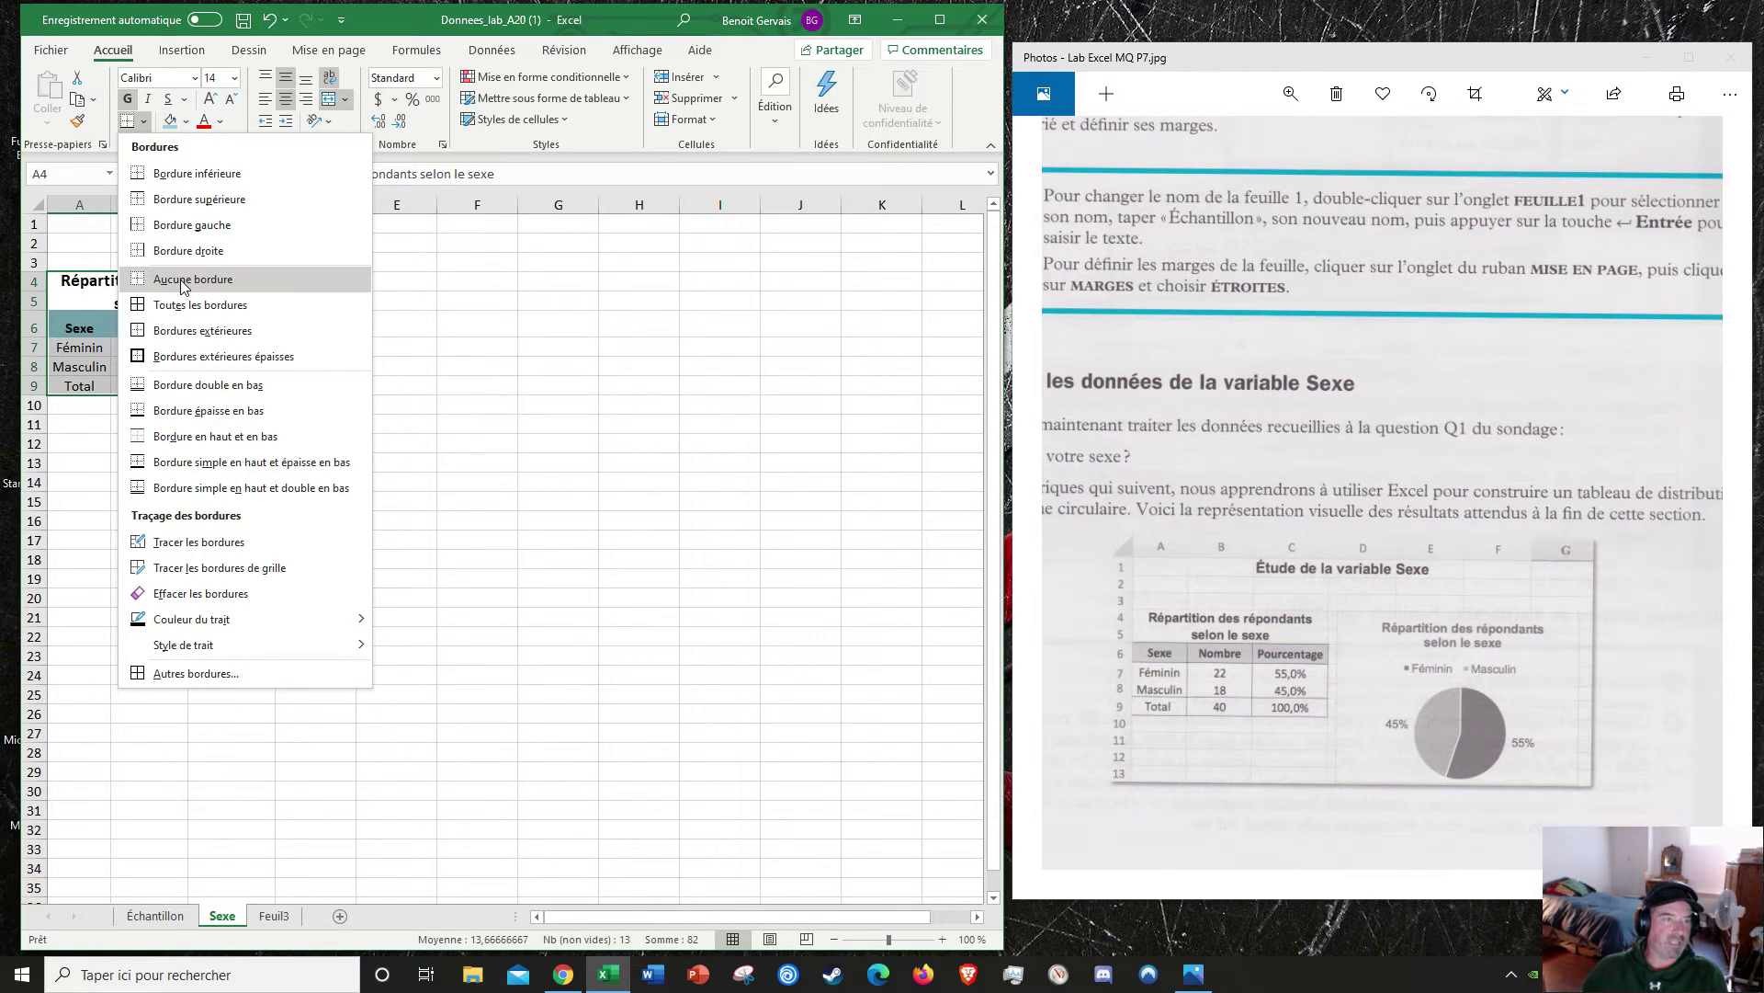
{"action": "left_click", "coordinate": [198, 356]}
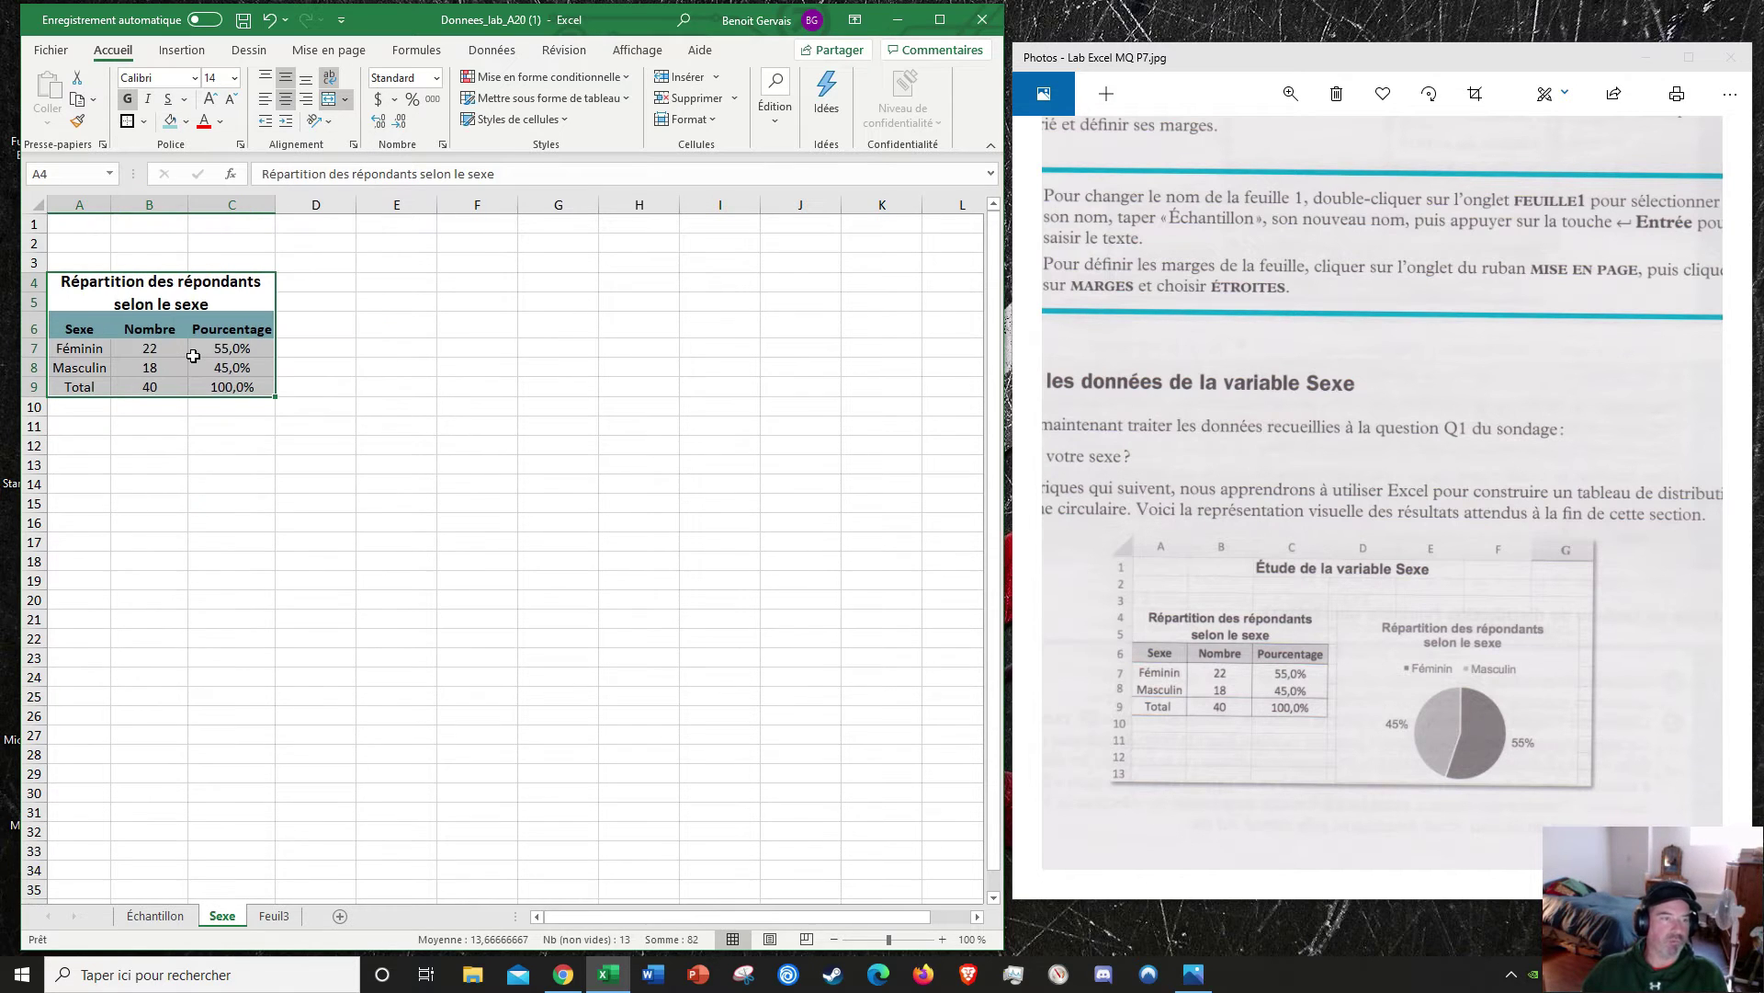
{"action": "left_click", "coordinate": [340, 375]}
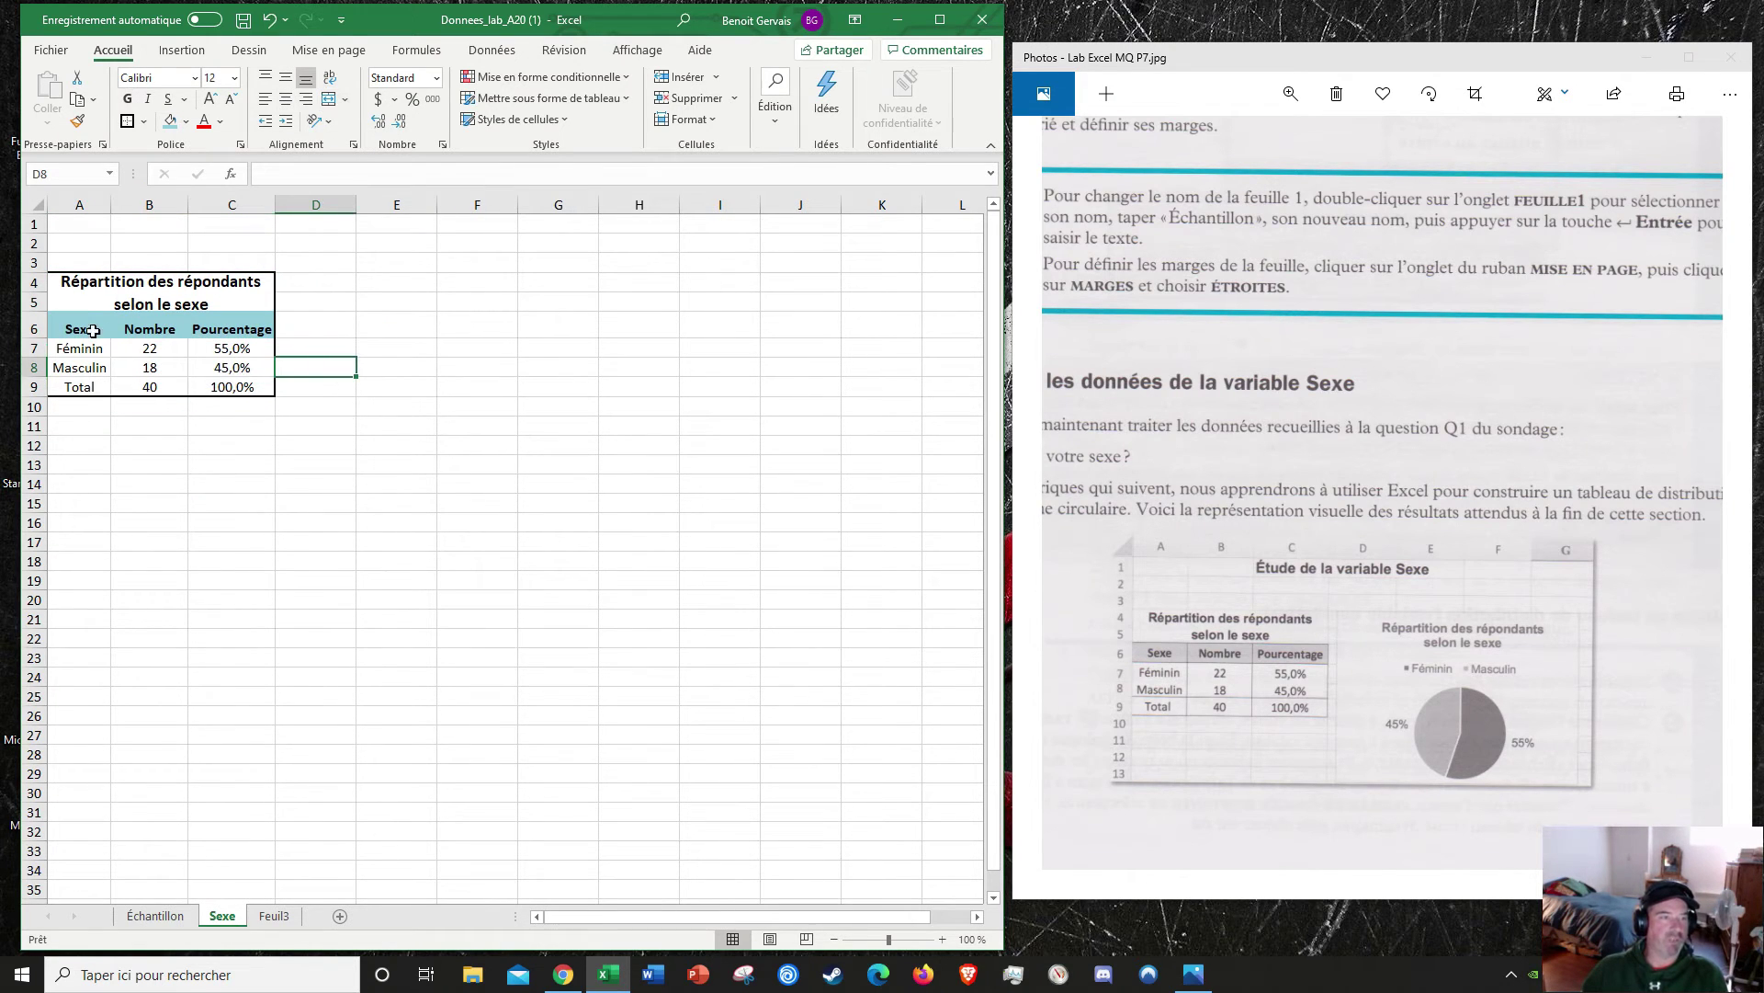
Step: Add separate thick outside borders around the table title, the header row, the category cells A7:A8 and the Total row
{"action": "left_click", "coordinate": [111, 282]}
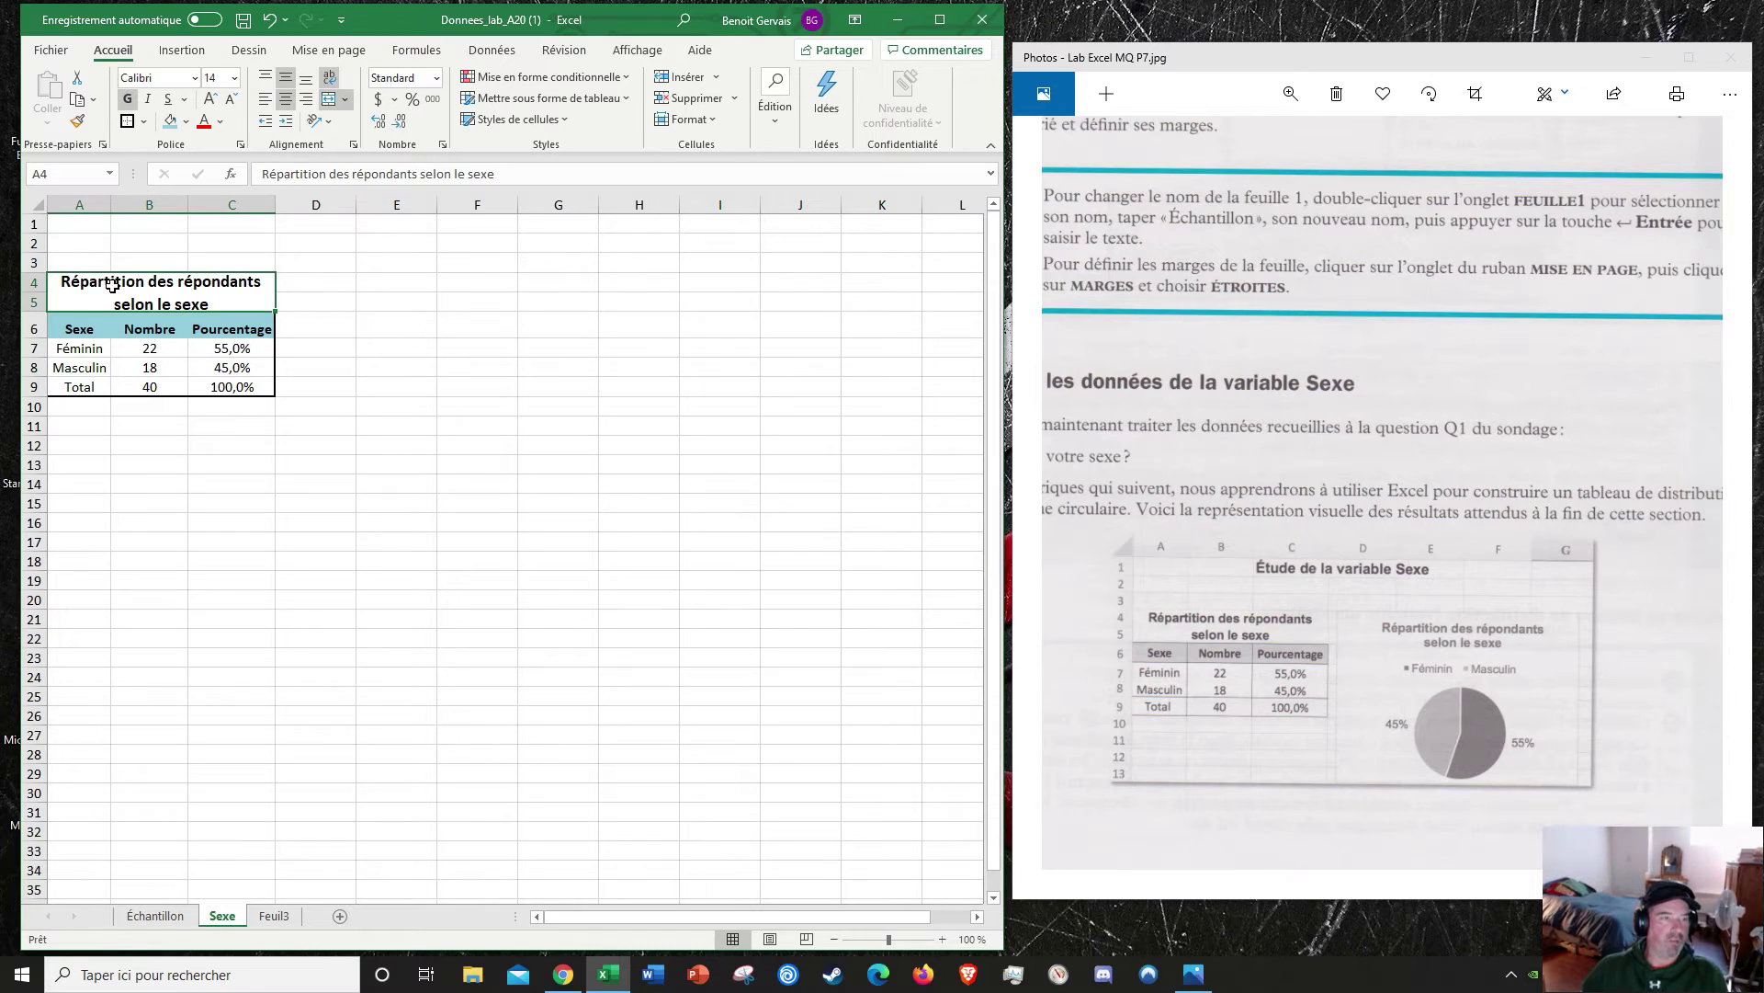
{"action": "left_click", "coordinate": [127, 121]}
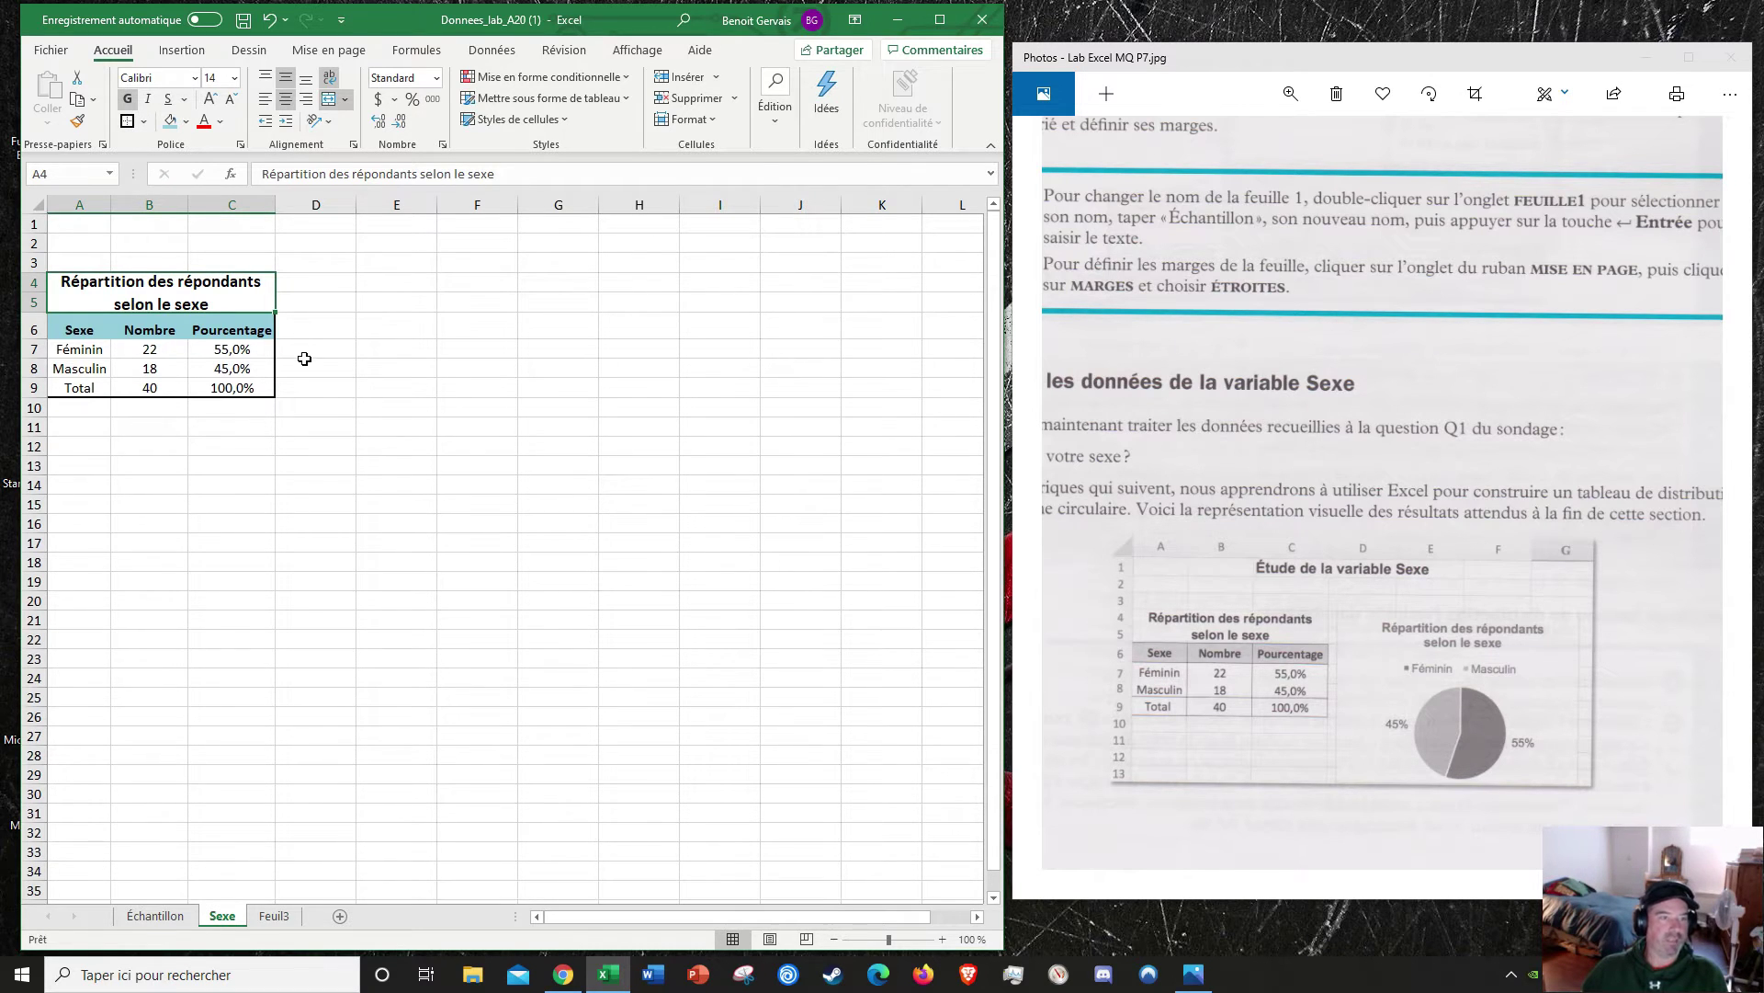
{"action": "left_click", "coordinate": [68, 332]}
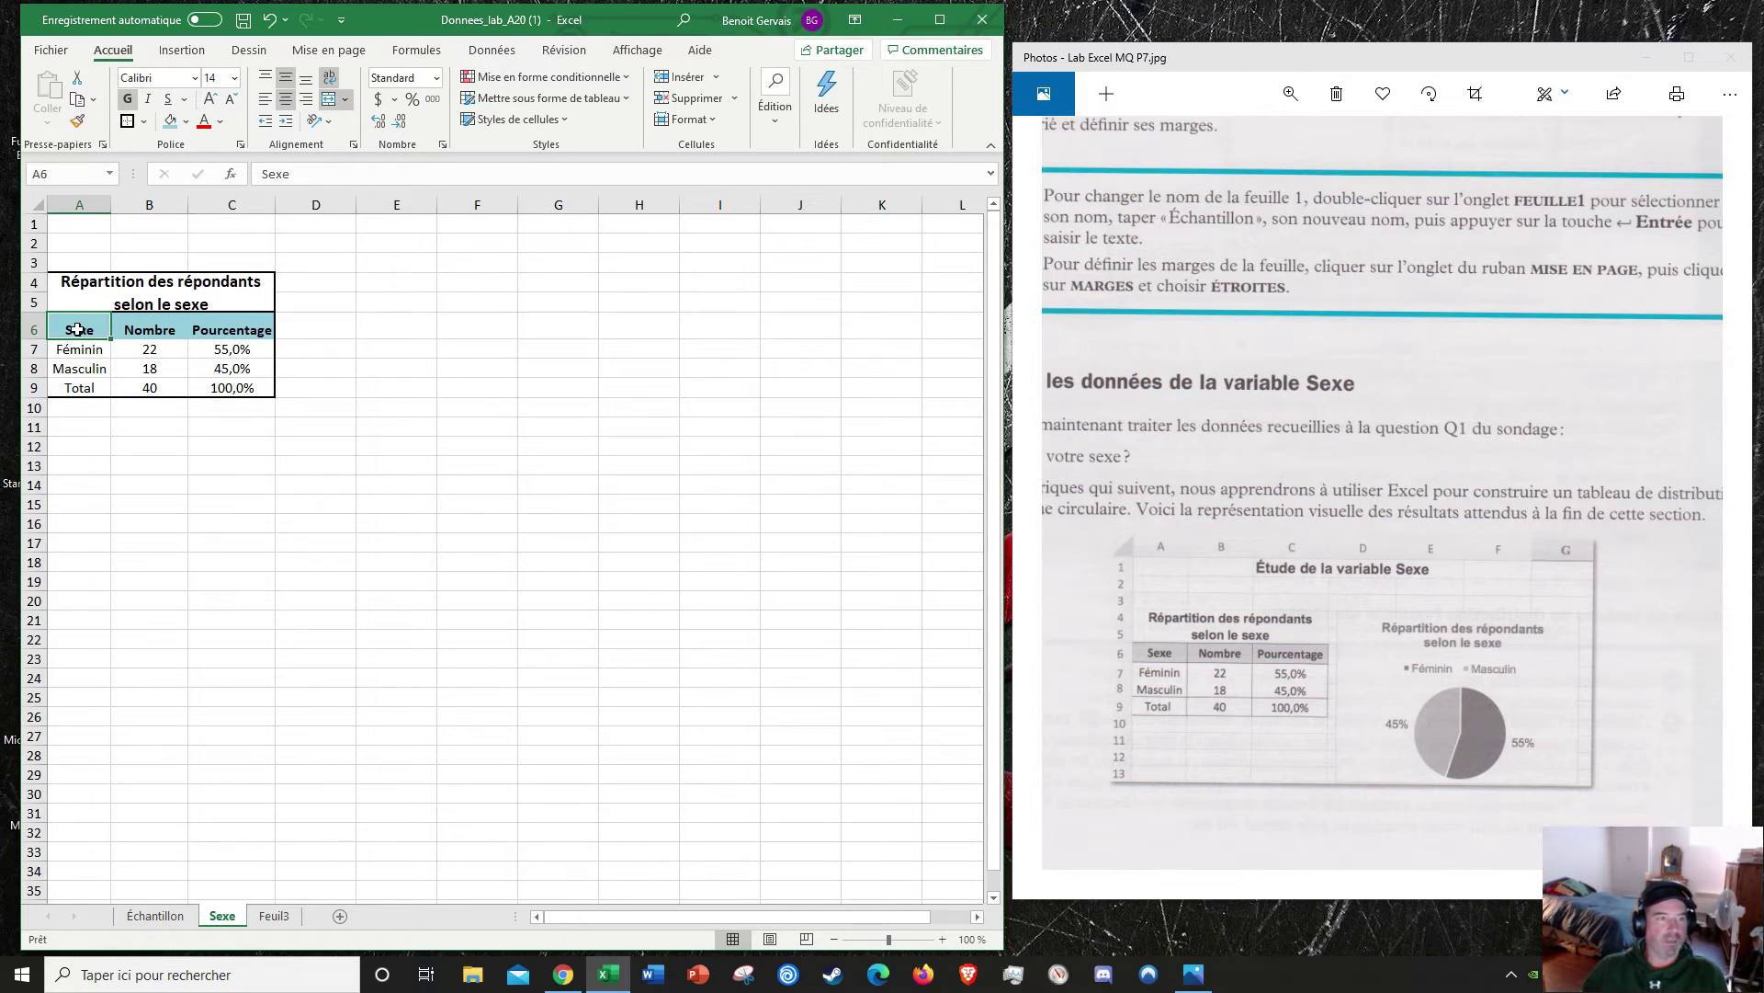
{"action": "mouse_move", "coordinate": [78, 331]}
{"action": "left_mouse_down"}
{"action": "mouse_move", "coordinate": [194, 347]}
{"action": "mouse_move", "coordinate": [194, 367]}
{"action": "mouse_move", "coordinate": [183, 328]}
{"action": "mouse_move", "coordinate": [90, 370]}
{"action": "mouse_move", "coordinate": [232, 370]}
{"action": "mouse_move", "coordinate": [147, 390]}
{"action": "mouse_move", "coordinate": [195, 393]}
{"action": "mouse_move", "coordinate": [147, 416]}
{"action": "left_mouse_up"}
{"action": "left_click", "coordinate": [128, 121]}
{"action": "left_click", "coordinate": [129, 121]}
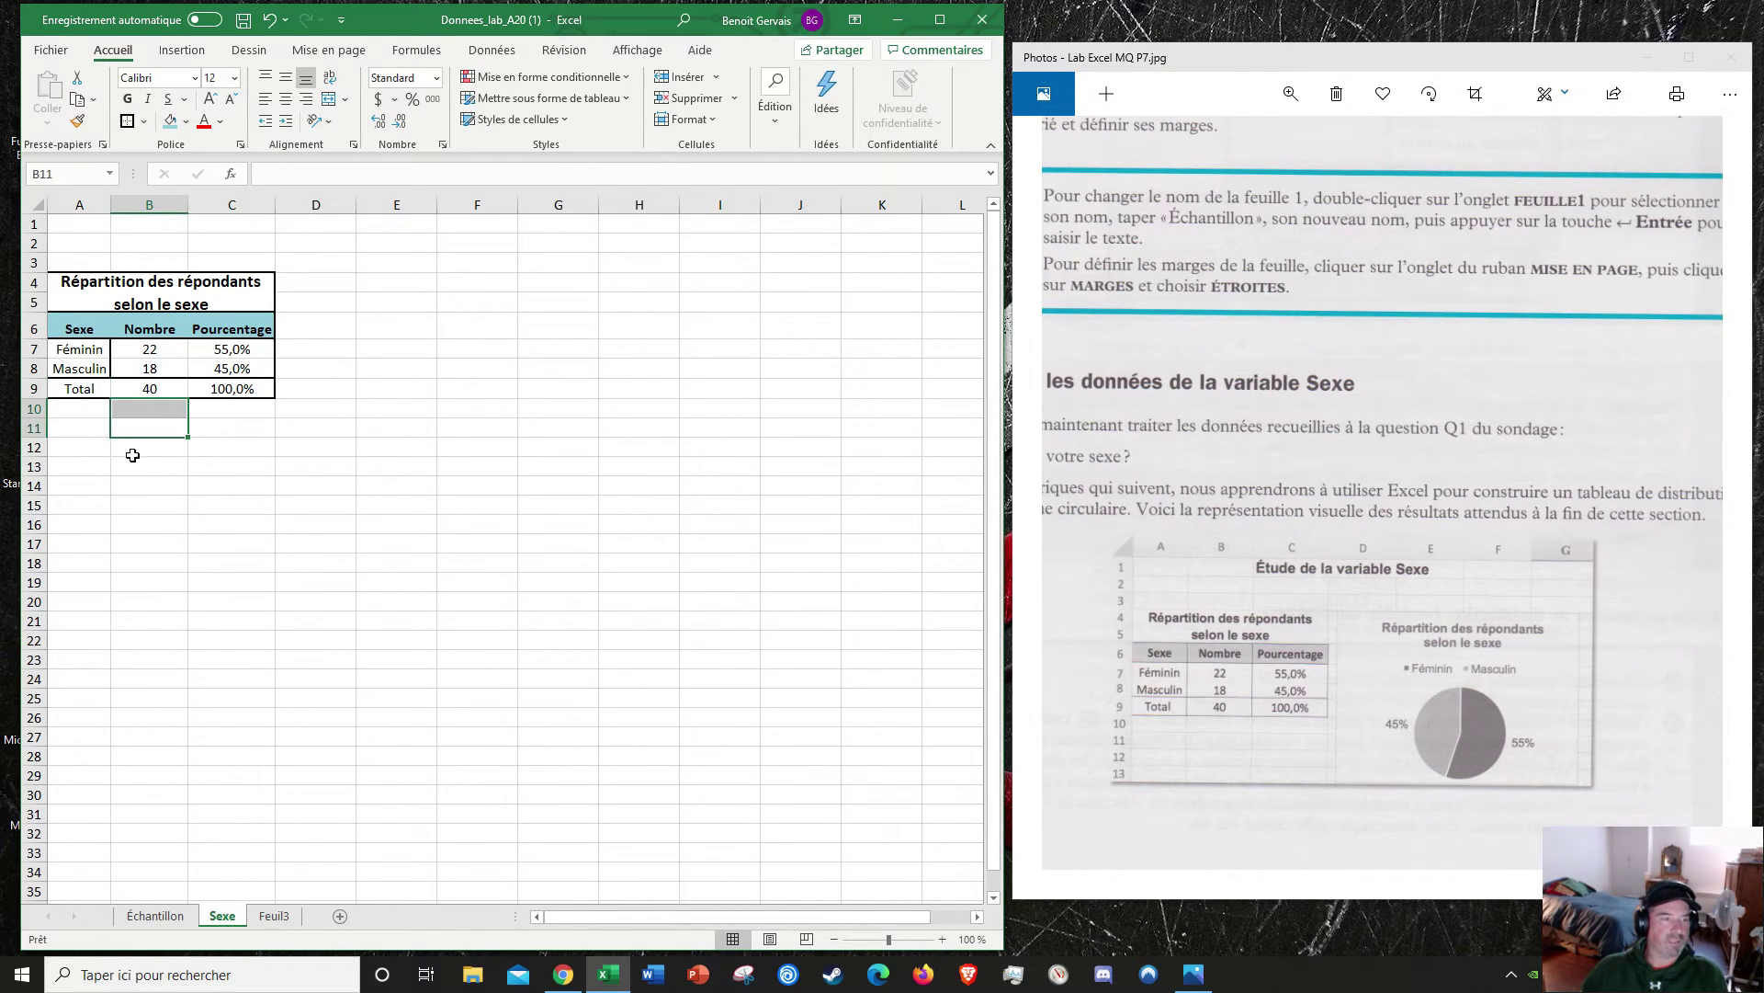
{"action": "left_click", "coordinate": [86, 394]}
{"action": "left_click", "coordinate": [405, 368]}
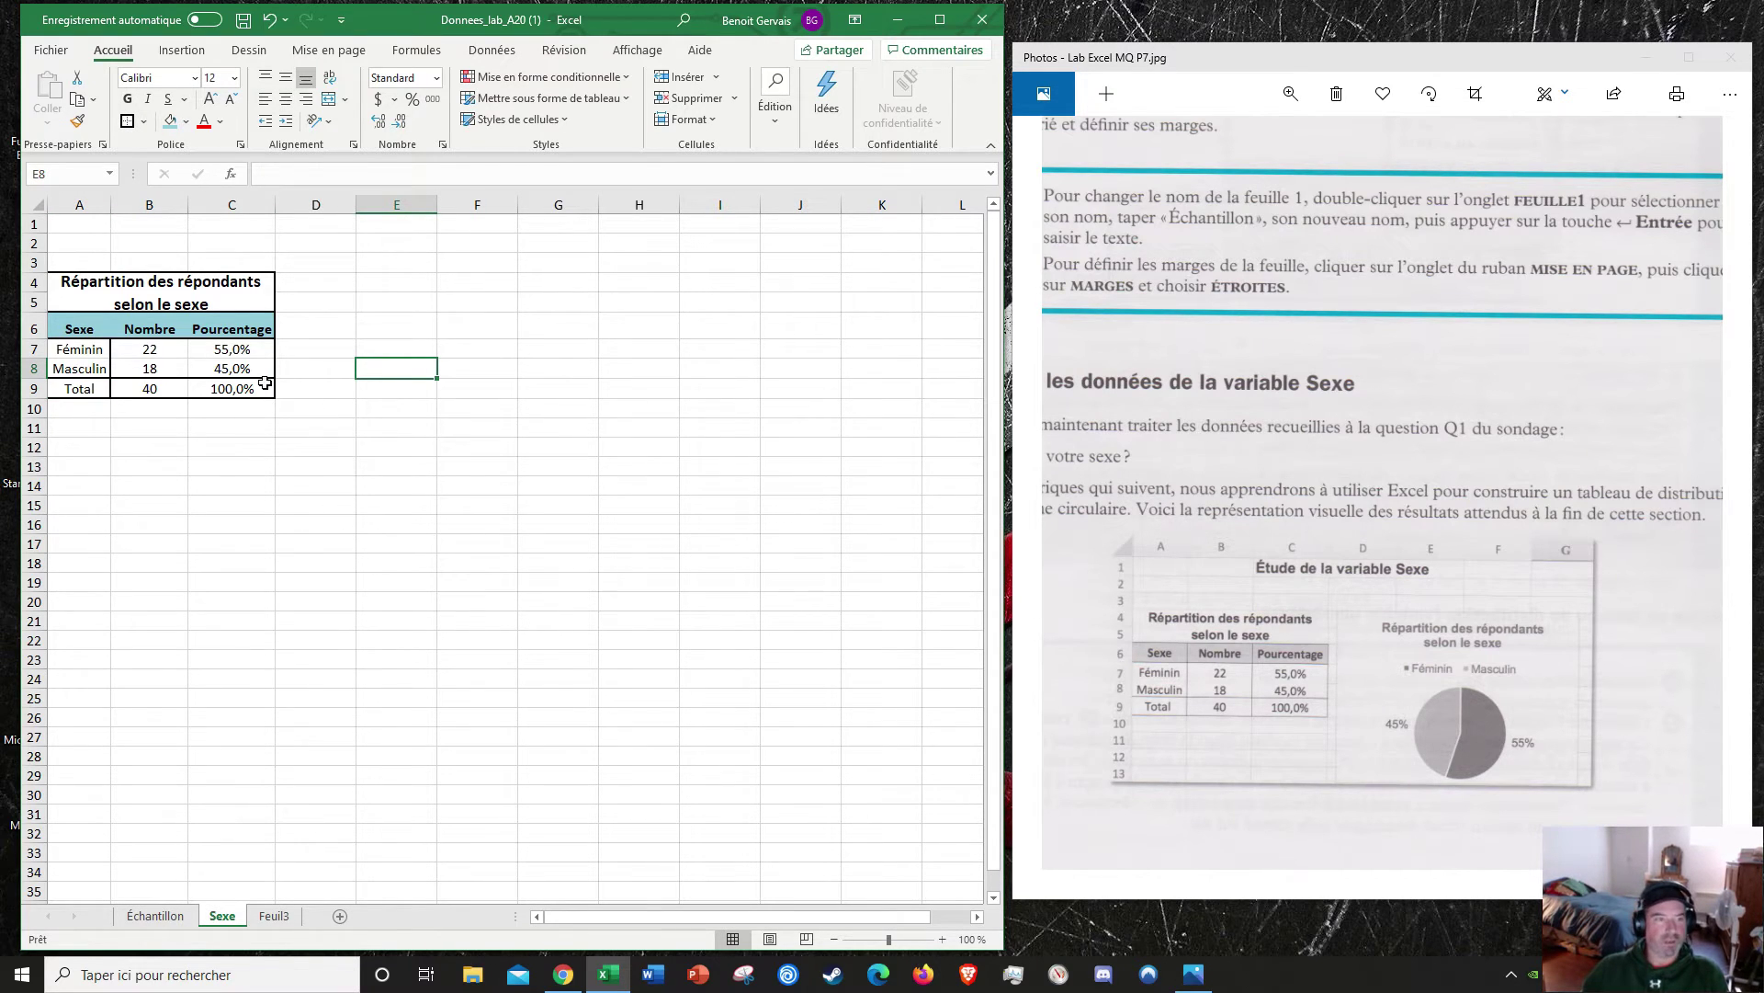
Step: Separate the Nombre column with thick outside borders around B7:B8, header cell B6 and total cell B9
{"action": "left_click_drag", "start_coordinate": [153, 349], "coordinate": [170, 364]}
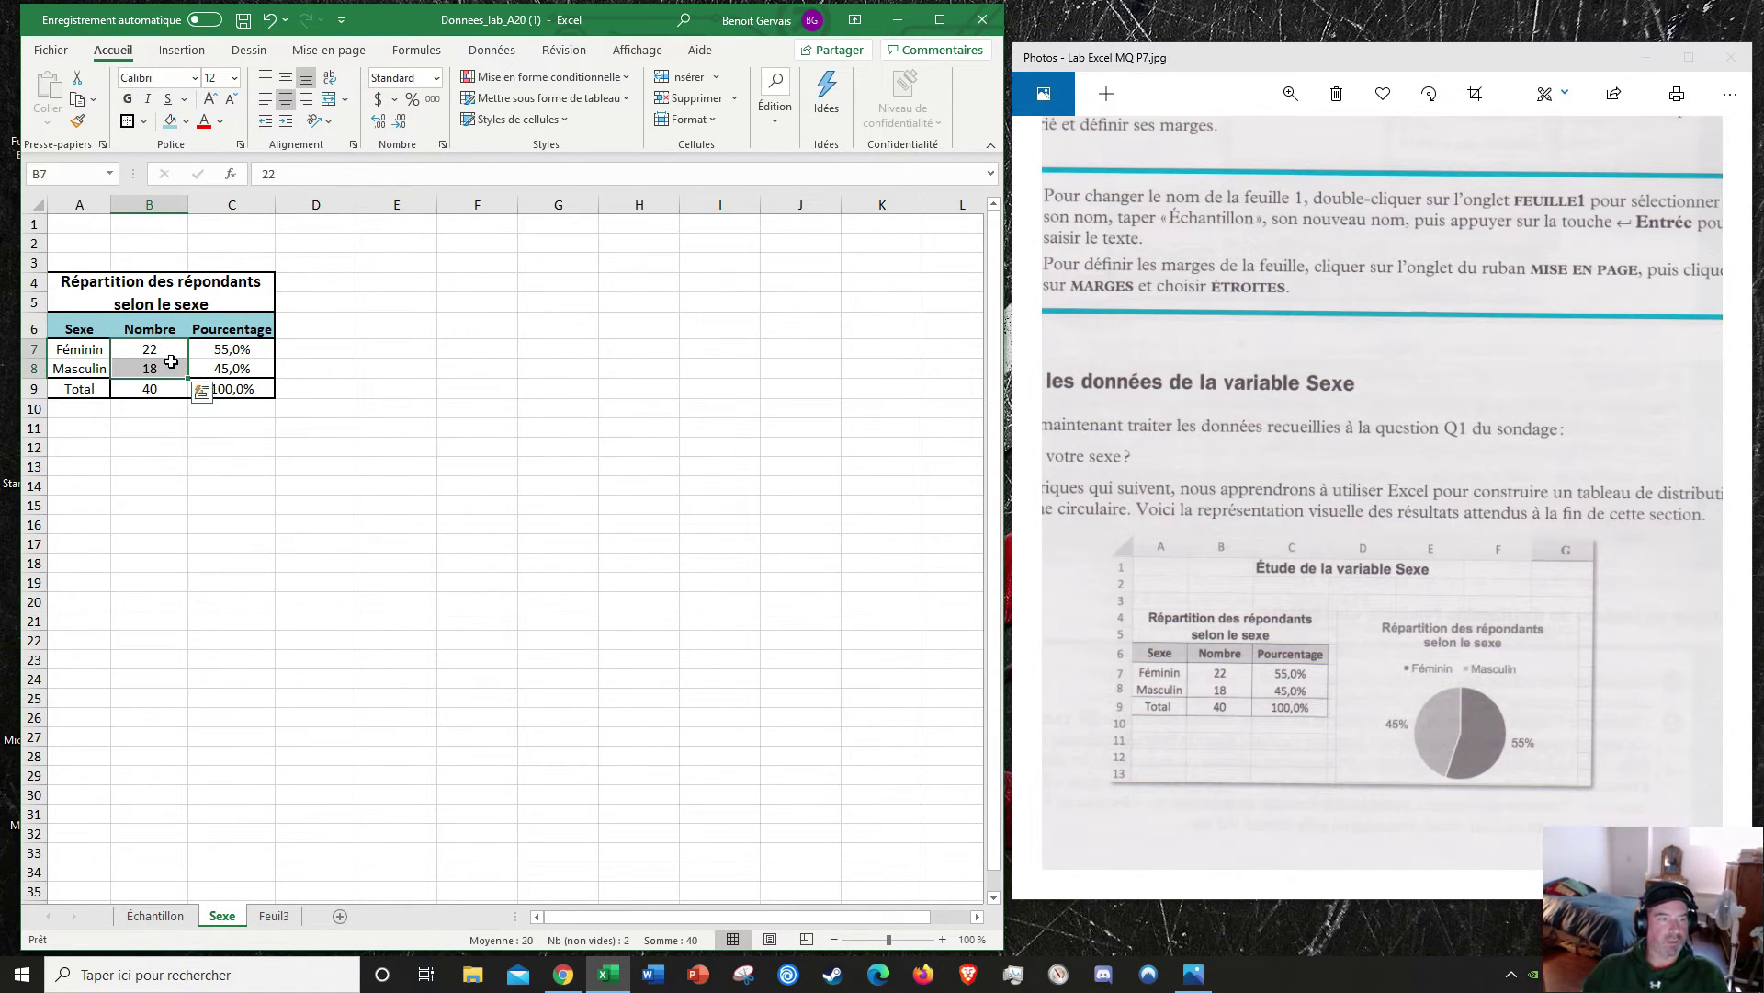
{"action": "key", "text": "ctrl+c"}
{"action": "left_click", "coordinate": [420, 346]}
{"action": "key", "text": "Escape"}
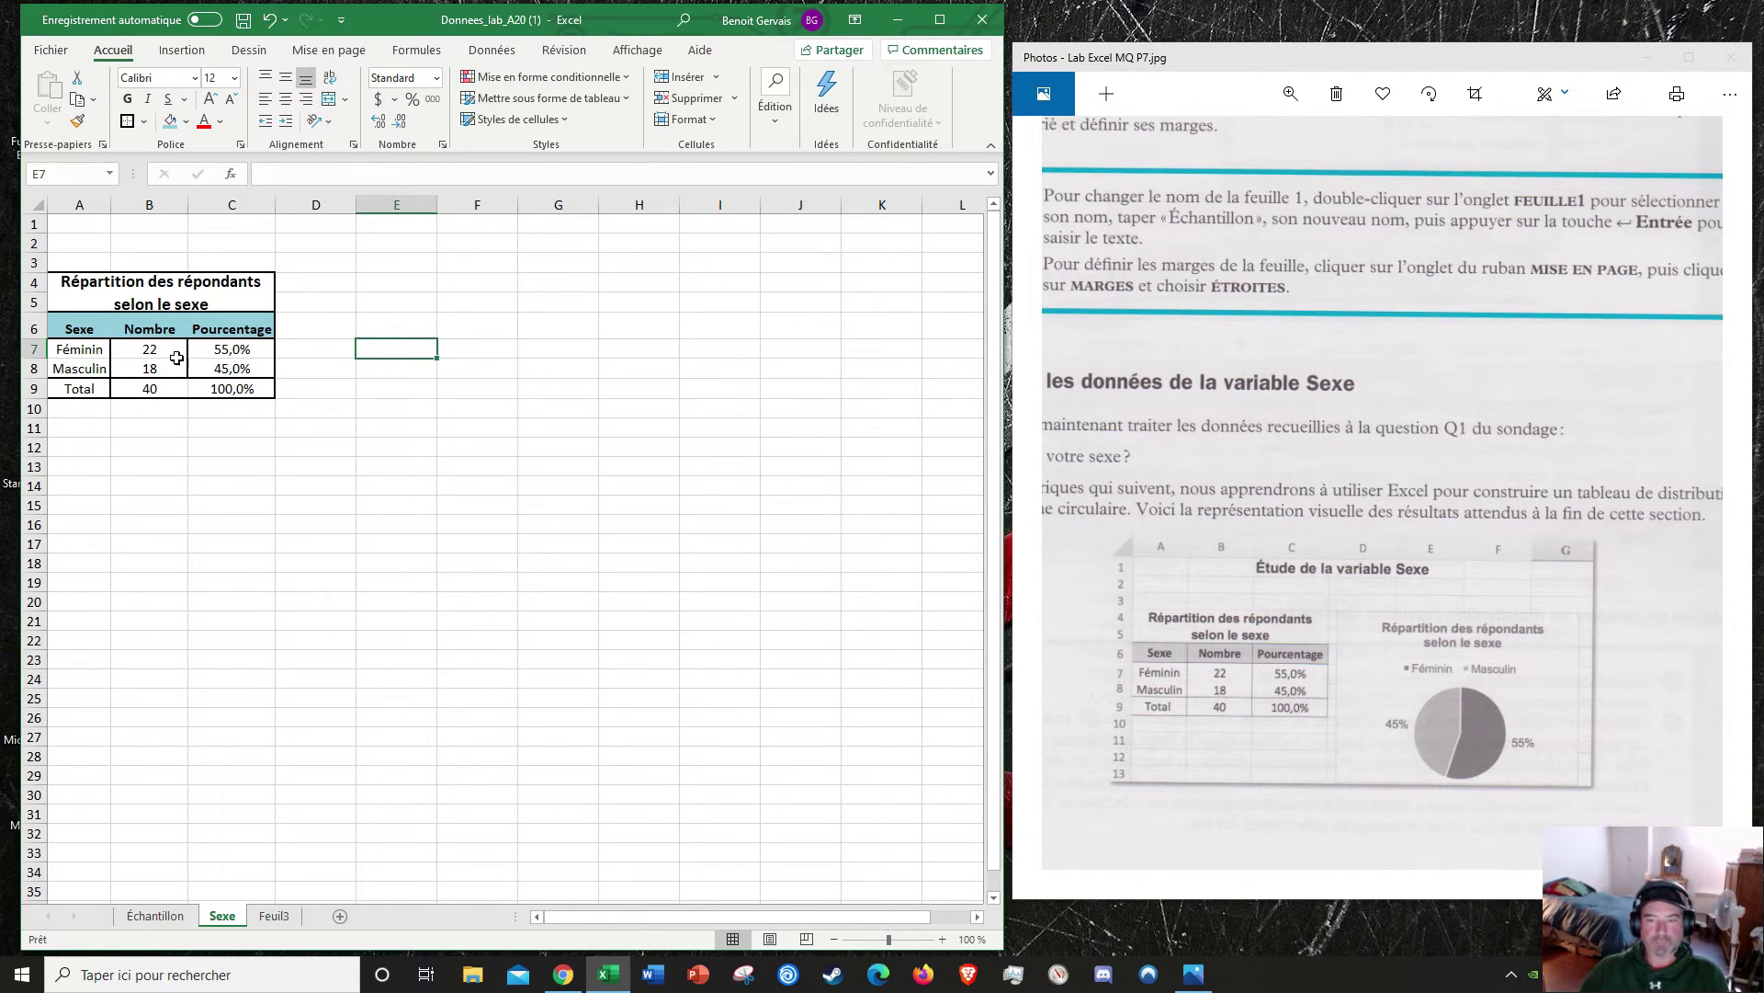
{"action": "left_click_drag", "start_coordinate": [162, 307], "coordinate": [150, 320]}
{"action": "left_click", "coordinate": [149, 324]}
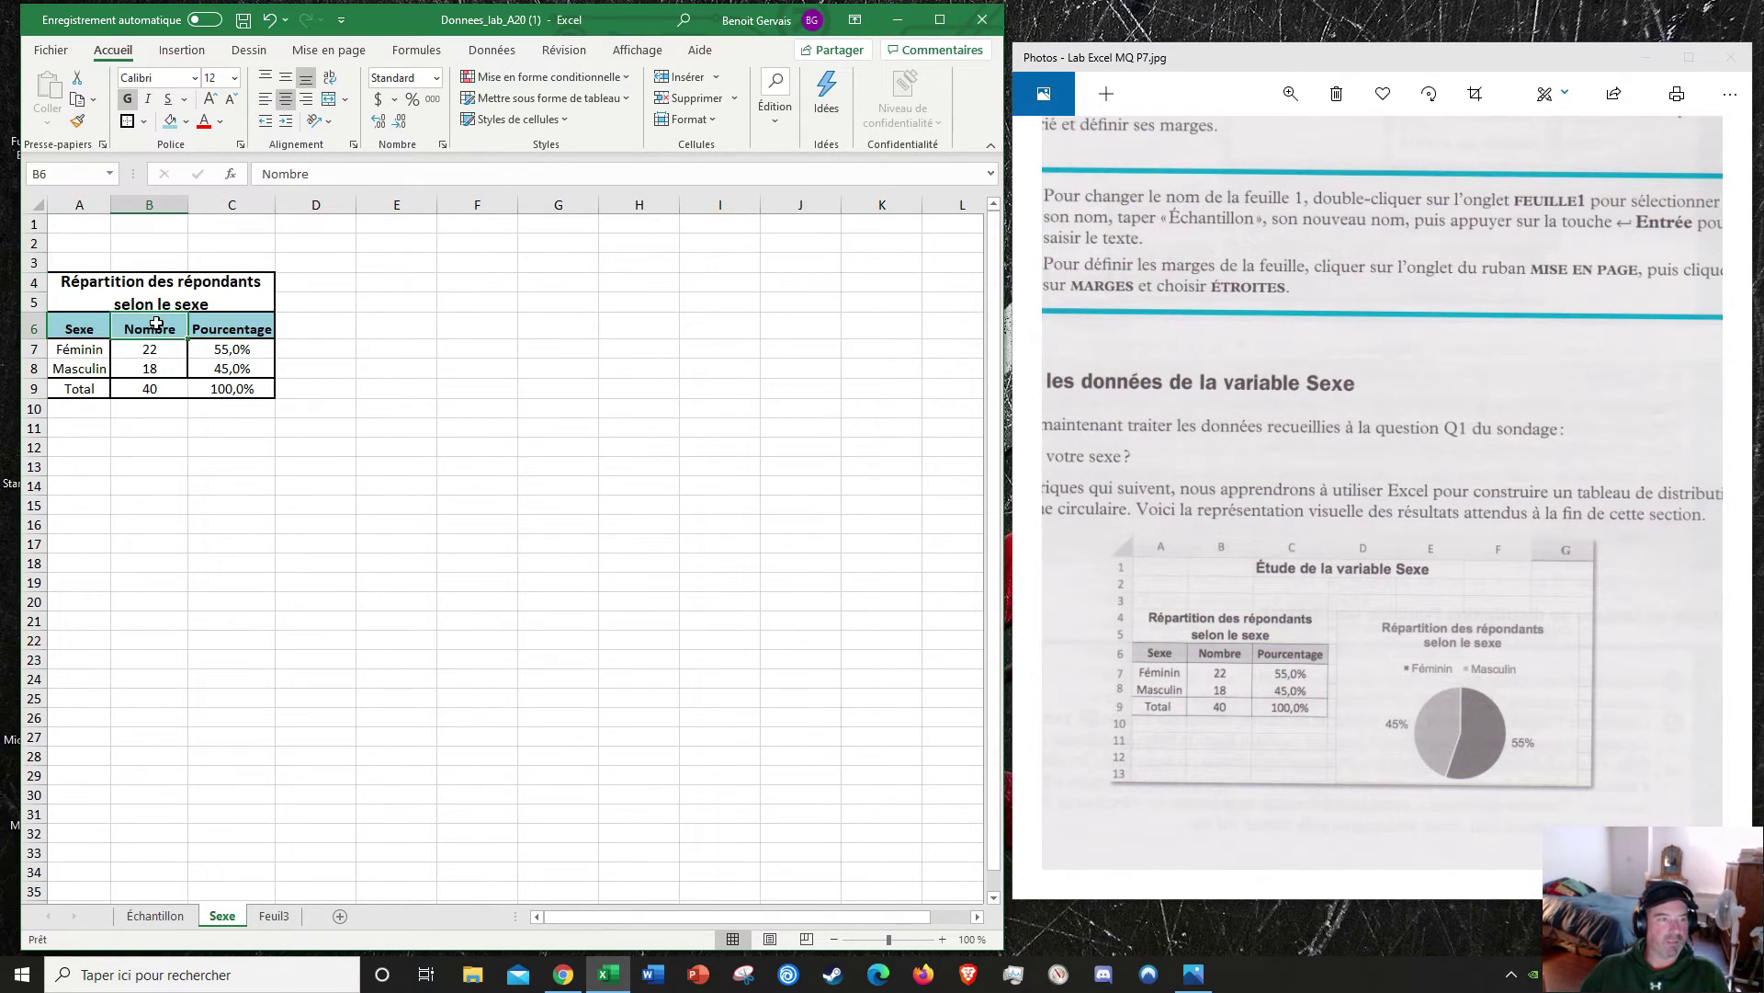
{"action": "left_click", "coordinate": [522, 377]}
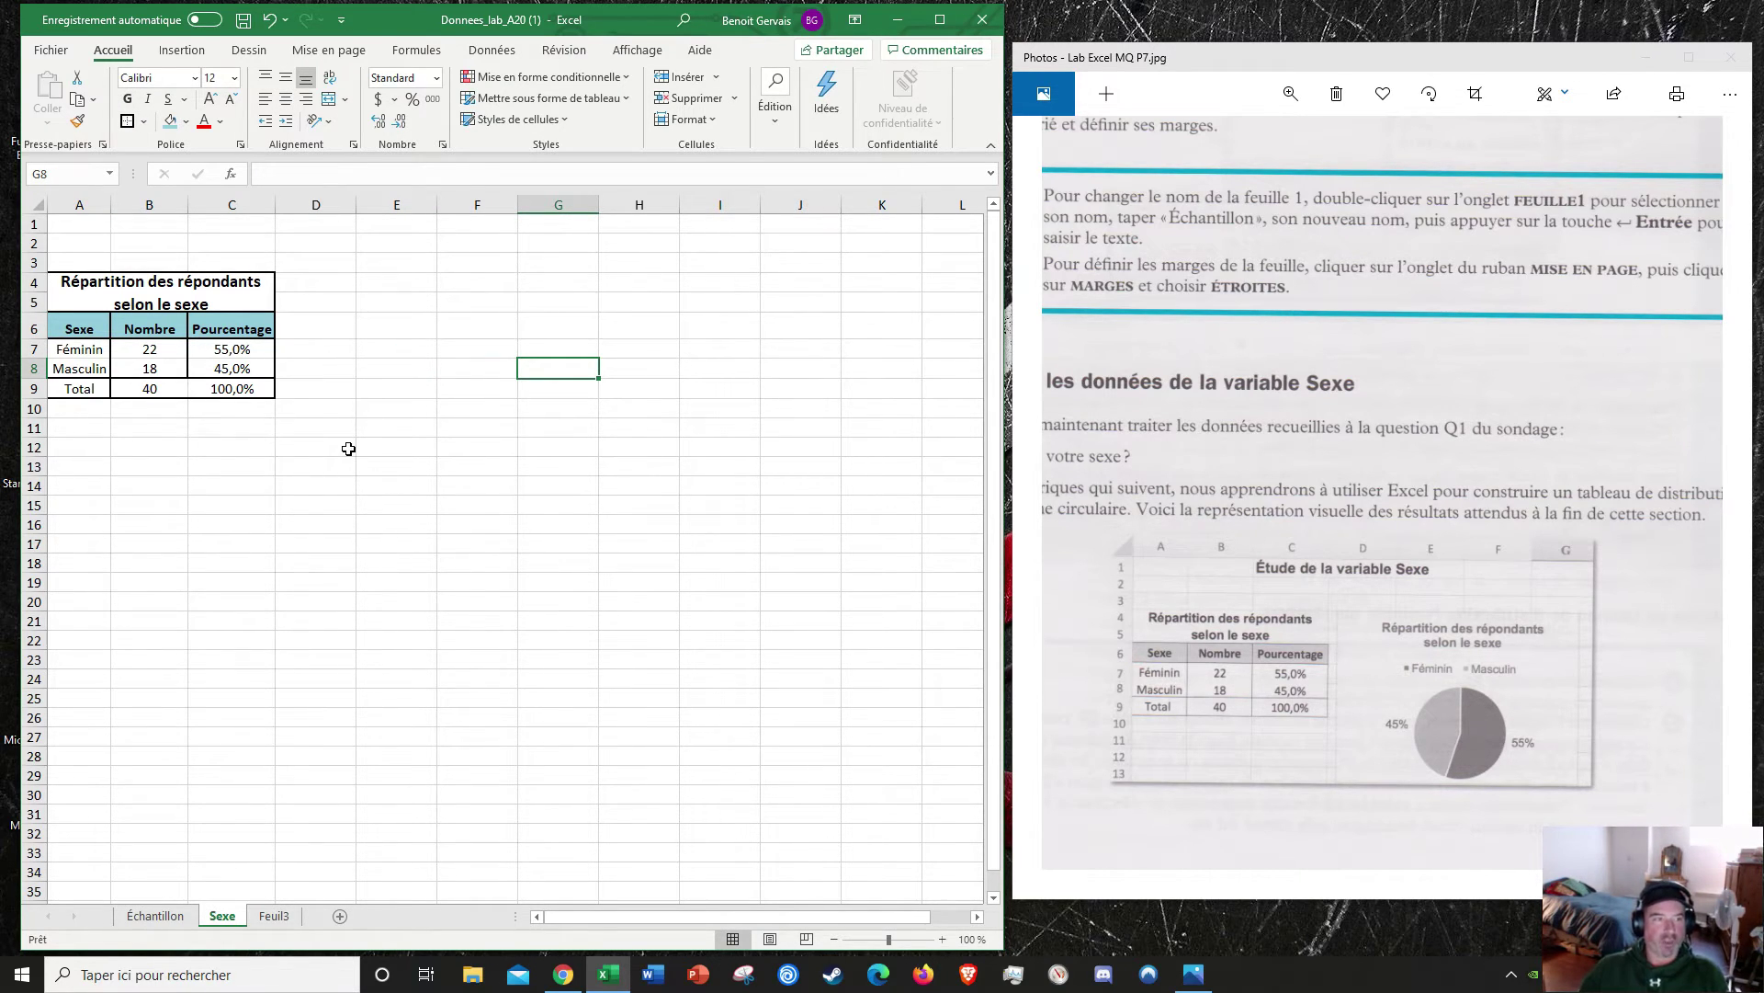
{"action": "left_click", "coordinate": [152, 384]}
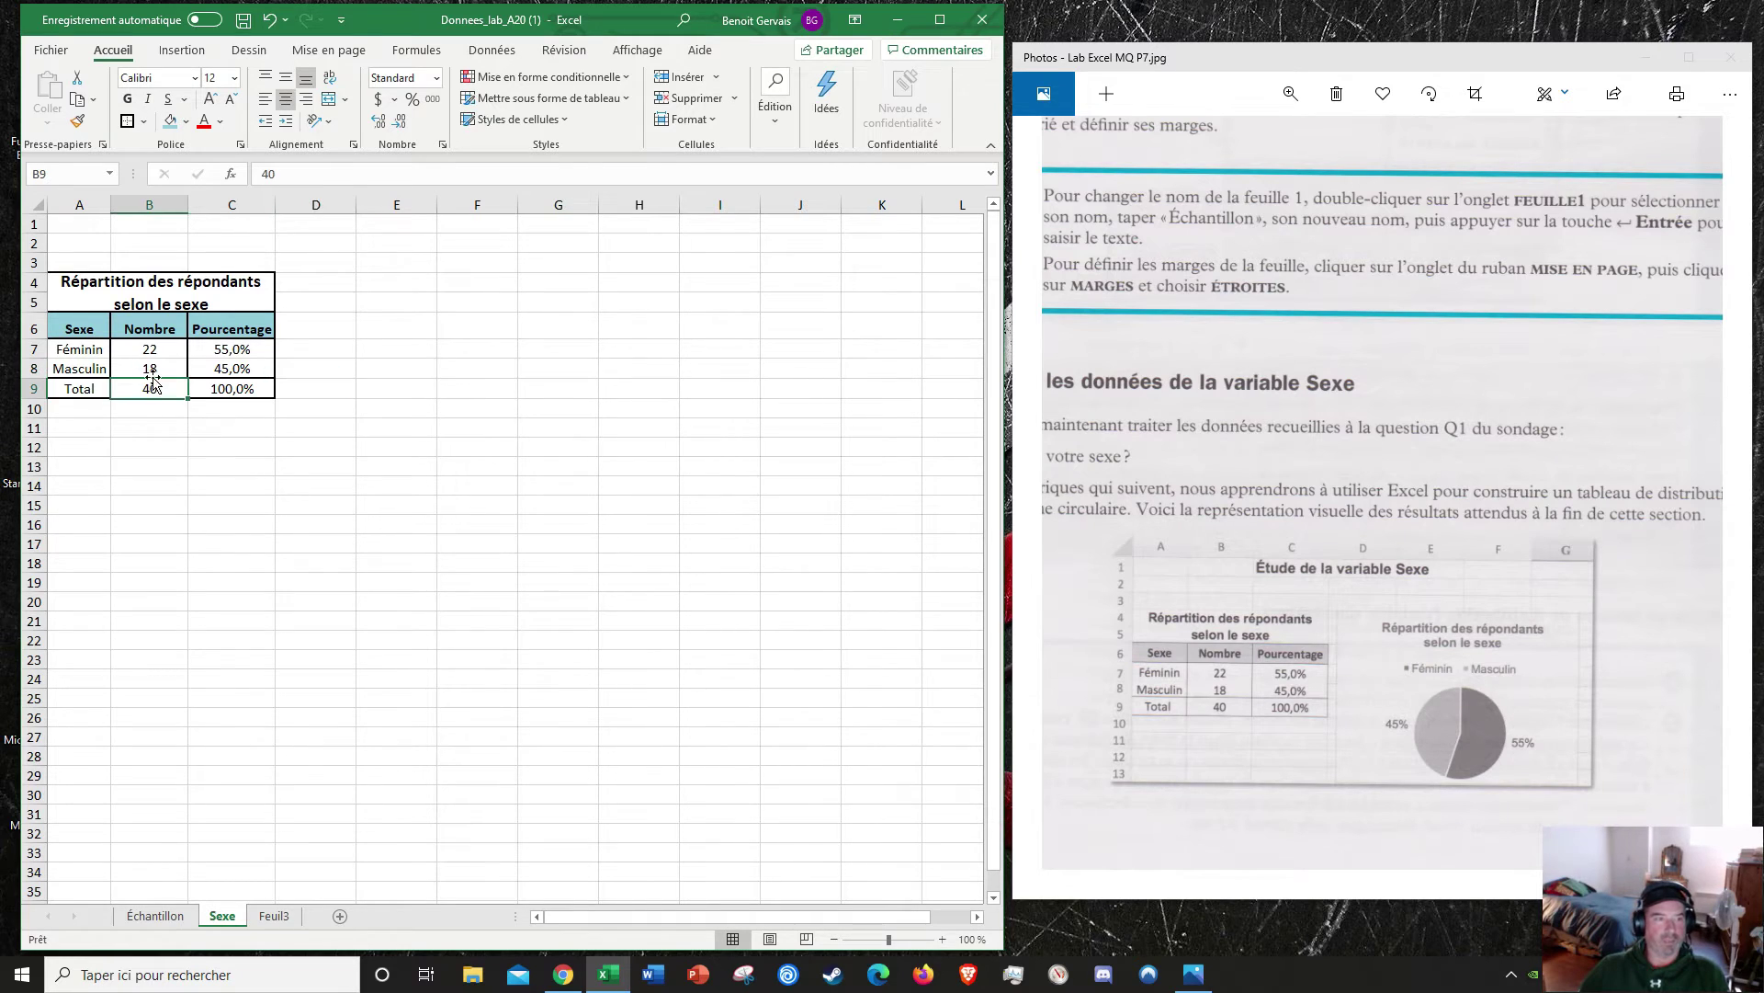
{"action": "left_click", "coordinate": [322, 368]}
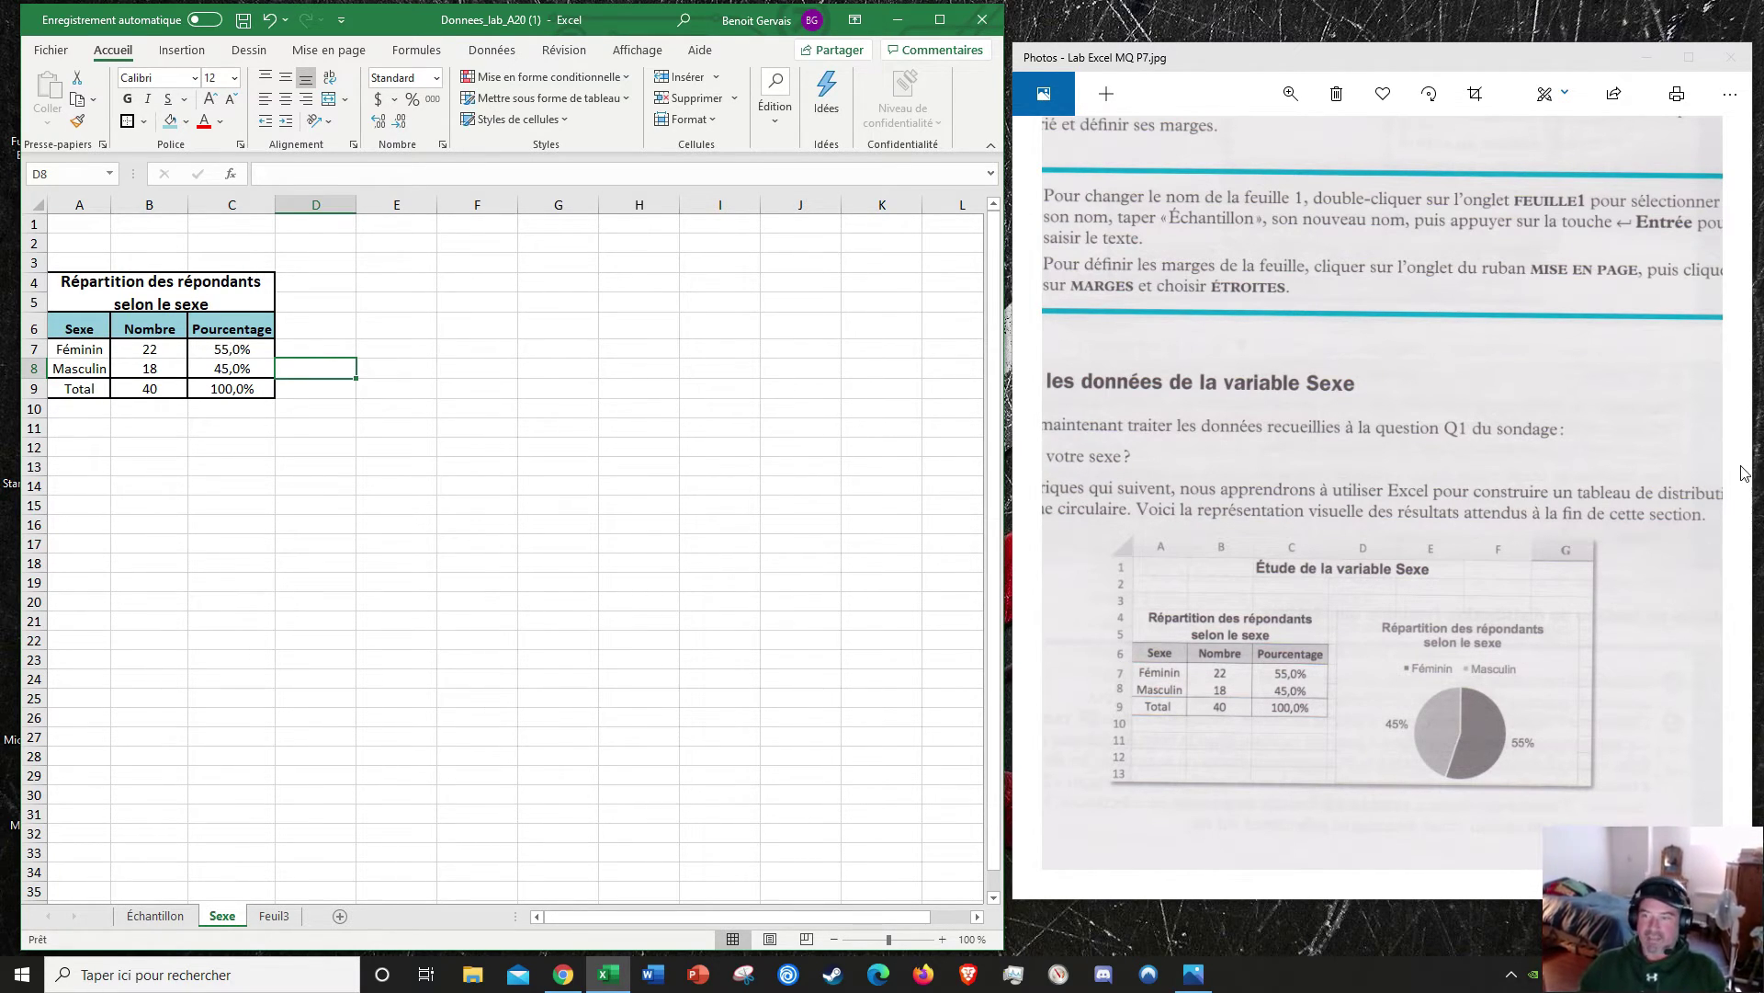
Step: Switch to the handout in Photos and advance from page 7 to page 13 for the pie chart instructions
{"action": "left_click", "coordinate": [1513, 471]}
{"action": "scroll", "coordinate": [1513, 472], "scroll_direction": "down", "scroll_amount": 3}
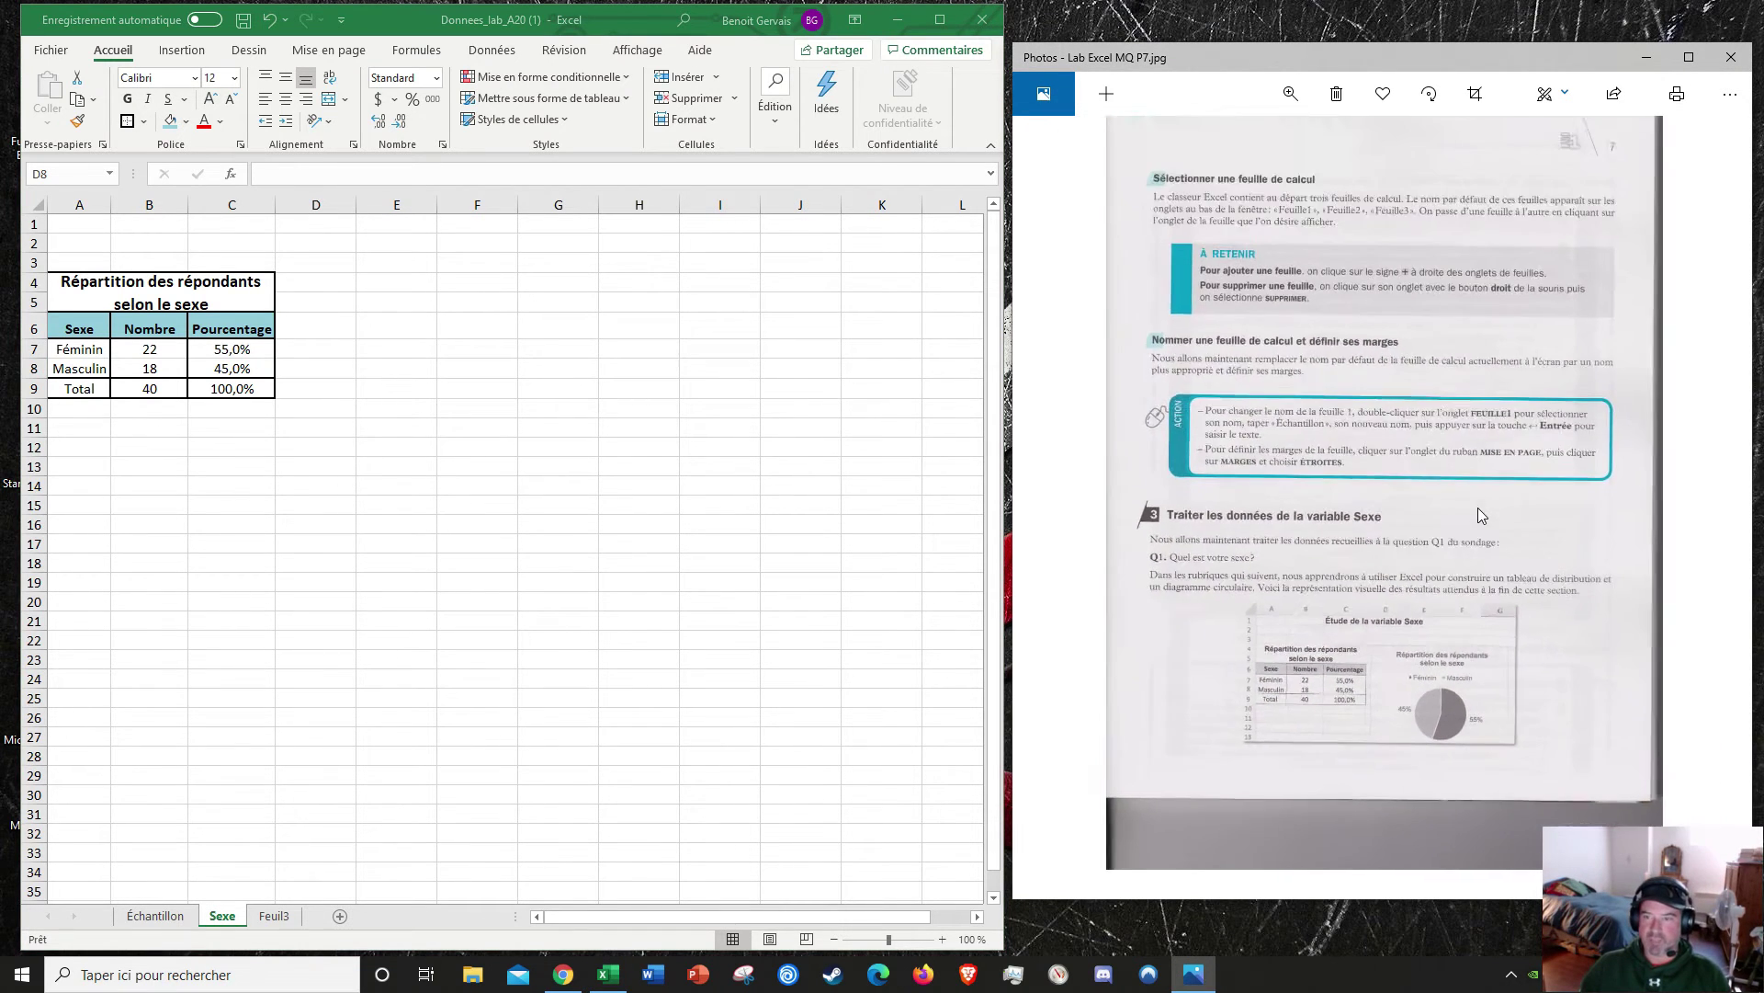
{"action": "left_click", "coordinate": [1705, 494]}
{"action": "left_click", "coordinate": [1704, 495]}
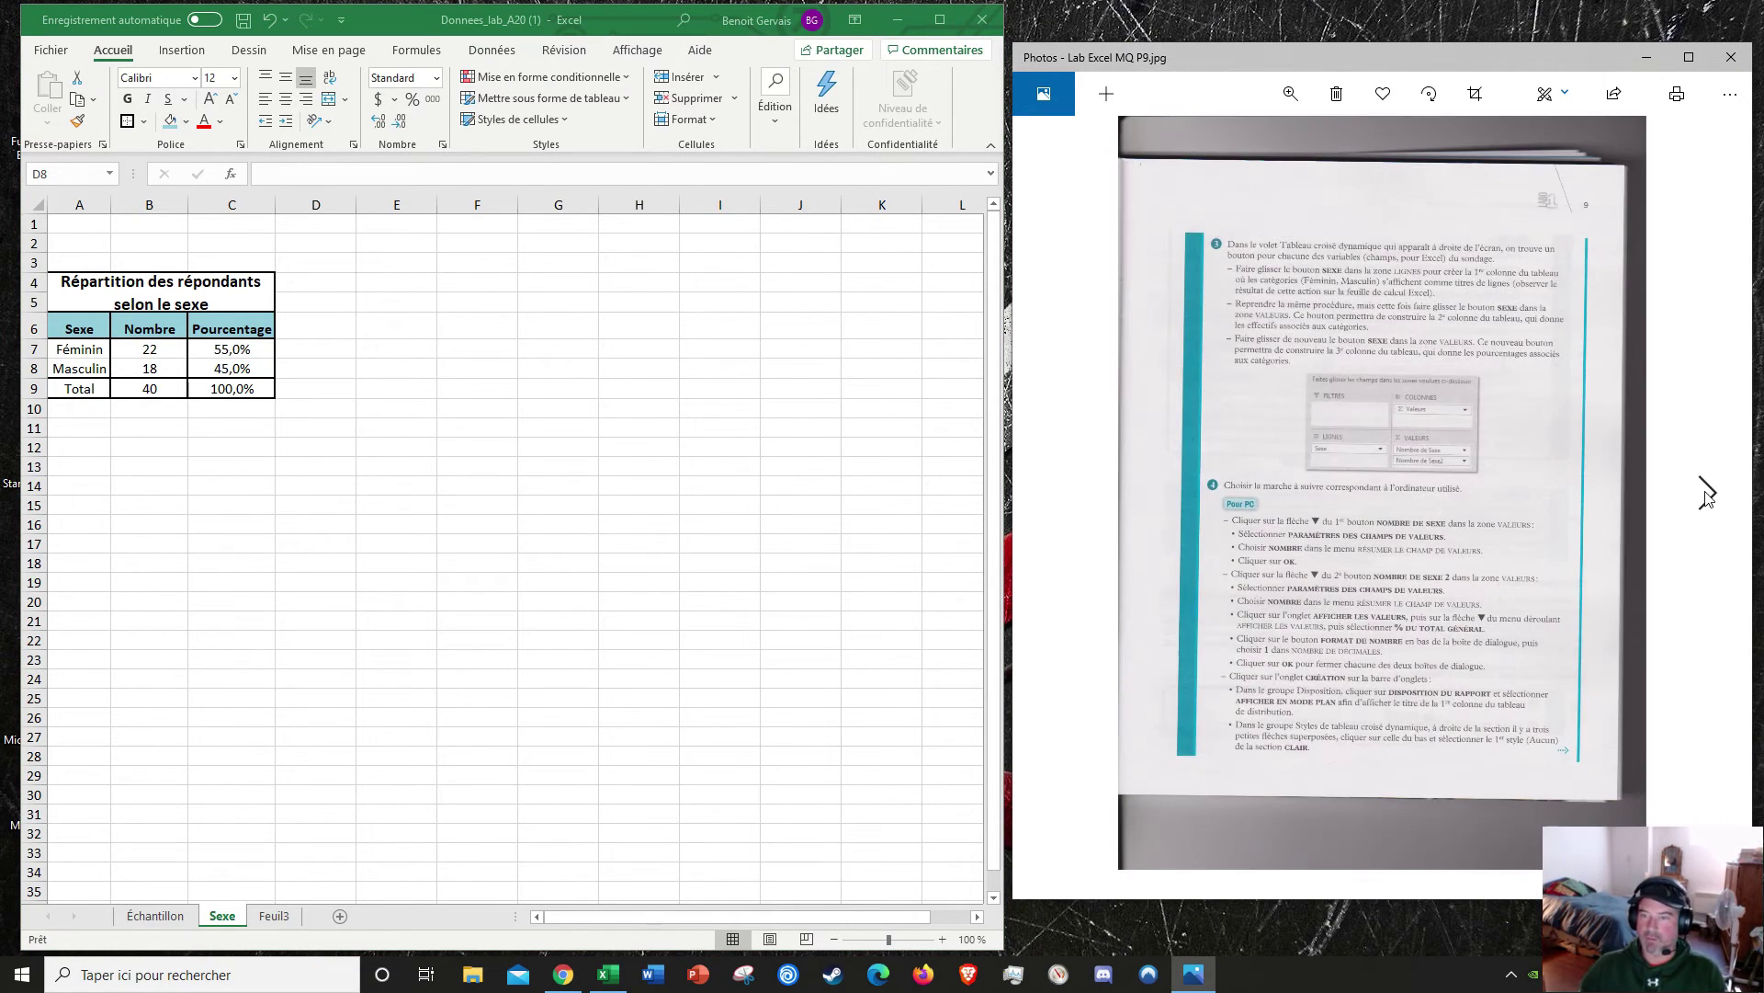
{"action": "left_click", "coordinate": [1705, 494]}
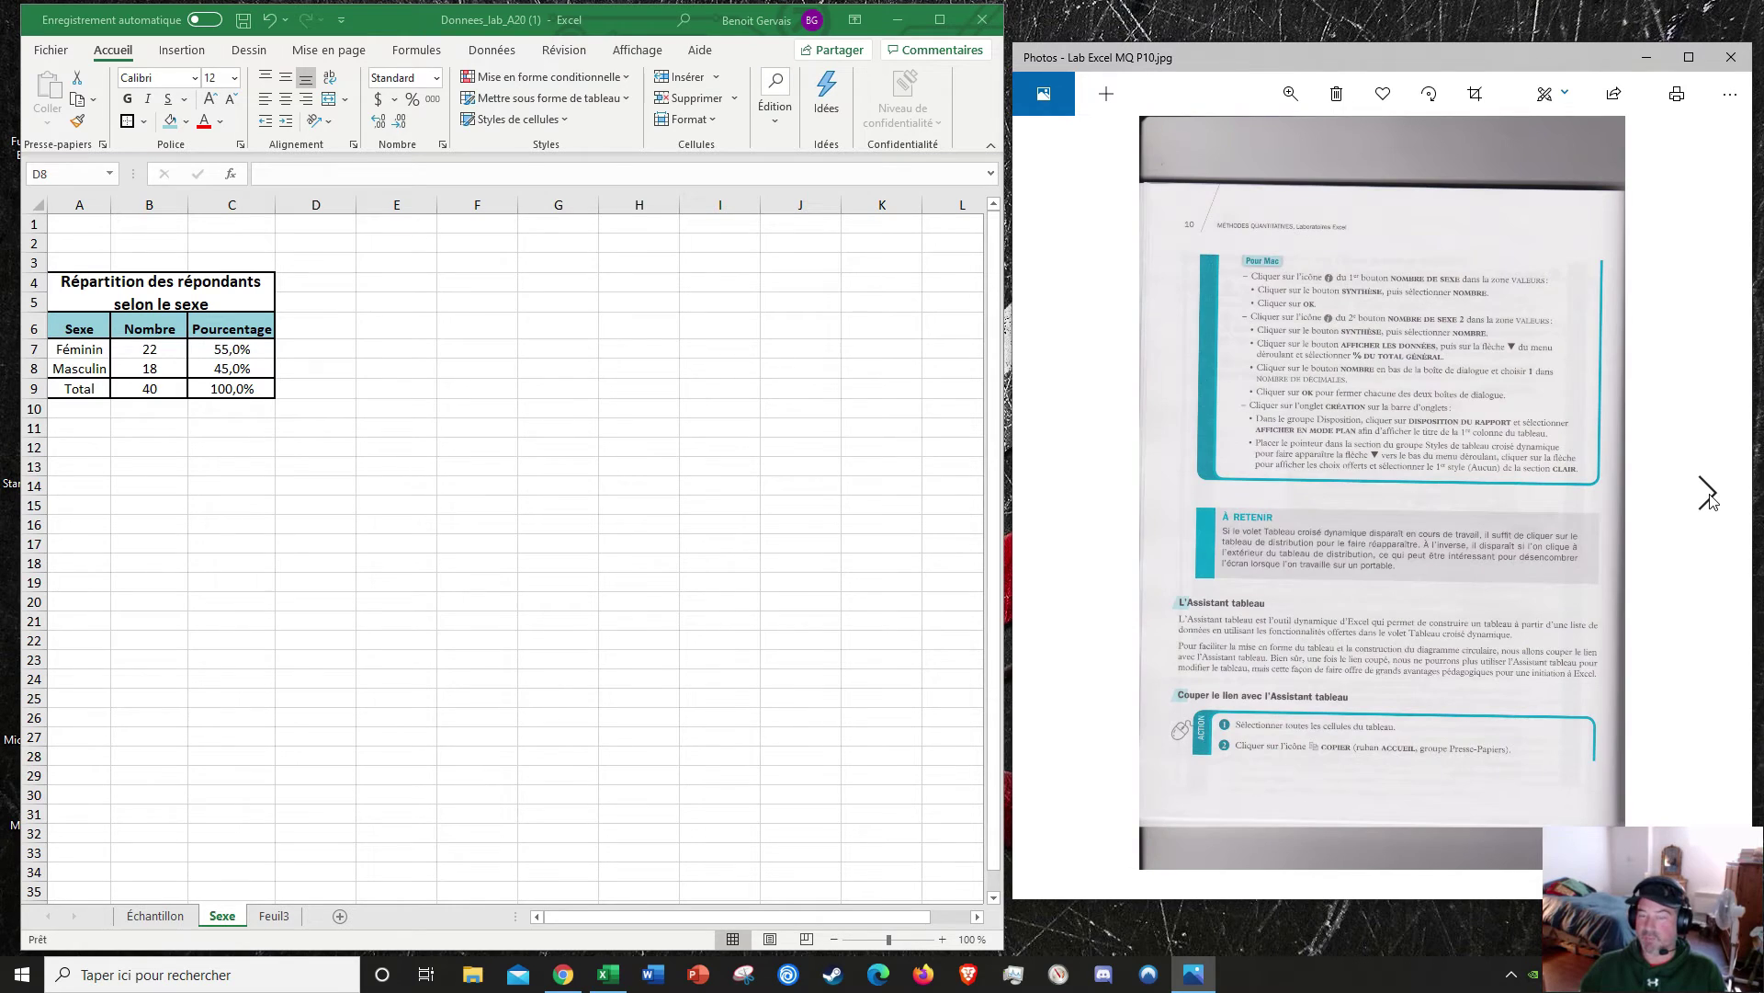
{"action": "left_click", "coordinate": [1709, 496]}
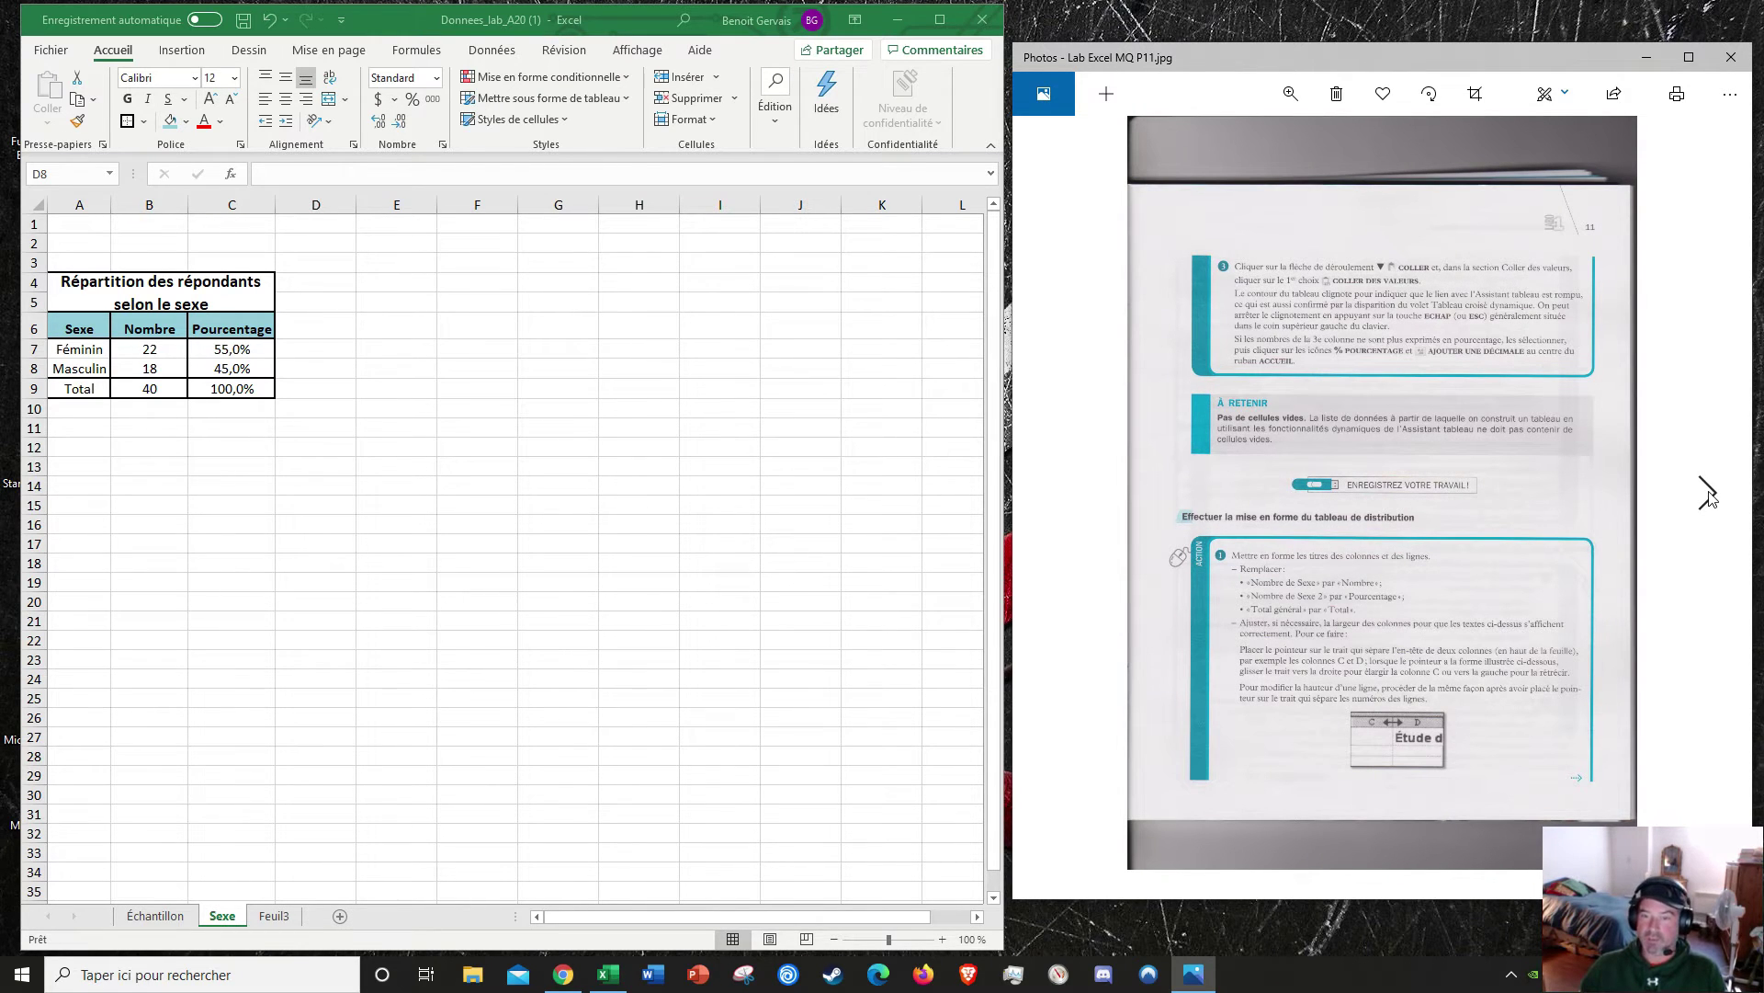
{"action": "left_click", "coordinate": [1708, 496]}
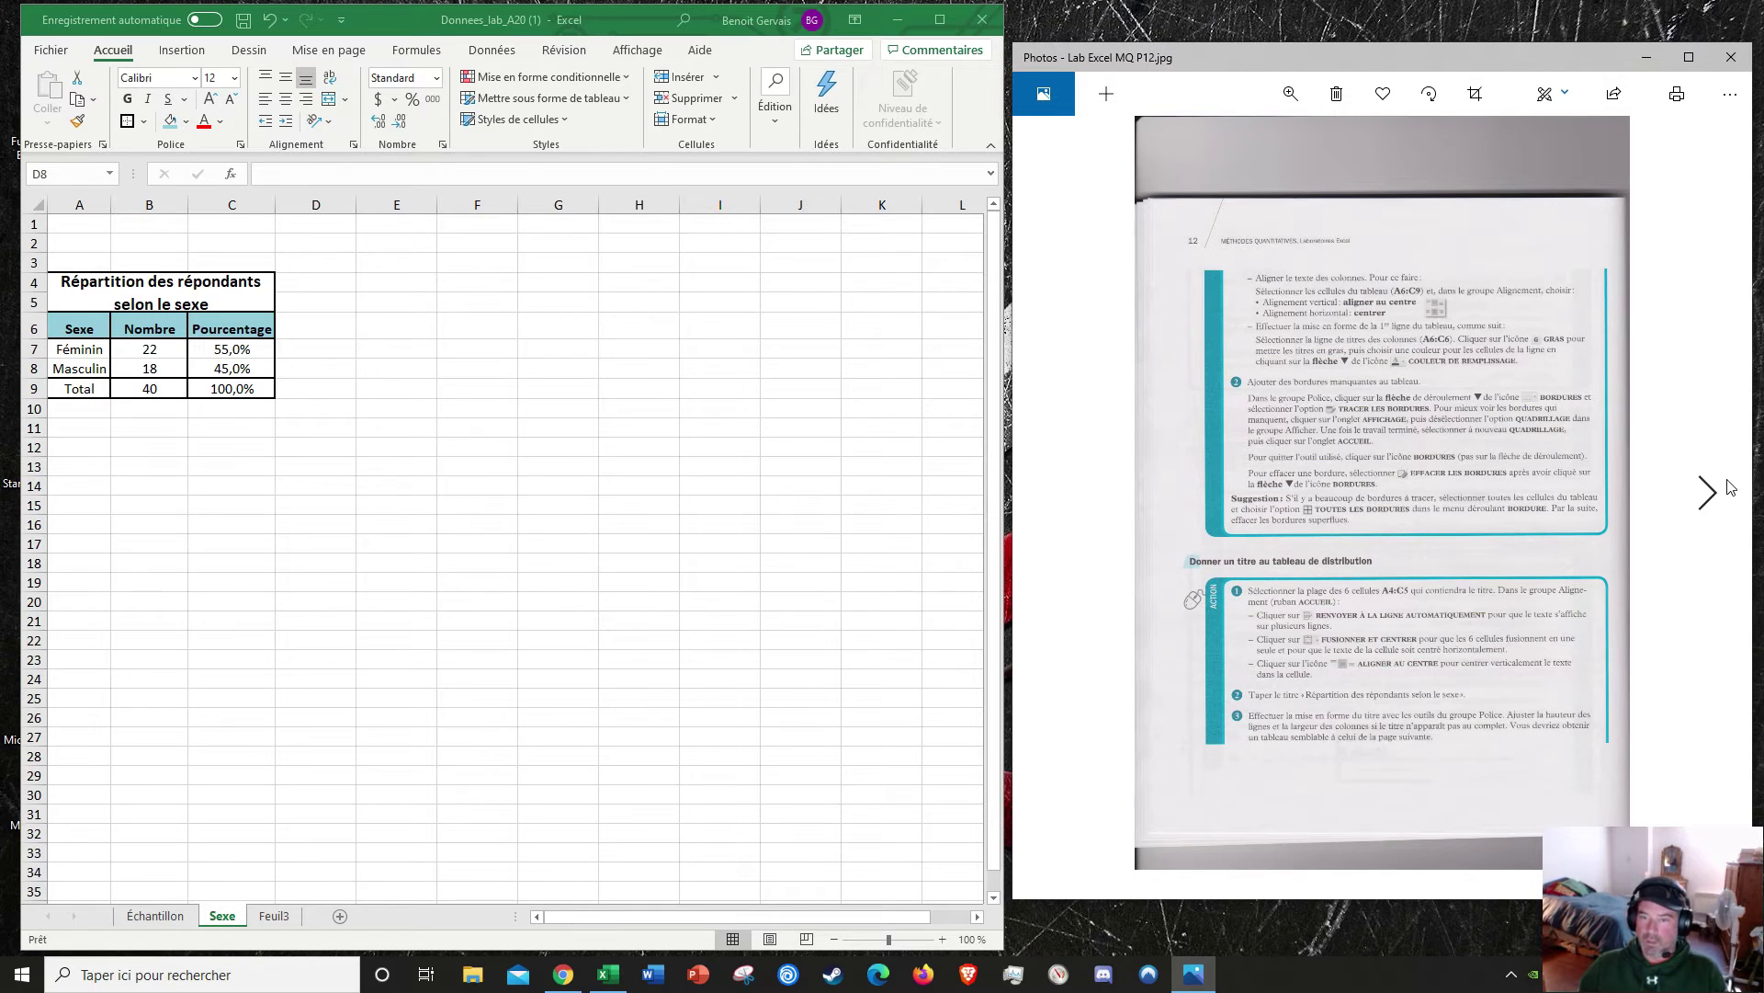
{"action": "left_click", "coordinate": [1711, 497]}
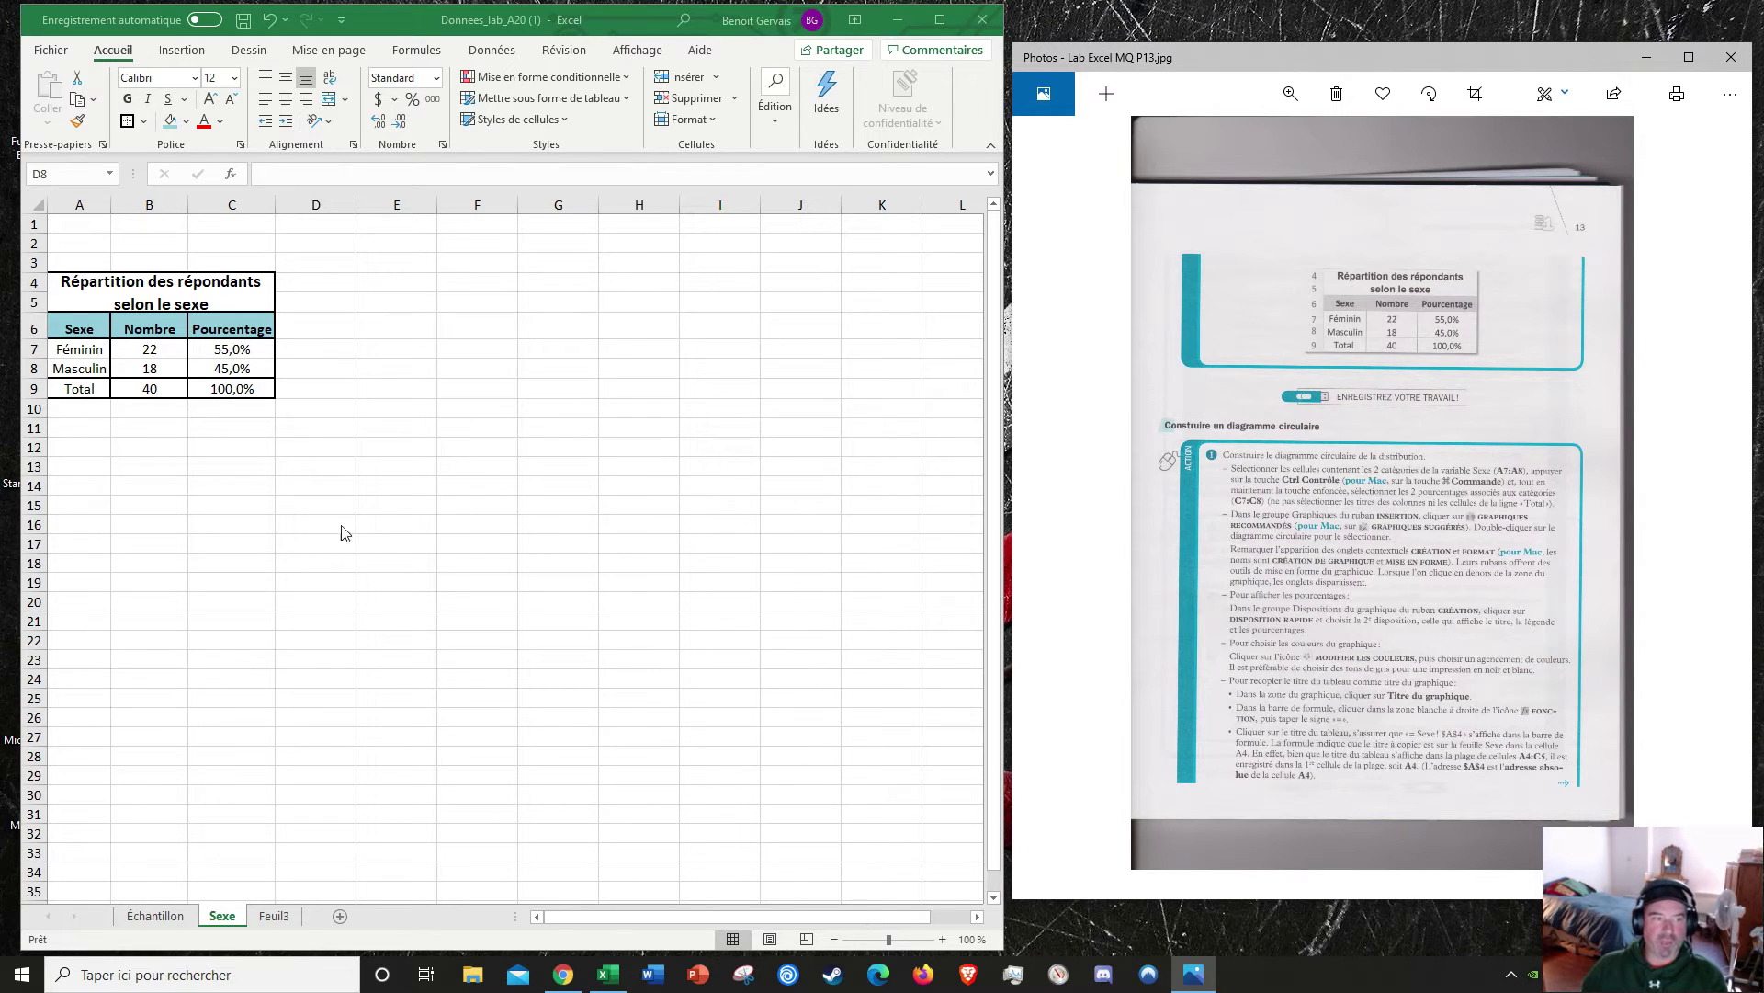
Step: Select the category cells A7:A8 together with their percentages in C7:C8 as the chart data
{"action": "left_click", "coordinate": [84, 351]}
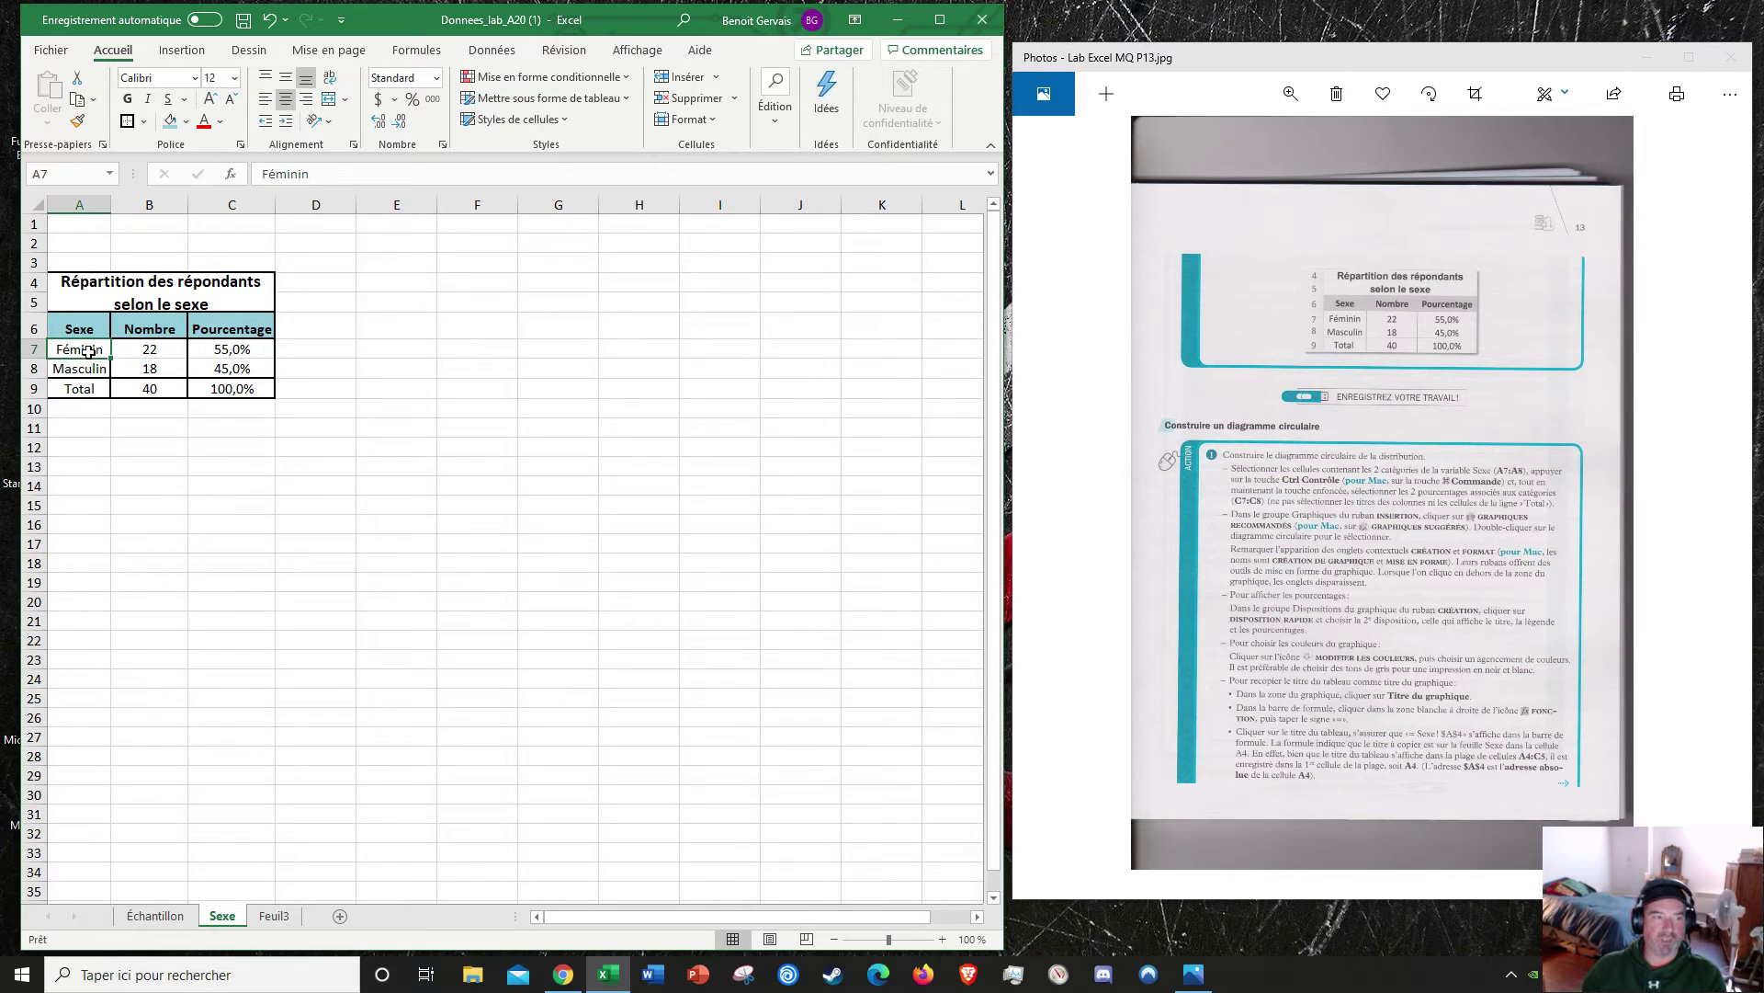
{"action": "left_click", "coordinate": [97, 422]}
{"action": "left_click", "coordinate": [83, 353]}
{"action": "left_click_drag", "start_coordinate": [91, 350], "coordinate": [93, 365]}
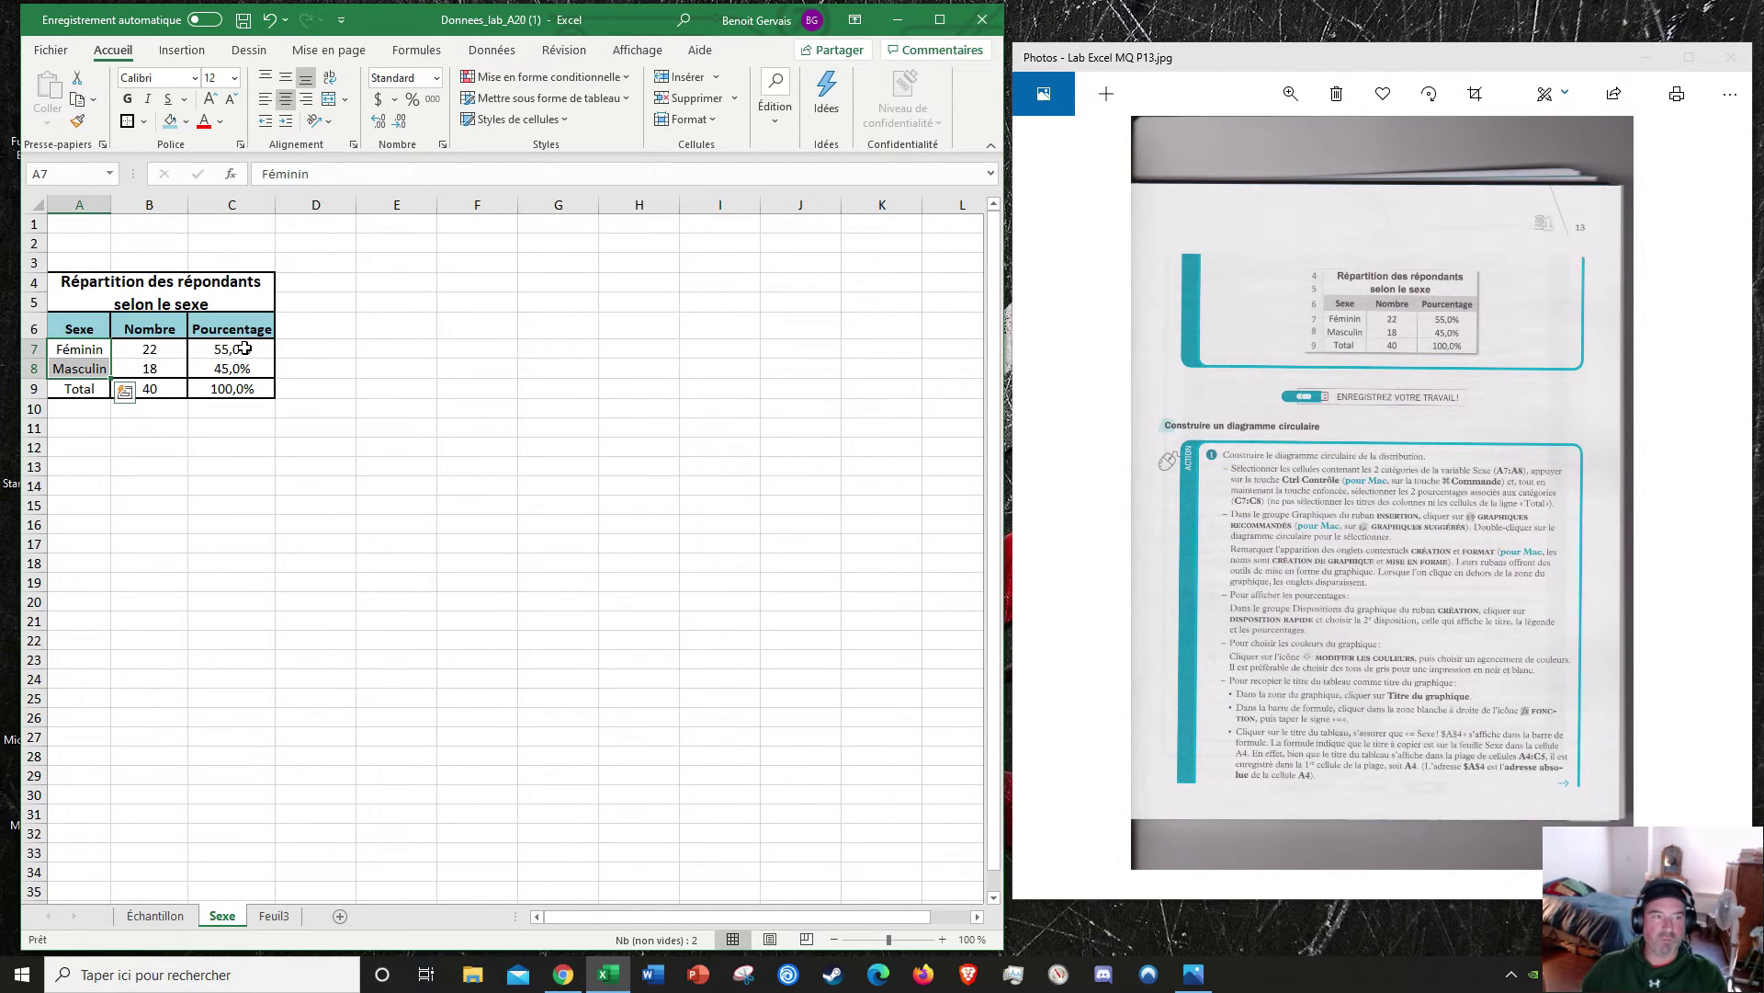
{"action": "left_click", "coordinate": [245, 348], "text": "ctrl"}
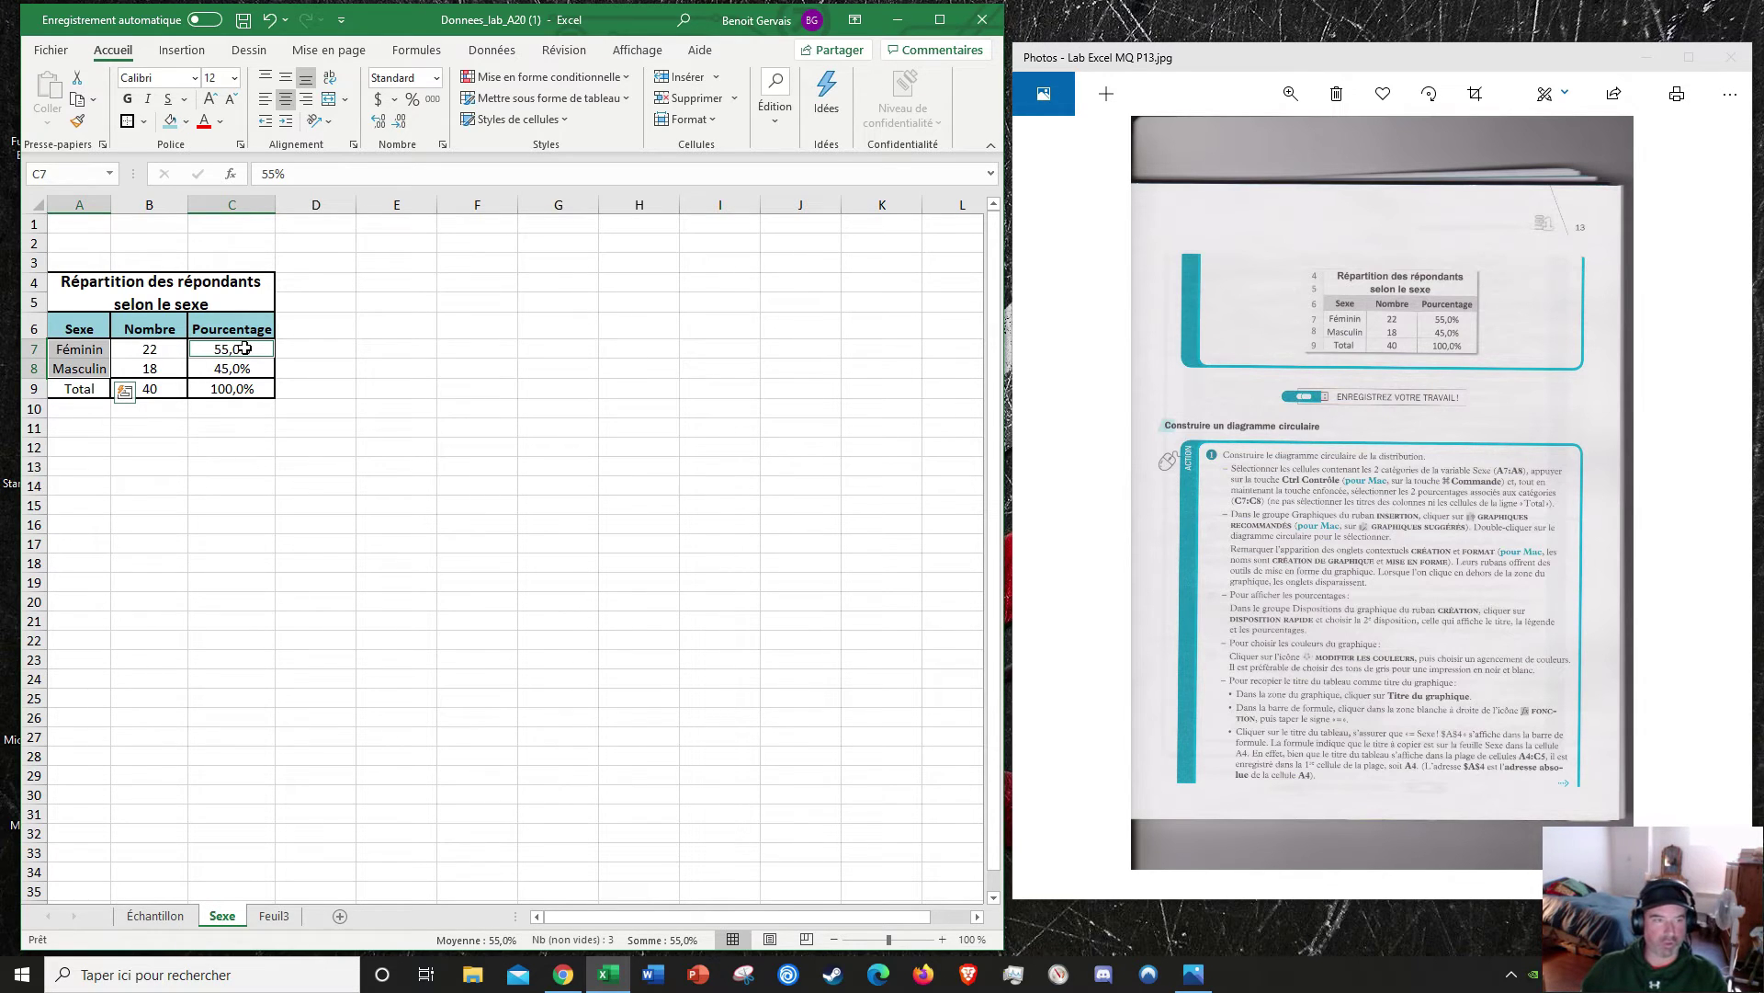
{"action": "left_click_drag", "start_coordinate": [245, 348], "coordinate": [244, 360]}
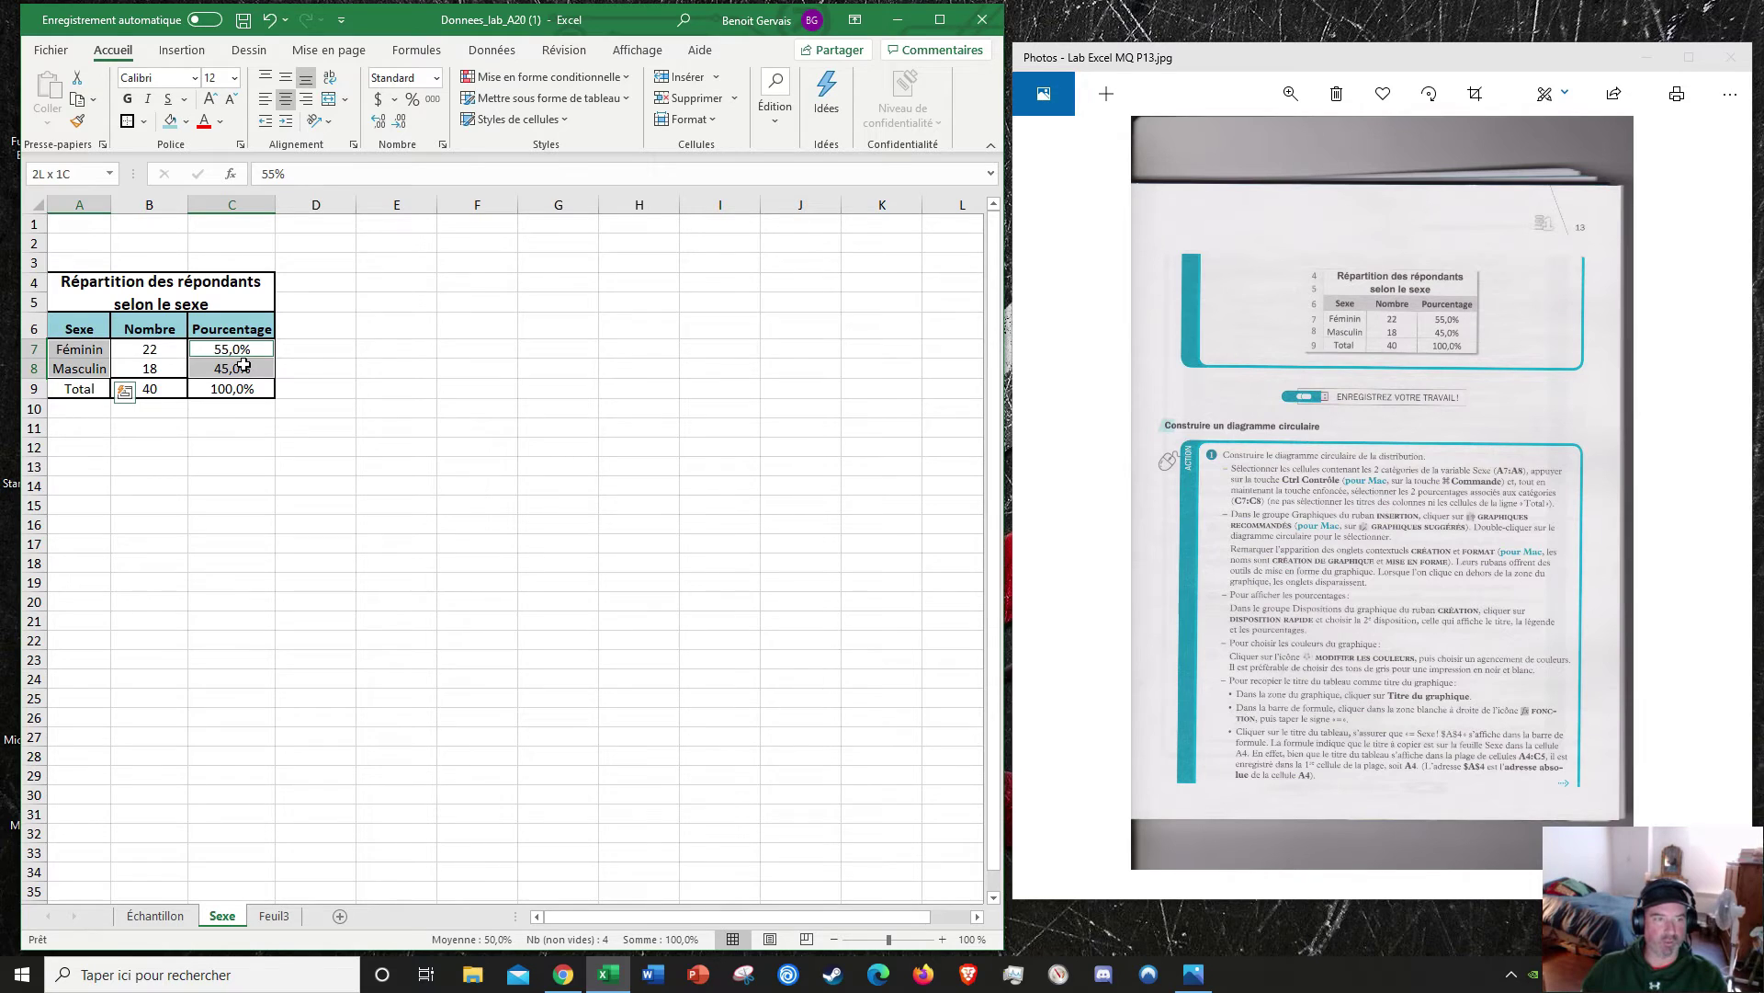
{"action": "left_click_drag", "start_coordinate": [244, 365], "coordinate": [243, 365]}
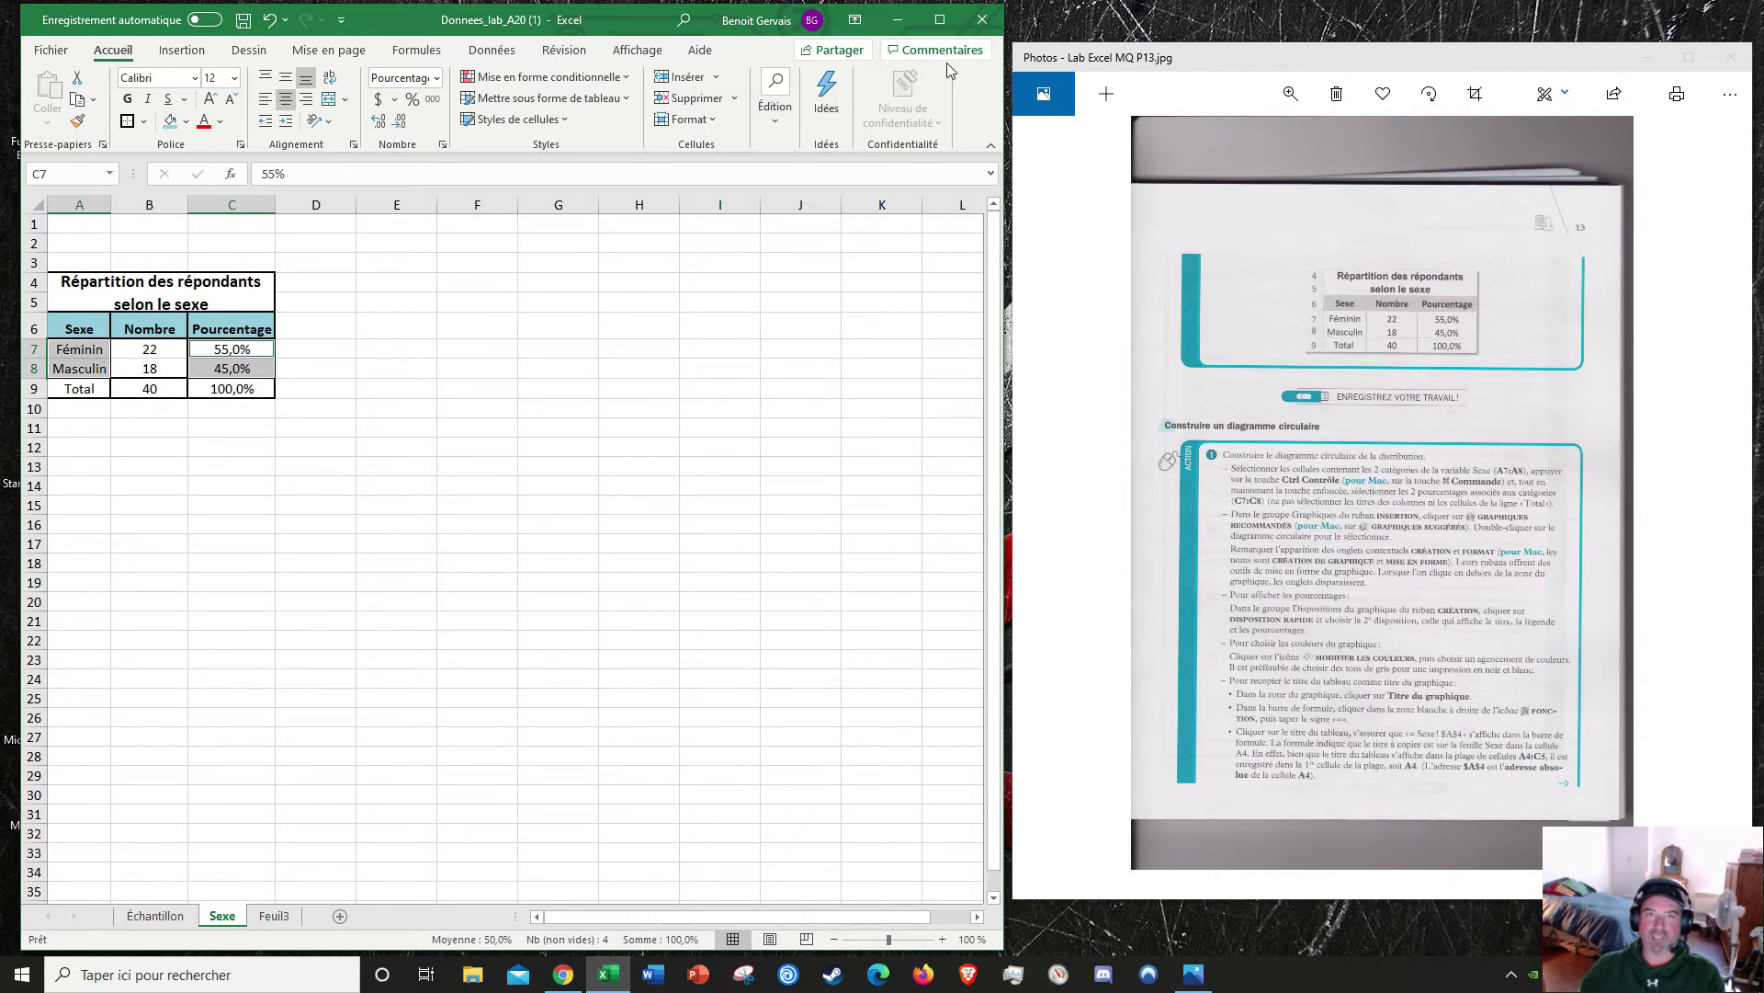
Step: Maximize the workbook, insert the recommended Secteurs pie chart and place it beside the distribution table
{"action": "left_click", "coordinate": [939, 19]}
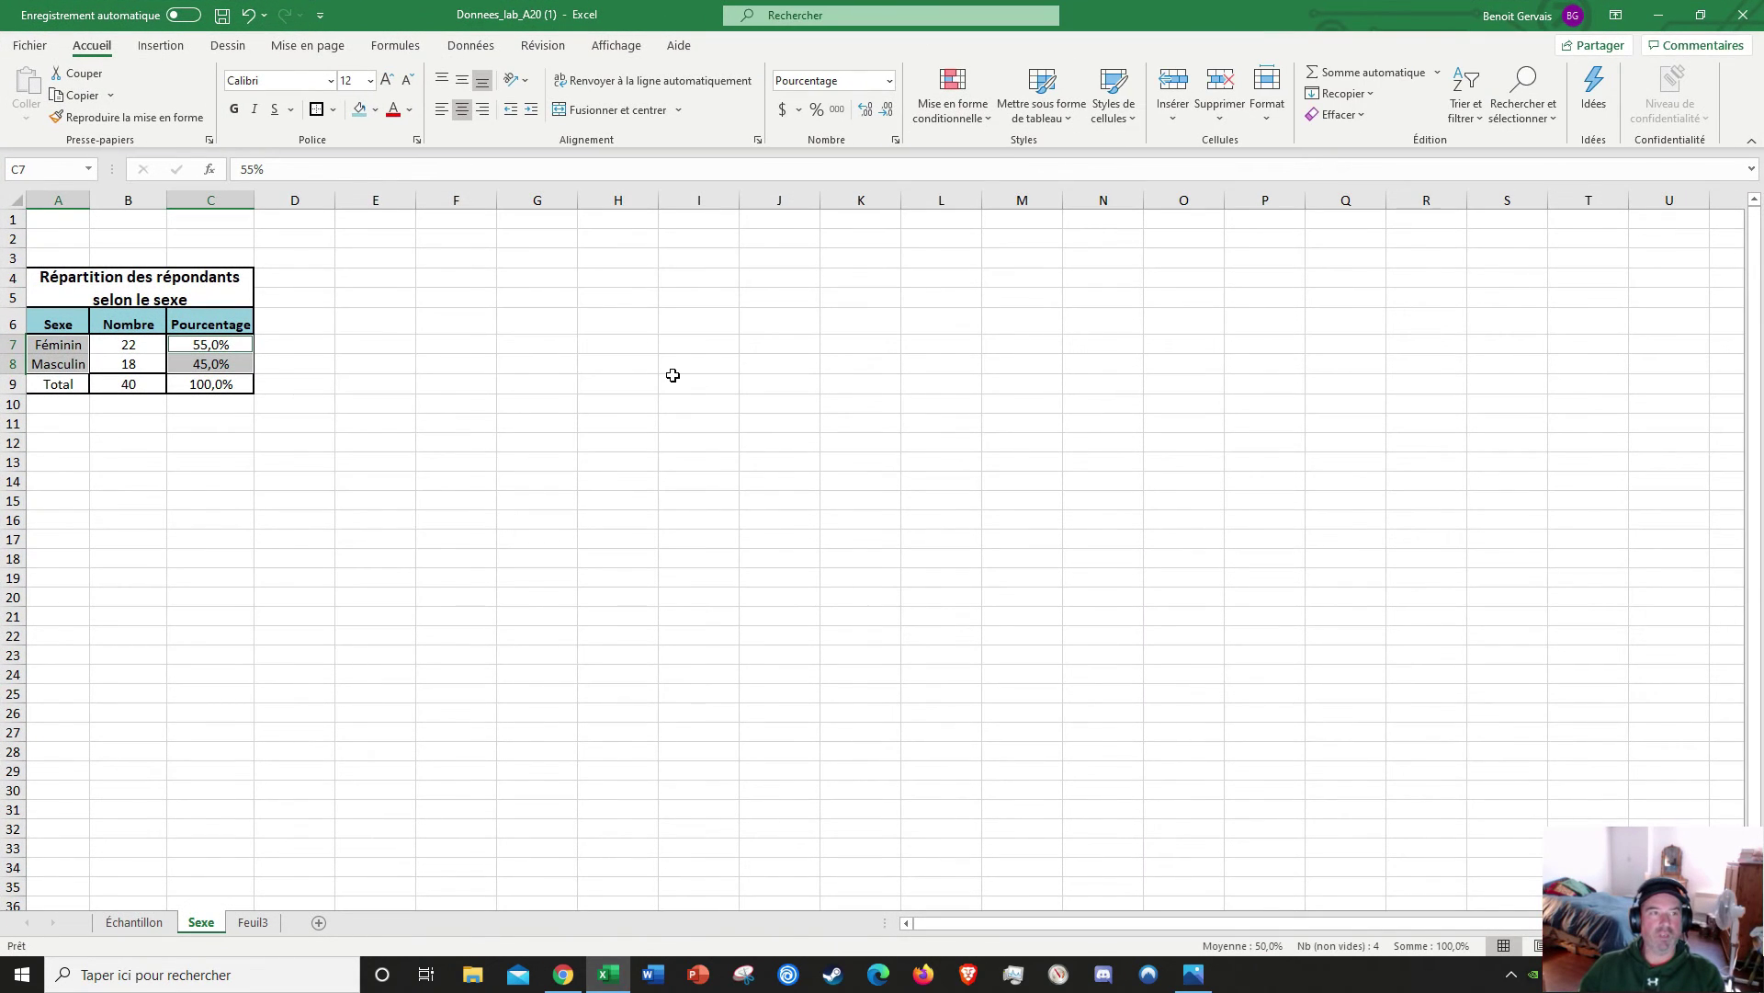
{"action": "left_click", "coordinate": [171, 50]}
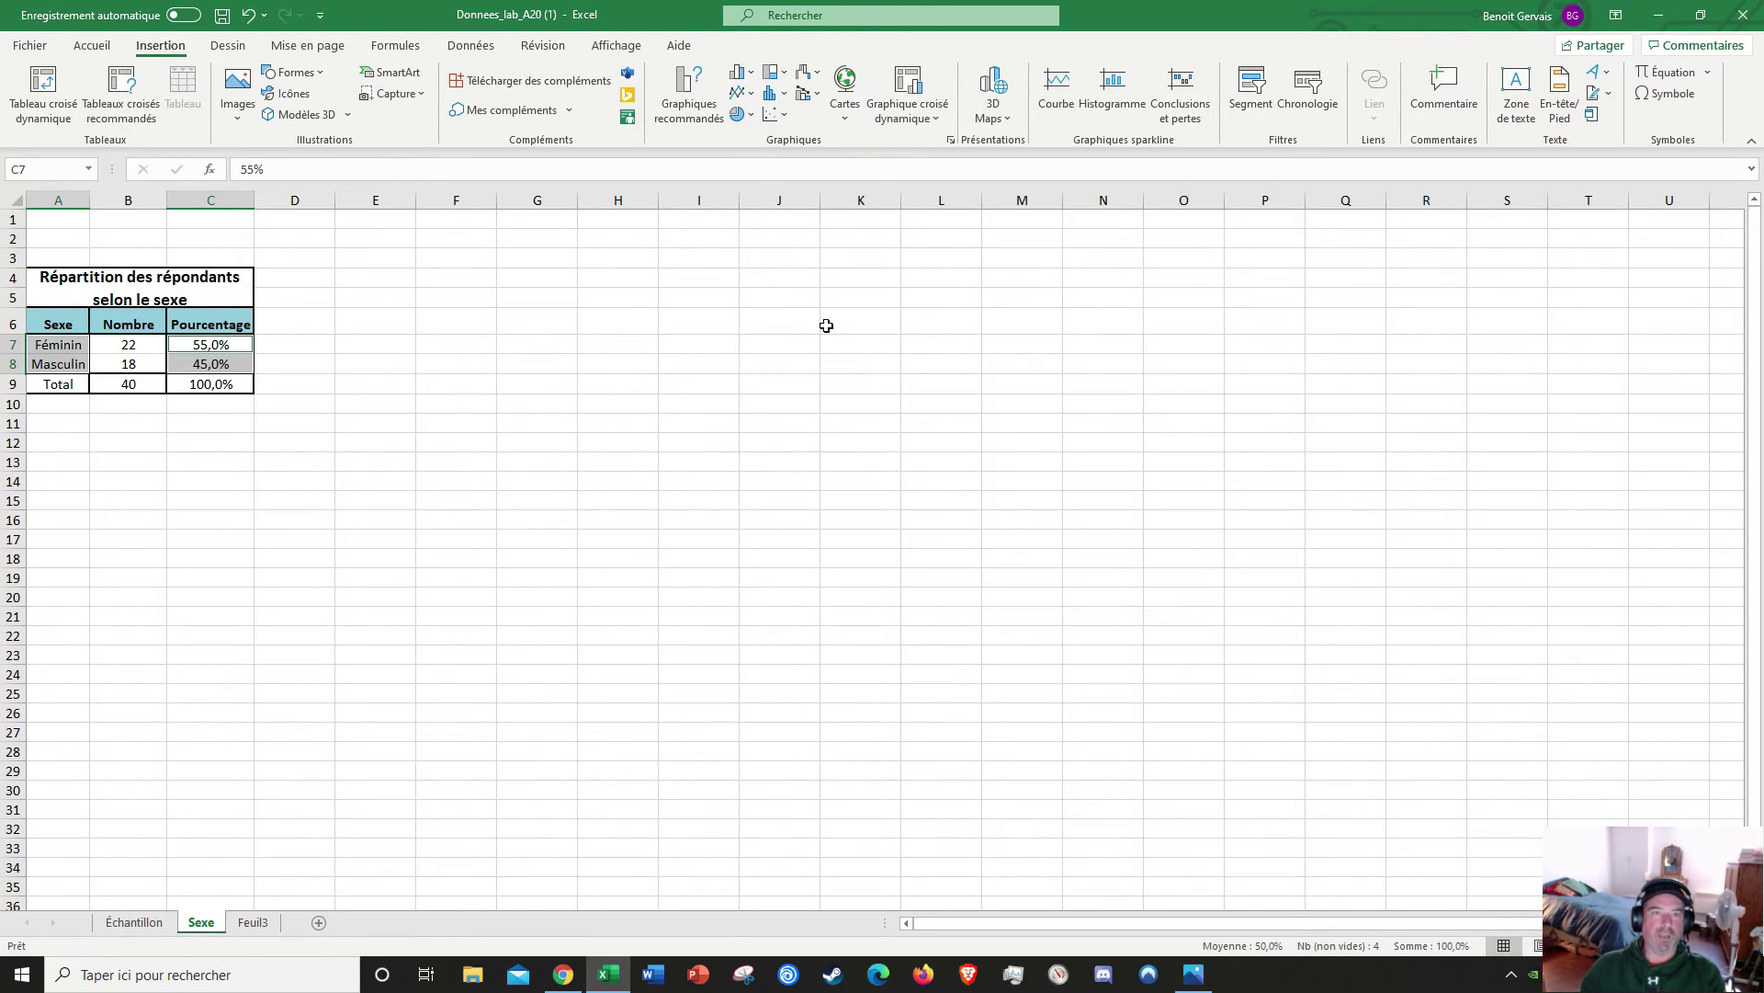
{"action": "left_click", "coordinate": [690, 114]}
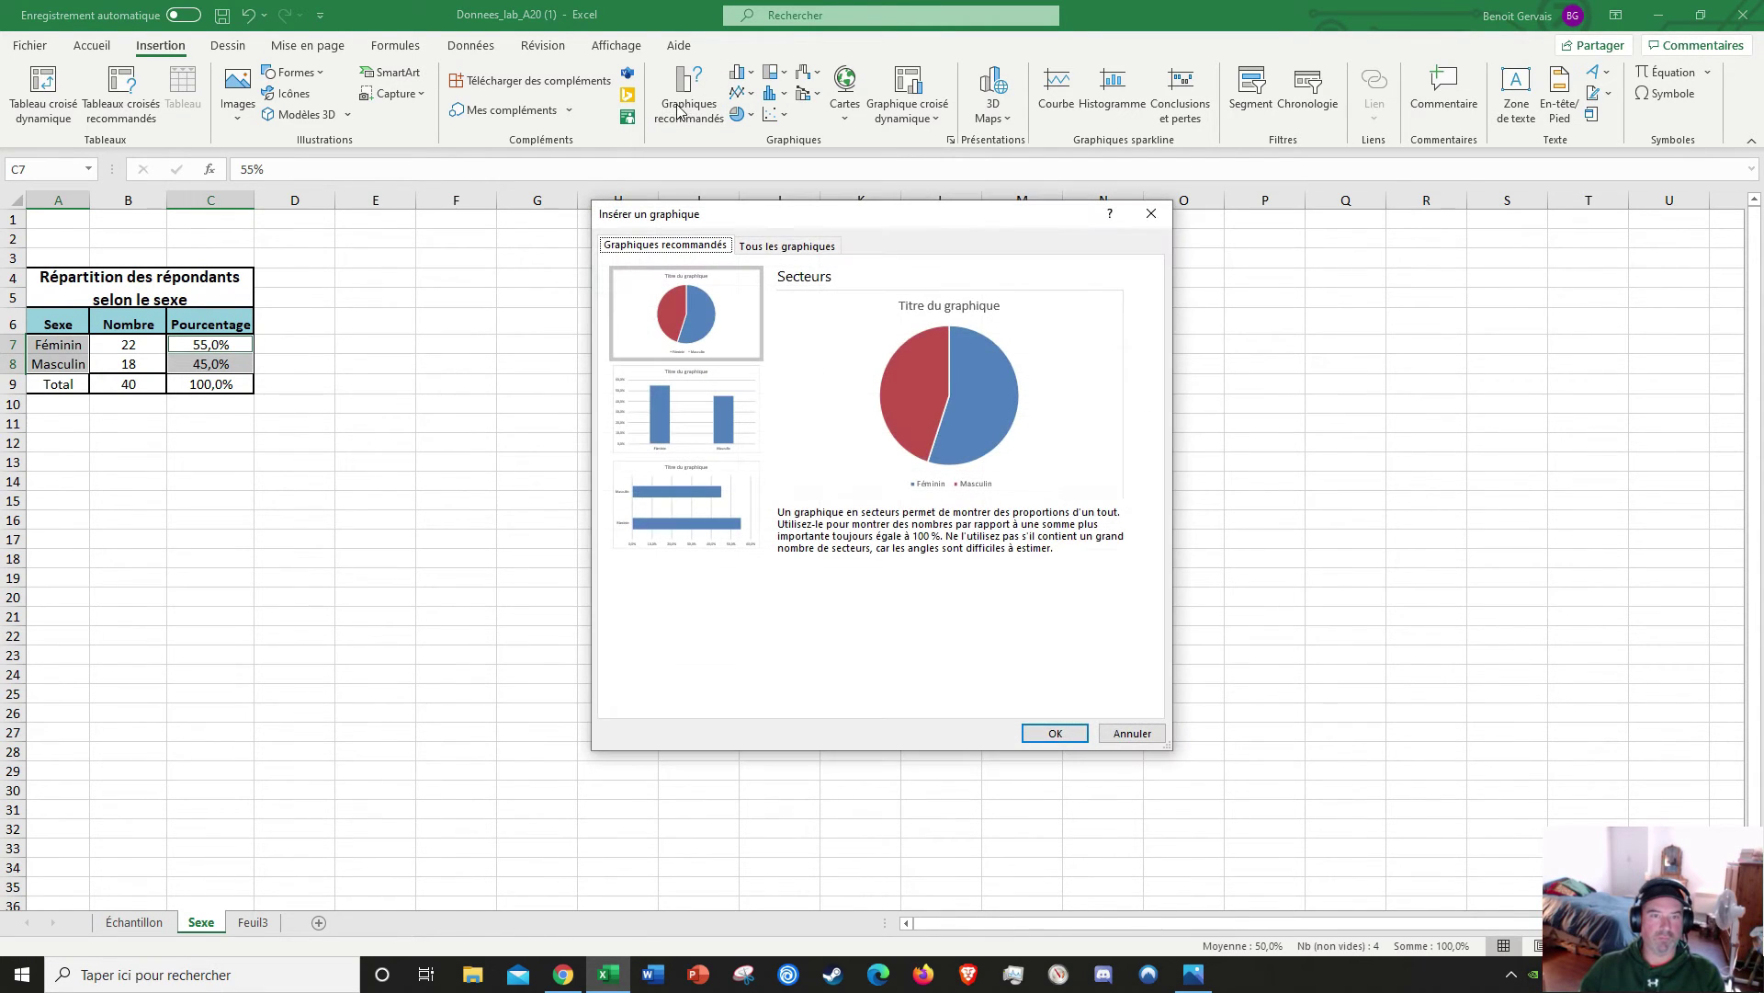
{"action": "double_click", "coordinate": [684, 310]}
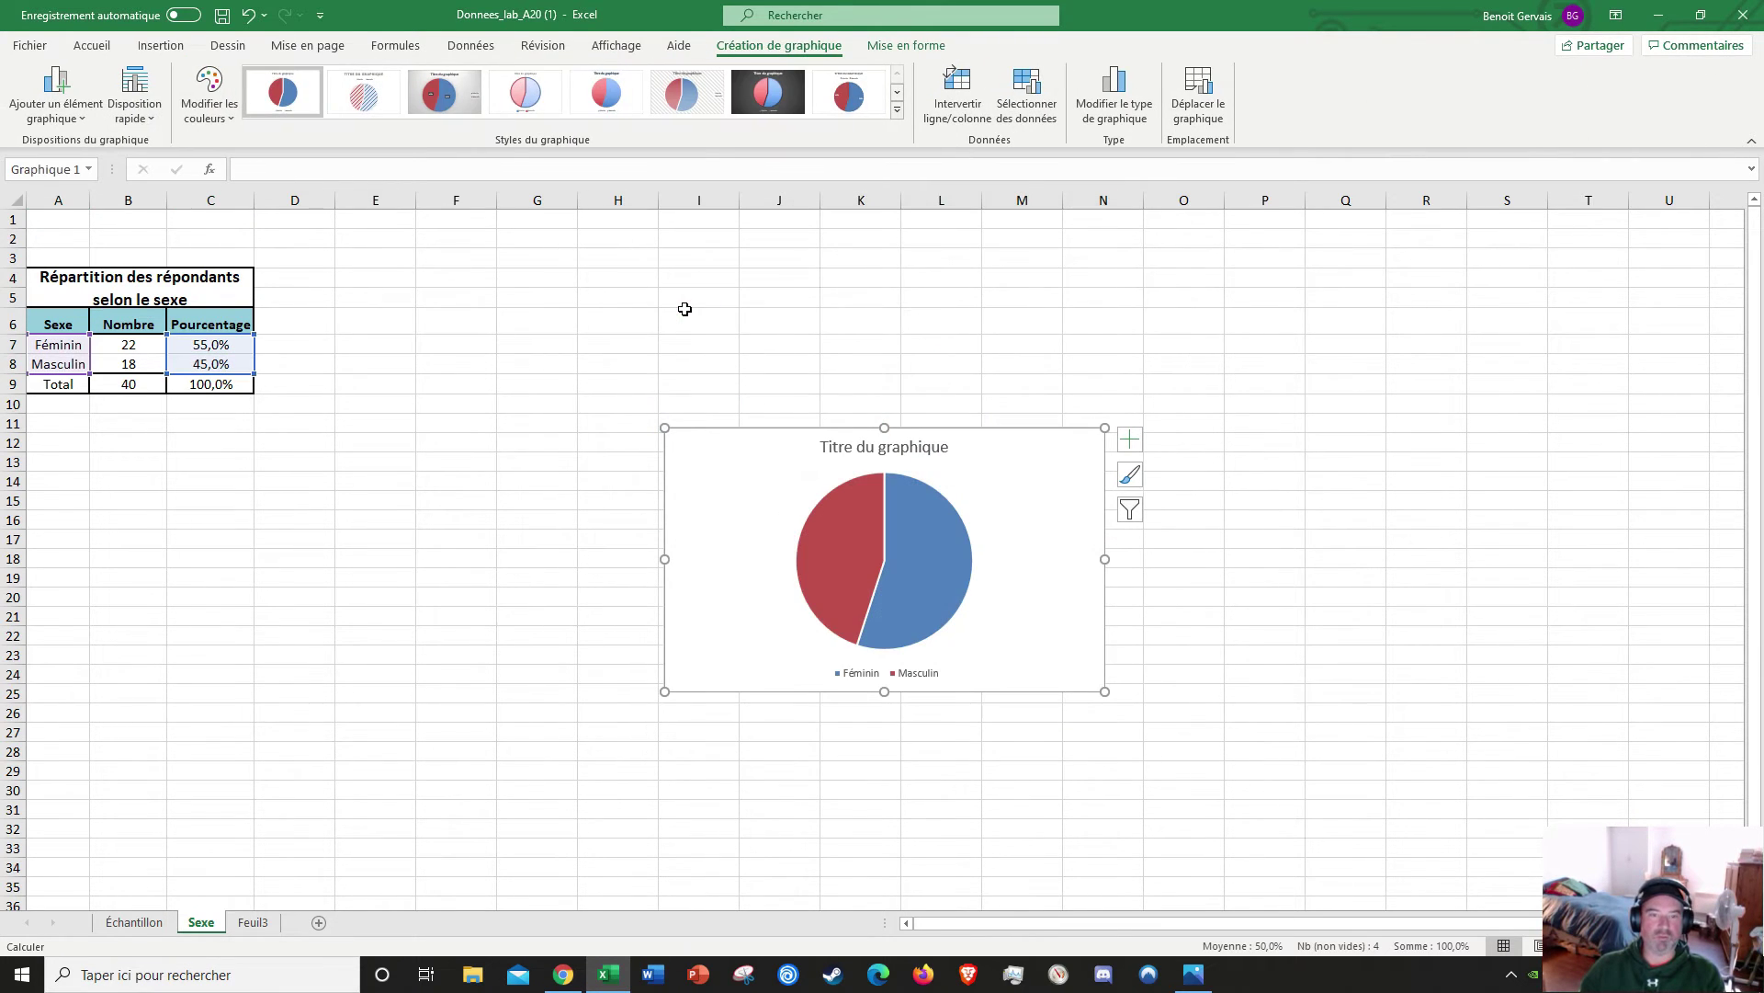
{"action": "left_click_drag", "start_coordinate": [1049, 441], "coordinate": [651, 283]}
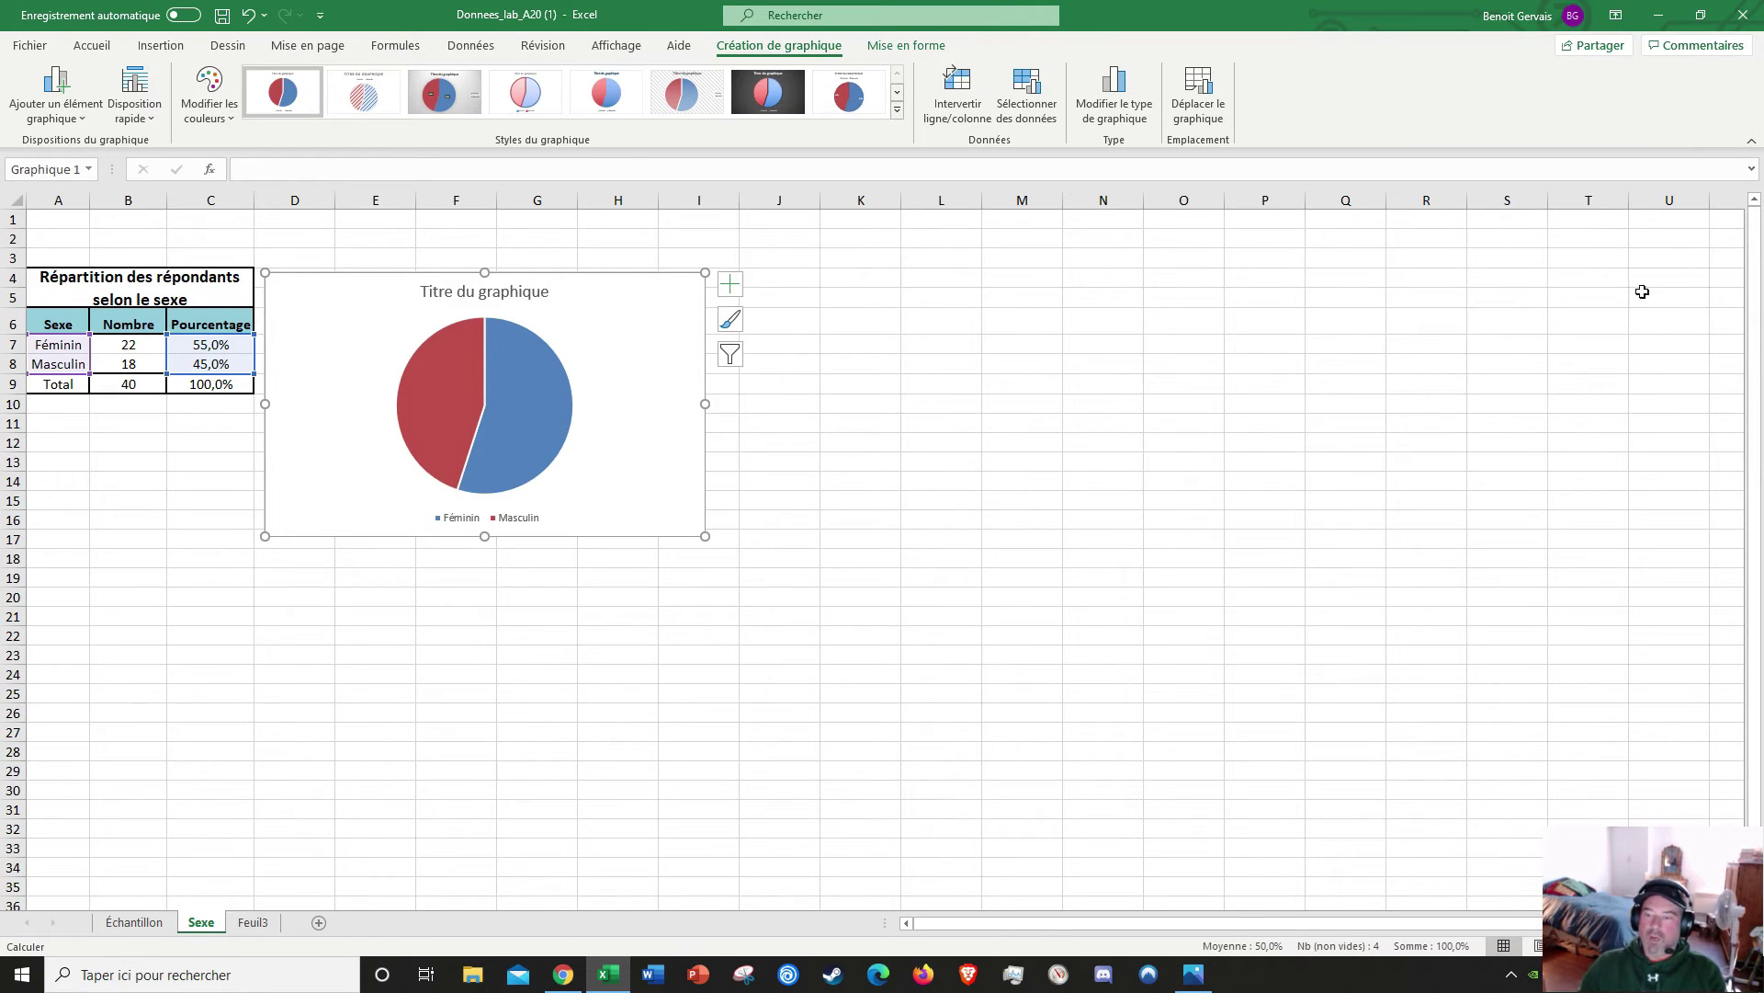
Step: Read the contextual tabs note in the Photos handout and check it in Excel by deselecting and reselecting the pie chart
{"action": "left_click", "coordinate": [1194, 974]}
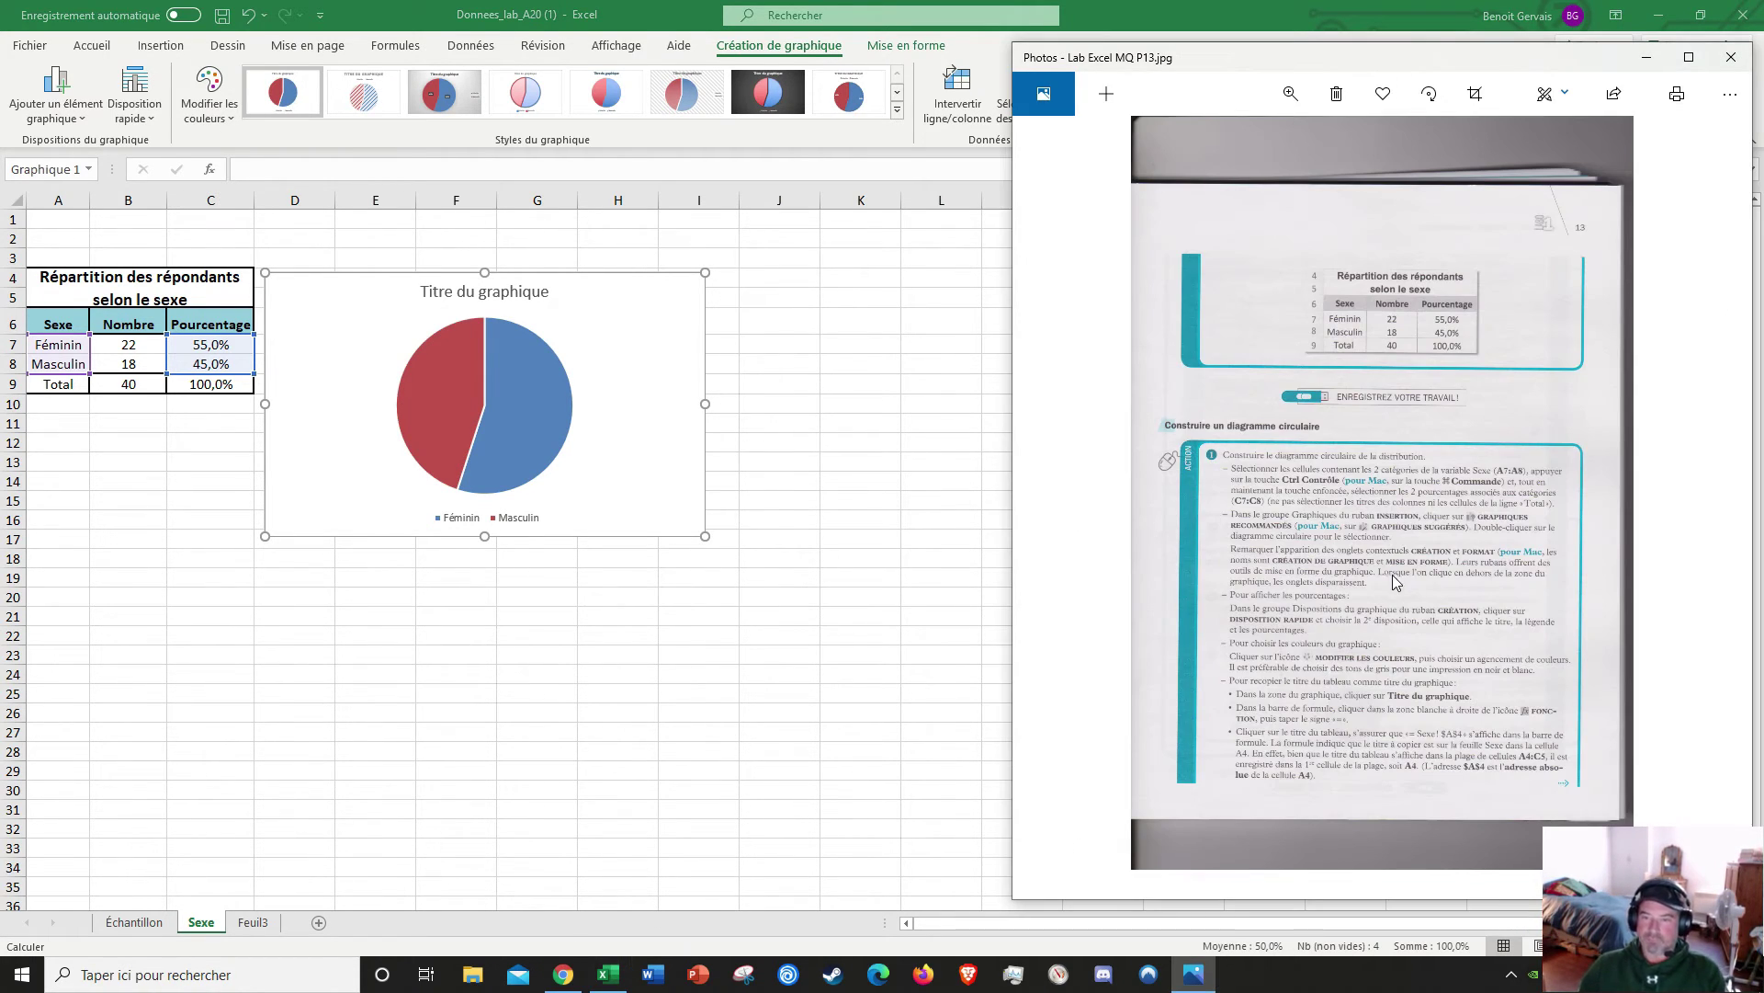
{"action": "scroll", "coordinate": [1394, 582], "scroll_direction": "down", "scroll_amount": 1}
{"action": "scroll", "coordinate": [1397, 607], "scroll_direction": "up", "scroll_amount": 1}
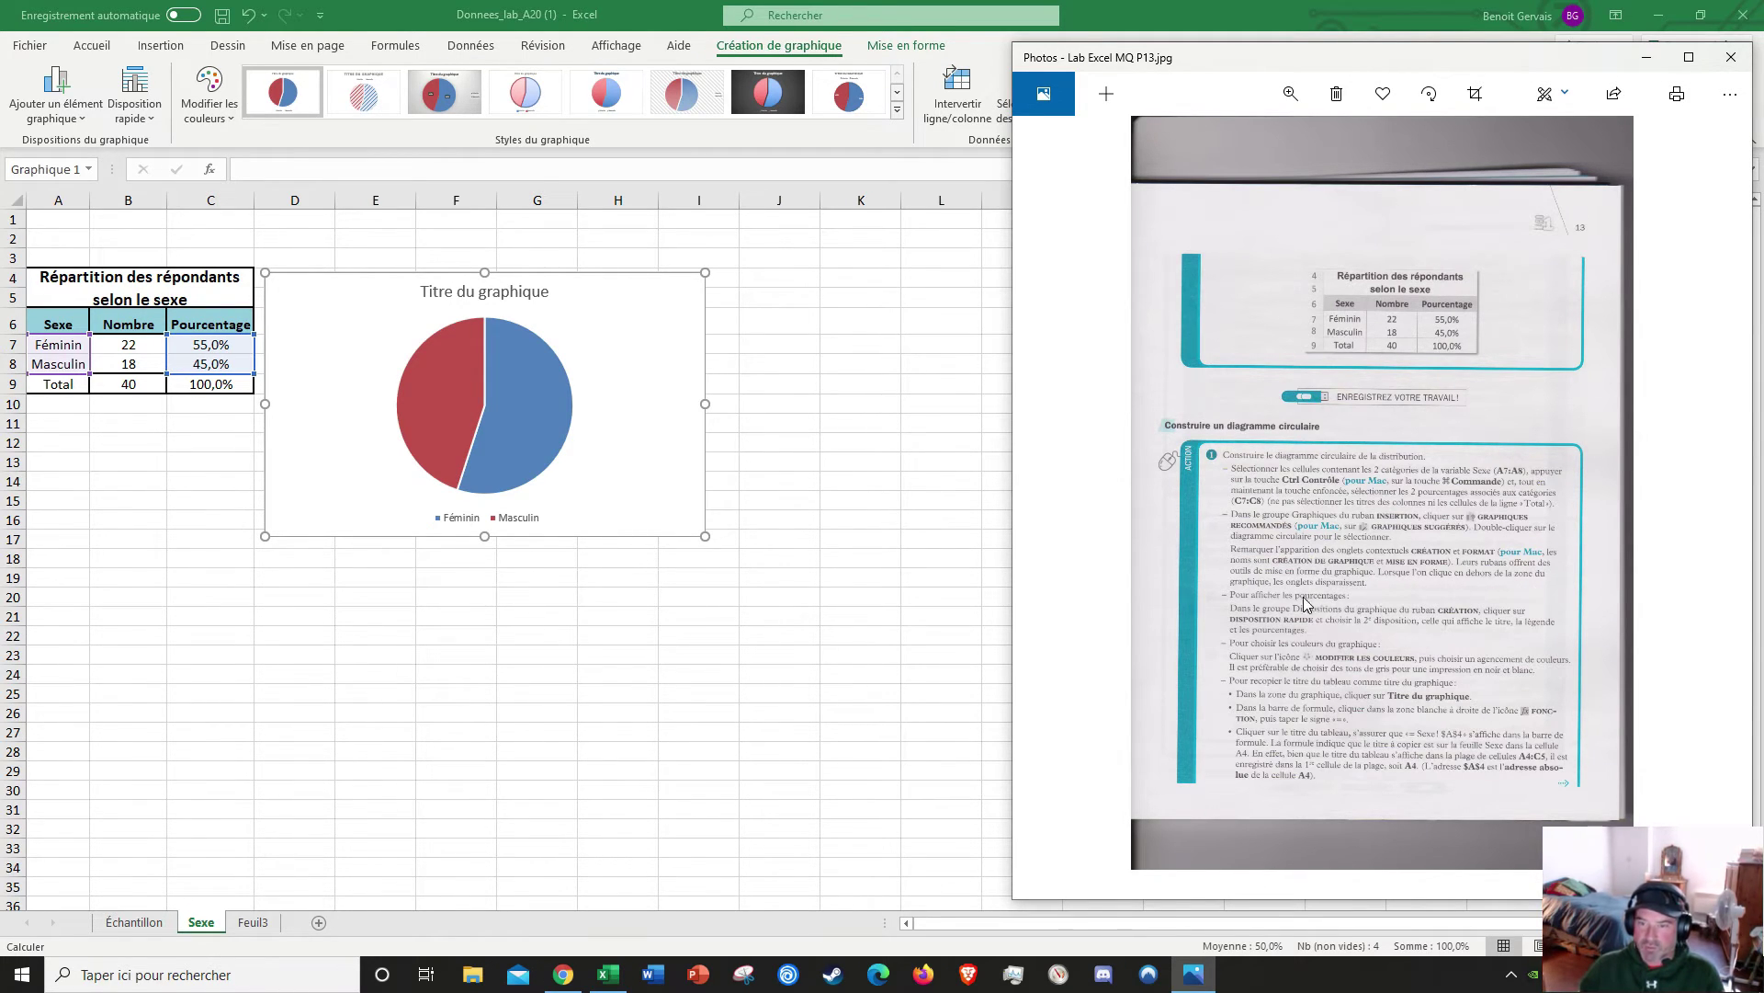
{"action": "left_click", "coordinate": [888, 406]}
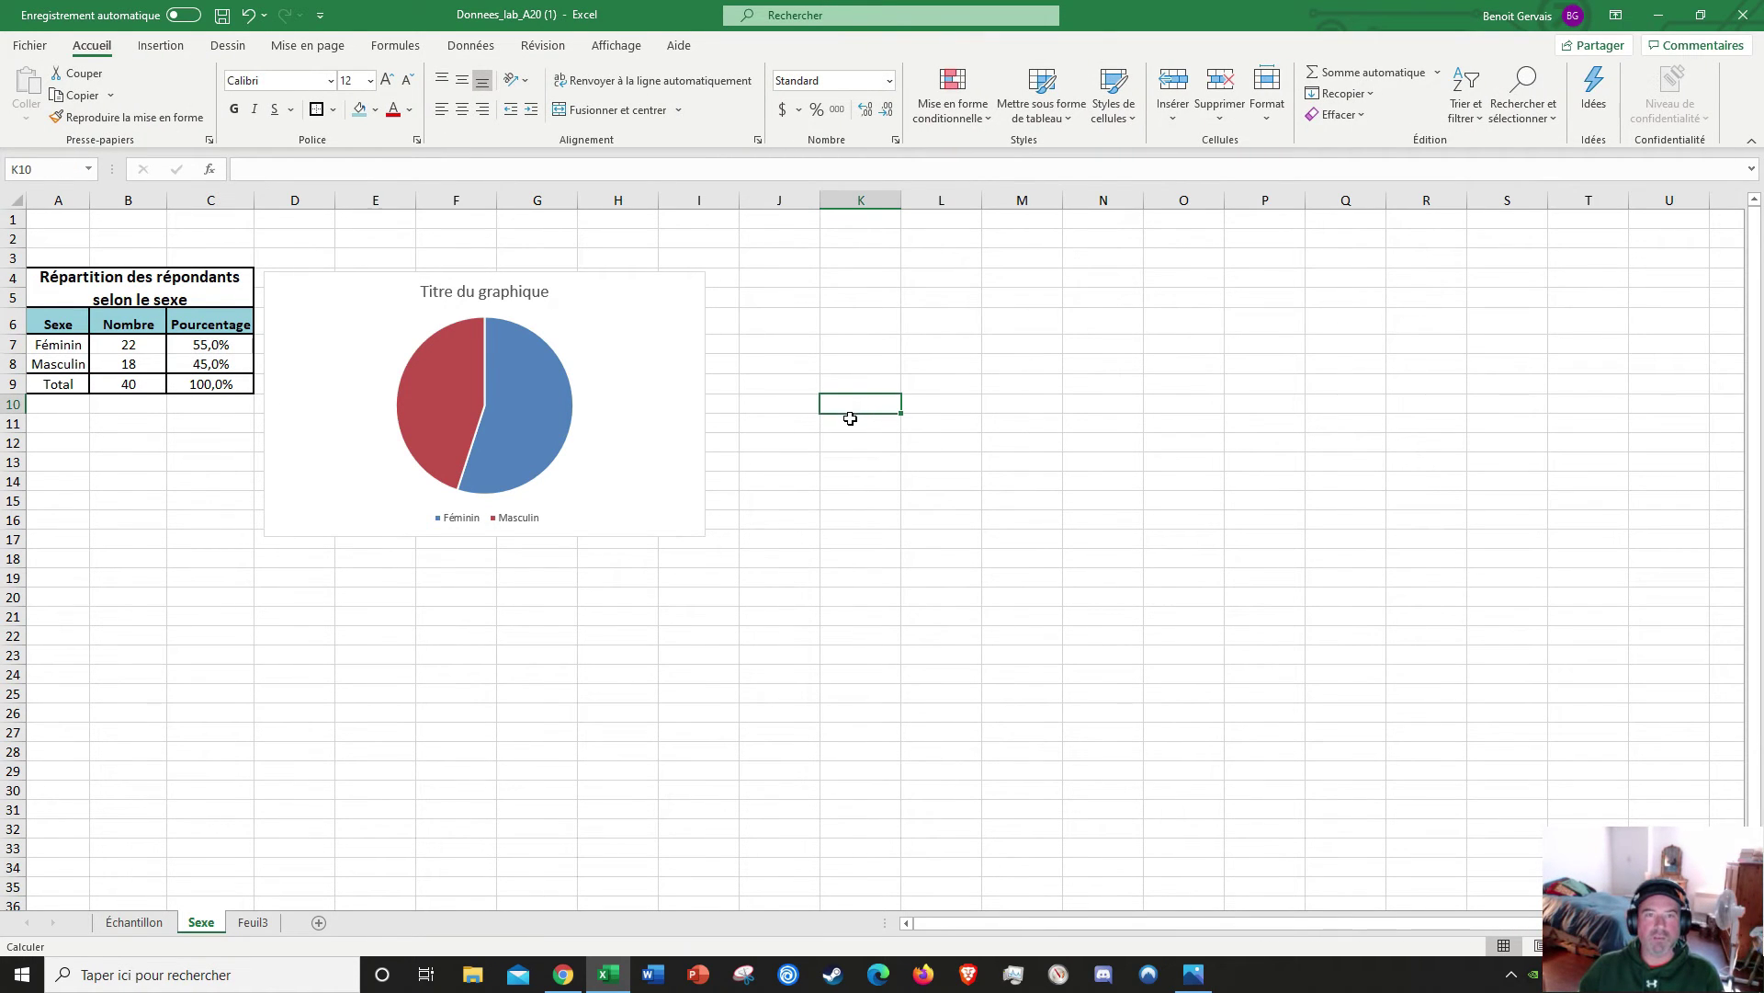
{"action": "left_click", "coordinate": [575, 411]}
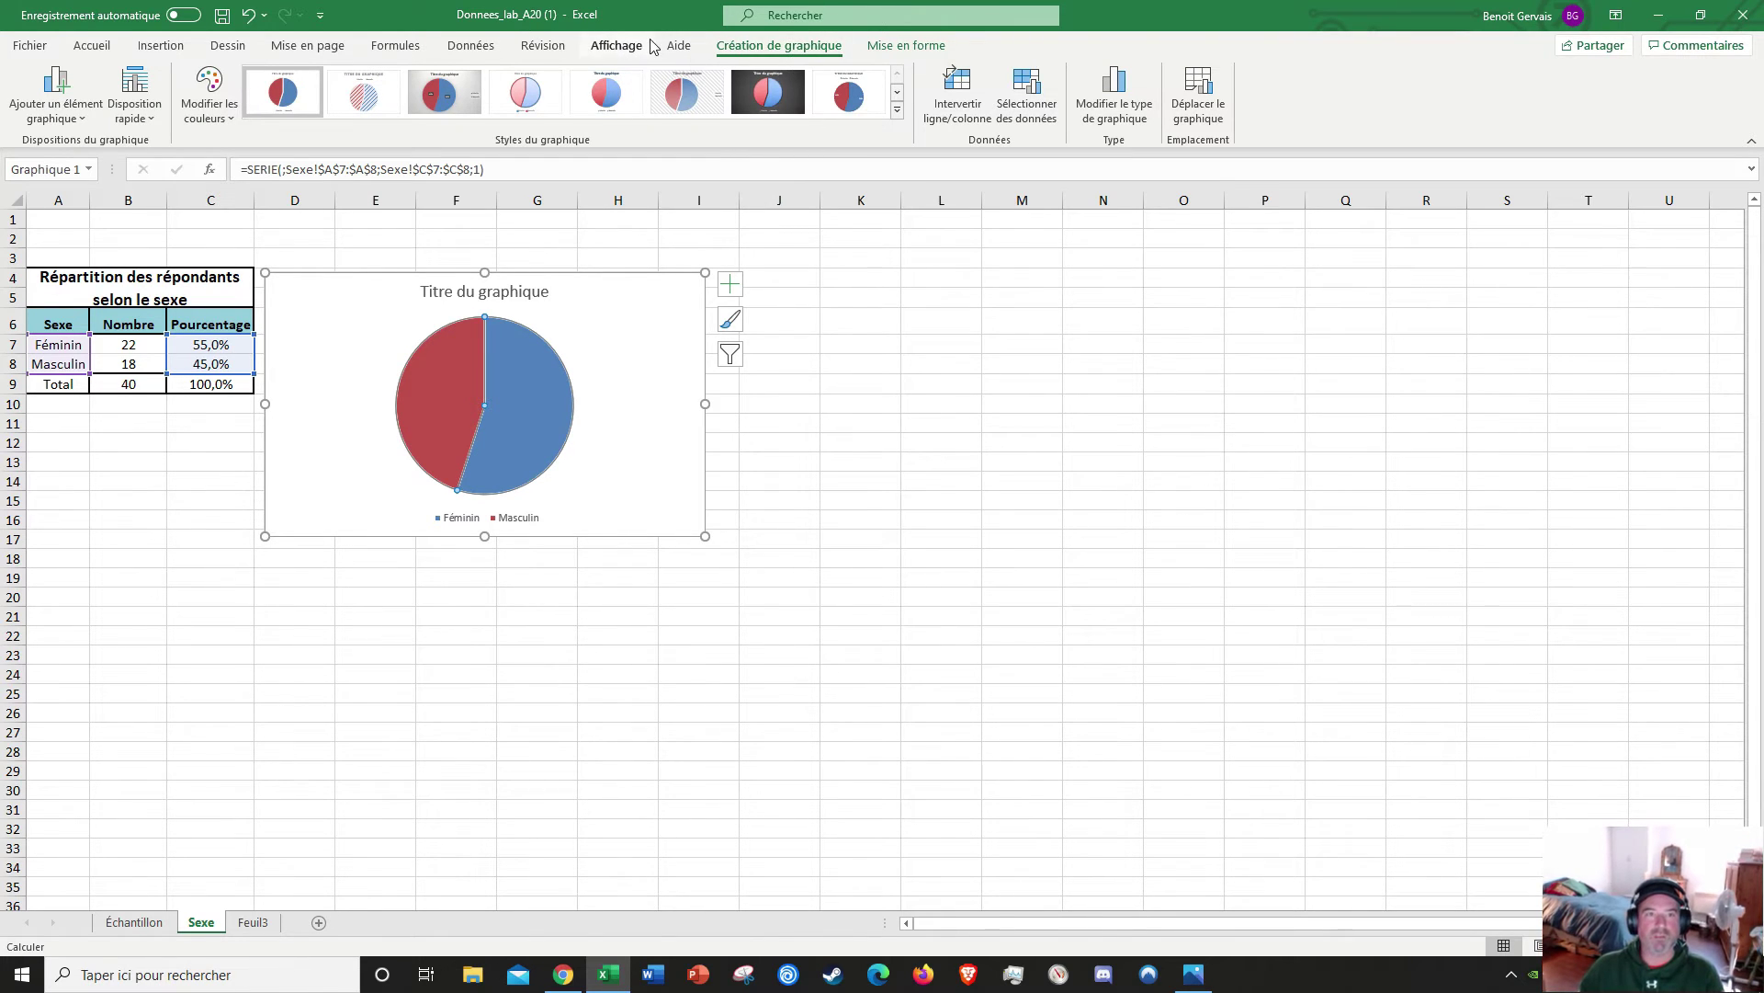
{"action": "left_click", "coordinate": [965, 442]}
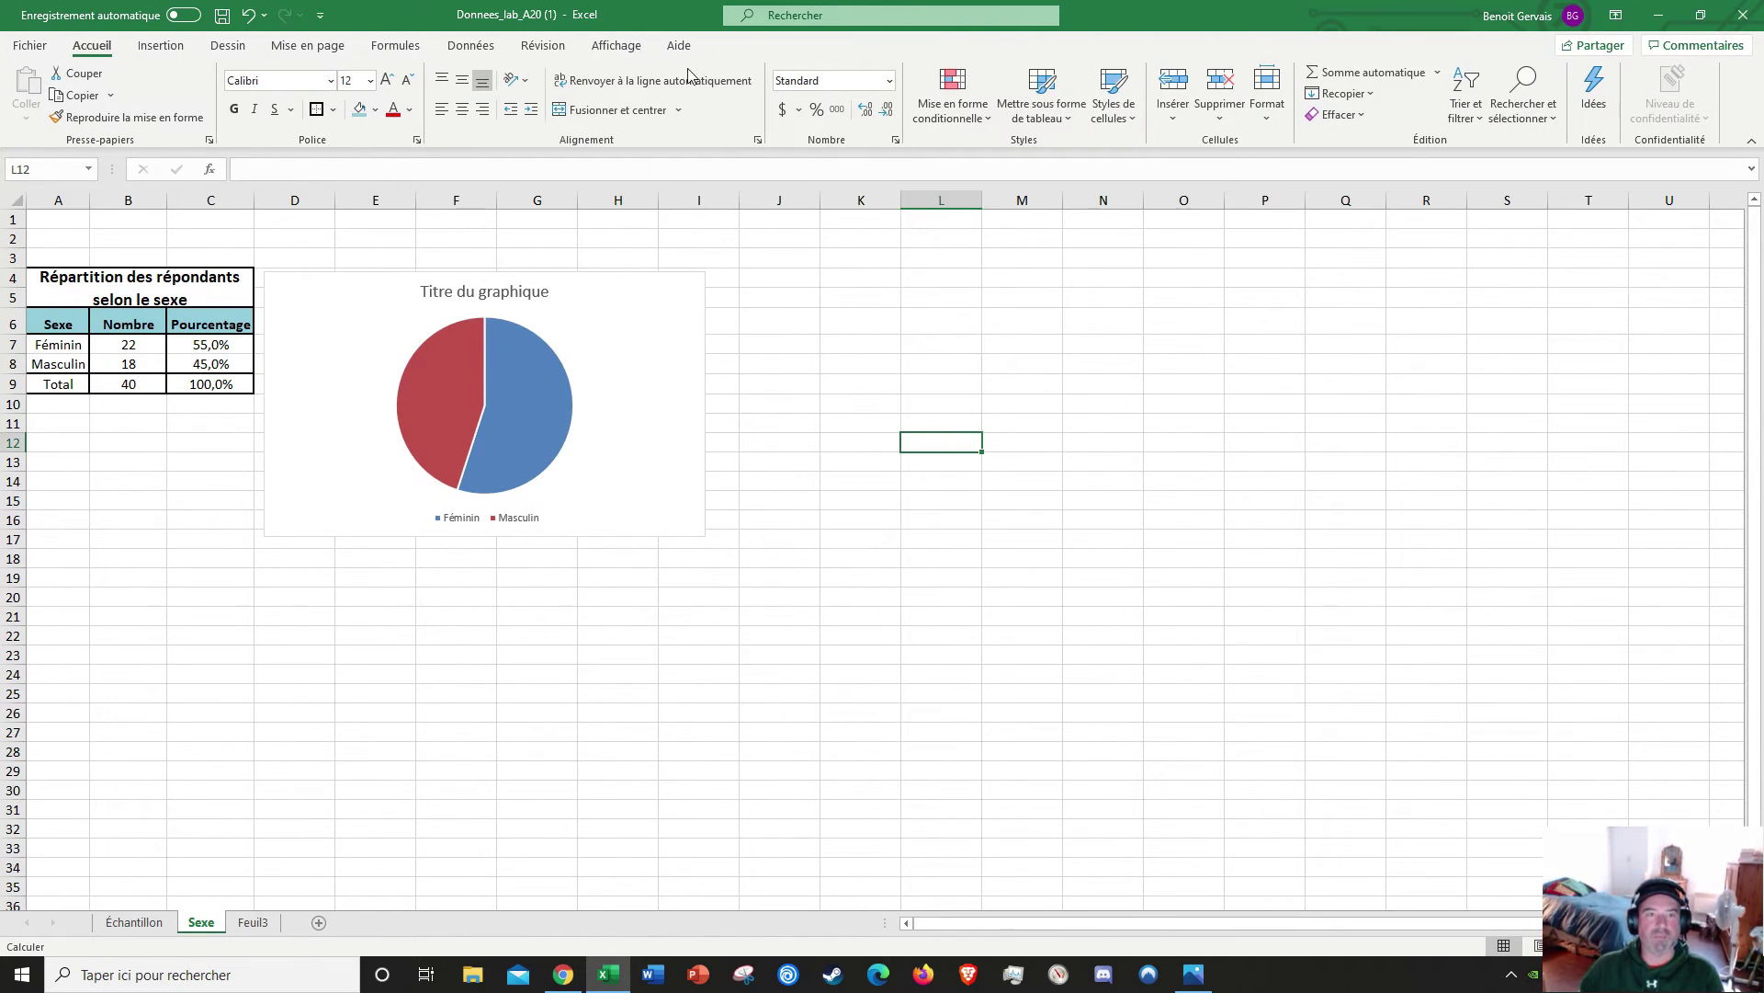
{"action": "left_click", "coordinate": [529, 384]}
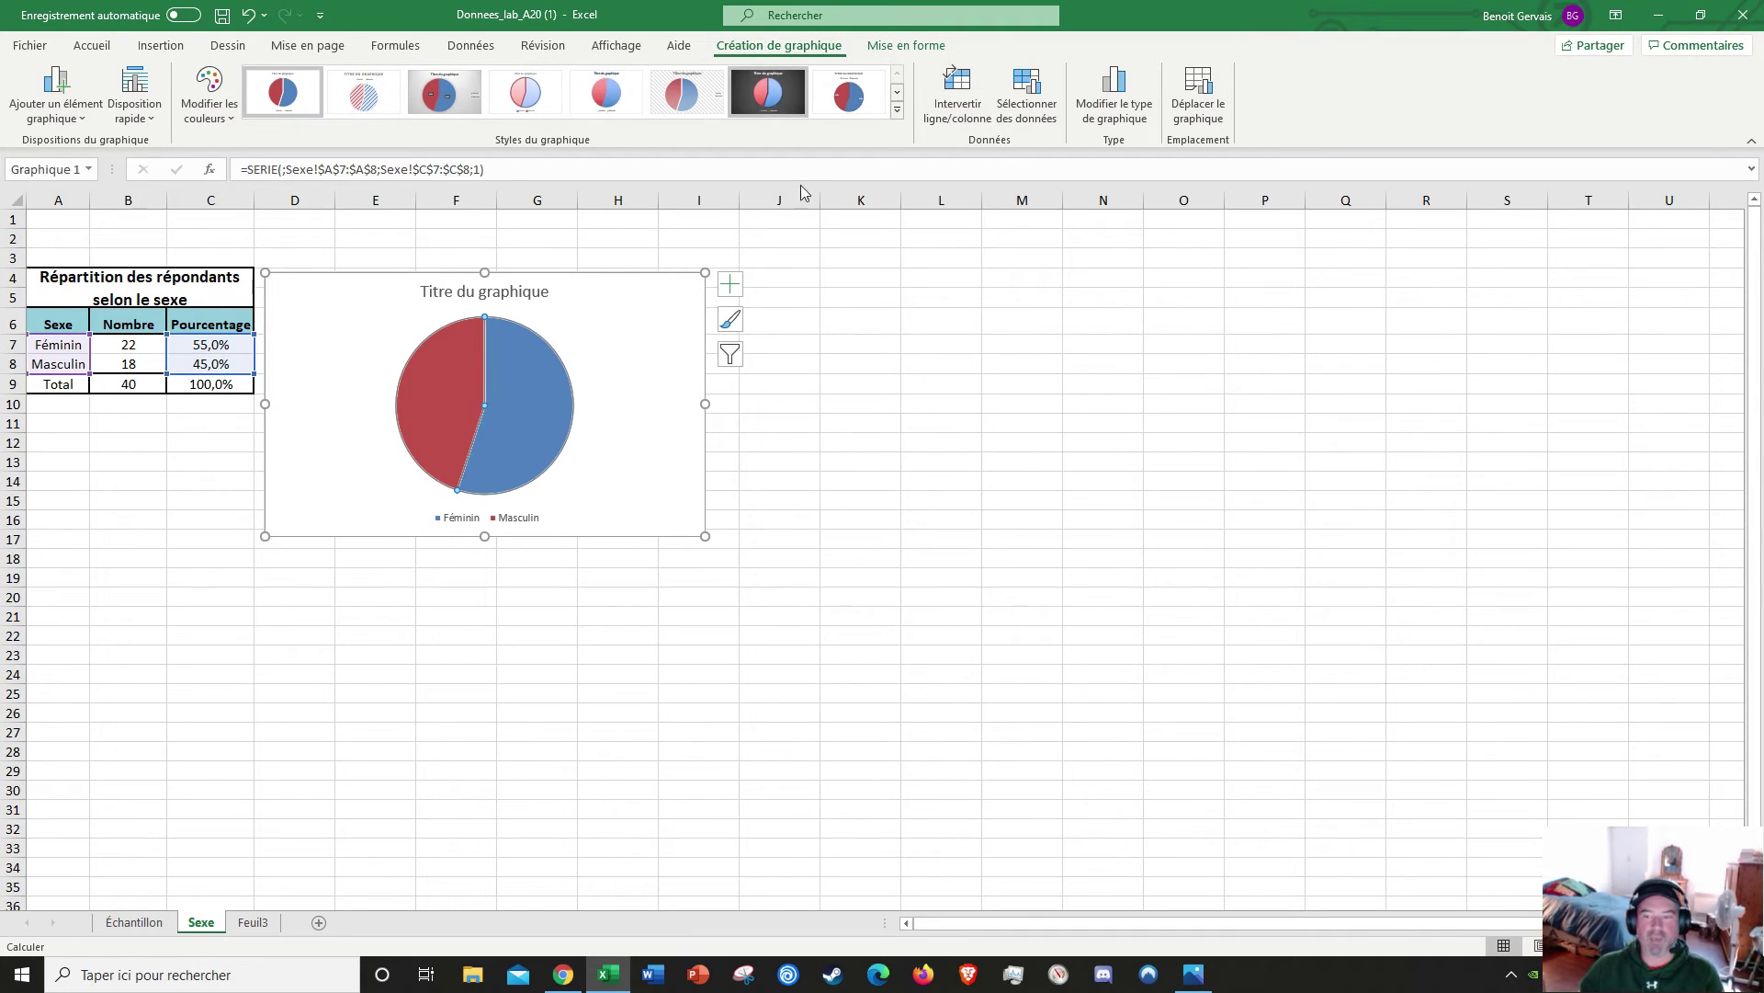
Step: Check the percentage instructions in the Photos handout, apply quick layout 2 to the Excel pie chart and shift it slightly away from the table
{"action": "left_click", "coordinate": [1193, 974]}
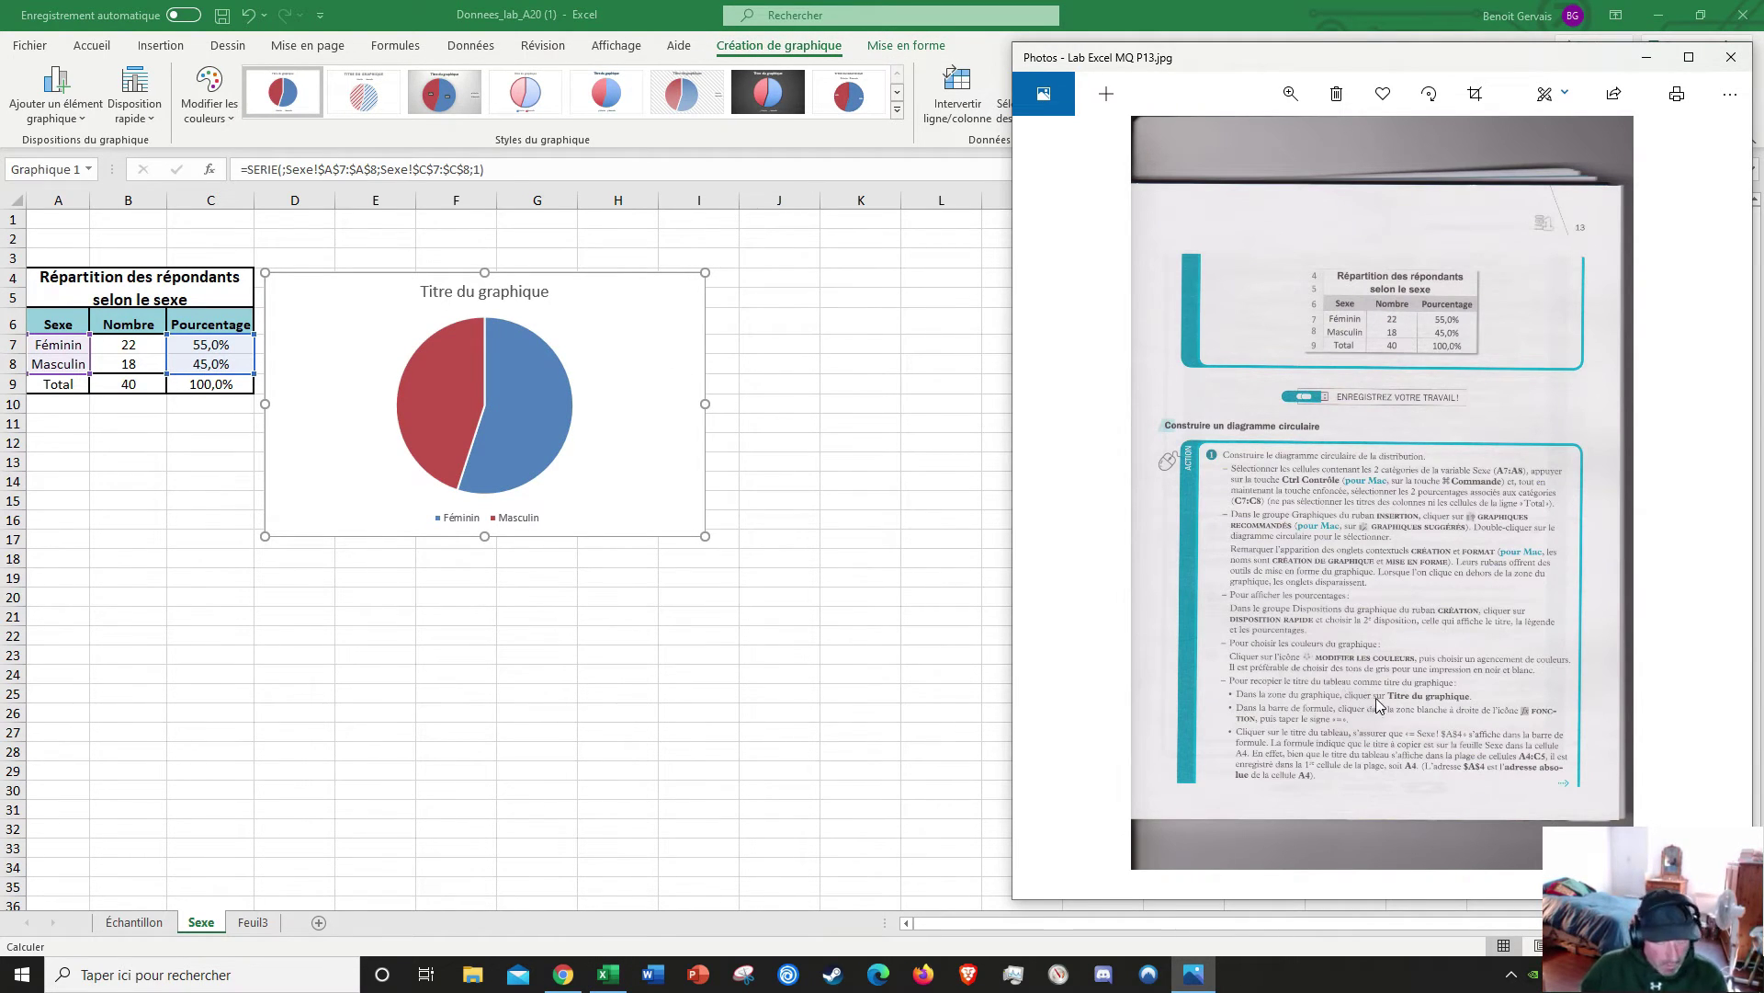
{"action": "scroll", "coordinate": [1380, 696], "scroll_direction": "up", "scroll_amount": 3}
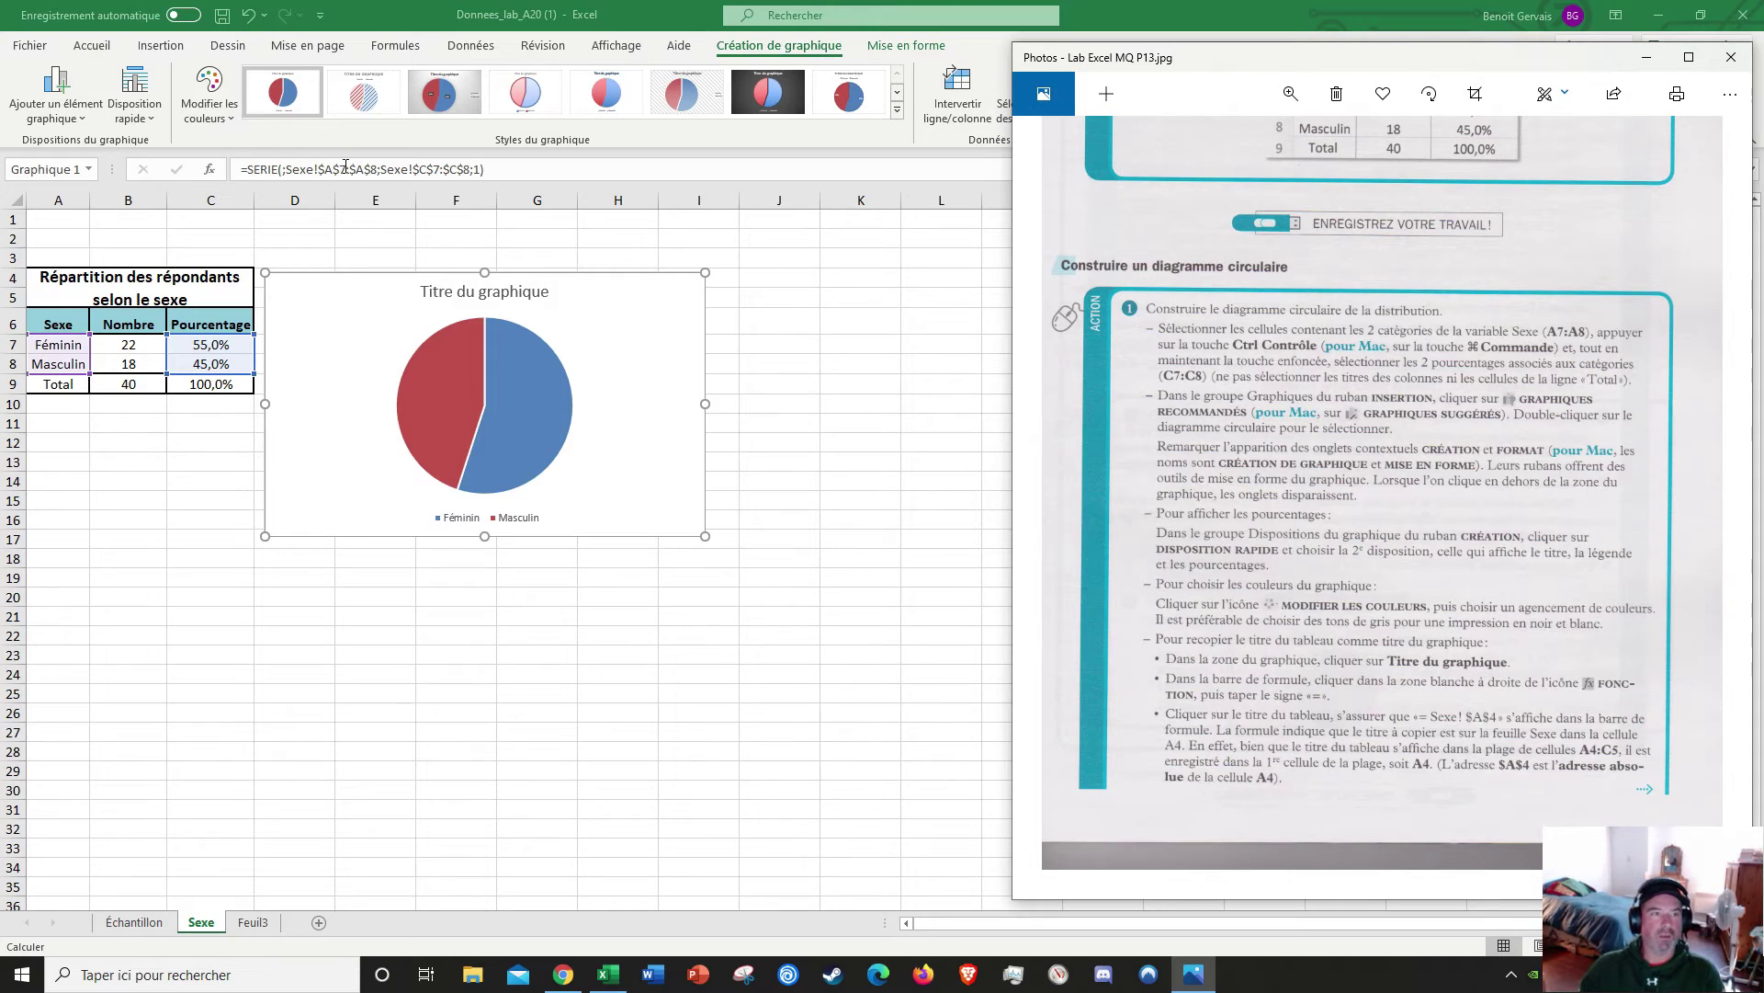
{"action": "left_click", "coordinate": [1647, 57]}
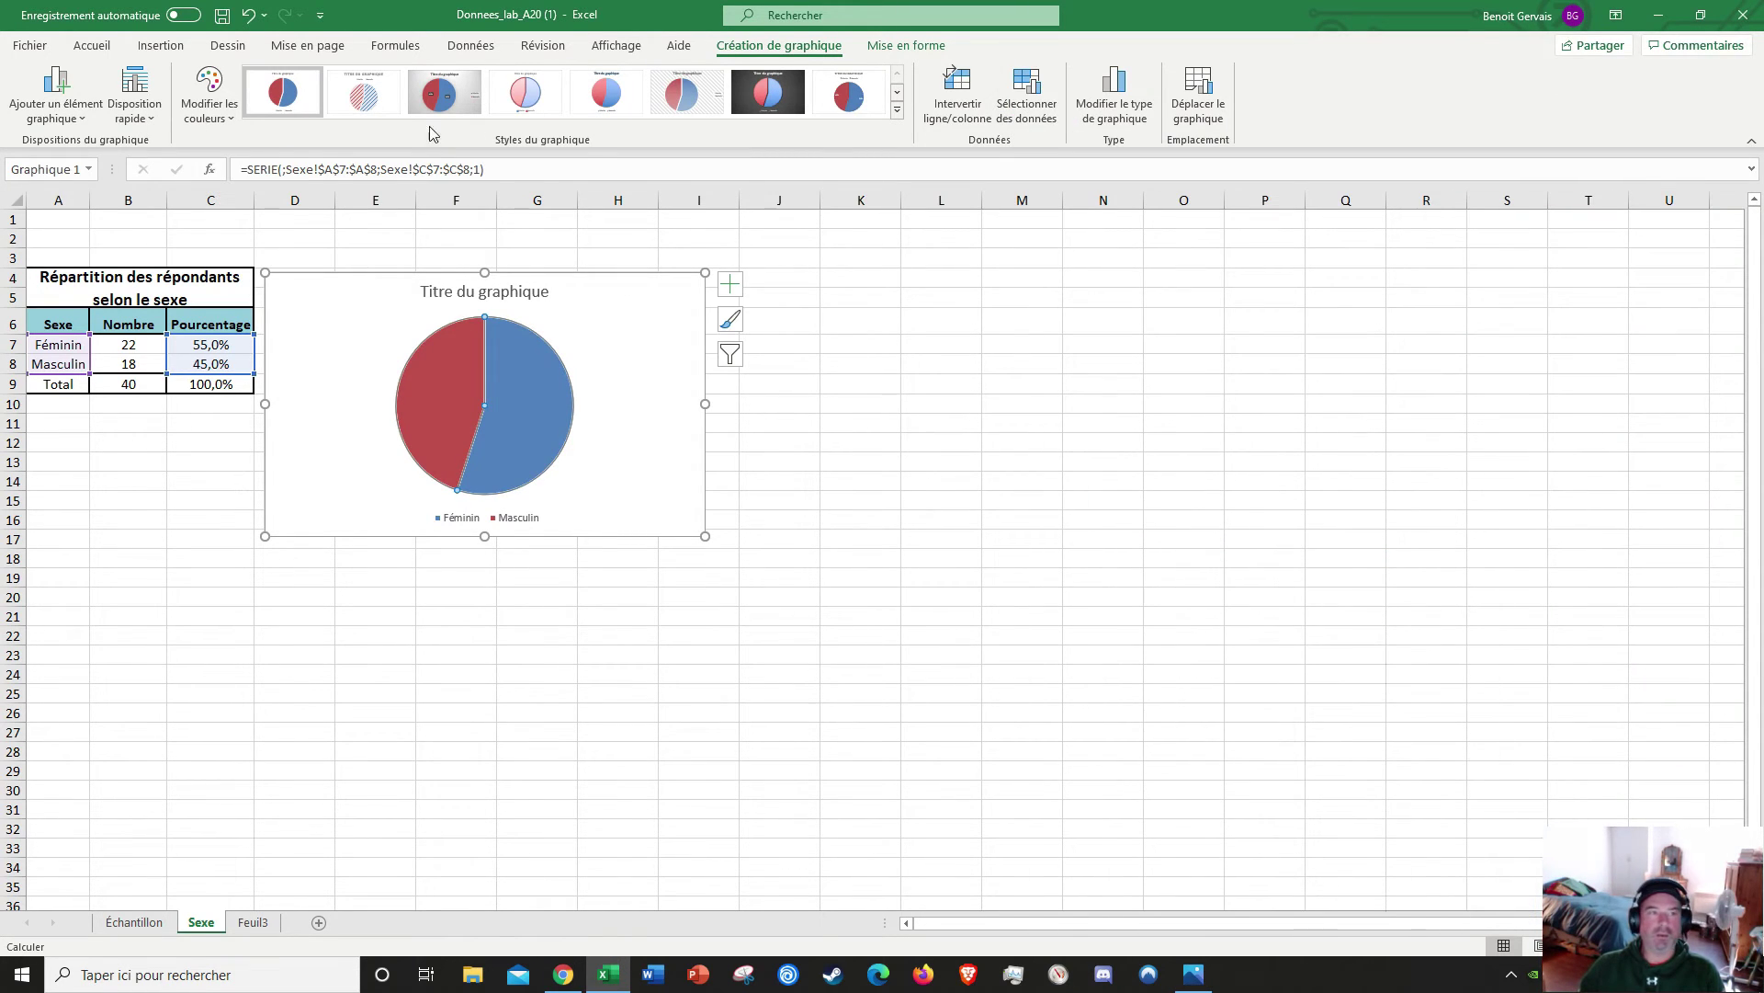
{"action": "left_click", "coordinate": [145, 108]}
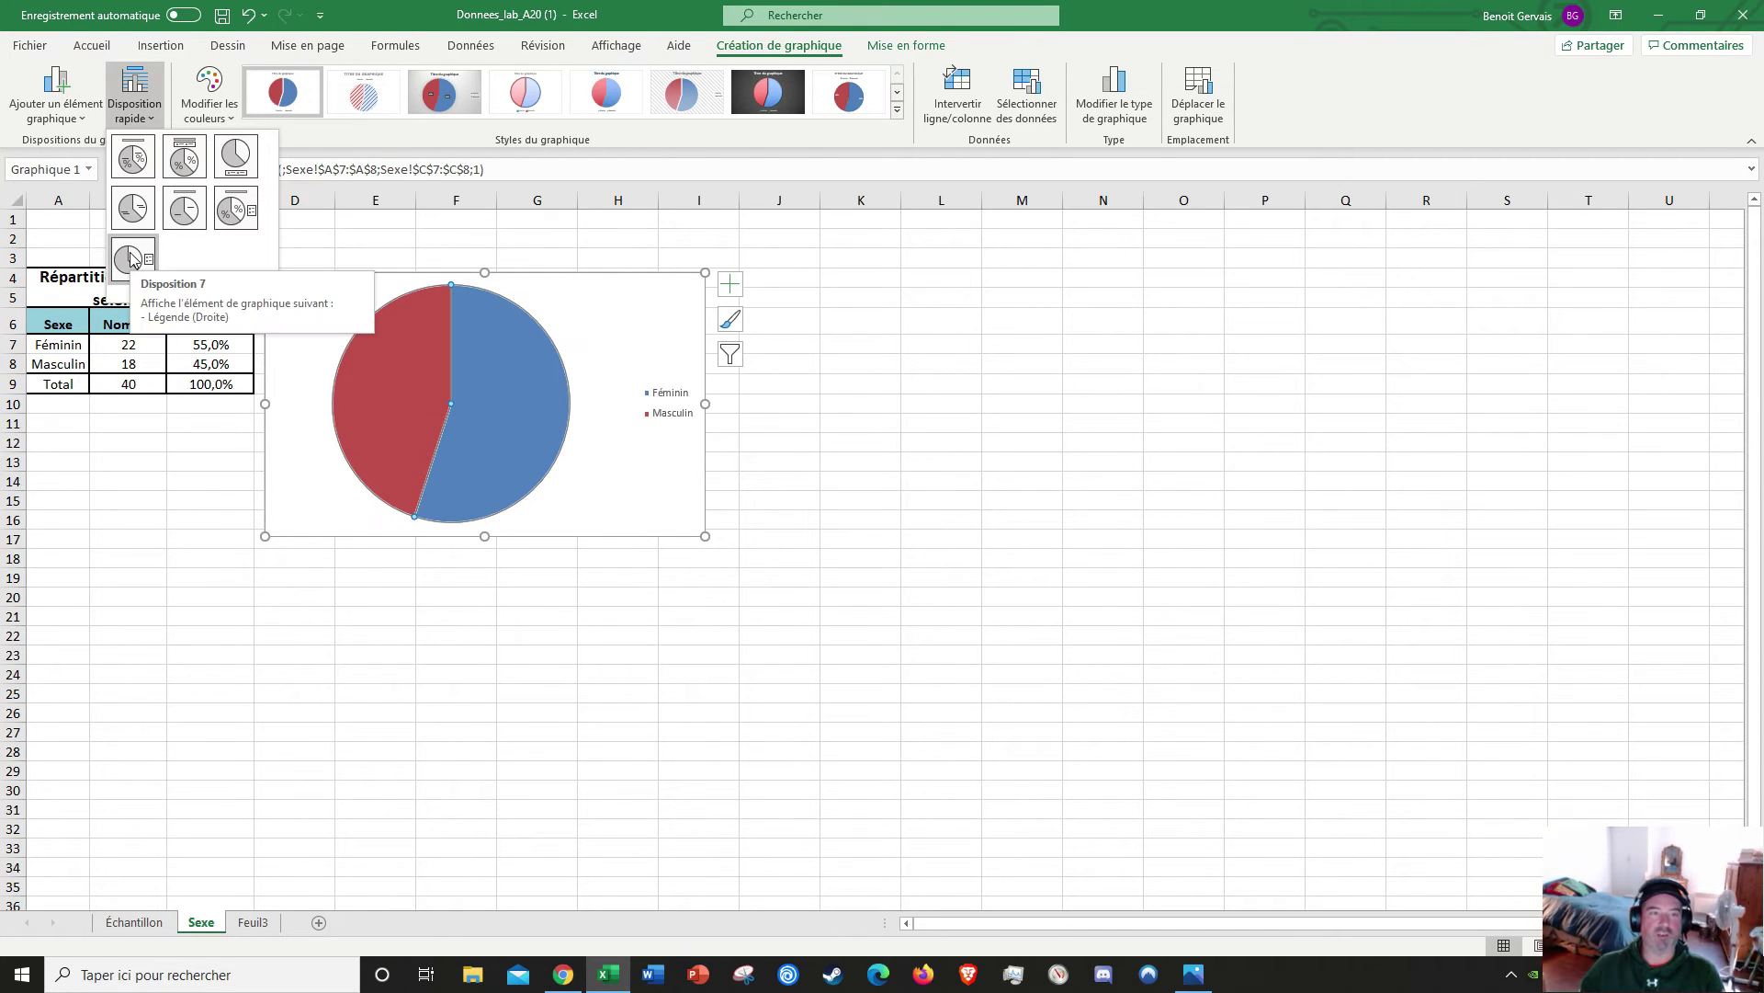
{"action": "left_click", "coordinate": [184, 158]}
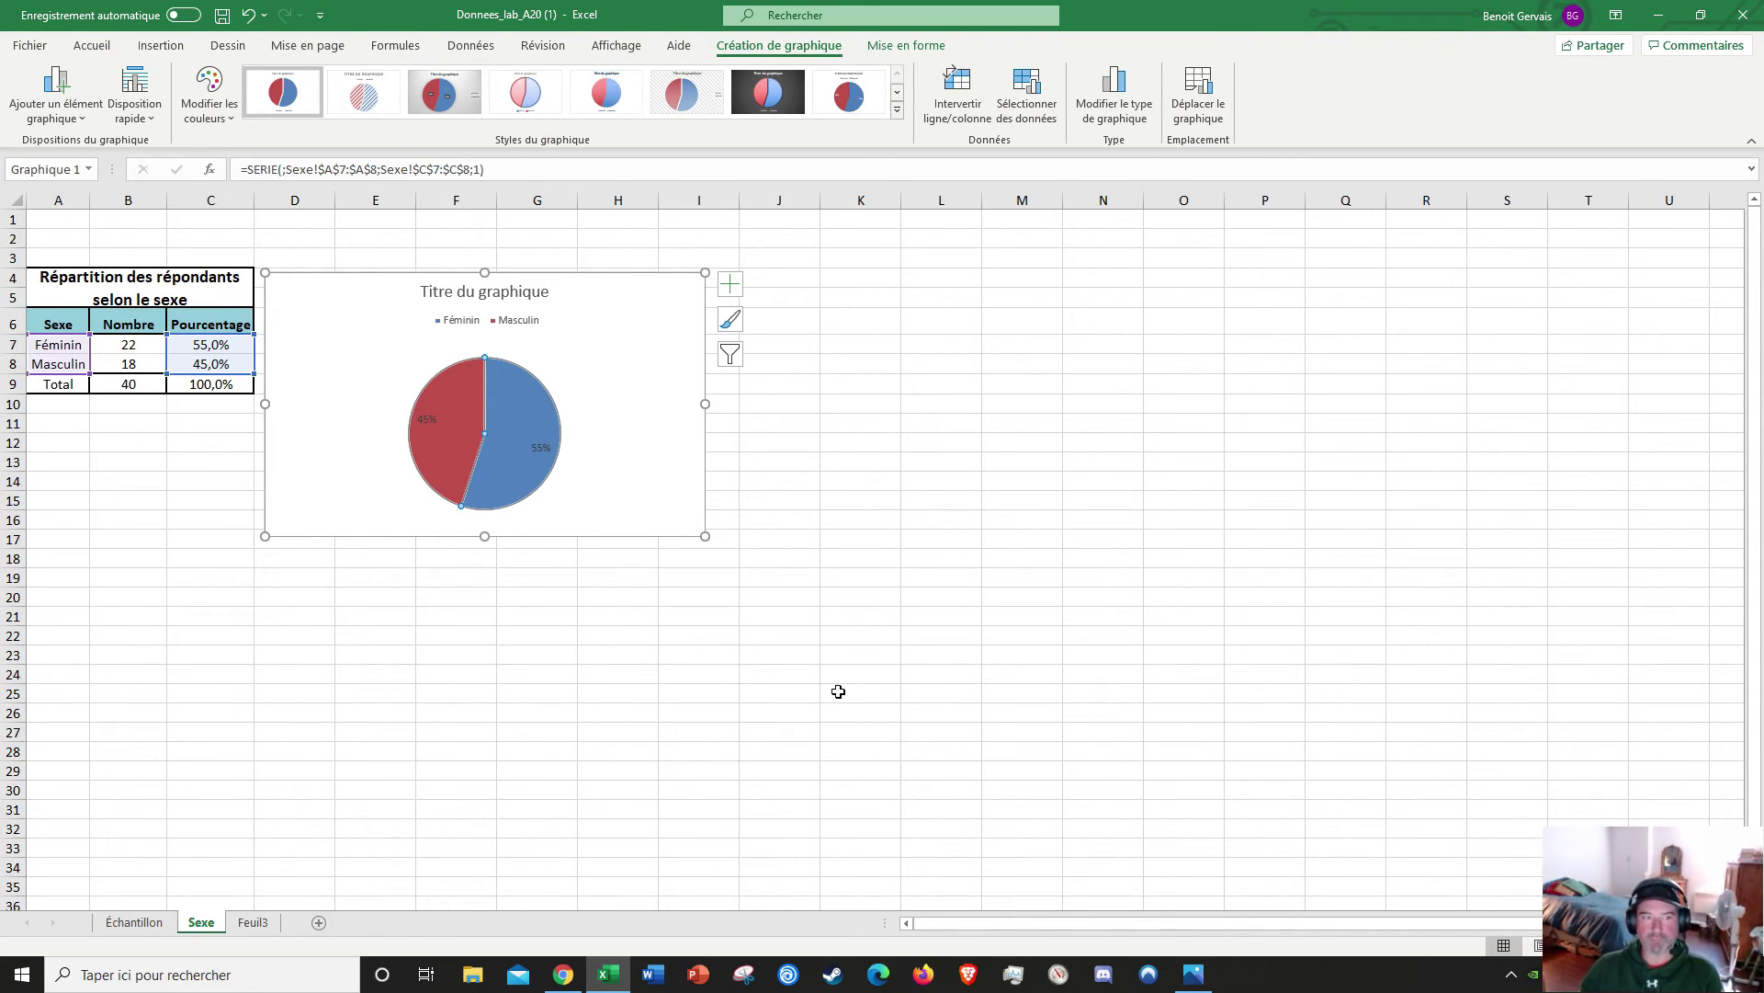
{"action": "mouse_move", "coordinate": [596, 298]}
{"action": "left_mouse_down"}
{"action": "mouse_move", "coordinate": [673, 328]}
{"action": "mouse_move", "coordinate": [625, 288]}
{"action": "left_mouse_up"}
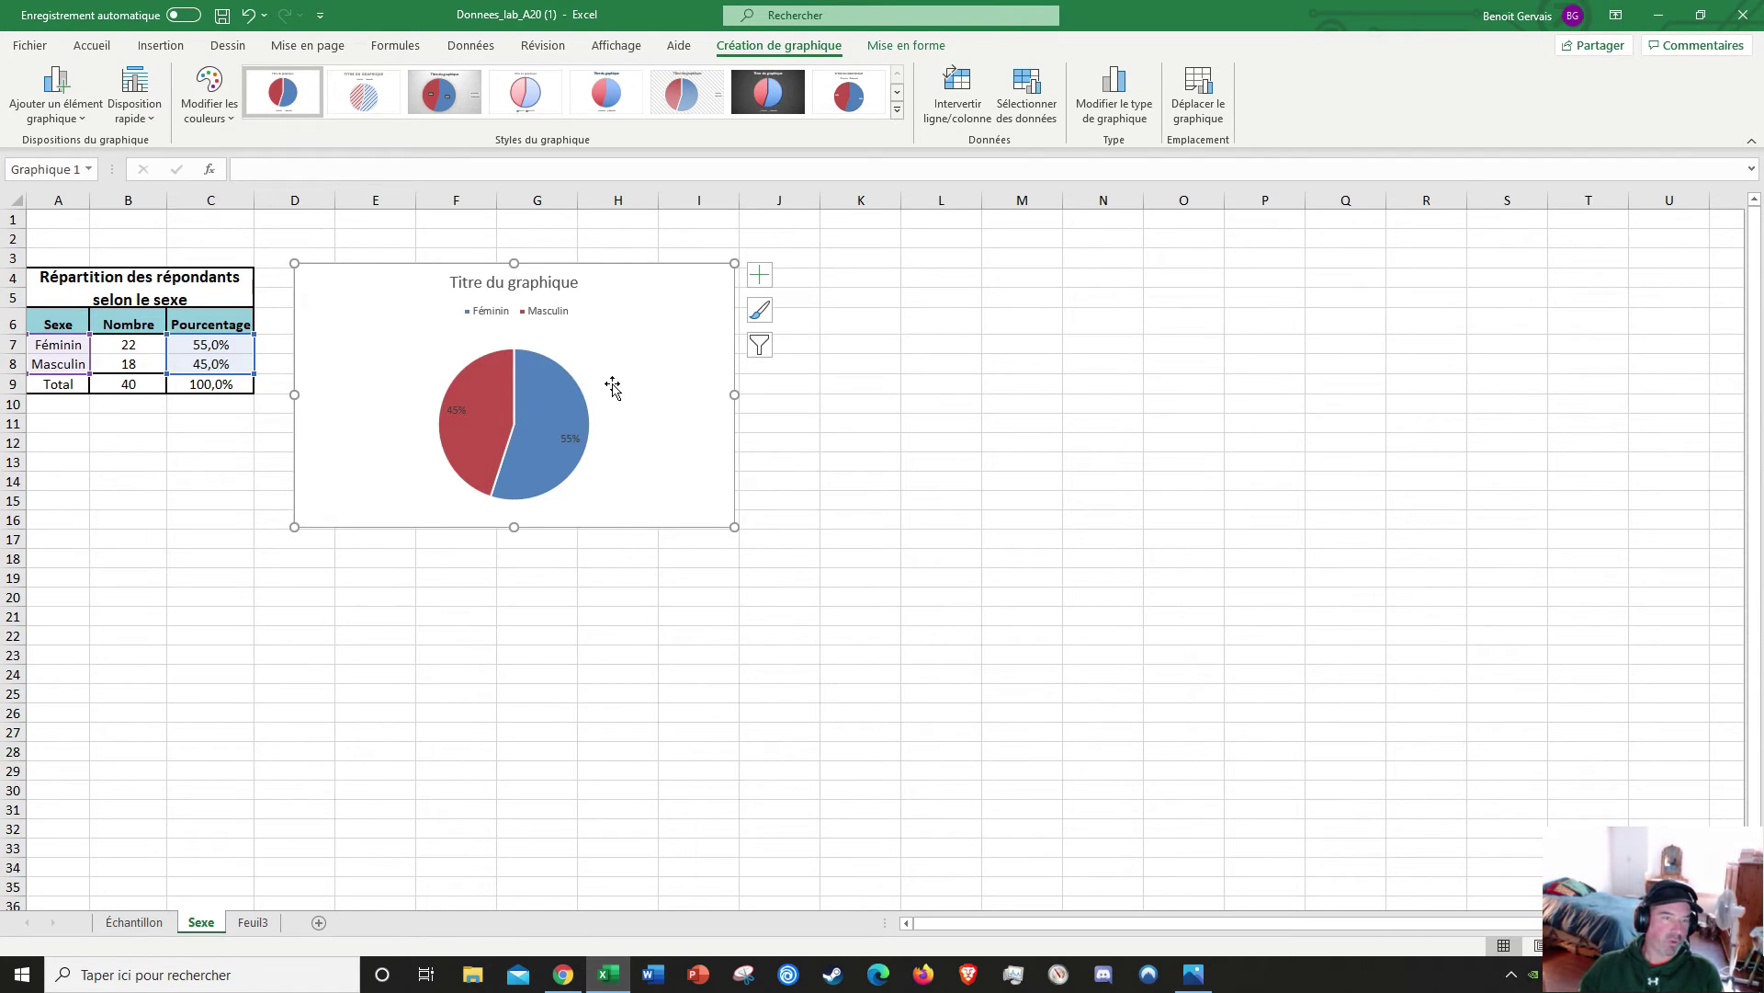
Step: Extend the pie chart's value range to include the Total percentage in C9, and restore it to C7:C8
{"action": "left_click", "coordinate": [155, 479]}
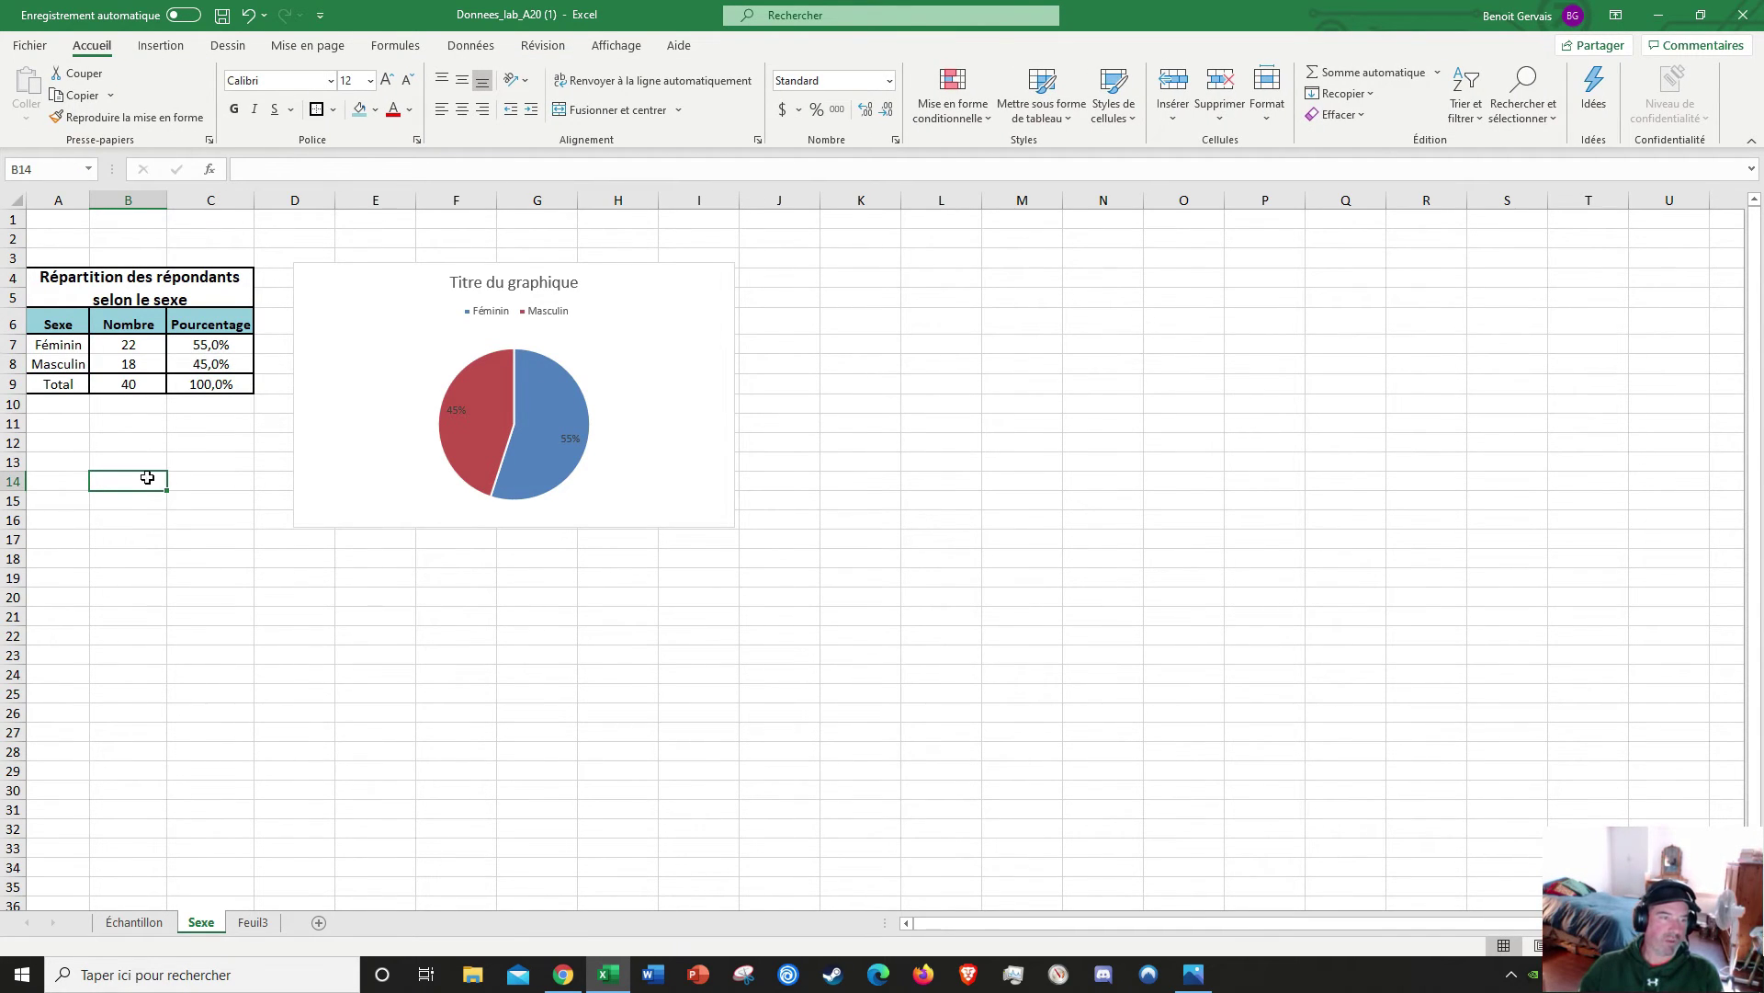
{"action": "left_click", "coordinate": [563, 402]}
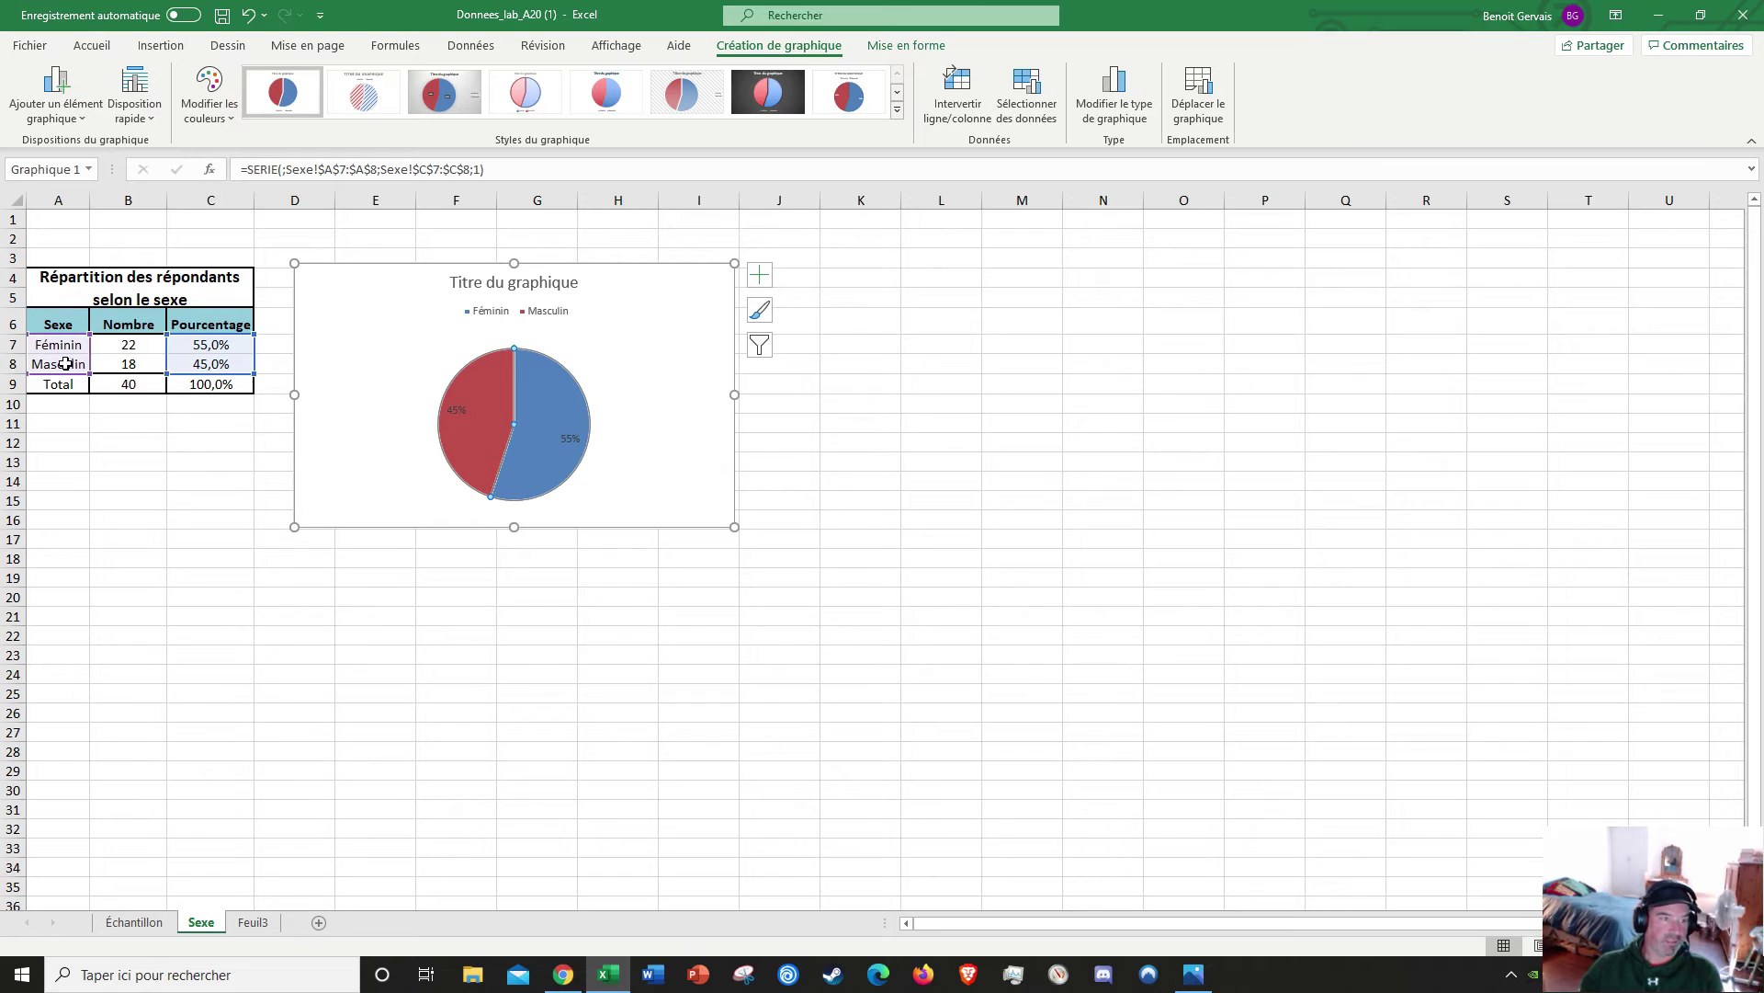
{"action": "left_click_drag", "start_coordinate": [254, 373], "coordinate": [261, 395]}
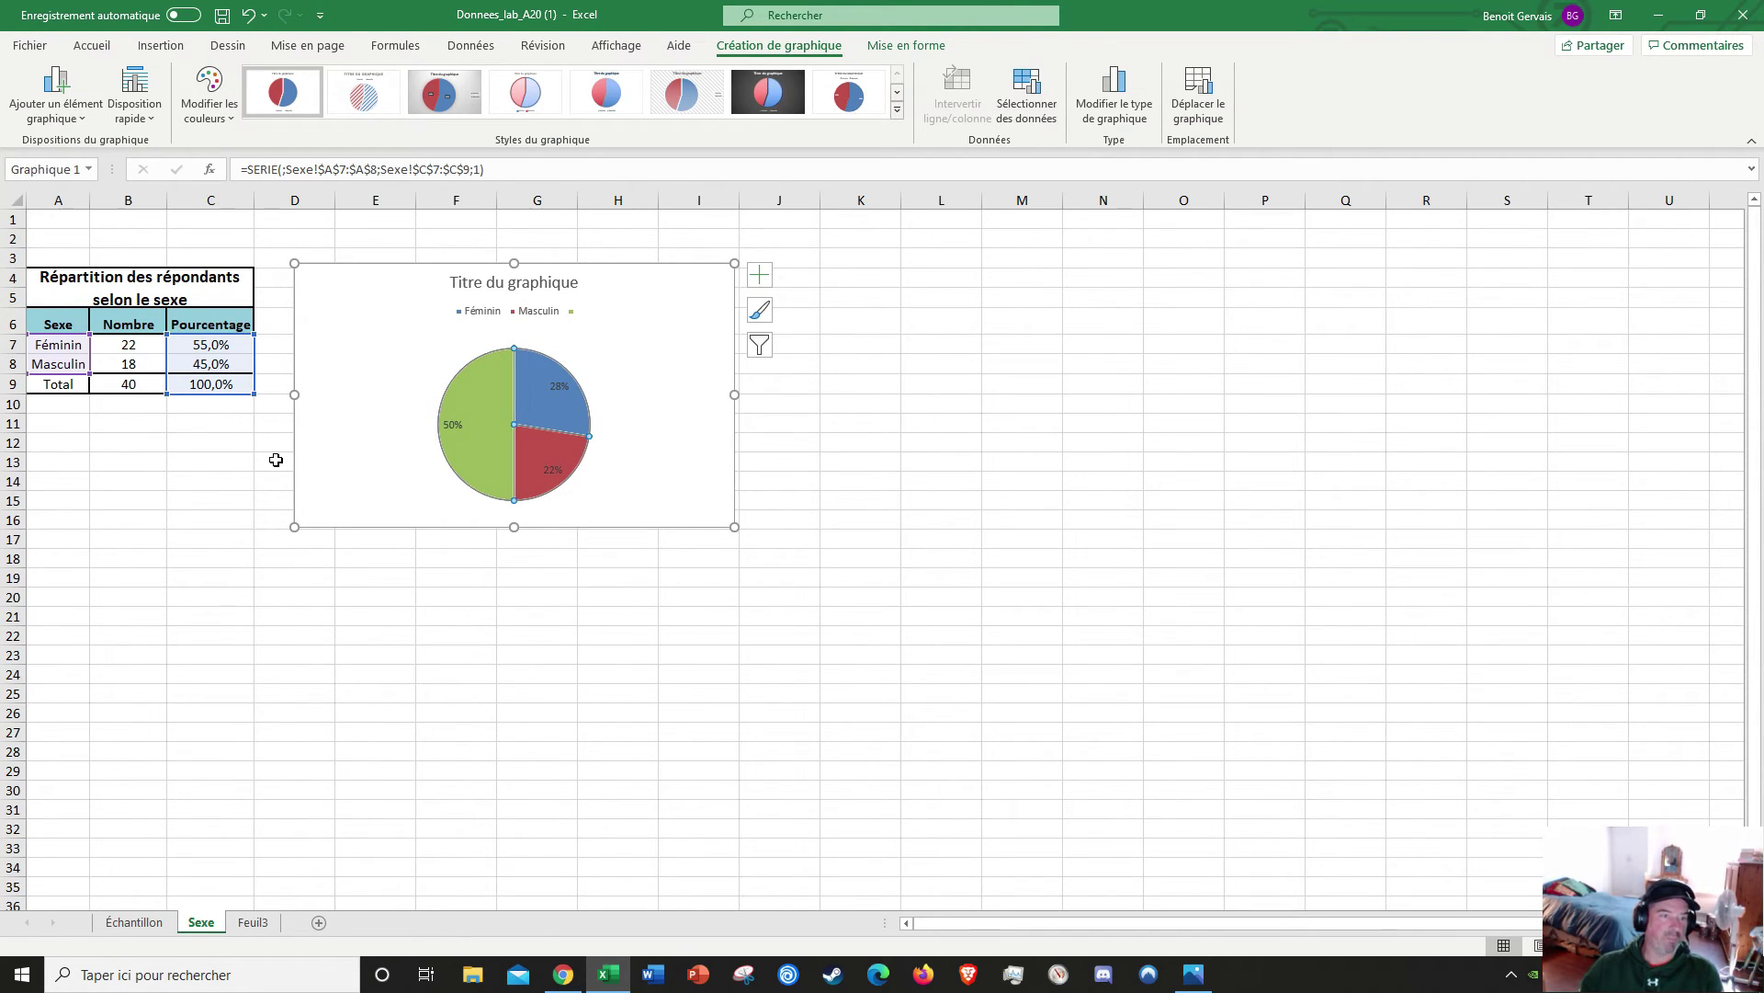
{"action": "left_click_drag", "start_coordinate": [258, 389], "coordinate": [254, 374]}
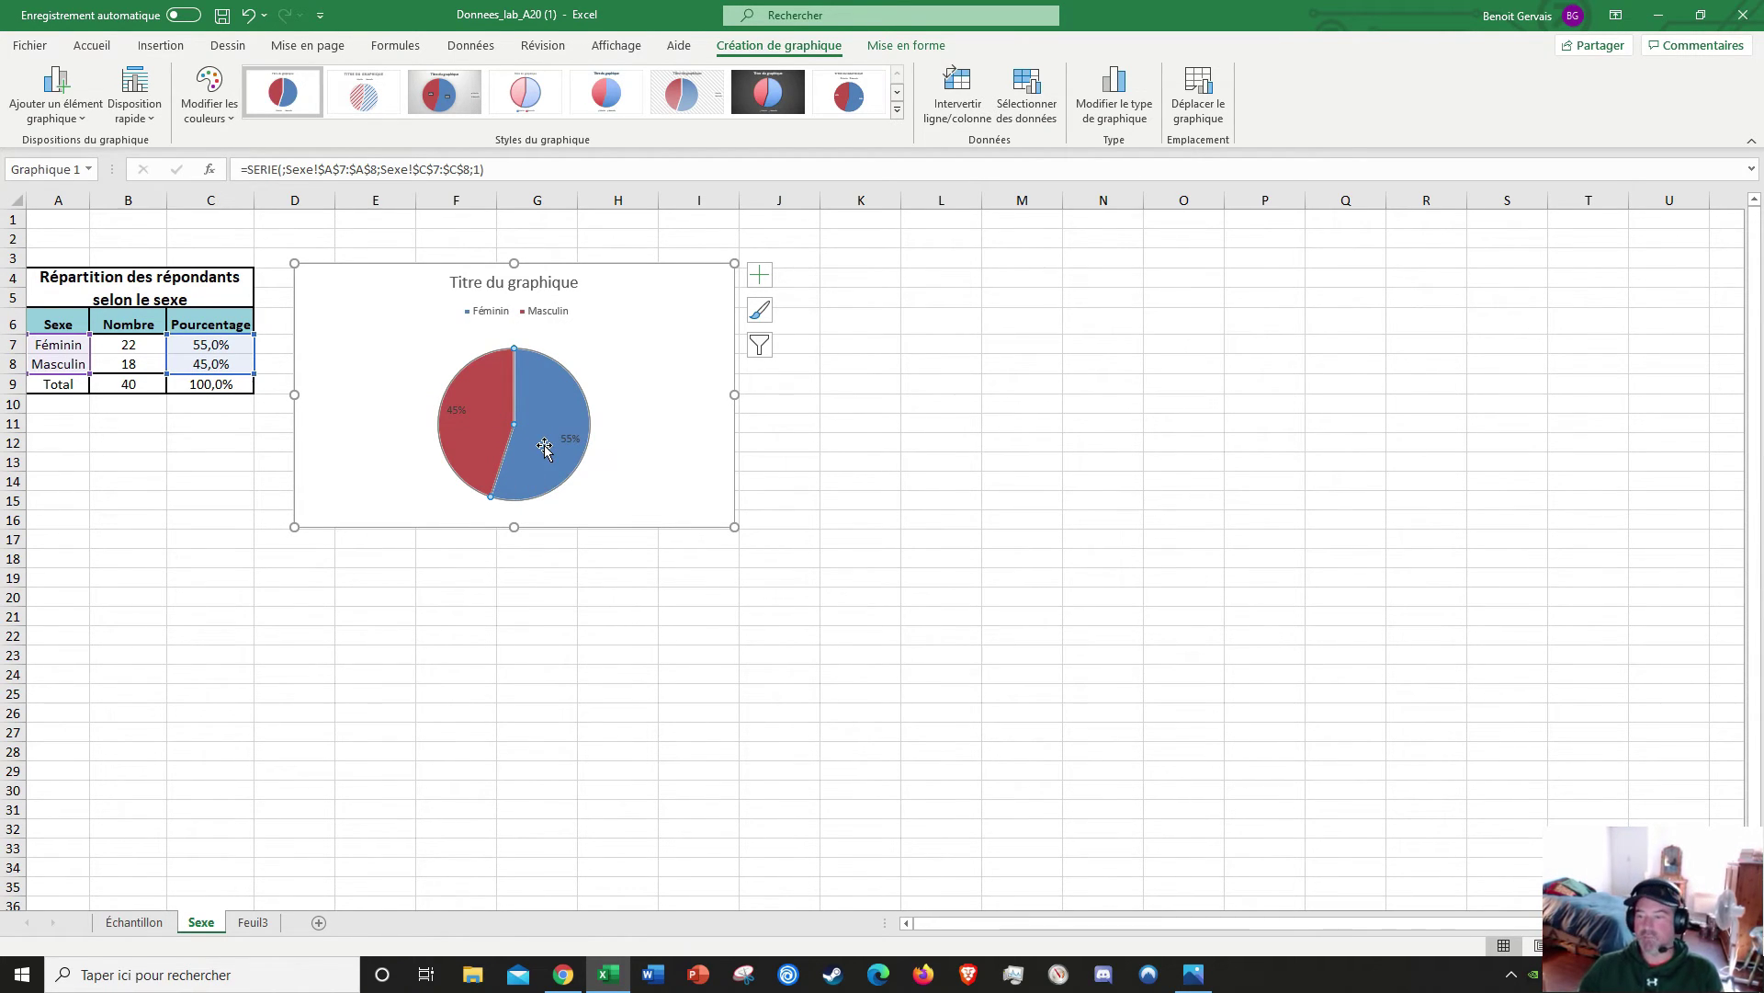
Step: Check the colour instructions in the Photos handout and apply the second Coloré palette to the Excel pie chart
{"action": "left_click", "coordinate": [1194, 976]}
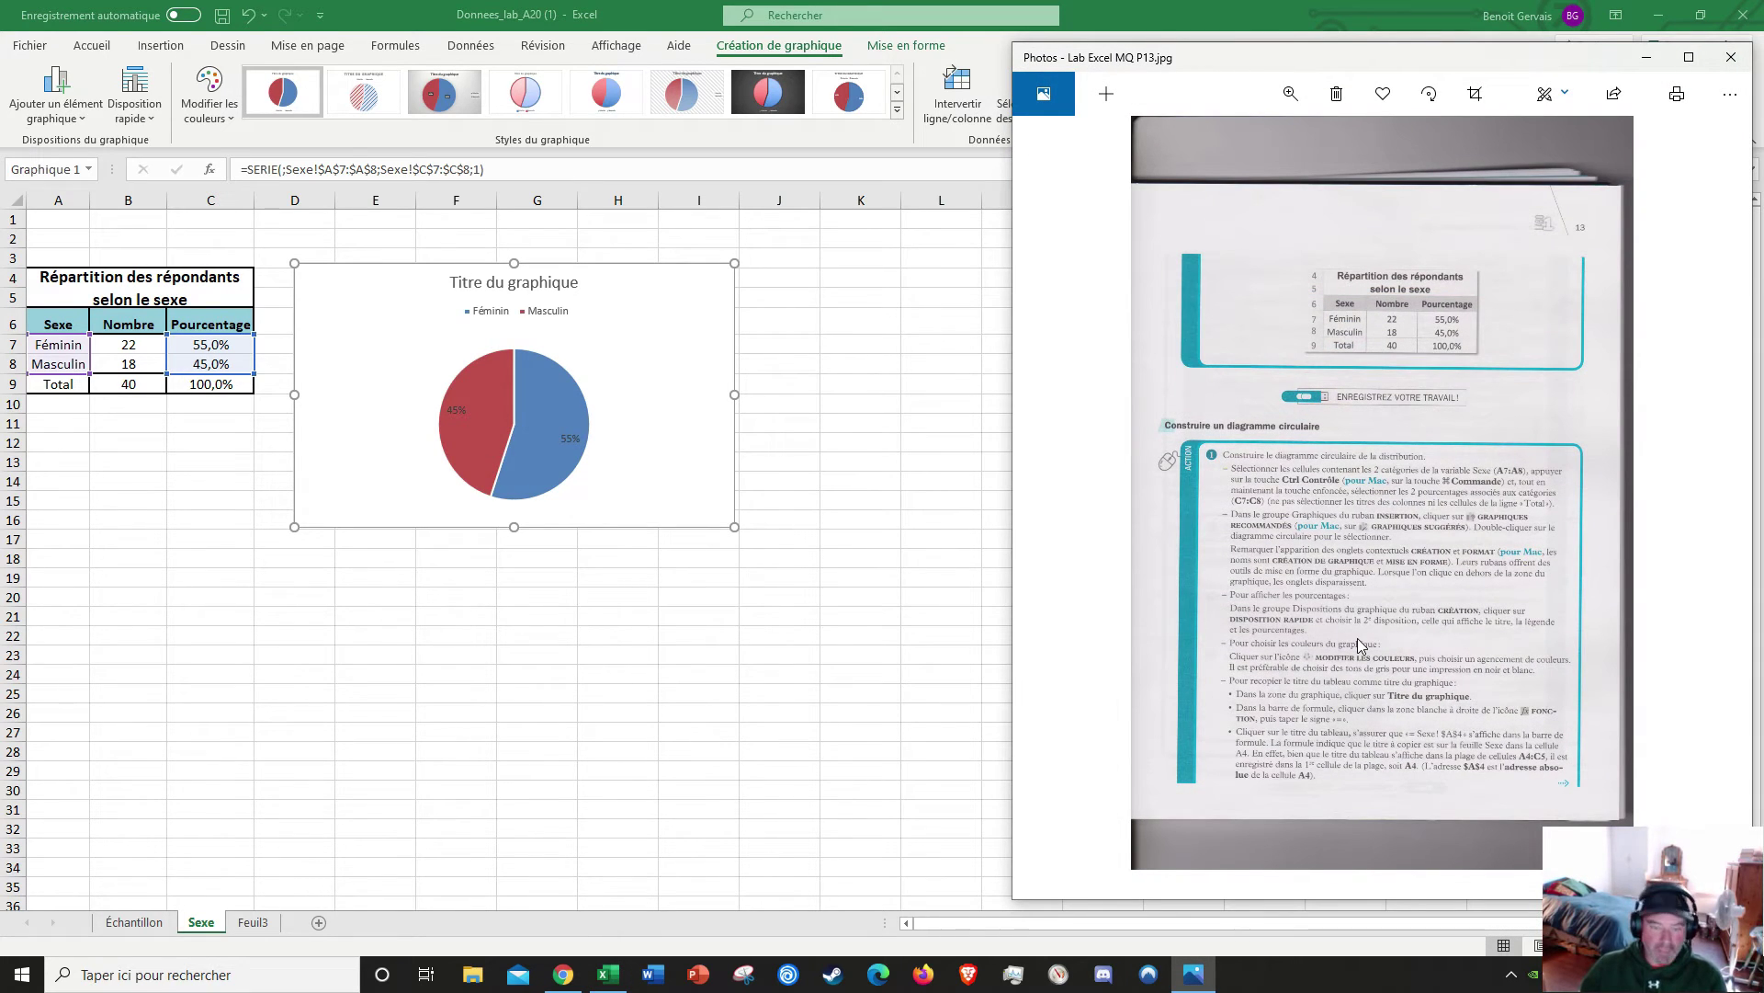
{"action": "scroll", "coordinate": [1365, 652], "scroll_direction": "up", "scroll_amount": 2}
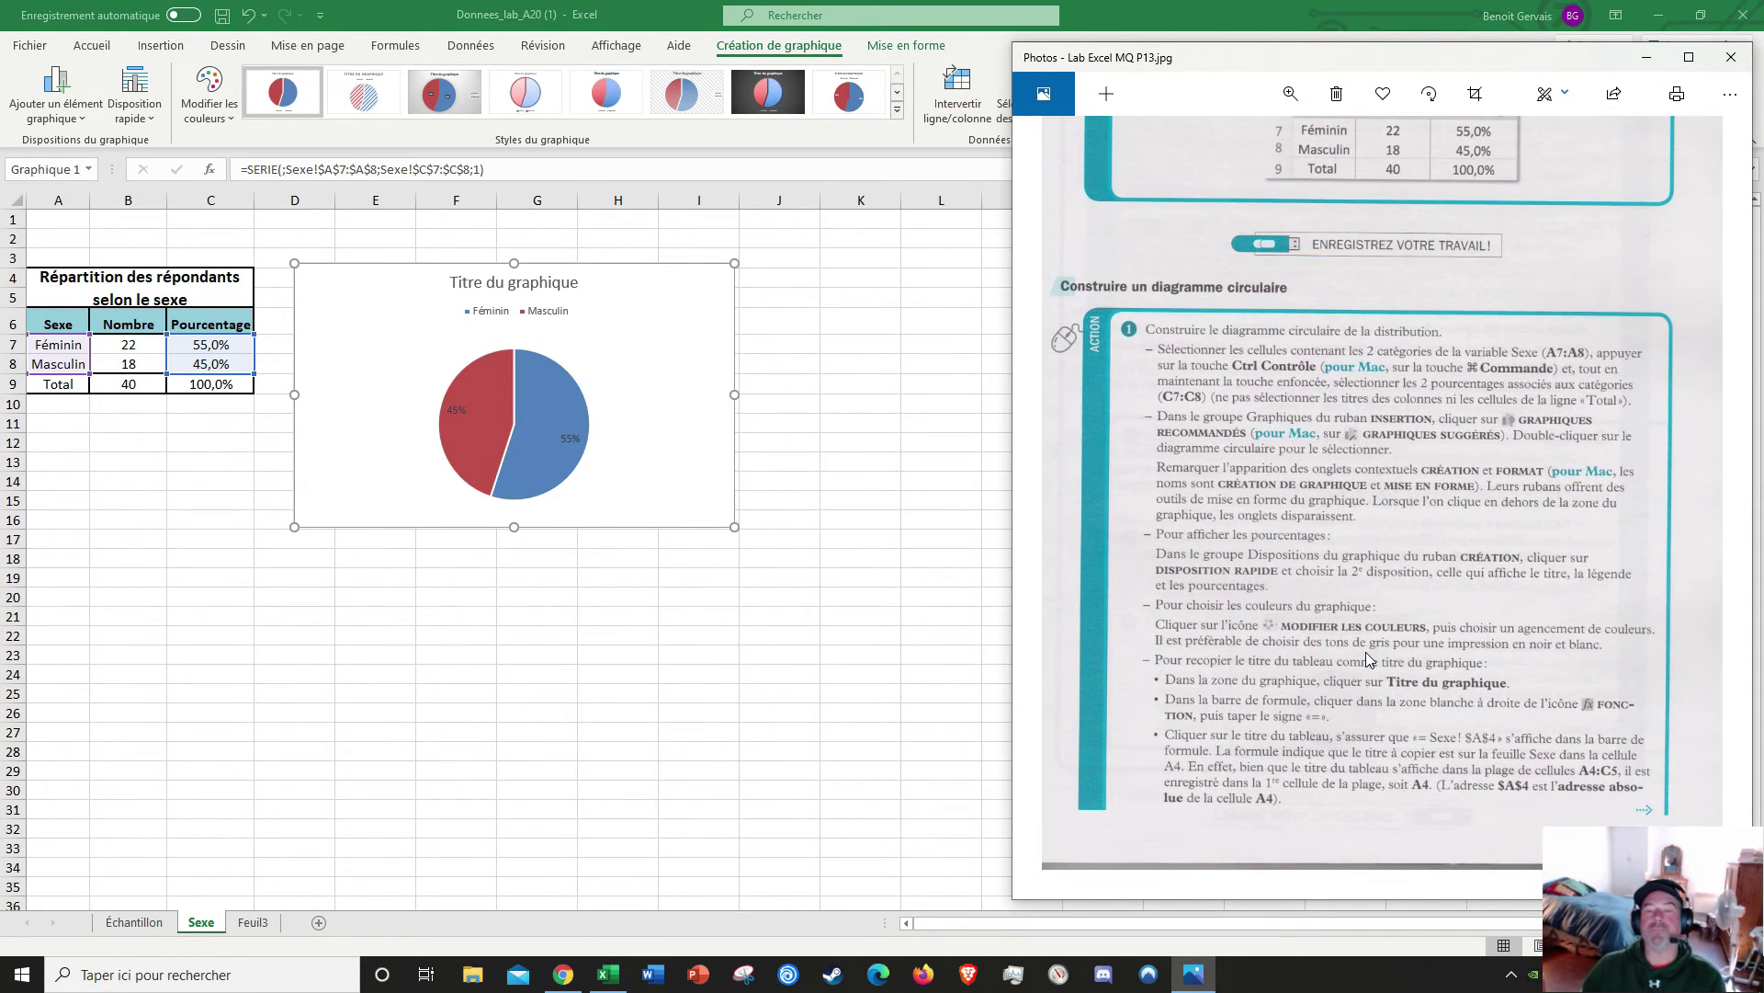
{"action": "scroll", "coordinate": [1366, 653], "scroll_direction": "up", "scroll_amount": 1}
{"action": "scroll", "coordinate": [1365, 657], "scroll_direction": "up", "scroll_amount": 1}
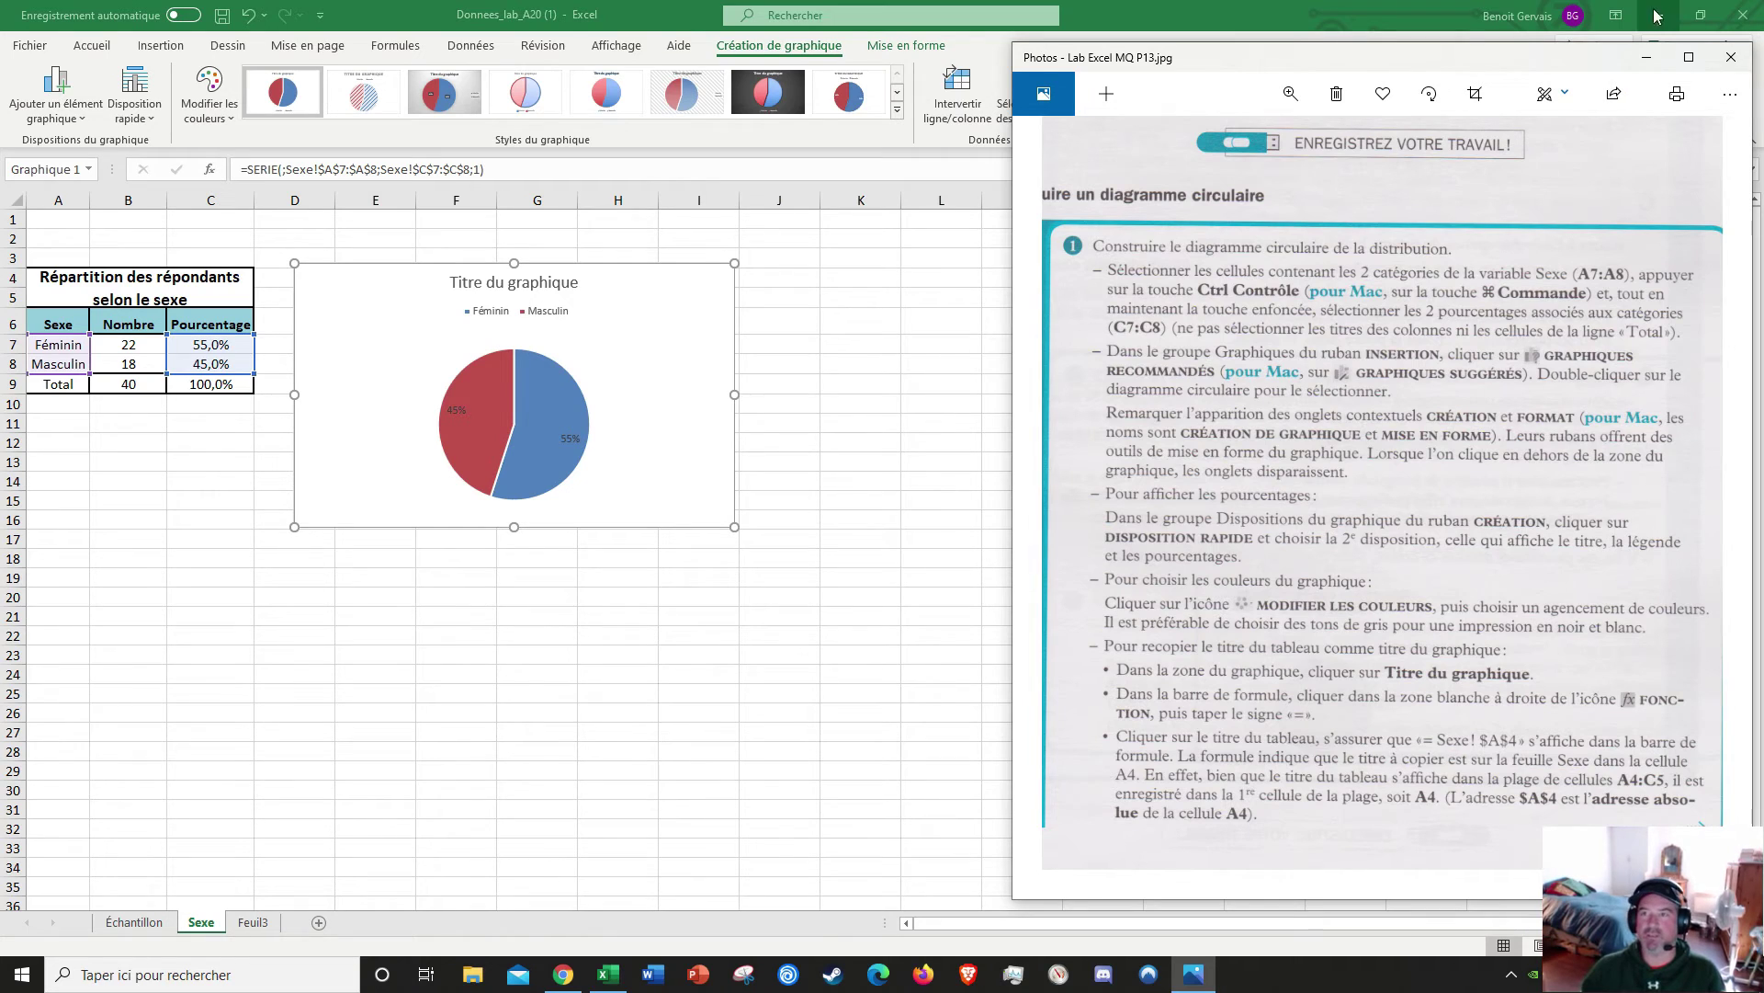
{"action": "left_click", "coordinate": [1646, 69]}
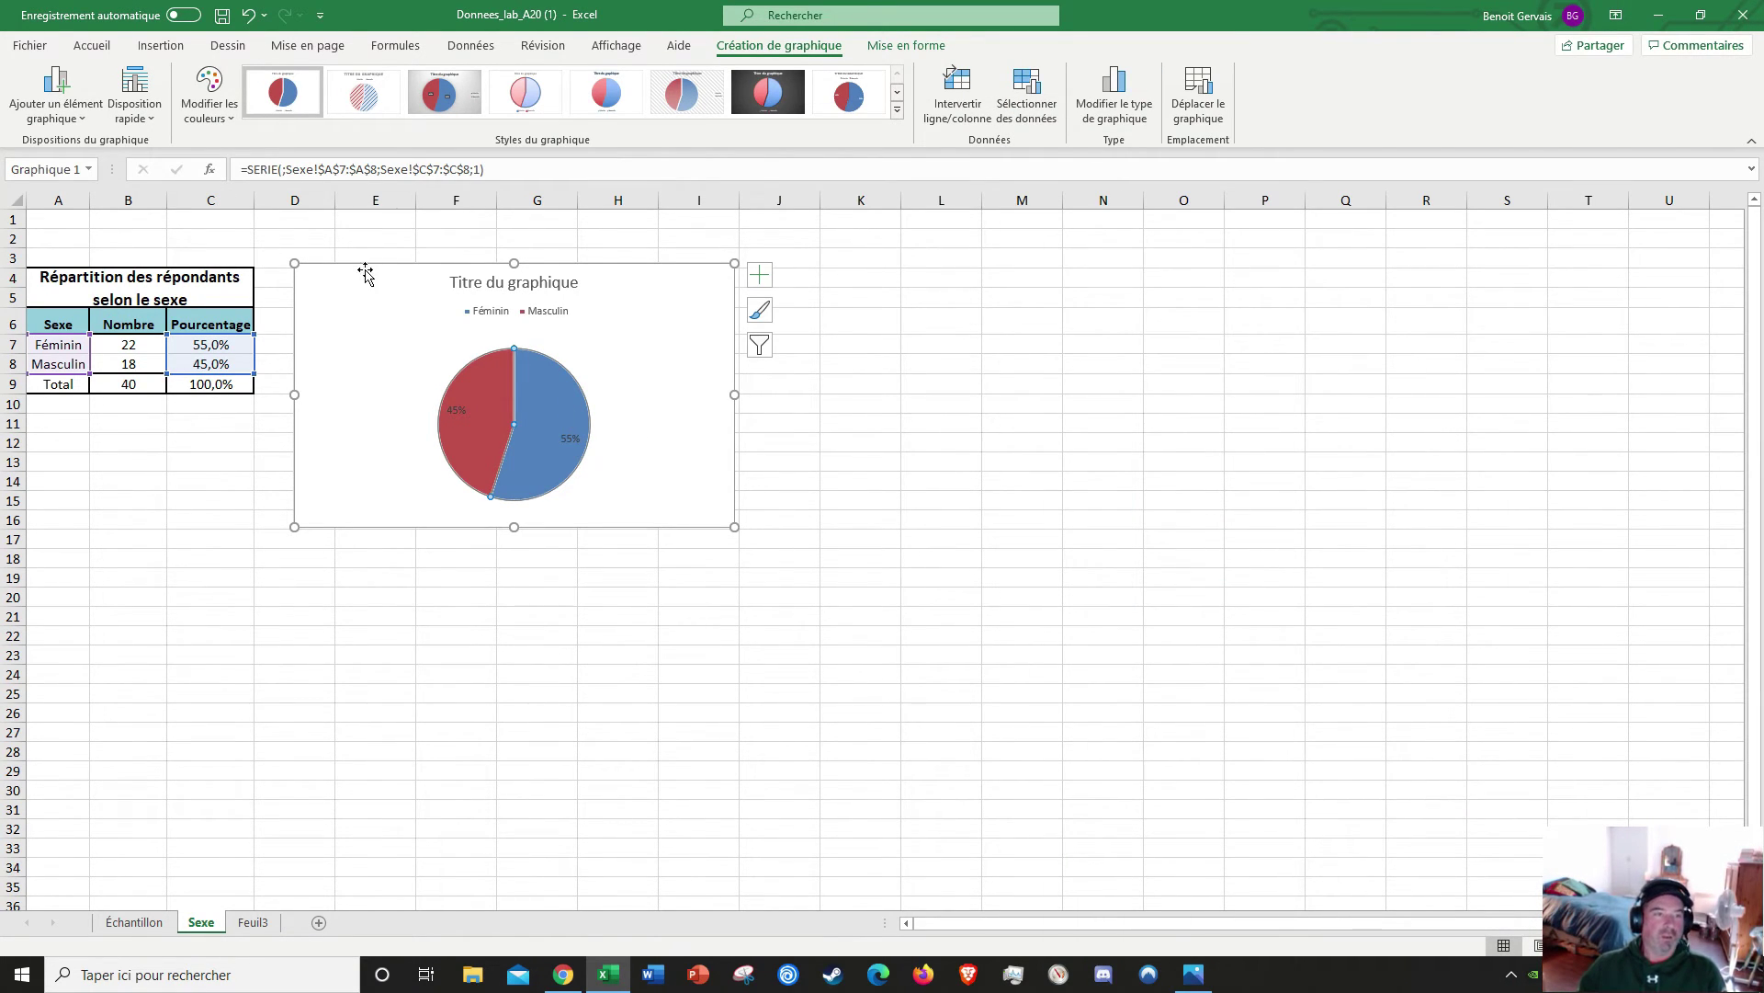
{"action": "left_click", "coordinate": [222, 103]}
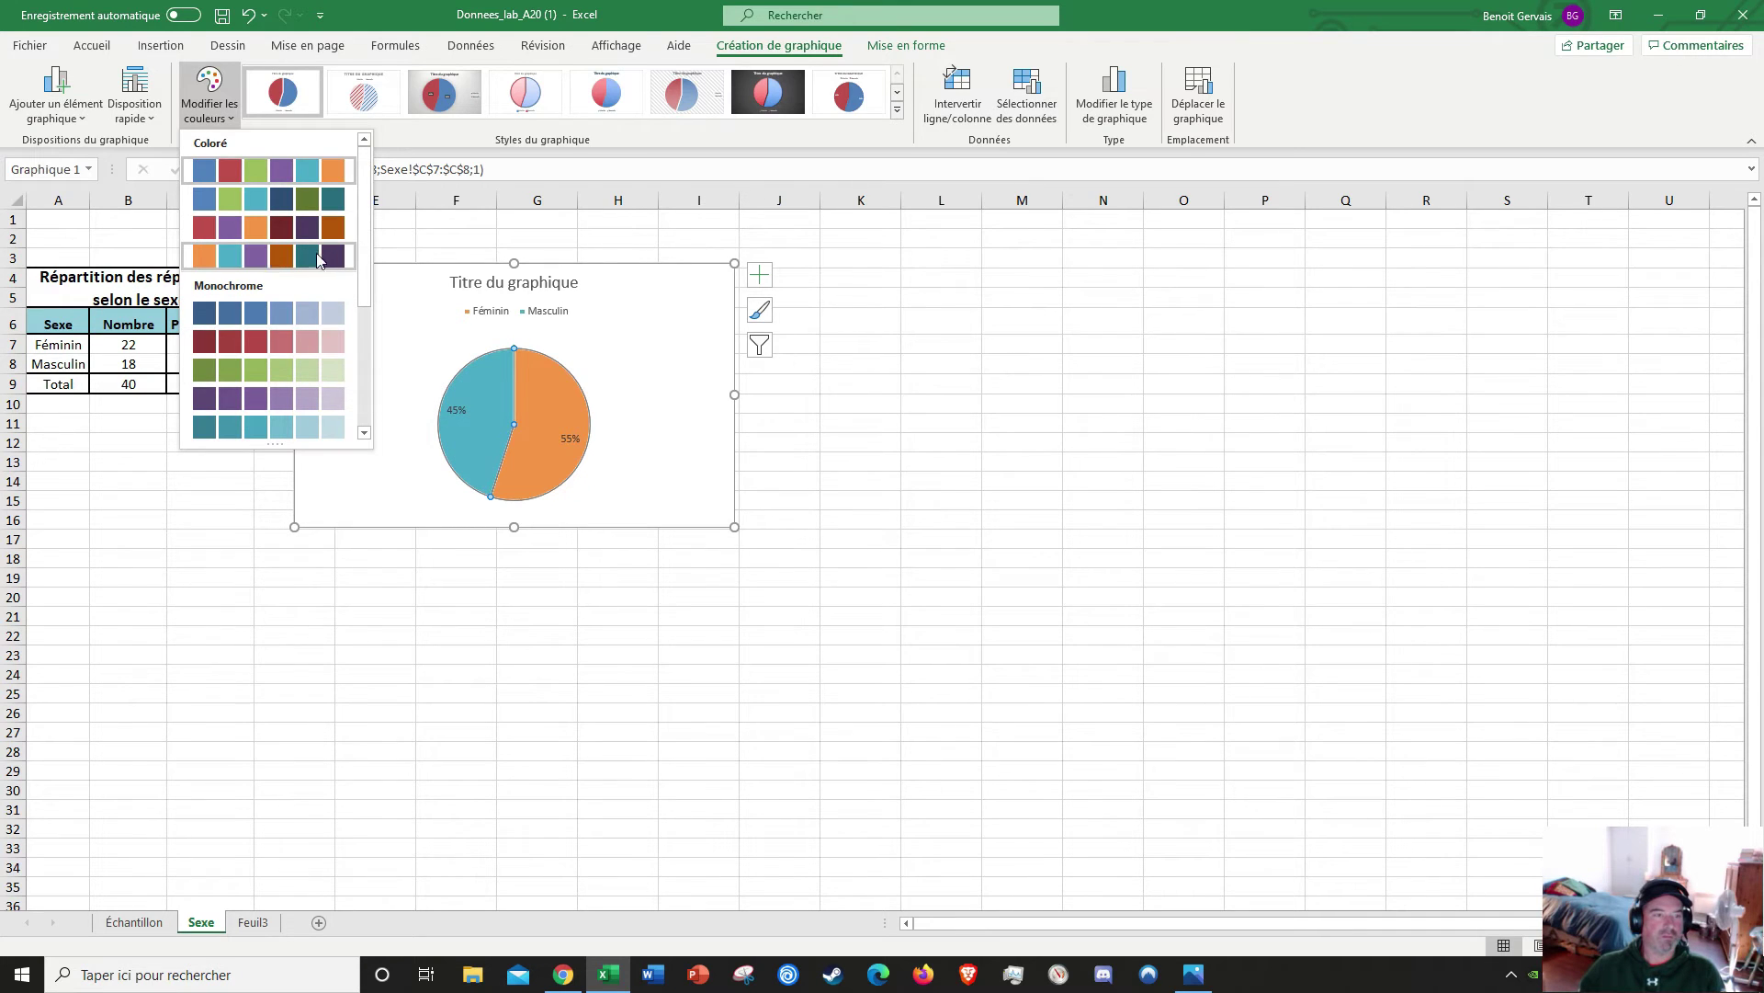
{"action": "left_click_drag", "start_coordinate": [365, 235], "coordinate": [365, 363]}
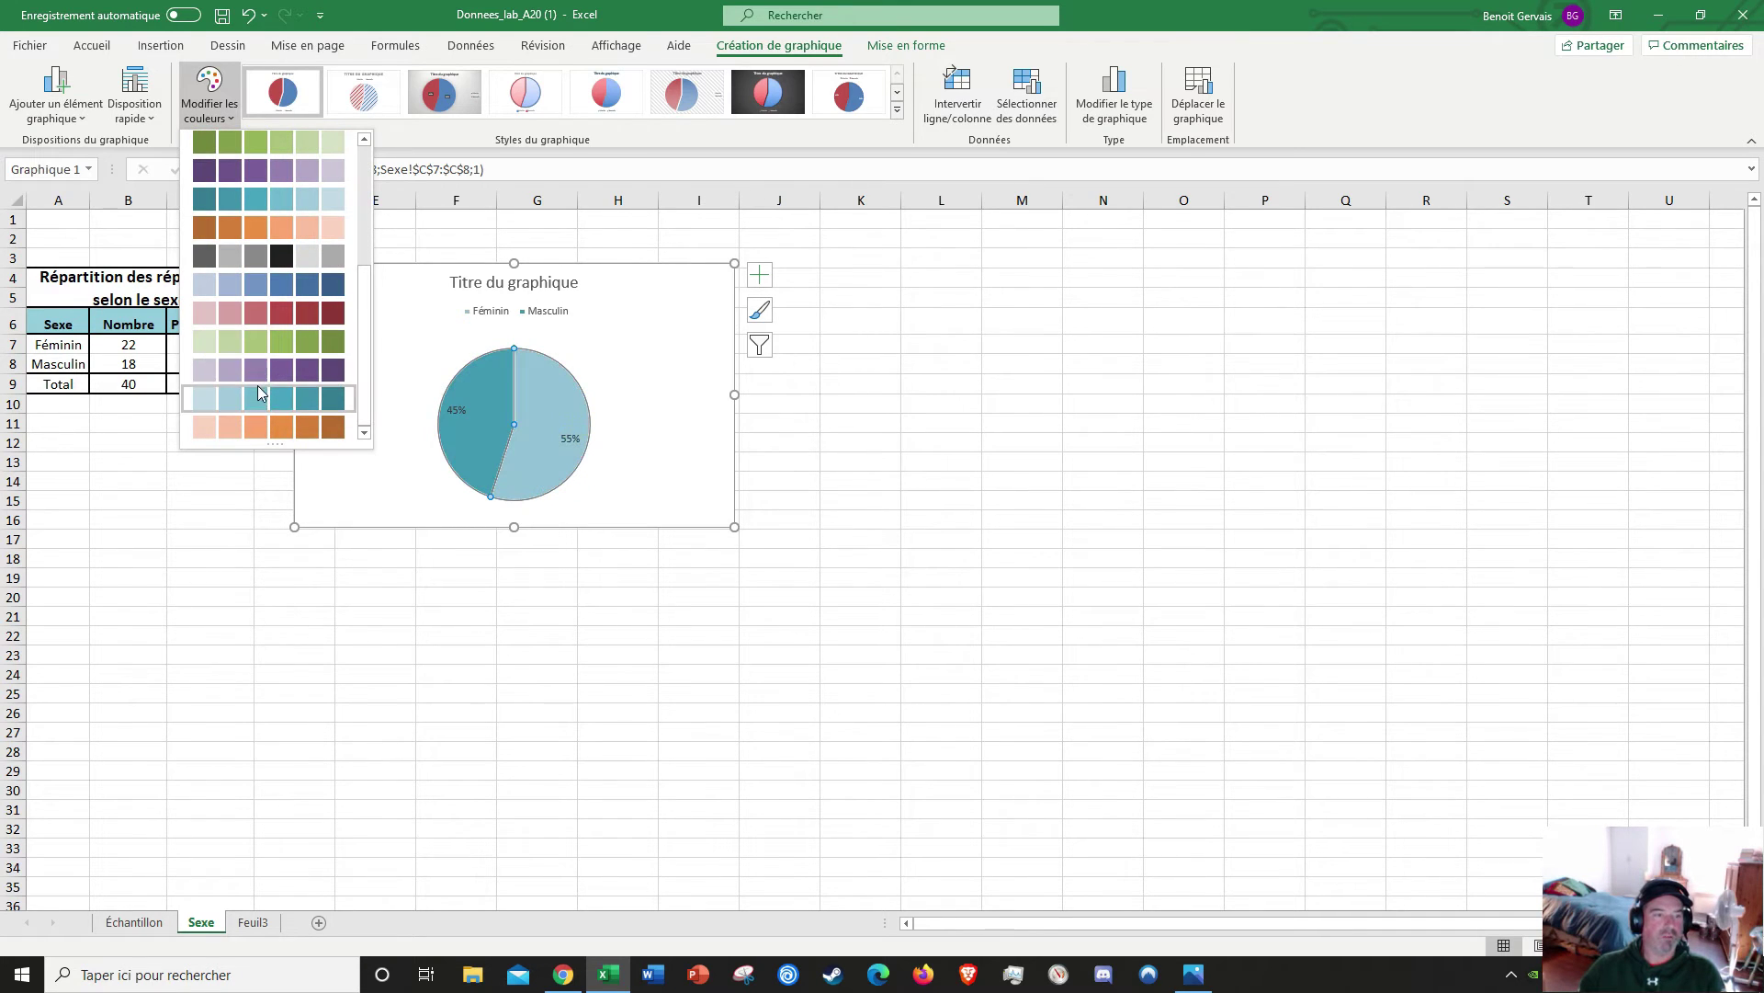
{"action": "scroll", "coordinate": [261, 275], "scroll_direction": "up", "scroll_amount": 5}
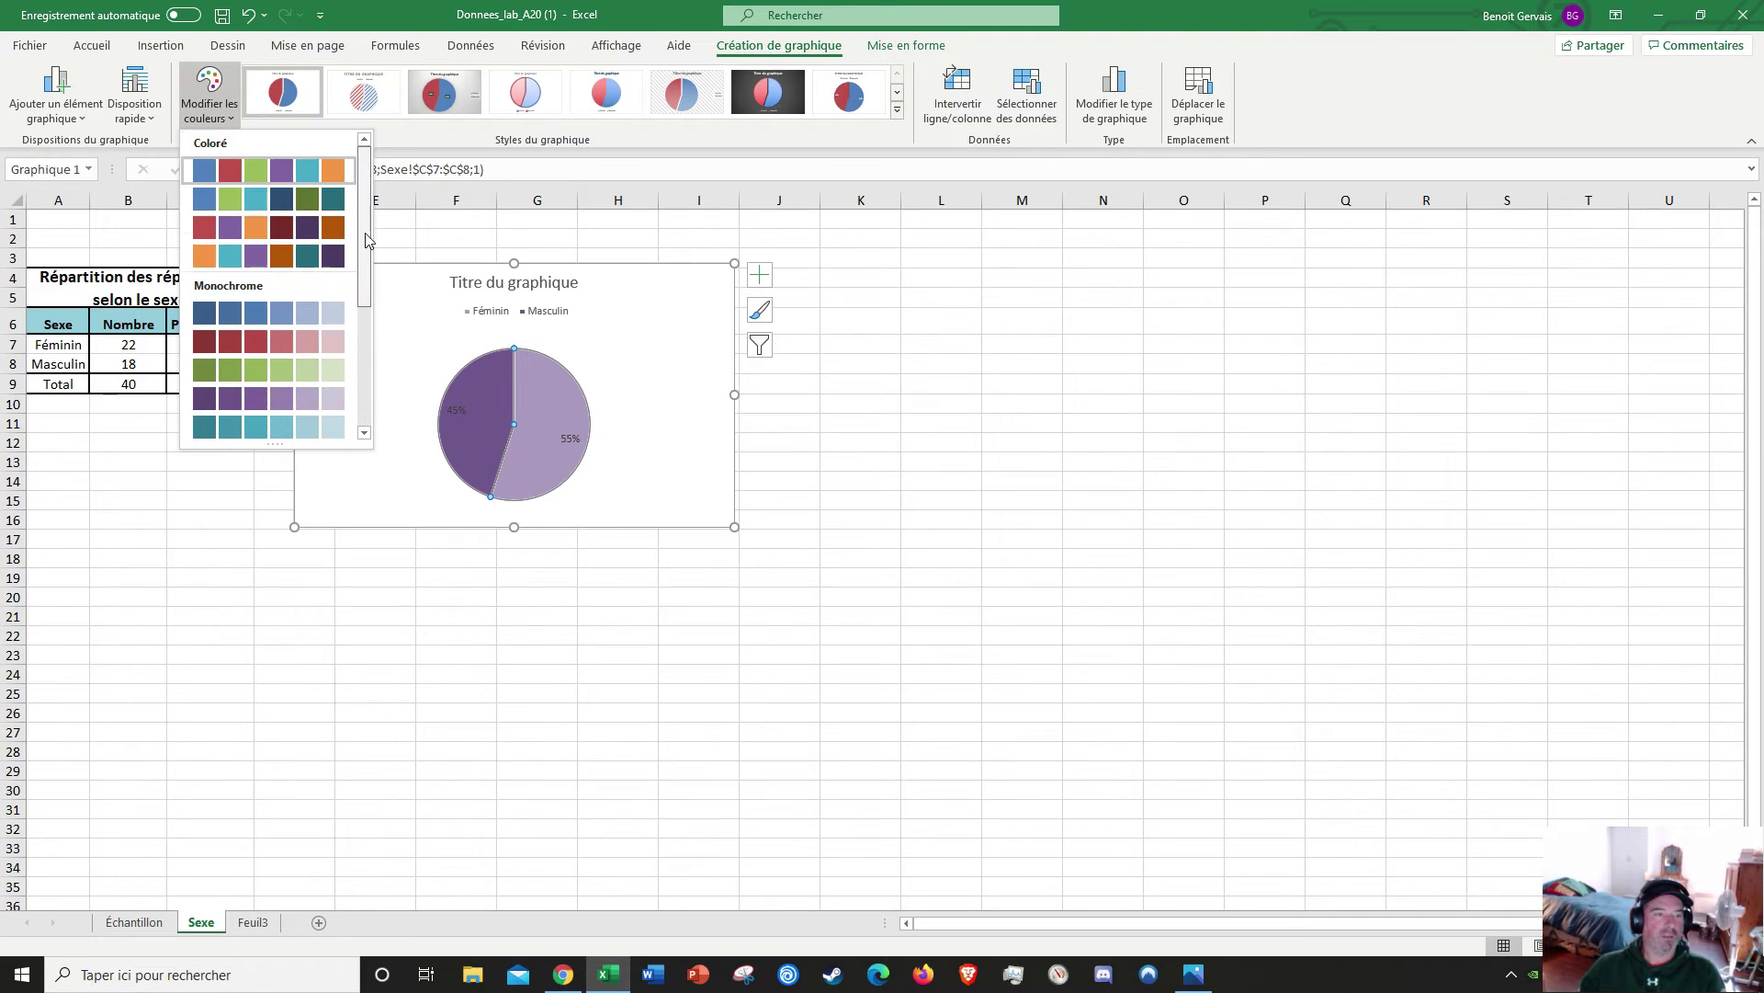
{"action": "left_click", "coordinate": [266, 202]}
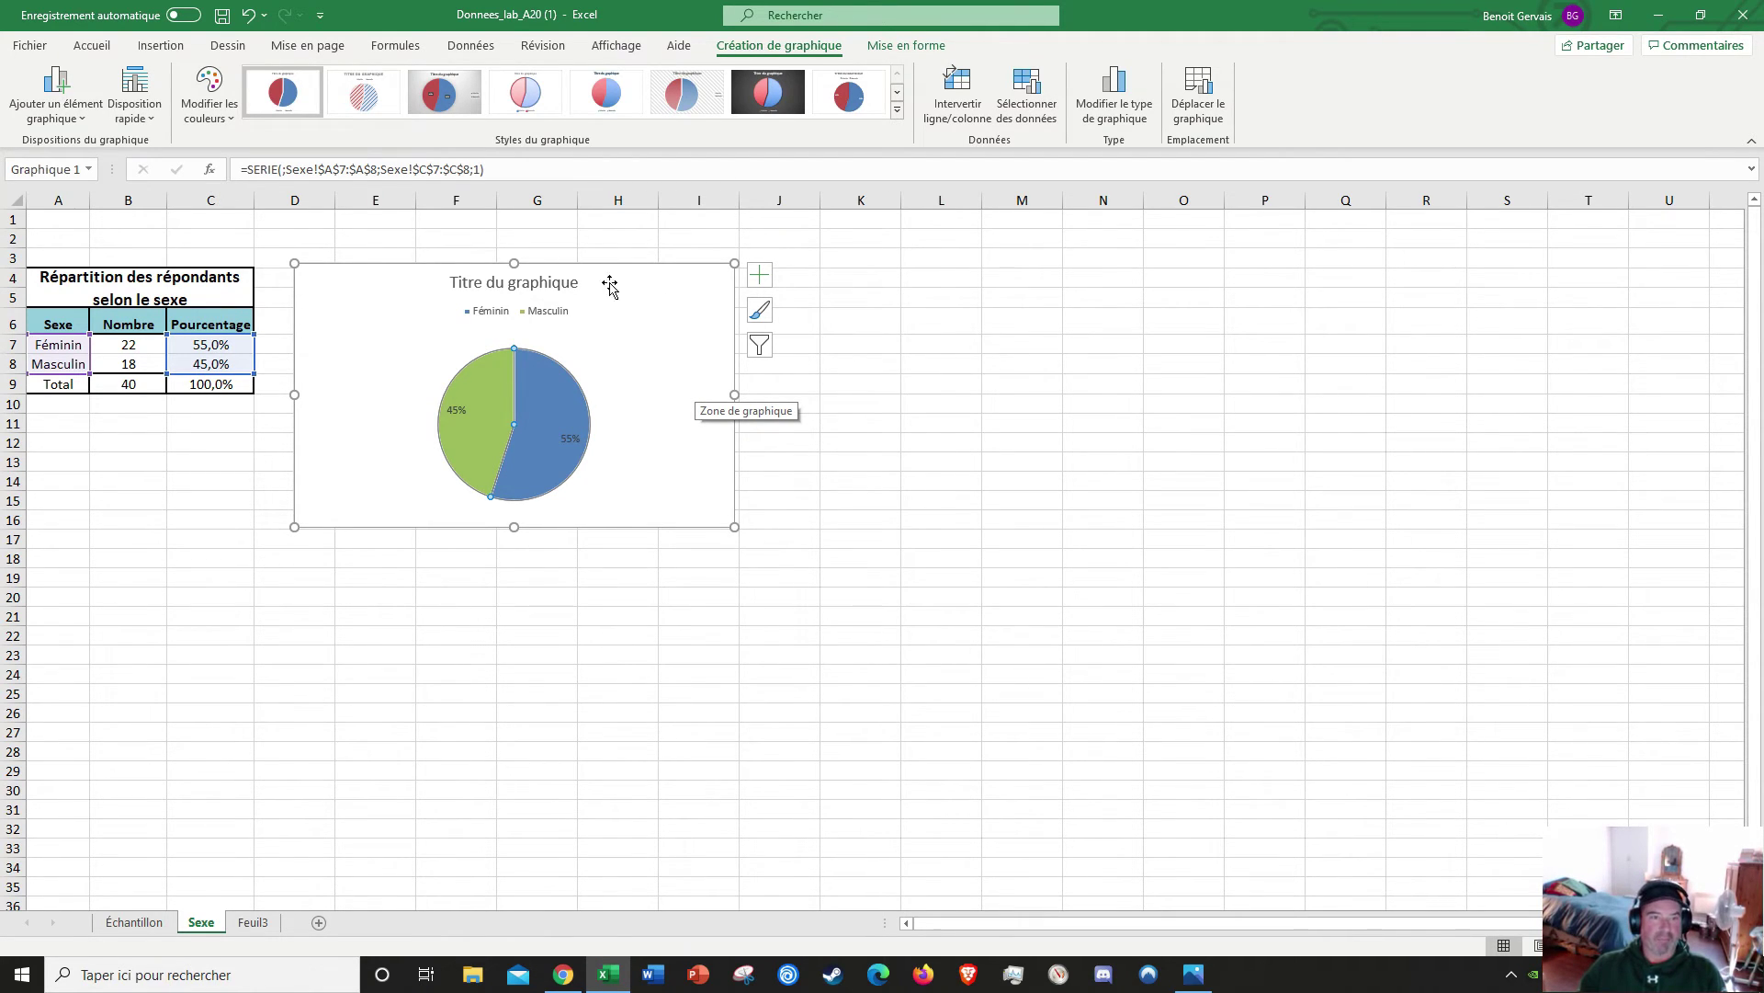
Step: Select the pie chart's title placeholder, Titre du graphique
{"action": "left_click", "coordinate": [533, 285]}
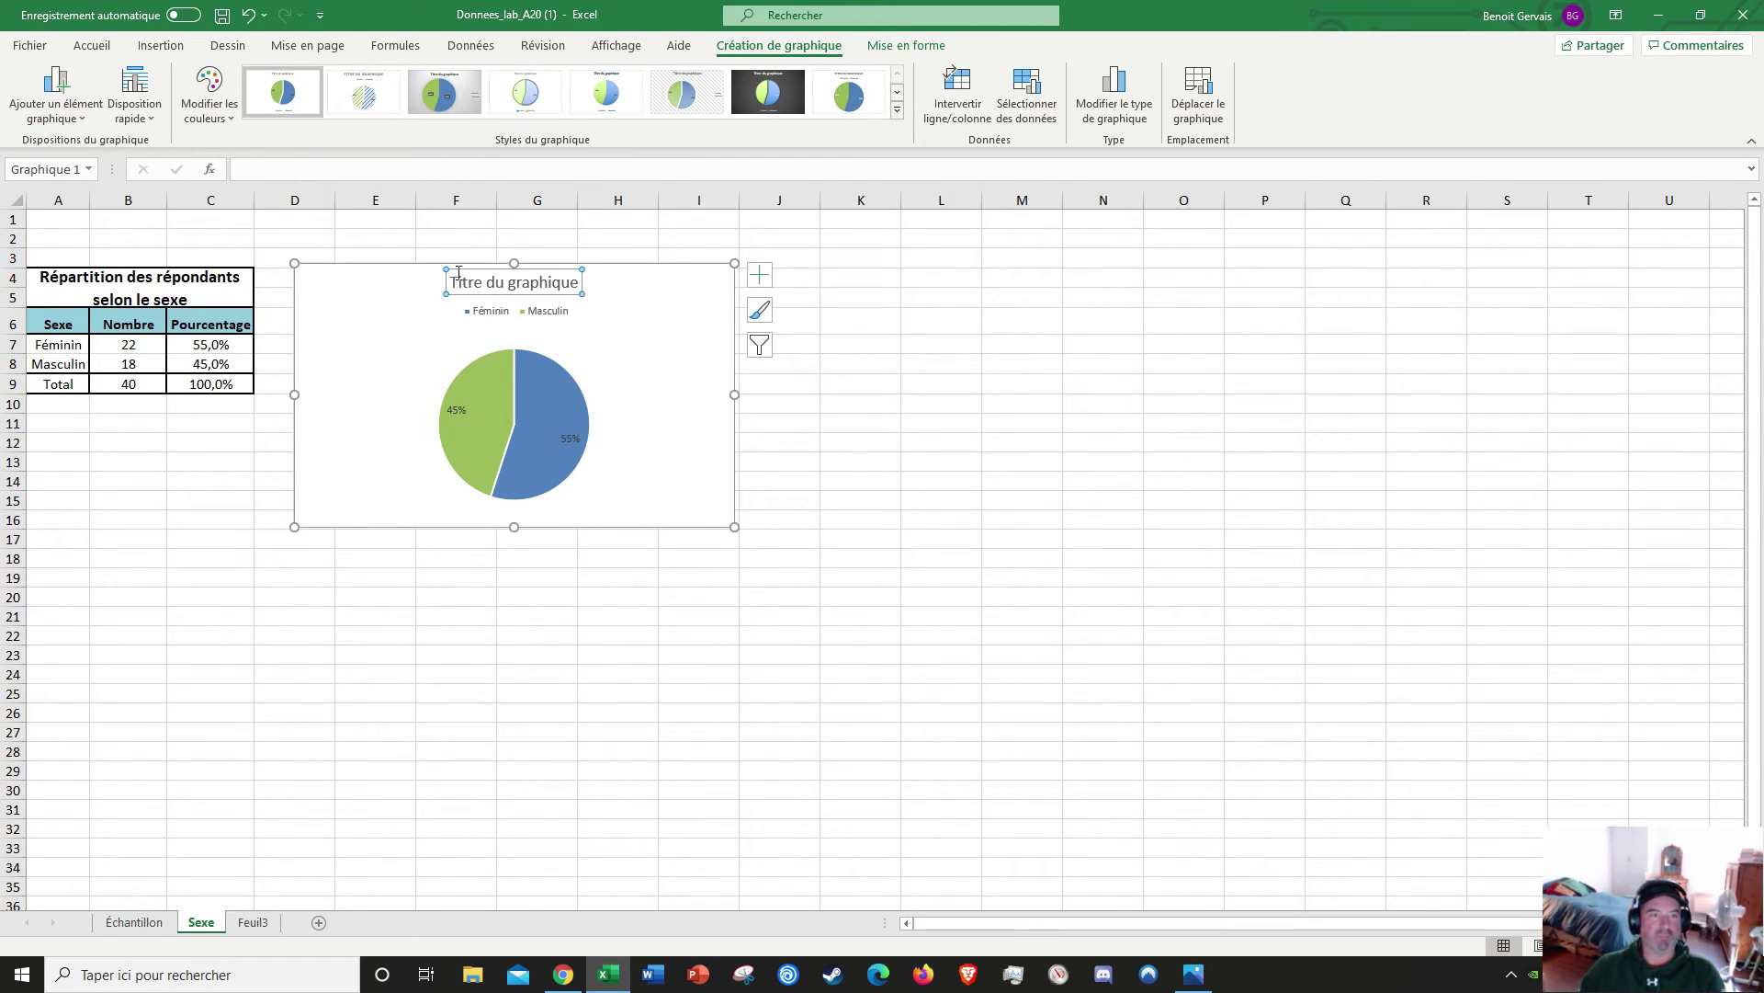
Step: Link the pie chart's title to the table heading with the formula =Sexe!$A$4, and undo that link
{"action": "left_click", "coordinate": [238, 168]}
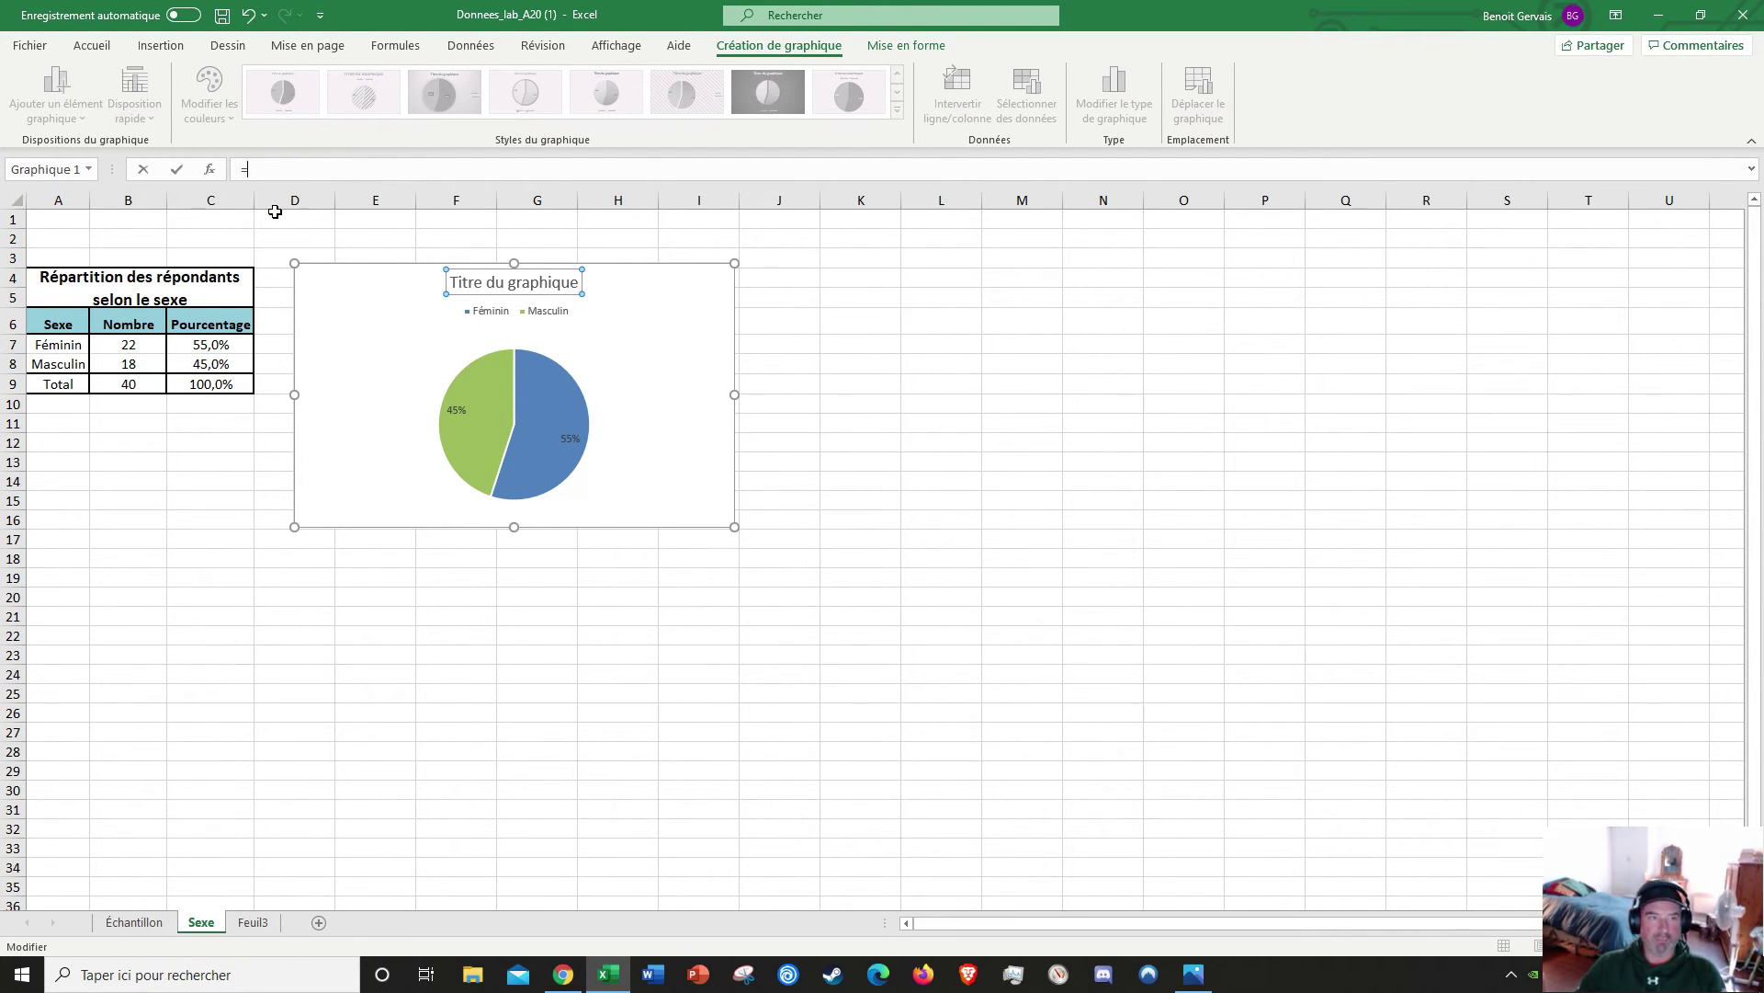
{"action": "left_click", "coordinate": [128, 286]}
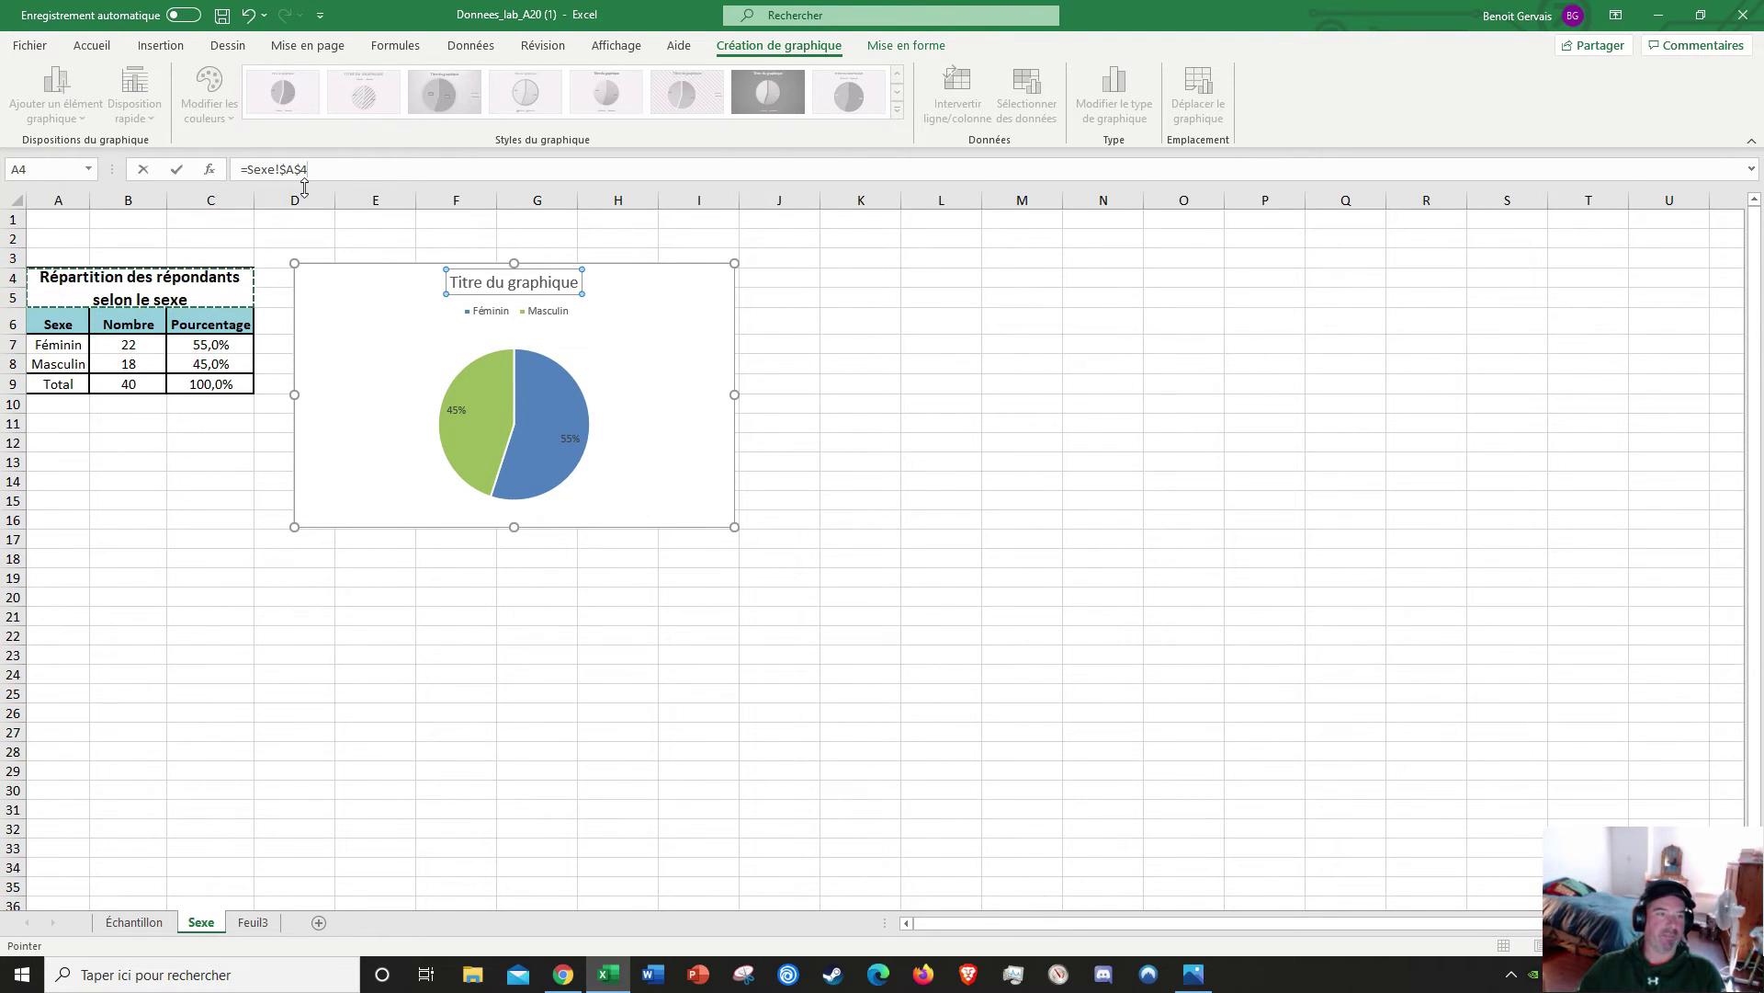
{"action": "left_click", "coordinate": [1195, 973]}
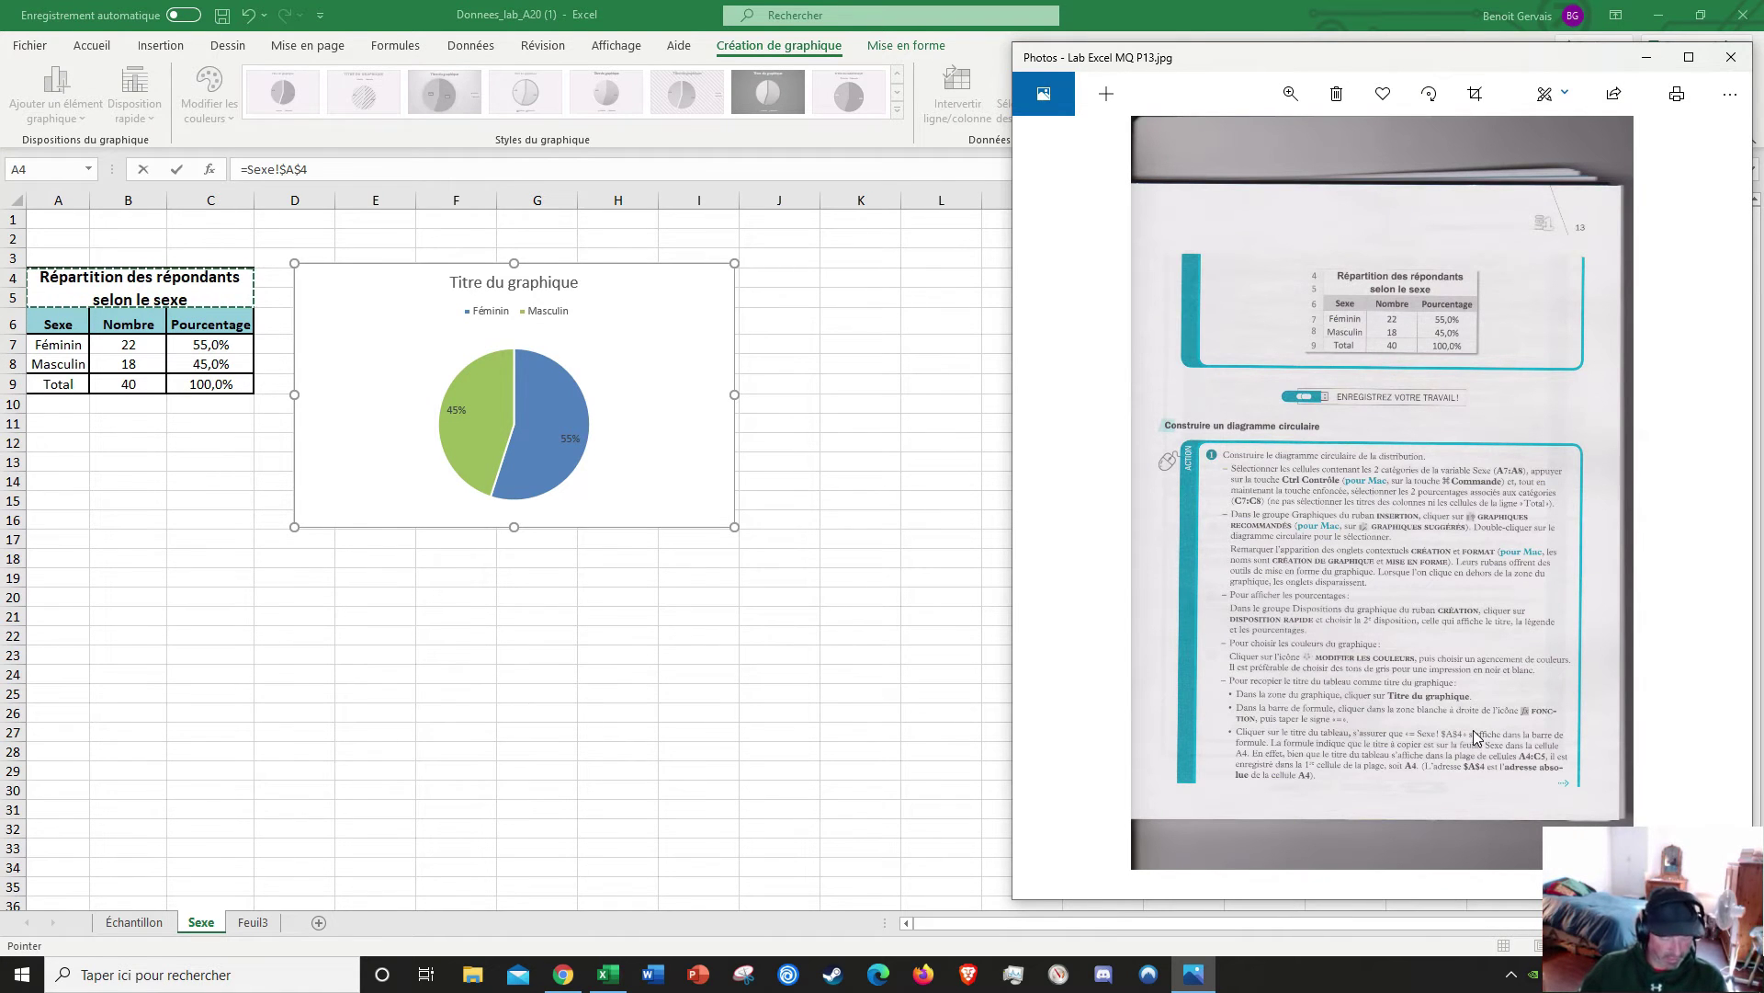
{"action": "scroll", "coordinate": [1455, 742], "scroll_direction": "up", "scroll_amount": 3}
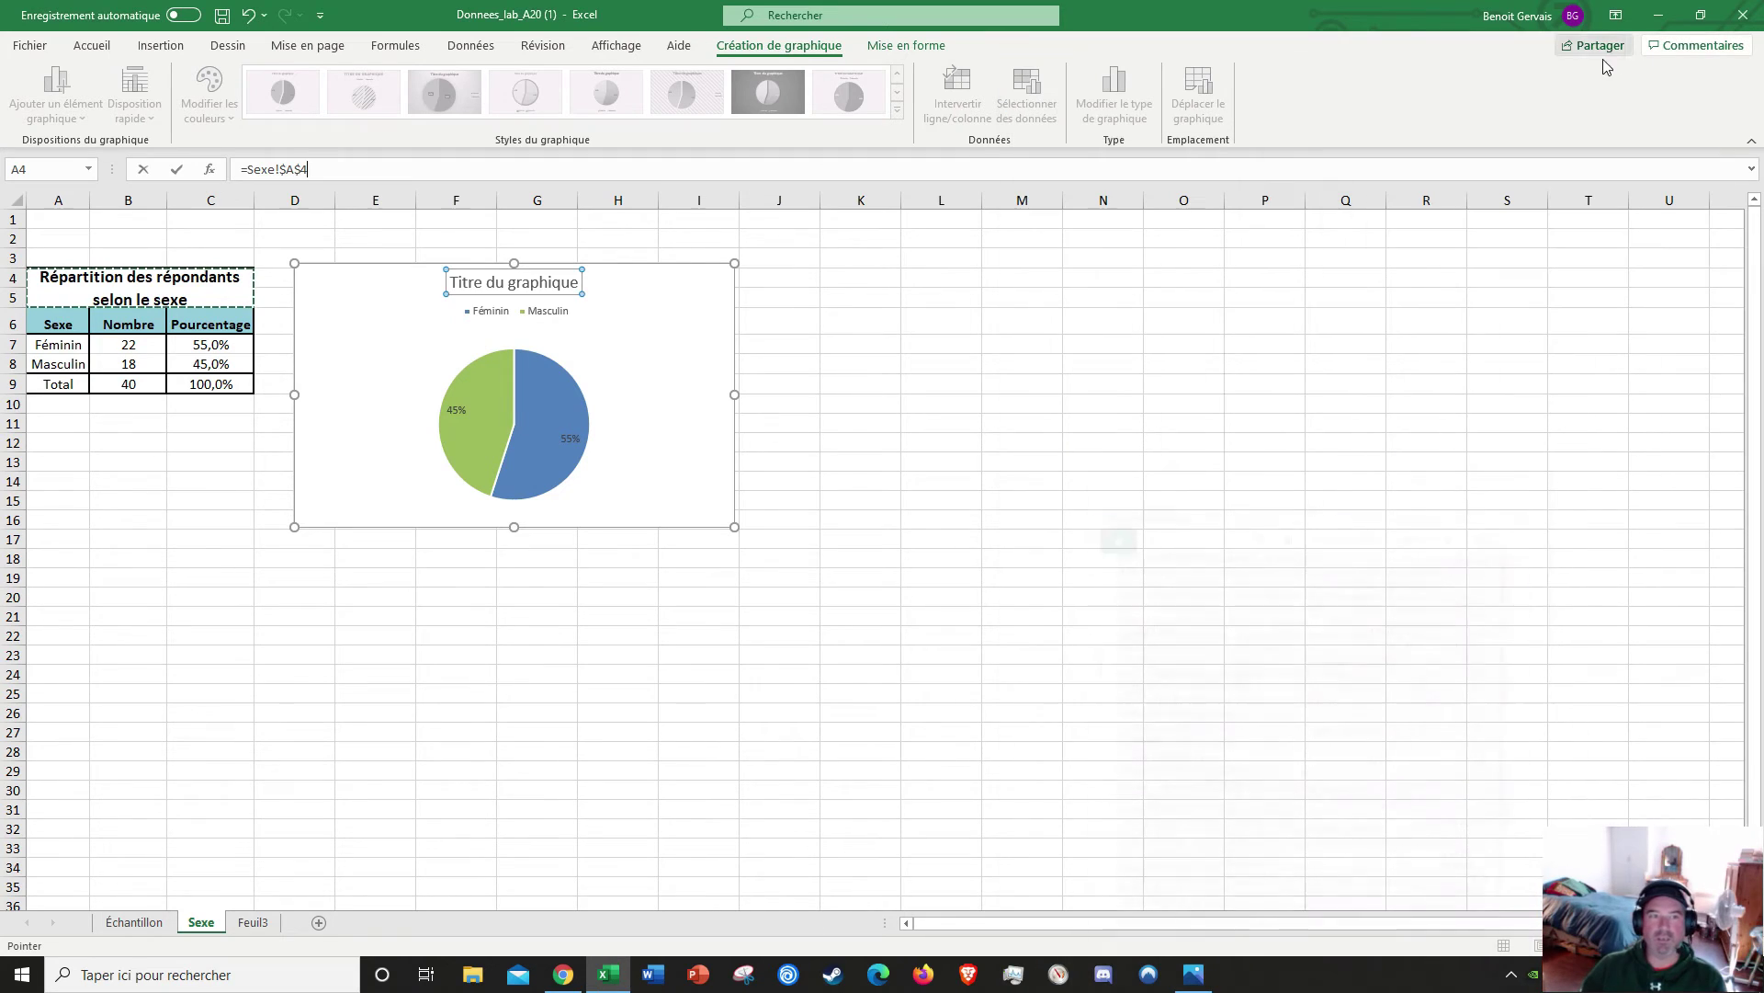
{"action": "left_click", "coordinate": [1647, 57]}
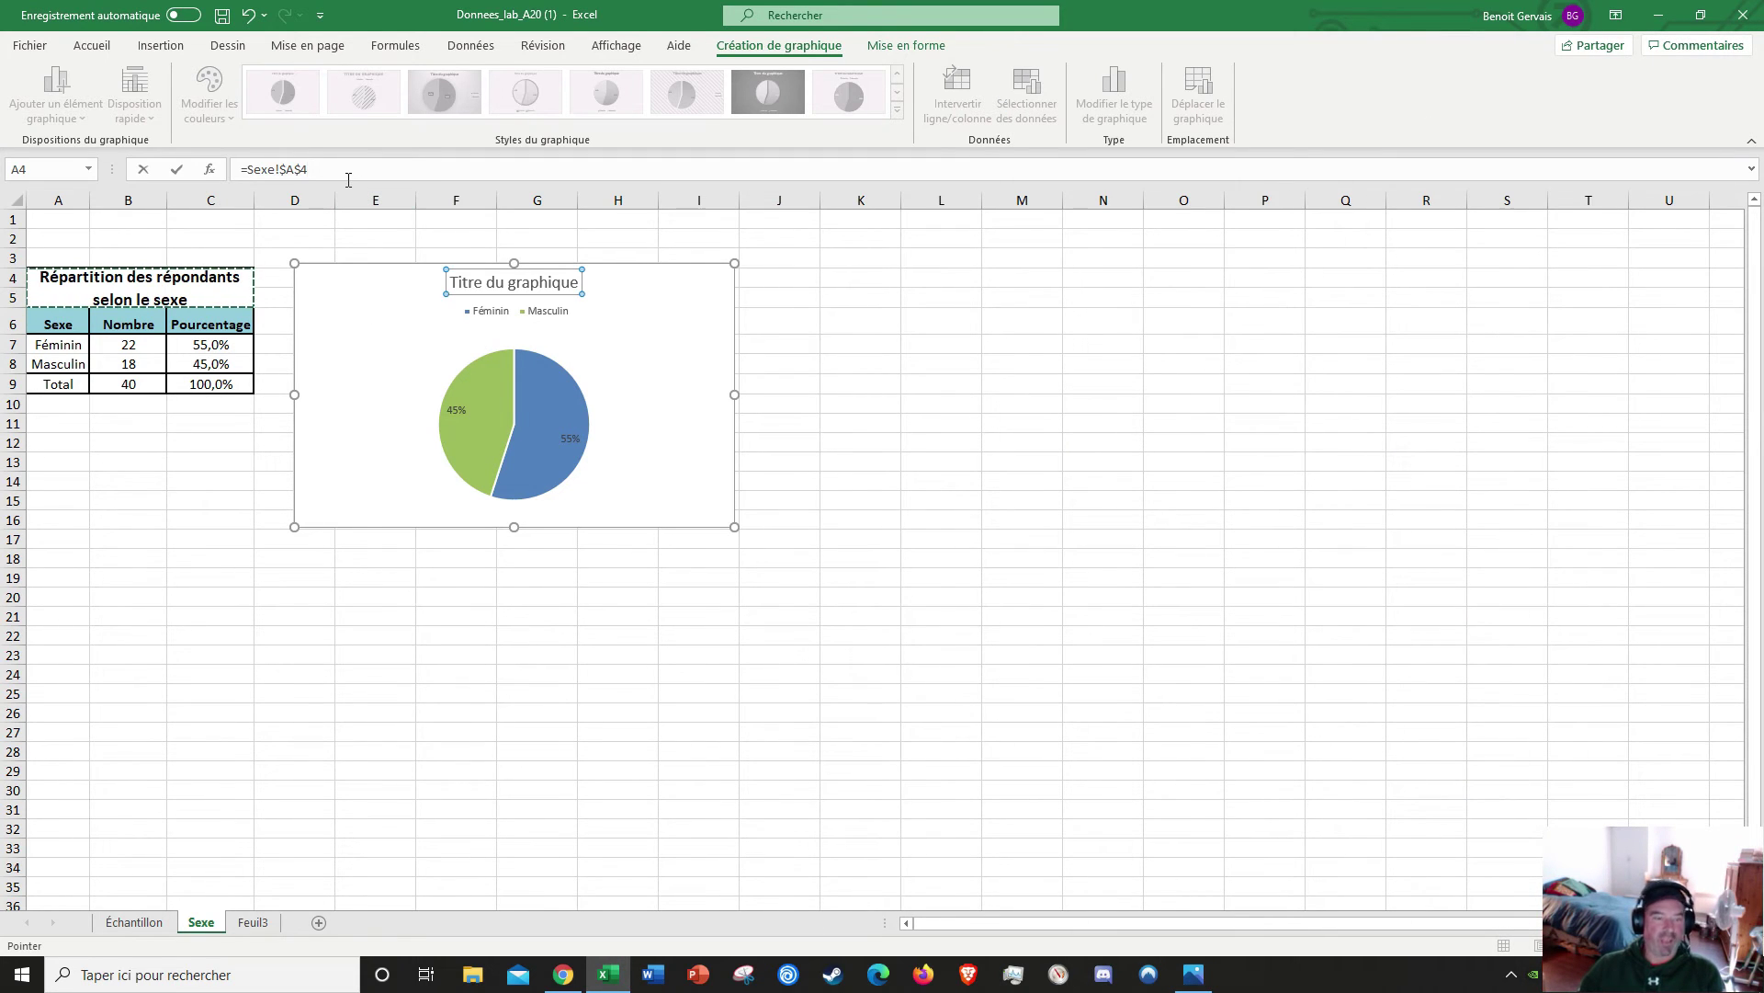
{"action": "key", "text": "Return"}
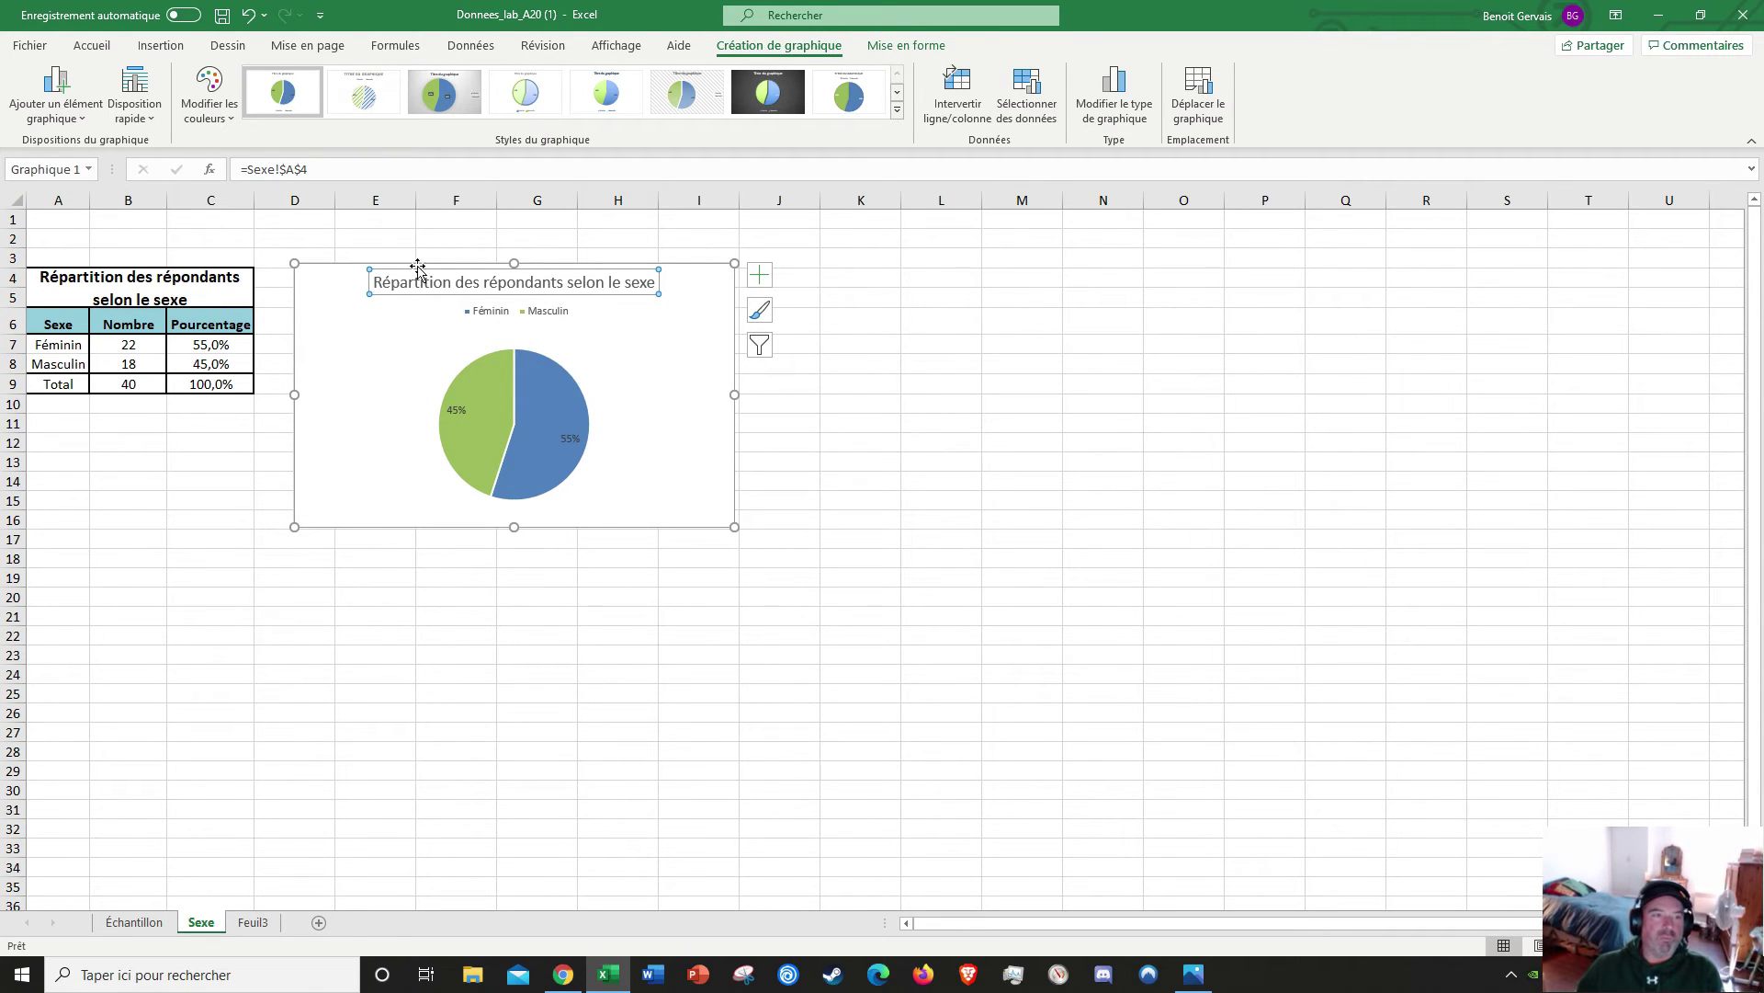
{"action": "left_click", "coordinate": [253, 20]}
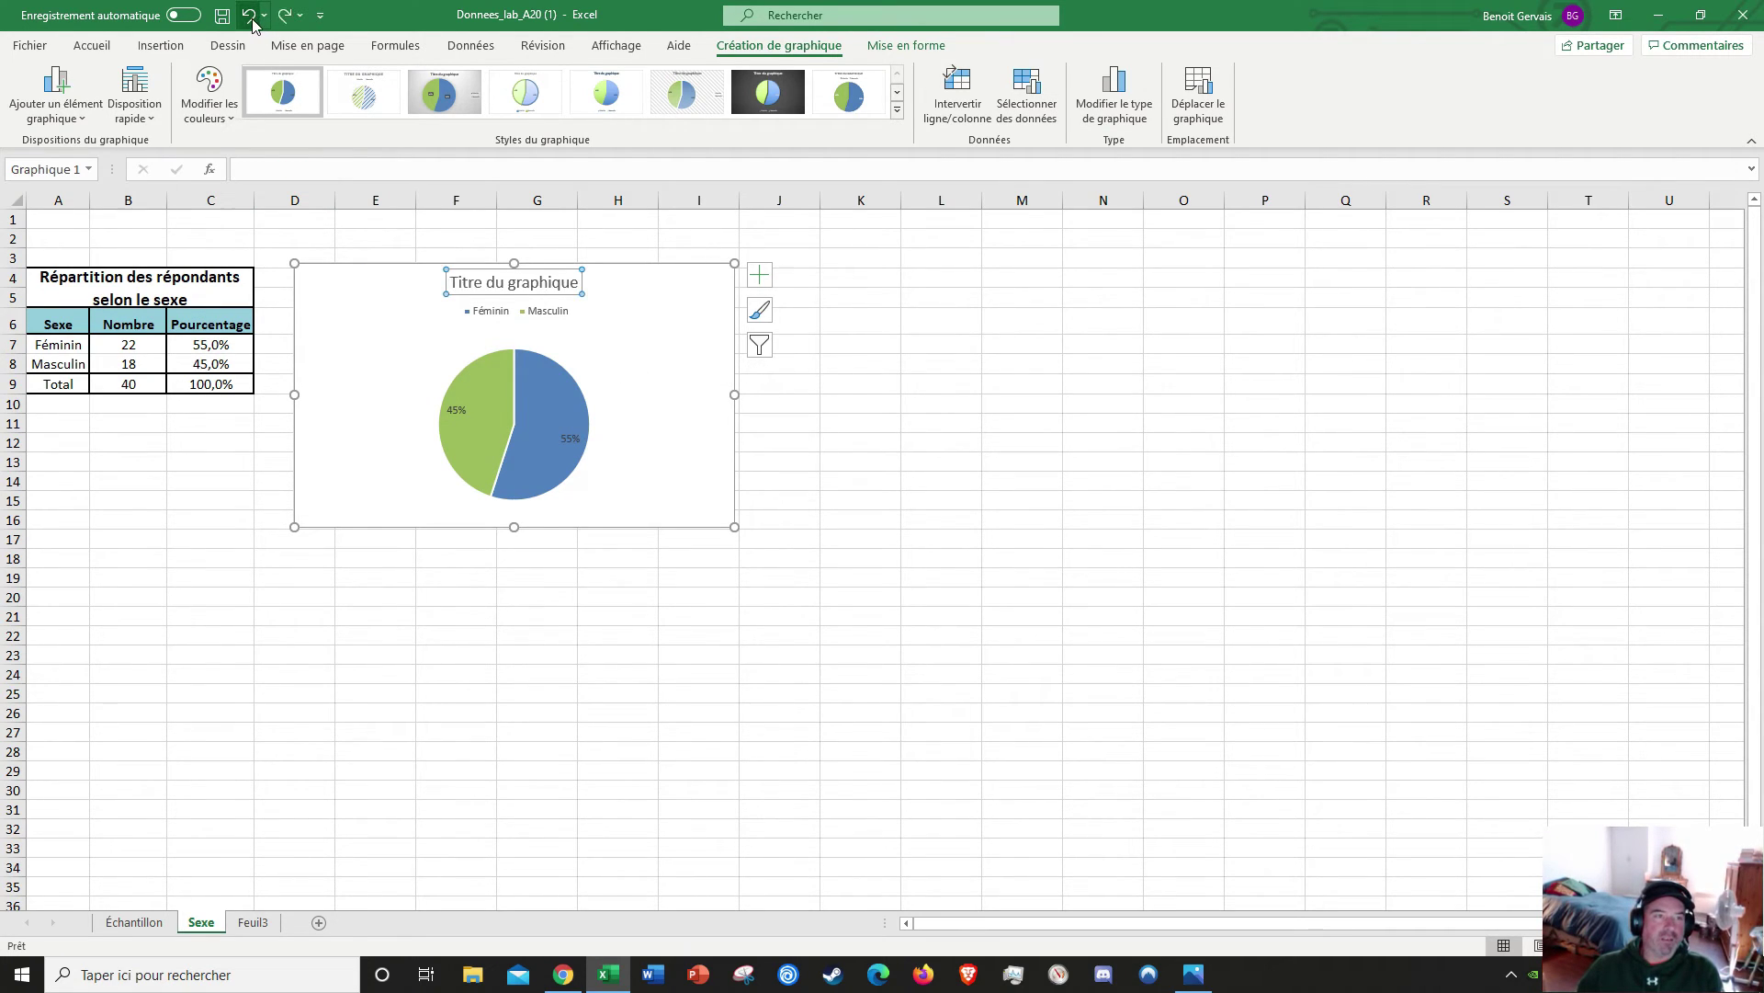
Step: Replace the pie chart's placeholder title with the text "Répartition des répondants selon le sexe"
{"action": "double_click", "coordinate": [568, 289]}
{"action": "key", "text": "BackSpace"}
{"action": "key", "text": "BackSpace"}
{"action": "key", "text": "BackSpace"}
{"action": "key", "text": "BackSpace"}
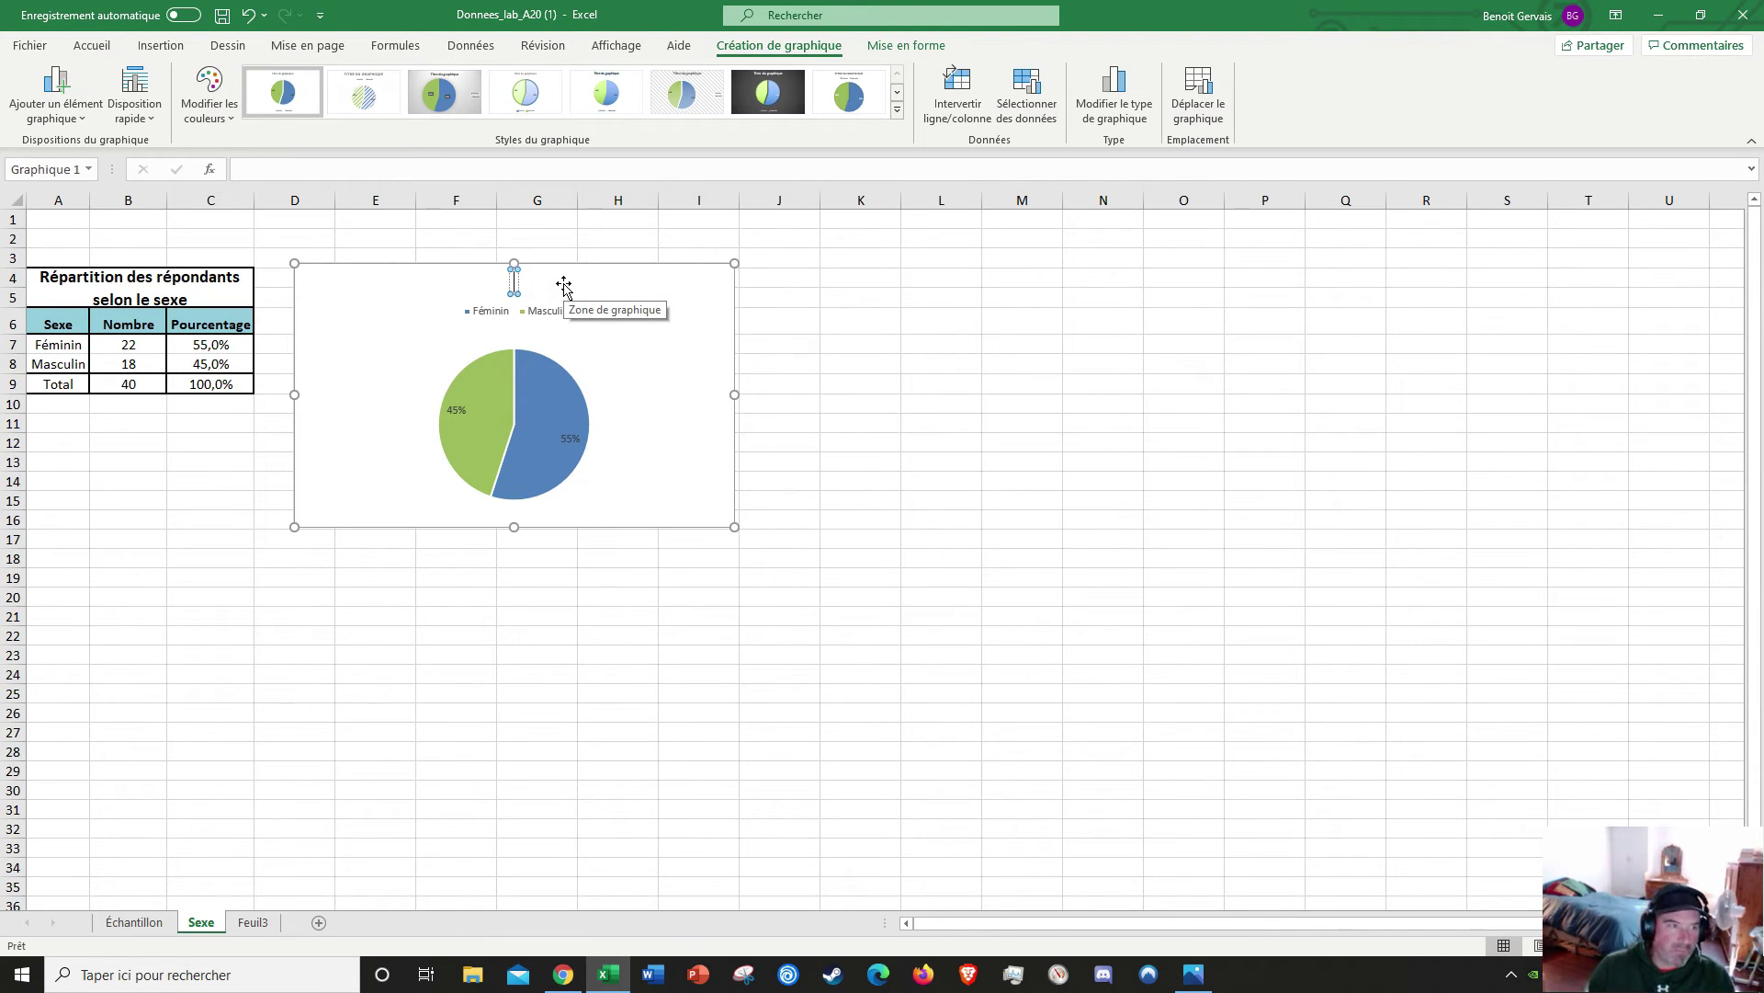
{"action": "type", "text": "Rép"}
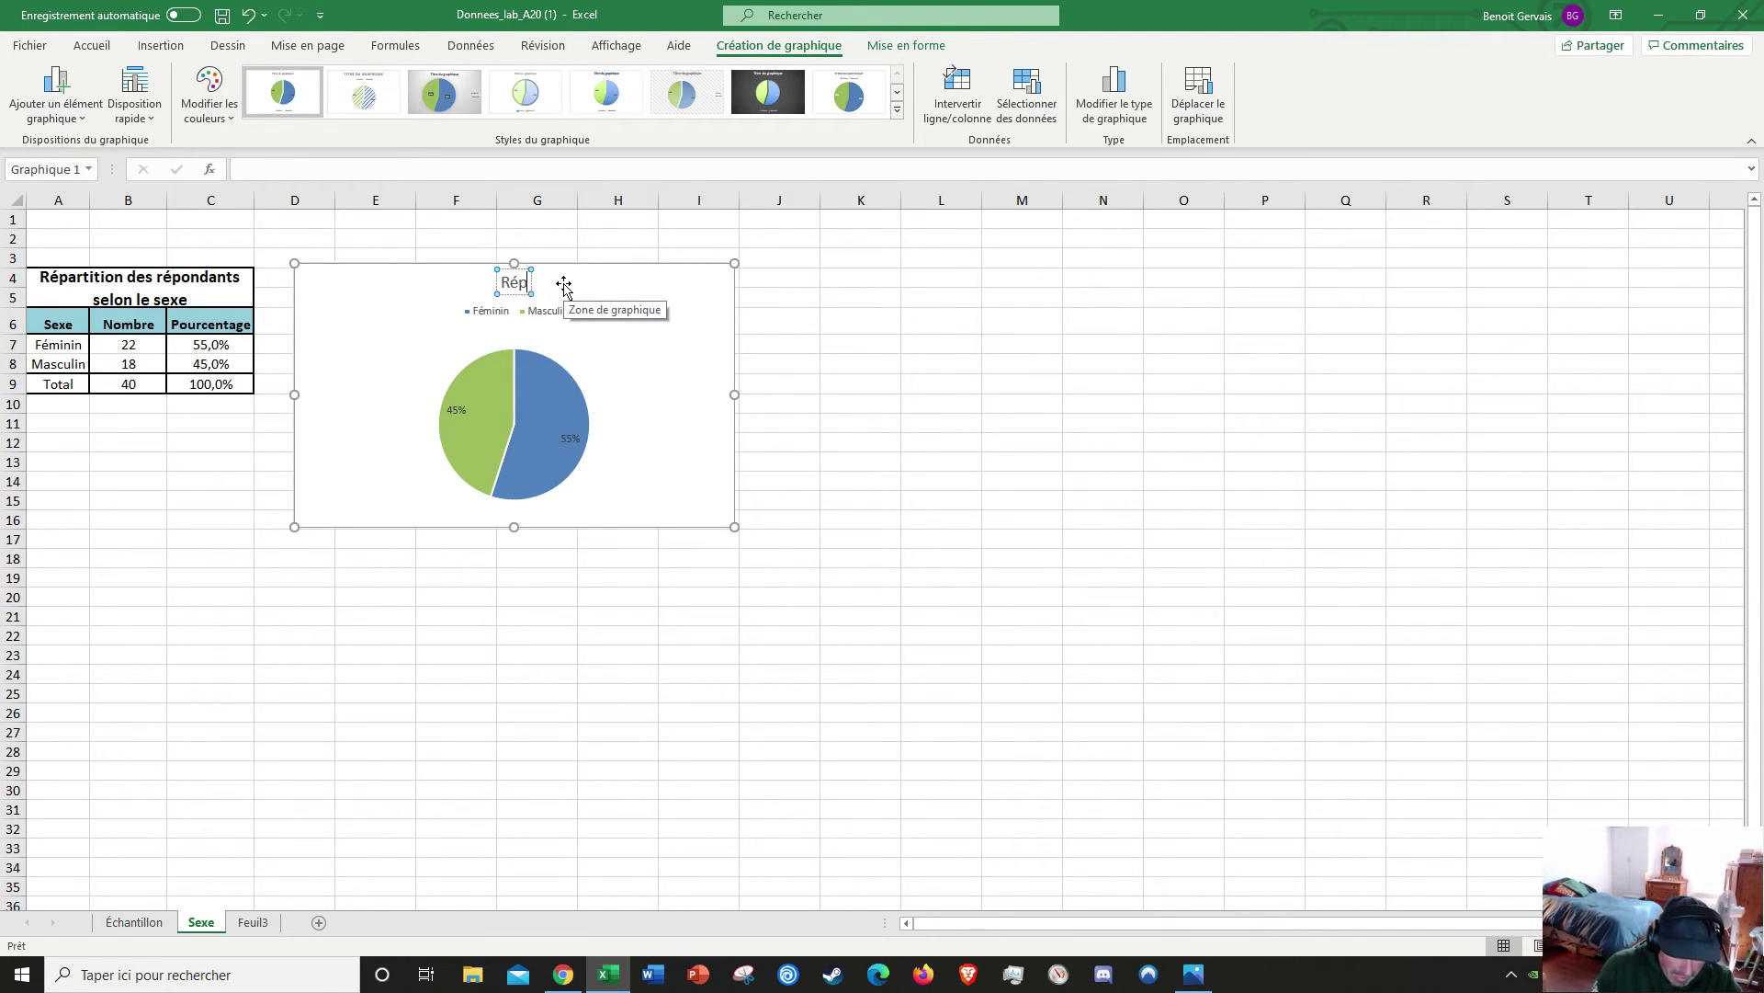
{"action": "type", "text": "artition"}
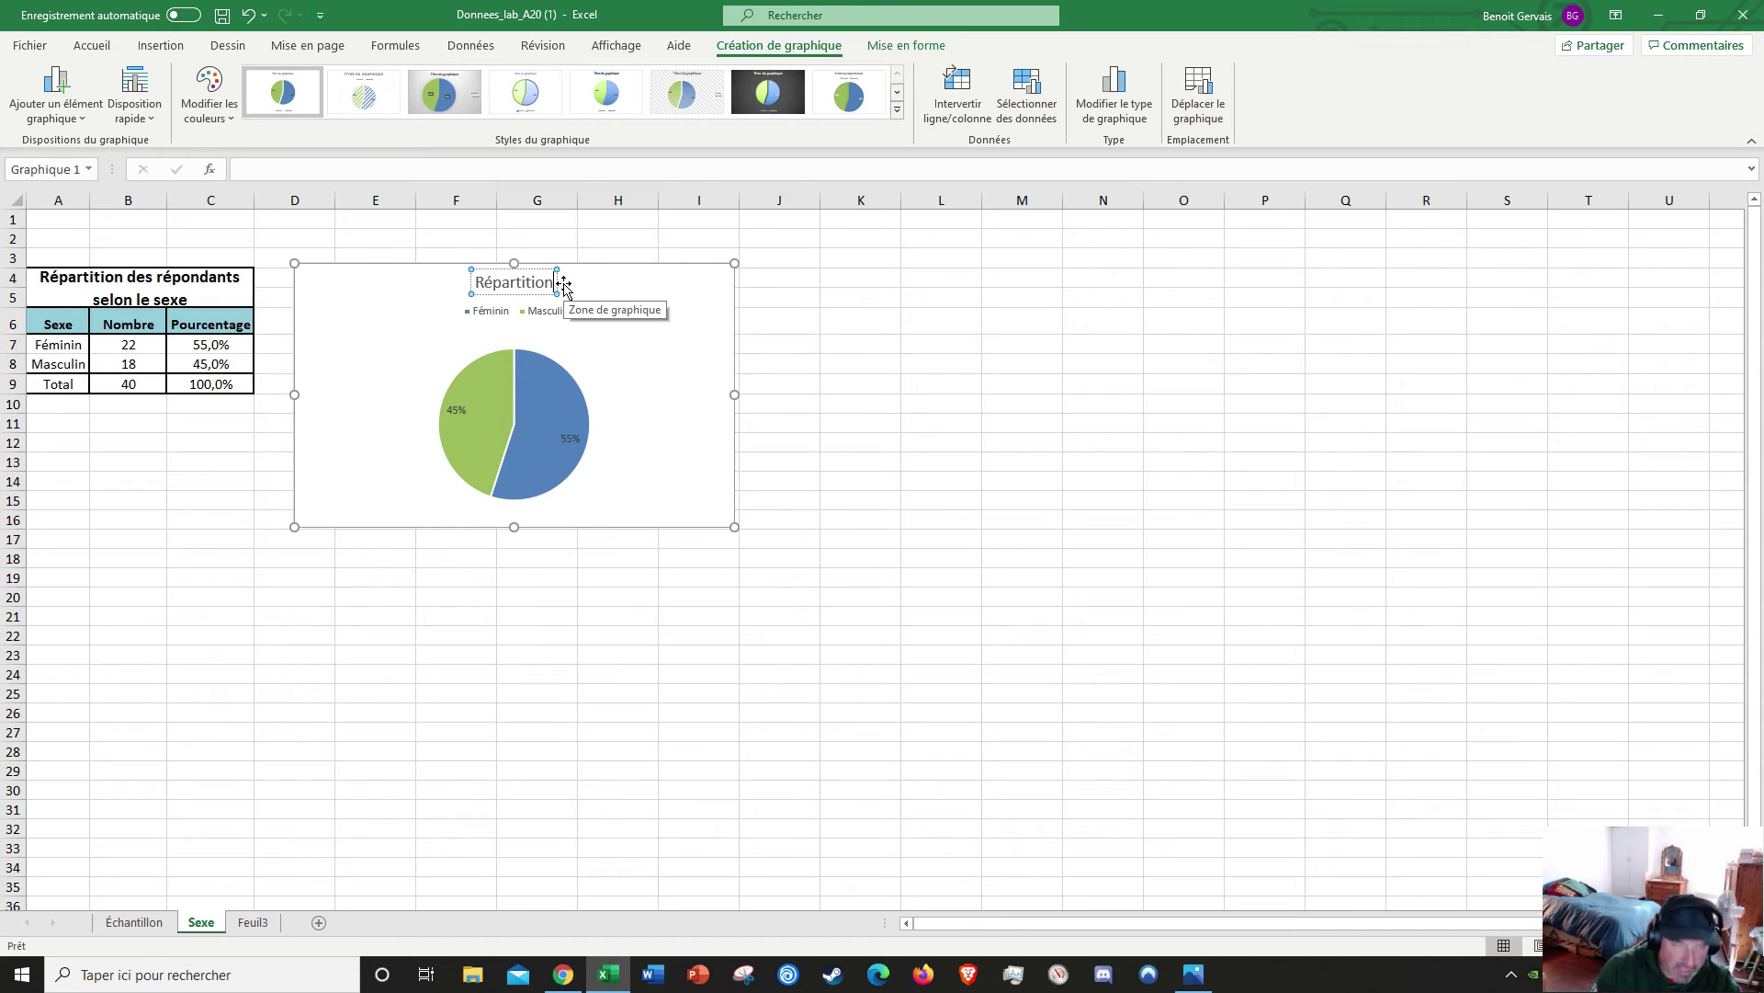
{"action": "type", "text": " des r"}
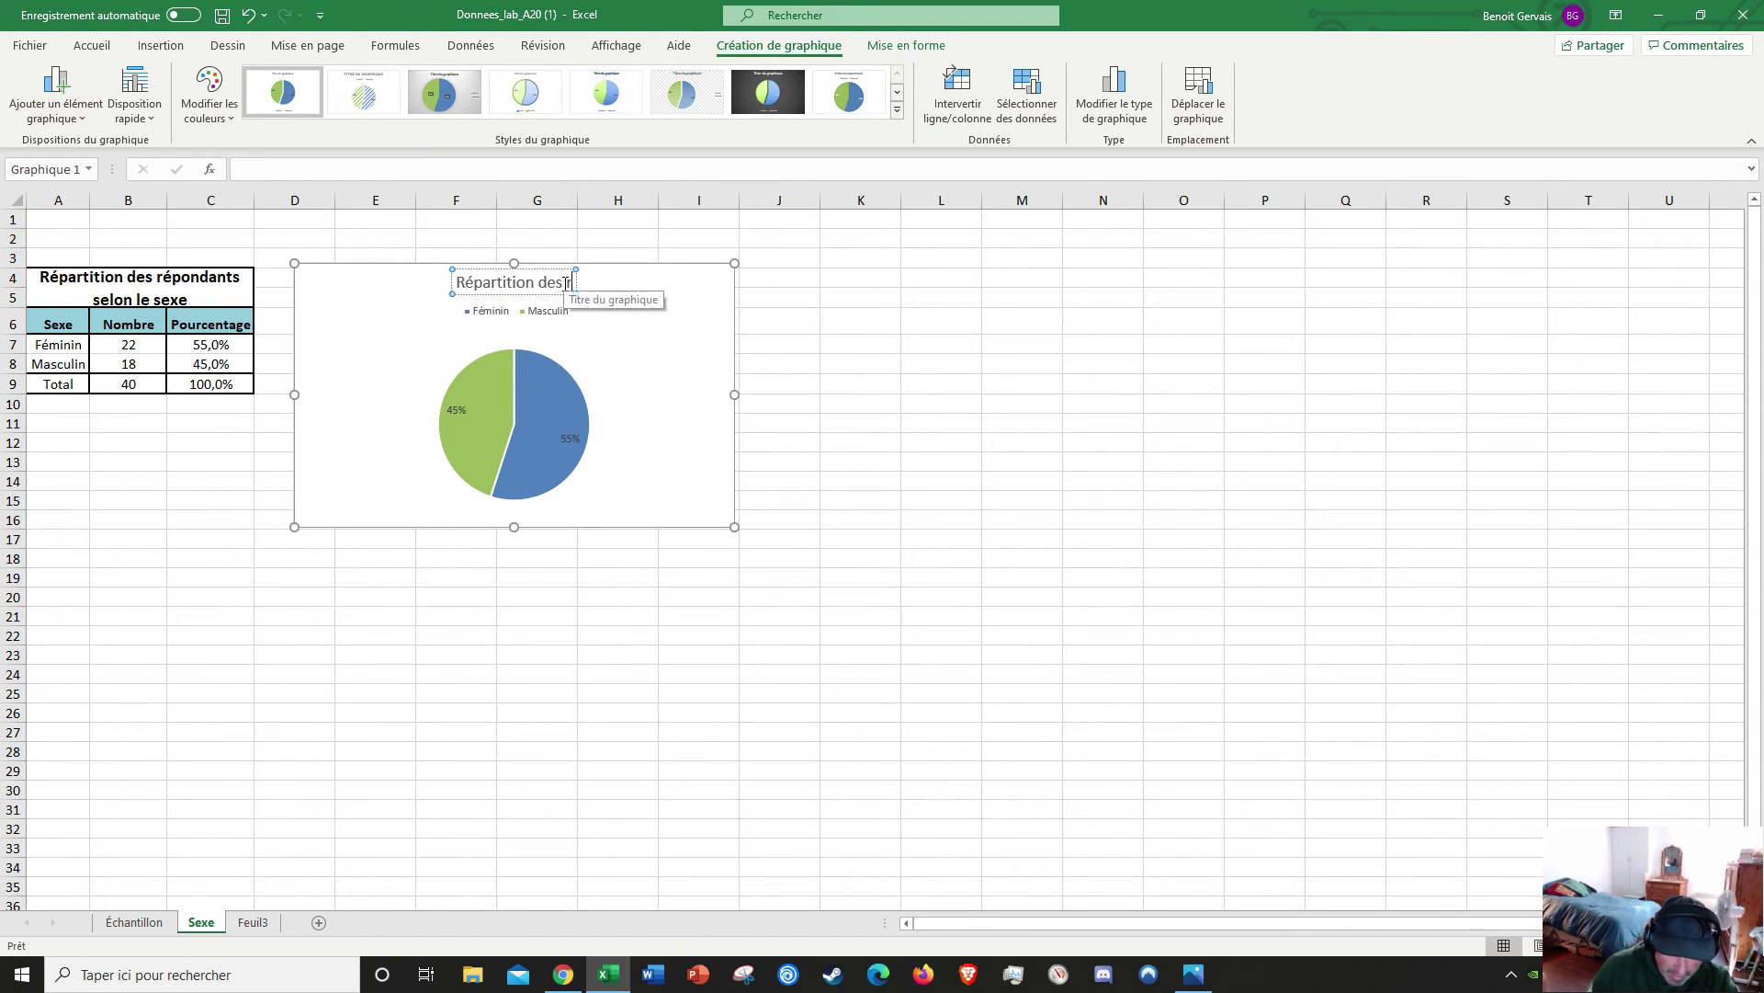
{"action": "type", "text": "épondants"}
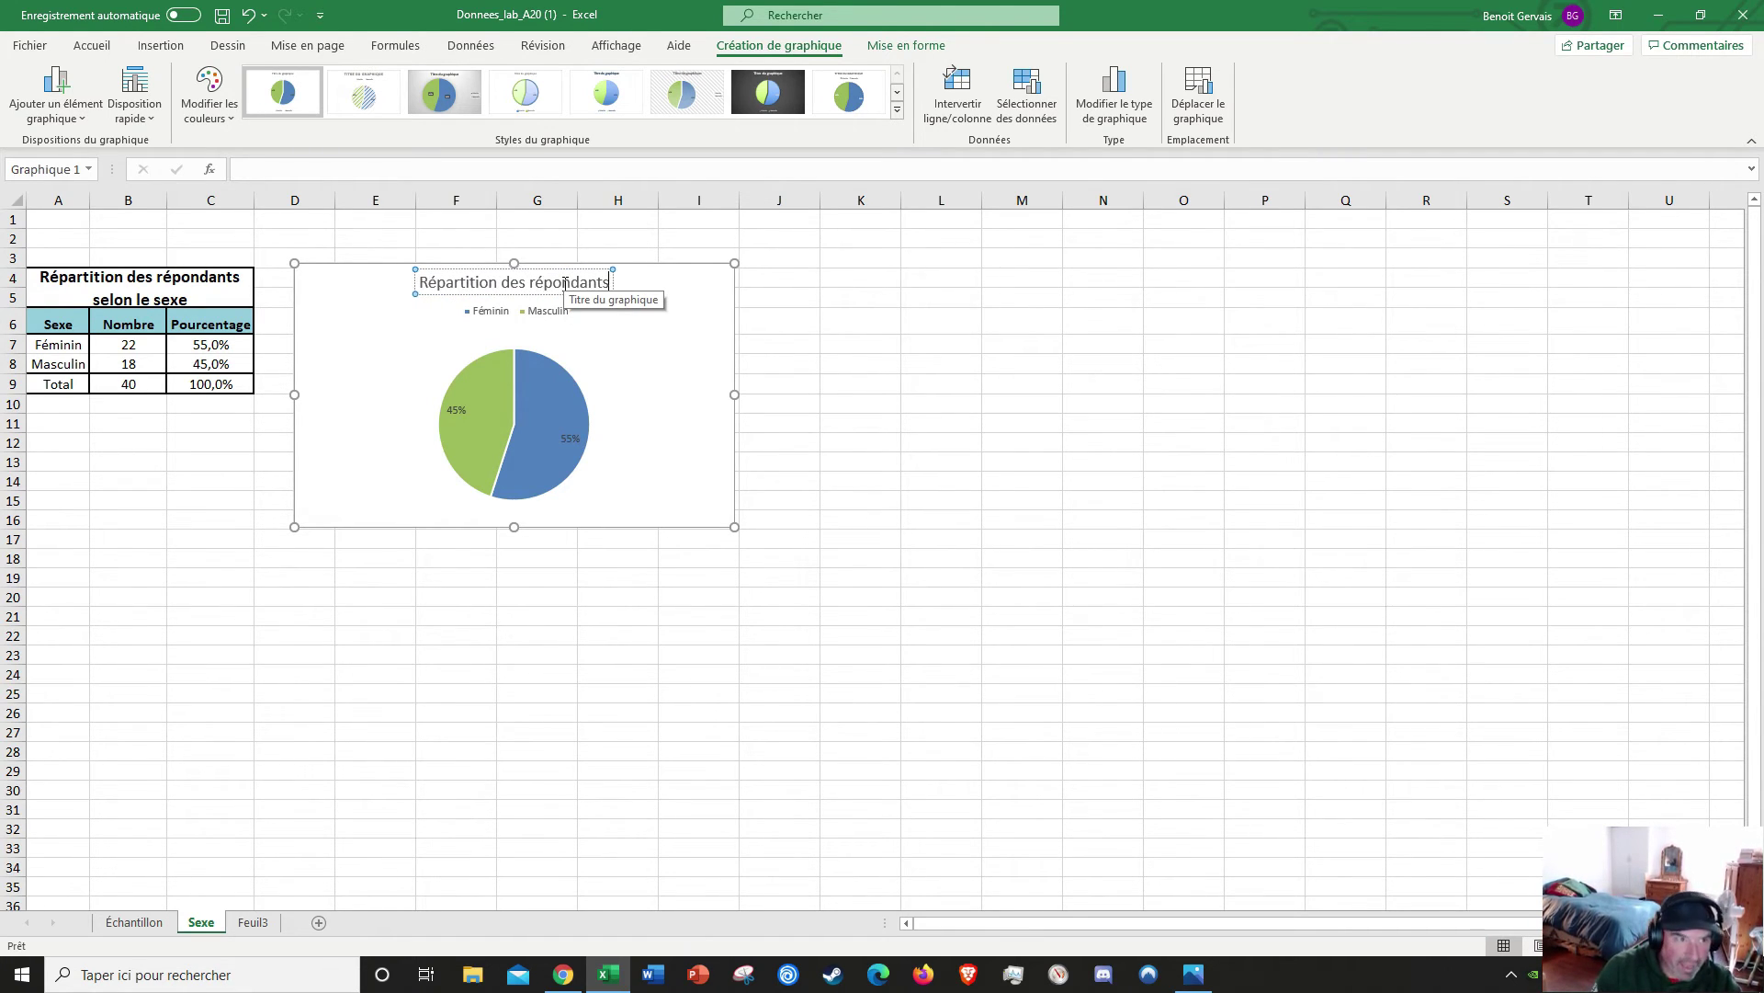
{"action": "type", "text": " selo"}
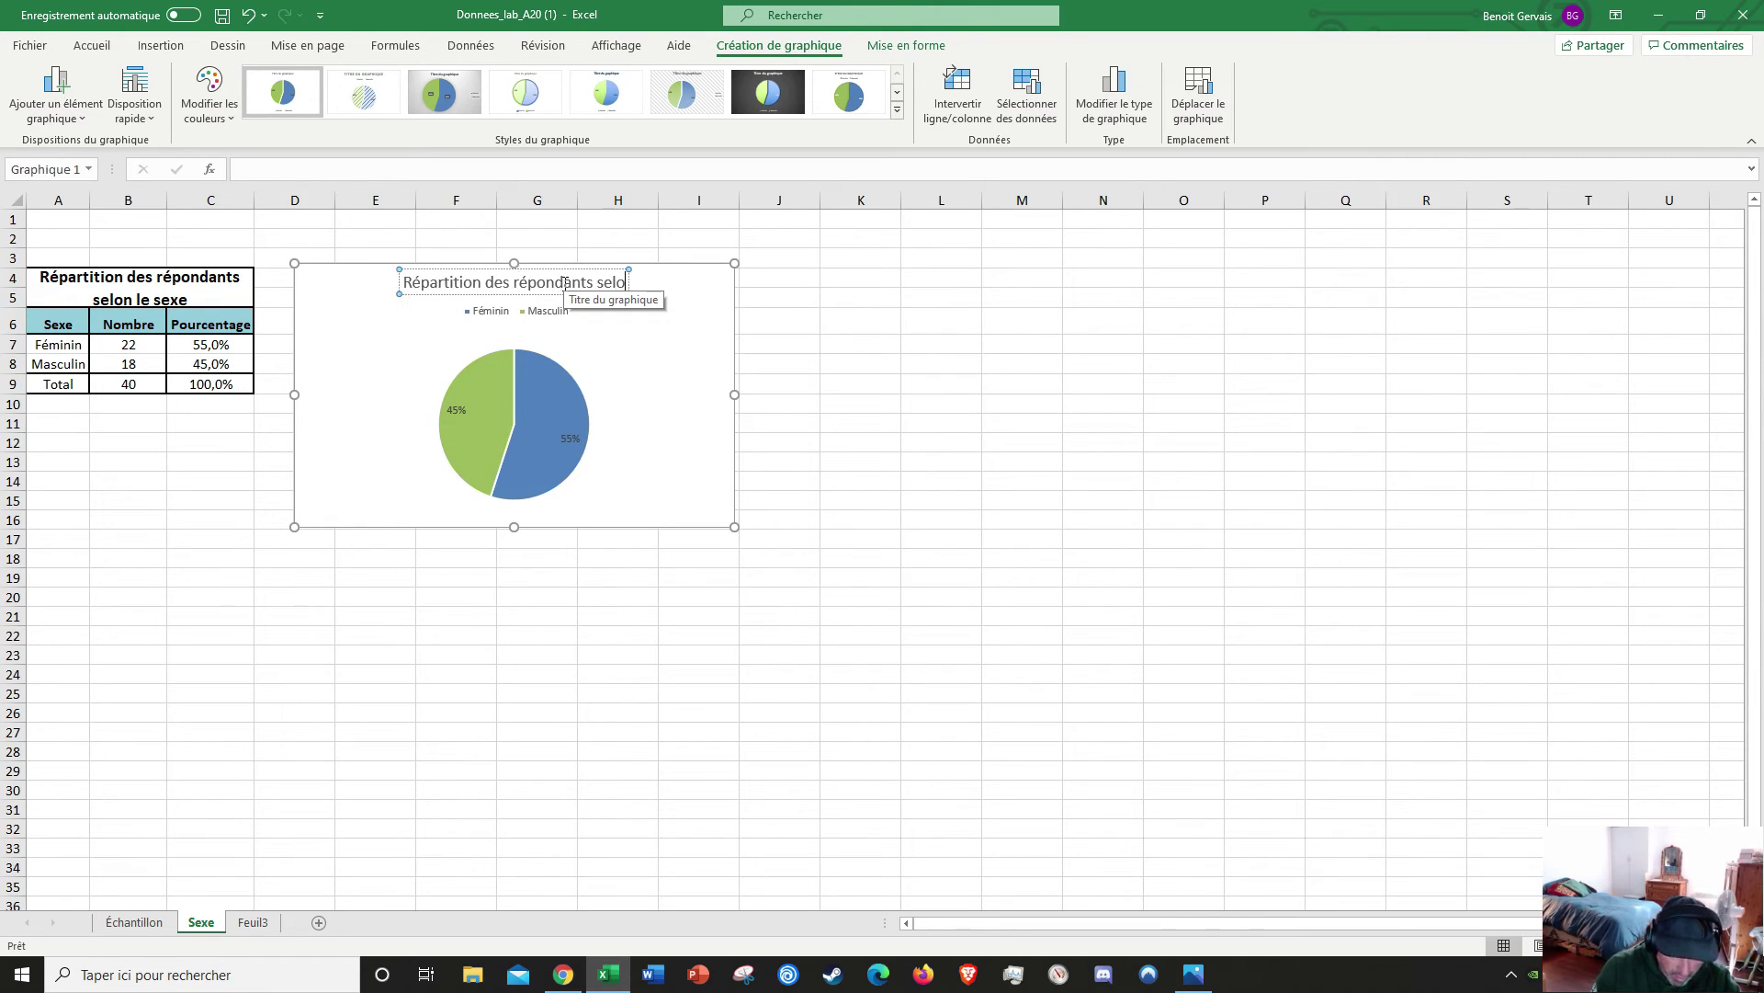
{"action": "type", "text": "n le sexe"}
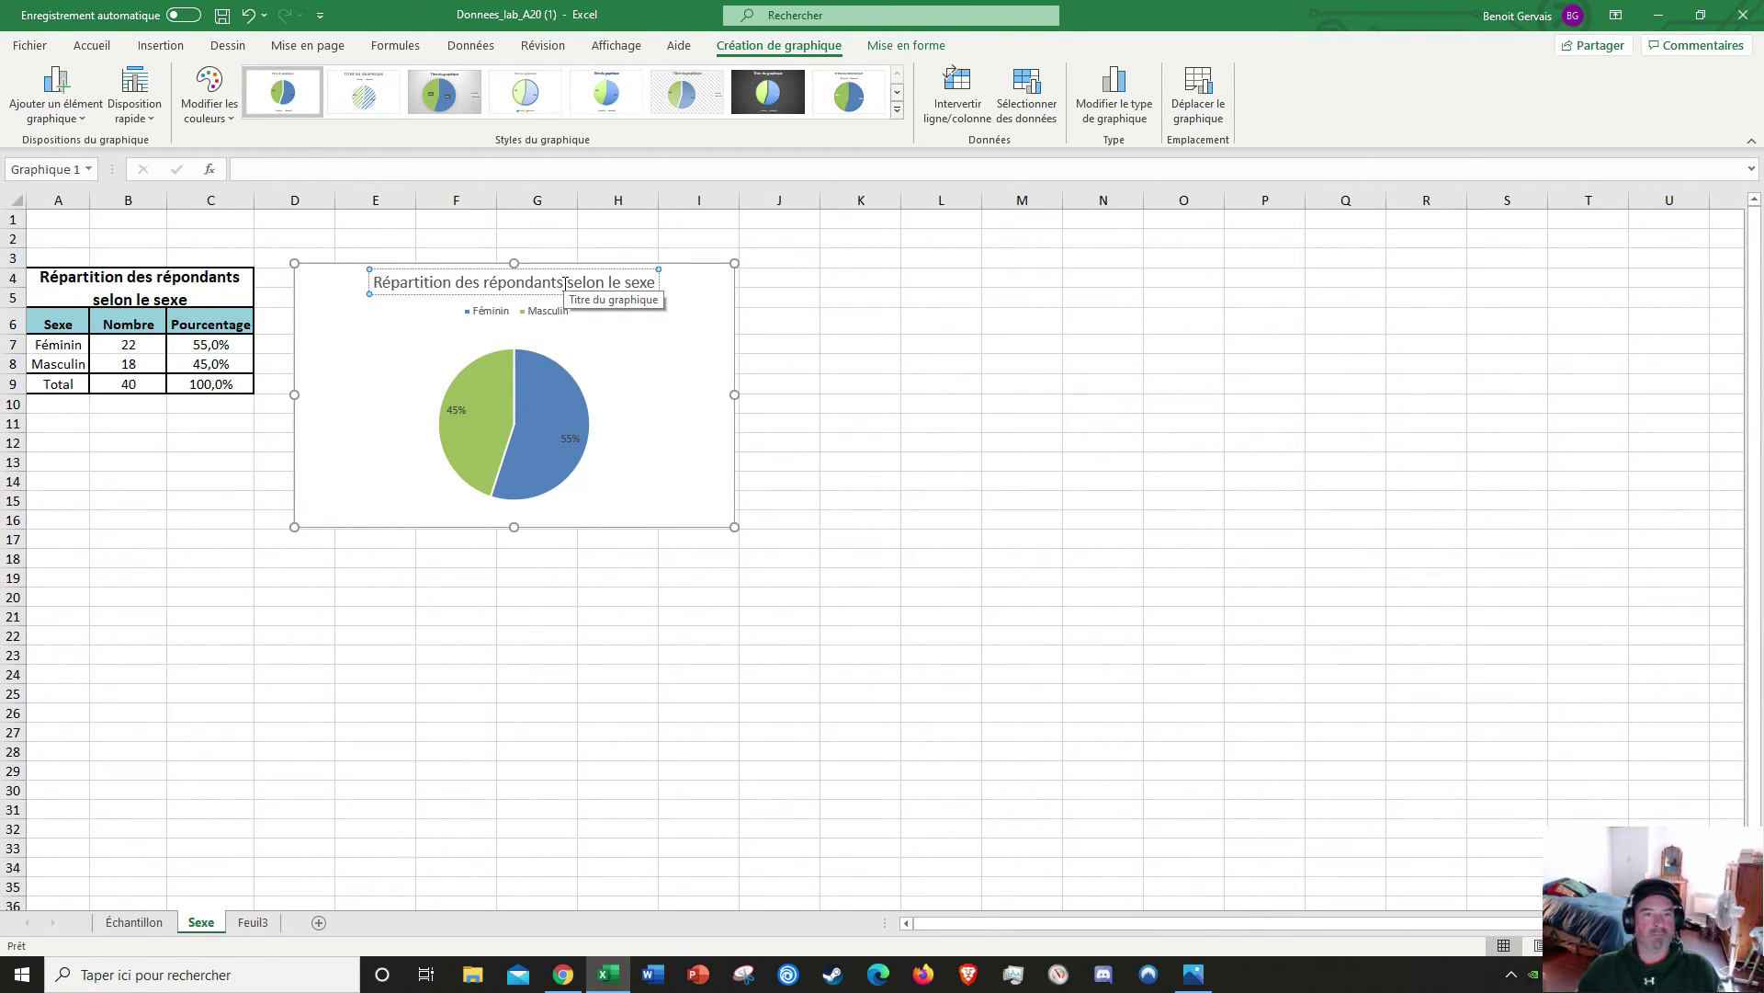
{"action": "left_click", "coordinate": [896, 344]}
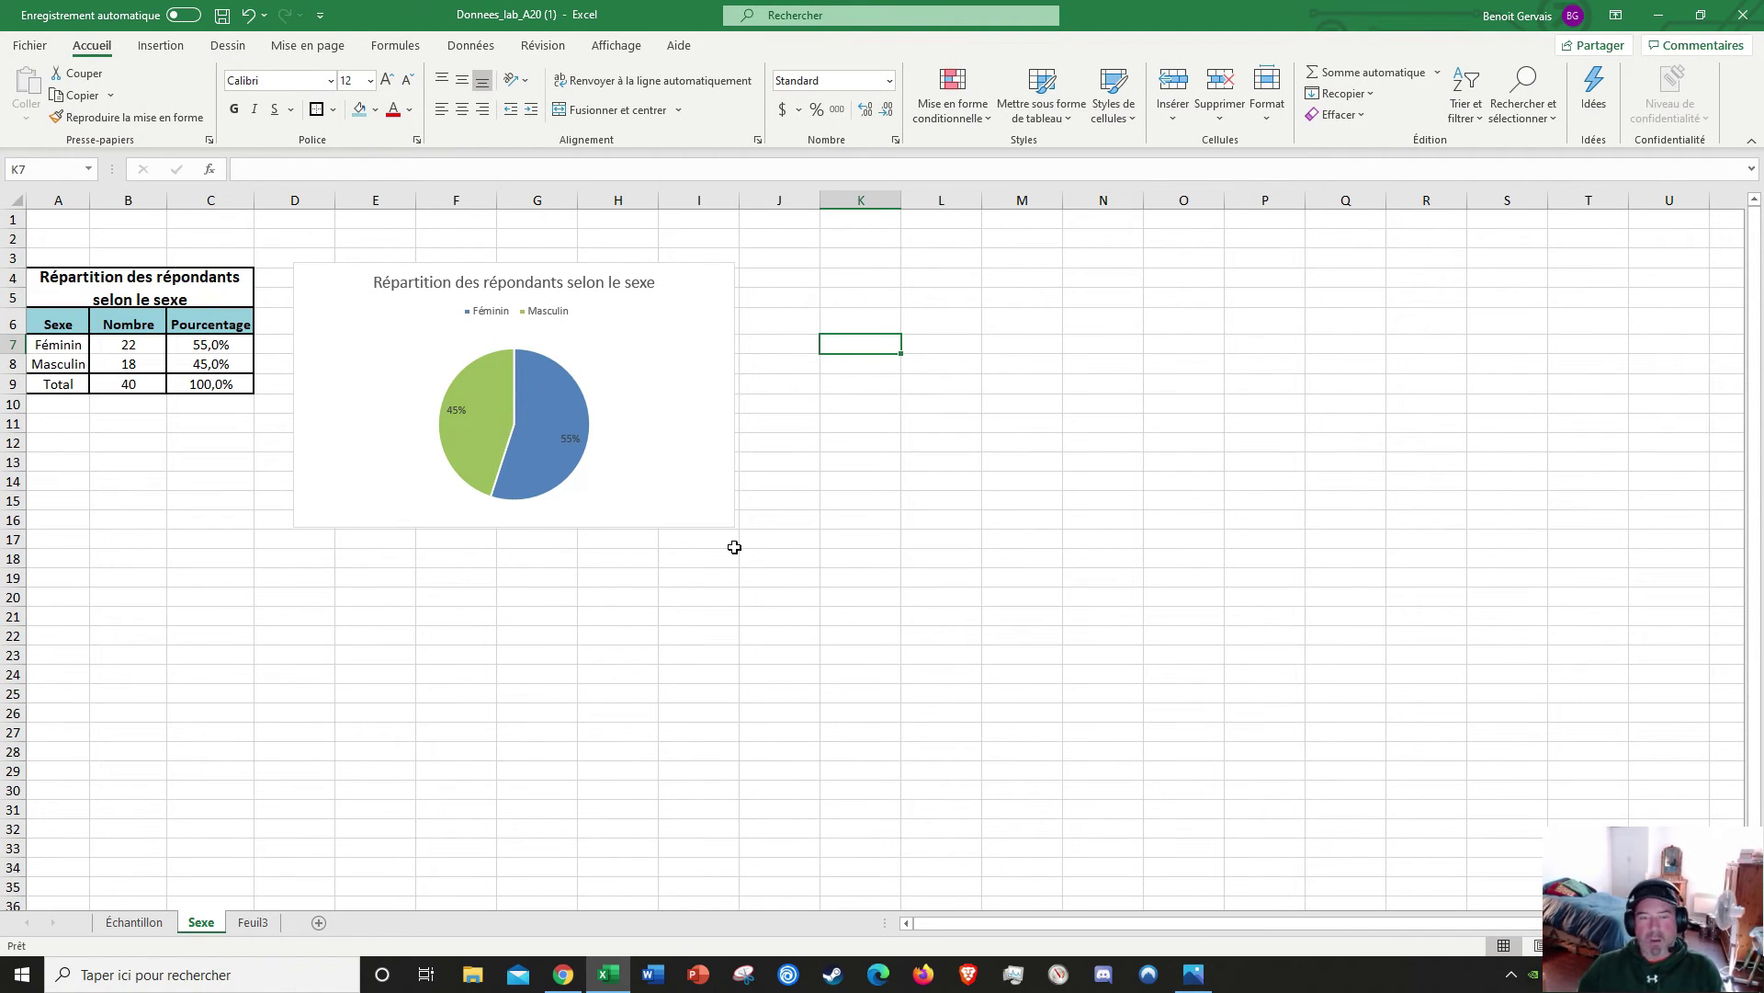
Step: Switch to Photos and read the next page of lab instructions, Lab Excel MQ P14.jpg, on positioning and formatting the chart
{"action": "left_click", "coordinate": [1193, 974]}
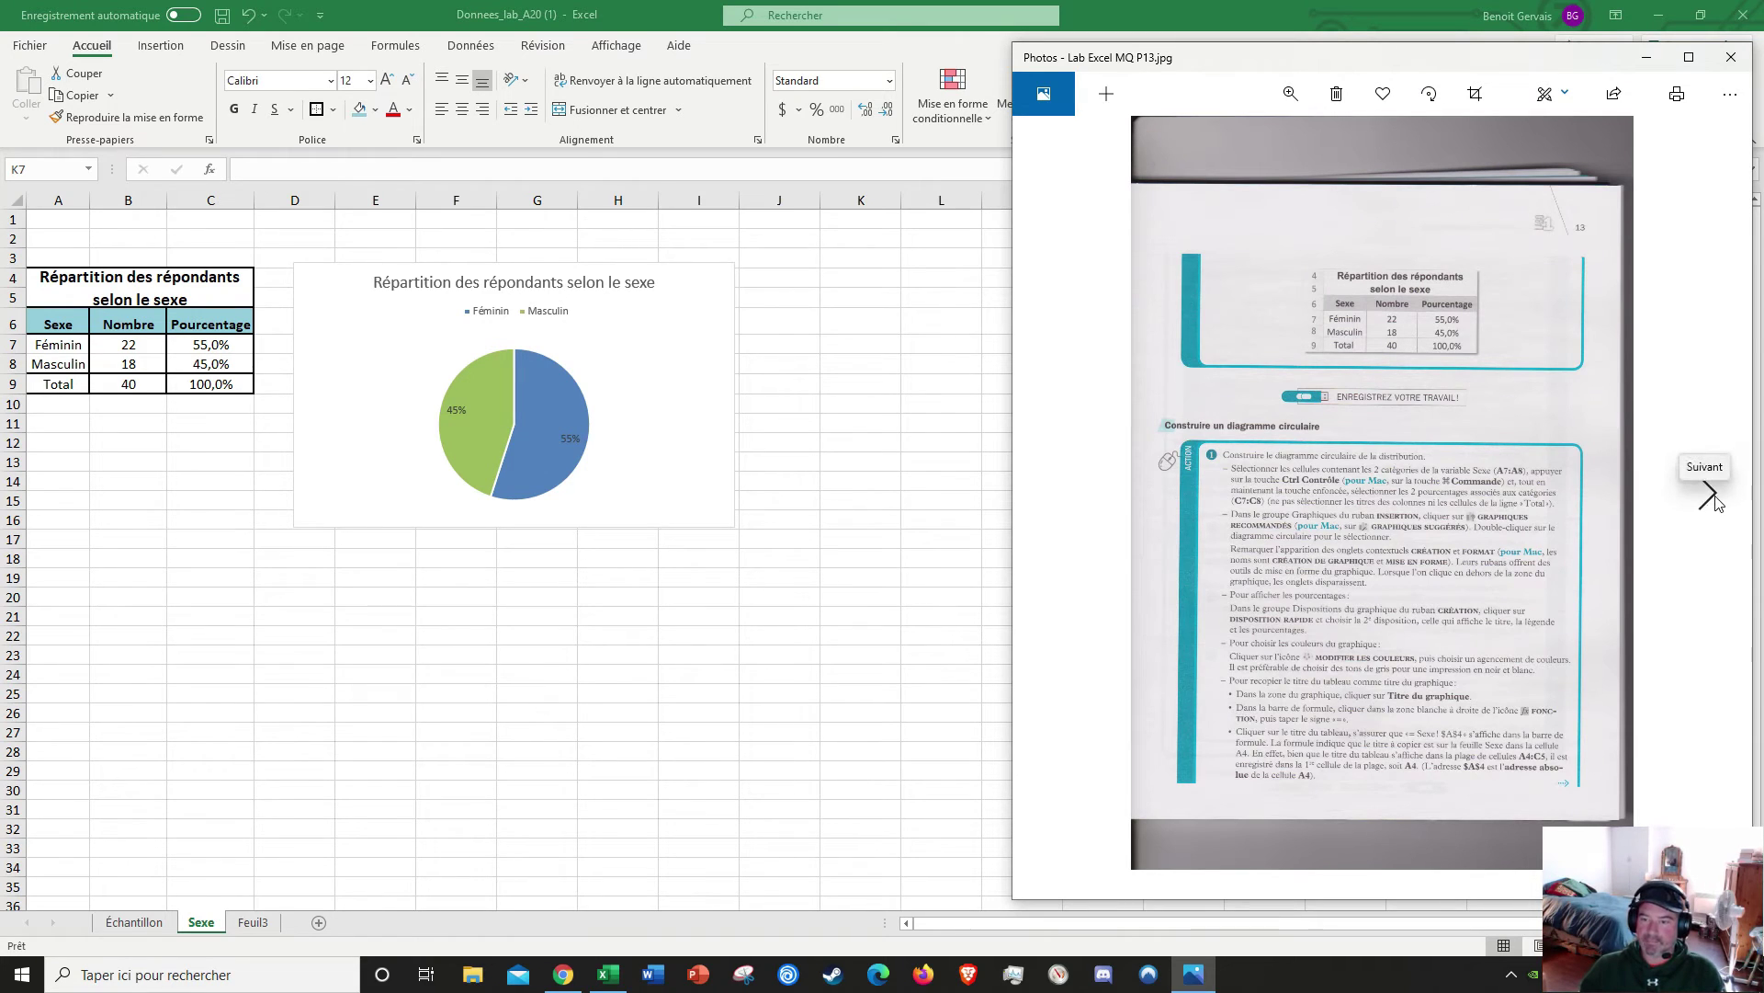
{"action": "left_click", "coordinate": [1711, 497]}
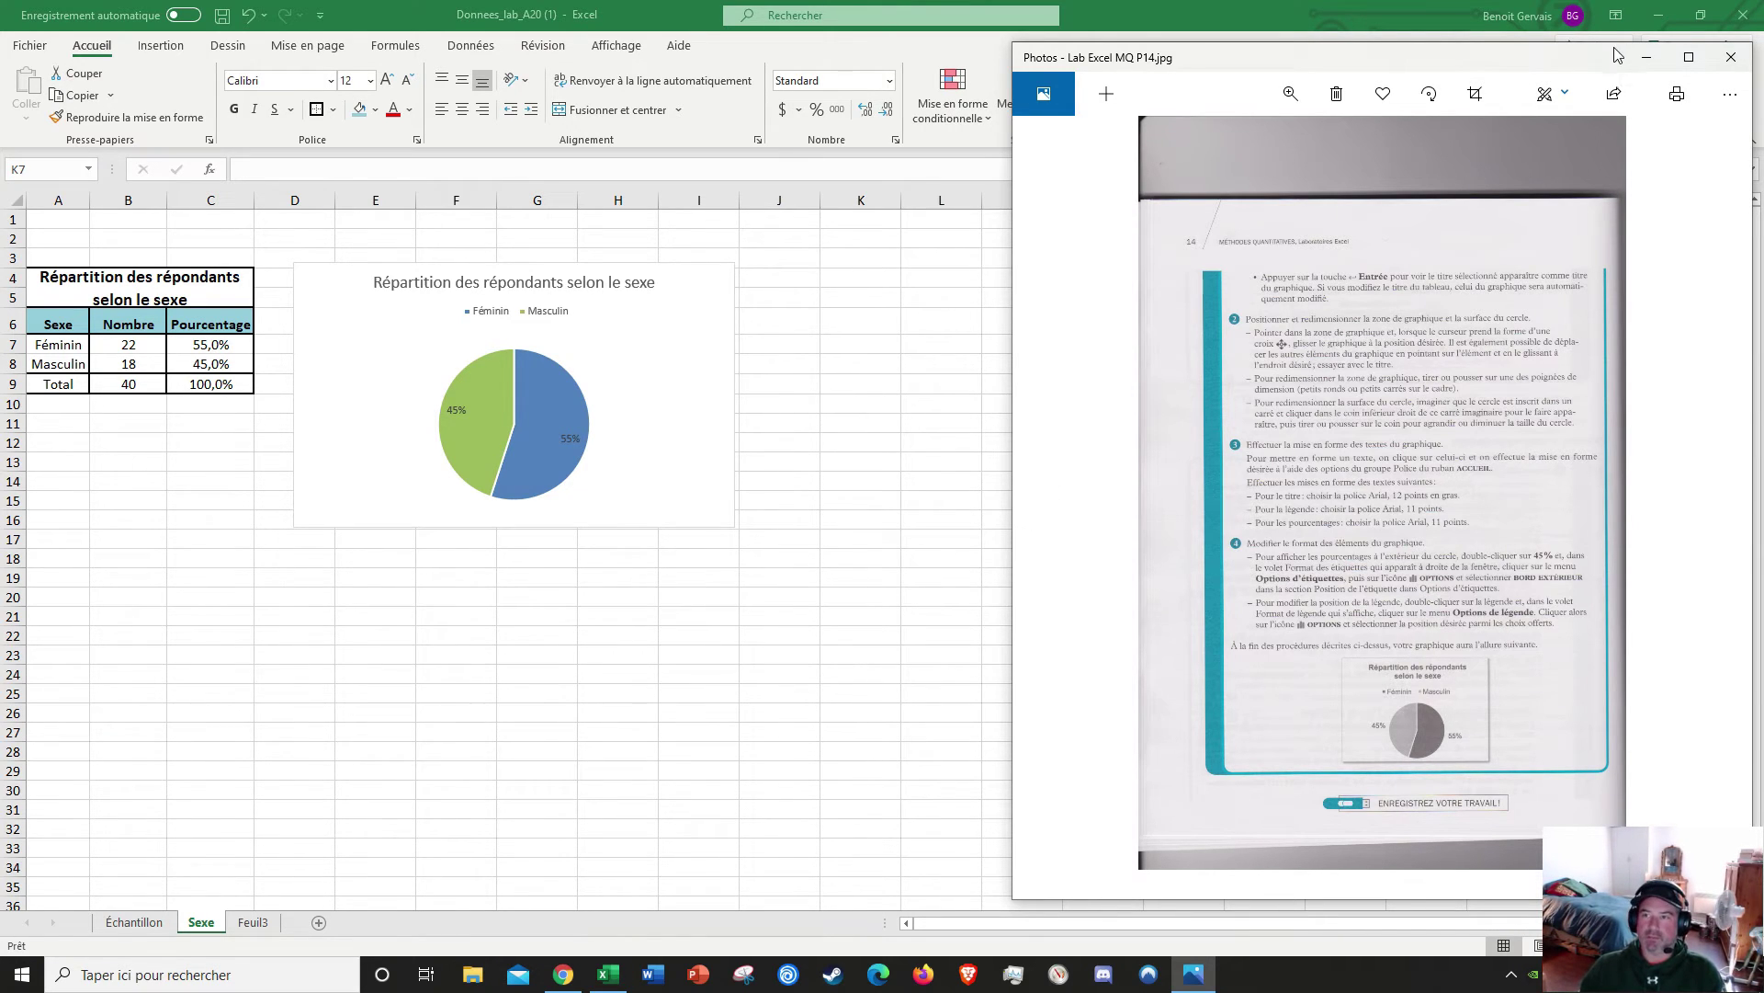
{"action": "left_click", "coordinate": [1649, 57]}
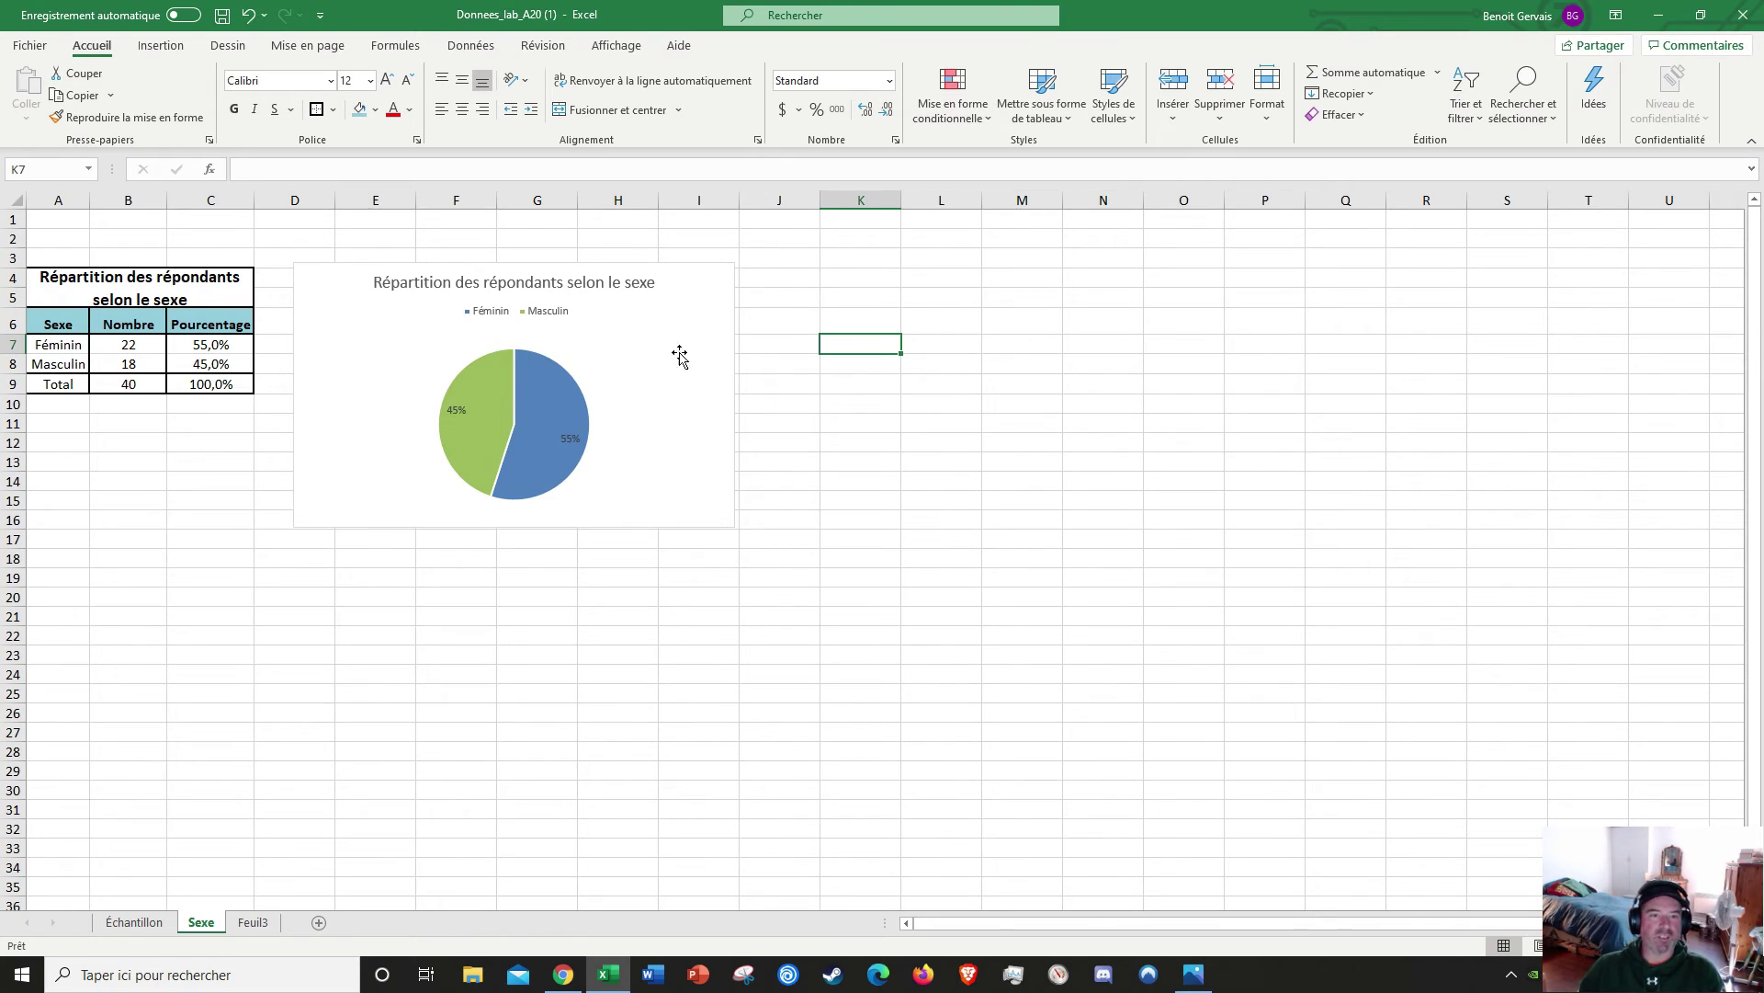
Step: Examine the chart title's additional formatting options and the position choices offered for the data labels
{"action": "left_click", "coordinate": [634, 368]}
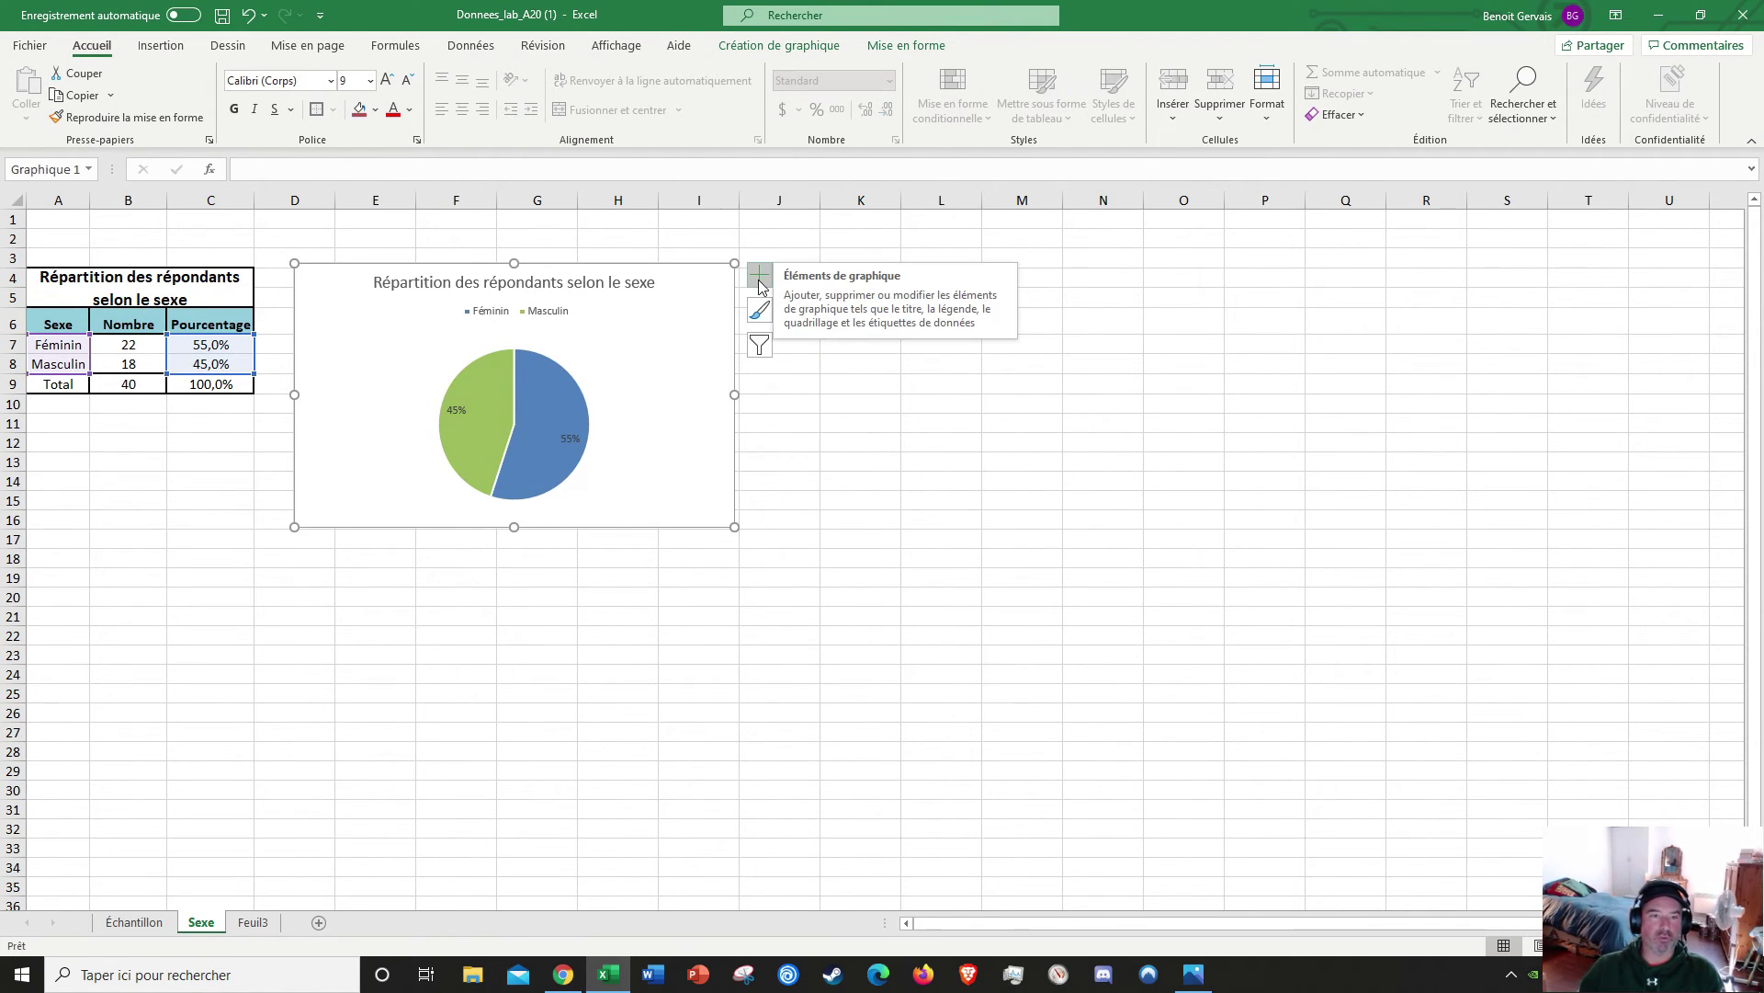
{"action": "double_click", "coordinate": [561, 430]}
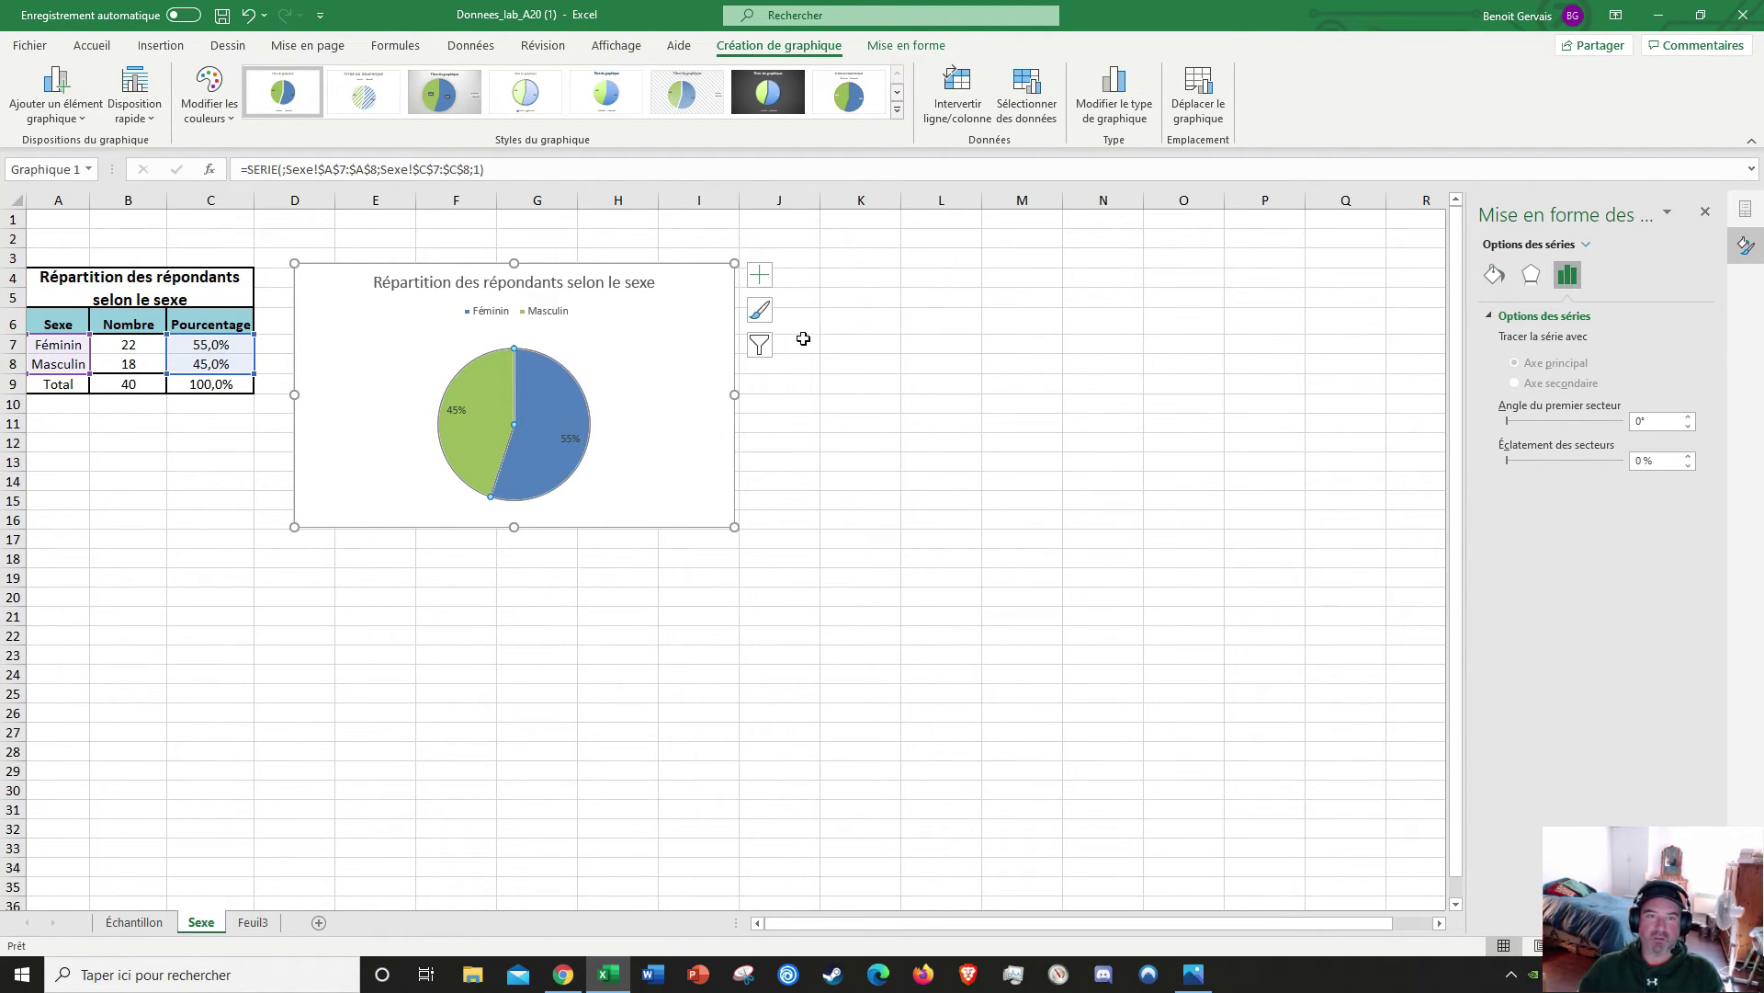
{"action": "left_click", "coordinate": [762, 277]}
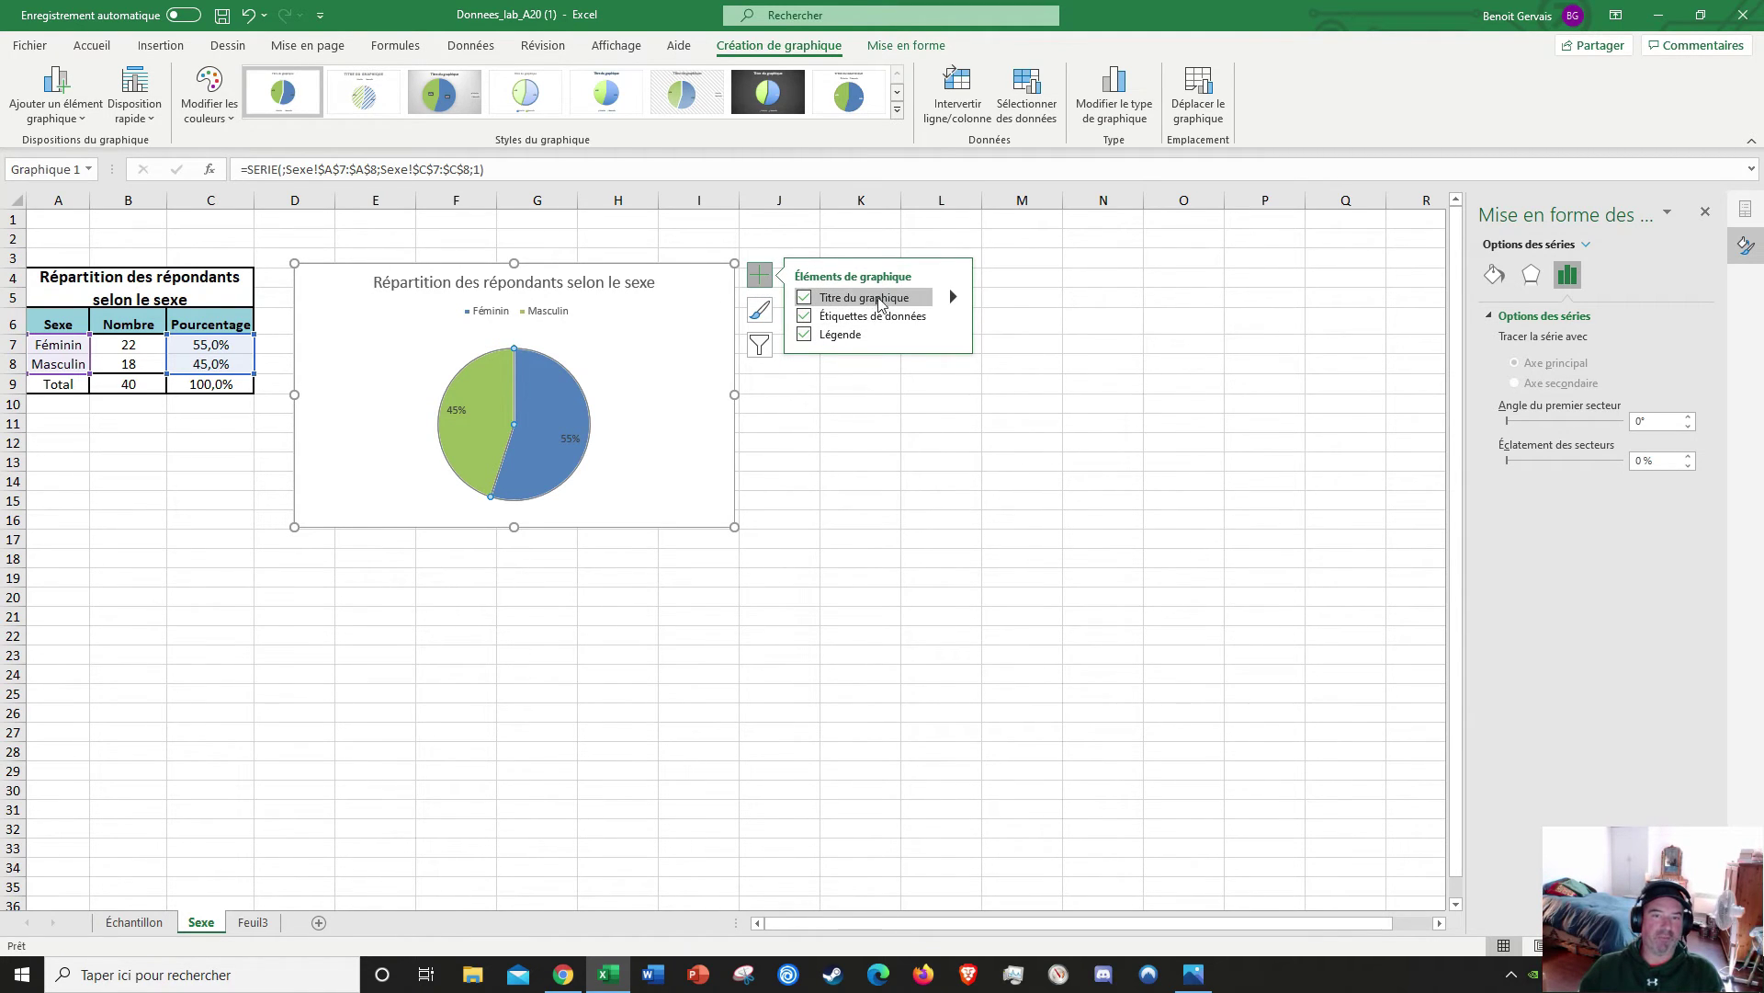
{"action": "left_click", "coordinate": [954, 298]}
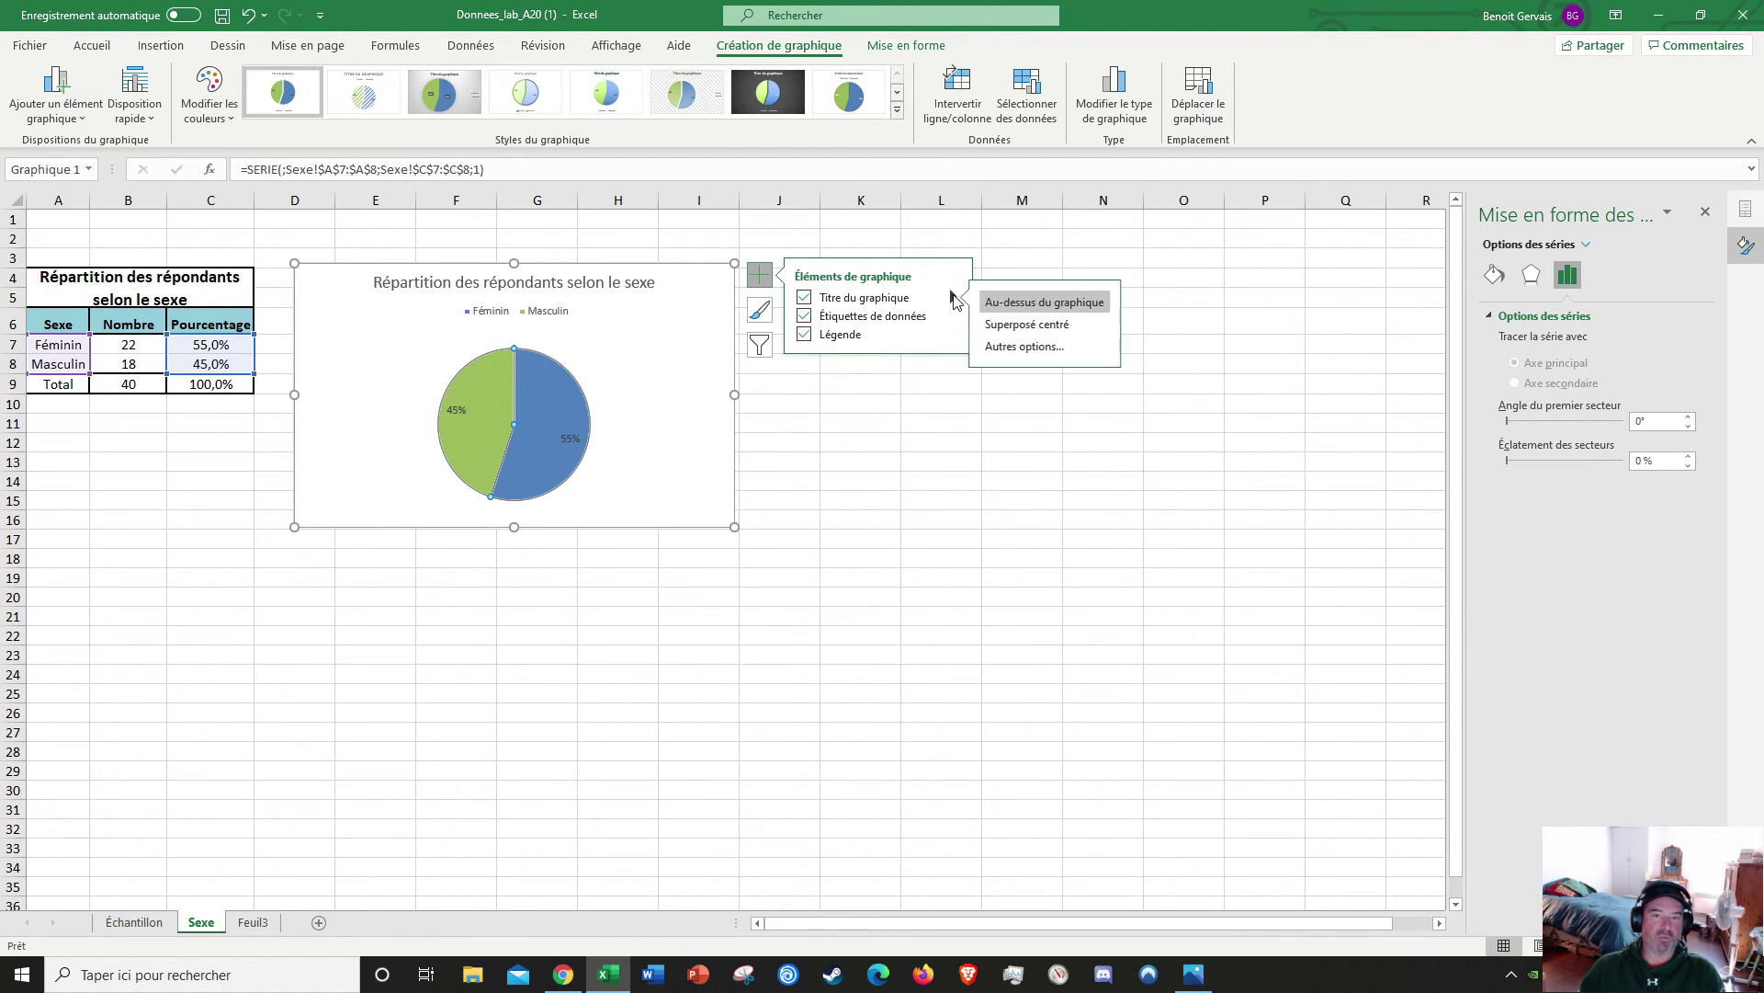
{"action": "left_click", "coordinate": [1017, 348]}
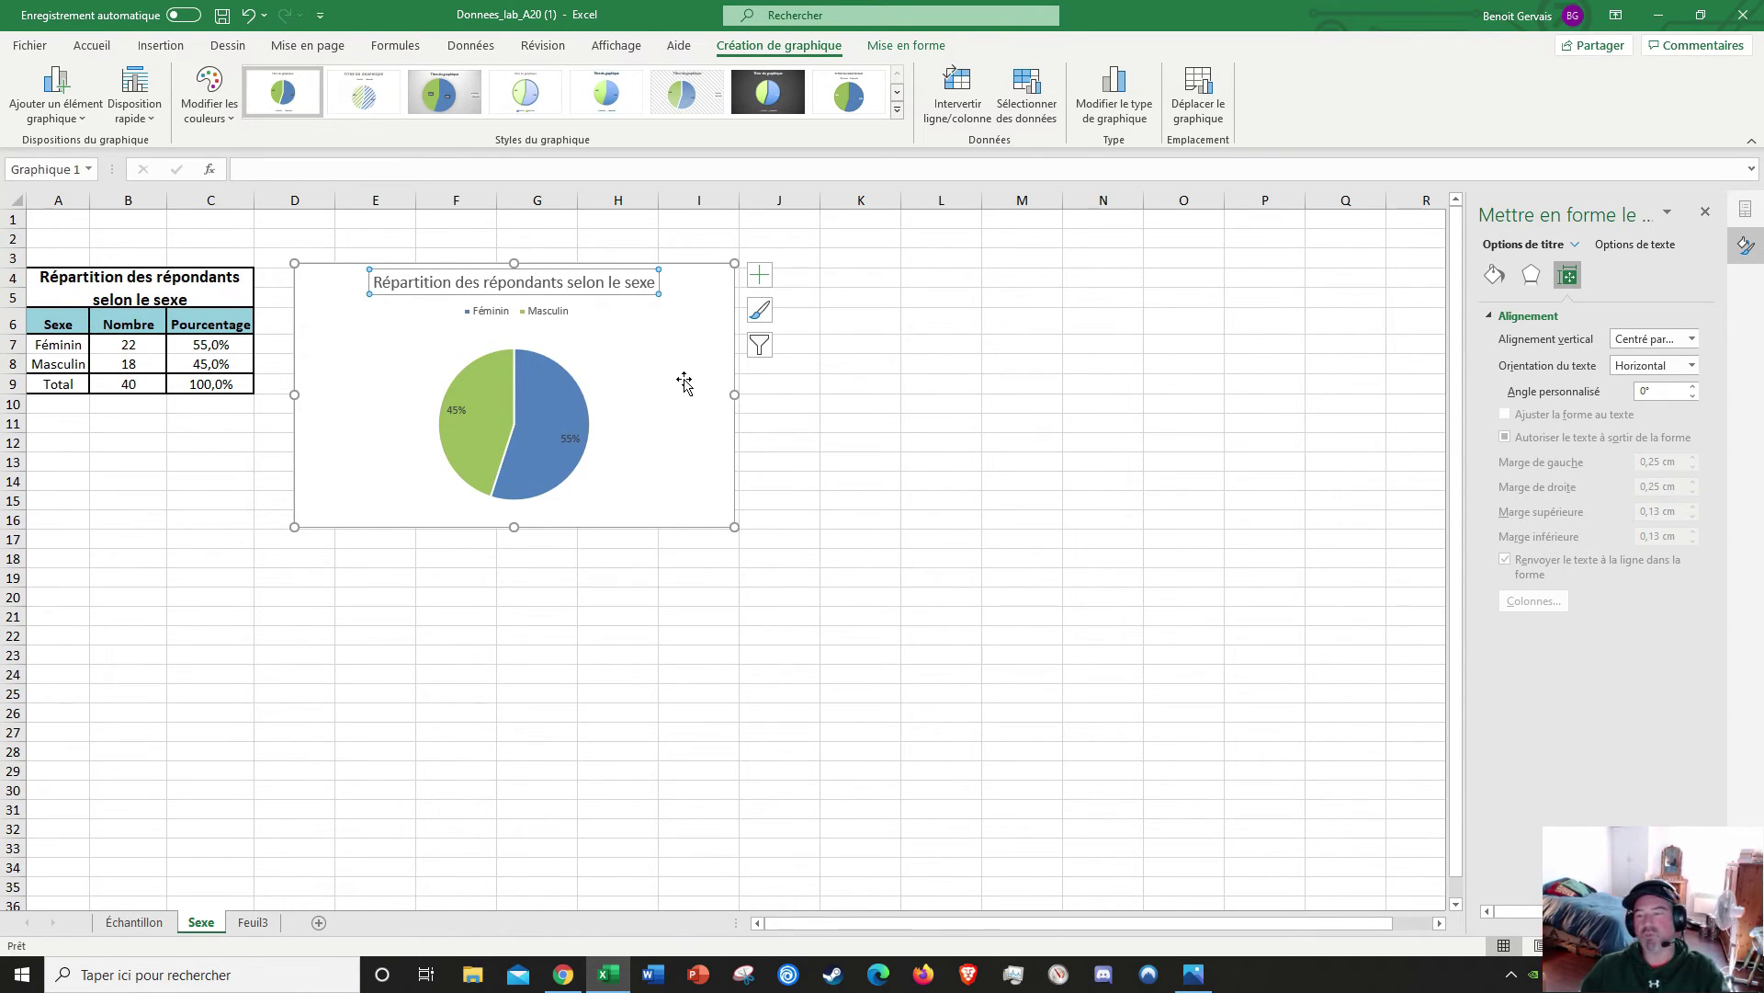
{"action": "left_click", "coordinate": [759, 275]}
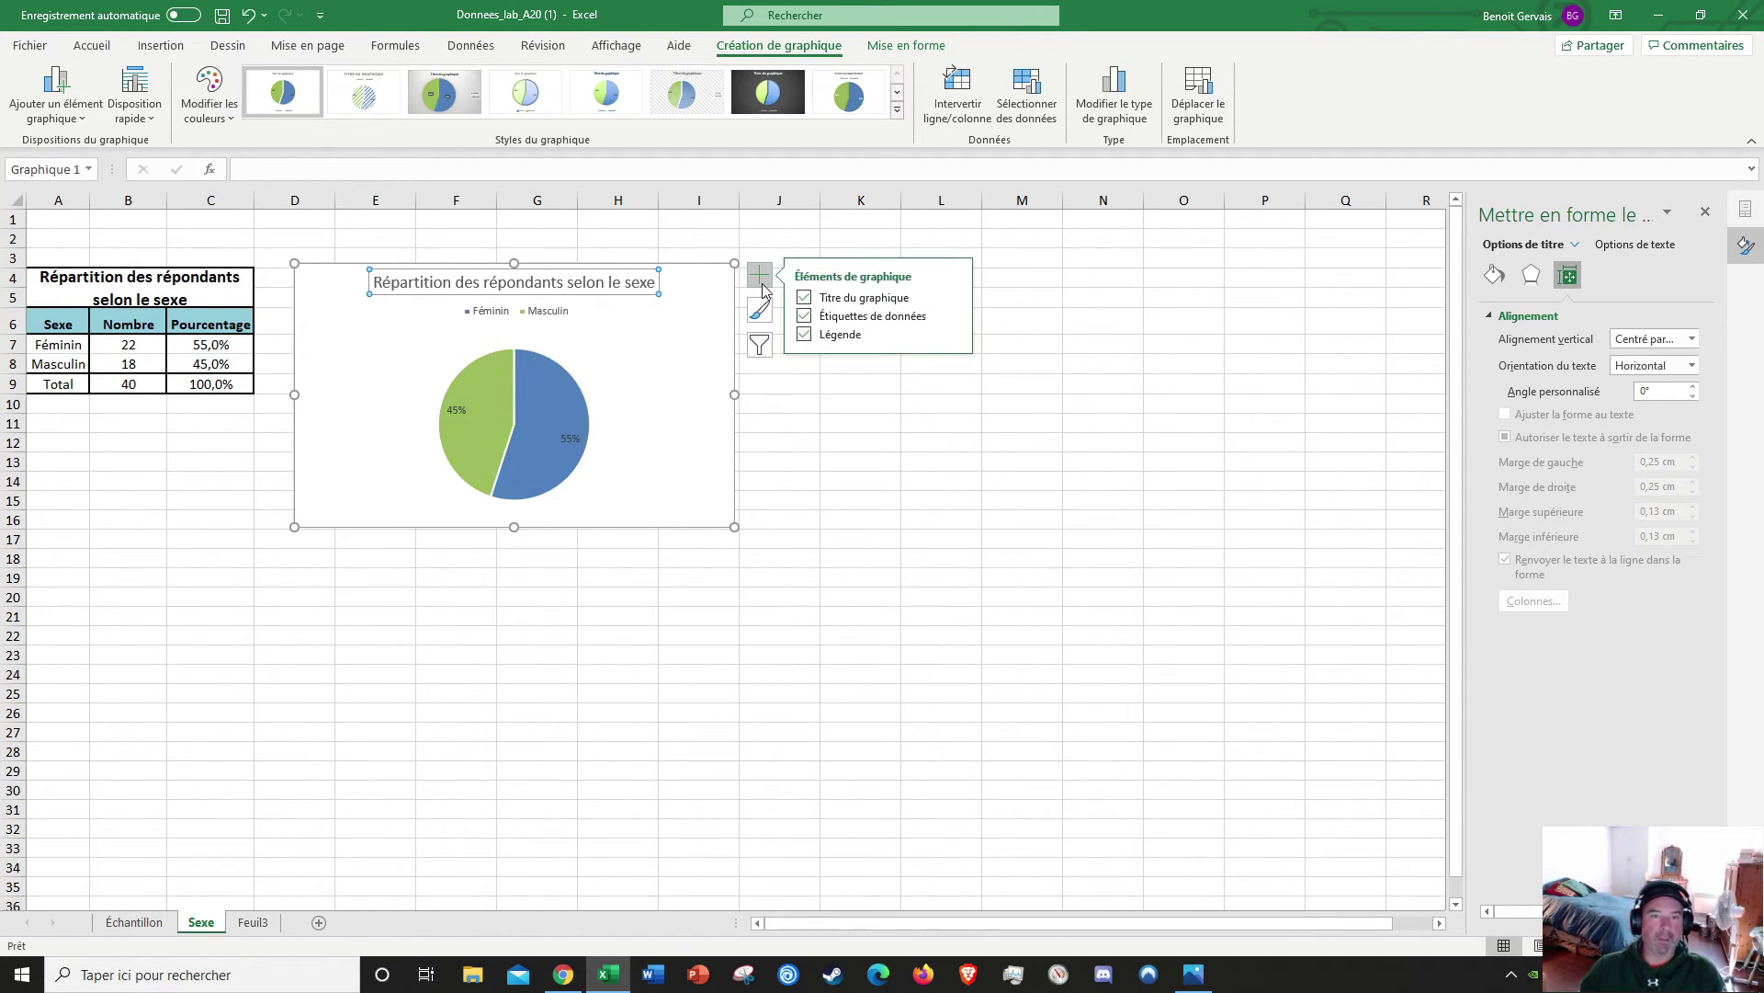
{"action": "left_click", "coordinate": [953, 315]}
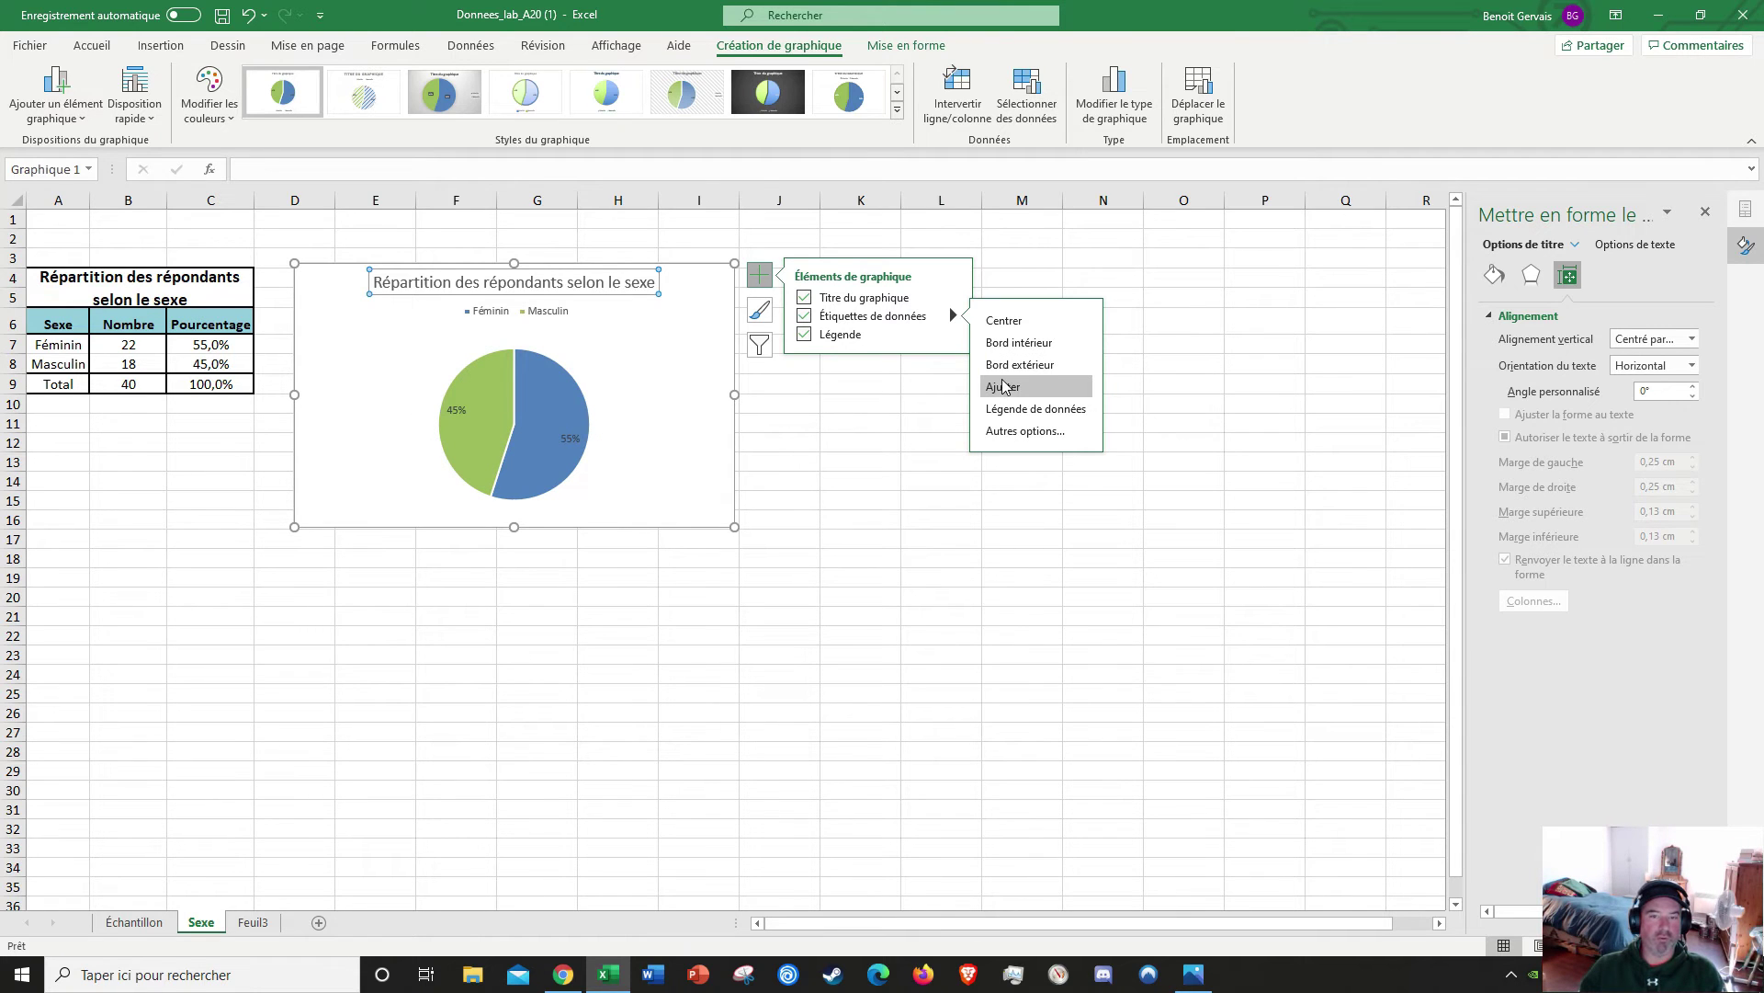
{"action": "left_click", "coordinate": [862, 404]}
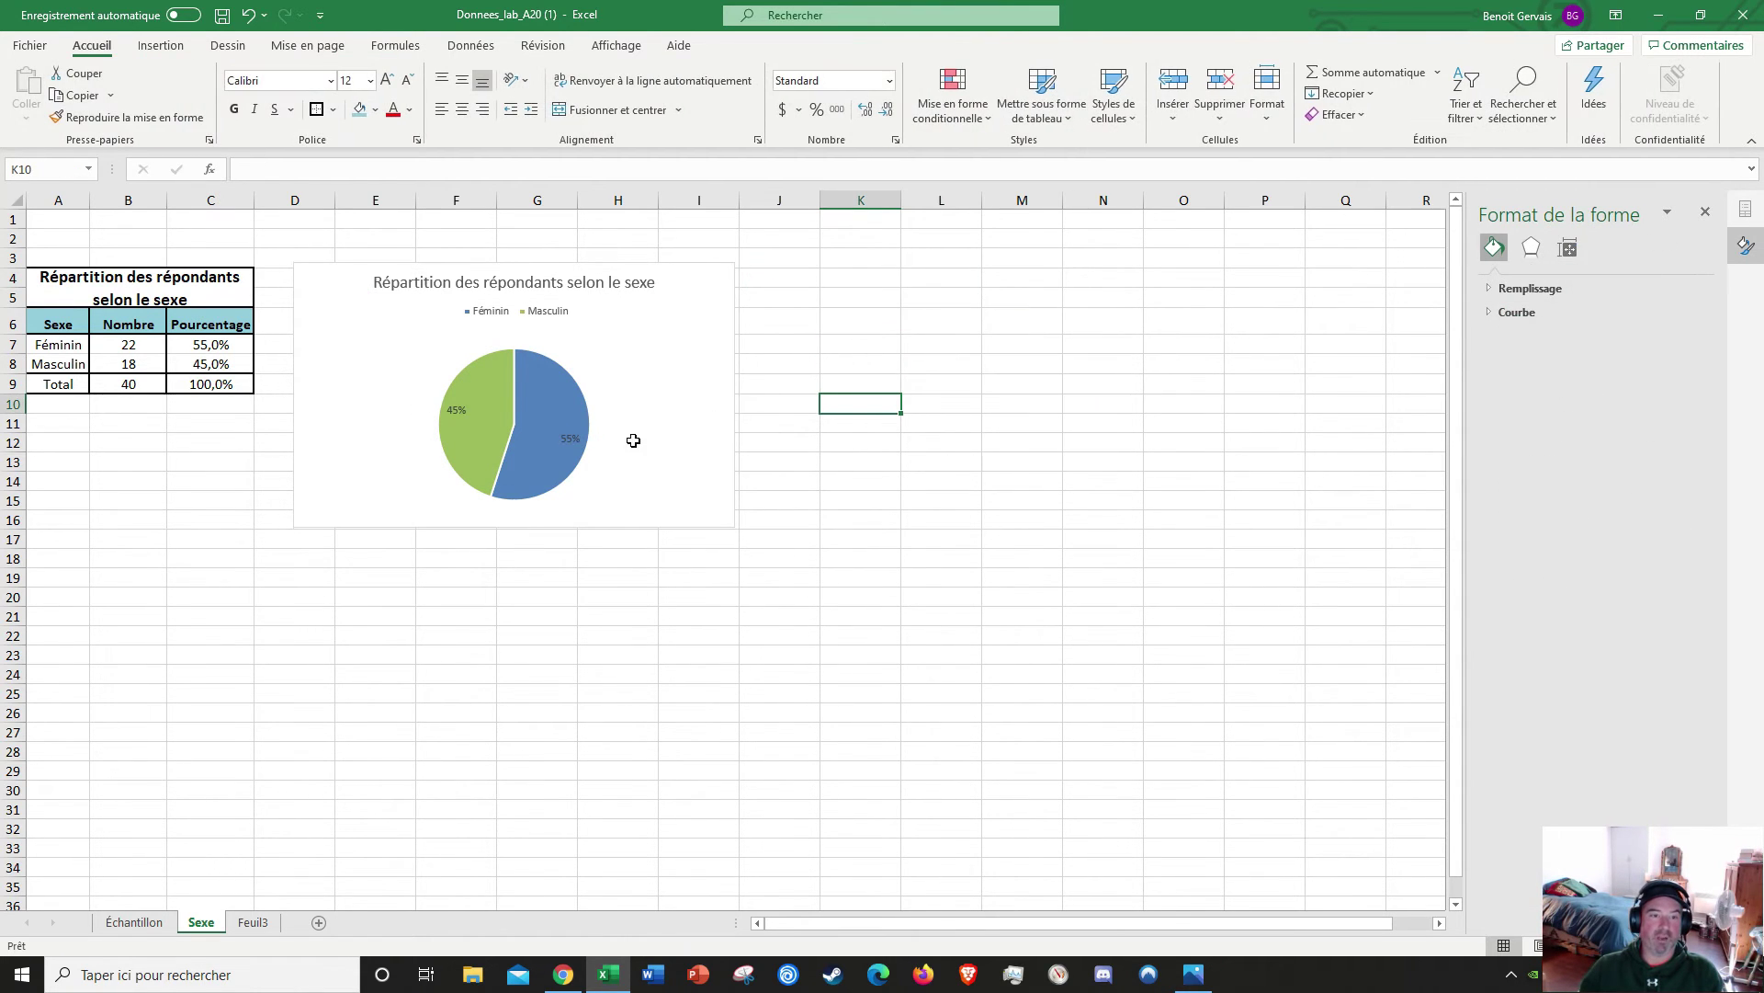
Step: Move the 55% data label outside its pie slice by hand, and undo the move
{"action": "left_click", "coordinate": [579, 440]}
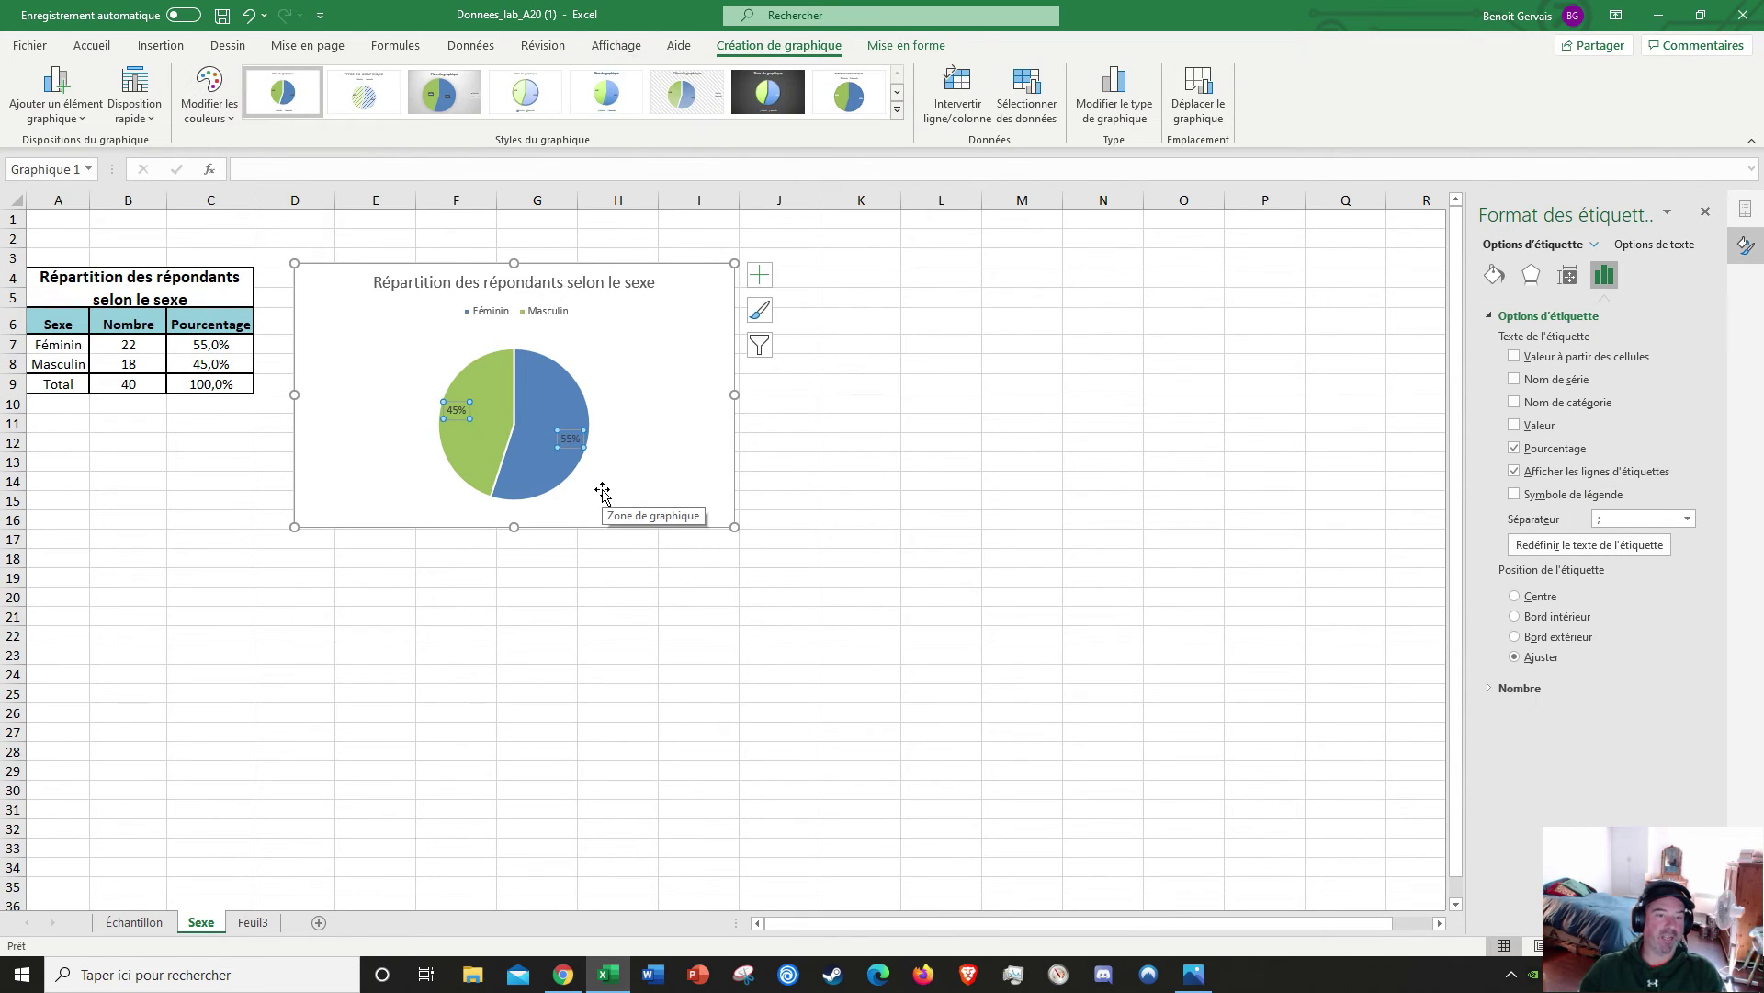
{"action": "left_click_drag", "start_coordinate": [570, 439], "coordinate": [625, 431]}
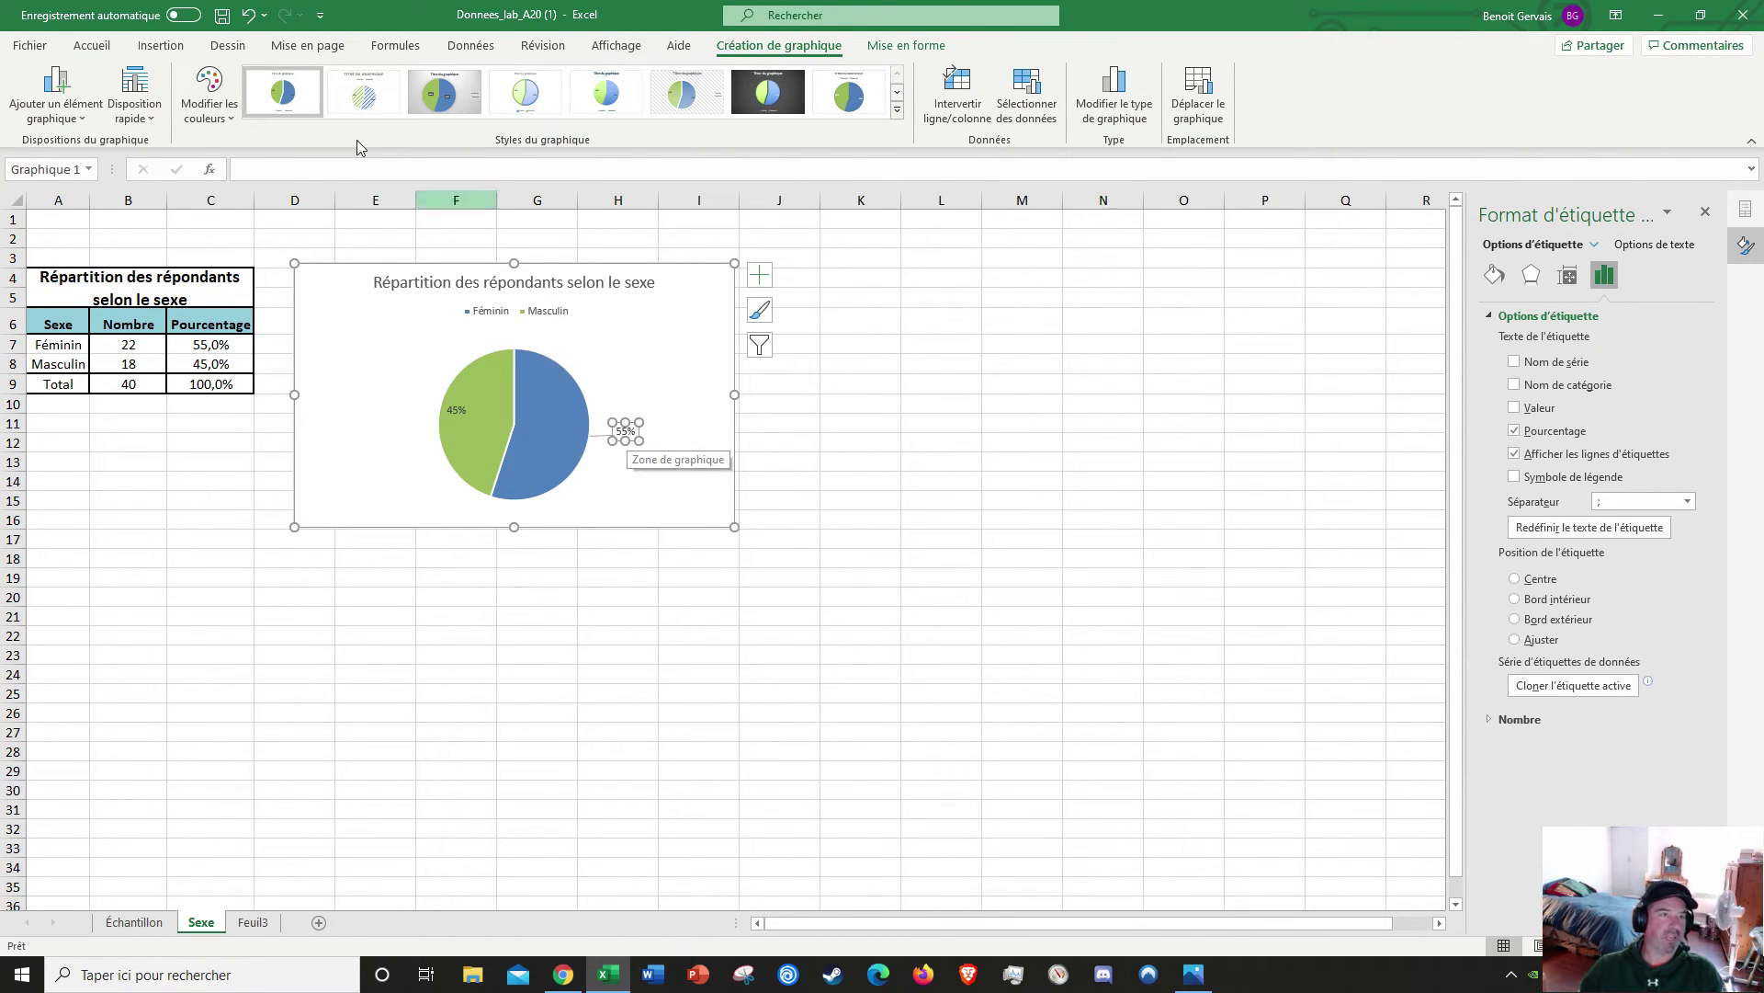
{"action": "left_click", "coordinate": [248, 16]}
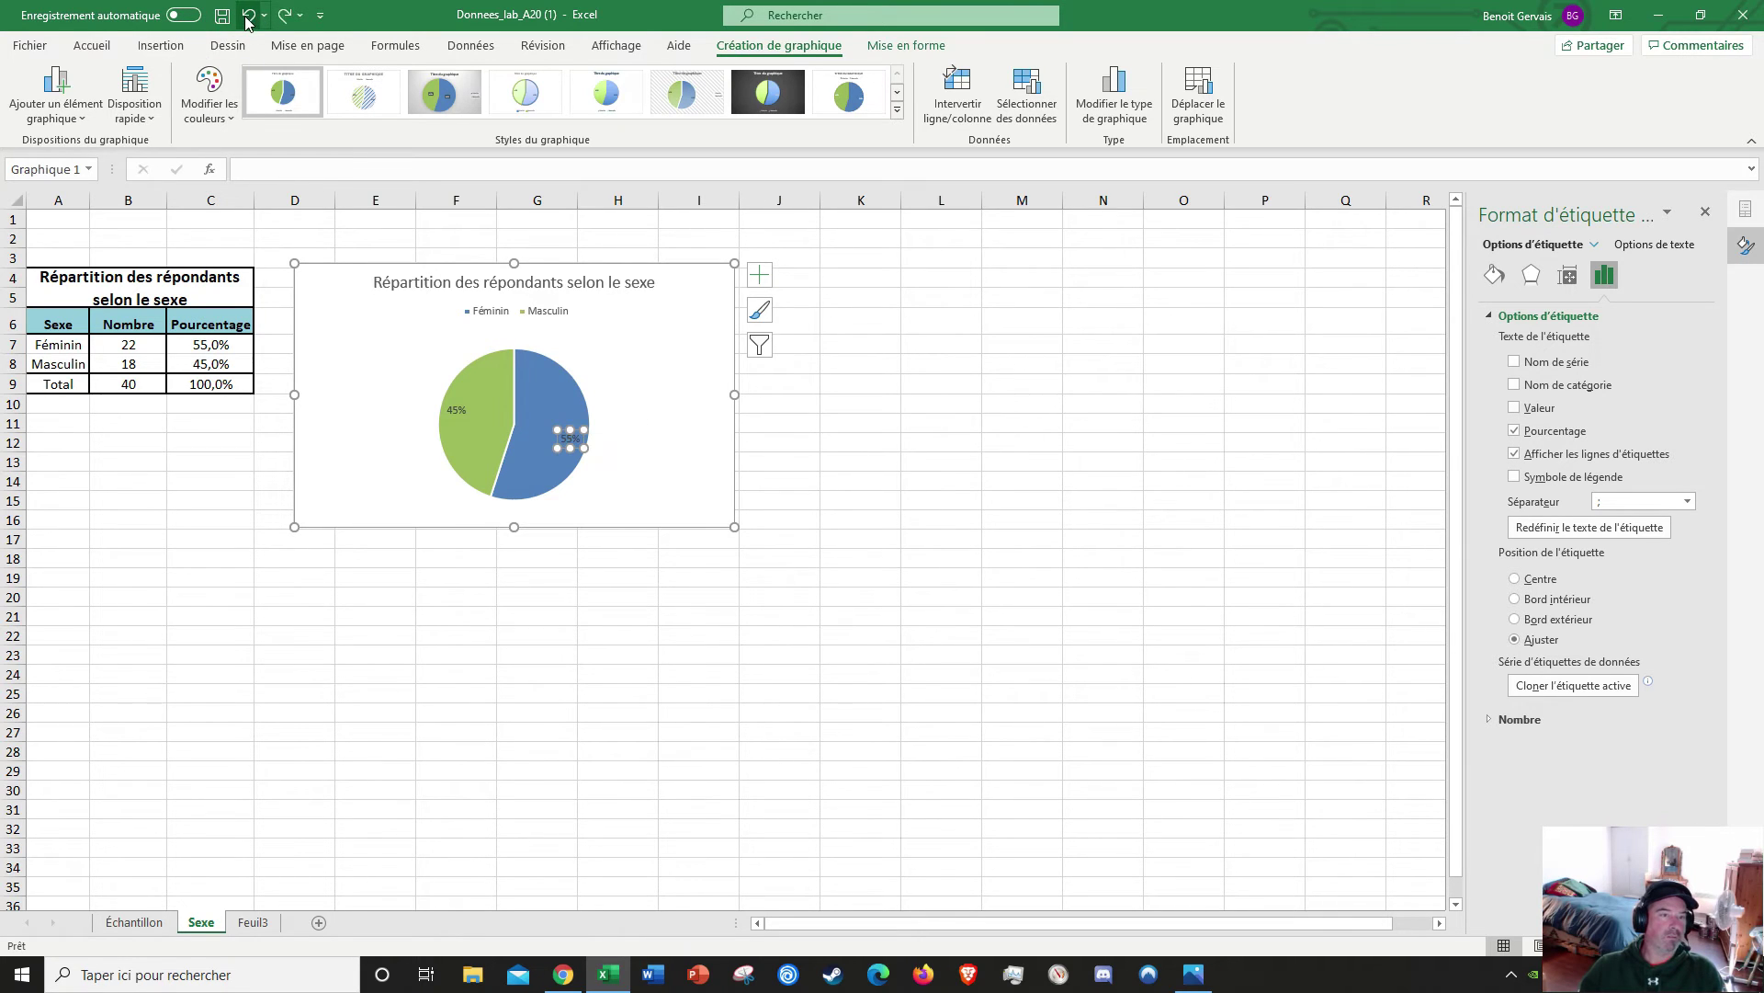
Step: Remove the pie chart's data labels and add them again outside the circle with the Bord extérieur position
{"action": "left_click", "coordinate": [644, 413]}
{"action": "left_click", "coordinate": [759, 281]}
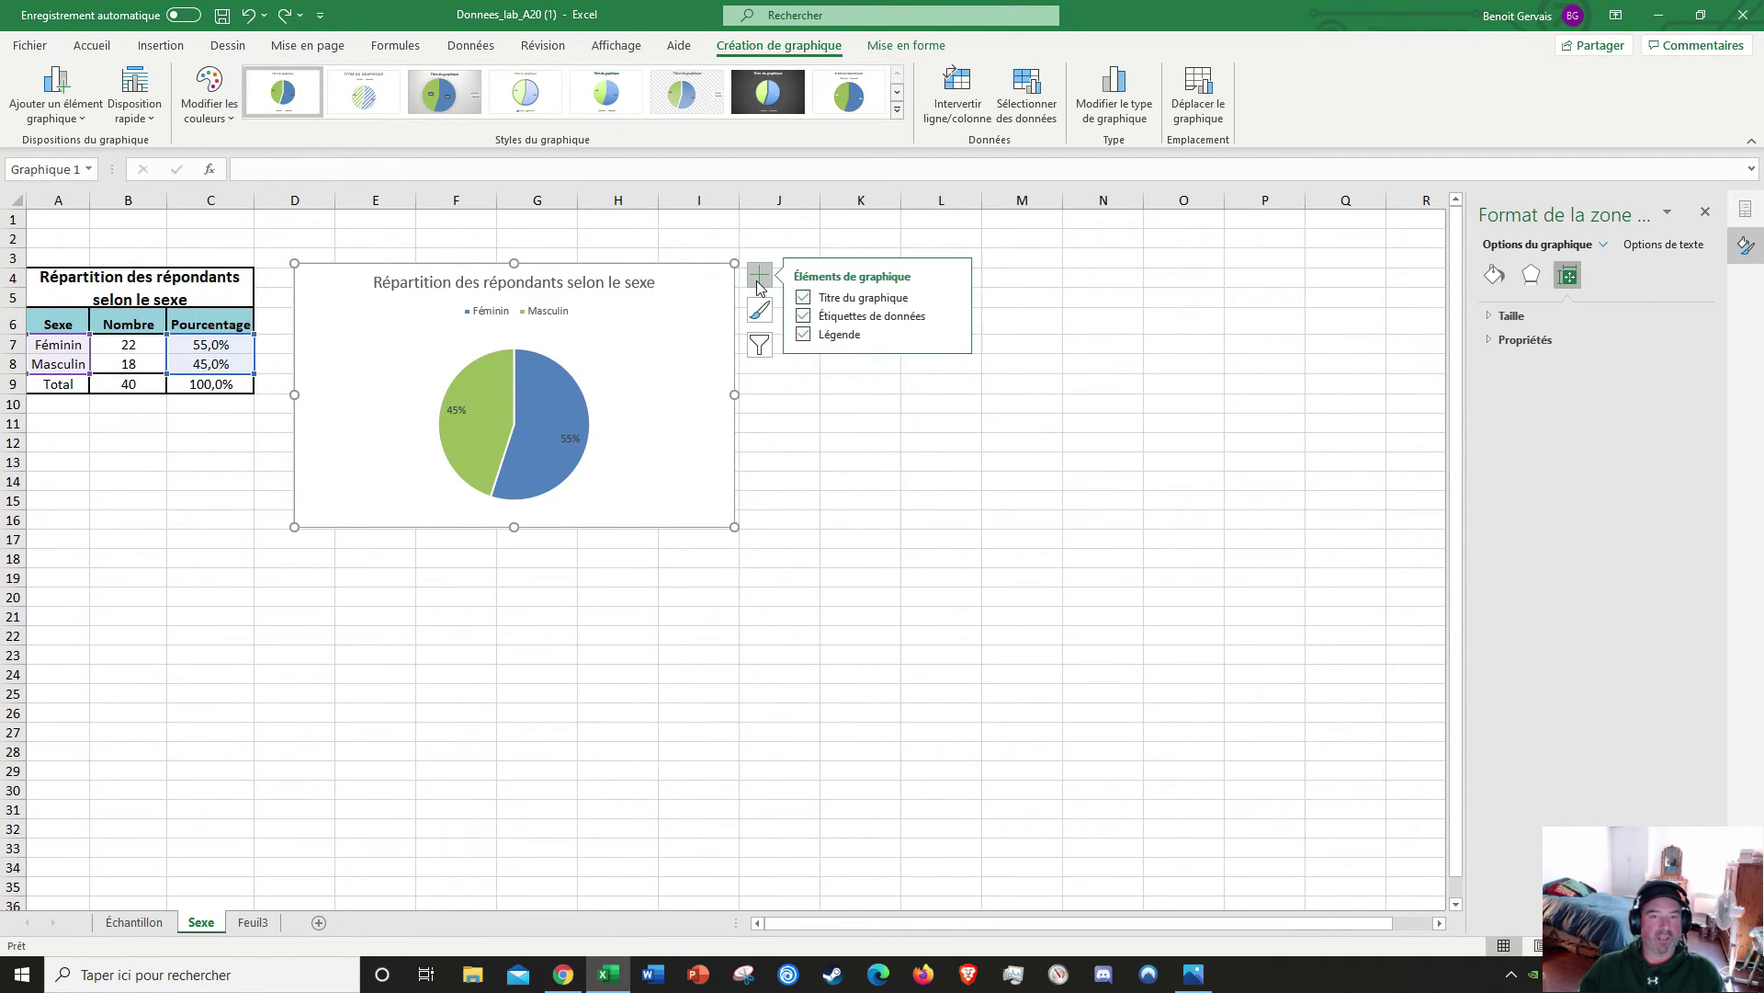
{"action": "left_click", "coordinate": [873, 318]}
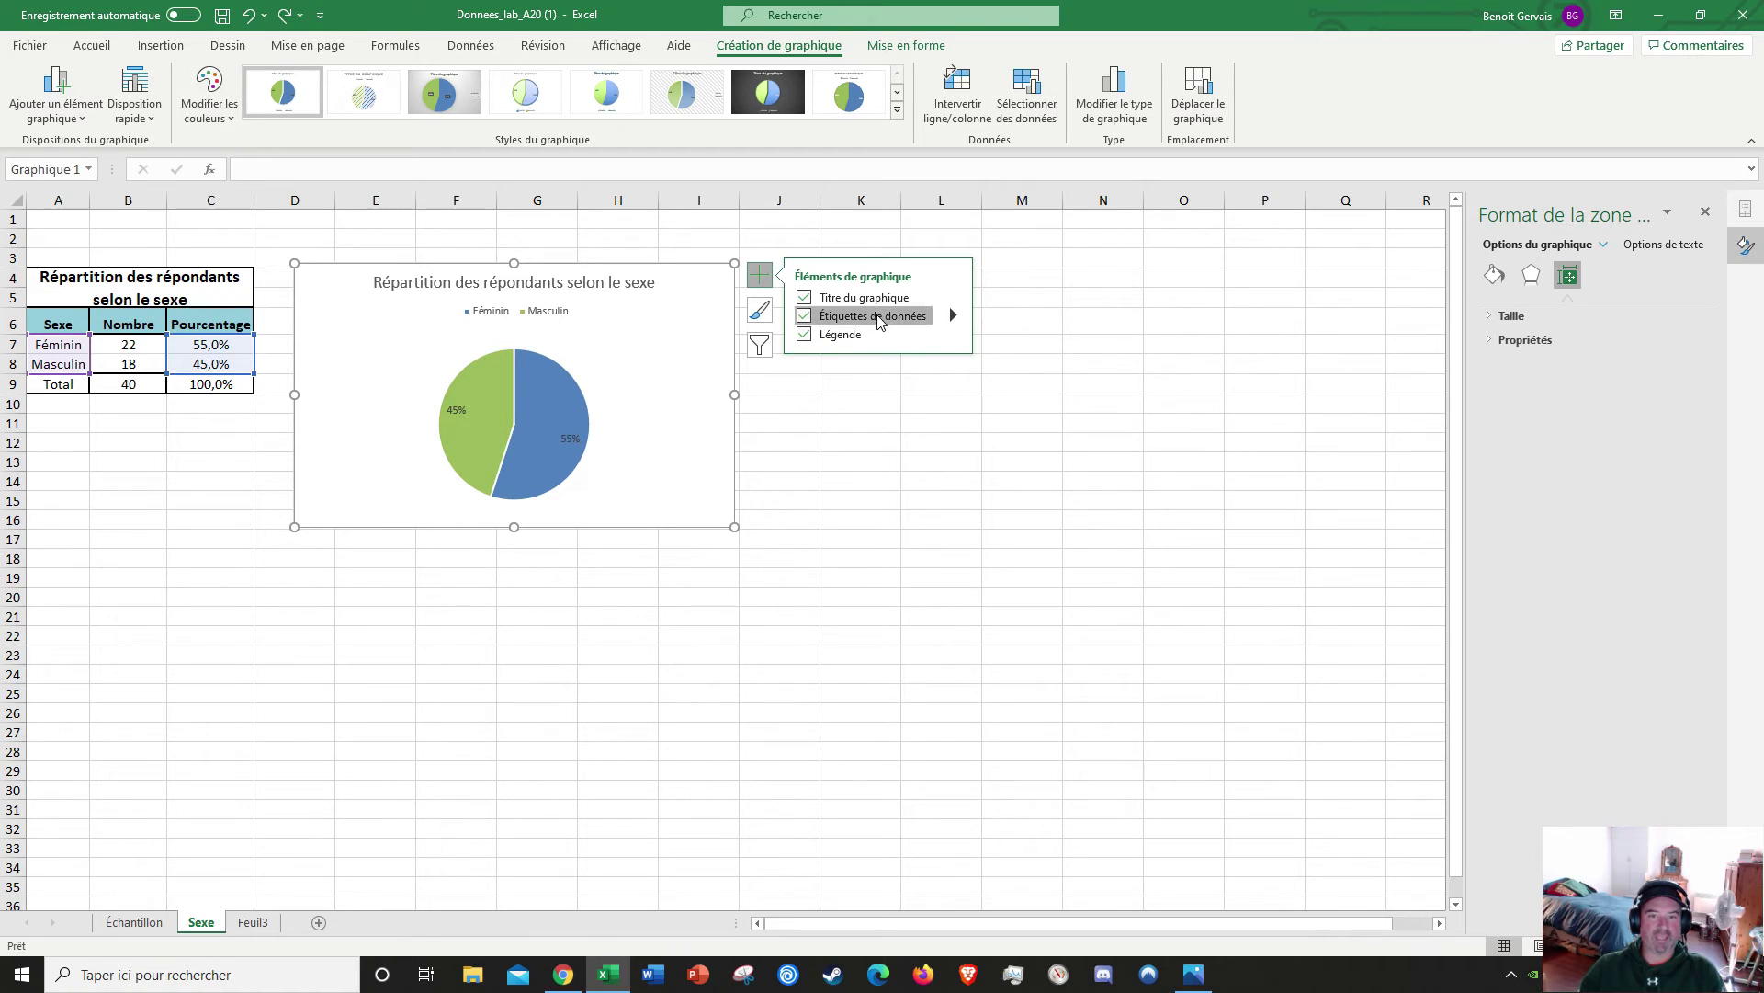
{"action": "left_click", "coordinate": [804, 318]}
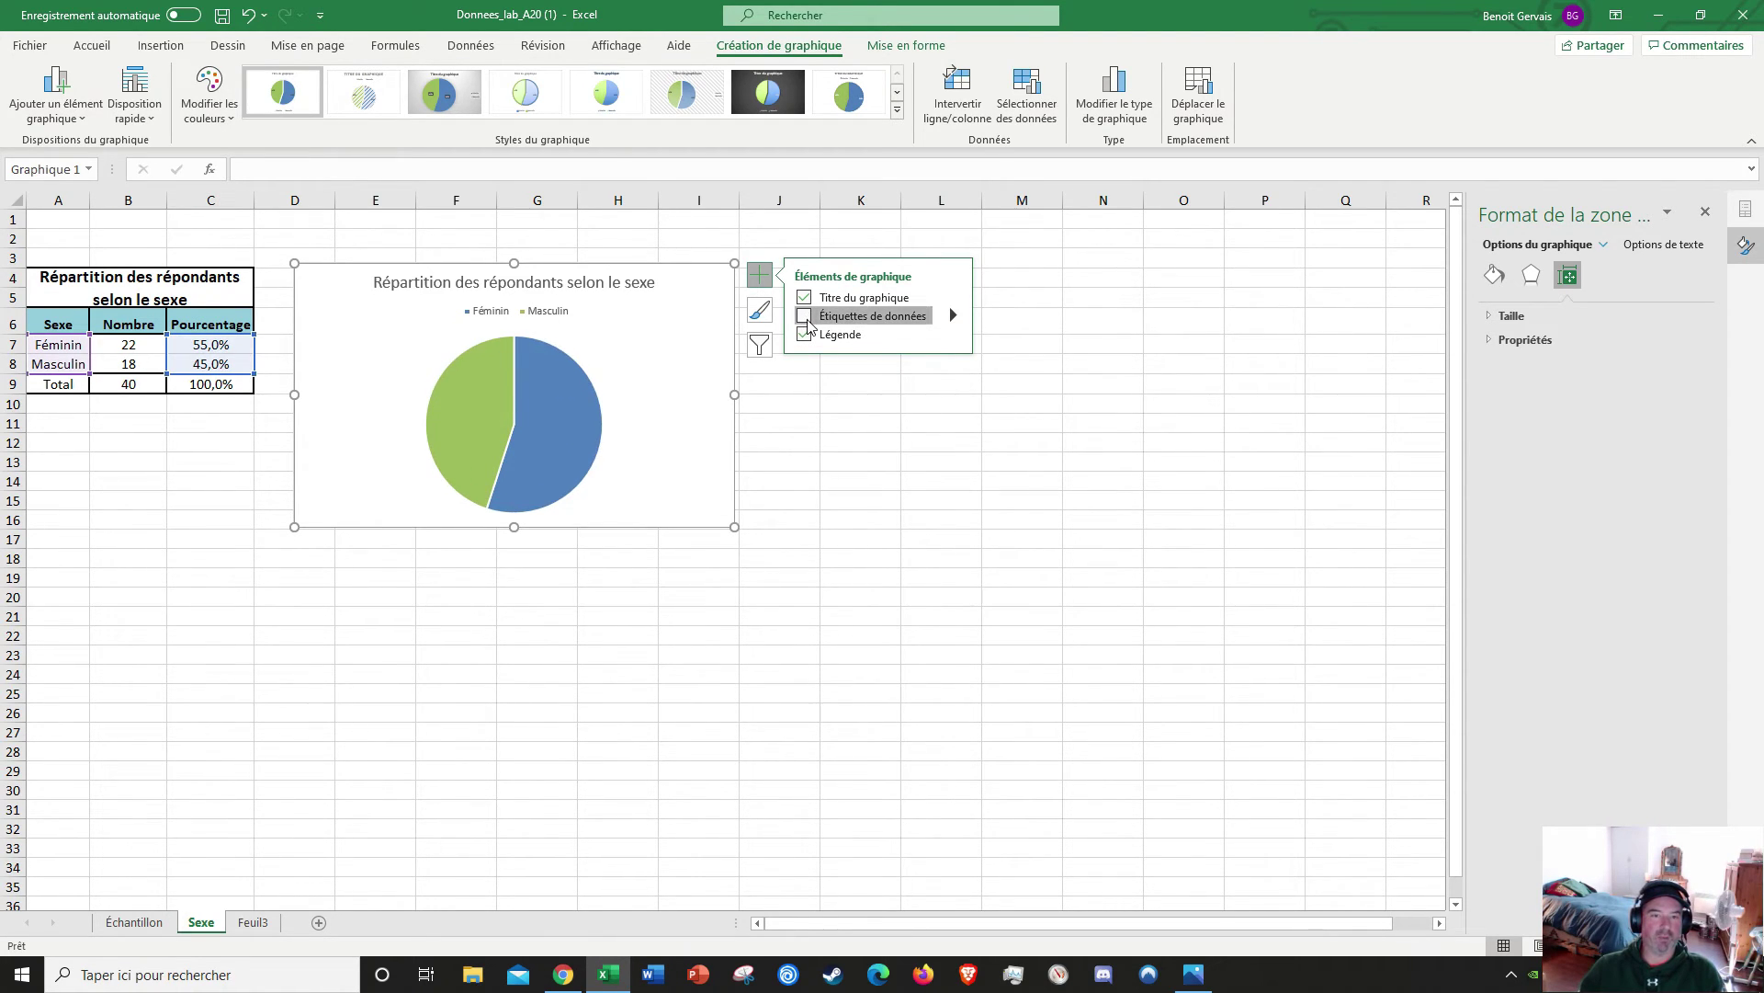
{"action": "left_click", "coordinate": [954, 316]}
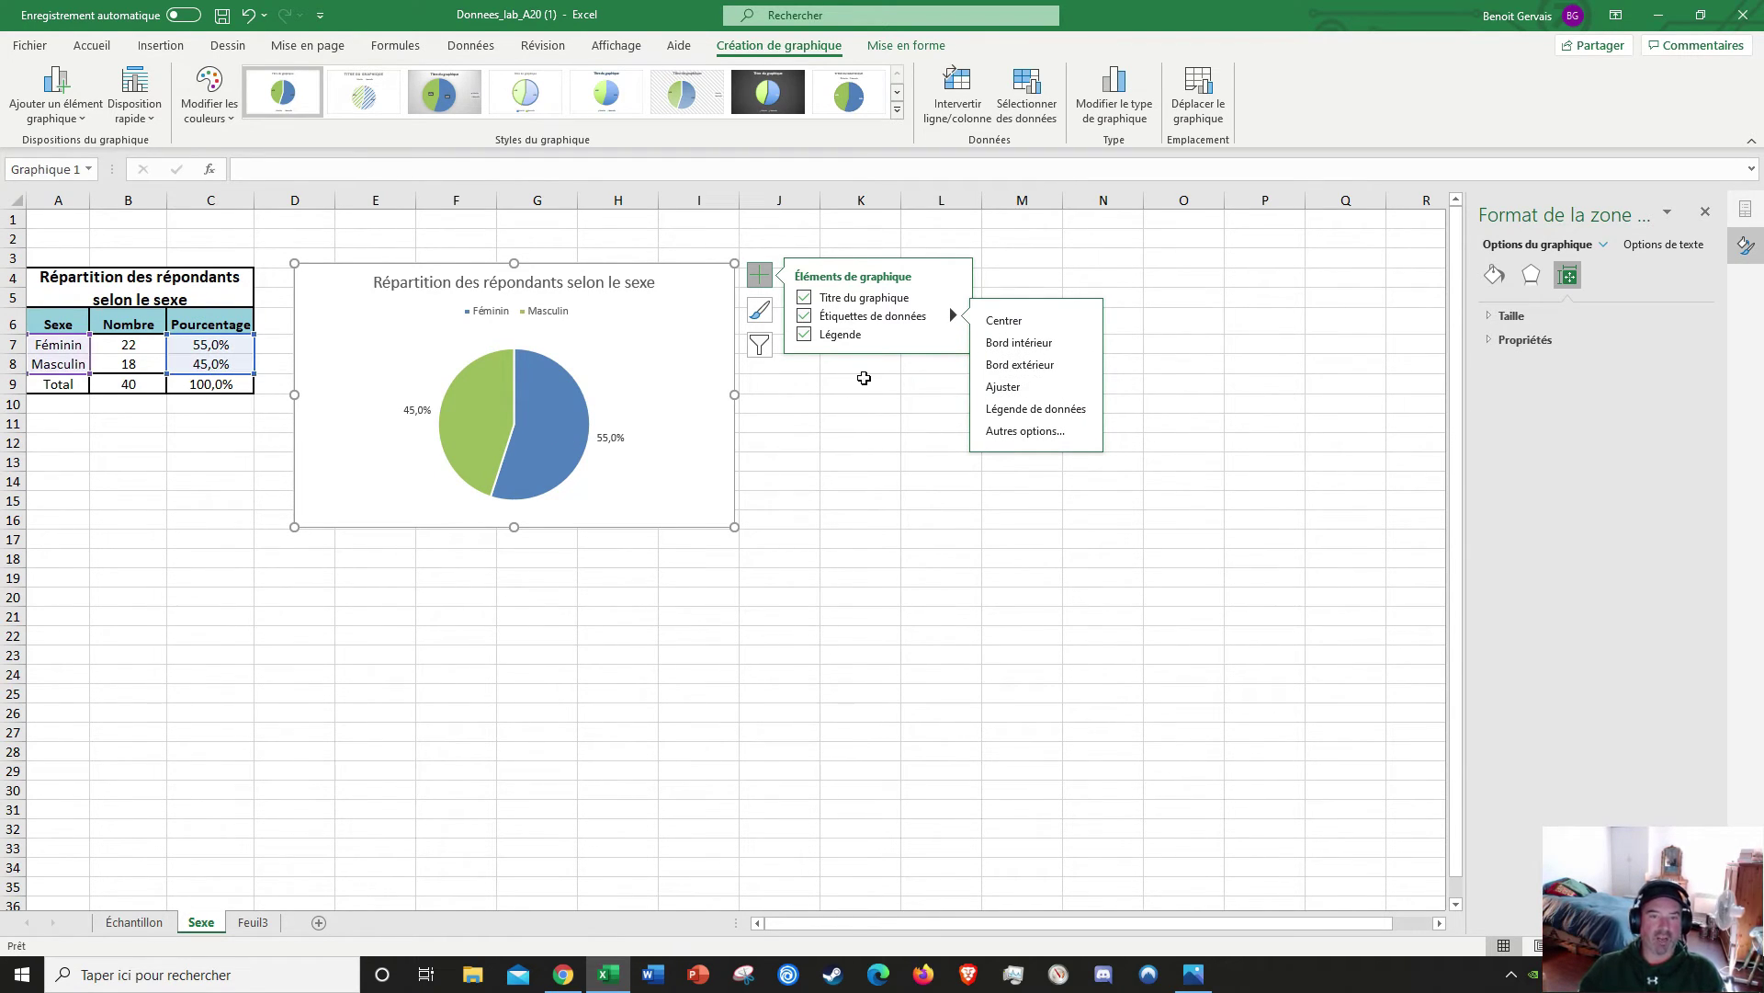
{"action": "left_click", "coordinate": [849, 373]}
Step: Place the pie chart's legend beside the pie with the Droite position
{"action": "left_click", "coordinate": [660, 320]}
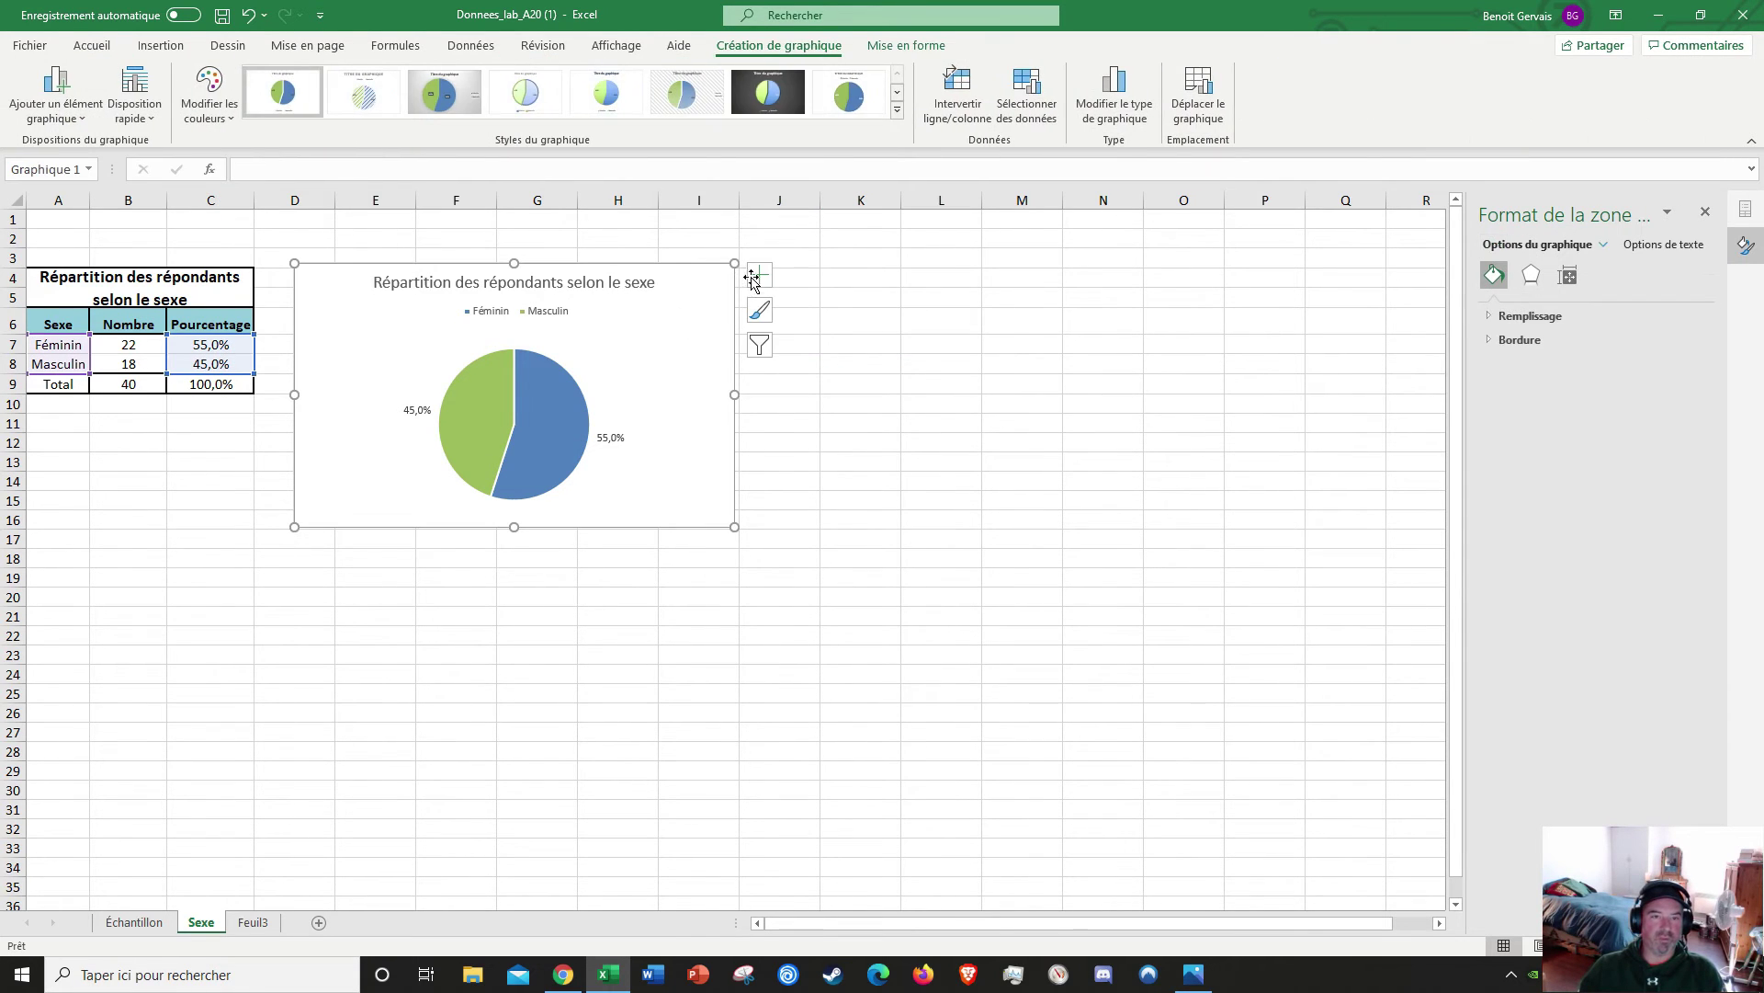
{"action": "left_click", "coordinate": [759, 274]}
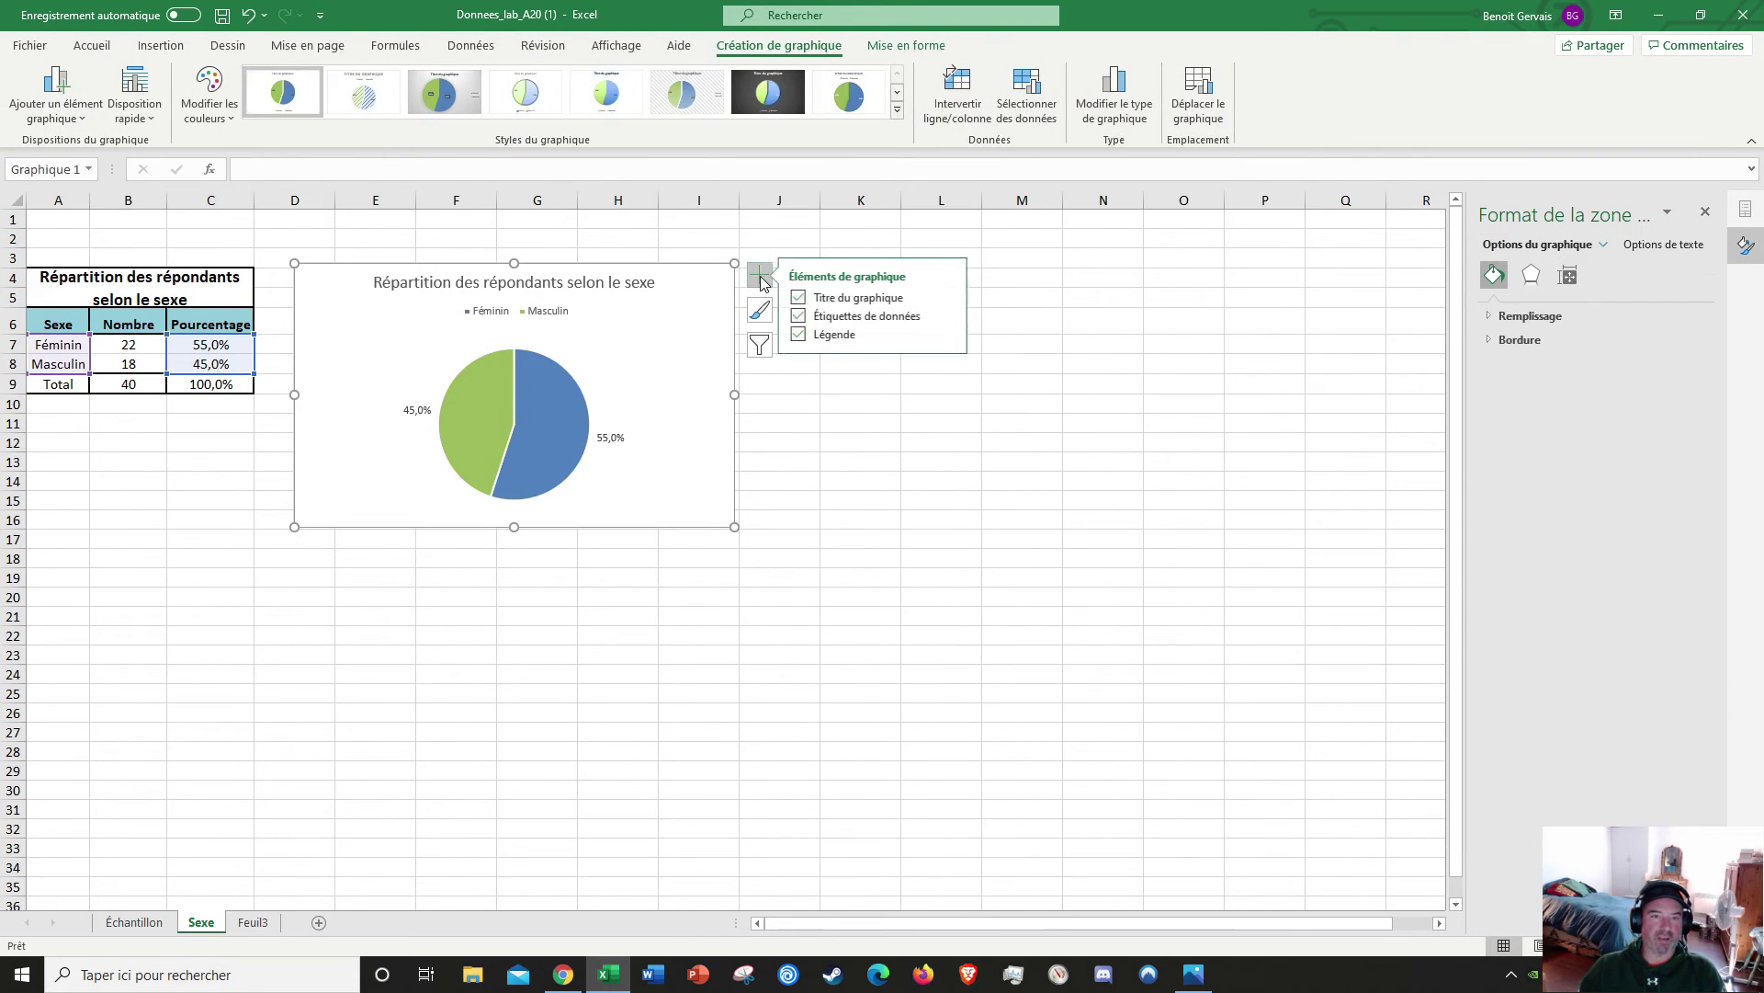
{"action": "left_click", "coordinate": [953, 335]}
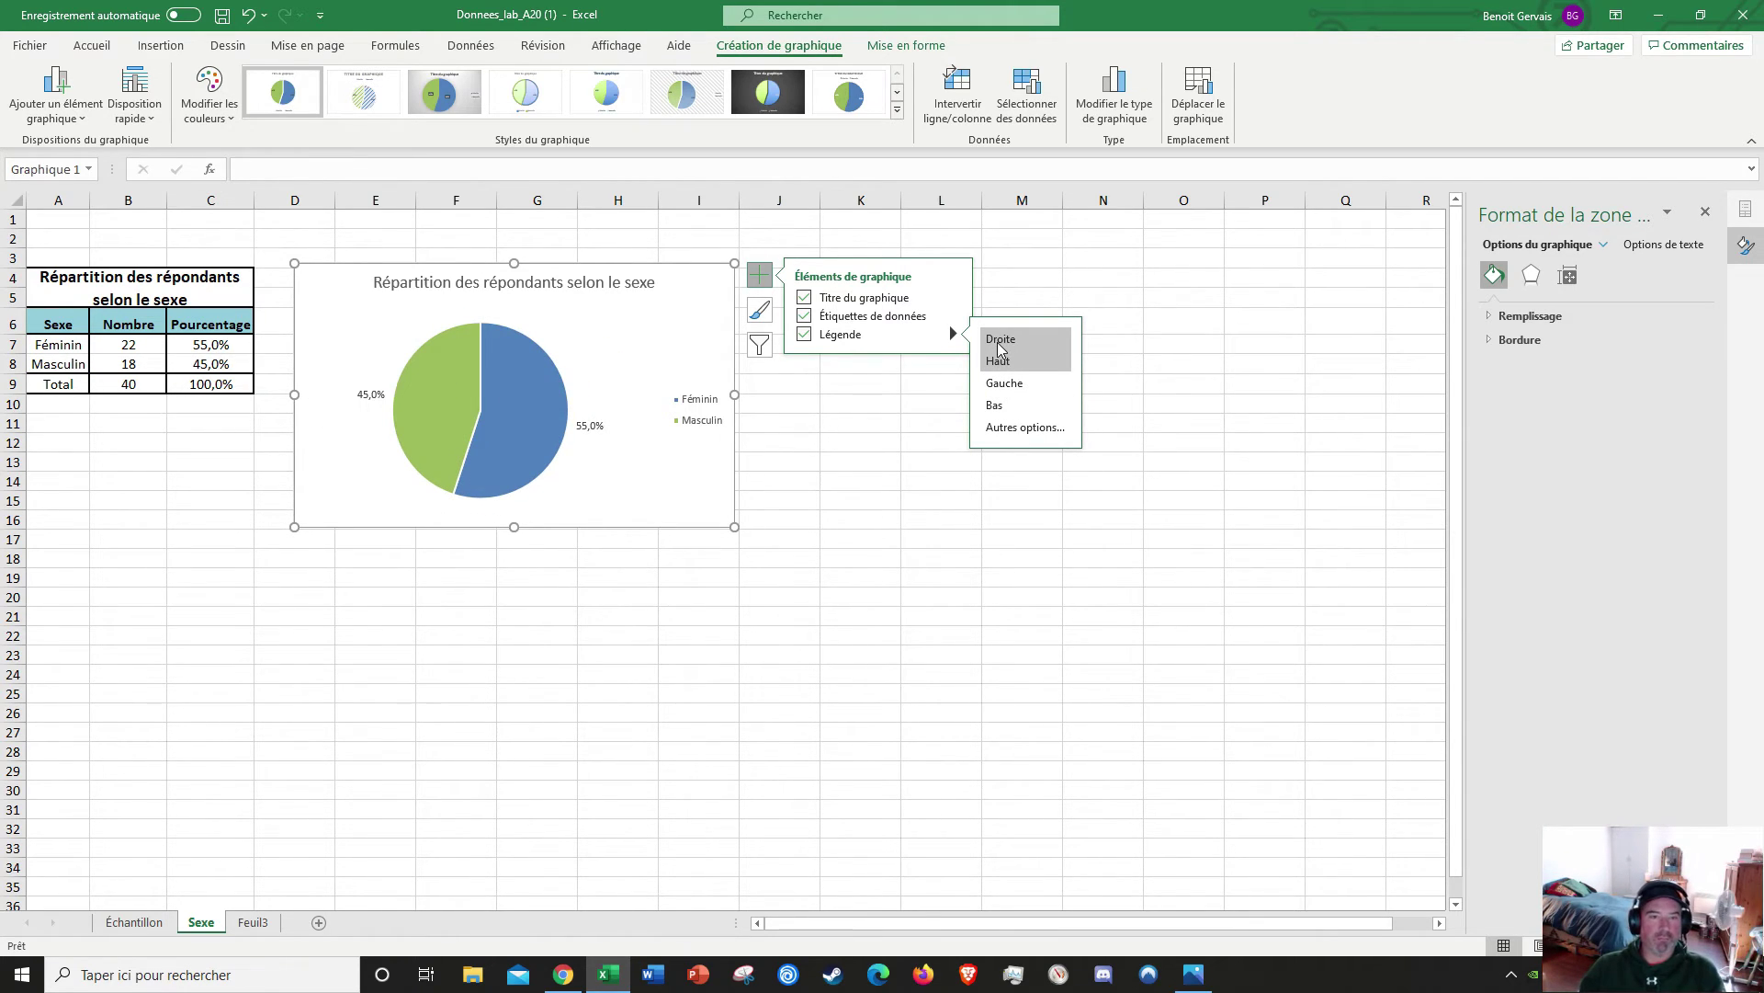
{"action": "left_click", "coordinate": [868, 461]}
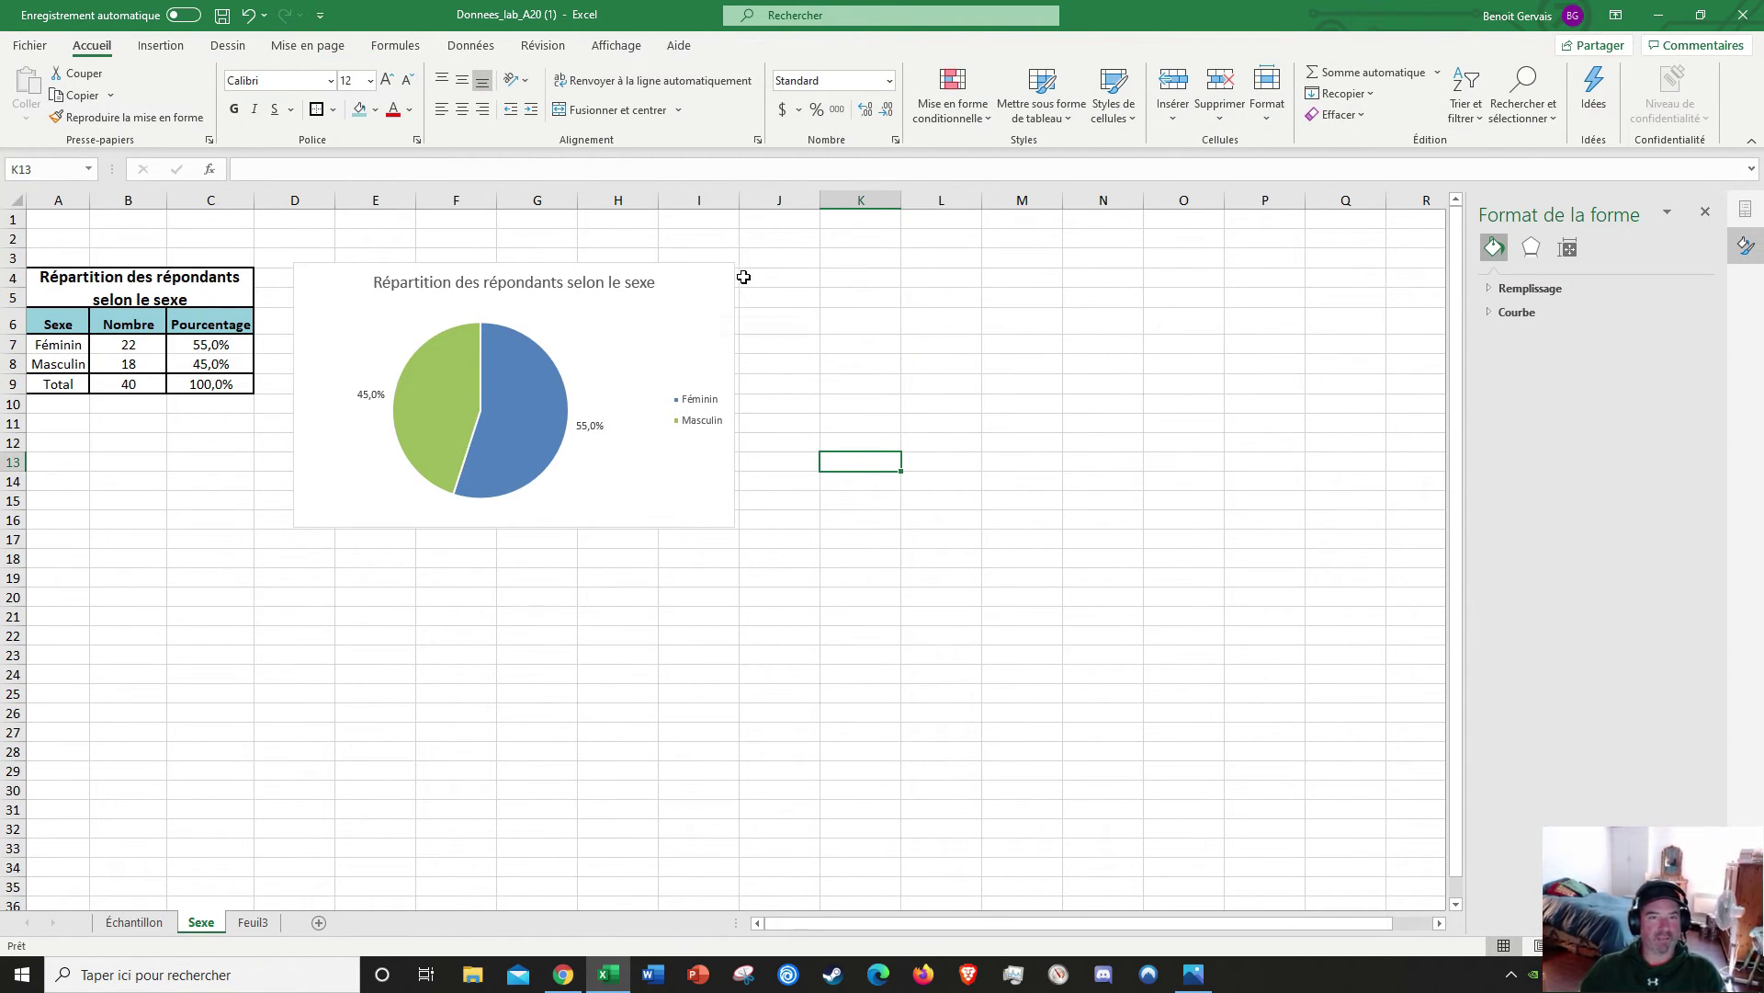
Step: Try out several styles on the pie chart, ending with the white pie on a blue background
{"action": "left_click", "coordinate": [708, 304]}
{"action": "left_click", "coordinate": [759, 314]}
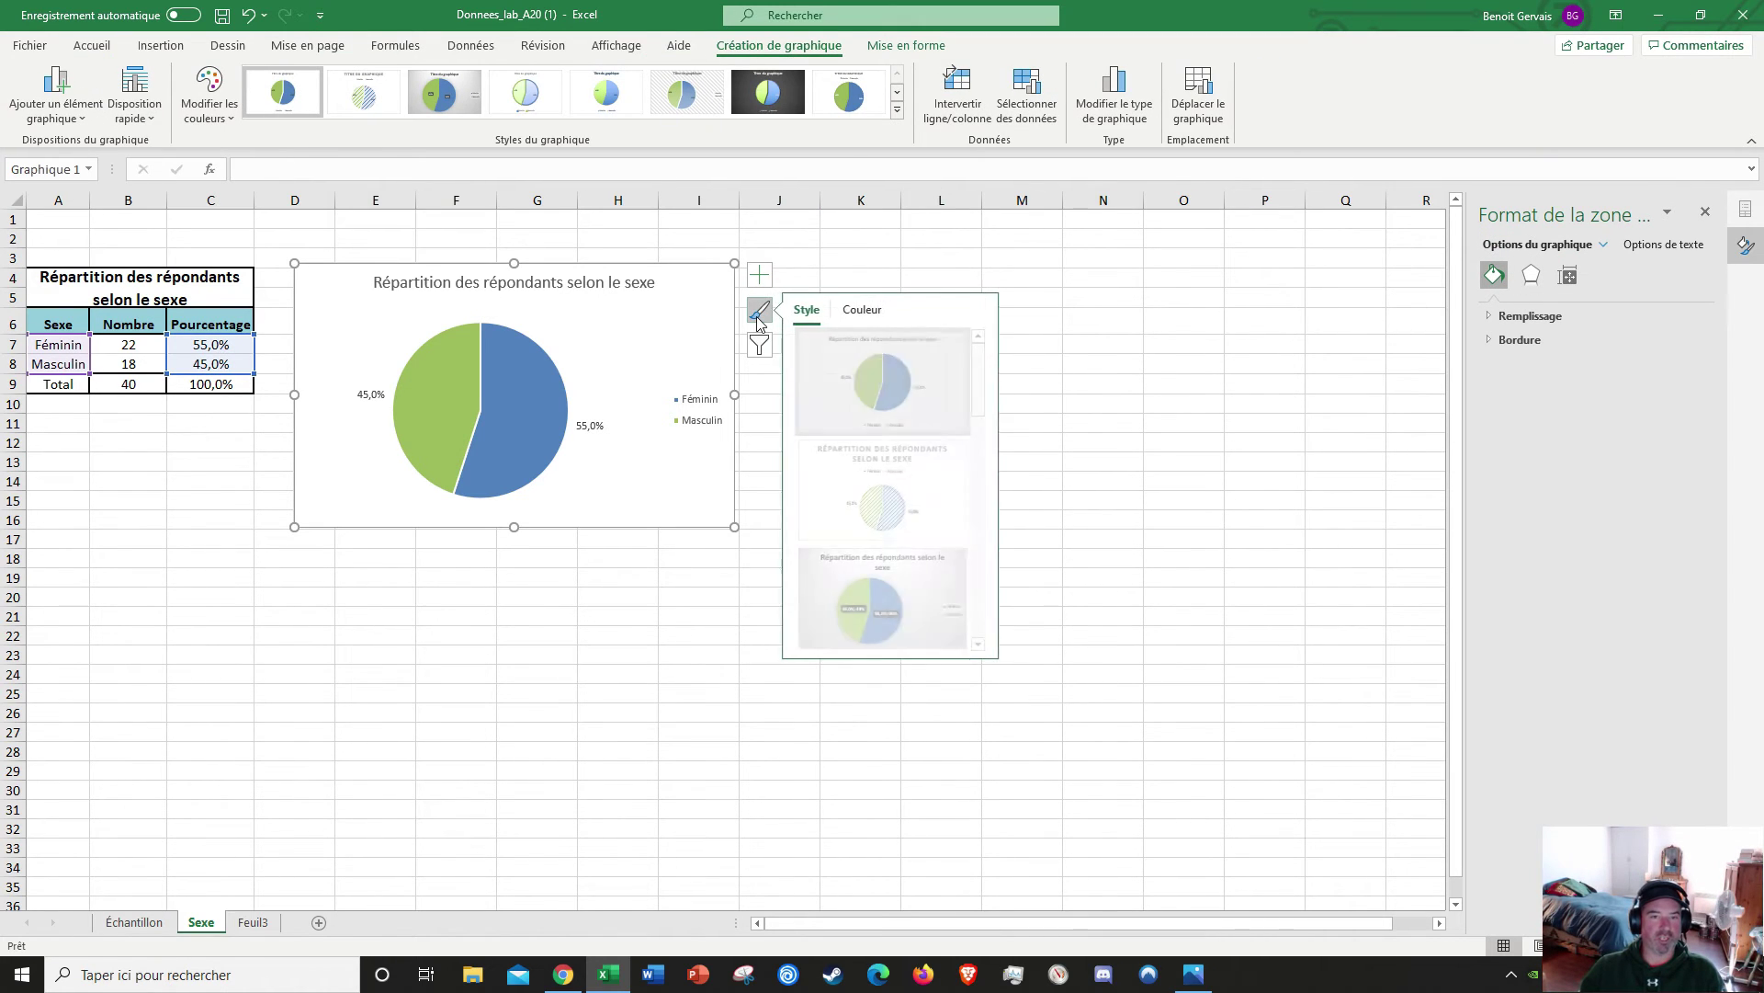
{"action": "scroll", "coordinate": [967, 395], "scroll_direction": "down", "scroll_amount": 2}
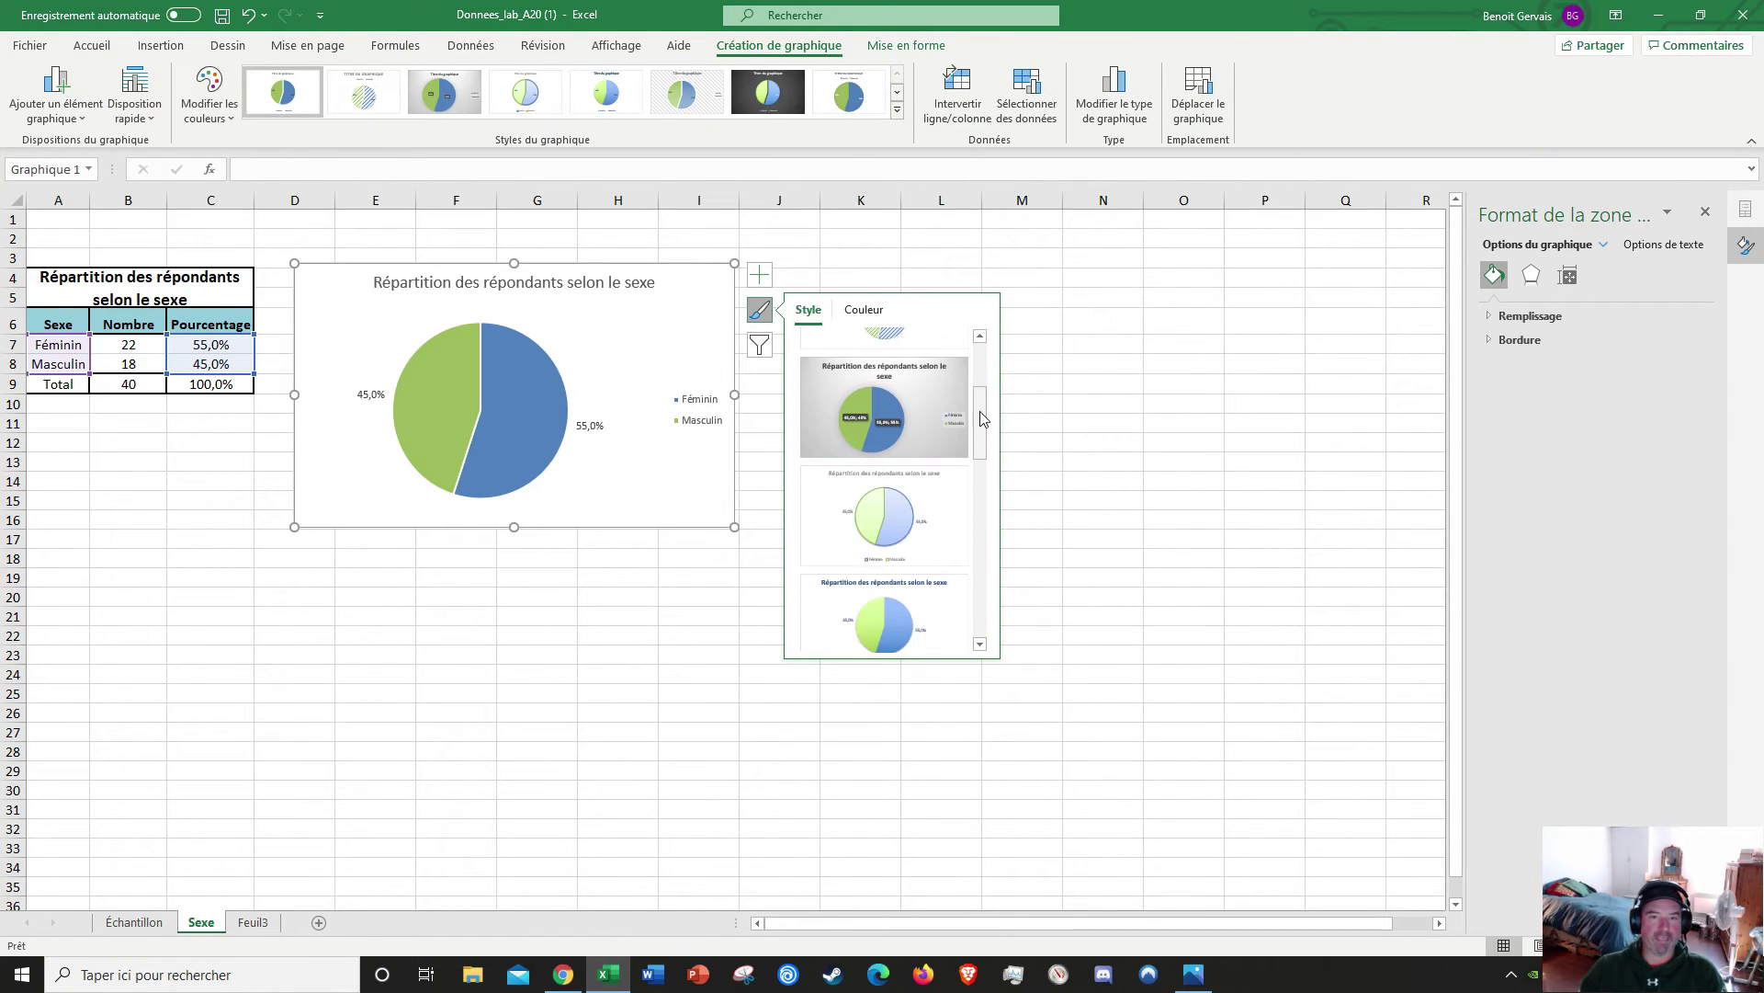
{"action": "scroll", "coordinate": [962, 443], "scroll_direction": "up", "scroll_amount": 2}
{"action": "left_click", "coordinate": [888, 464]}
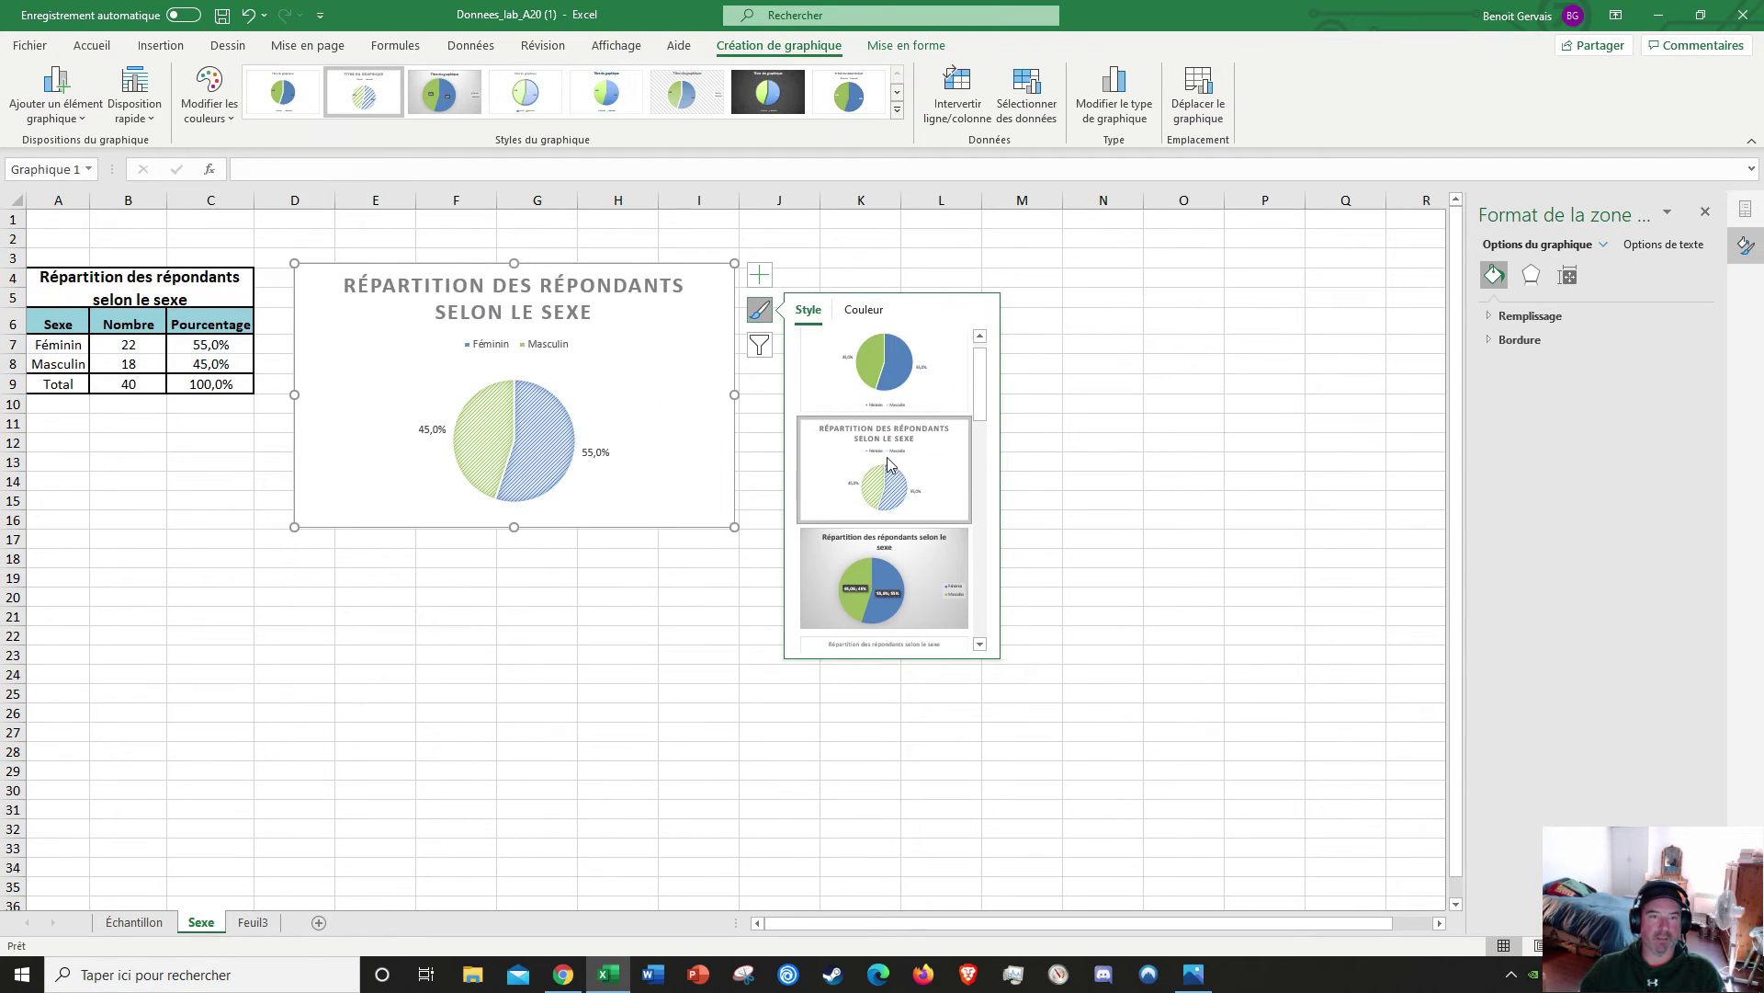
{"action": "scroll", "coordinate": [976, 523], "scroll_direction": "down", "scroll_amount": 4}
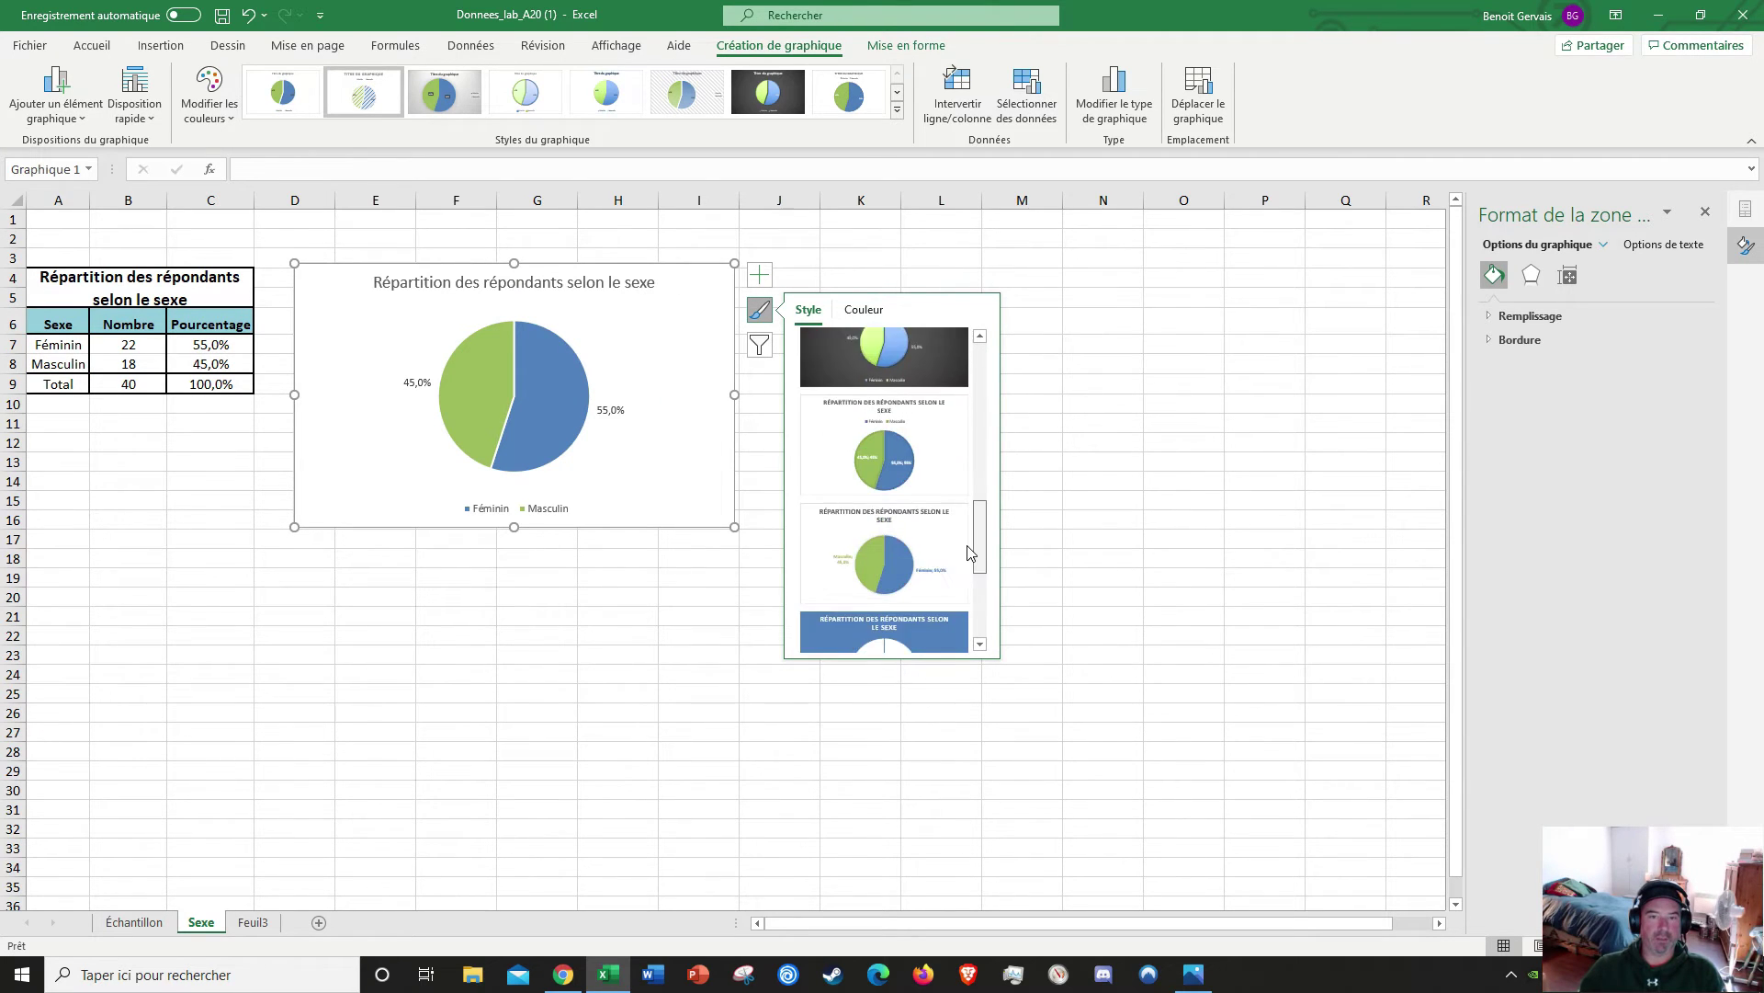
{"action": "scroll", "coordinate": [975, 523], "scroll_direction": "up", "scroll_amount": 1}
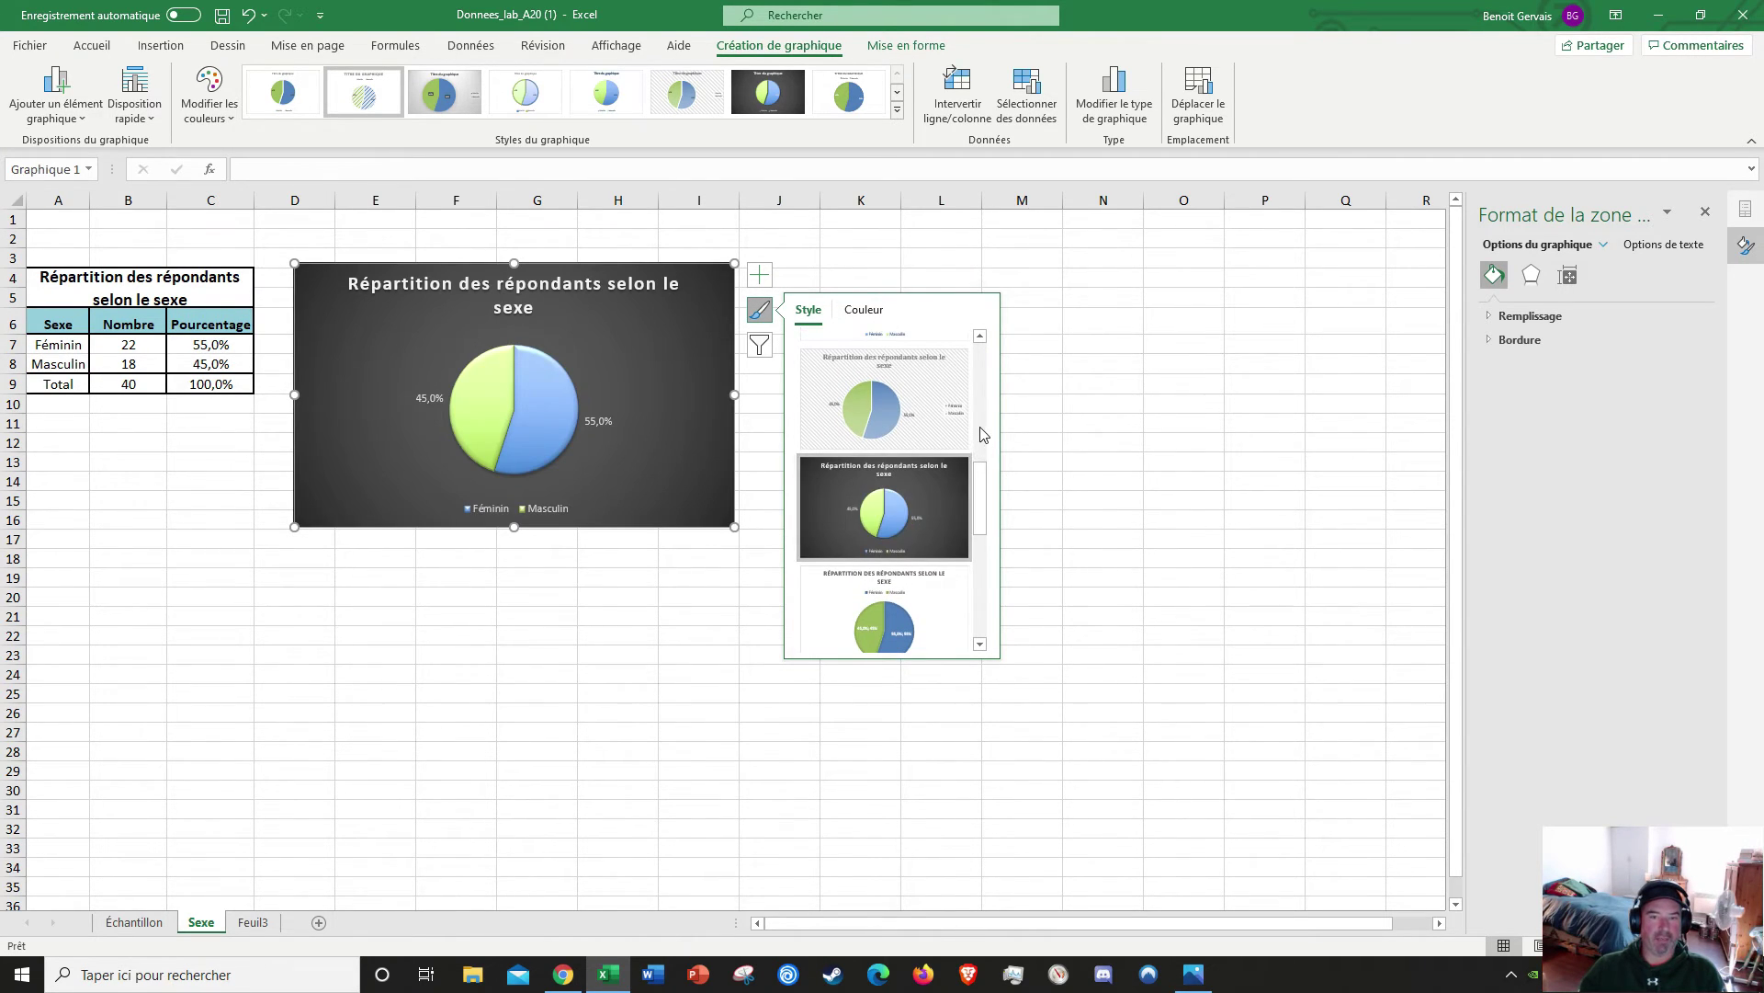
{"action": "scroll", "coordinate": [975, 531], "scroll_direction": "down", "scroll_amount": 2}
{"action": "scroll", "coordinate": [975, 531], "scroll_direction": "down", "scroll_amount": 2}
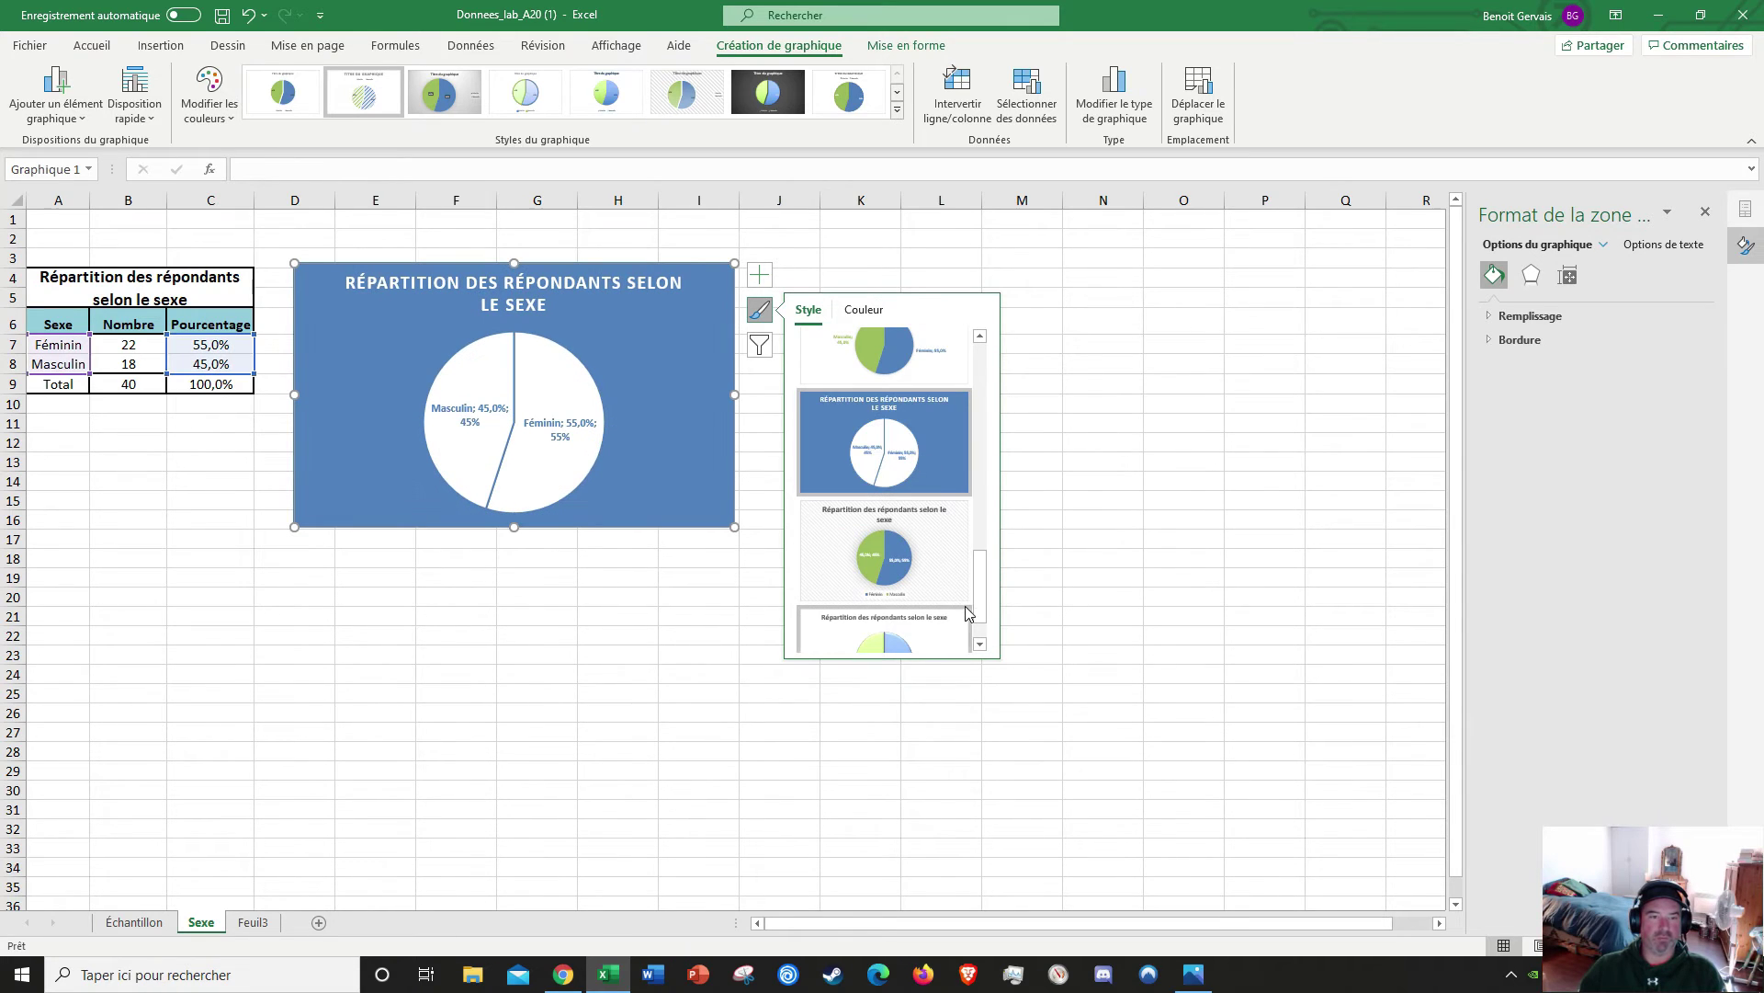
{"action": "scroll", "coordinate": [984, 515], "scroll_direction": "up", "scroll_amount": 2}
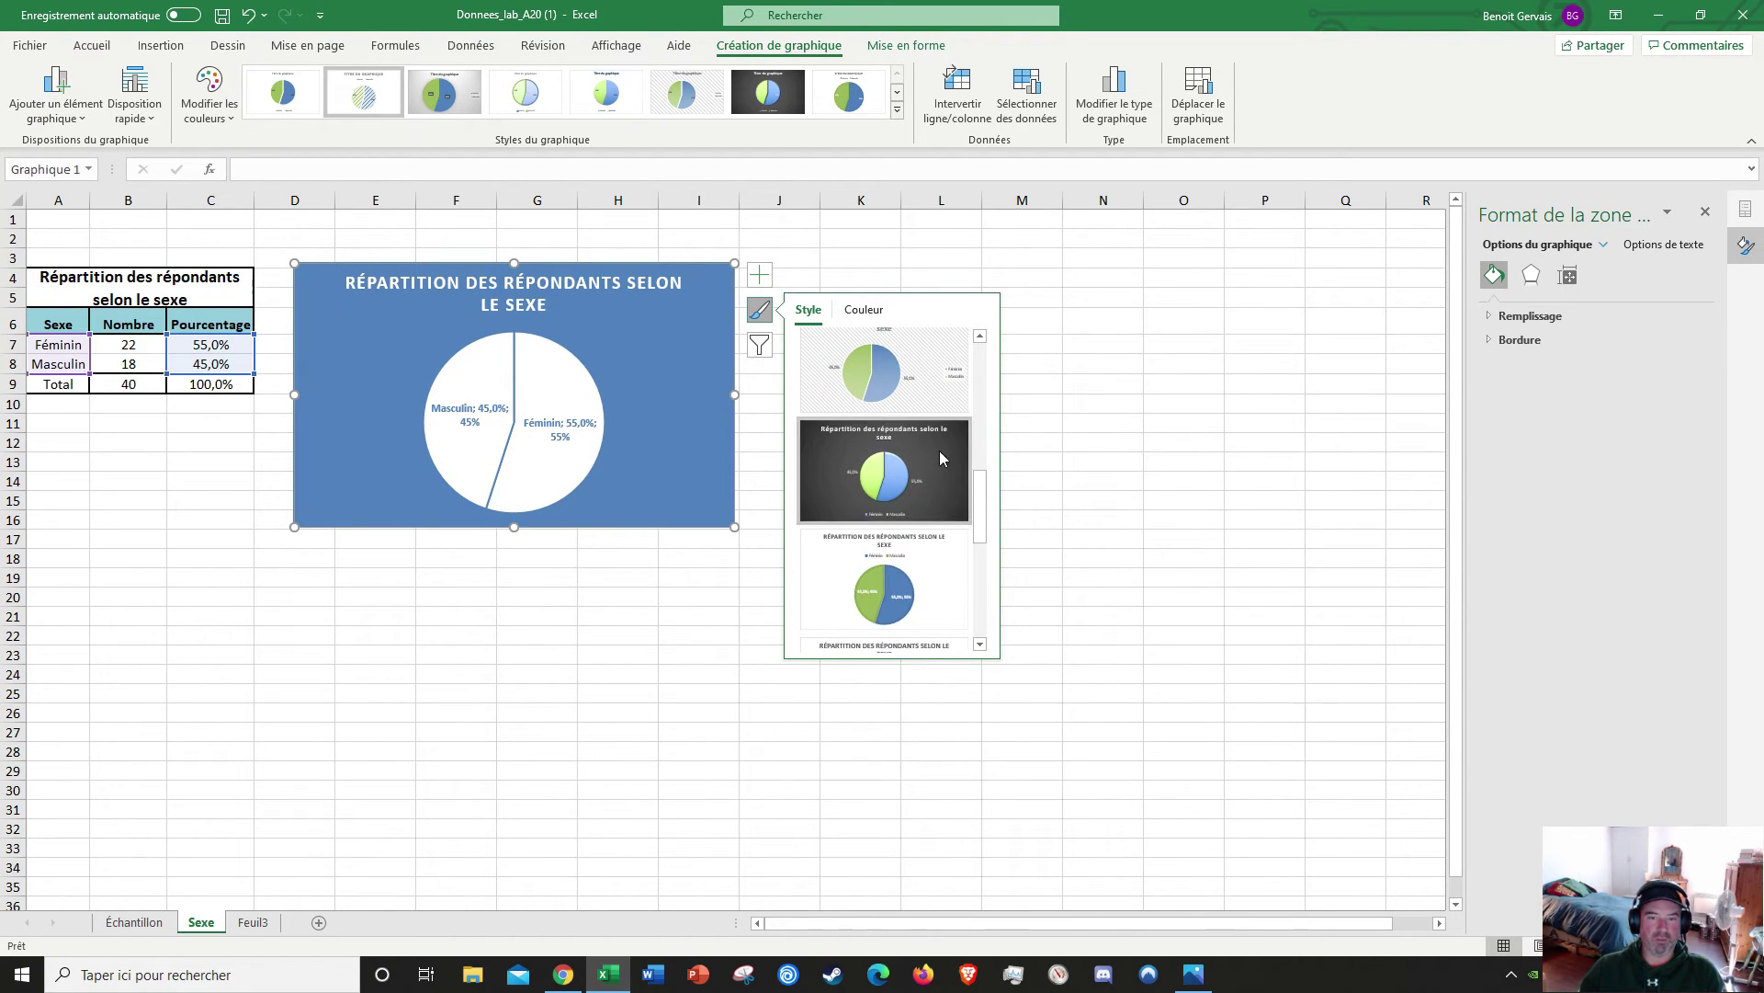
{"action": "left_click", "coordinate": [1100, 402]}
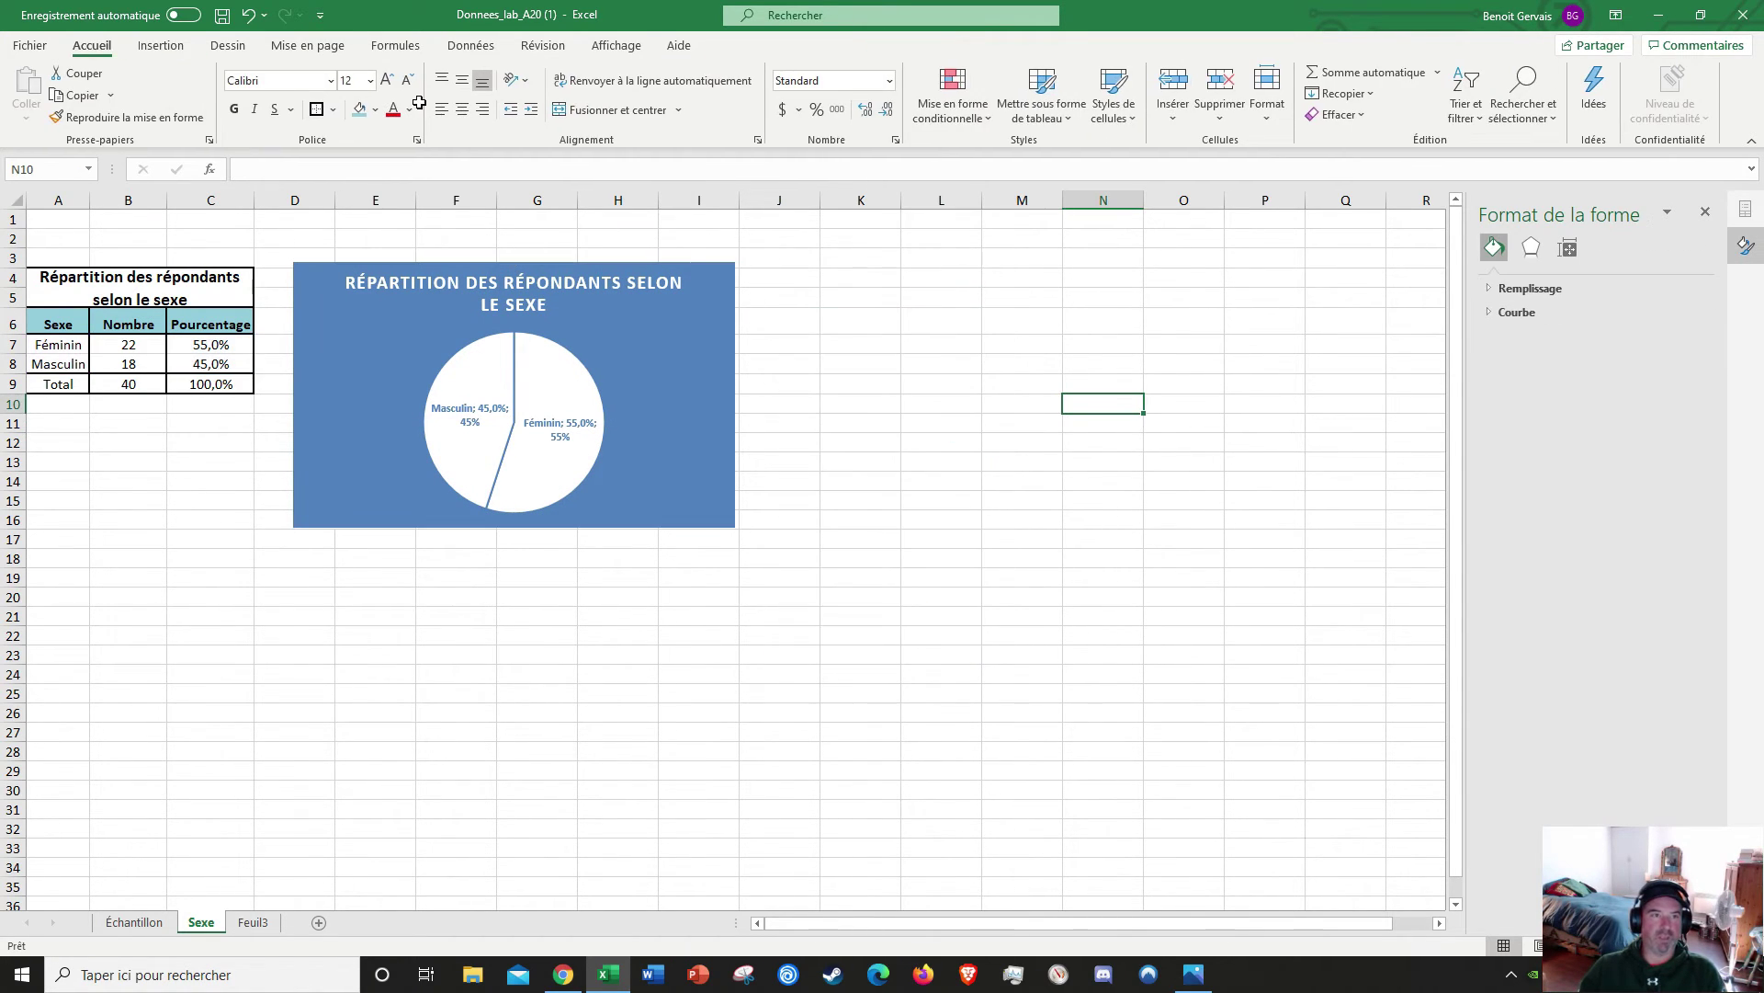
Step: Undo the chart style changes back to the plain style with the legend beside the pie
{"action": "left_click", "coordinate": [251, 17]}
{"action": "left_click", "coordinate": [251, 17]}
{"action": "left_click", "coordinate": [250, 18]}
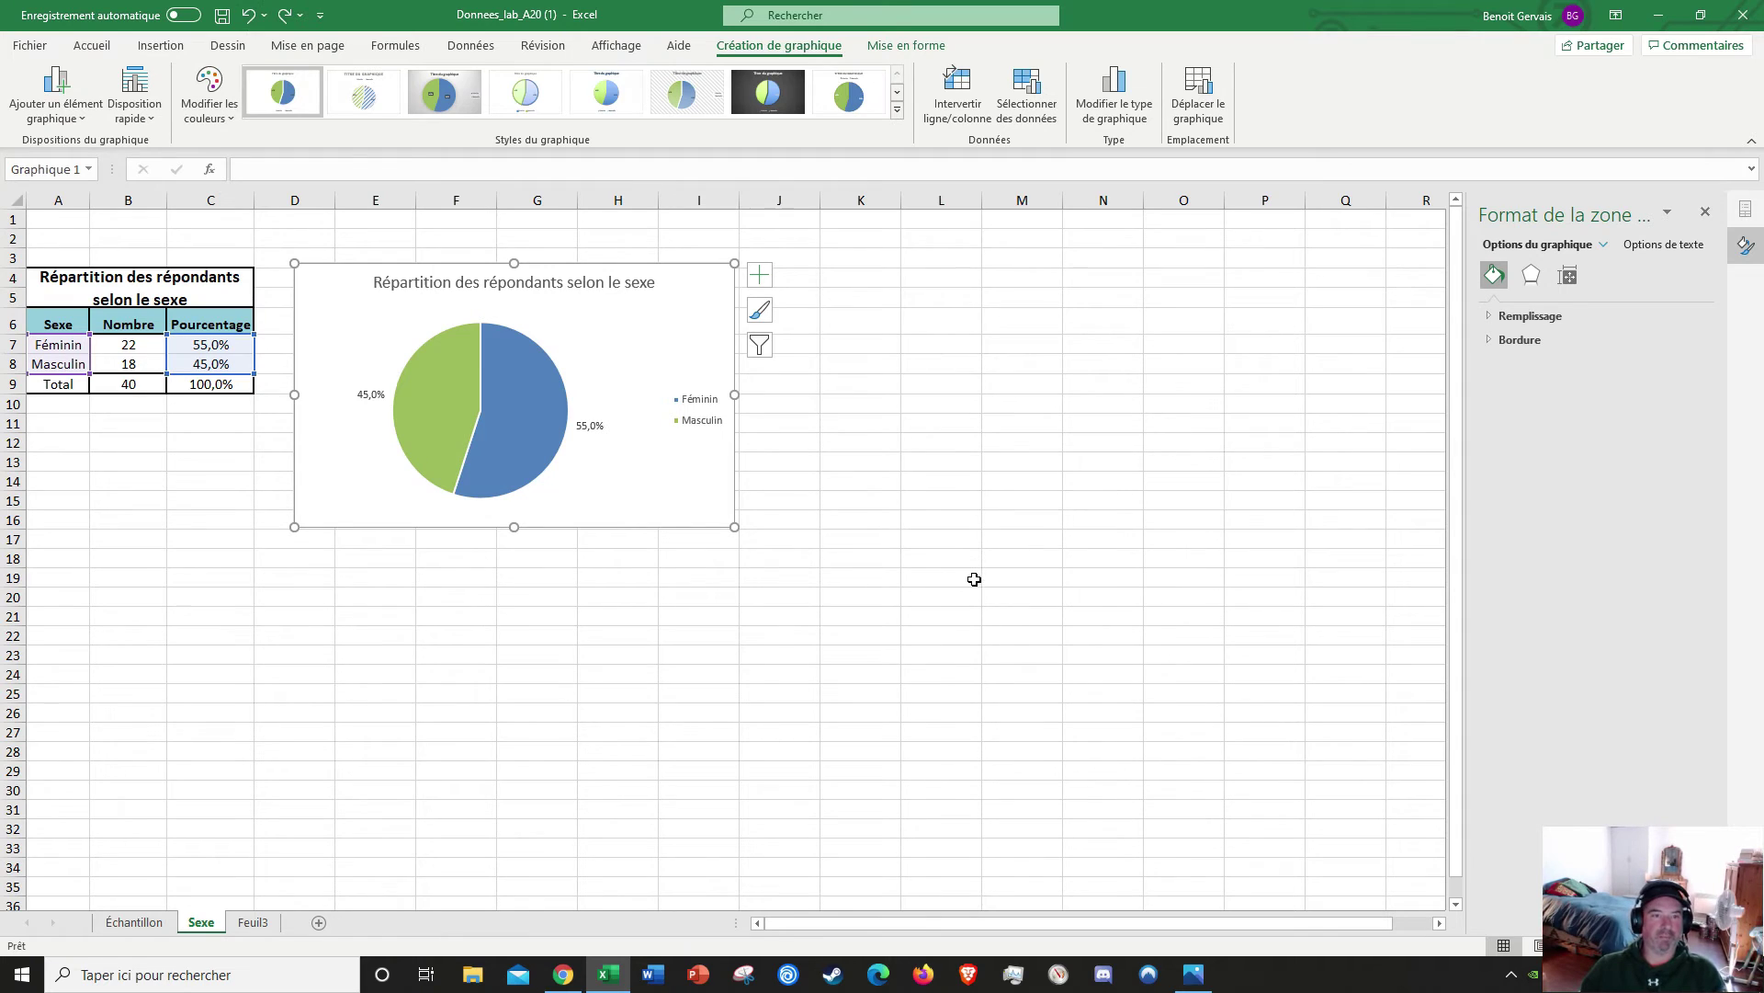
Step: Move the pie chart next to the distribution table and narrow it to end within column H
{"action": "left_click_drag", "start_coordinate": [682, 268], "coordinate": [650, 279]}
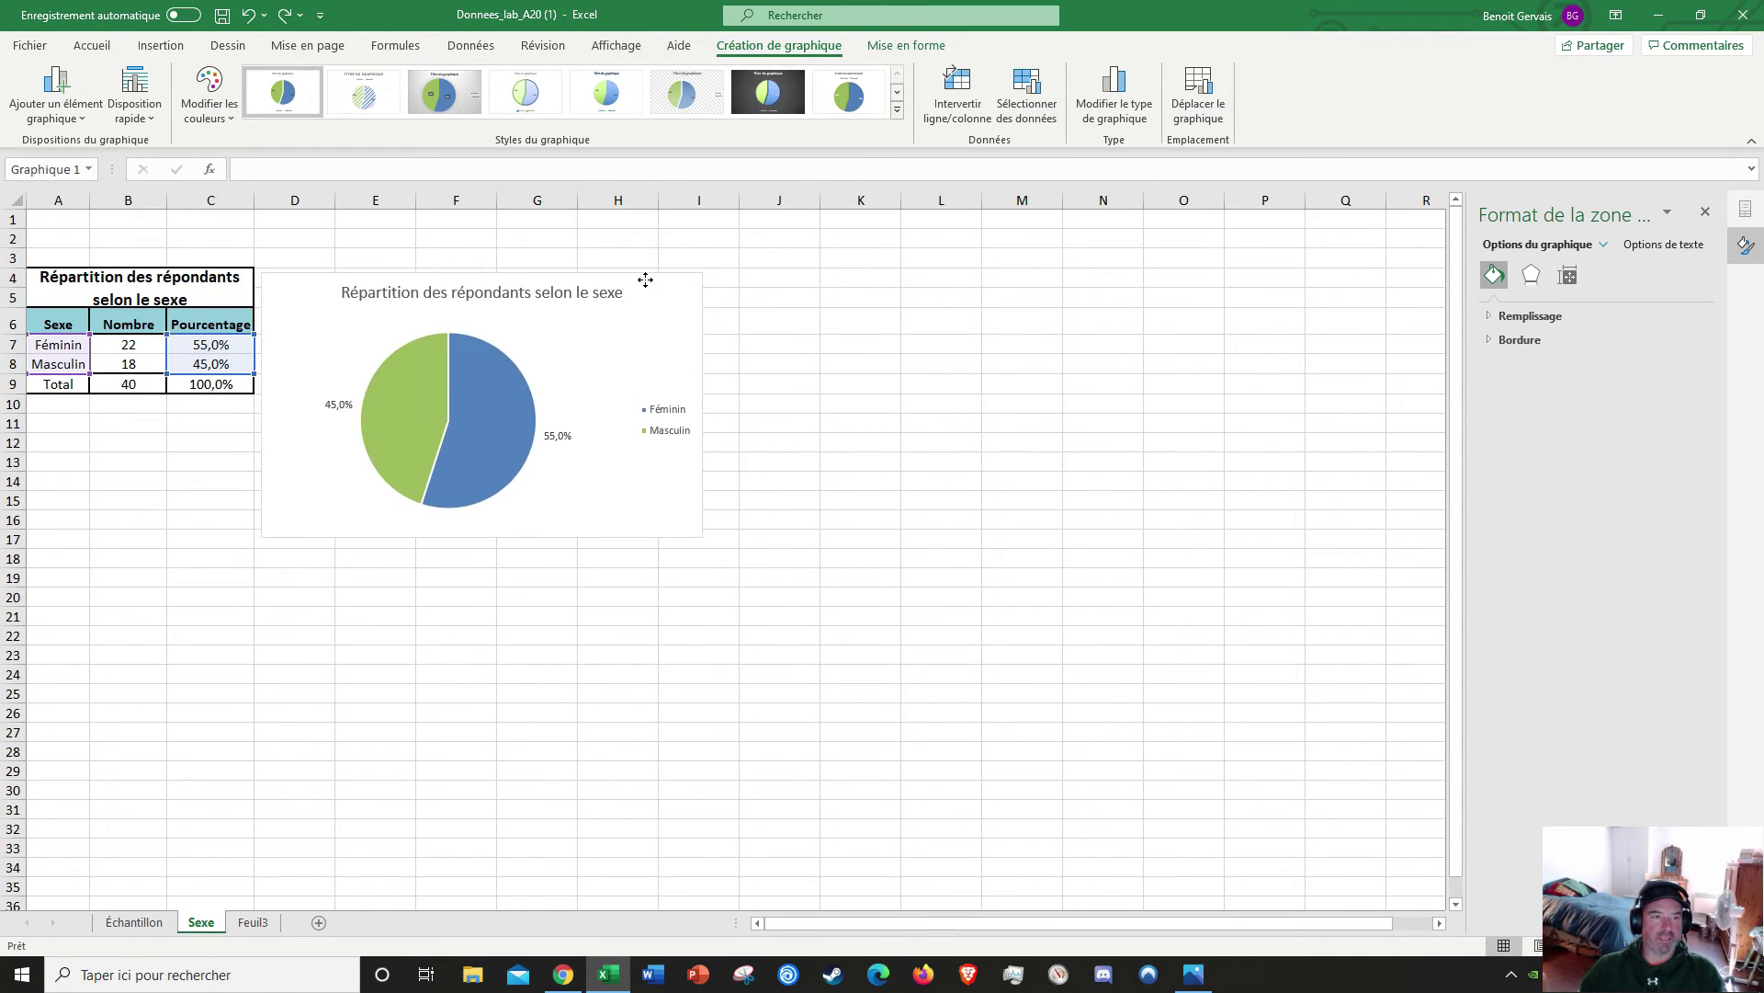
{"action": "left_click_drag", "start_coordinate": [705, 405], "coordinate": [634, 405]}
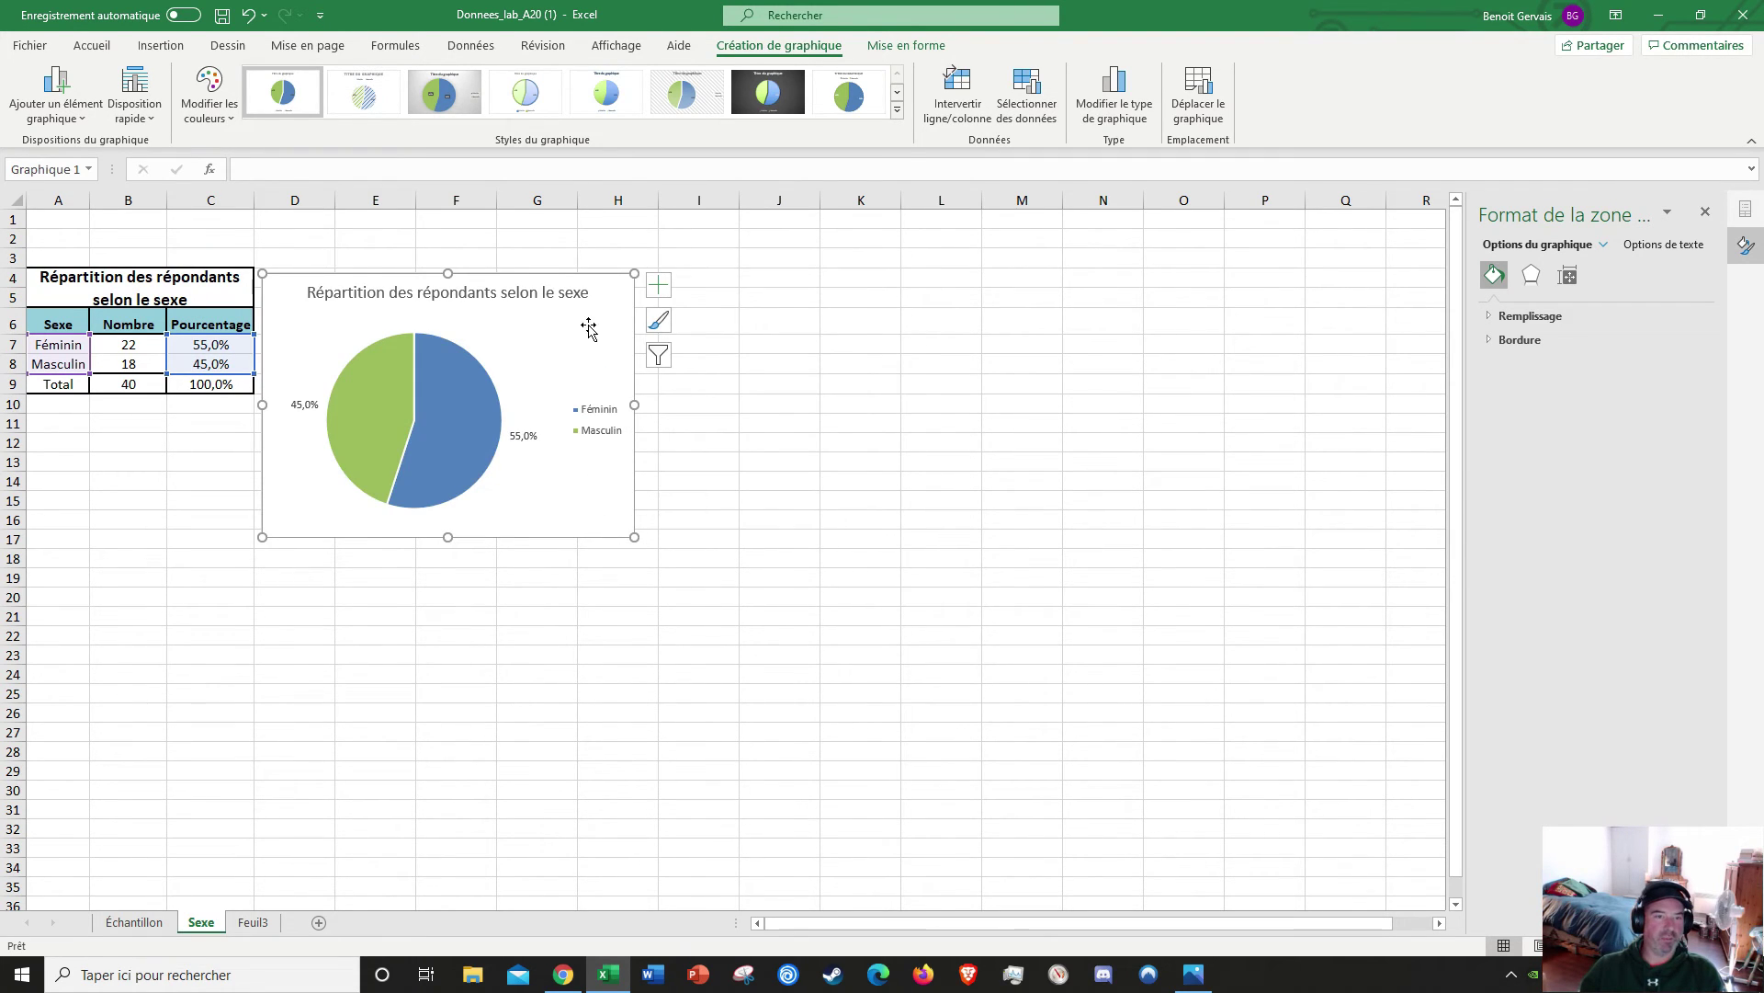
Step: Pull the blue Féminin slice away from the rest of the pie, and undo the separation
{"action": "left_click", "coordinate": [467, 420]}
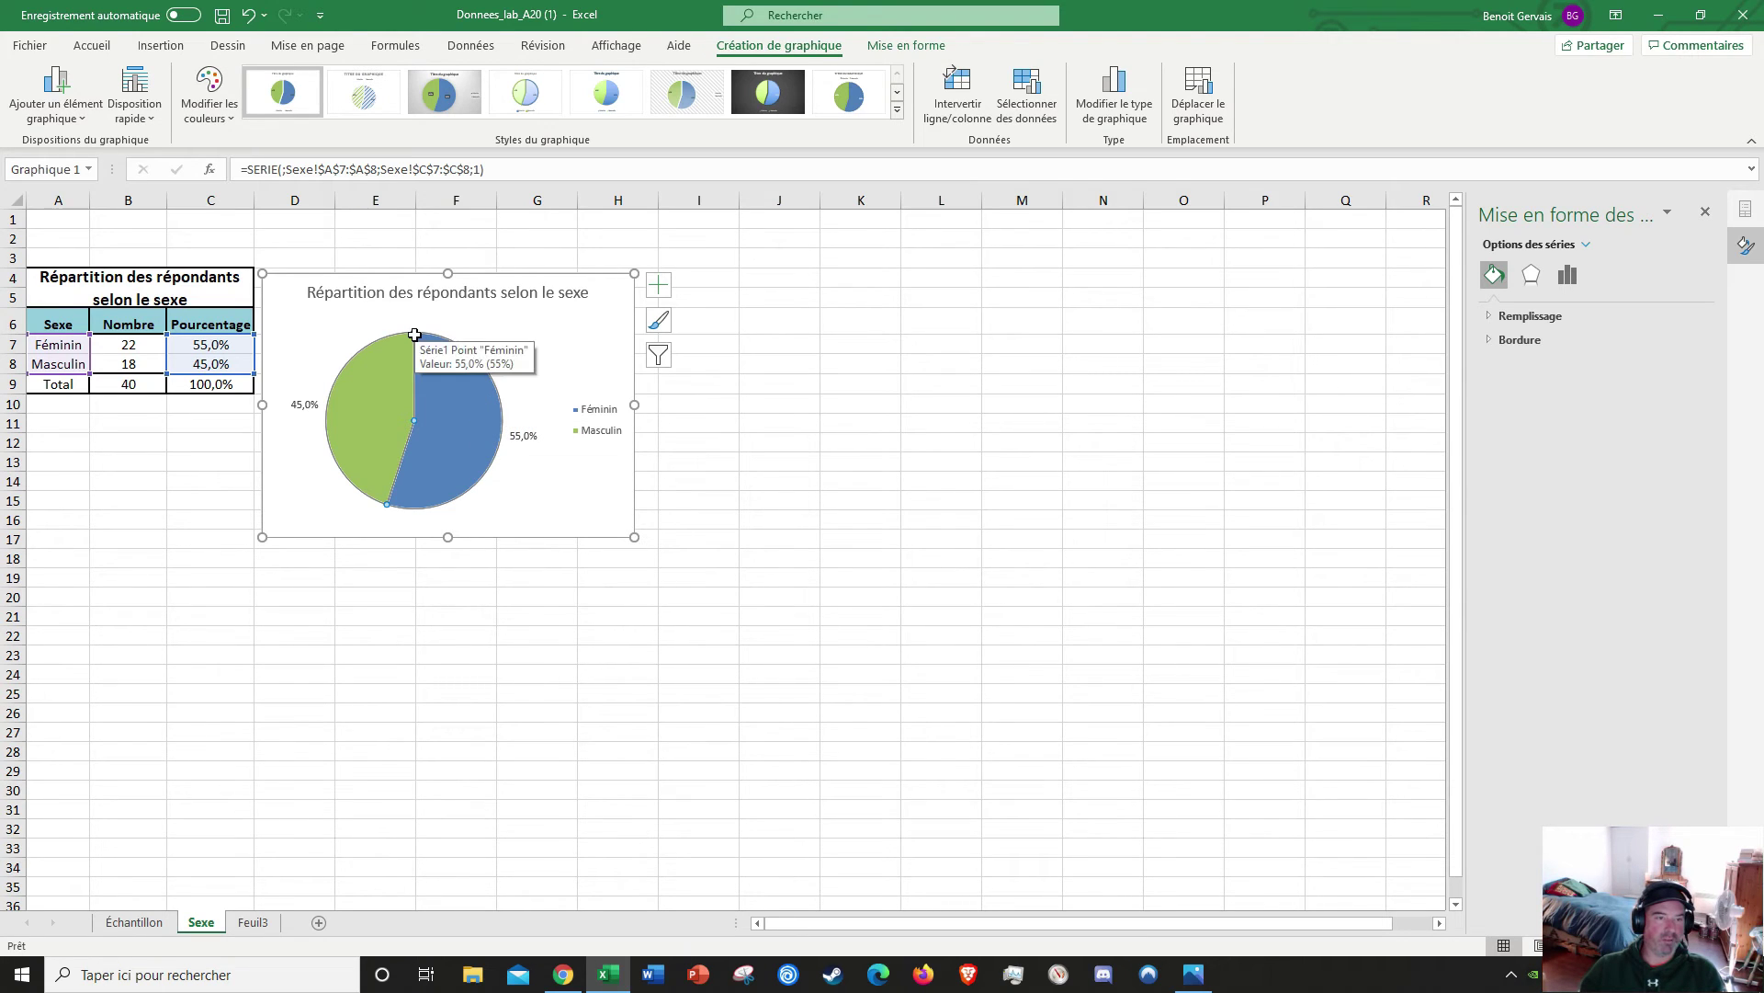
{"action": "left_click_drag", "start_coordinate": [433, 380], "coordinate": [460, 421]}
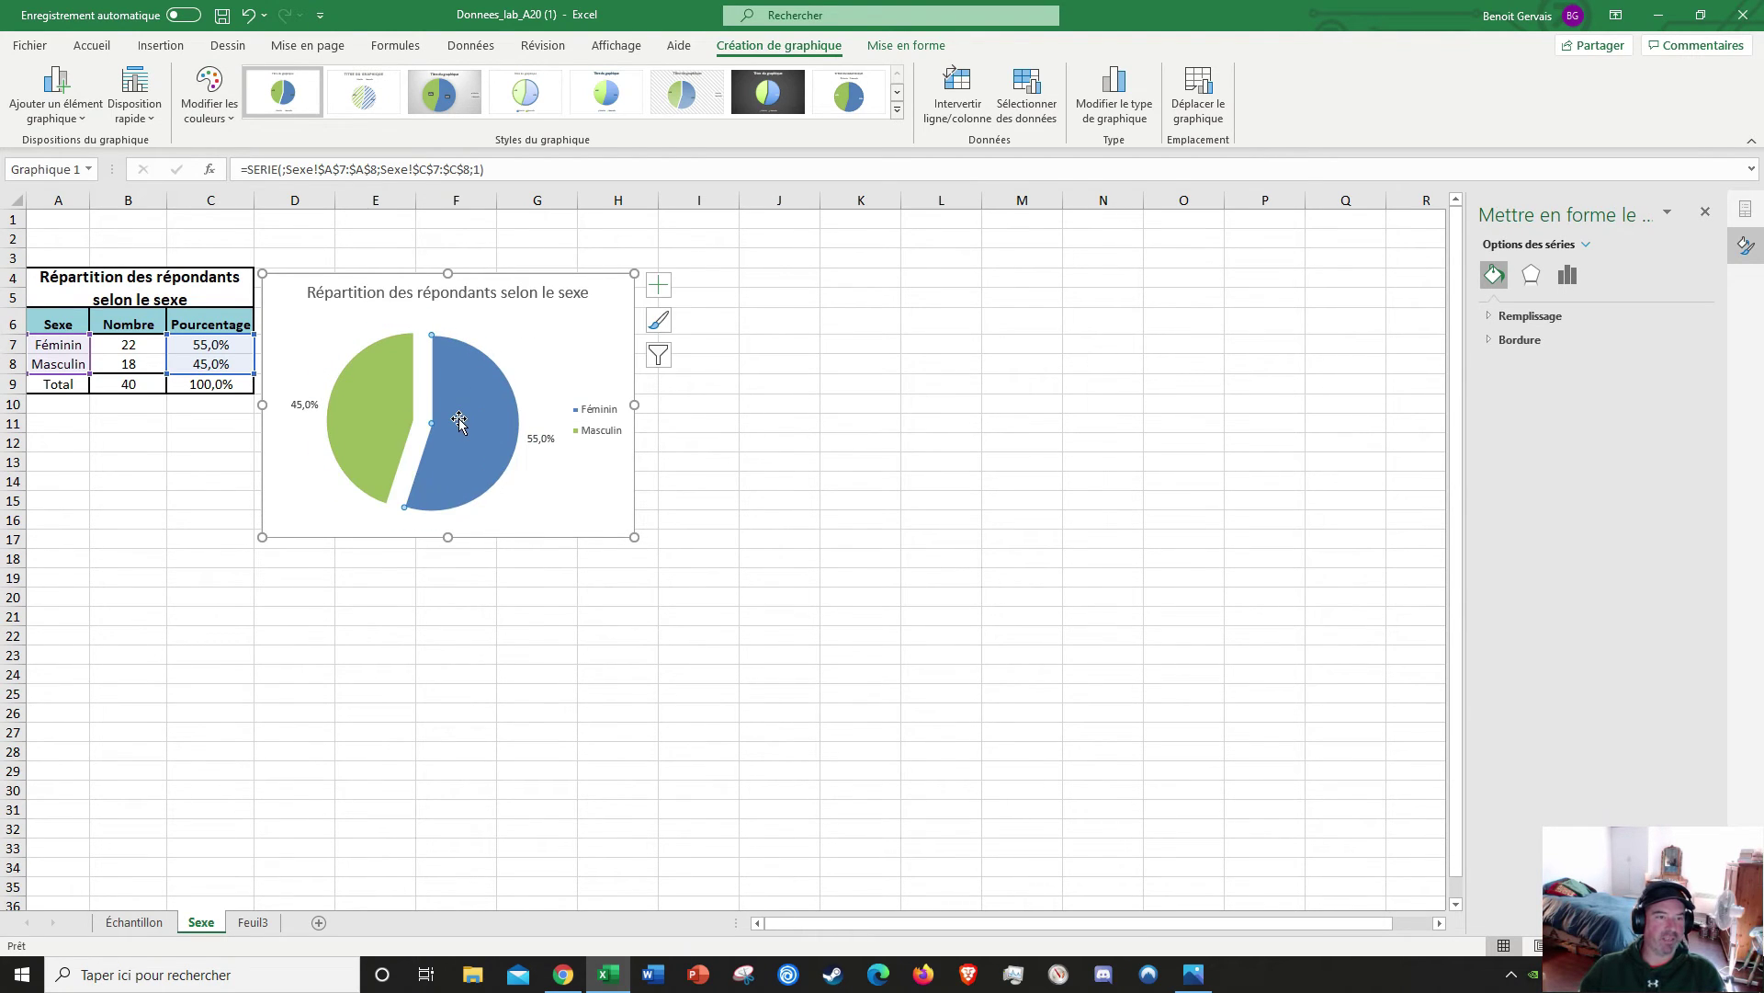
{"action": "left_click", "coordinate": [247, 15]}
{"action": "left_click", "coordinate": [784, 442]}
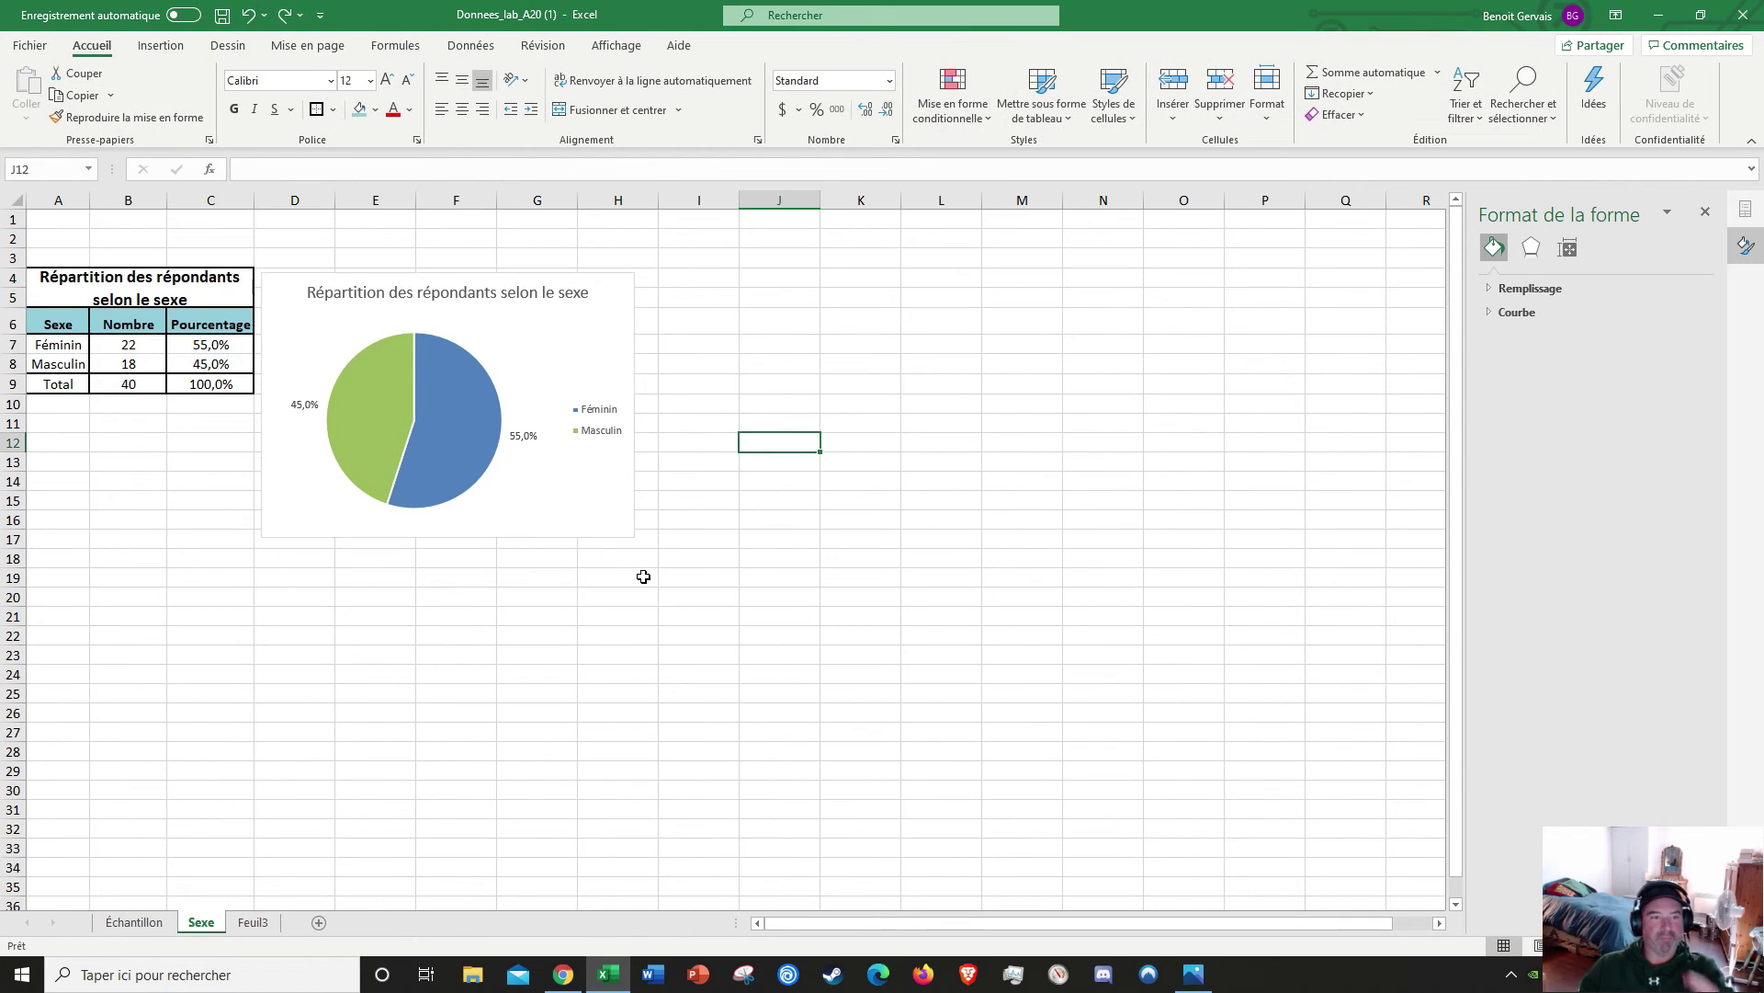
Step: Shrink the pie chart slightly and align its upper edge with the table's heading at row 4
{"action": "left_click", "coordinate": [621, 517]}
{"action": "mouse_move", "coordinate": [634, 537]}
{"action": "left_mouse_down"}
{"action": "mouse_move", "coordinate": [772, 681]}
{"action": "mouse_move", "coordinate": [632, 537]}
{"action": "left_mouse_up"}
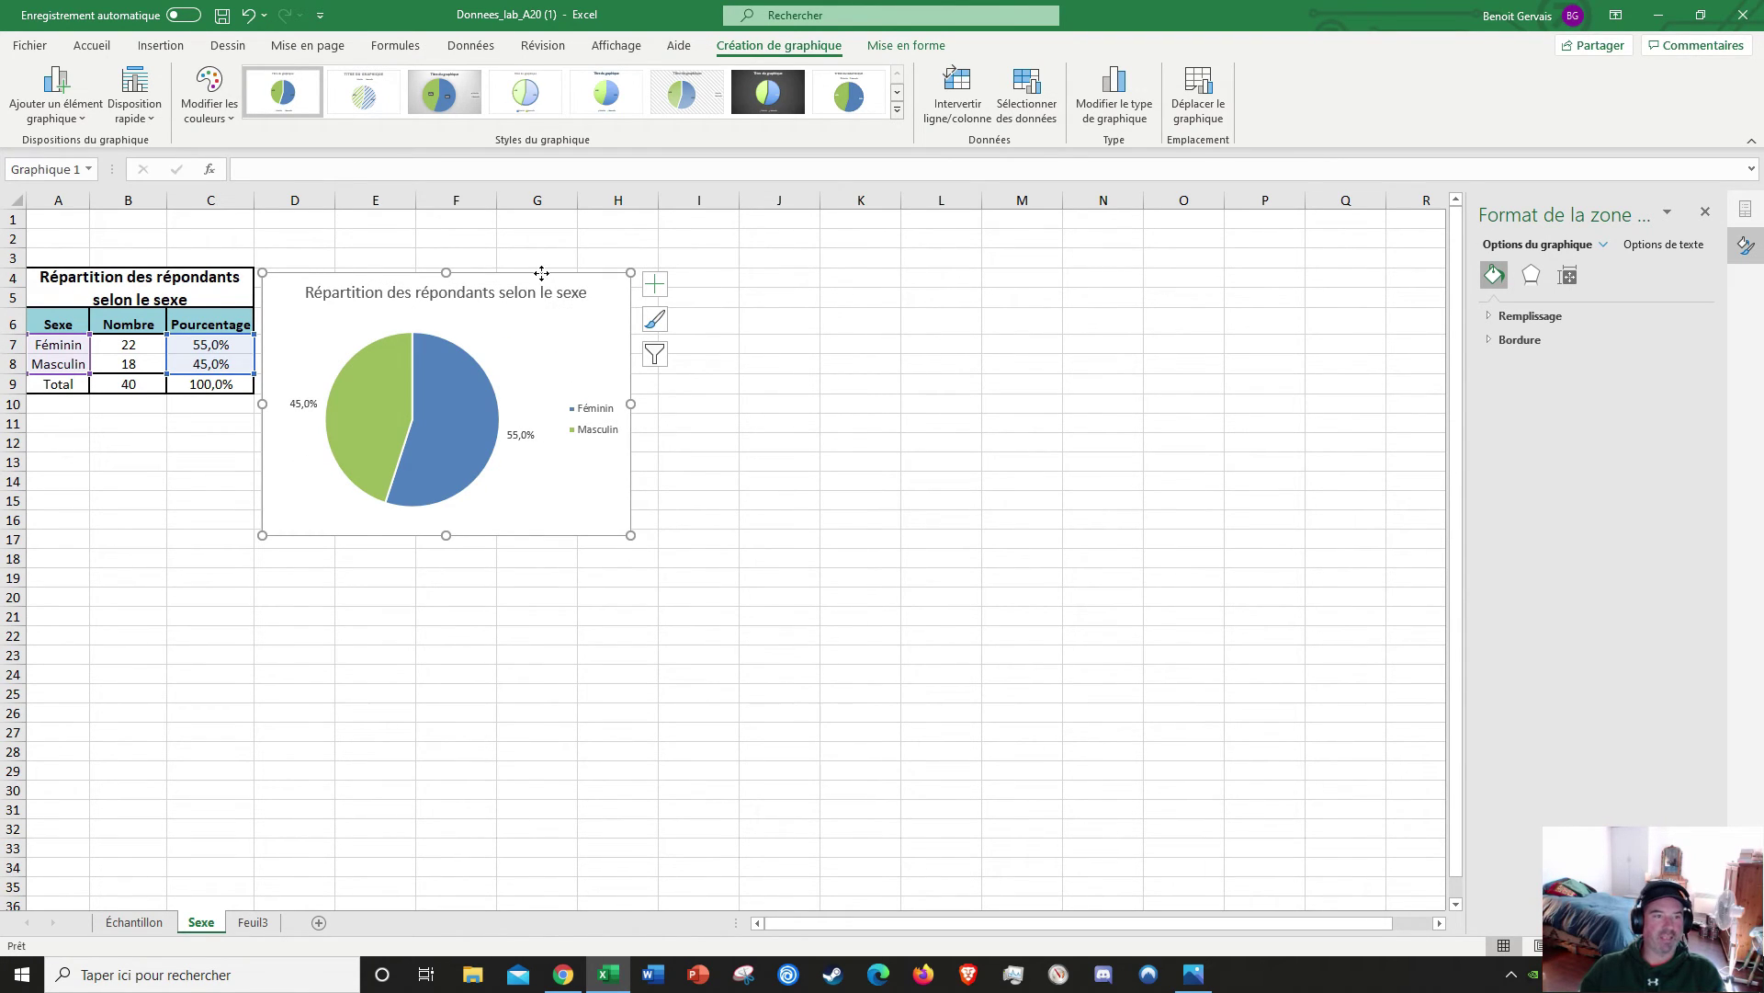
{"action": "left_click_drag", "start_coordinate": [541, 273], "coordinate": [540, 268]}
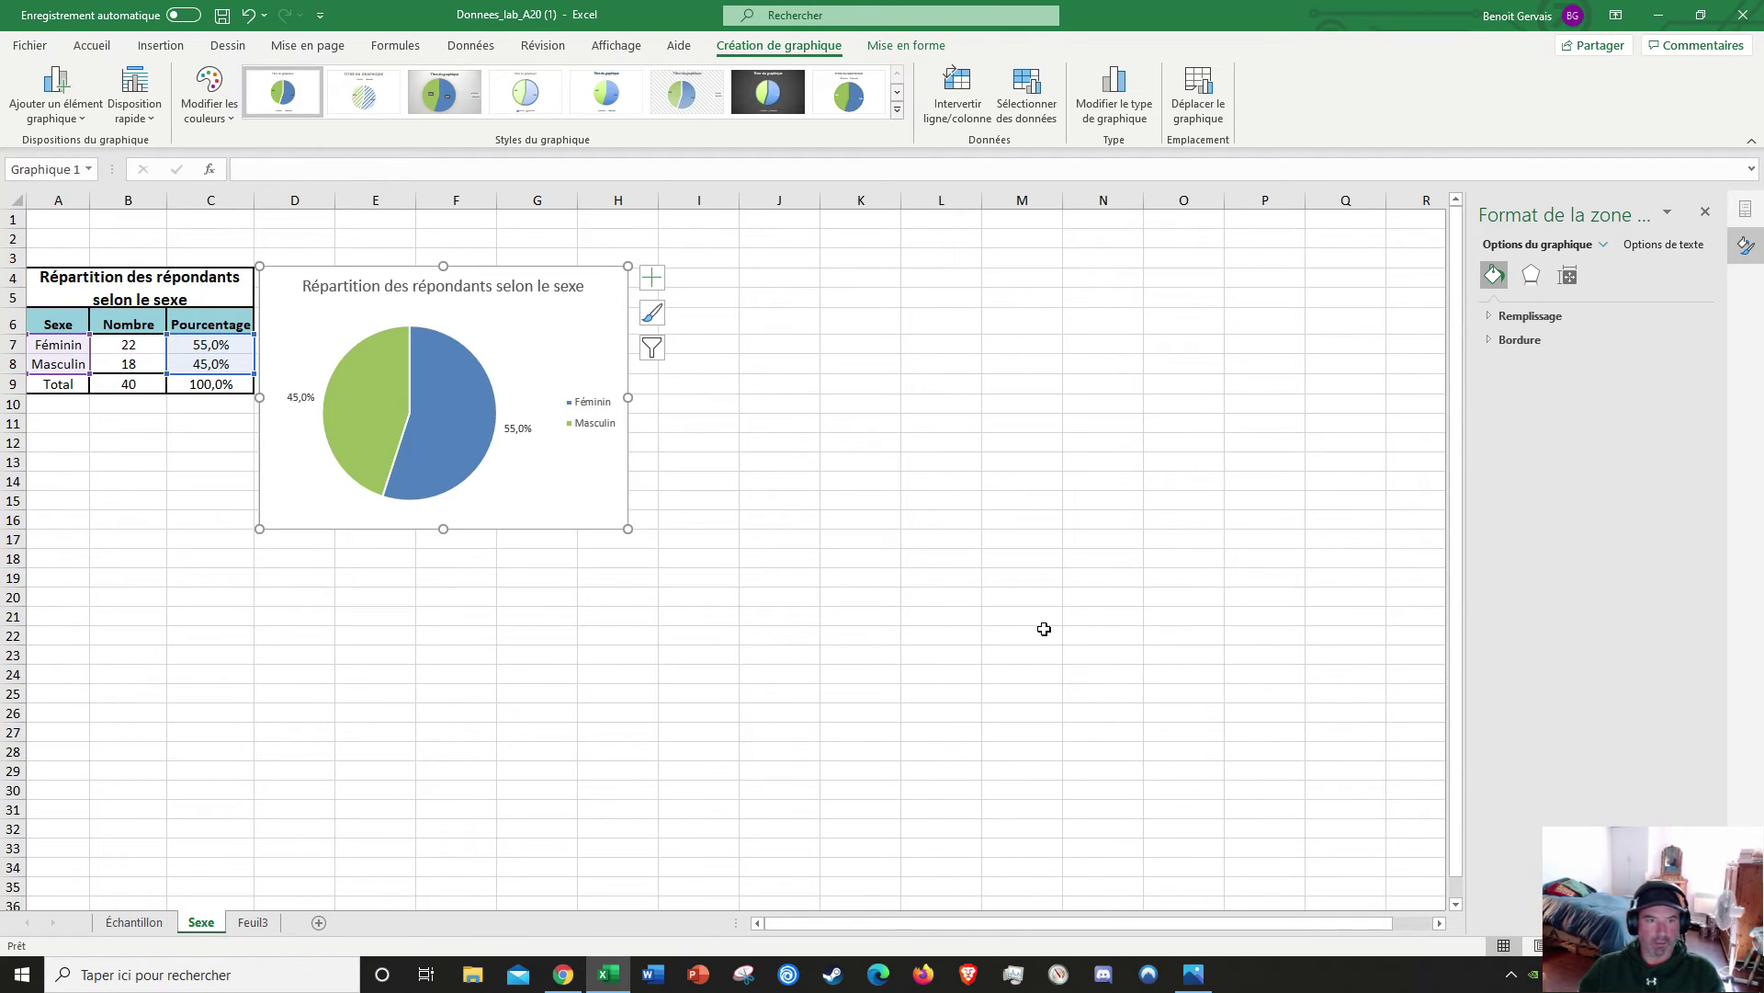
Step: Switch to Photos and page back through the lab instructions to the expected results on Lab Excel MQ P7.jpg
{"action": "left_click", "coordinate": [1193, 975]}
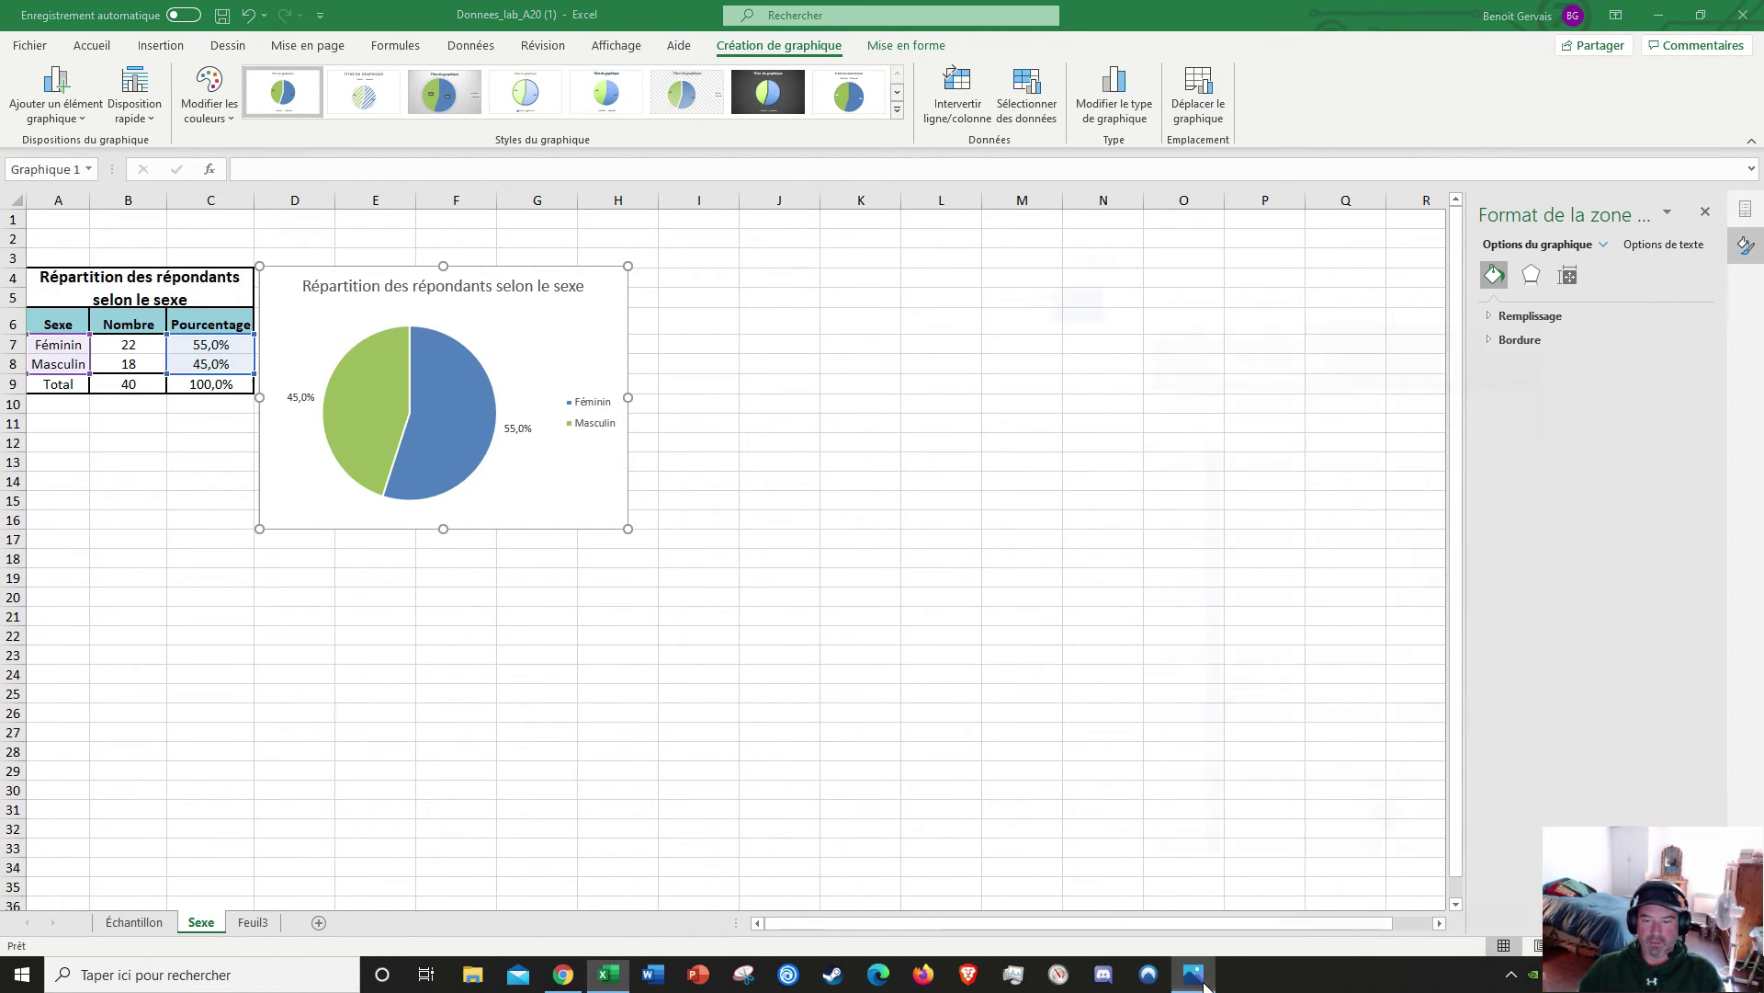
{"action": "left_click", "coordinate": [1707, 495]}
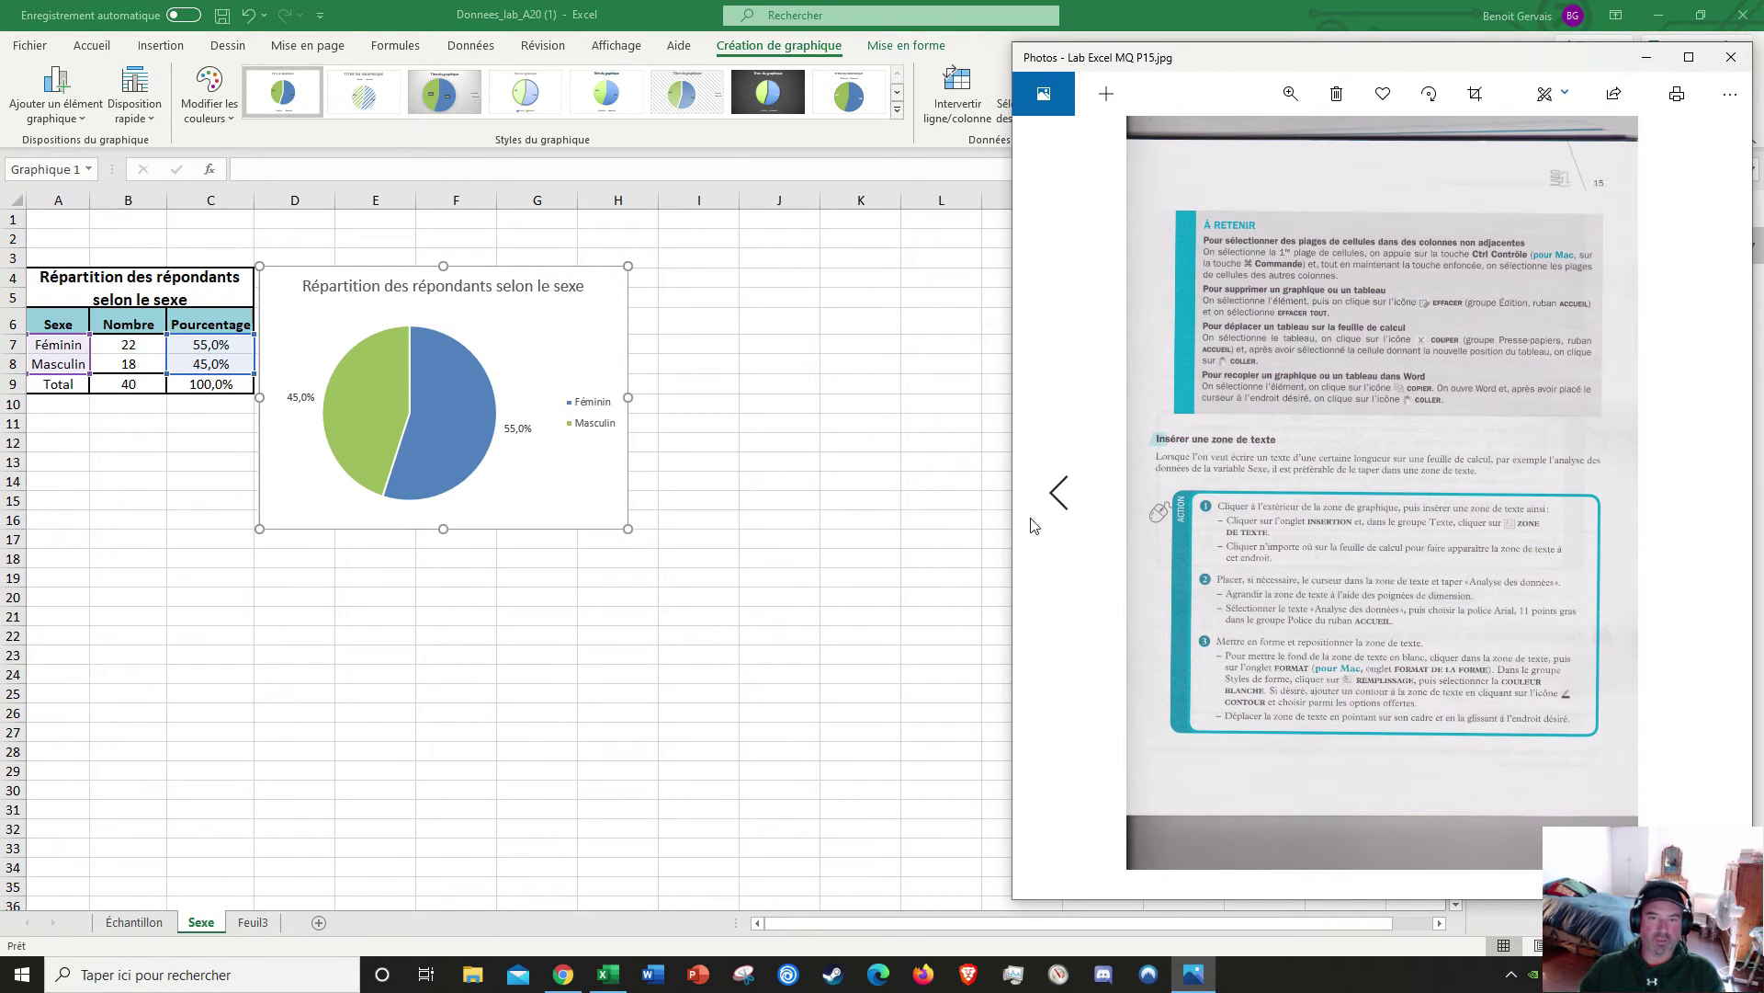
{"action": "left_click", "coordinate": [1059, 493]}
{"action": "left_click", "coordinate": [1059, 493]}
{"action": "left_click", "coordinate": [1059, 494]}
{"action": "left_click", "coordinate": [1058, 494]}
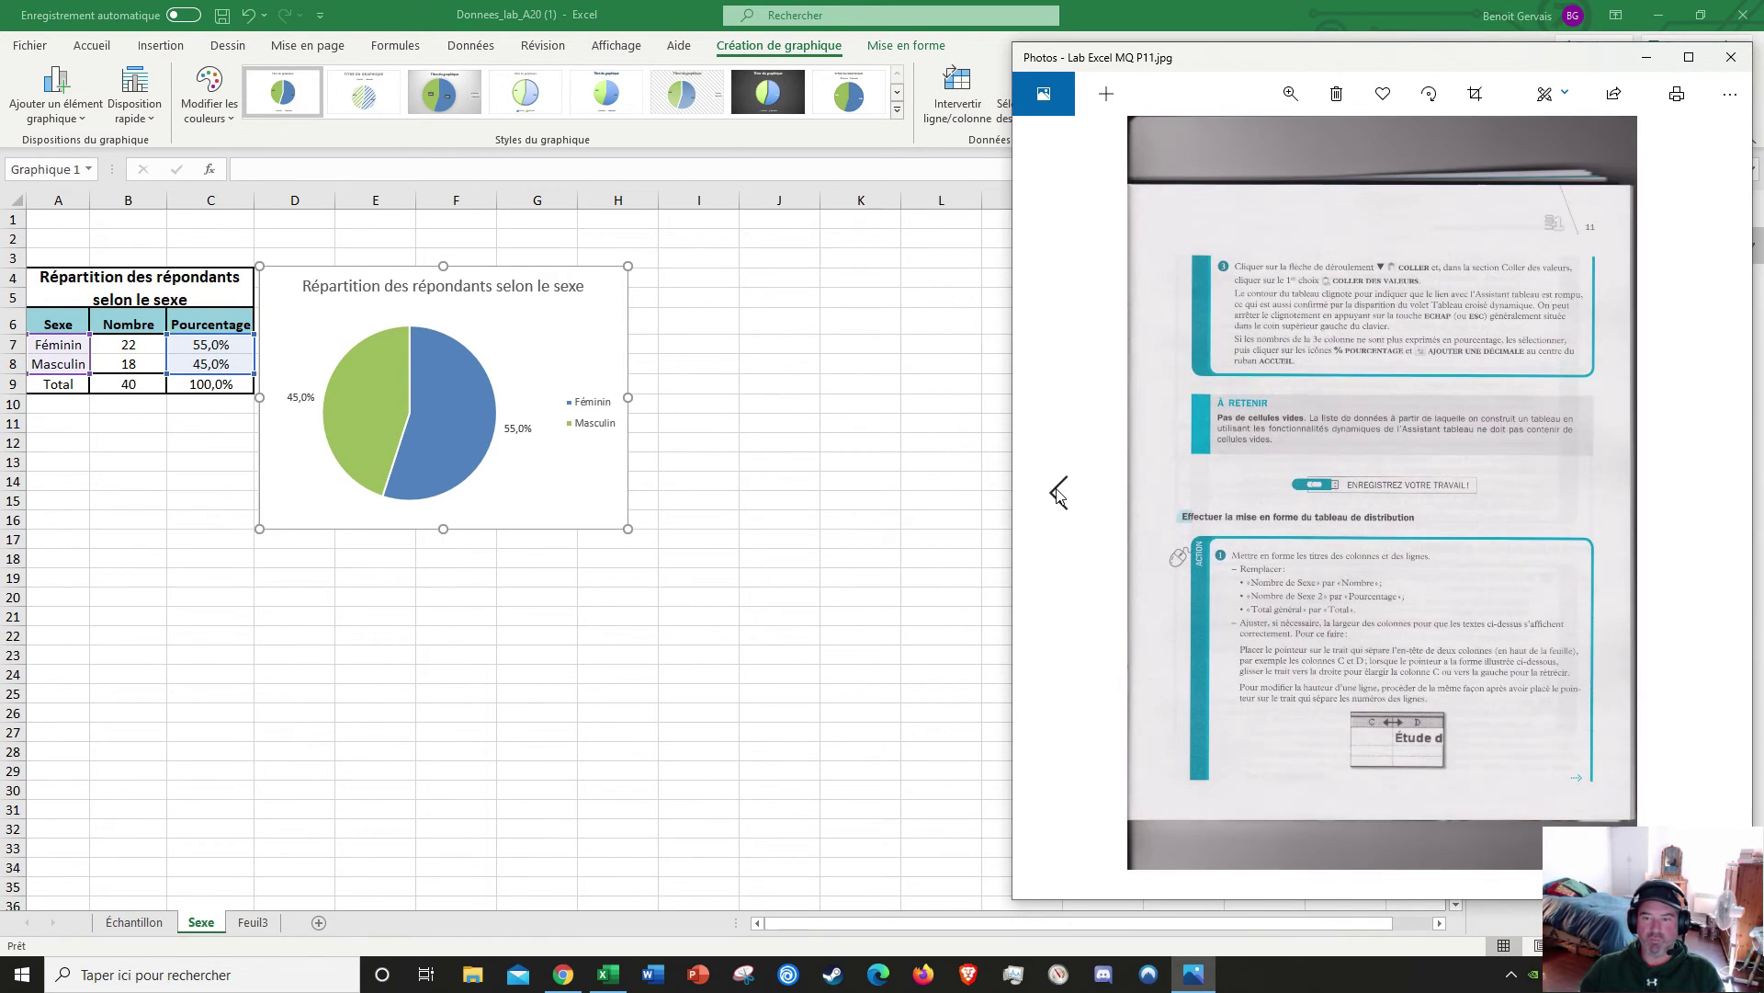
{"action": "left_click", "coordinate": [1058, 493]}
{"action": "left_click", "coordinate": [1058, 494]}
{"action": "left_click", "coordinate": [1059, 493]}
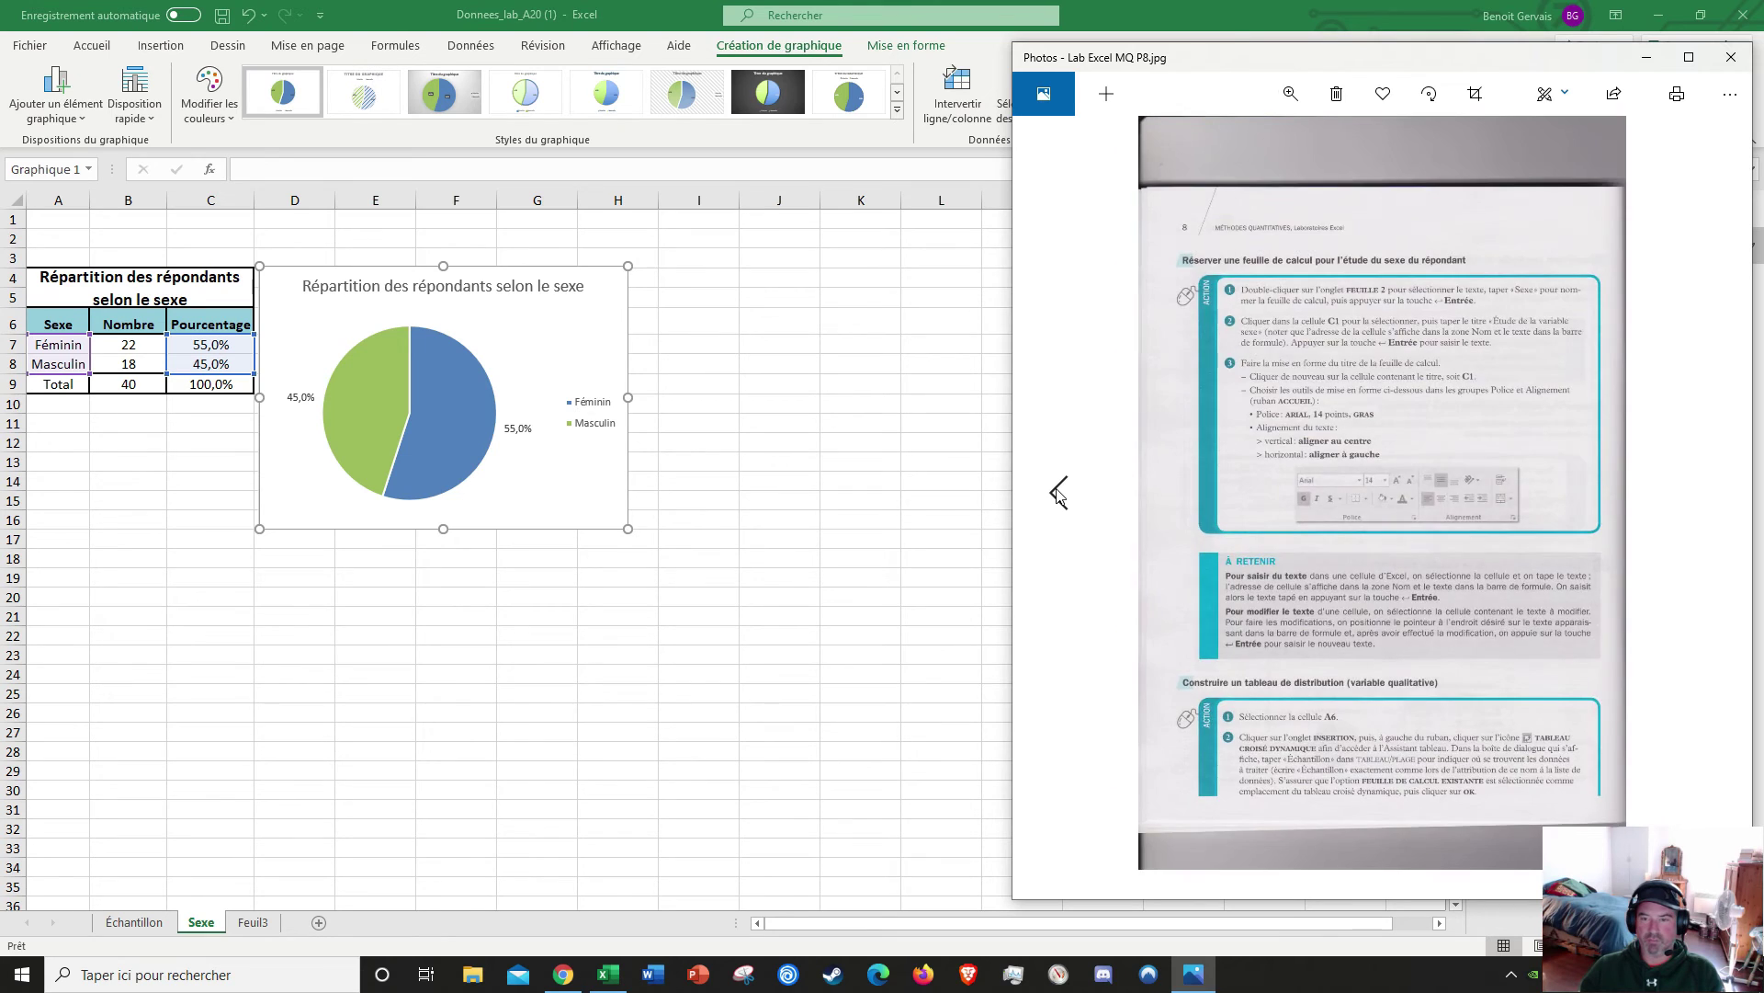
{"action": "left_click", "coordinate": [1059, 493]}
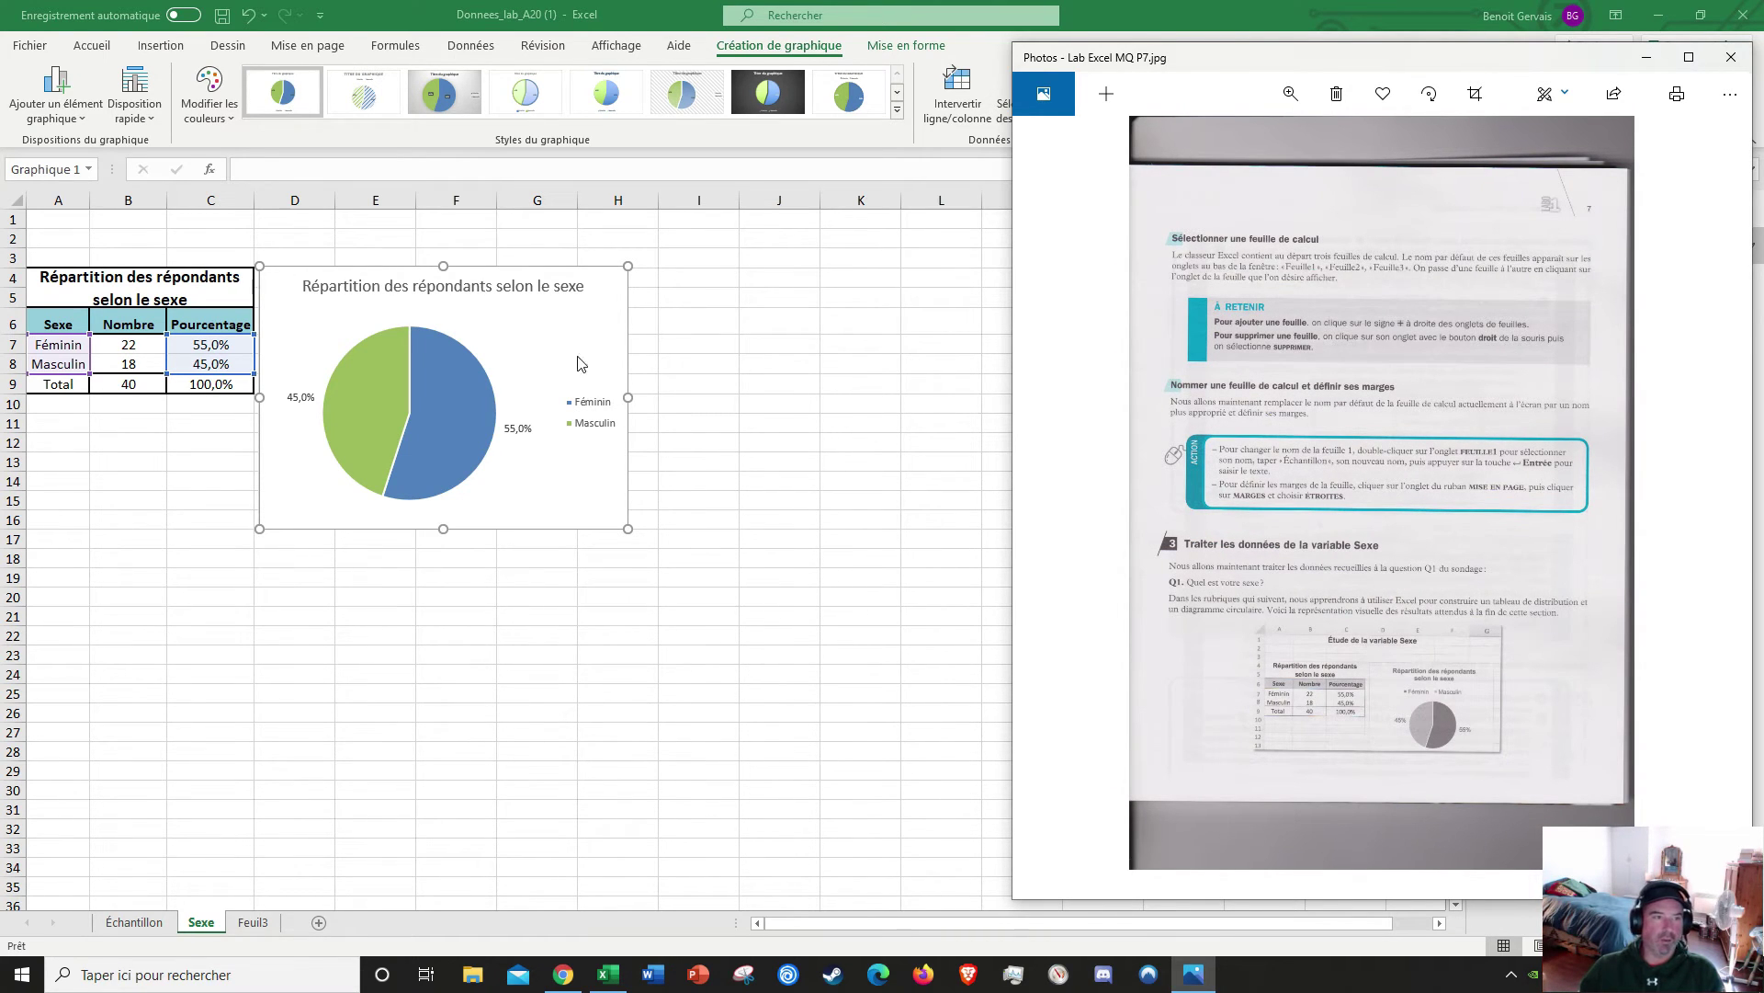
{"action": "left_click", "coordinate": [205, 217]}
{"action": "left_click", "coordinate": [212, 217]}
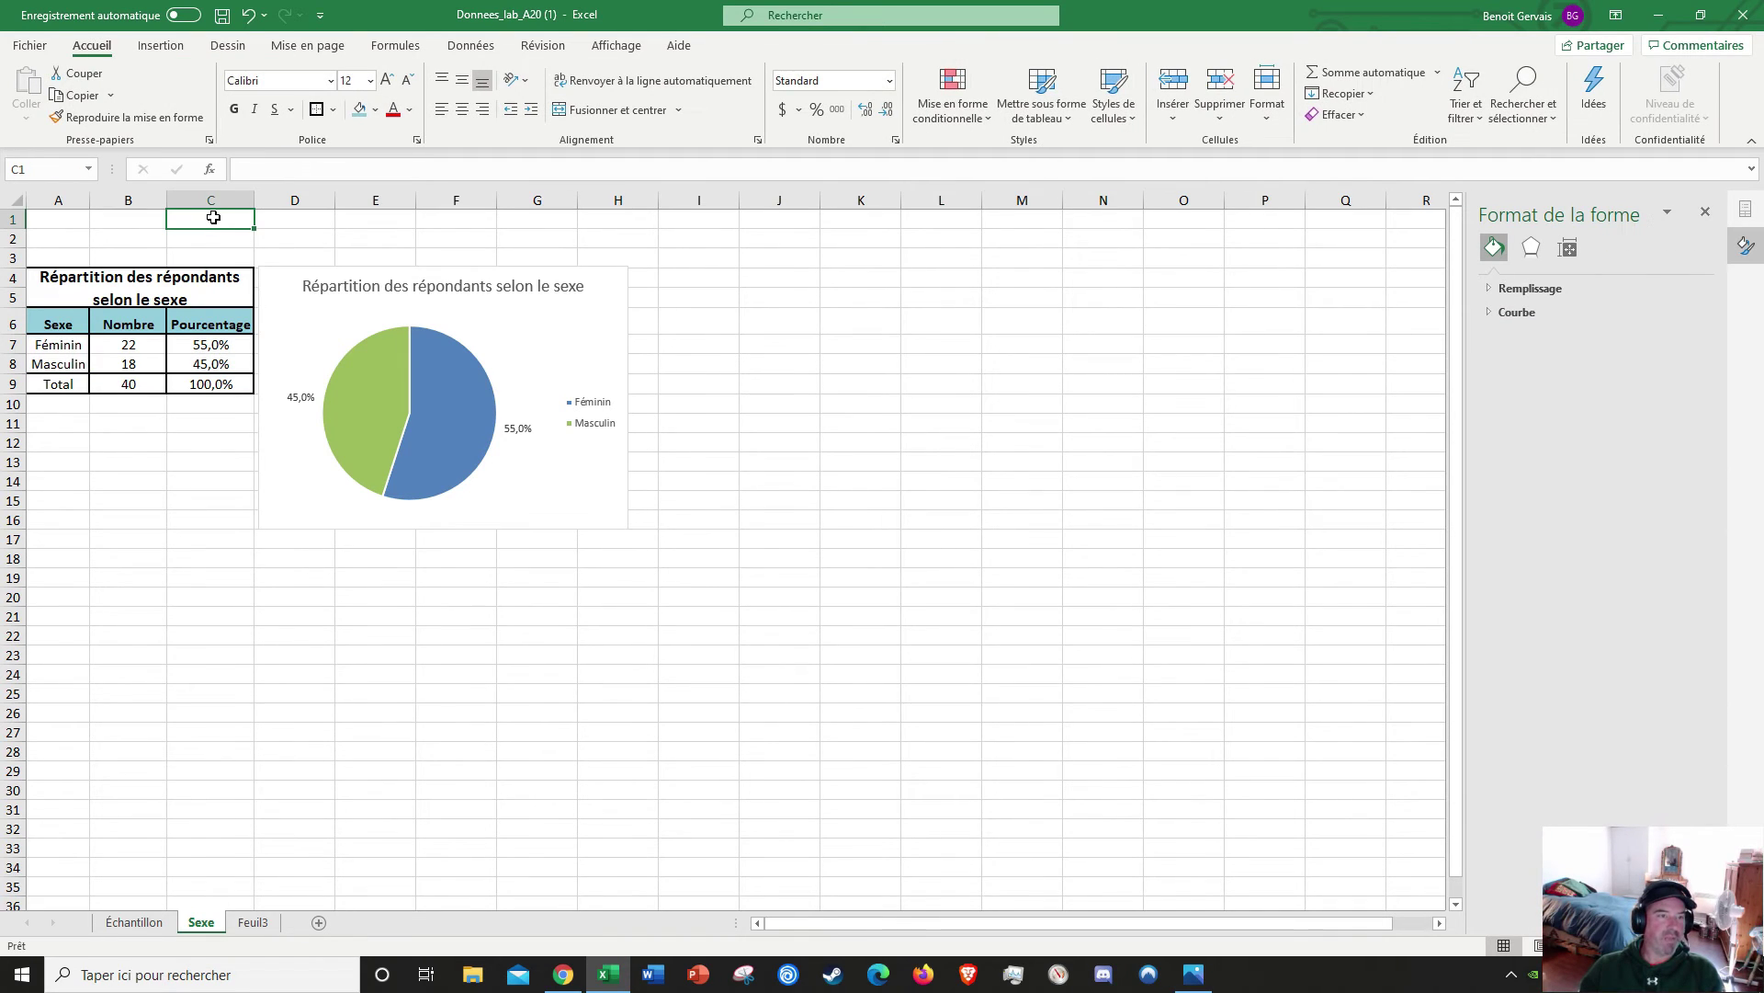
{"action": "left_click_drag", "start_coordinate": [212, 217], "coordinate": [450, 217]}
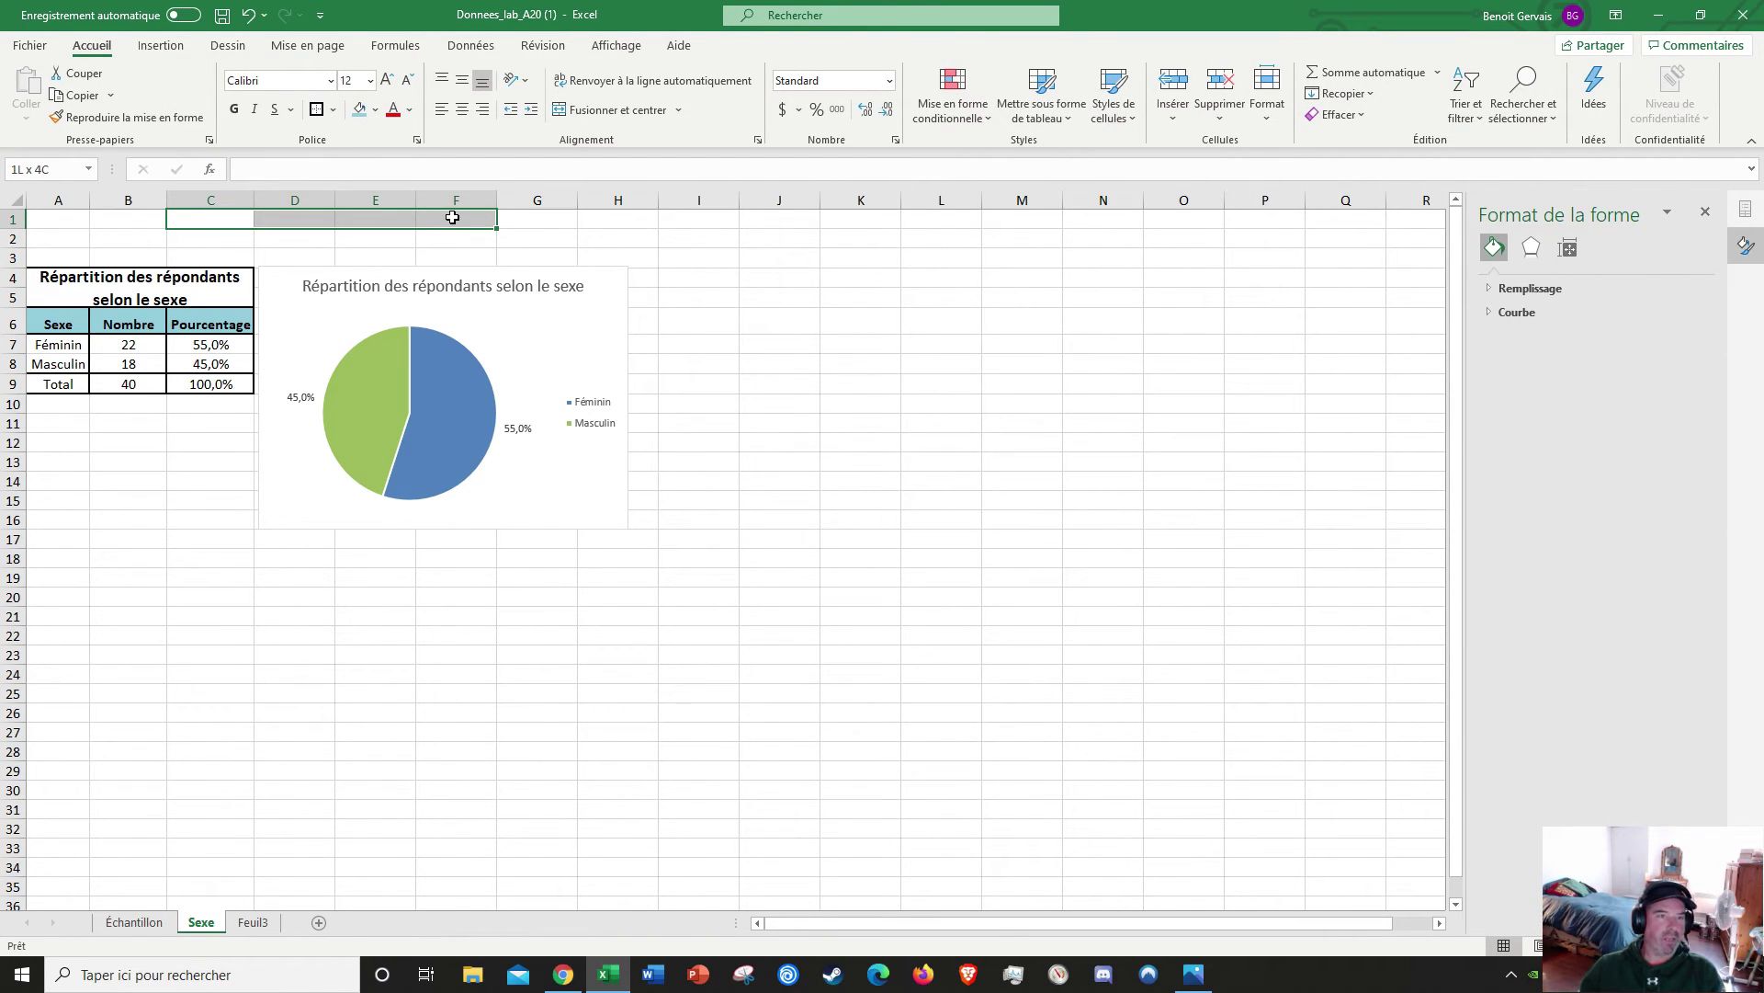
{"action": "left_click_drag", "start_coordinate": [452, 216], "coordinate": [451, 217]}
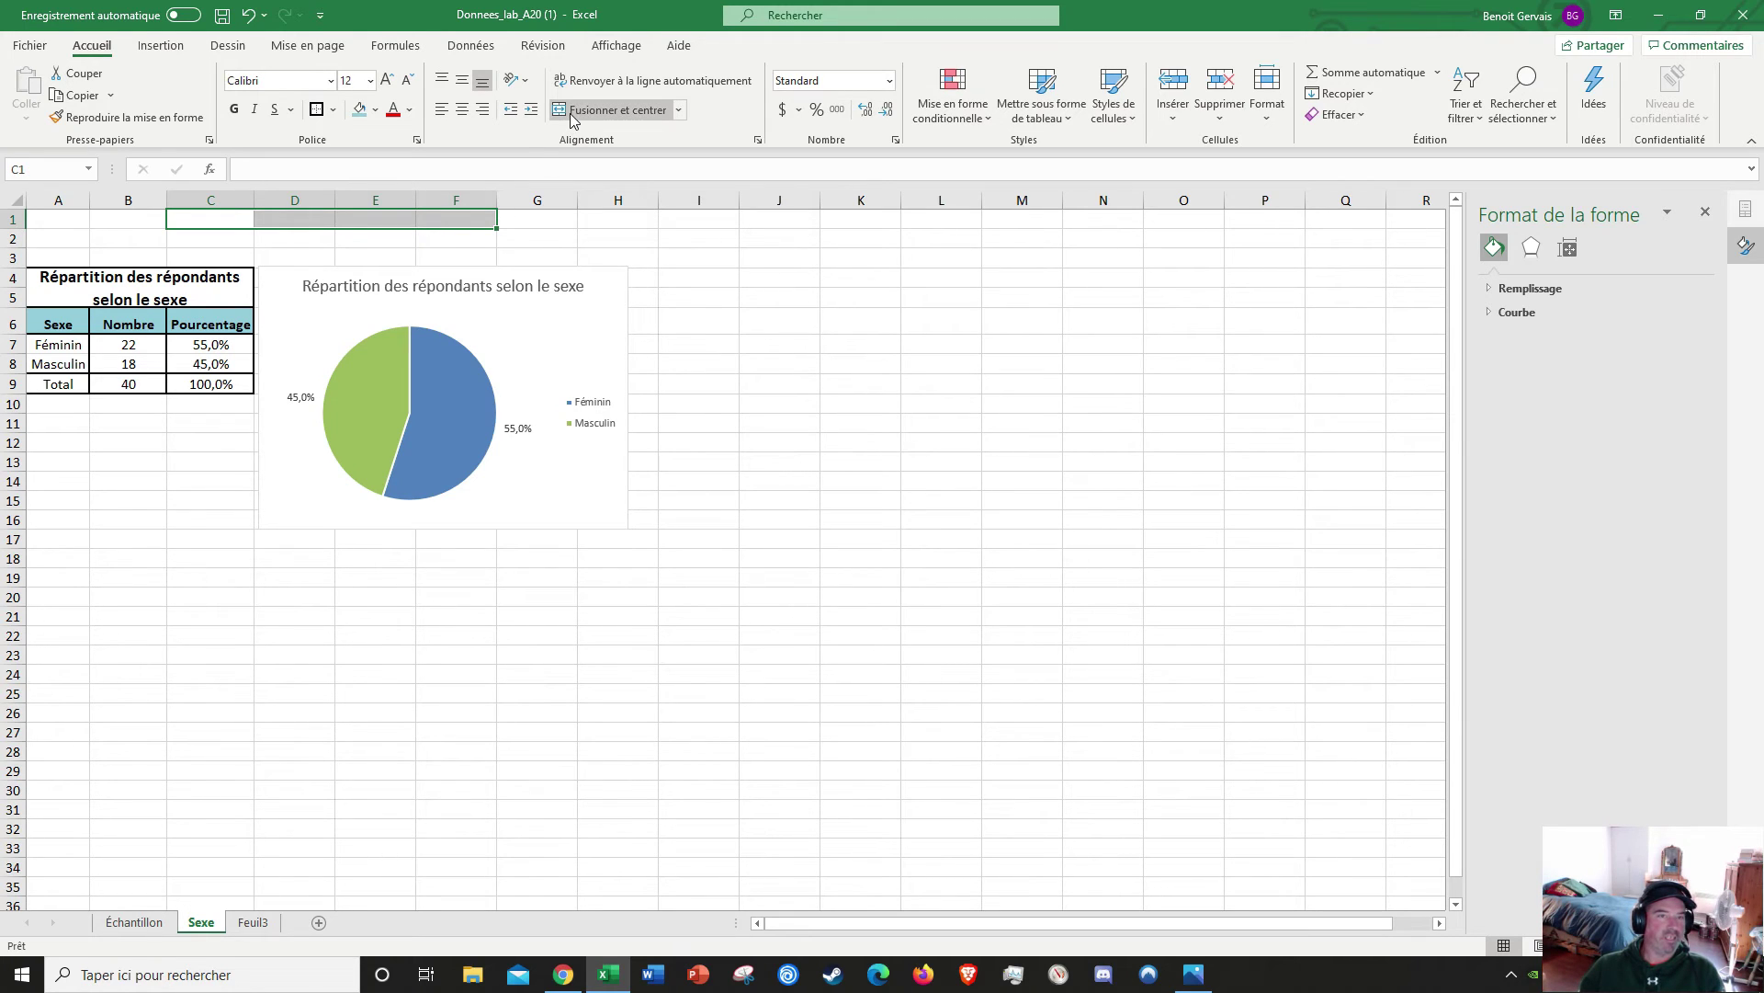
{"action": "left_click", "coordinate": [193, 219]}
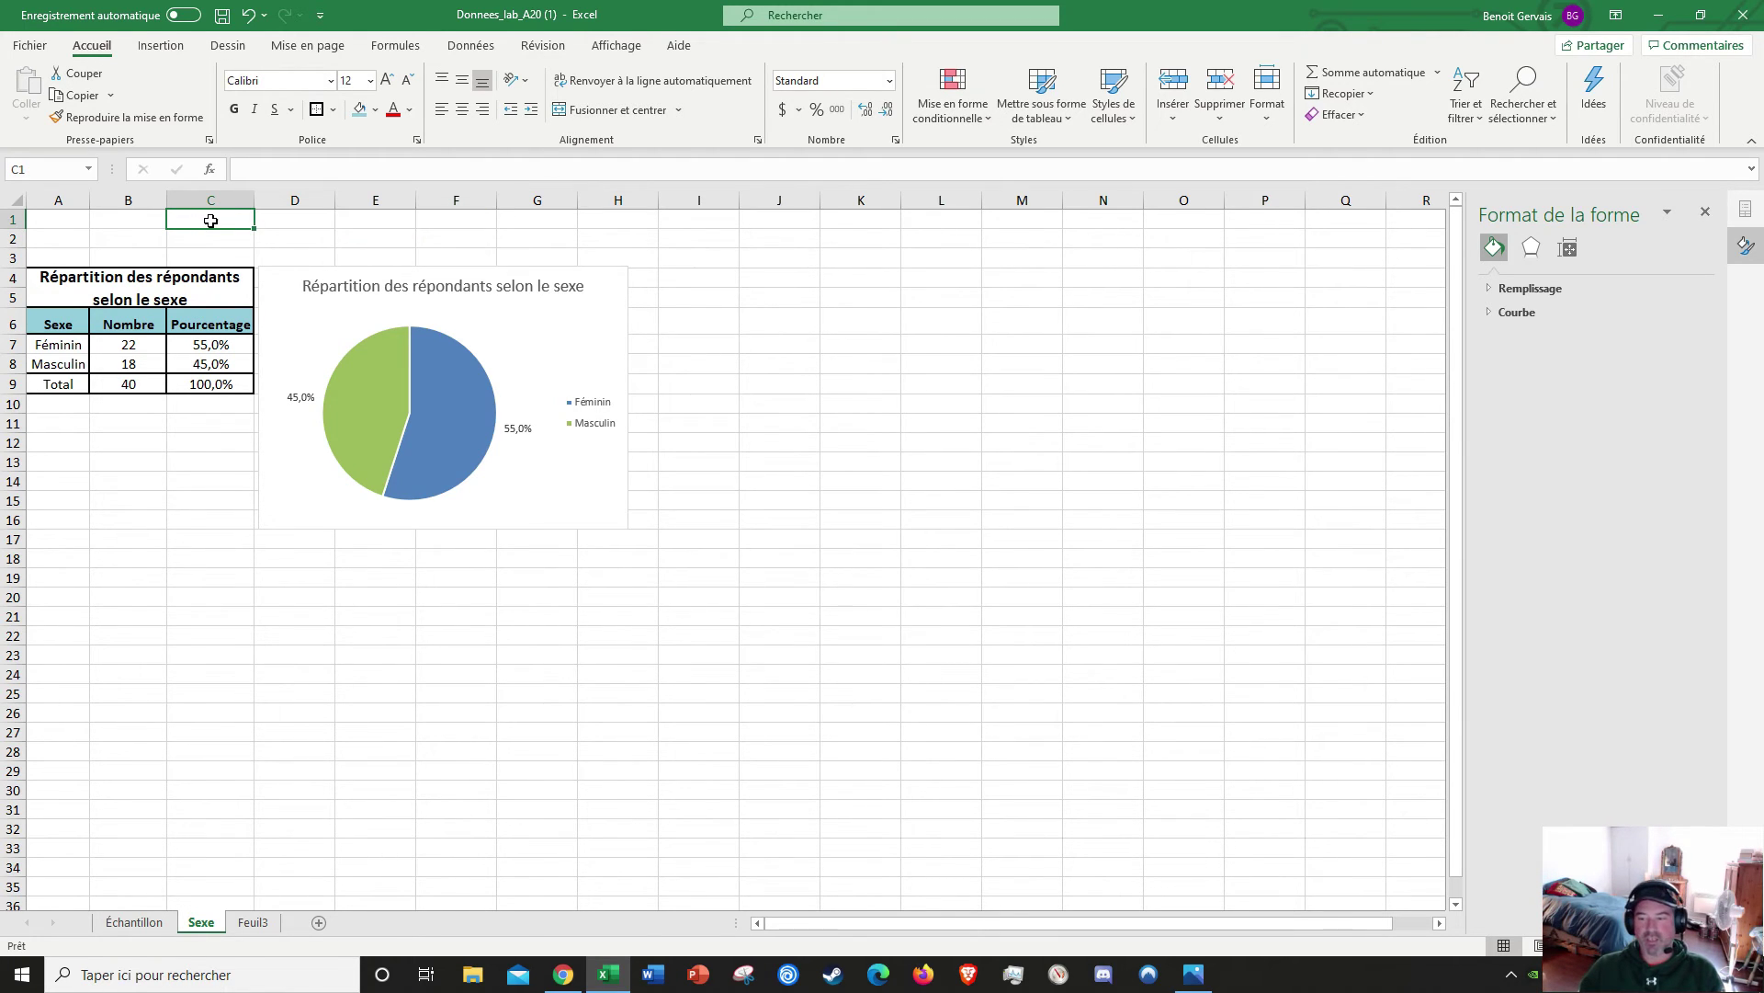
Step: Consult the sample layout on Lab Excel MQ P7.jpg in Photos, and enter the heading "Étude de la variable sexe" in cell C1 in Excel
{"action": "left_click", "coordinate": [1193, 974]}
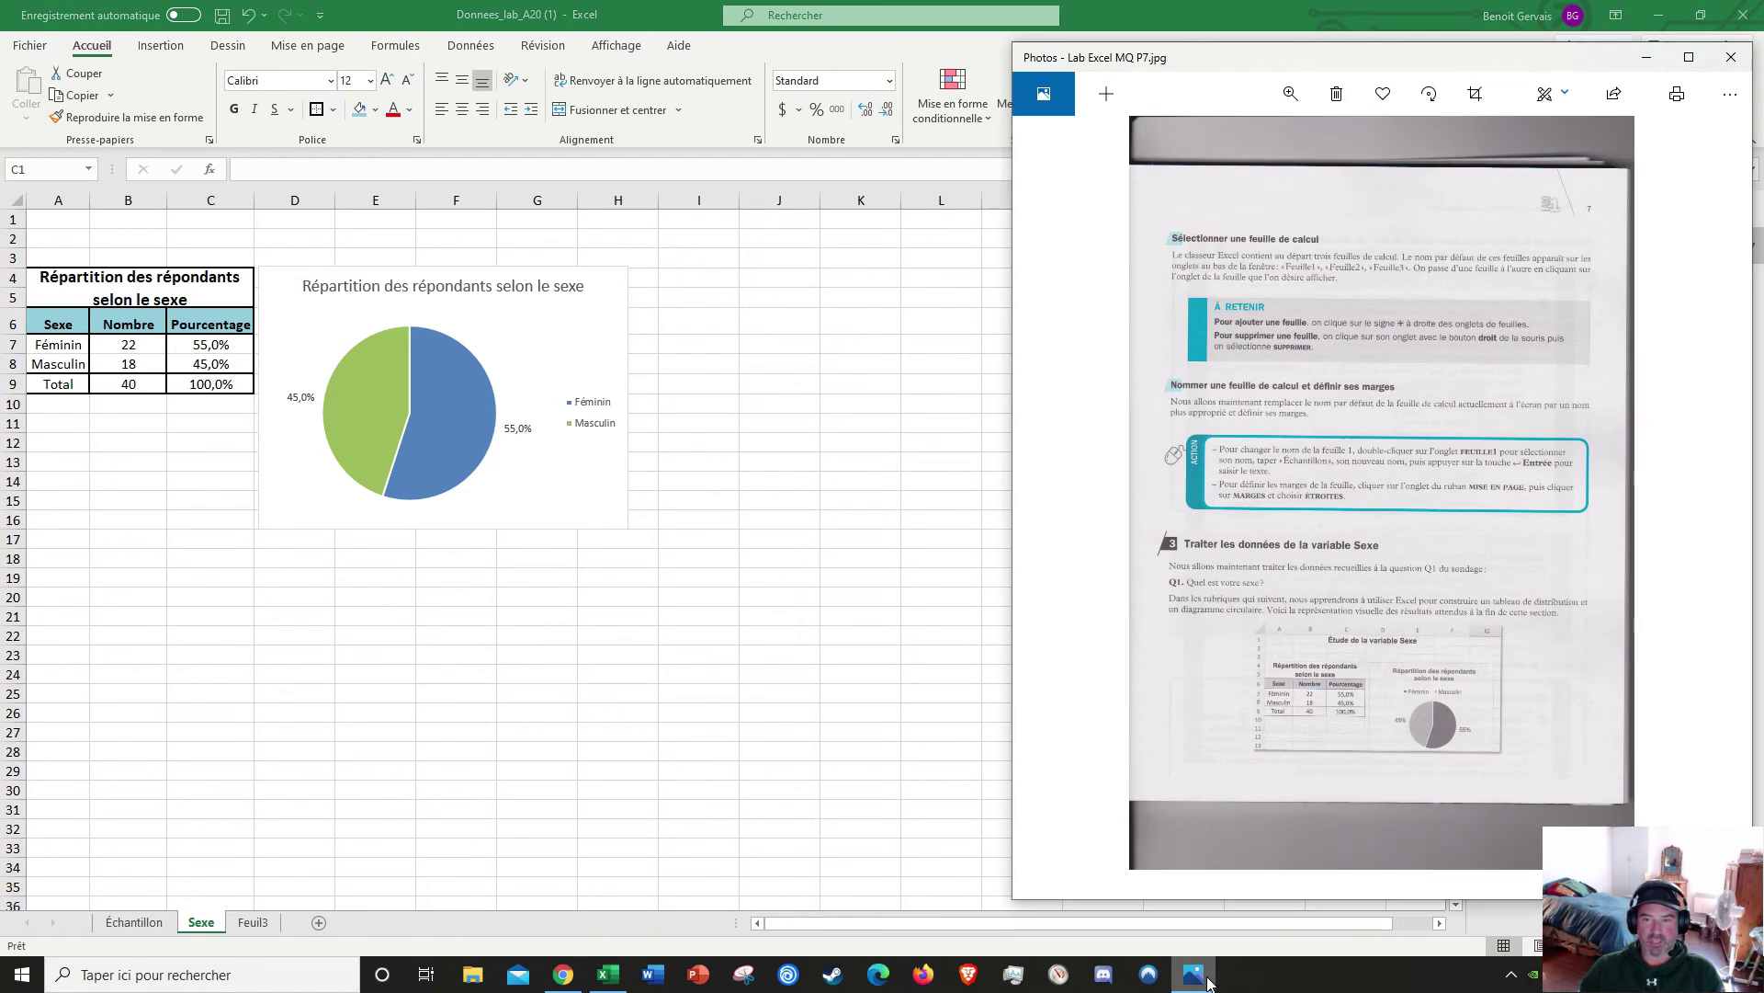
{"action": "scroll", "coordinate": [1382, 666], "scroll_direction": "up", "scroll_amount": 3}
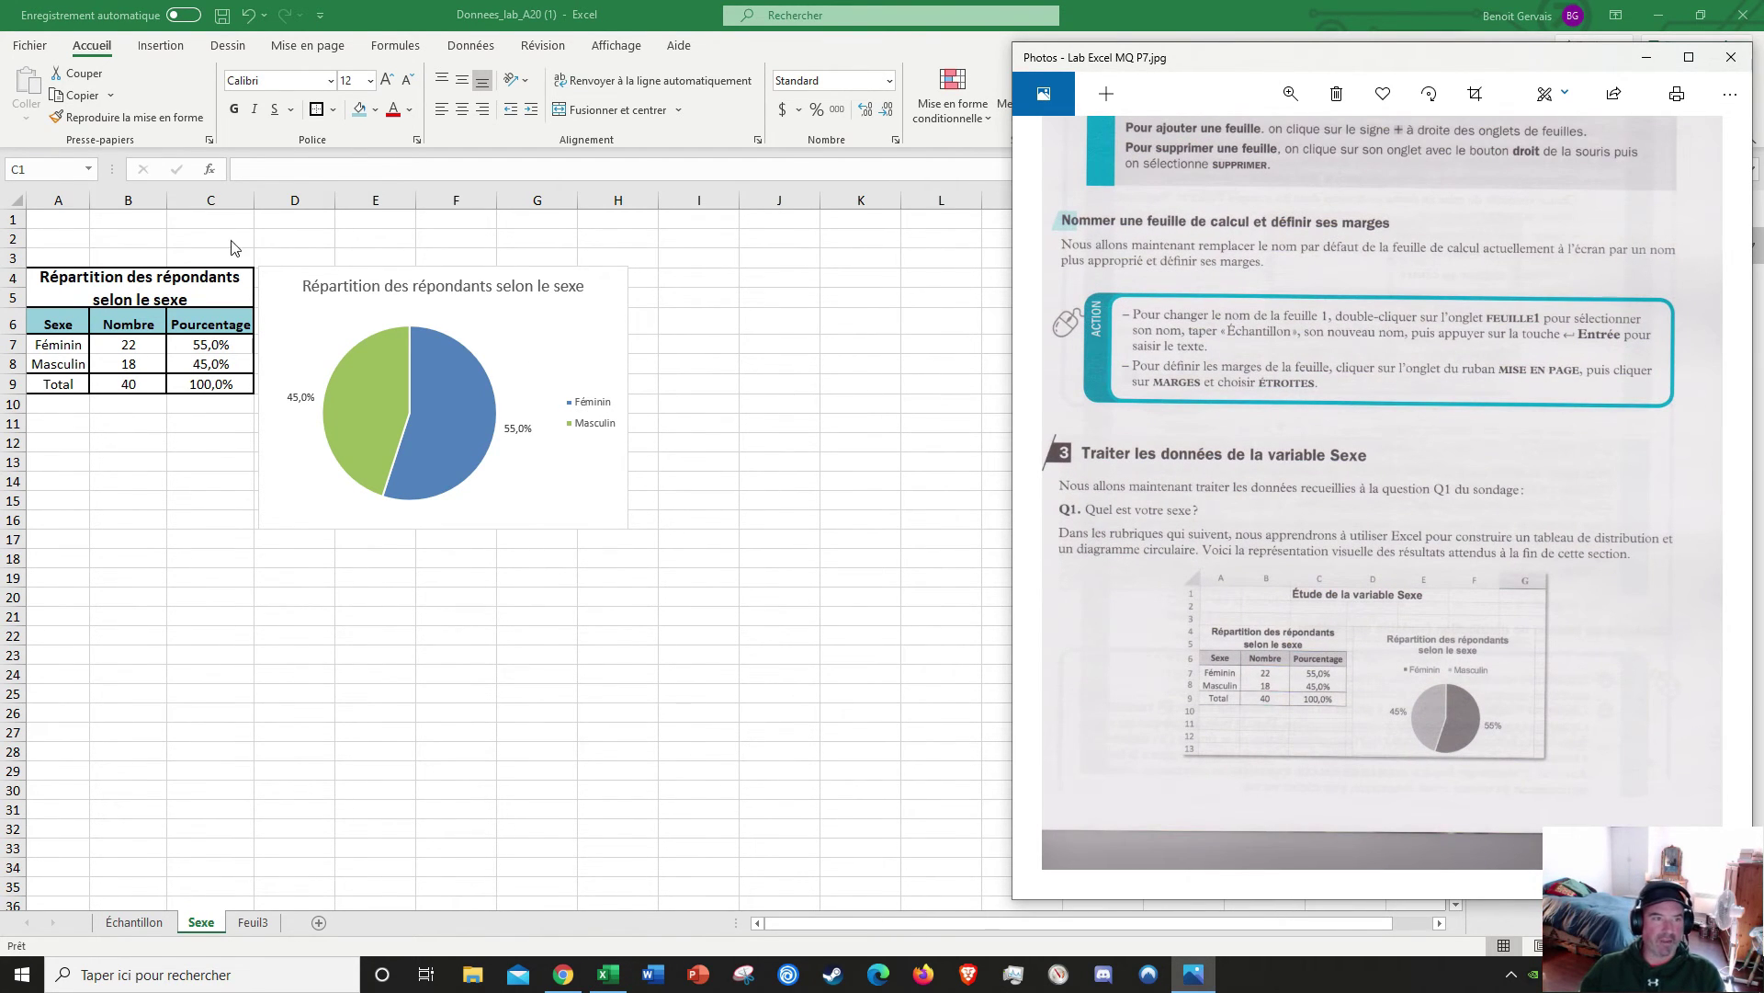
{"action": "left_click", "coordinate": [210, 217]}
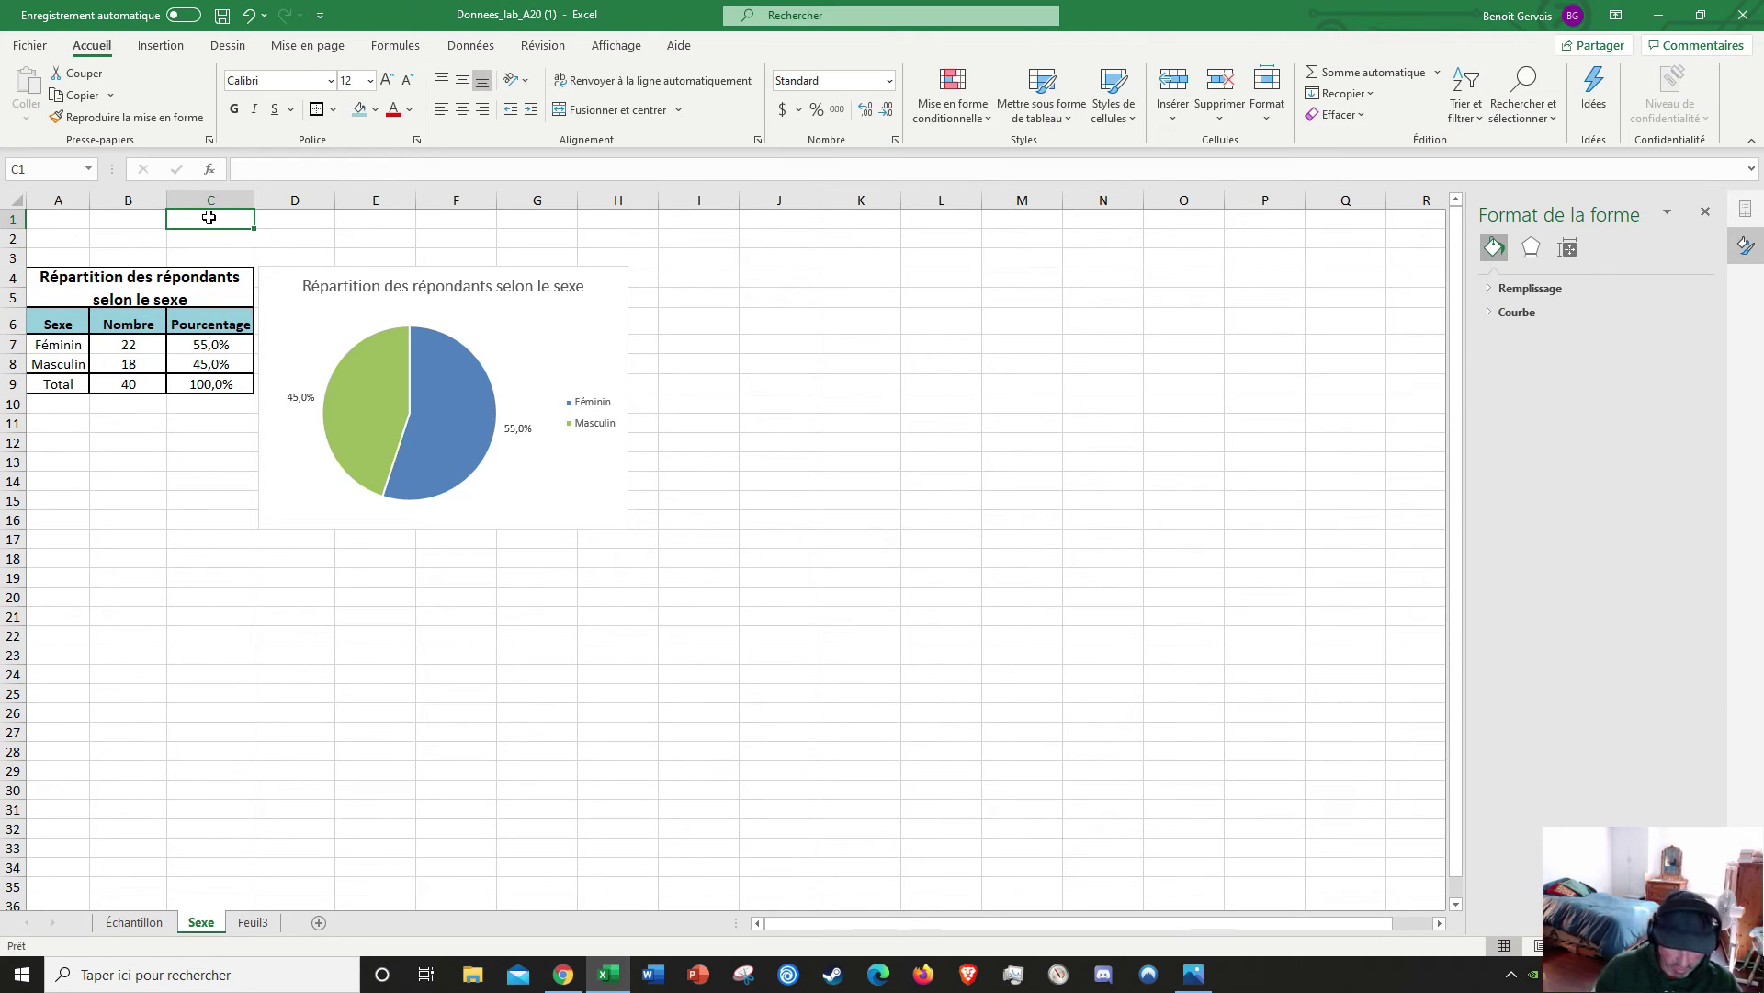
{"action": "type", "text": "Étu"}
{"action": "type", "text": "de la vari"}
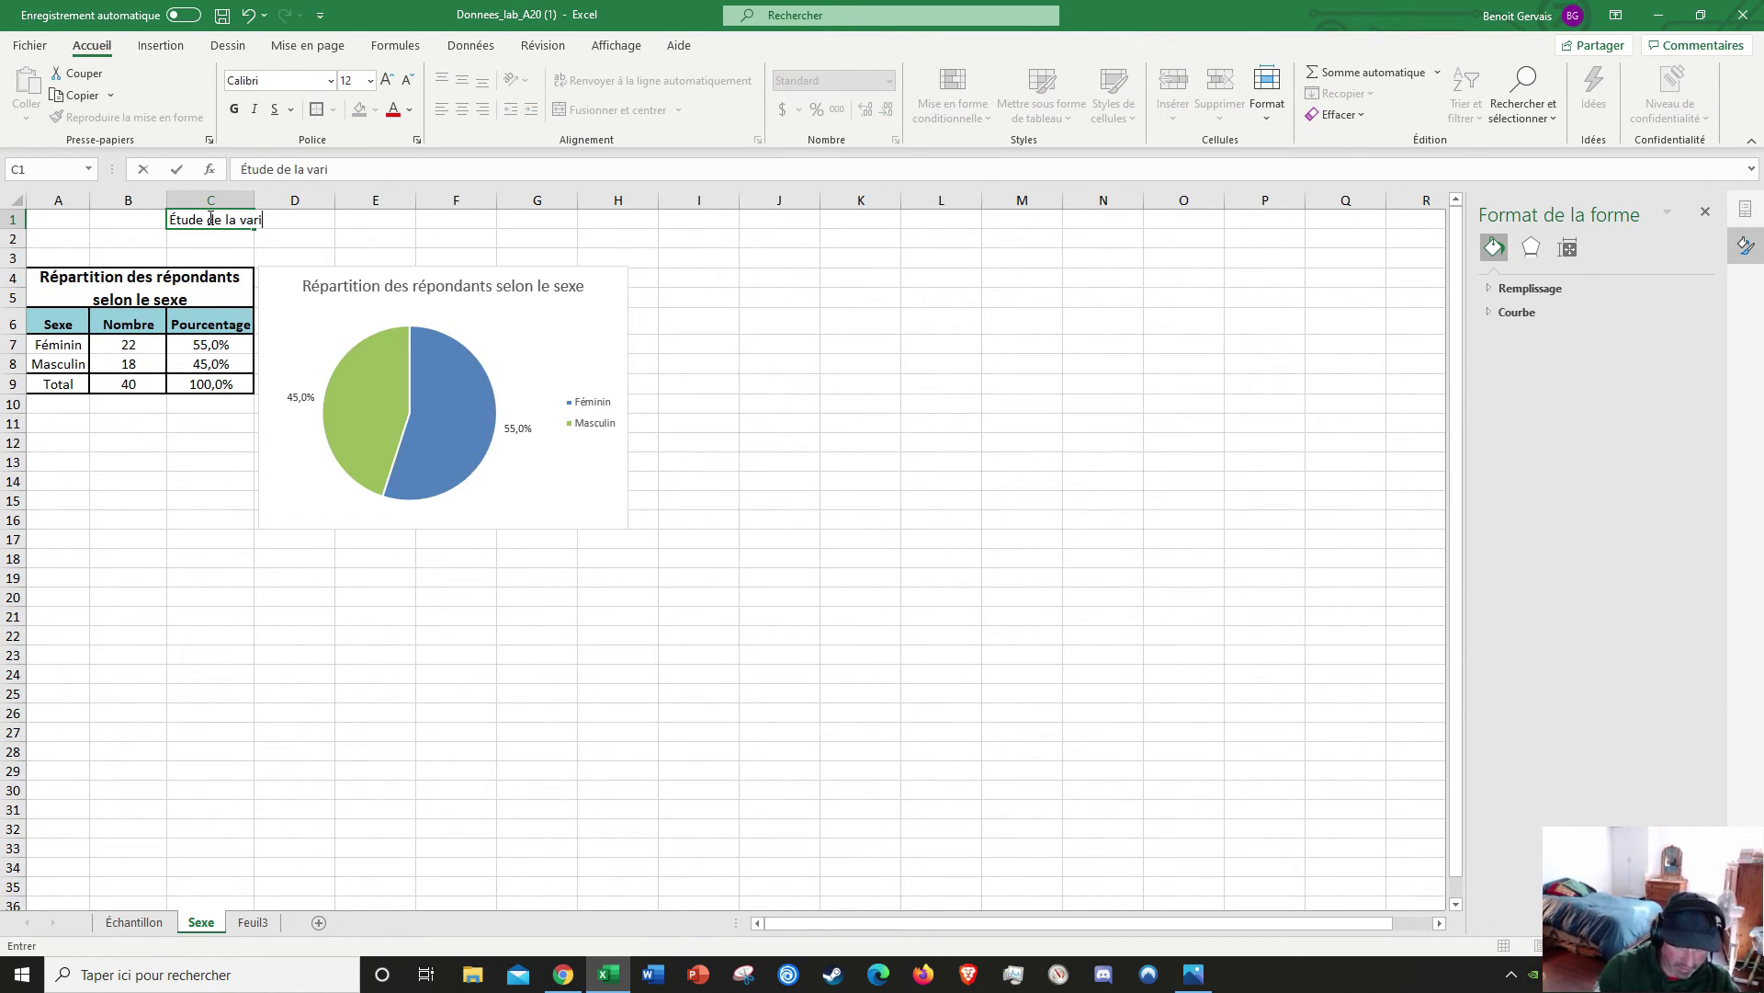
{"action": "type", "text": "able sexe"}
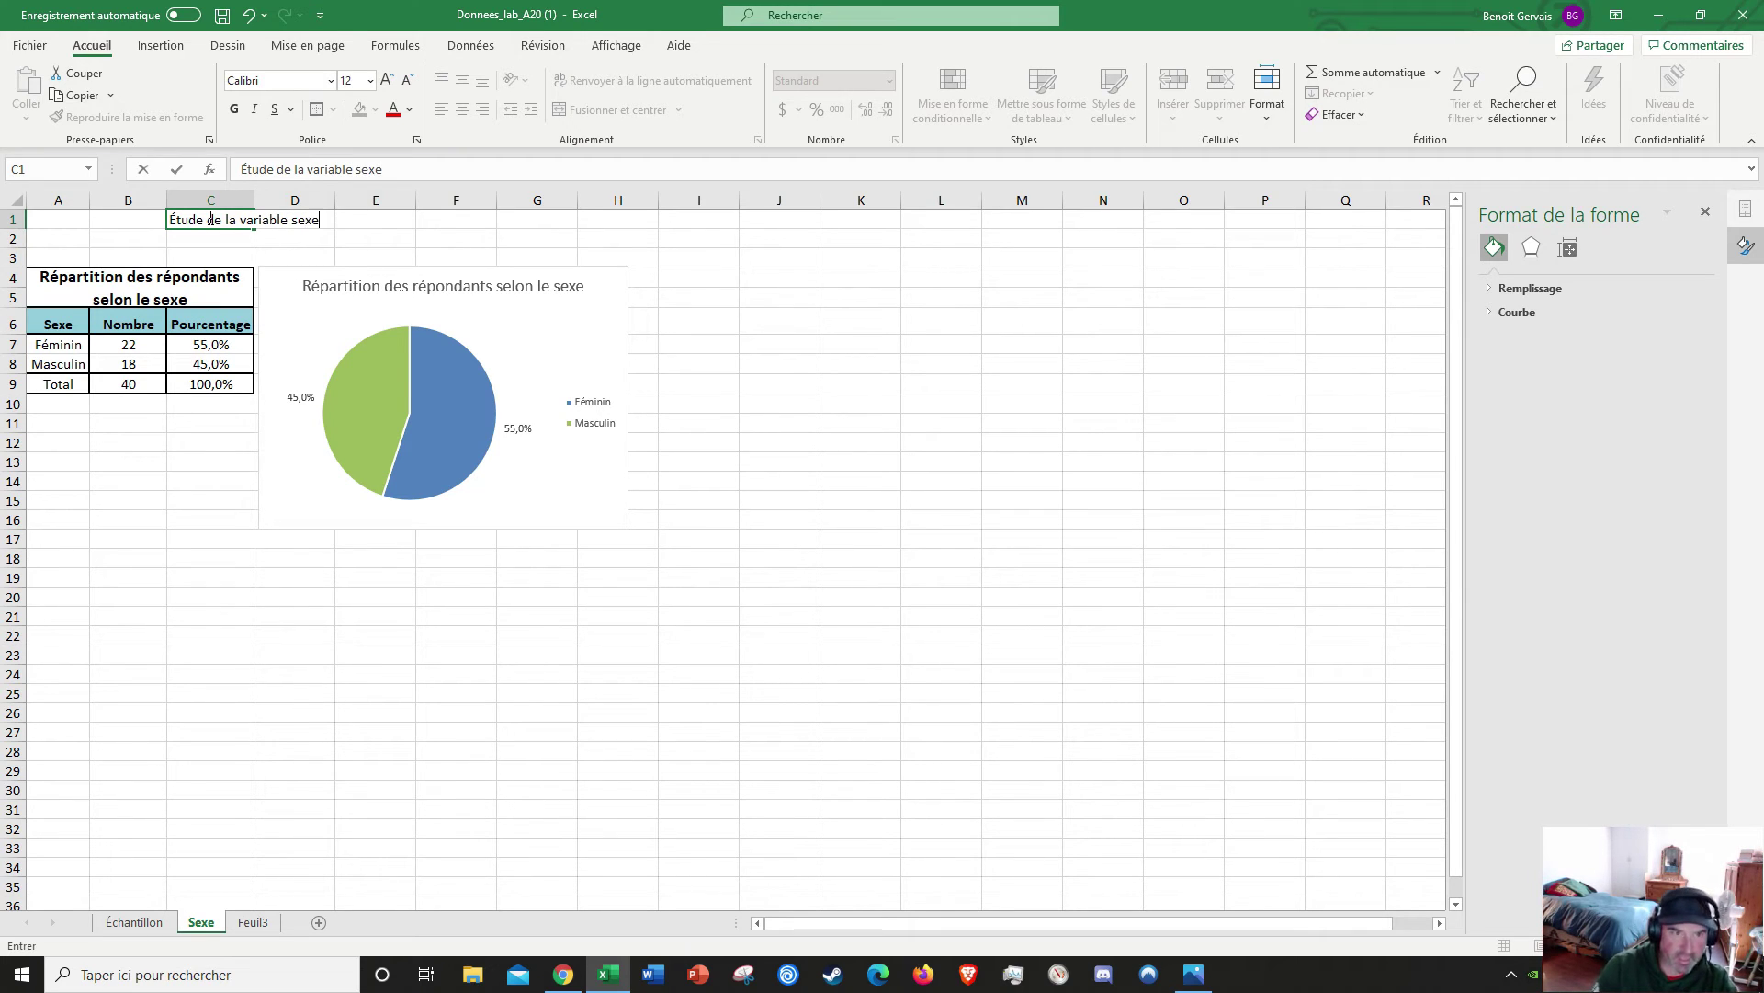
{"action": "key", "text": "Return"}
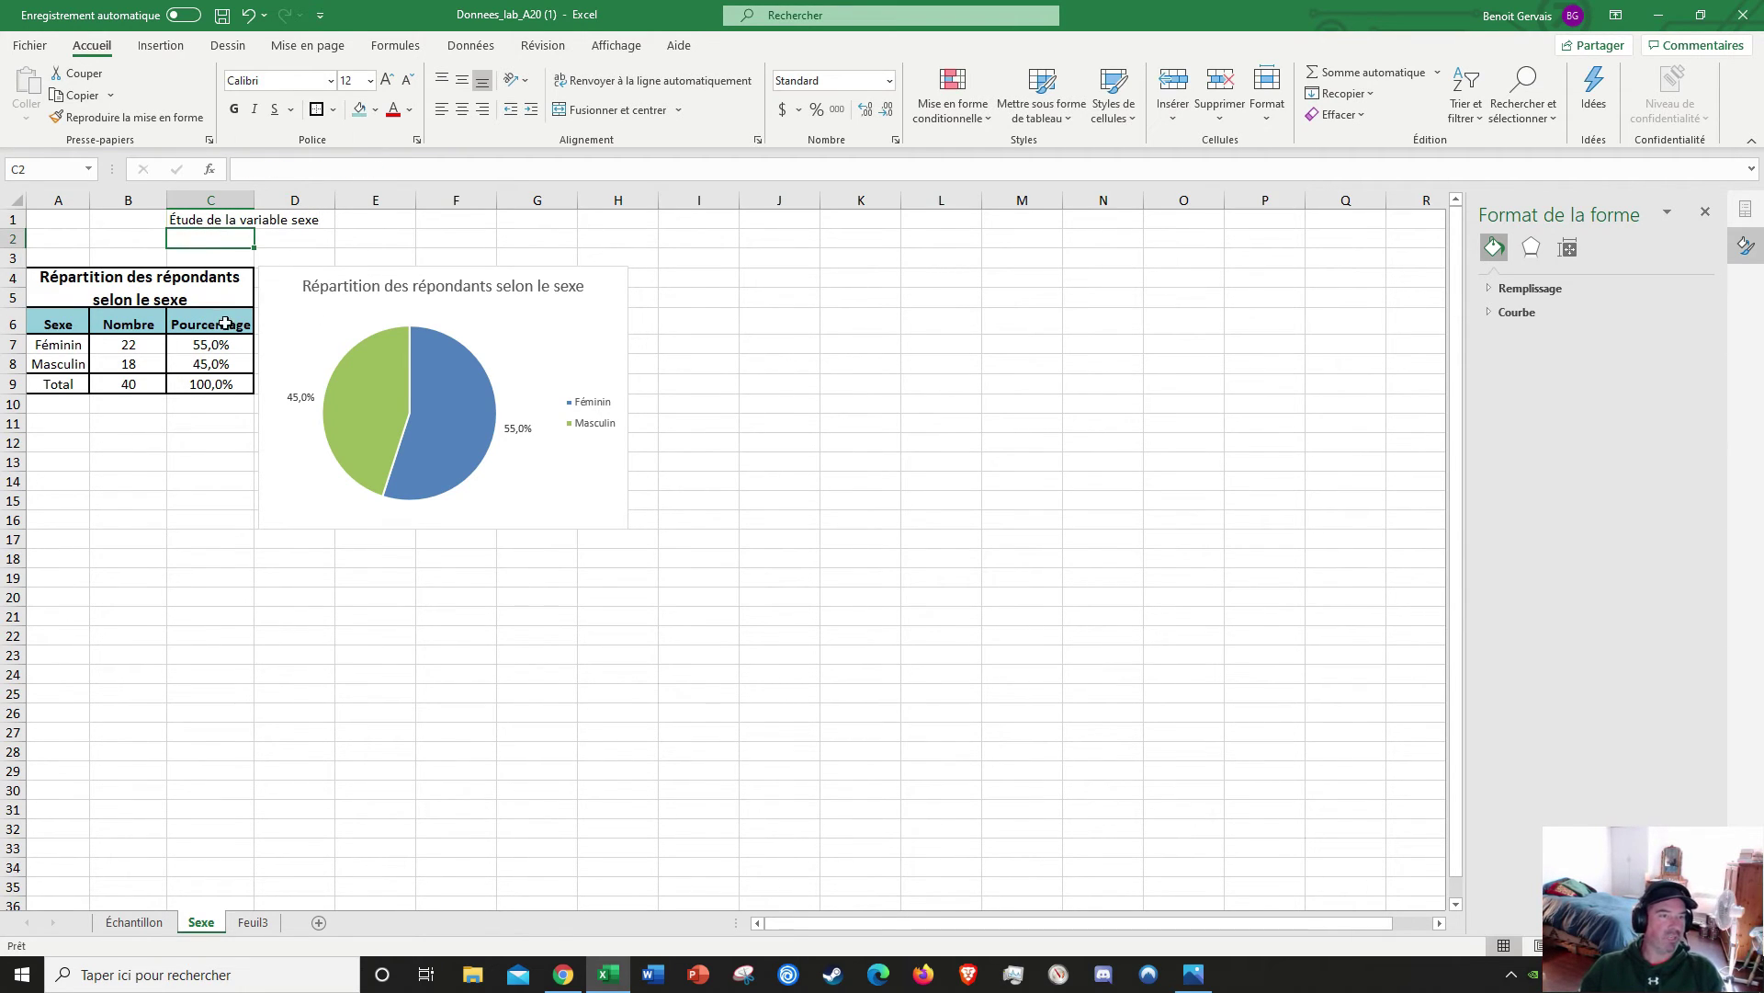
Step: Format the sheet heading in cell C1 as bold, 14-point text
{"action": "left_click", "coordinate": [186, 219]}
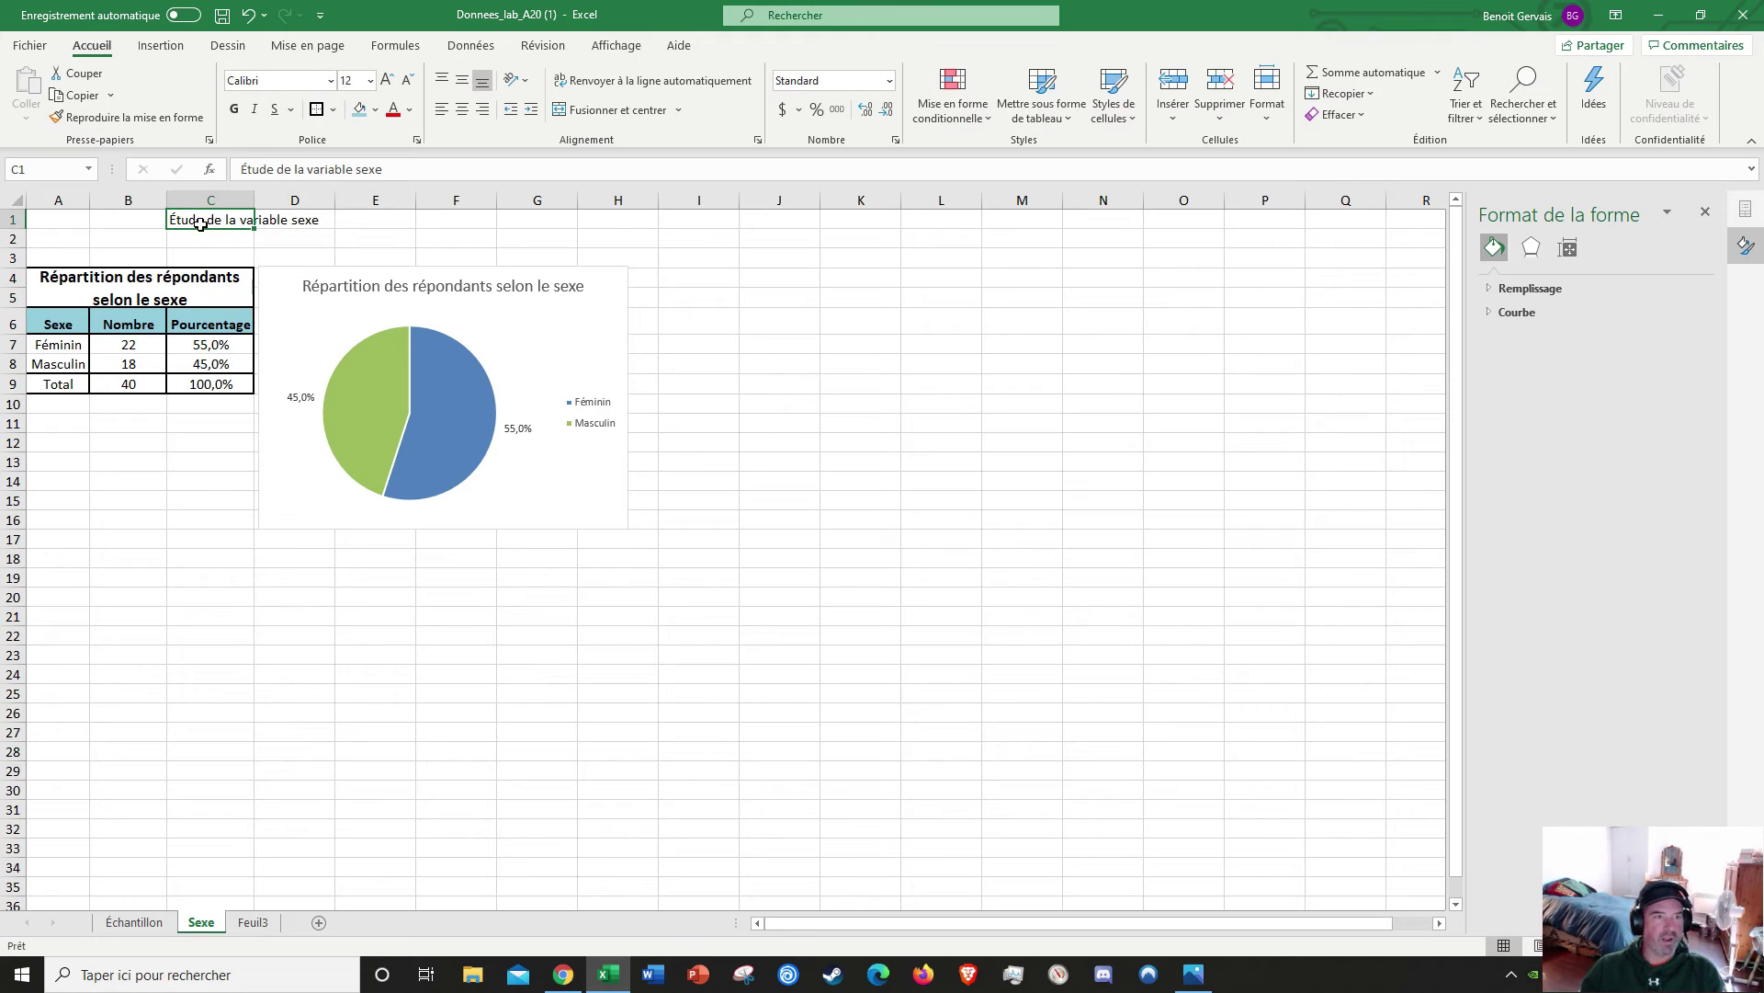
{"action": "left_click", "coordinate": [234, 109]}
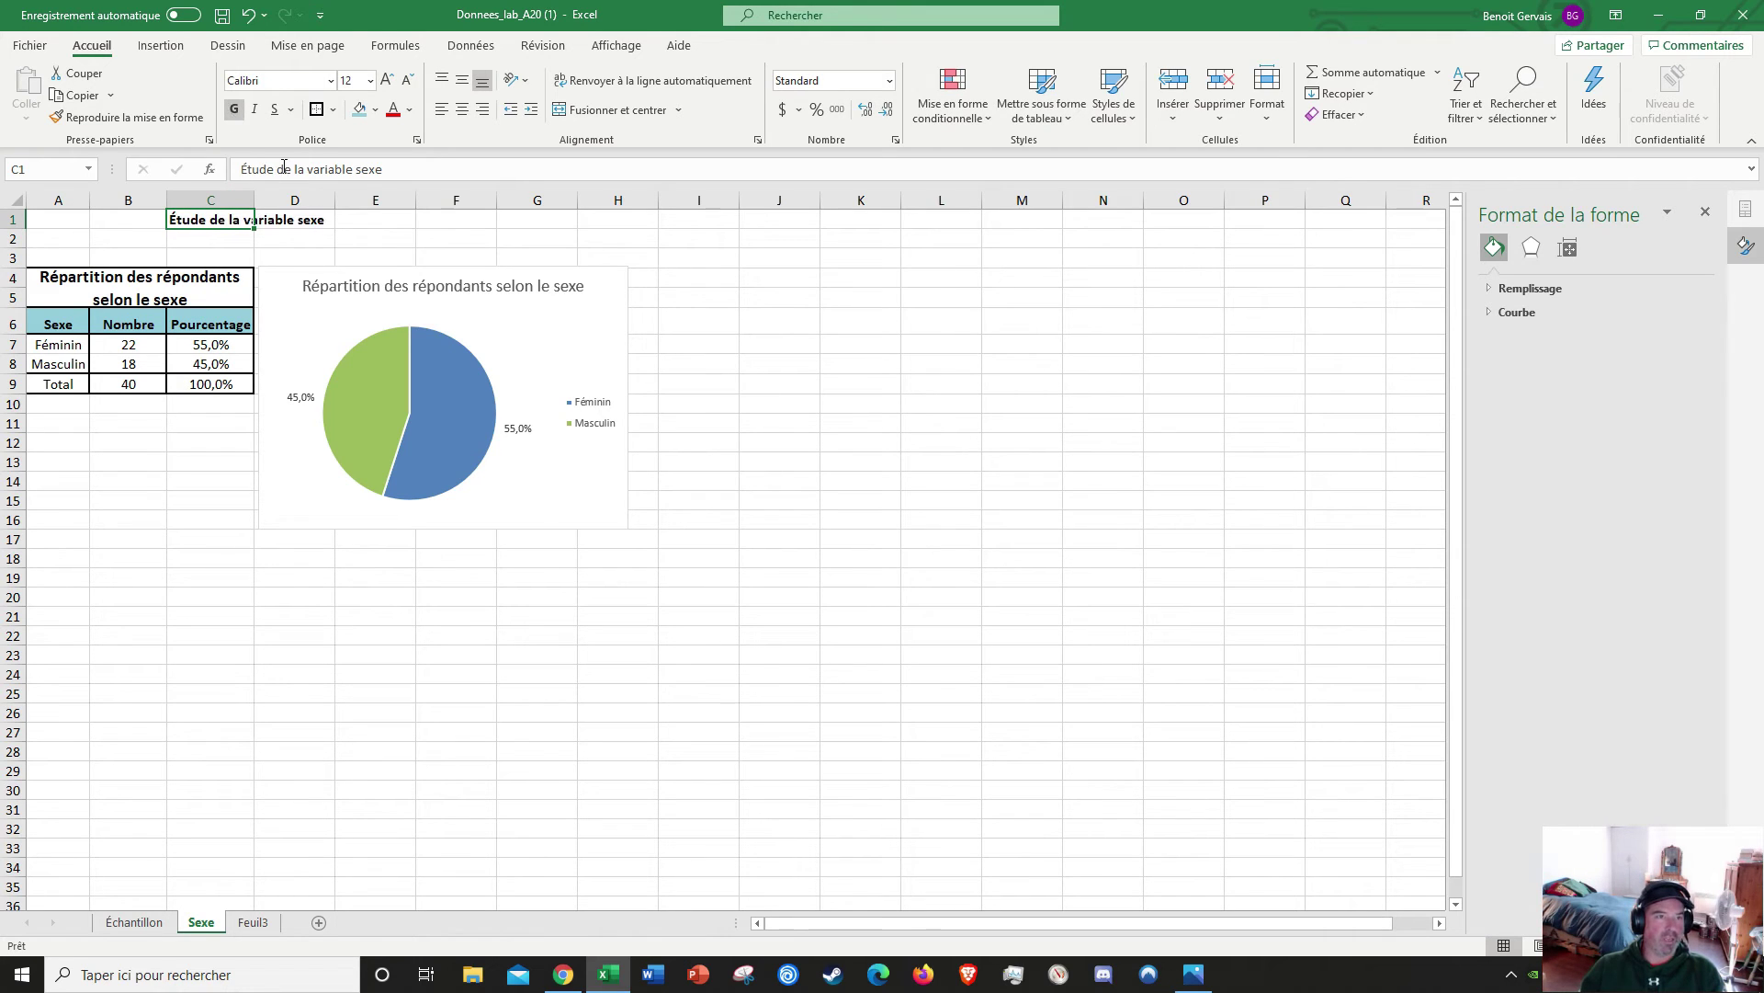
{"action": "left_click", "coordinate": [371, 80]}
{"action": "left_click", "coordinate": [356, 198]}
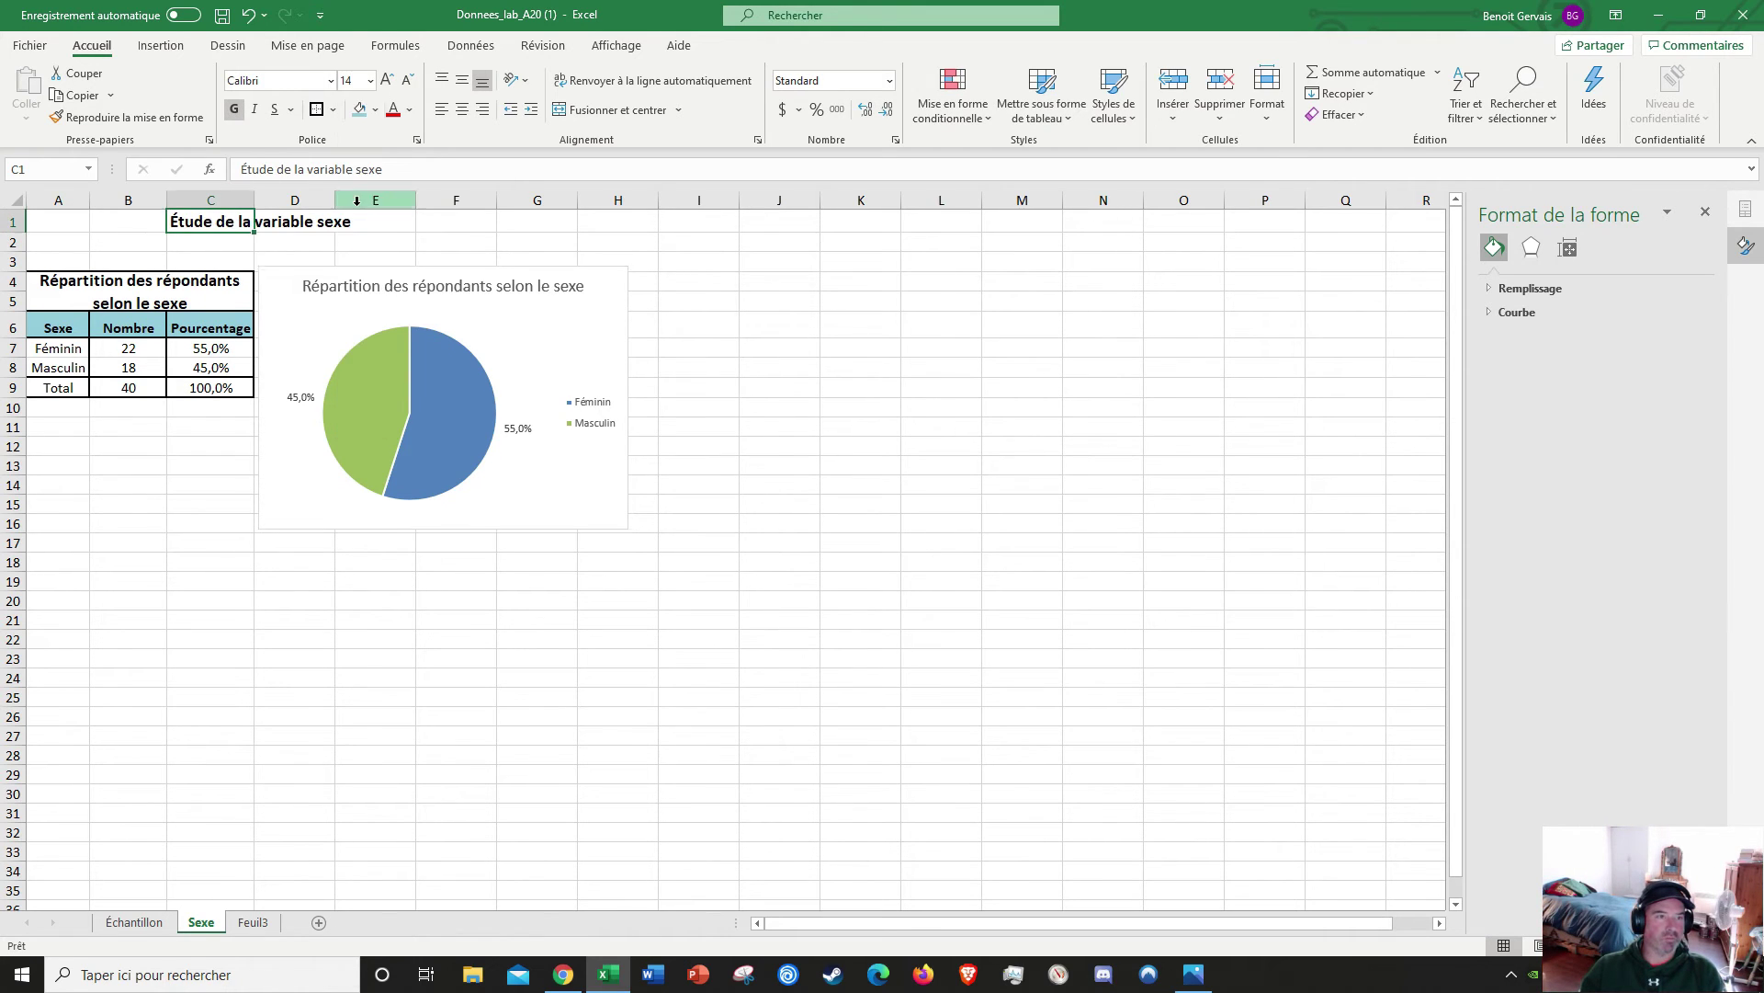
Step: Try bolding the pie chart's title and nudging it slightly up and to the left, and undo both changes
{"action": "left_click", "coordinate": [520, 288]}
{"action": "left_click", "coordinate": [234, 108]}
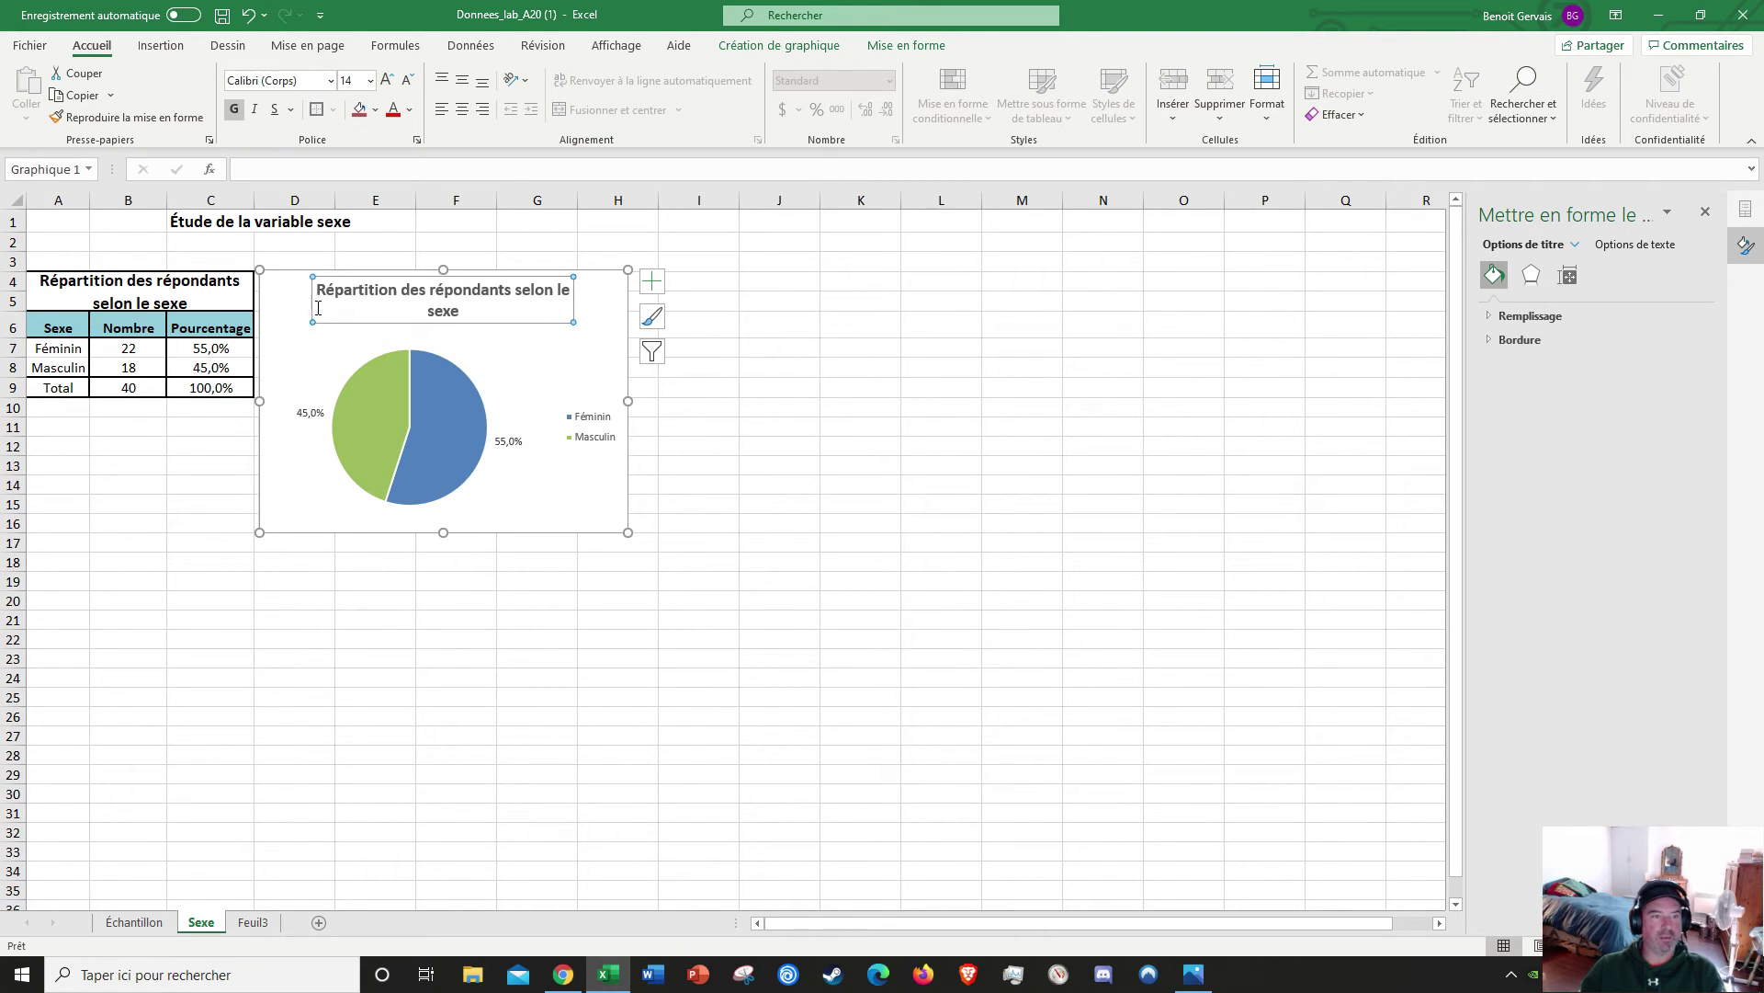
{"action": "left_click_drag", "start_coordinate": [311, 302], "coordinate": [302, 297]}
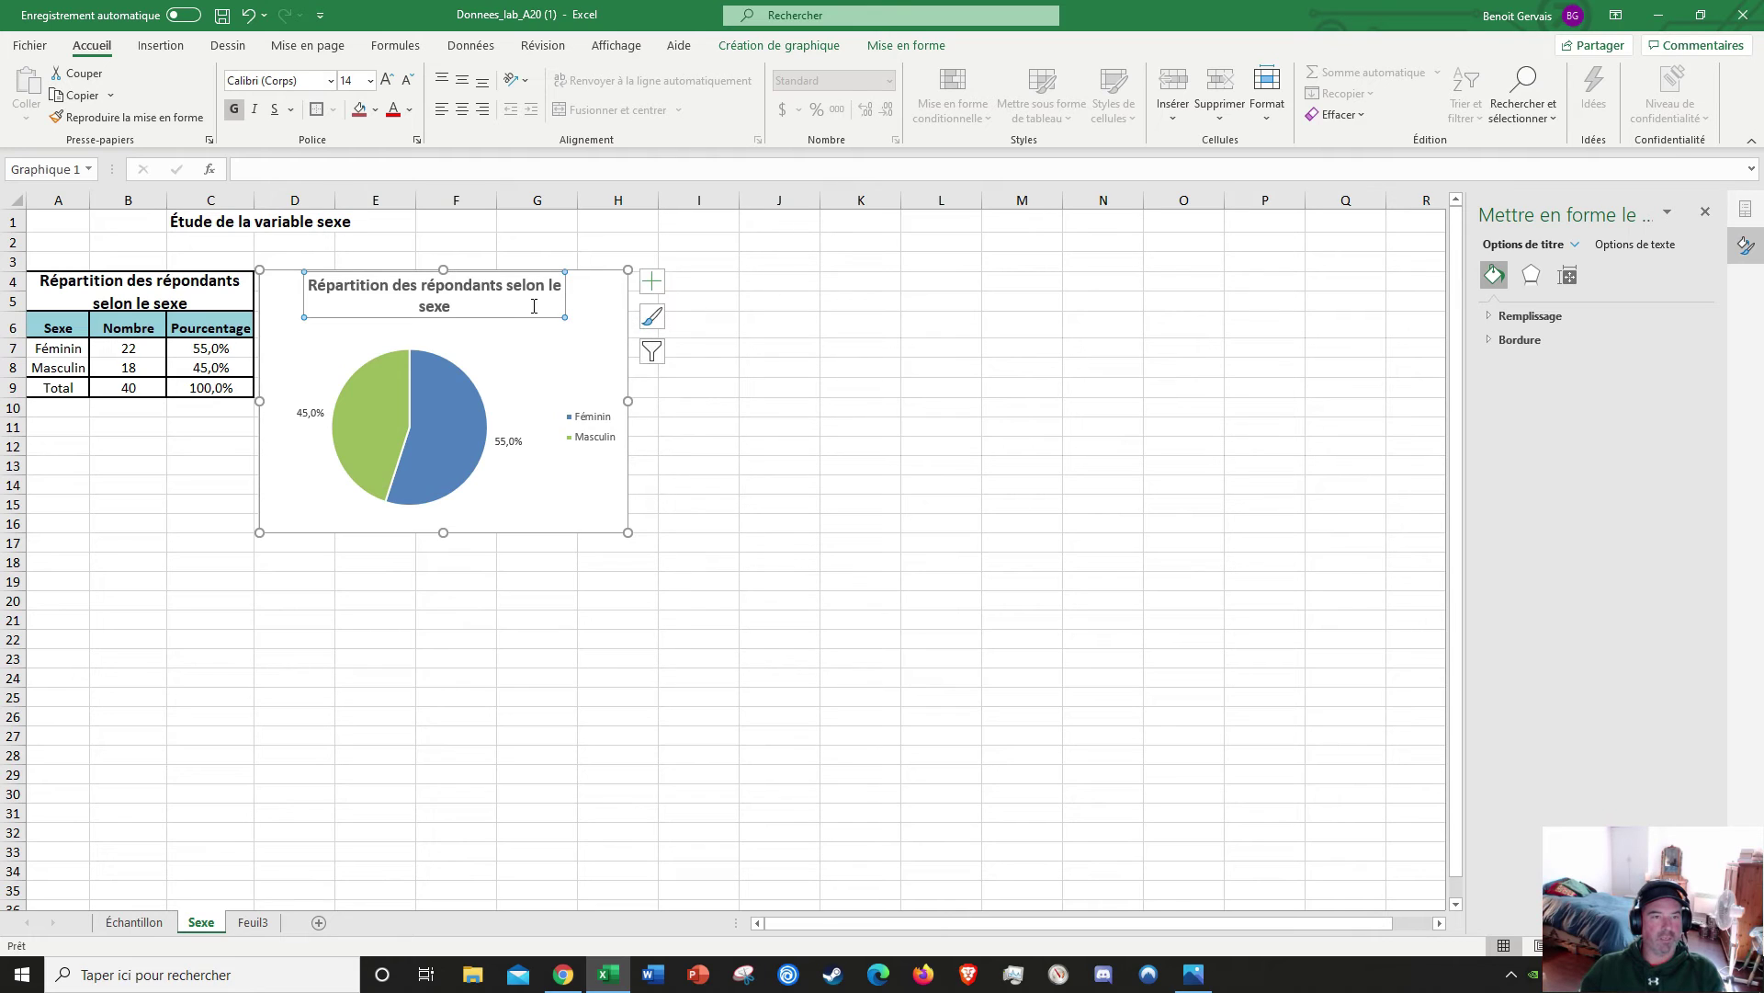
{"action": "left_click", "coordinate": [557, 305]}
{"action": "left_click", "coordinate": [248, 16]}
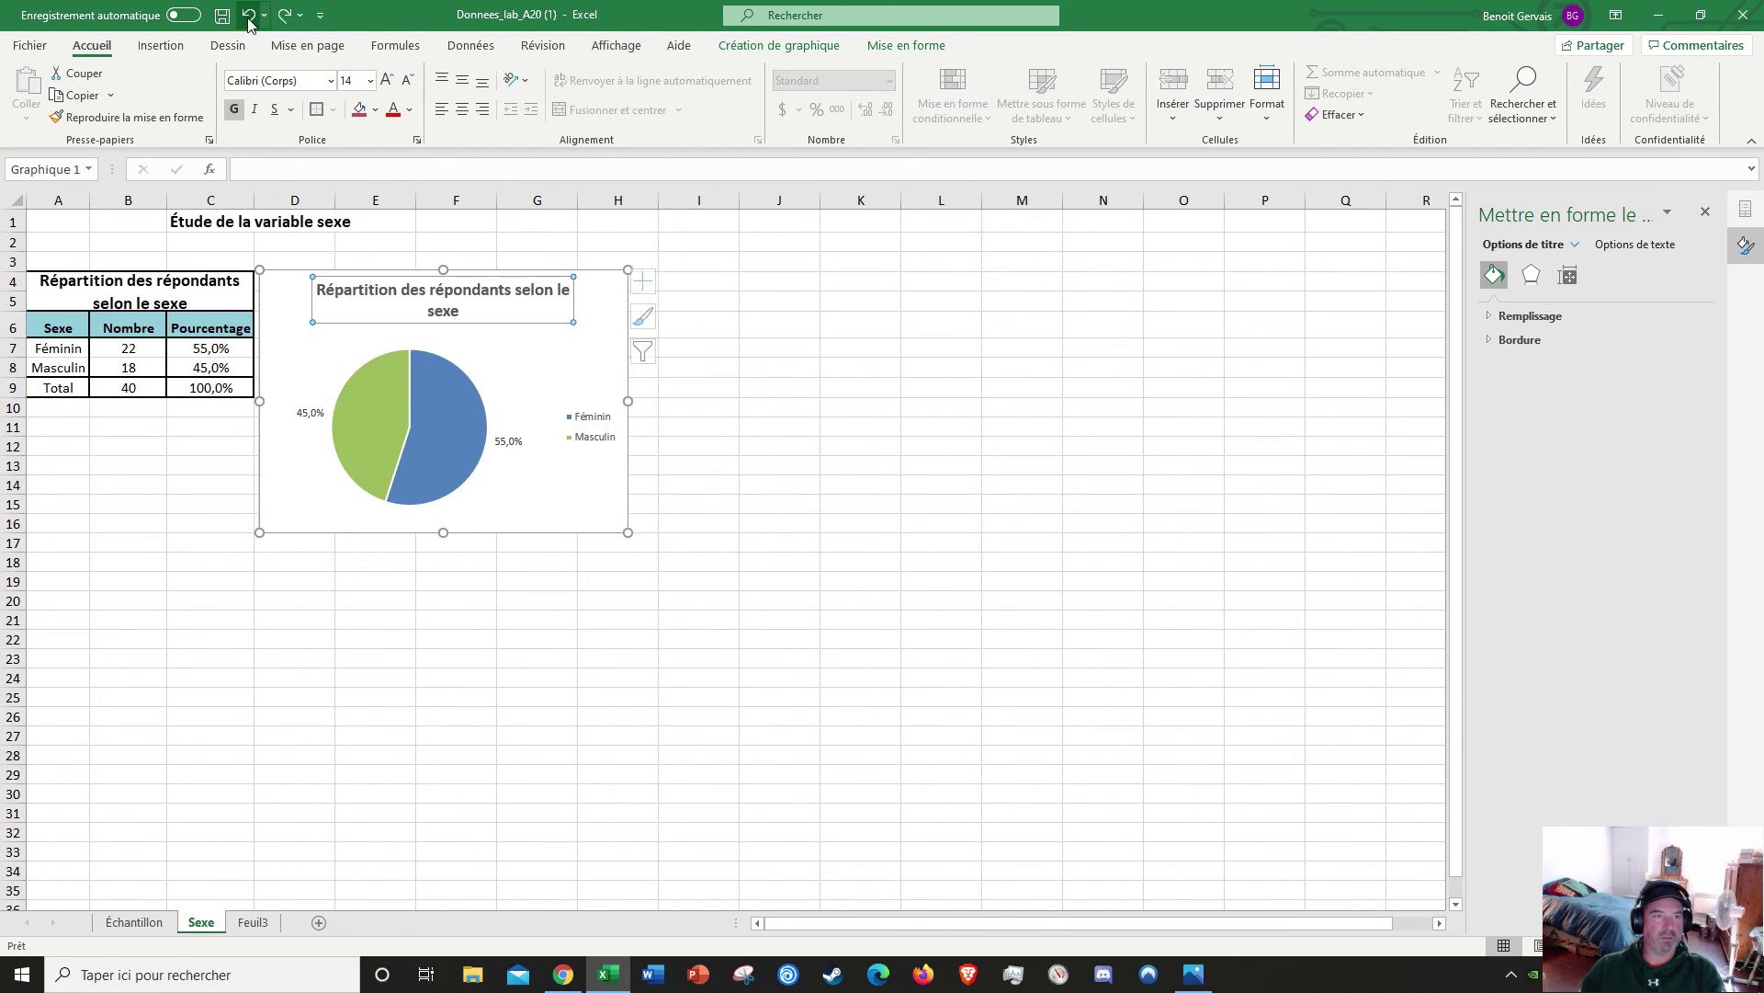
{"action": "left_click", "coordinate": [248, 15]}
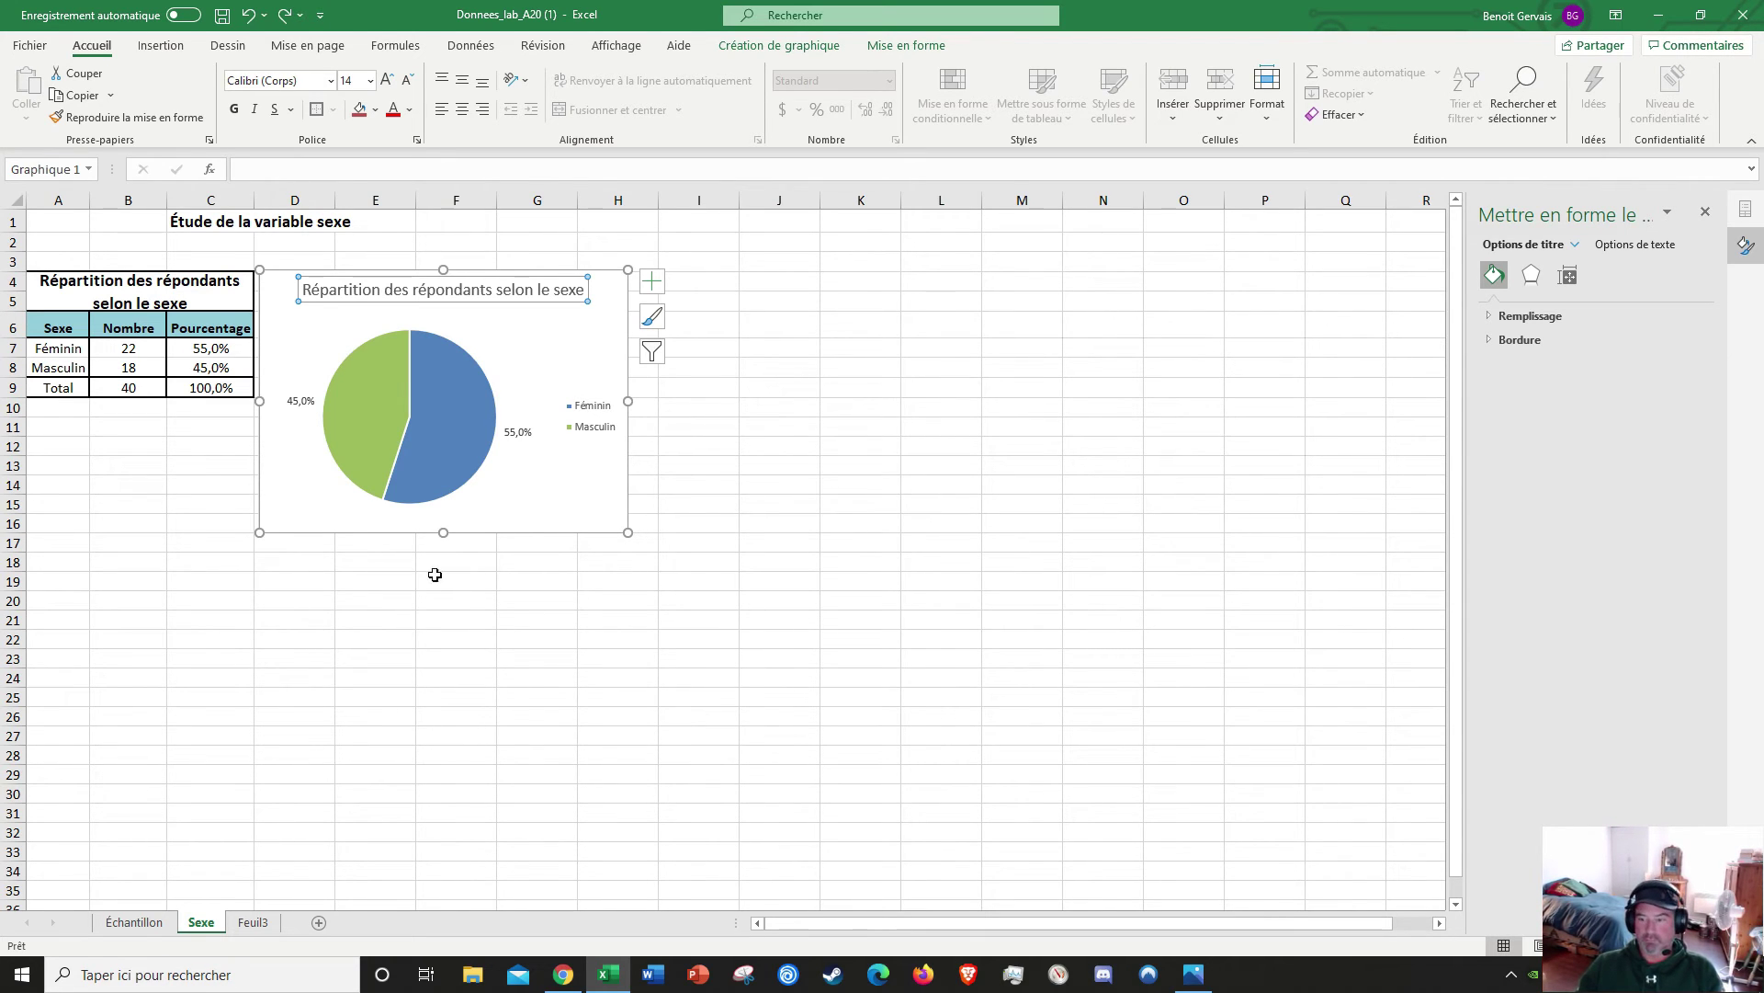
Step: Switch to Photos and page forward through the lab instructions to the text box section on Lab Excel MQ P15.jpg
{"action": "left_click", "coordinate": [1193, 974]}
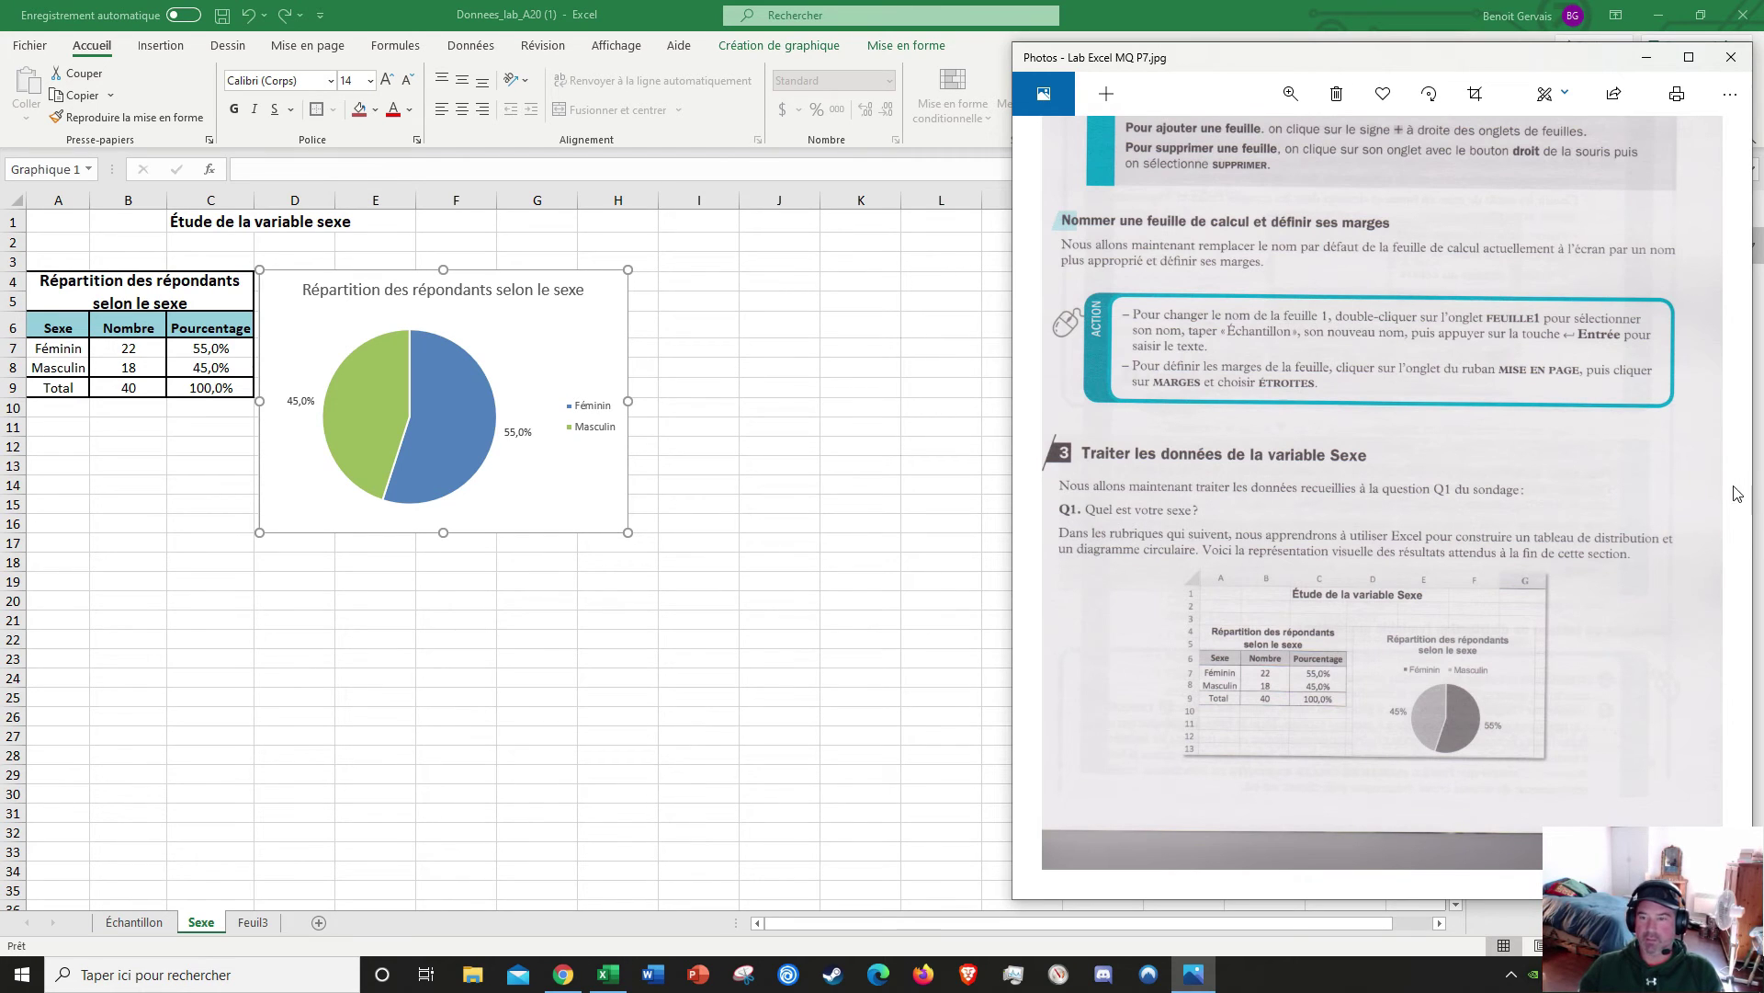
{"action": "scroll", "coordinate": [1592, 518], "scroll_direction": "down", "scroll_amount": 3}
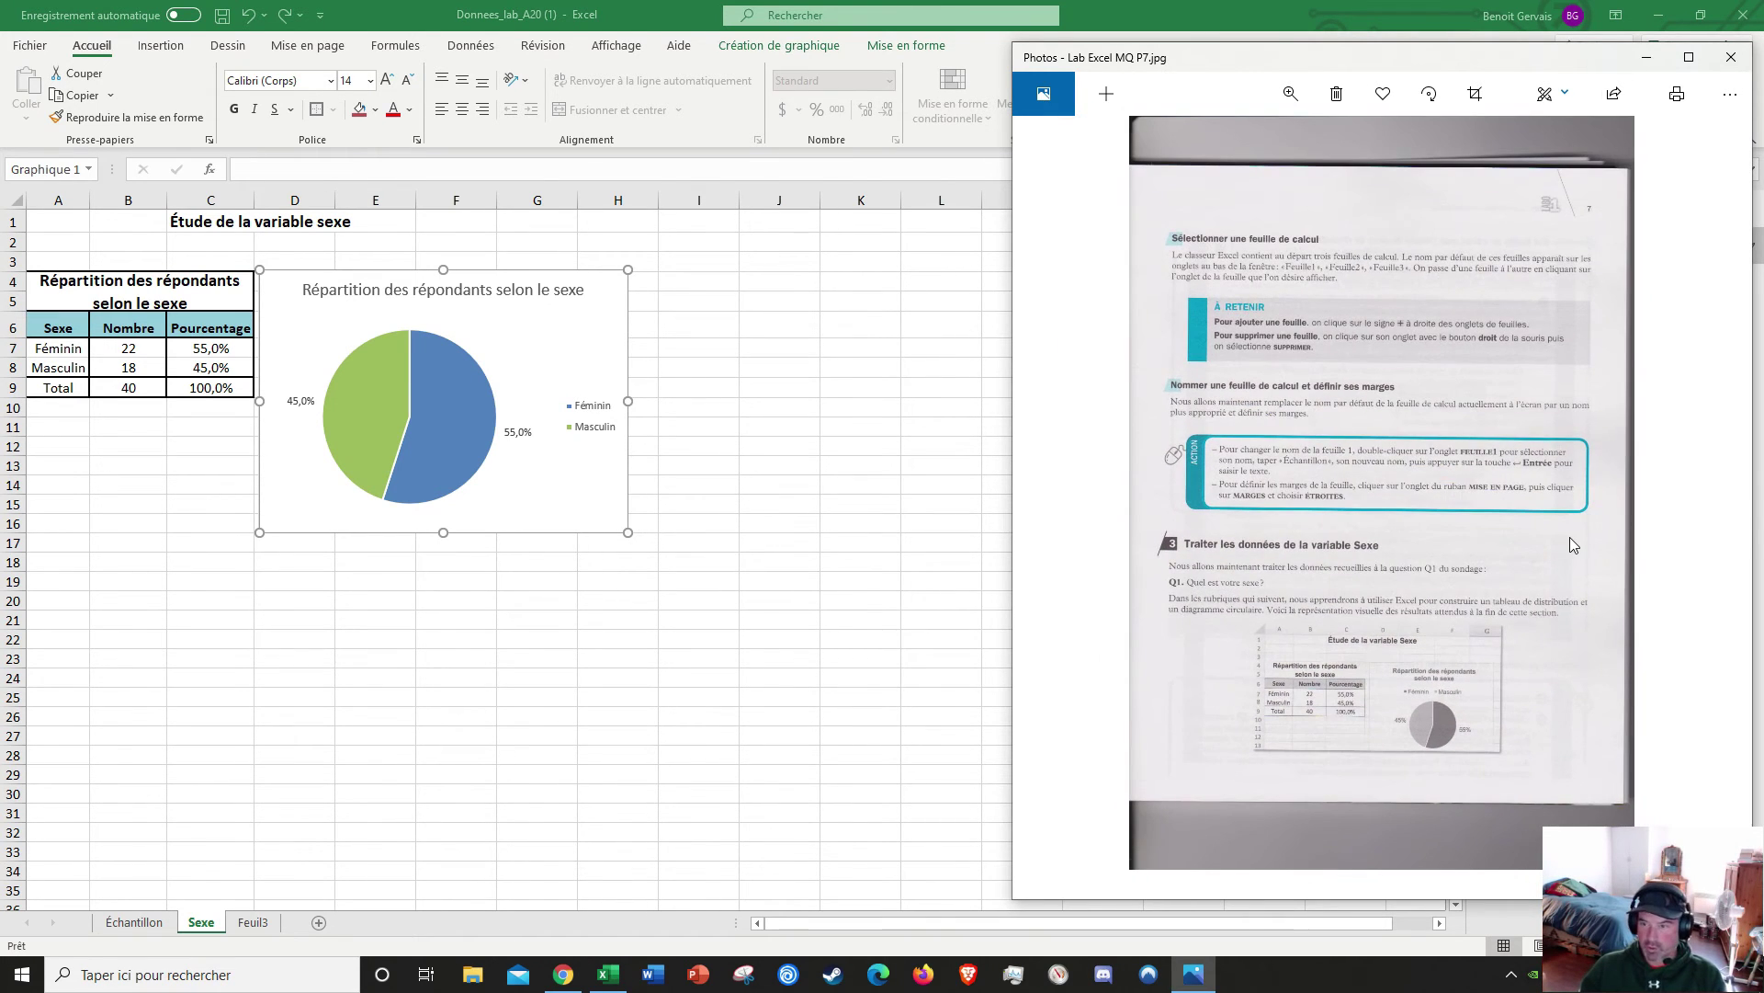
{"action": "left_click", "coordinate": [1707, 493]}
{"action": "left_click", "coordinate": [1708, 493]}
{"action": "left_click", "coordinate": [1707, 493]}
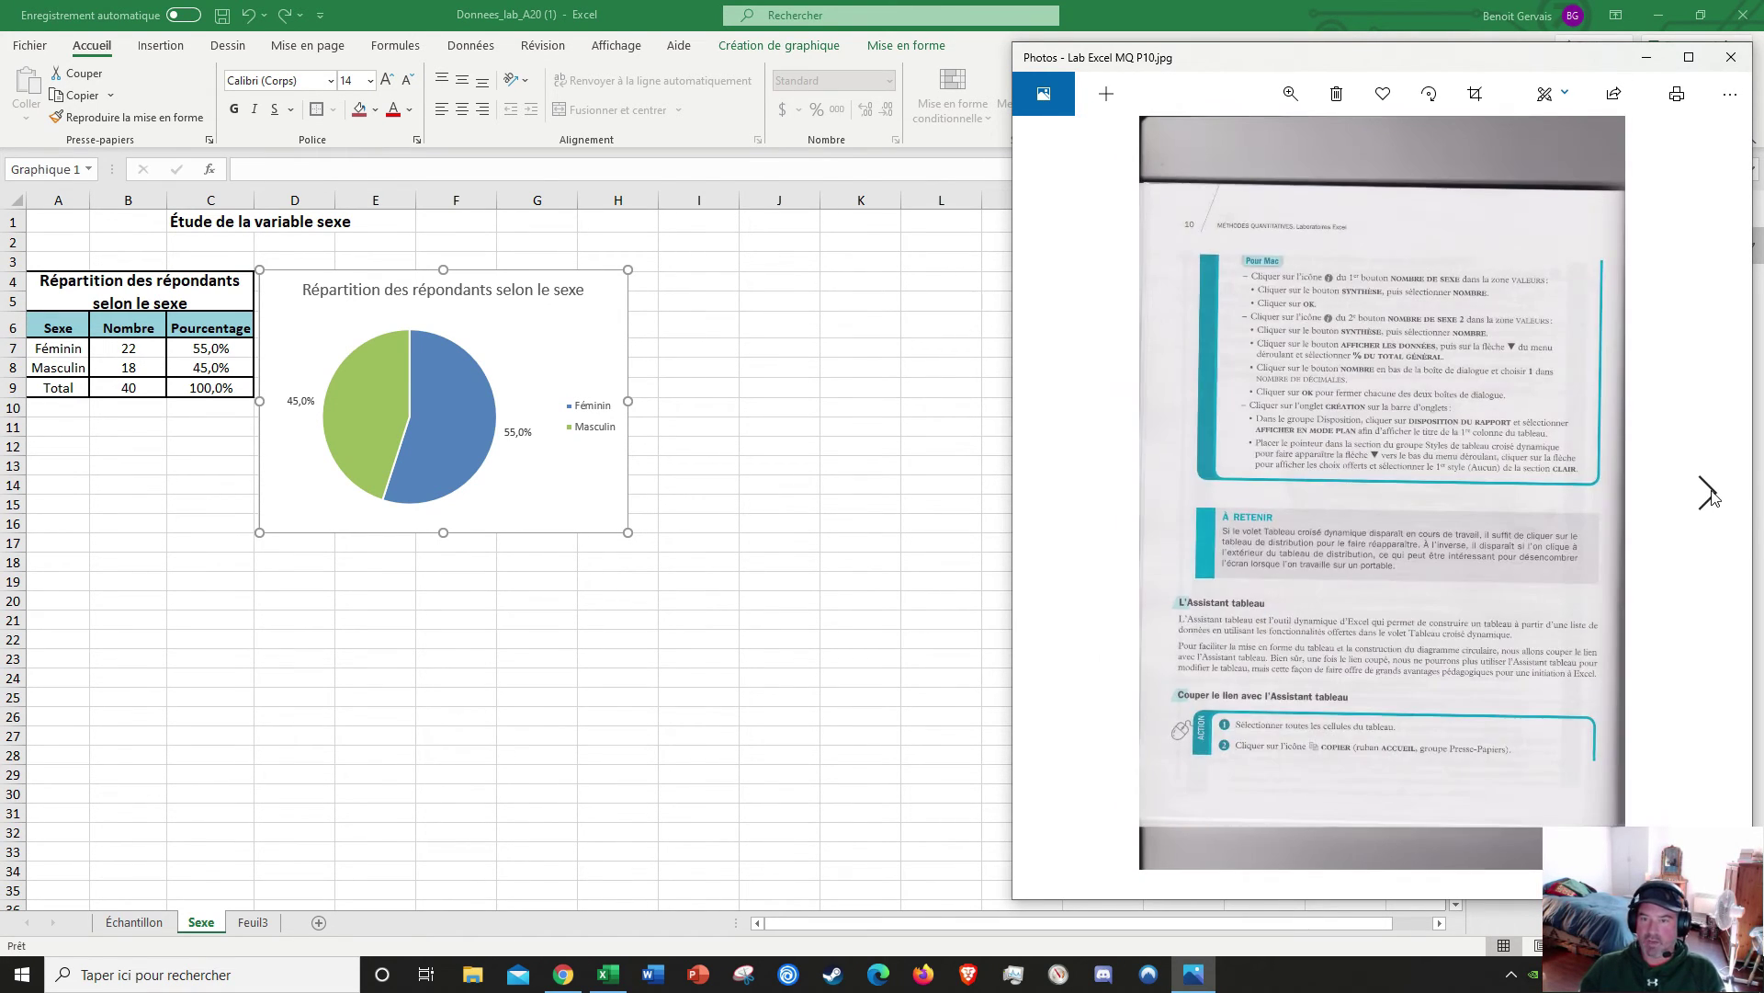
{"action": "left_click", "coordinate": [1708, 494]}
{"action": "left_click", "coordinate": [1708, 493]}
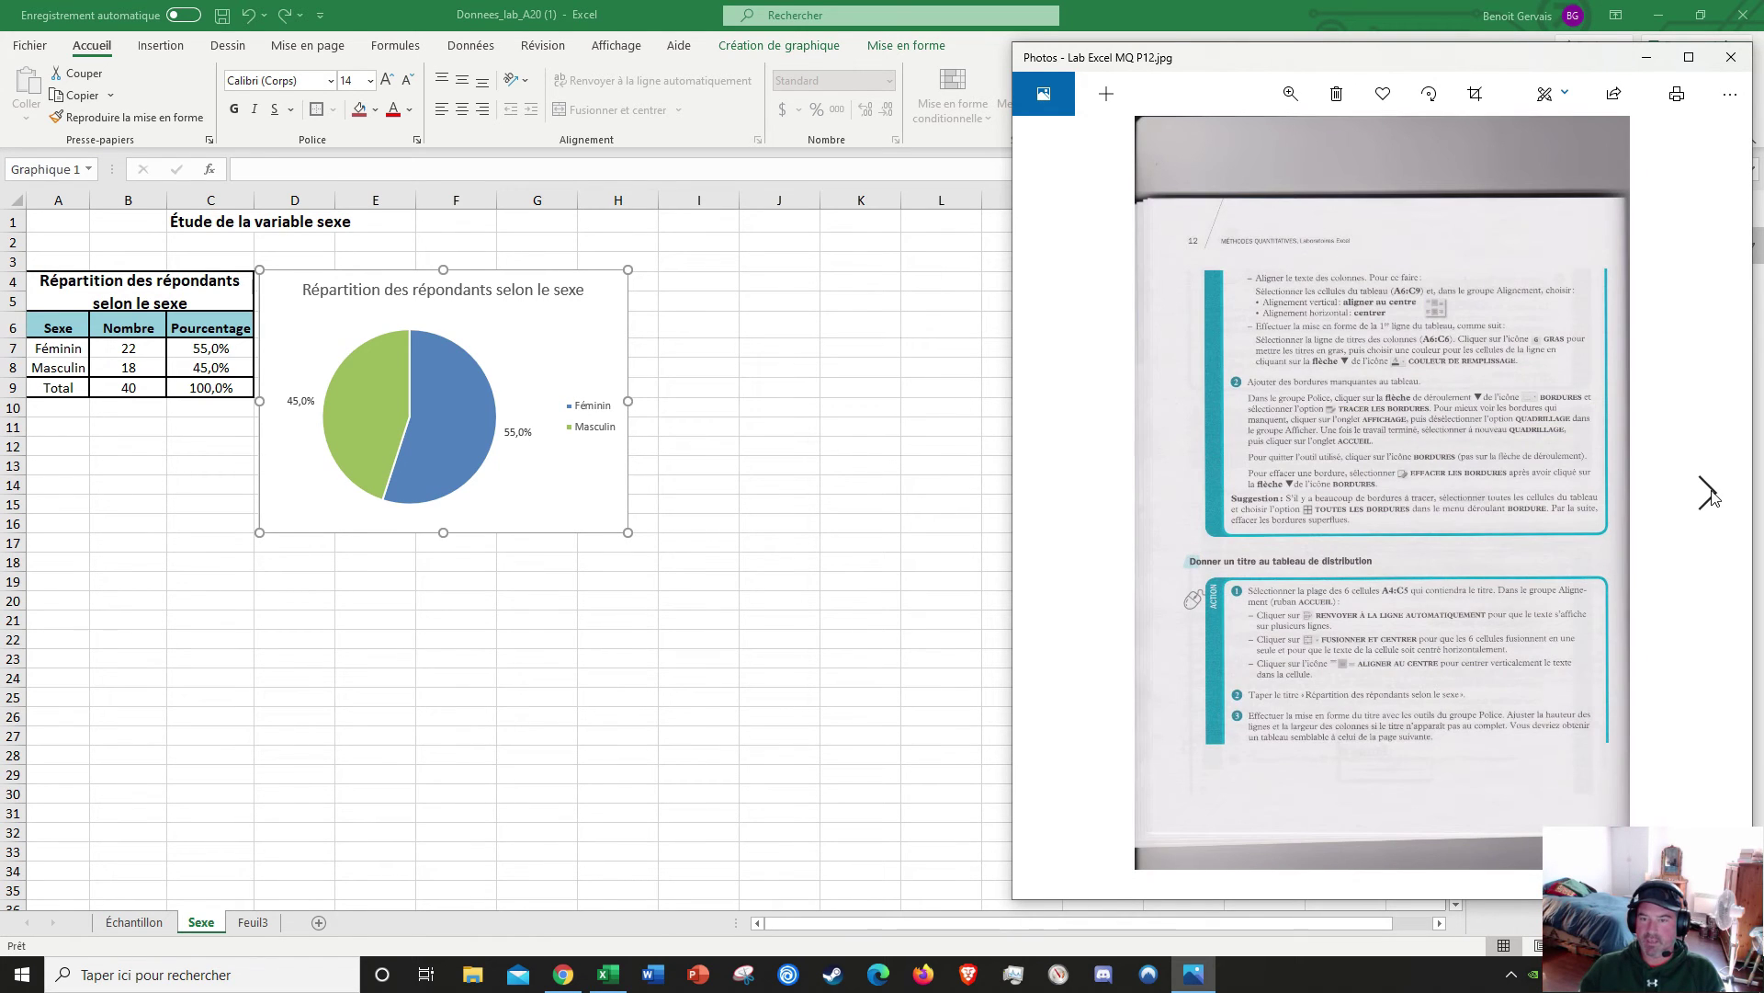
{"action": "left_click", "coordinate": [1707, 494]}
{"action": "left_click", "coordinate": [1710, 495]}
{"action": "left_click", "coordinate": [1710, 496]}
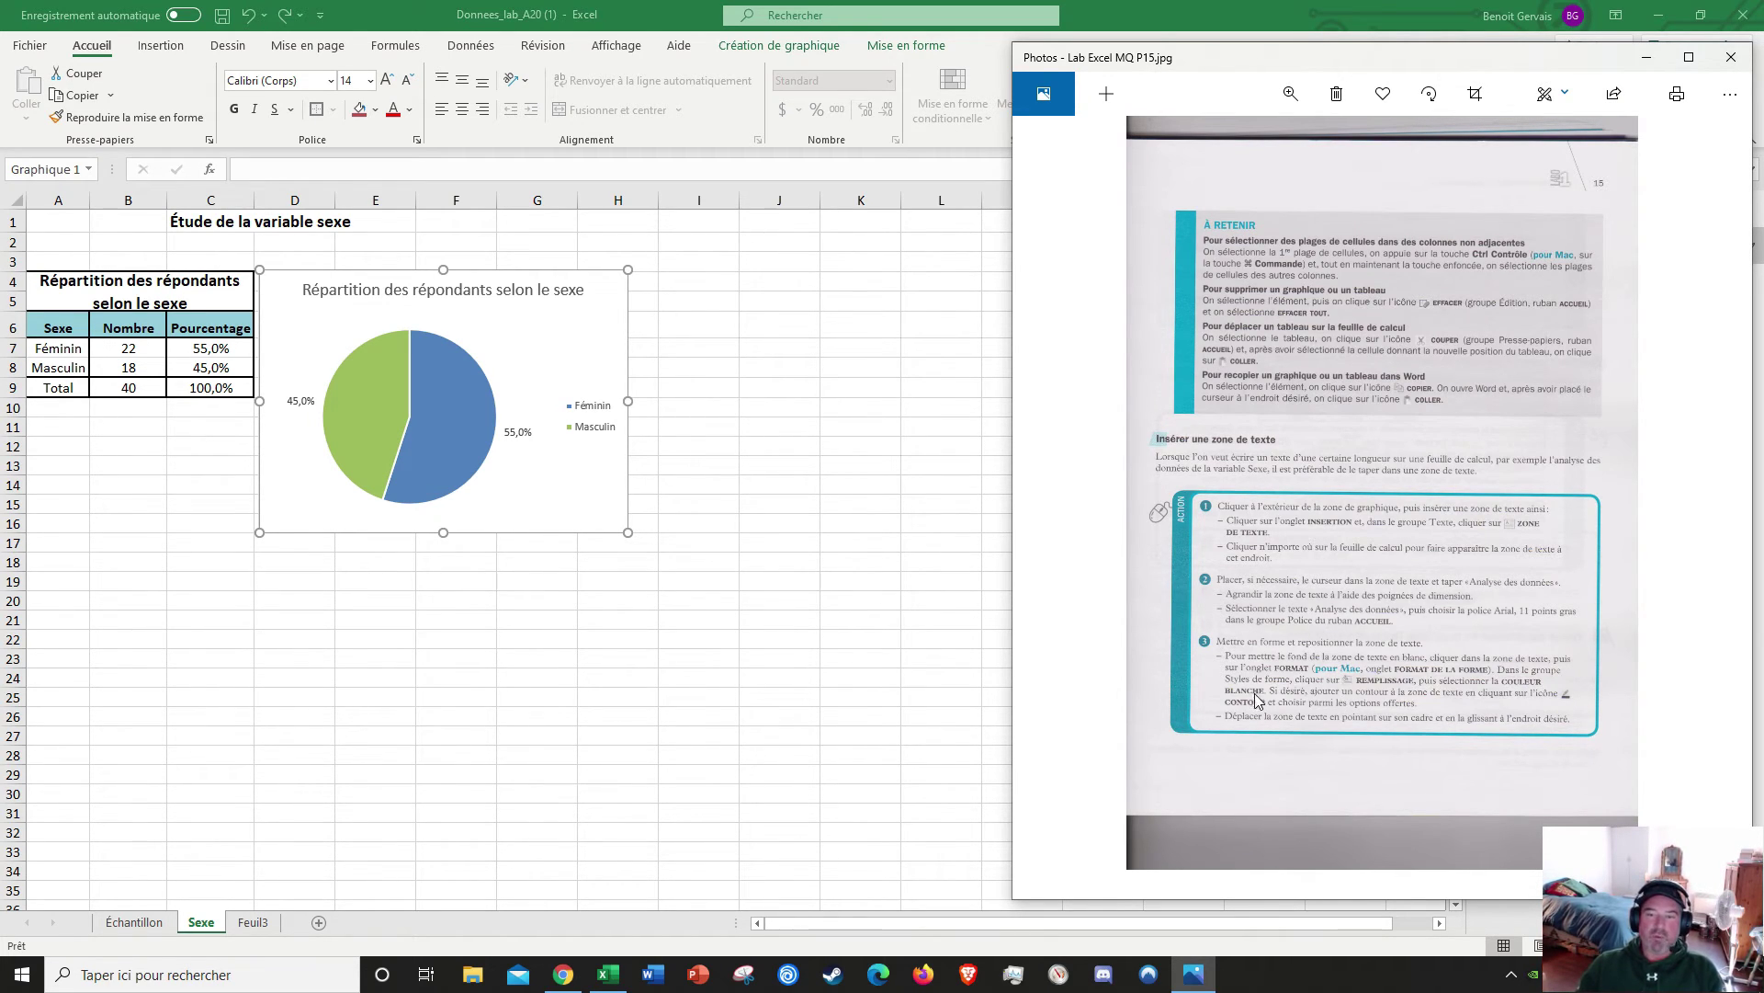
Step: Return to Excel and insert a text box below the table and pie chart, spanning about columns A to H and rows 18 to 25
{"action": "left_click", "coordinate": [748, 383]}
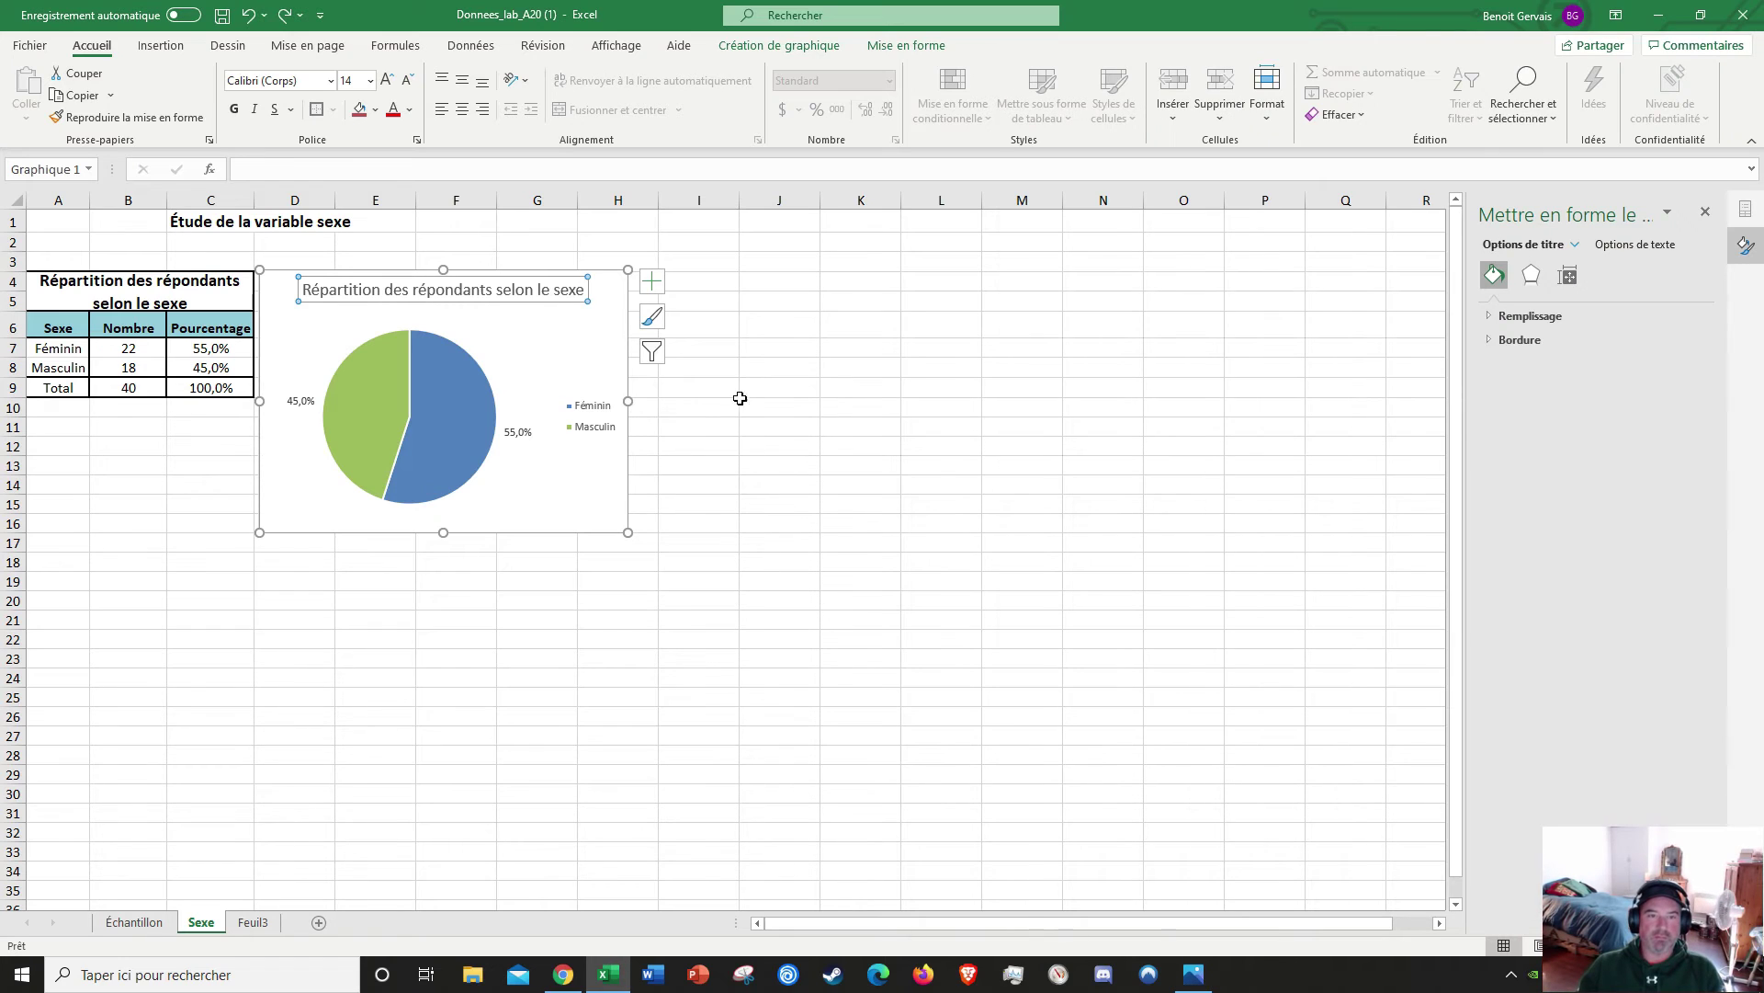
{"action": "left_click", "coordinate": [850, 370]}
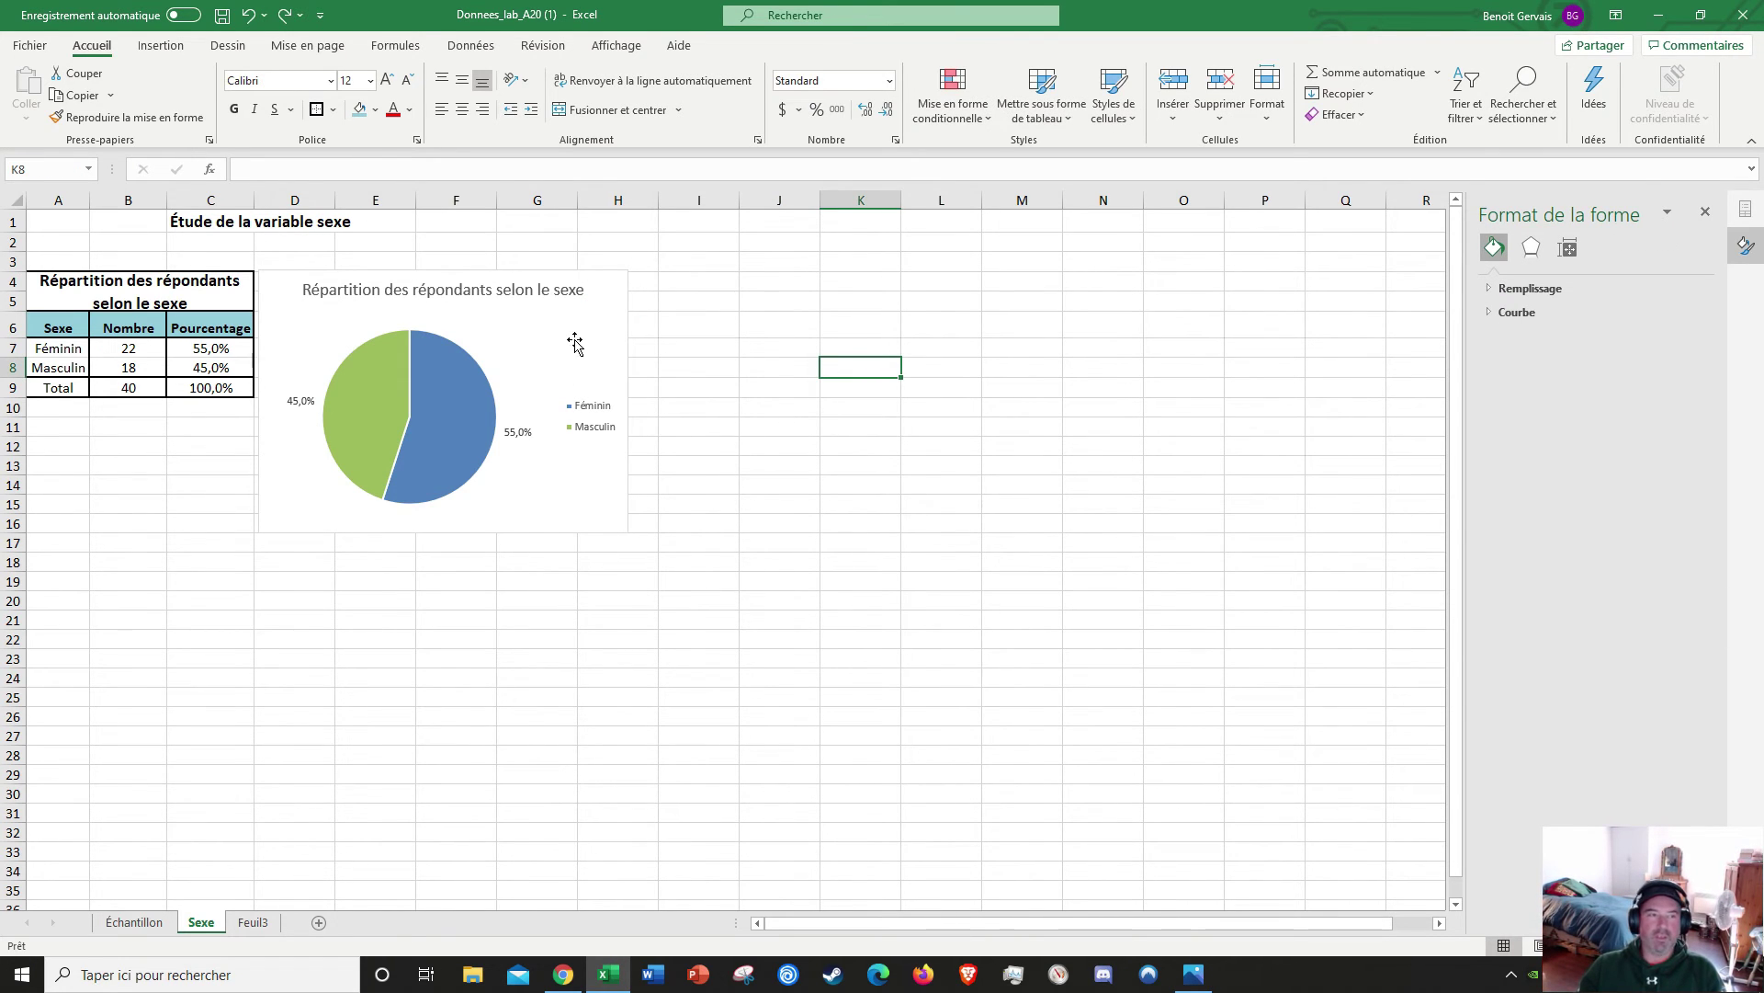
{"action": "left_click", "coordinate": [160, 48]}
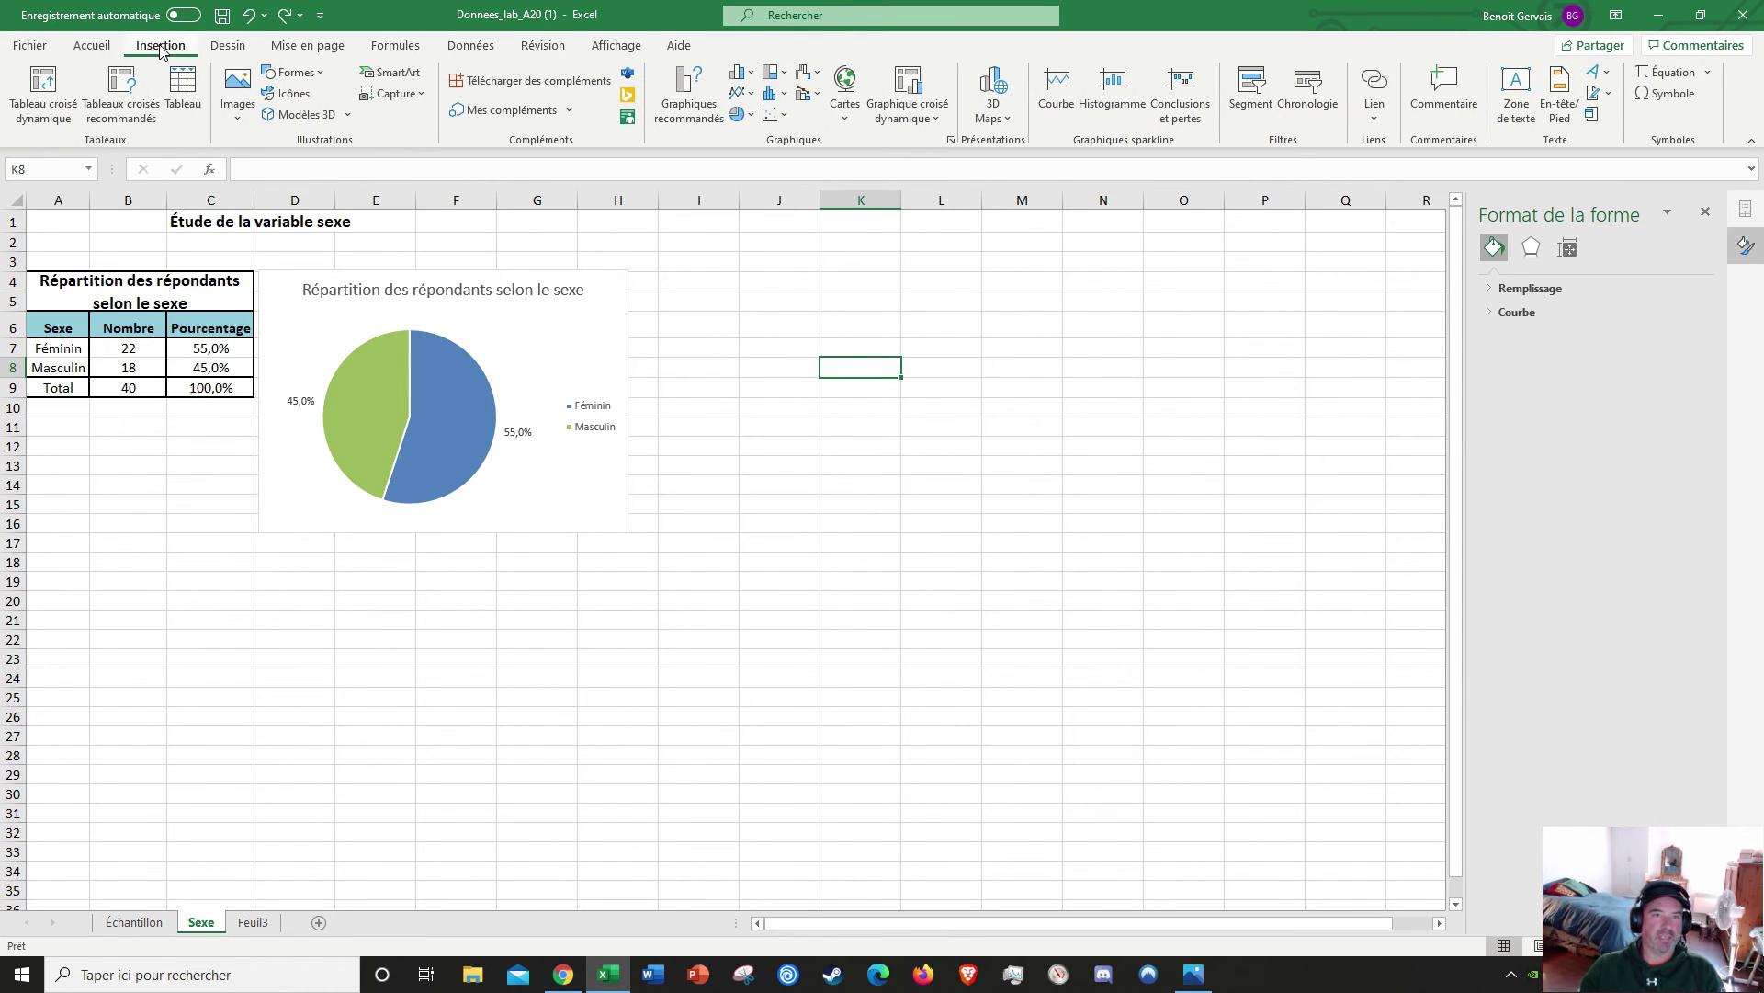
{"action": "left_click", "coordinate": [1522, 87]}
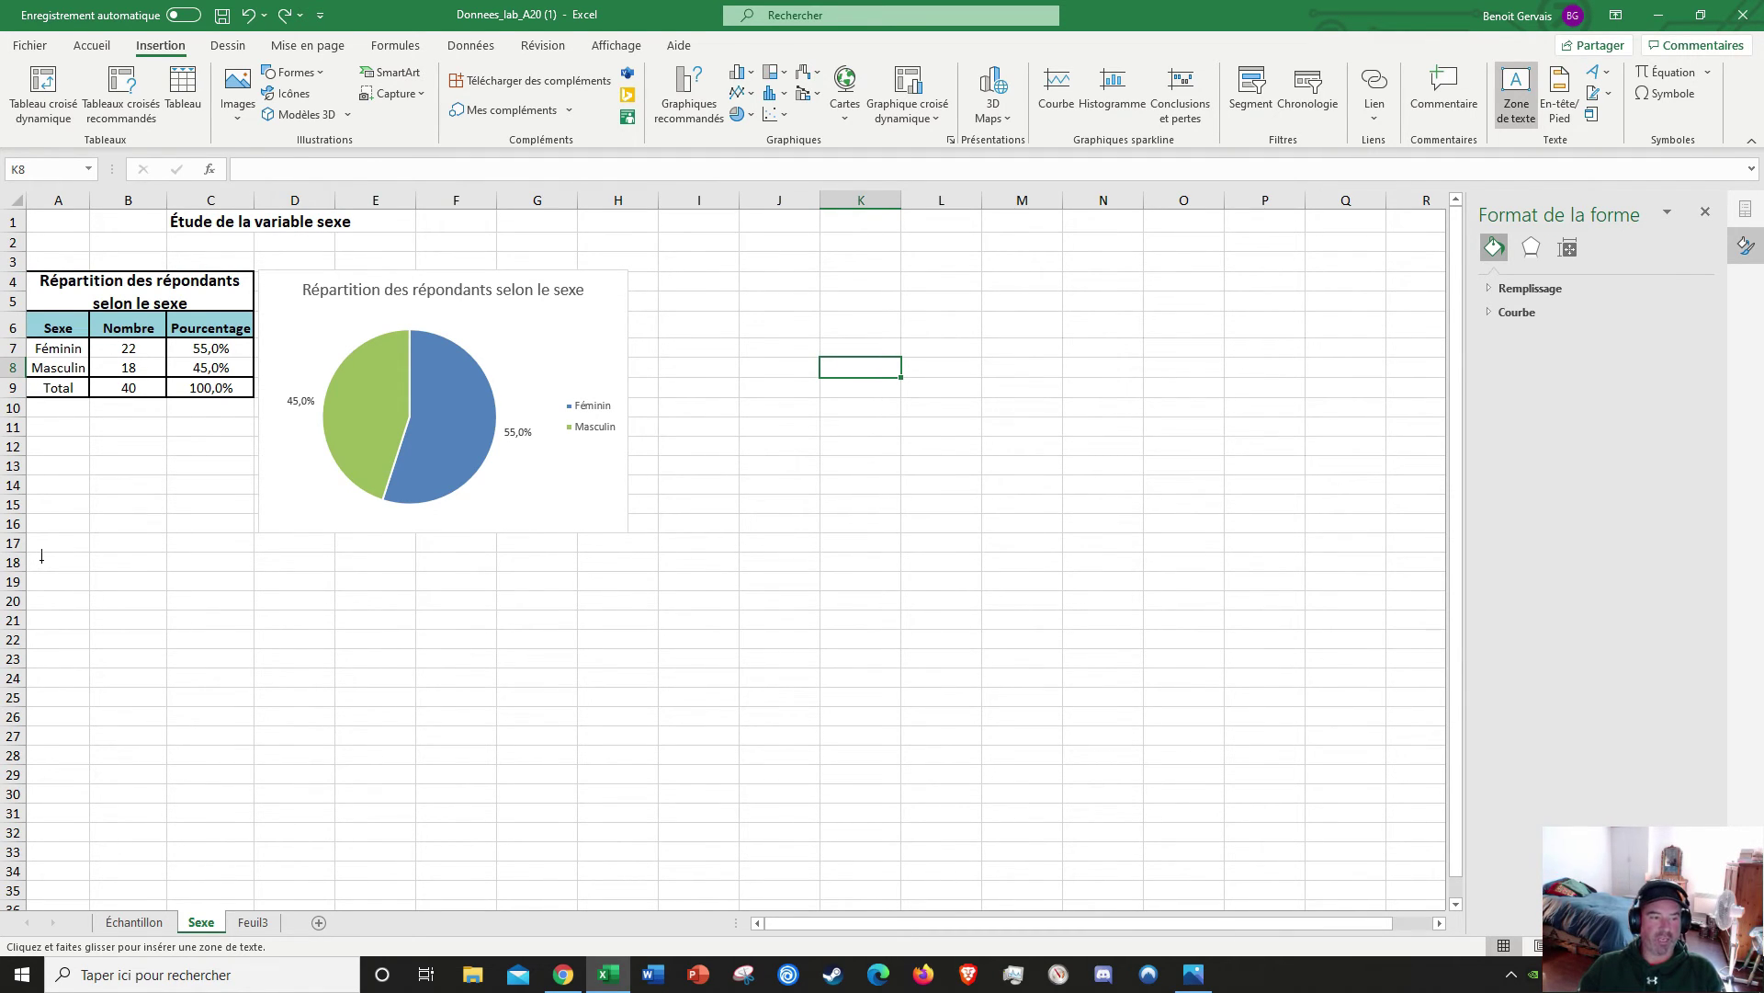
{"action": "left_click_drag", "start_coordinate": [41, 560], "coordinate": [629, 739]}
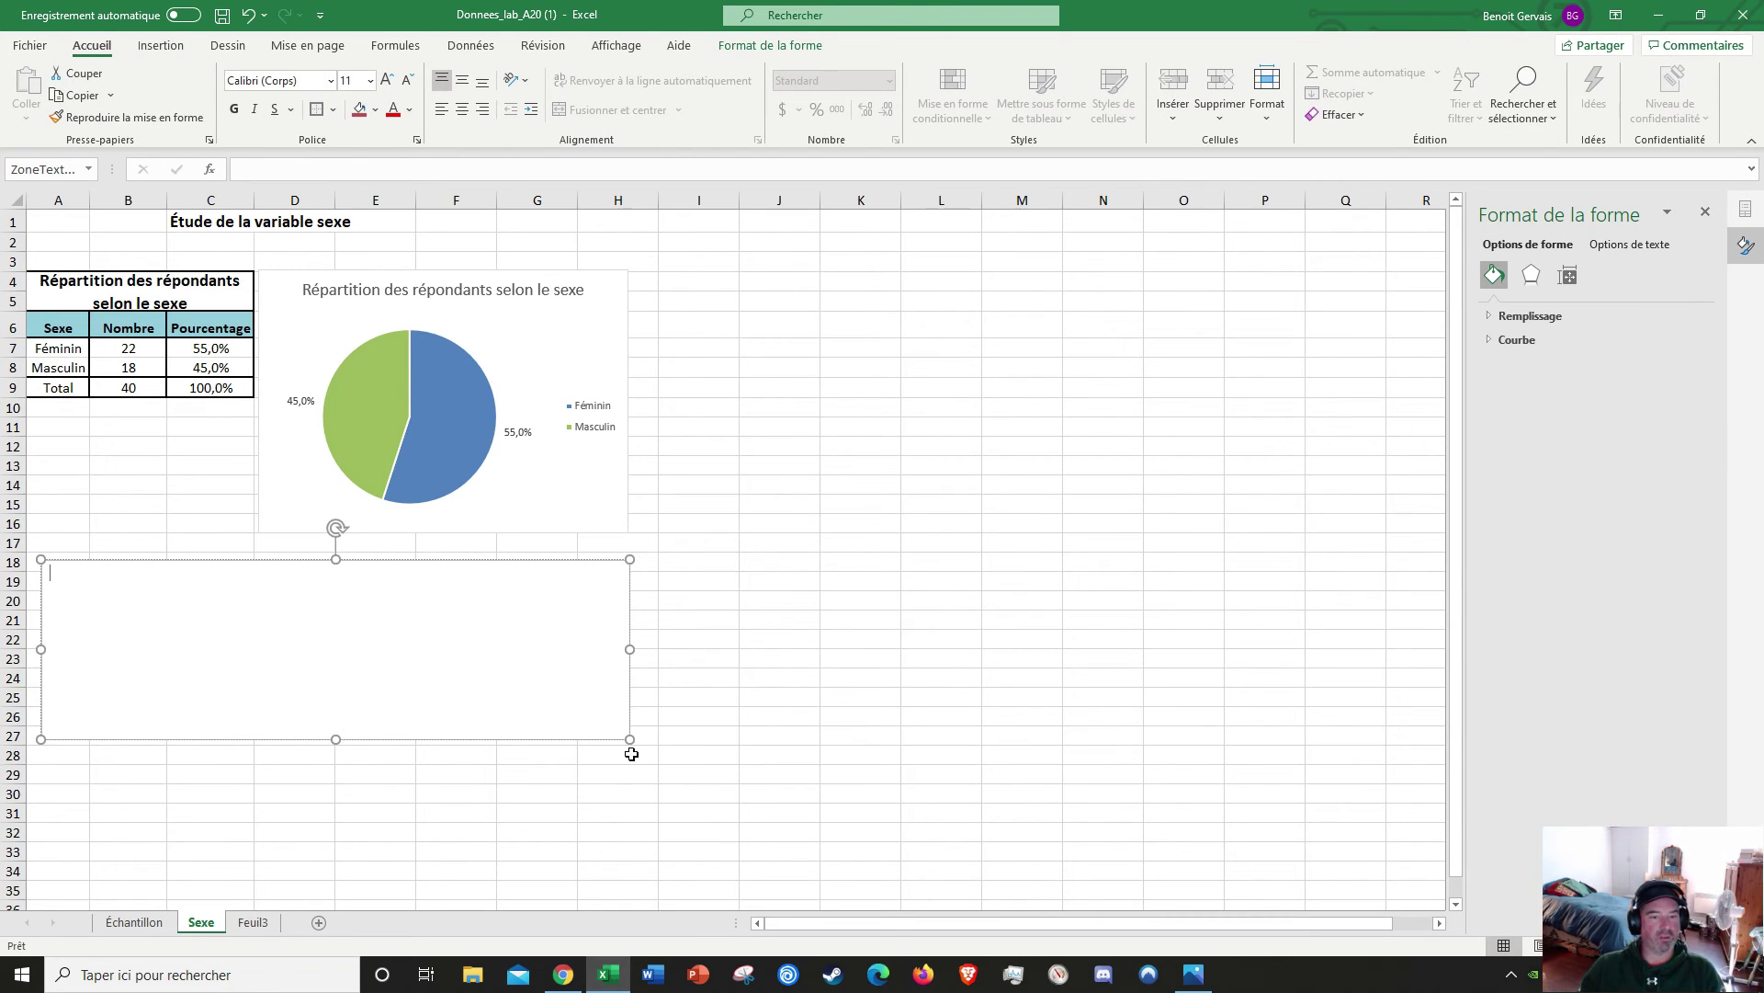
{"action": "left_click_drag", "start_coordinate": [630, 738], "coordinate": [629, 699]}
Step: Enter "Analyse des données:" in the text box and make it bold and underlined
{"action": "left_click", "coordinate": [87, 588]}
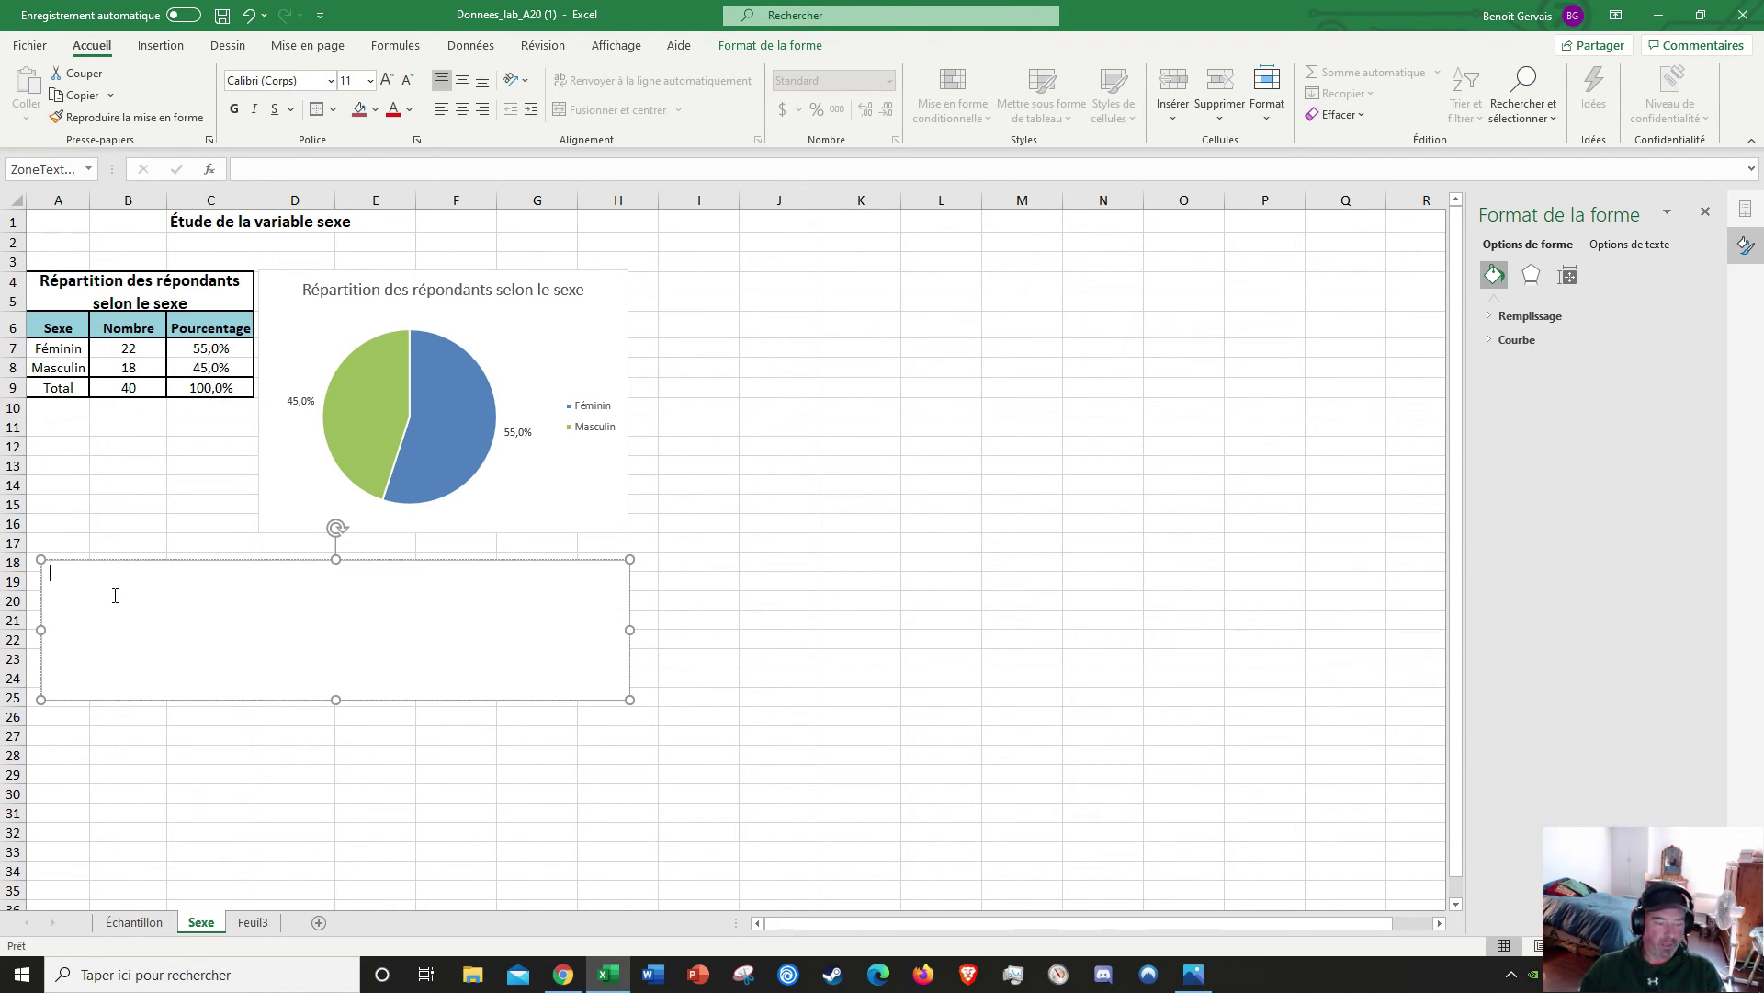
{"action": "type", "text": "Anal"}
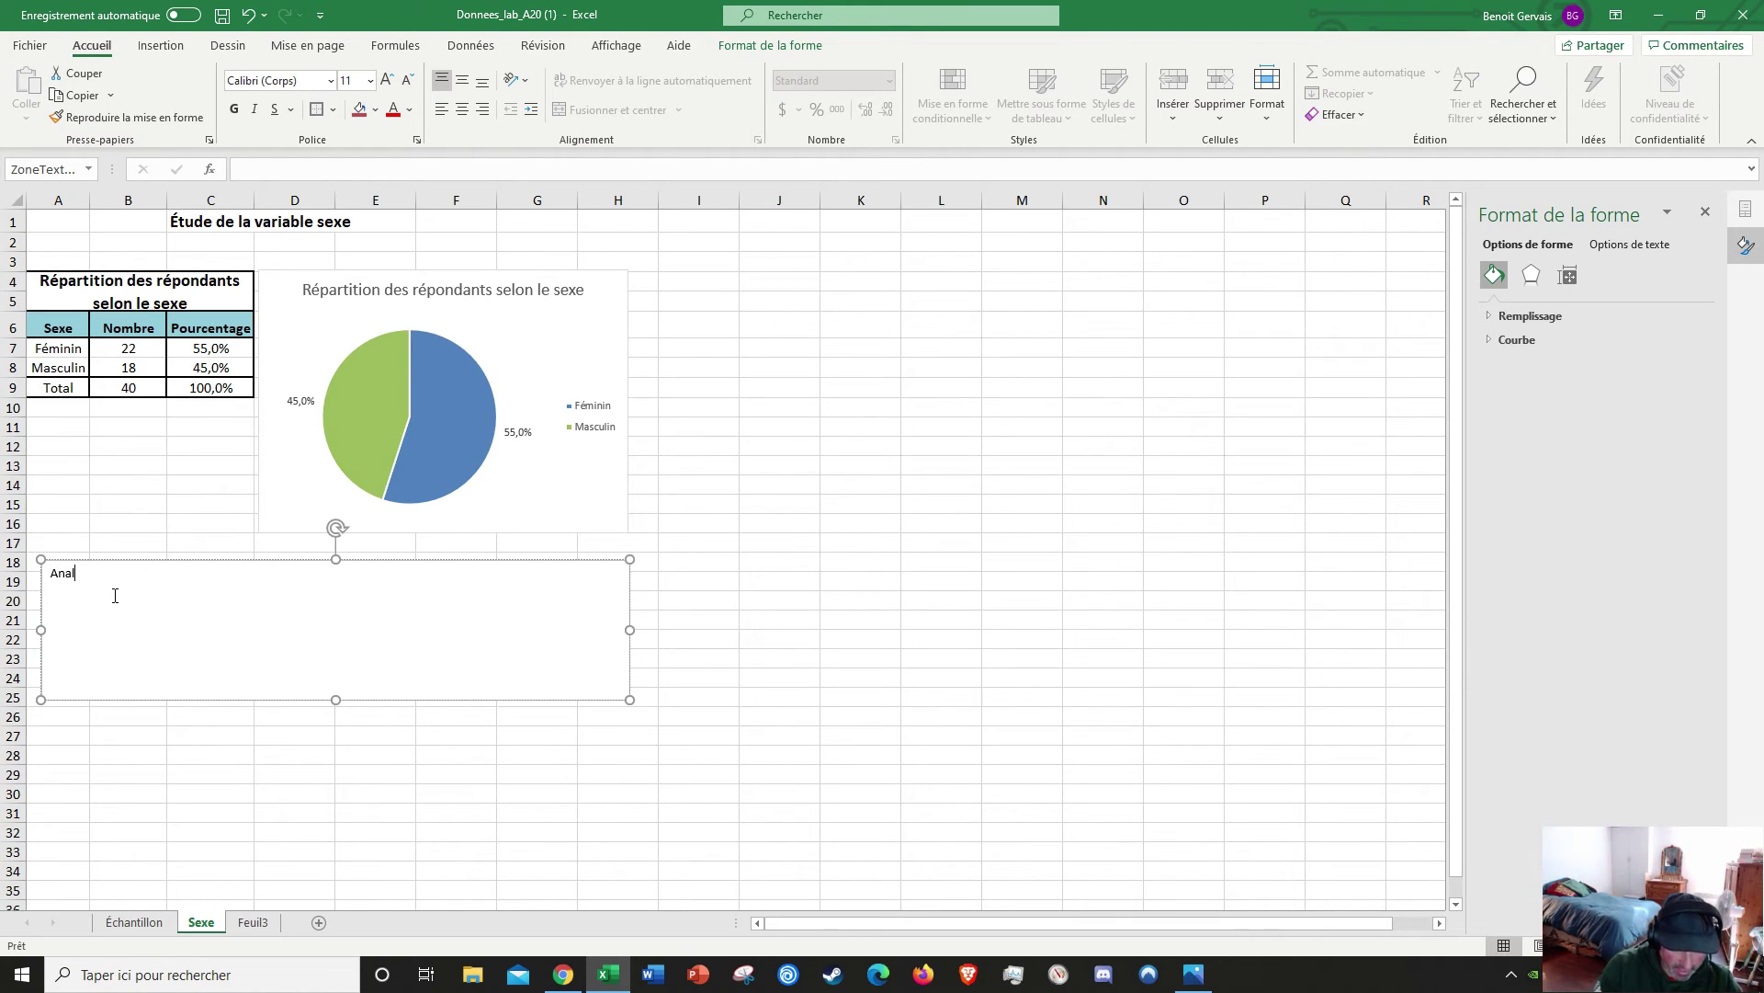
{"action": "type", "text": "yse des données:"}
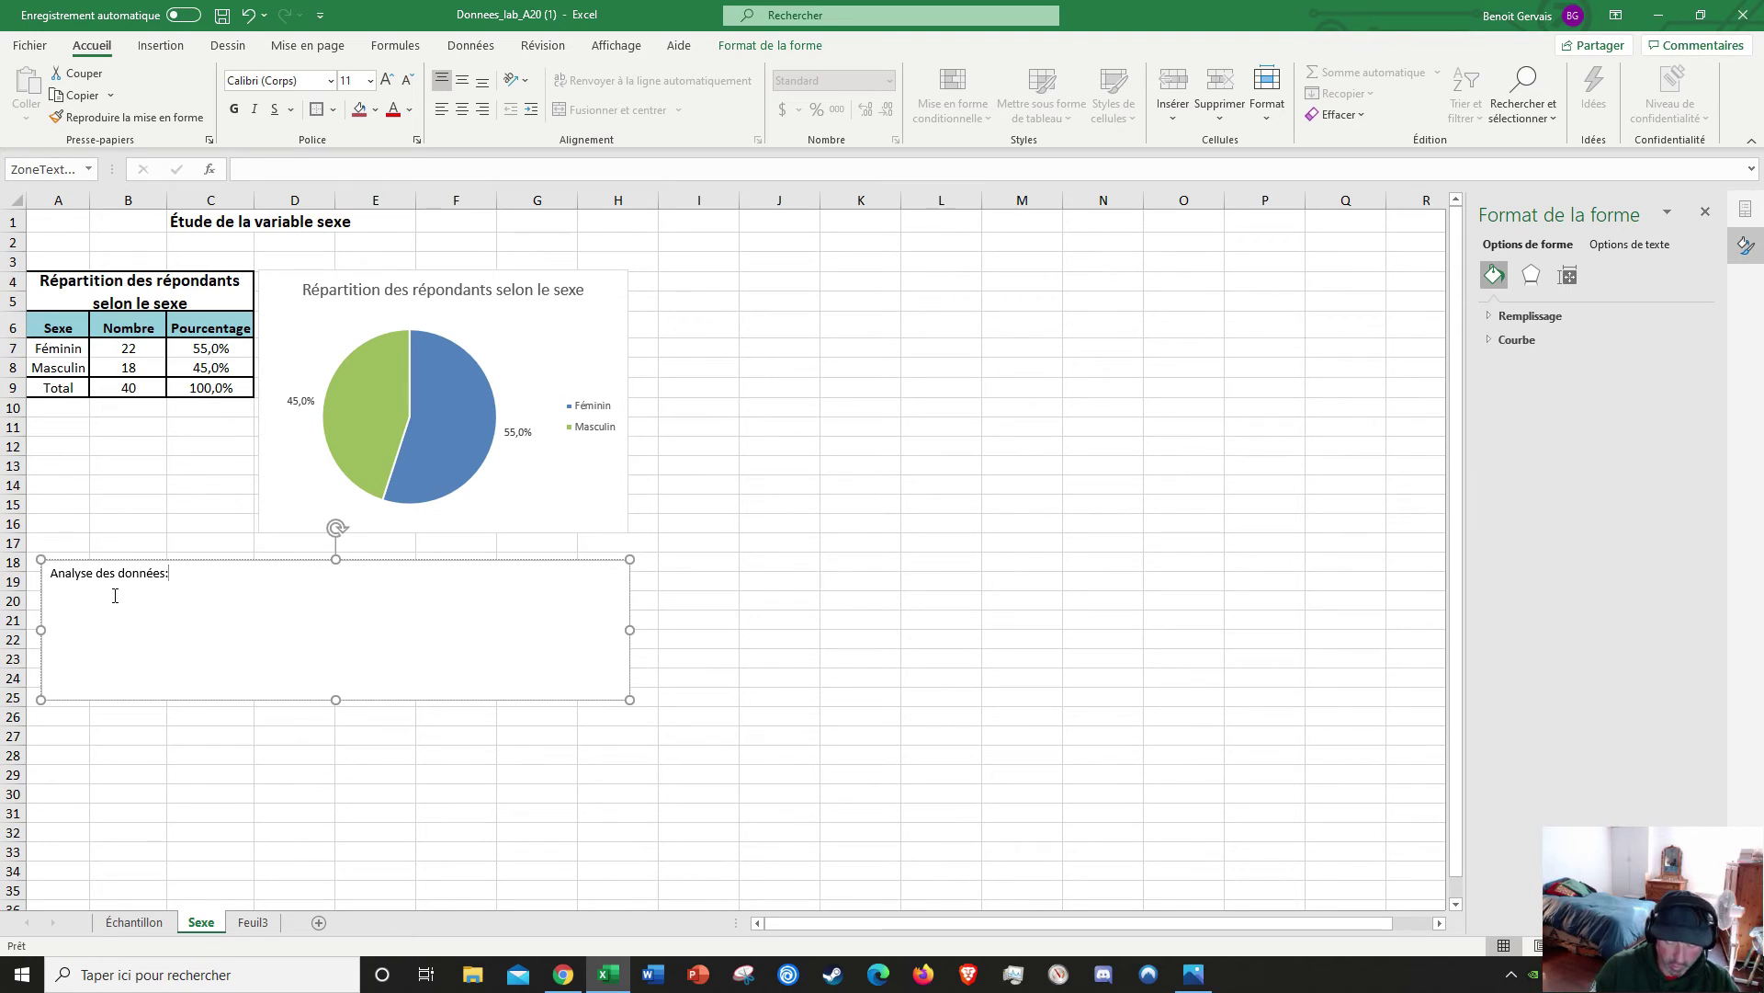
{"action": "double_click", "coordinate": [141, 581]}
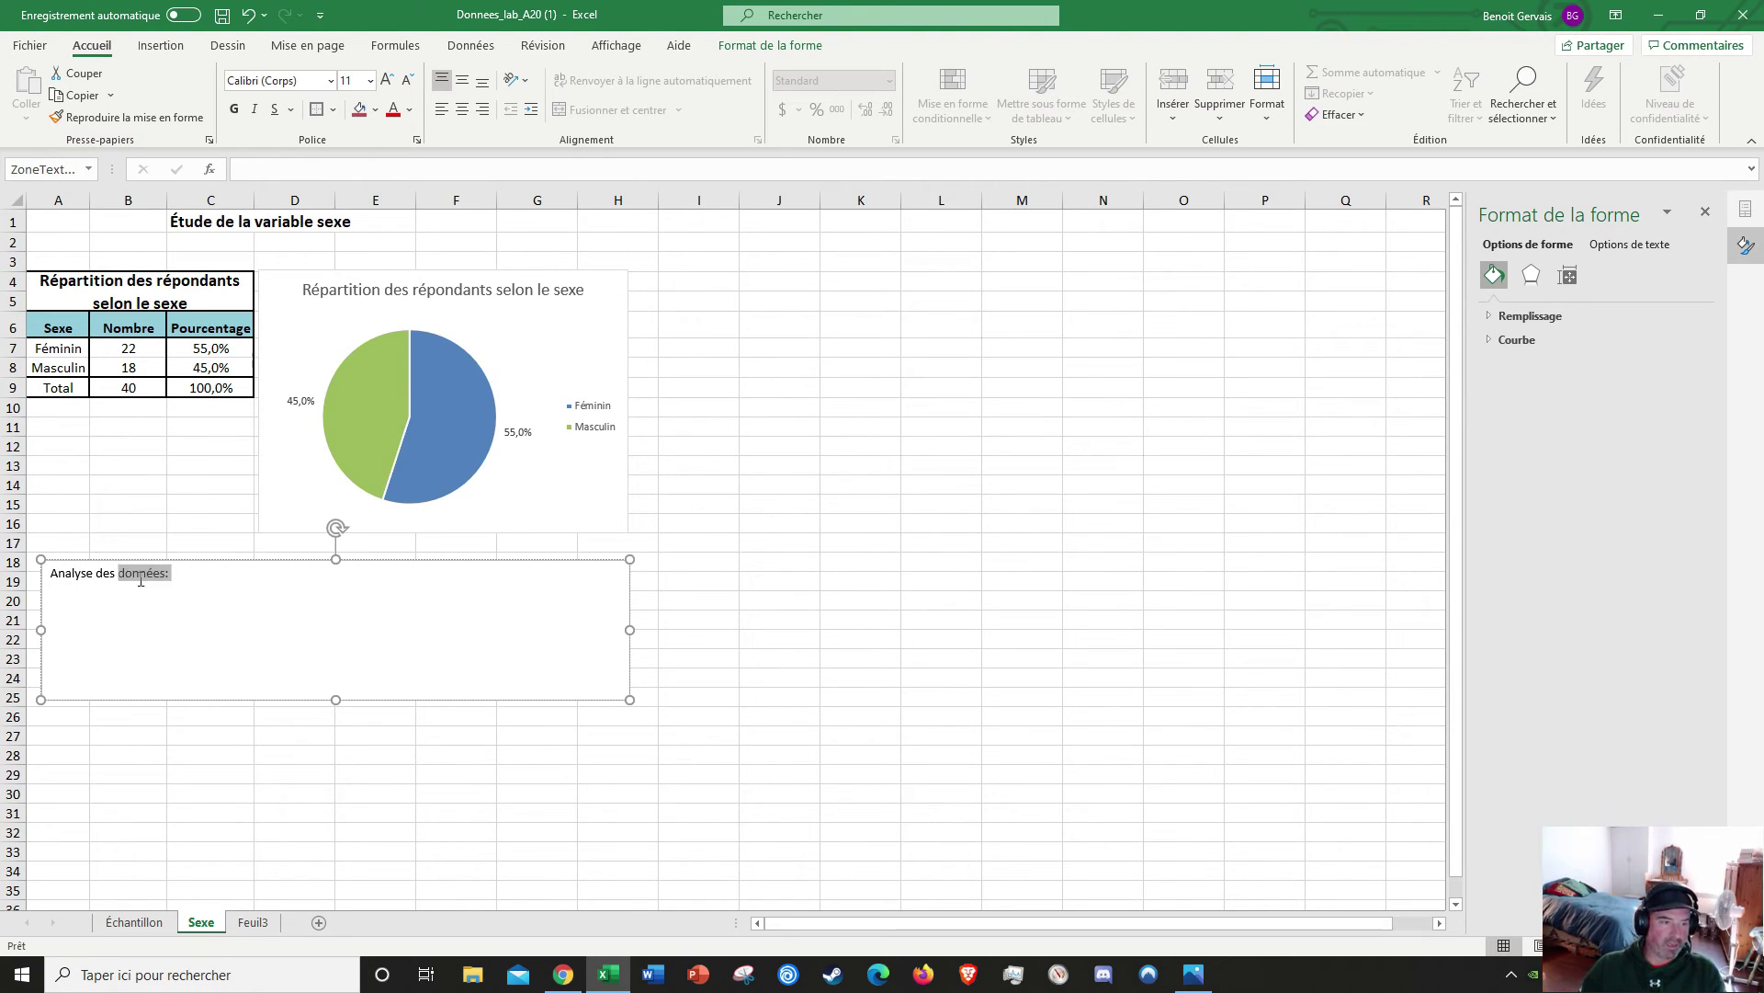
{"action": "left_click_drag", "start_coordinate": [141, 581], "coordinate": [61, 585]}
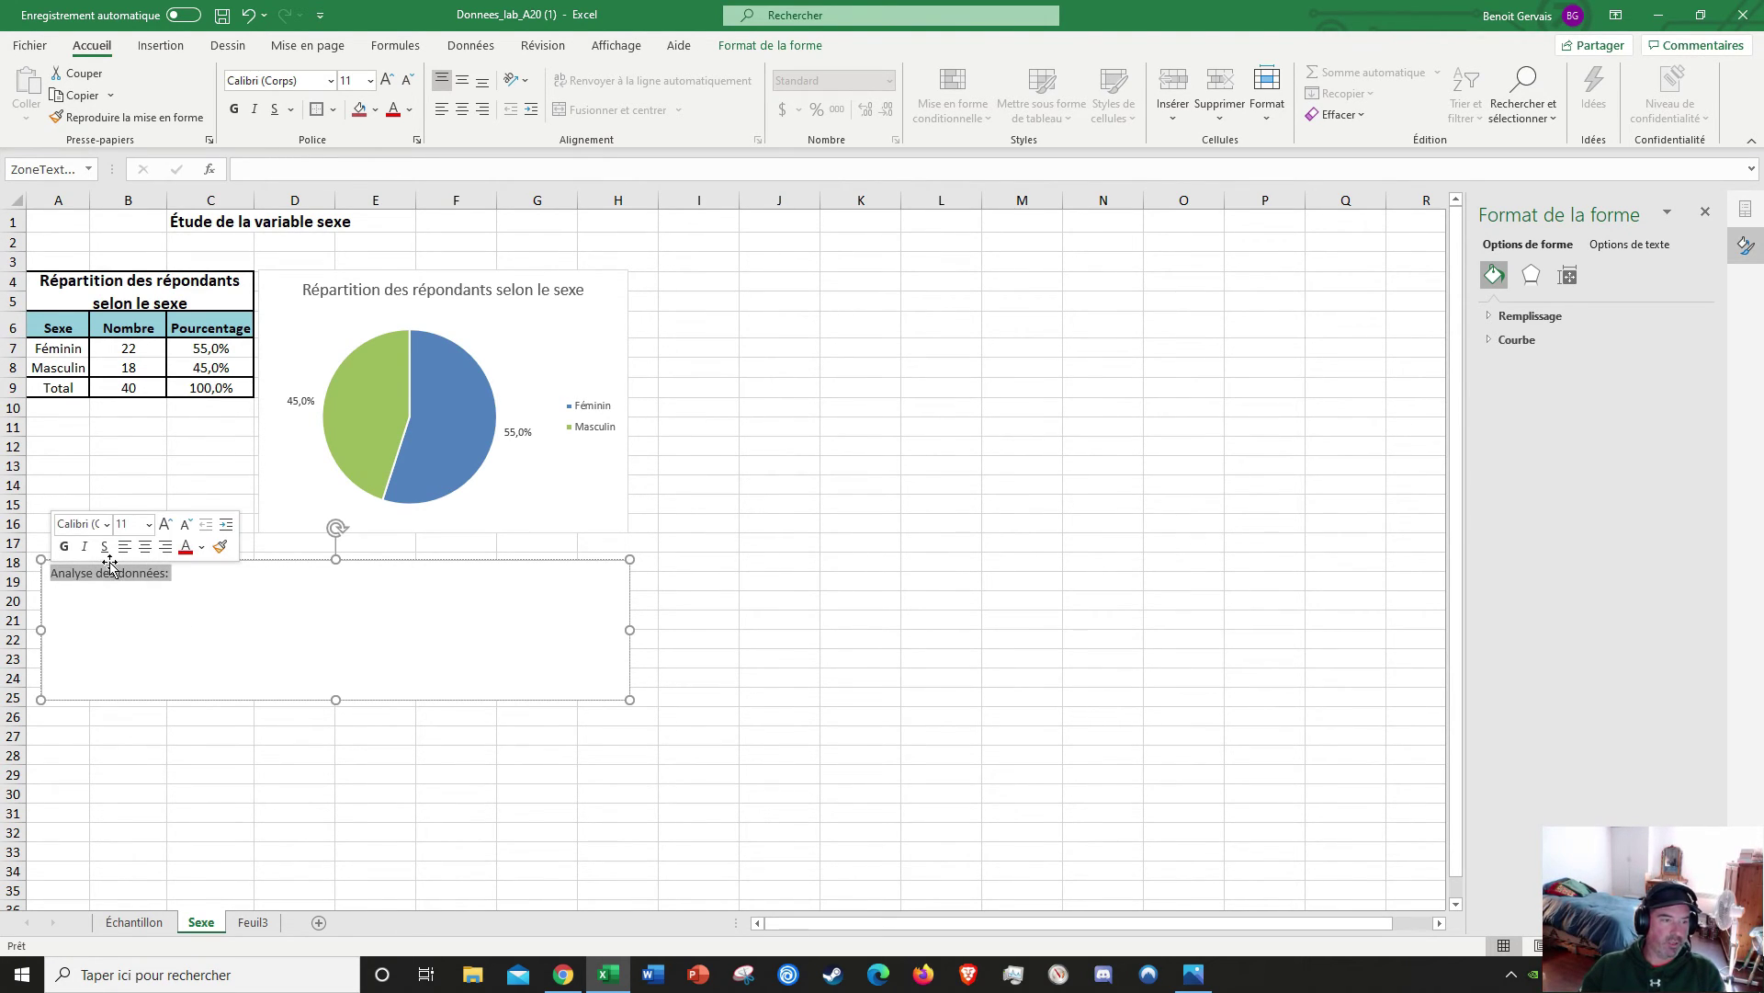
{"action": "left_click", "coordinate": [64, 547]}
{"action": "left_click", "coordinate": [105, 547]}
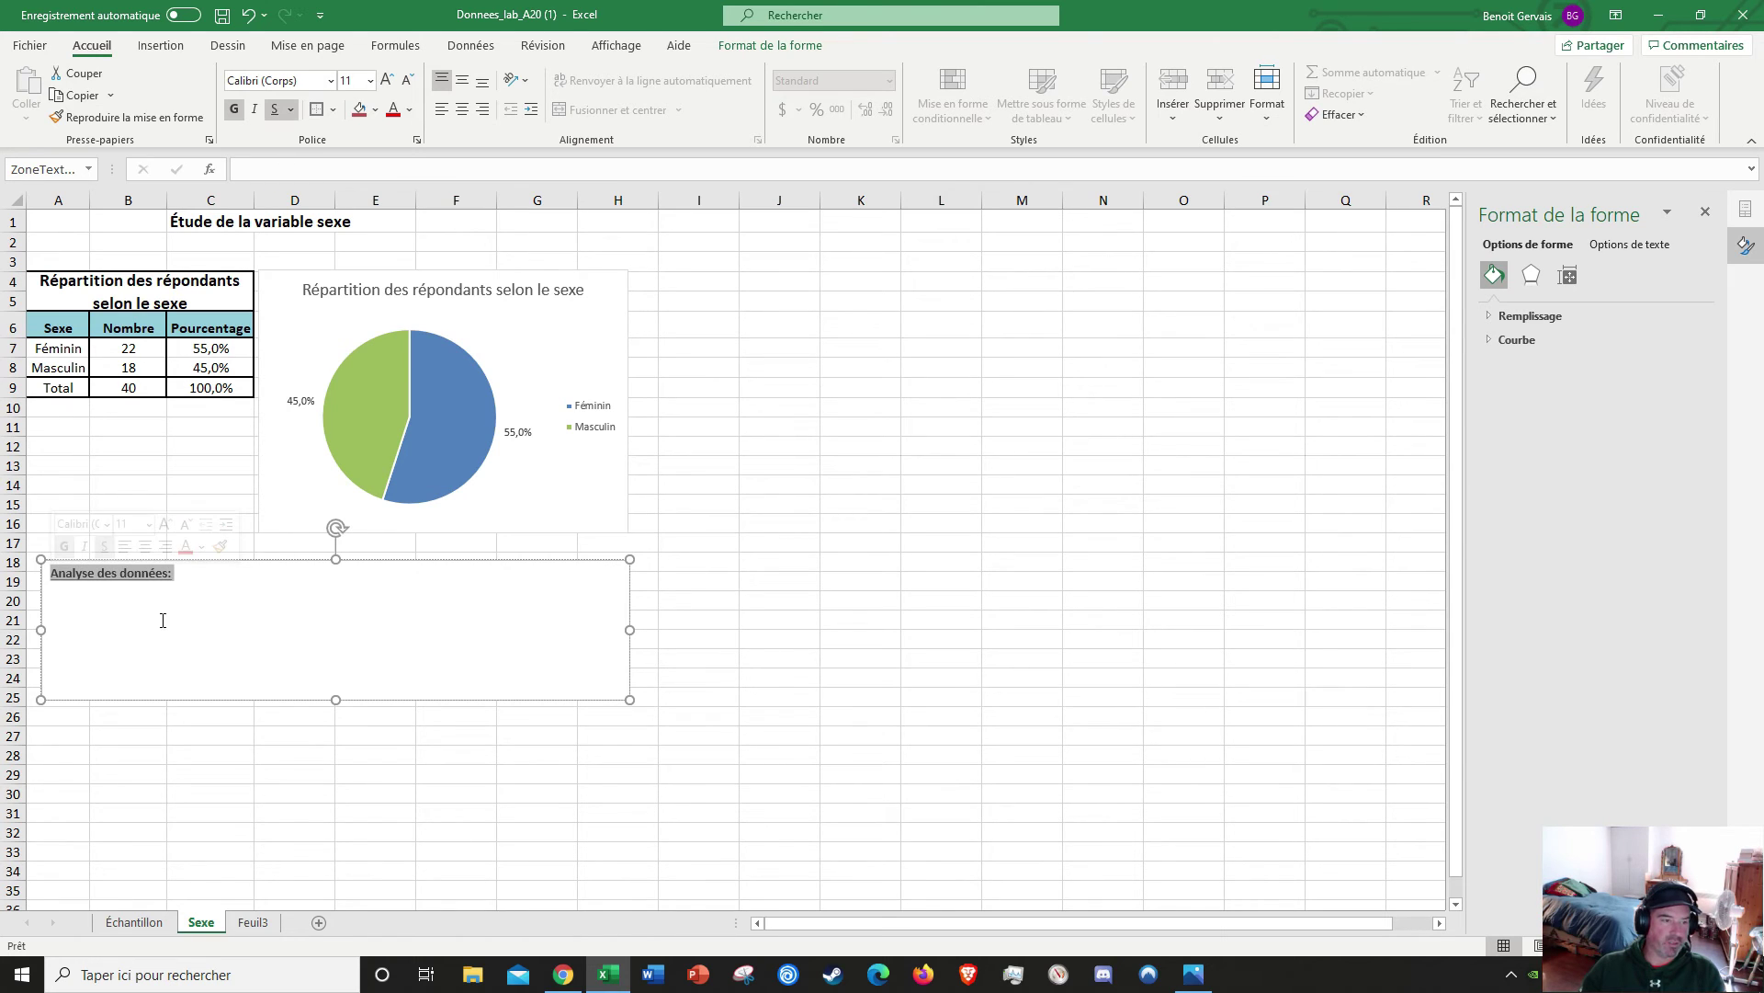
{"action": "left_click", "coordinate": [75, 608]}
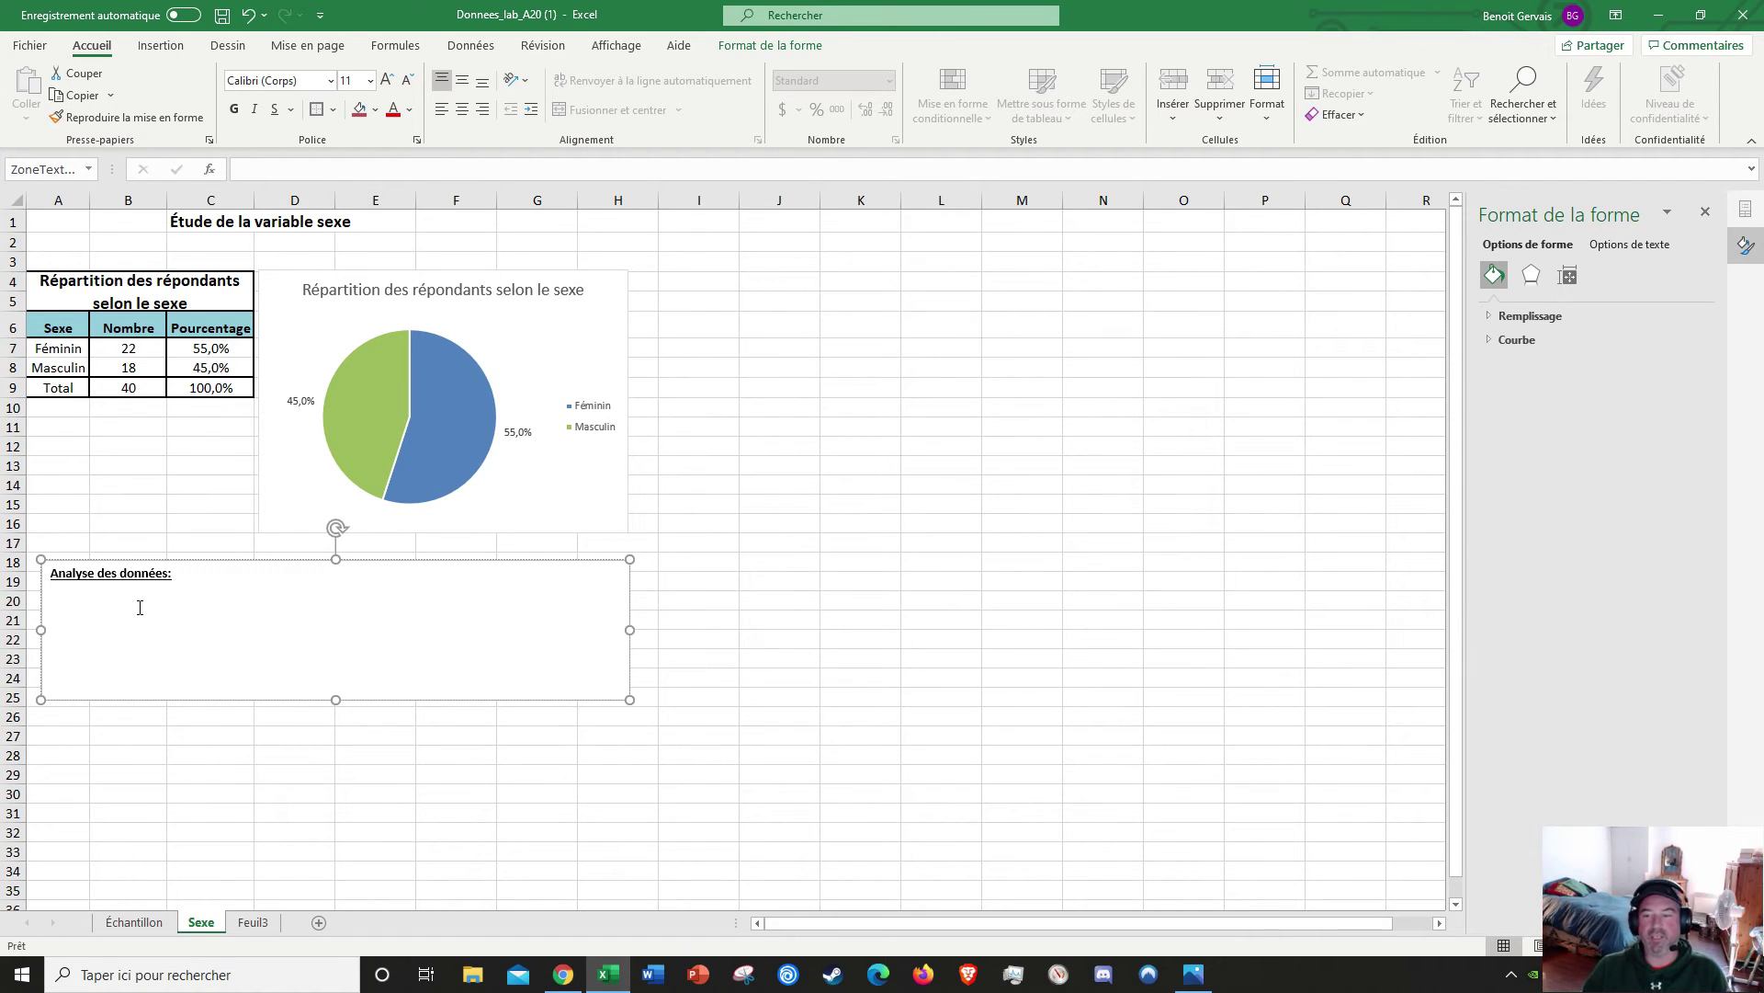
Step: Consult the textbook's analysis in Chrome, and write in Excel "Dans le cadre de ce sondage, on peut constater qu'il y avait 55% de femmes et 45% d'hommes."
{"action": "left_click", "coordinate": [564, 974]}
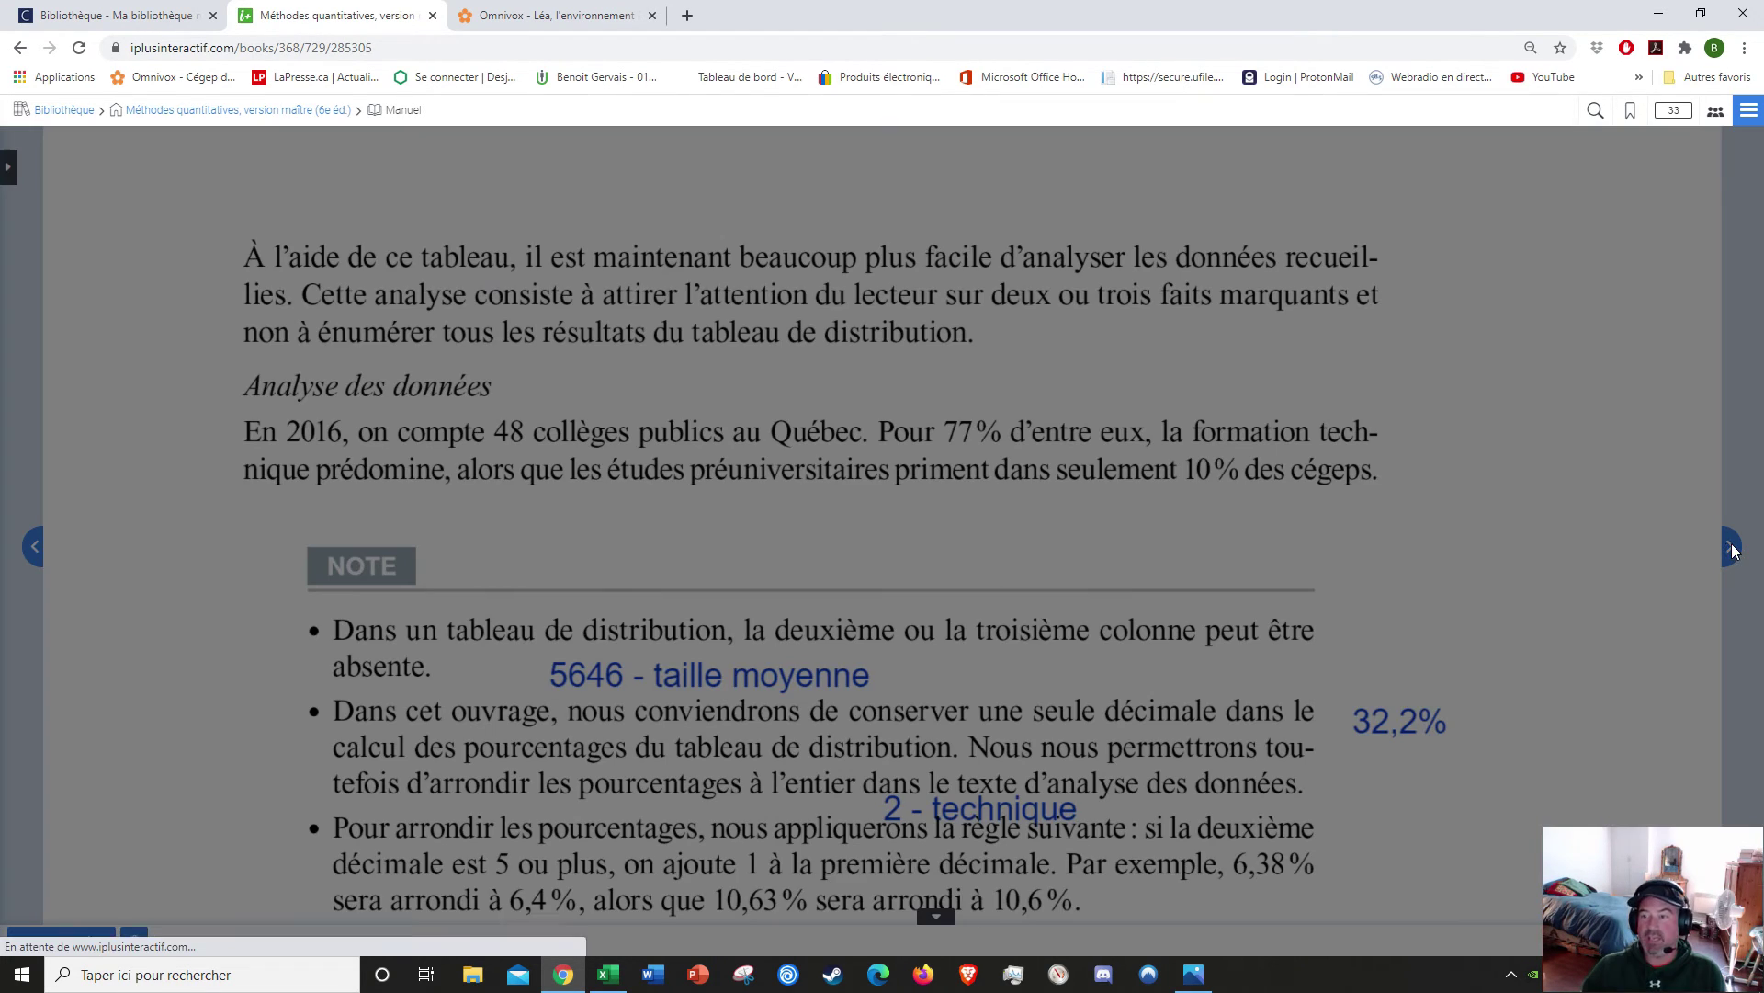
{"action": "left_click", "coordinate": [1730, 546]}
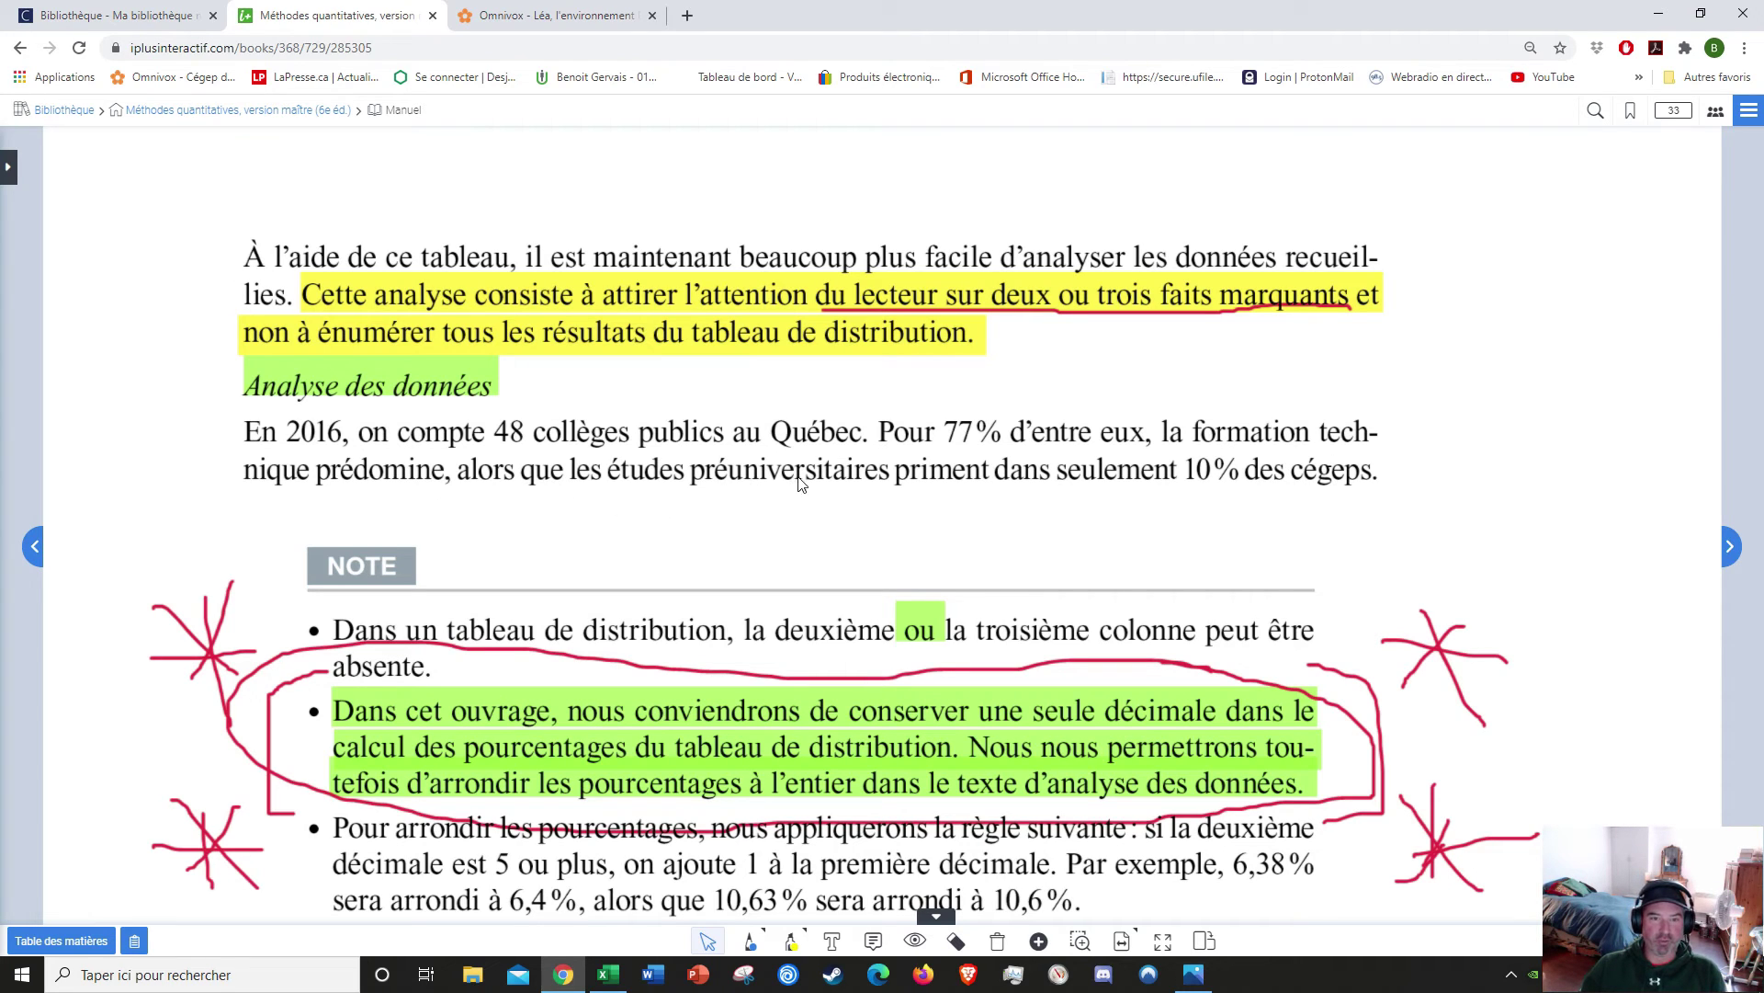
{"action": "left_click", "coordinate": [1659, 13]}
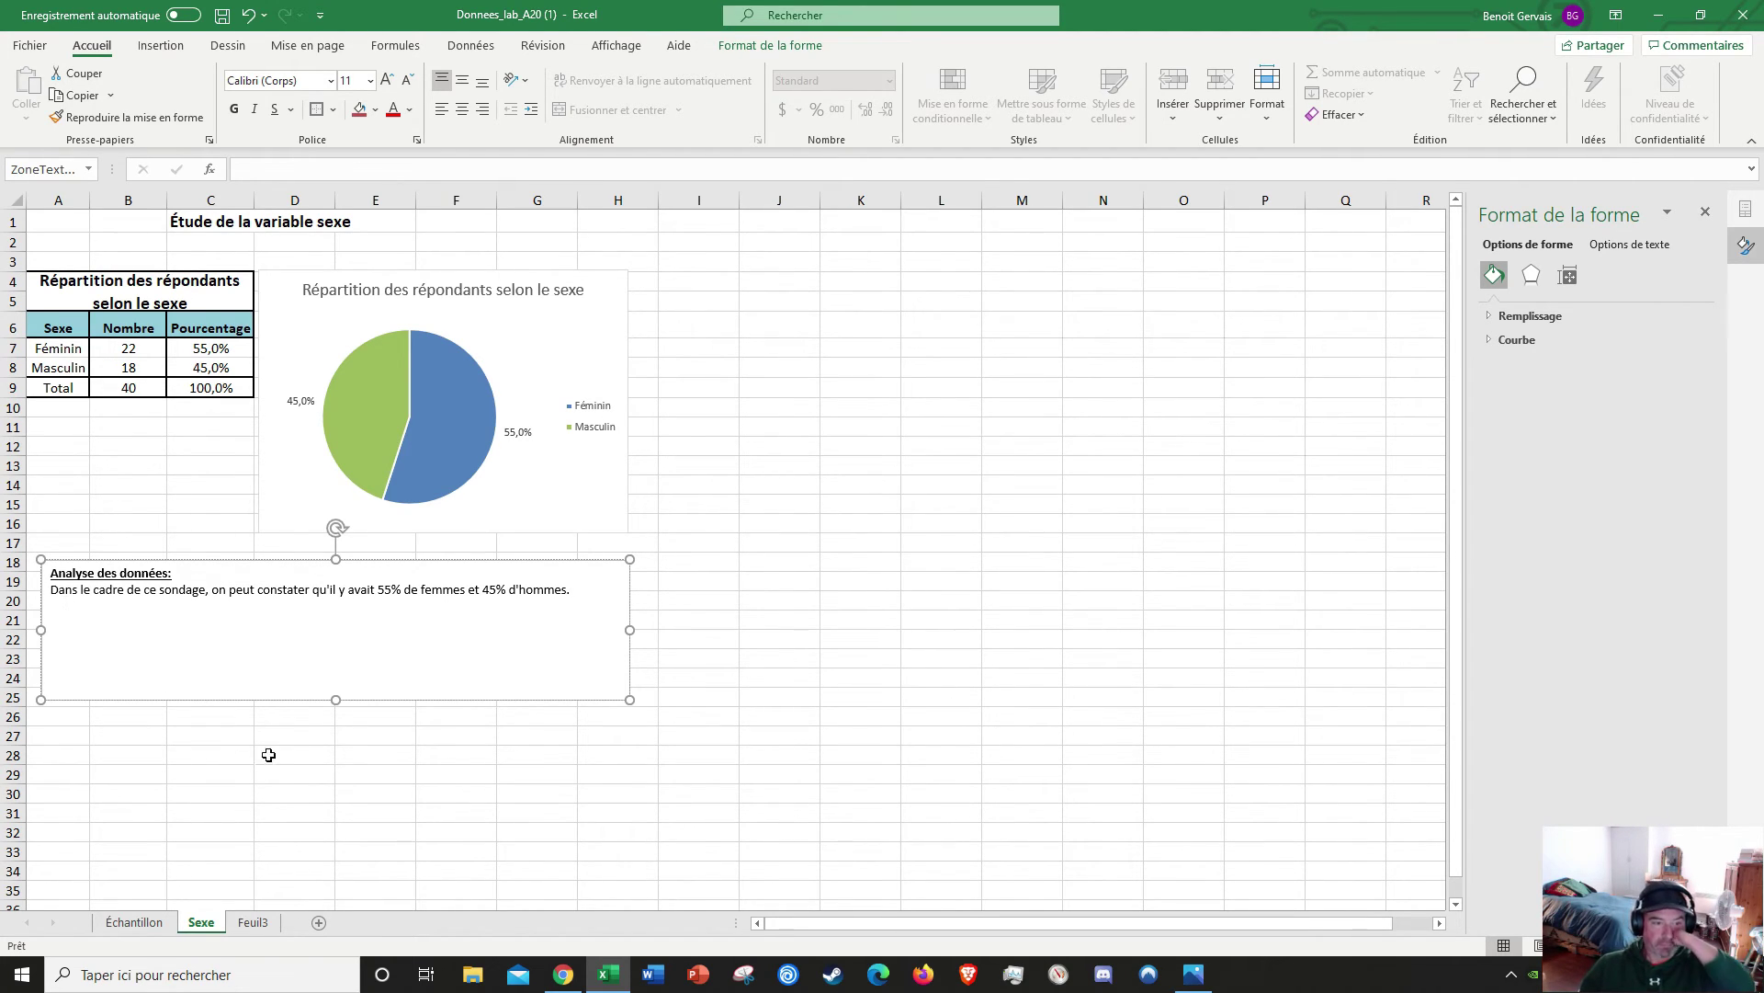
Step: Shorten the text box to row 24, and narrow it and the pie chart until their right edges line up in column H
{"action": "left_click_drag", "start_coordinate": [337, 700], "coordinate": [386, 678]}
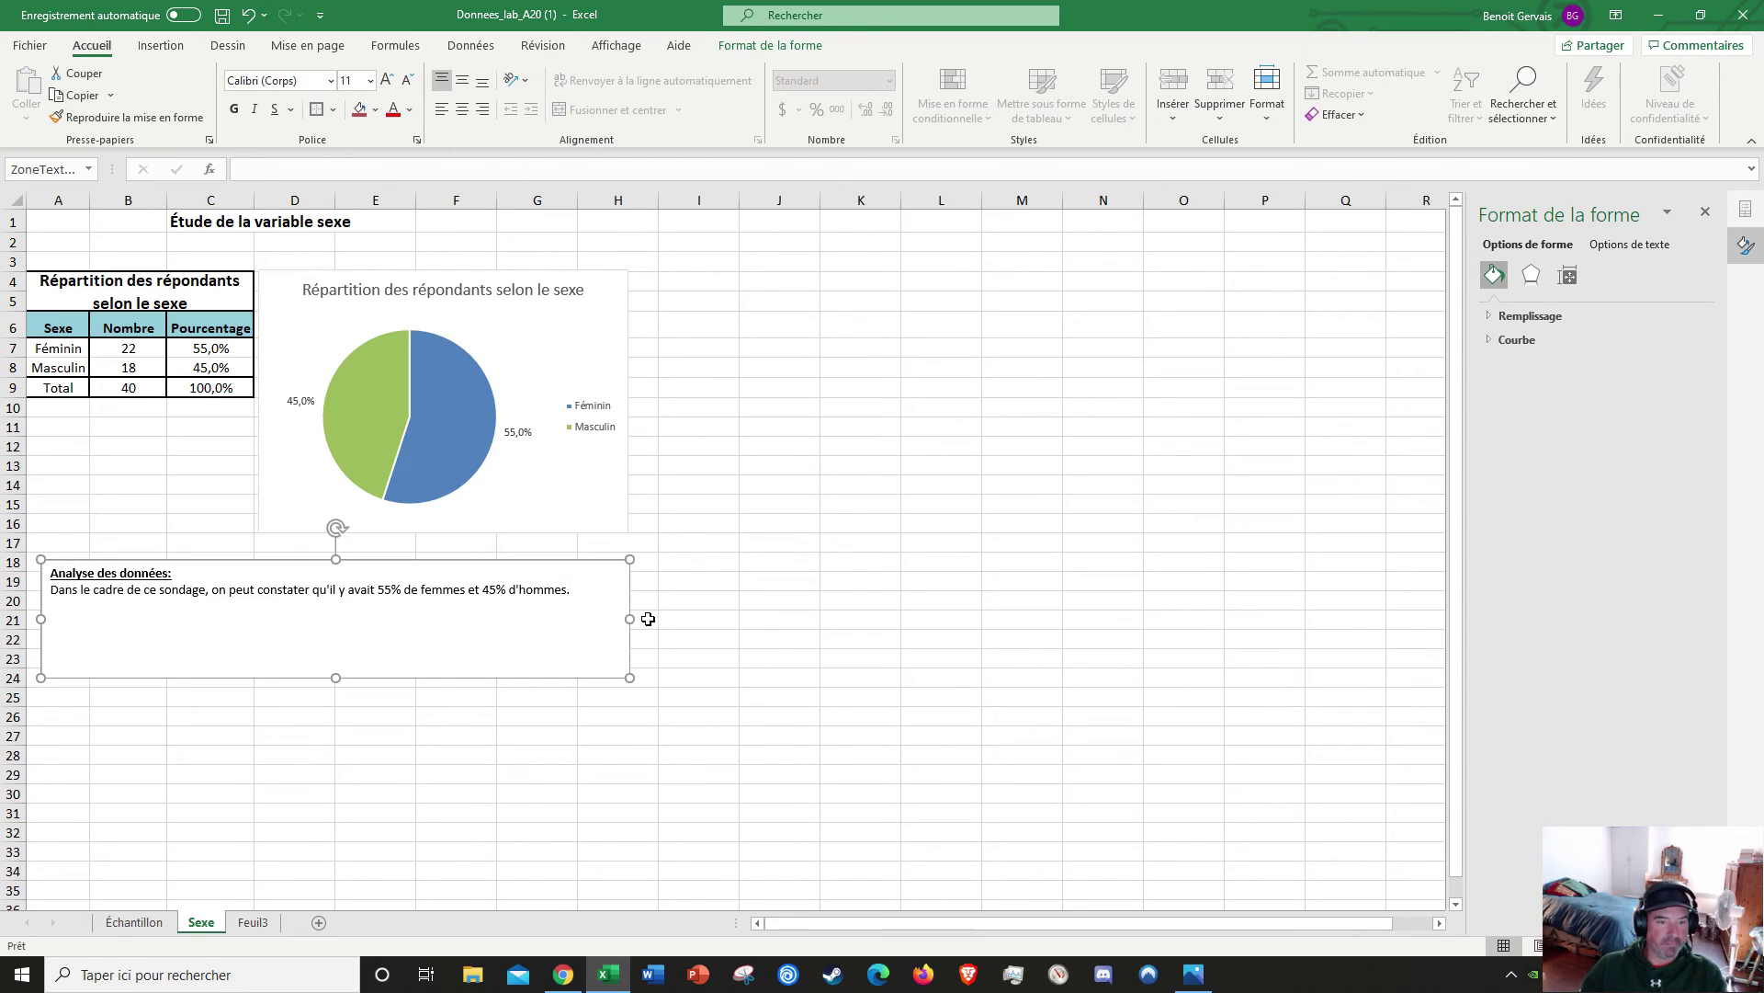
{"action": "left_click_drag", "start_coordinate": [630, 619], "coordinate": [611, 617]}
{"action": "left_click", "coordinate": [622, 384]}
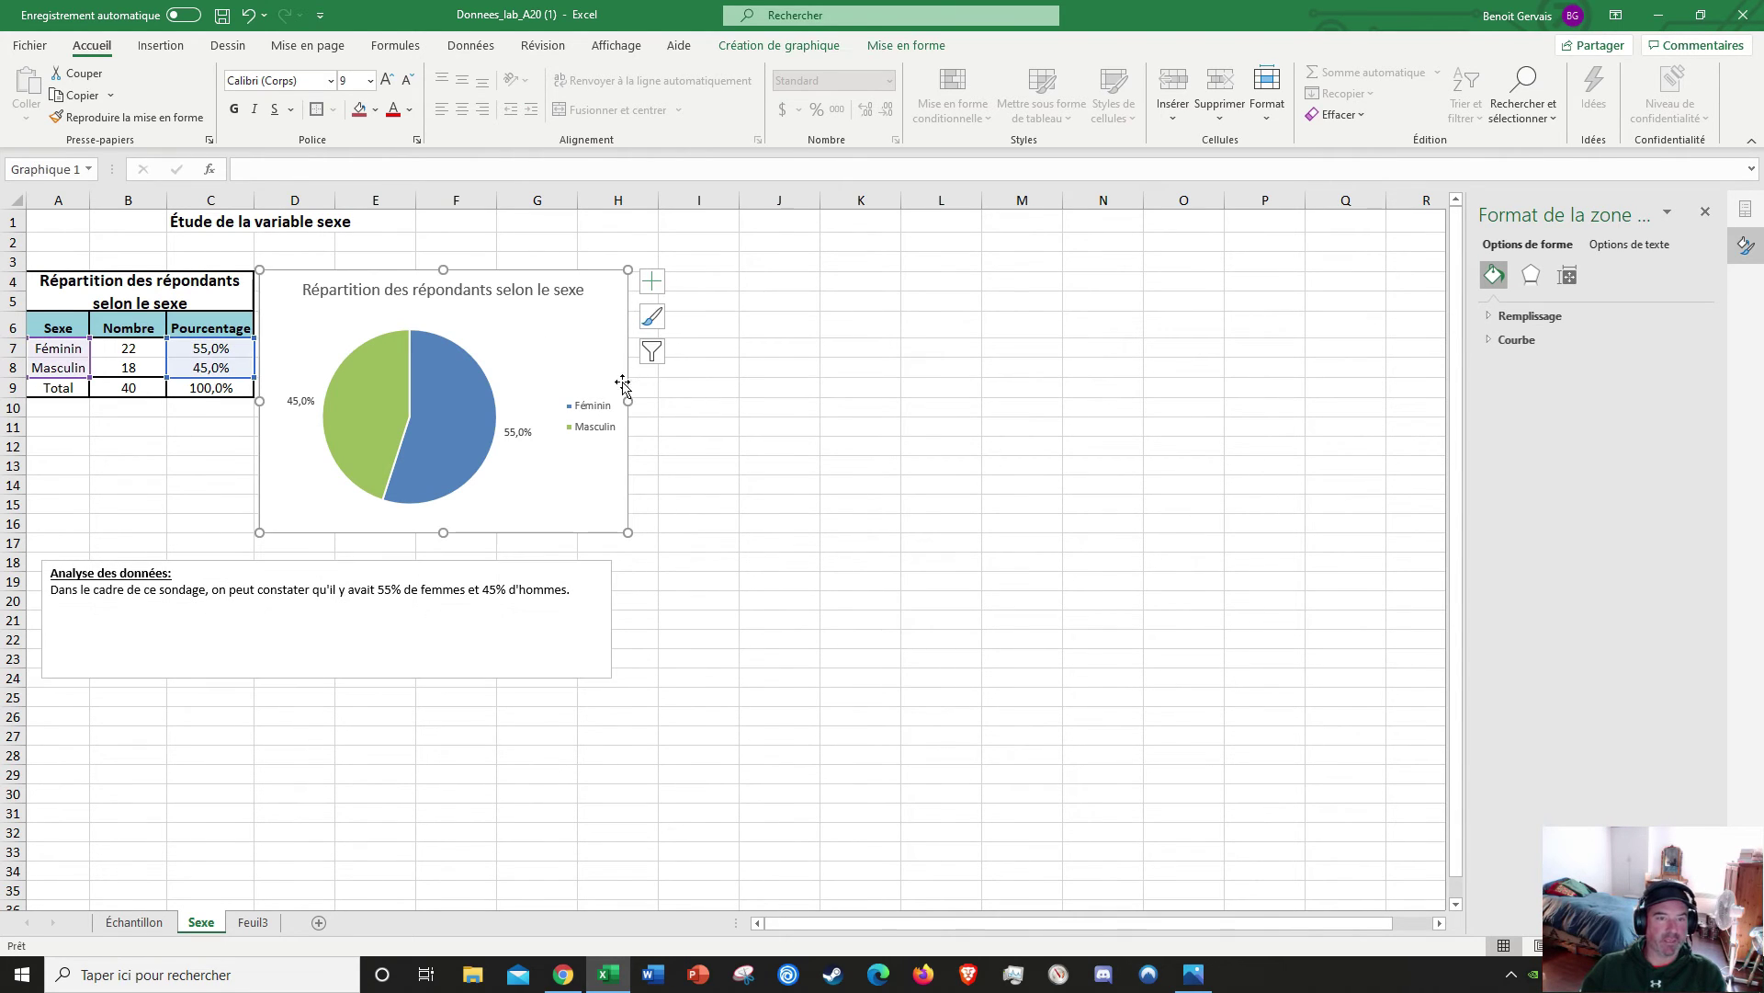
{"action": "left_click_drag", "start_coordinate": [627, 400], "coordinate": [604, 402]}
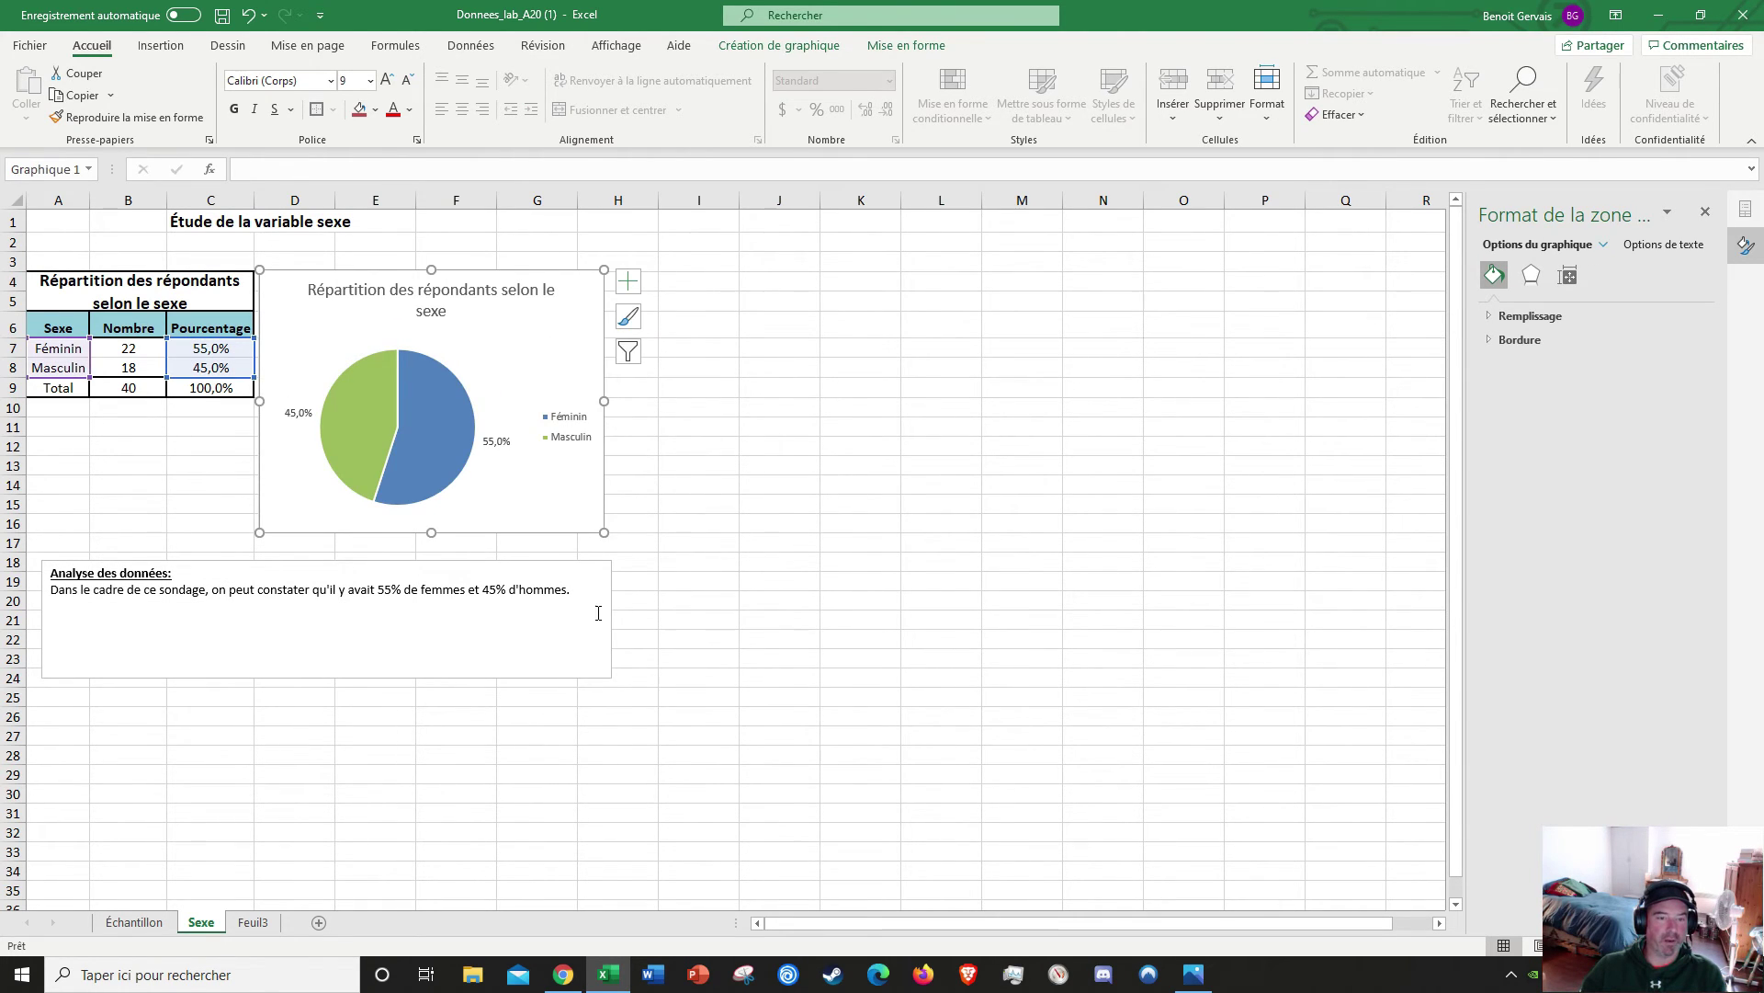
{"action": "left_click", "coordinate": [598, 613]}
{"action": "left_click_drag", "start_coordinate": [611, 618], "coordinate": [604, 618]}
{"action": "left_click", "coordinate": [701, 638]}
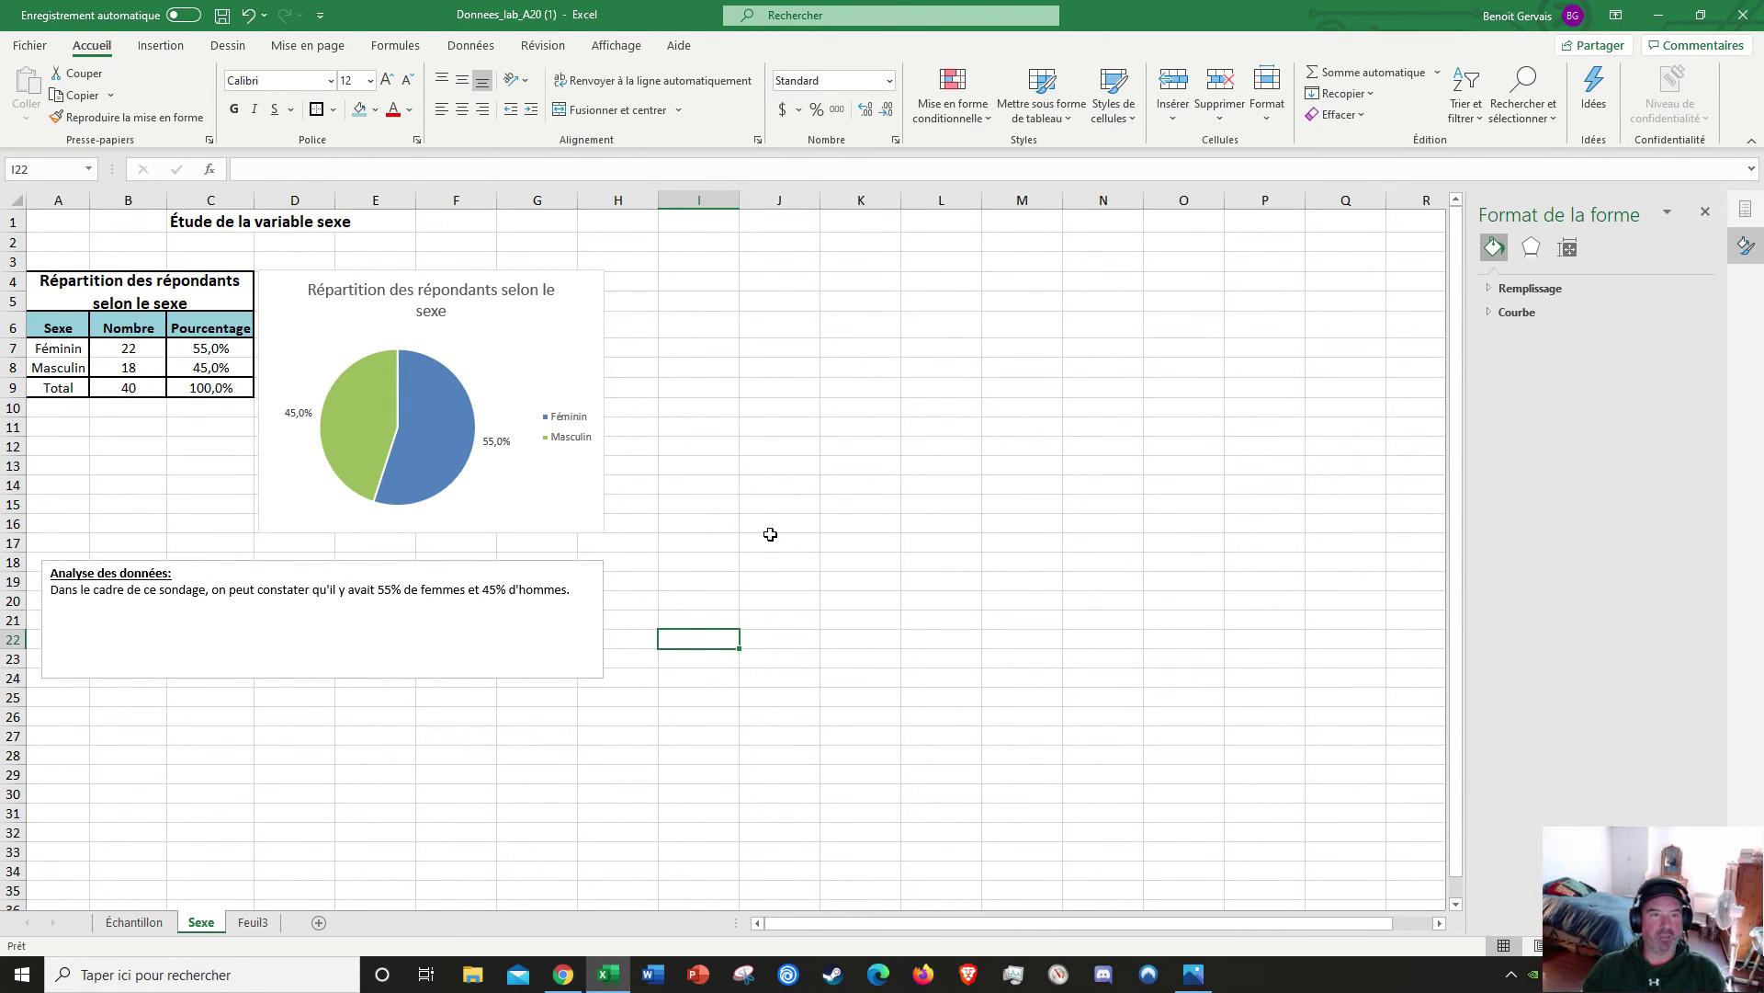
Step: Widen the pie chart and the text box so both extend into column I and the chart title fits on one line
{"action": "left_click", "coordinate": [558, 389]}
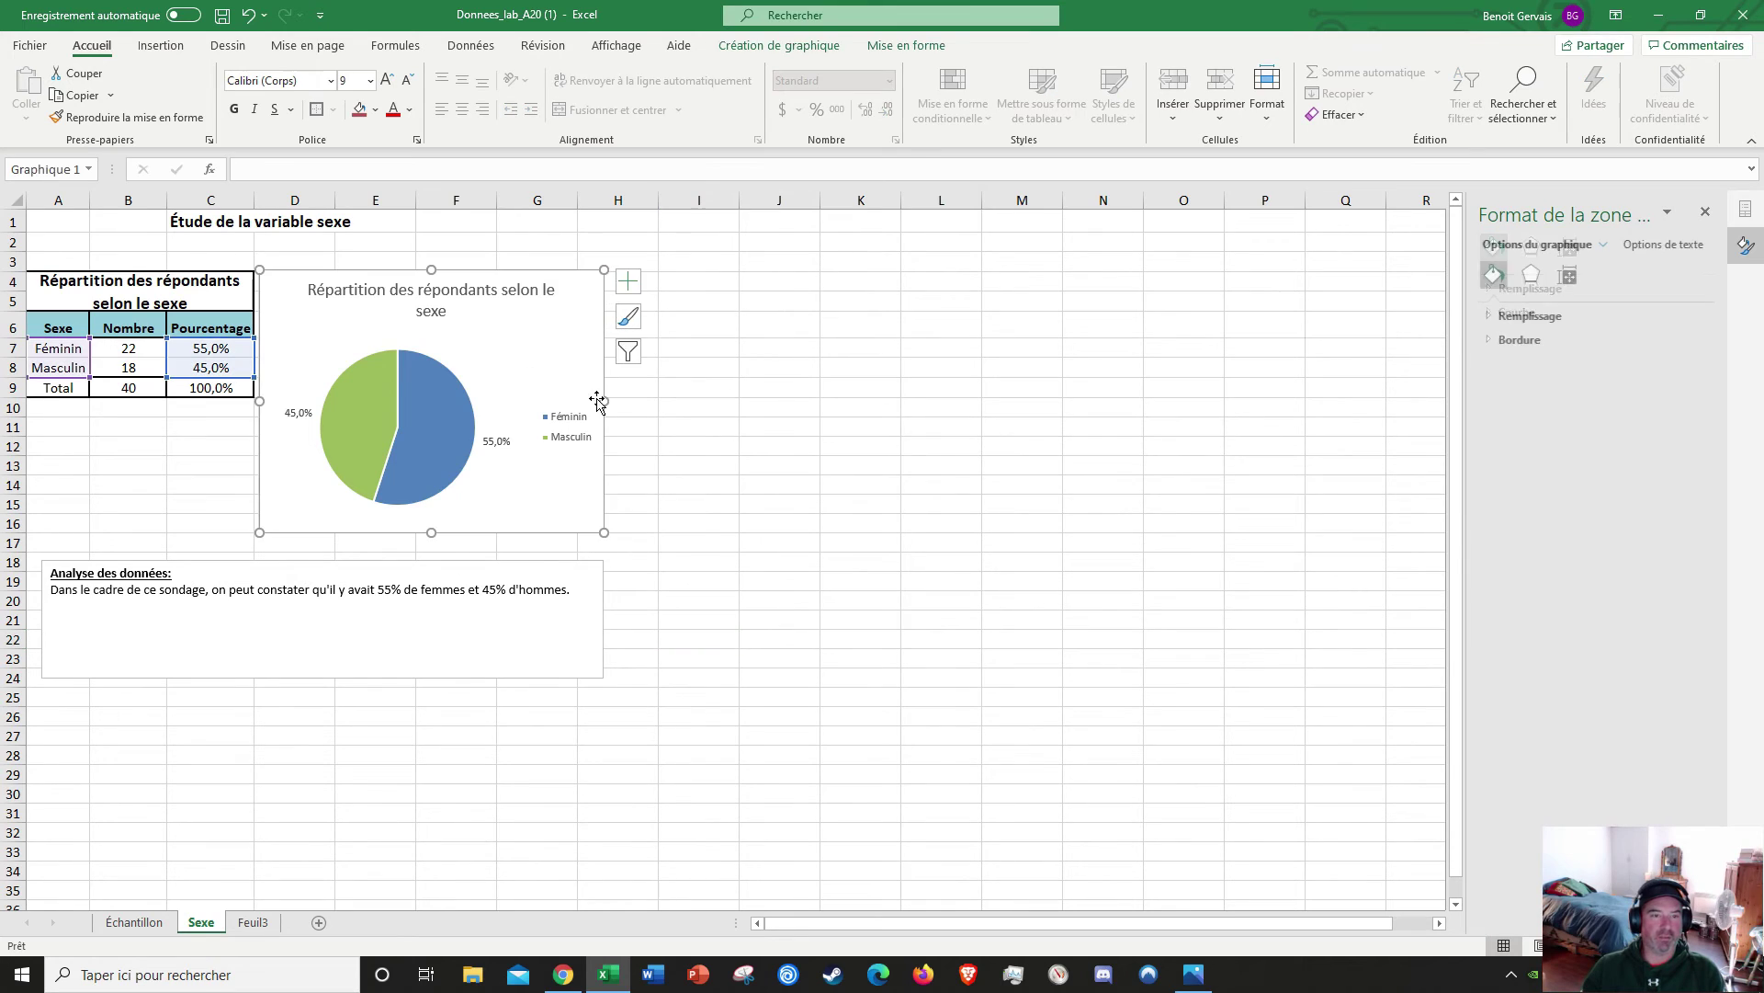
{"action": "left_click_drag", "start_coordinate": [604, 400], "coordinate": [686, 400]}
{"action": "left_click", "coordinate": [604, 627]}
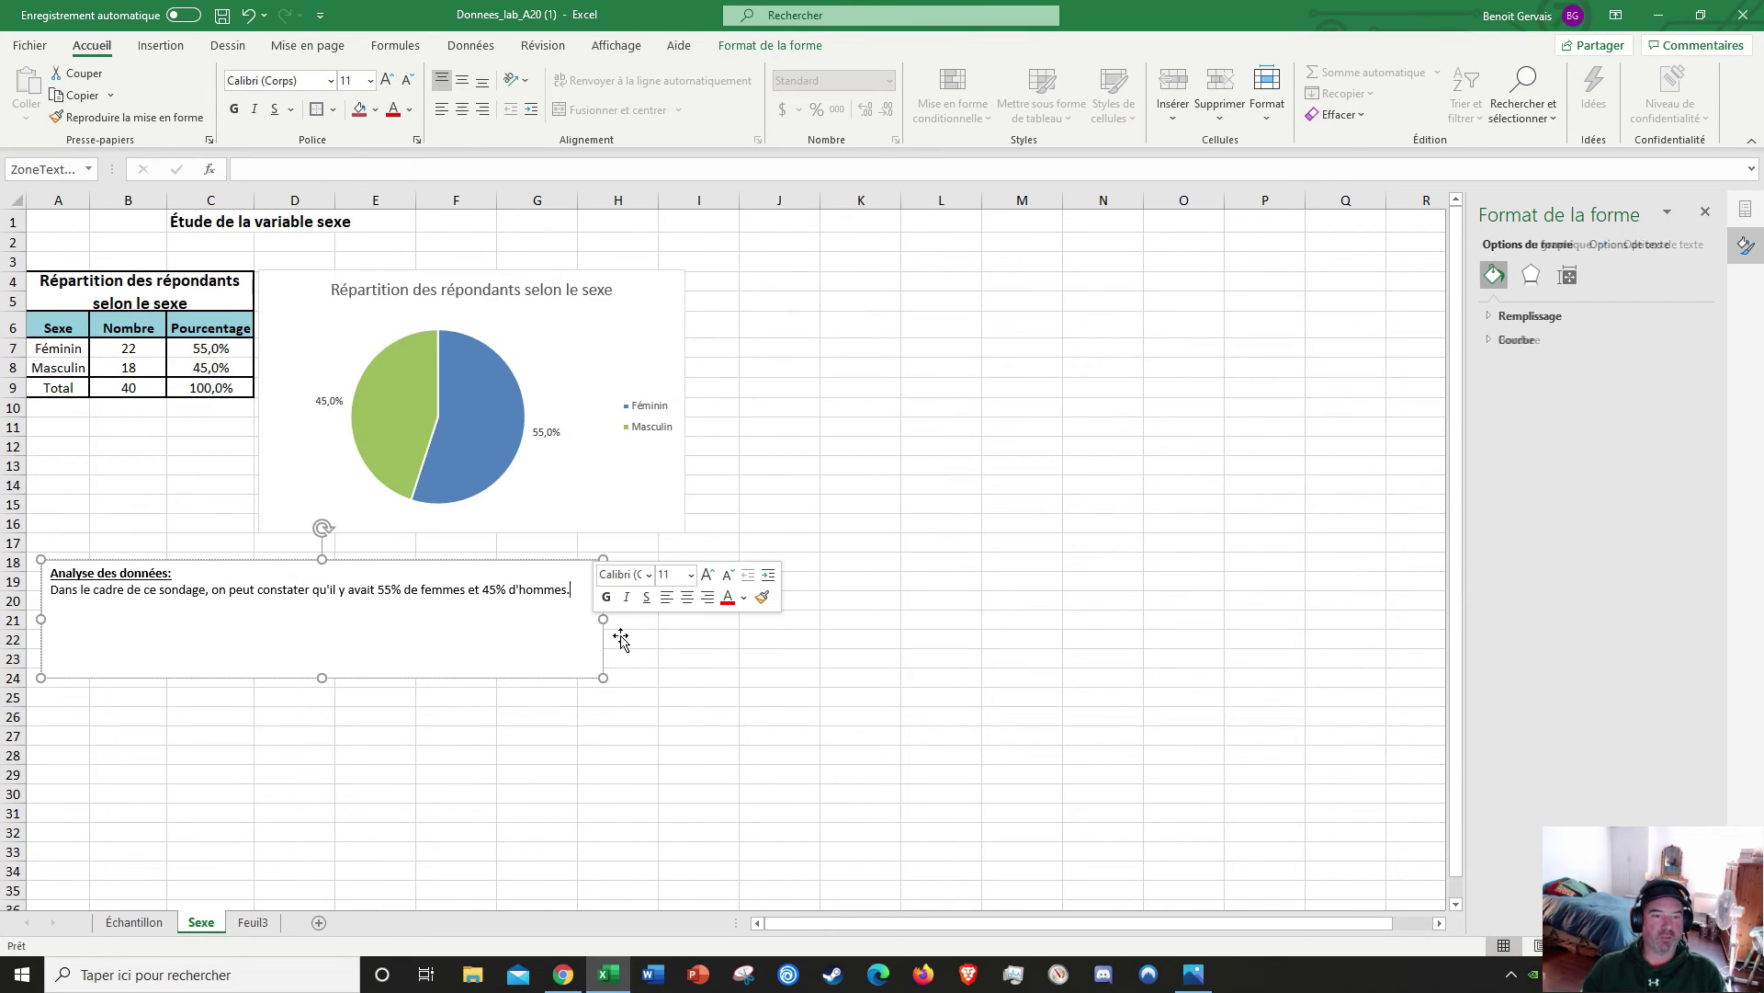
{"action": "left_click_drag", "start_coordinate": [603, 627], "coordinate": [696, 613]}
{"action": "left_click", "coordinate": [827, 654]}
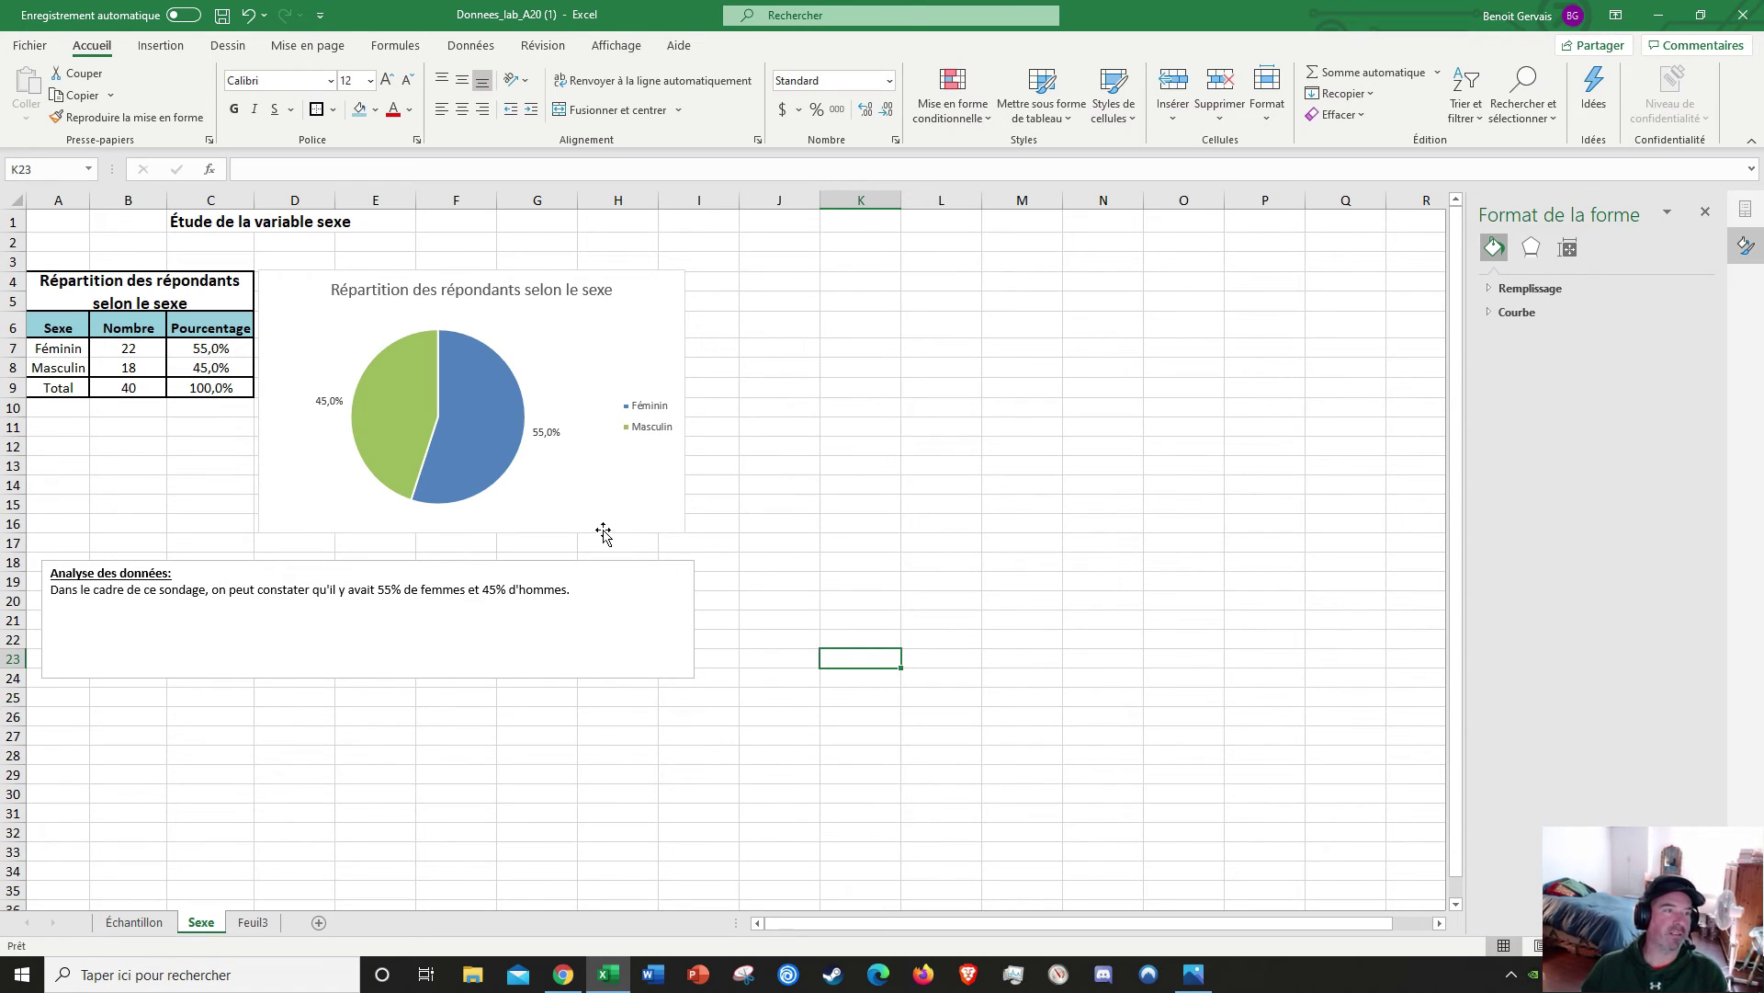
Step: Check the print preview of the Sexe sheet and examine where its page breaks fall
{"action": "left_click", "coordinate": [31, 47]}
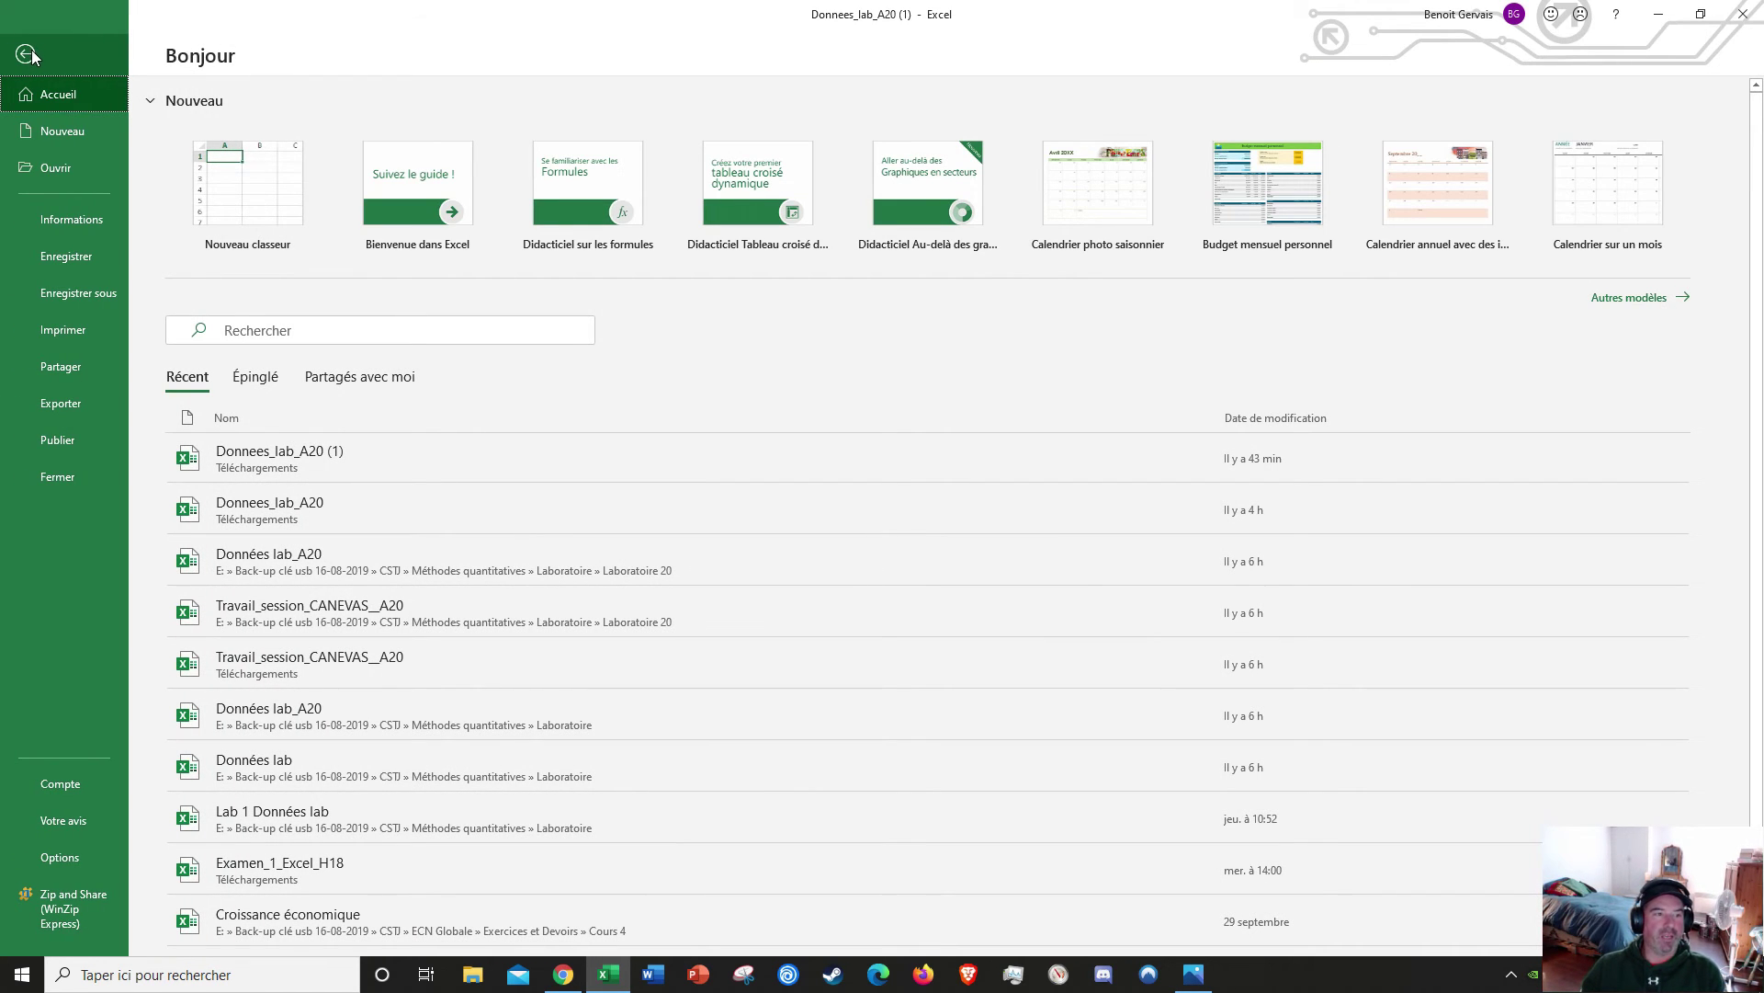
{"action": "left_click", "coordinate": [70, 331]}
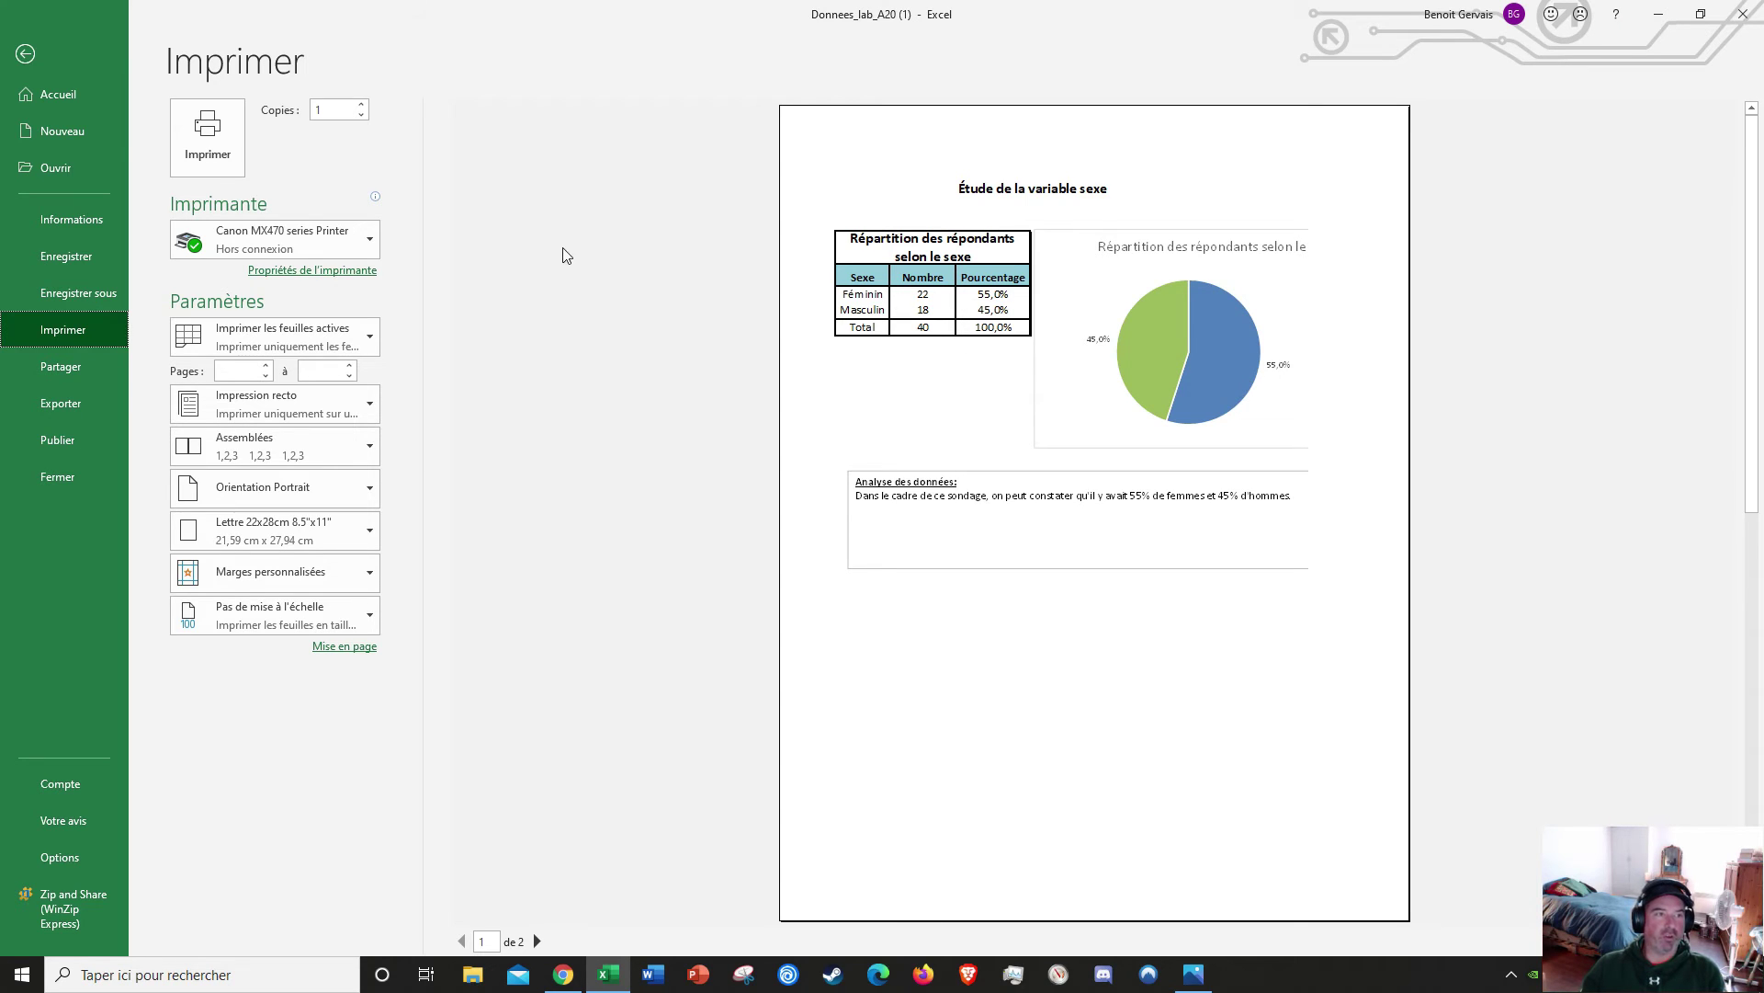
{"action": "left_click", "coordinate": [26, 55]}
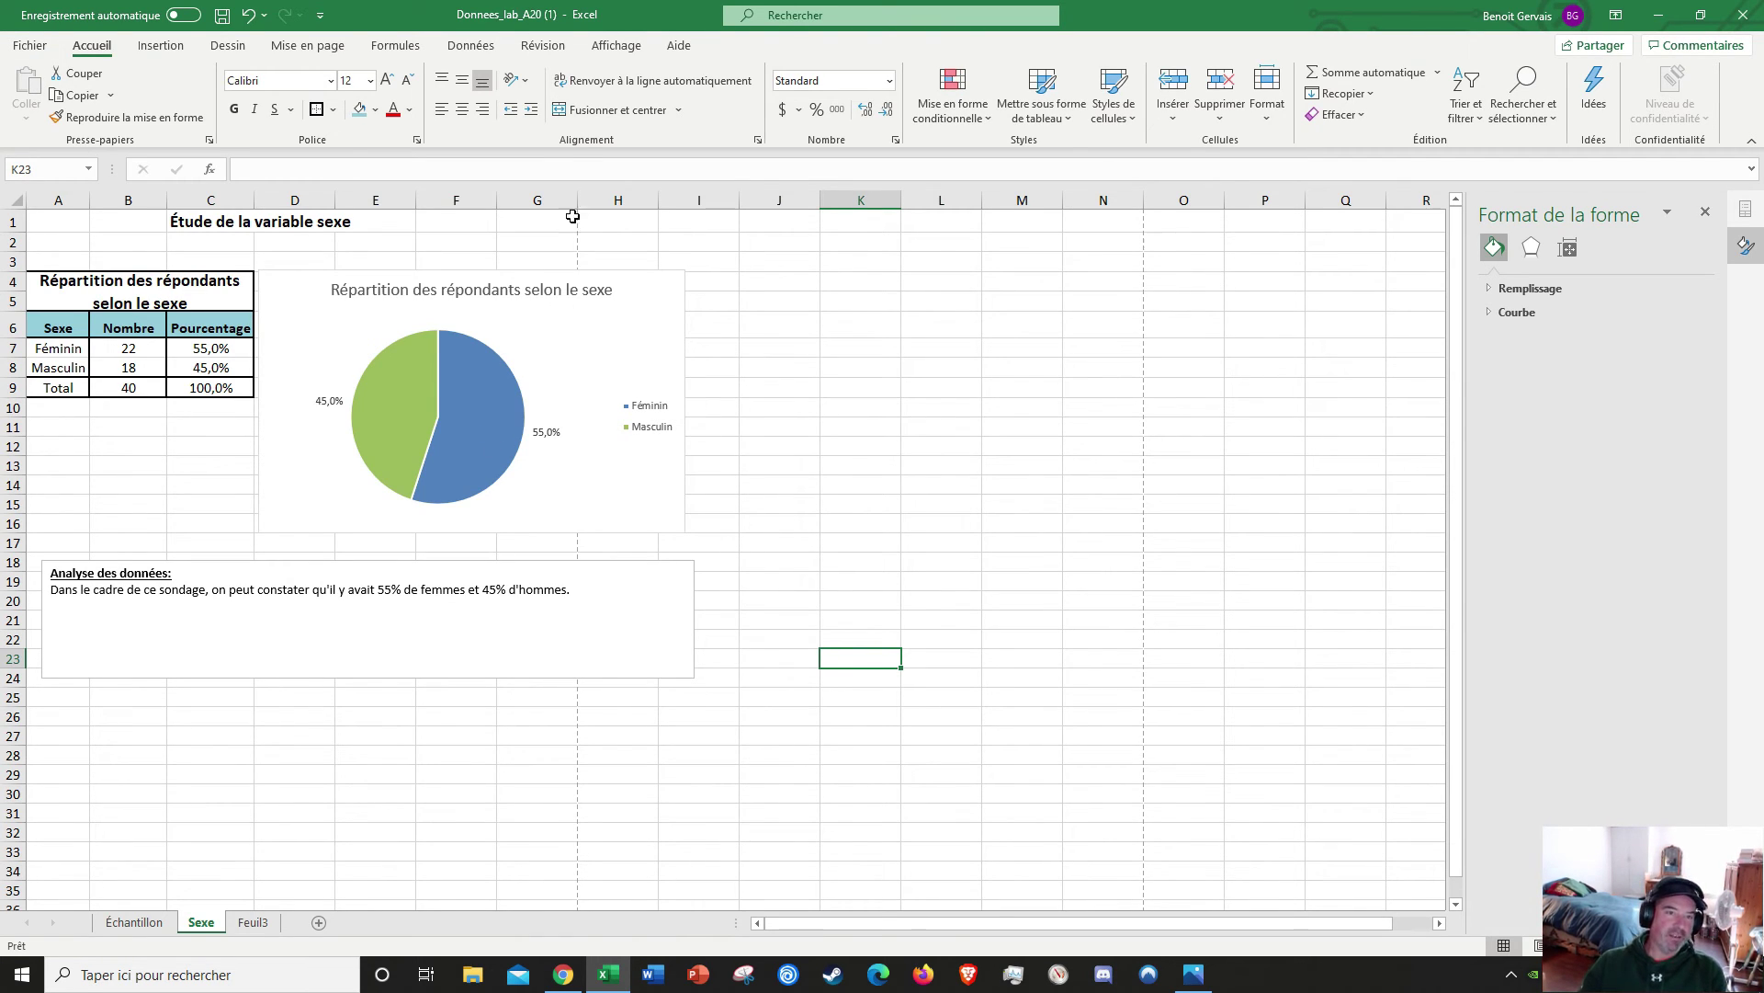
{"action": "scroll", "coordinate": [551, 823], "scroll_direction": "down", "scroll_amount": 3}
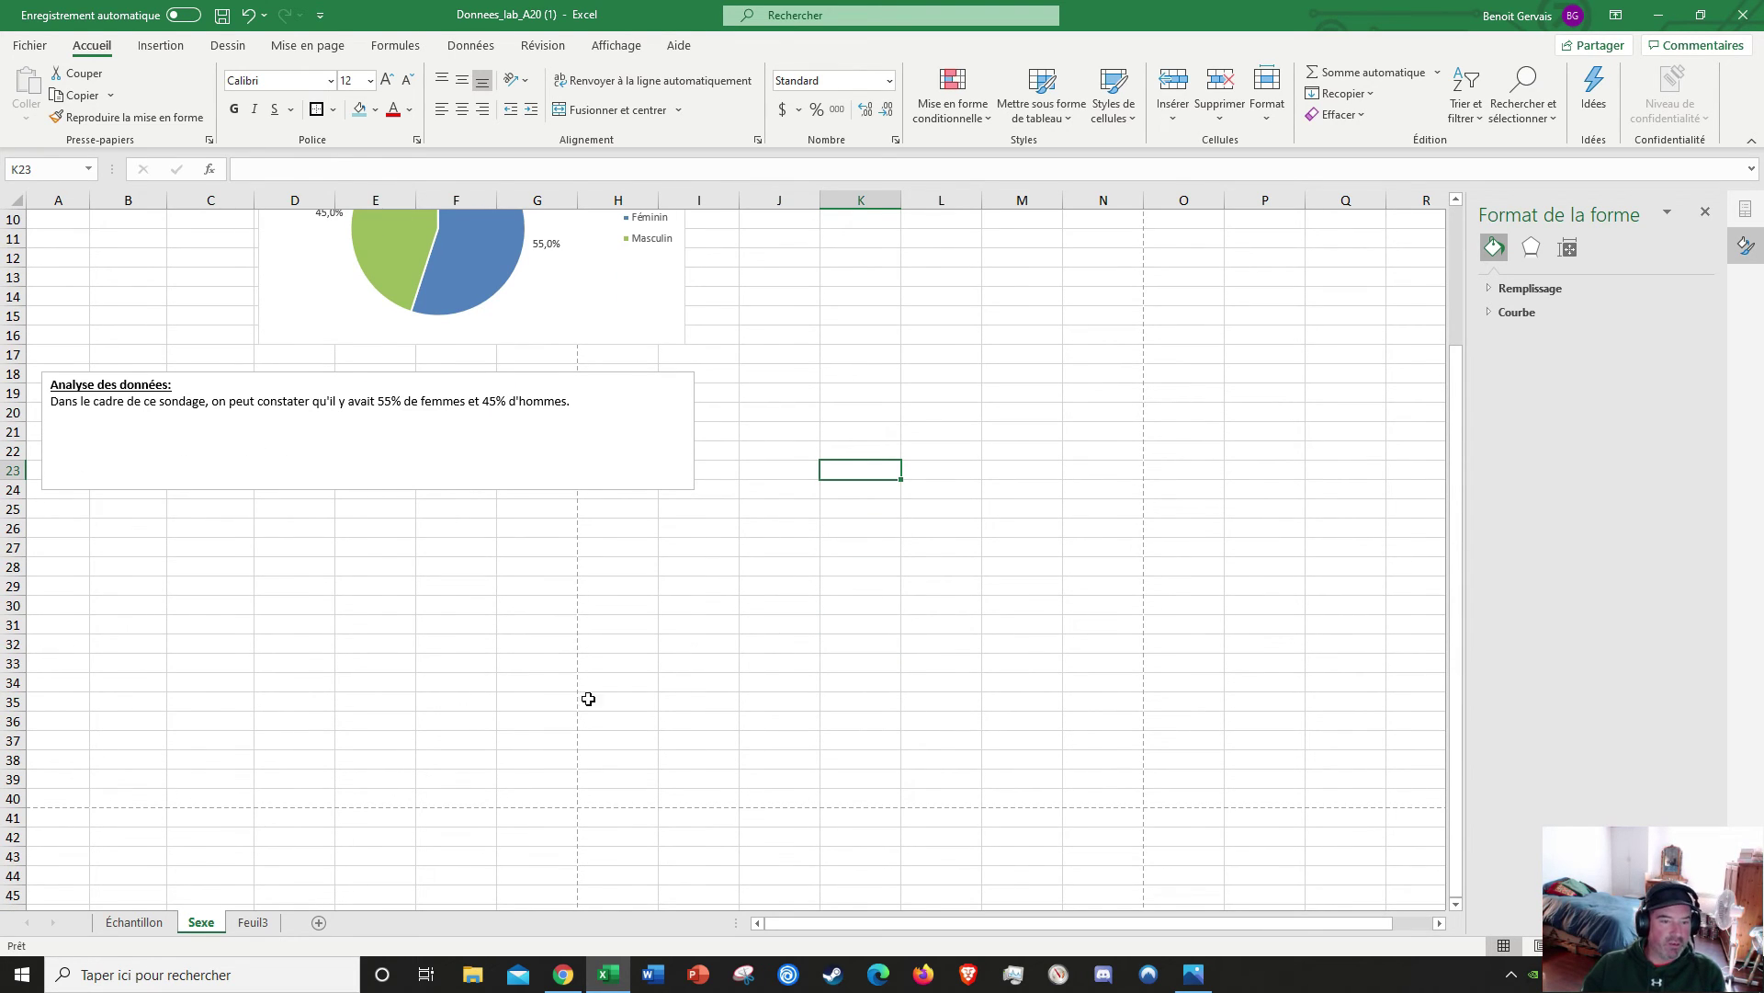
{"action": "scroll", "coordinate": [573, 660], "scroll_direction": "up", "scroll_amount": 3}
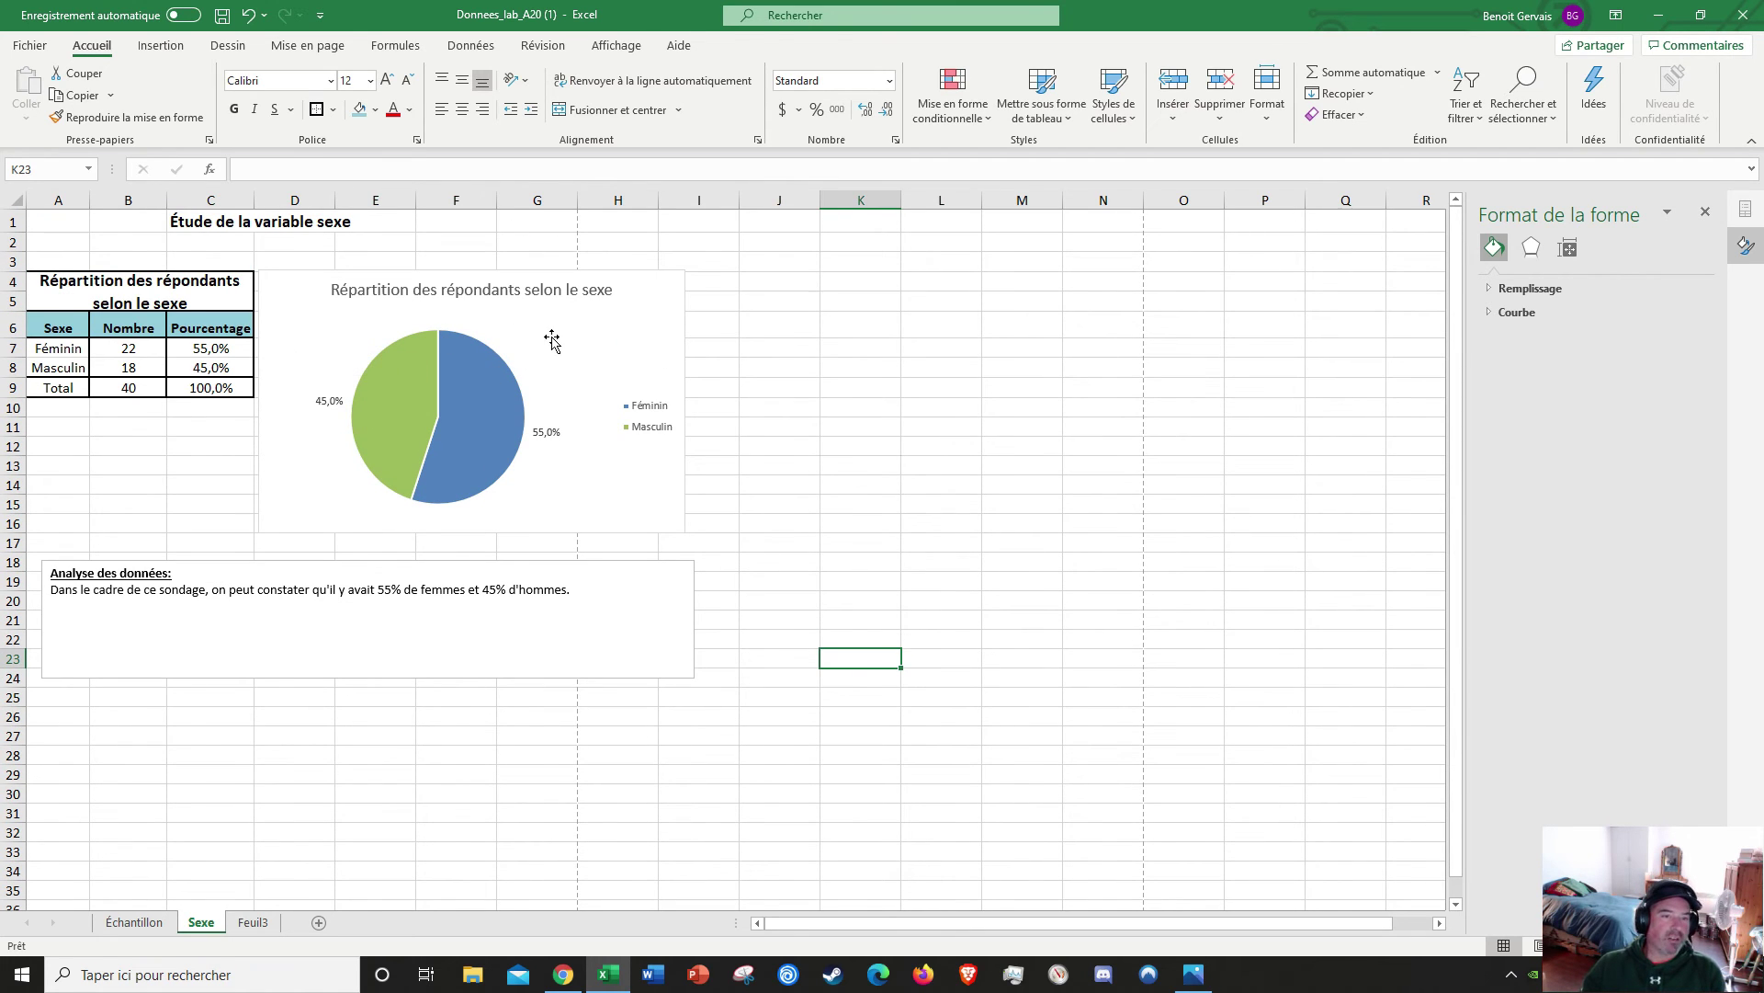
Step: Narrow the pie chart to end in column G and the text box to end in column E, and check the print preview
{"action": "left_click", "coordinate": [664, 381]}
{"action": "left_click_drag", "start_coordinate": [684, 401], "coordinate": [572, 405]}
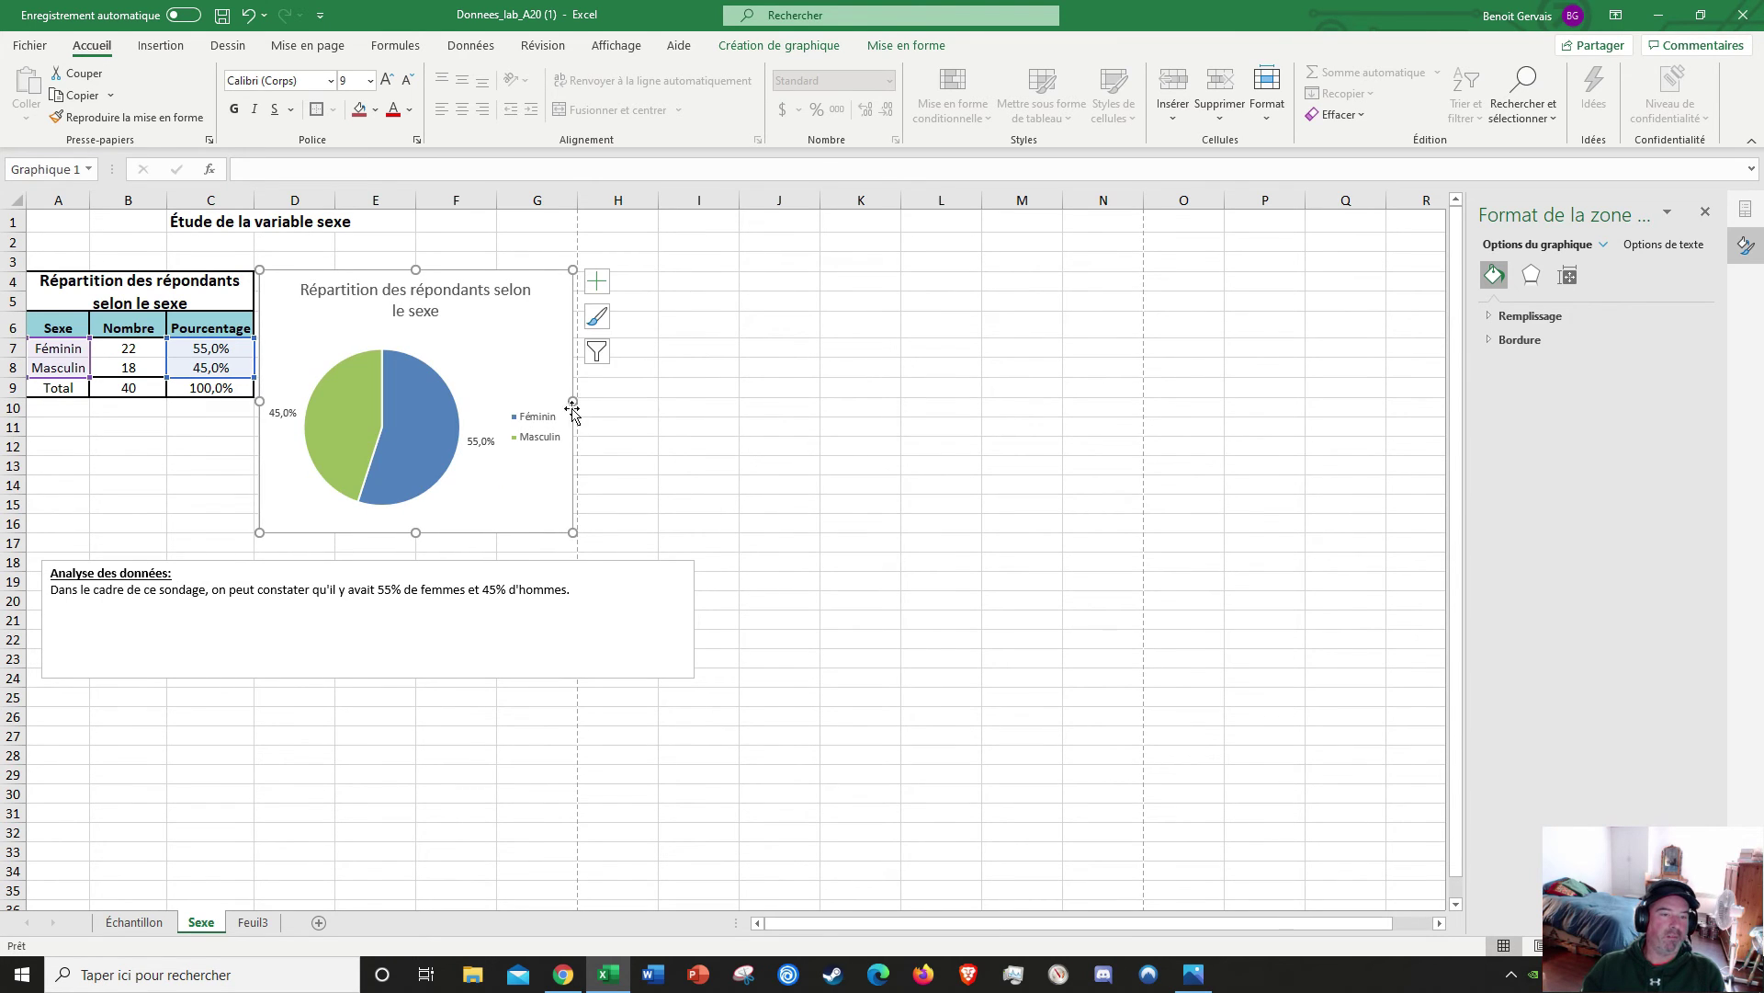
{"action": "left_click", "coordinate": [507, 631]}
{"action": "left_click_drag", "start_coordinate": [694, 619], "coordinate": [408, 618]}
{"action": "left_click", "coordinate": [478, 671]}
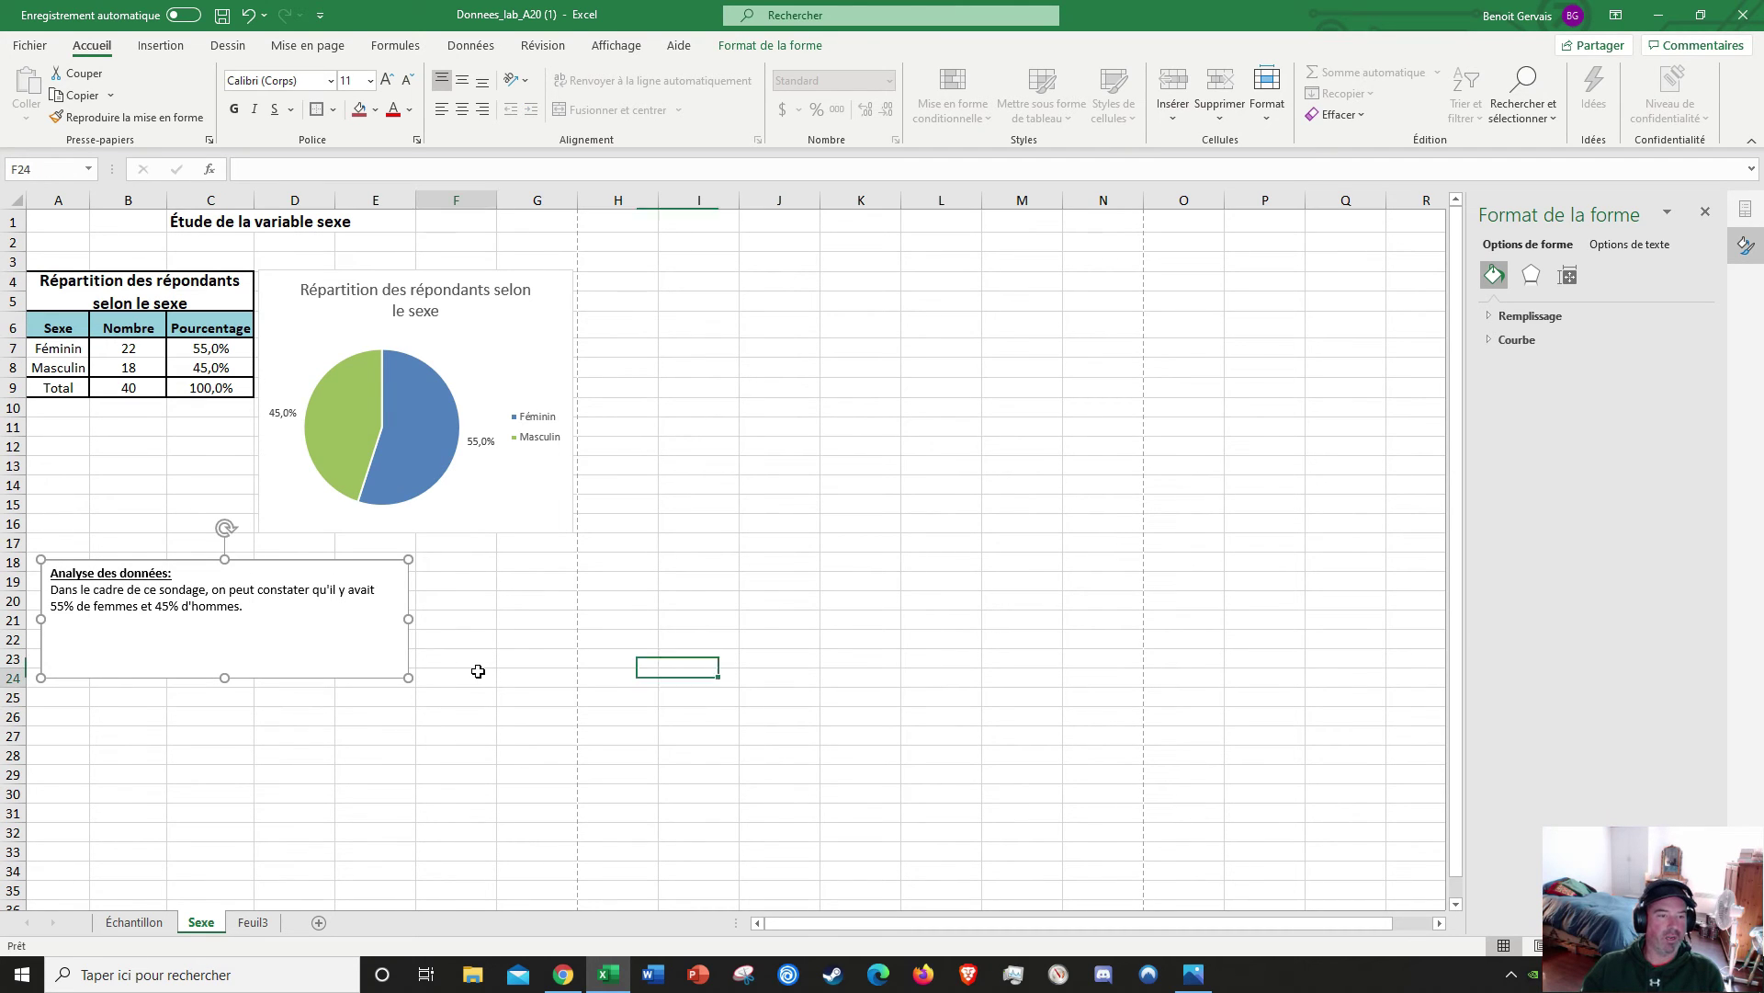
{"action": "left_click", "coordinate": [29, 45]}
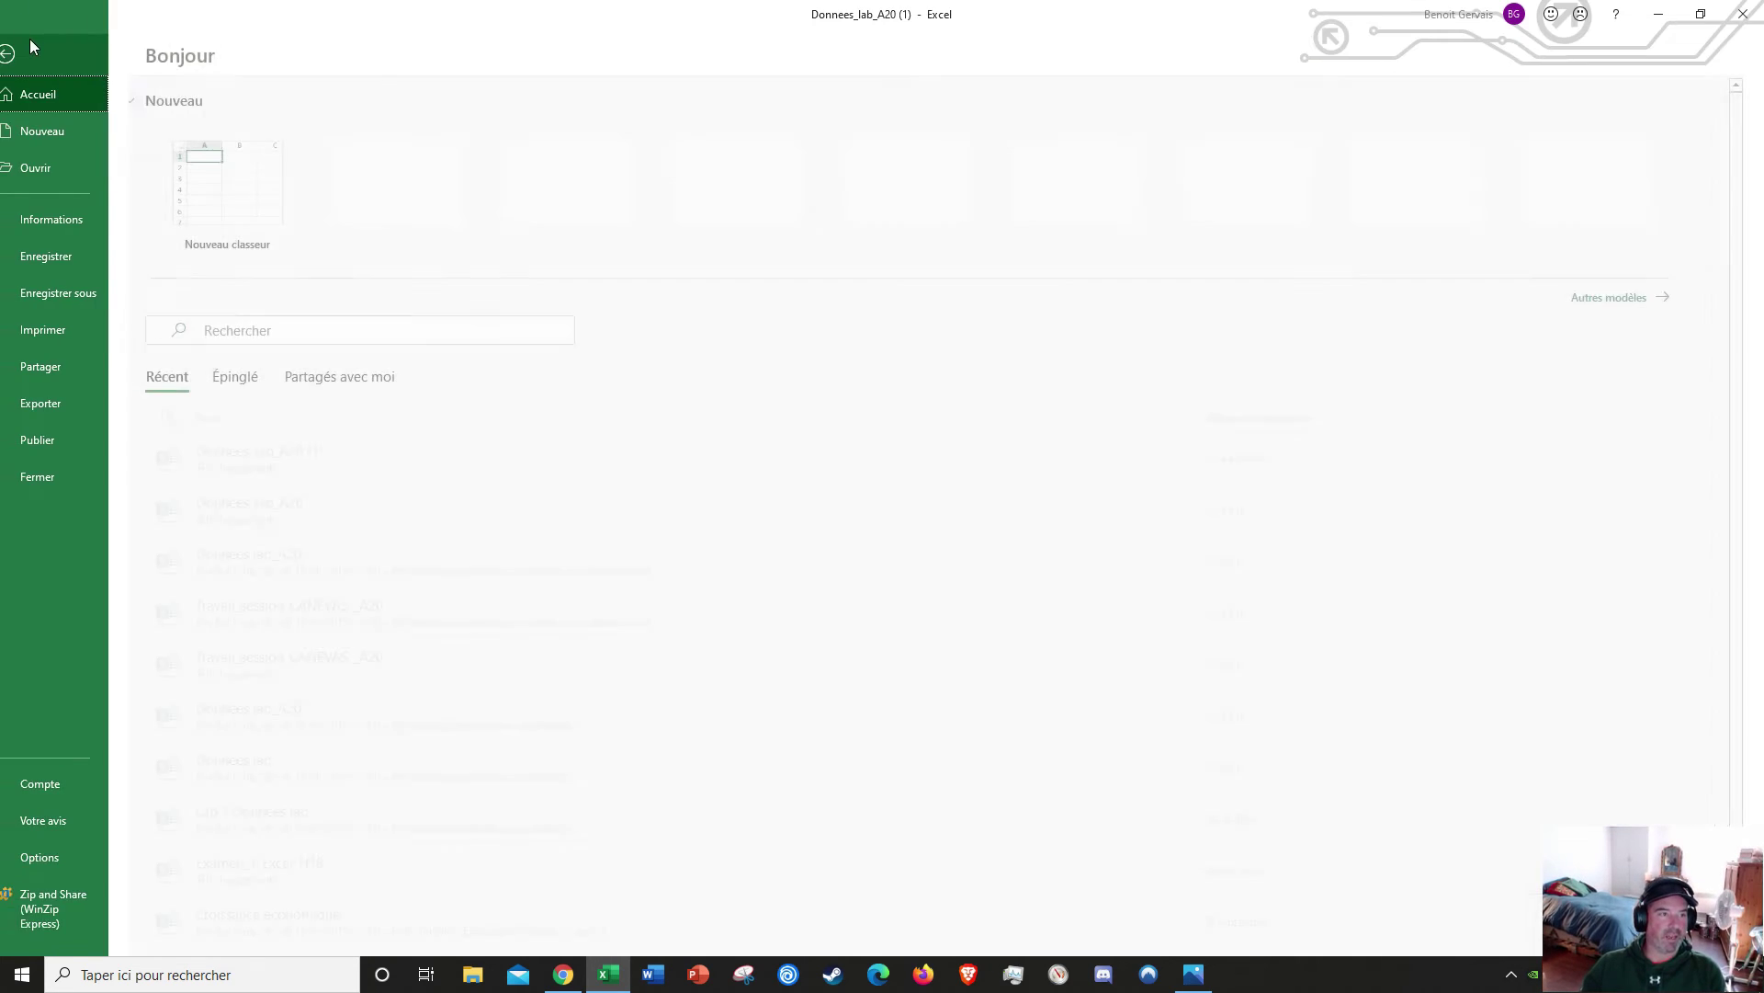
{"action": "left_click", "coordinate": [55, 338]}
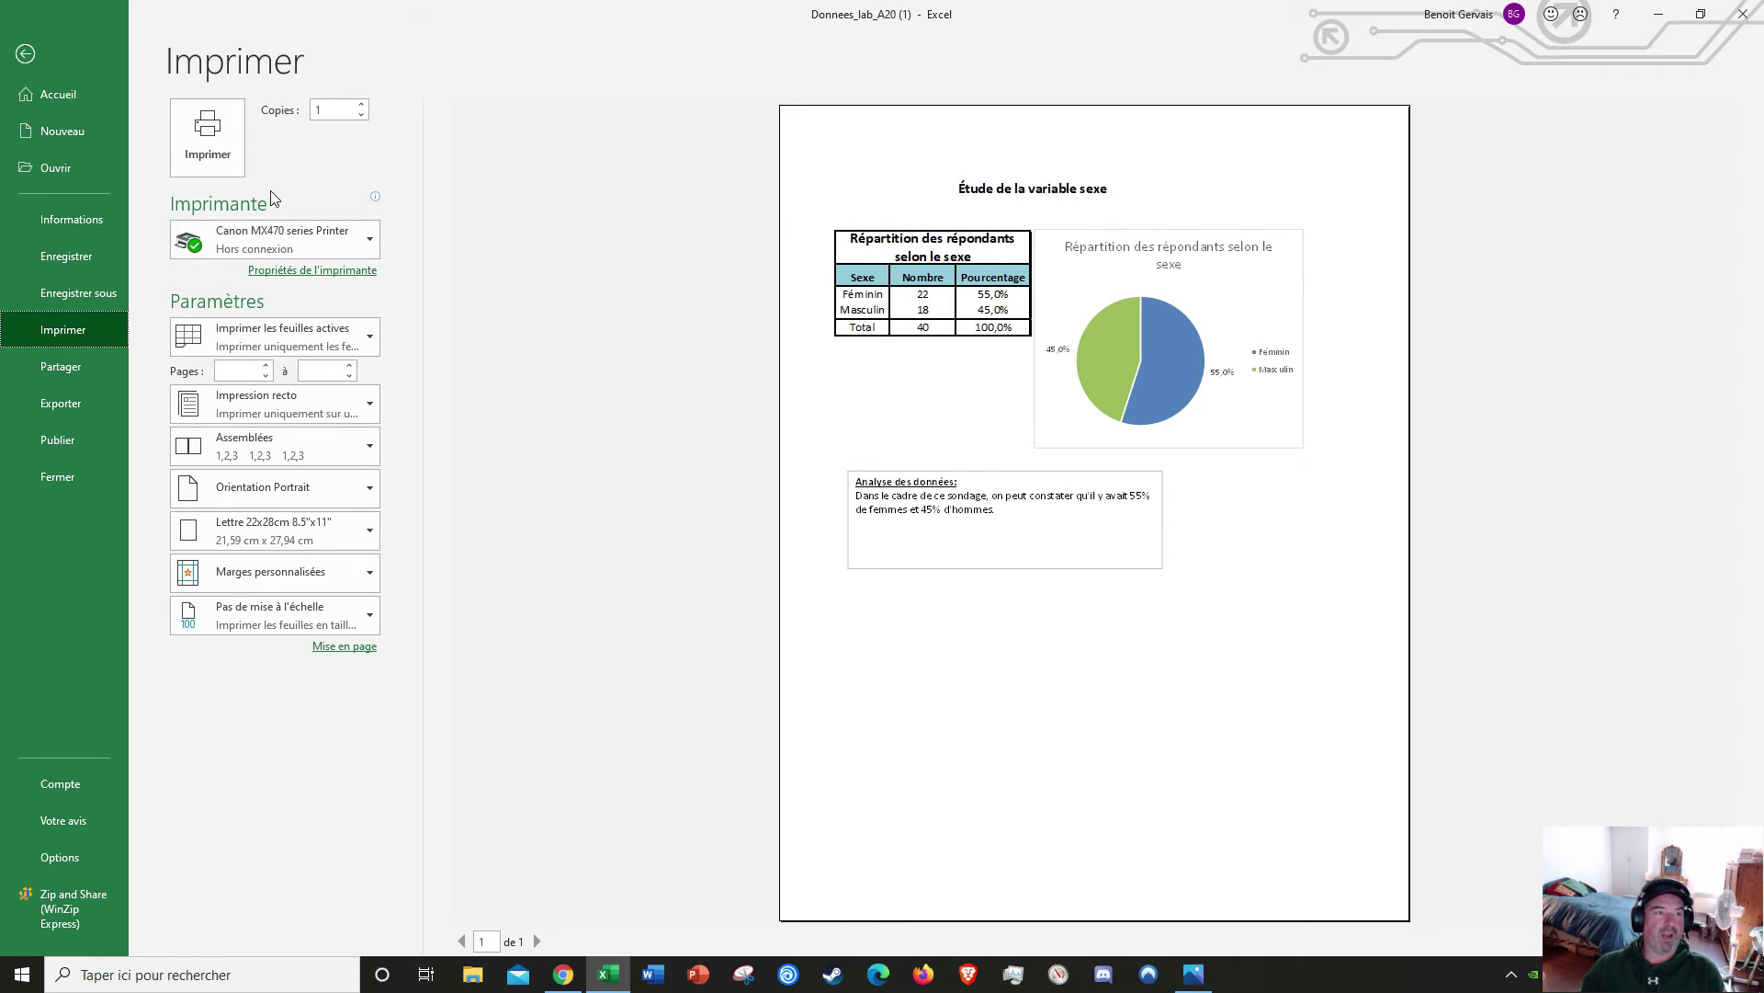
{"action": "left_click", "coordinate": [25, 57]}
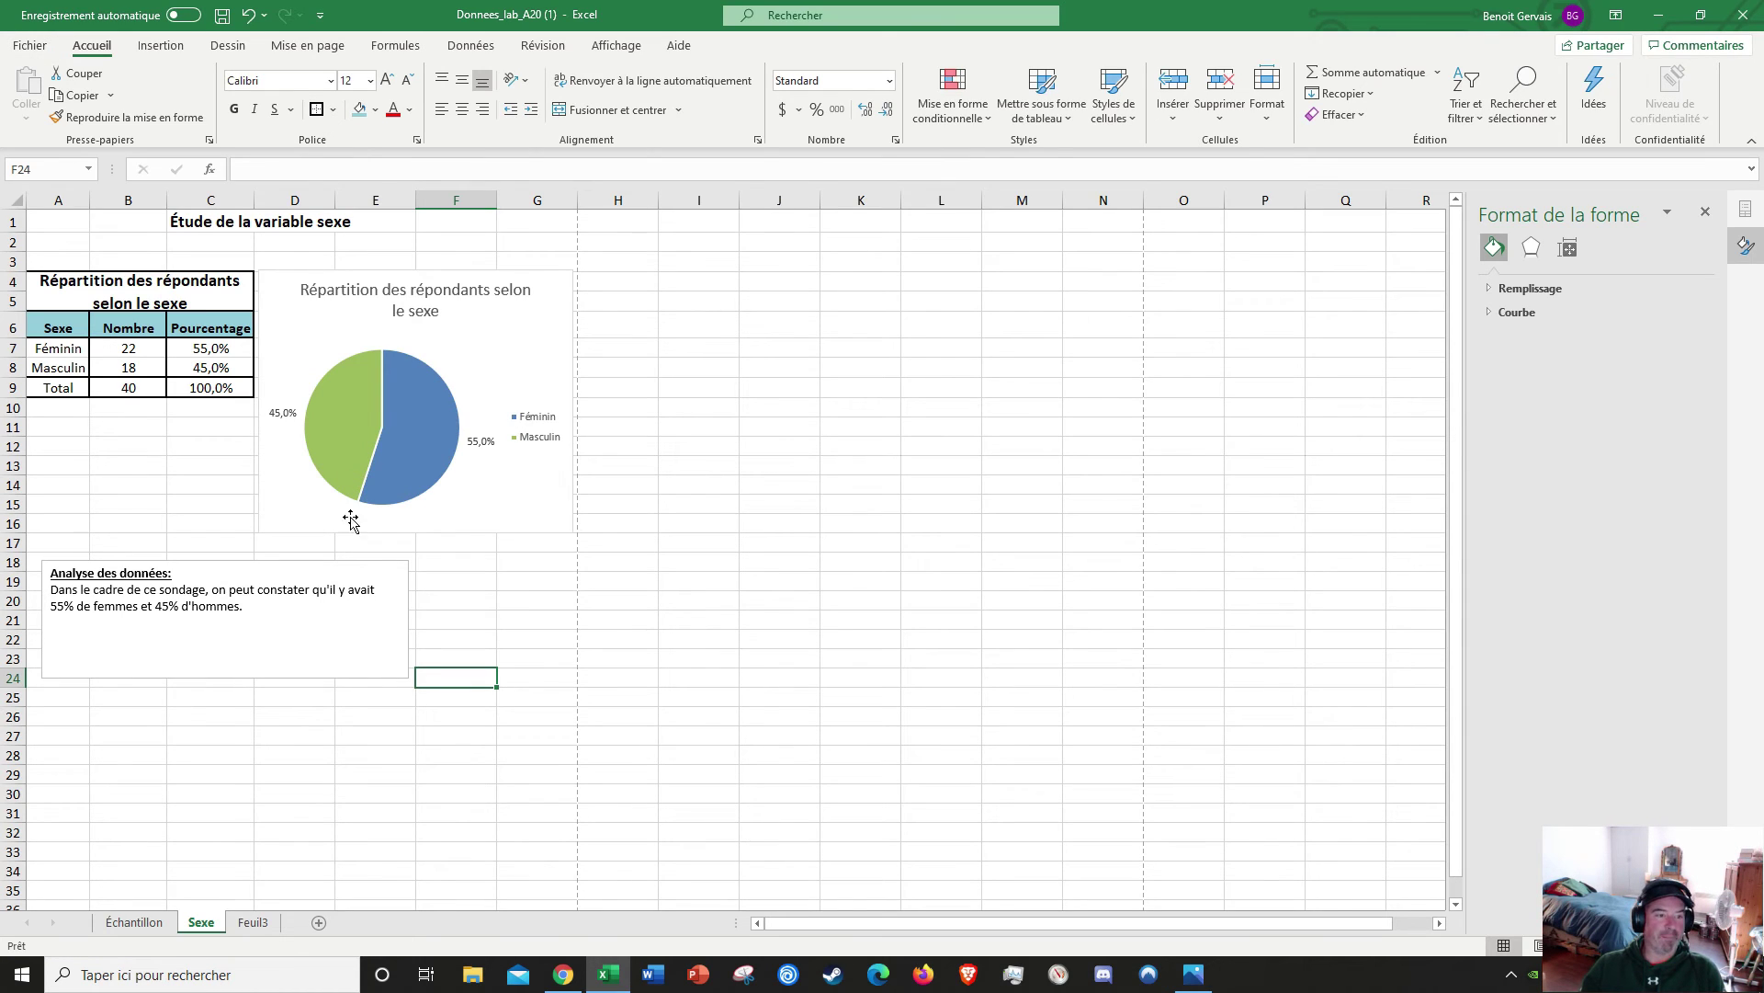
Step: Move the pie chart below the table from row 11 and the text box directly beneath it, narrowing the box to the chart's width
{"action": "left_click", "coordinate": [296, 574]}
{"action": "left_click_drag", "start_coordinate": [319, 563], "coordinate": [307, 750]}
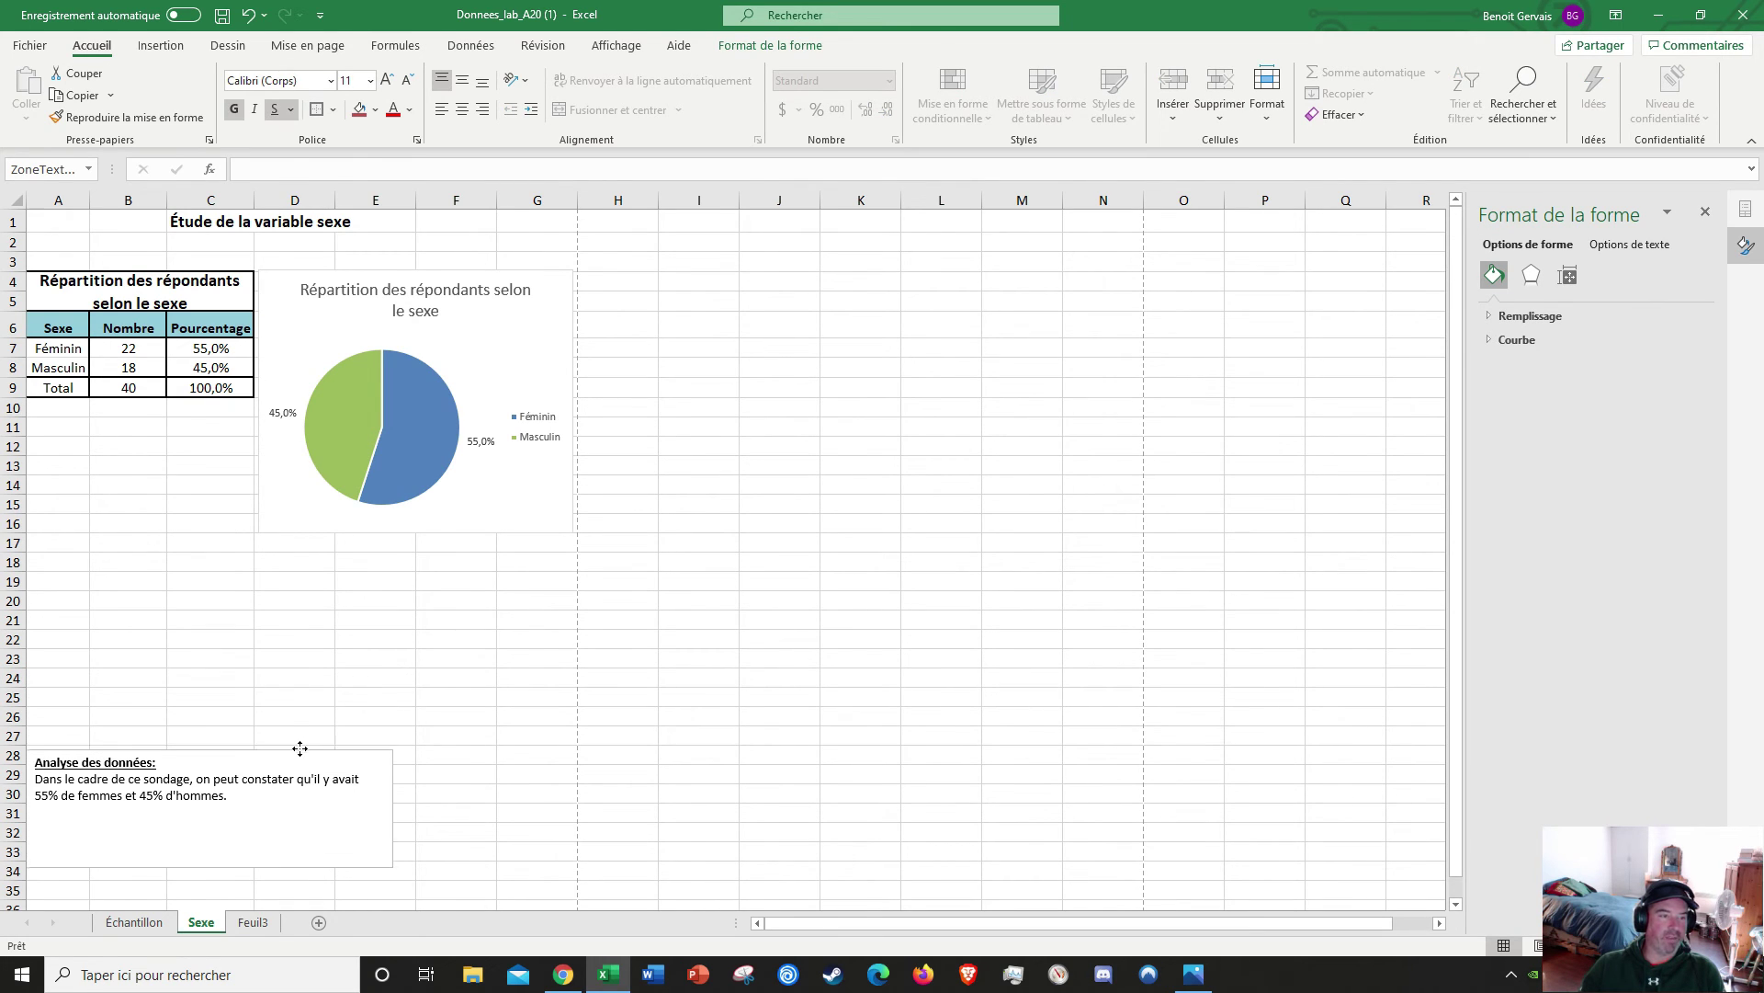
{"action": "left_click", "coordinate": [505, 270]}
{"action": "left_click_drag", "start_coordinate": [504, 270], "coordinate": [272, 421]}
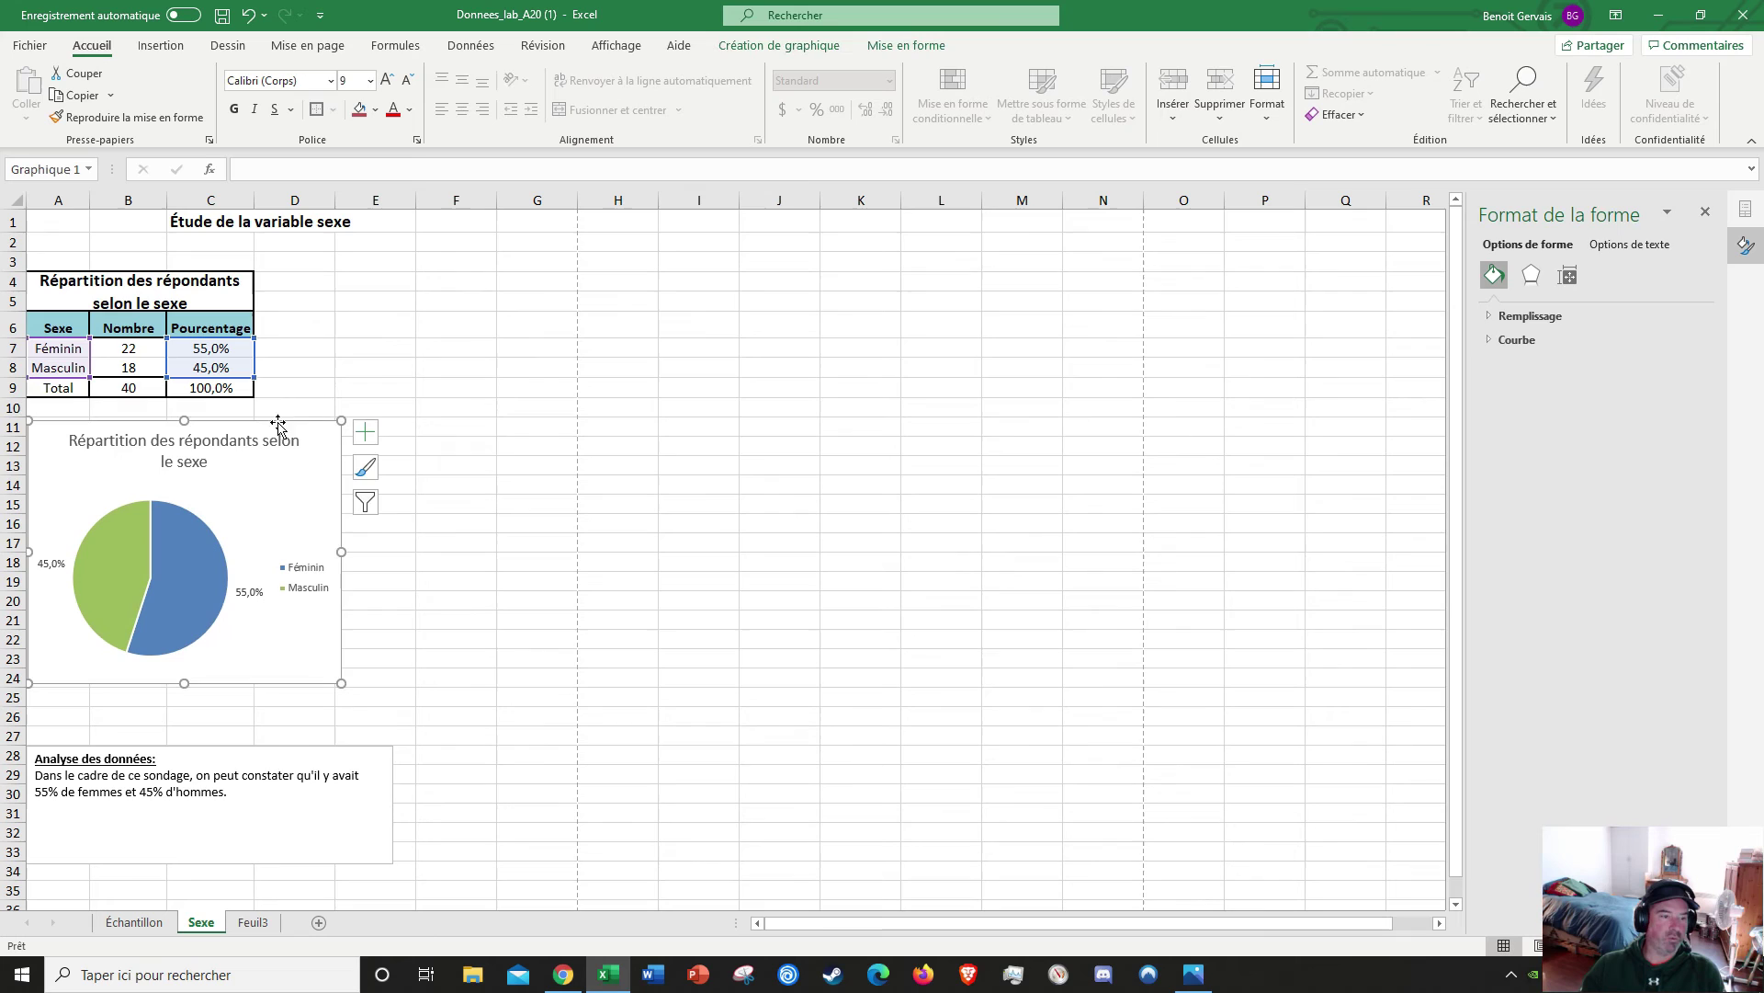
{"action": "left_click", "coordinate": [264, 749]}
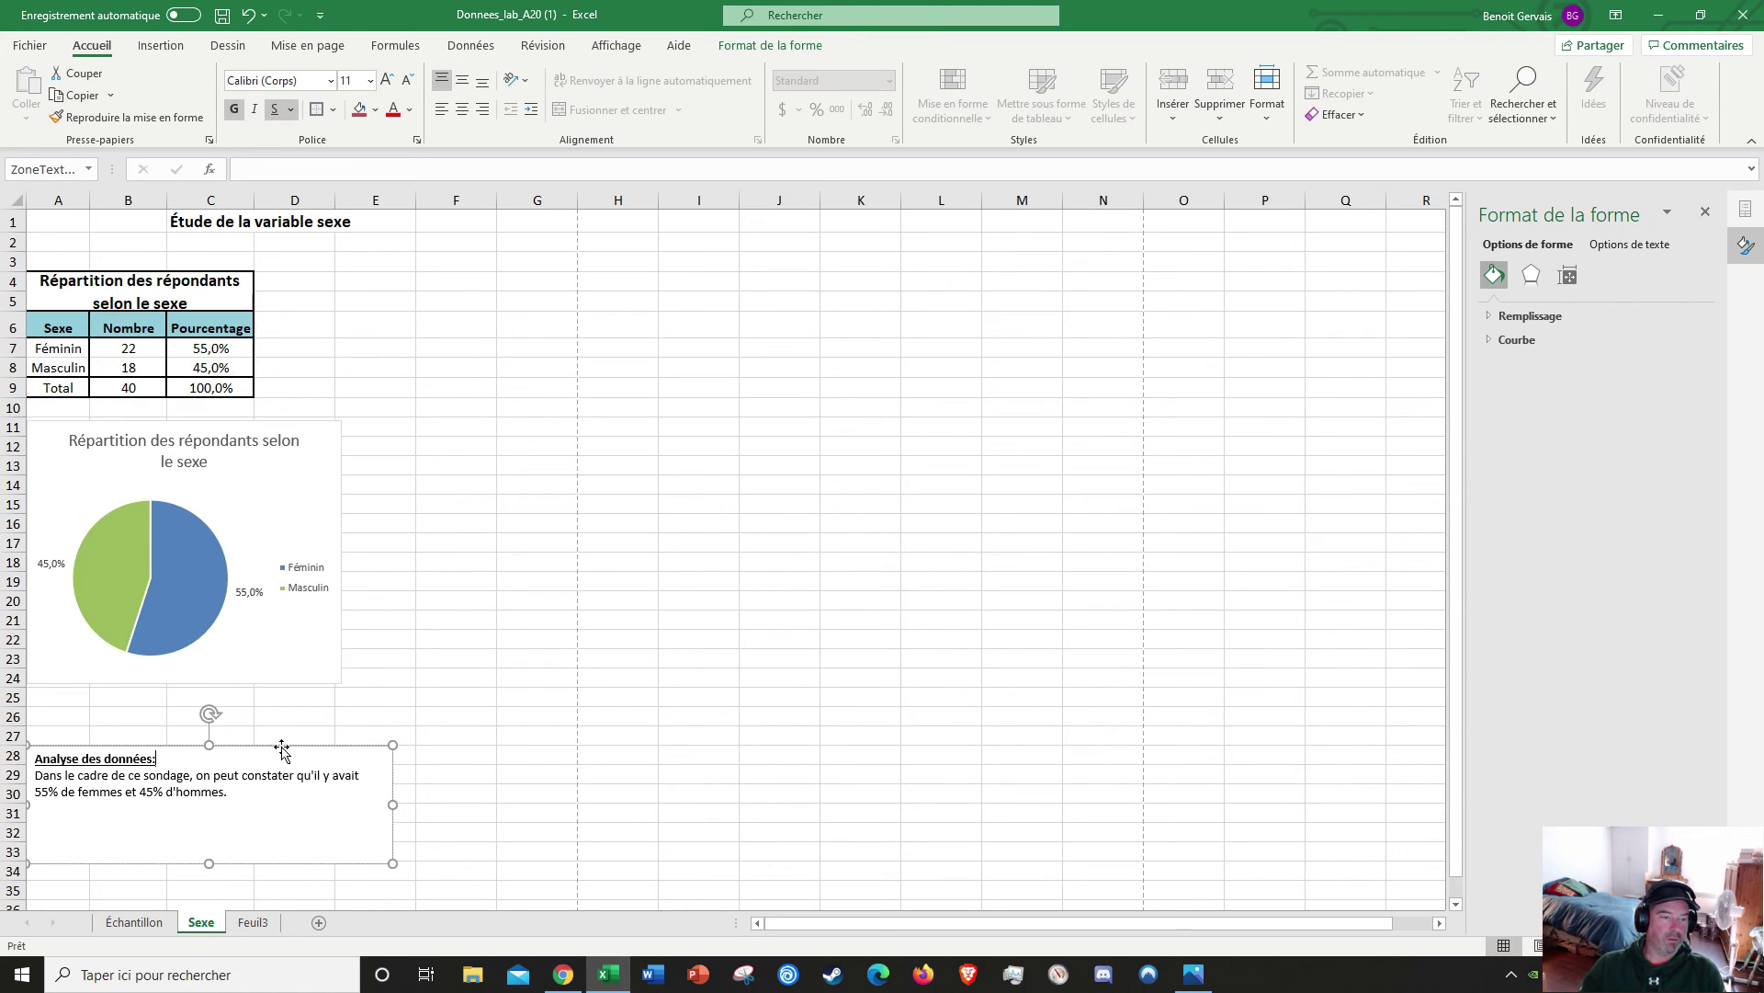
{"action": "left_click_drag", "start_coordinate": [283, 749], "coordinate": [283, 701]}
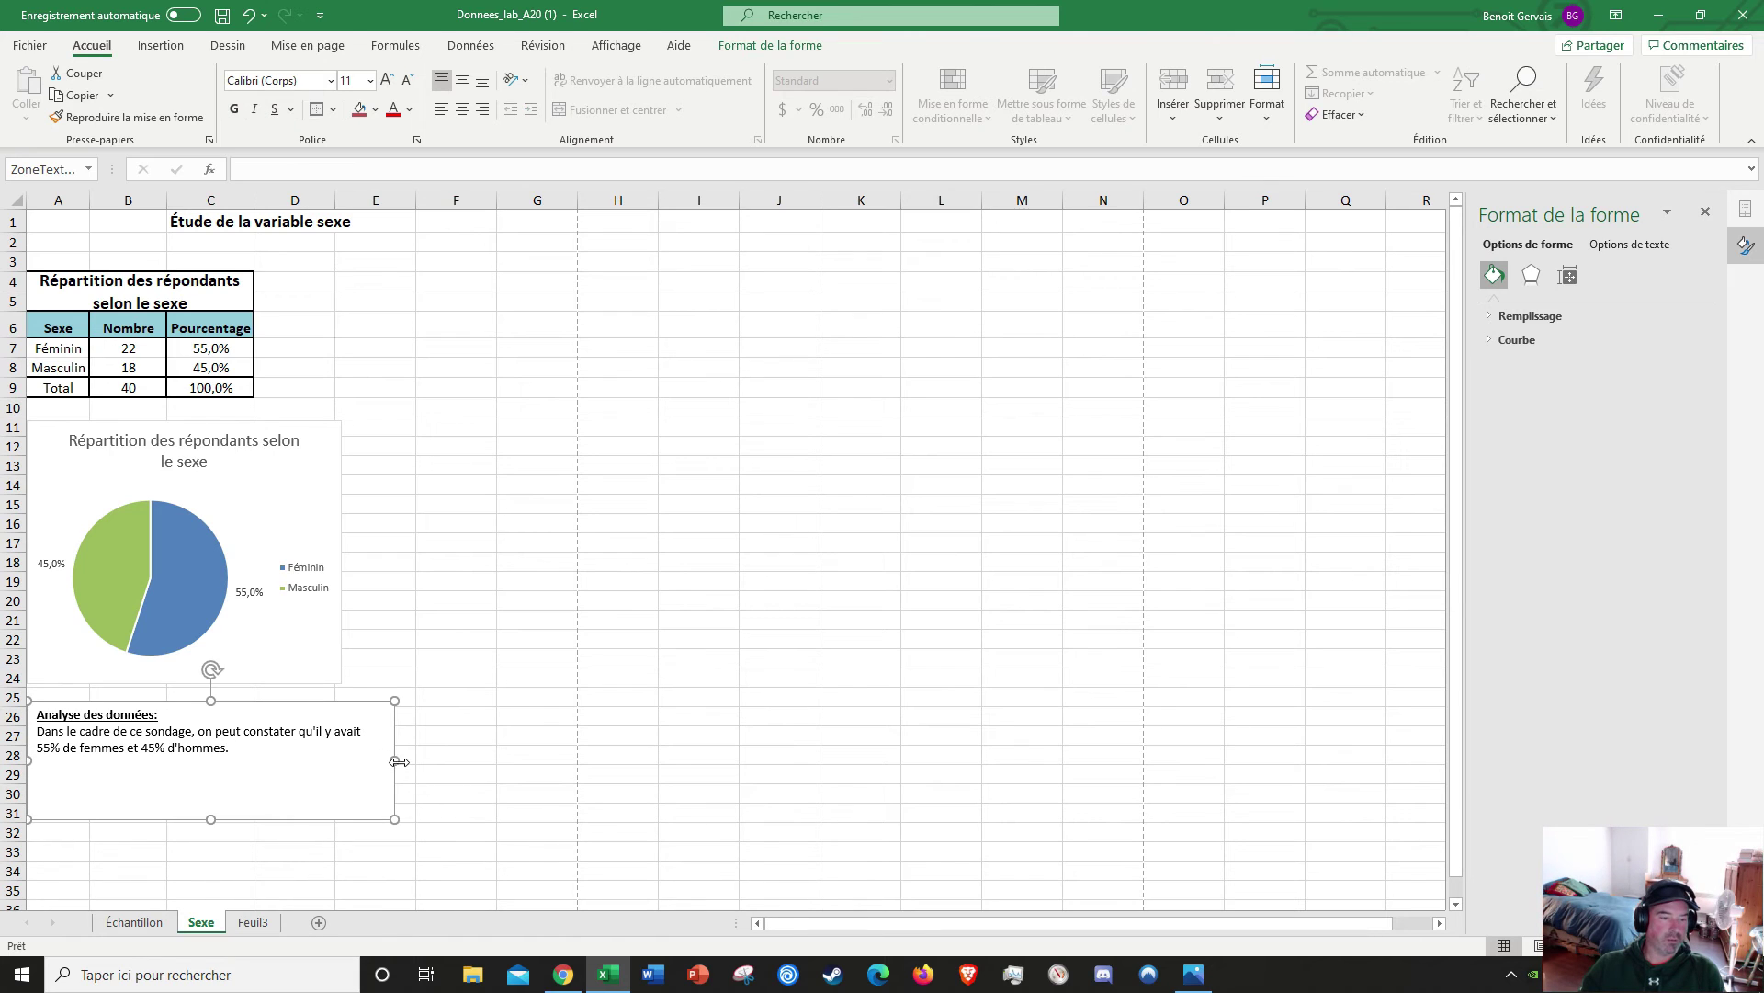
{"action": "left_click_drag", "start_coordinate": [394, 760], "coordinate": [345, 751]}
{"action": "left_click", "coordinate": [538, 641]}
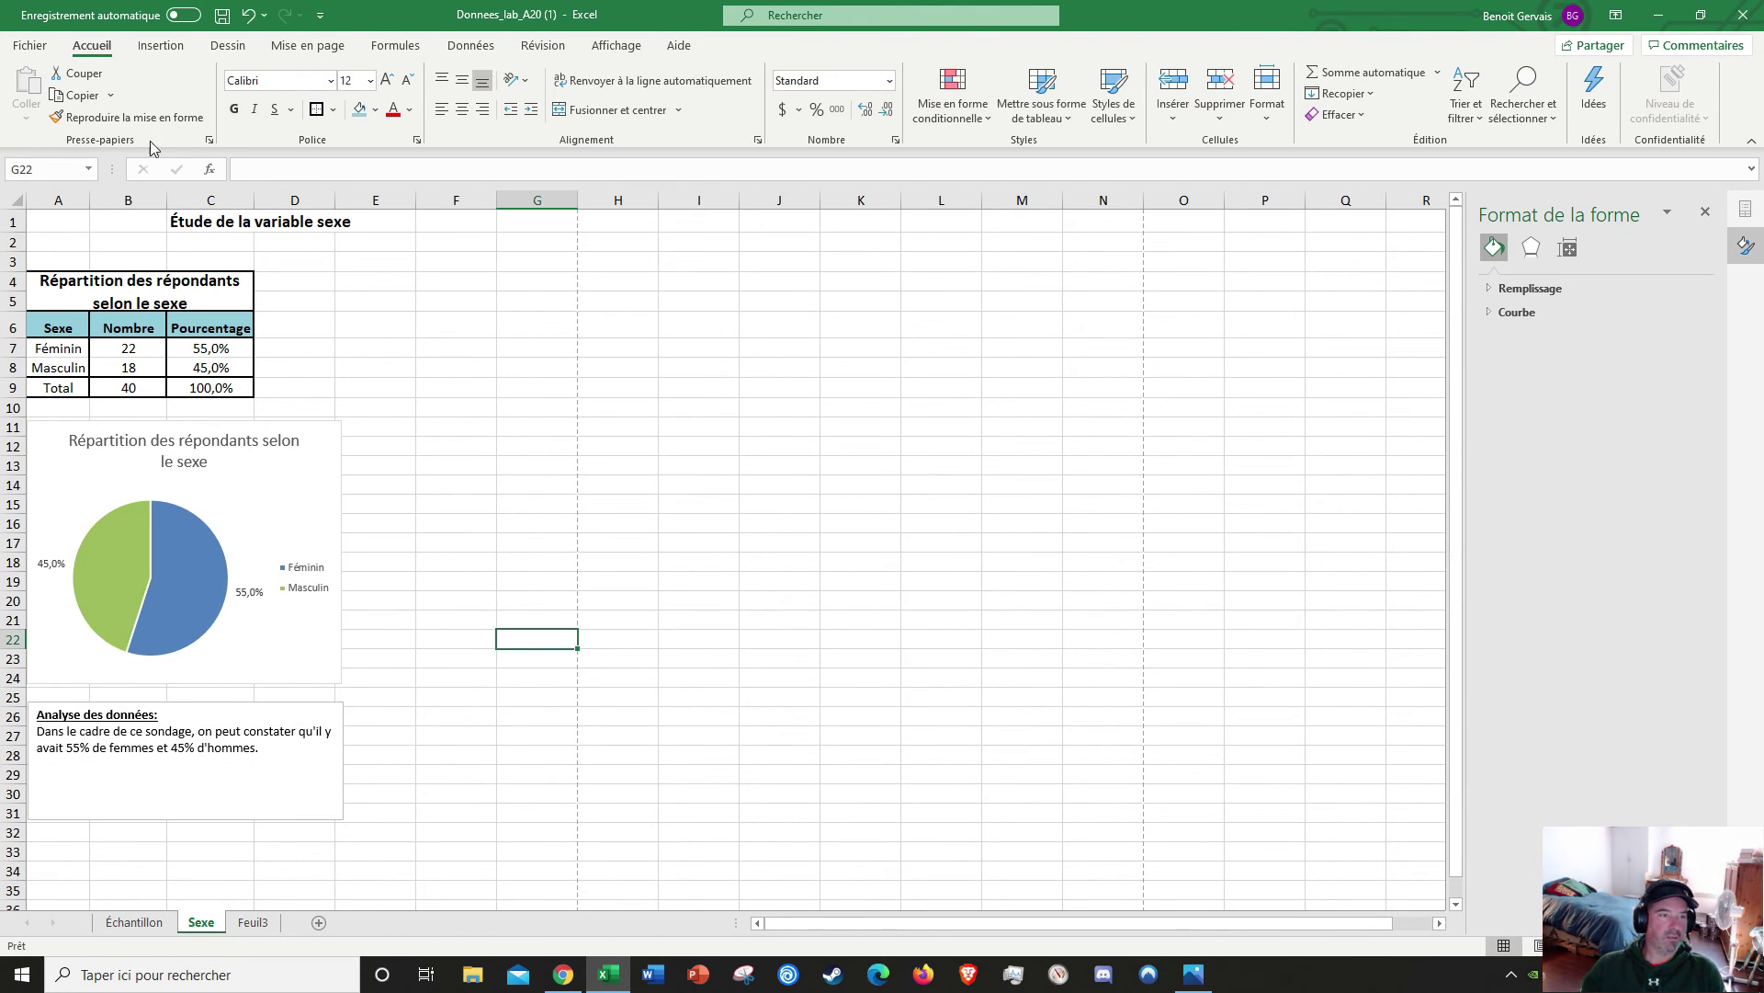
Step: Check the print preview of the stacked layout, and close the Donnees_lab_A20 (1) workbook without saving
{"action": "left_click", "coordinate": [23, 45]}
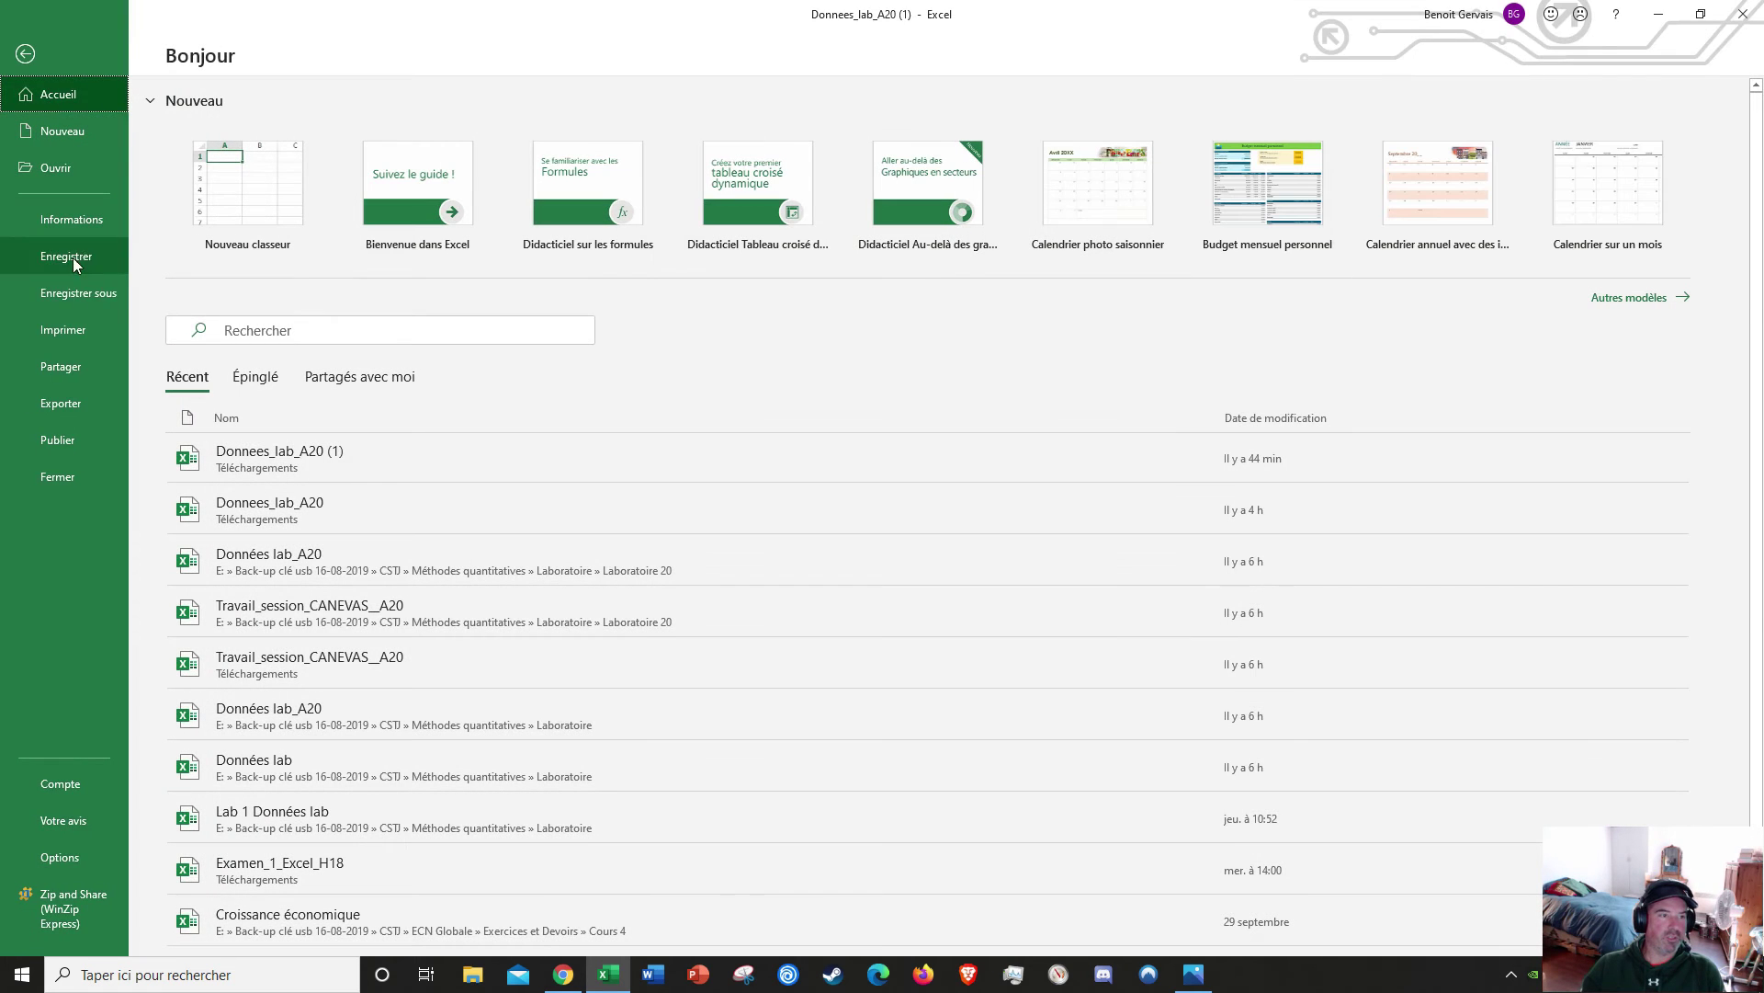
{"action": "left_click", "coordinate": [52, 329]}
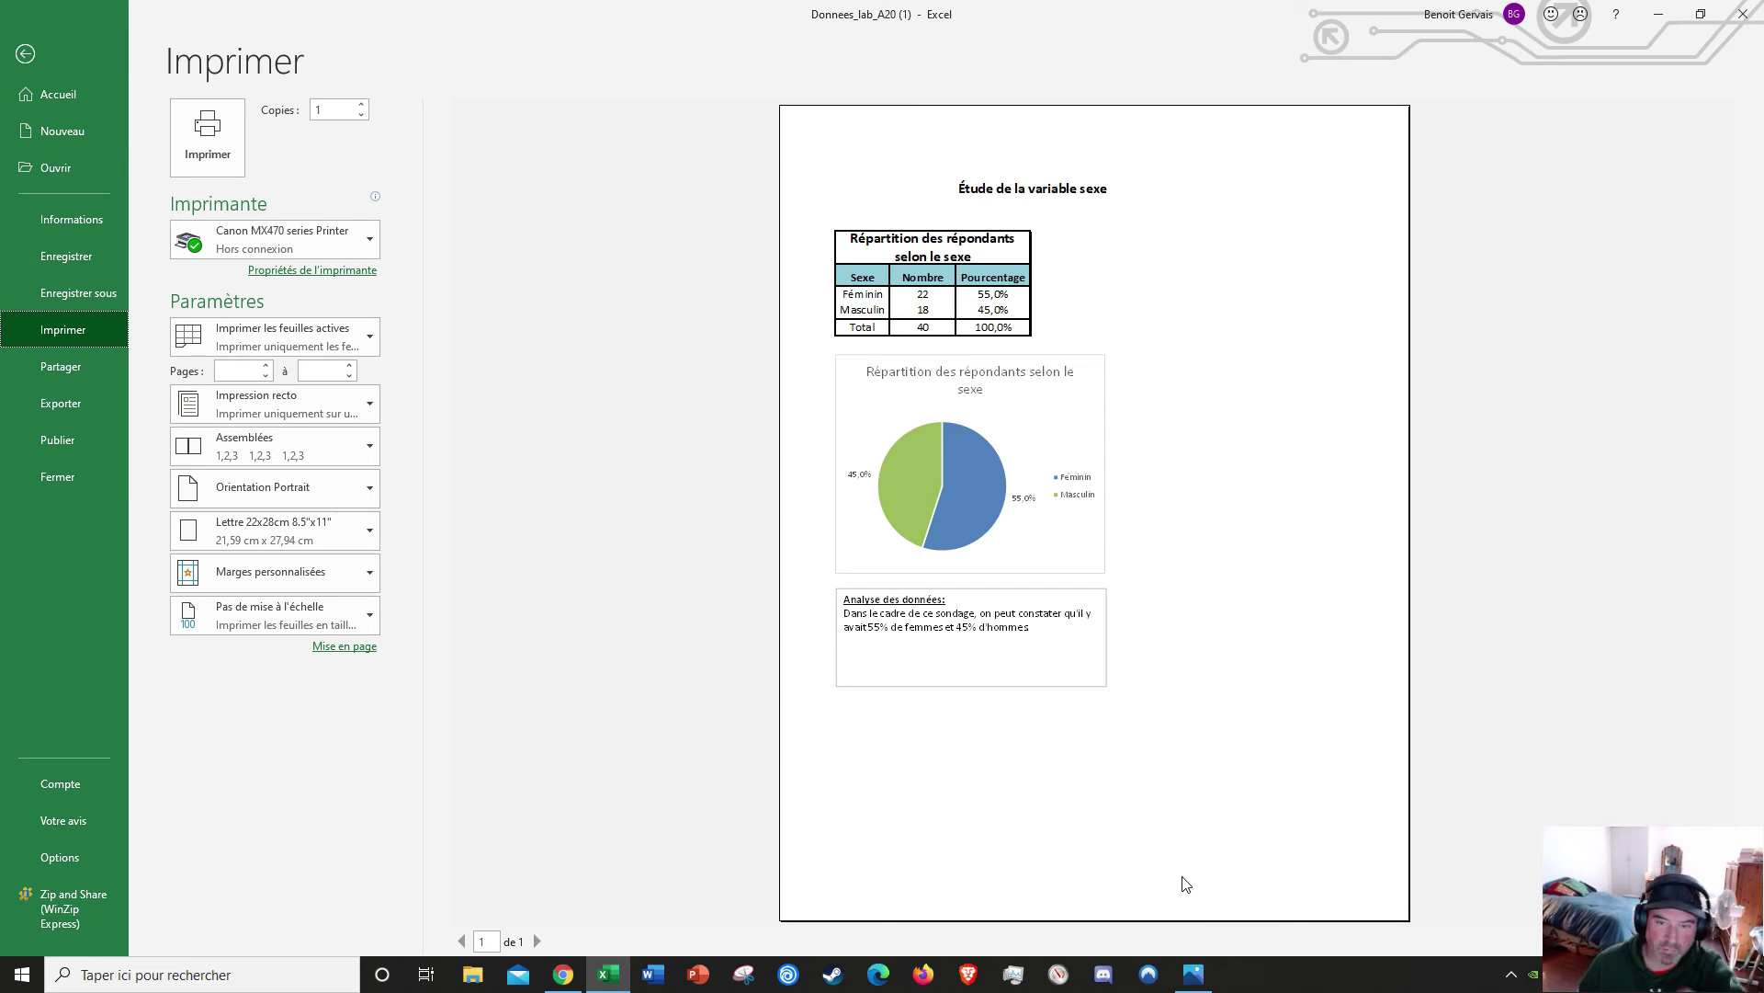
{"action": "left_click", "coordinate": [26, 55]}
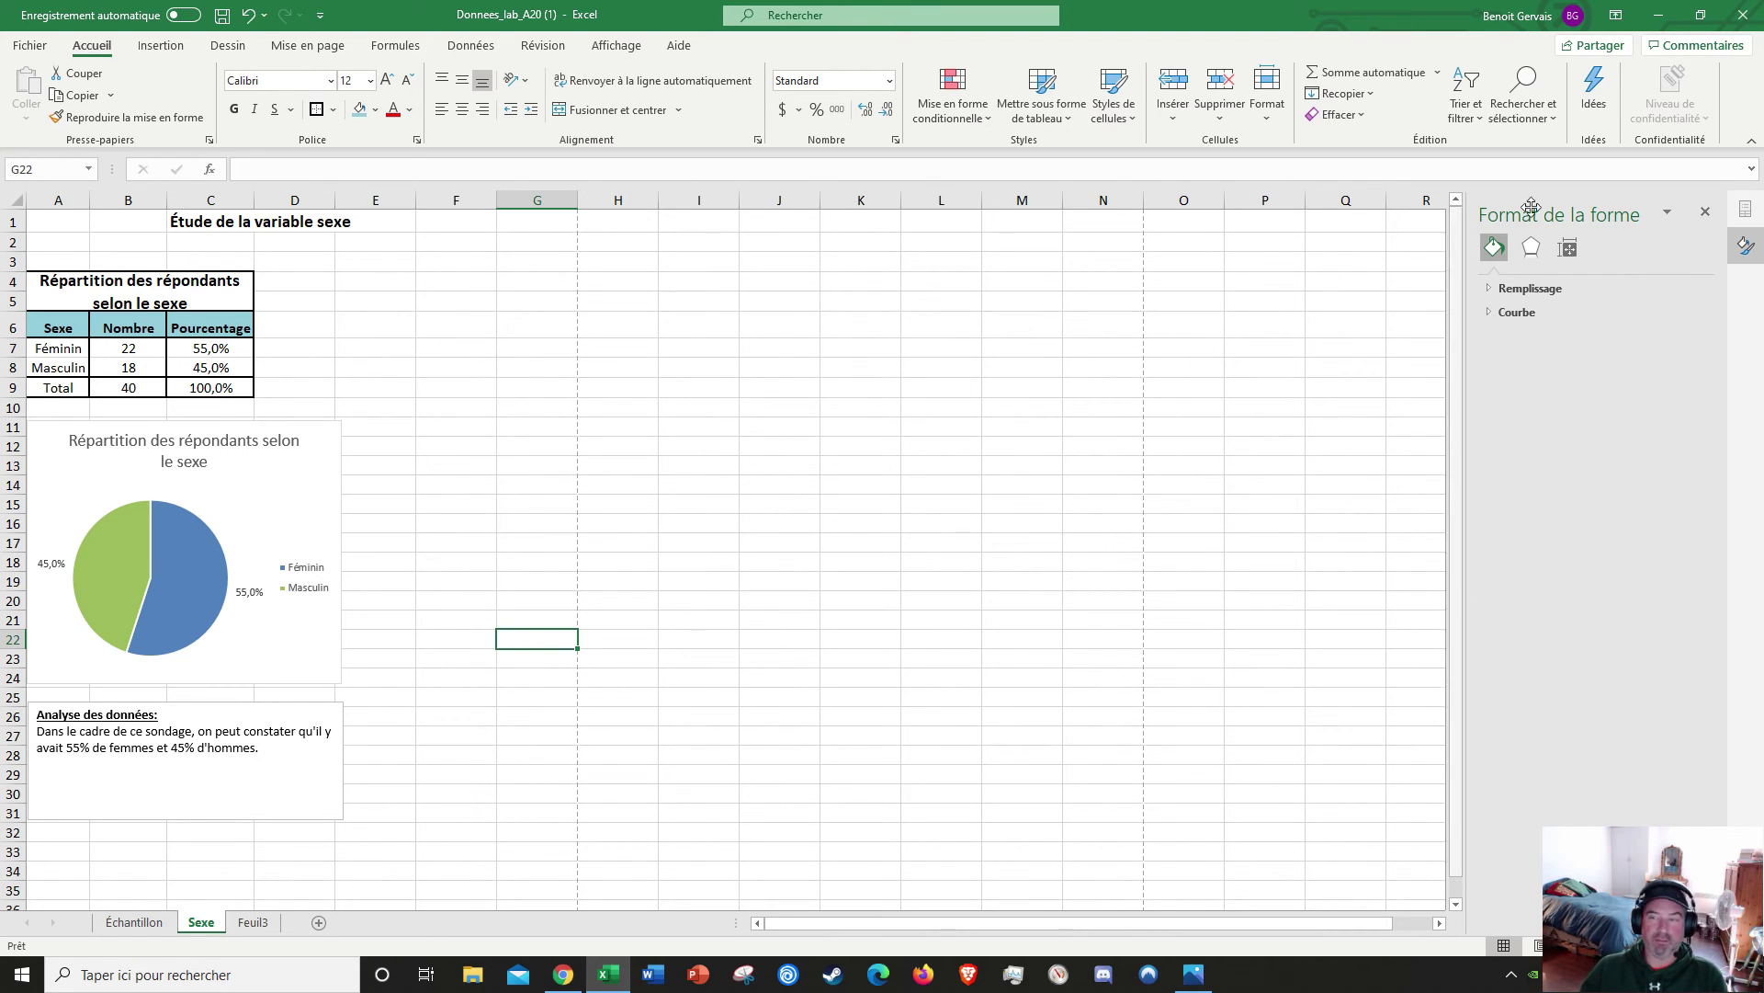
{"action": "left_click", "coordinate": [1743, 15]}
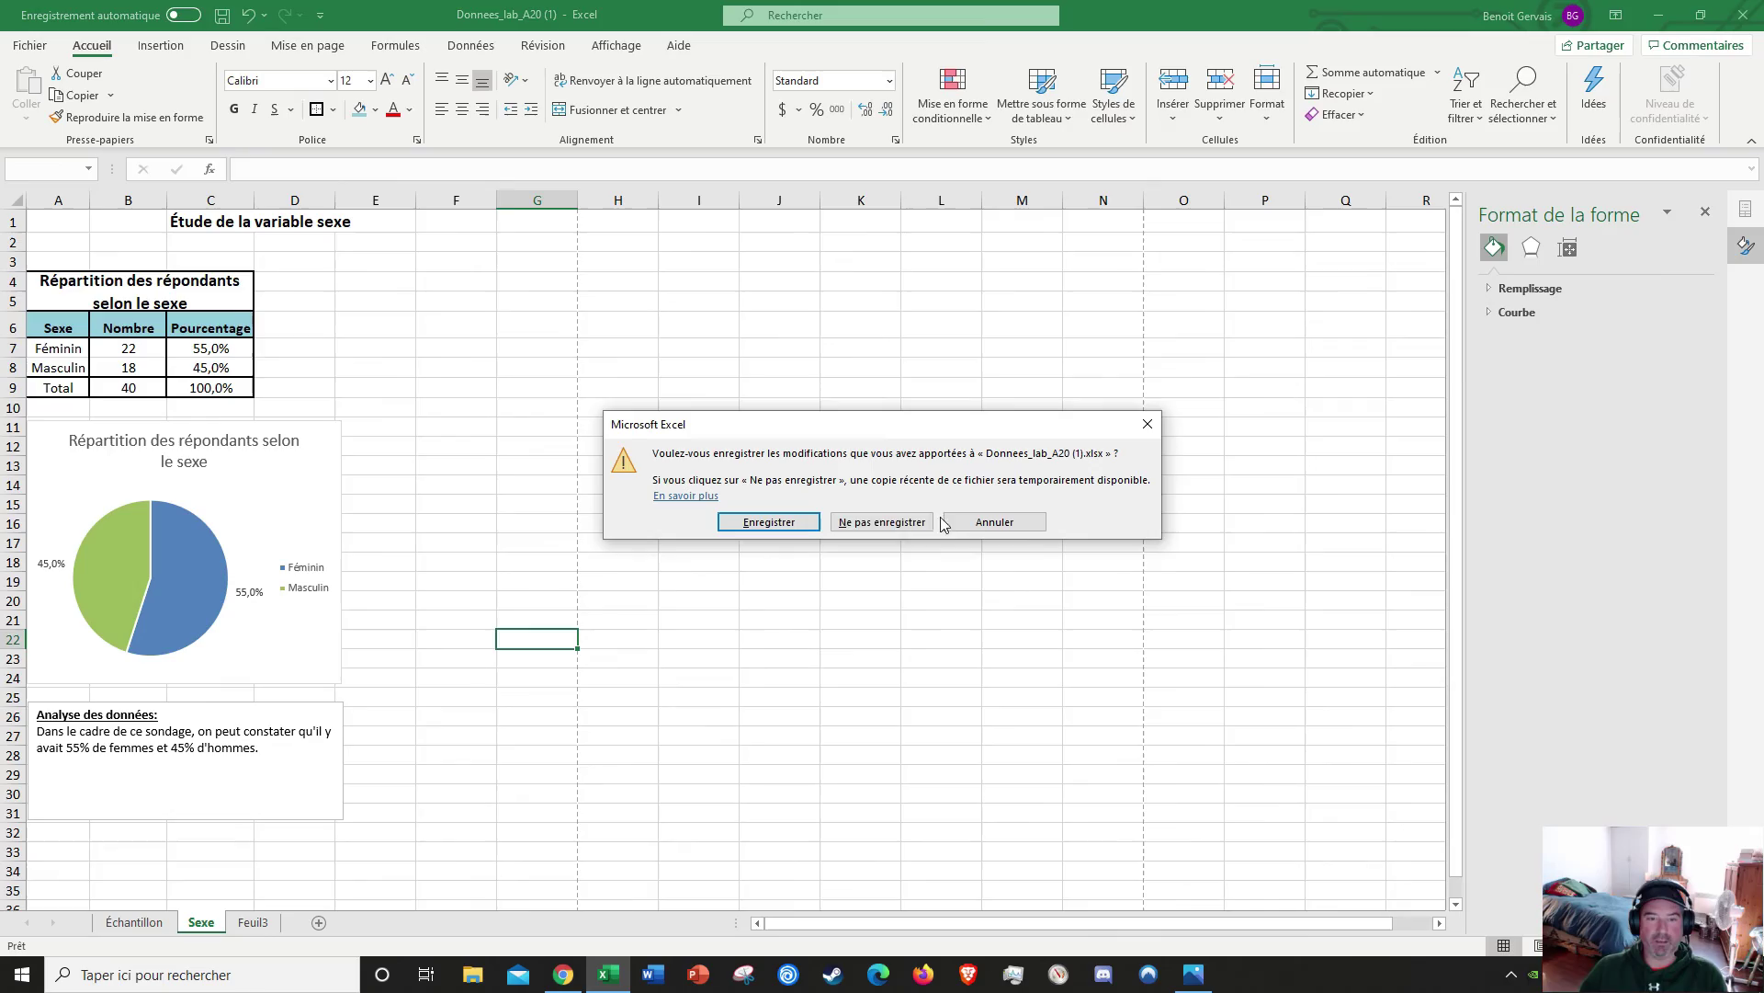
{"action": "left_click", "coordinate": [882, 522]}
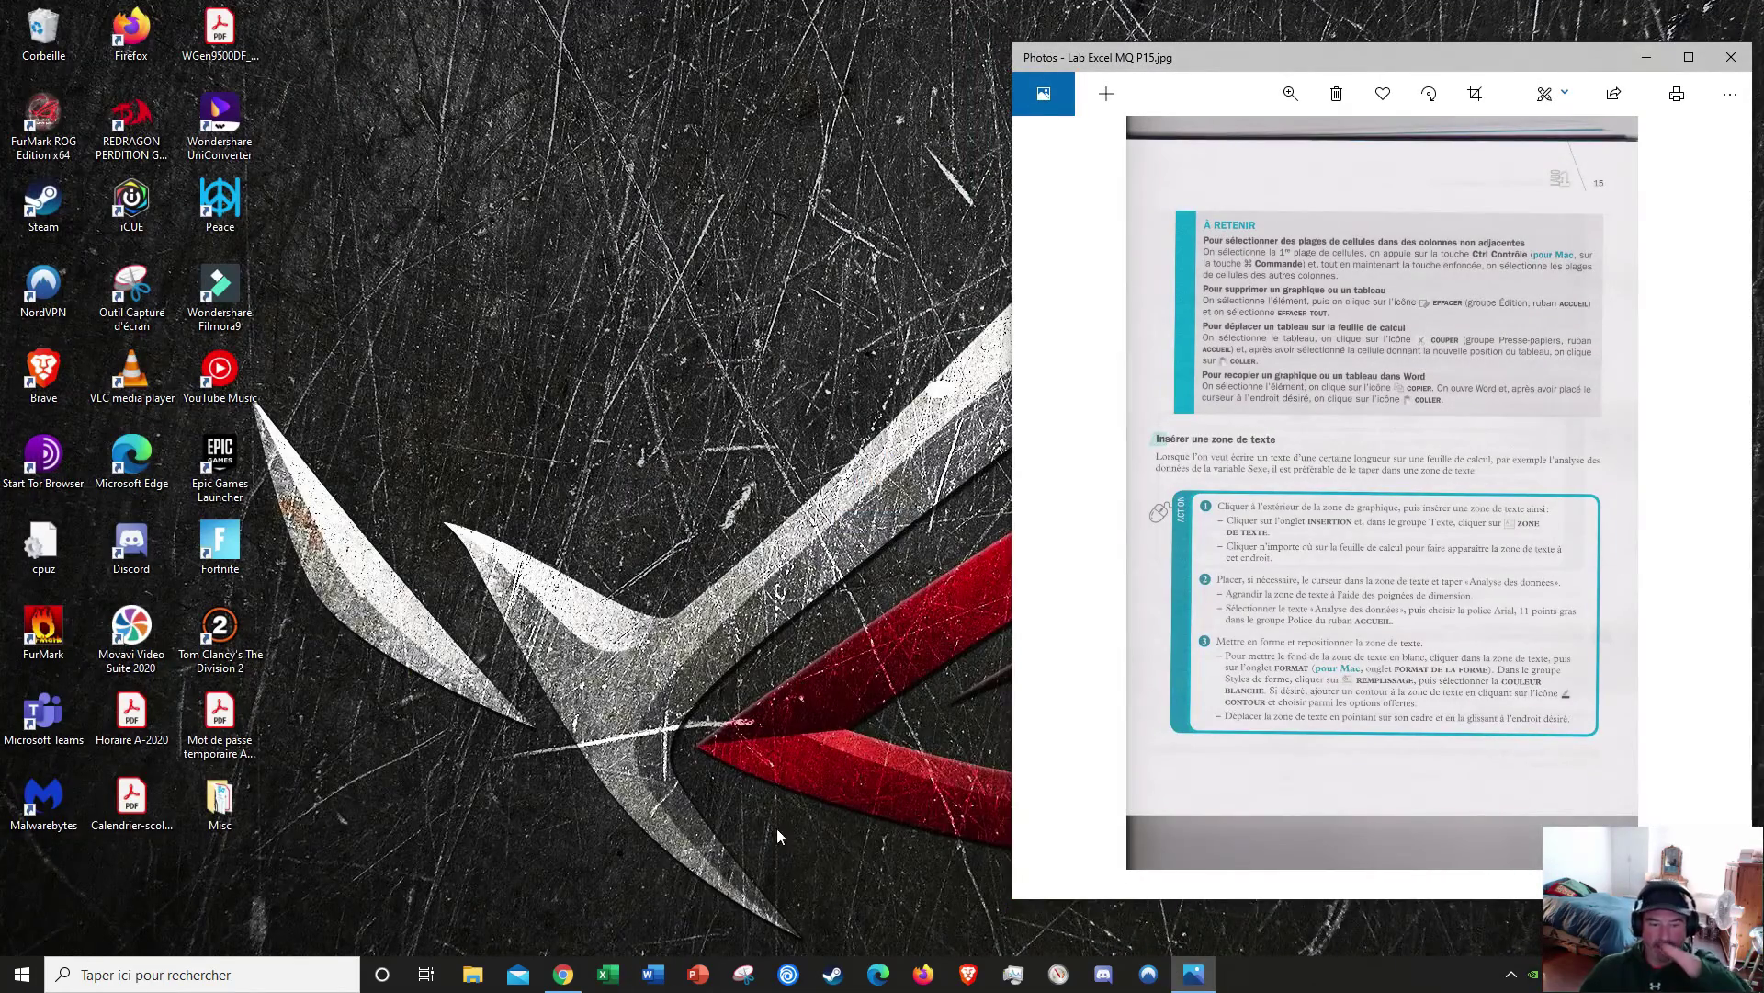
Step: Switch to Chrome, download the "Travail session CANEVAS A20" workbook from Léa, and open it in Excel with editing enabled in a maximized window
{"action": "left_click", "coordinate": [563, 974]}
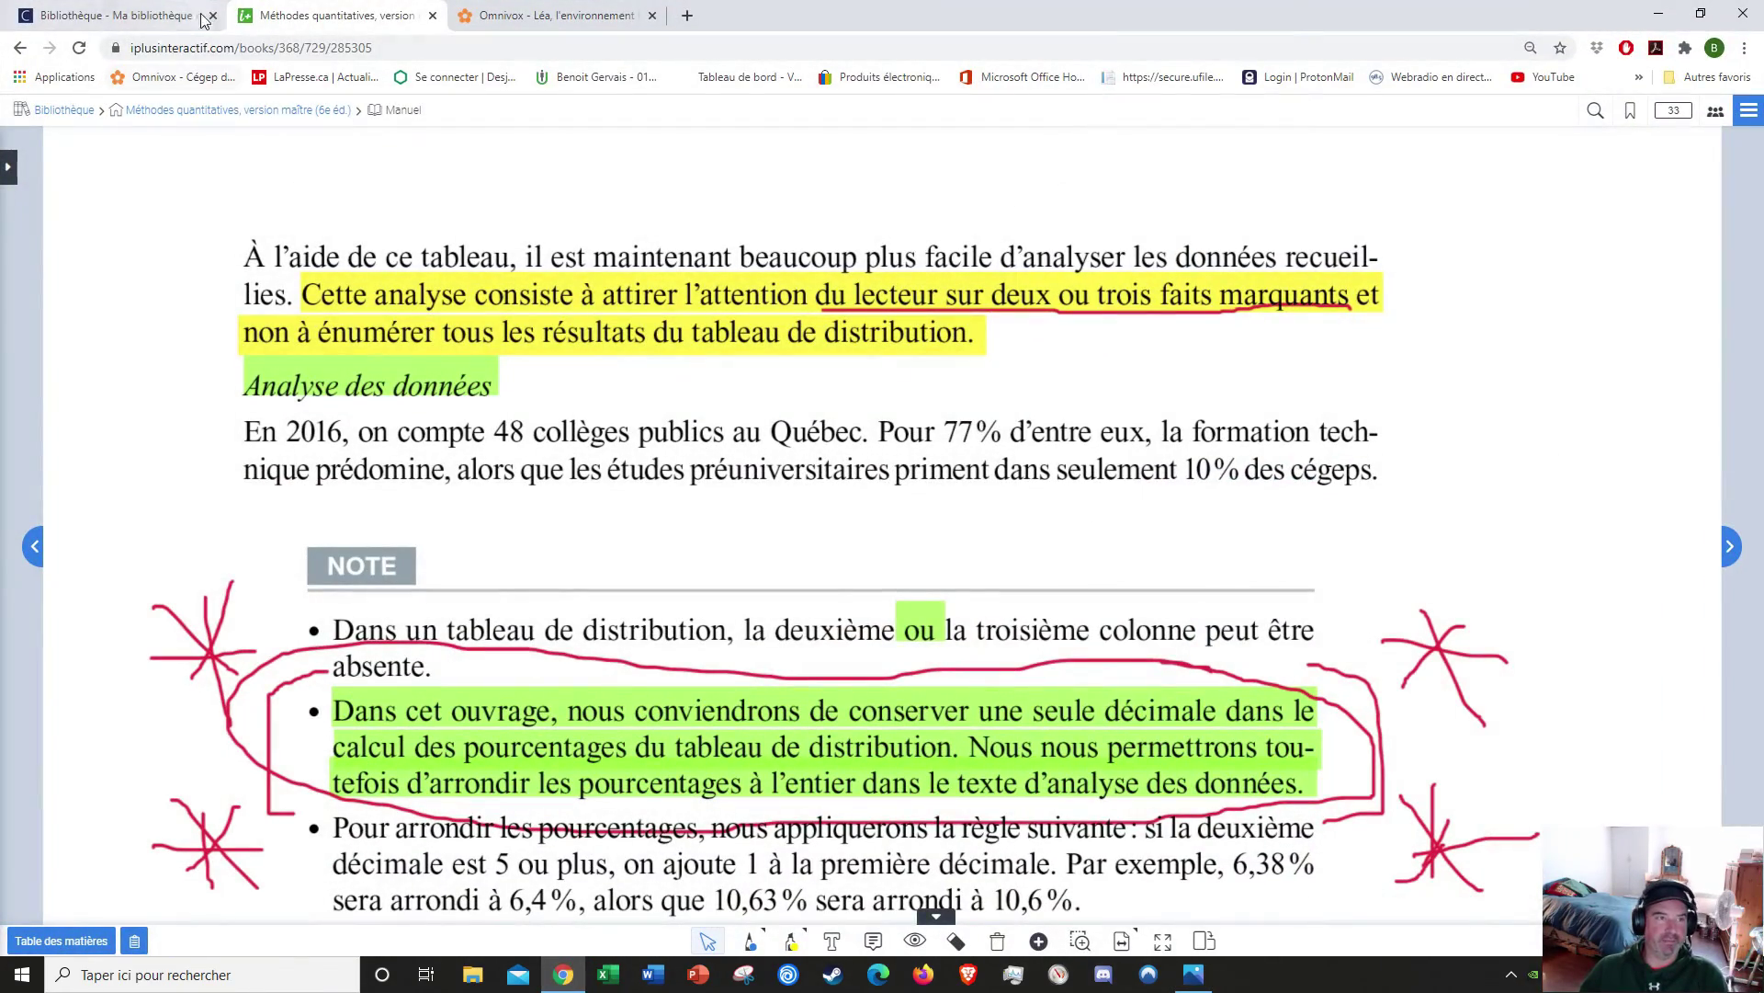
{"action": "left_click", "coordinate": [539, 20]}
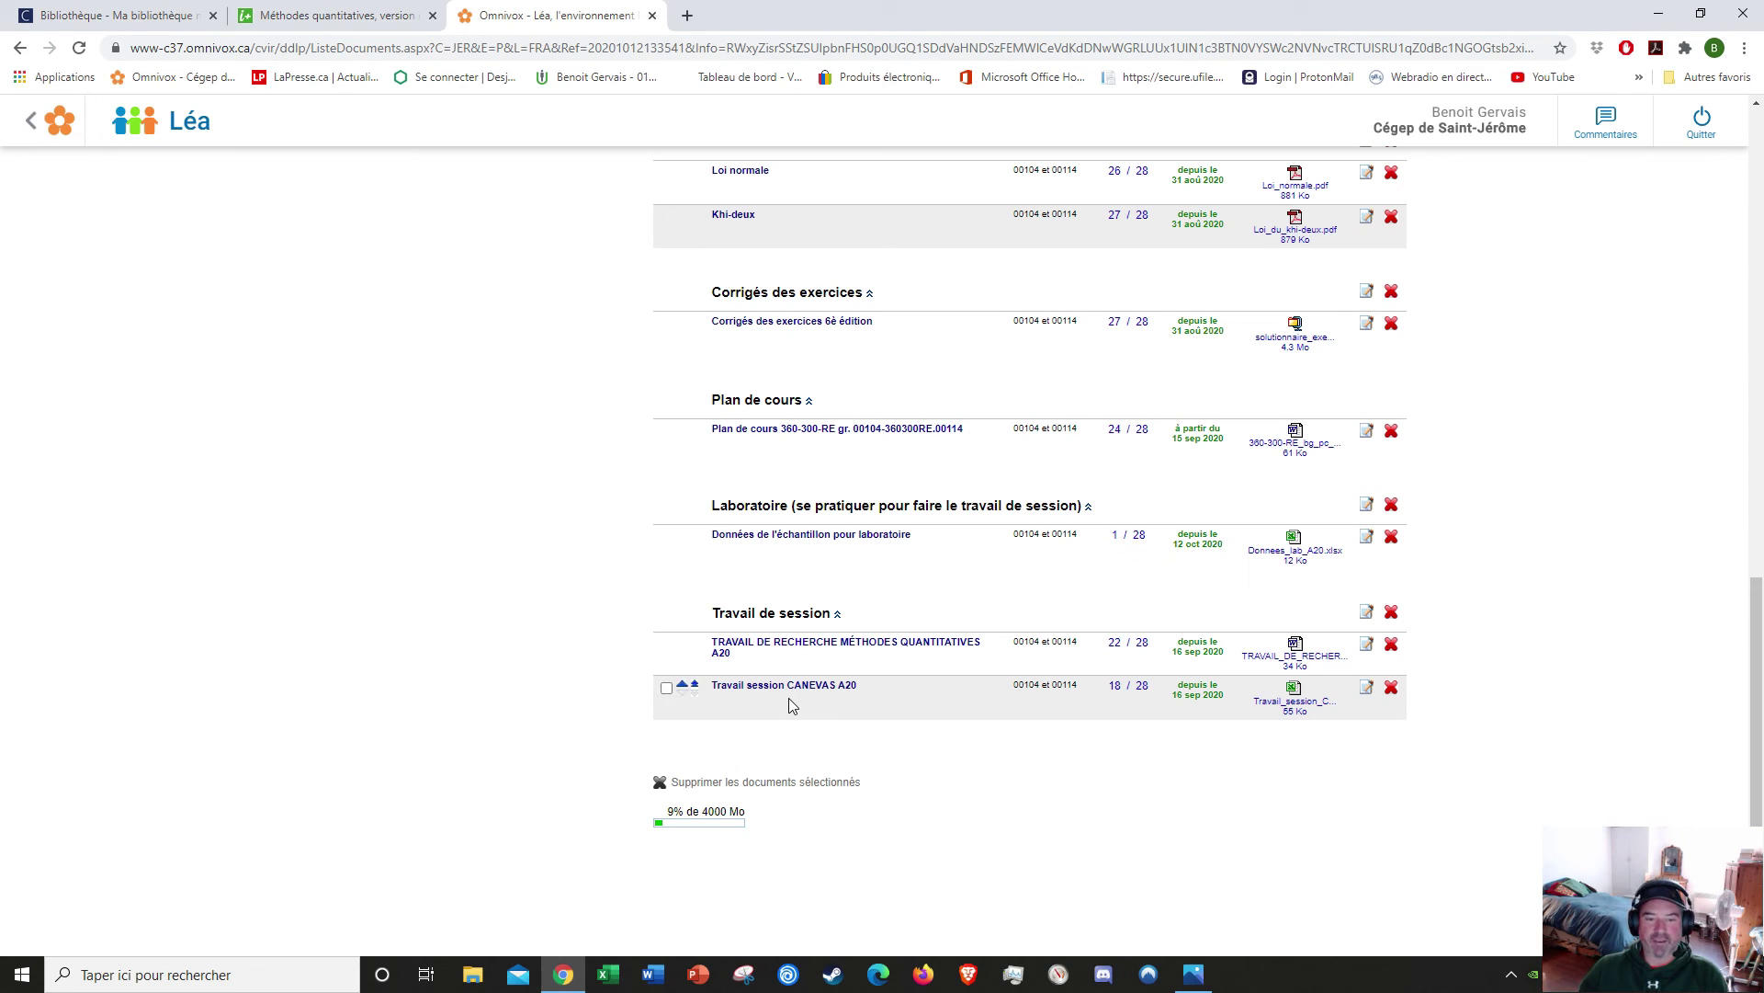
{"action": "left_click", "coordinate": [1294, 703]}
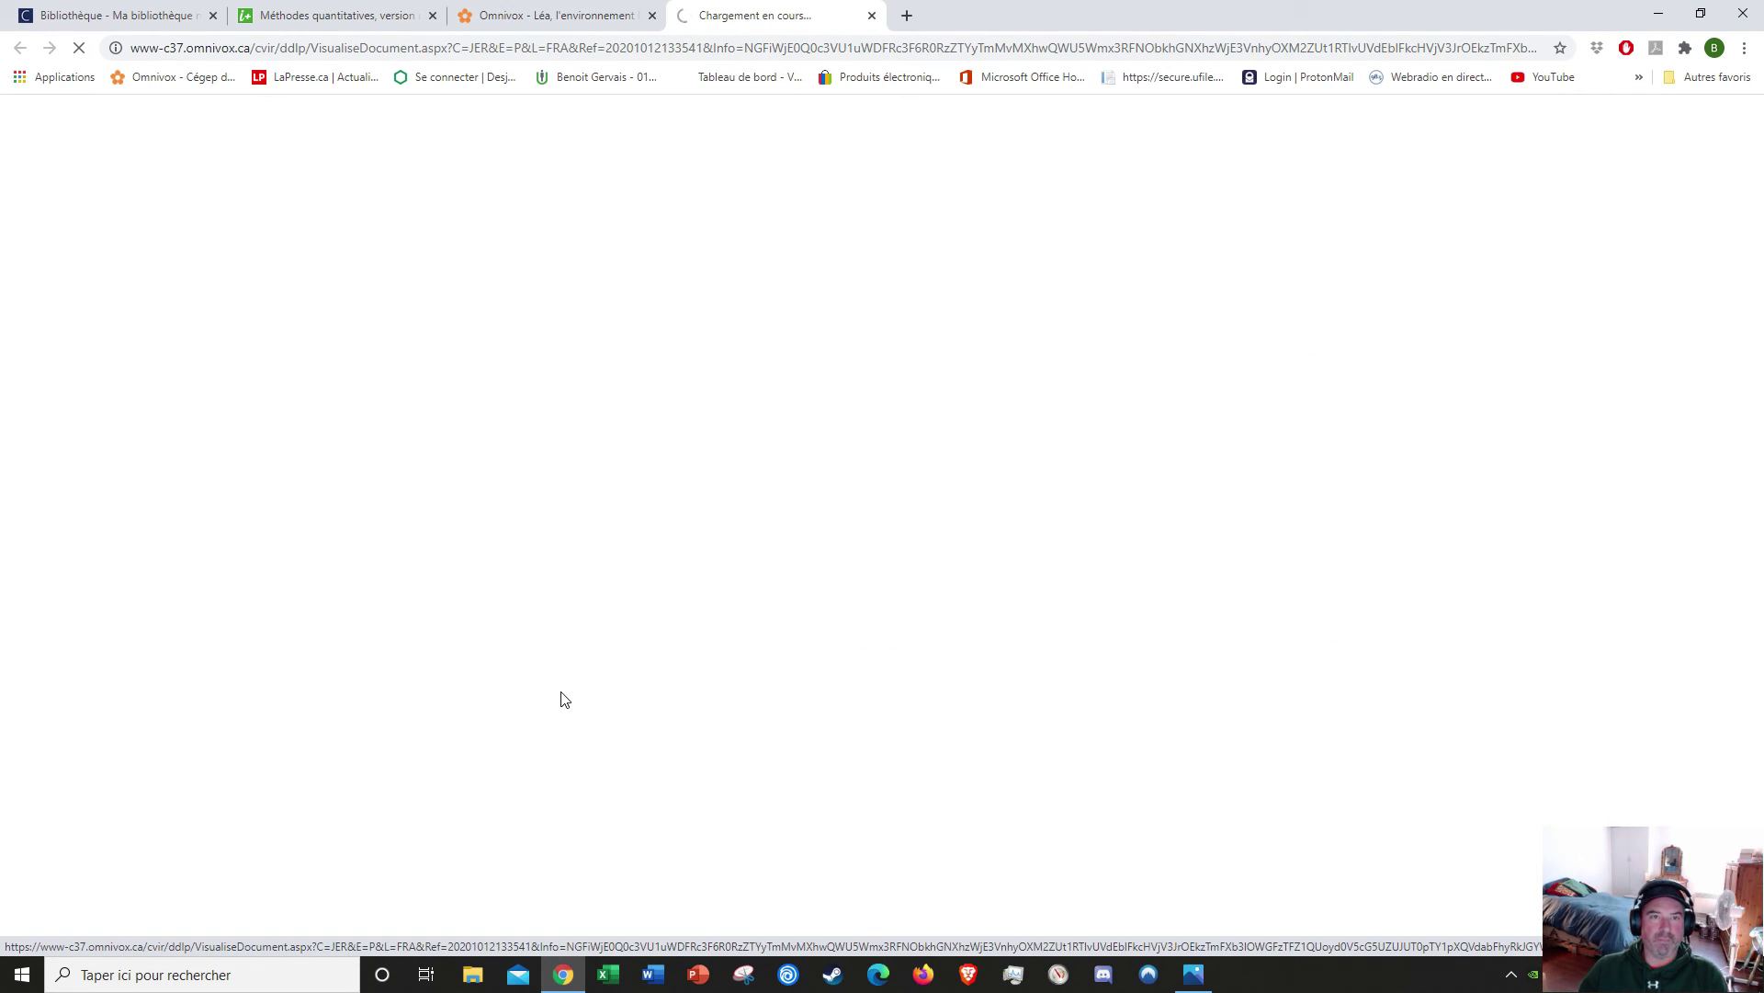
{"action": "left_click", "coordinate": [112, 932]}
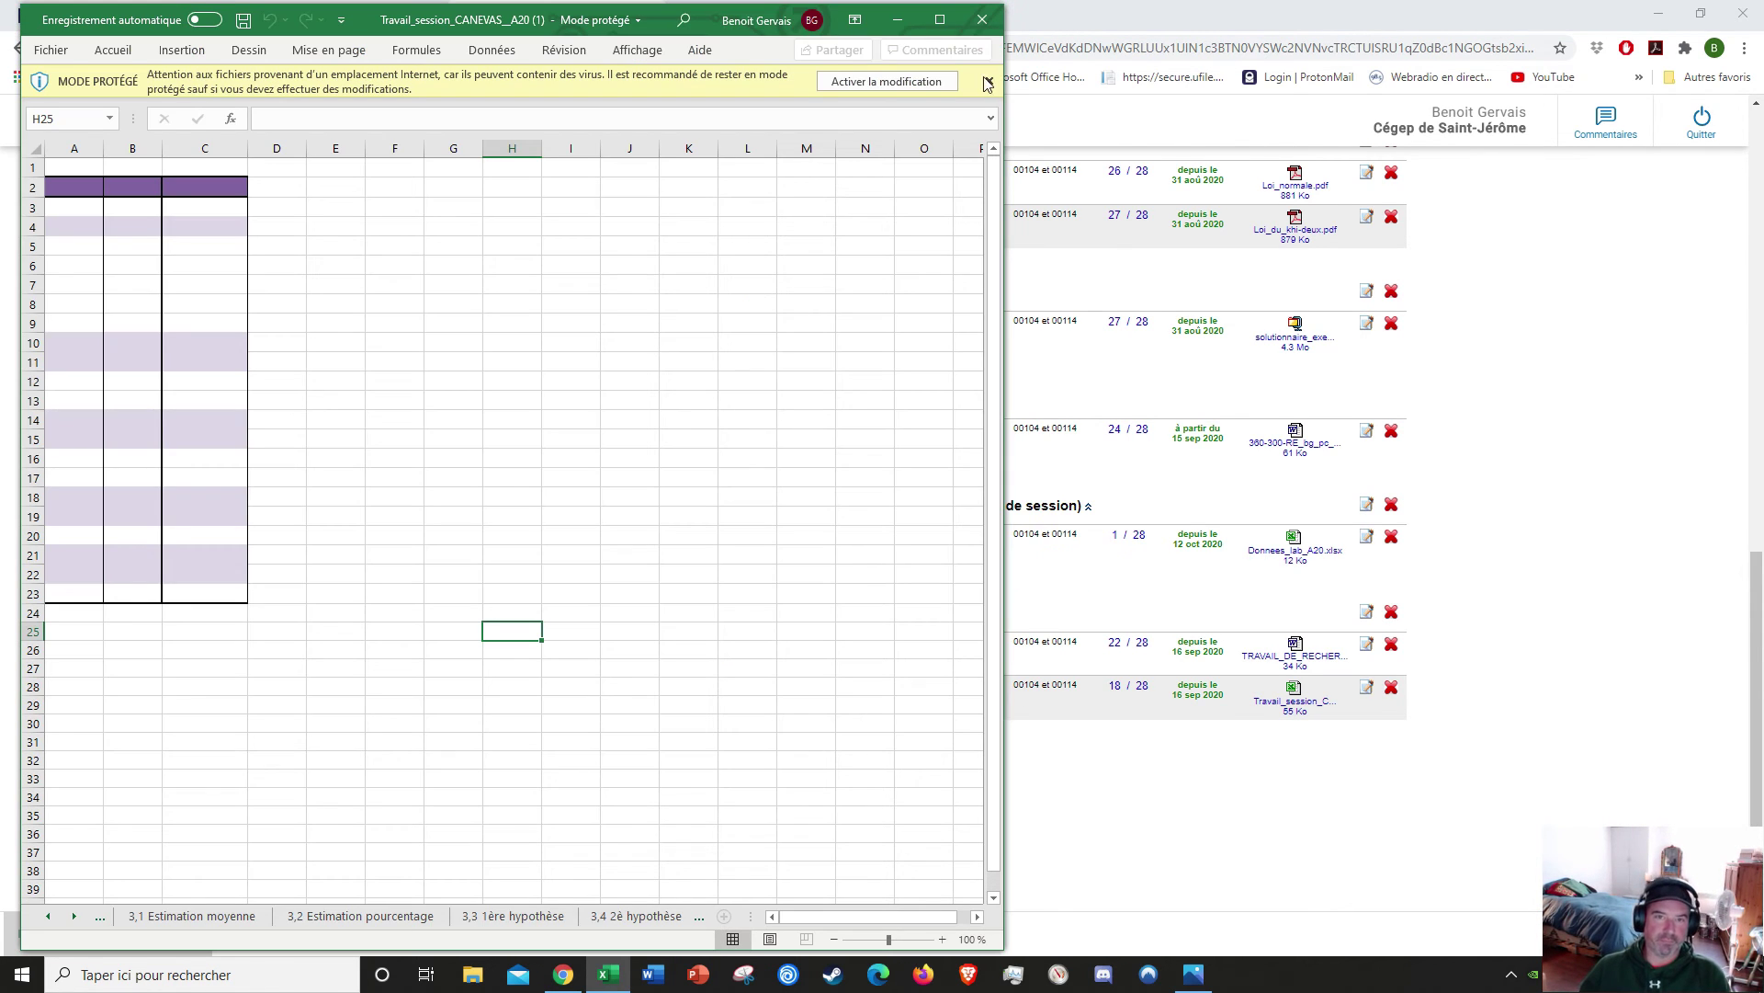
{"action": "left_click", "coordinate": [921, 81]}
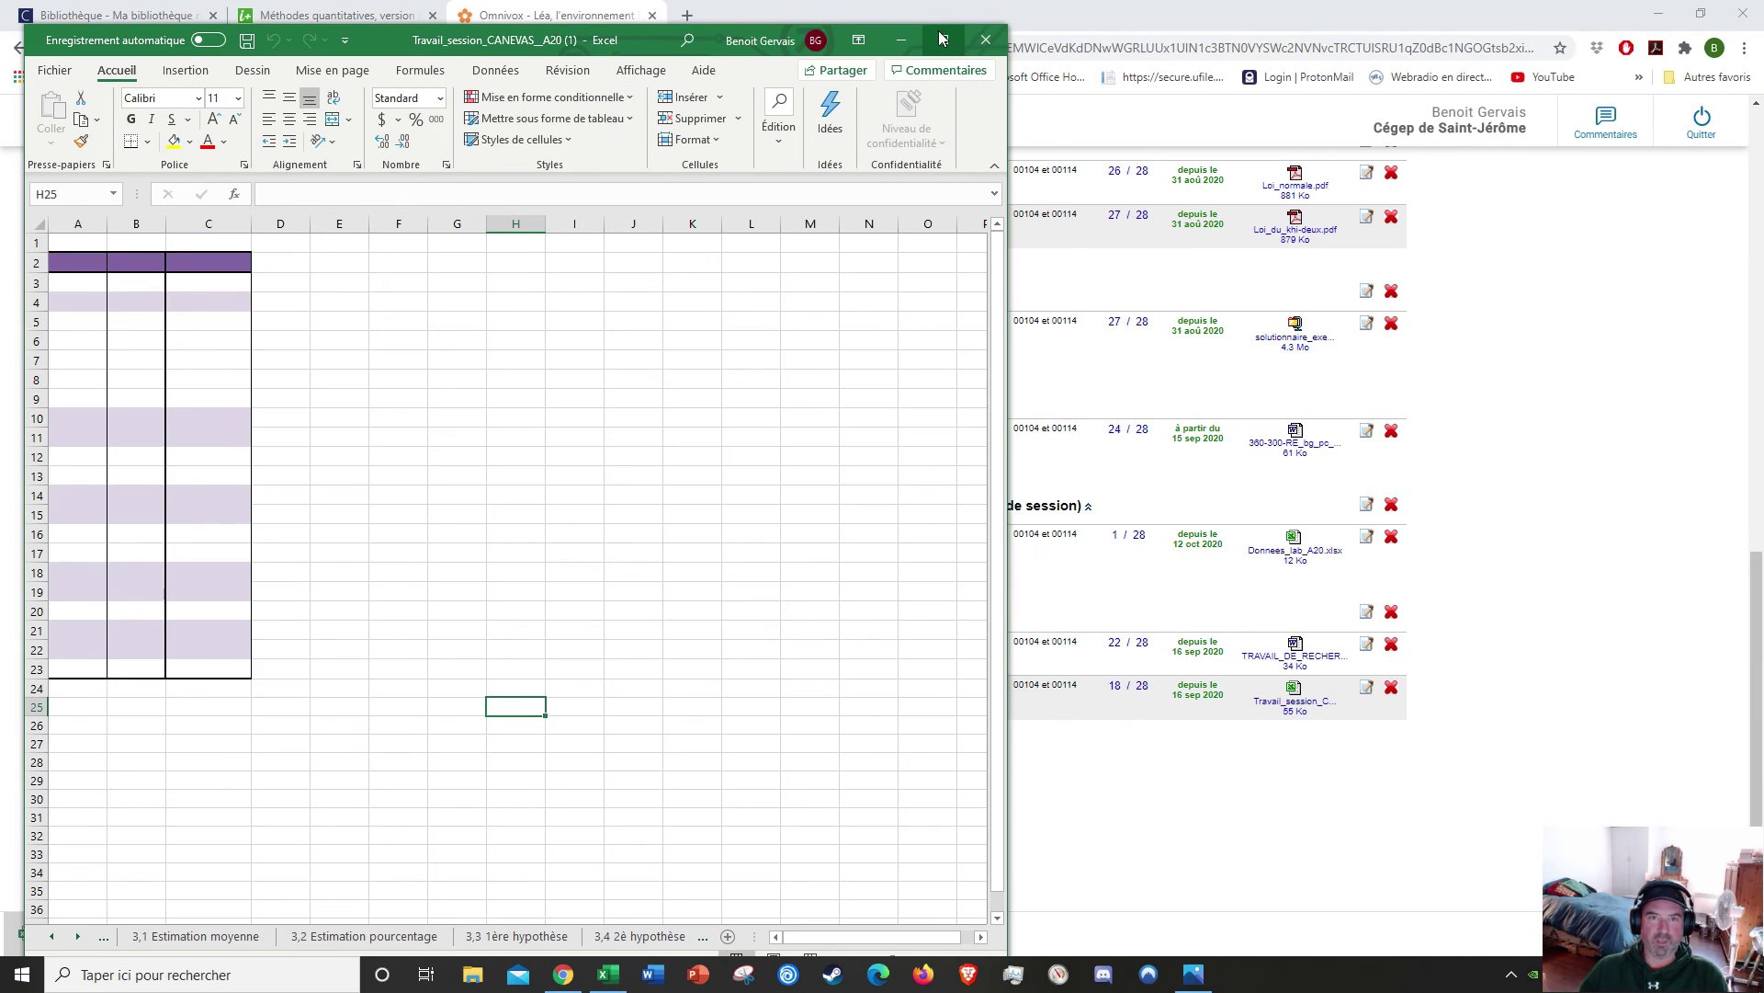
{"action": "left_click", "coordinate": [942, 38]}
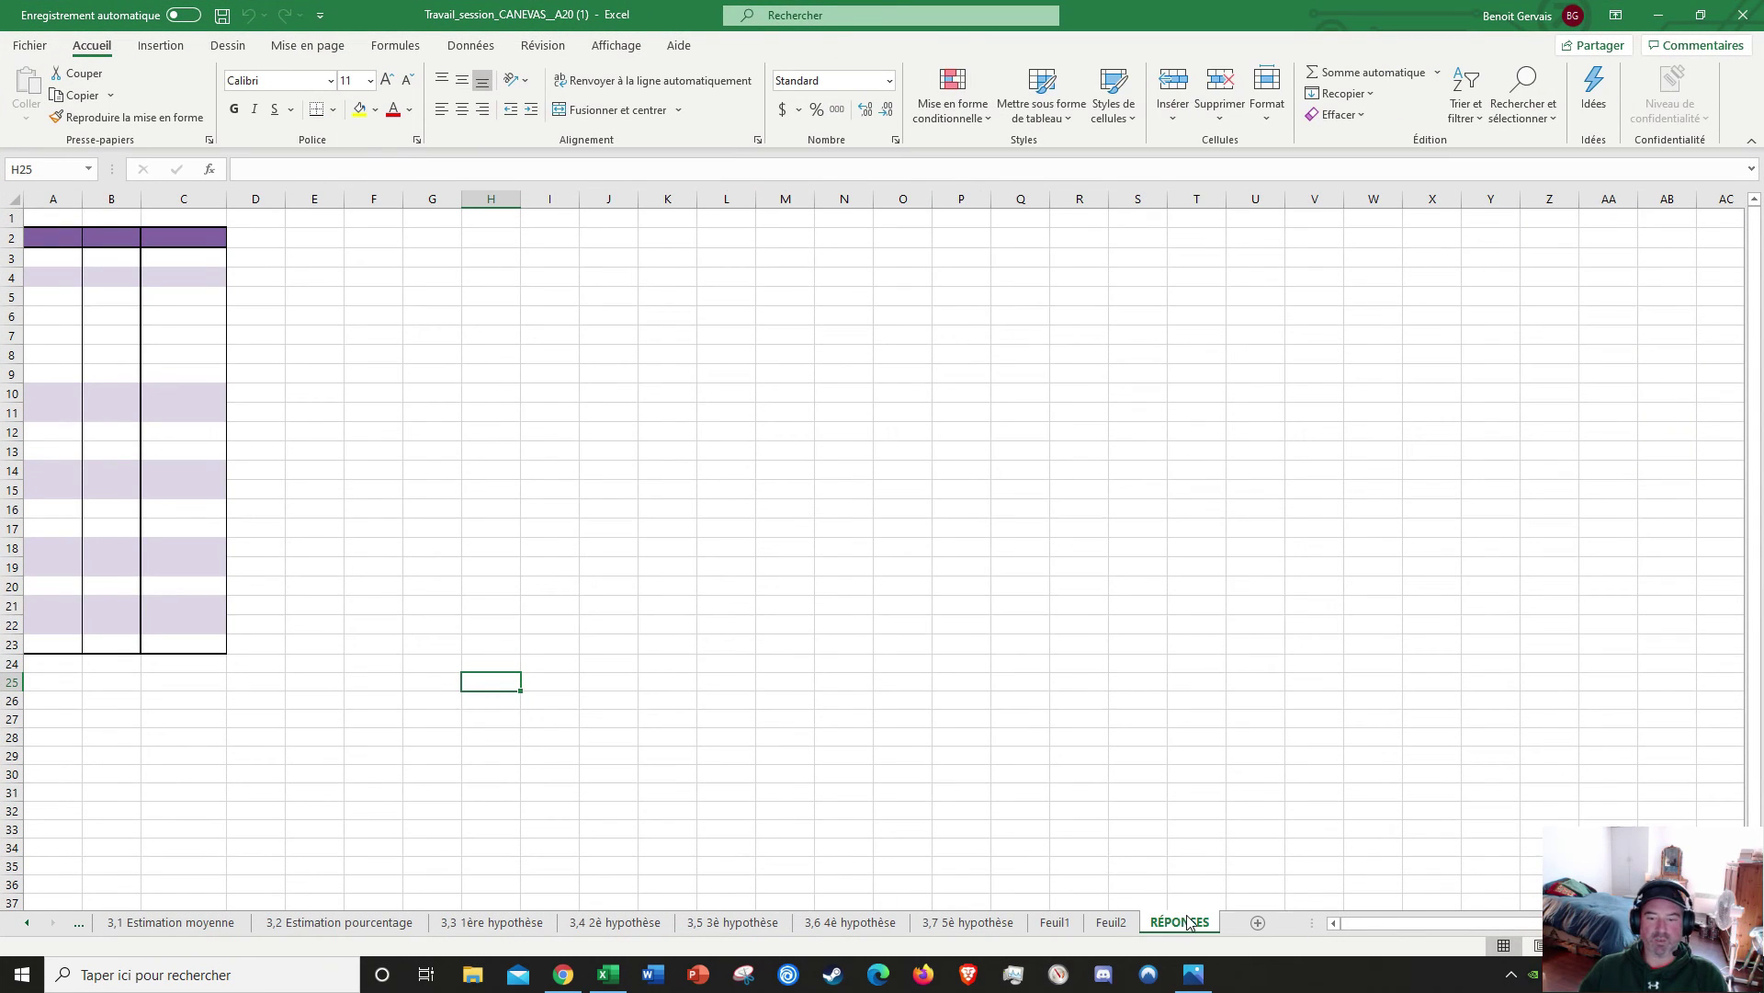
Step: Go back to the first sheets of the workbook and examine the sample data on the Échantillon sheet
{"action": "left_click", "coordinate": [26, 922]}
{"action": "left_click", "coordinate": [25, 923]}
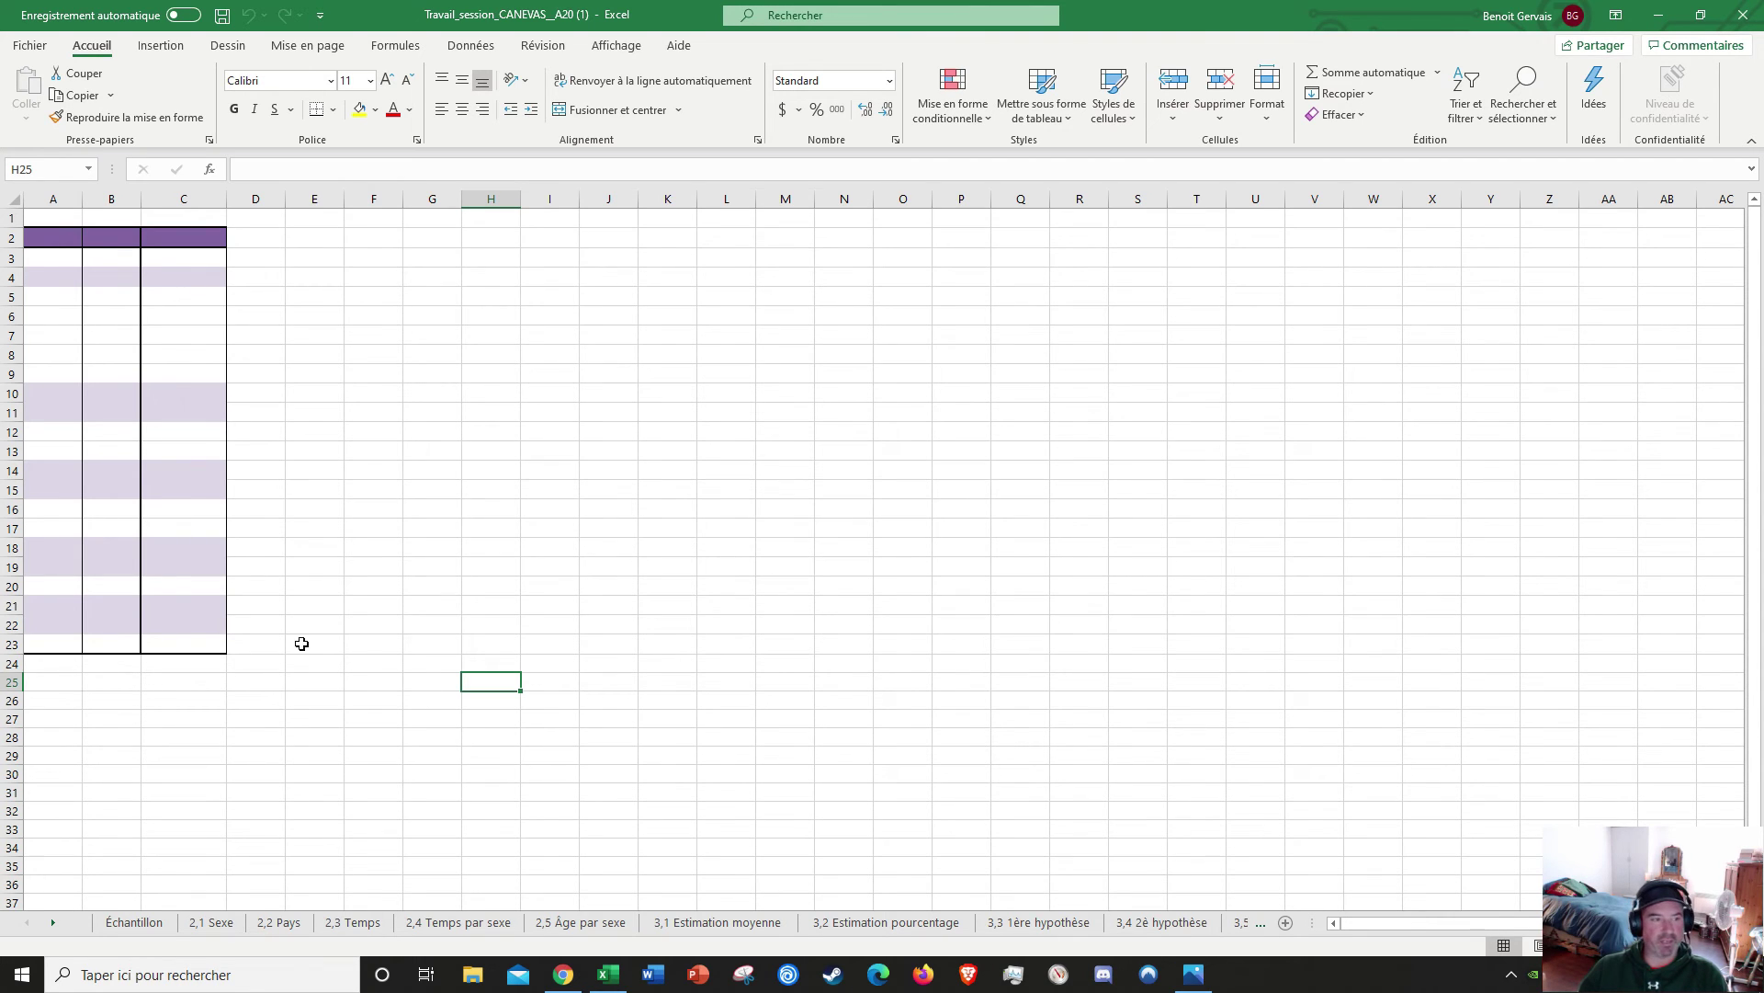
{"action": "left_click", "coordinate": [142, 922]}
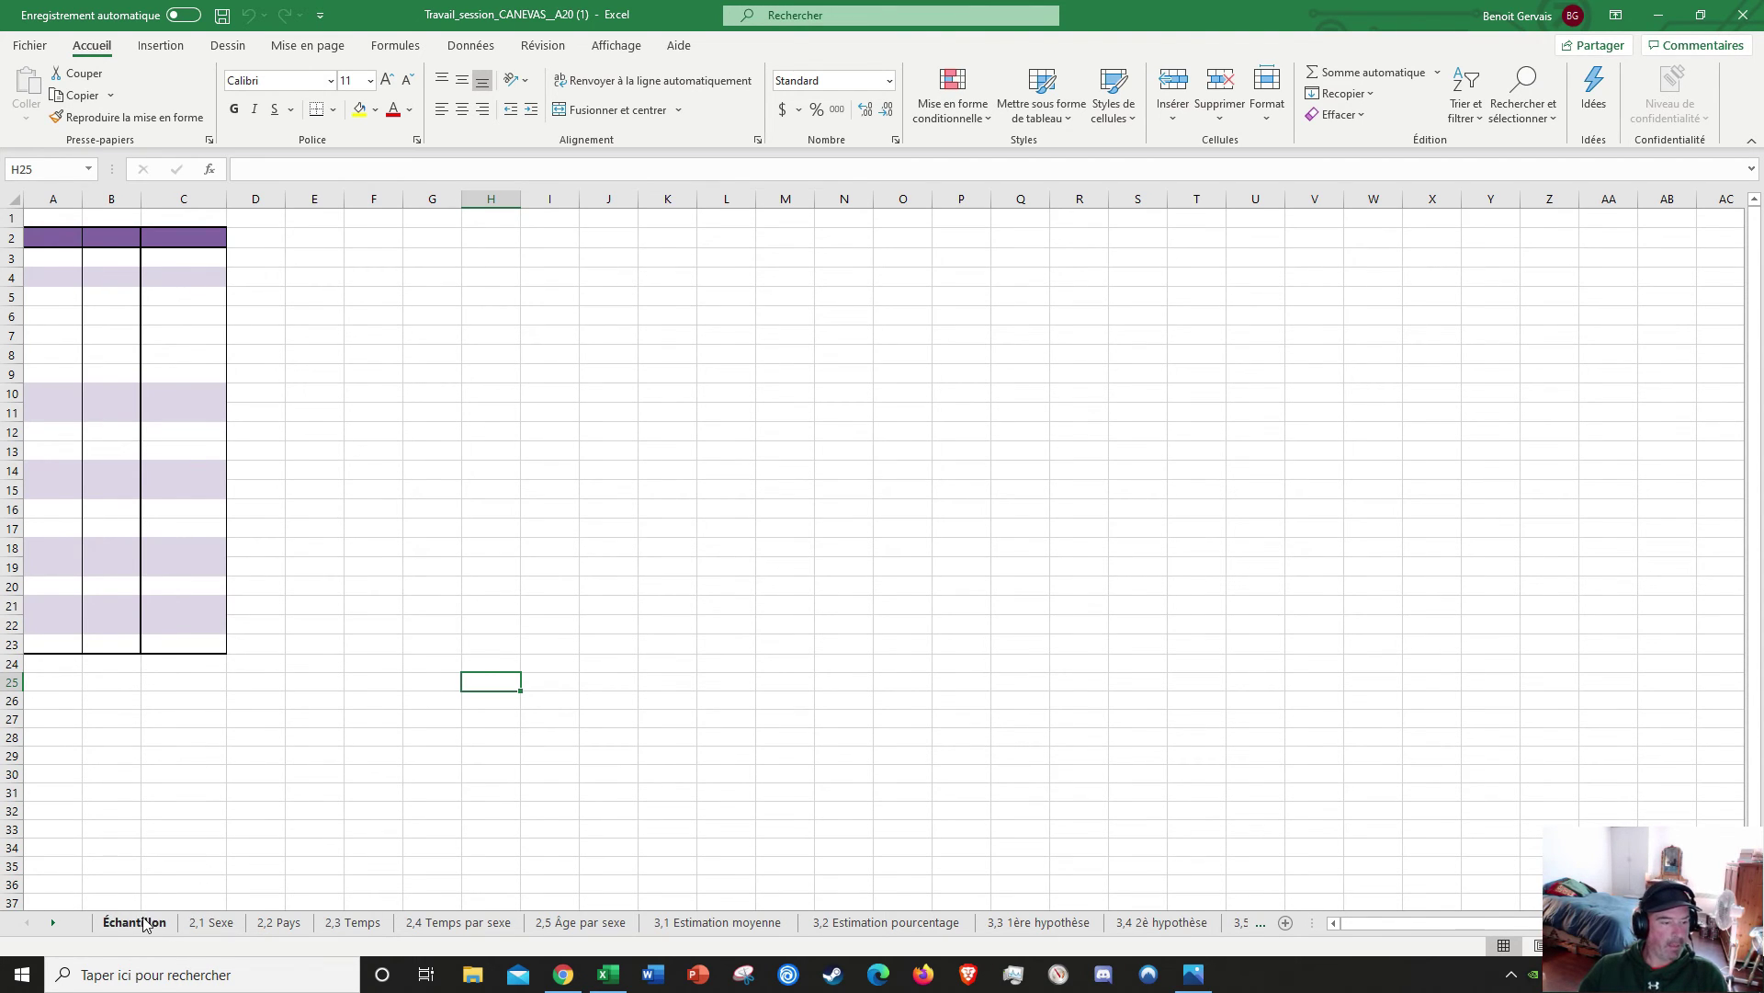
{"action": "scroll", "coordinate": [632, 674], "scroll_direction": "down", "scroll_amount": 1}
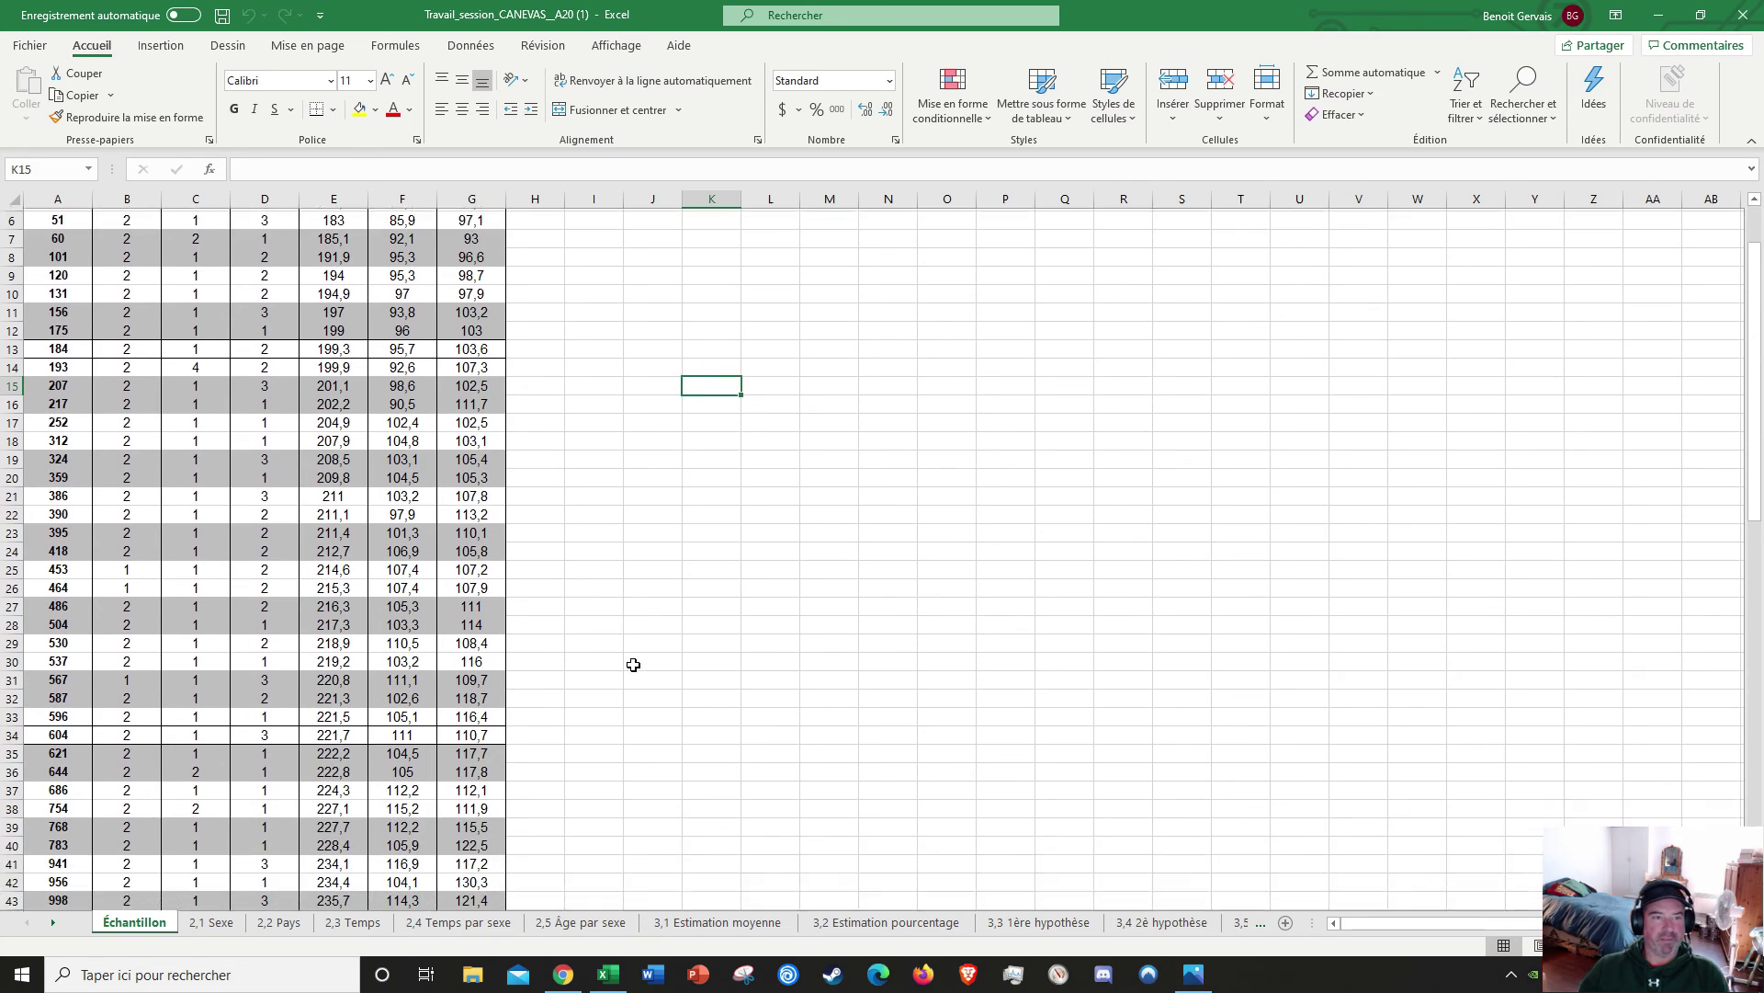
{"action": "scroll", "coordinate": [630, 680], "scroll_direction": "up", "scroll_amount": 1}
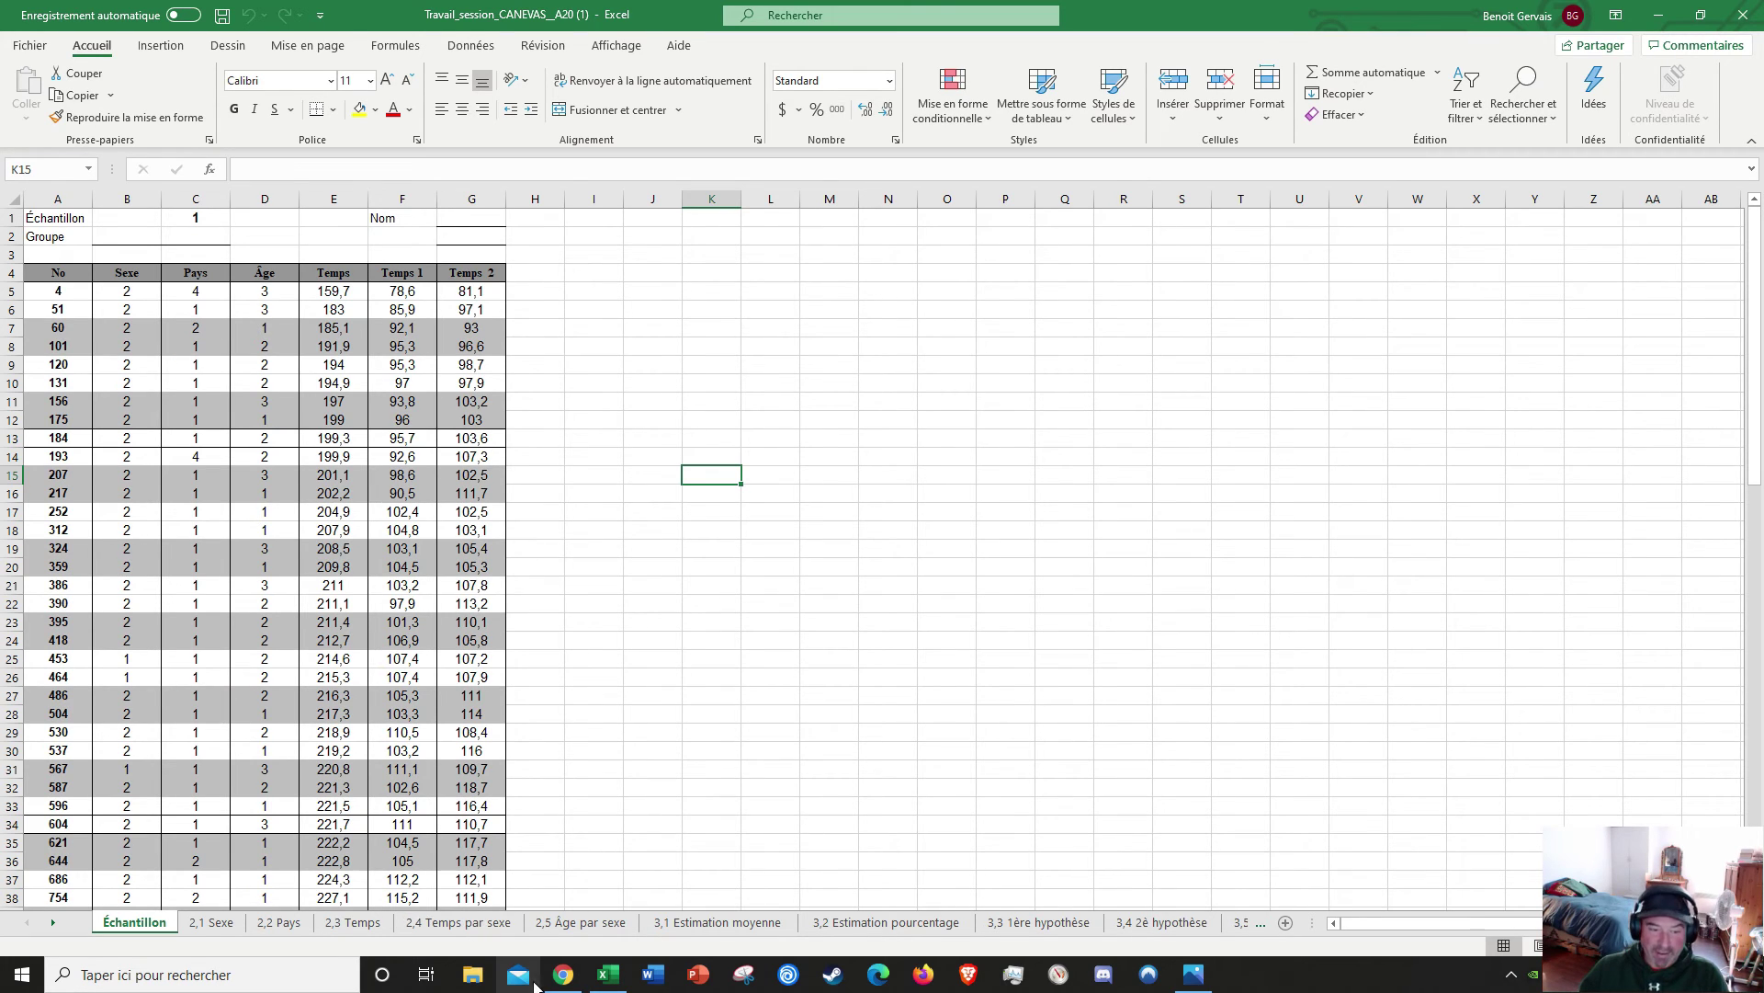
Step: Open "TRAVAIL DE RECHERCHE MÉTHODES QUANTITATIVES A20" from Léa in Word and read through to the "Plan du rapport de sondage" section
{"action": "left_click", "coordinate": [562, 976]}
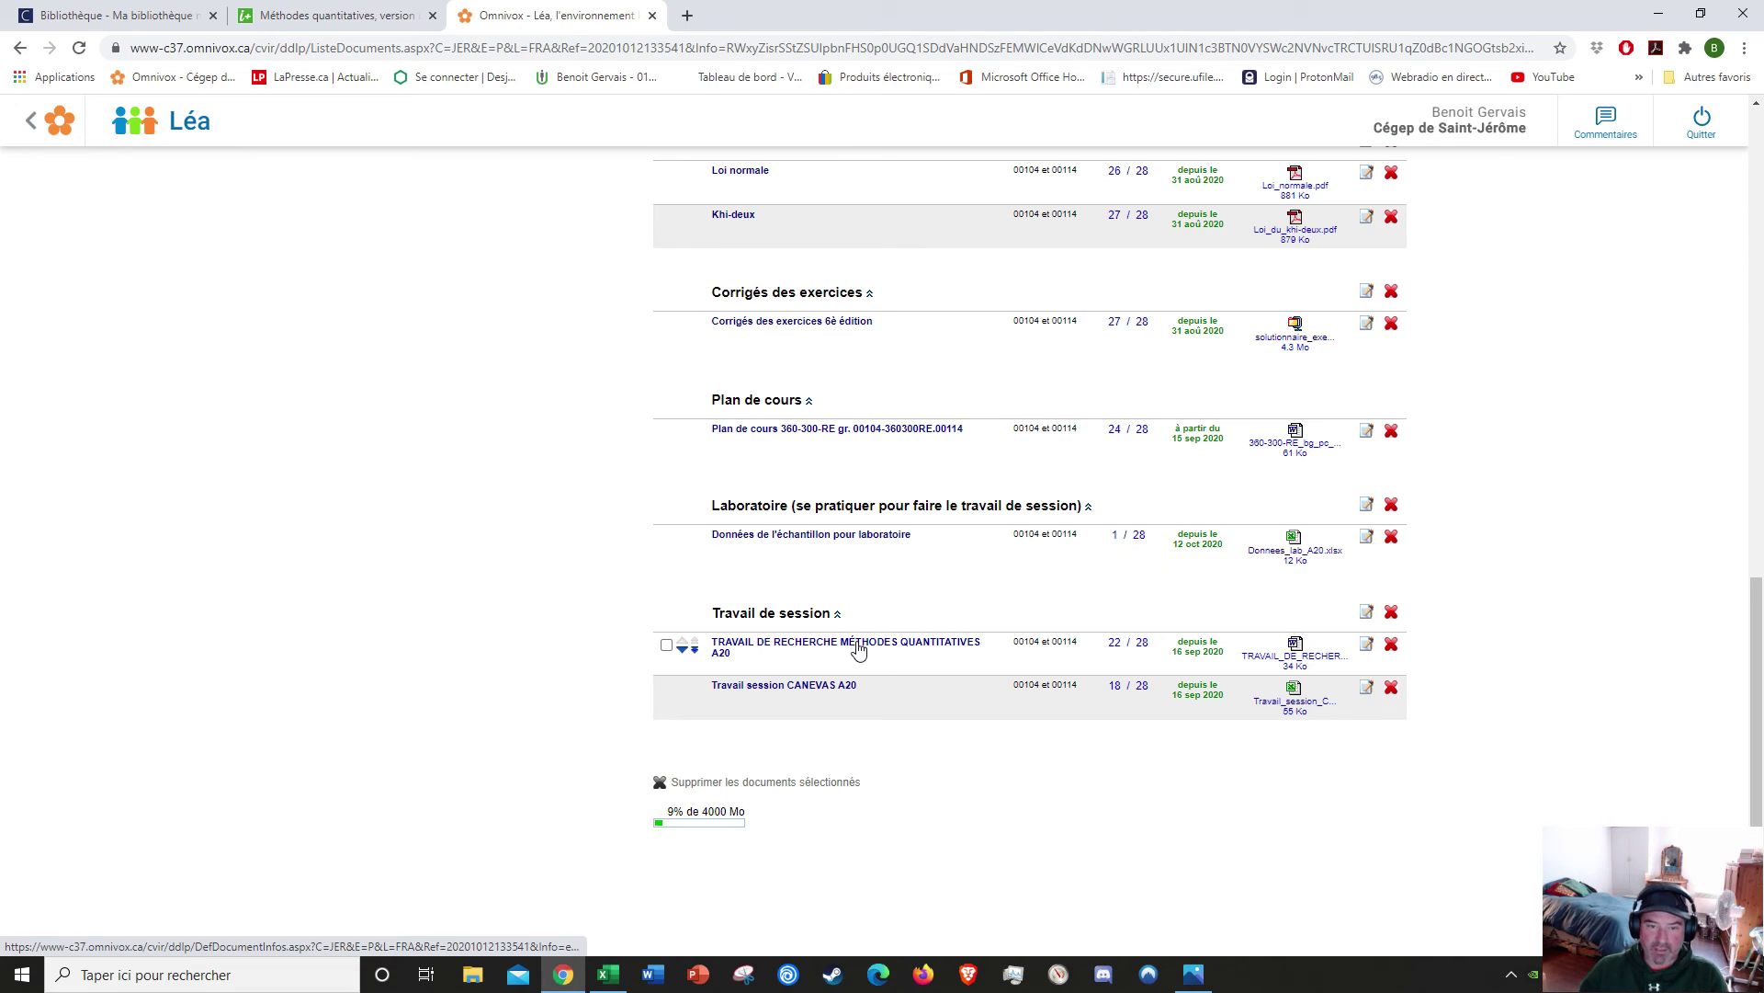
{"action": "left_click", "coordinate": [1301, 664]}
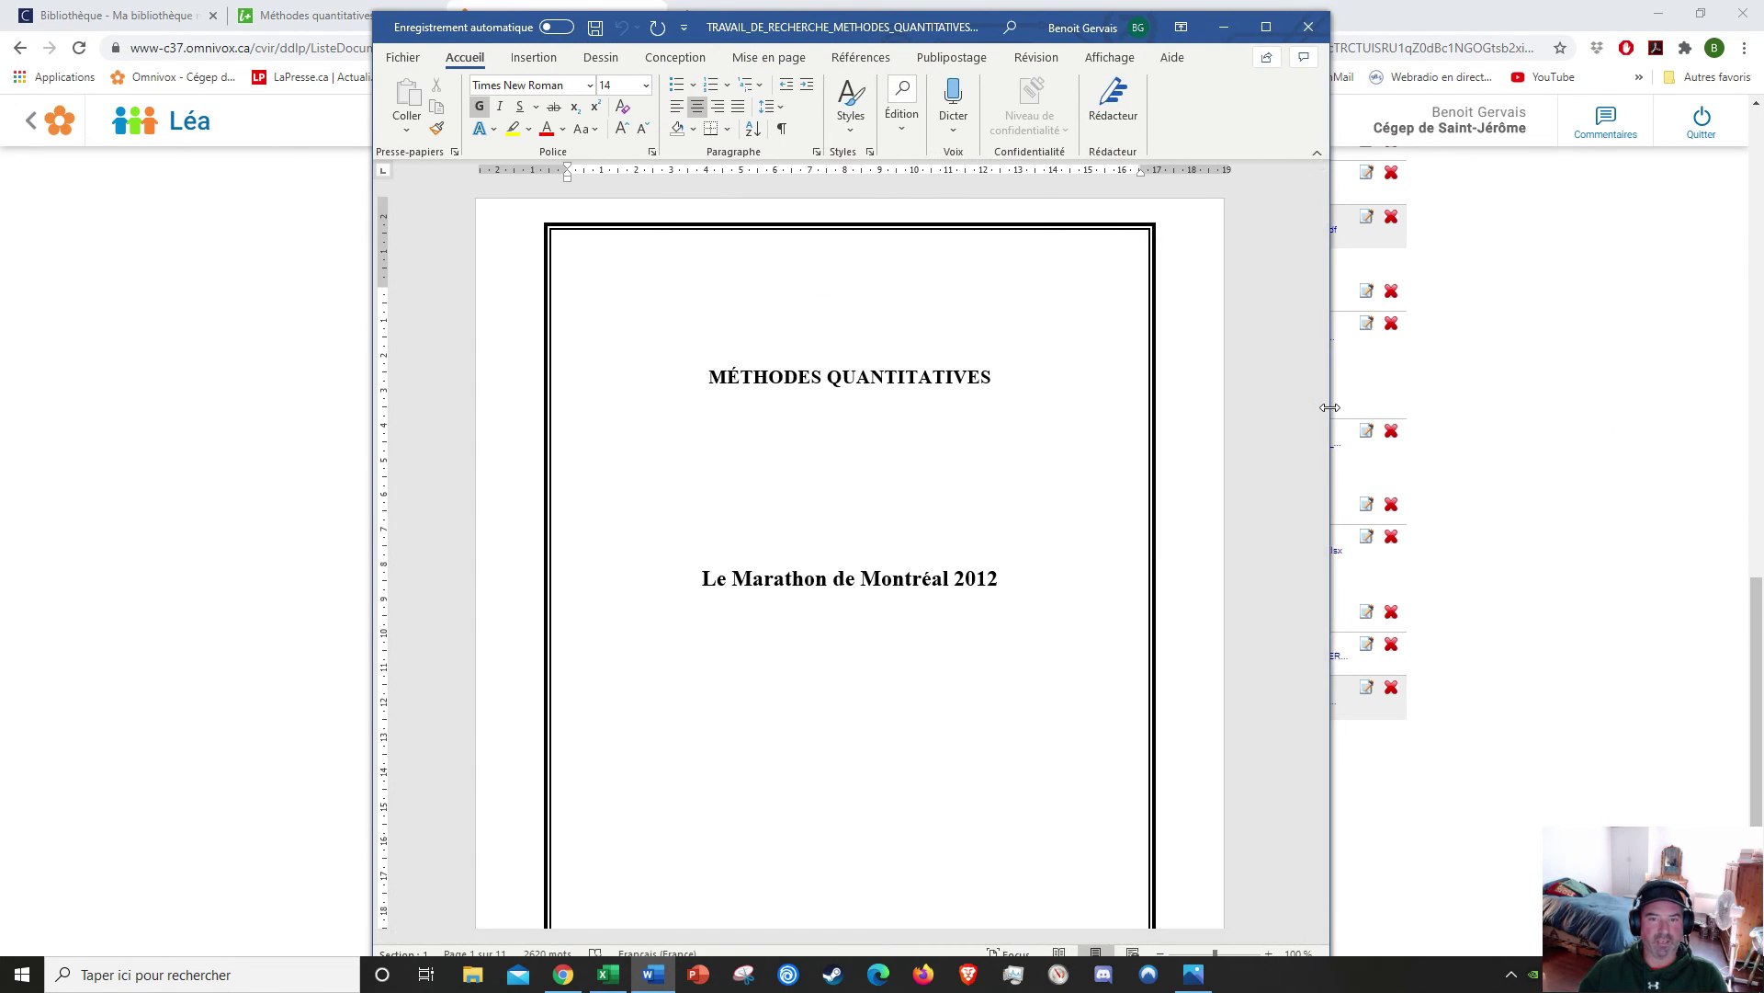
{"action": "scroll", "coordinate": [978, 512], "scroll_direction": "down", "scroll_amount": 3}
{"action": "scroll", "coordinate": [978, 512], "scroll_direction": "down", "scroll_amount": 9}
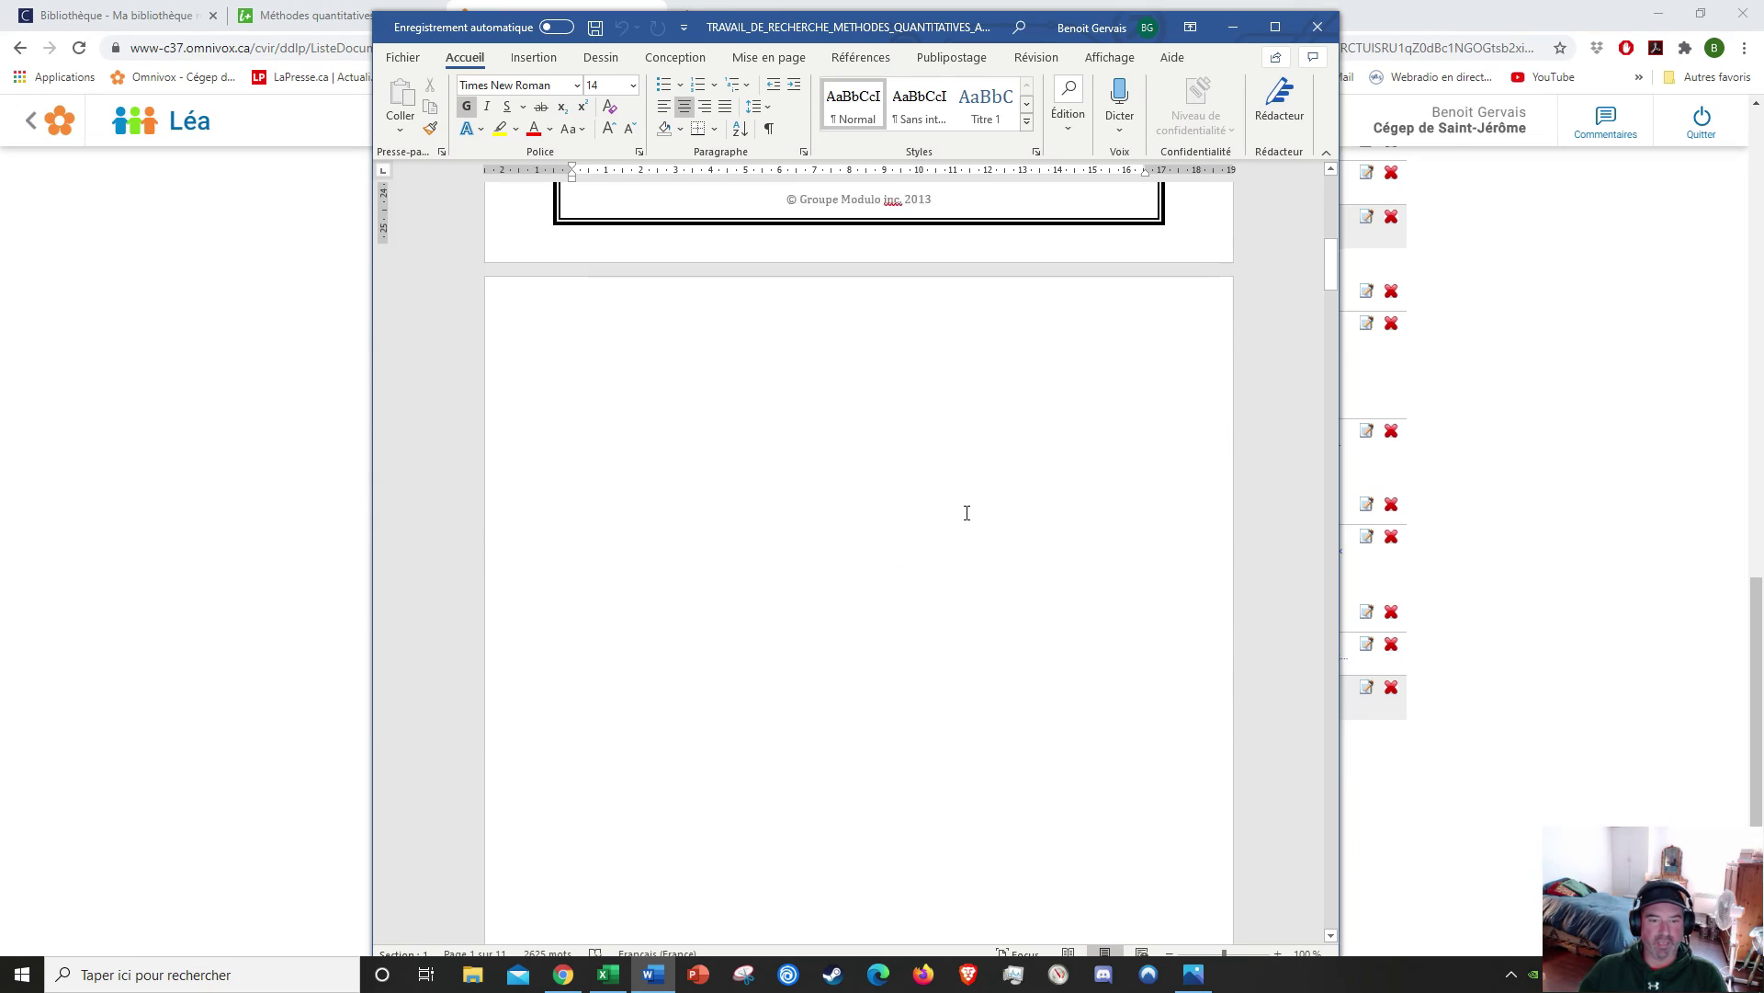
{"action": "scroll", "coordinate": [927, 530], "scroll_direction": "down", "scroll_amount": 20}
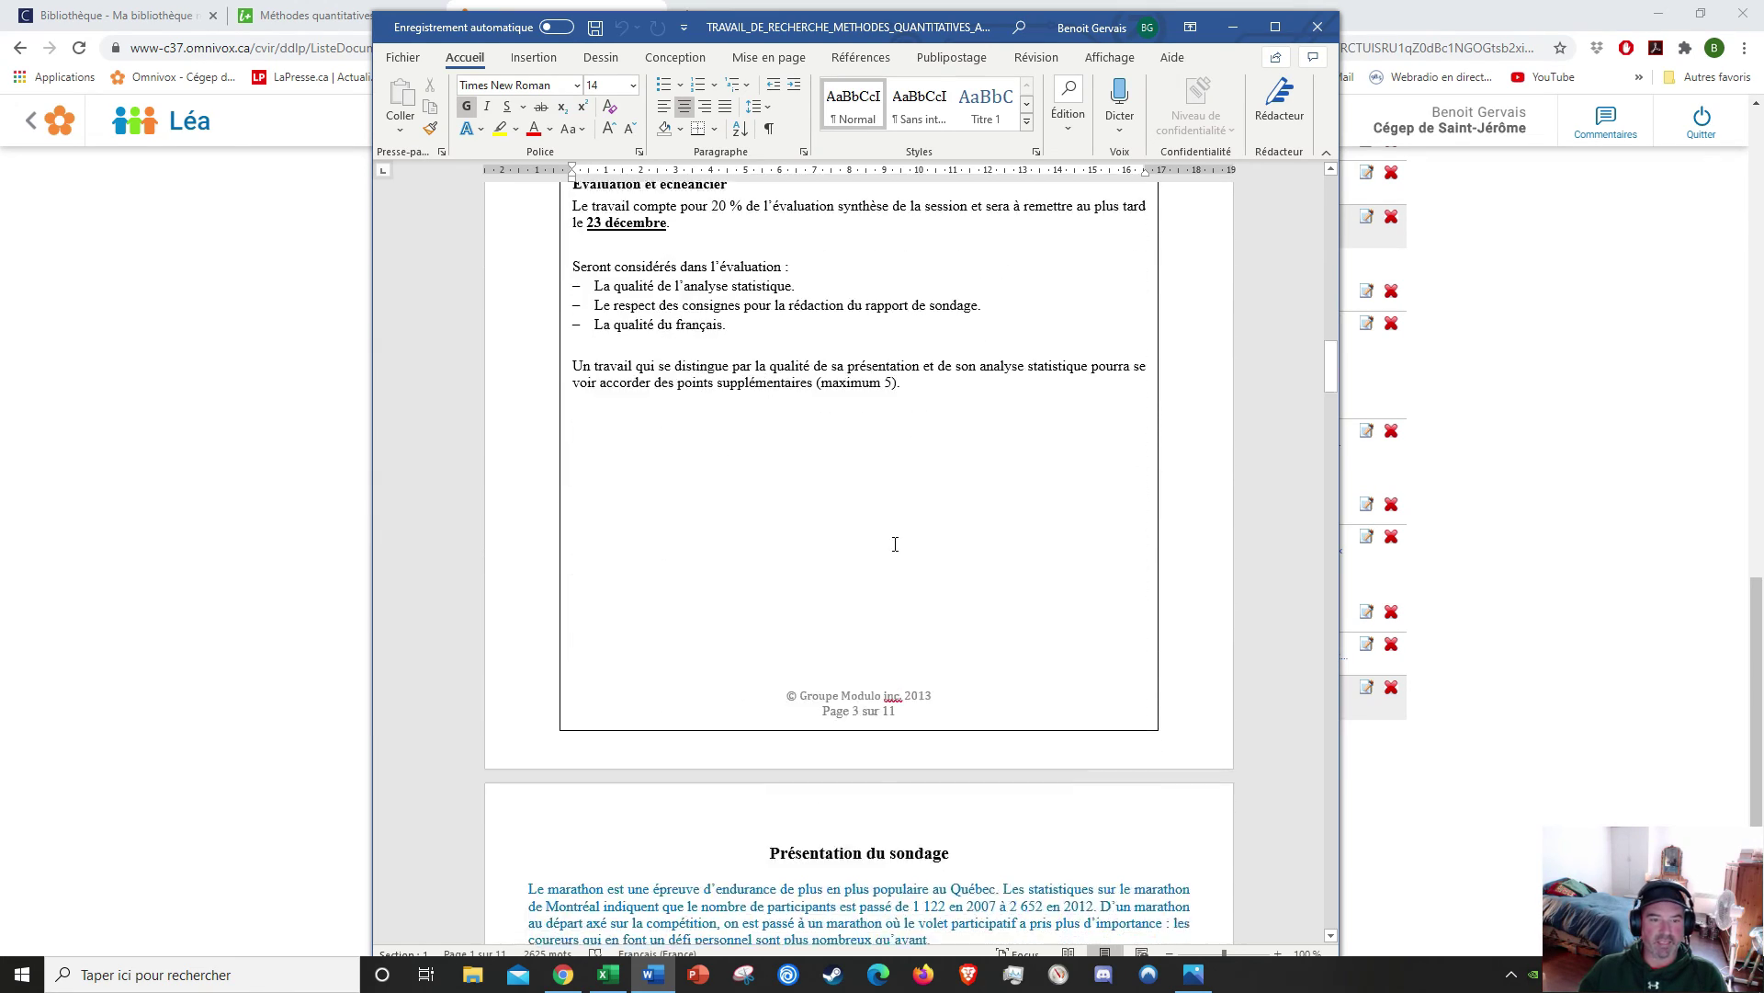
{"action": "scroll", "coordinate": [891, 544], "scroll_direction": "down", "scroll_amount": 13}
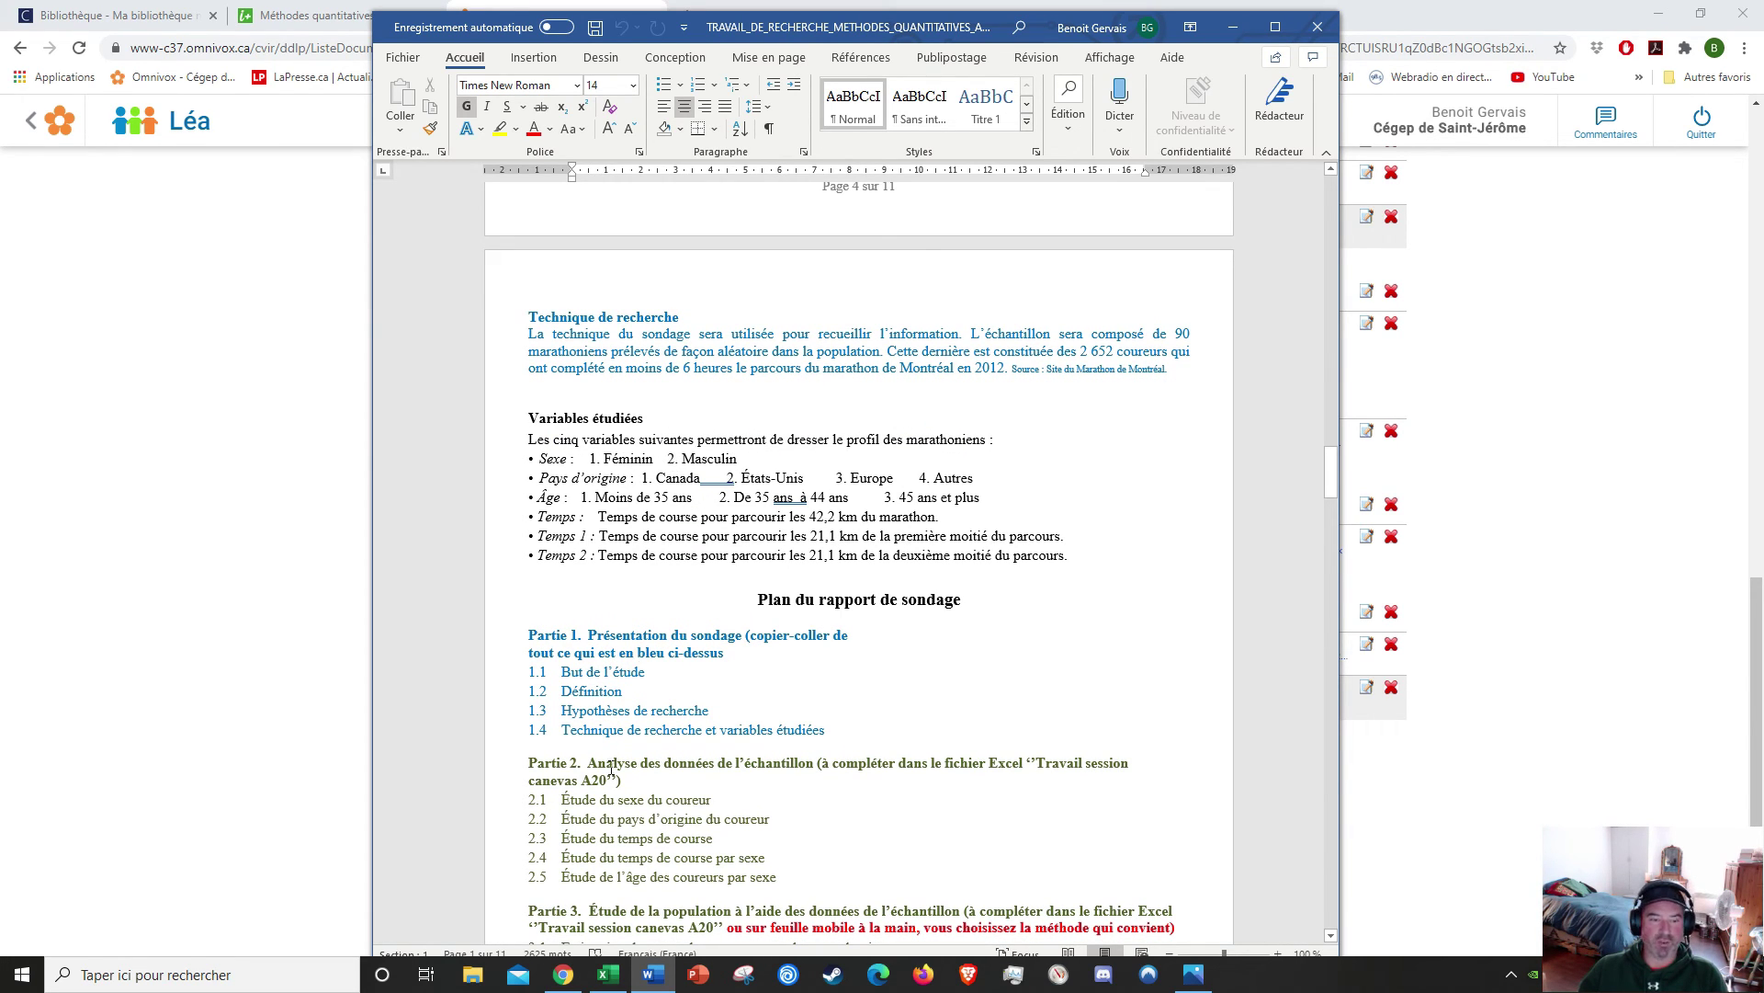
Step: Glance at the Échantillon sheet, and read the Word instructions from the report plan through the requirements for sections 2.1 to 2.3
{"action": "left_click", "coordinate": [607, 974]}
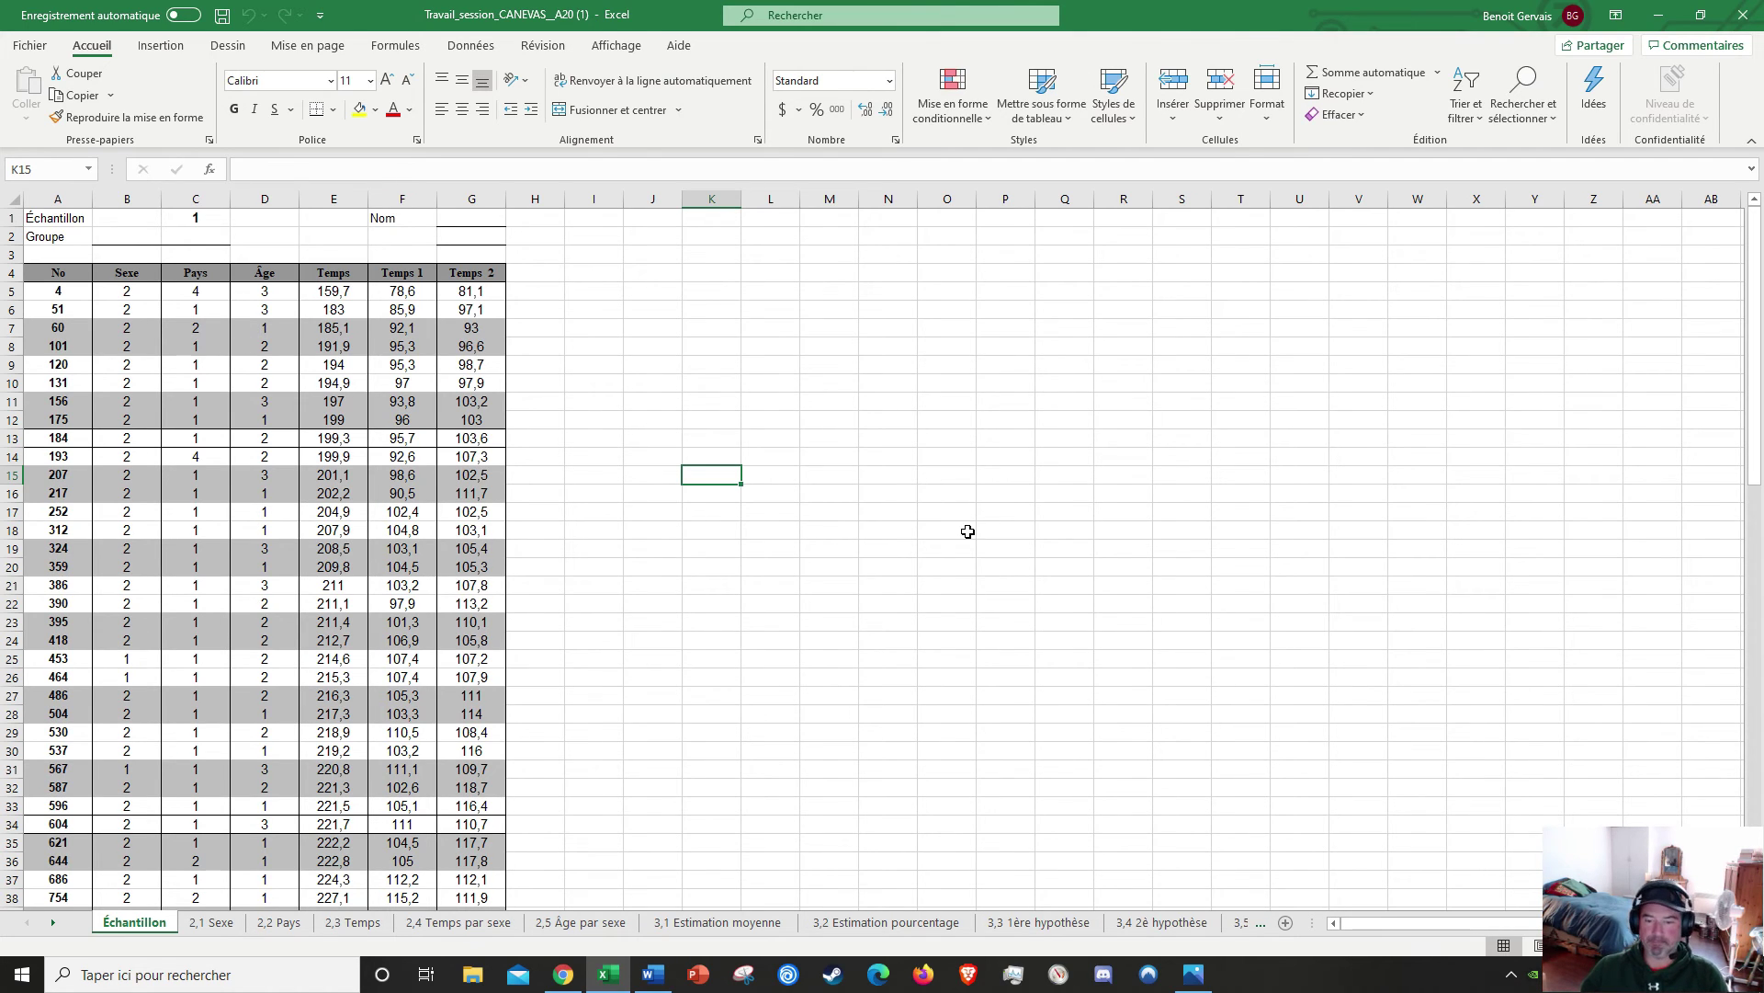
{"action": "left_click", "coordinate": [1659, 16]}
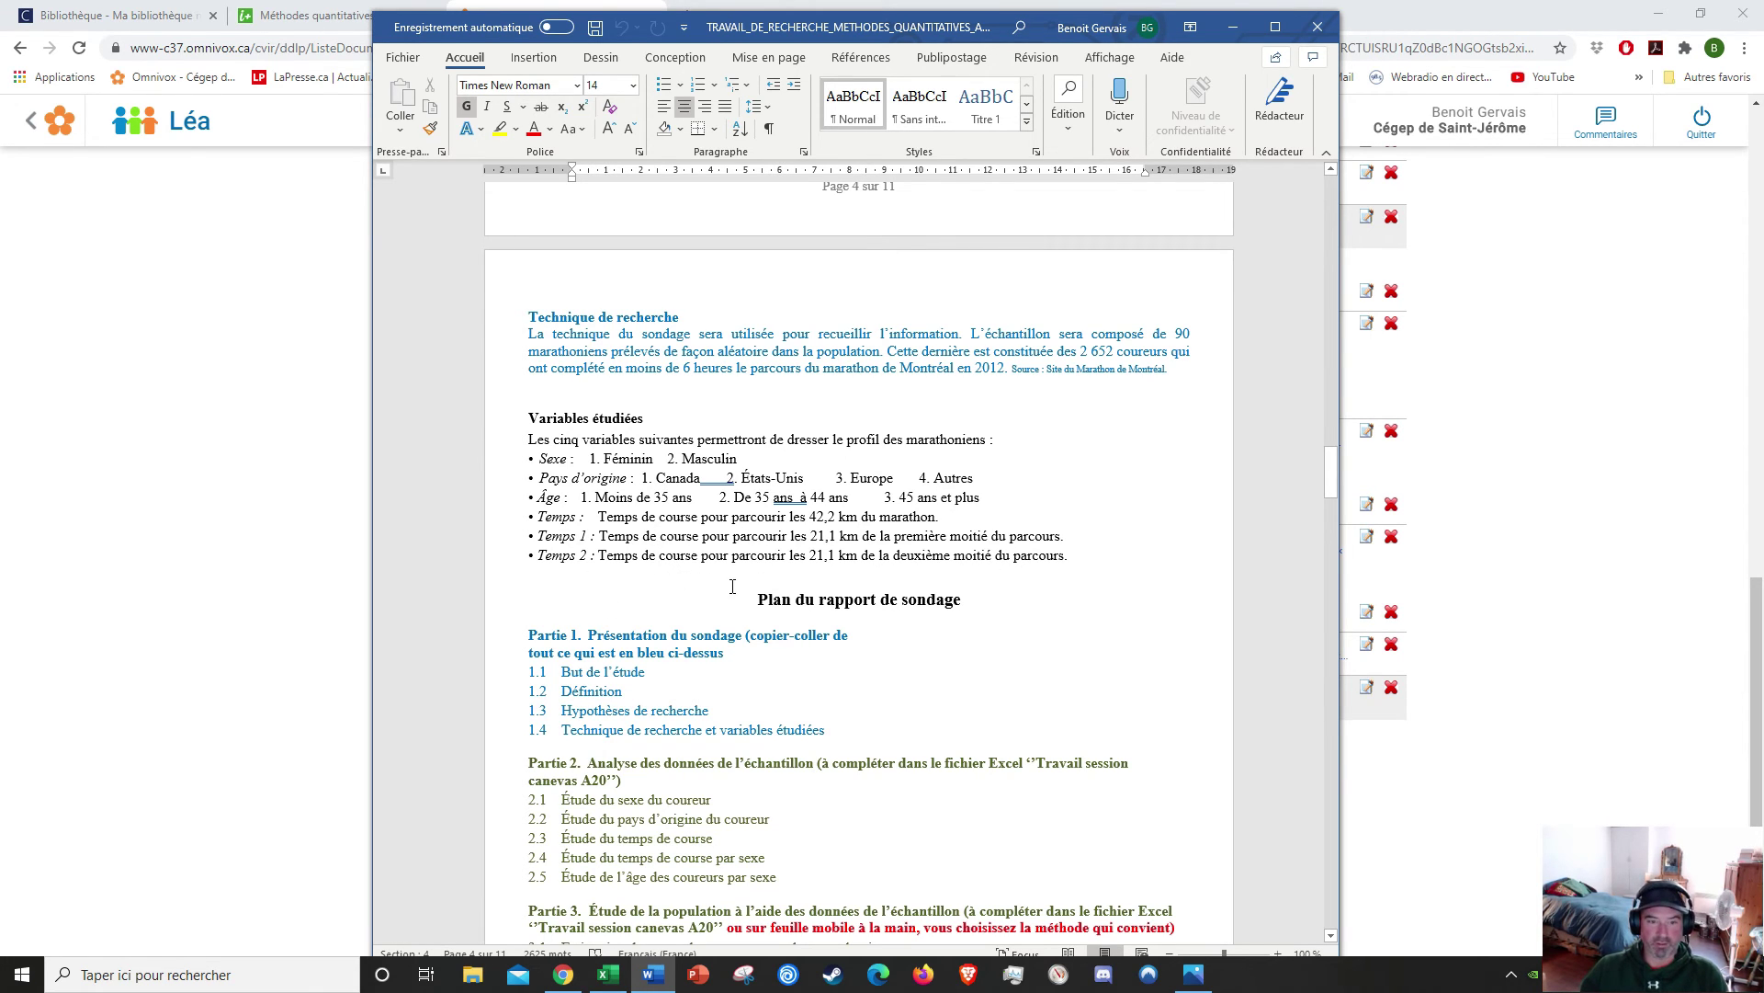
{"action": "scroll", "coordinate": [733, 586], "scroll_direction": "down", "scroll_amount": 2}
{"action": "scroll", "coordinate": [812, 741], "scroll_direction": "down", "scroll_amount": 20}
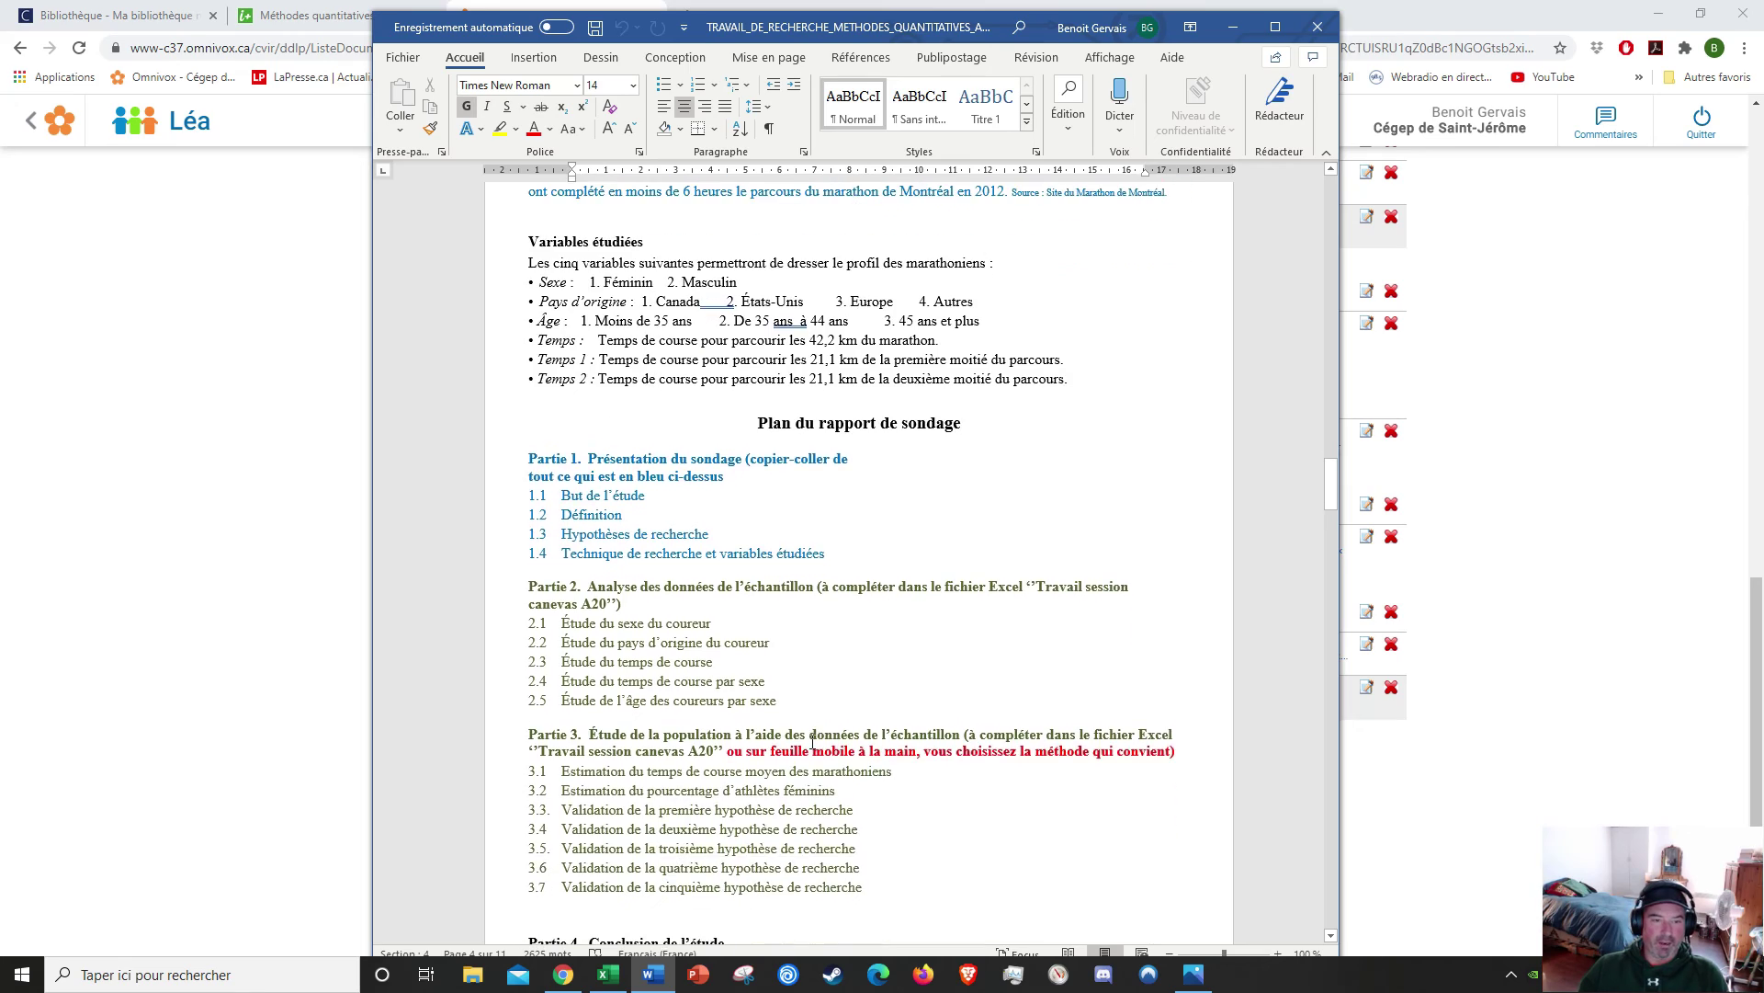
{"action": "scroll", "coordinate": [830, 643], "scroll_direction": "down", "scroll_amount": 20}
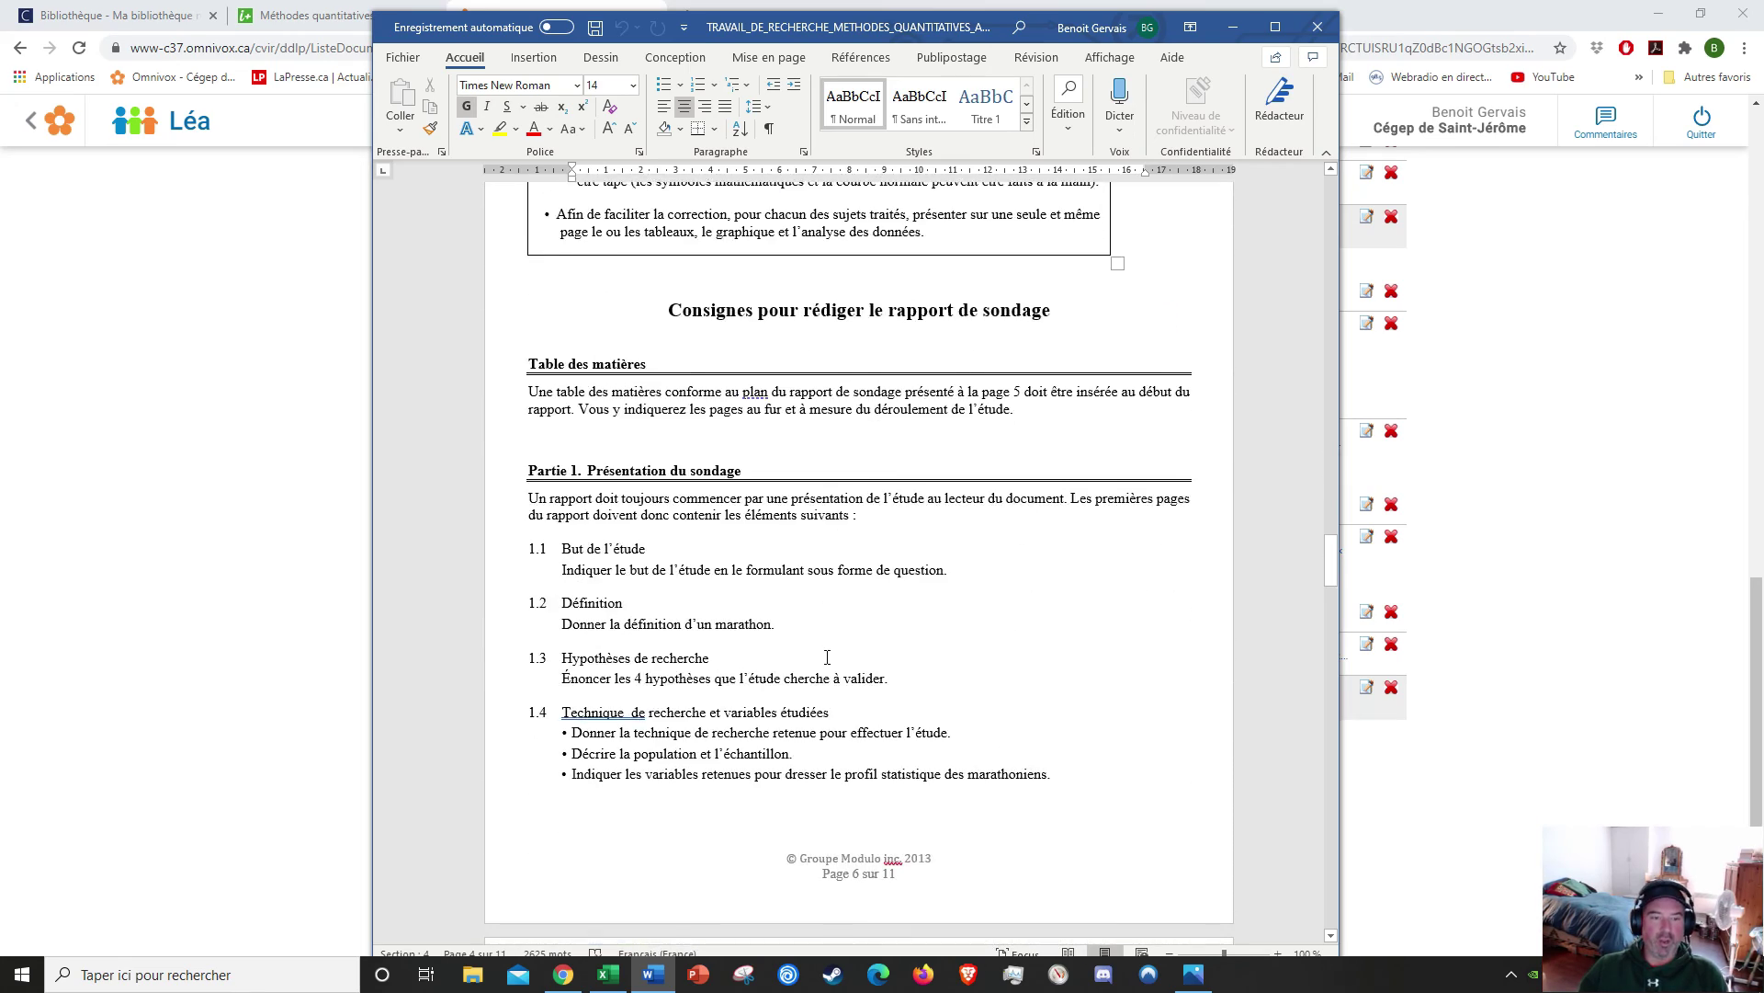
{"action": "scroll", "coordinate": [821, 677], "scroll_direction": "down", "scroll_amount": 1}
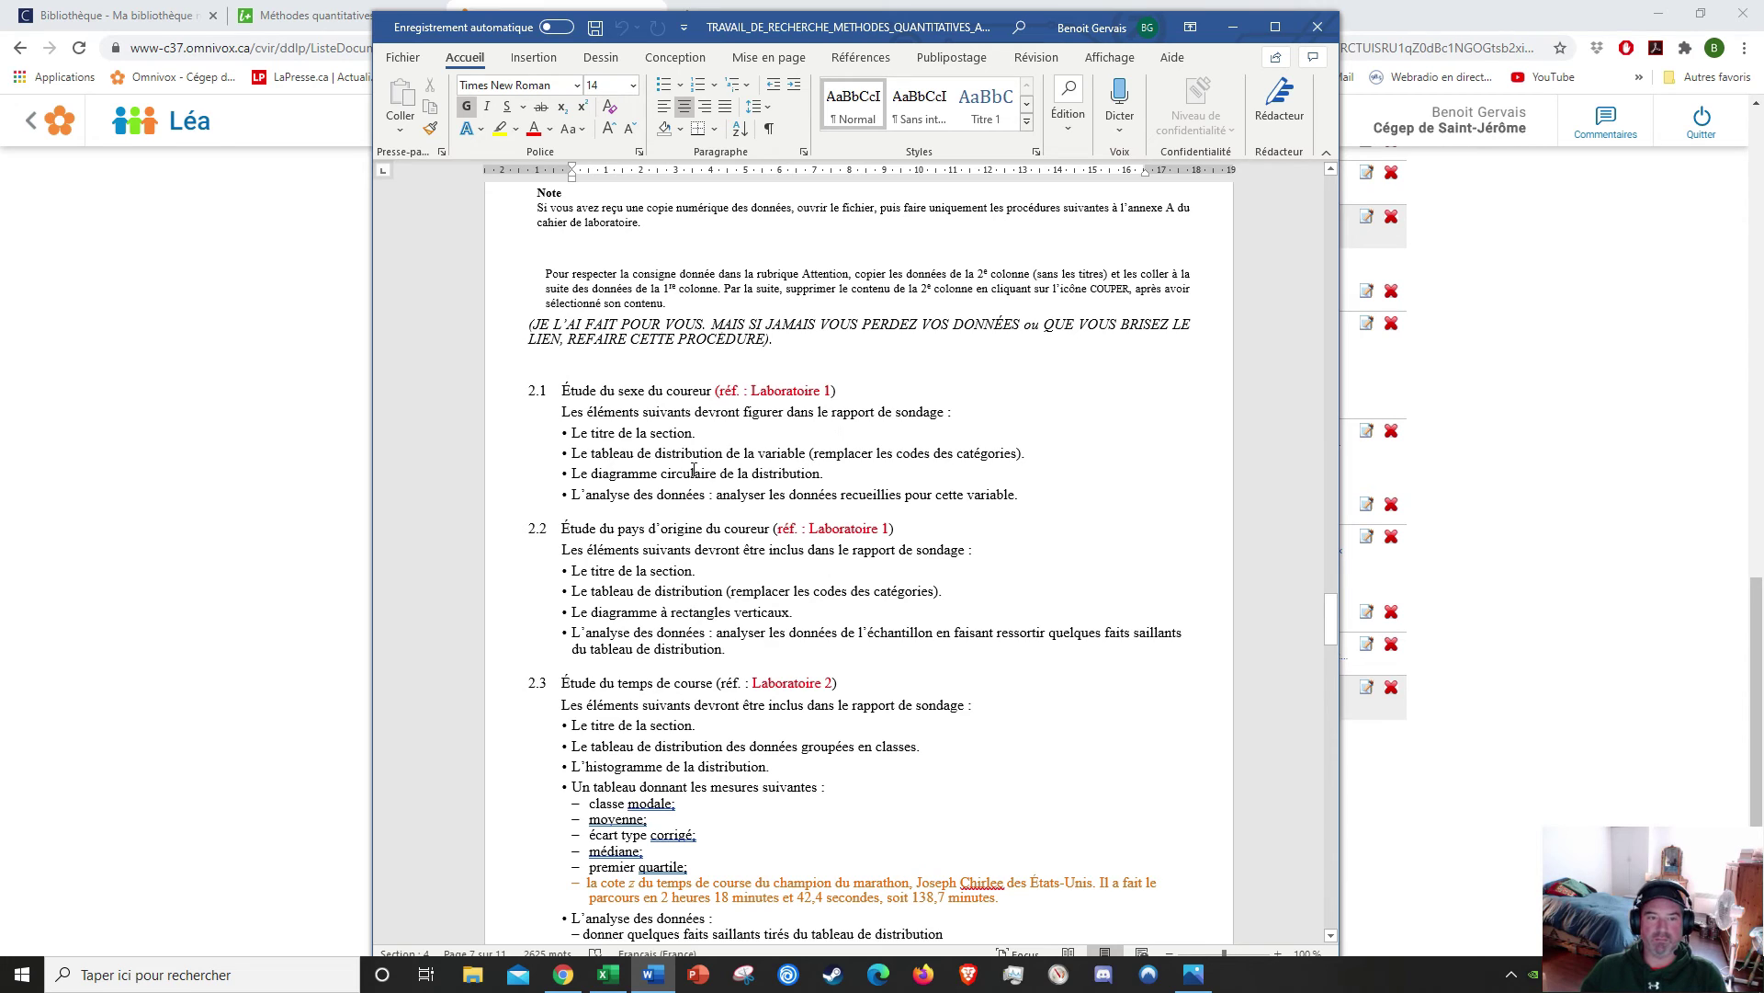
Step: Close the Word instructions, clear Chrome away, and show the Travail session CANEVAS A20 workbook in a reduced window beside the lab manual photo
{"action": "left_click", "coordinate": [1312, 27]}
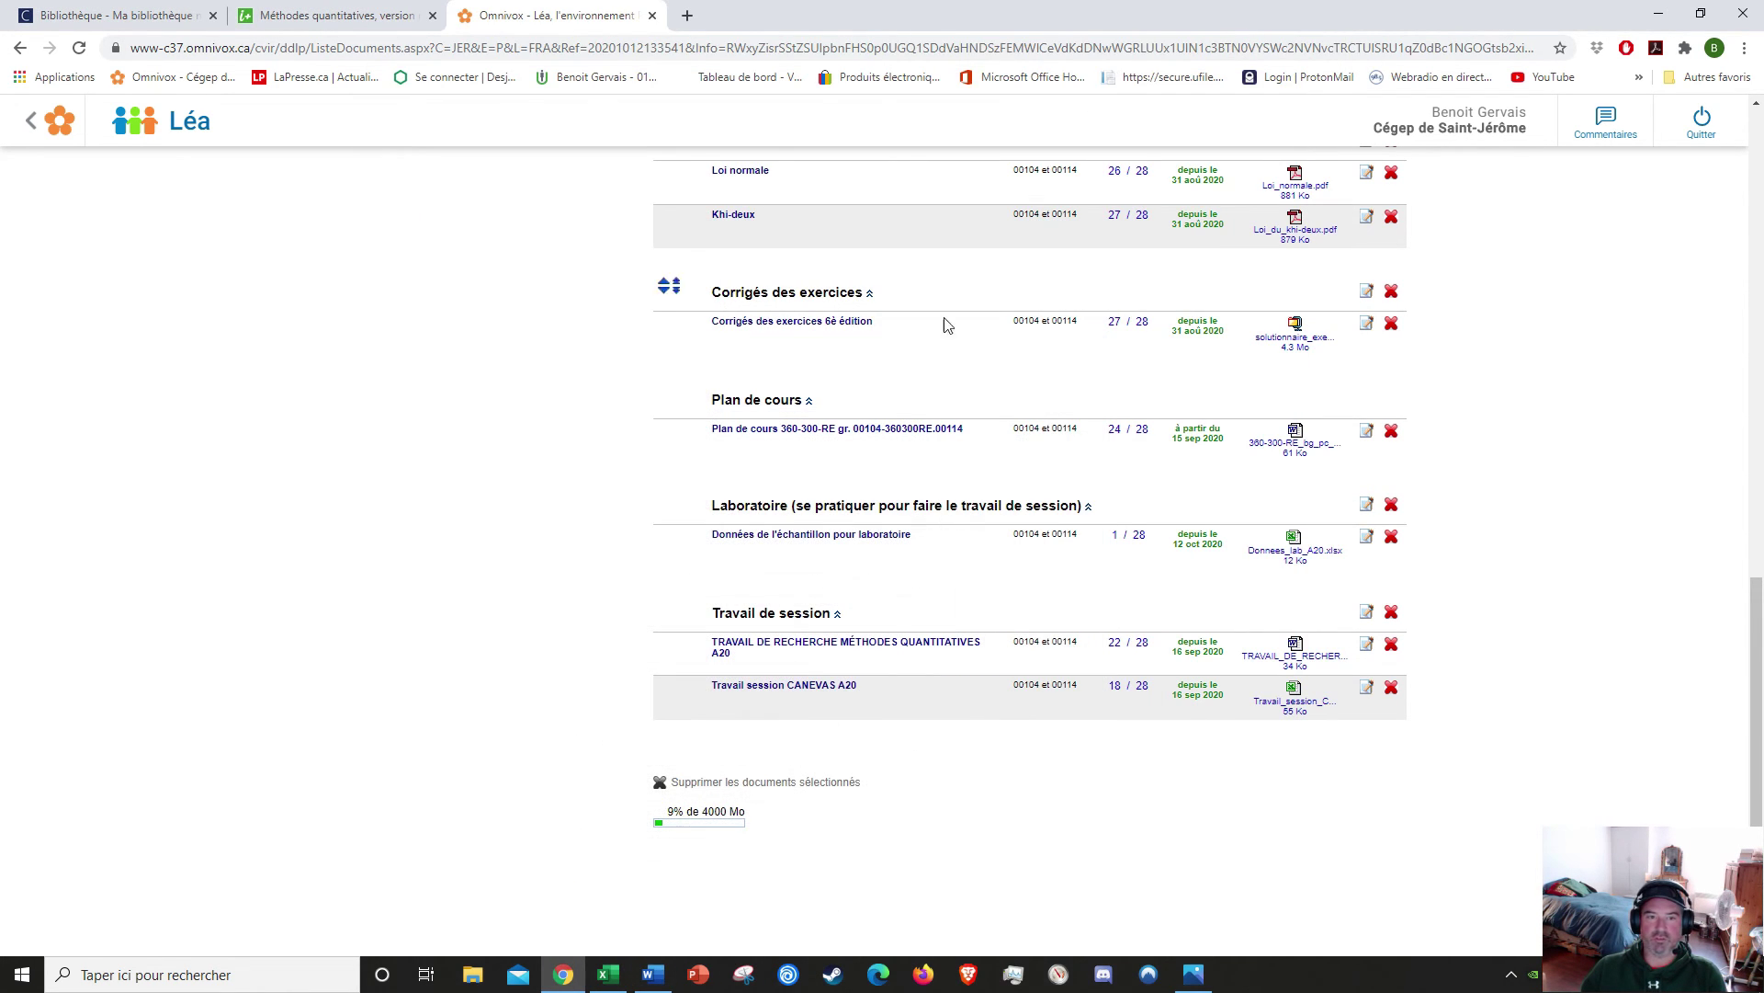
{"action": "left_click", "coordinate": [1659, 13]}
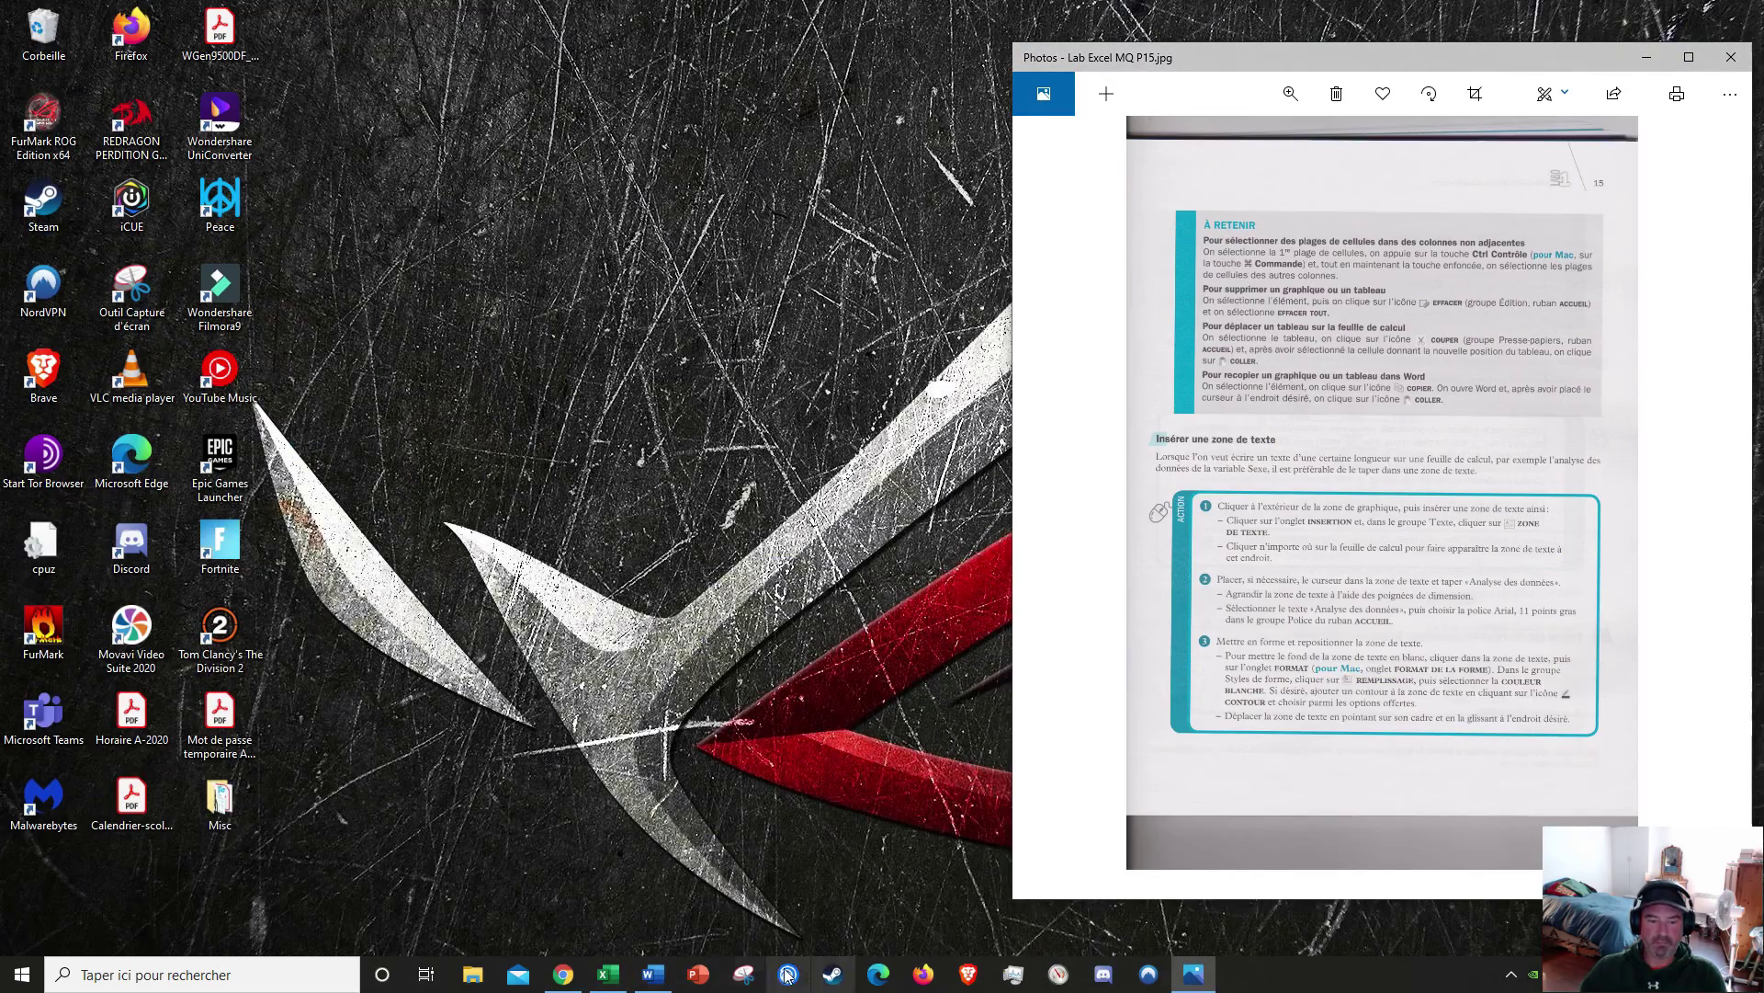
{"action": "left_click", "coordinate": [606, 974]}
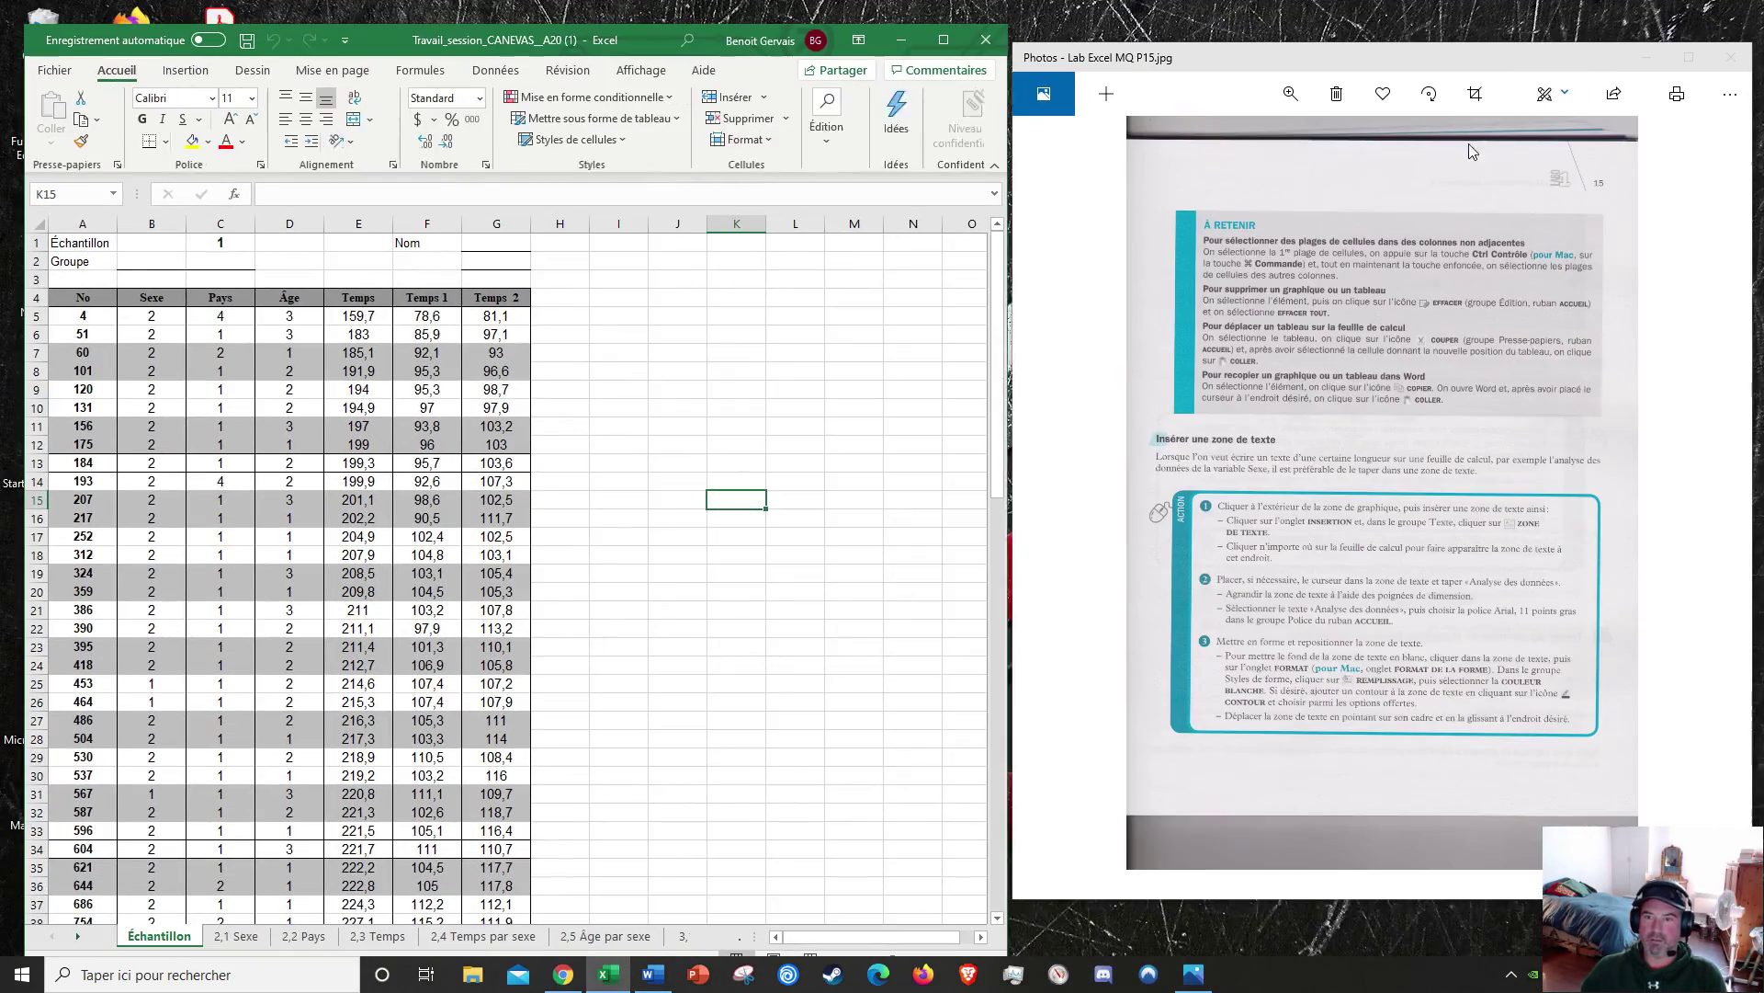
{"action": "left_click", "coordinate": [1700, 15]}
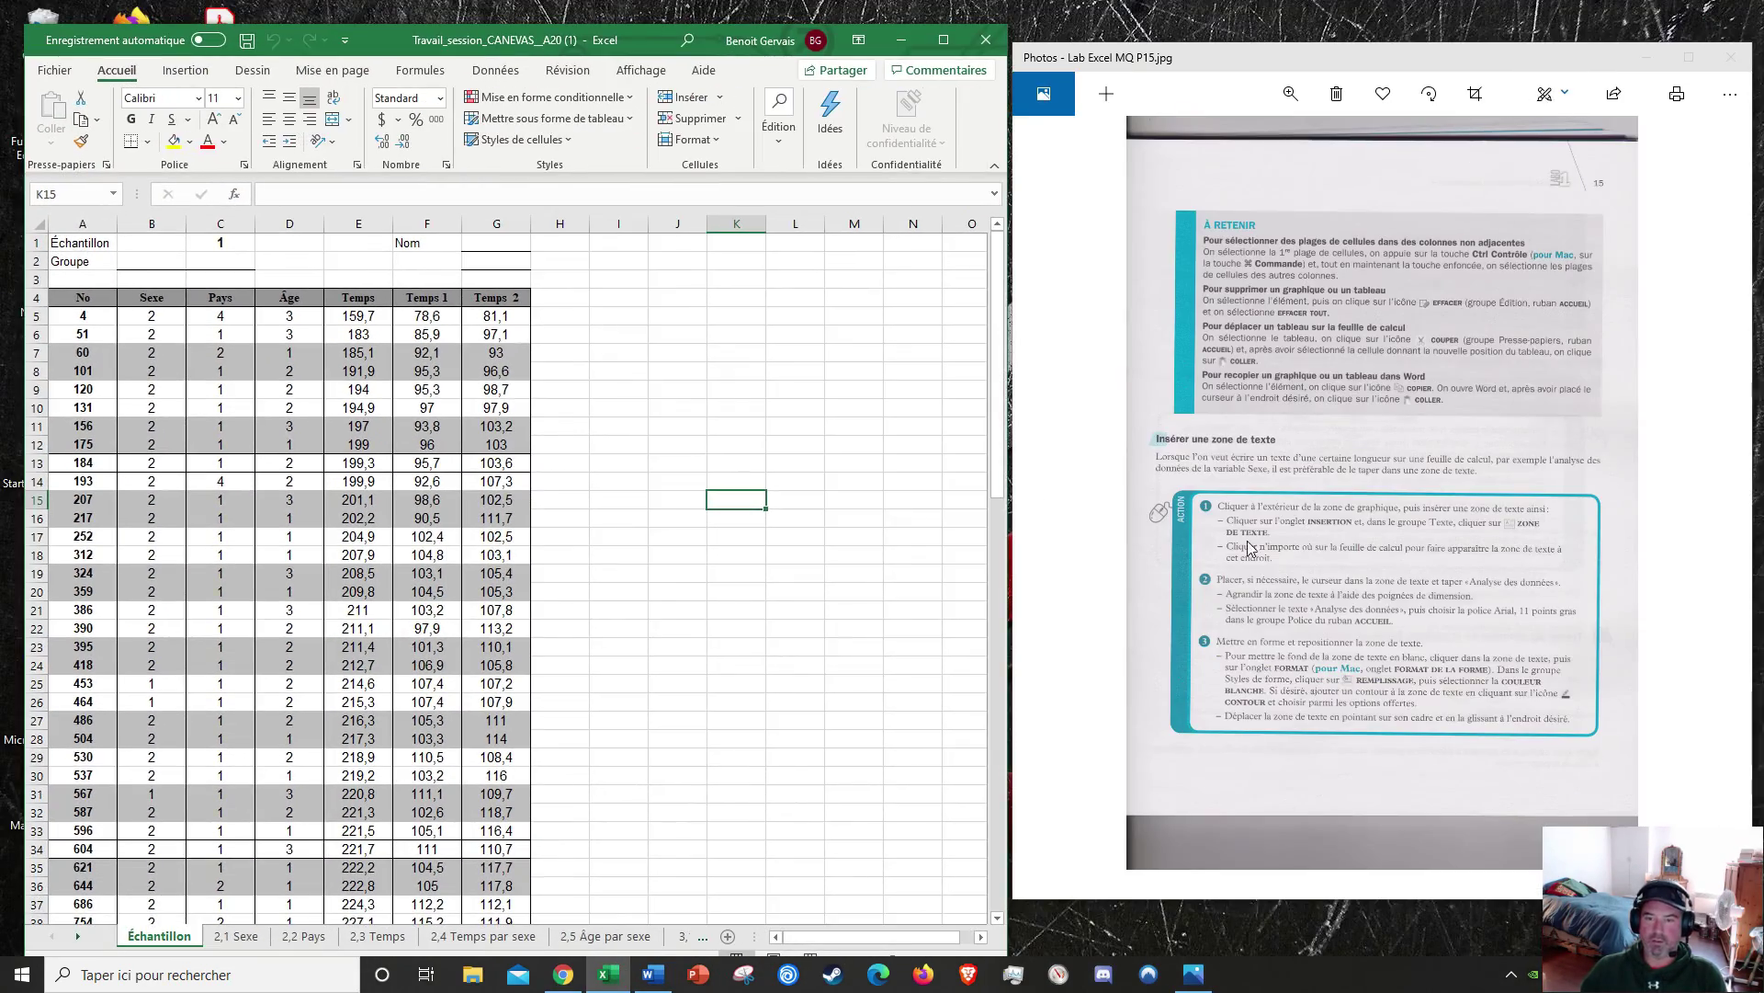
Step: Page back through the lab manual photos from Lab Excel MQ P15 to Lab Excel MQ P7
{"action": "left_click", "coordinate": [1058, 492]}
{"action": "left_click", "coordinate": [1059, 493]}
{"action": "left_click", "coordinate": [1059, 492]}
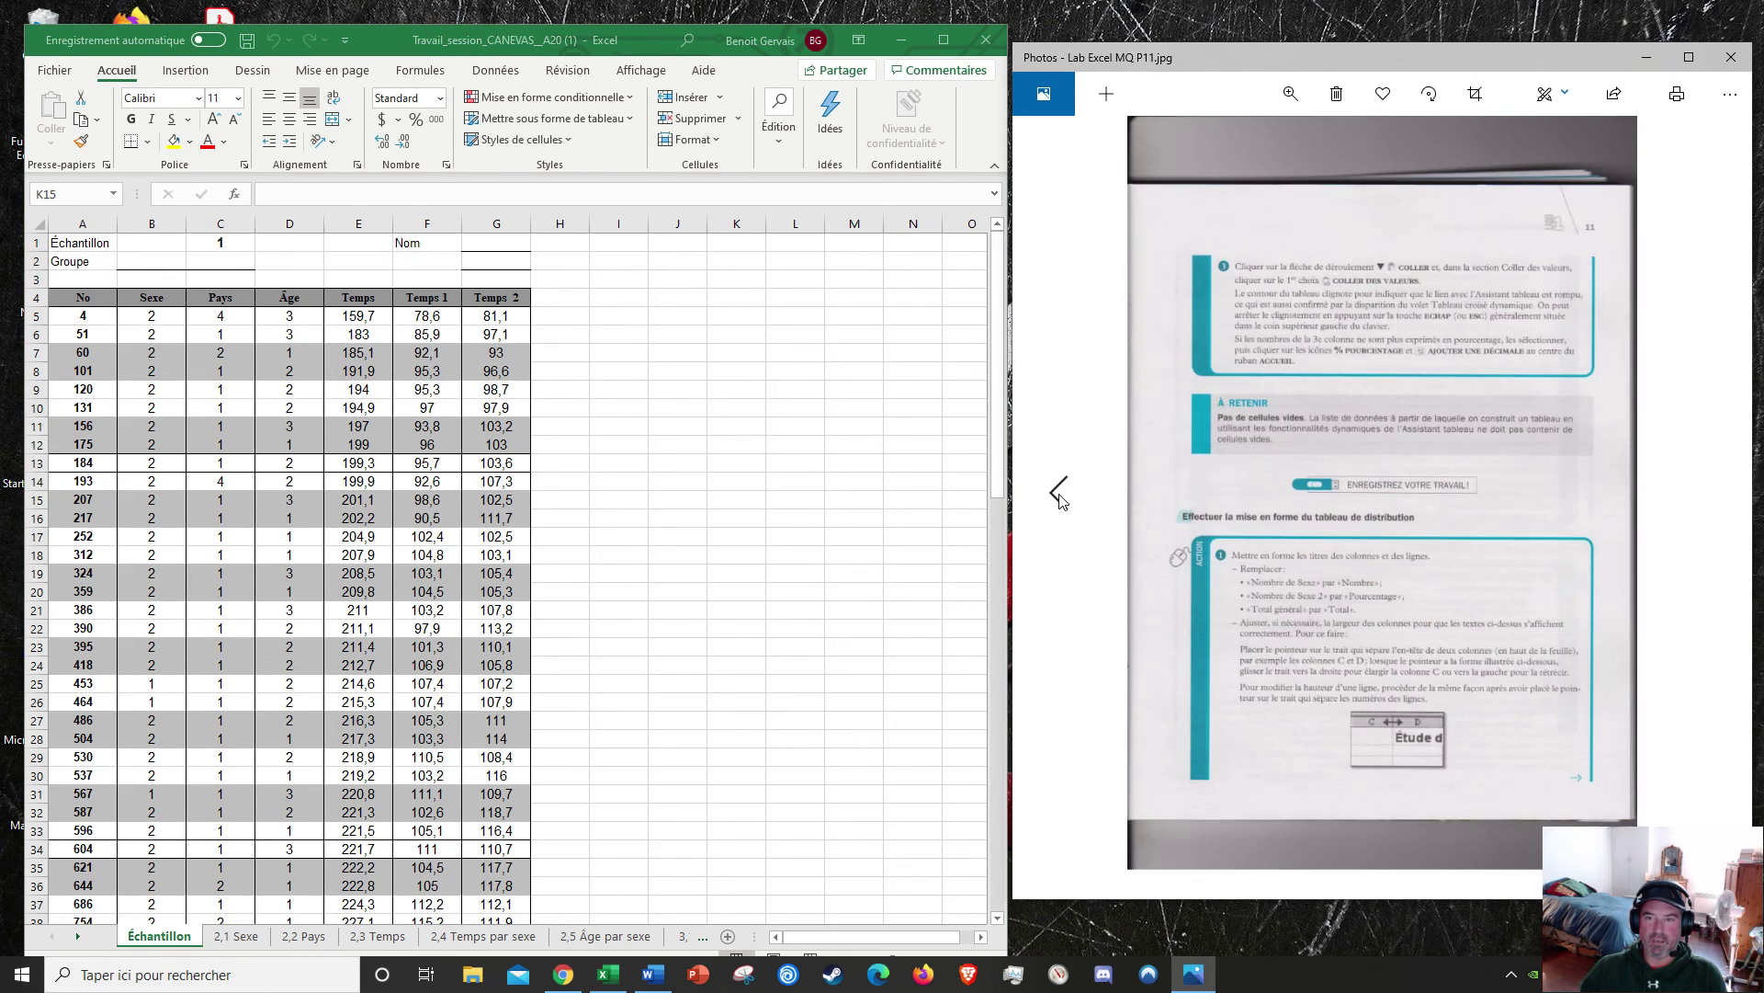
{"action": "left_click", "coordinate": [1058, 493]}
{"action": "left_click", "coordinate": [1059, 492]}
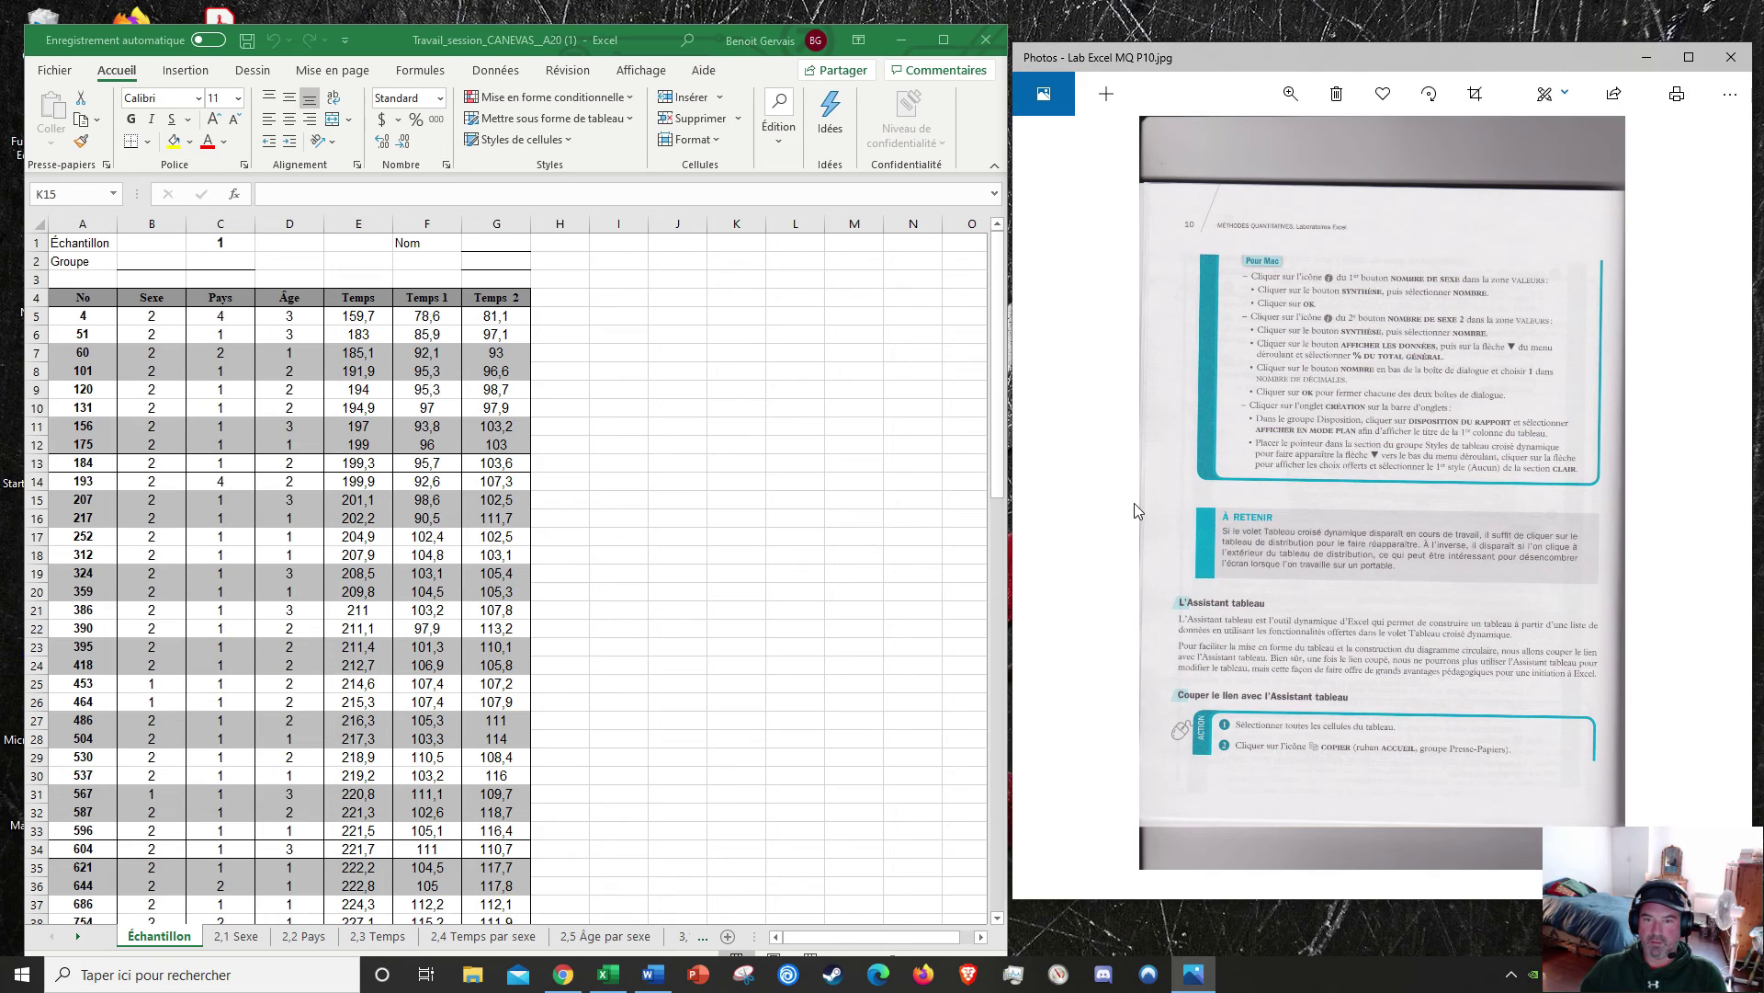
{"action": "left_click", "coordinate": [1061, 494]}
{"action": "left_click", "coordinate": [1060, 494]}
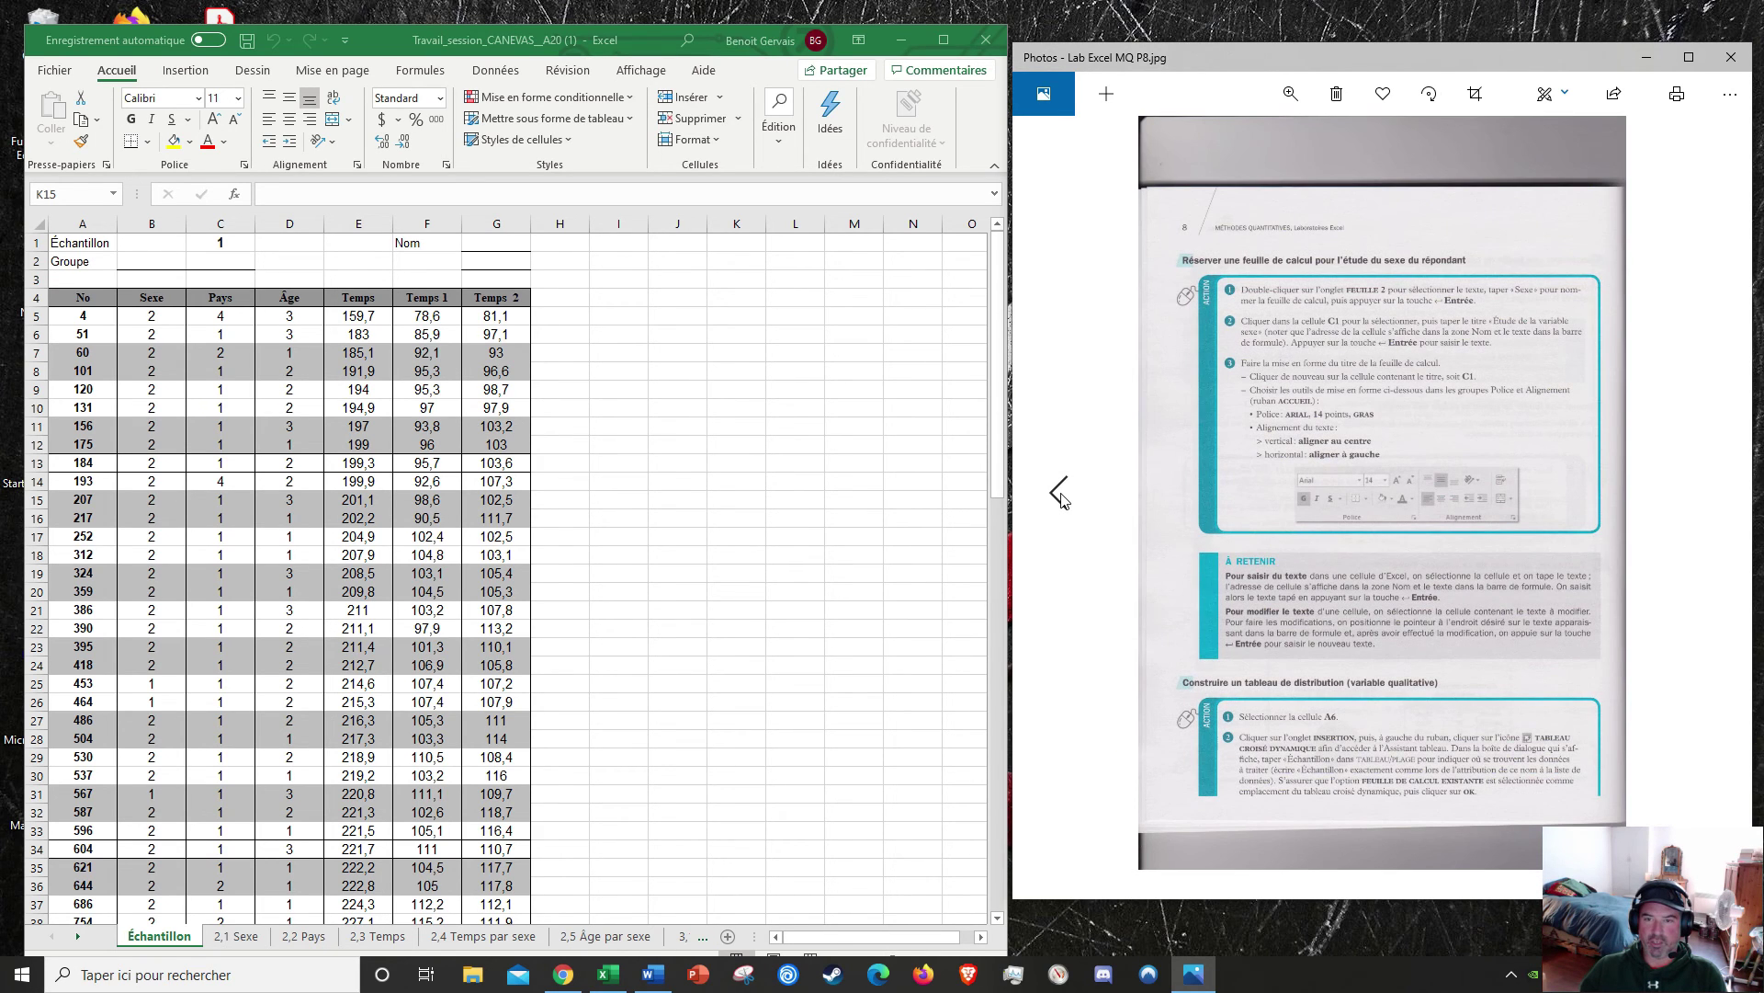
{"action": "left_click", "coordinate": [1060, 494]}
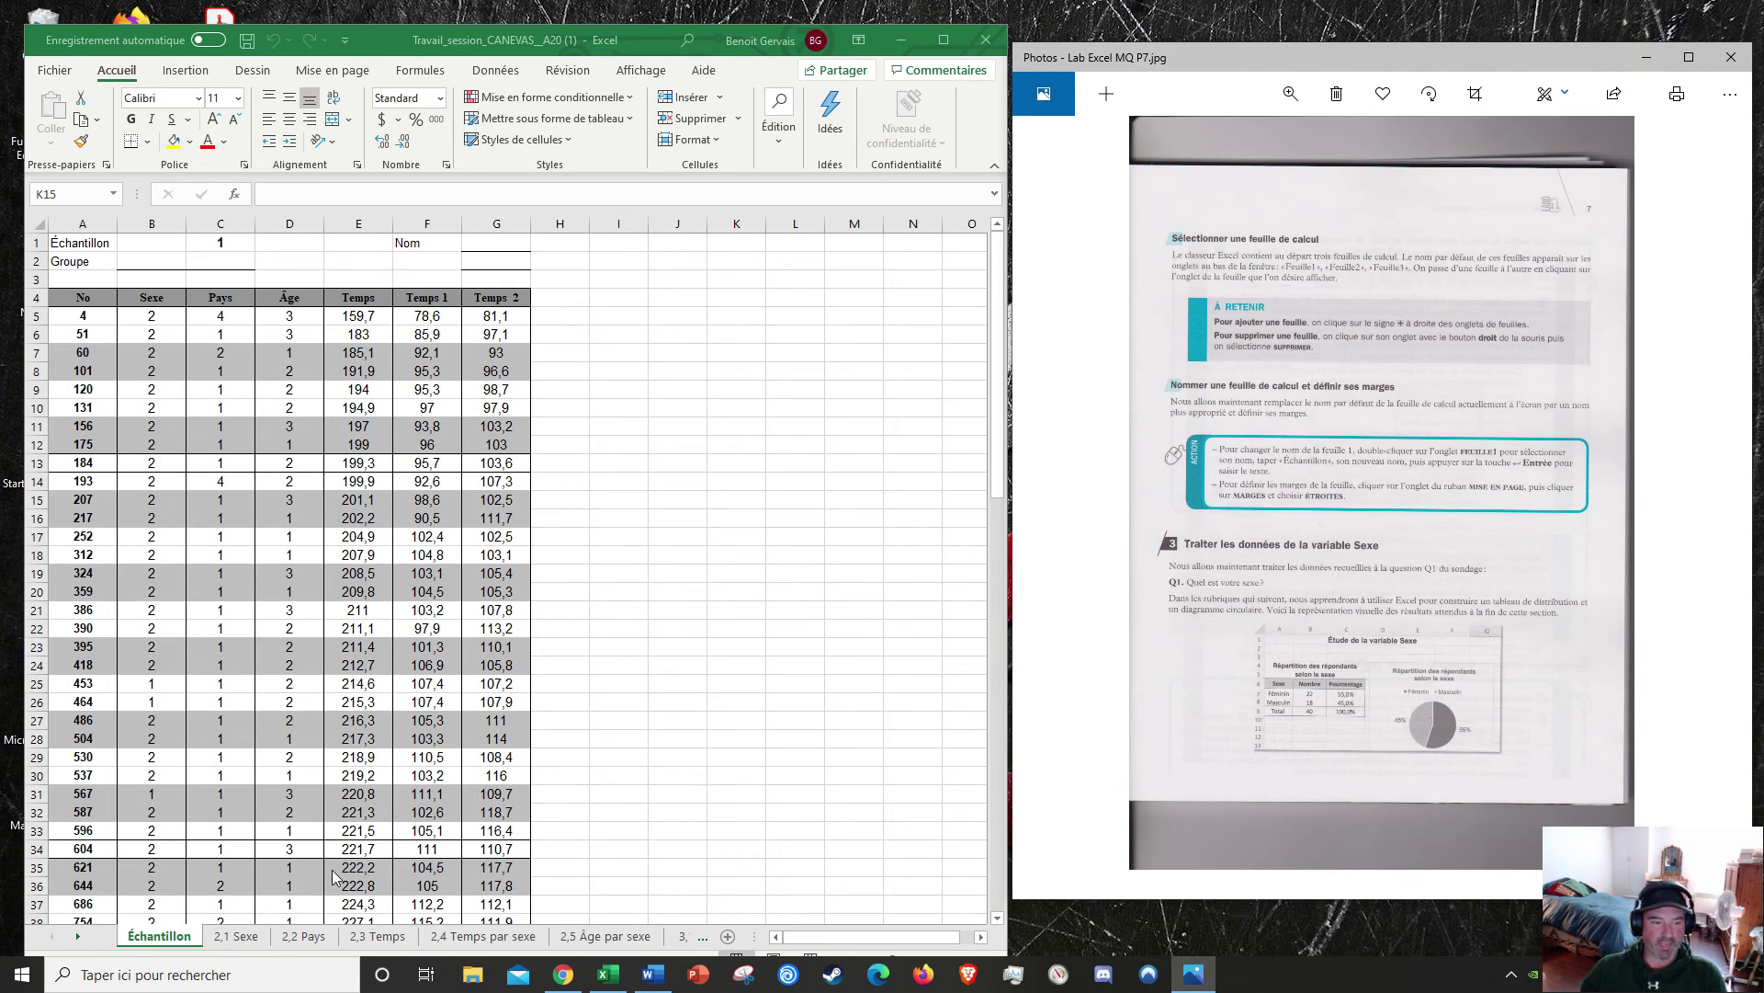
Step: Look over the 2,1 Sexe, 2,2 Pays and 2,3 Temps sheets, and check the workbook's named ranges from the Échantillon sheet
{"action": "left_click", "coordinate": [232, 937]}
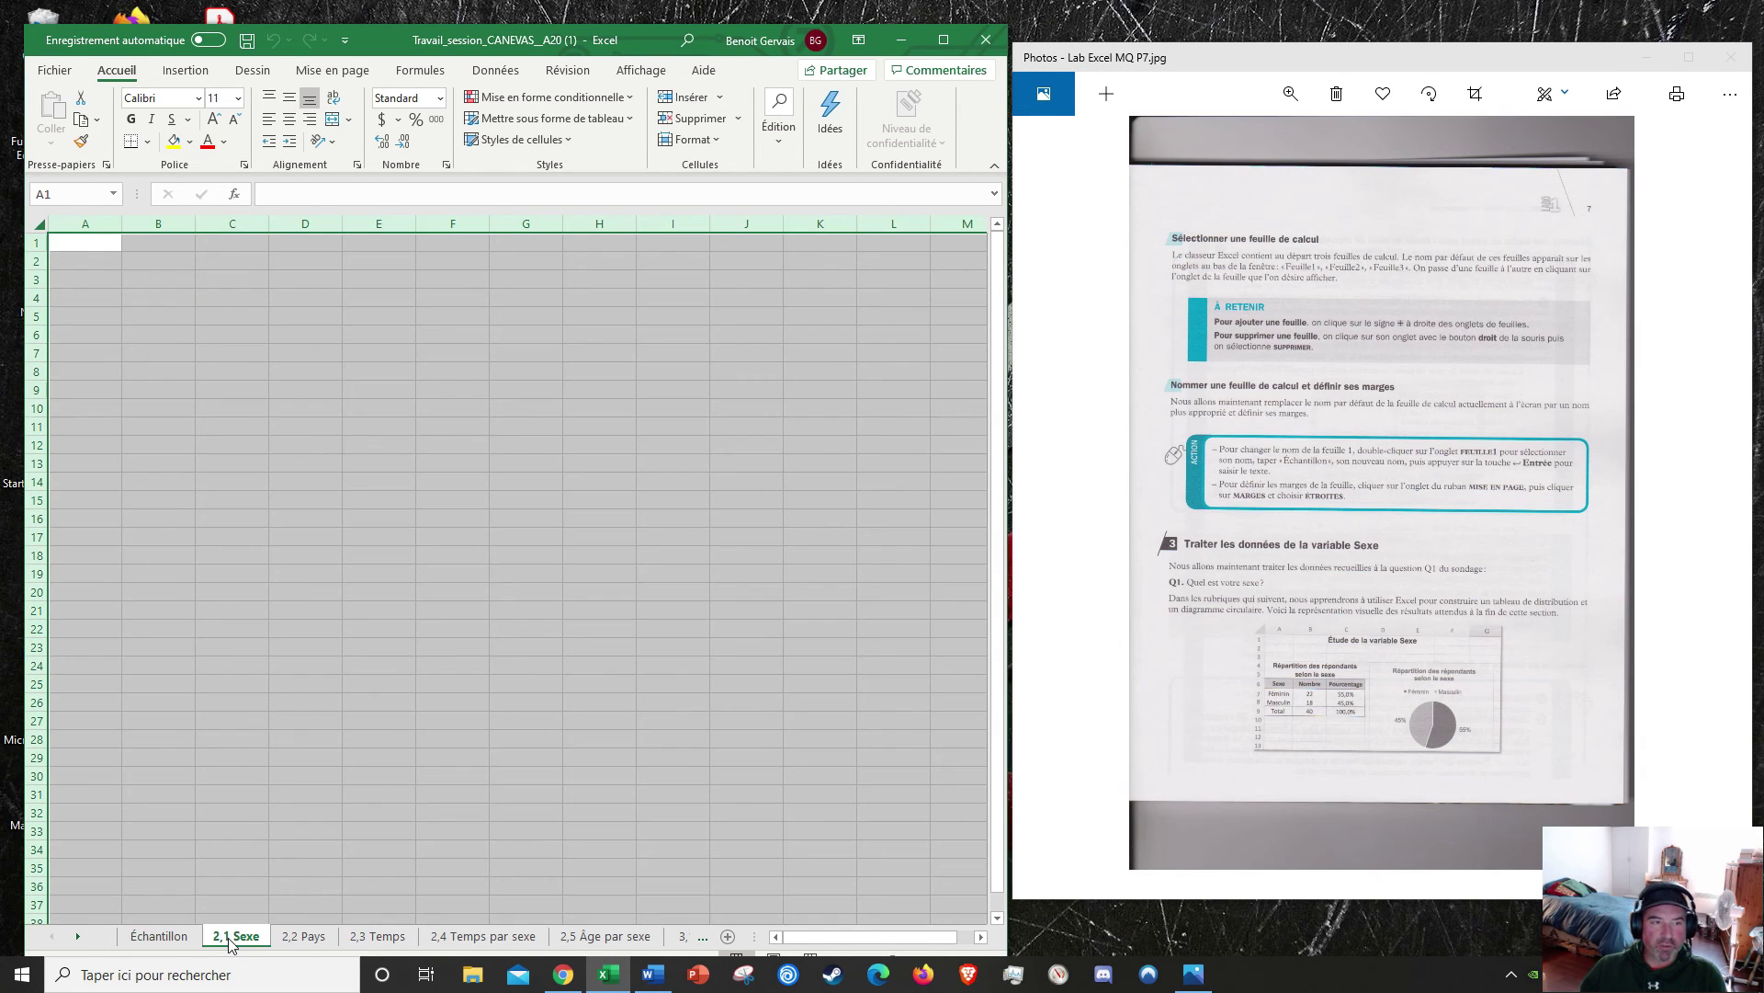
{"action": "left_click", "coordinate": [303, 757]}
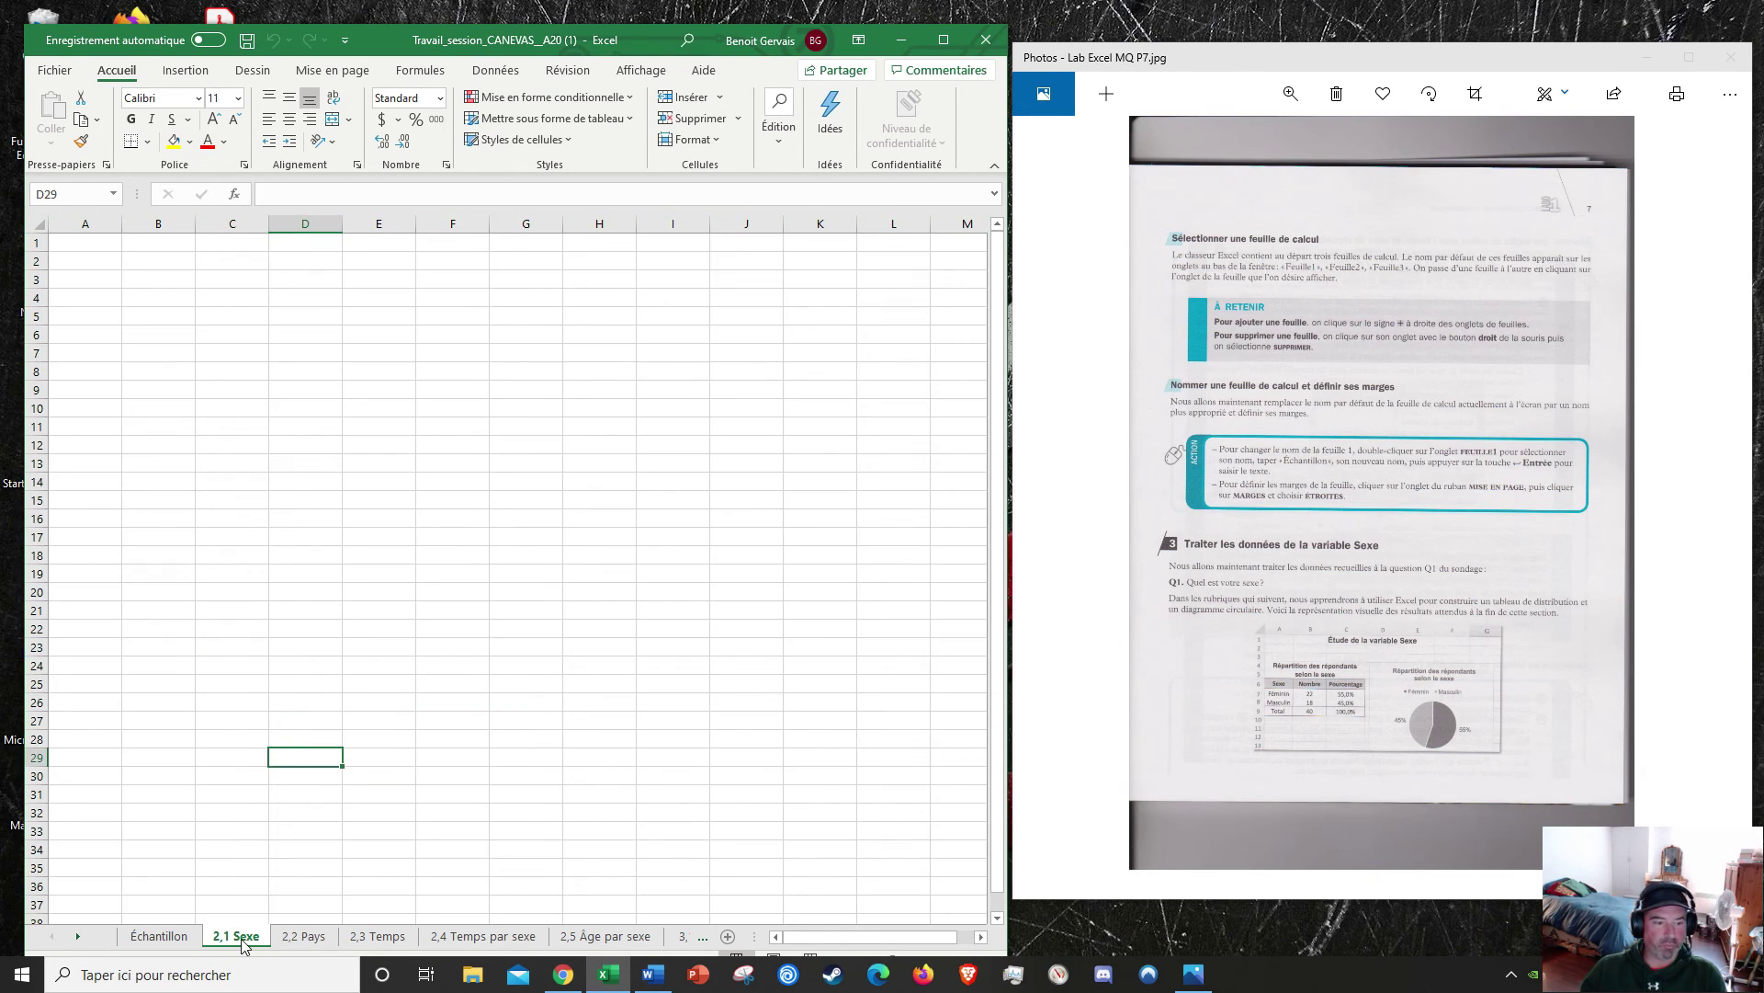
{"action": "left_click", "coordinate": [305, 936]}
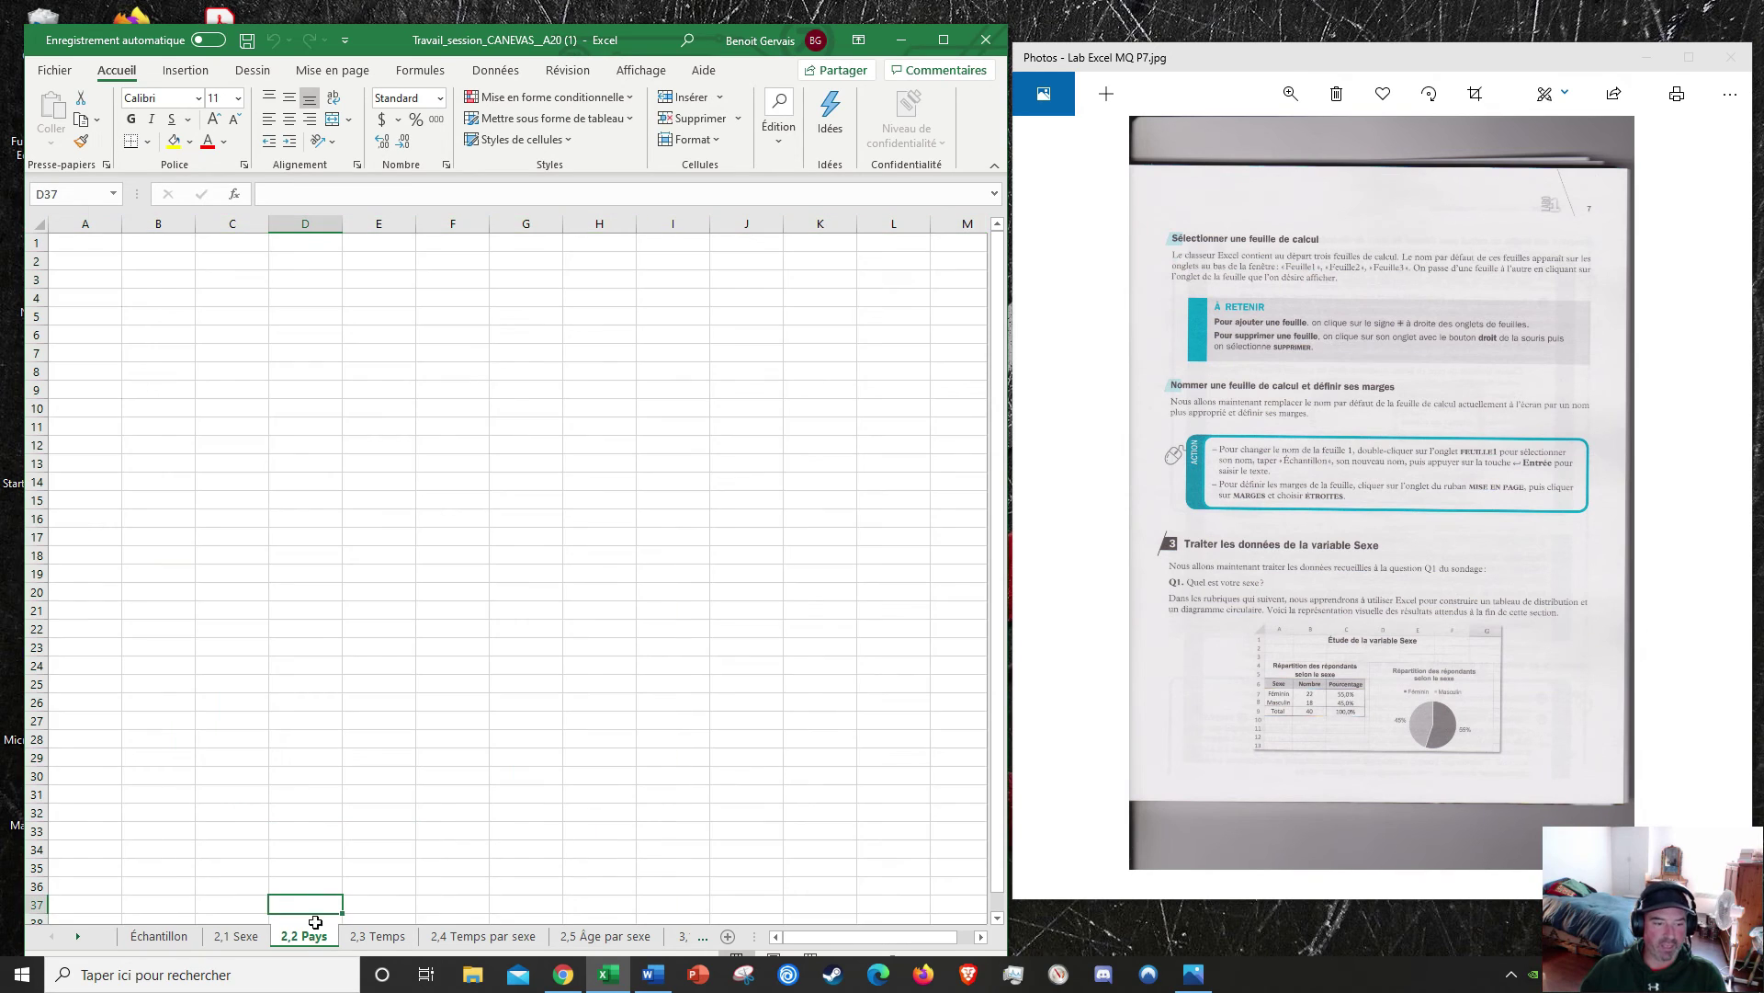
{"action": "left_click", "coordinate": [377, 935]}
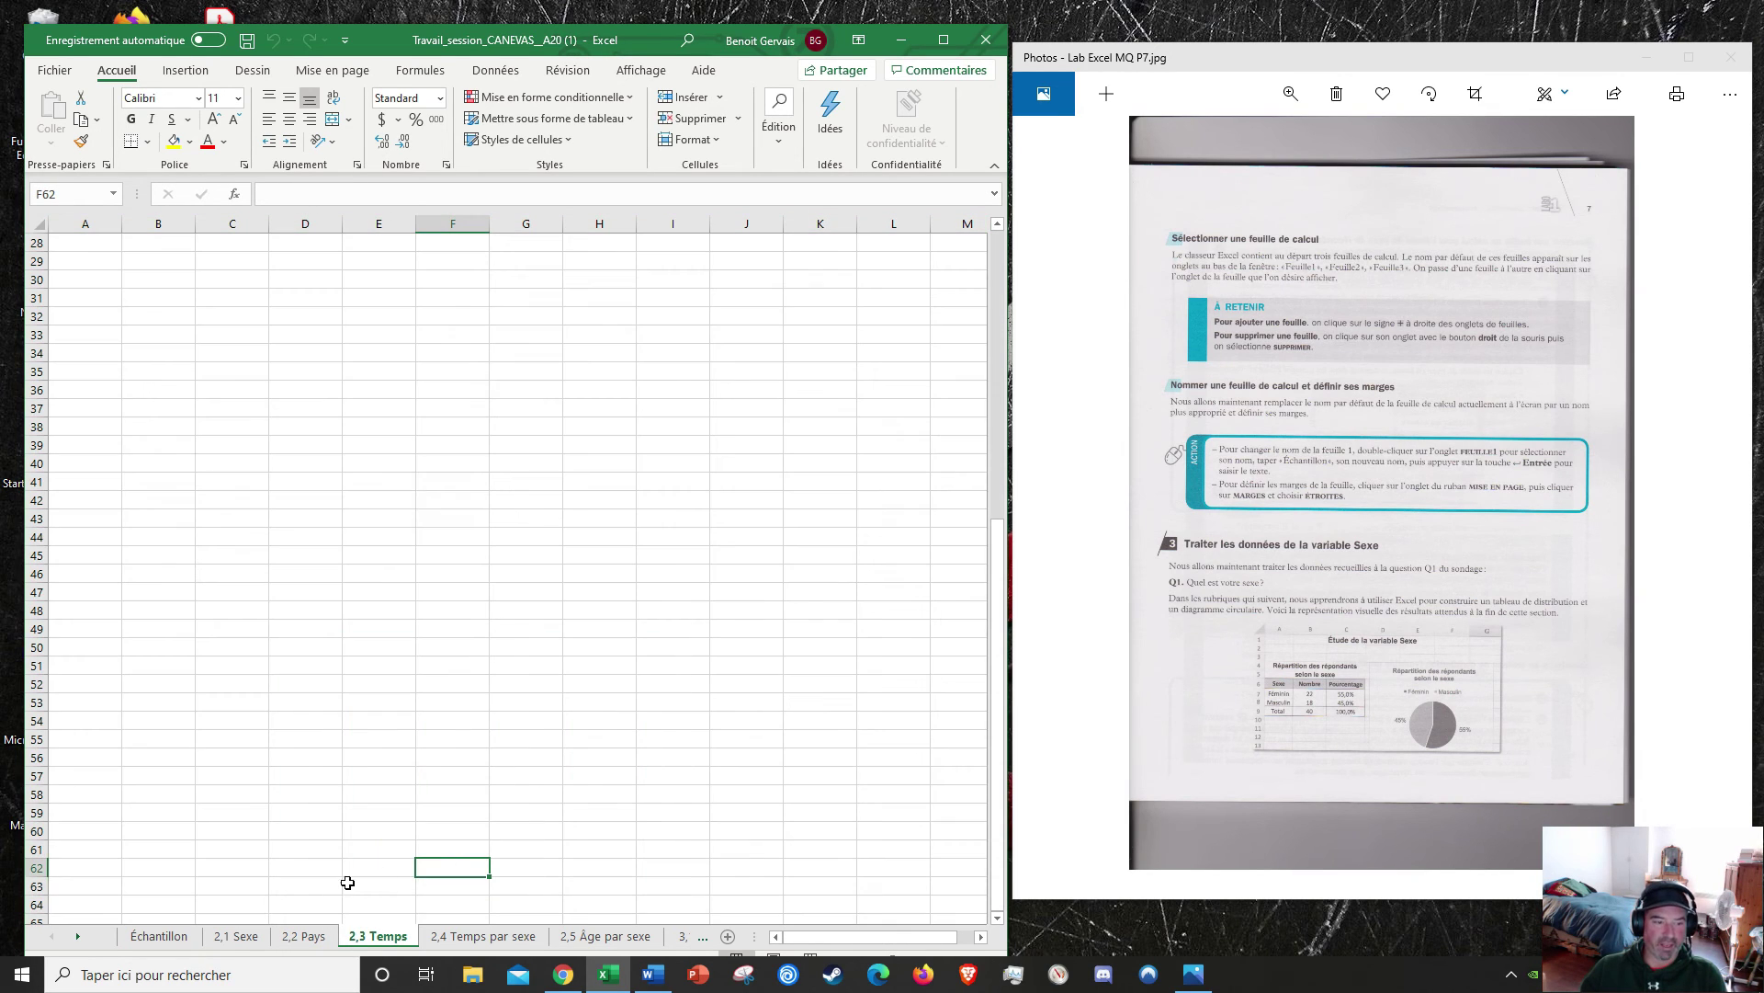
{"action": "left_click", "coordinate": [161, 937]}
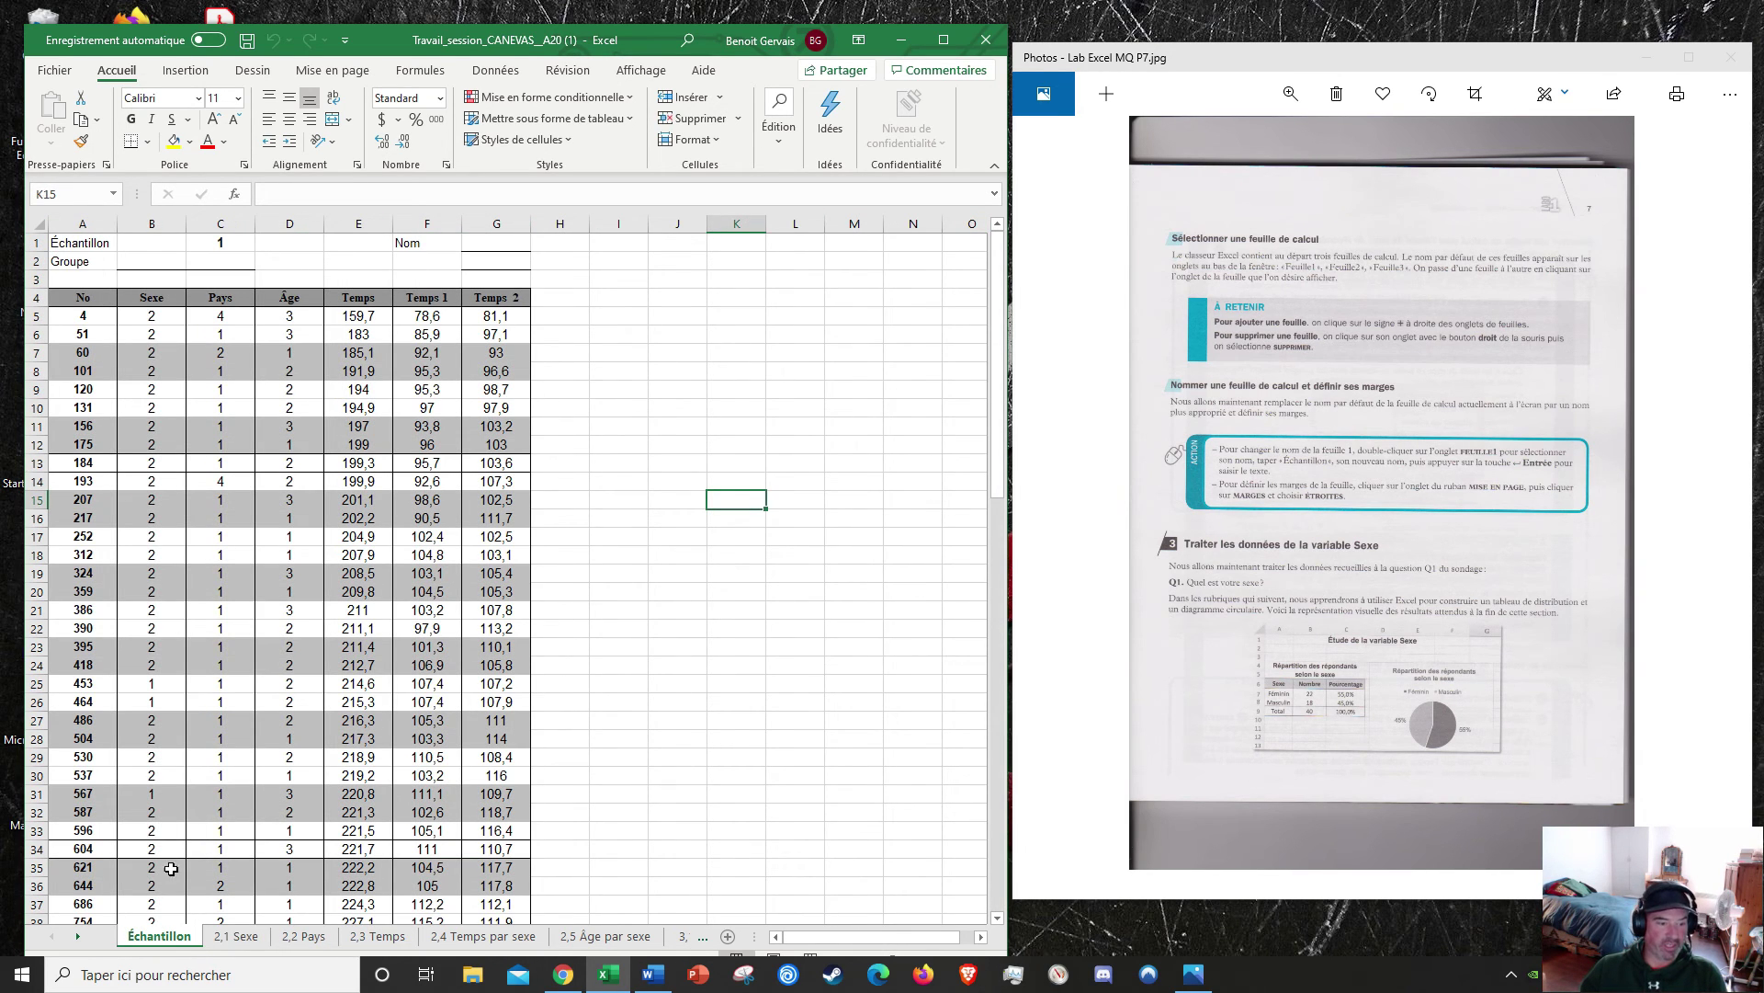
{"action": "left_click", "coordinate": [113, 193]}
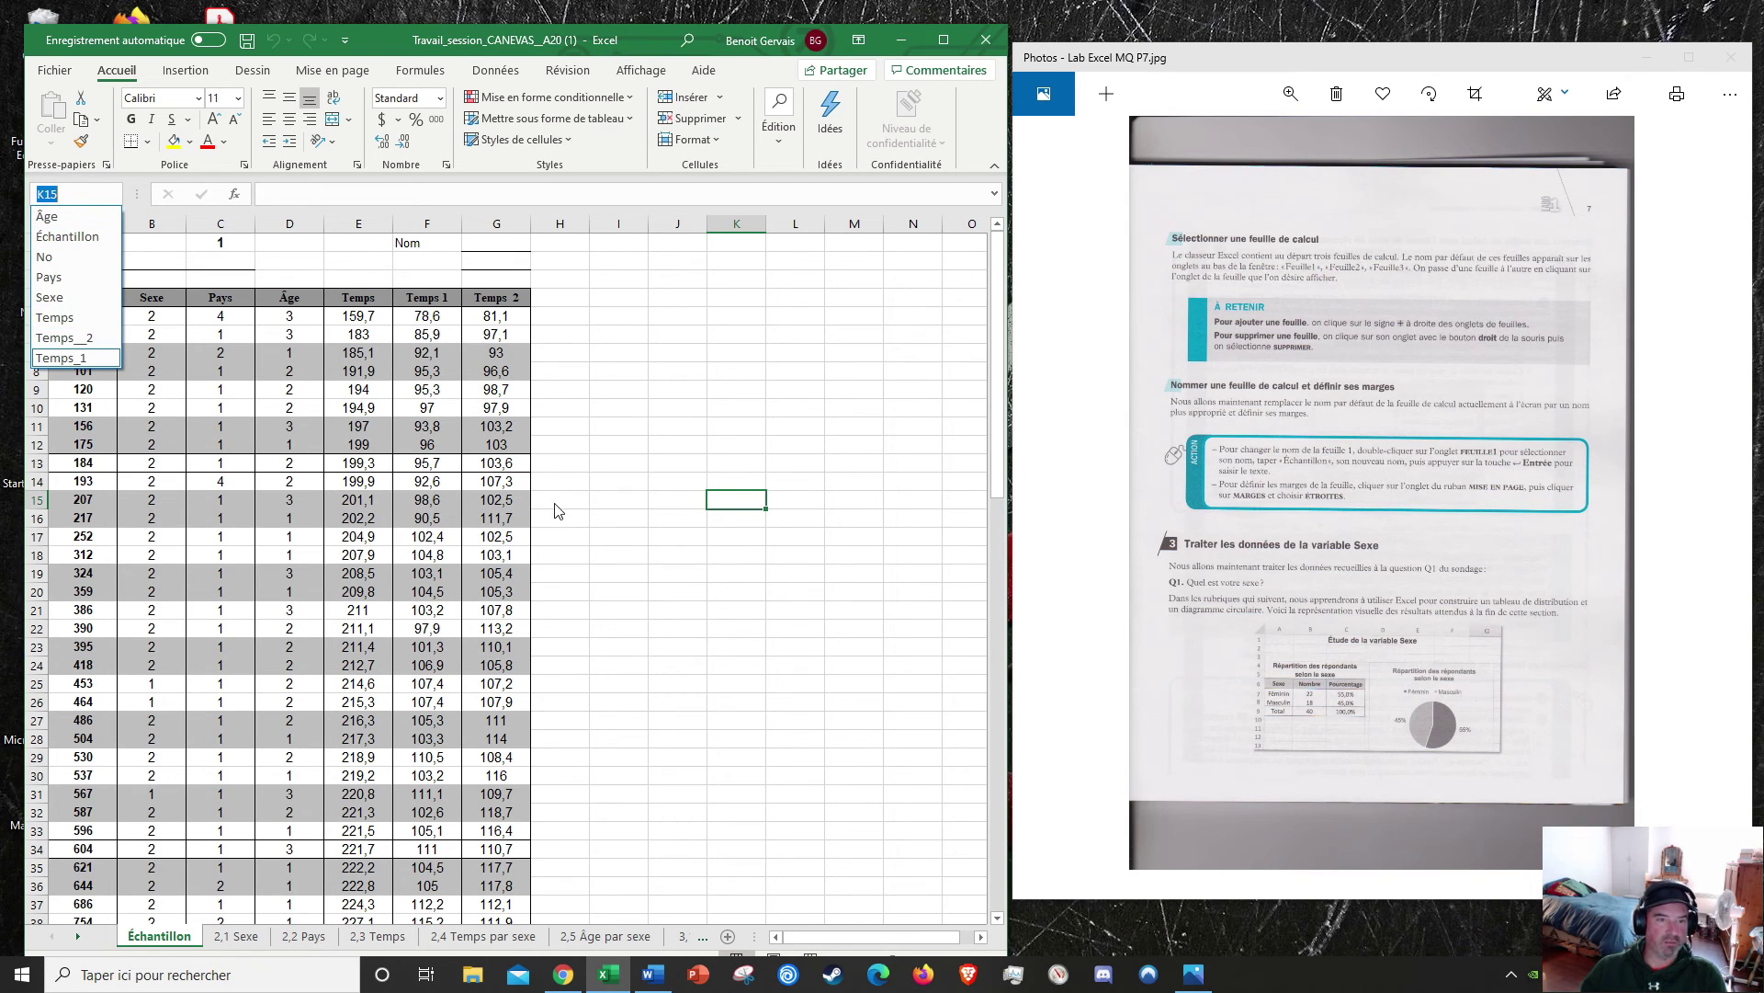
{"action": "left_click", "coordinate": [587, 509]}
Step: Enter the title "Étude de la variable sexe" in cell C1 of the 2,1 Sexe sheet
{"action": "left_click", "coordinate": [237, 940]}
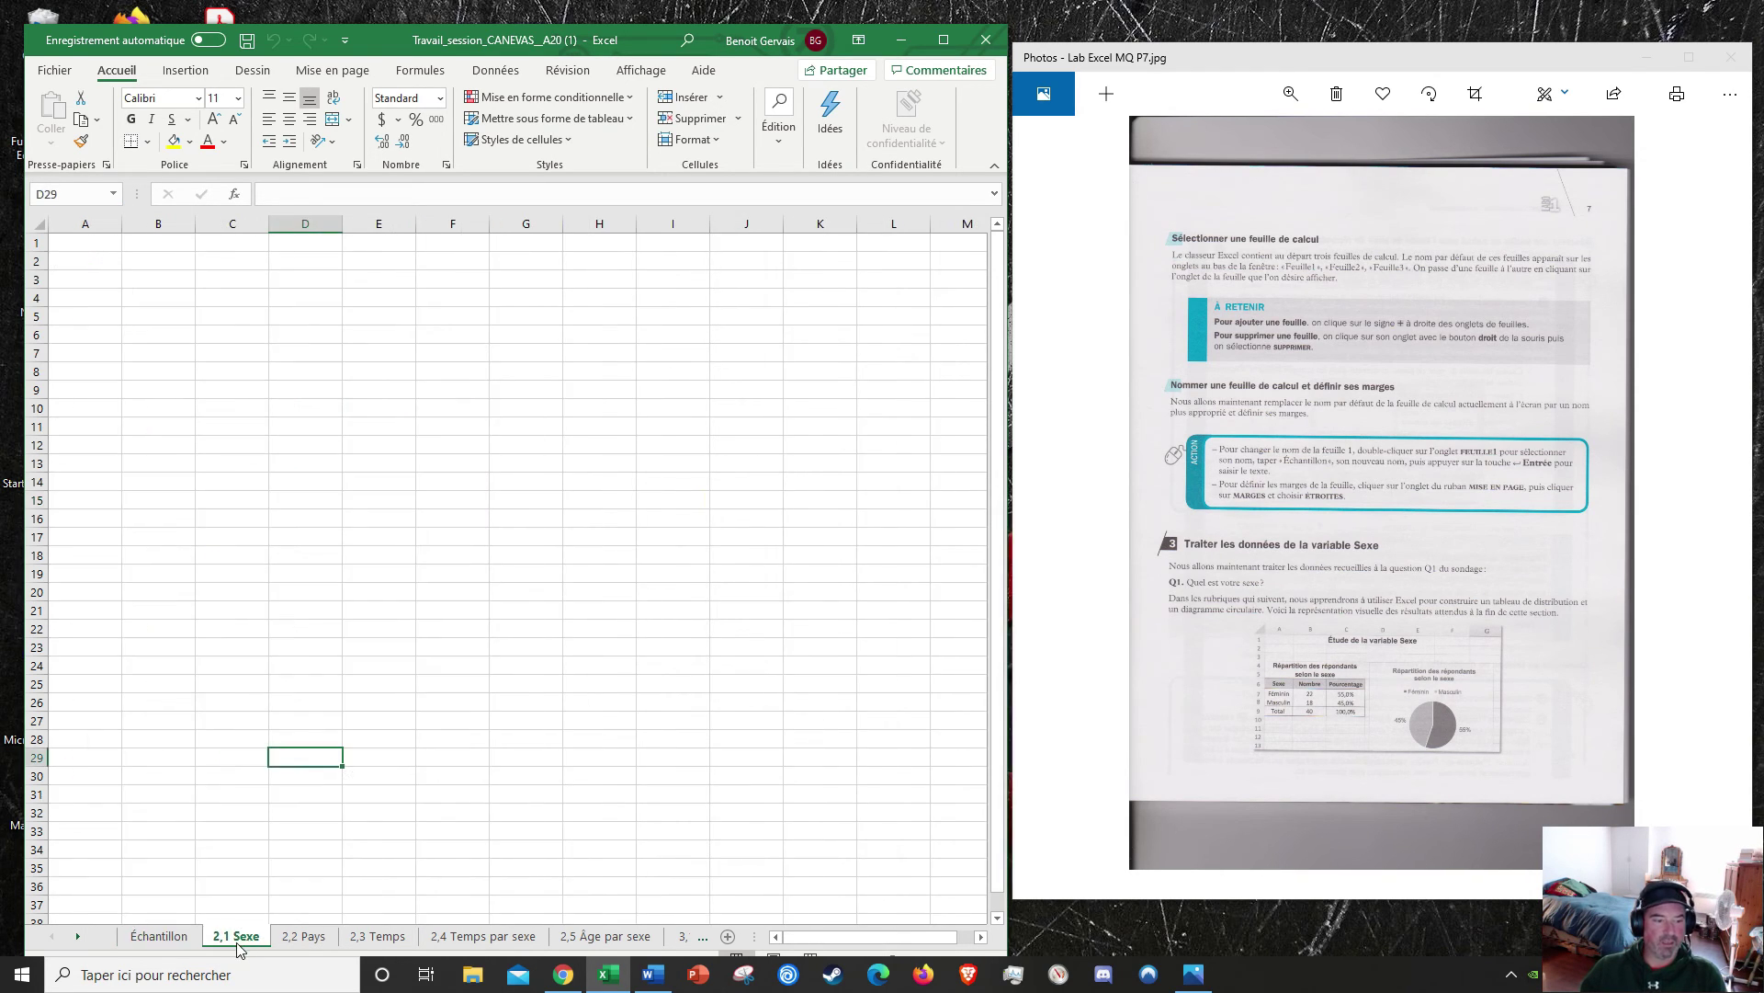
{"action": "left_click", "coordinate": [237, 241]}
{"action": "type", "text": "Ét"}
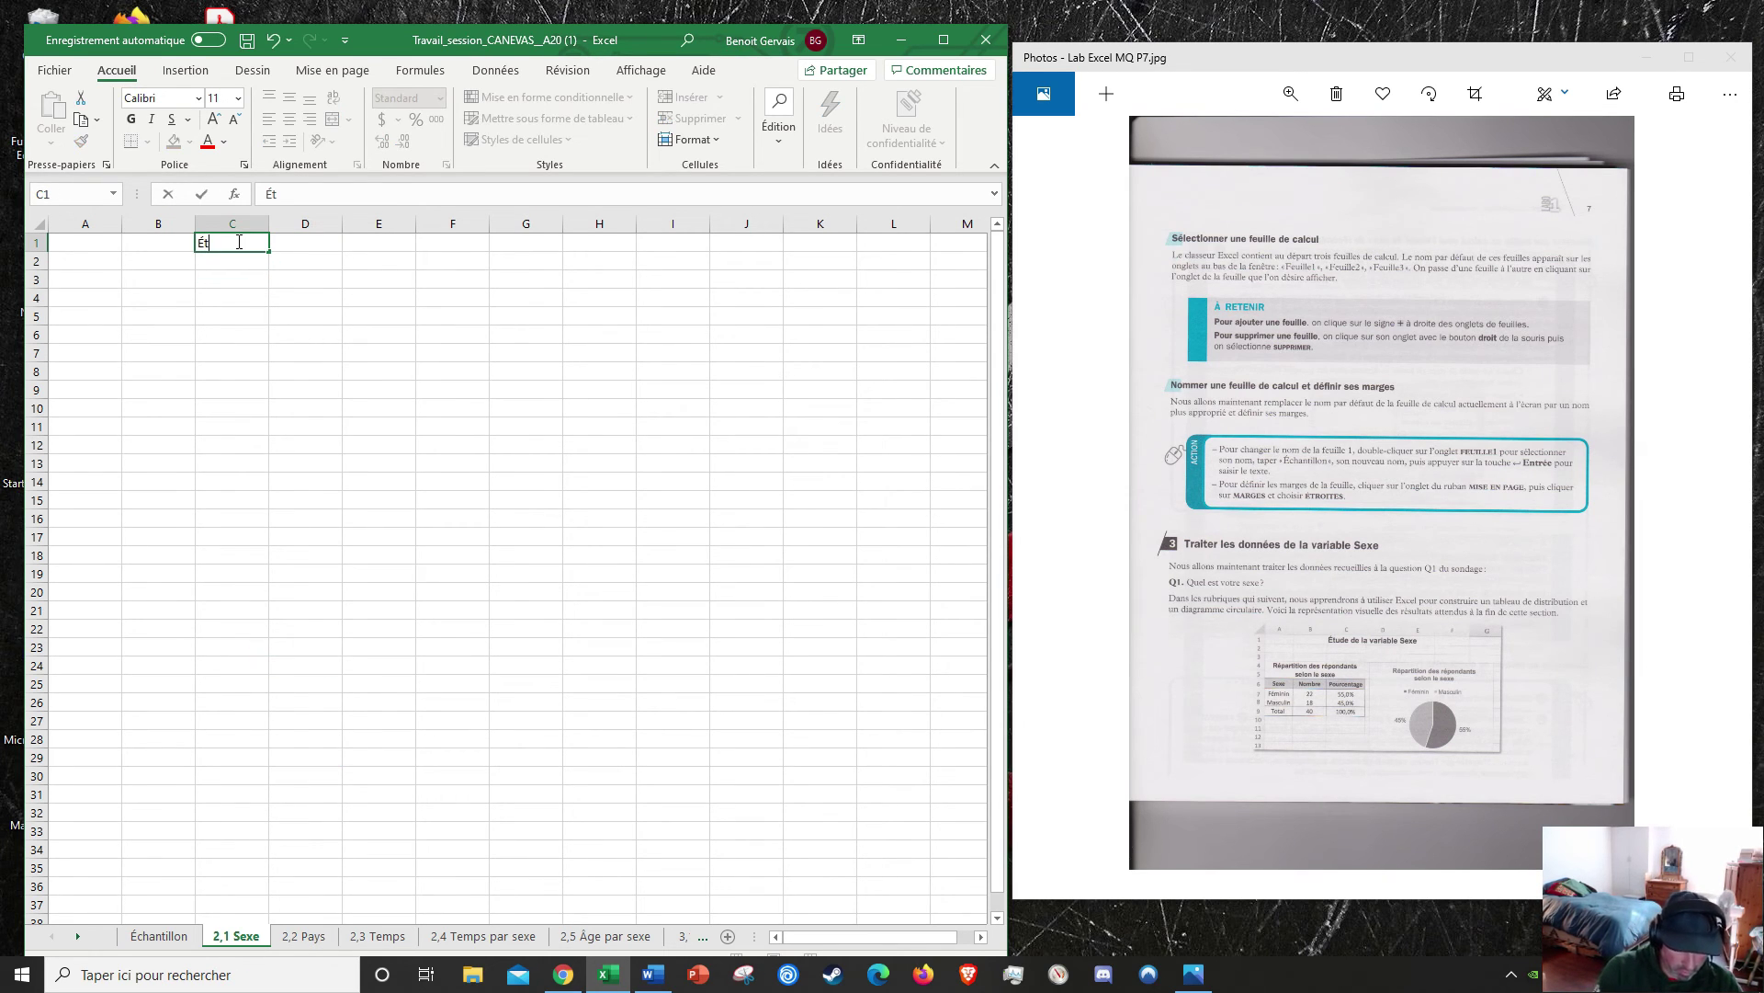
{"action": "type", "text": "ude de la"}
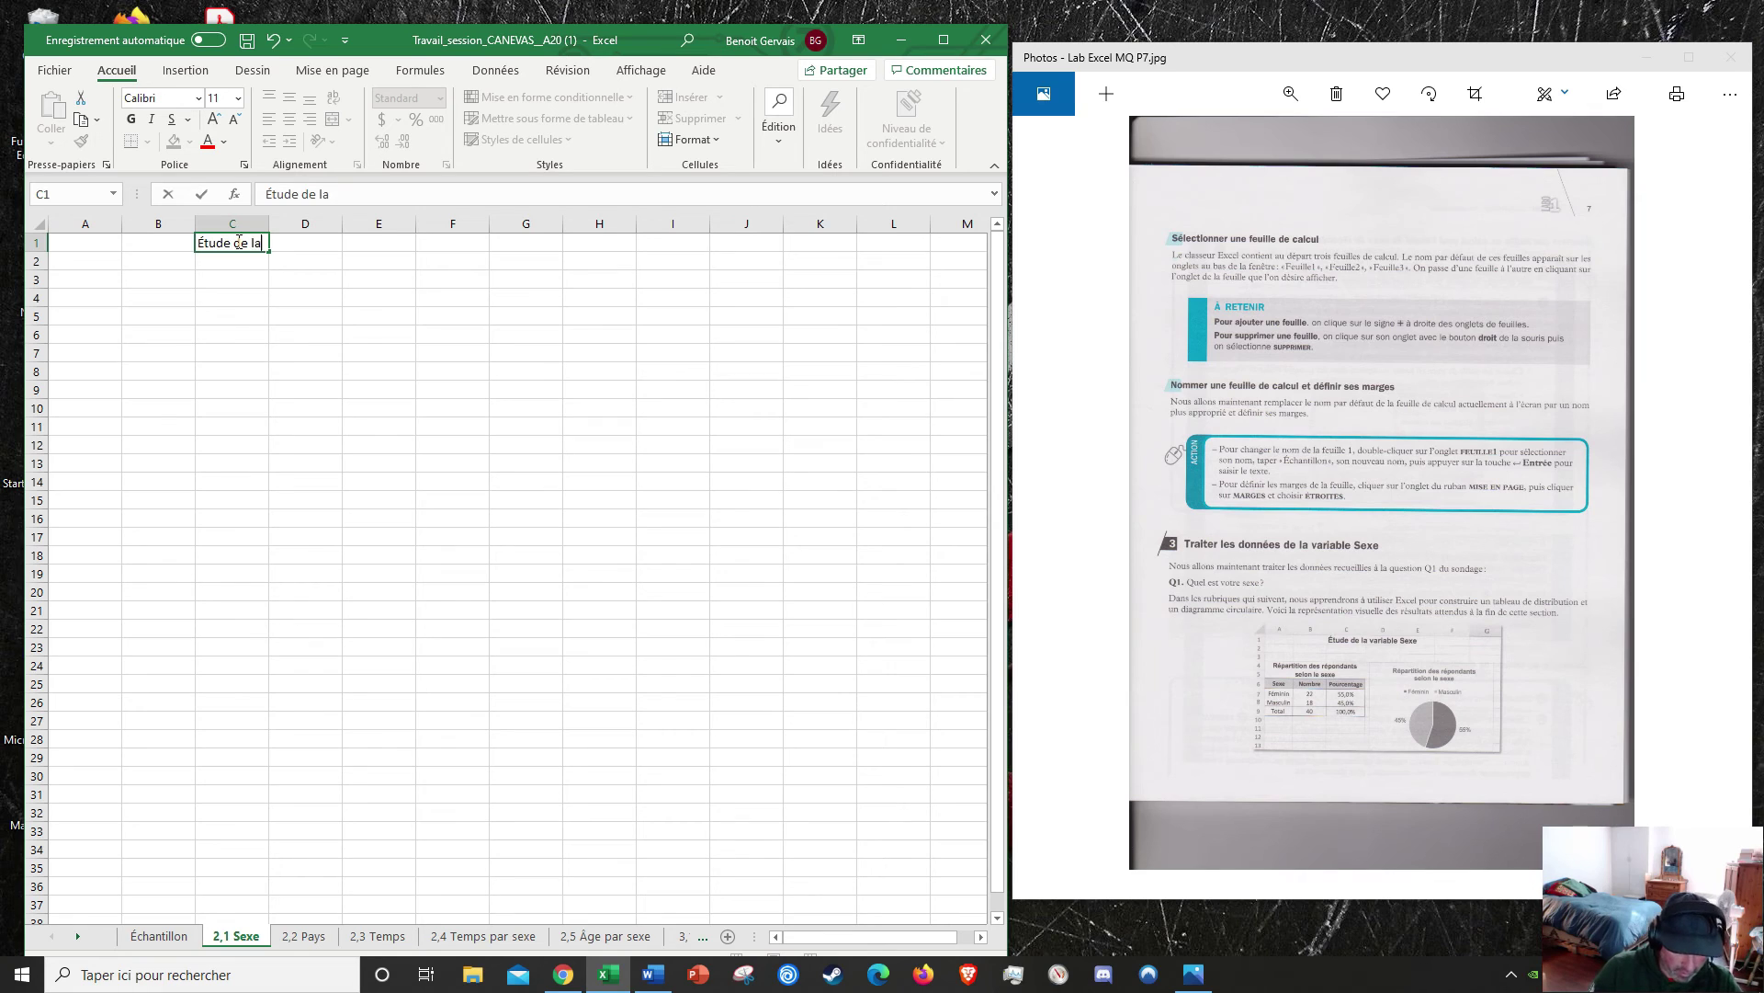
{"action": "type", "text": " variable "}
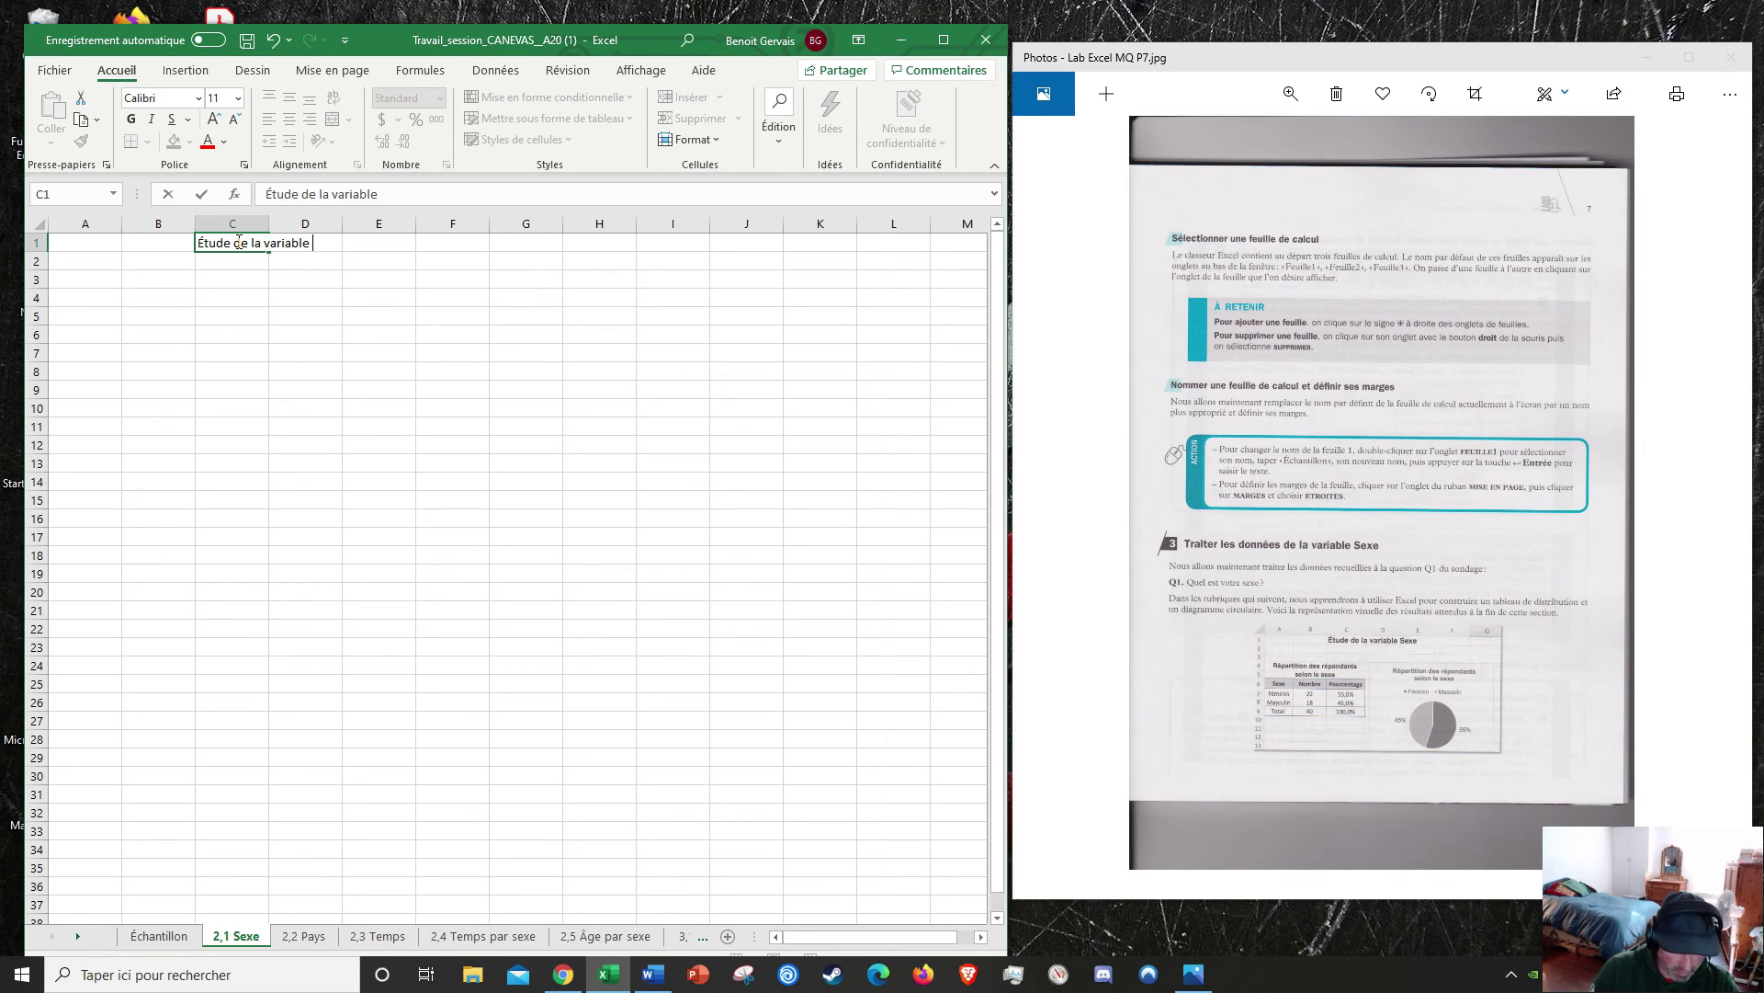
{"action": "type", "text": "sexe"}
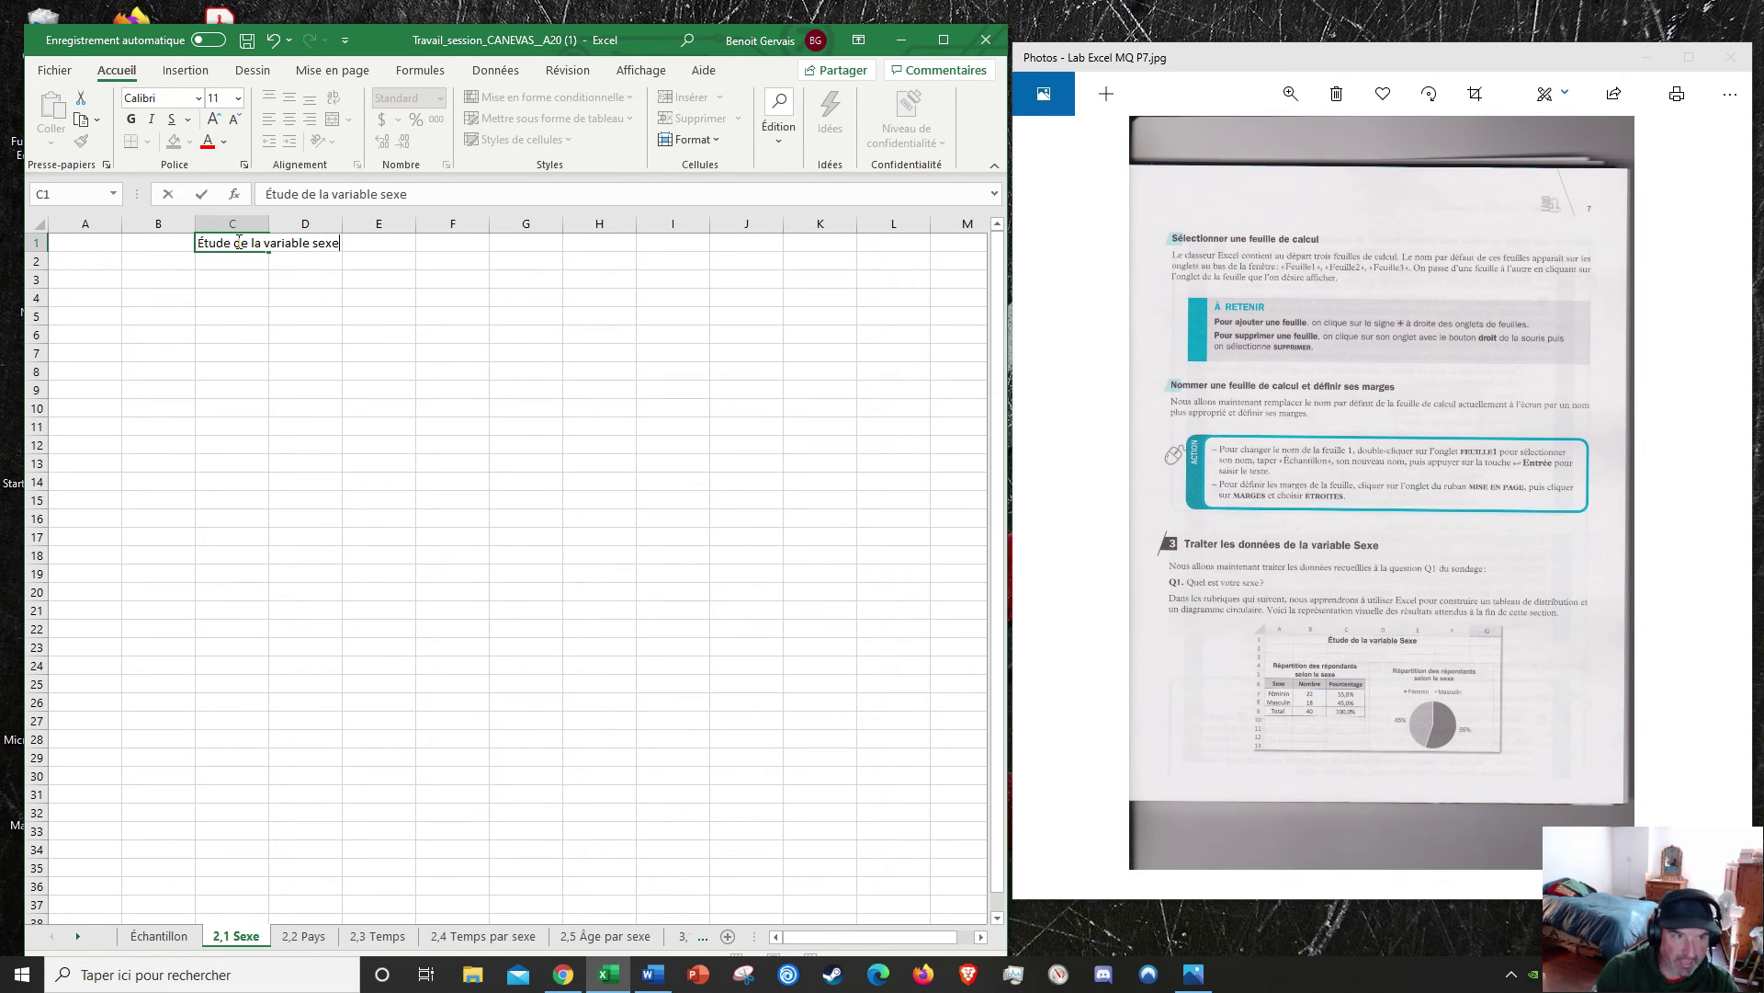
{"action": "left_click", "coordinate": [306, 278]}
{"action": "left_click", "coordinate": [217, 226]}
{"action": "left_click", "coordinate": [244, 245]}
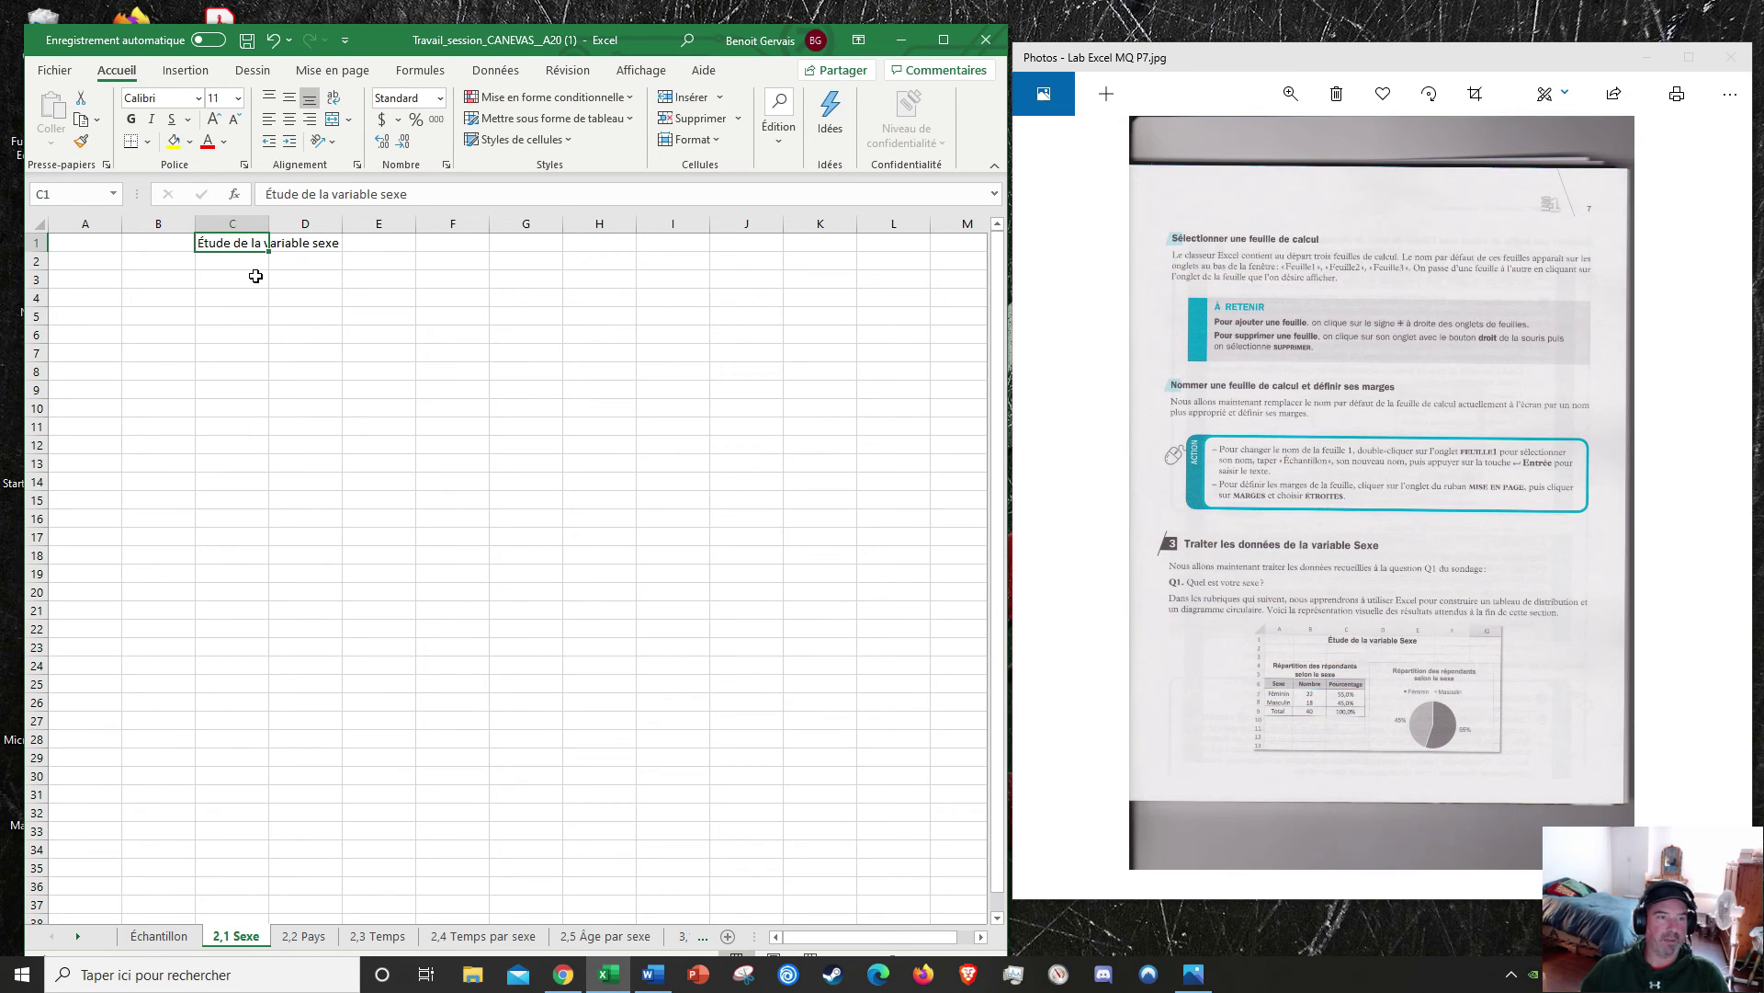
Step: Turn the lab manual to page P8 and insert a PivotTable from the Échantillon range at cell A6 of the 2,1 Sexe sheet
{"action": "left_click", "coordinate": [95, 298]}
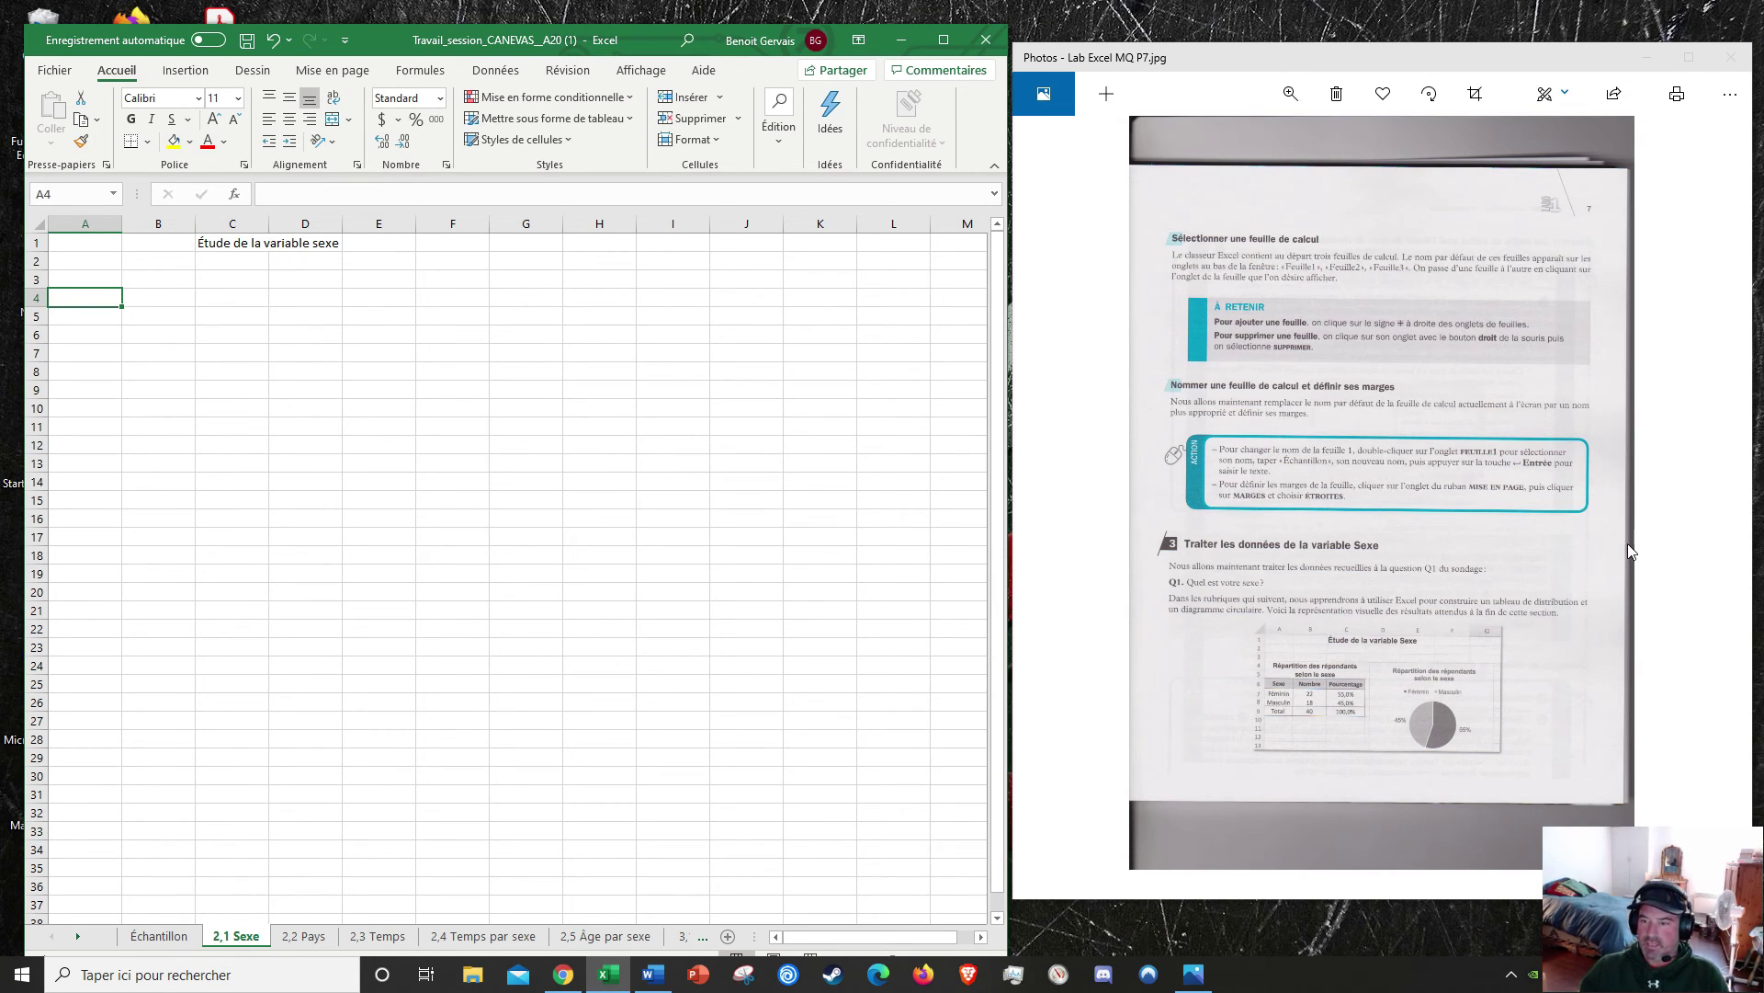
{"action": "left_click", "coordinate": [1709, 501]}
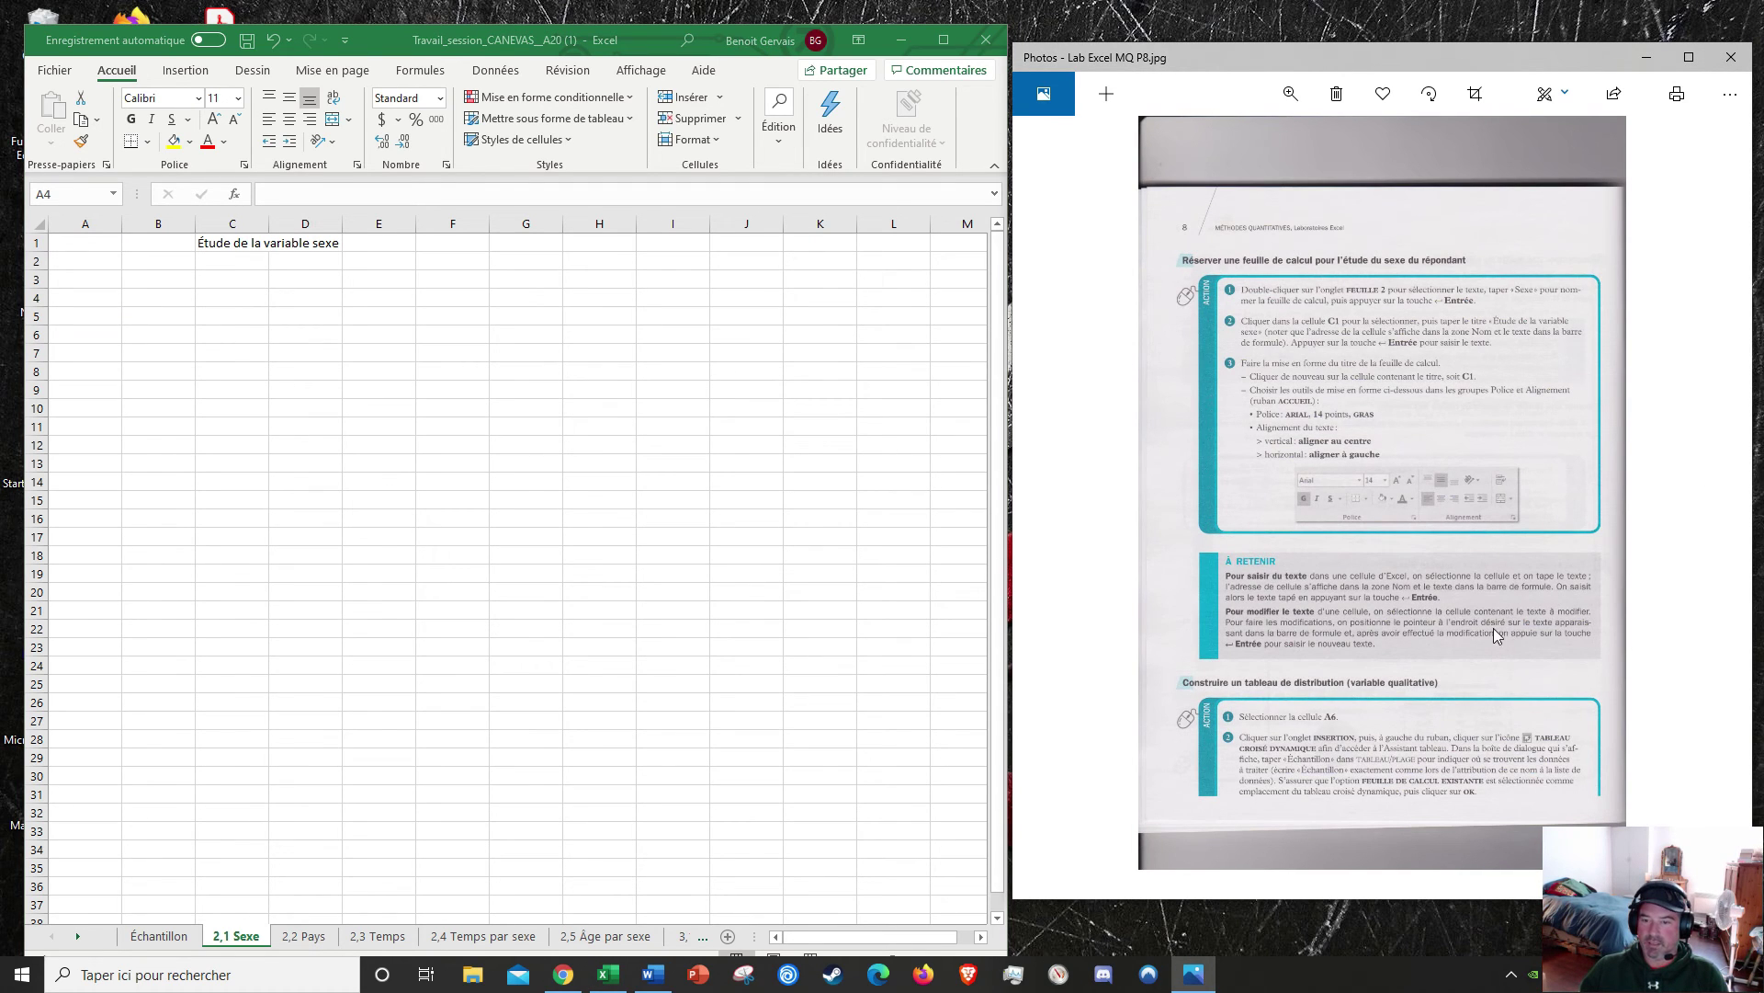
{"action": "left_click", "coordinate": [80, 328]}
{"action": "left_click", "coordinate": [77, 334]}
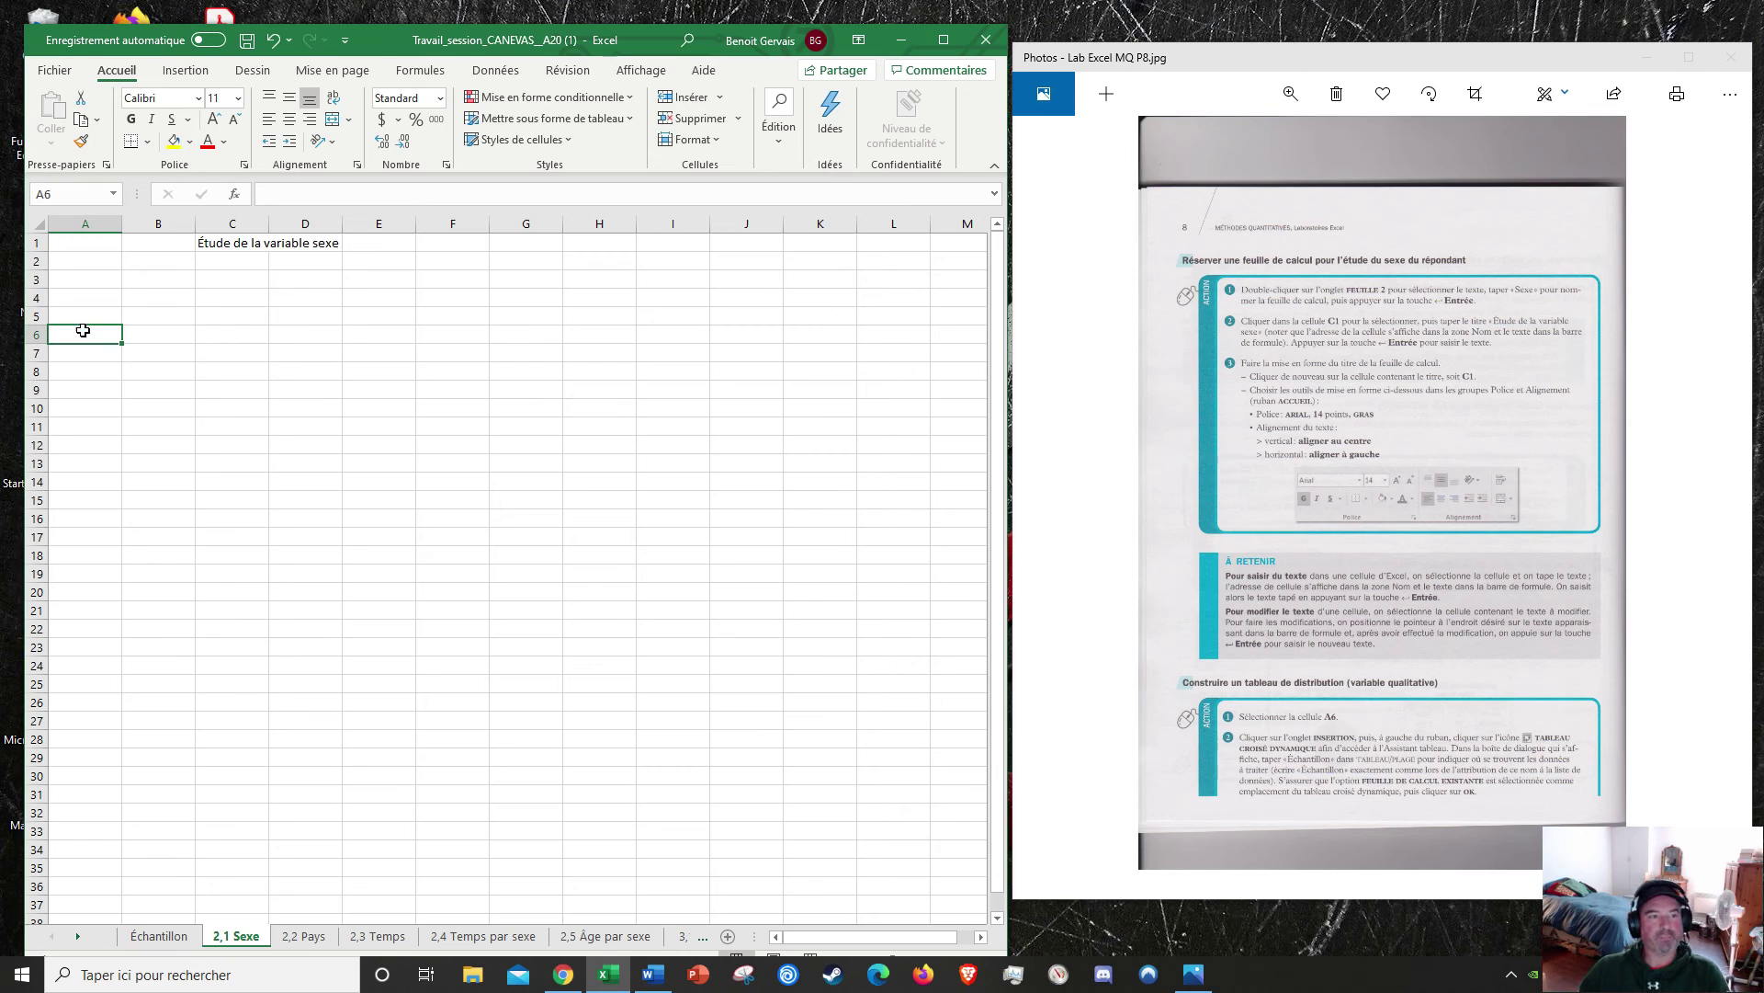
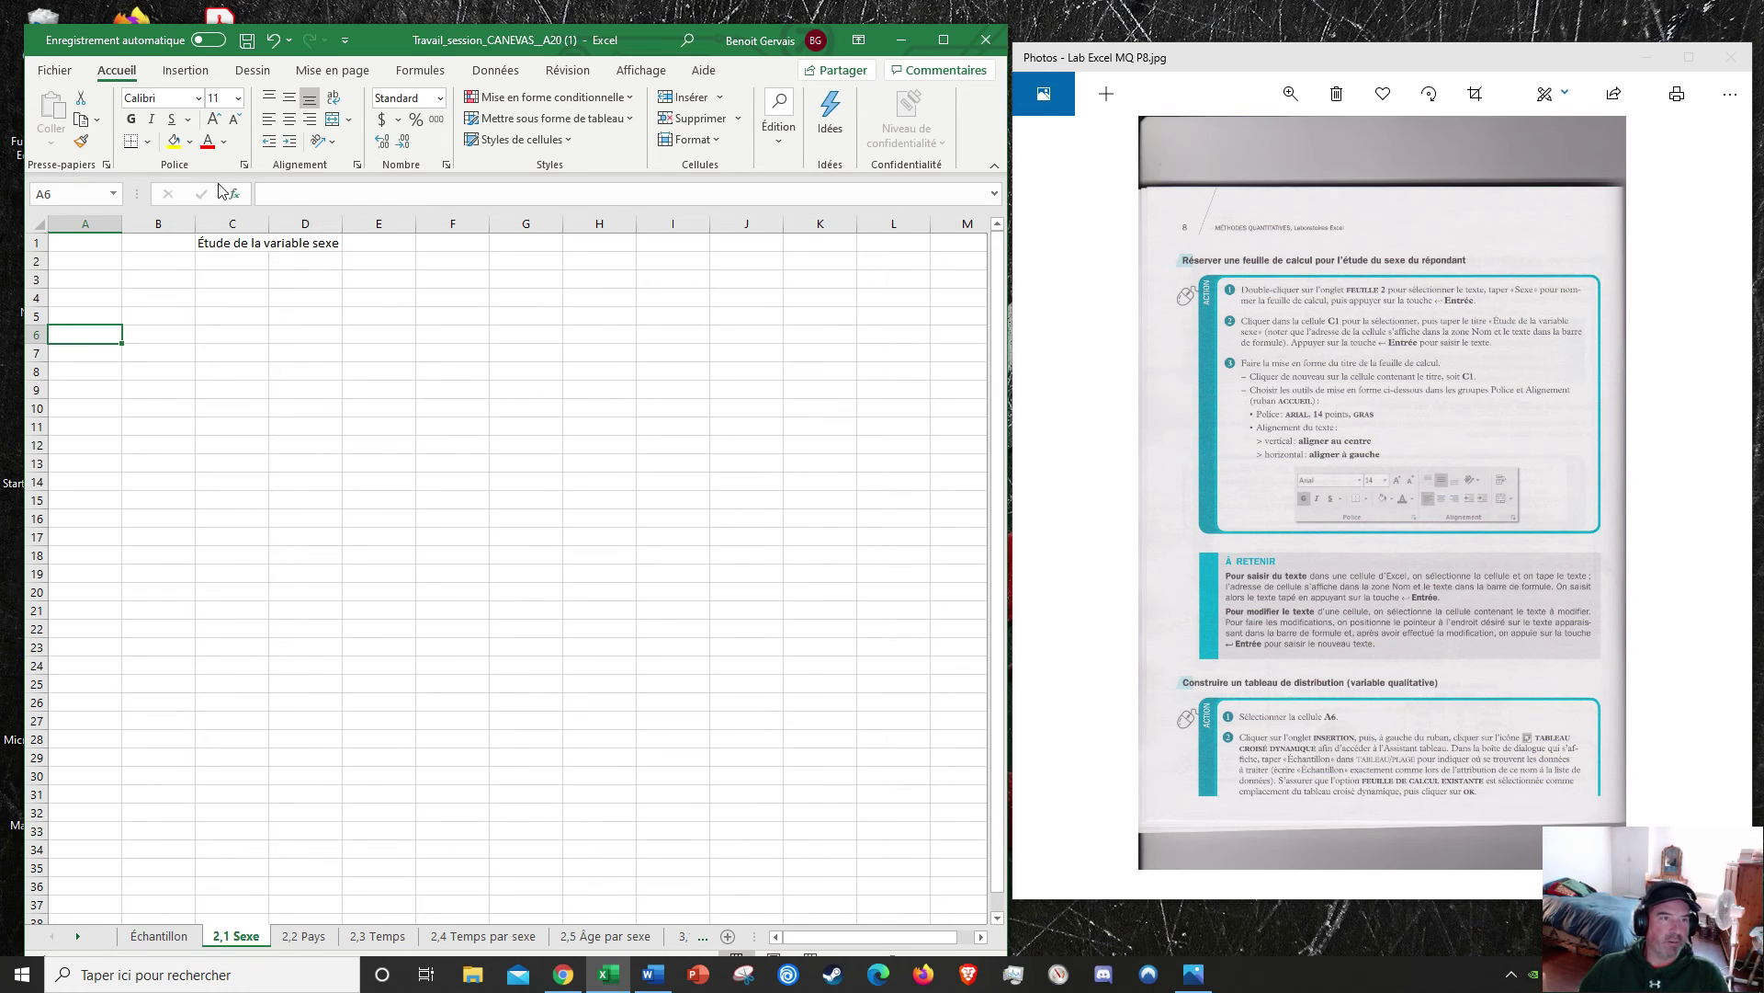
{"action": "left_click", "coordinate": [943, 40]}
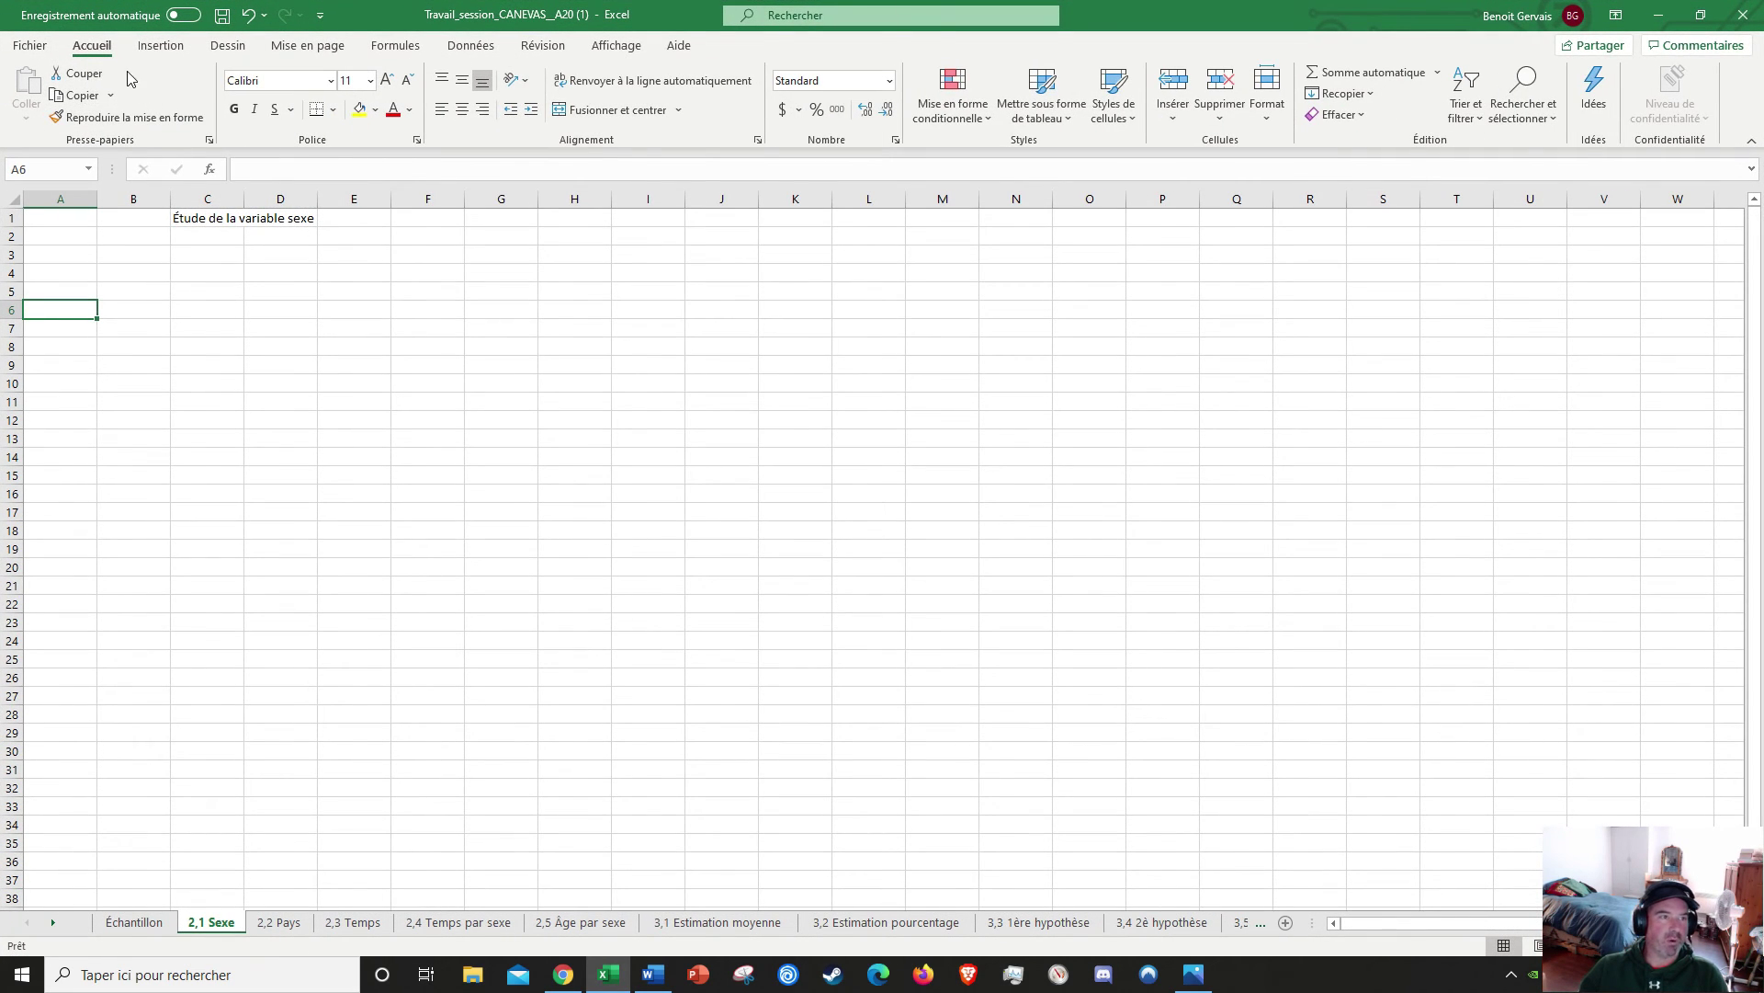
{"action": "left_click", "coordinate": [162, 47]}
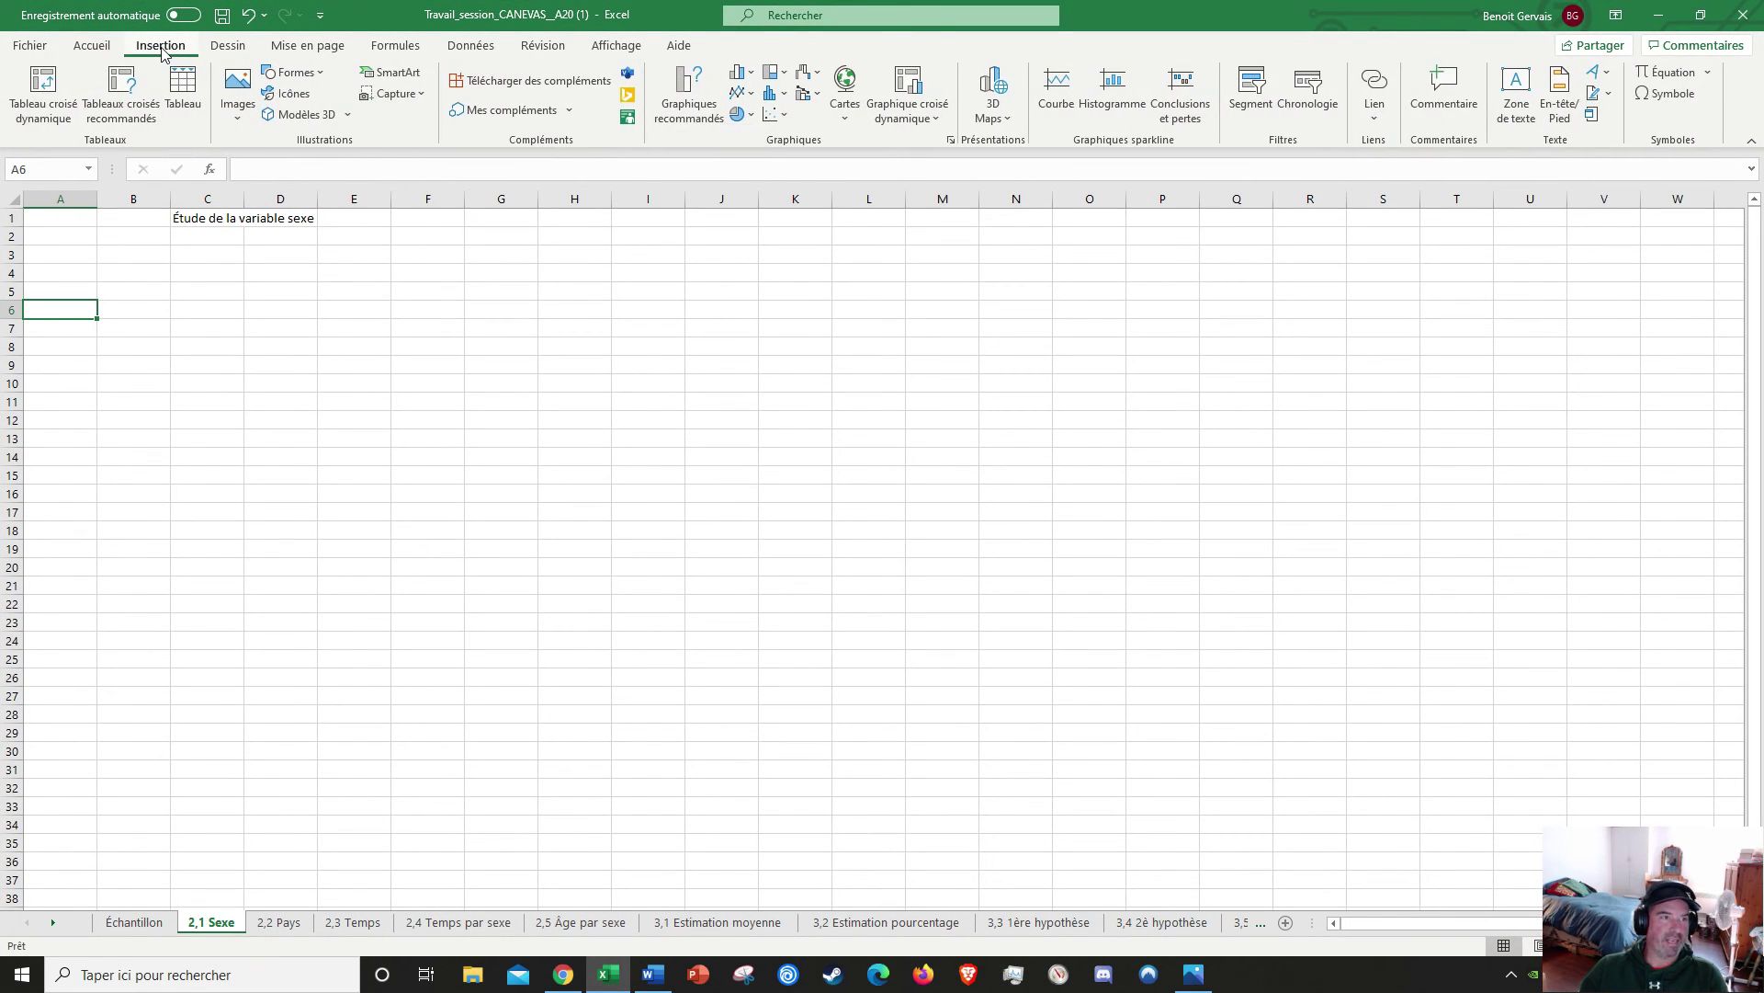
{"action": "left_click", "coordinate": [44, 94]}
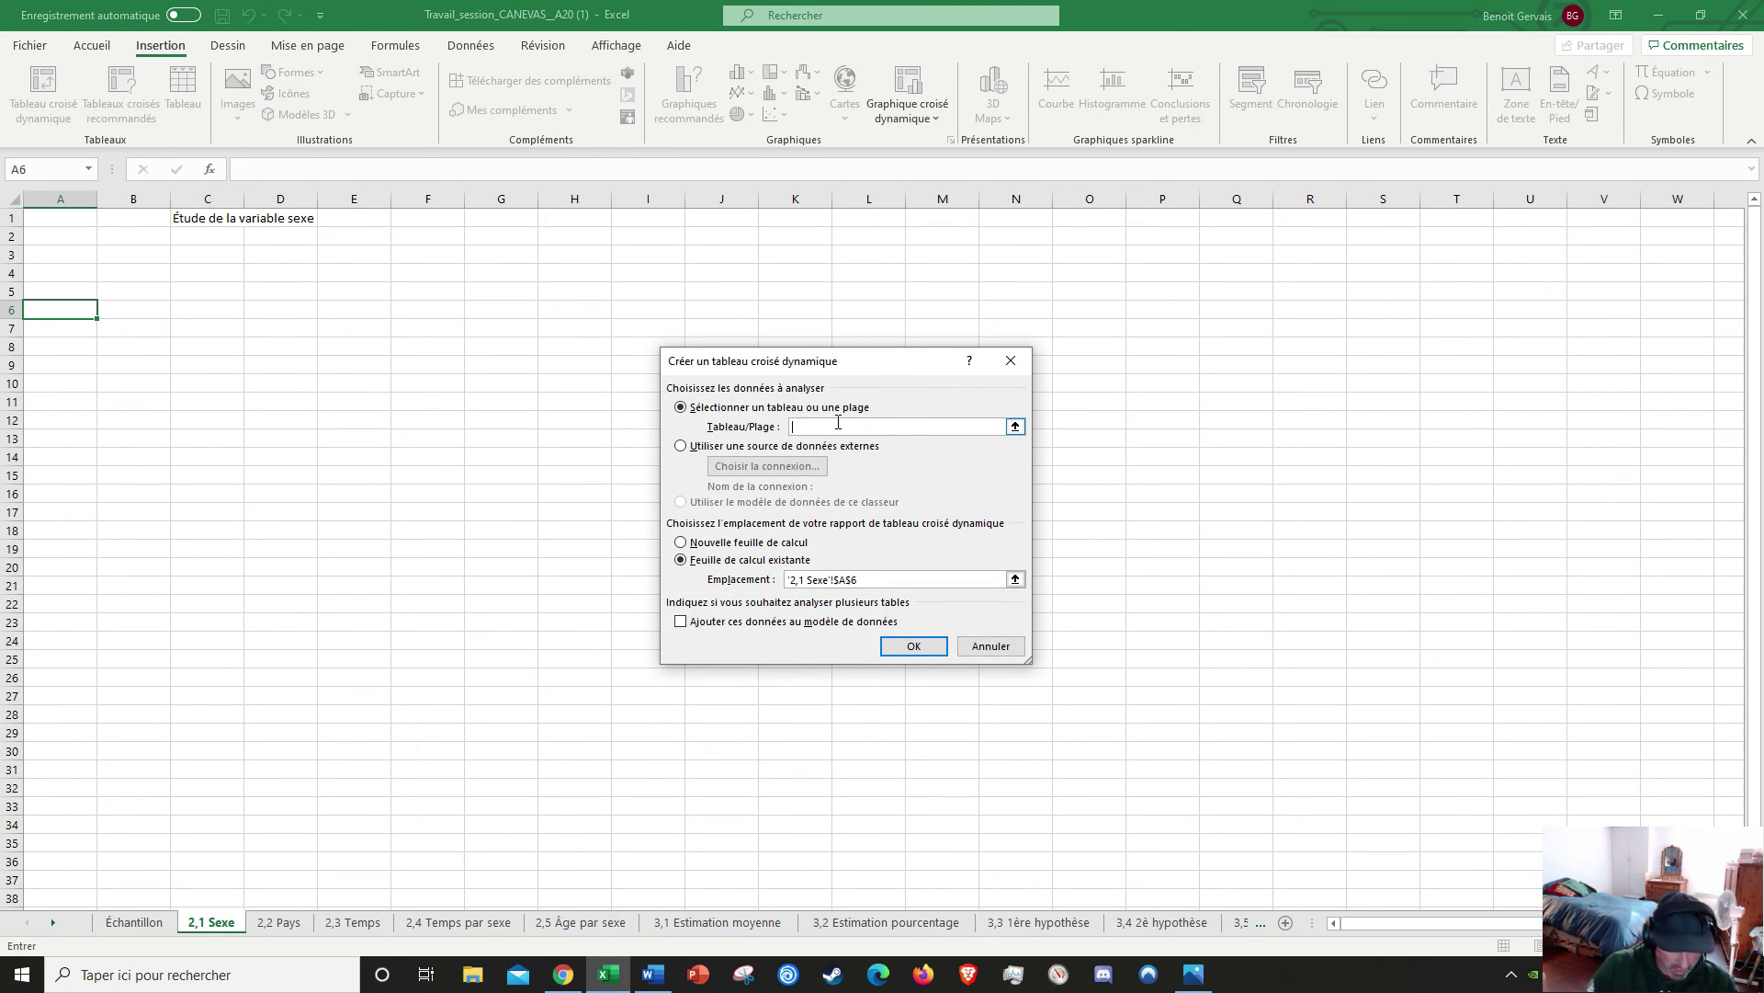
{"action": "type", "text": "Écha"}
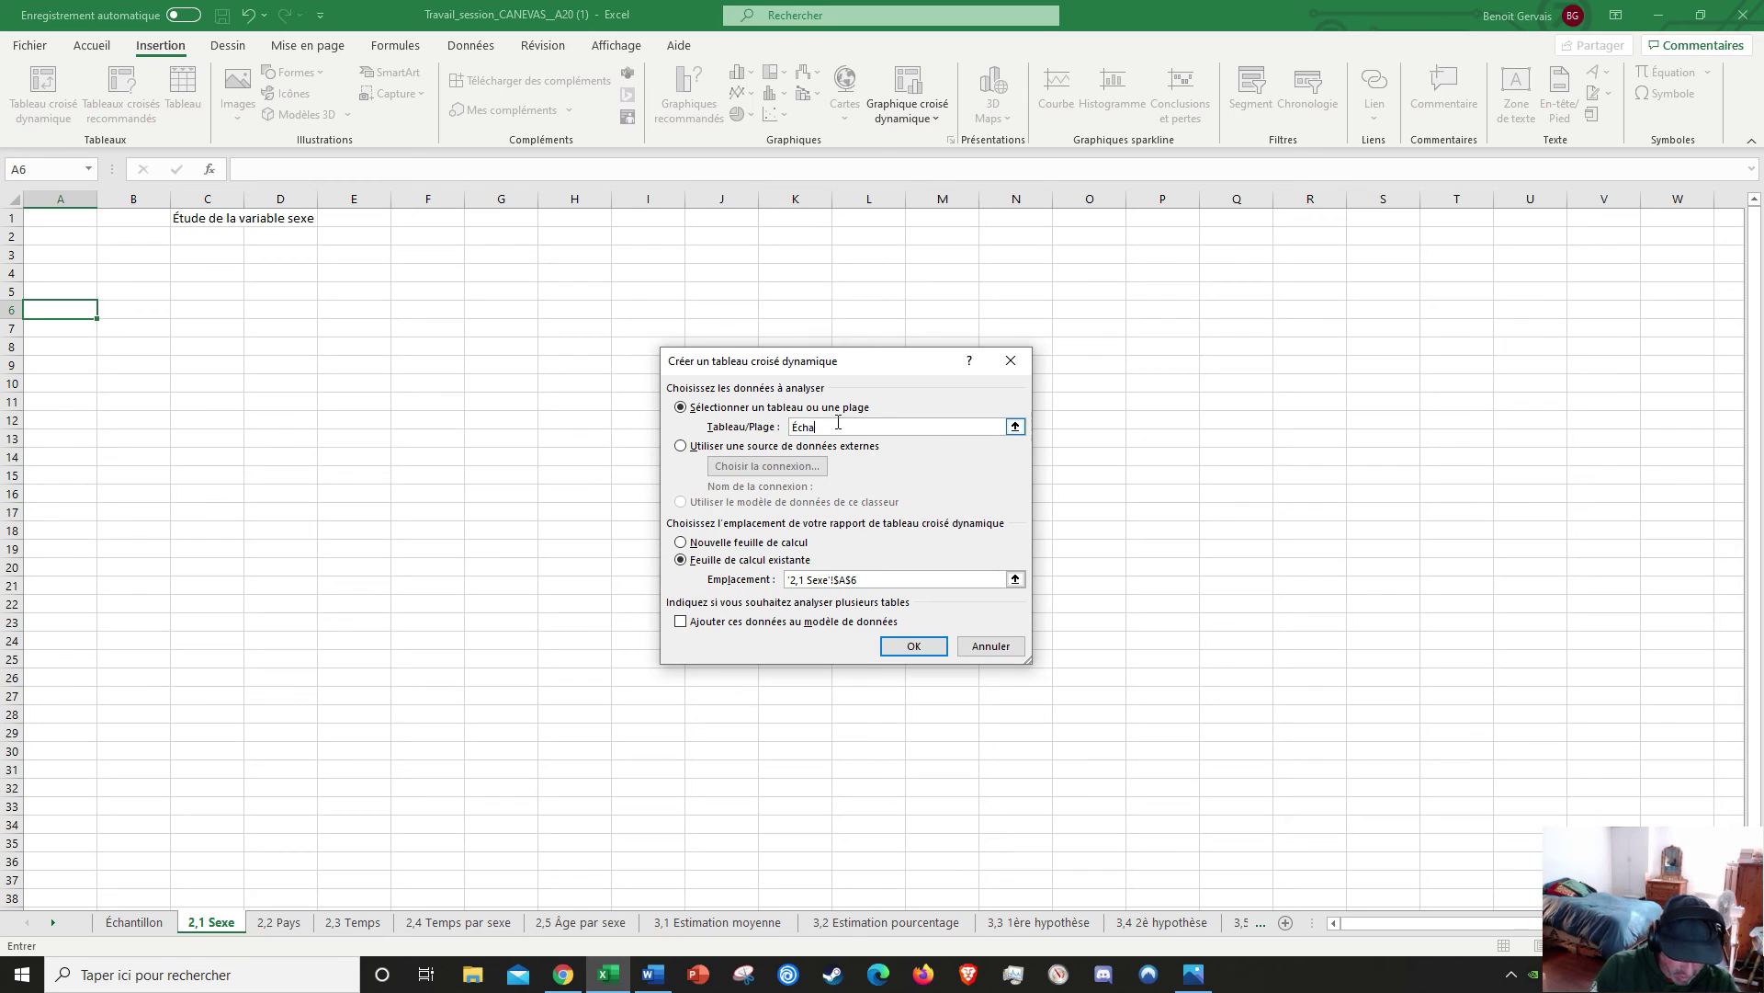
{"action": "type", "text": "nt"}
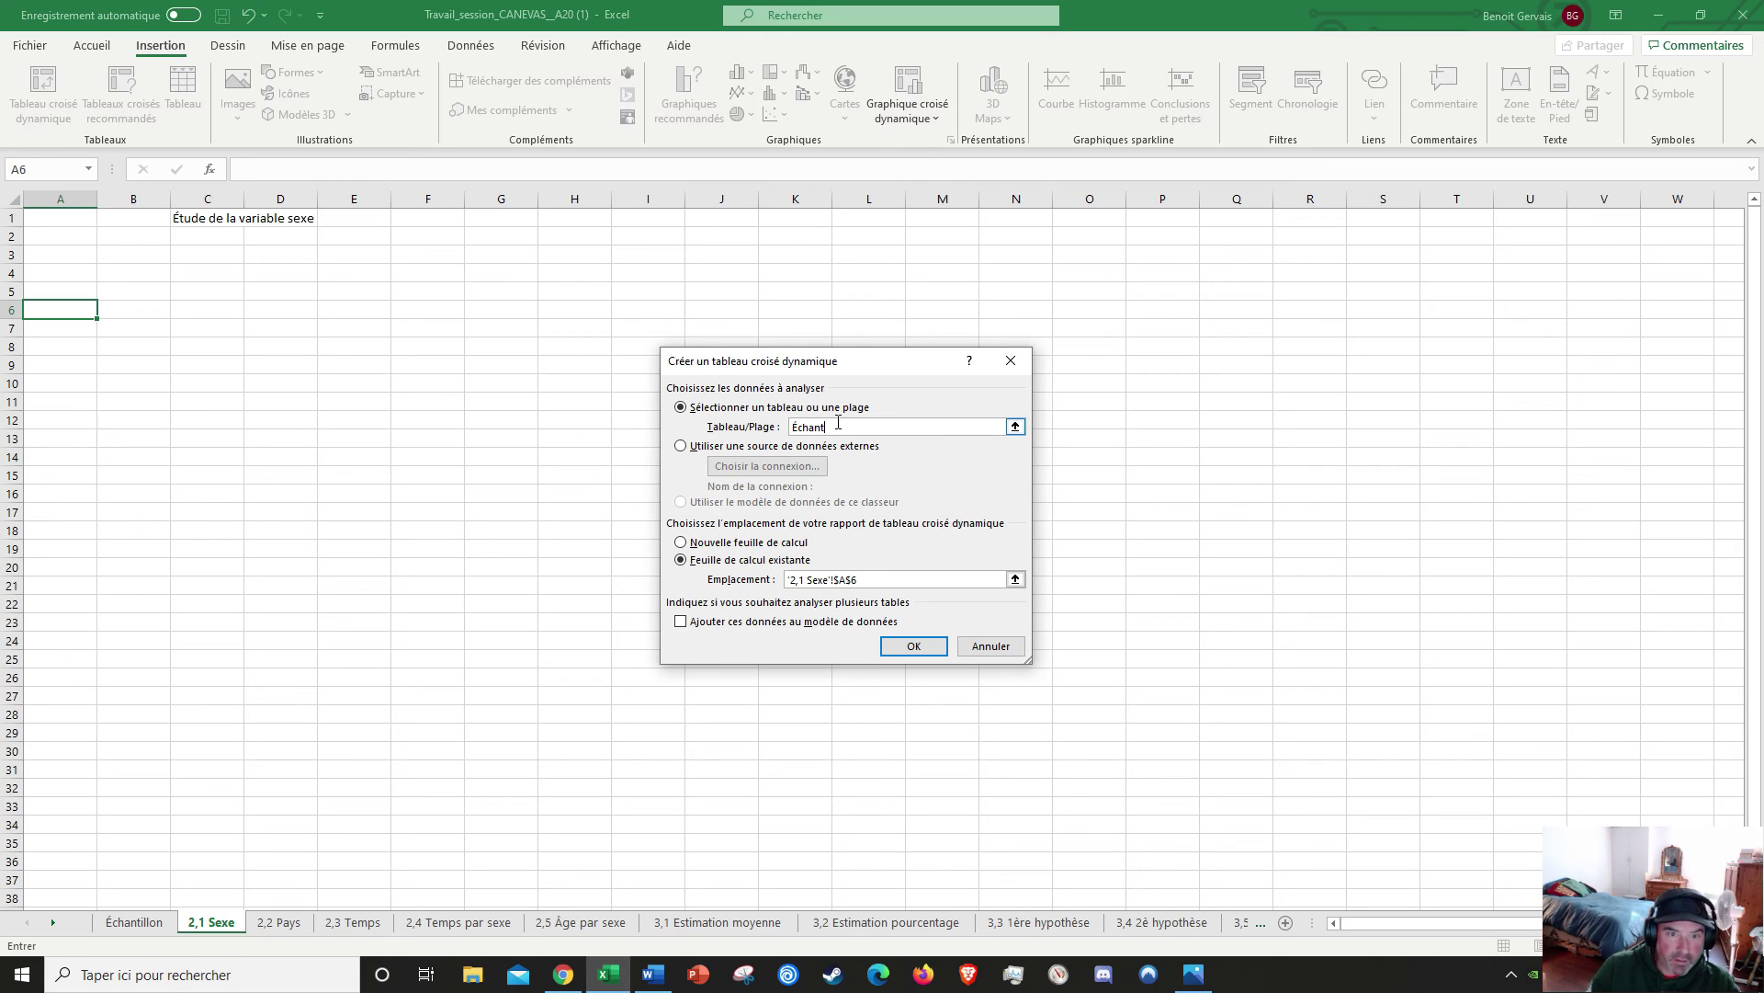
{"action": "type", "text": "lllon"}
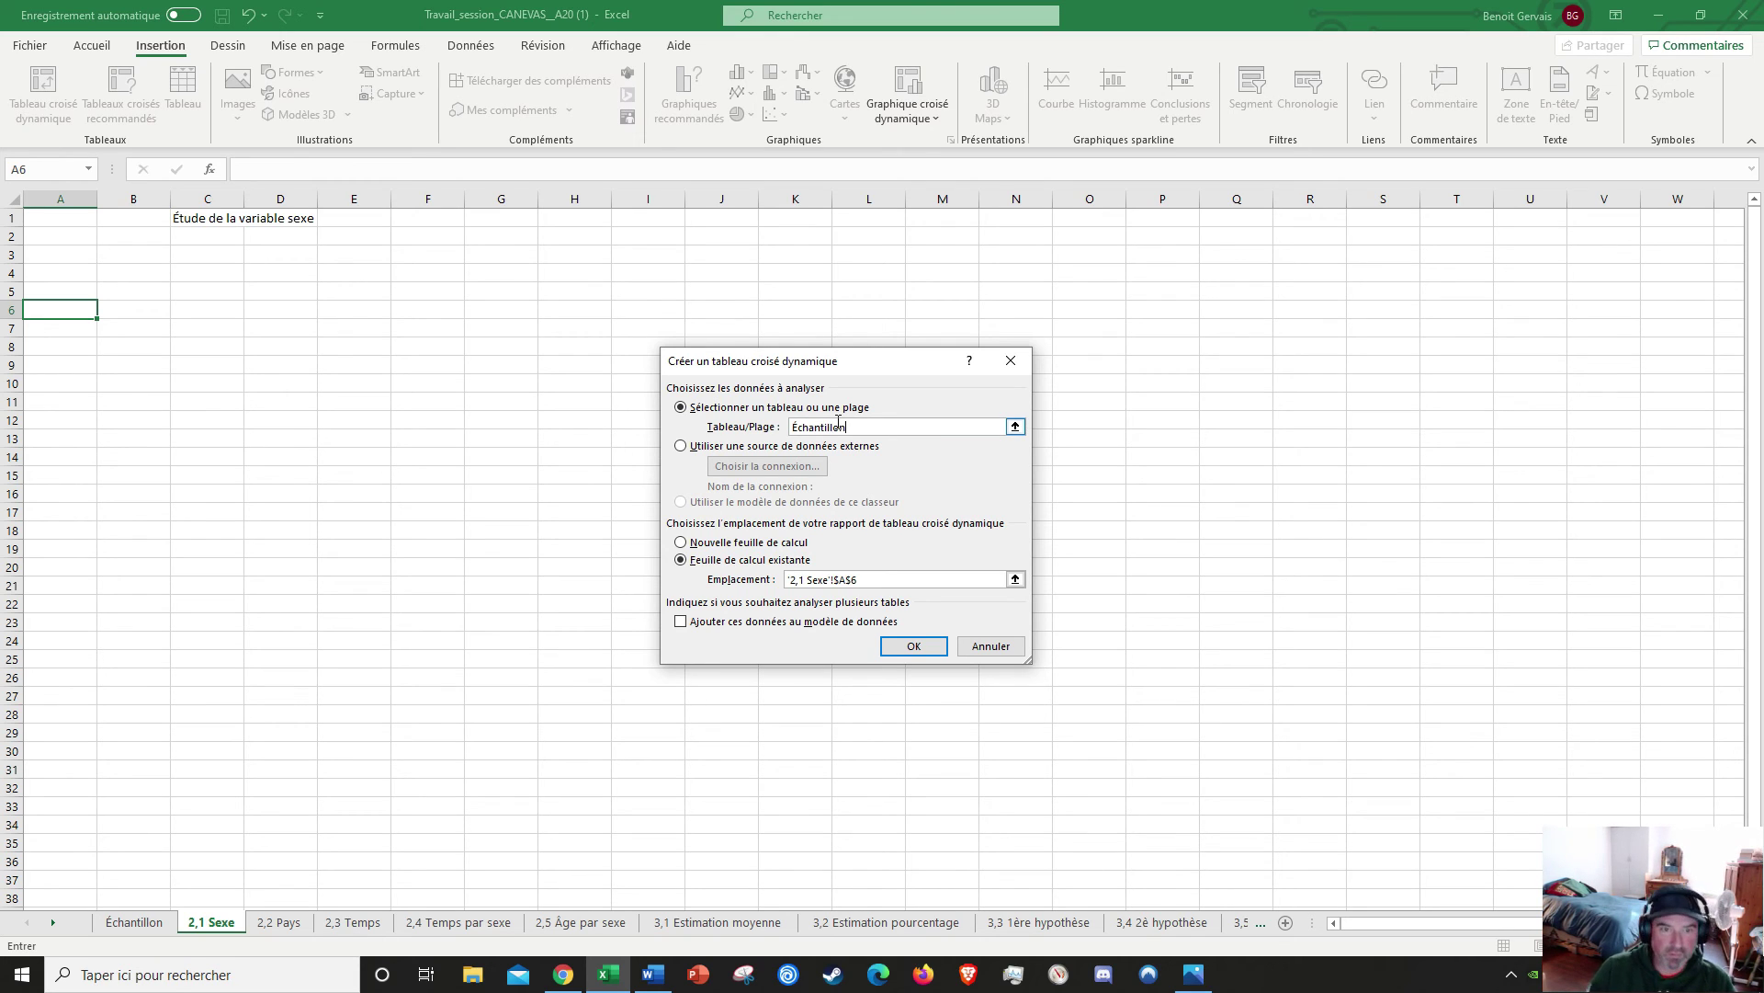
{"action": "left_click", "coordinate": [913, 646]}
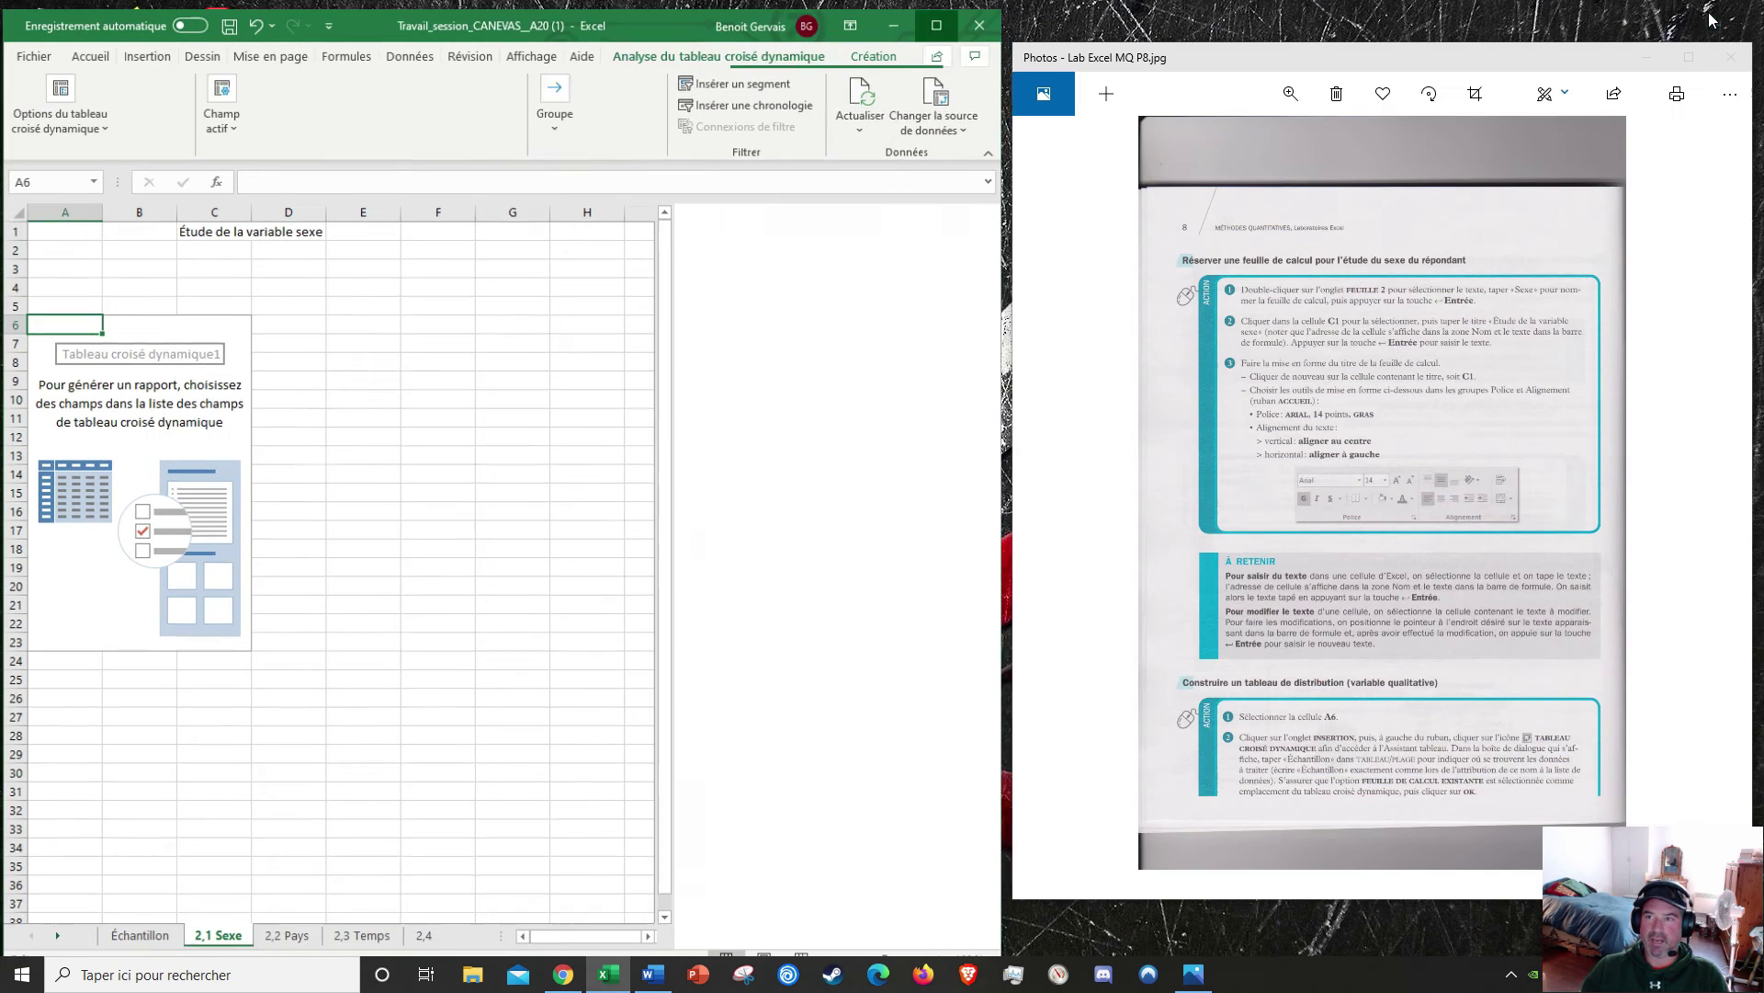
Step: Add the Sexe field to the PivotTable's rows and add it twice to its values
{"action": "left_click", "coordinate": [1700, 15]}
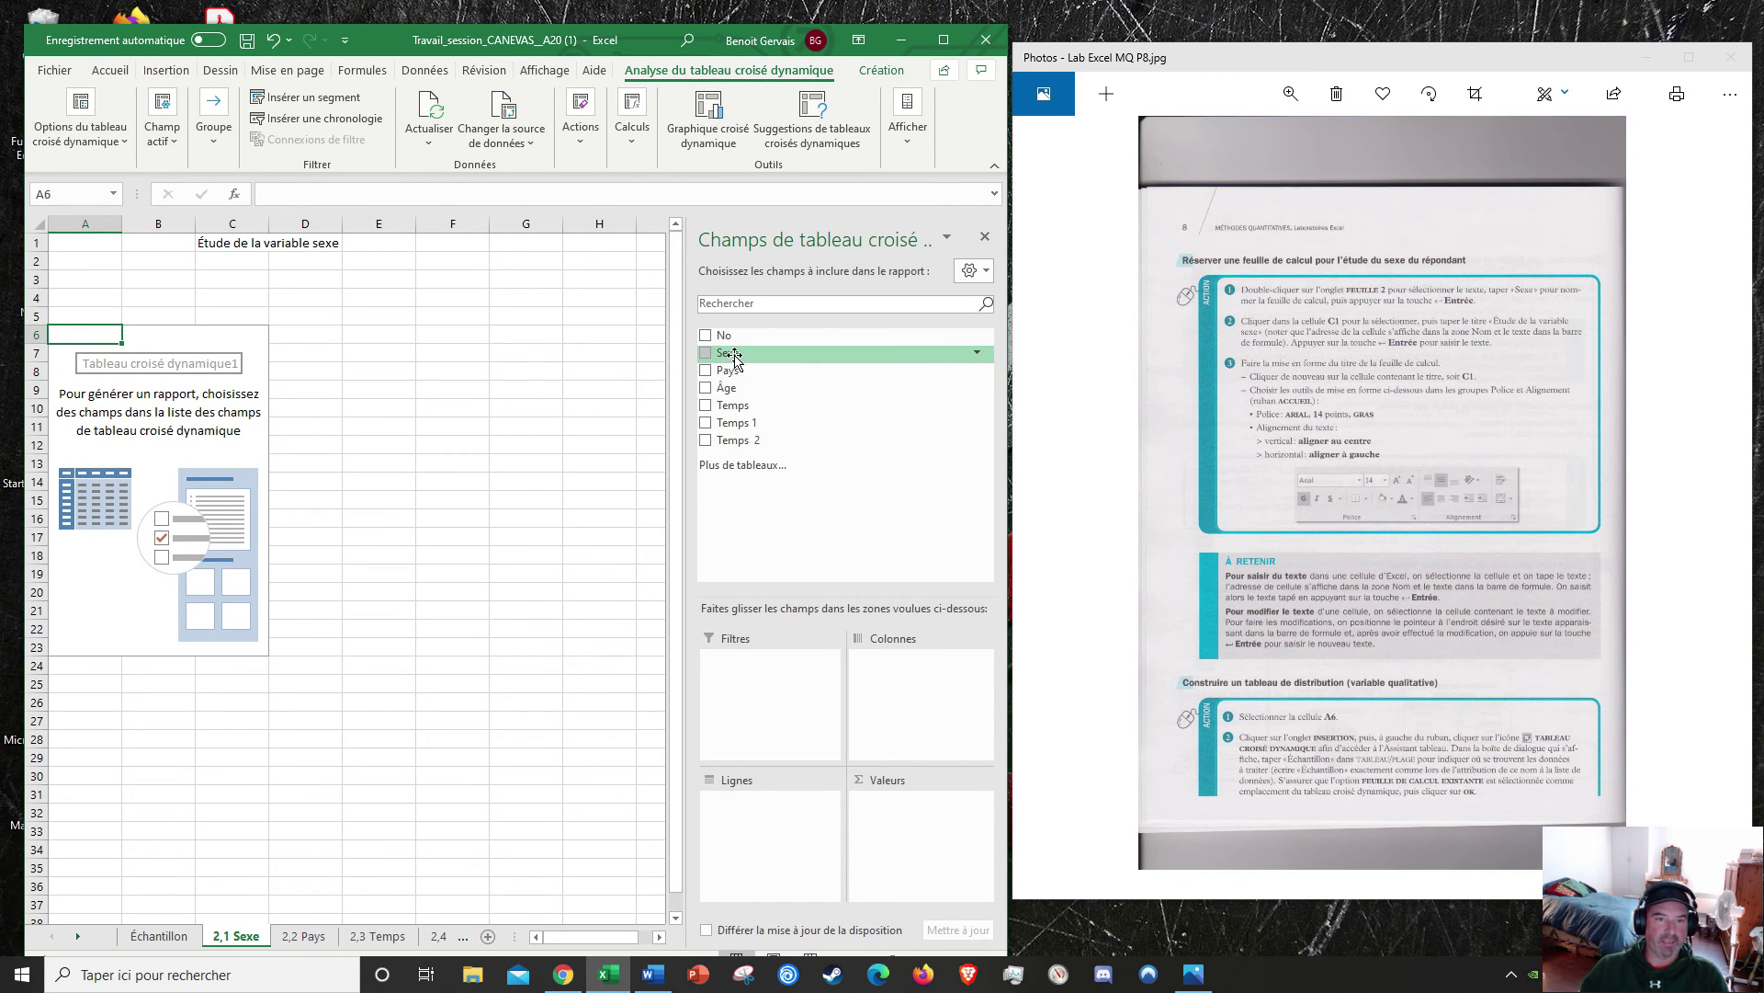
{"action": "left_click_drag", "start_coordinate": [733, 358], "coordinate": [761, 818]}
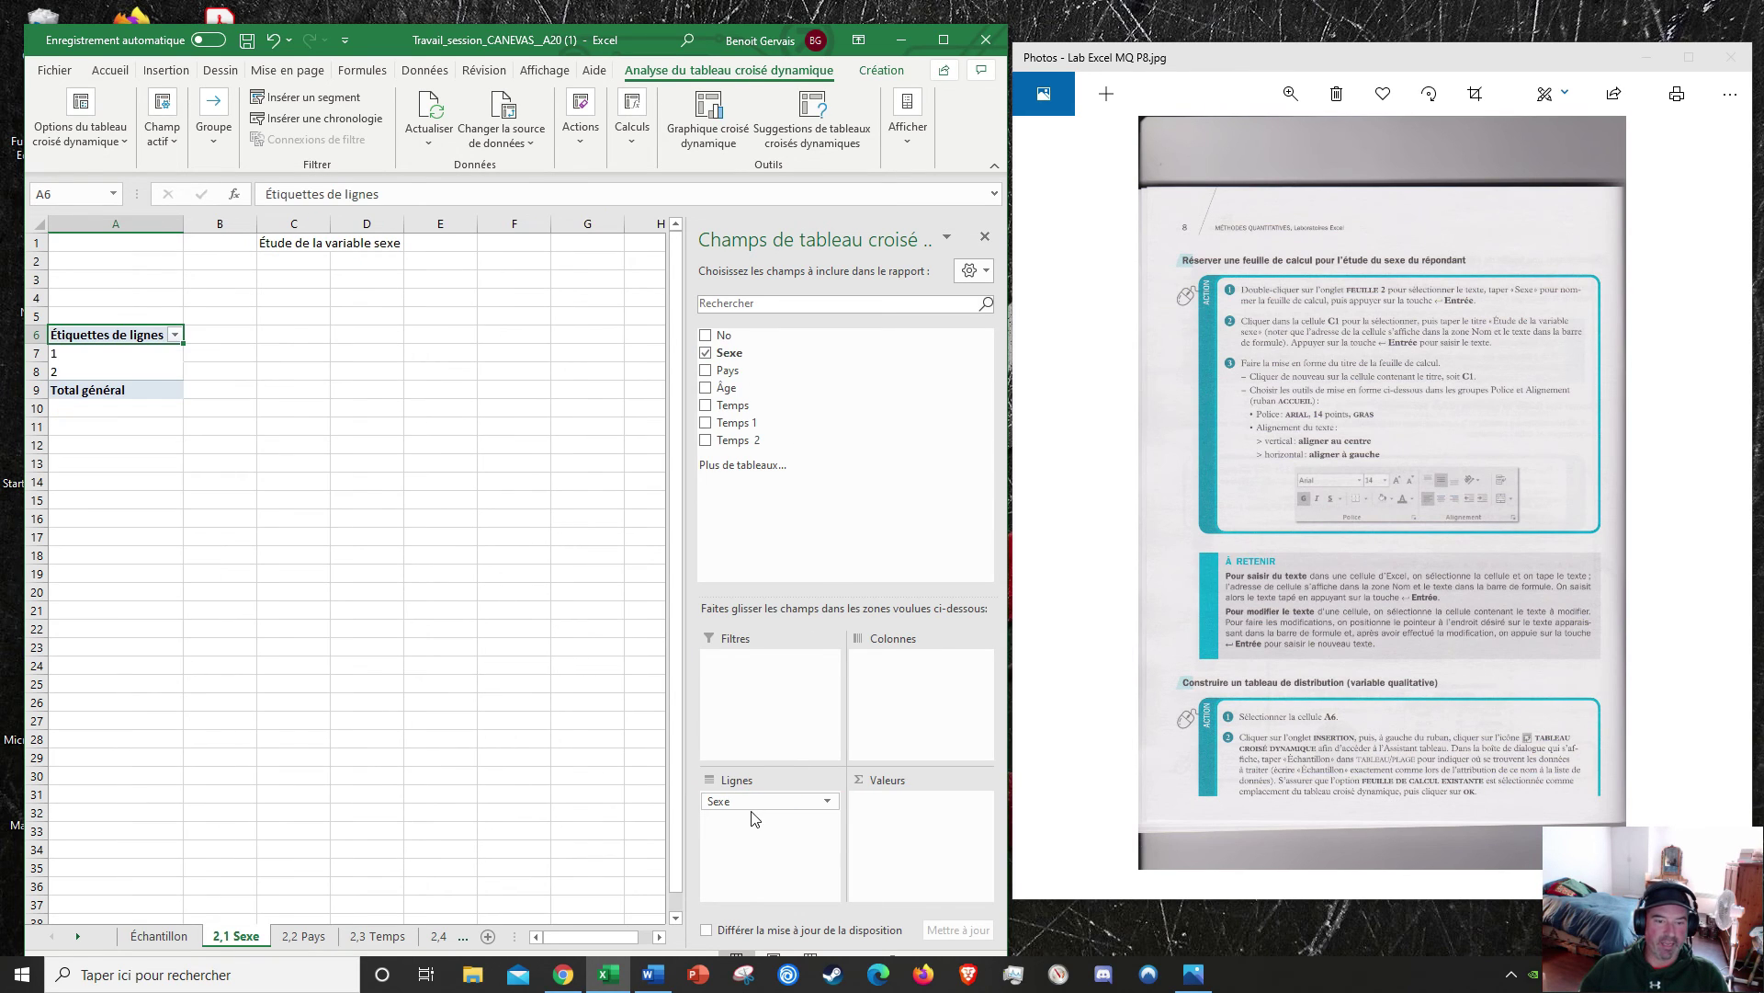
{"action": "left_click_drag", "start_coordinate": [736, 354], "coordinate": [915, 832]}
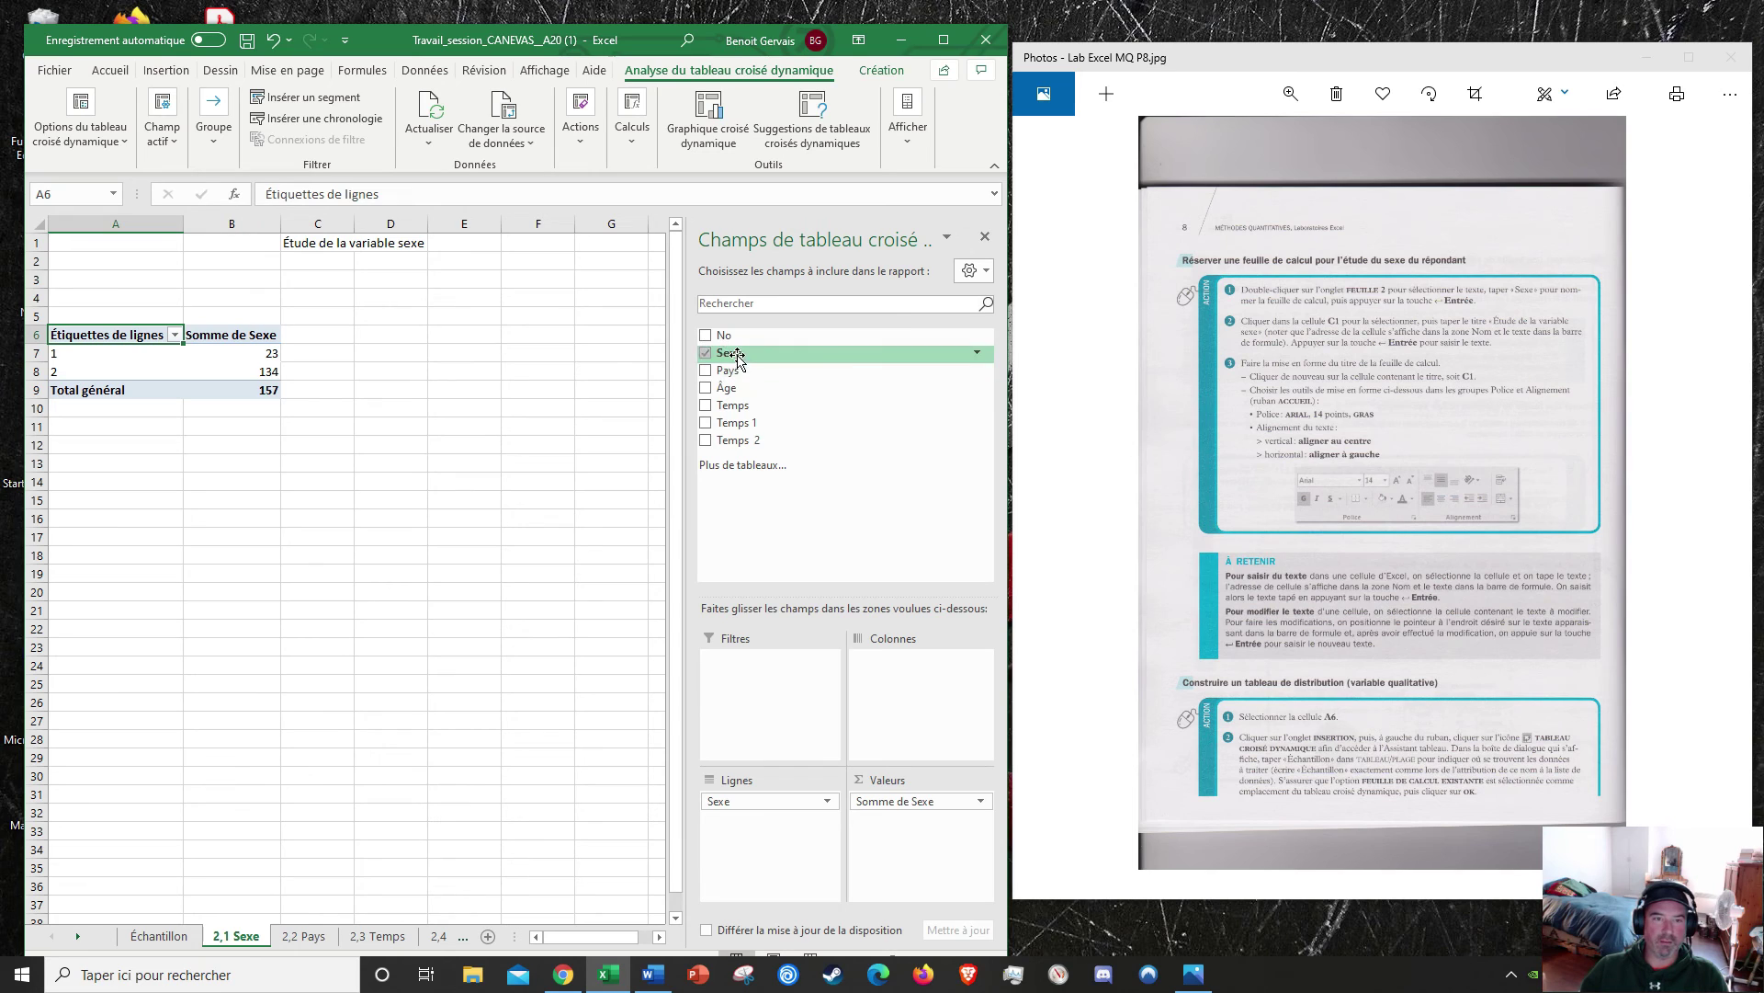
{"action": "left_click_drag", "start_coordinate": [737, 355], "coordinate": [896, 830]}
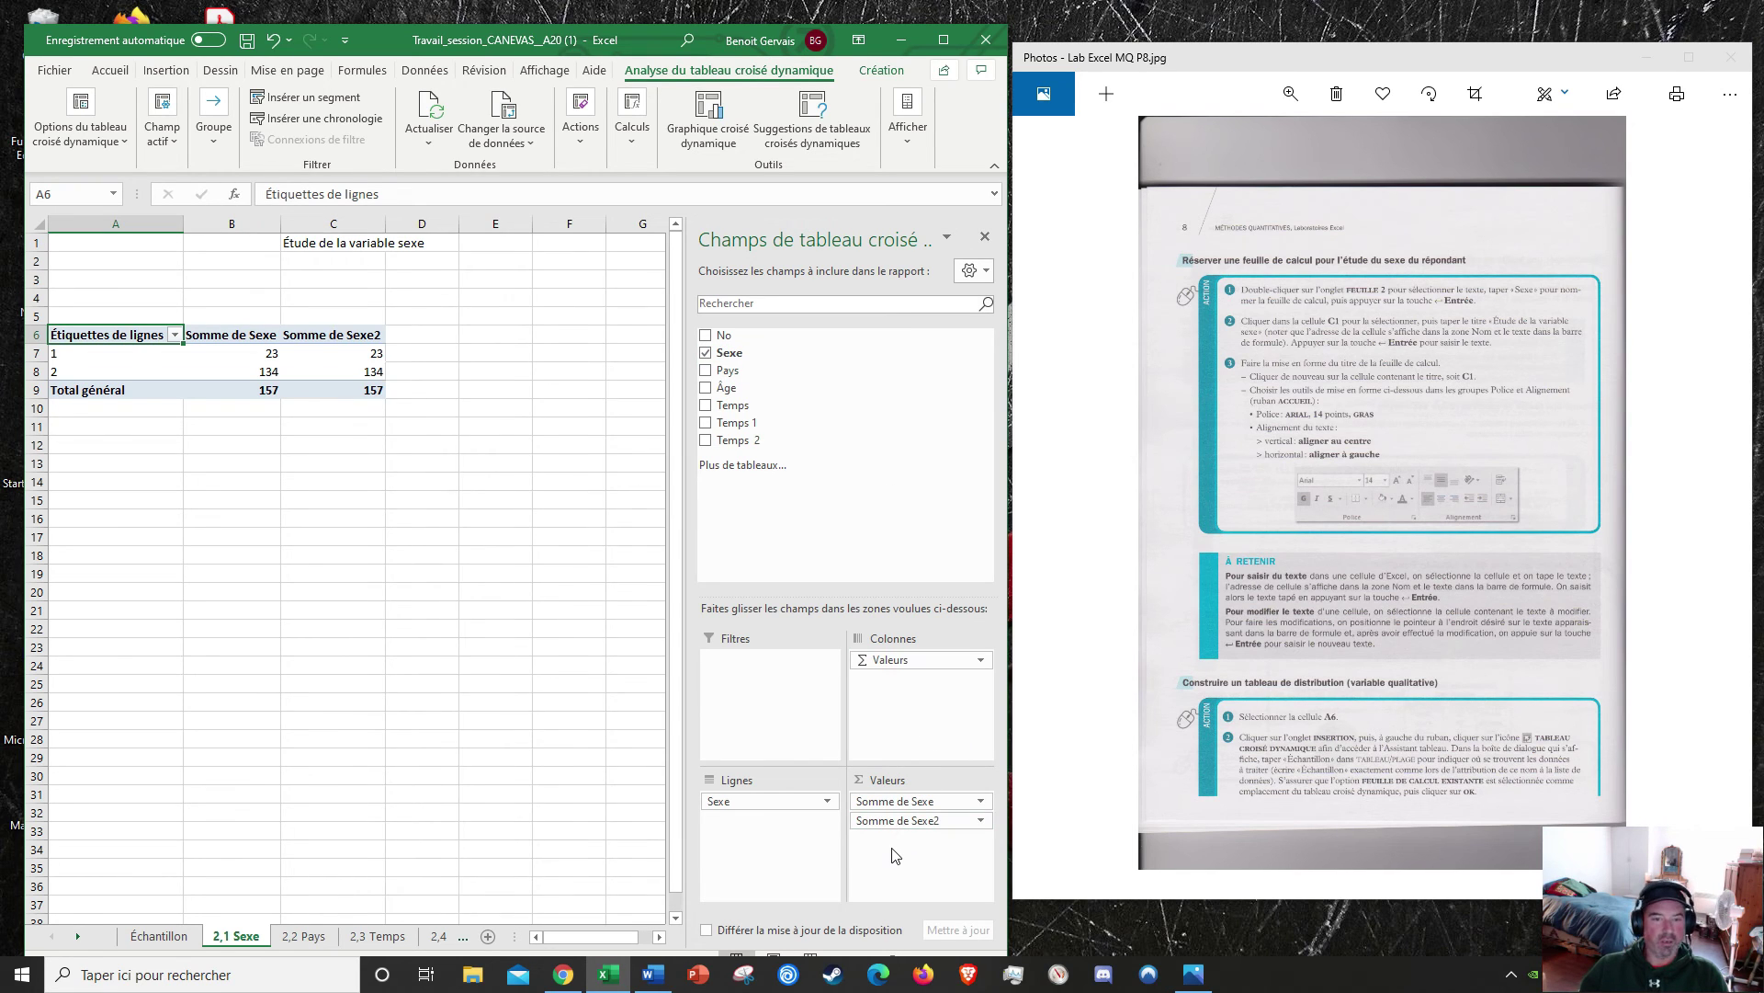
Step: Summarize the PivotTable's first Sexe value field by Nombre
{"action": "left_click", "coordinate": [981, 800]}
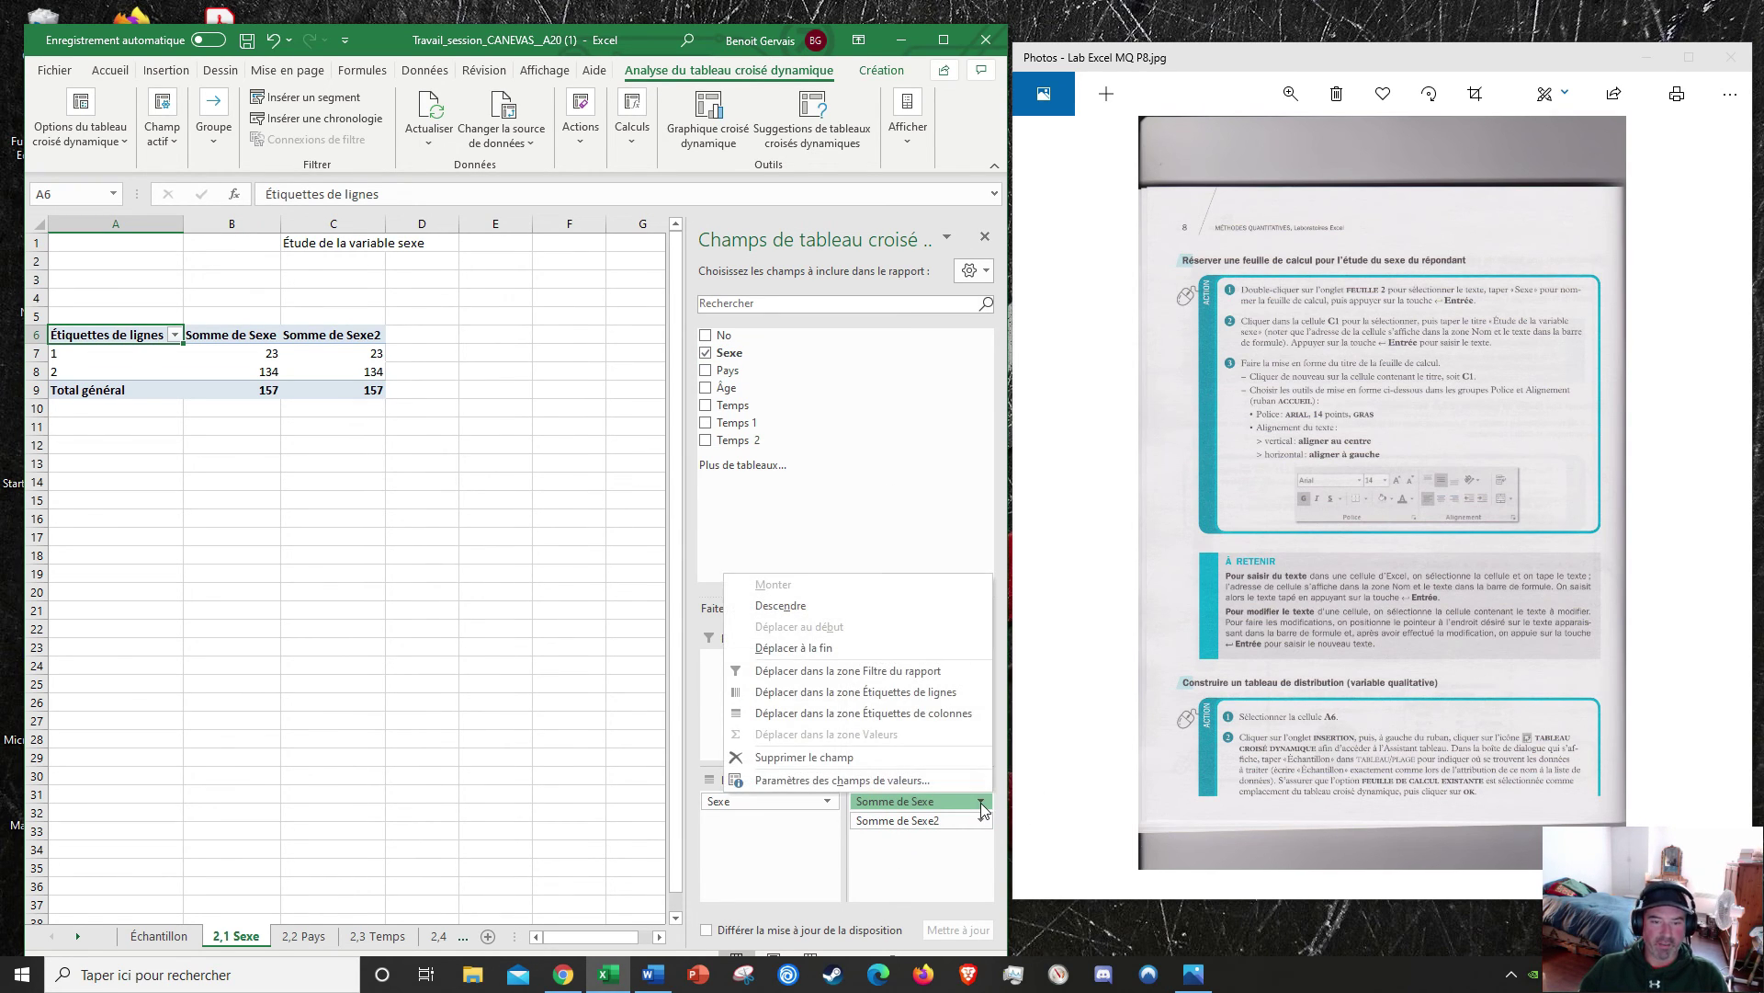
{"action": "left_click", "coordinate": [860, 781]}
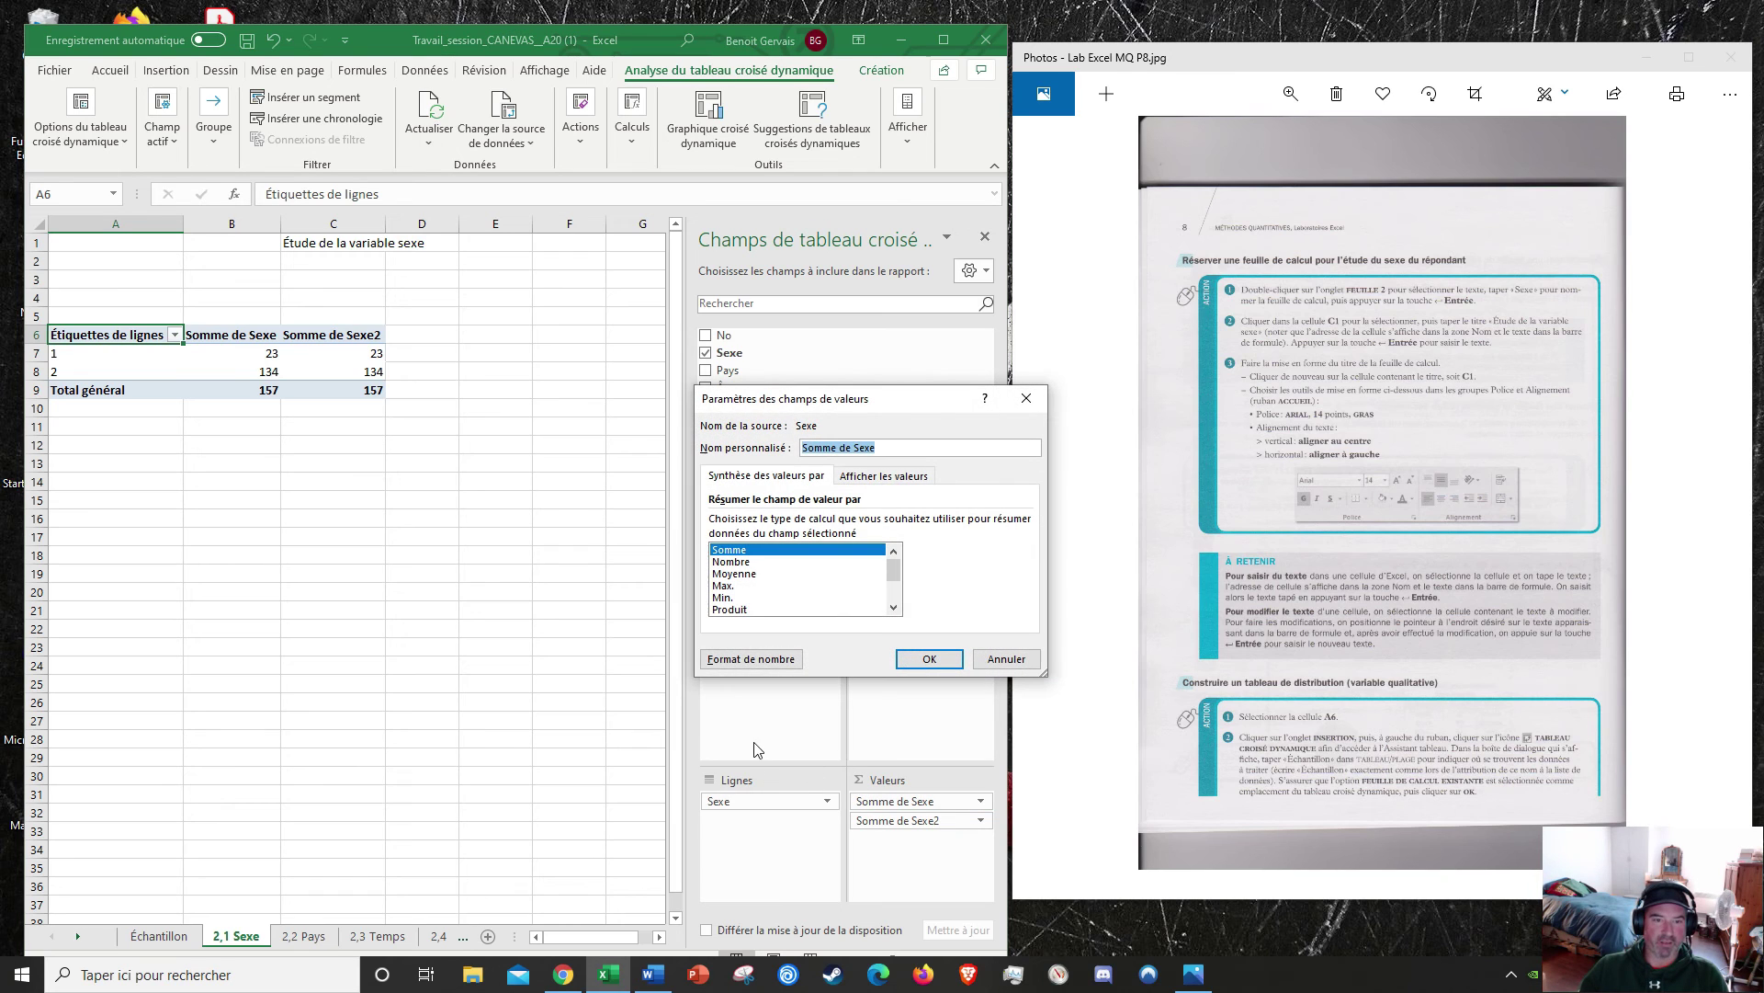
{"action": "left_click", "coordinate": [732, 564]}
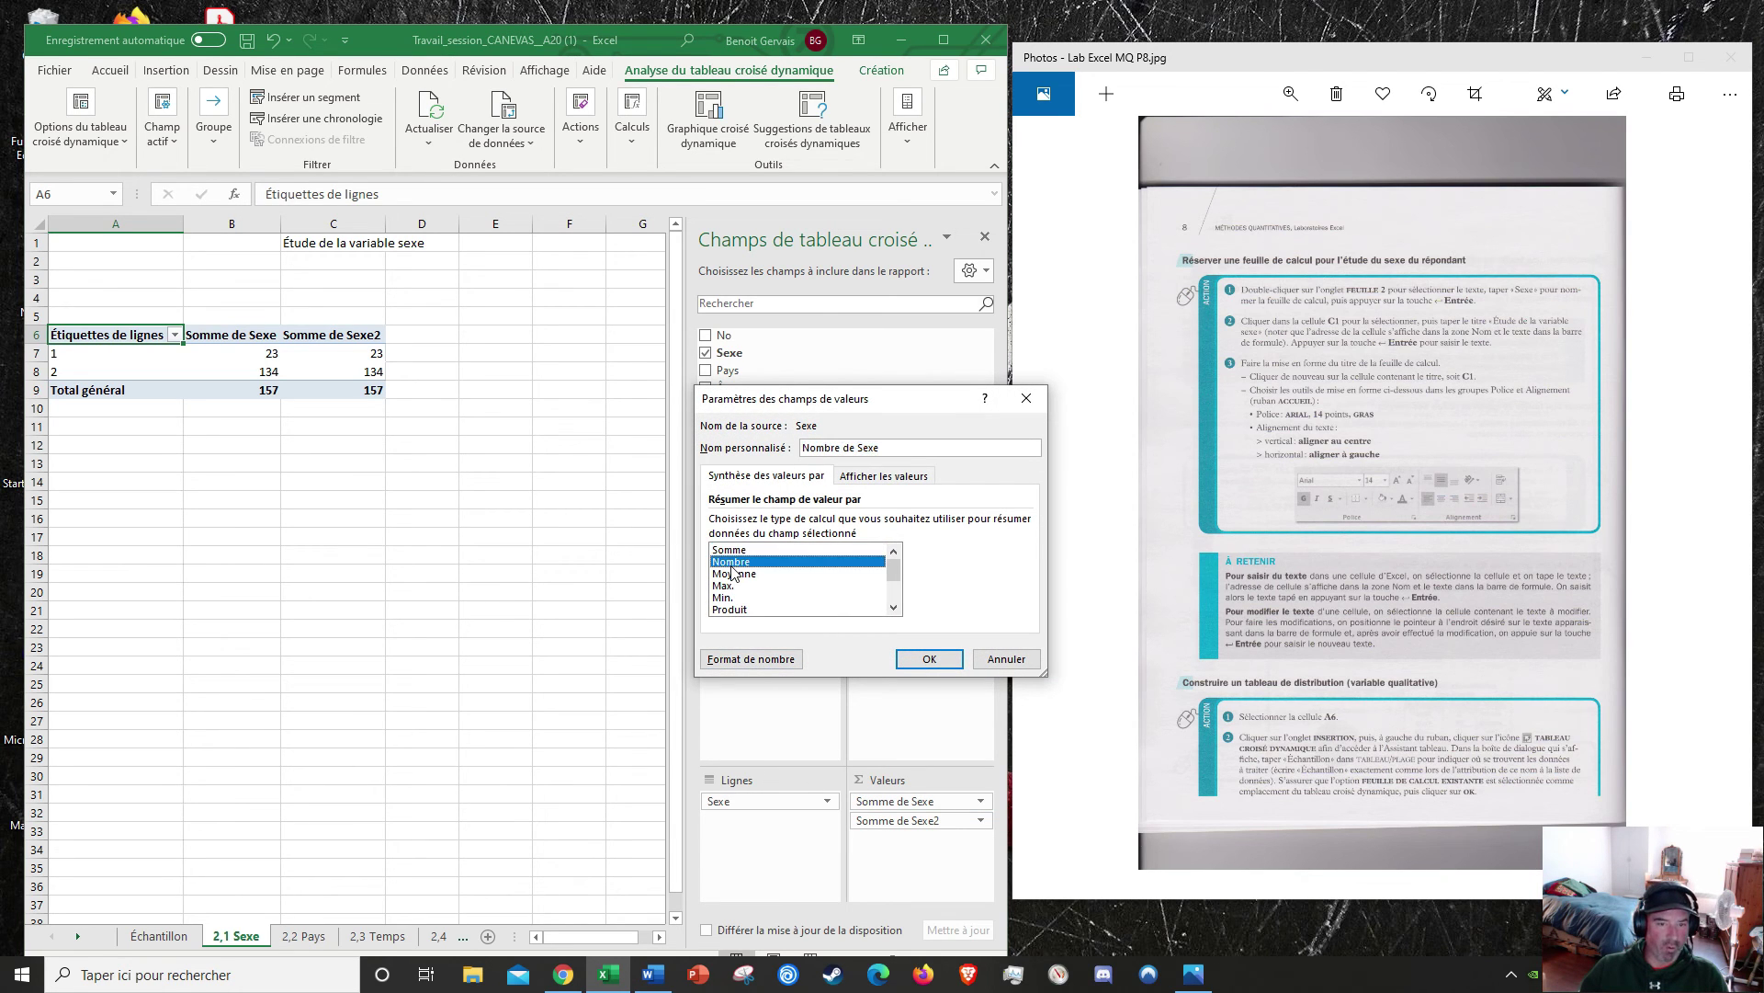
{"action": "left_click", "coordinate": [942, 660]}
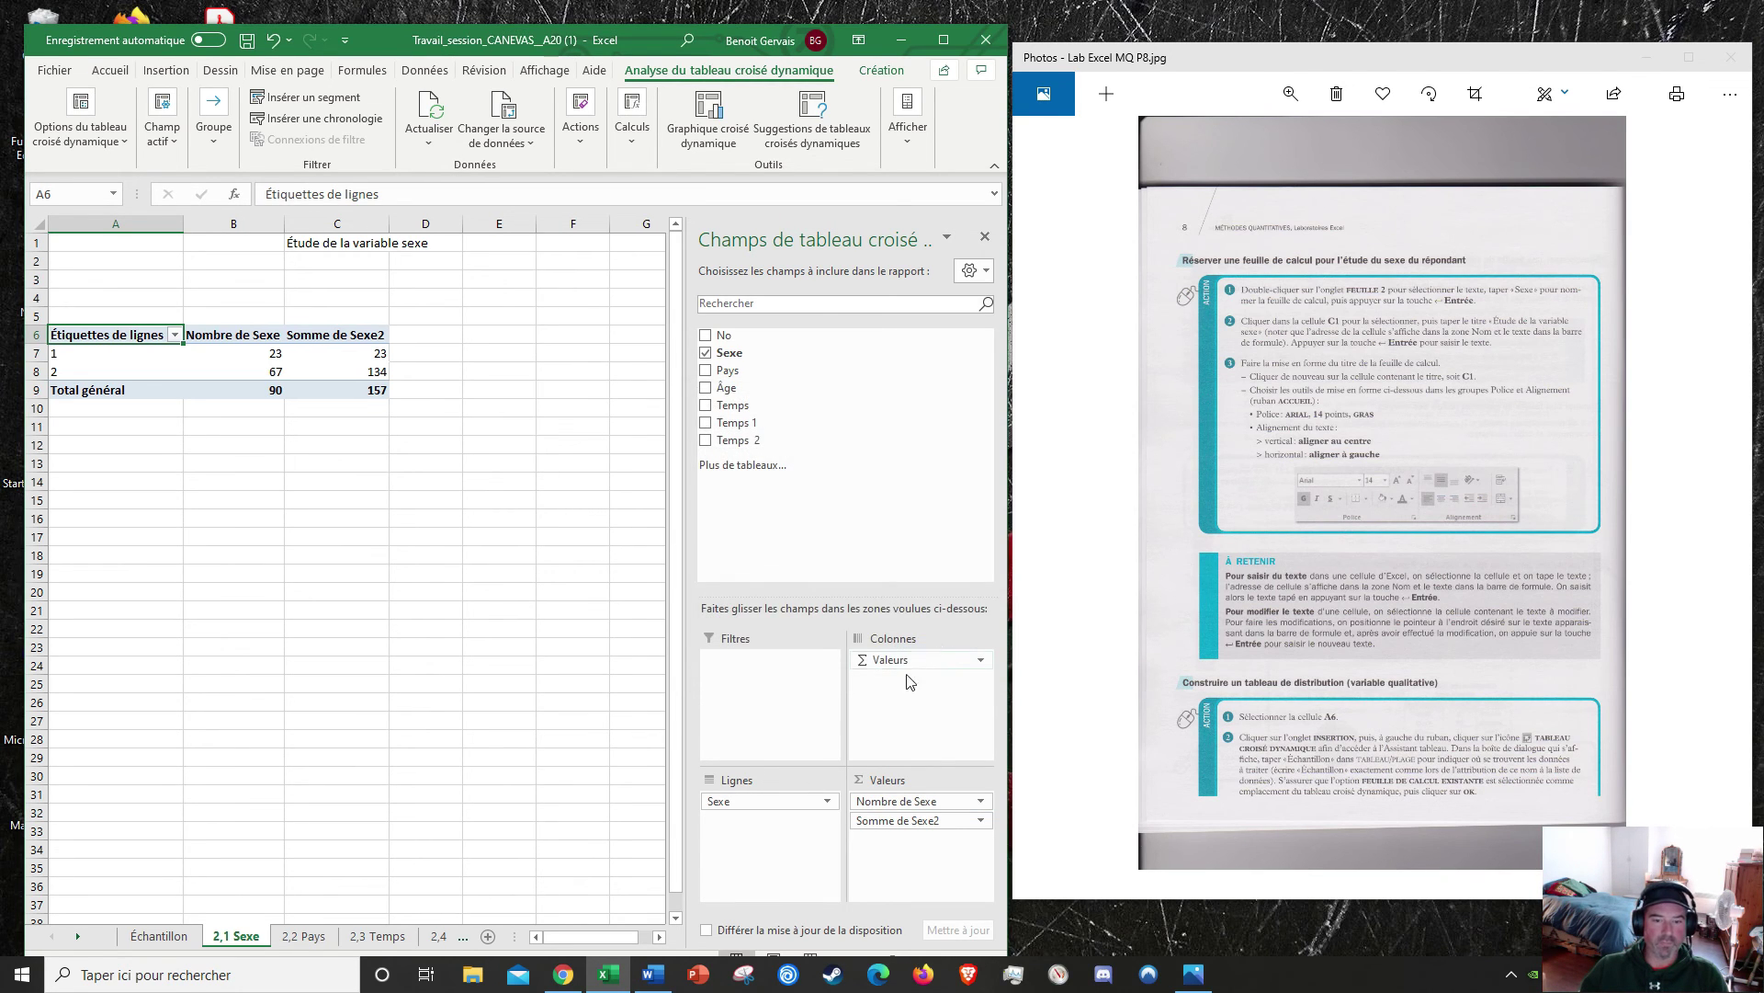
Step: Summarize the second Sexe value field by Nombre, shown as % du total général in Pourcentage format with 1 decimal
{"action": "left_click", "coordinate": [982, 821]}
{"action": "left_click", "coordinate": [873, 788]}
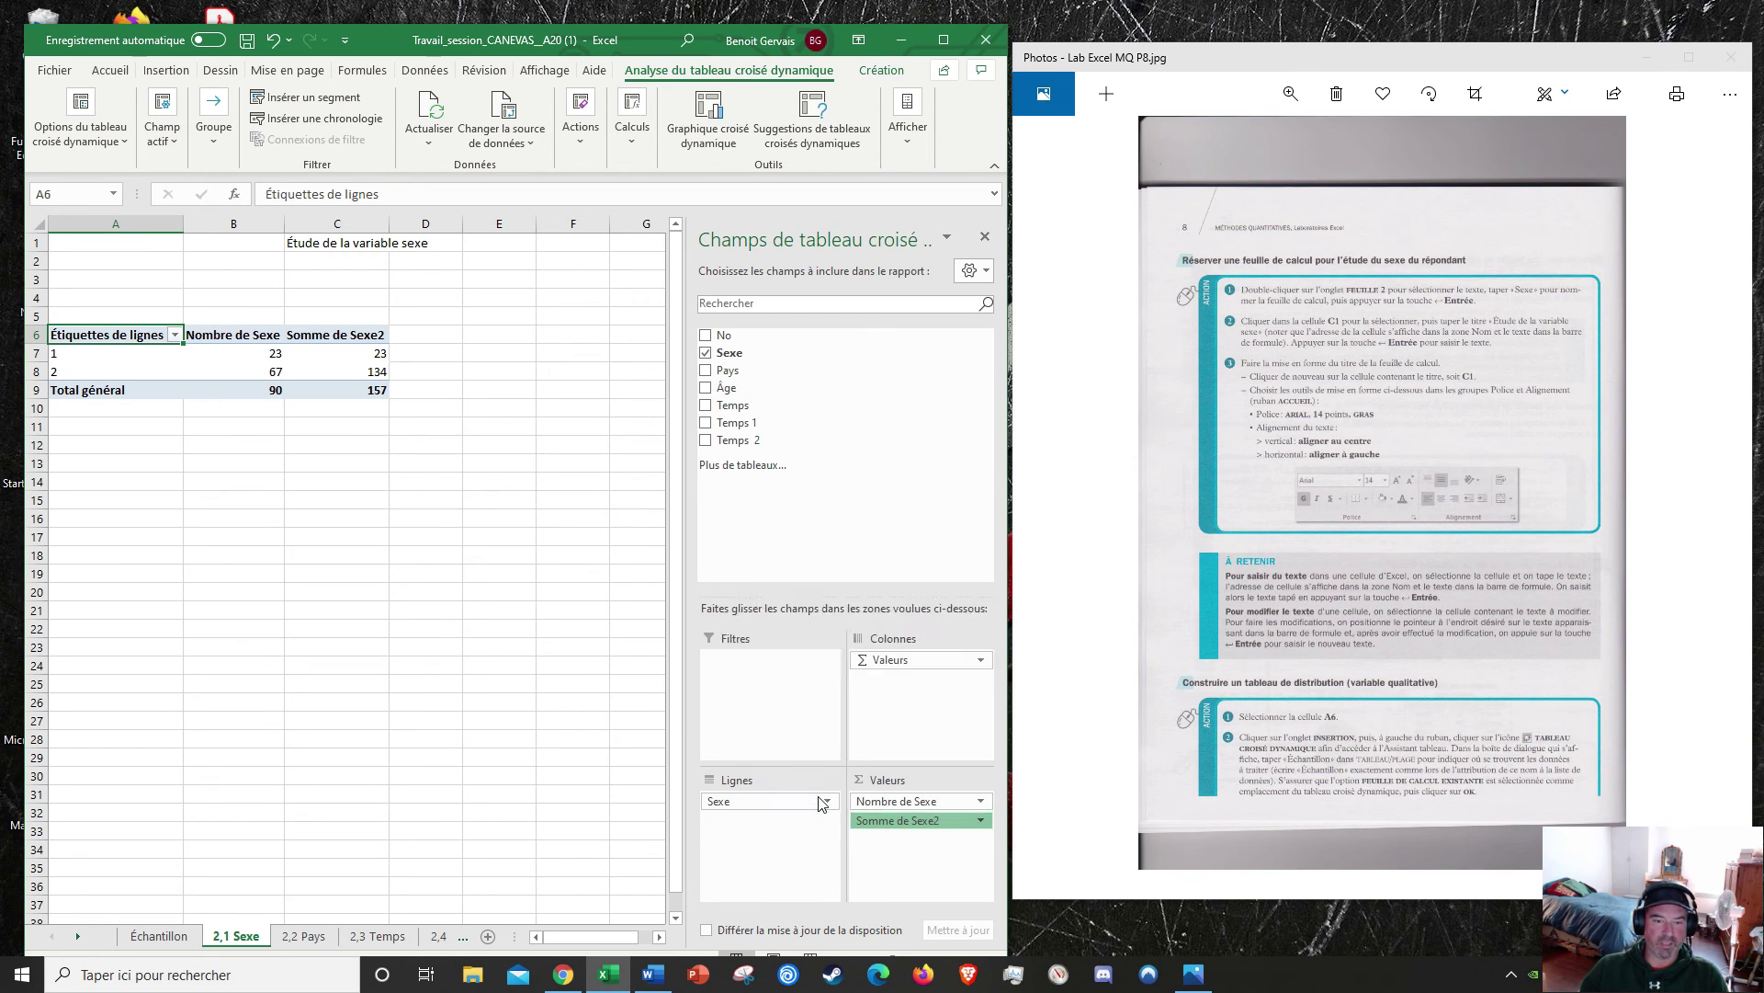
{"action": "left_click", "coordinate": [741, 563]}
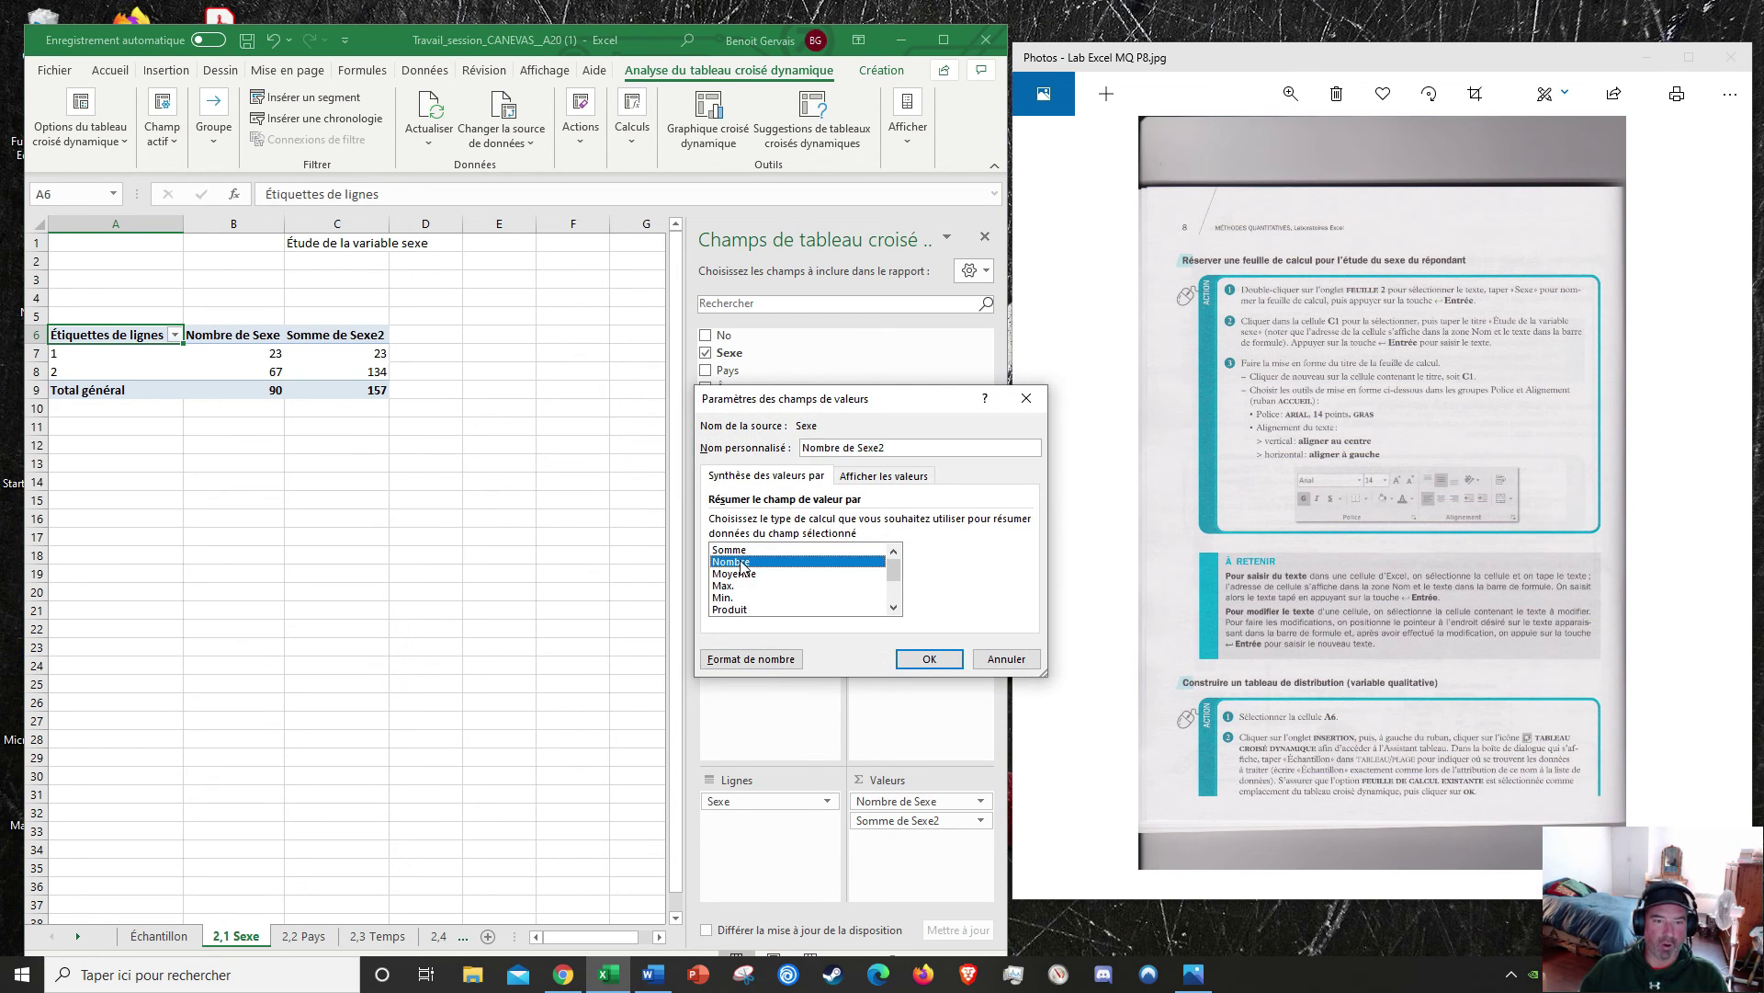
{"action": "left_click", "coordinate": [886, 478]}
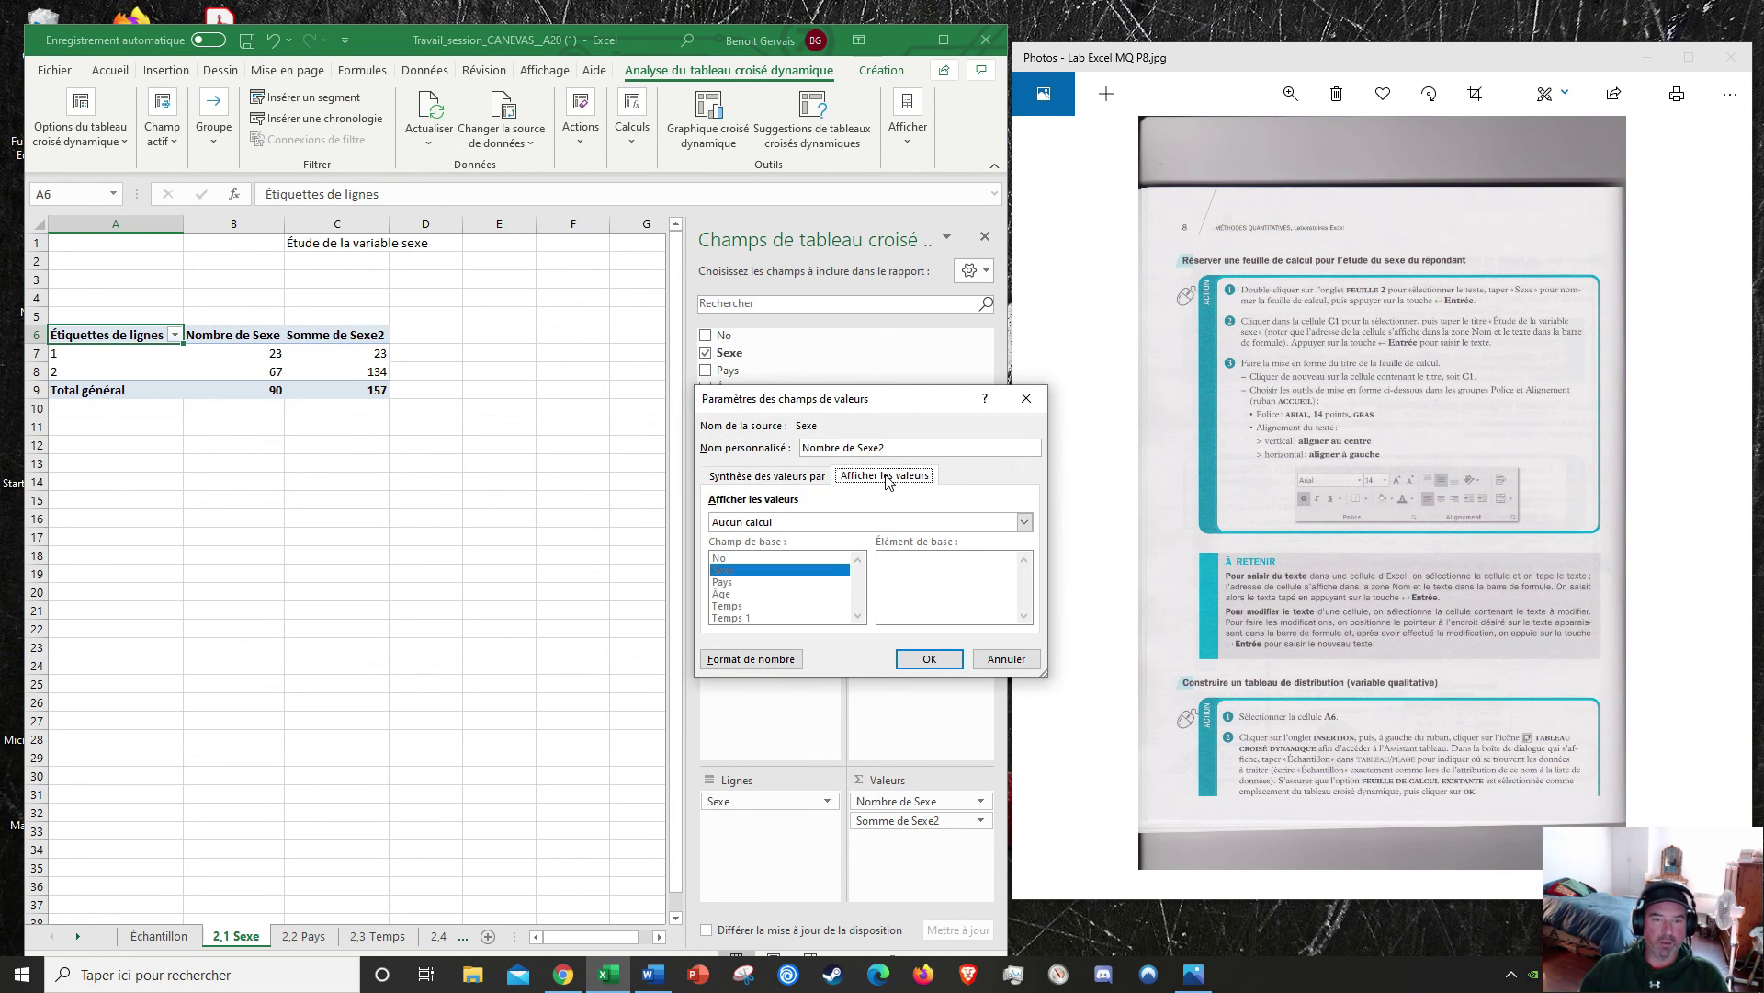
{"action": "left_click", "coordinate": [1023, 522]}
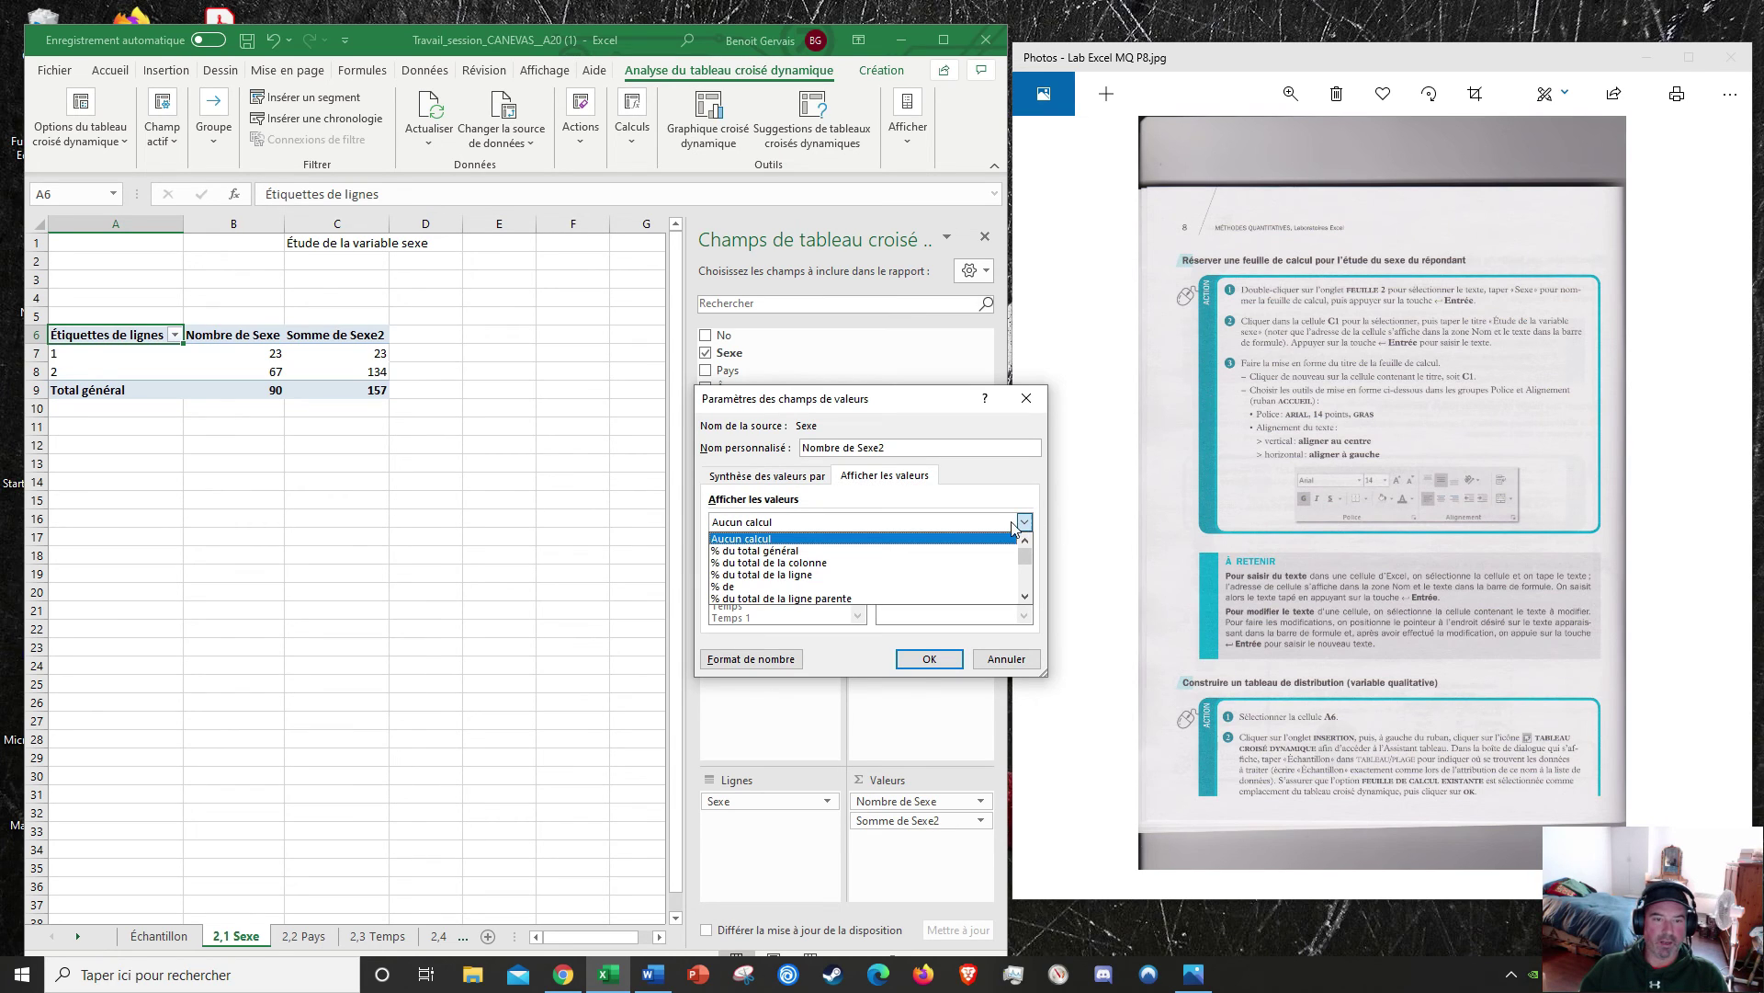
{"action": "left_click", "coordinate": [766, 552]}
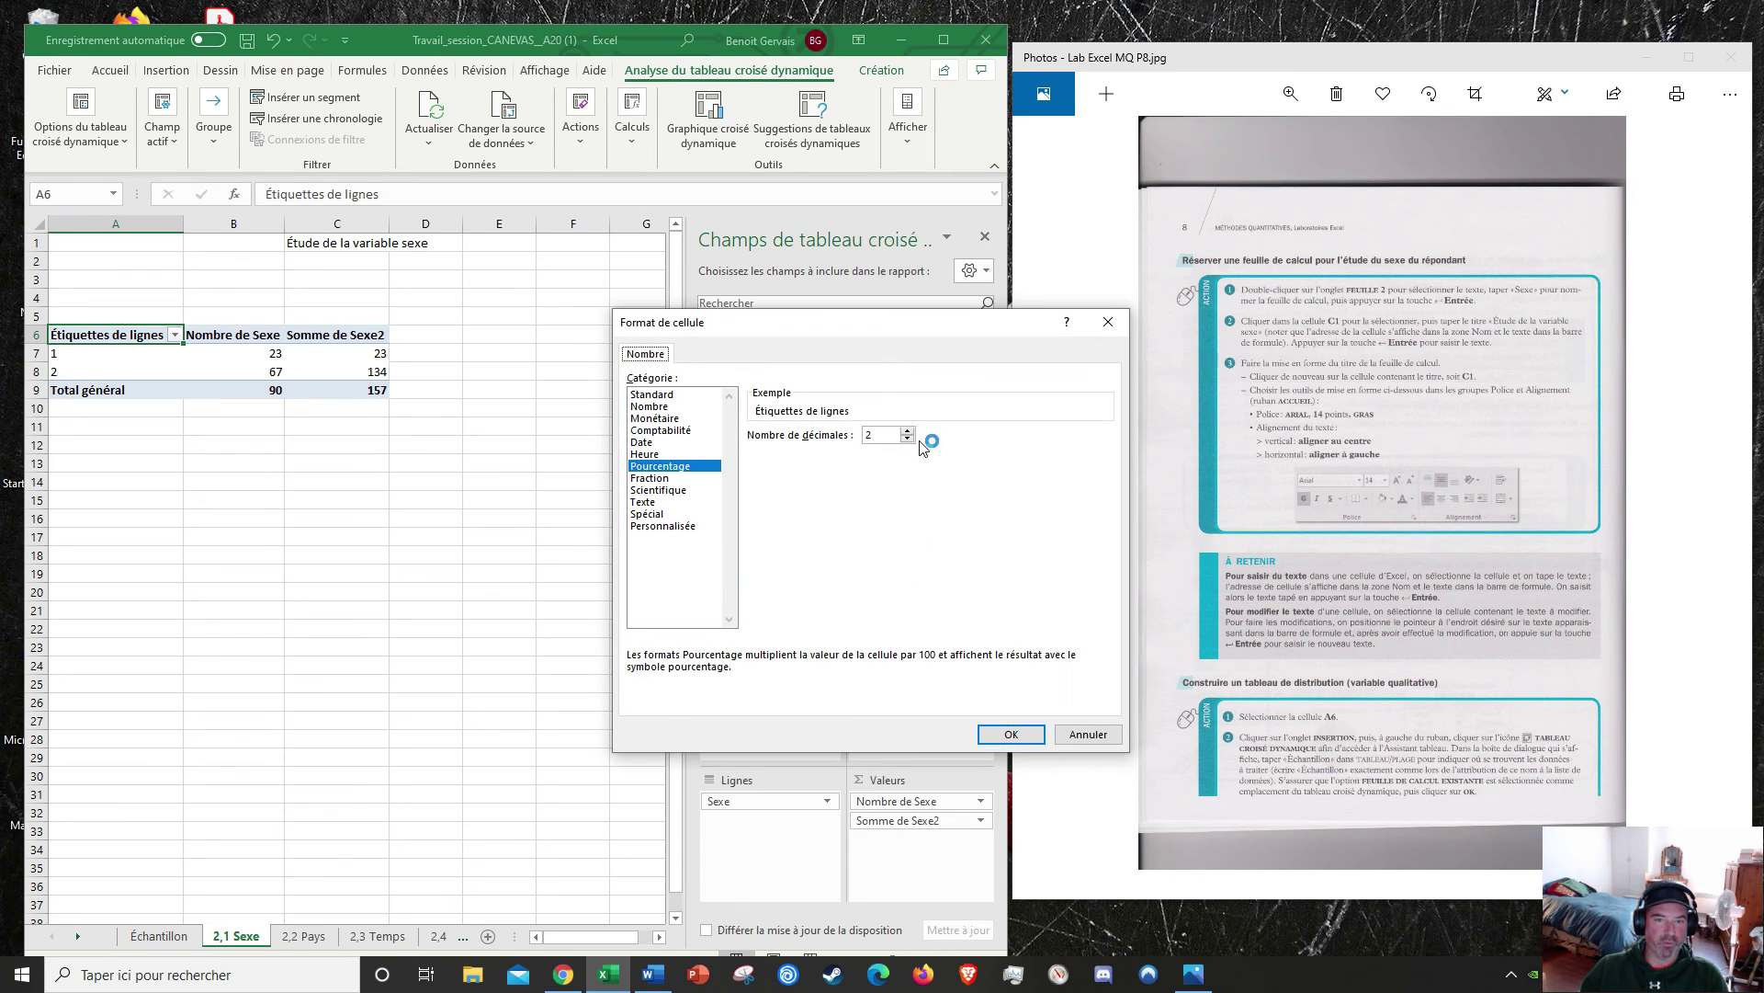
{"action": "left_click", "coordinate": [907, 439]}
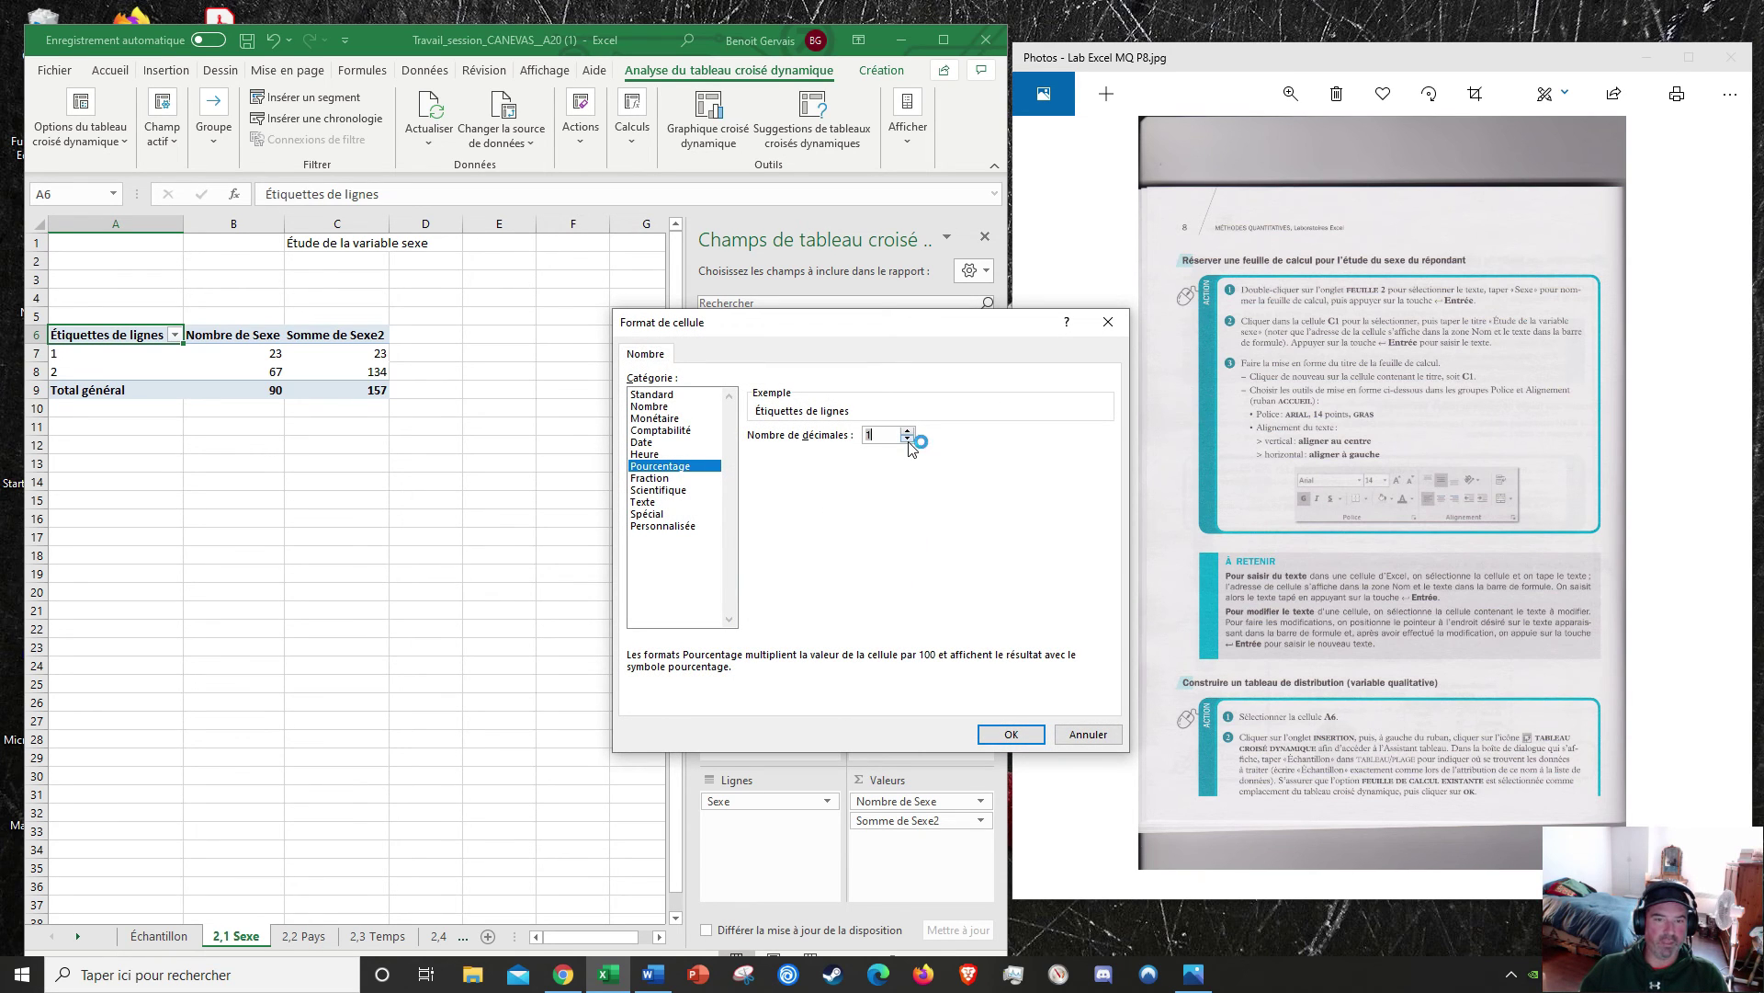
{"action": "left_click", "coordinate": [1006, 734]}
{"action": "left_click", "coordinate": [933, 668]}
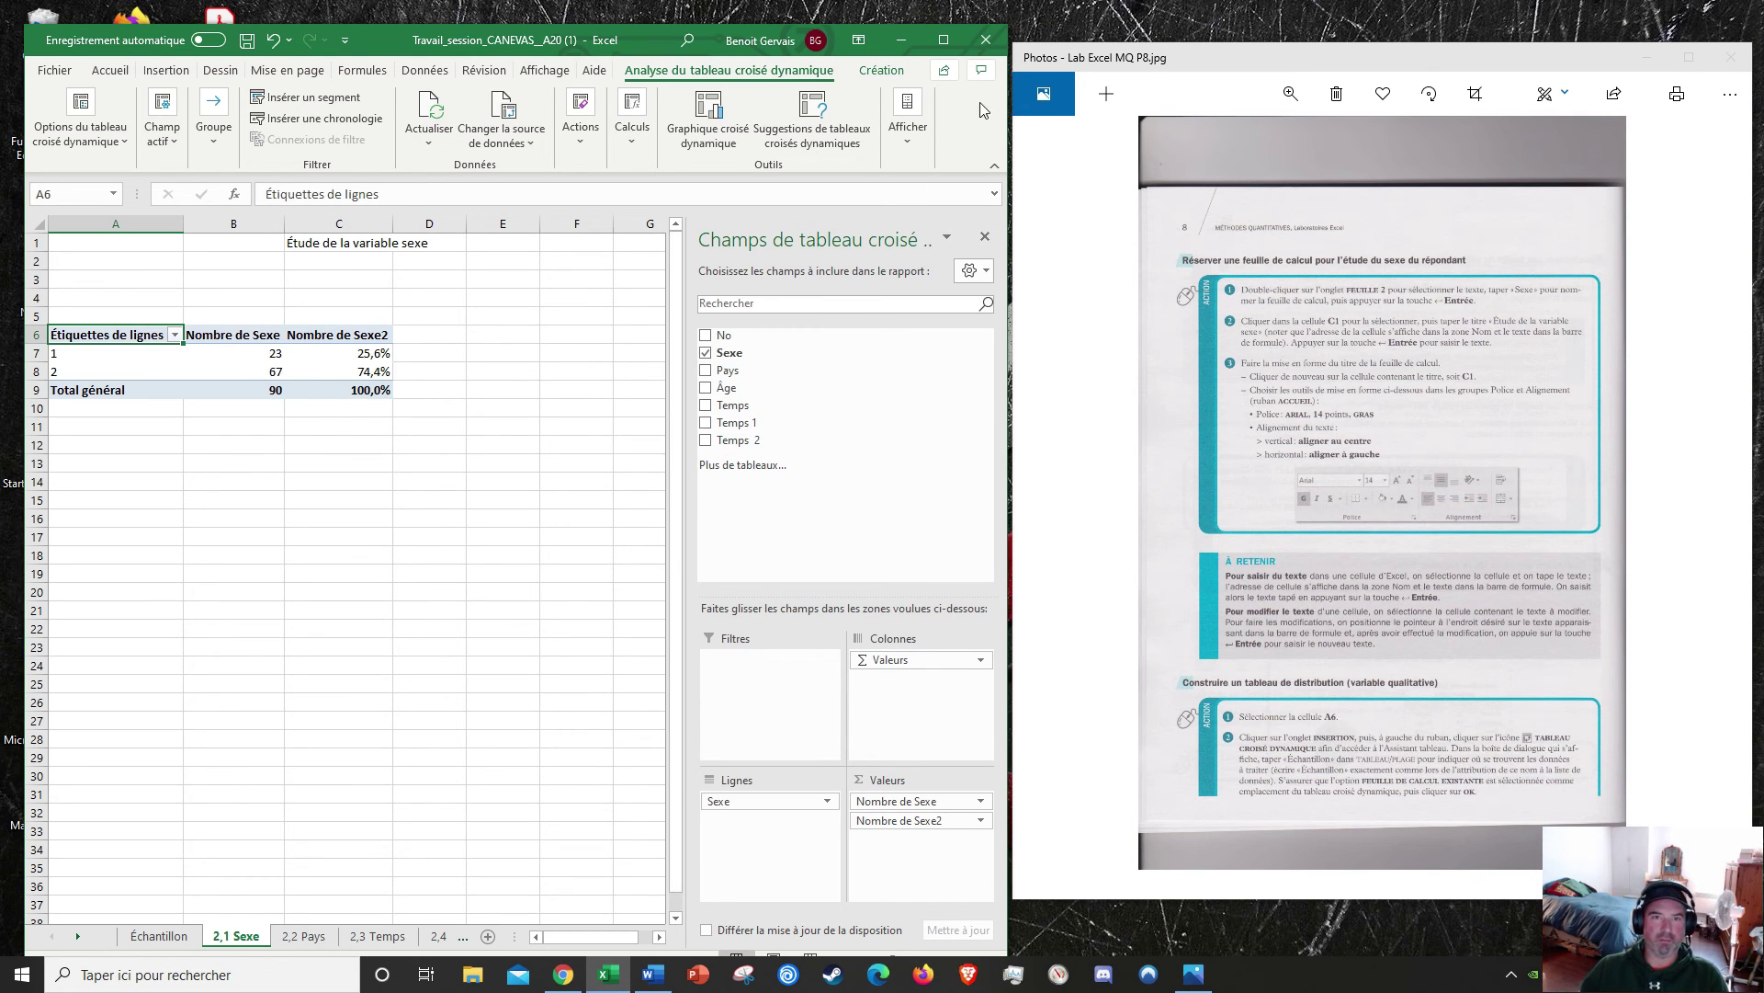
Step: Copy the whole PivotTable in A6:C9 and paste it over itself as values only
{"action": "left_click", "coordinate": [944, 40]}
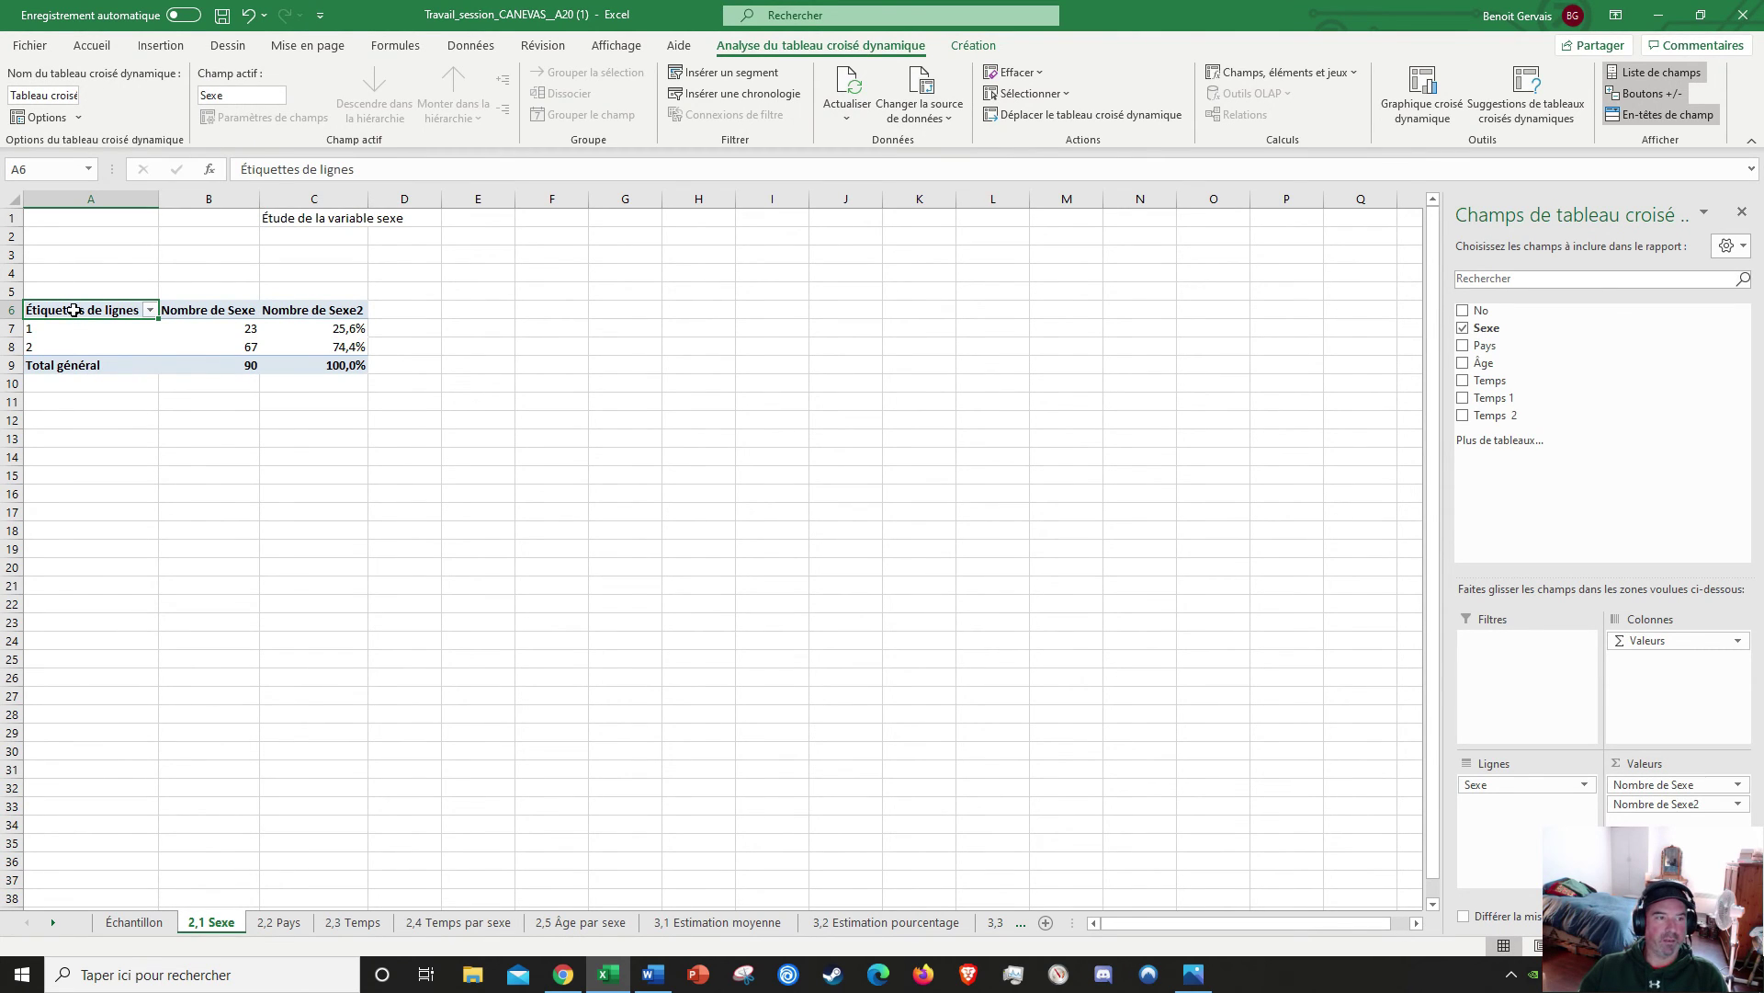
{"action": "left_click_drag", "start_coordinate": [138, 309], "coordinate": [291, 358]}
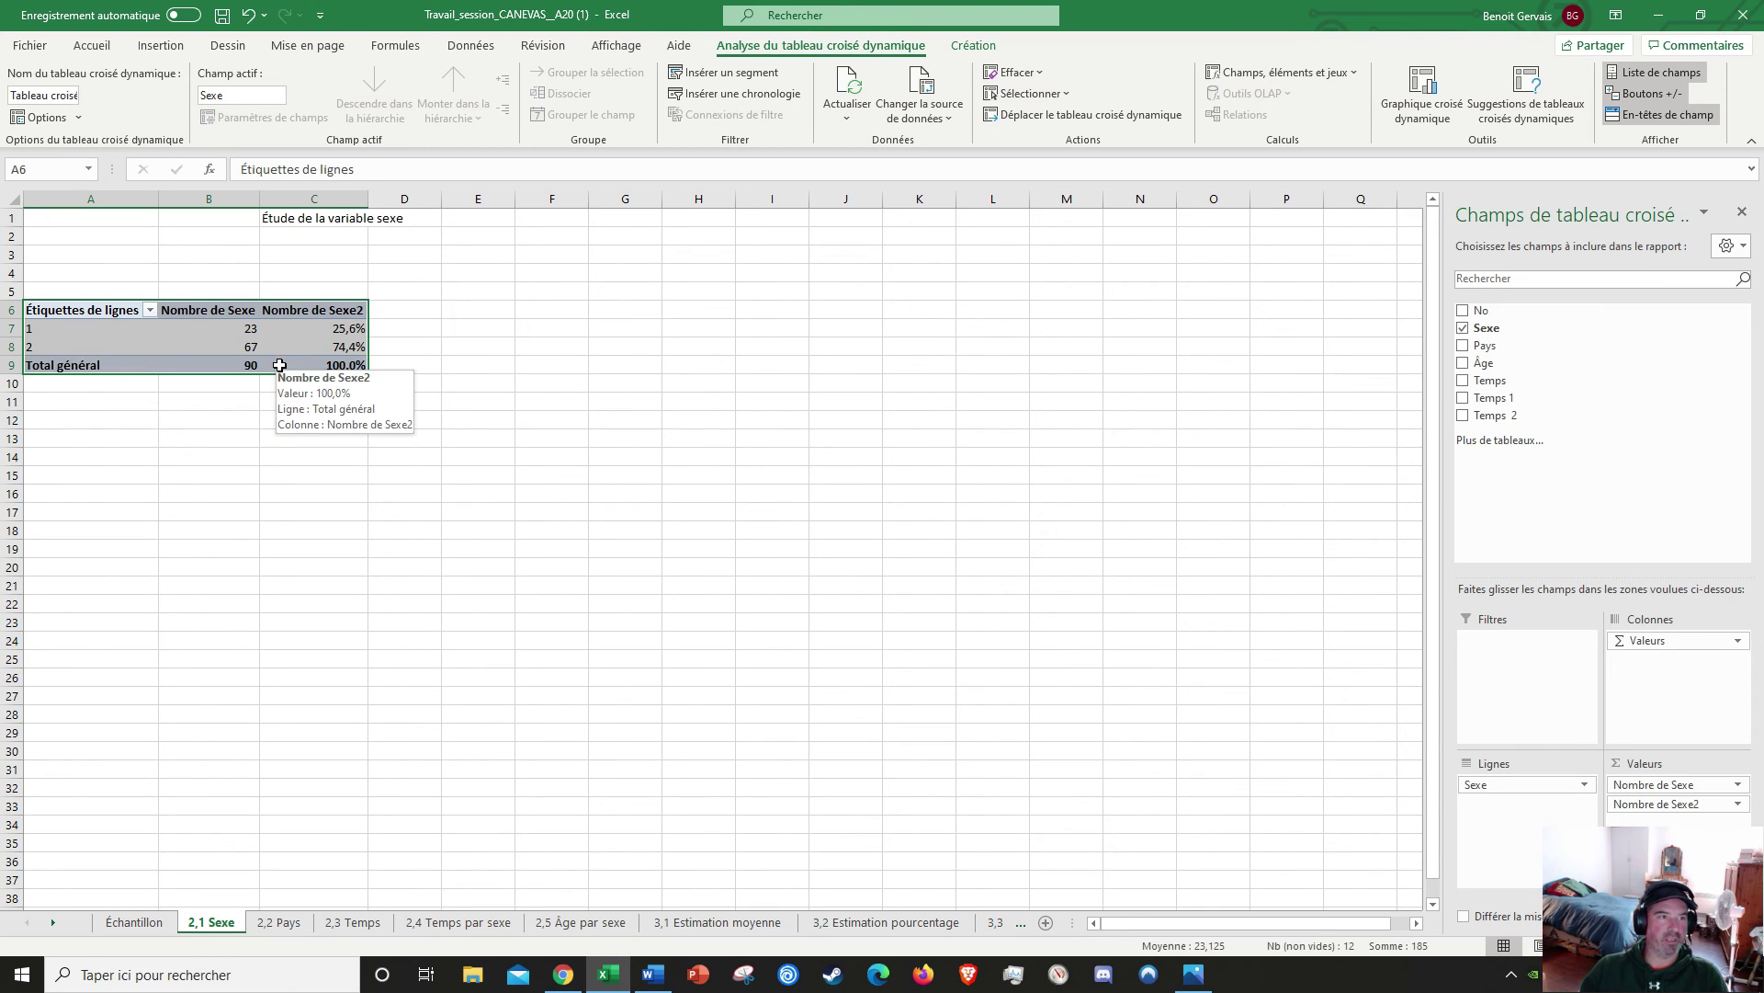
{"action": "left_click", "coordinate": [91, 46]}
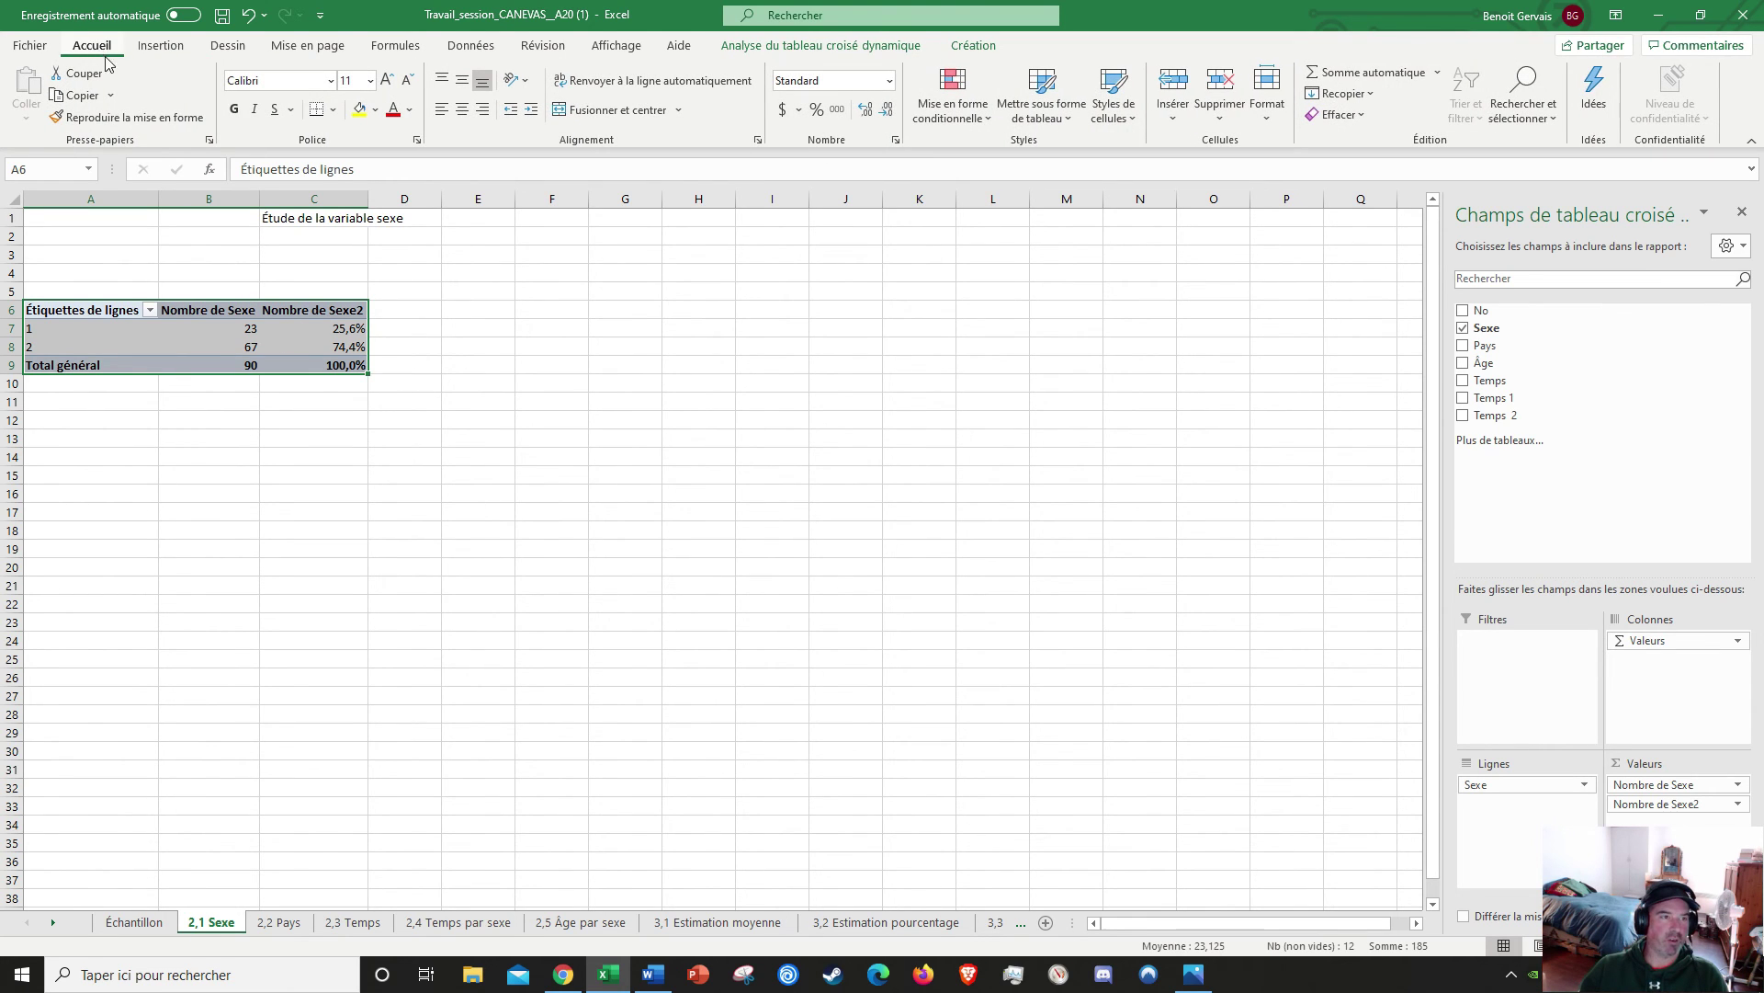
{"action": "left_click", "coordinate": [83, 96]}
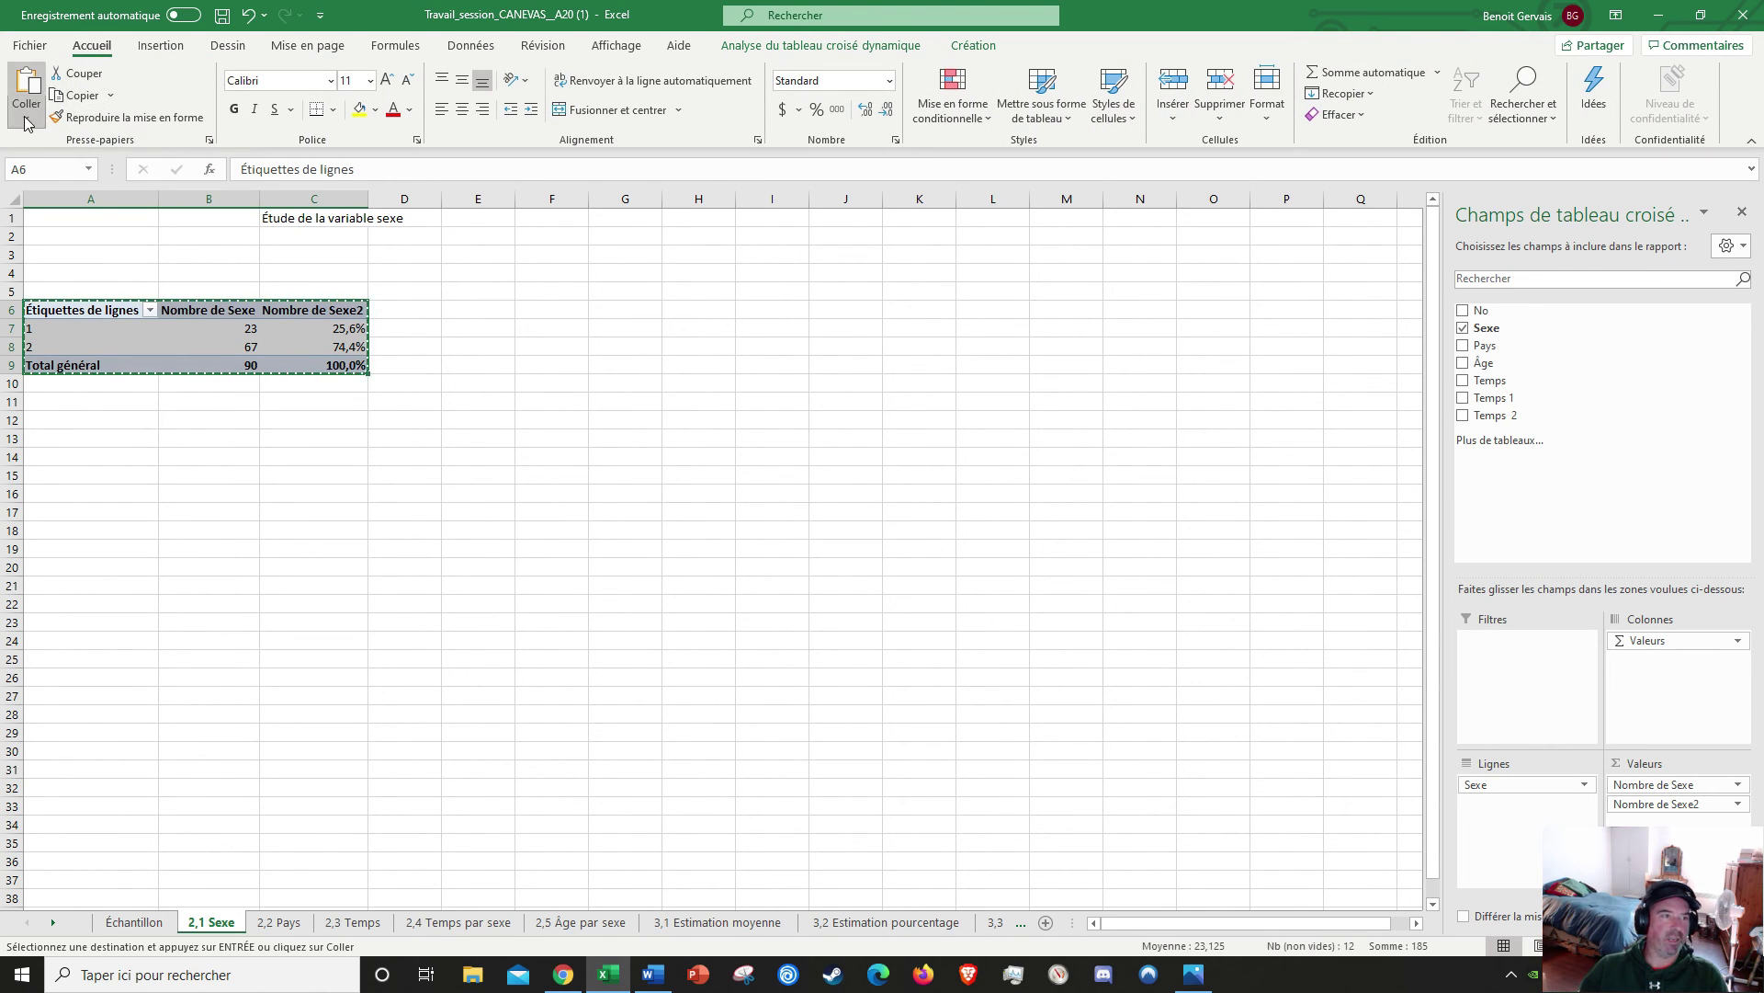
{"action": "left_click", "coordinate": [26, 119]}
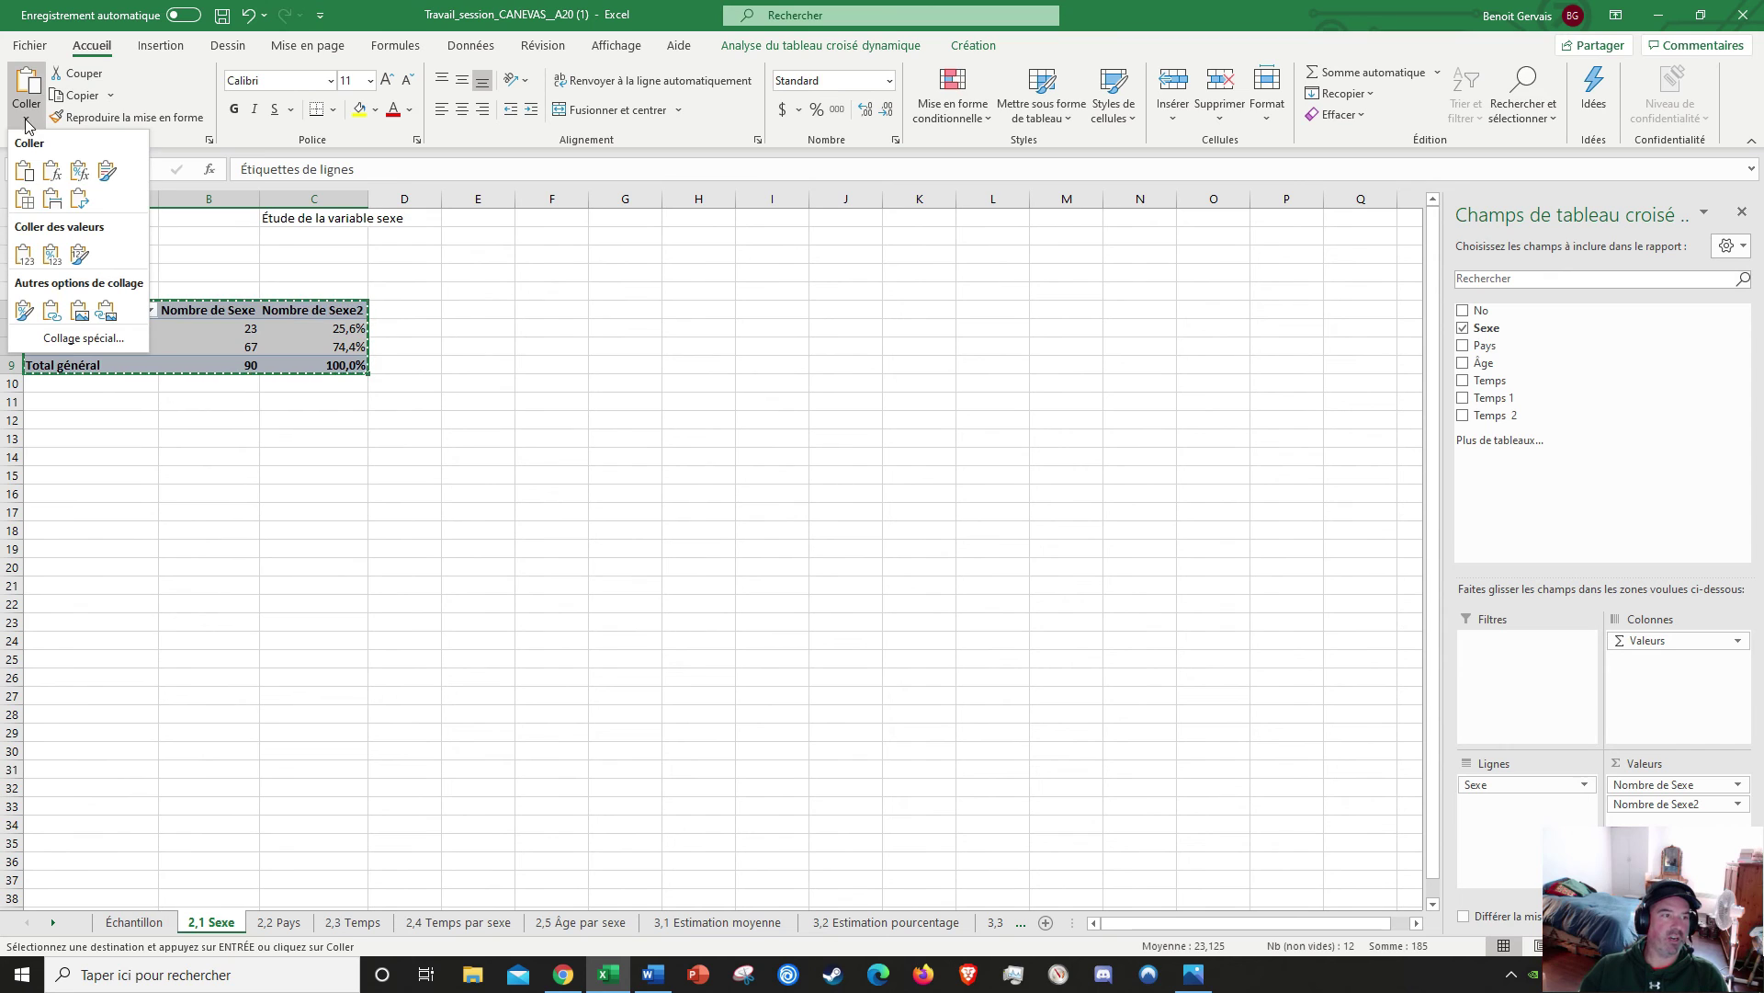
{"action": "left_click", "coordinate": [24, 257]}
{"action": "left_click", "coordinate": [544, 367]}
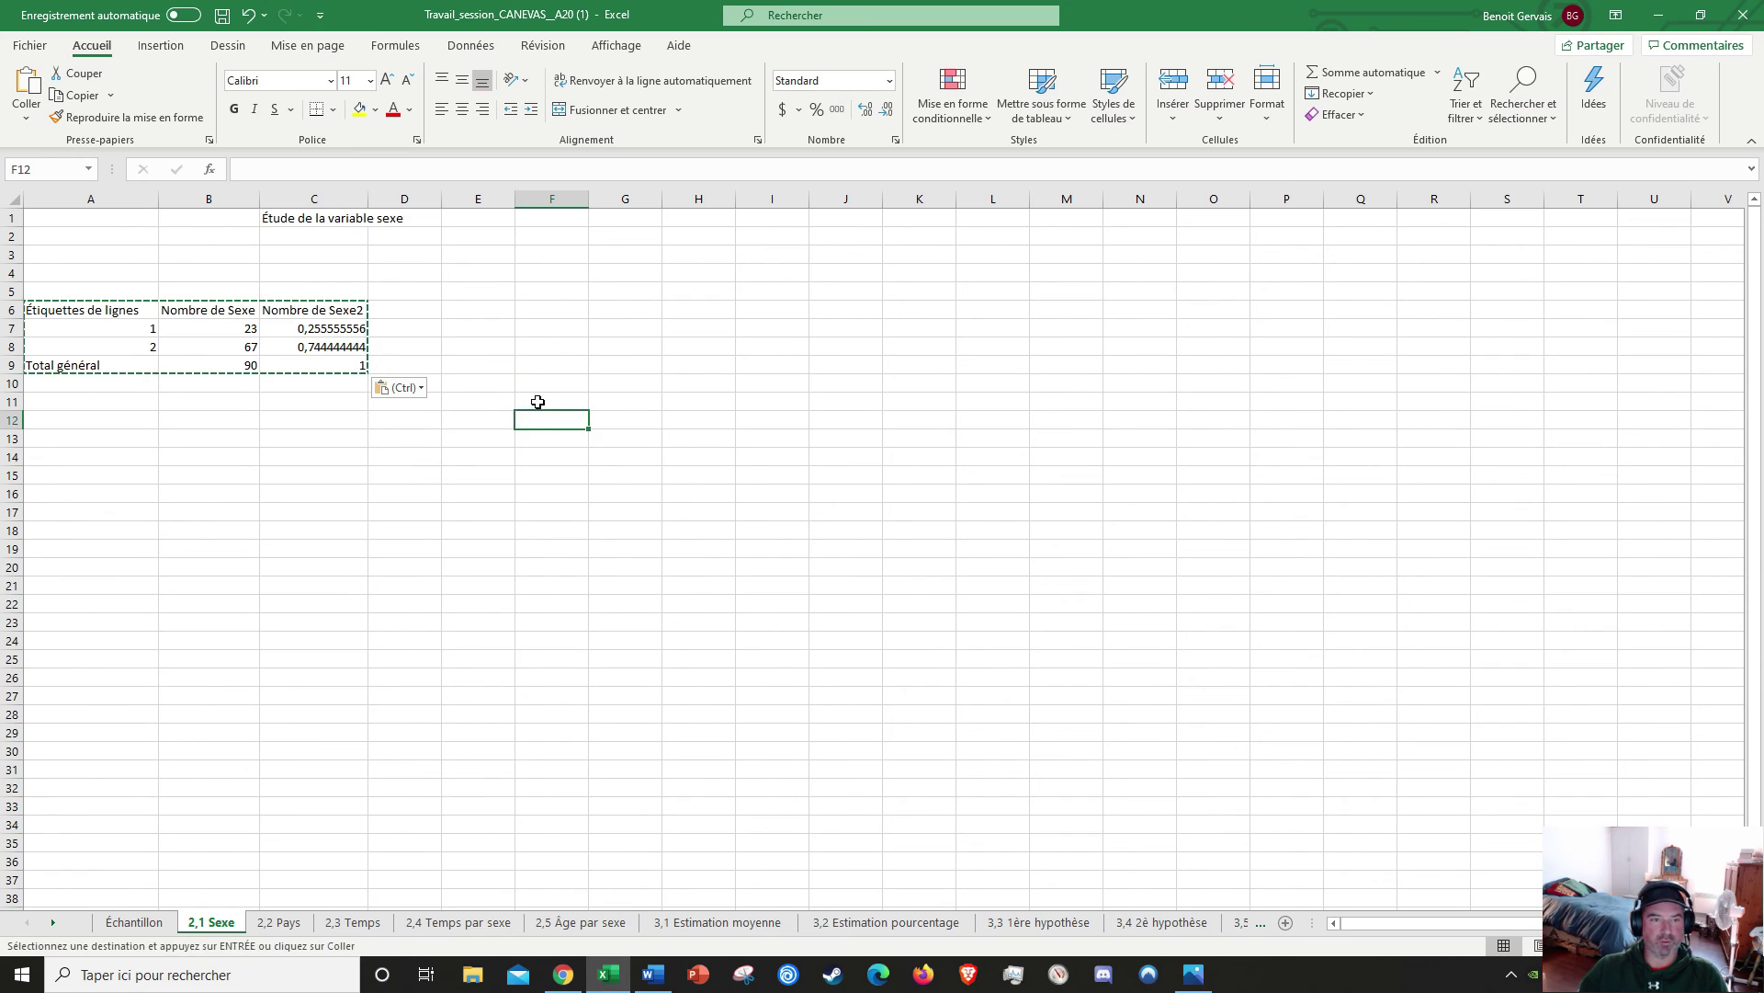
{"action": "double_click", "coordinate": [535, 401]}
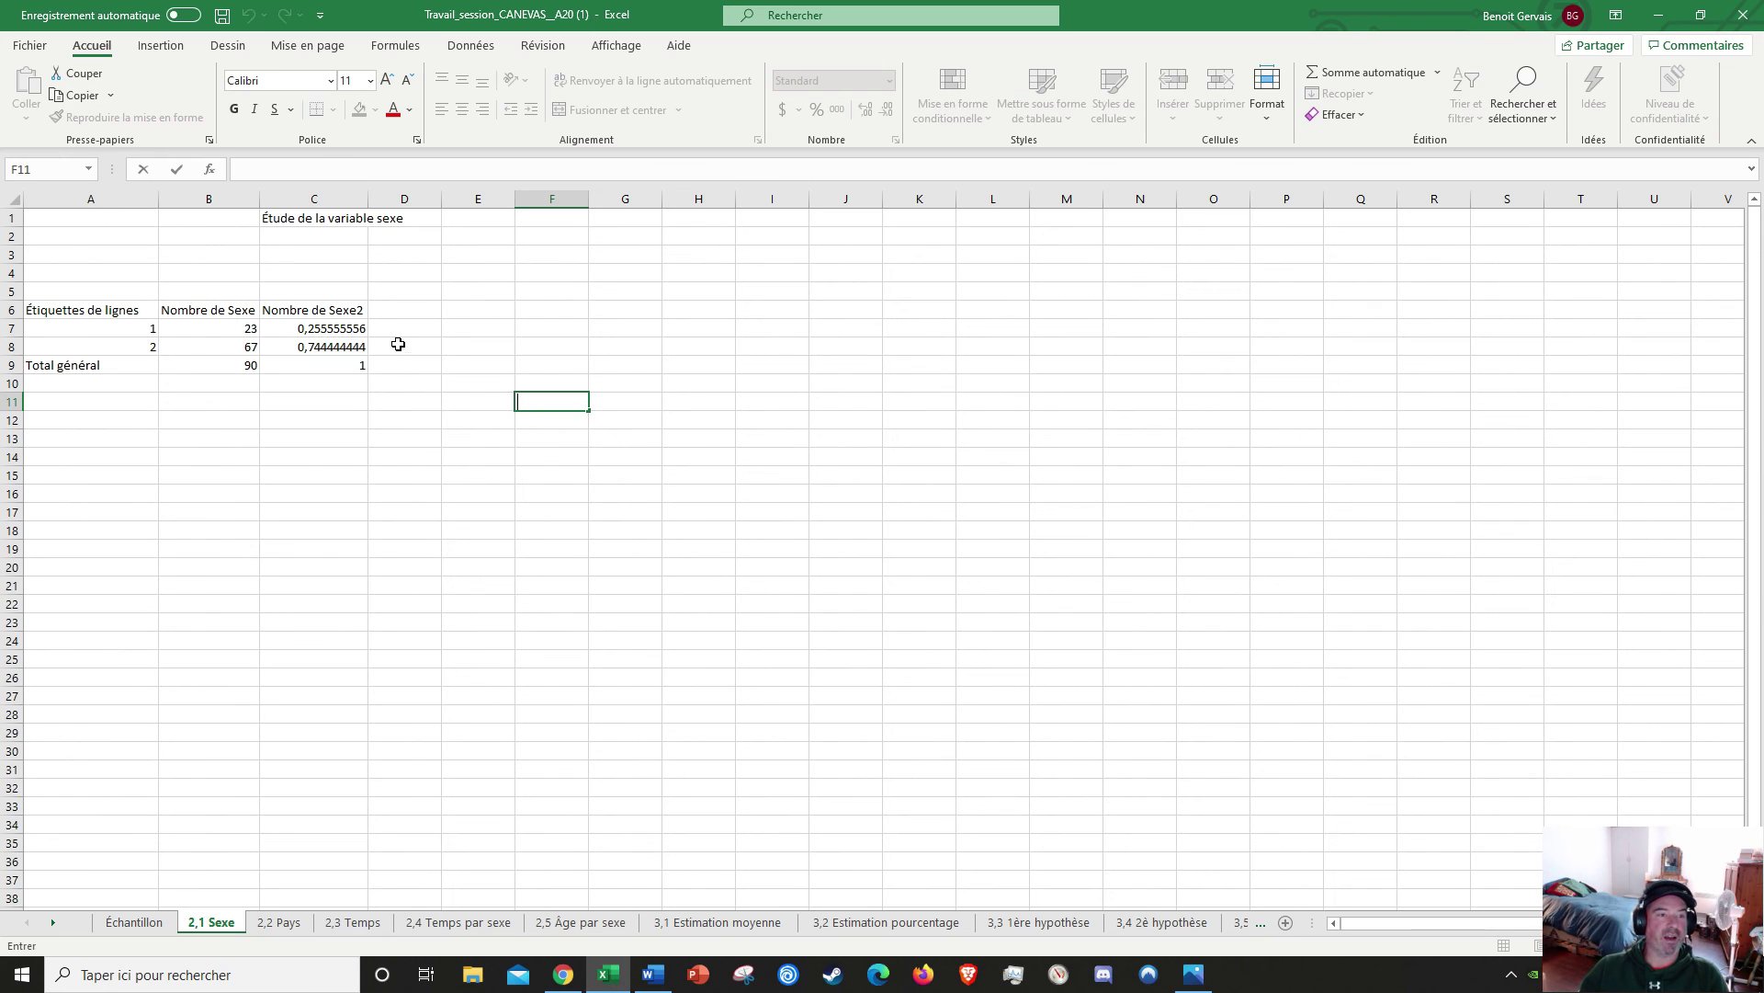
Step: Rename the table headers in A6:C6 as Sexe, Nombre and Pourcentage
{"action": "left_click", "coordinate": [89, 313]}
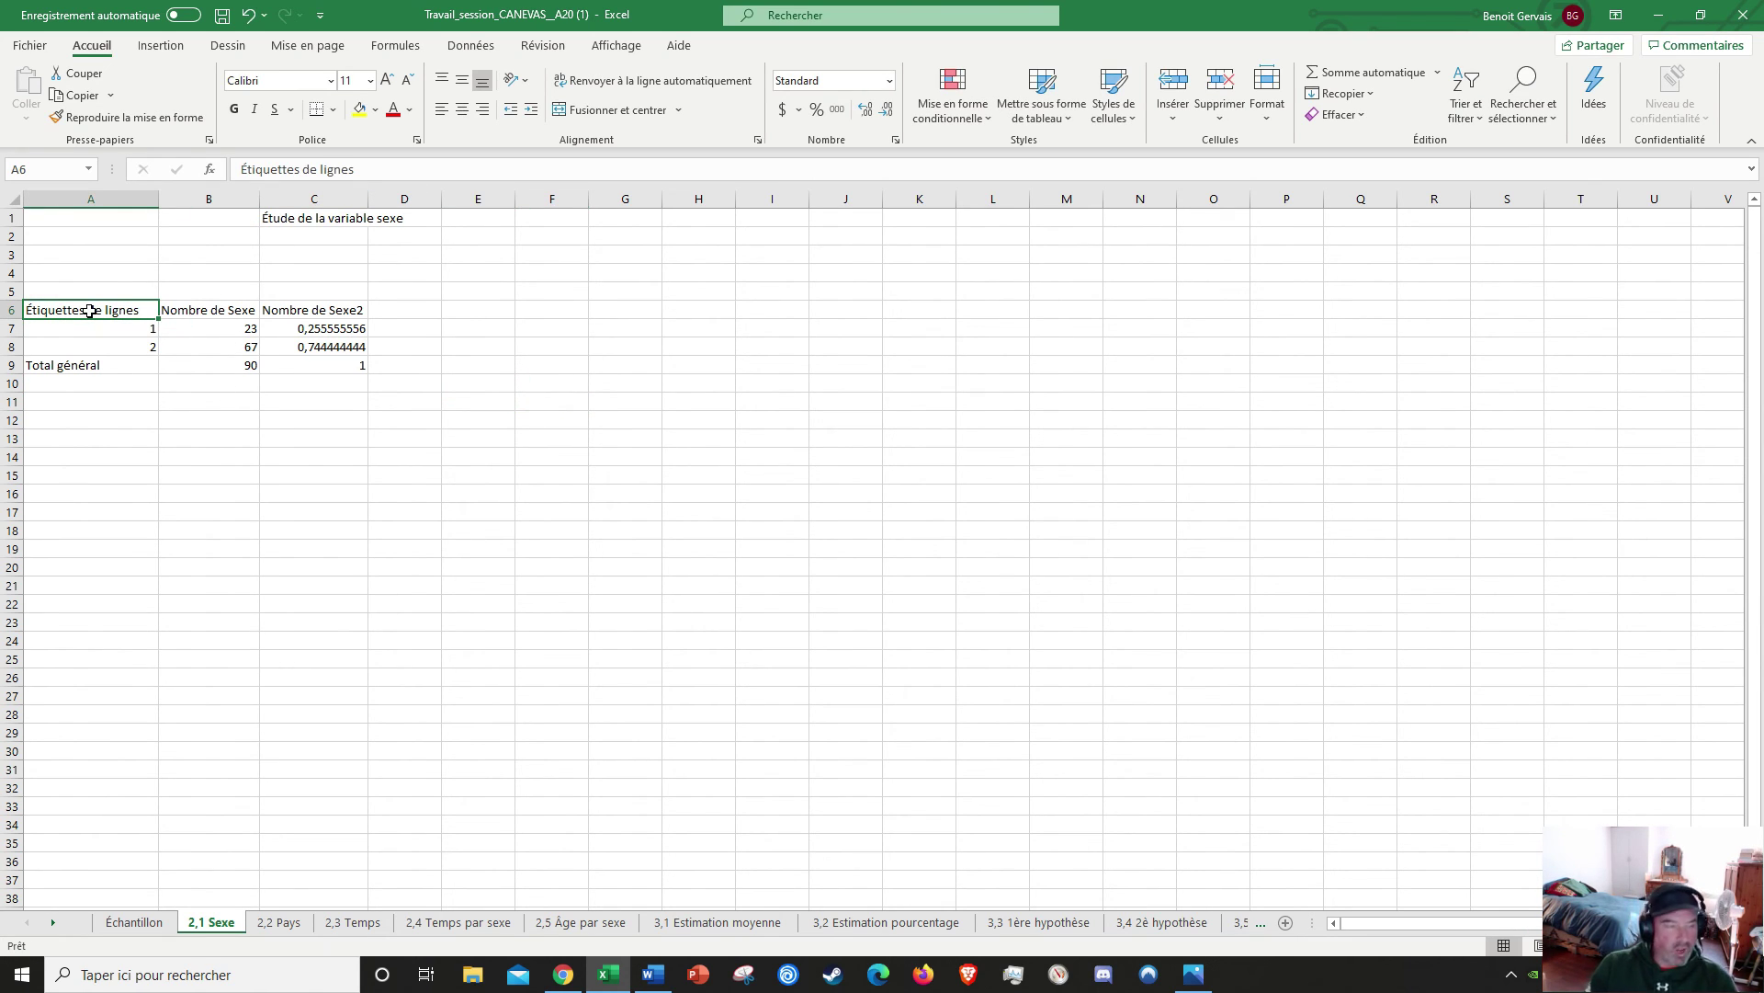
{"action": "key", "text": "BackSpace"}
{"action": "type", "text": "Sexe"}
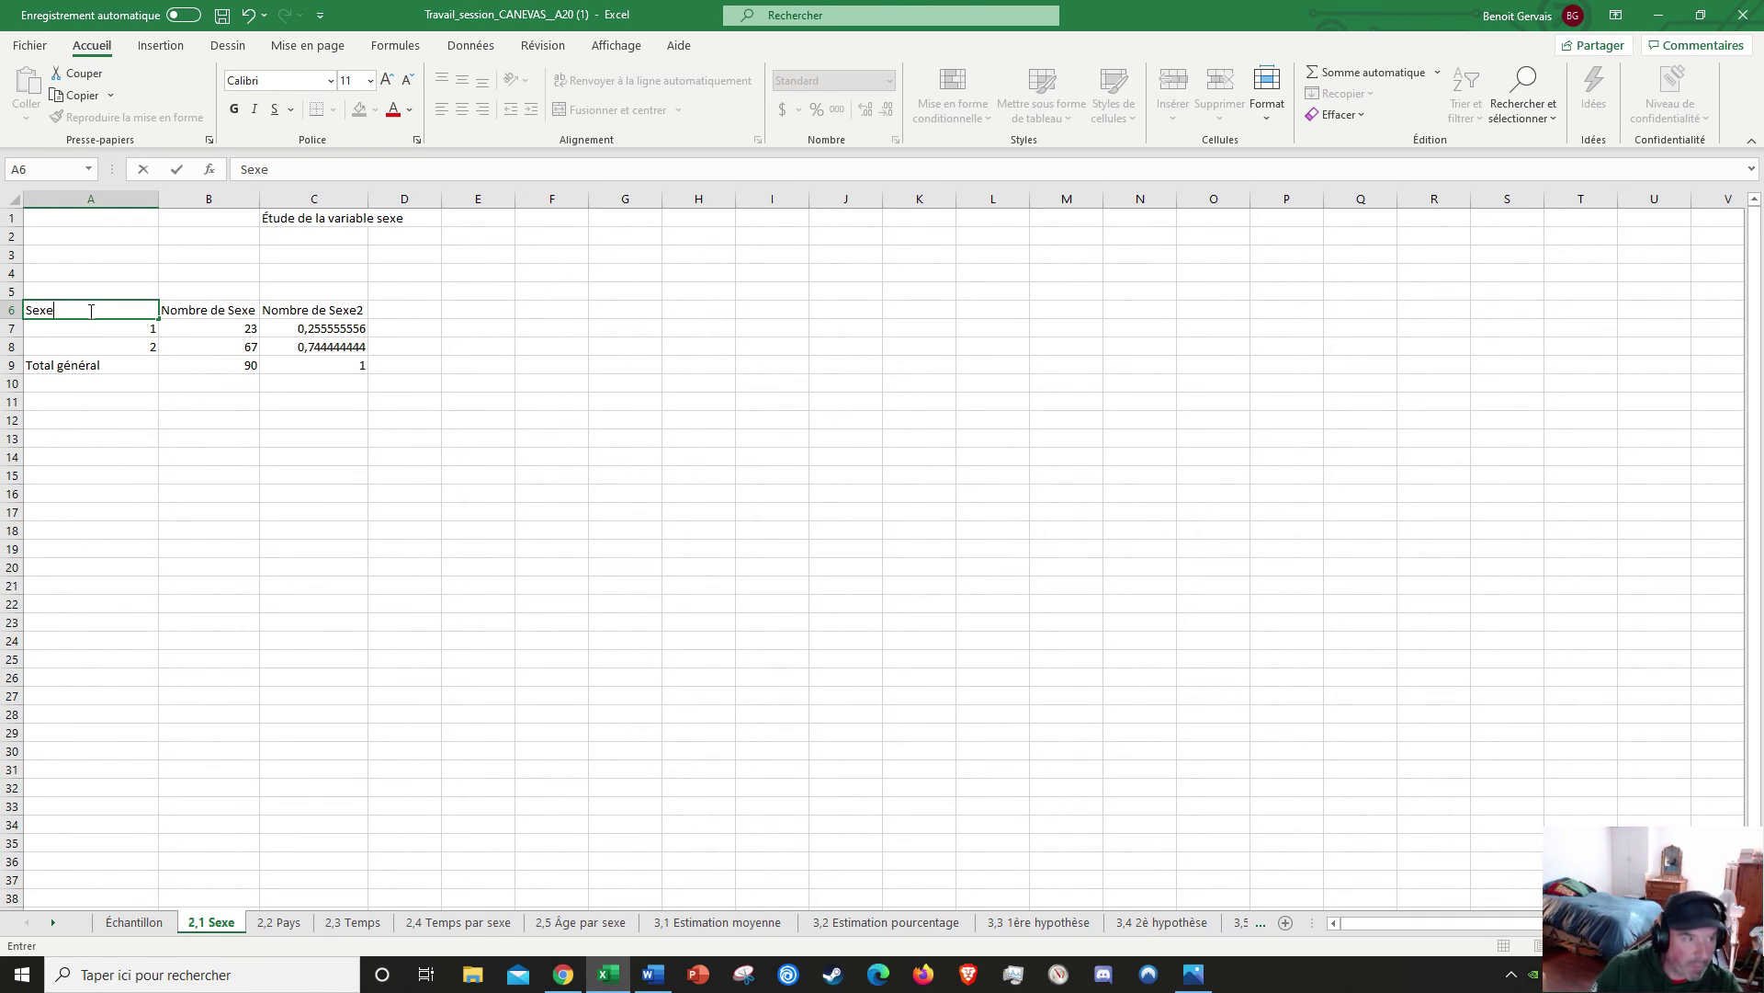
{"action": "left_click", "coordinate": [216, 313]}
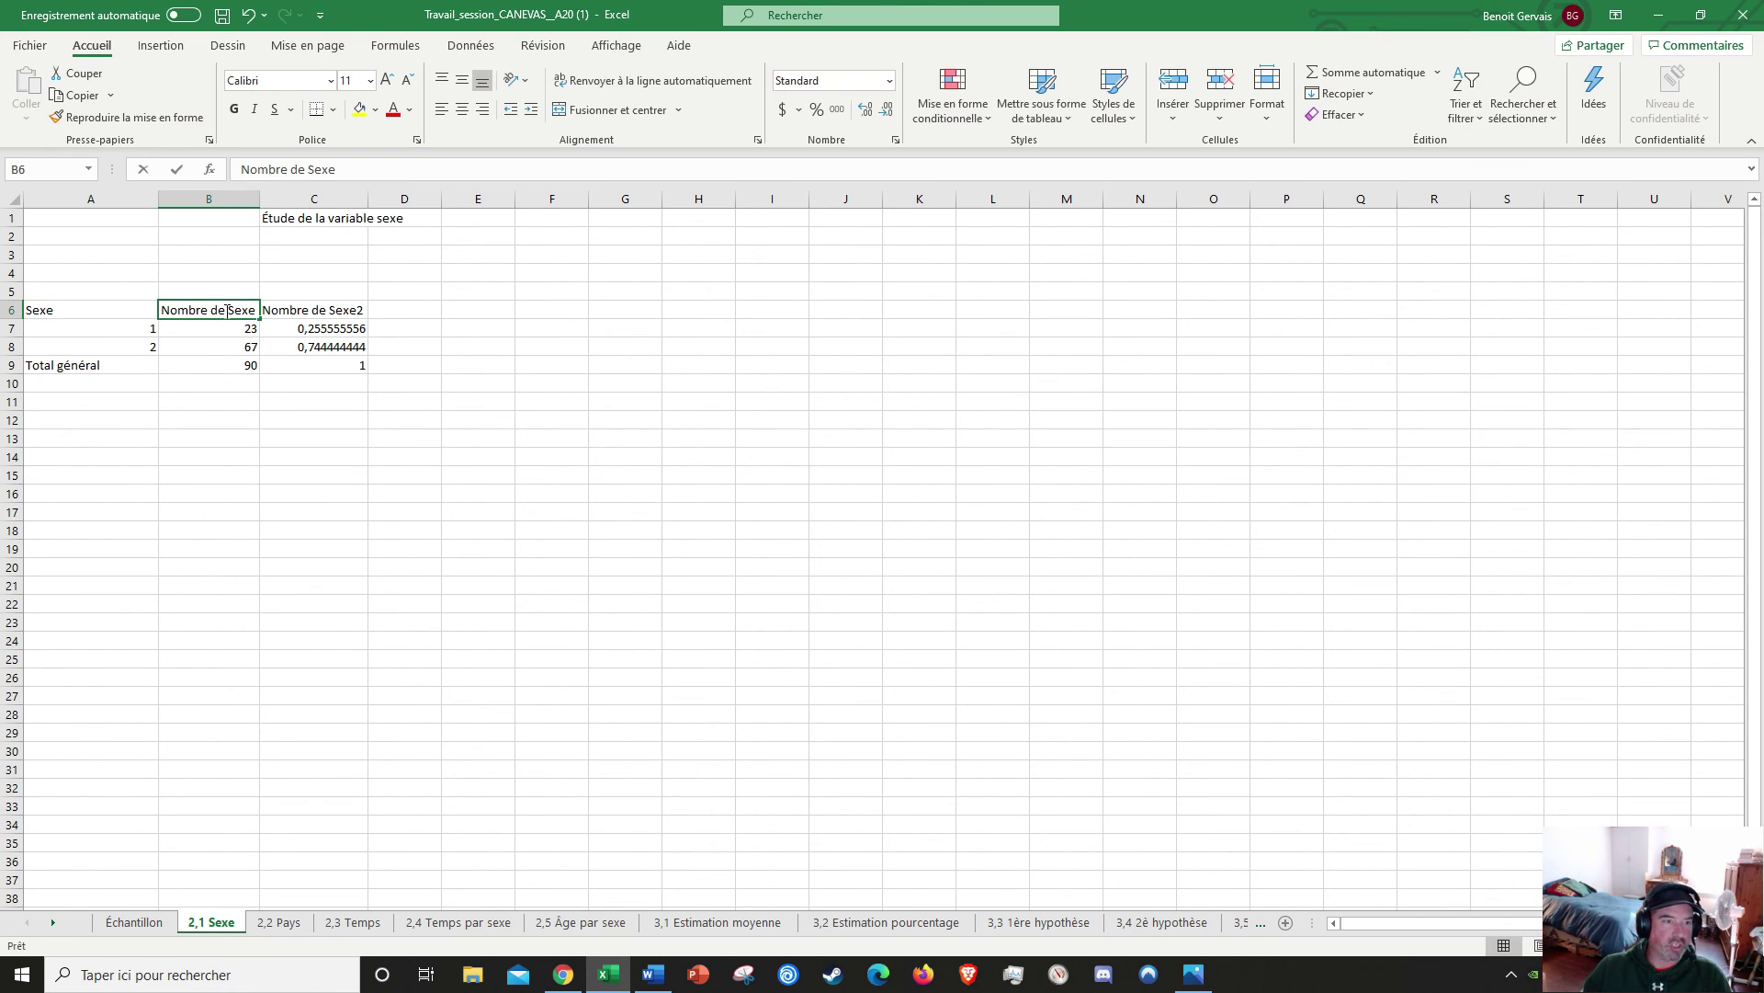
{"action": "double_click", "coordinate": [257, 312]}
{"action": "key", "text": "BackSpace"}
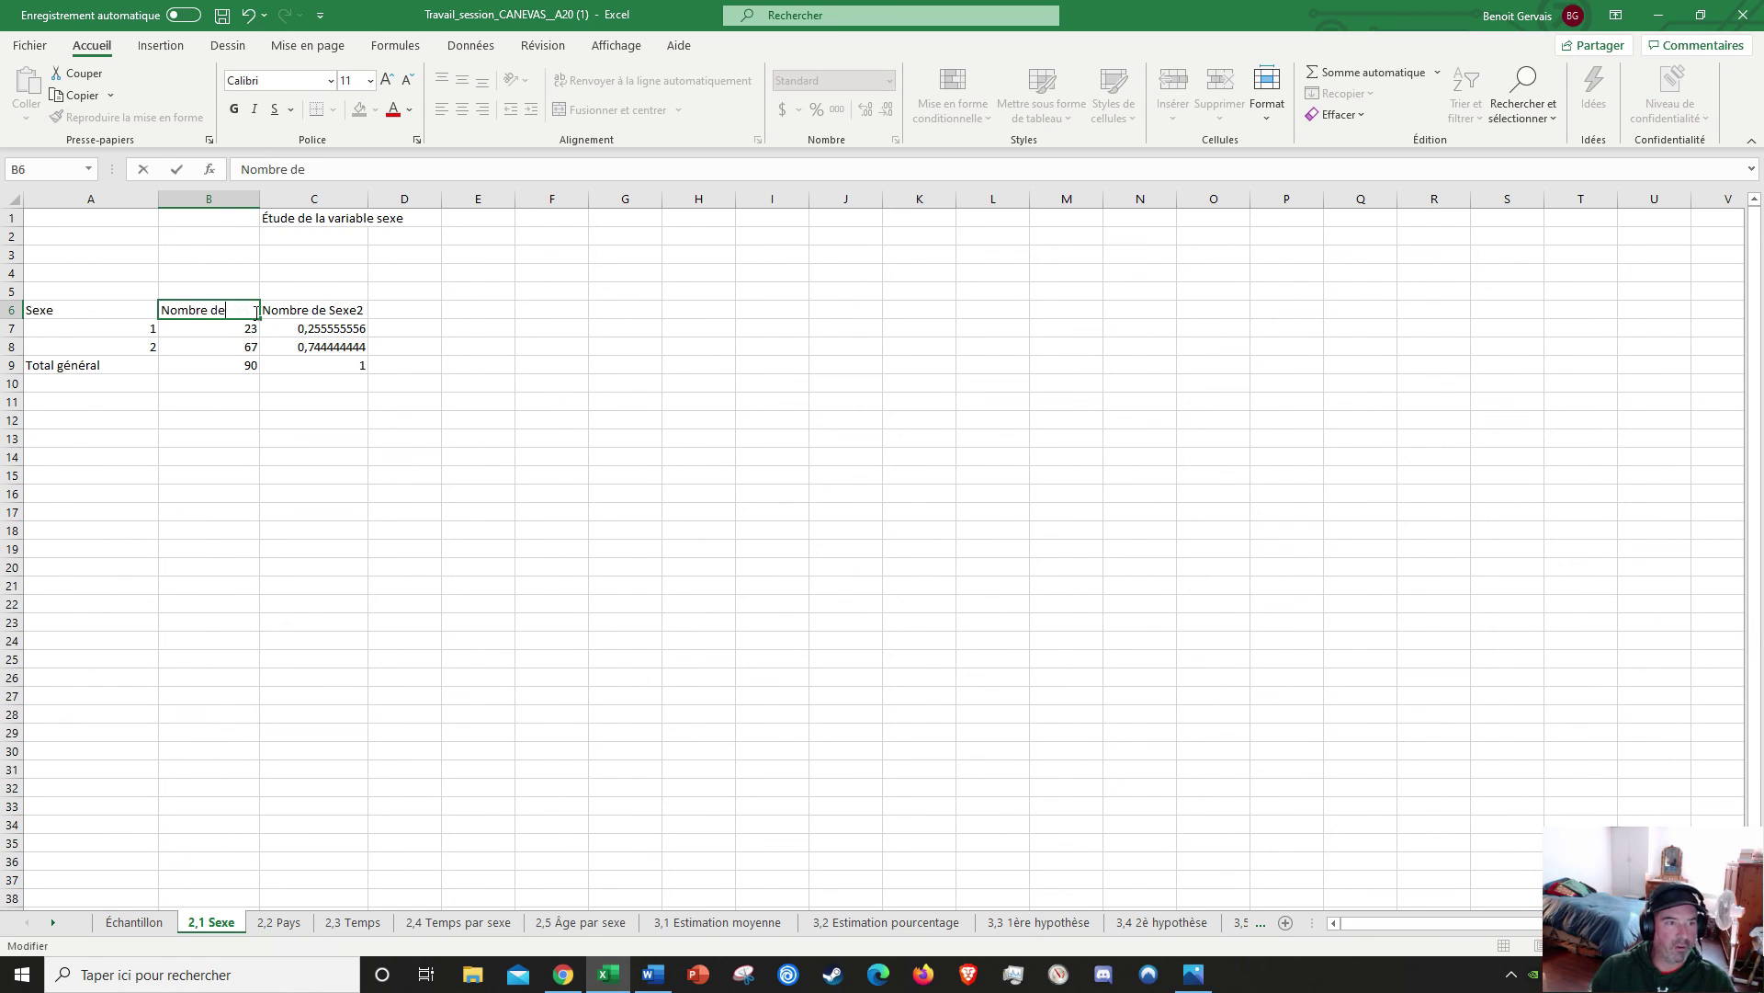
{"action": "left_click", "coordinate": [277, 307]}
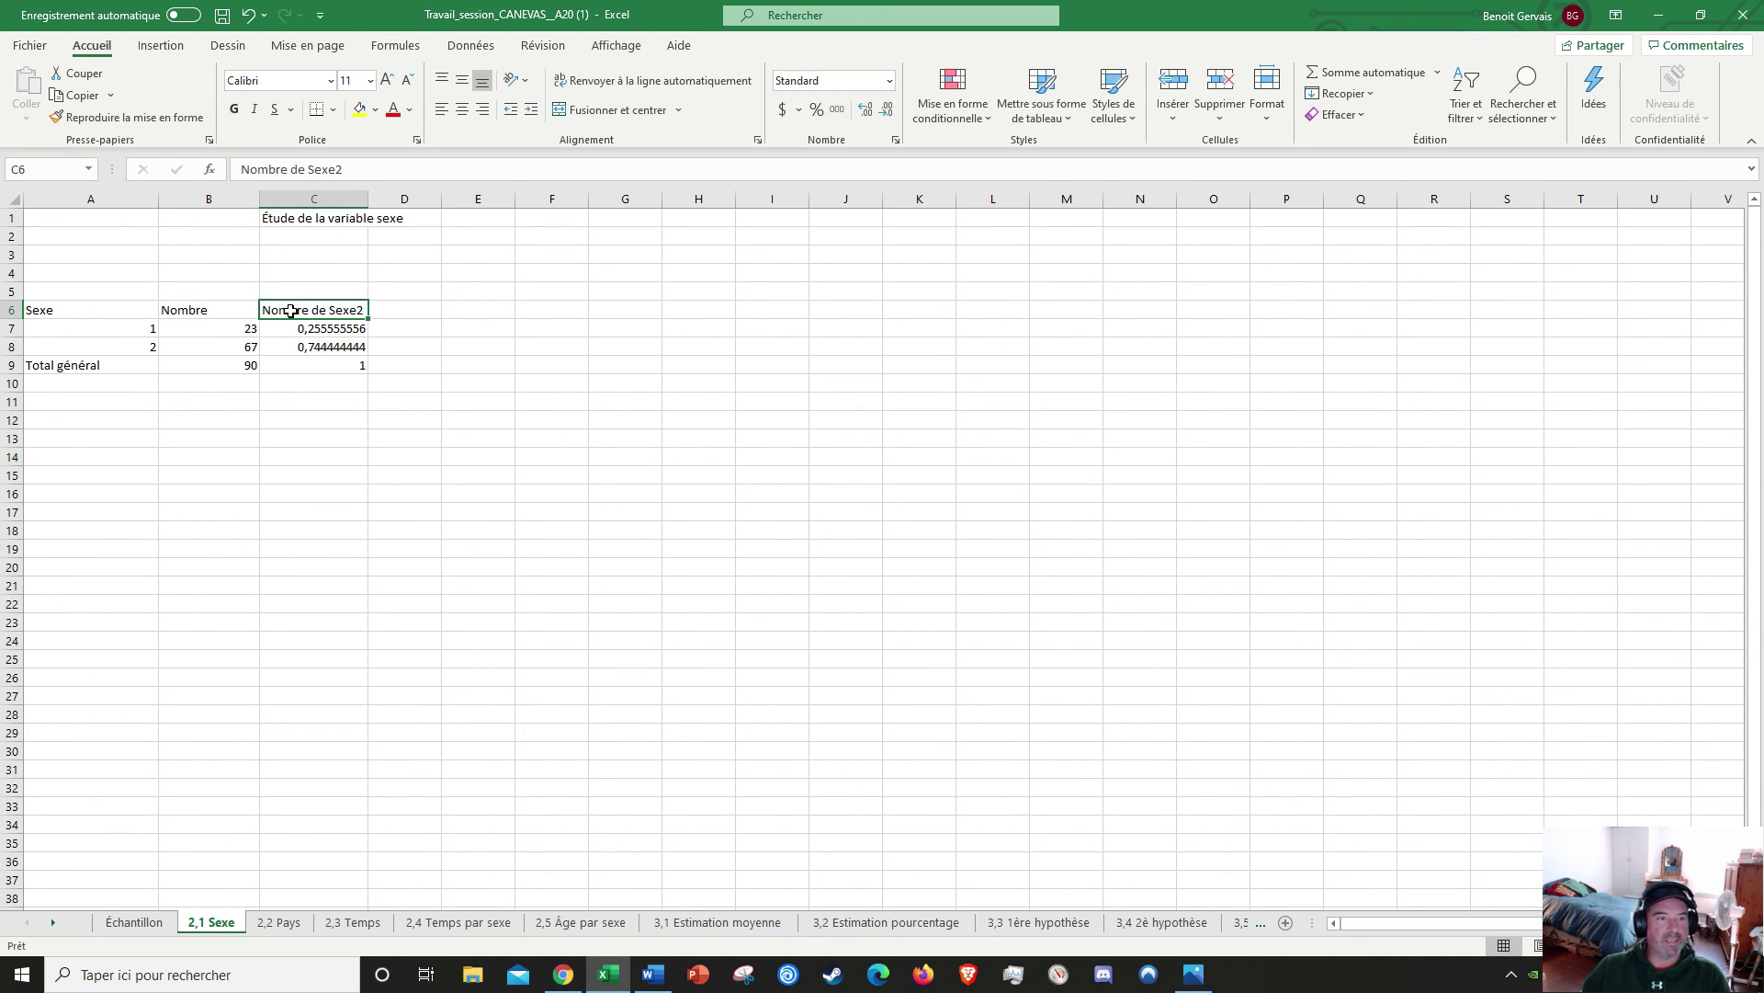
{"action": "type", "text": "Pour"}
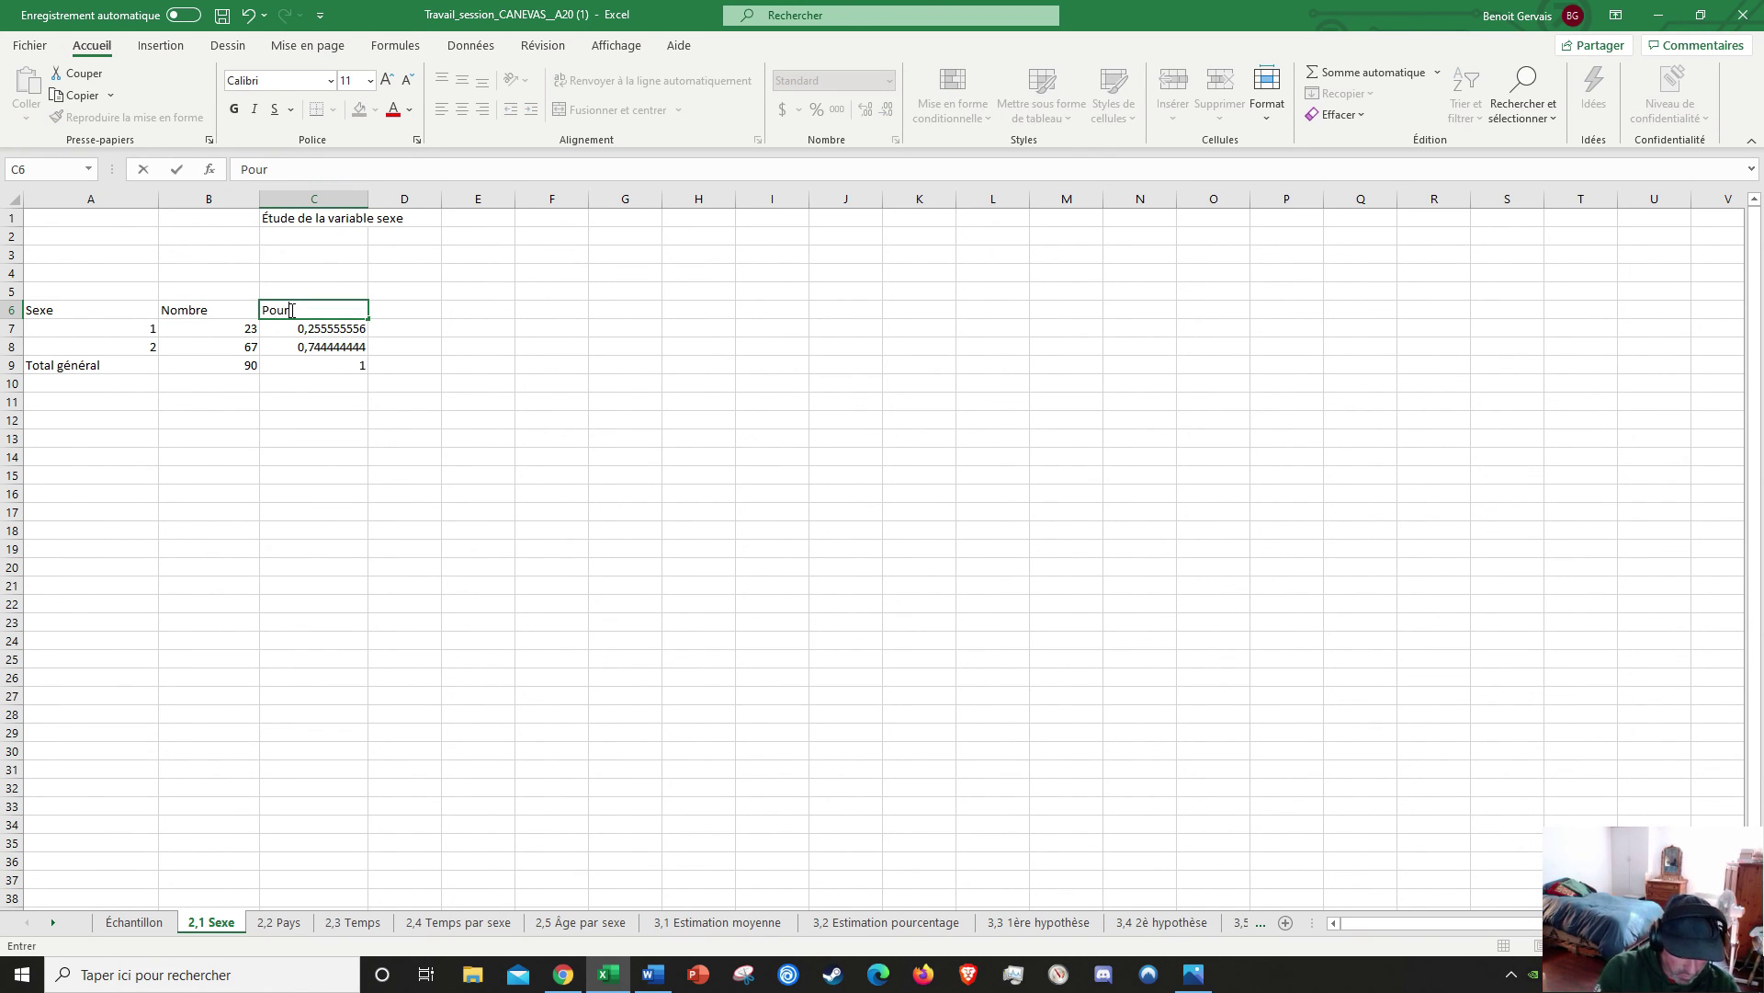
{"action": "type", "text": "centage"}
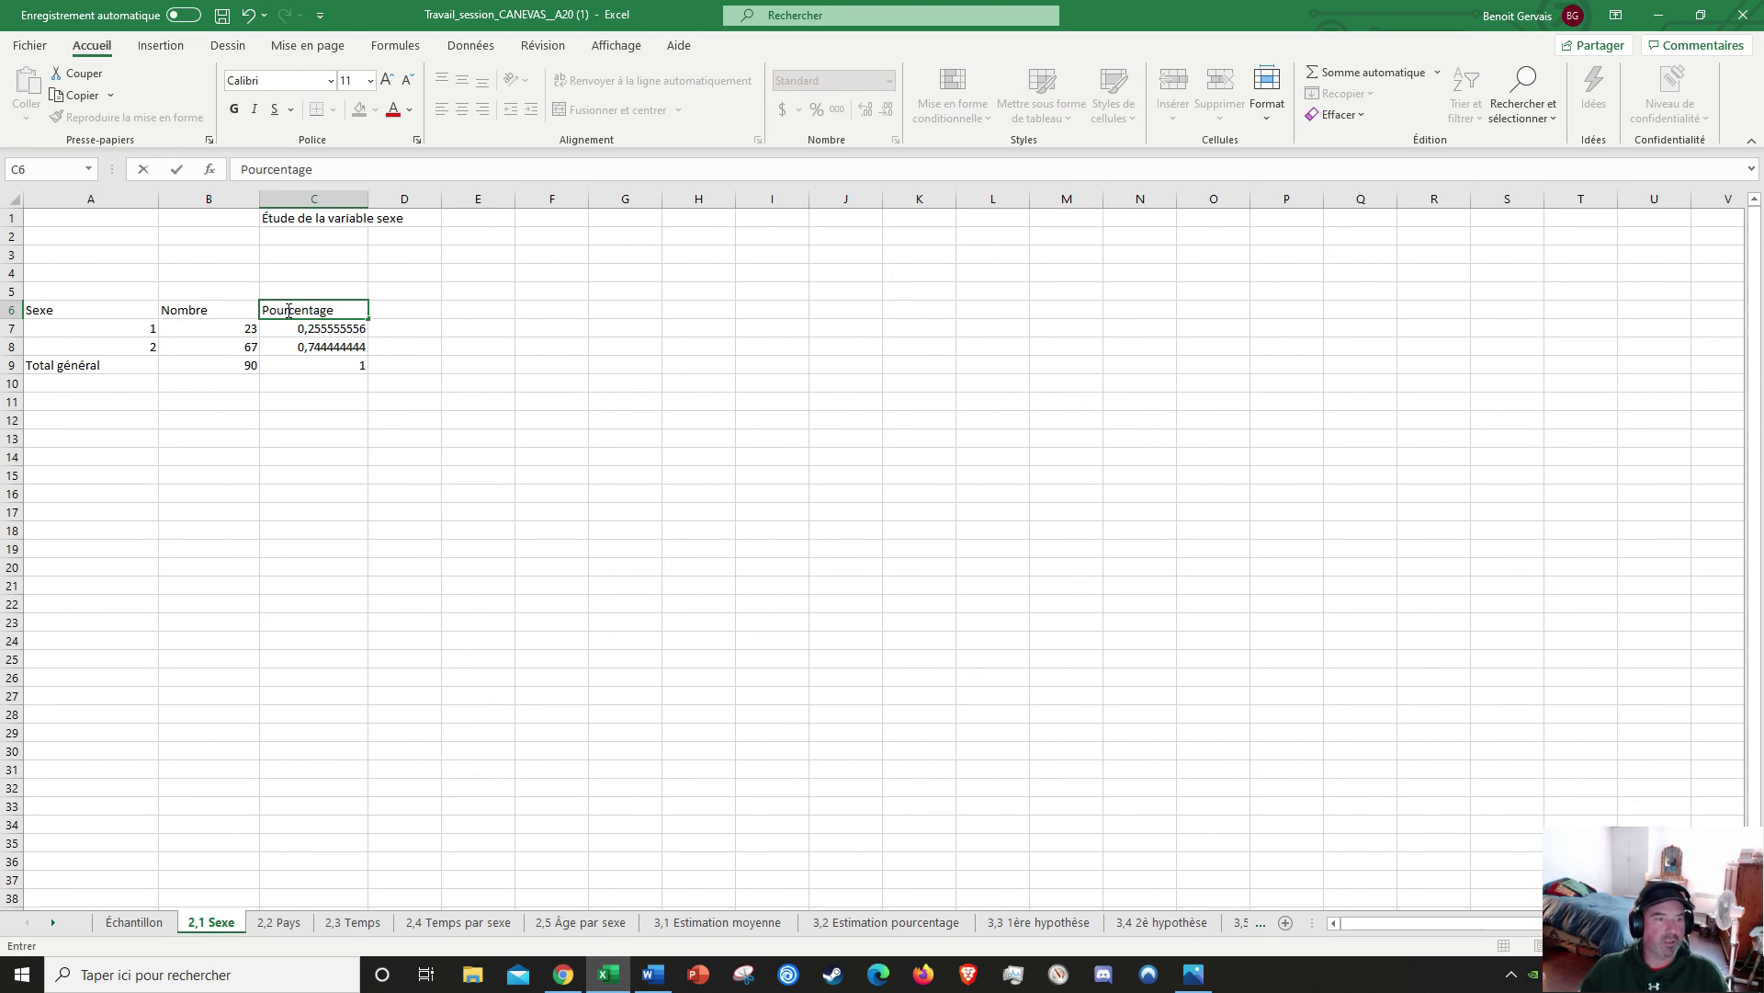
Step: Look up the Sexe codes in the research assignment Word document and replace codes 1 and 2 in A7:A8 with Féminin and Masculin
{"action": "left_click", "coordinate": [121, 328]}
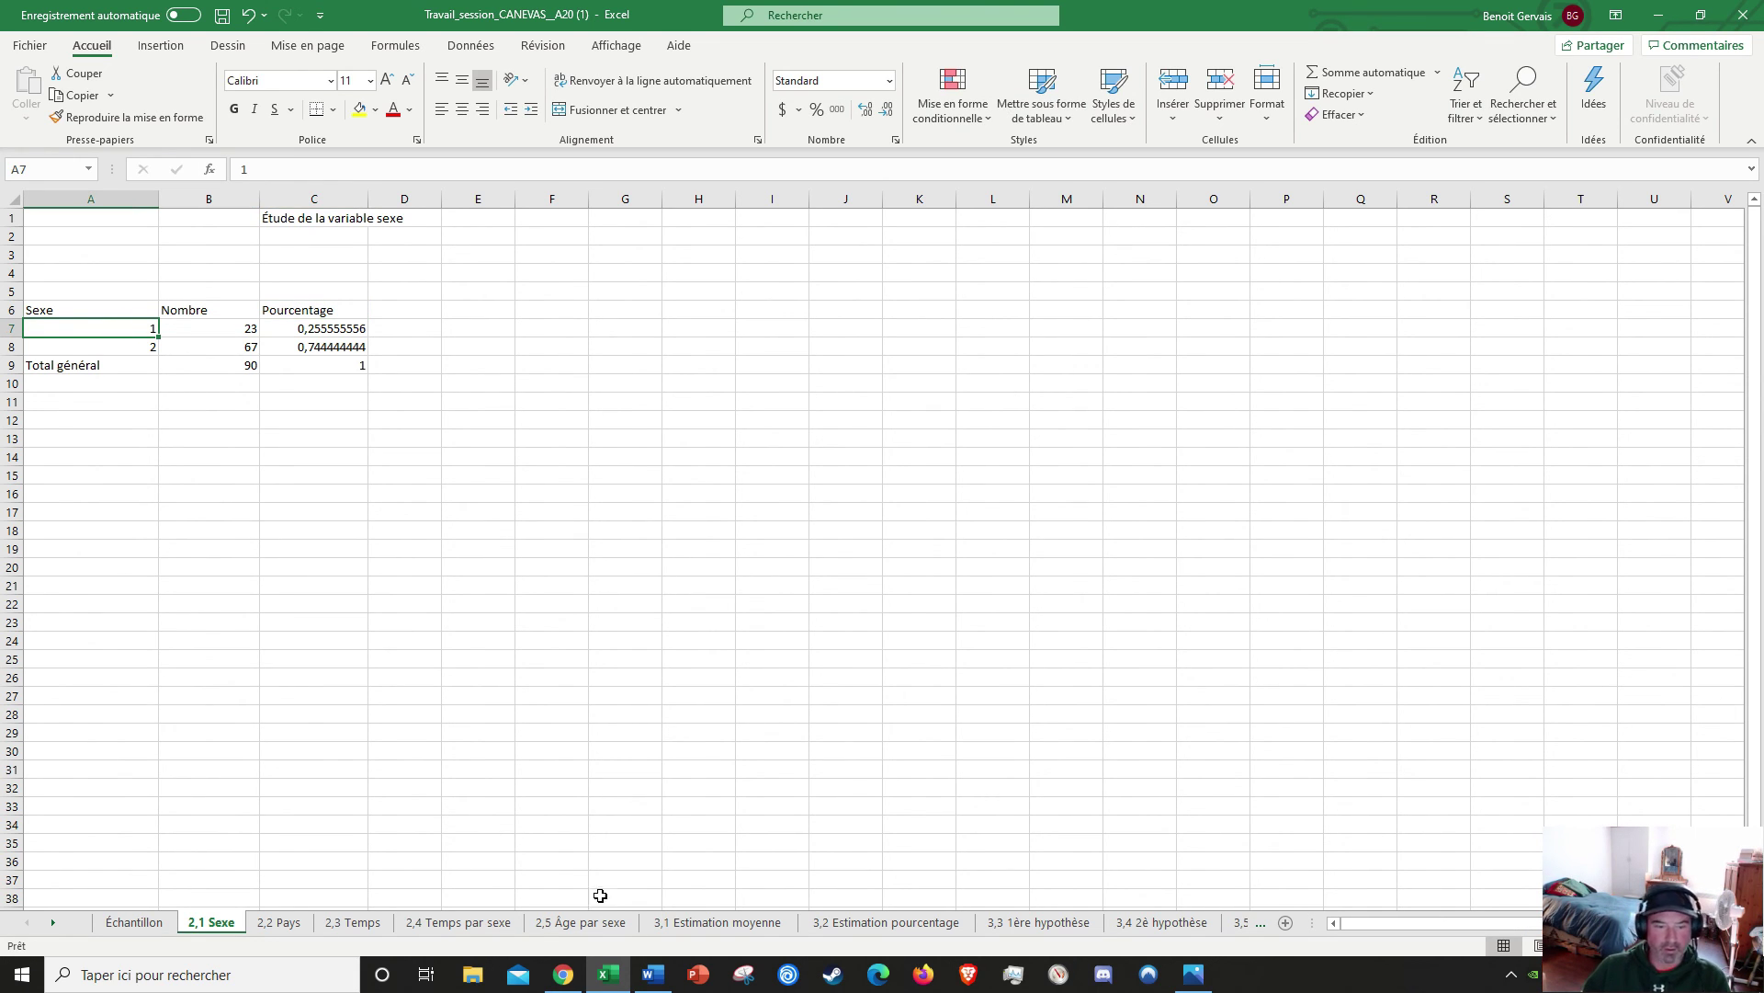
{"action": "left_click", "coordinate": [653, 974]}
{"action": "scroll", "coordinate": [770, 633], "scroll_direction": "up", "scroll_amount": 5}
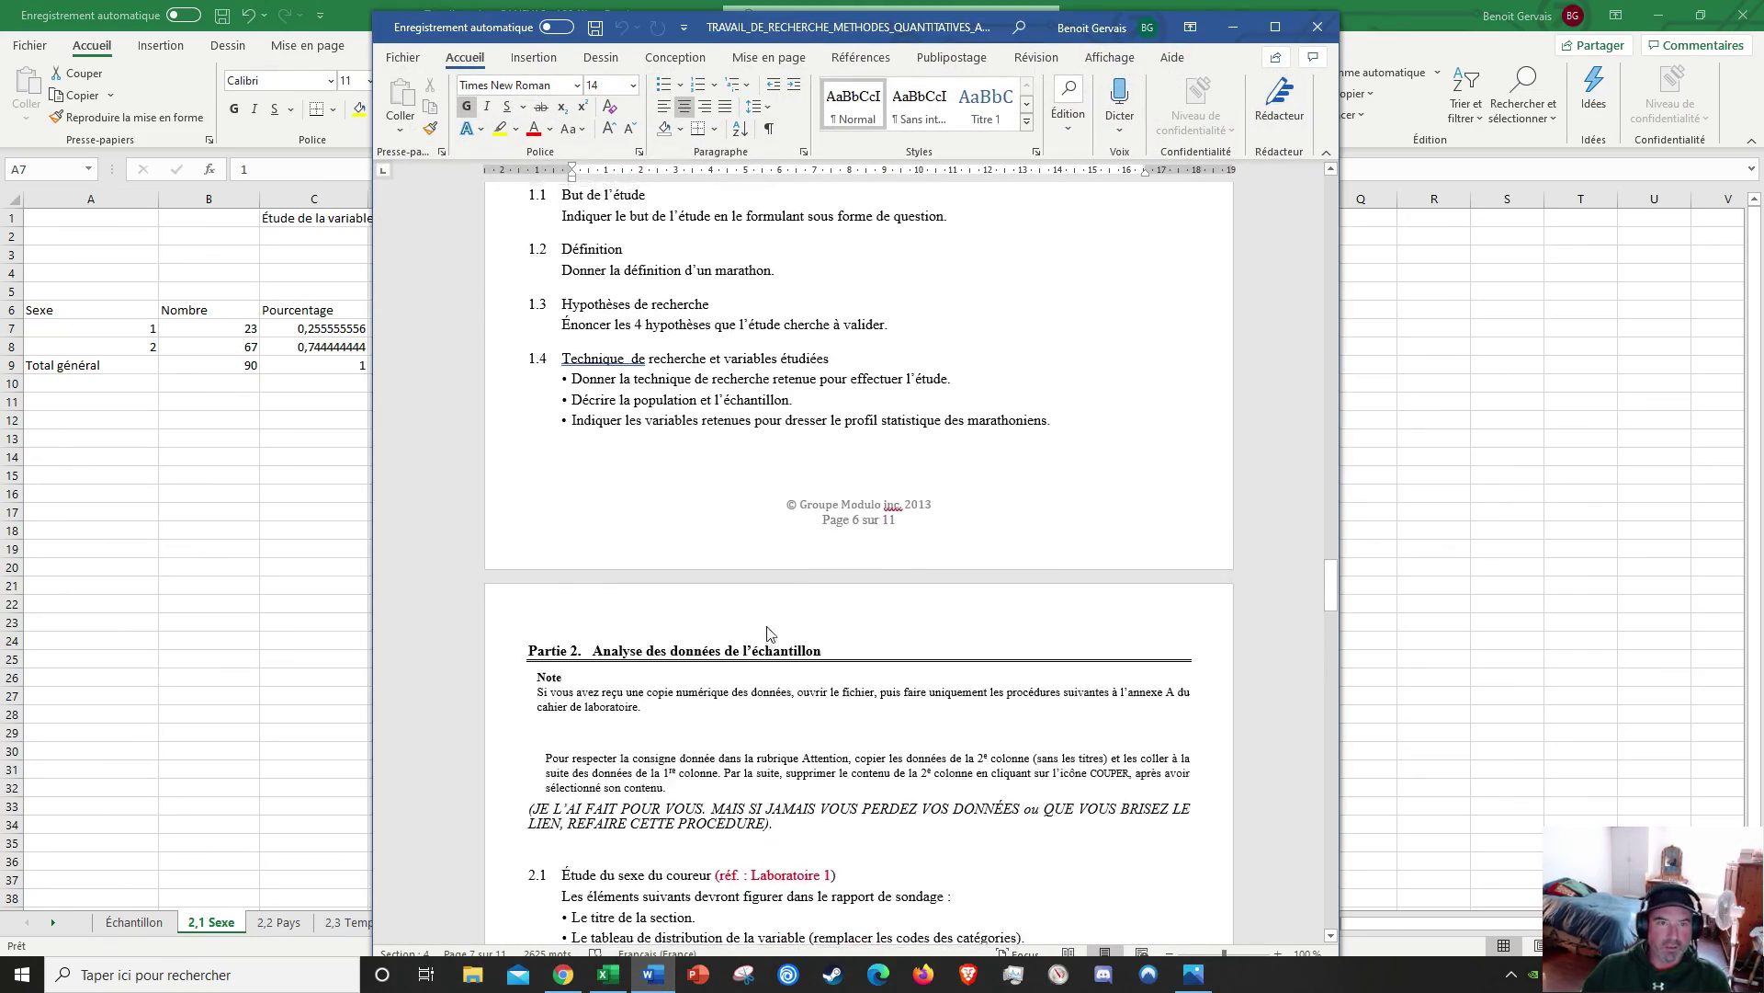
{"action": "scroll", "coordinate": [770, 633], "scroll_direction": "up", "scroll_amount": 15}
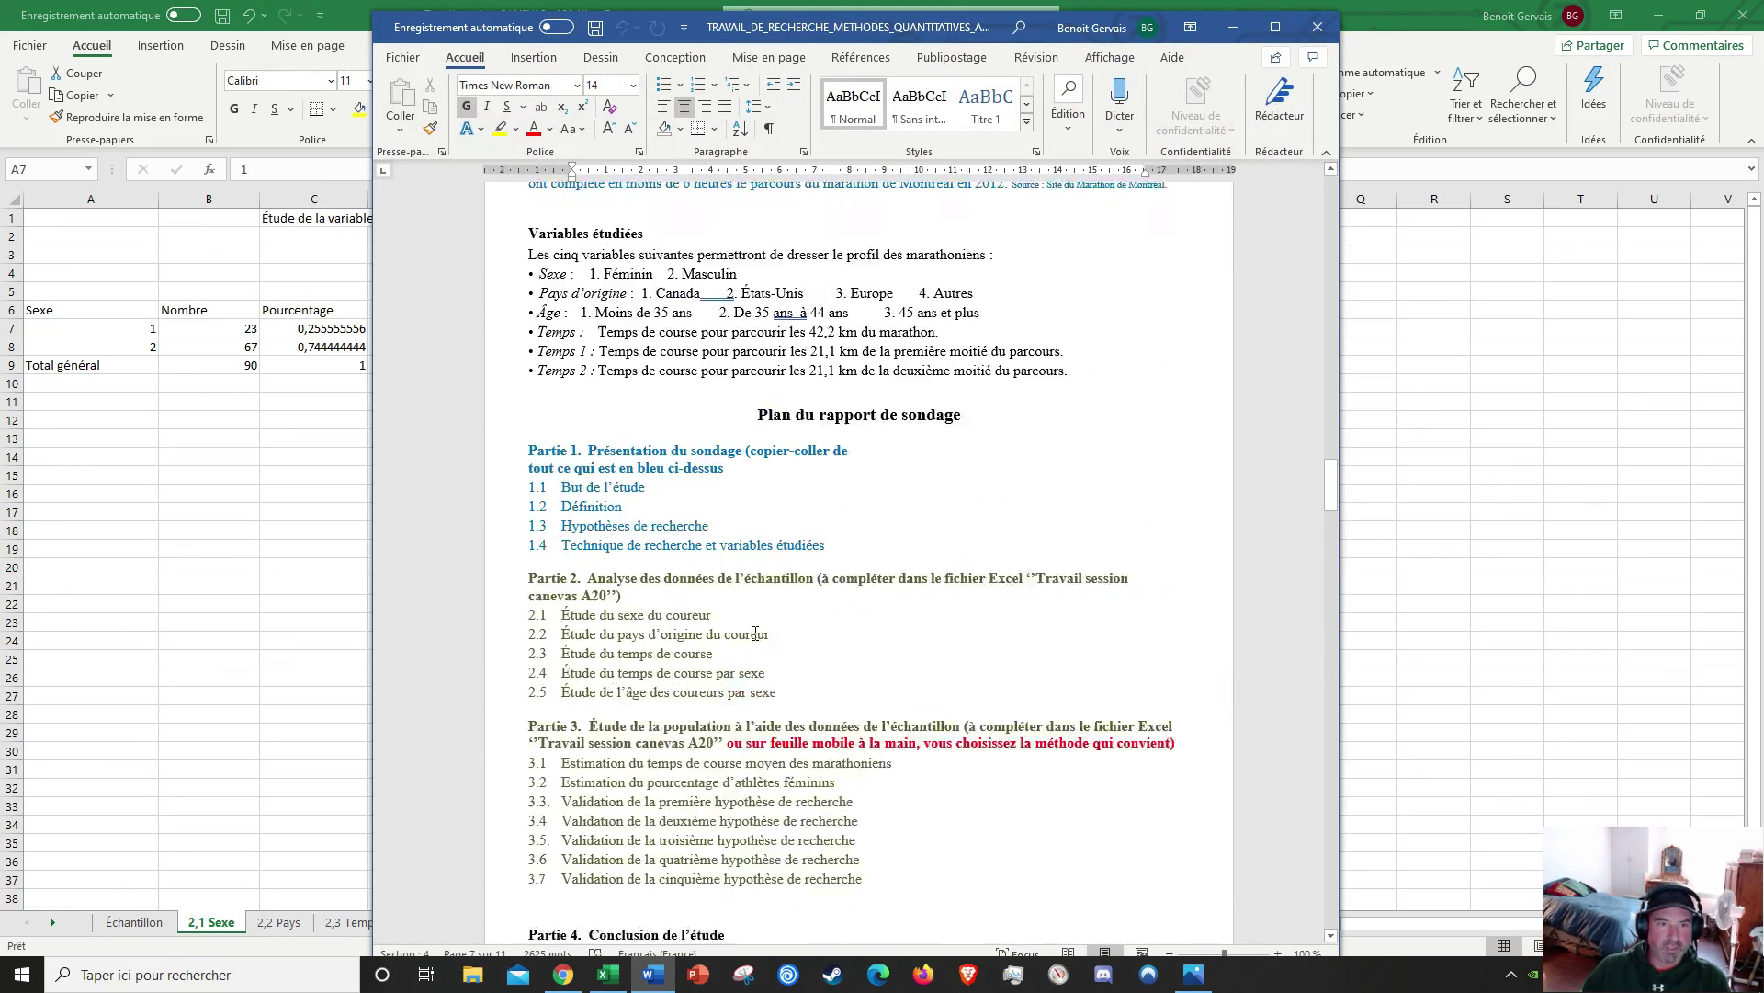
{"action": "scroll", "coordinate": [755, 633], "scroll_direction": "up", "scroll_amount": 6}
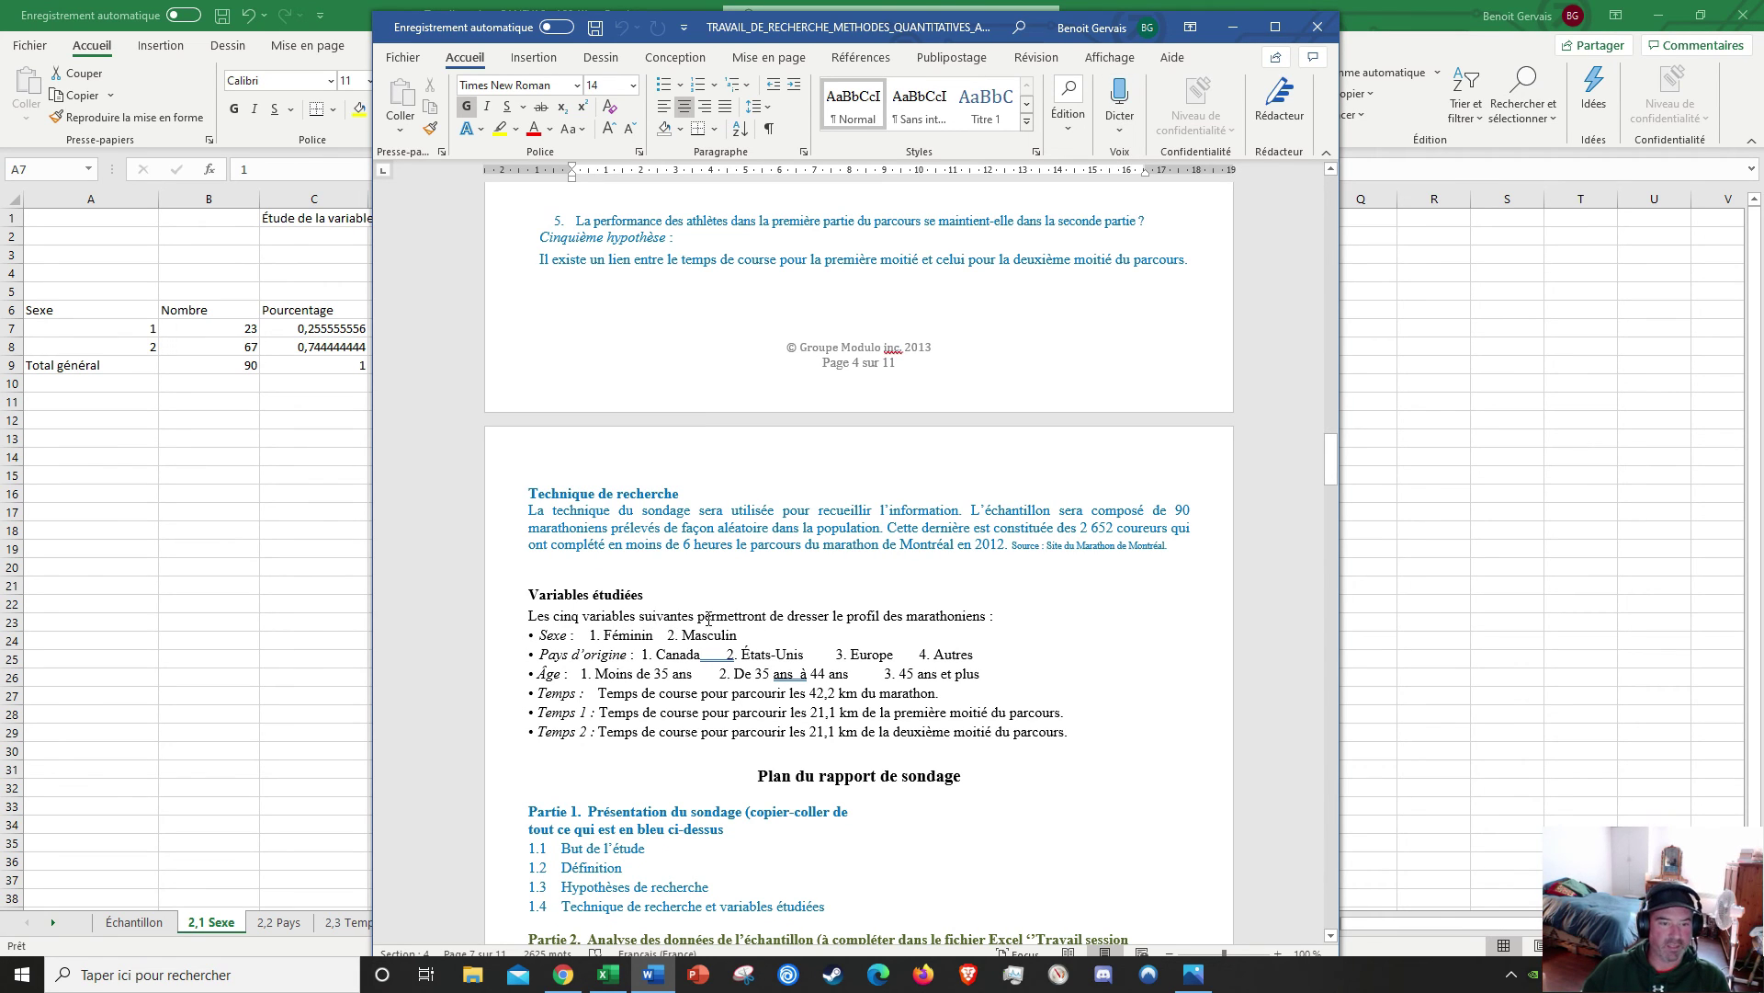
{"action": "left_click", "coordinate": [1233, 27]}
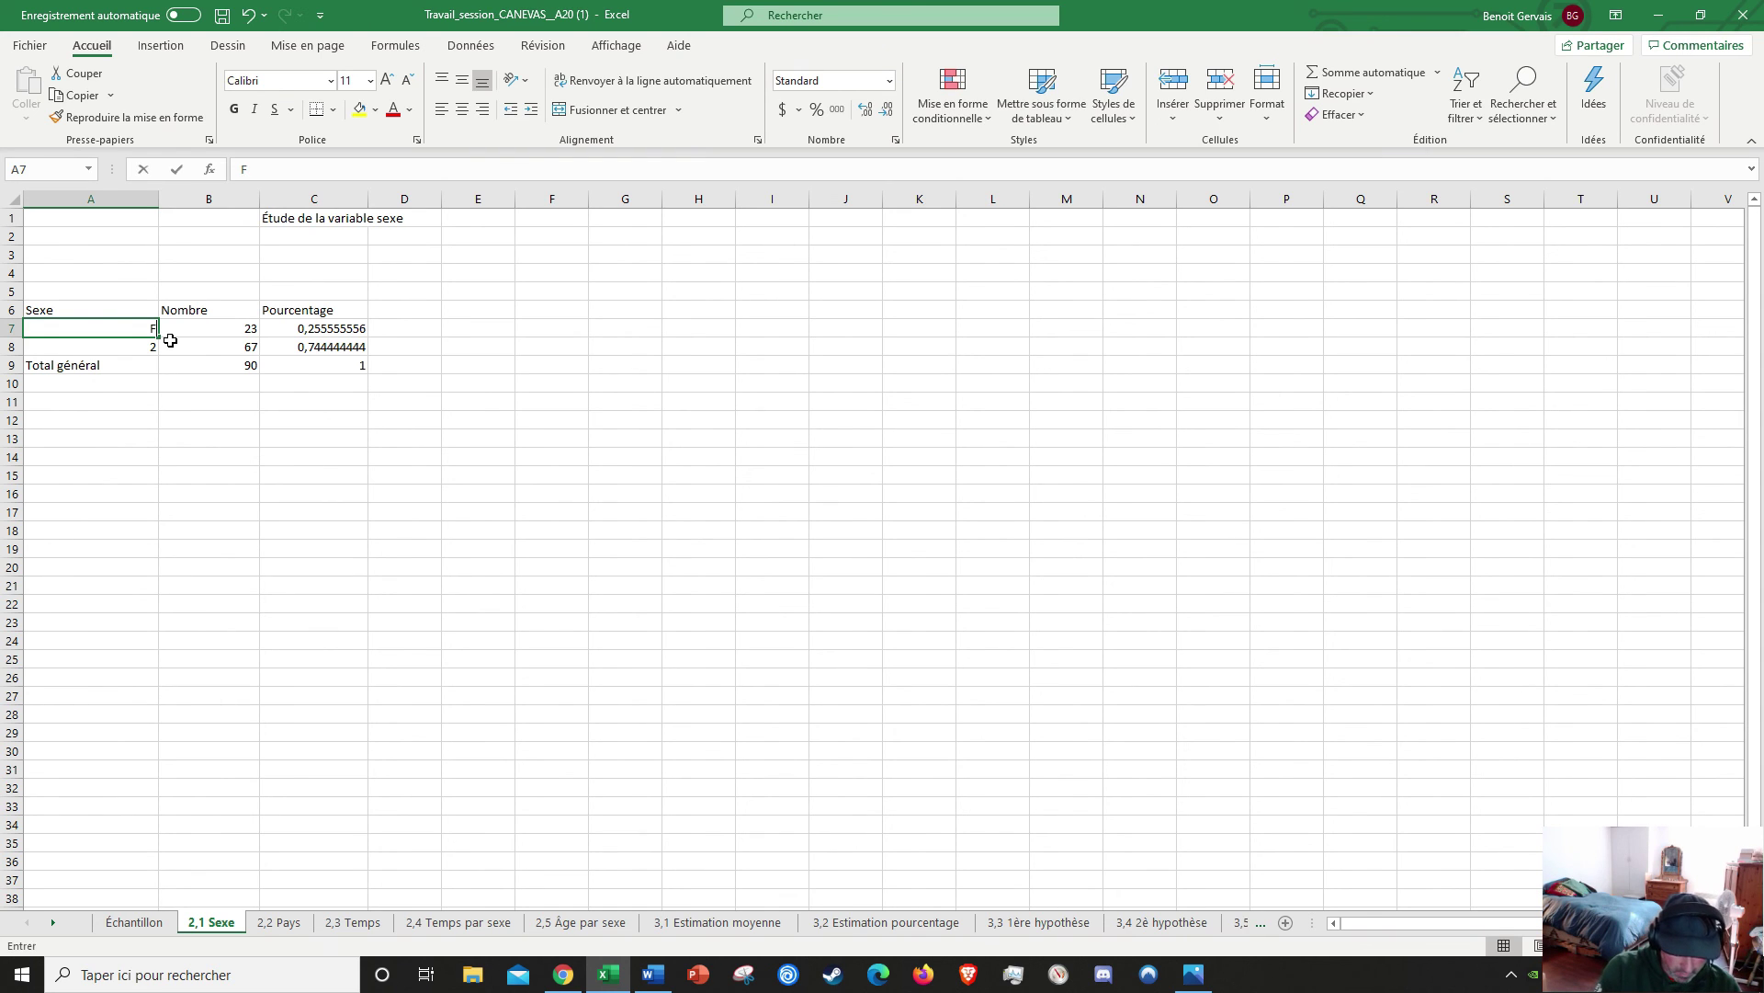
{"action": "type", "text": "Féminin"}
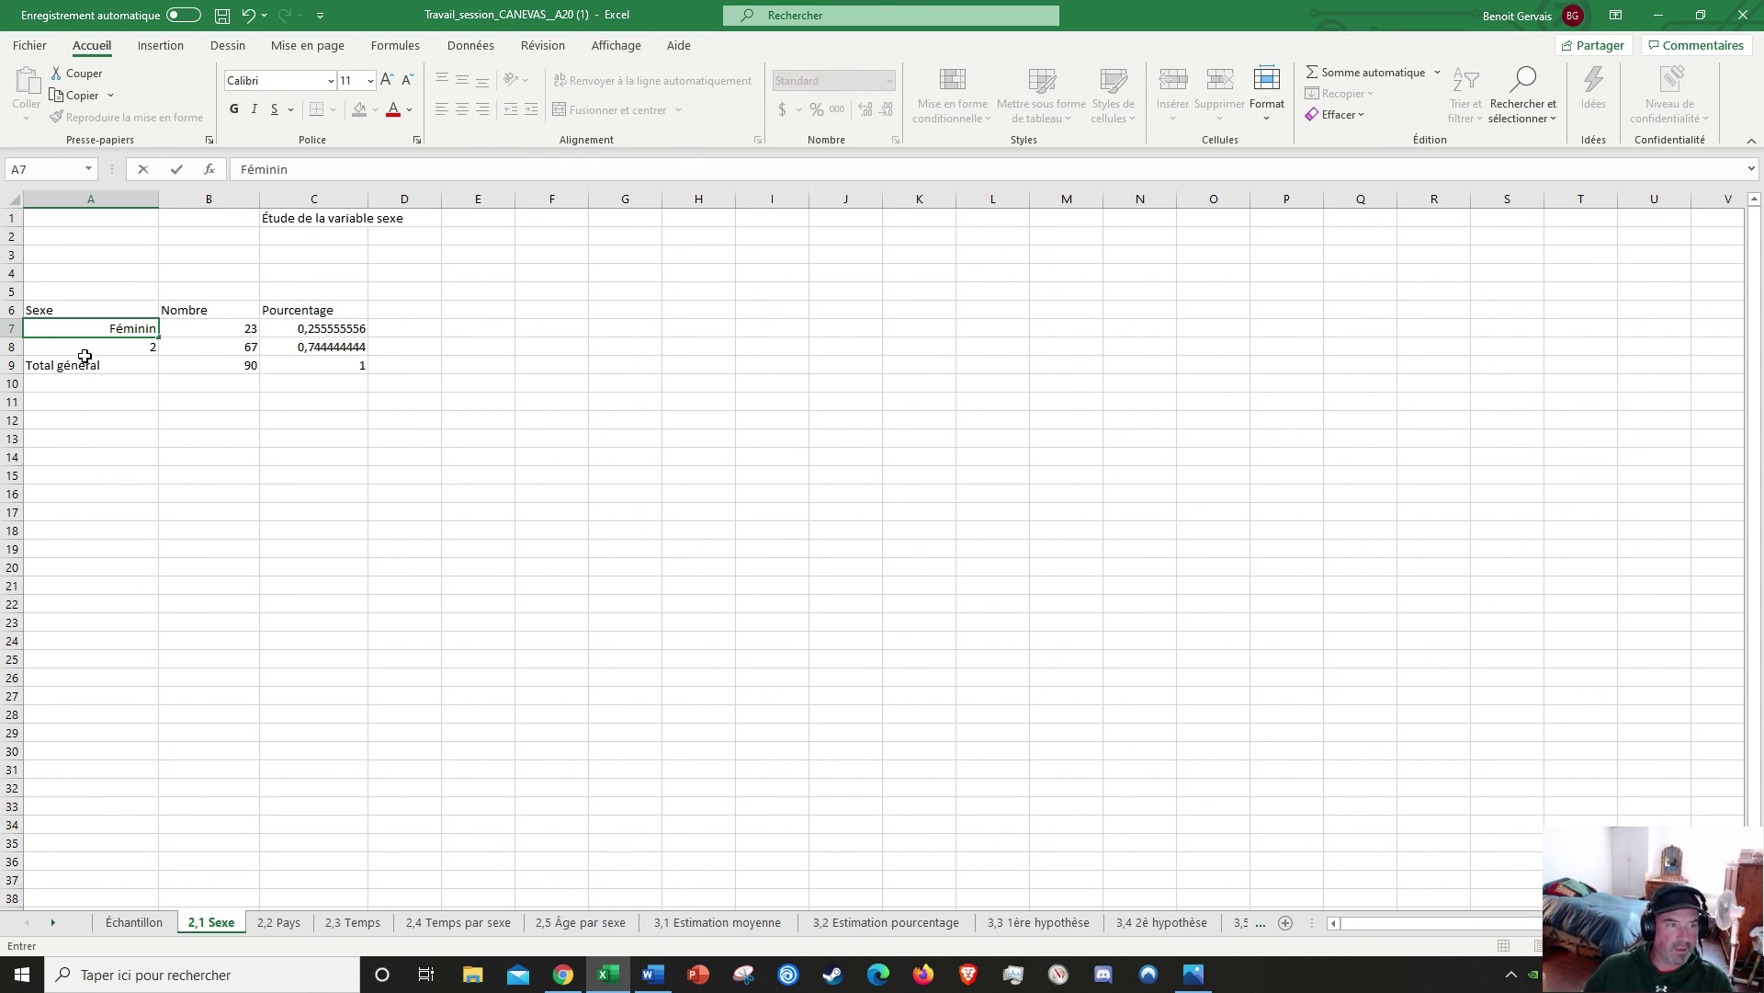
{"action": "key", "text": "Return"}
{"action": "type", "text": "Ma"}
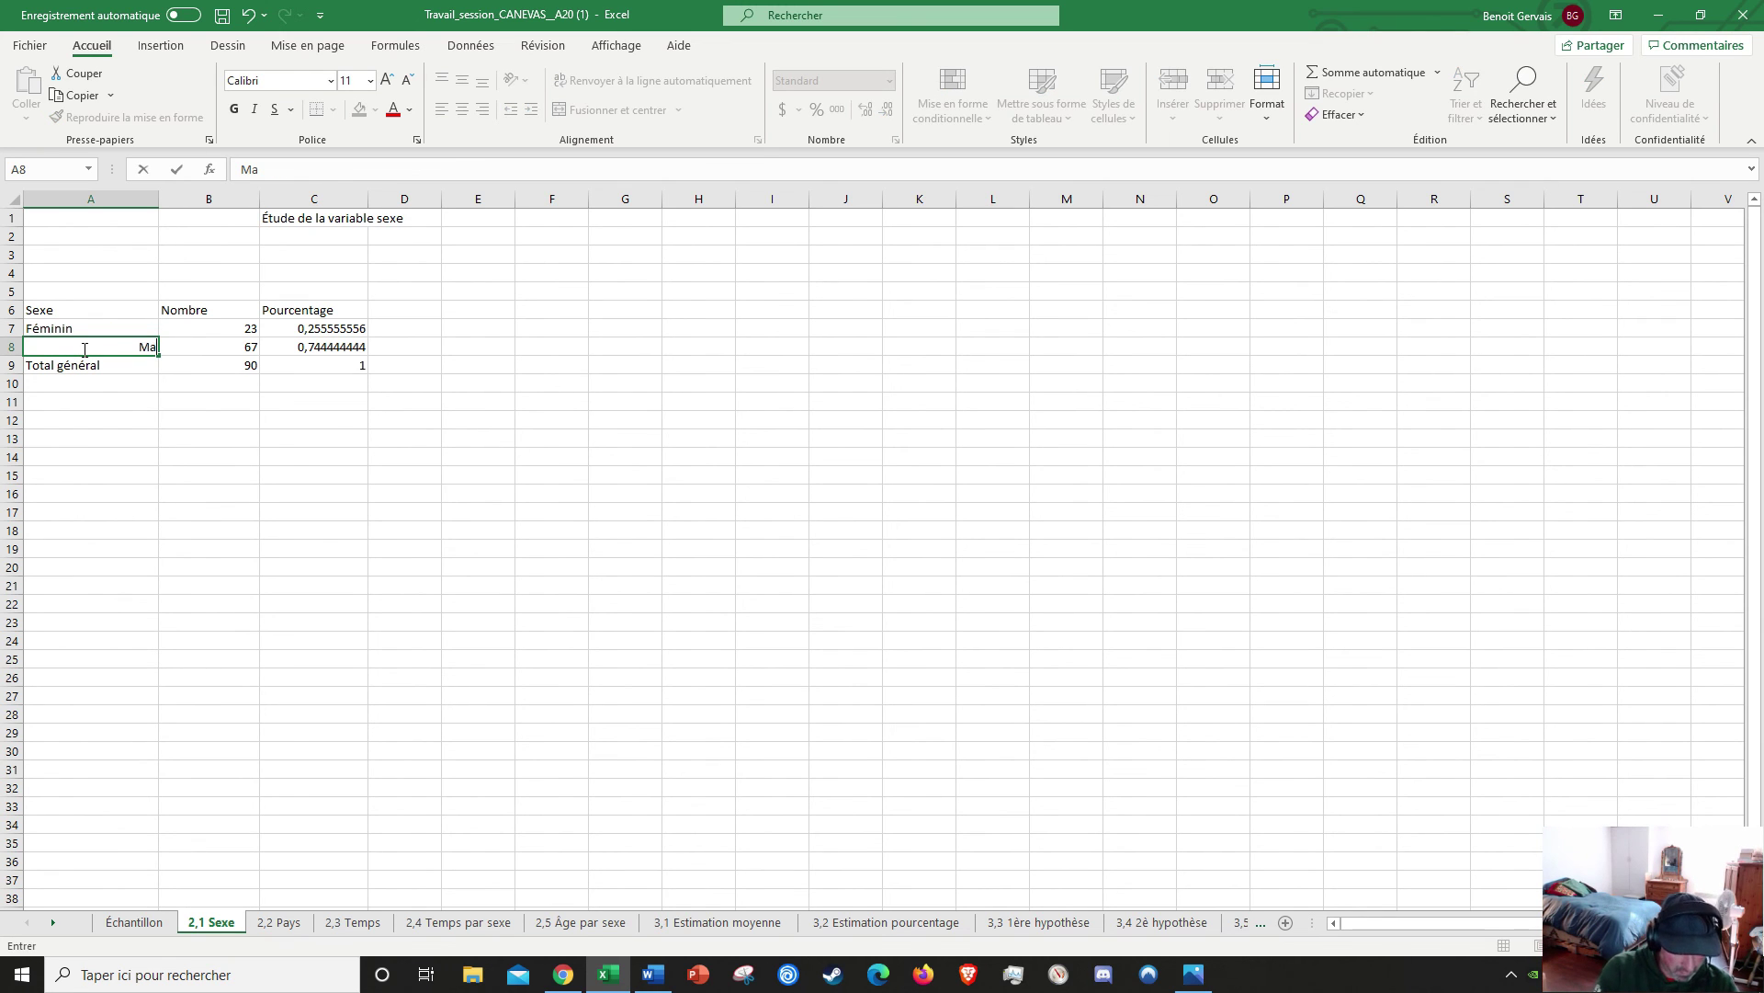
{"action": "type", "text": "sculin"}
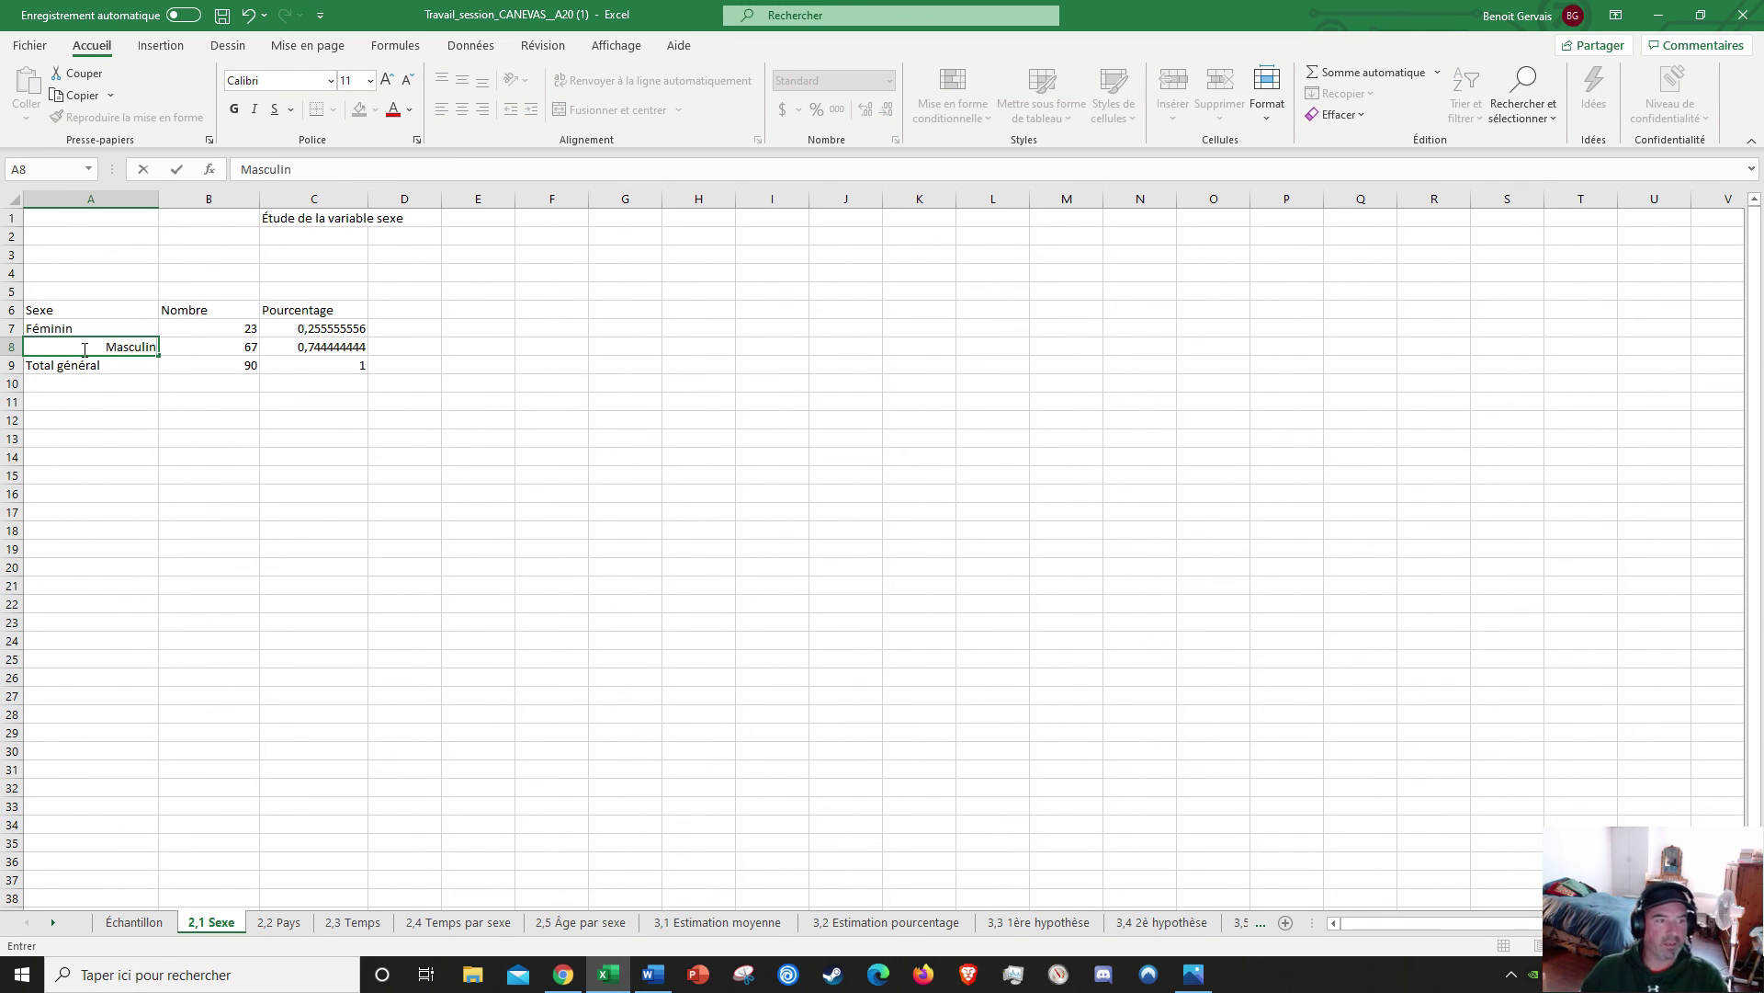
{"action": "left_click", "coordinate": [198, 376]}
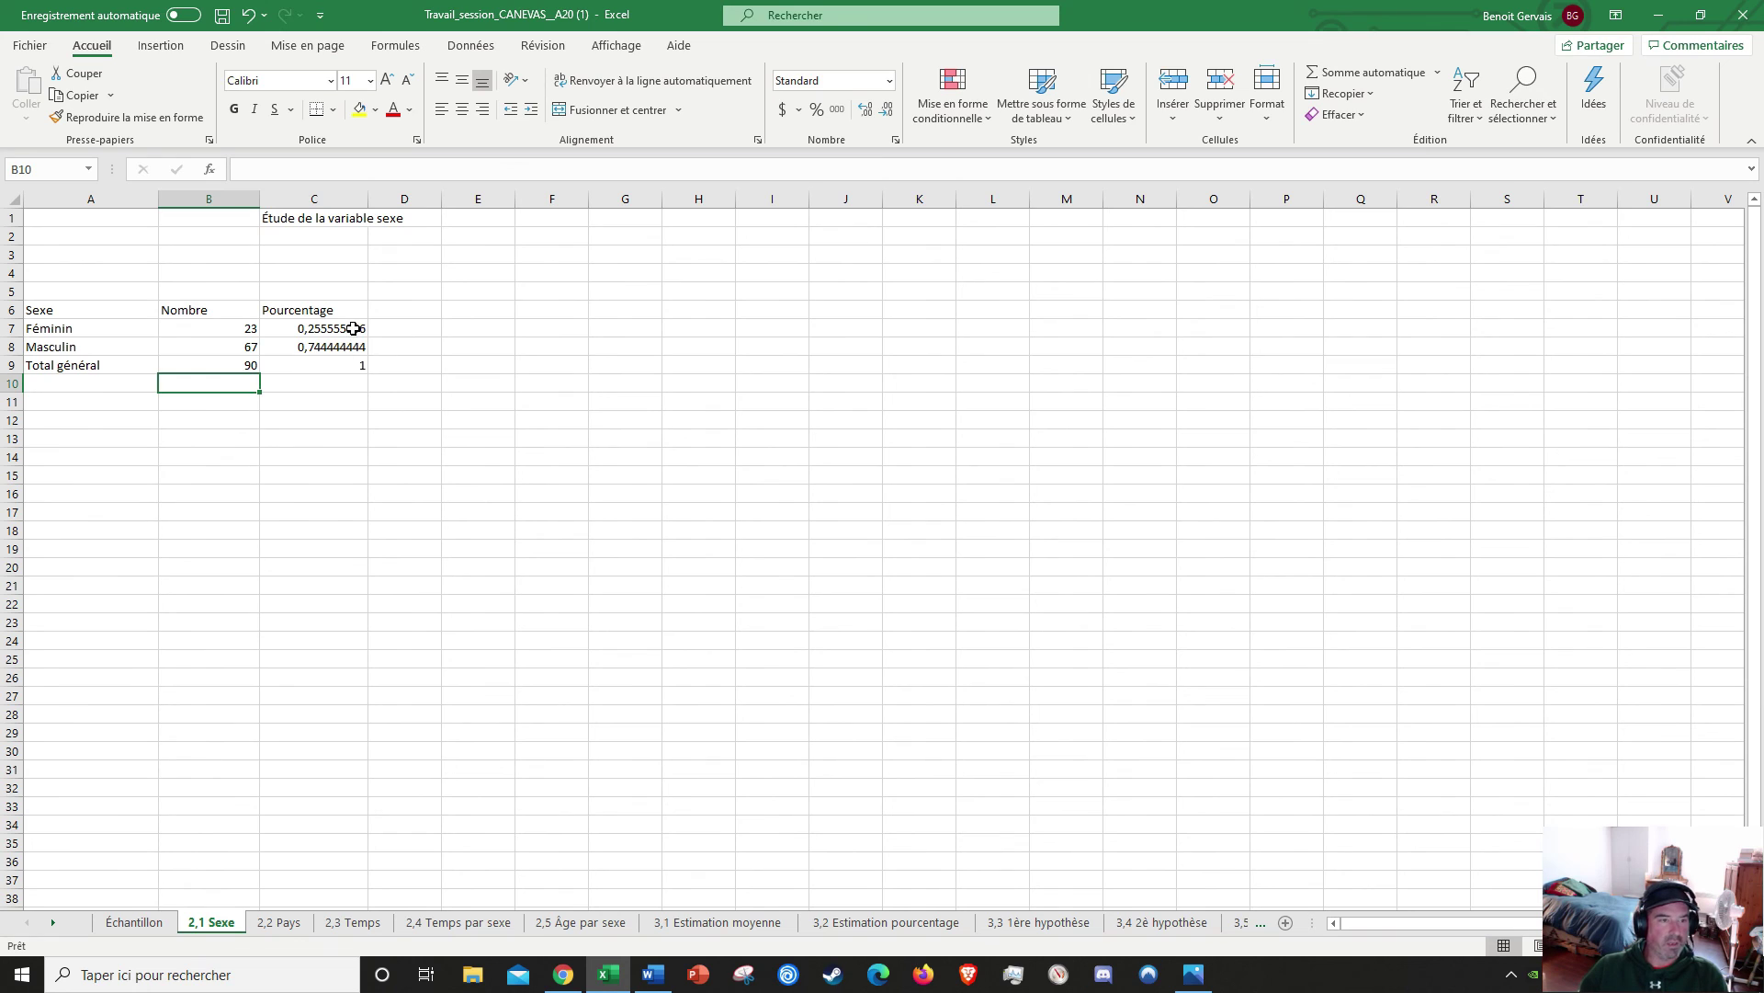
Step: Format the Pourcentage values in C7:C9 as percentages with one decimal
{"action": "left_click_drag", "start_coordinate": [354, 328], "coordinate": [354, 360]}
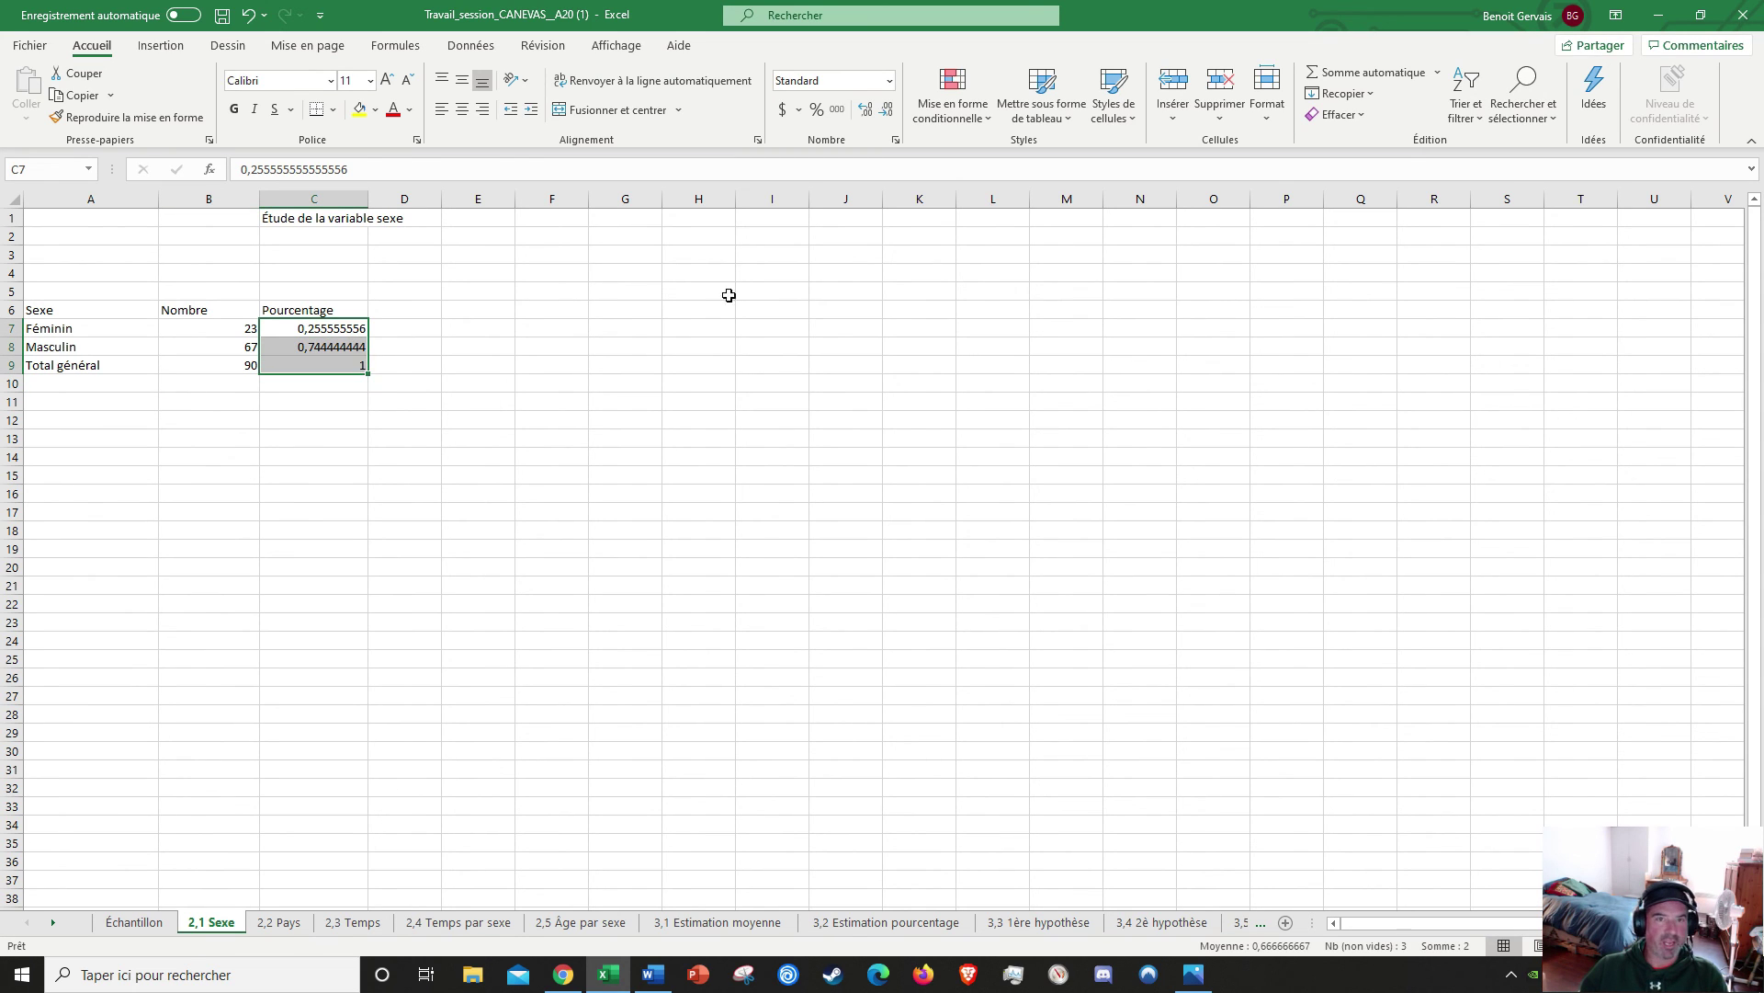
{"action": "left_click", "coordinate": [816, 110]}
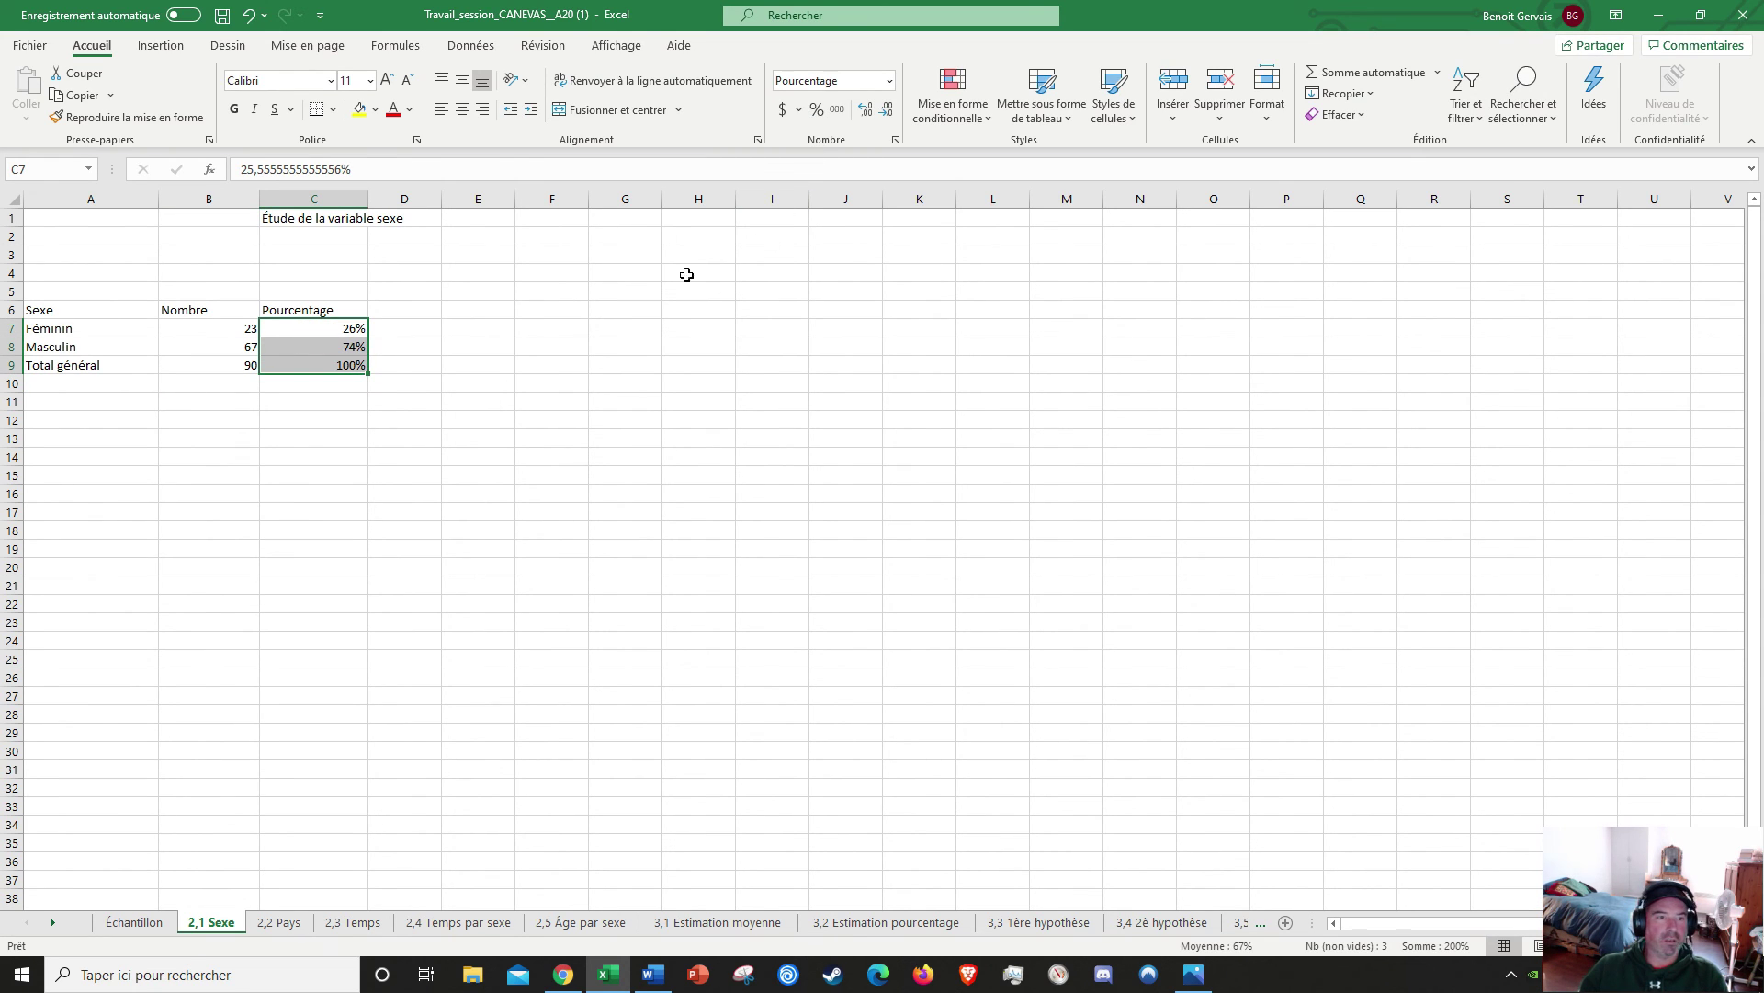
{"action": "left_click", "coordinate": [865, 109]}
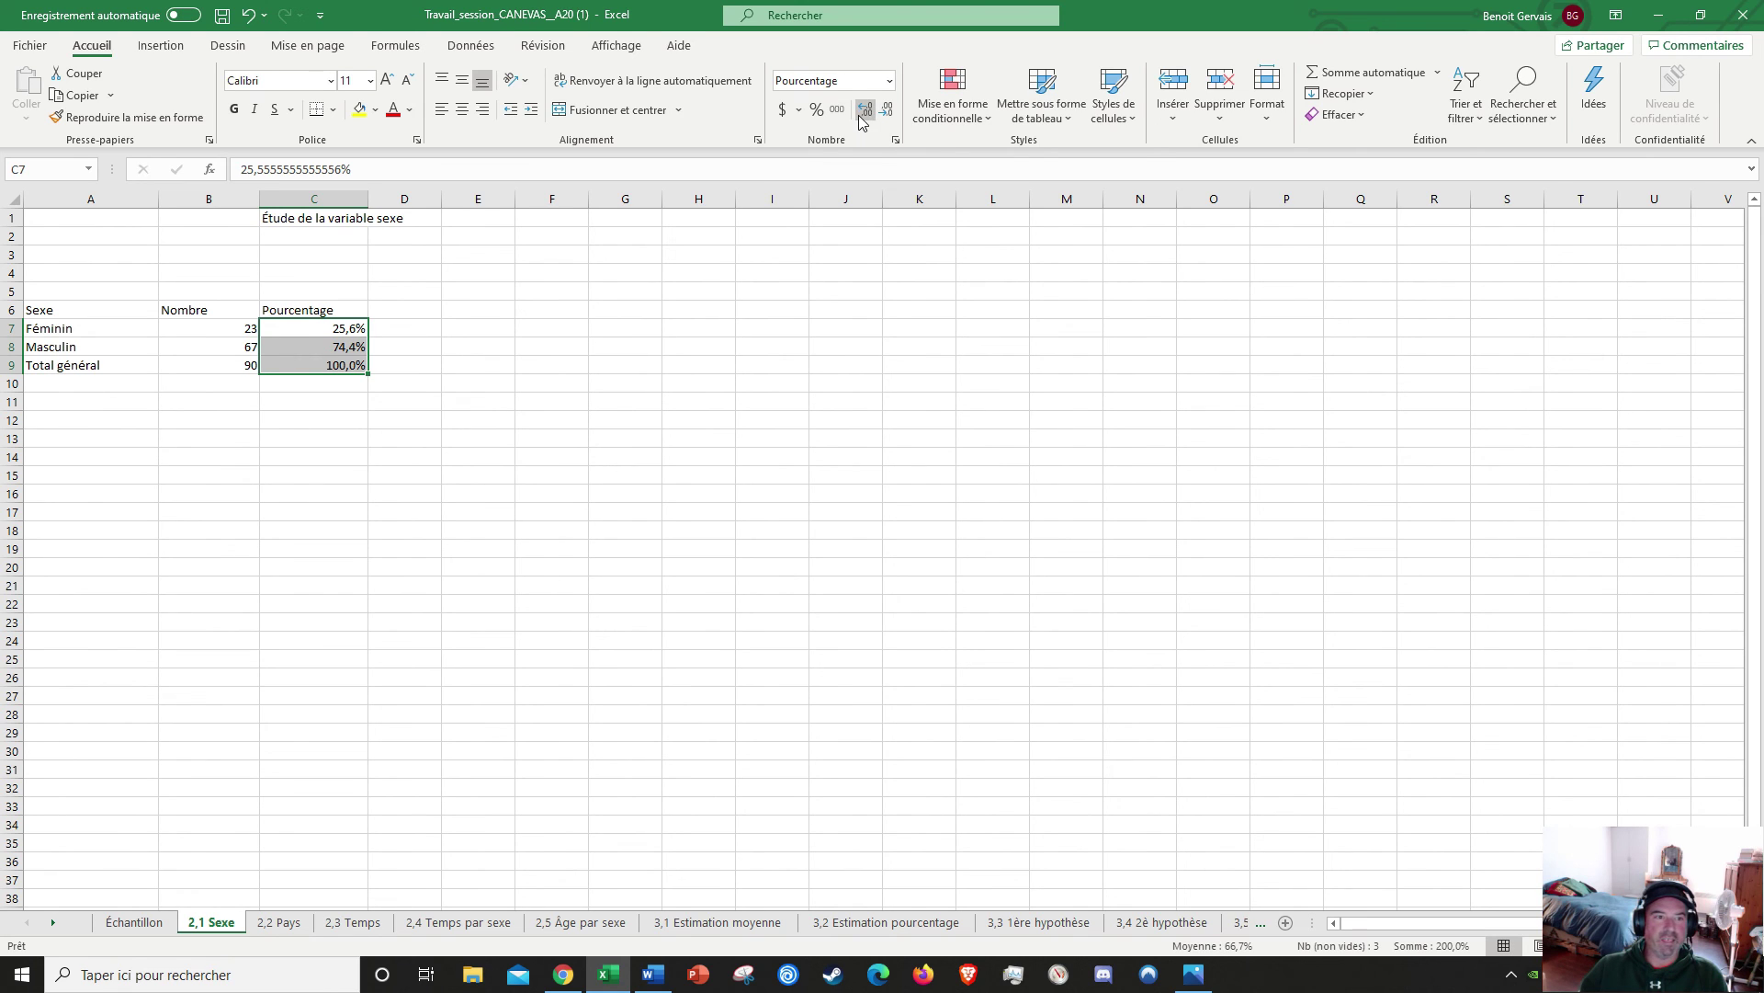
{"action": "left_click", "coordinate": [219, 421]}
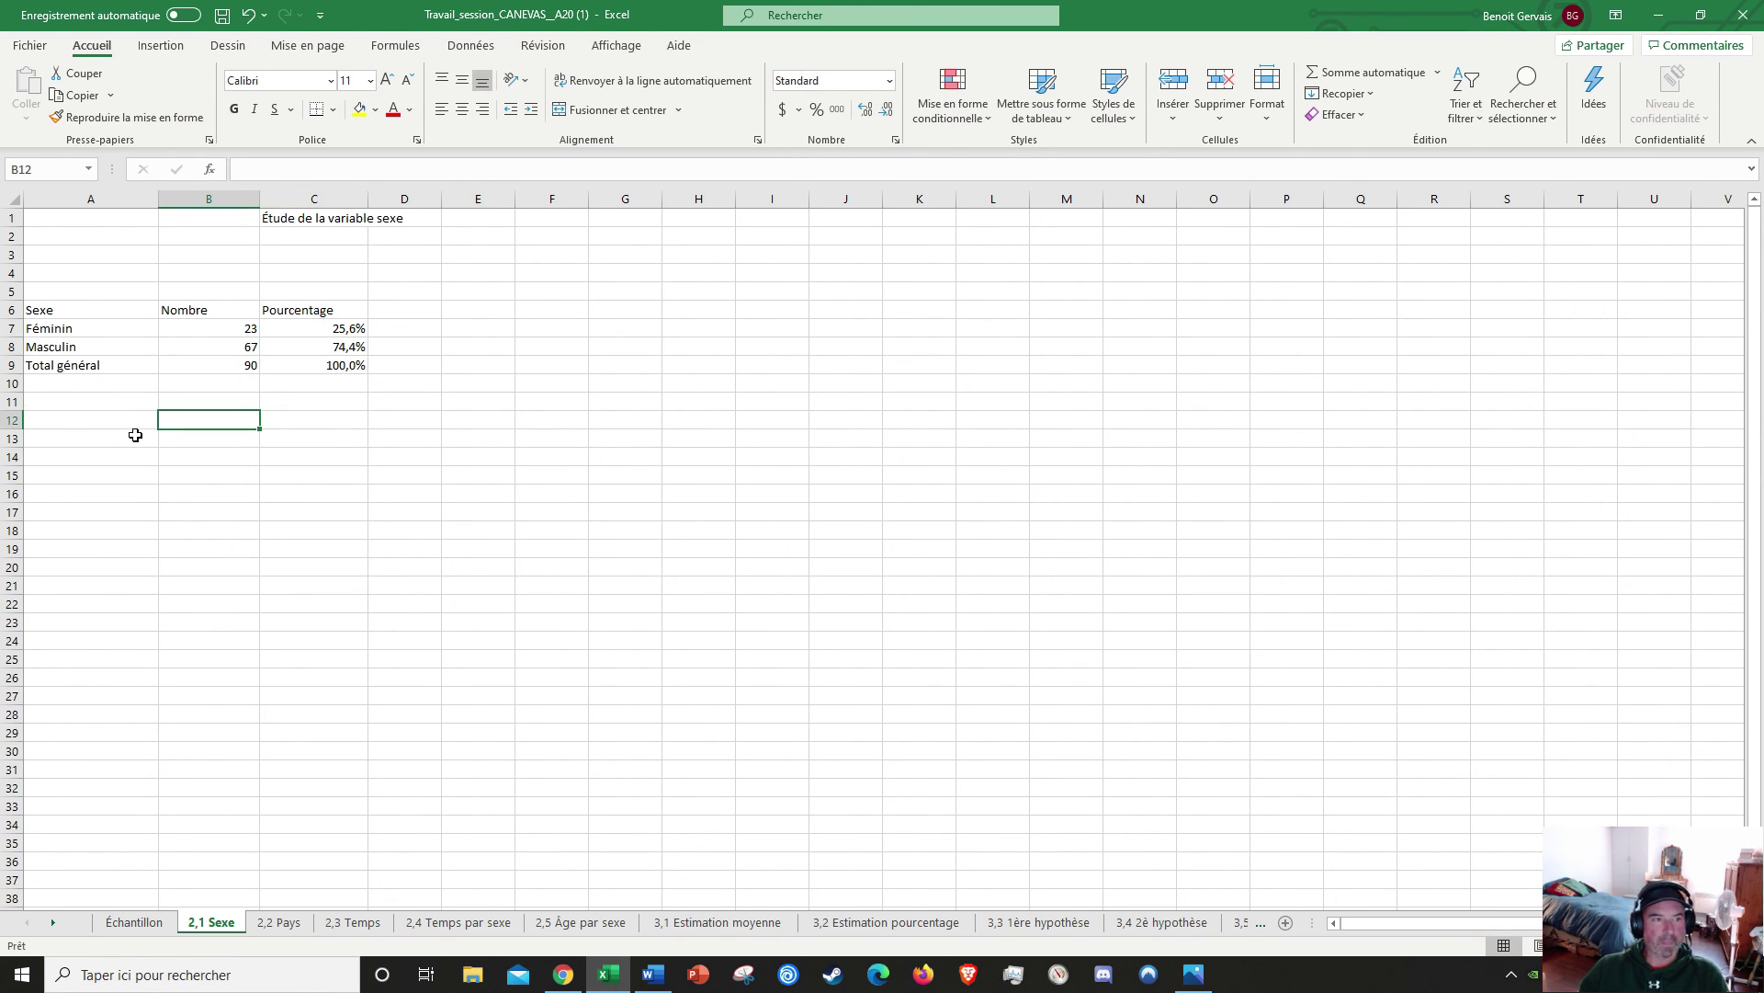
Step: Shorten the total row's label in A9 to Total
{"action": "left_click_drag", "start_coordinate": [84, 313], "coordinate": [353, 330]}
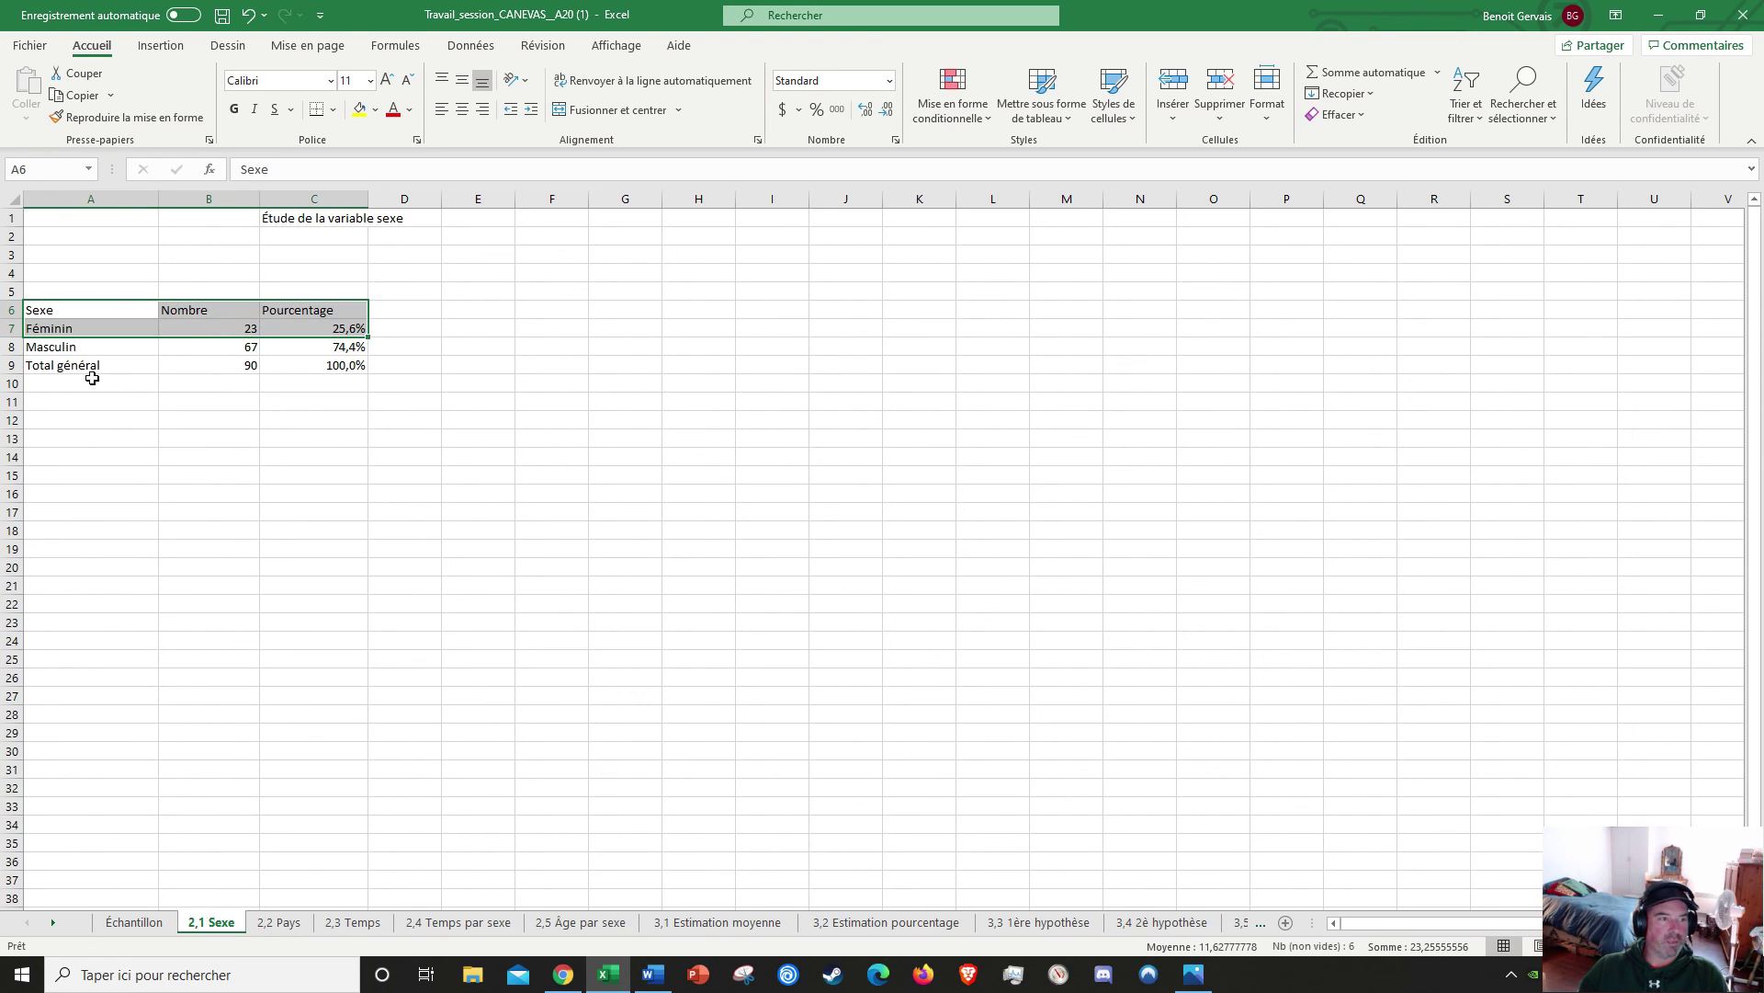
{"action": "left_click", "coordinate": [109, 369]}
{"action": "double_click", "coordinate": [118, 366]}
{"action": "key", "text": "BackSpace"}
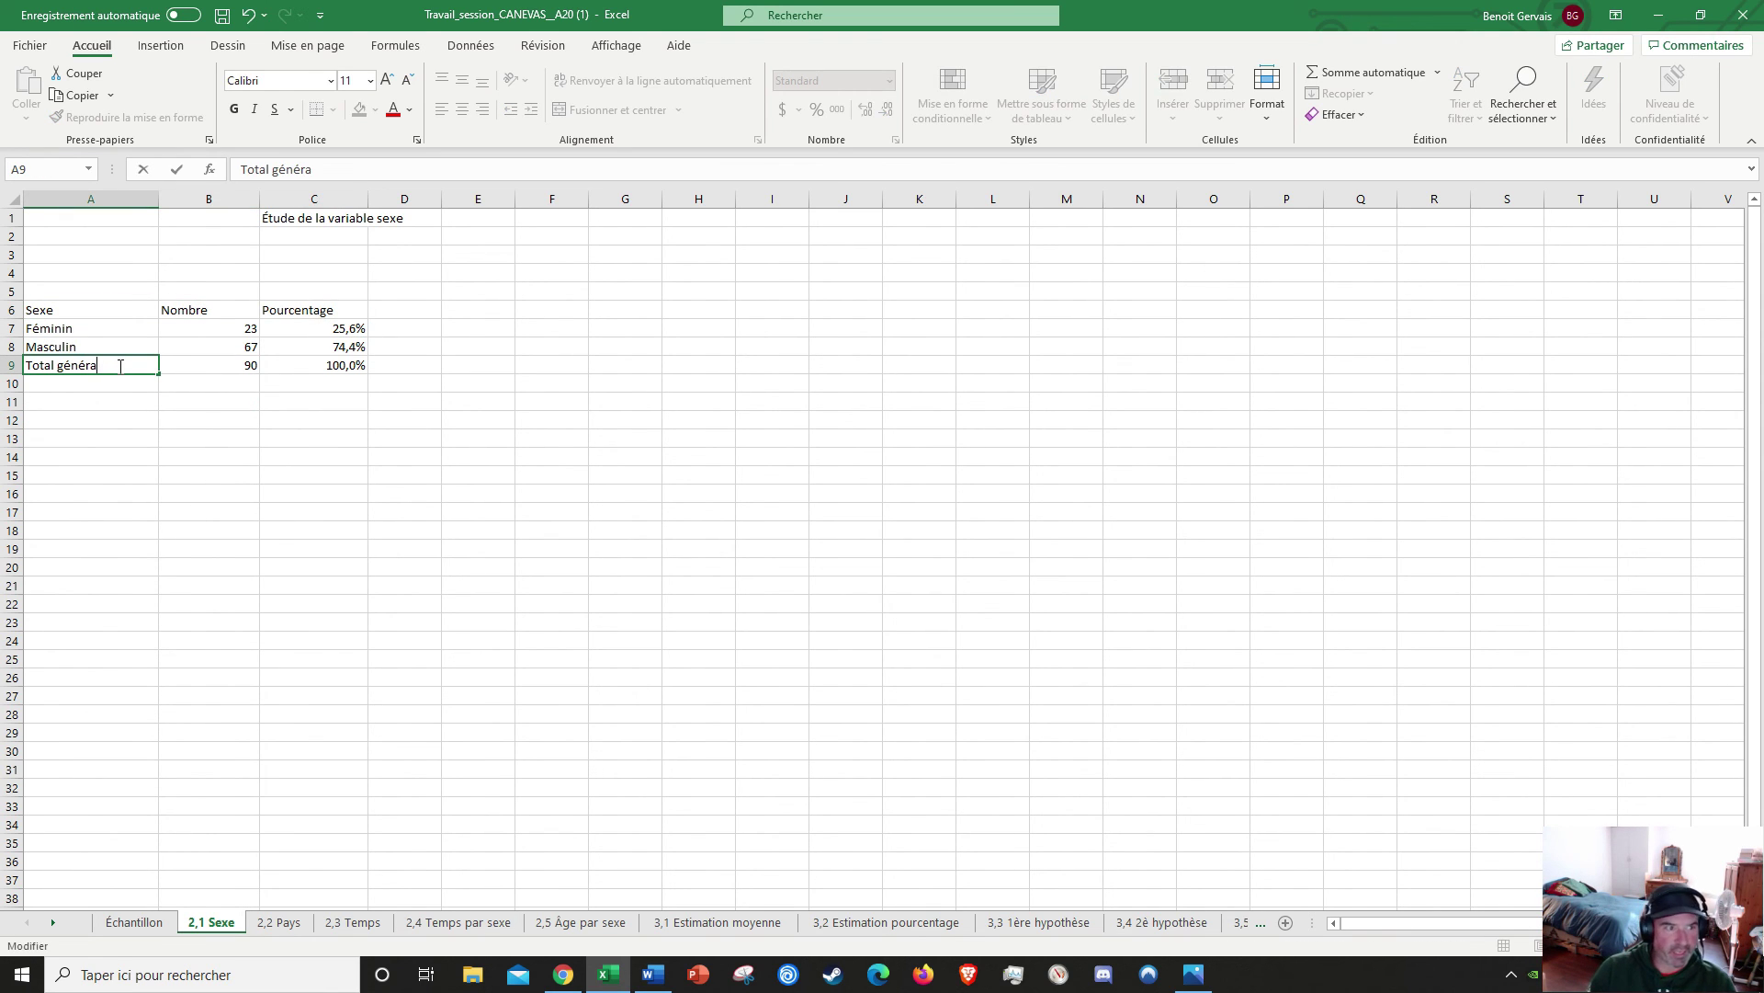
{"action": "left_click", "coordinate": [121, 441]}
Step: Center the contents of A6:C9 horizontally and narrow columns A to C to fit the table's text
{"action": "left_click_drag", "start_coordinate": [39, 308], "coordinate": [333, 363]}
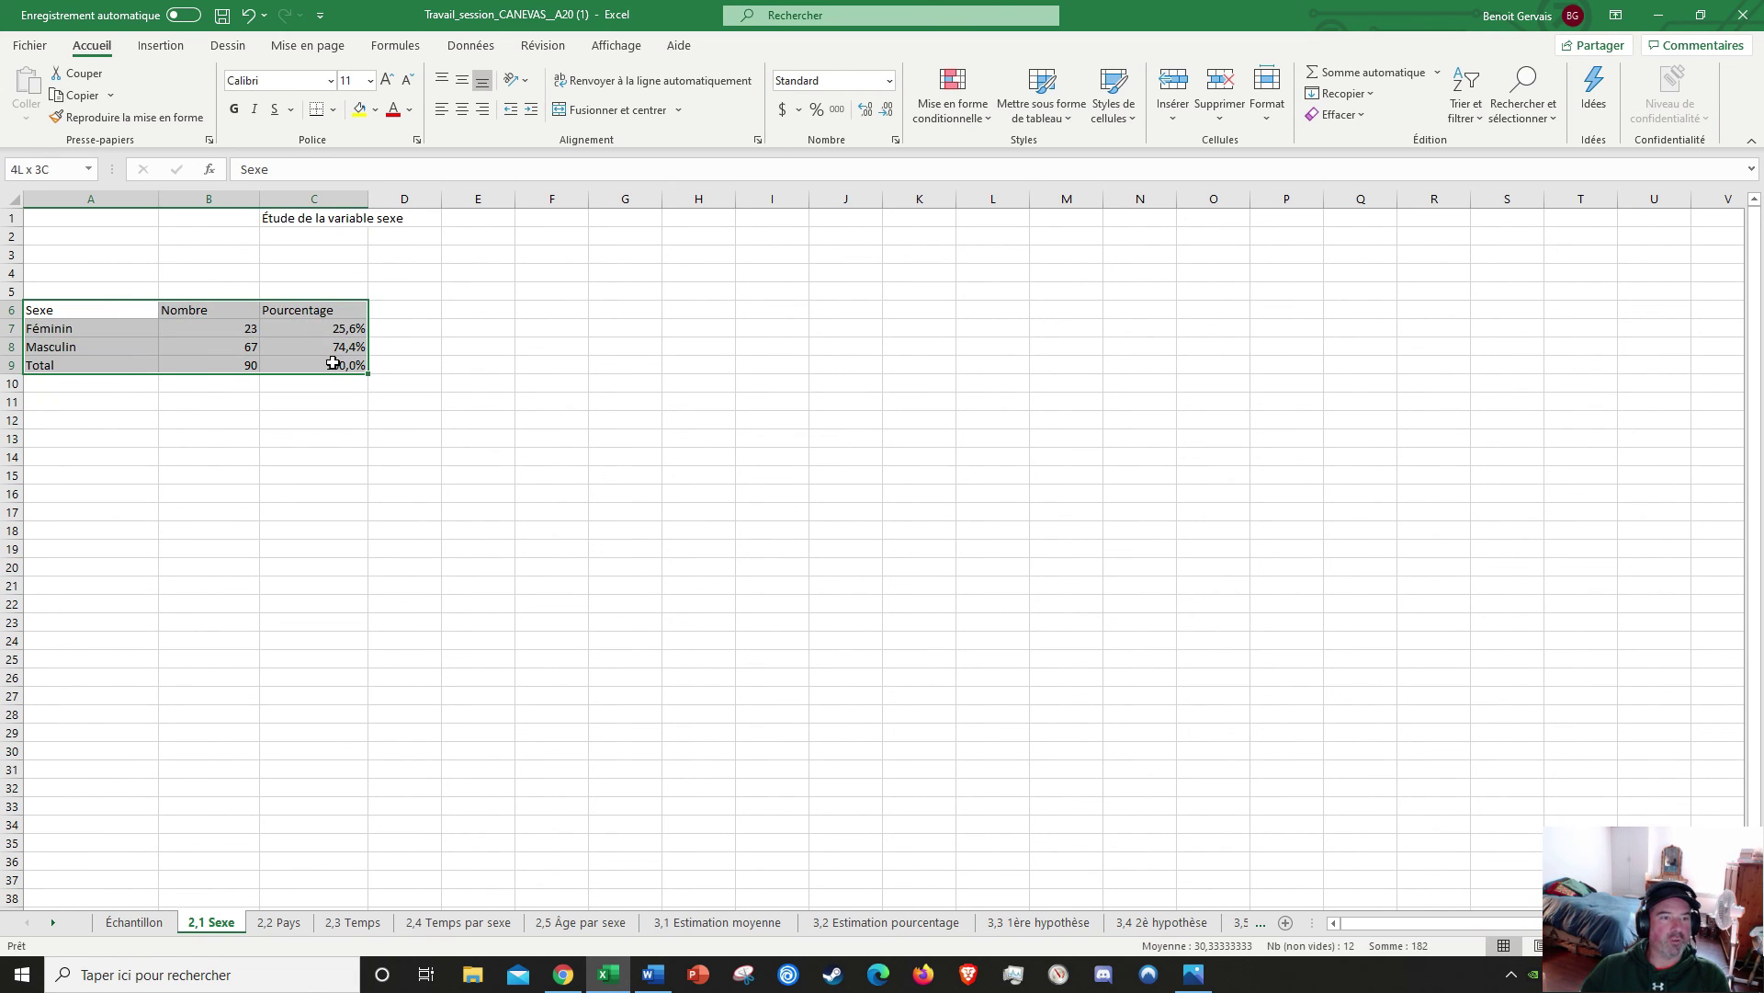
{"action": "left_click", "coordinate": [461, 110]}
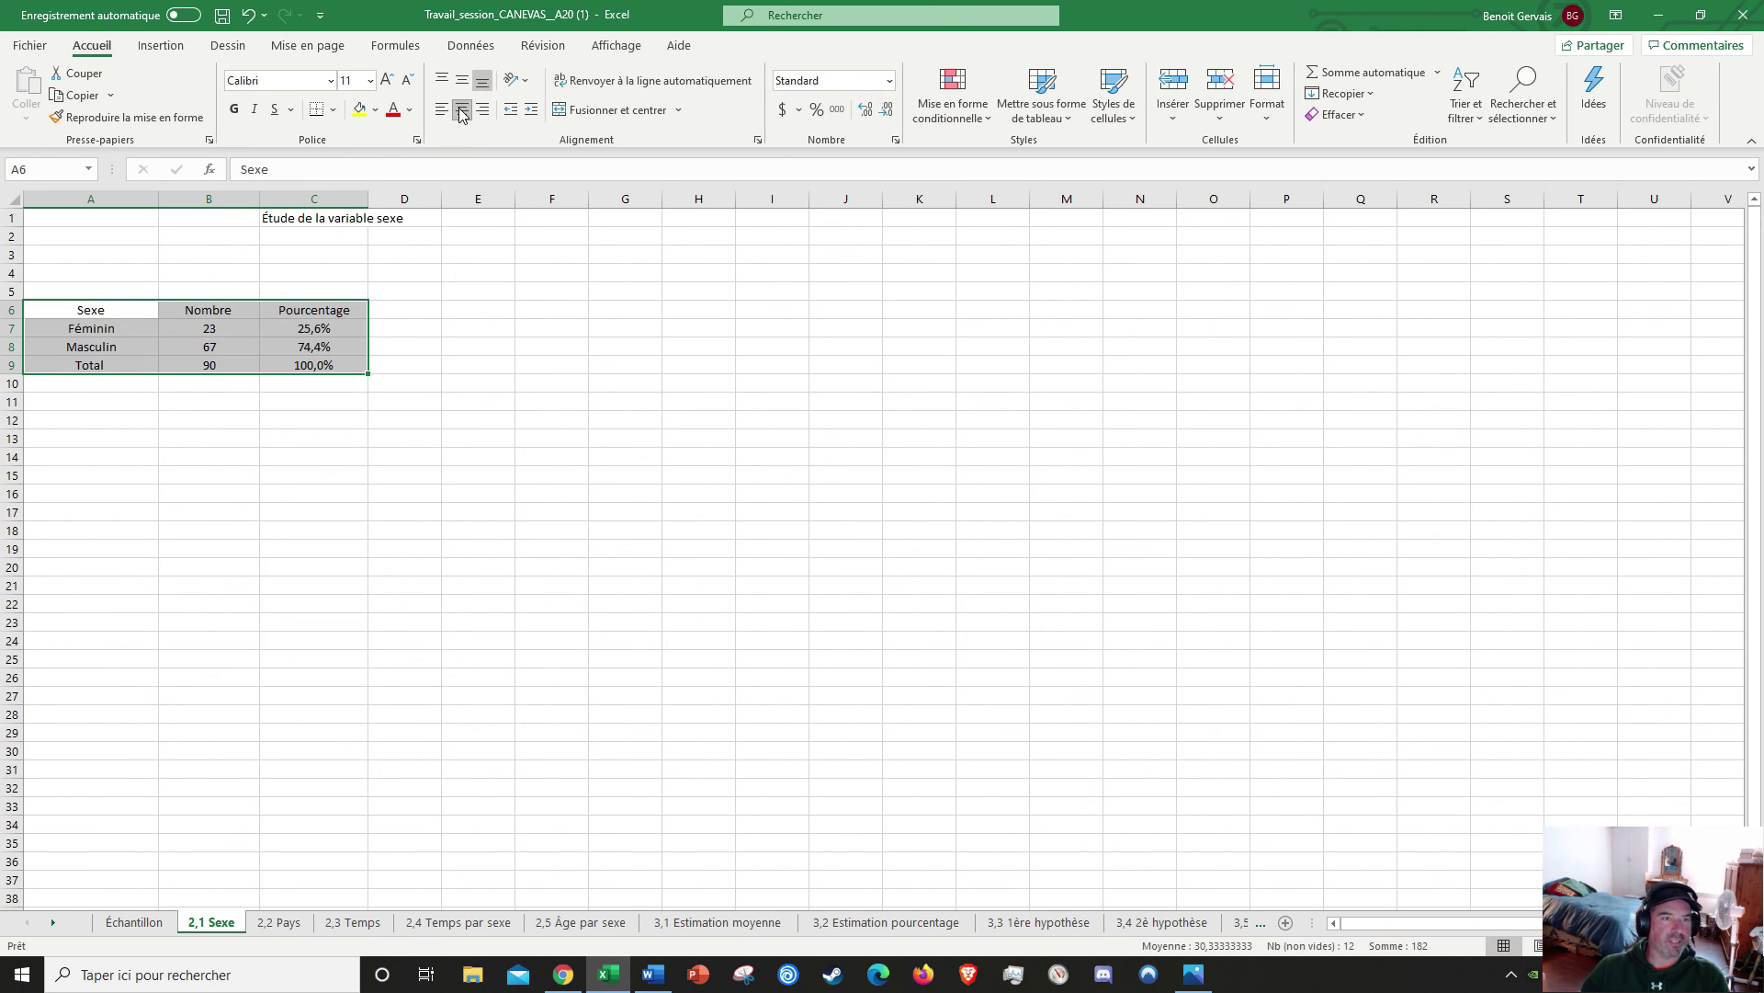
{"action": "left_click", "coordinate": [120, 310]}
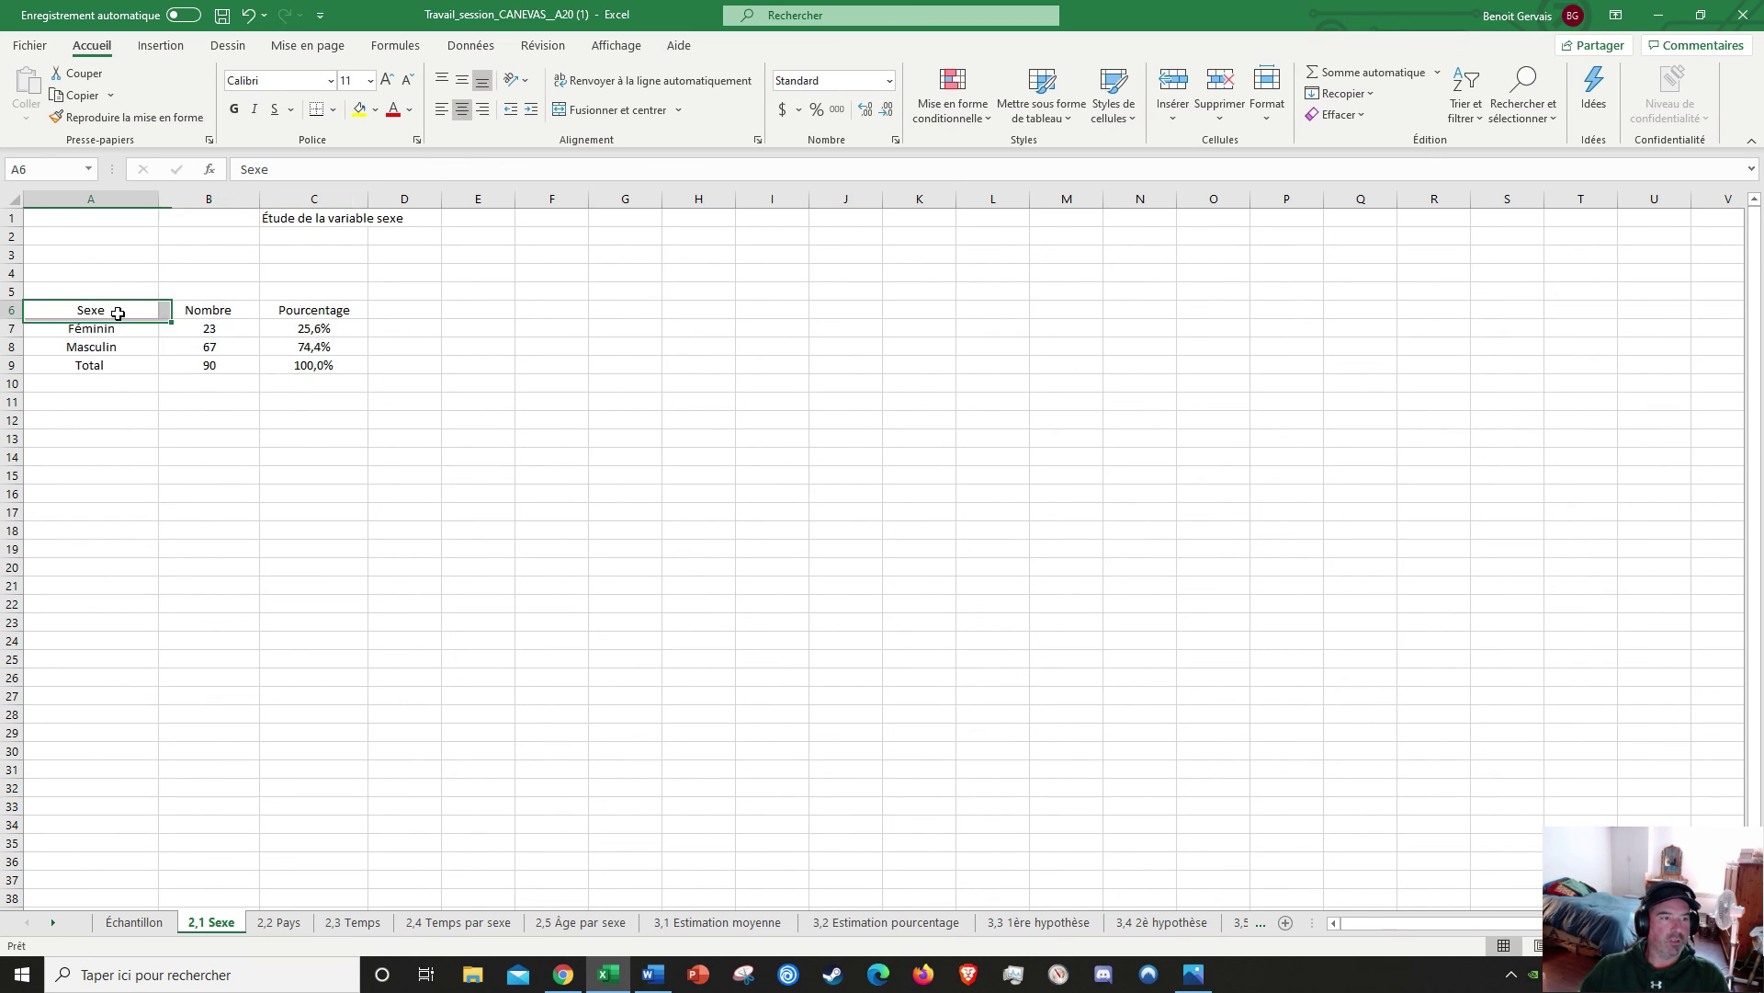
{"action": "mouse_move", "coordinate": [158, 200]}
{"action": "left_mouse_down"}
{"action": "mouse_move", "coordinate": [91, 199]}
{"action": "mouse_move", "coordinate": [161, 200]}
{"action": "left_mouse_up"}
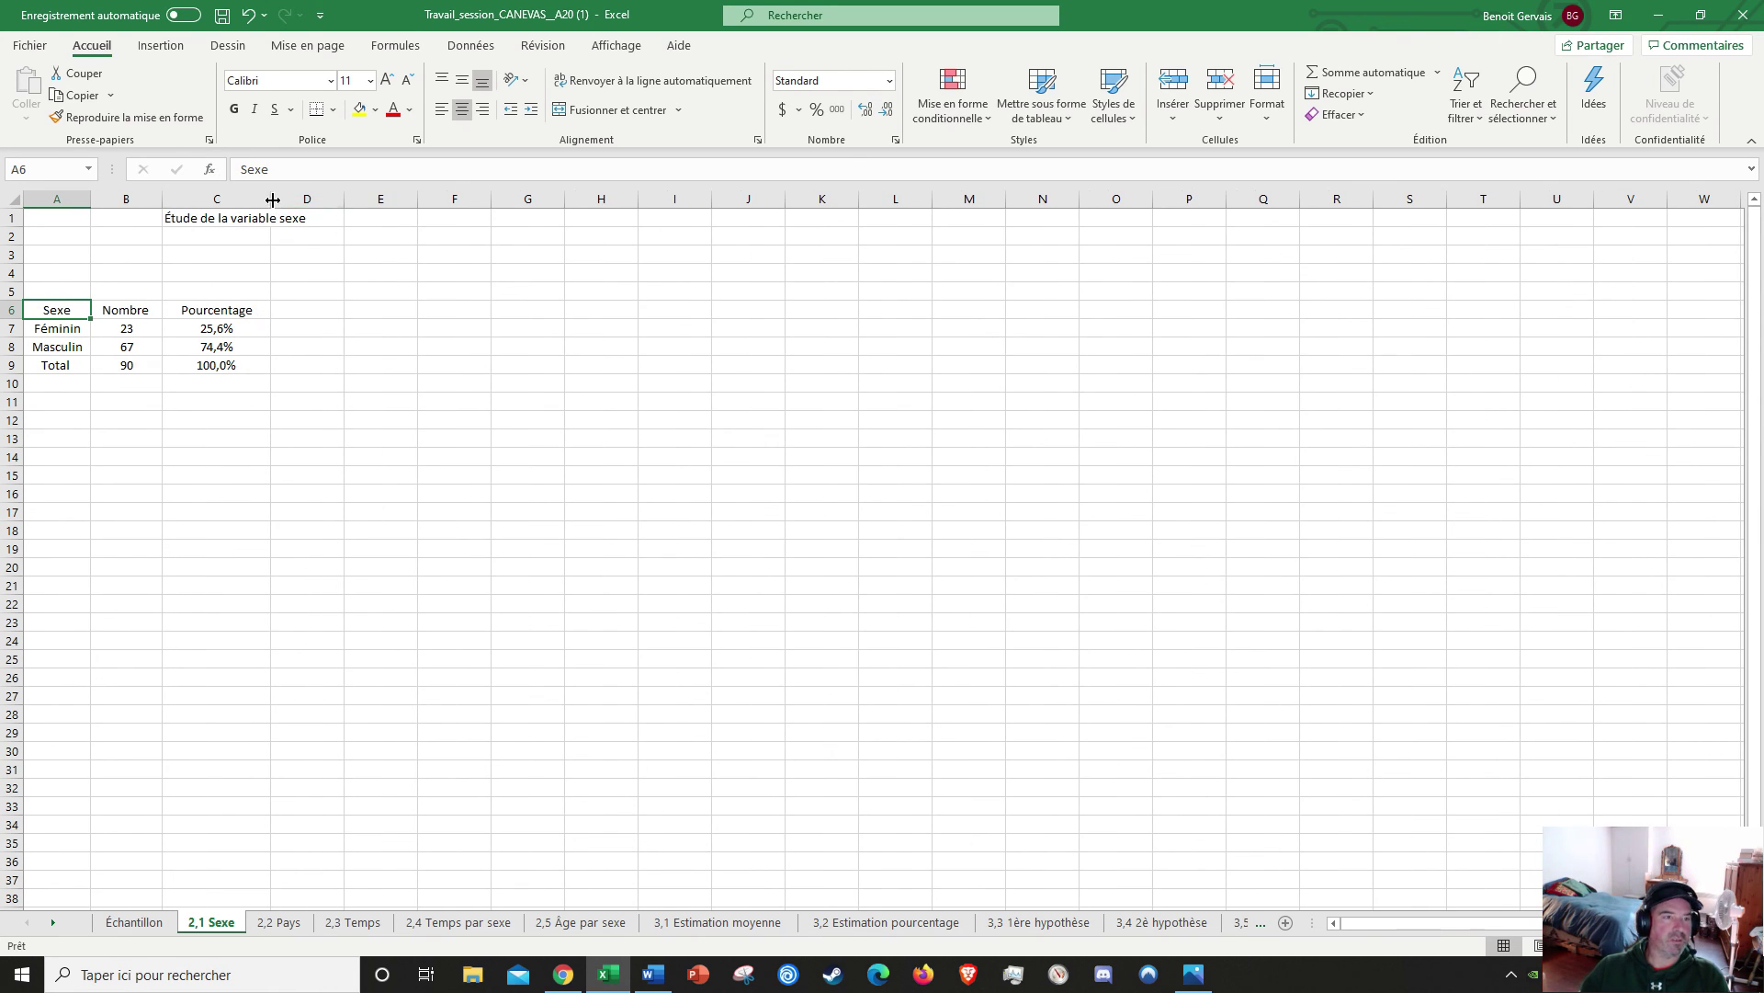
{"action": "left_click_drag", "start_coordinate": [273, 200], "coordinate": [251, 204]}
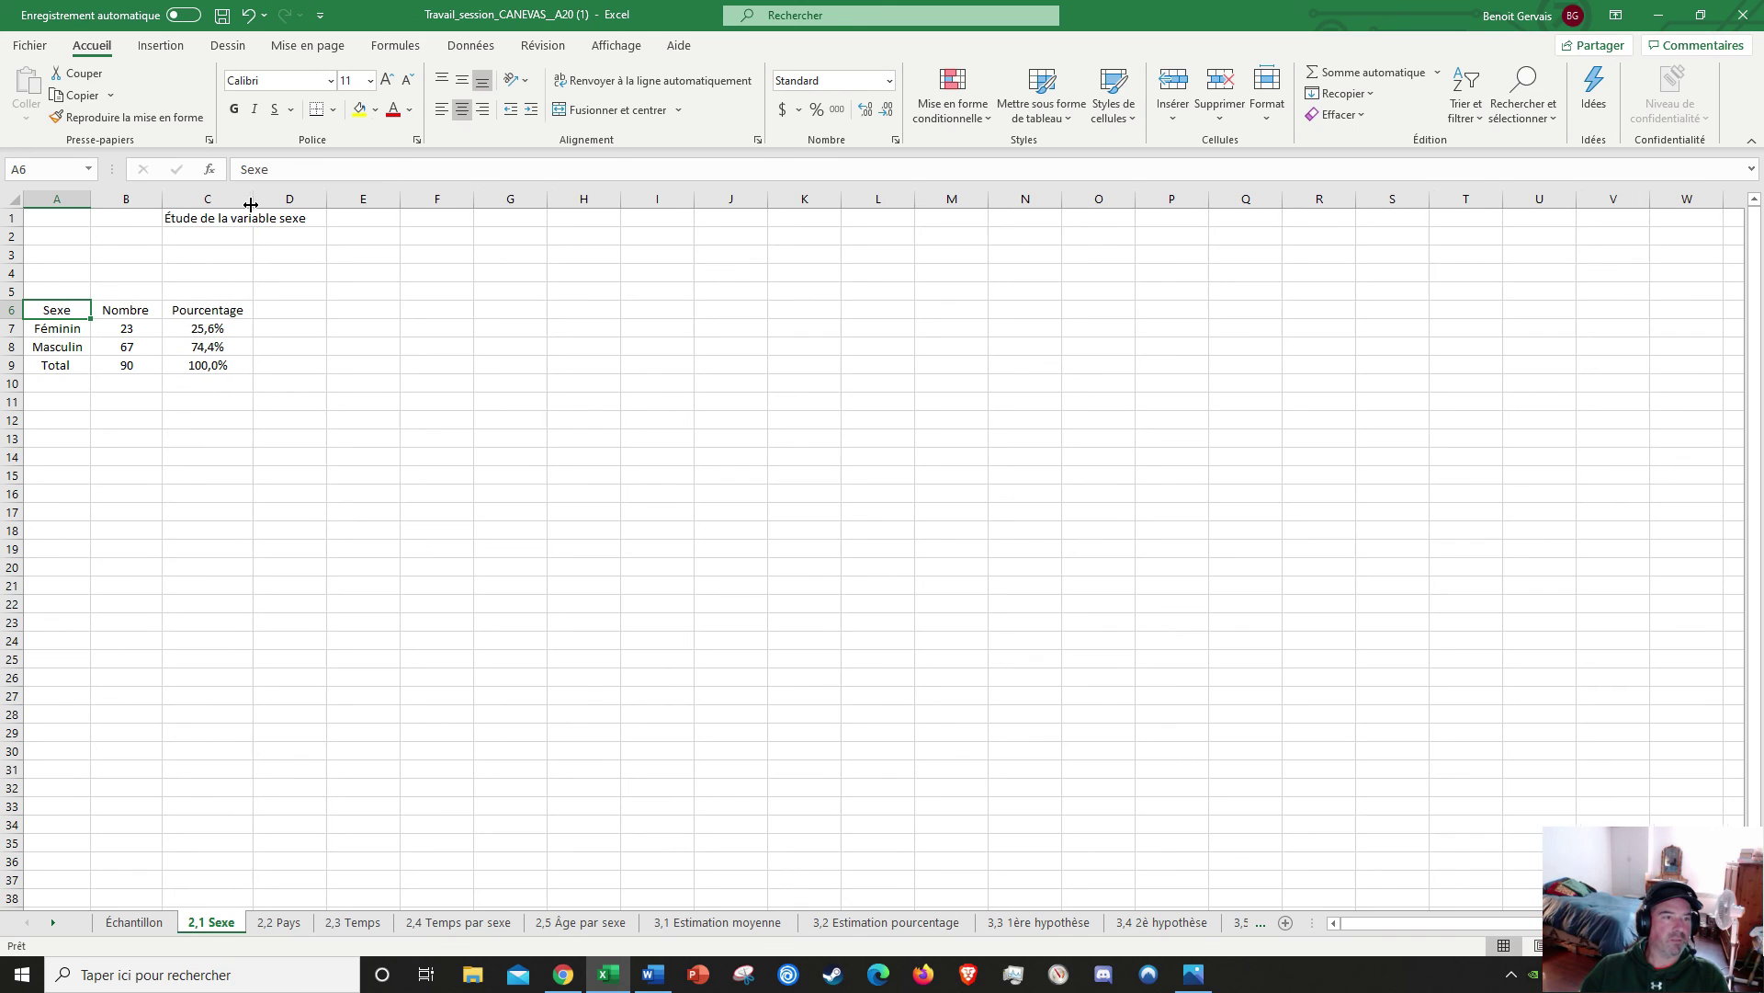
Step: Merge and center cells A4:C5 above the table
{"action": "left_click_drag", "start_coordinate": [68, 269], "coordinate": [185, 285]}
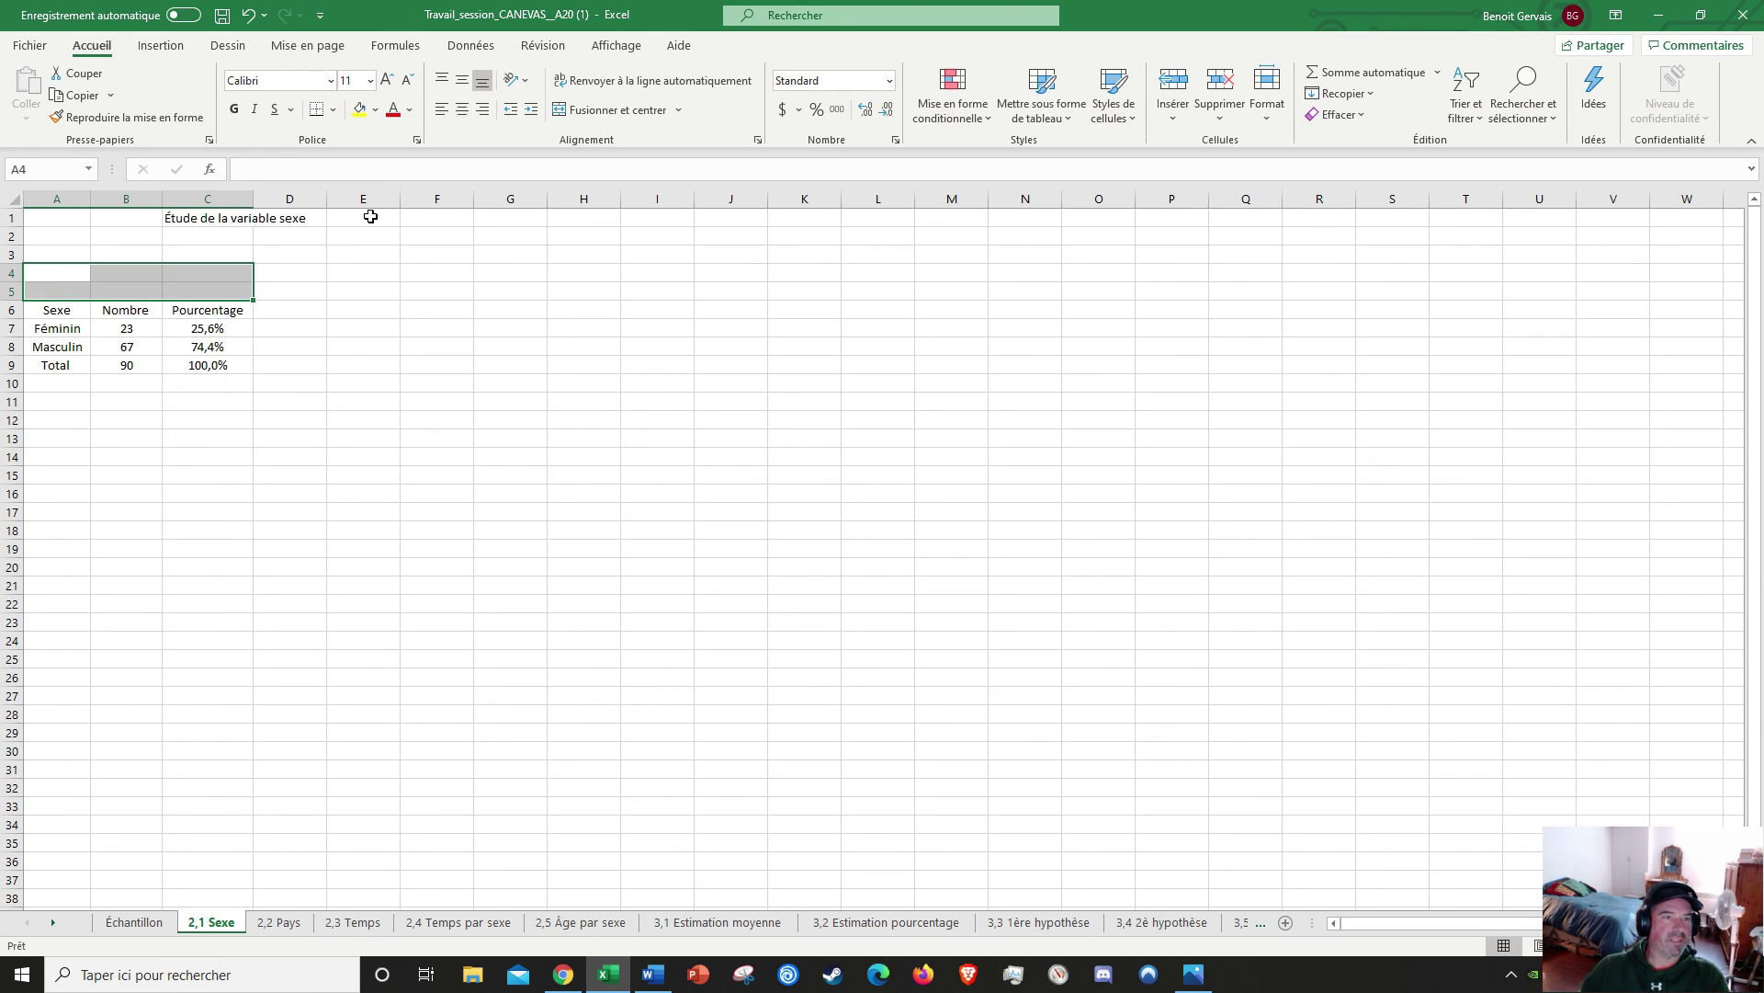
{"action": "left_click", "coordinate": [561, 111]}
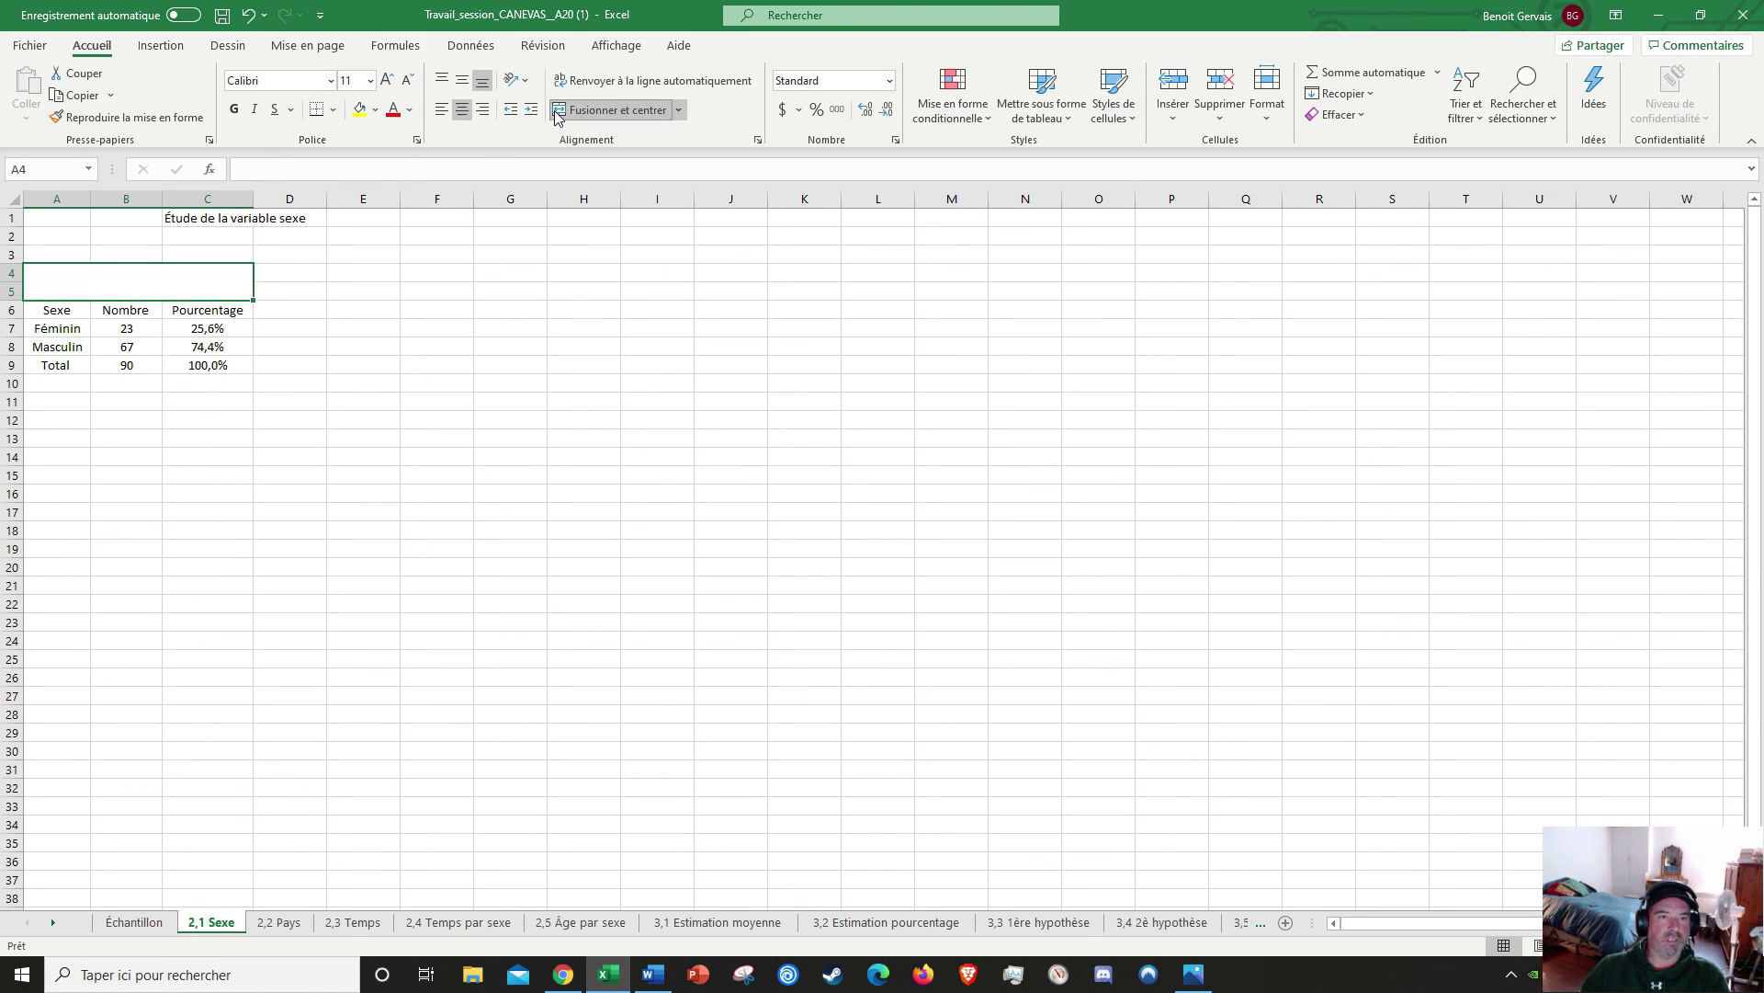
{"action": "left_click", "coordinate": [359, 333]}
Step: Set the merged cell A4:C5 to Centré vertical alignment with automatic text wrapping in its cell format
{"action": "left_click", "coordinate": [217, 290]}
{"action": "right_click", "coordinate": [216, 290]}
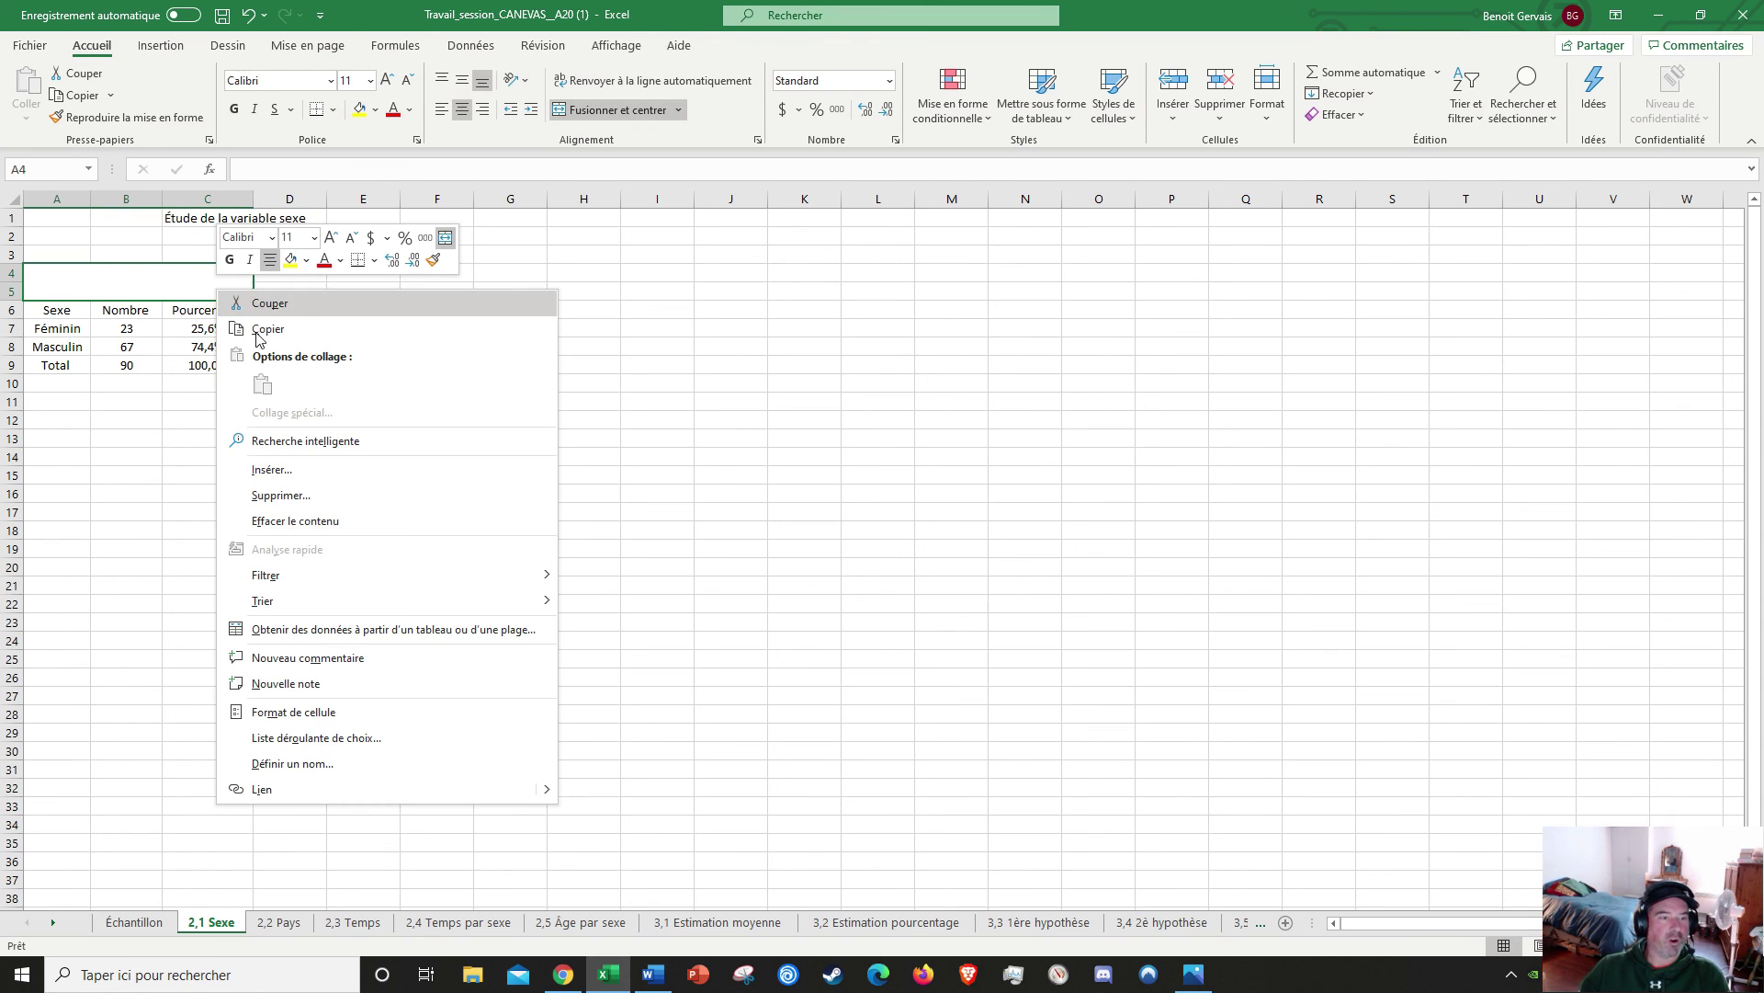
{"action": "left_click", "coordinate": [294, 712]}
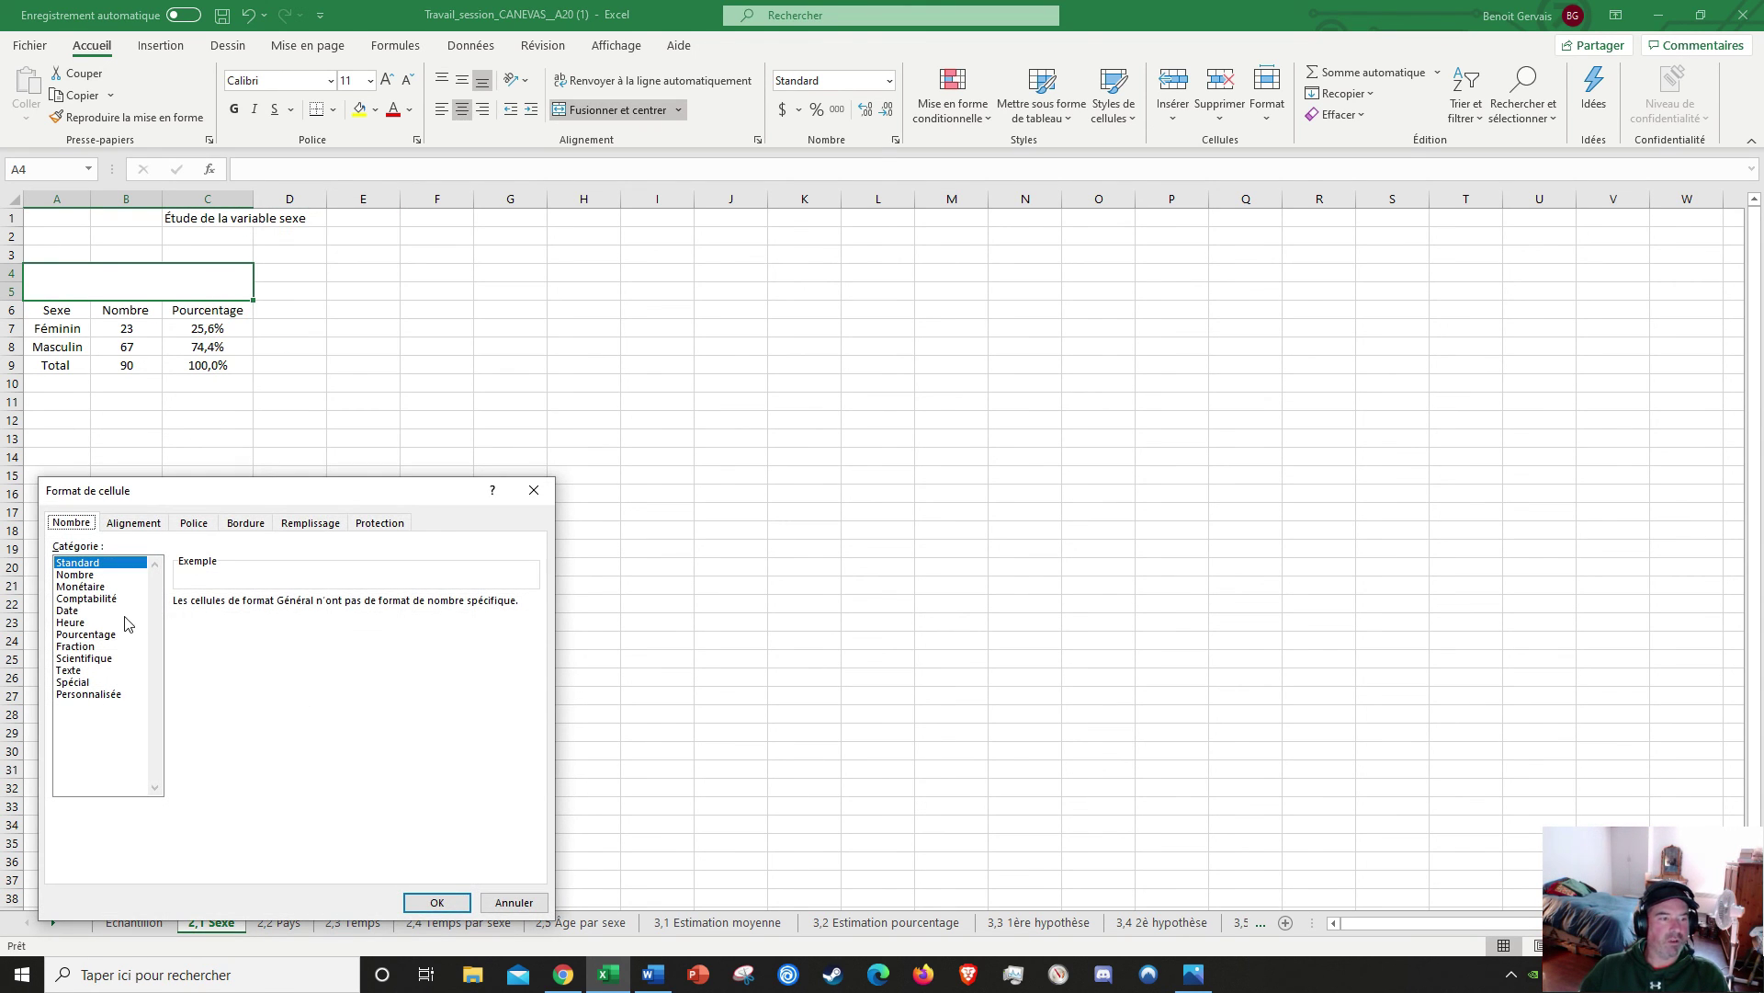
{"action": "left_click", "coordinate": [143, 527]}
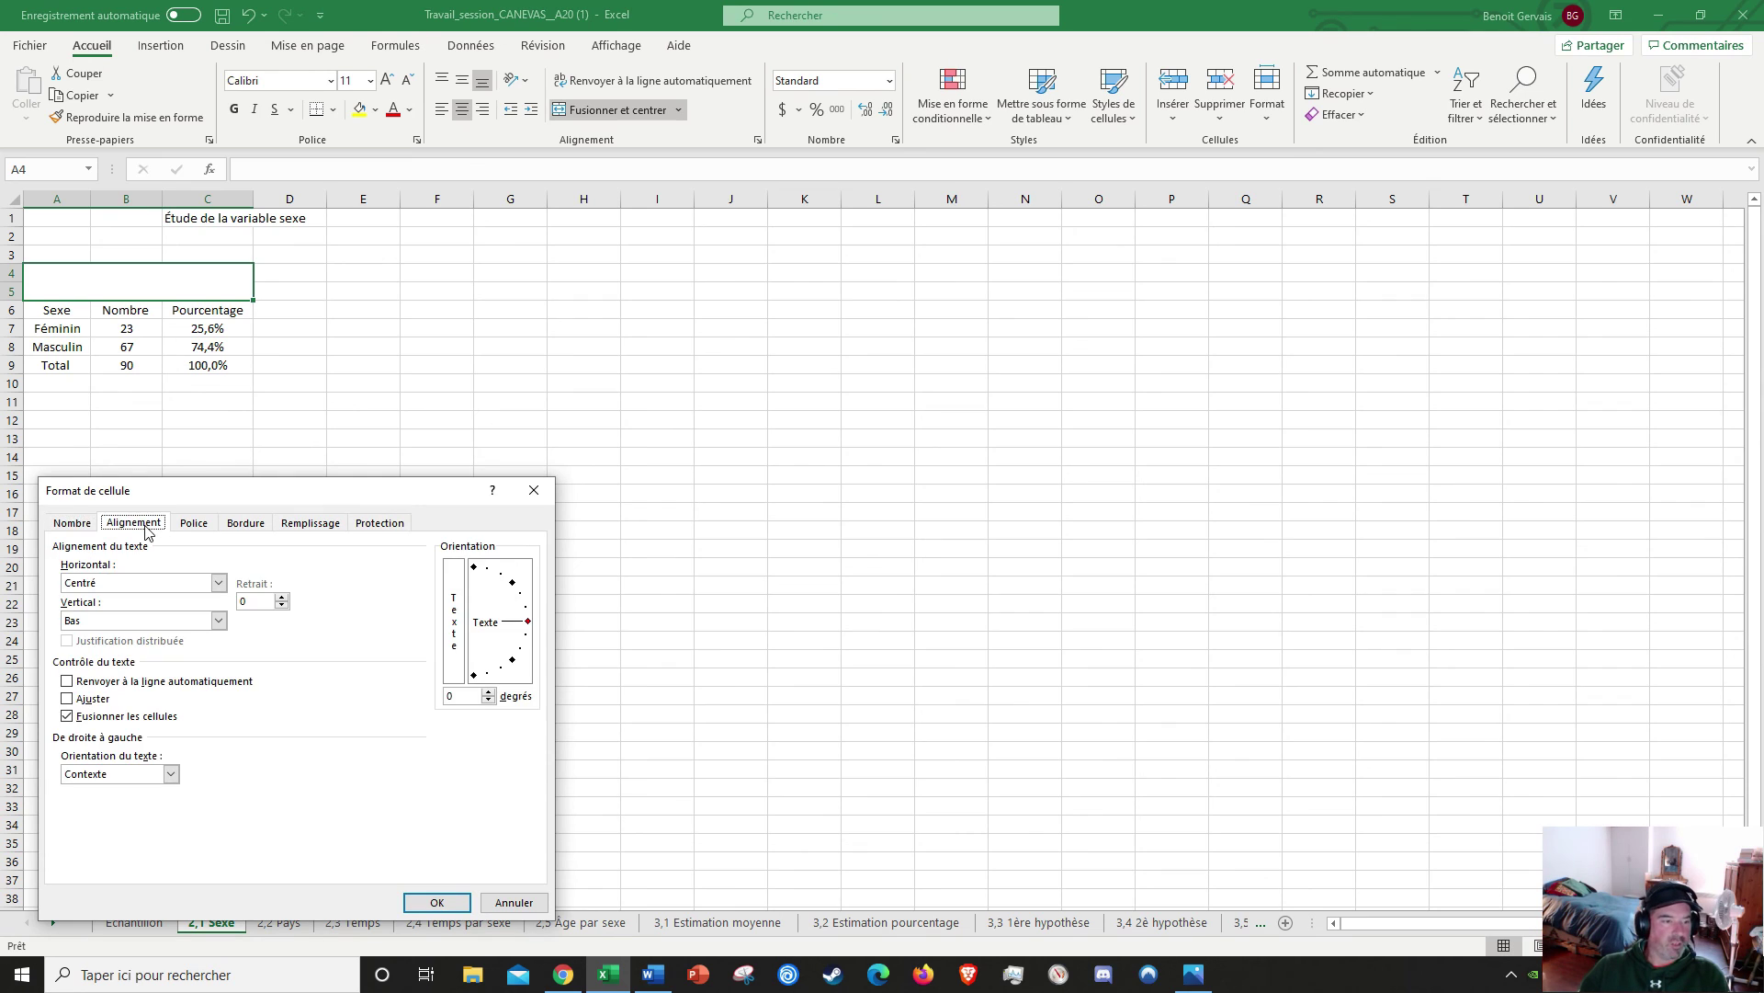
{"action": "left_click", "coordinate": [219, 621]}
{"action": "left_click", "coordinate": [129, 650]}
{"action": "left_click", "coordinate": [68, 682]}
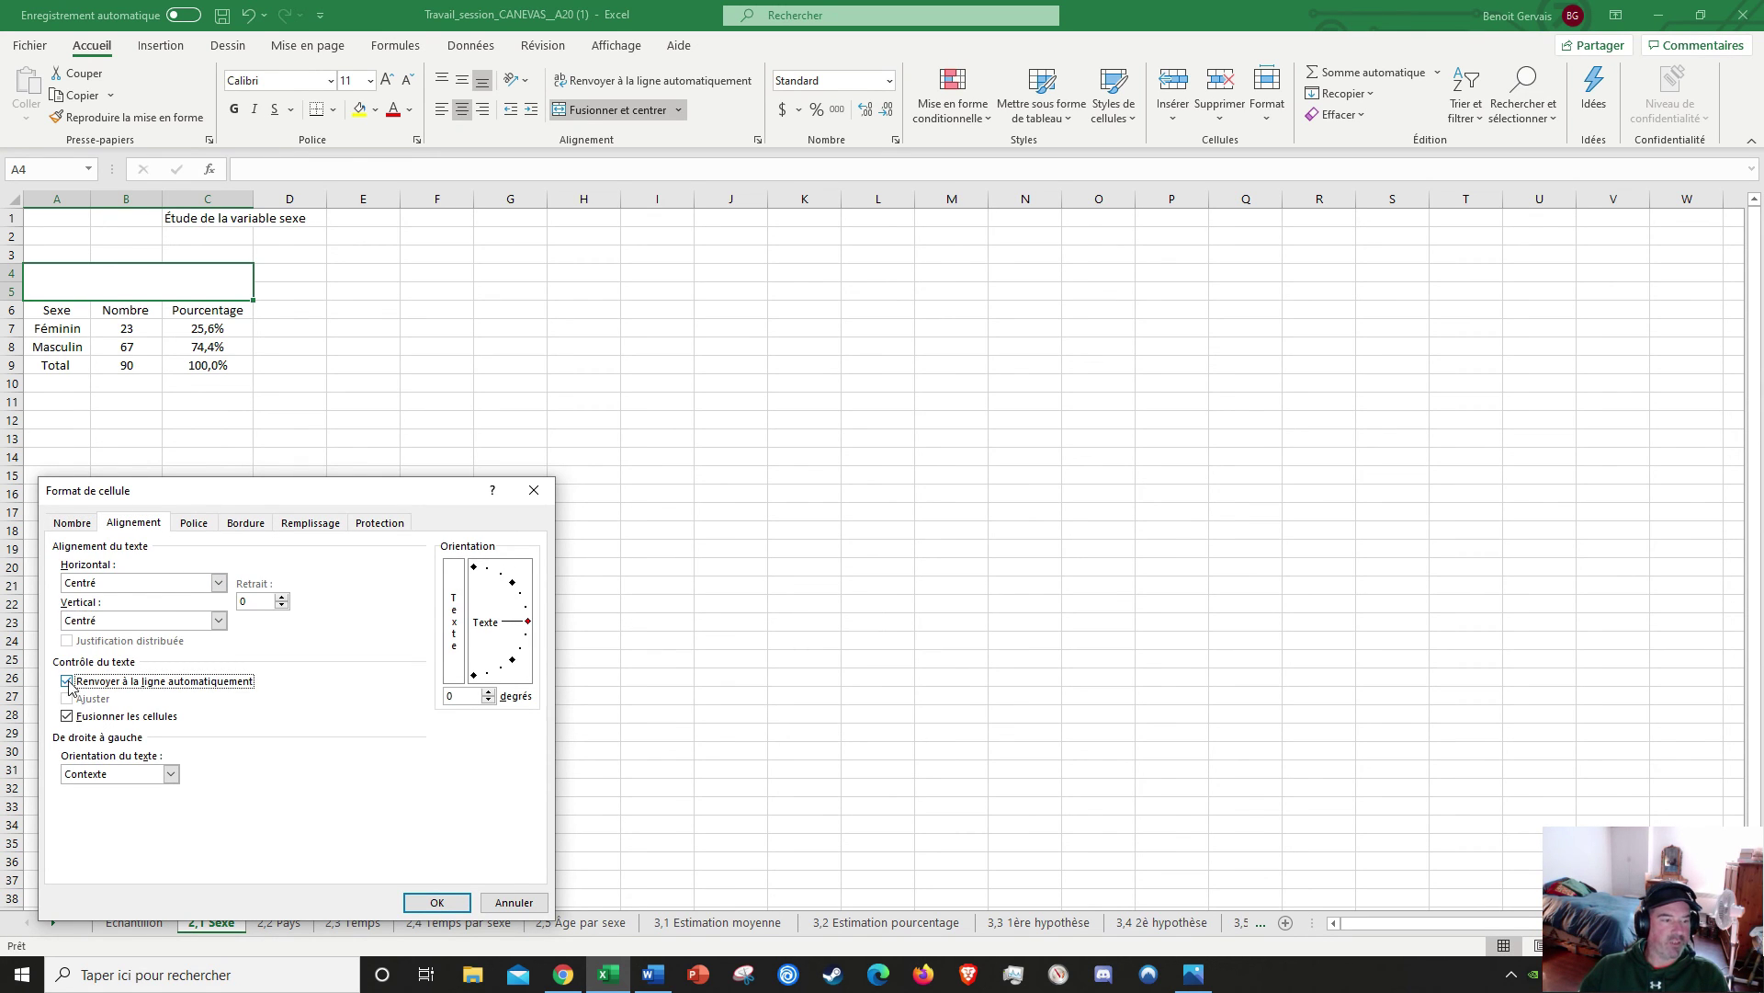
{"action": "left_click", "coordinate": [418, 899]}
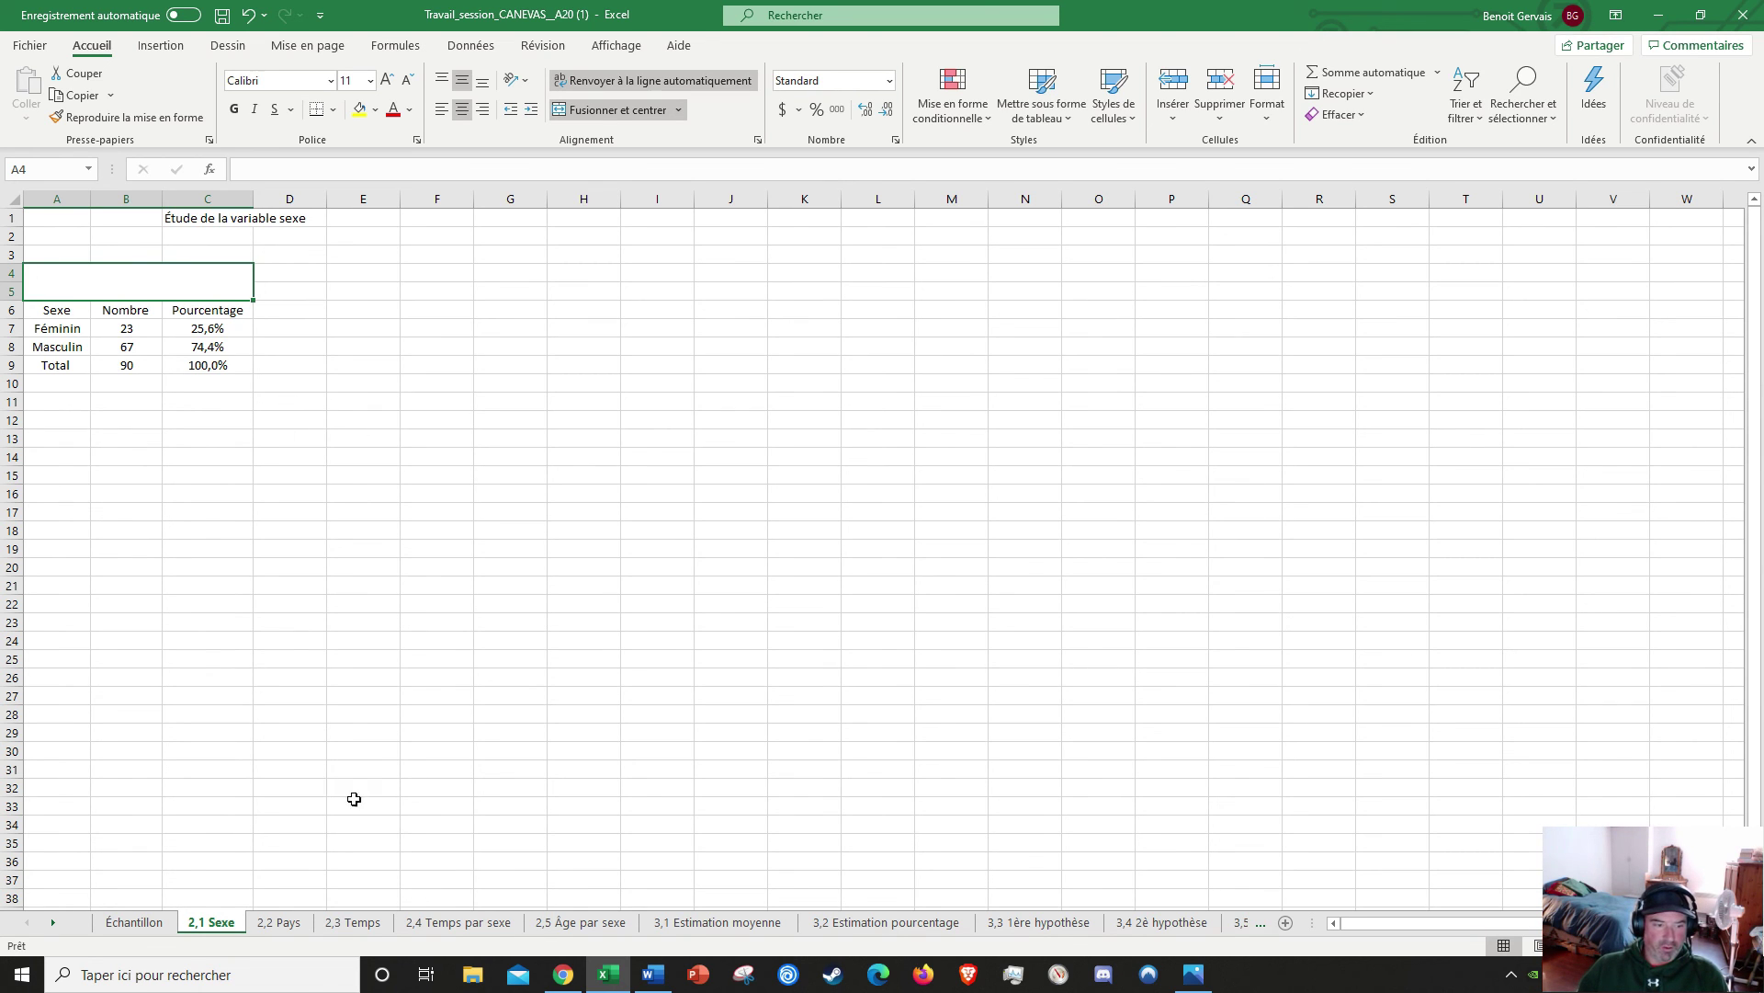
Step: Check the sample table on page 7 of the lab manual and enter Répartition des répondants selon le sexe in merged cell A4:C5
{"action": "left_click", "coordinate": [1191, 973]}
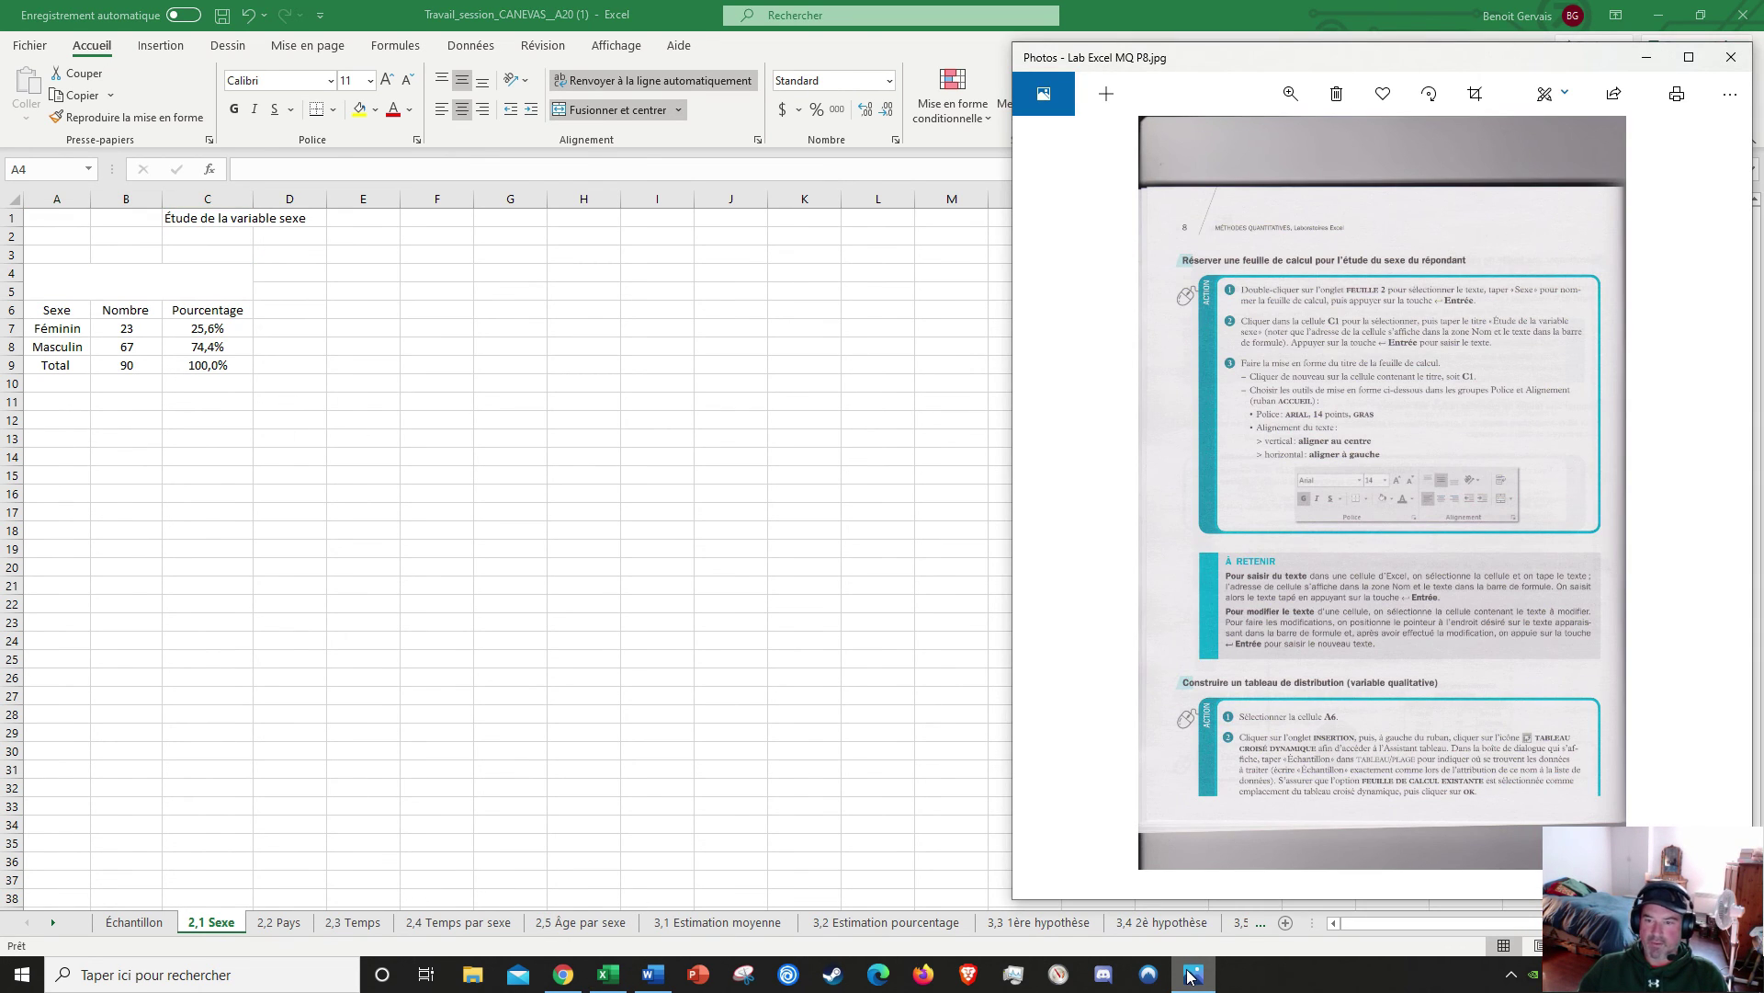
{"action": "left_click", "coordinate": [1059, 497]}
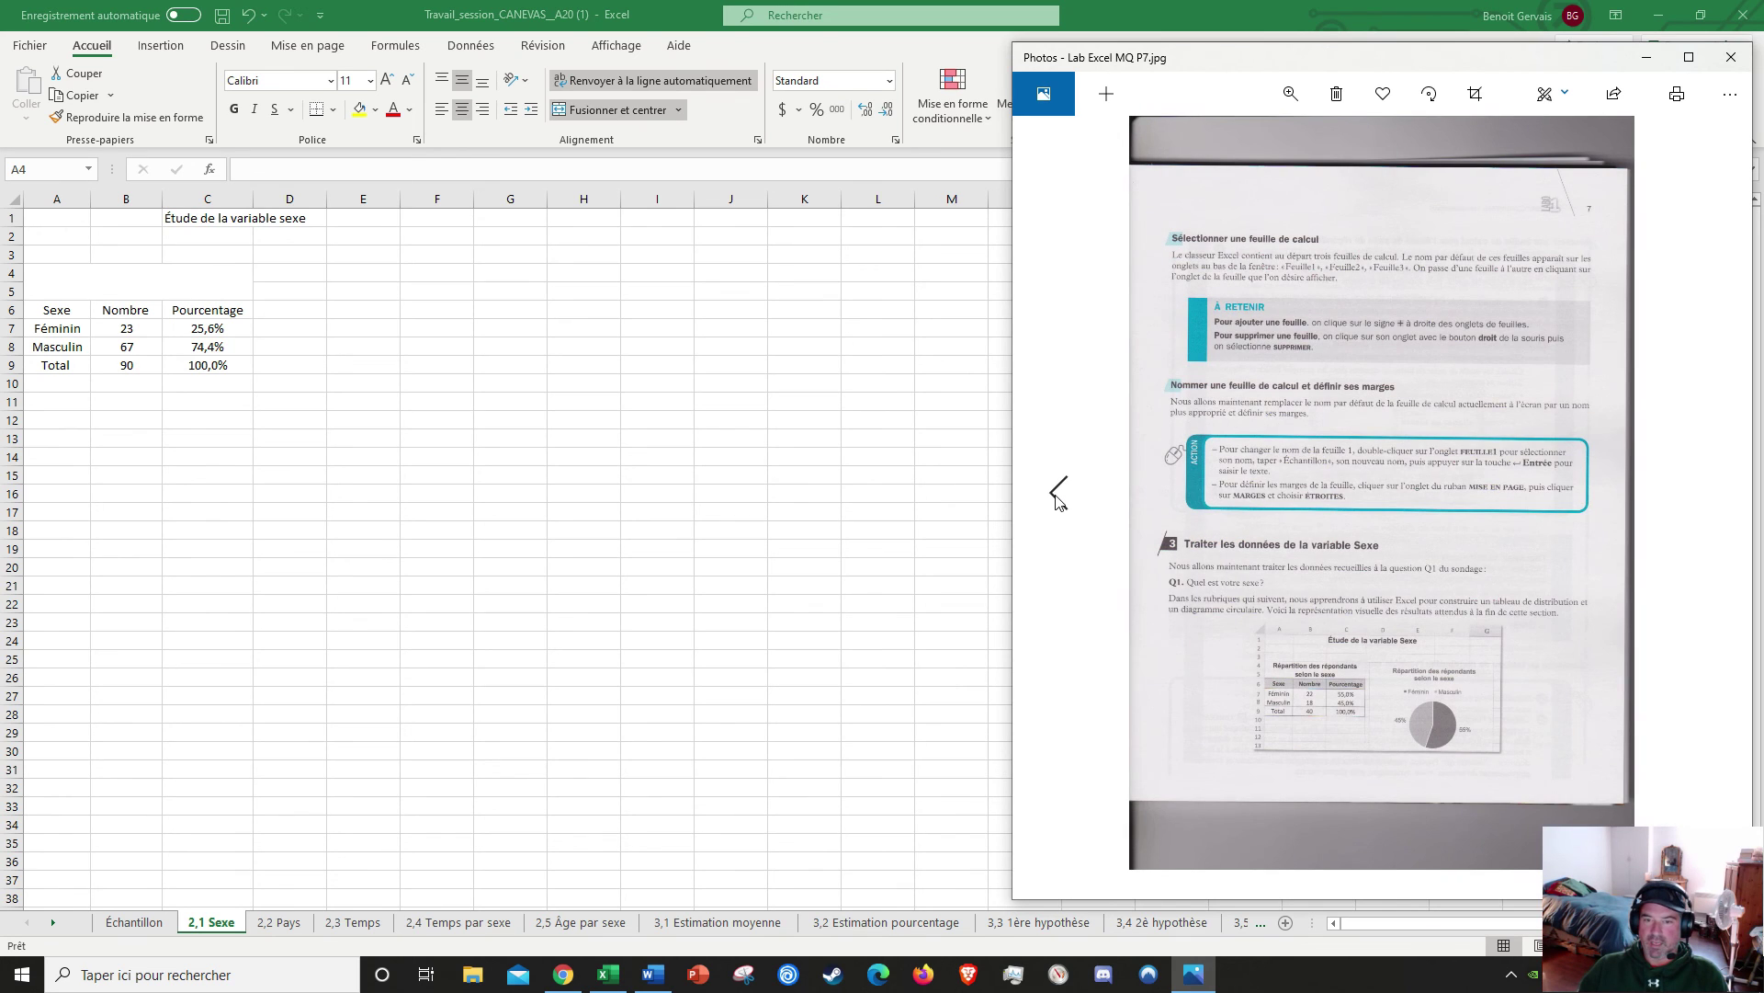
{"action": "left_click", "coordinate": [1059, 496]}
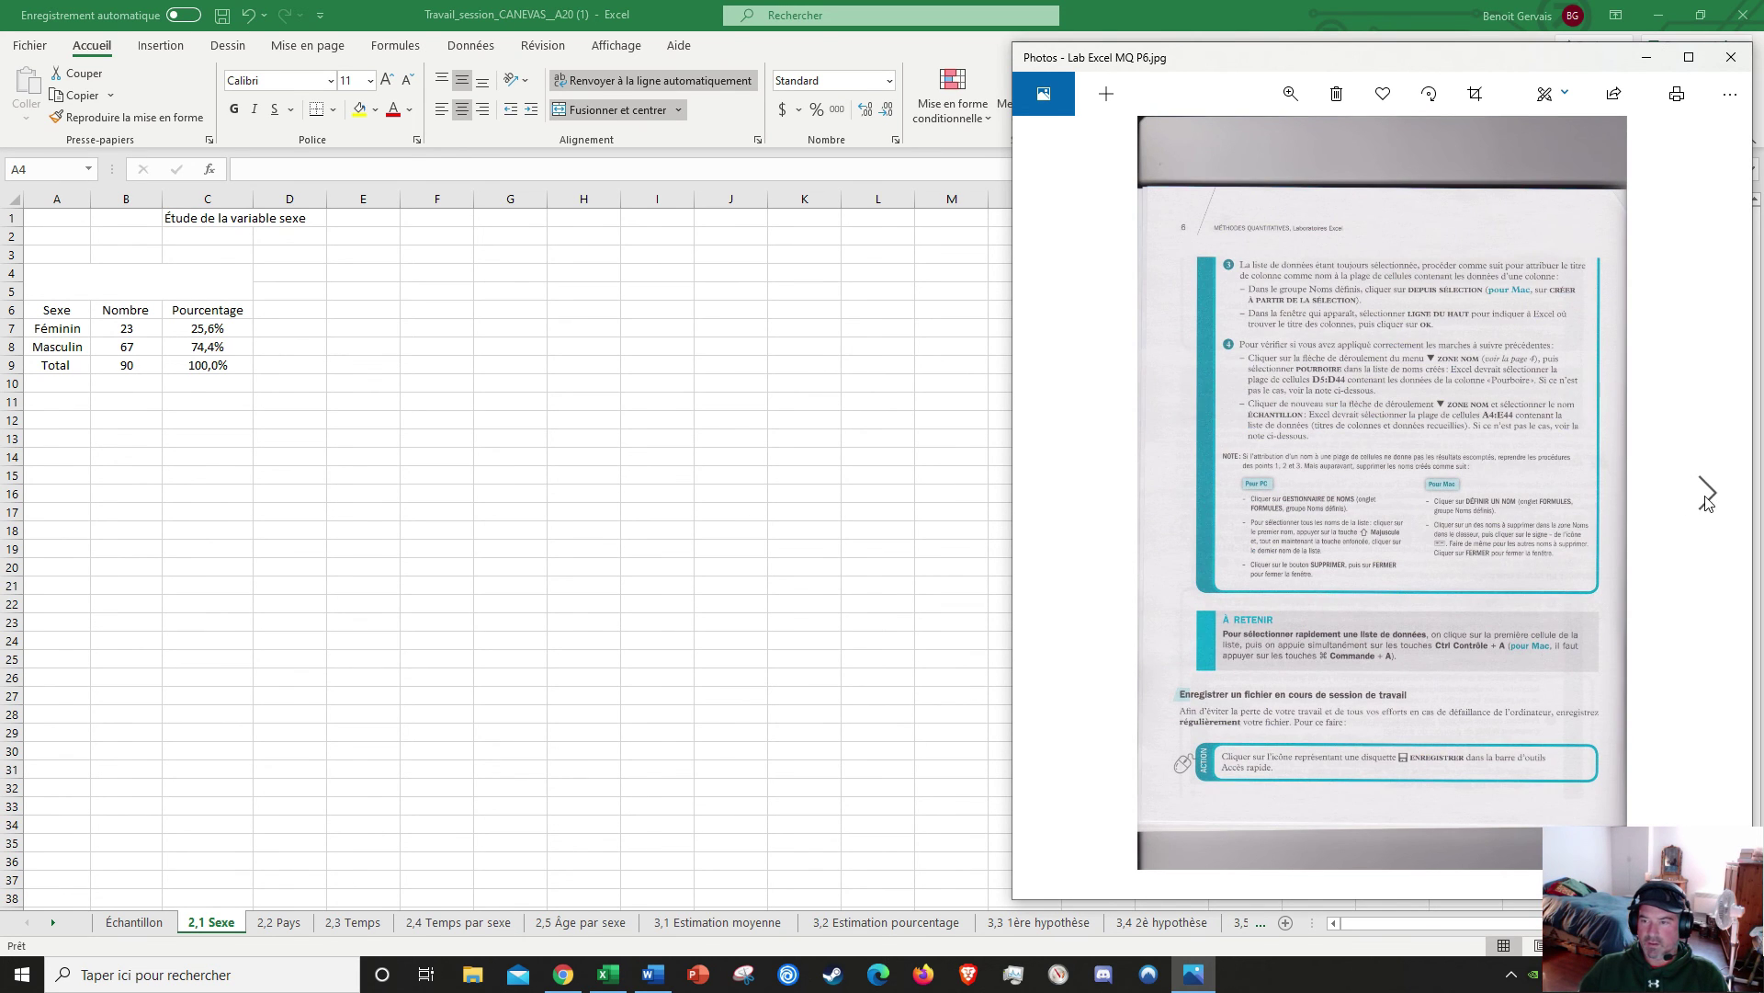
{"action": "left_click", "coordinate": [1711, 496]}
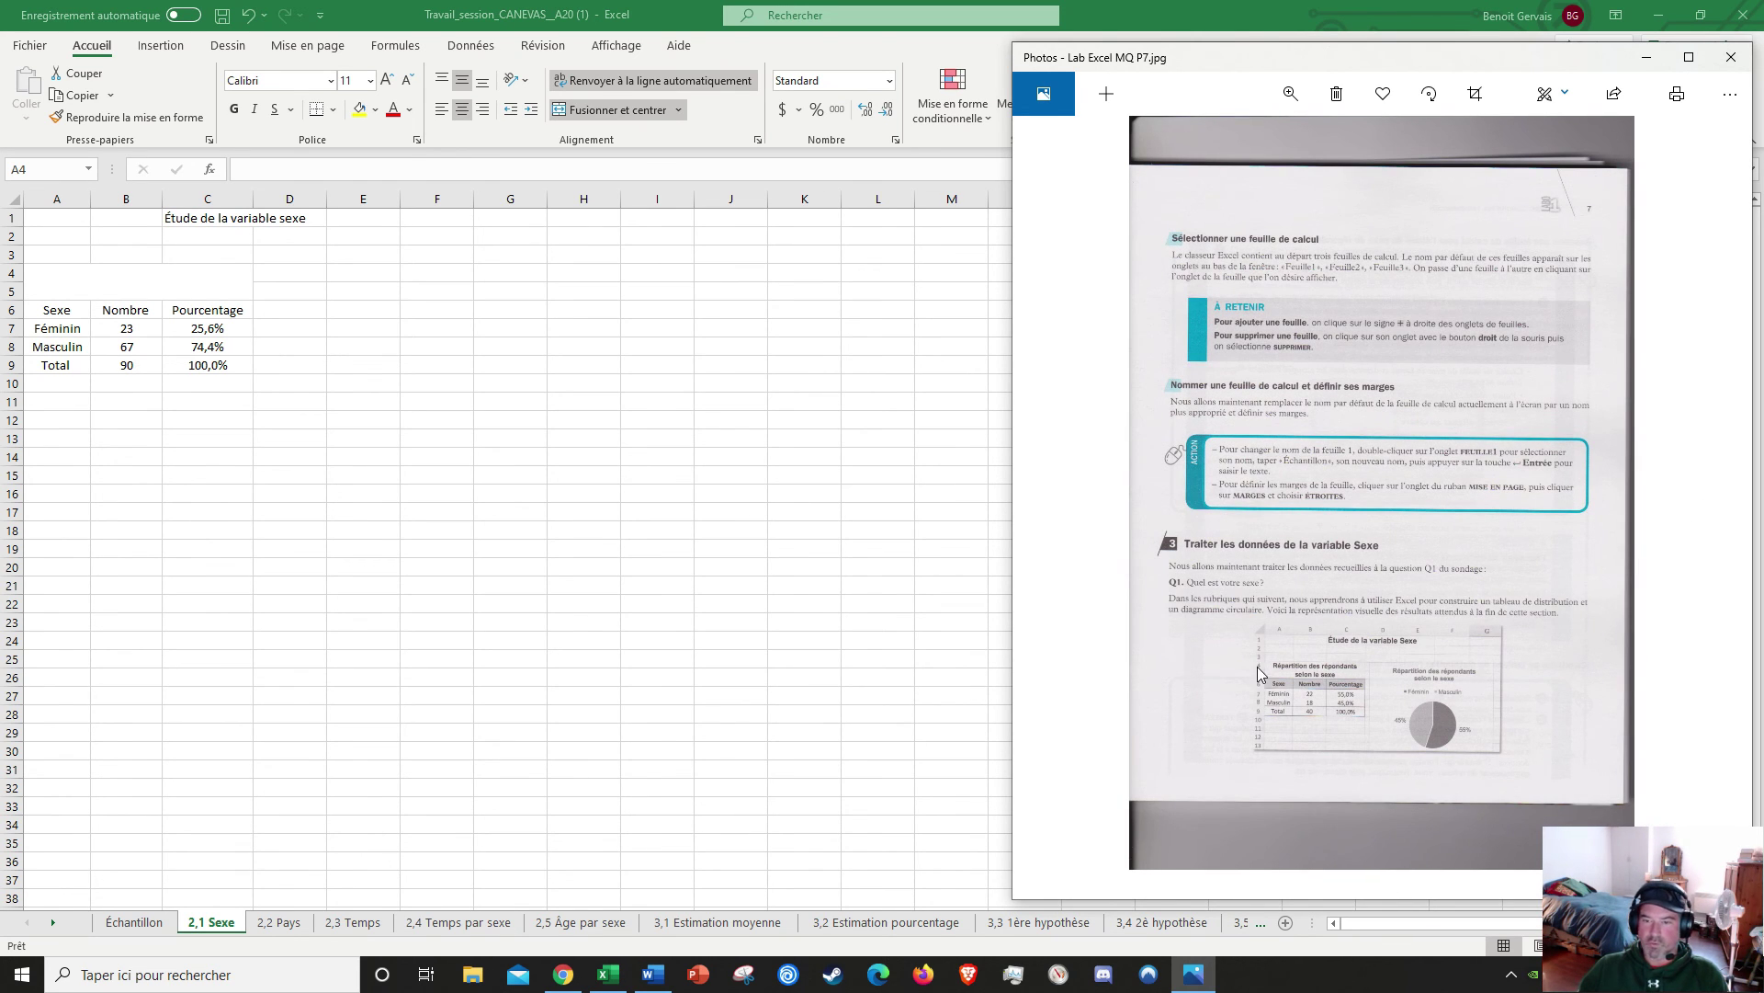
{"action": "left_click", "coordinate": [154, 281]}
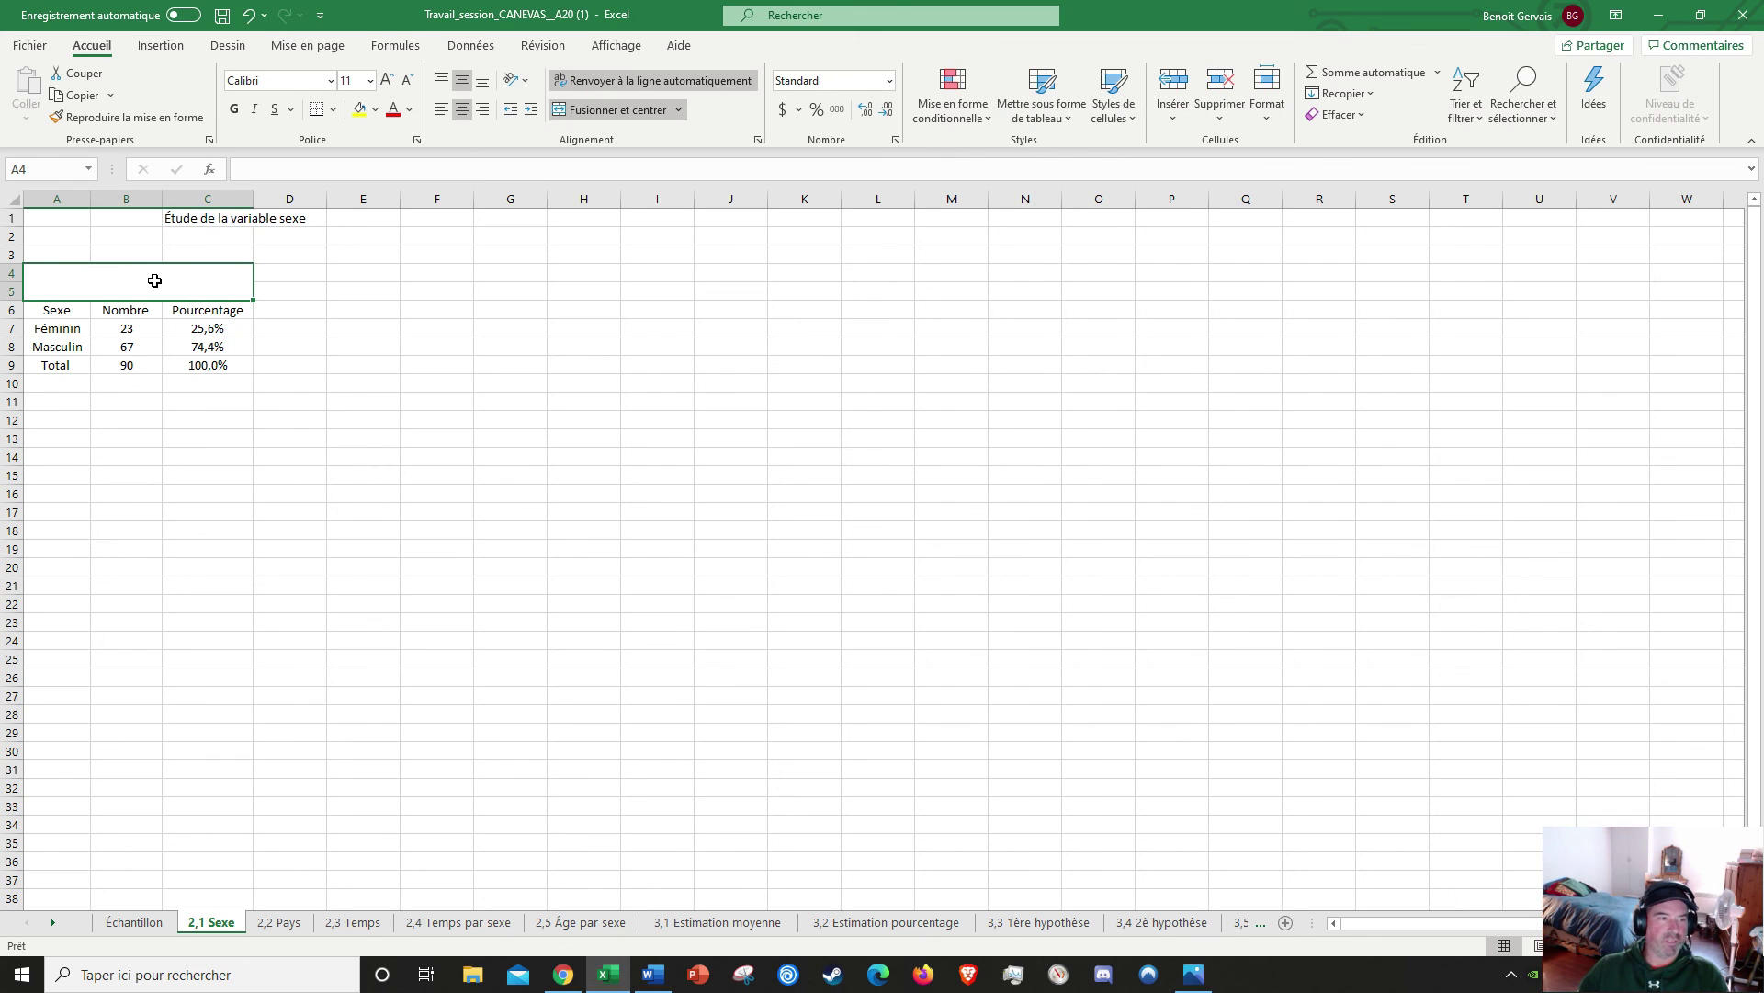
{"action": "double_click", "coordinate": [155, 282]}
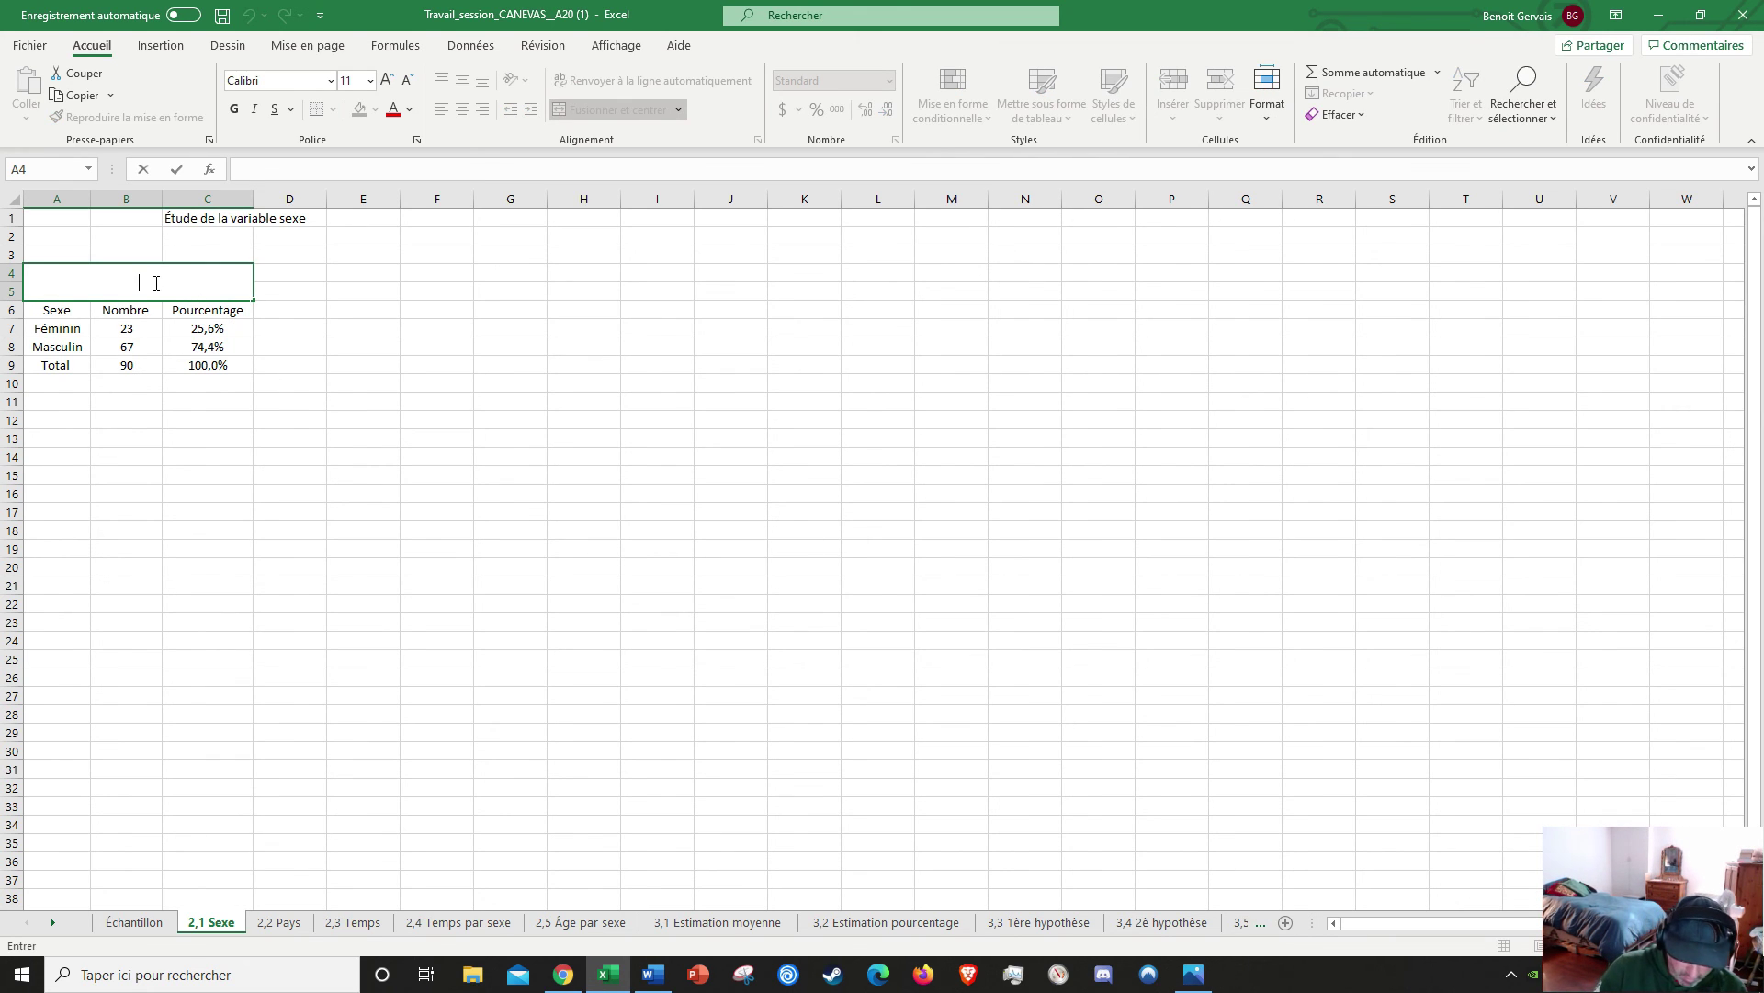
{"action": "type", "text": "Répart"}
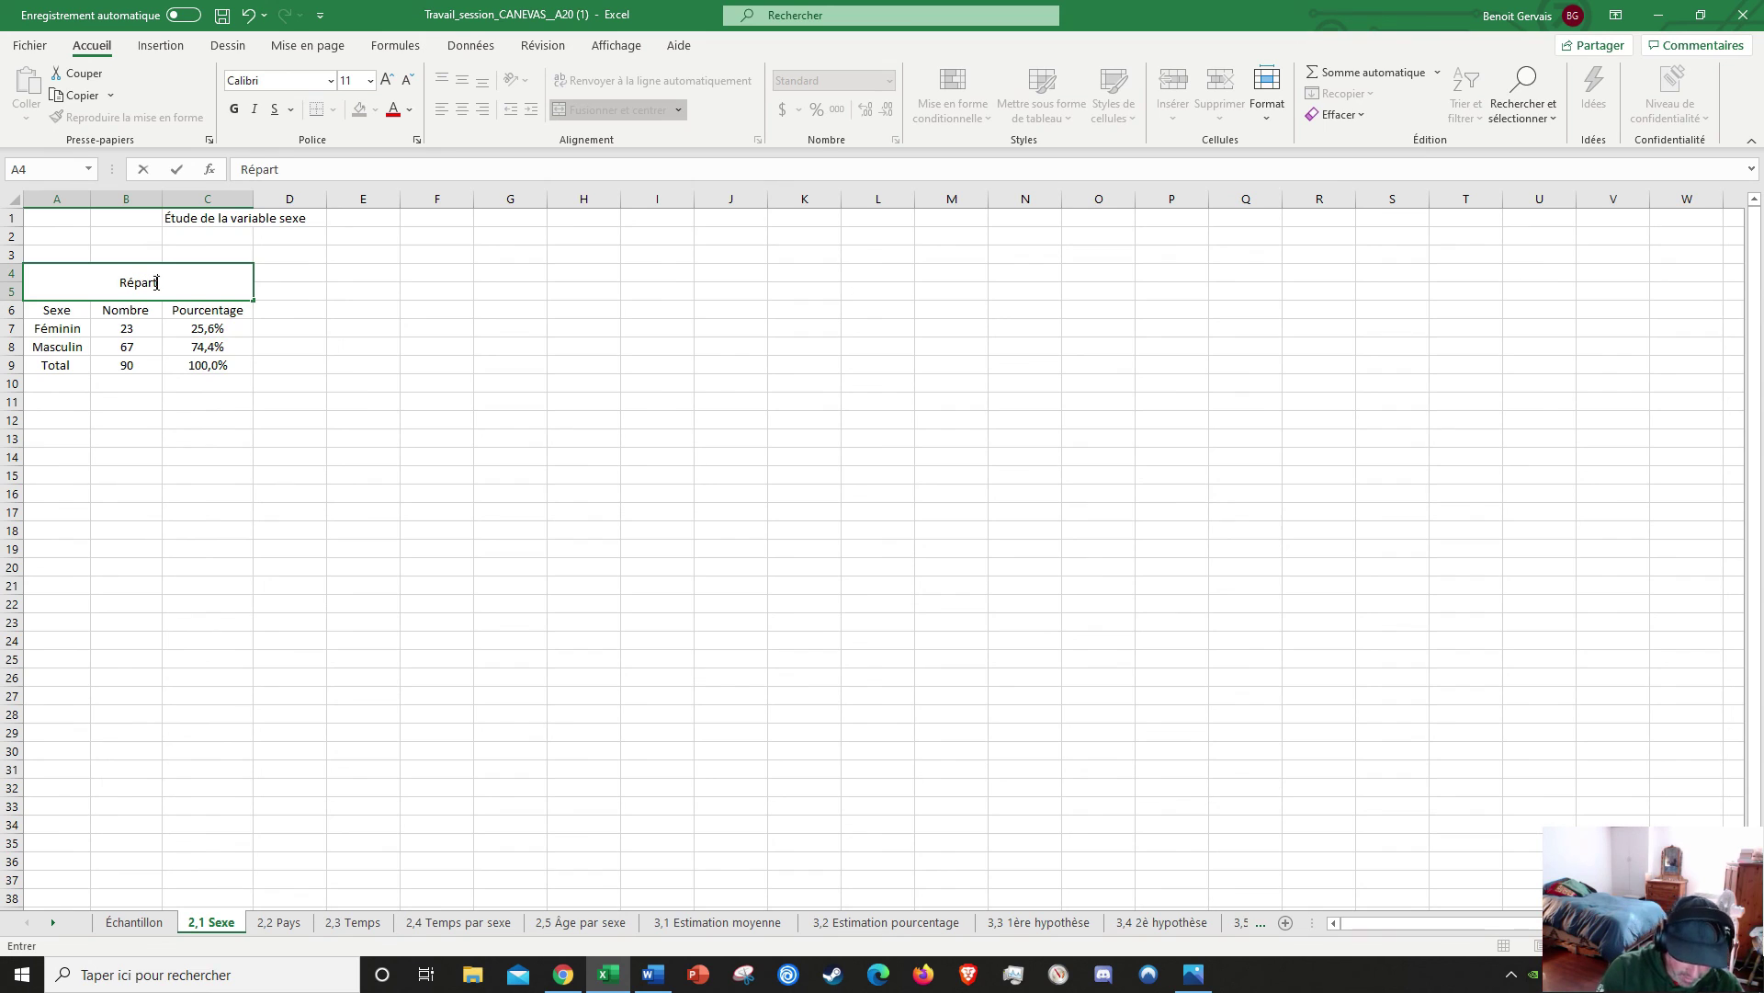
{"action": "type", "text": "ition des "}
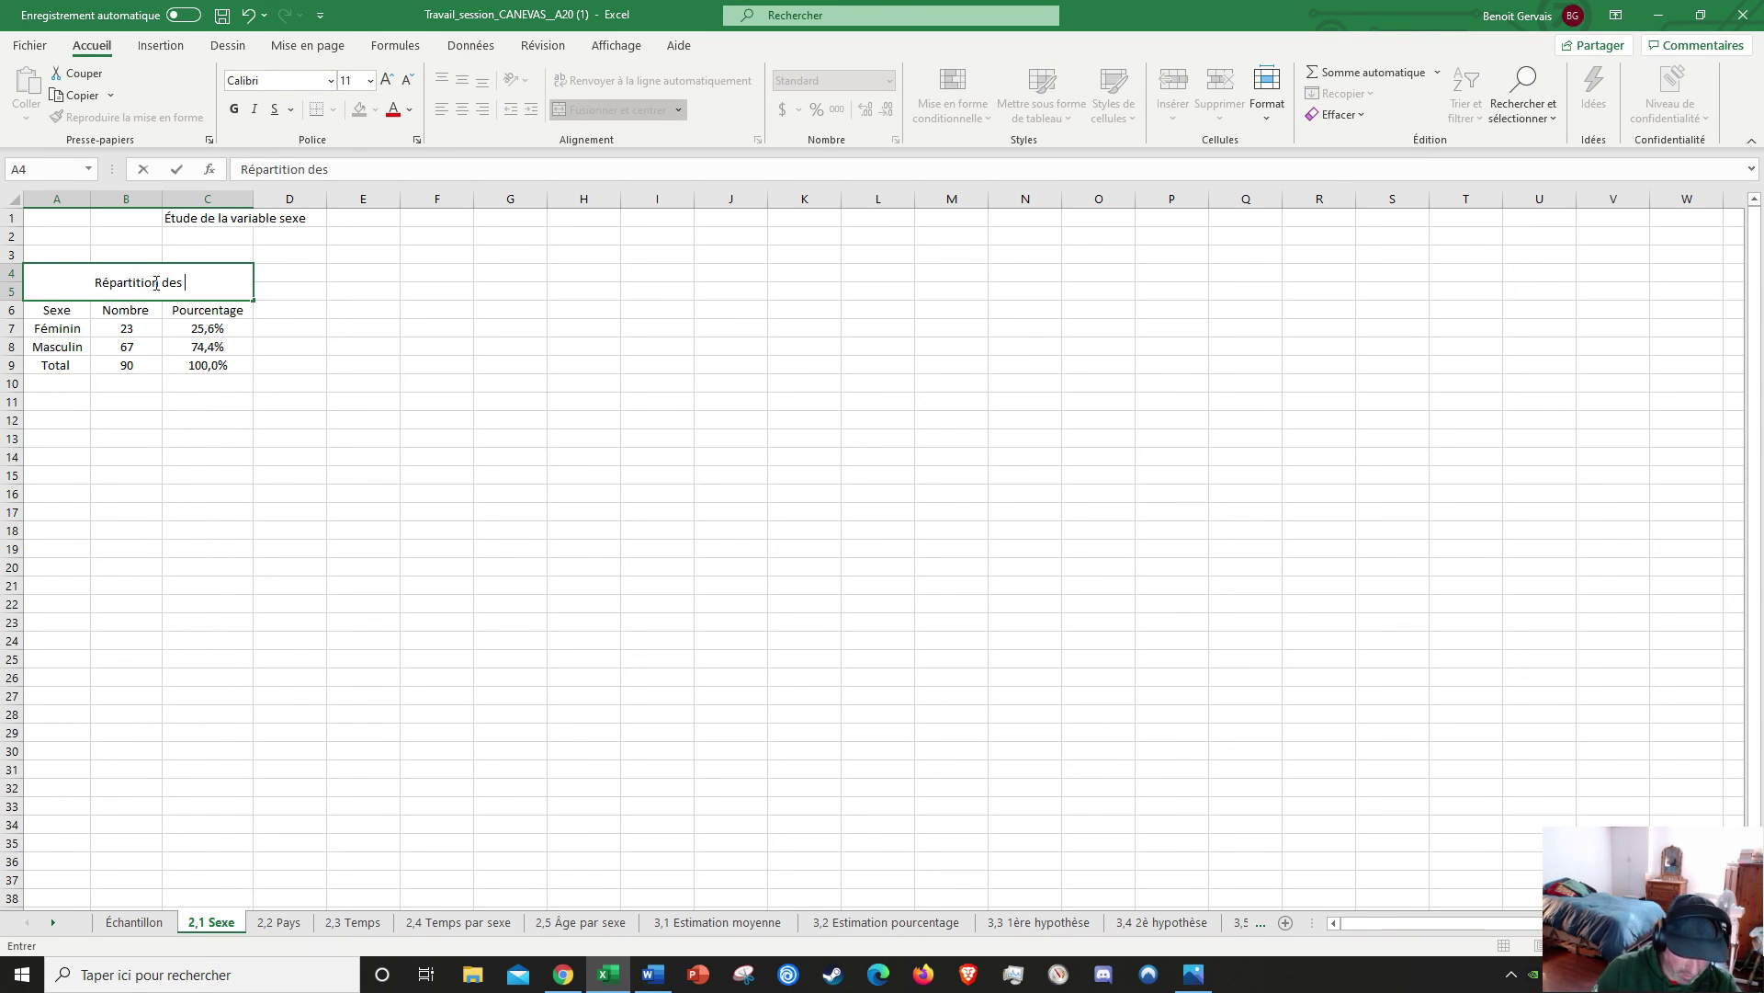
{"action": "type", "text": "répondan"}
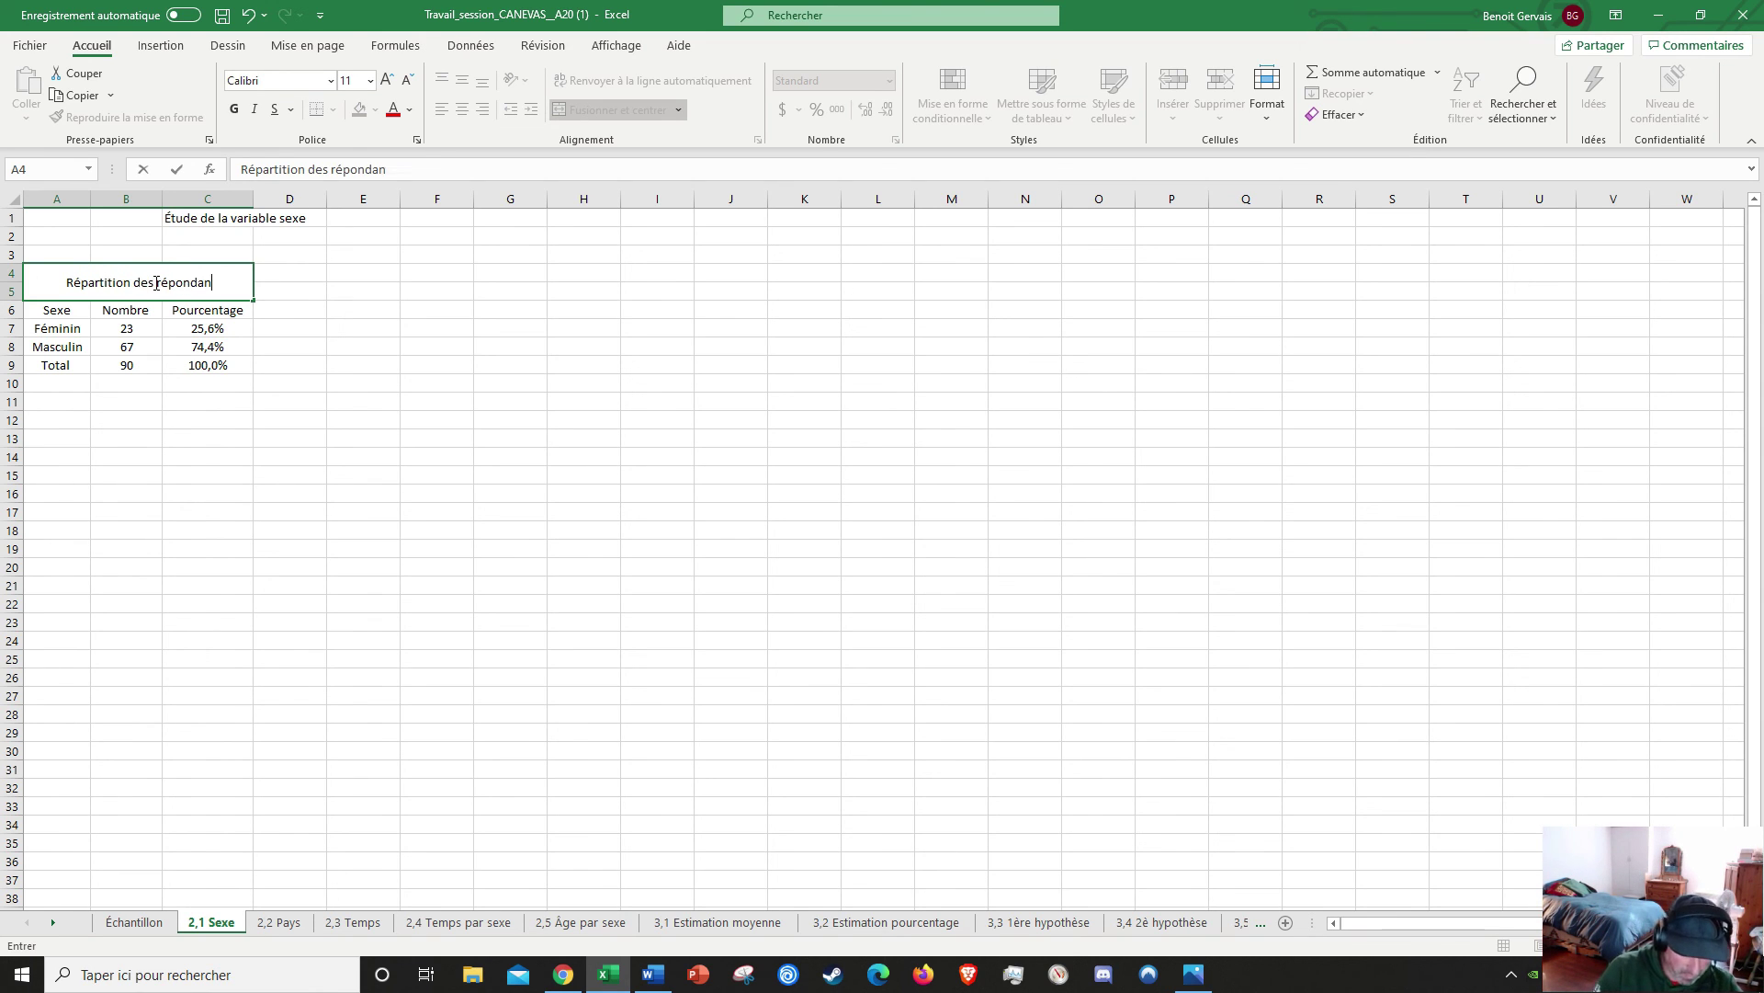
{"action": "type", "text": "ts selon "}
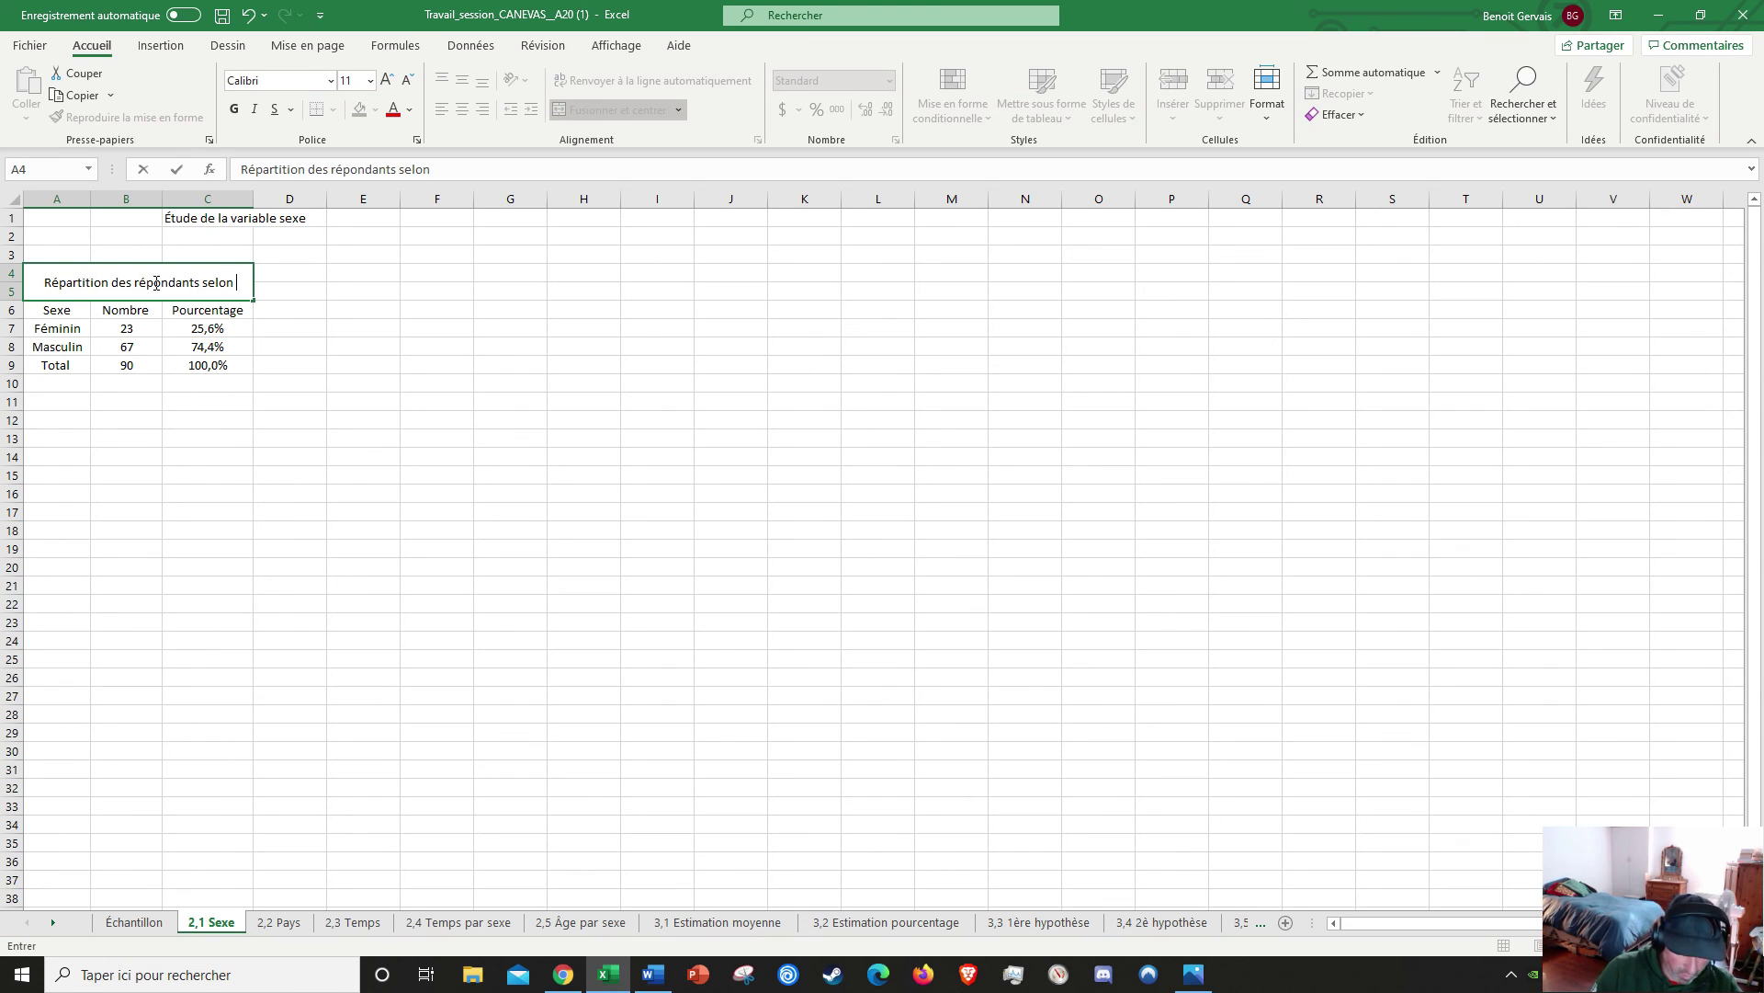
{"action": "type", "text": "le sexe"}
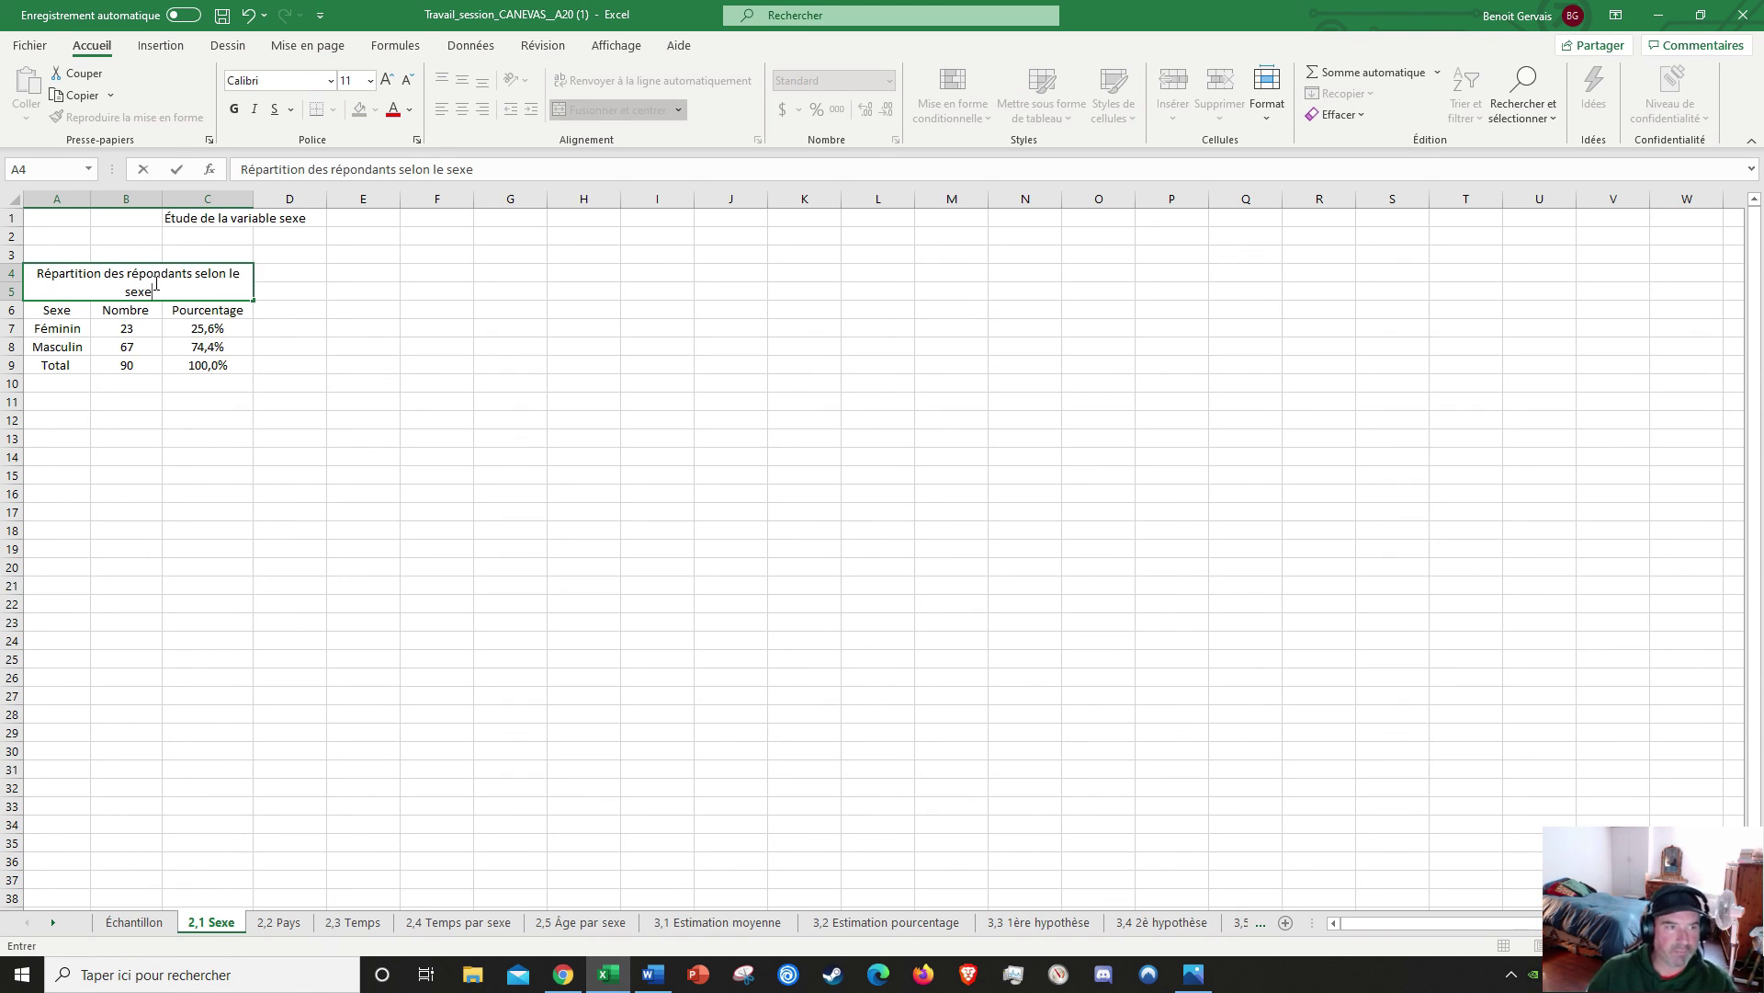
{"action": "left_click", "coordinate": [268, 288]}
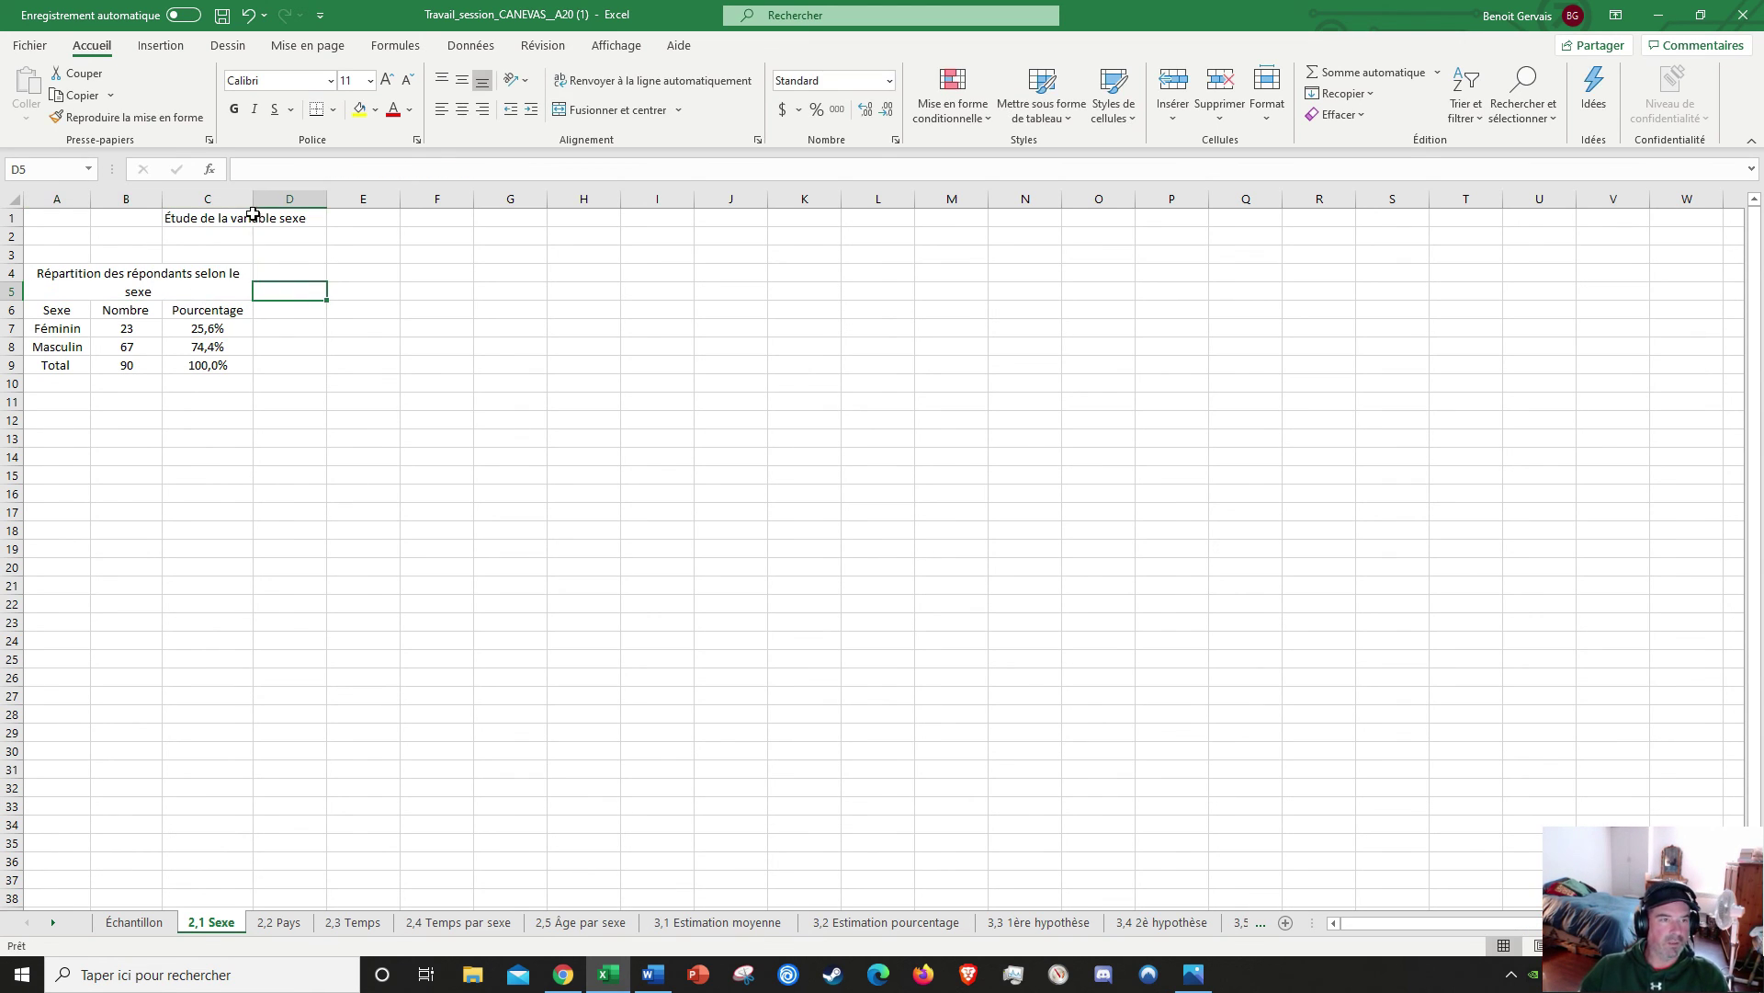
Step: Format the table title in A4:C5 as 14-point bold and increase row 5's height to fit both text lines
{"action": "left_click", "coordinate": [169, 269]}
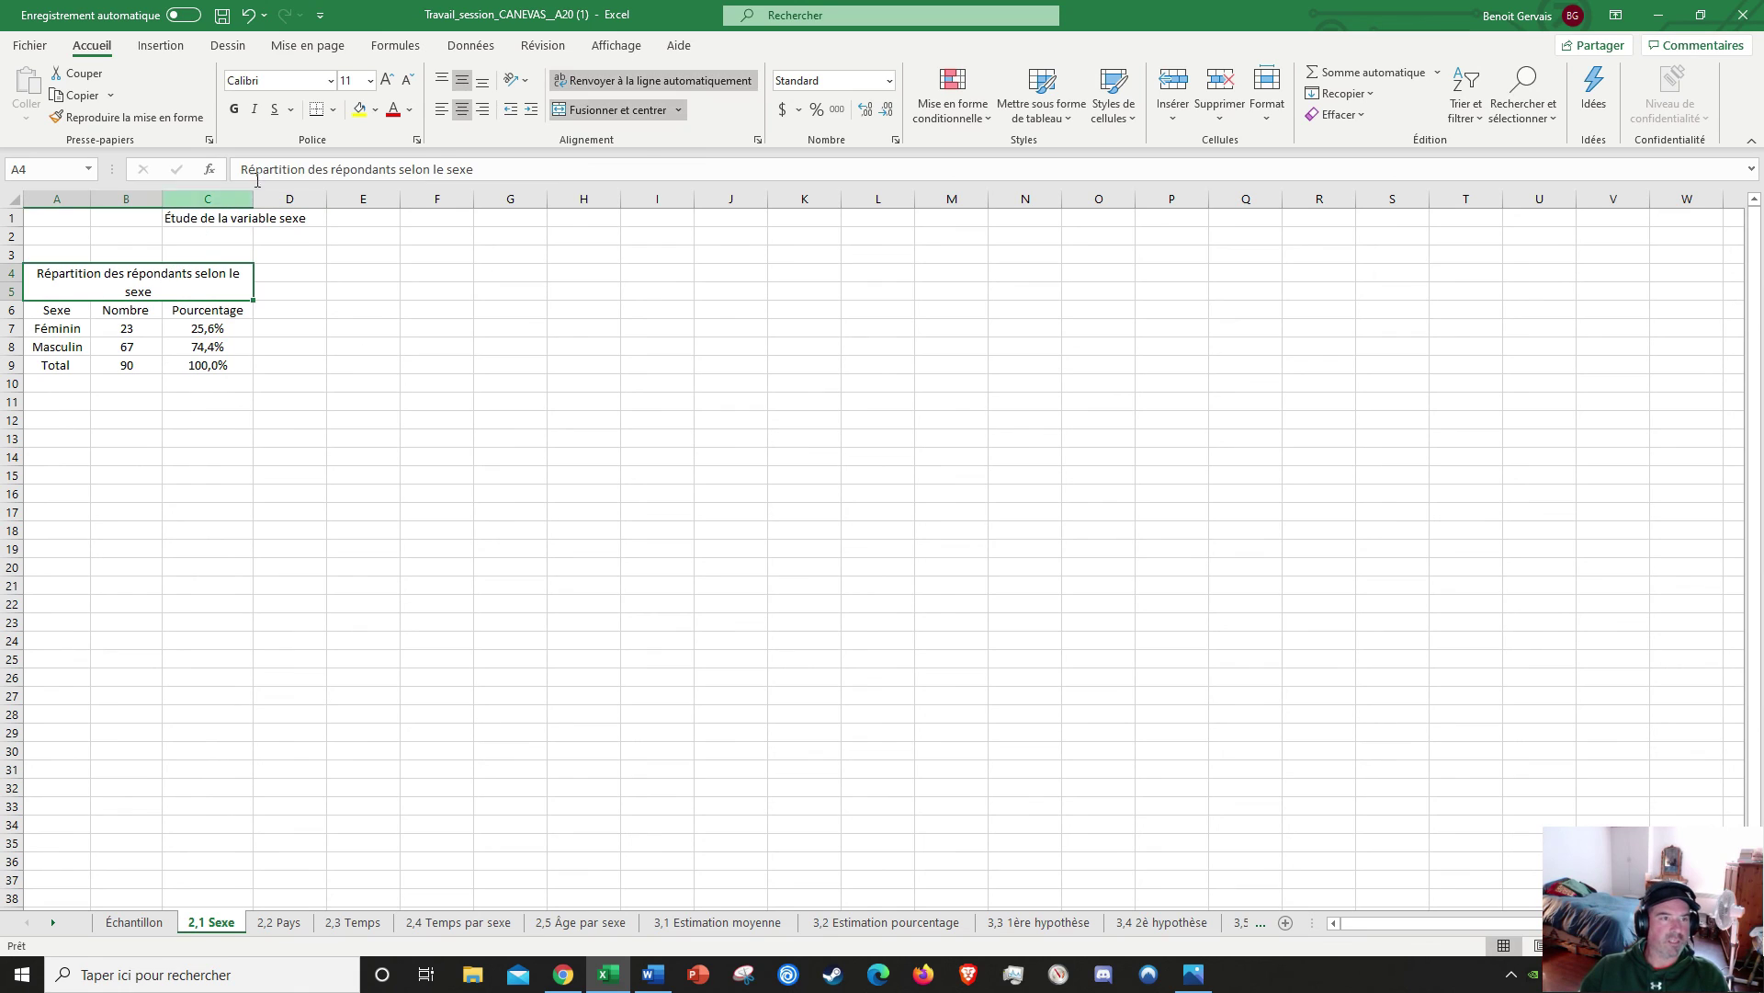
{"action": "left_click", "coordinate": [370, 82]}
{"action": "left_click", "coordinate": [355, 206]}
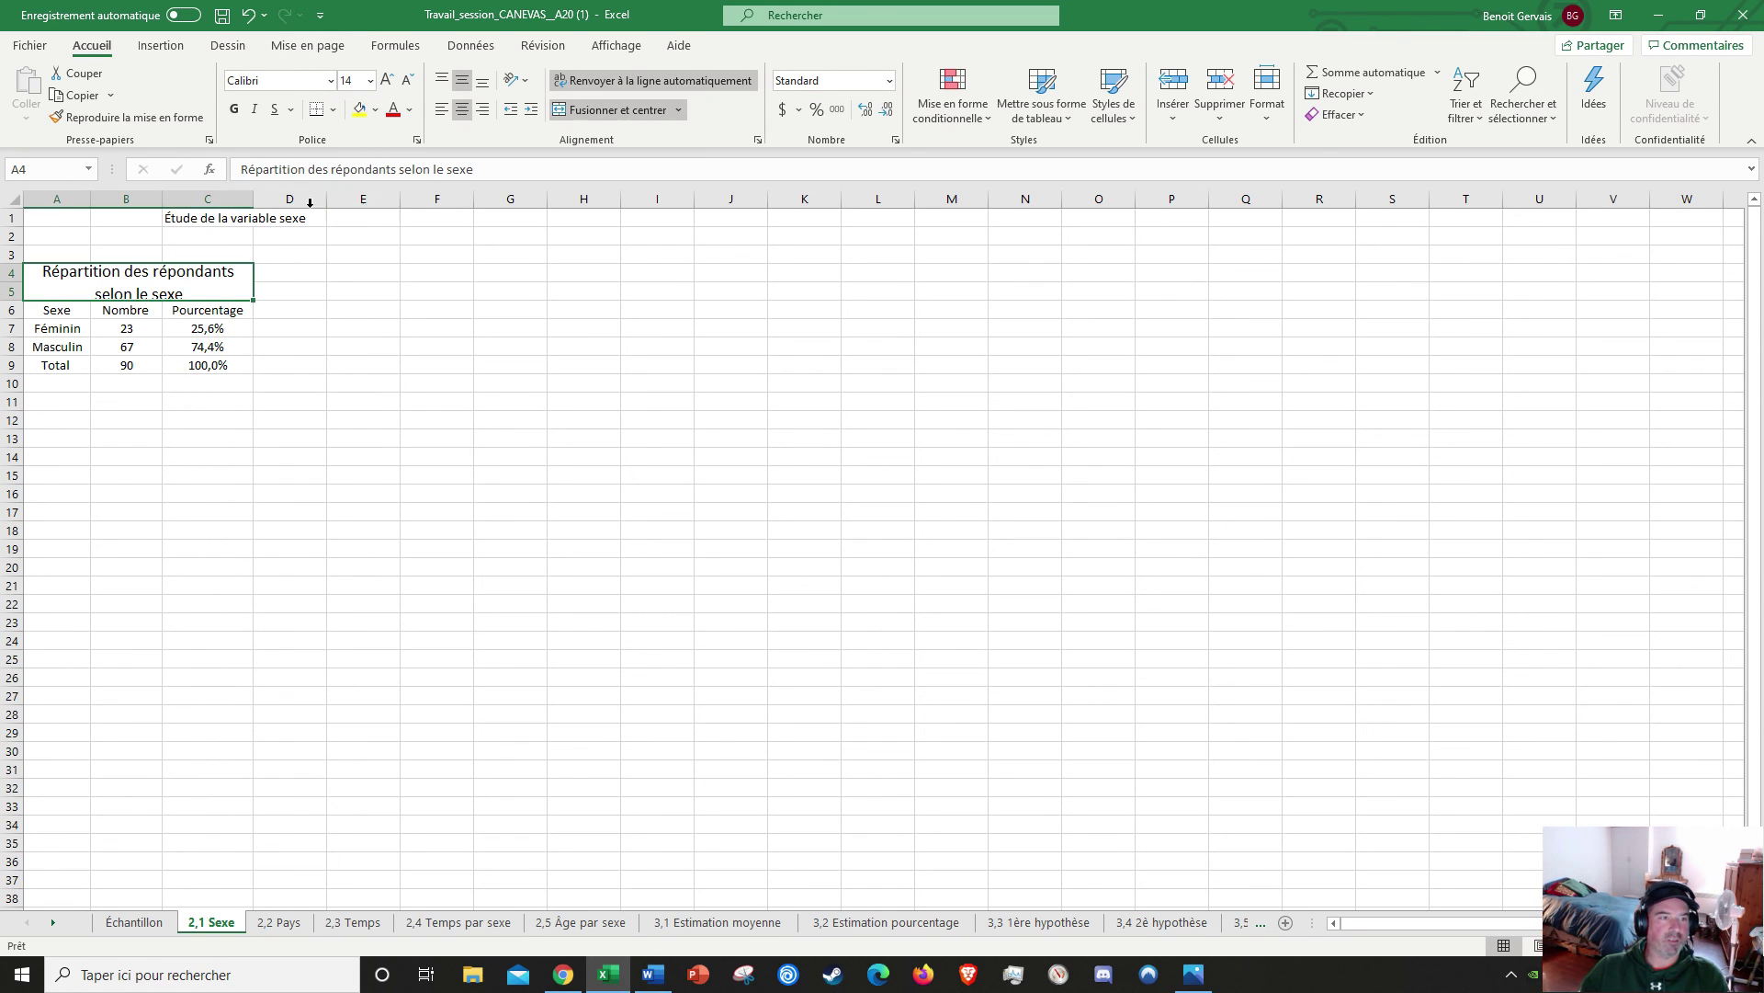
{"action": "left_click", "coordinate": [233, 108]}
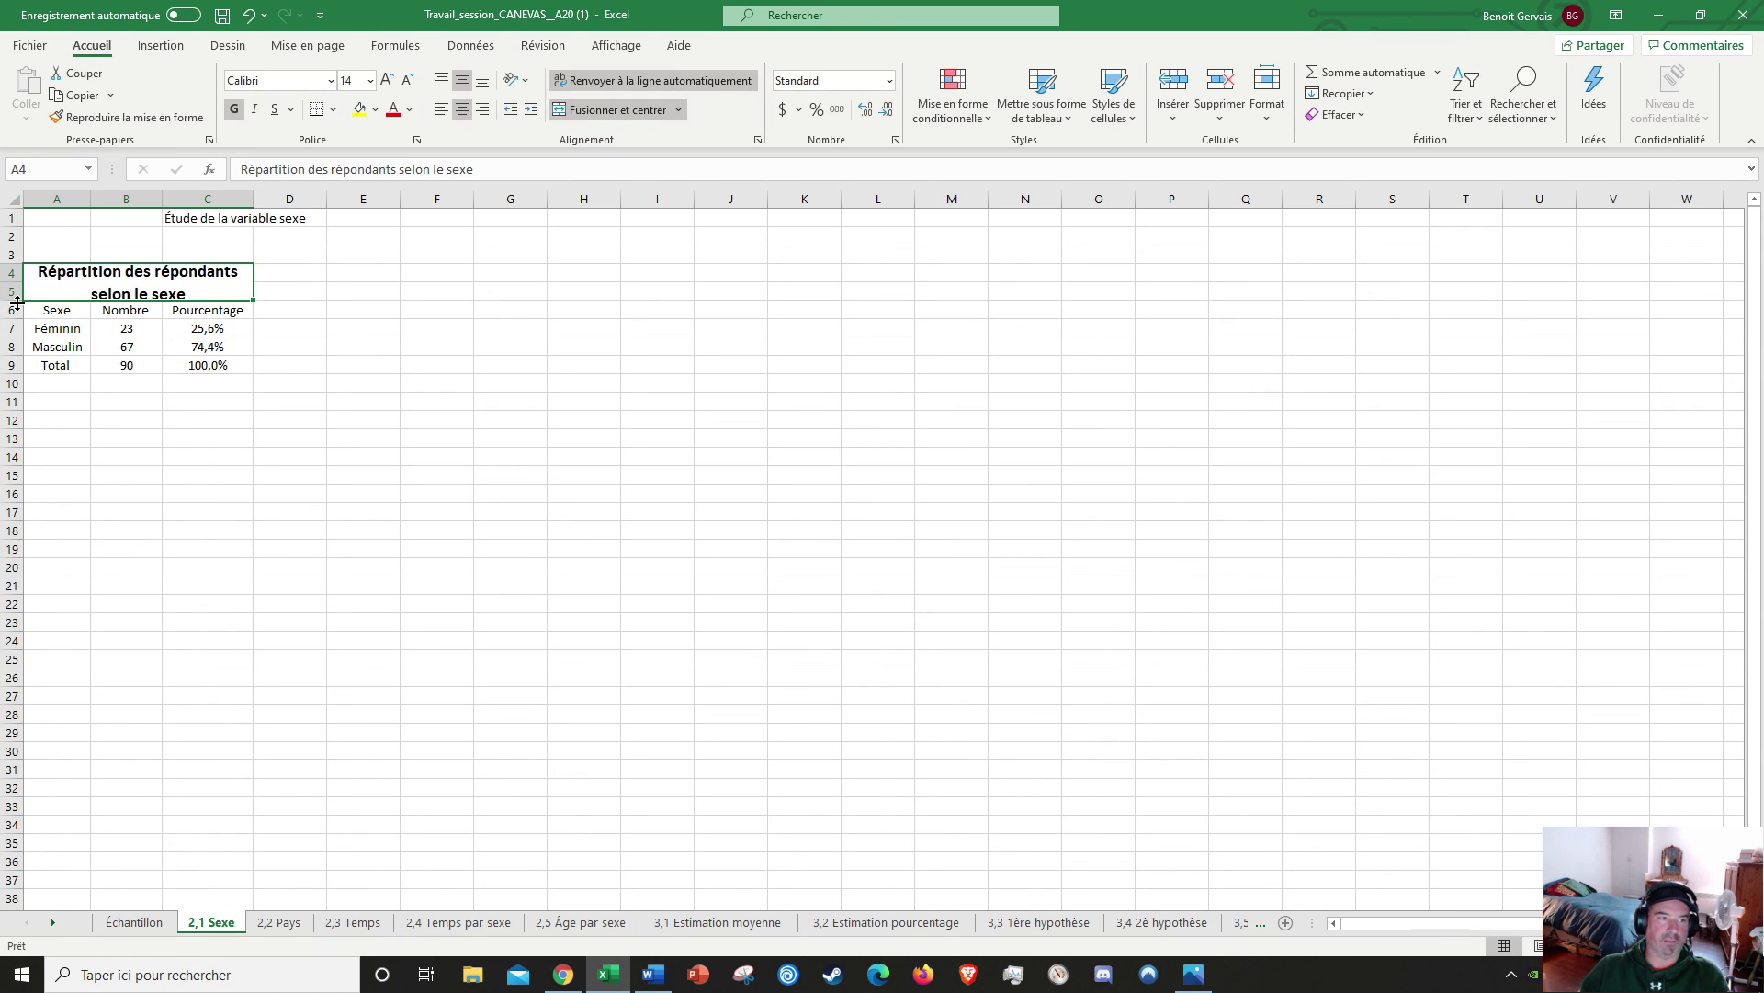
{"action": "left_click_drag", "start_coordinate": [18, 302], "coordinate": [19, 330]}
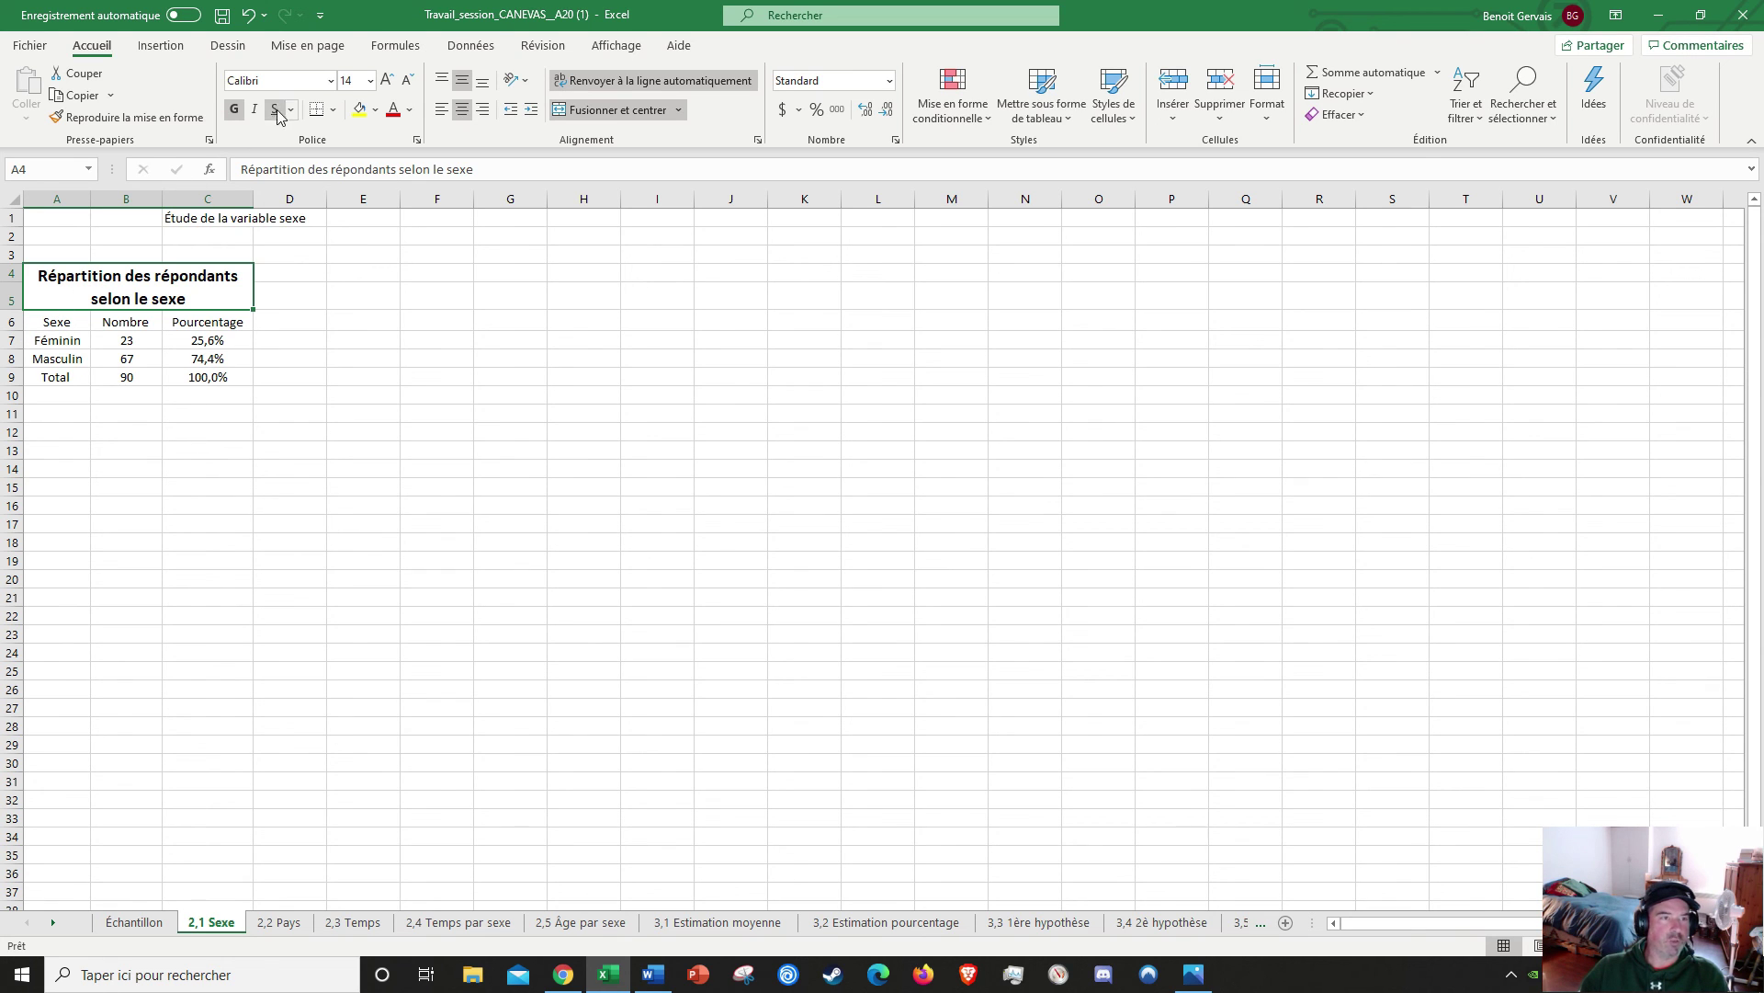
Step: Apply thick outside borders to the table title, the A6:C9 block, the Nombre column, the header row and the Total row
{"action": "left_click", "coordinate": [333, 111]}
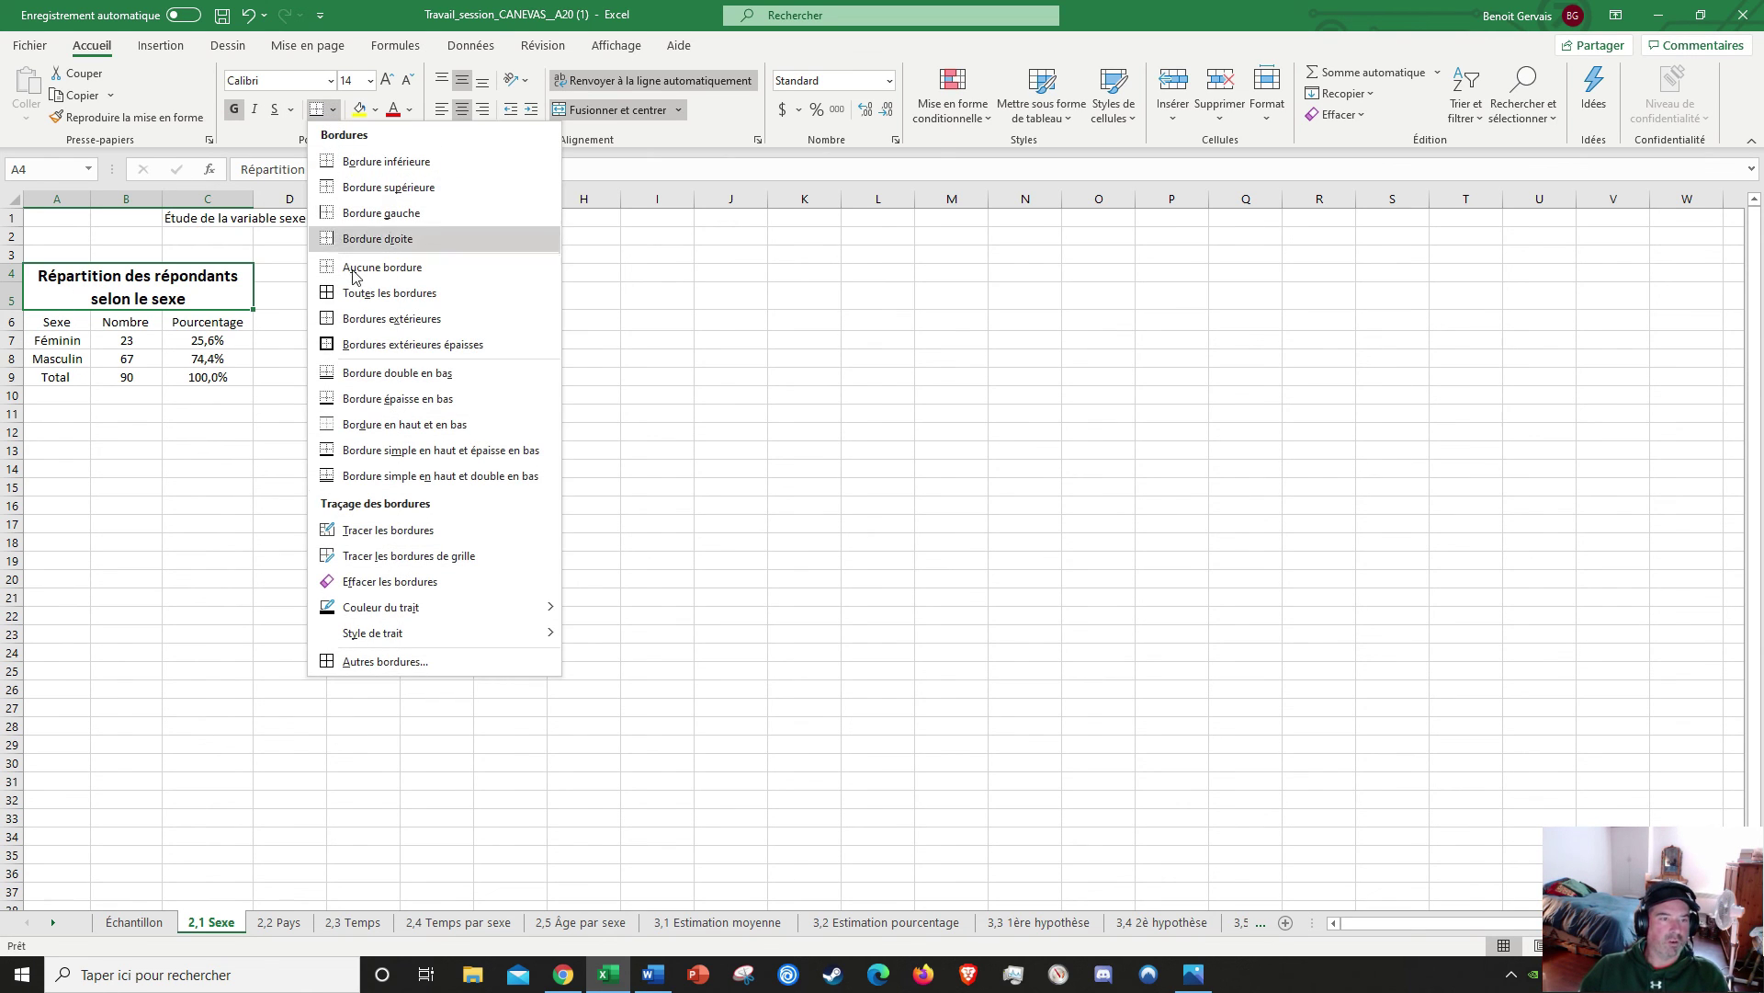
{"action": "left_click", "coordinate": [371, 345]}
{"action": "left_click", "coordinate": [69, 322]}
{"action": "left_click_drag", "start_coordinate": [69, 323], "coordinate": [208, 378]}
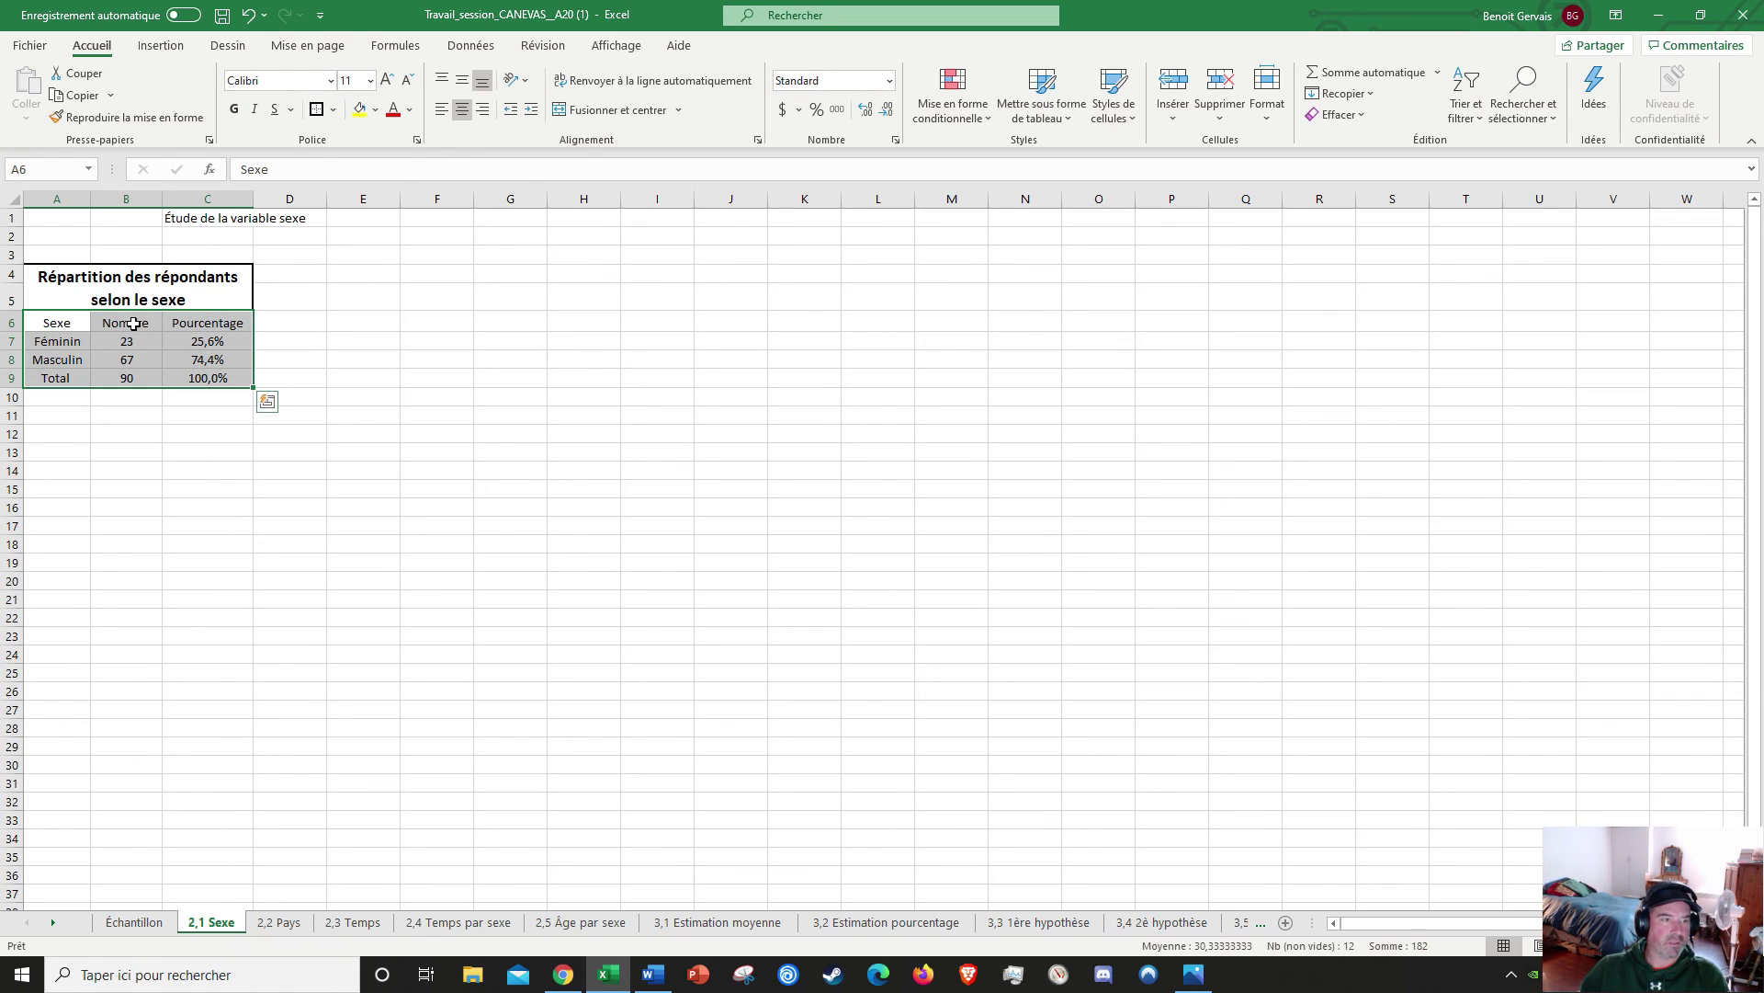
{"action": "left_click_drag", "start_coordinate": [133, 323], "coordinate": [127, 377]}
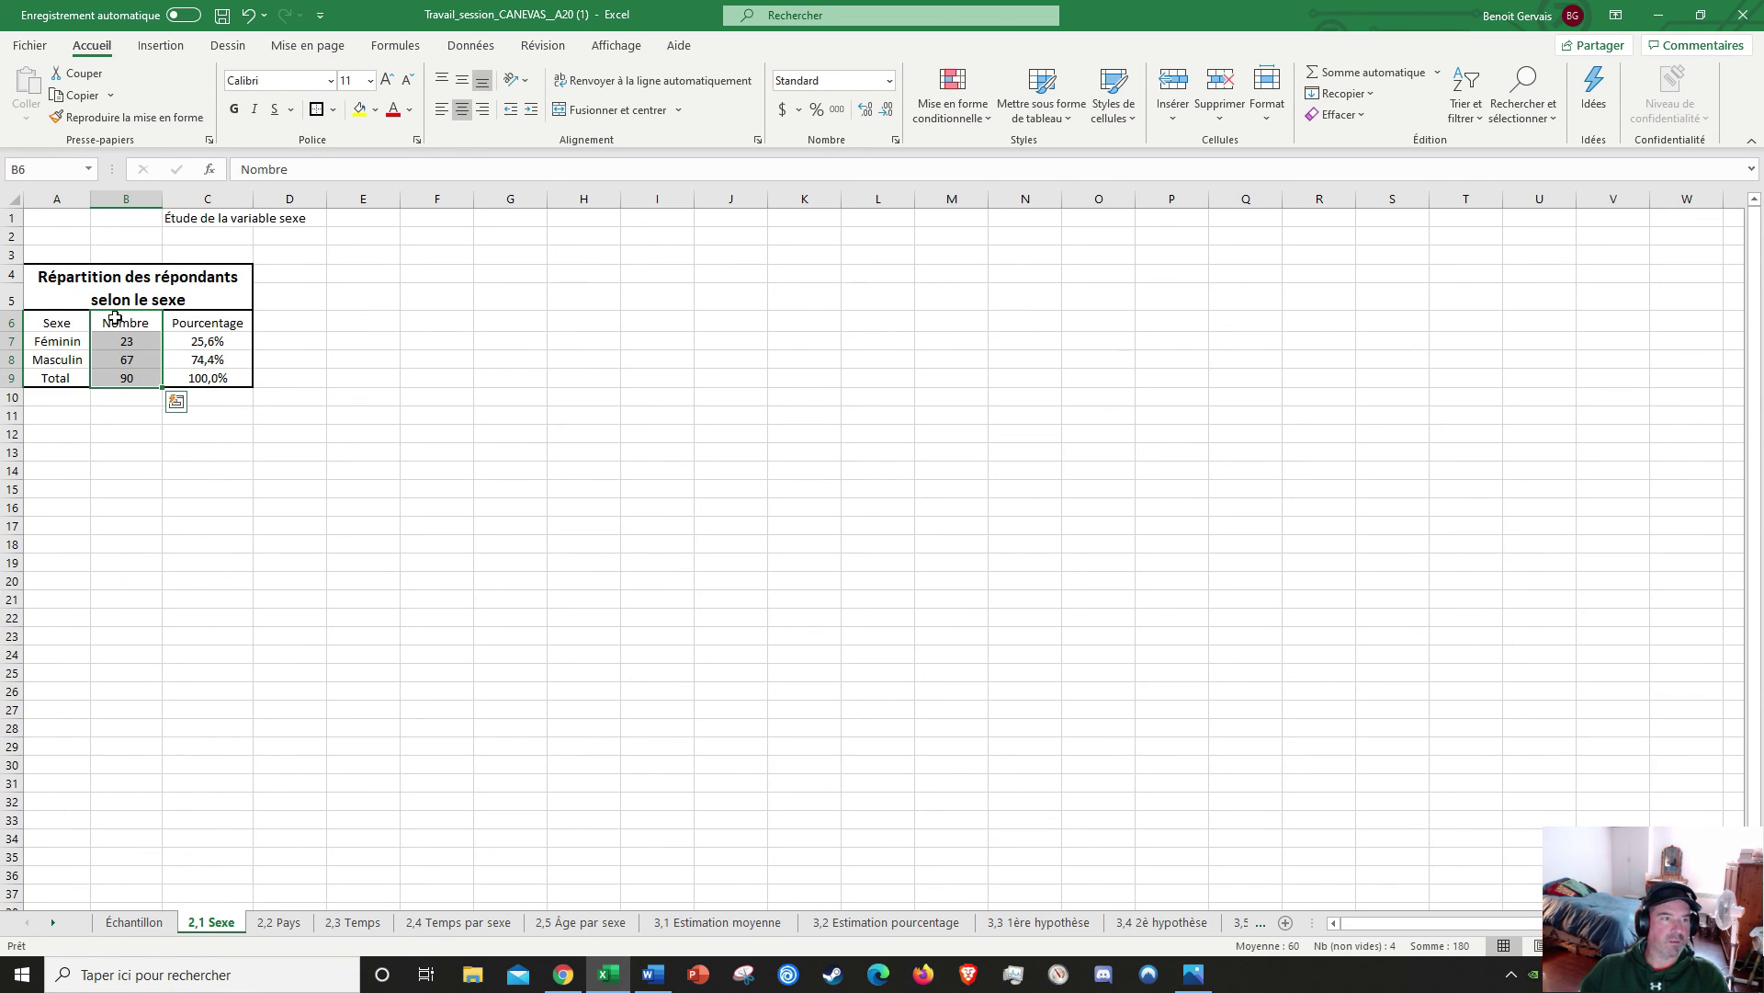
{"action": "left_click_drag", "start_coordinate": [69, 322], "coordinate": [207, 294]}
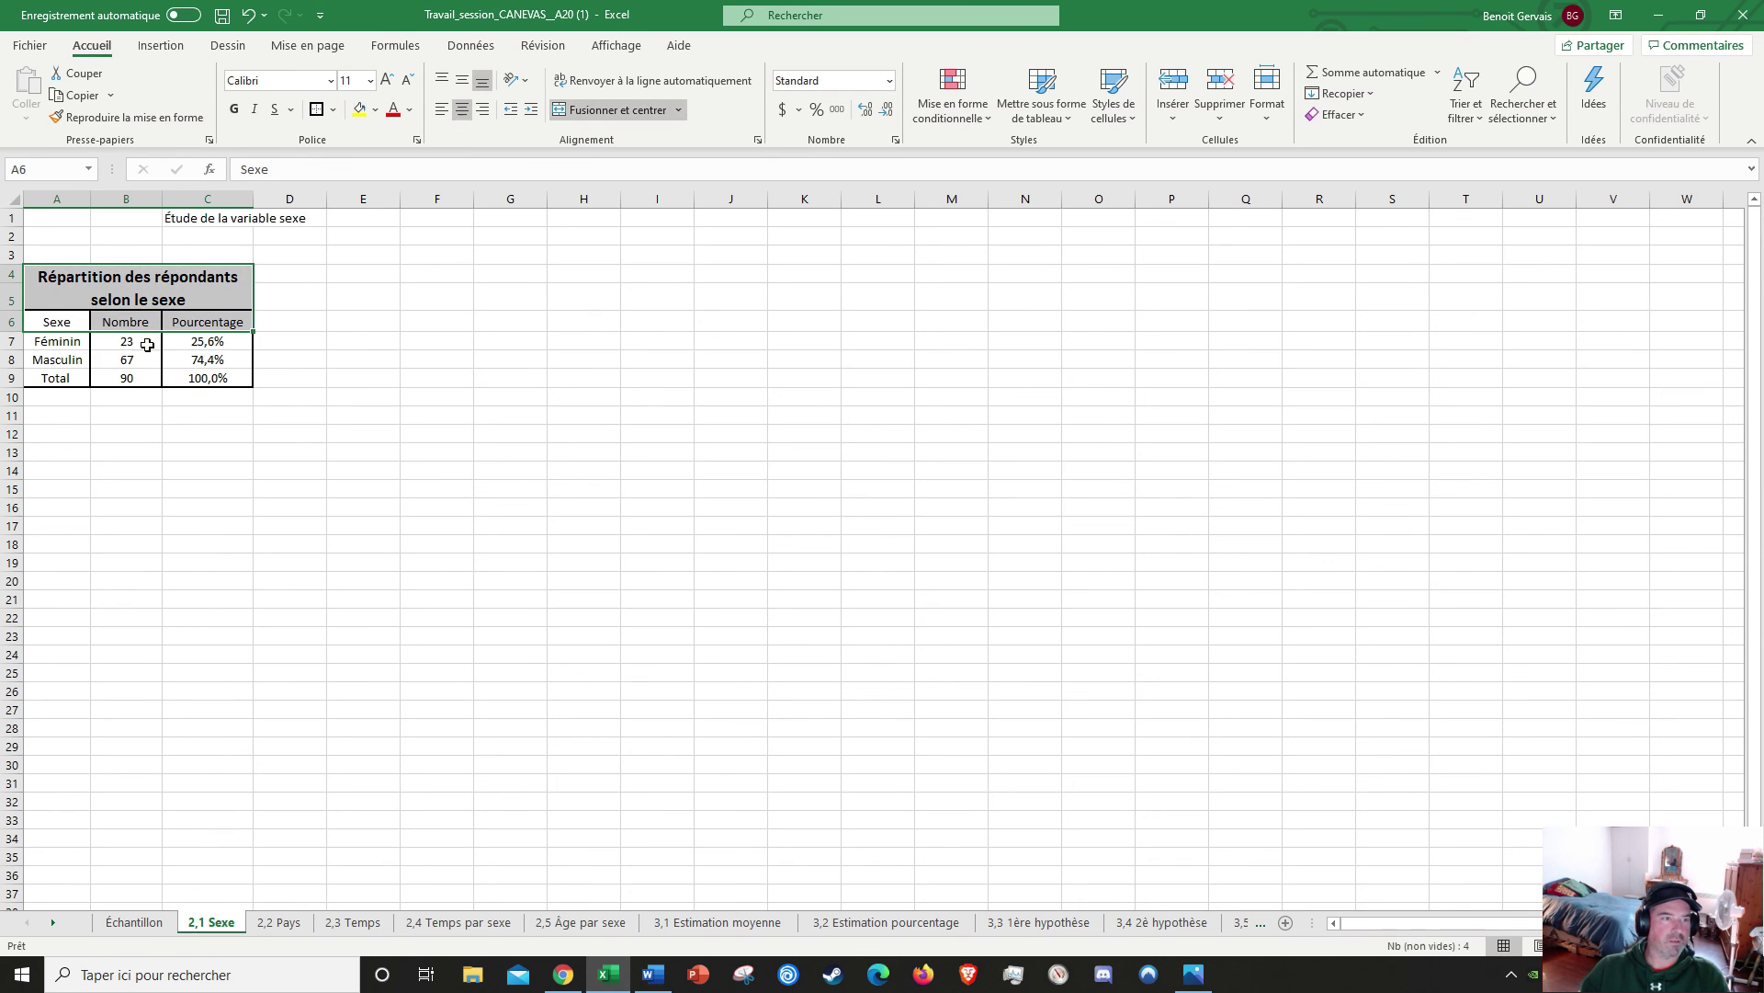
{"action": "left_click_drag", "start_coordinate": [55, 378], "coordinate": [207, 377]}
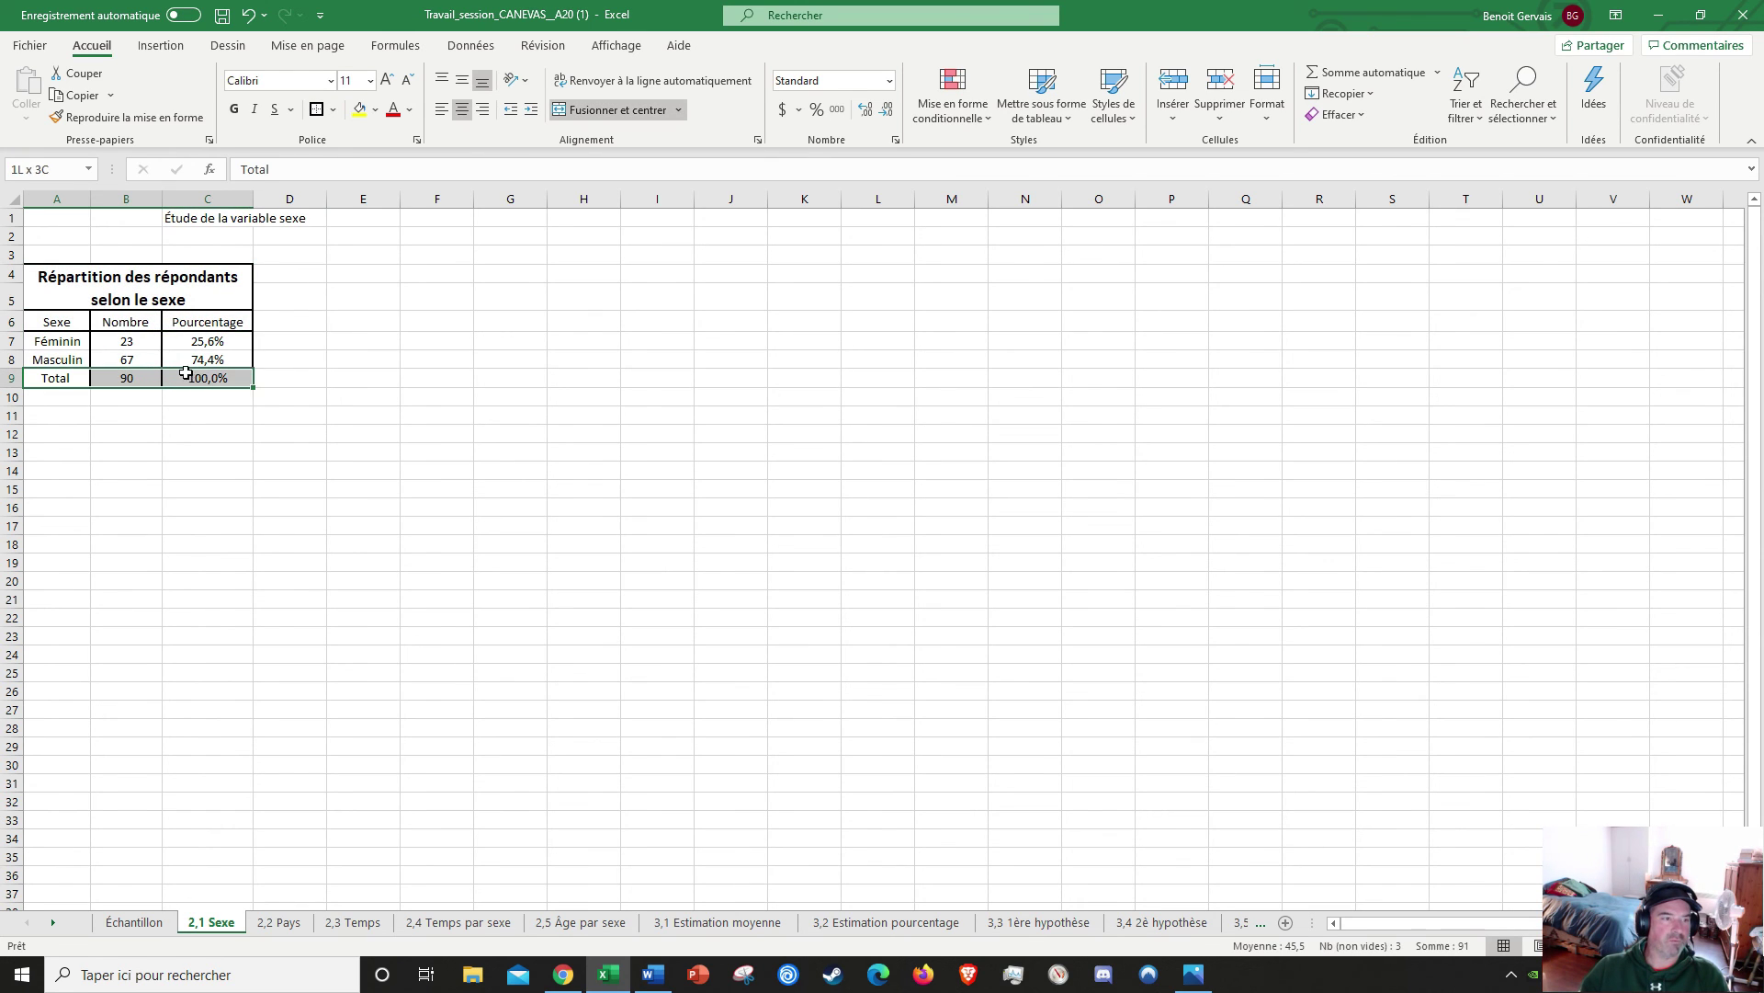
{"action": "left_click", "coordinate": [316, 109]}
{"action": "left_click", "coordinate": [433, 297]}
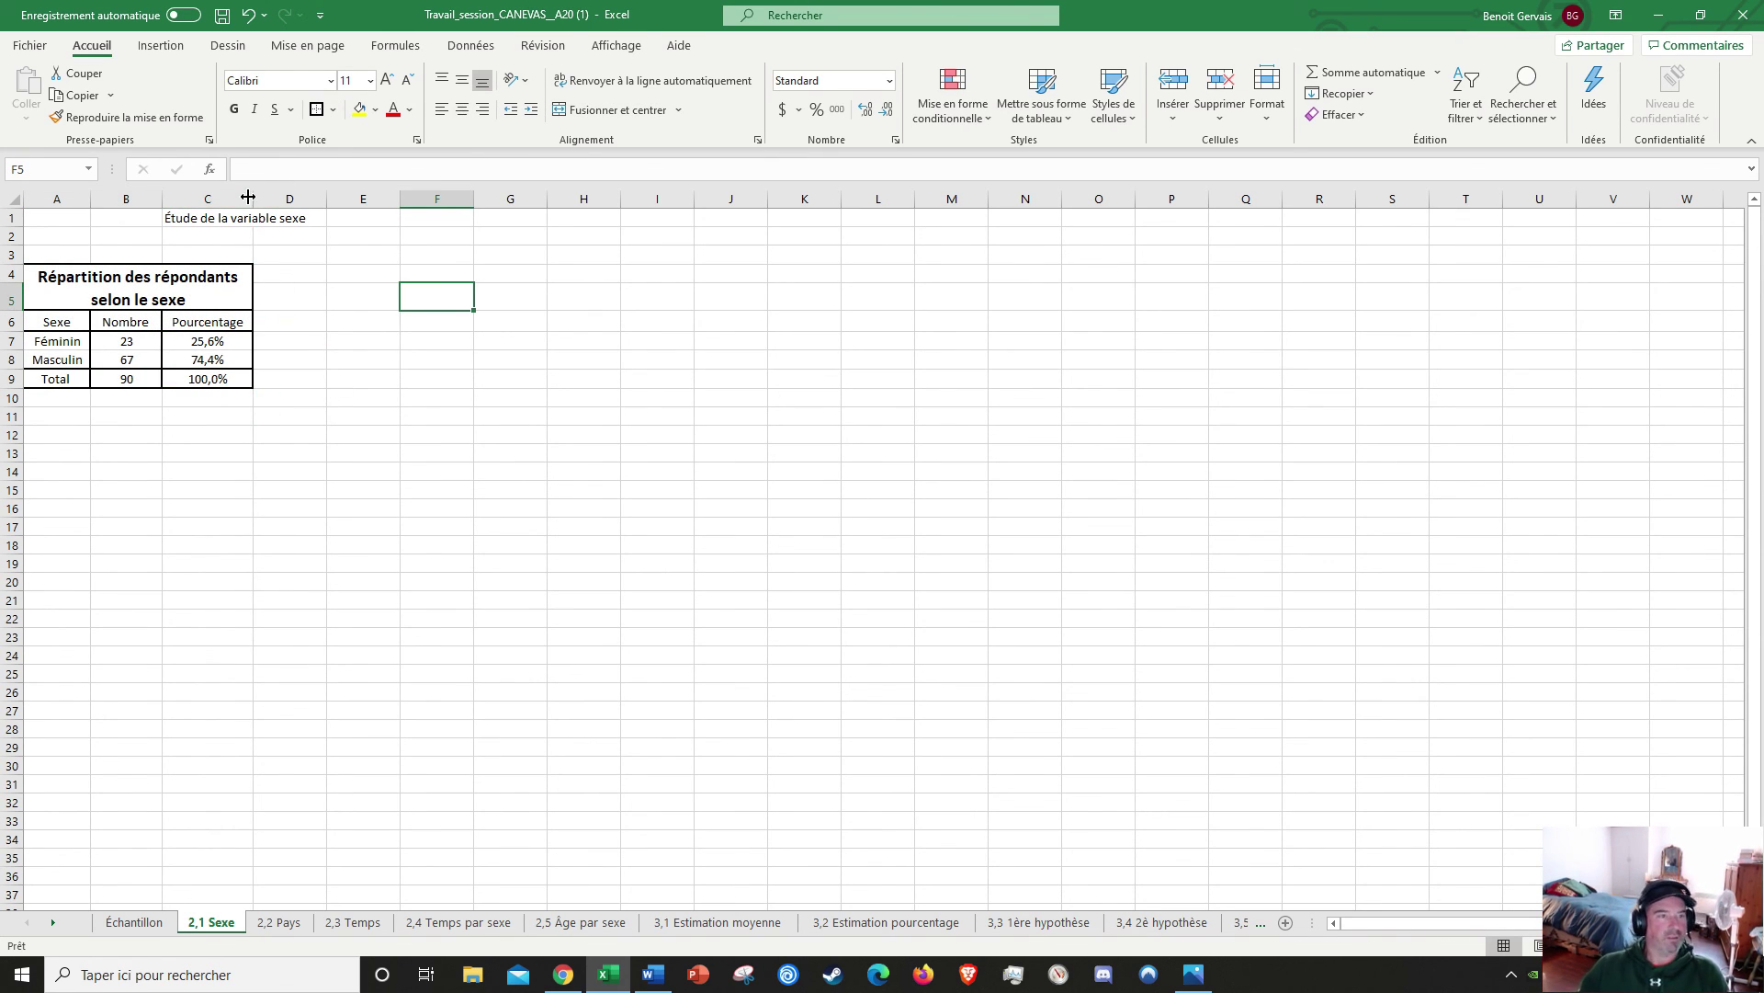
Step: Format the sheet title Étude de la variable sexe in C1 as 16-point bold
{"action": "left_click", "coordinate": [215, 216]}
{"action": "left_click", "coordinate": [235, 110]}
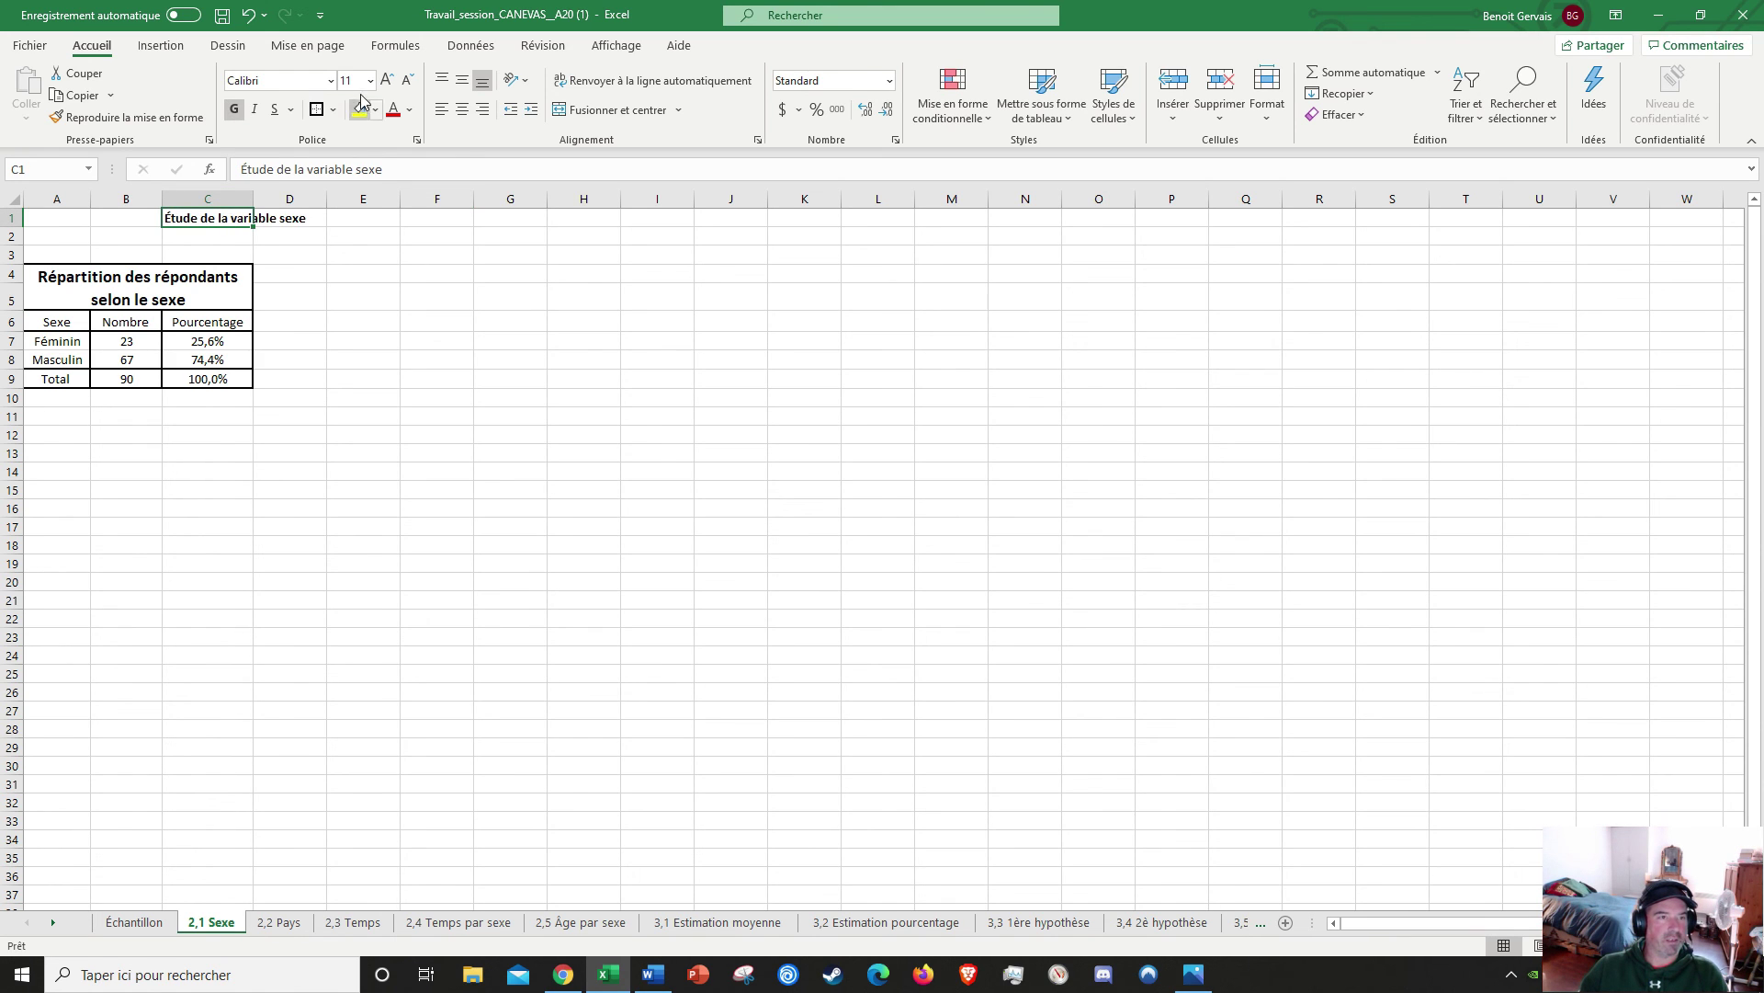
{"action": "left_click", "coordinate": [368, 82]}
{"action": "left_click", "coordinate": [354, 222]}
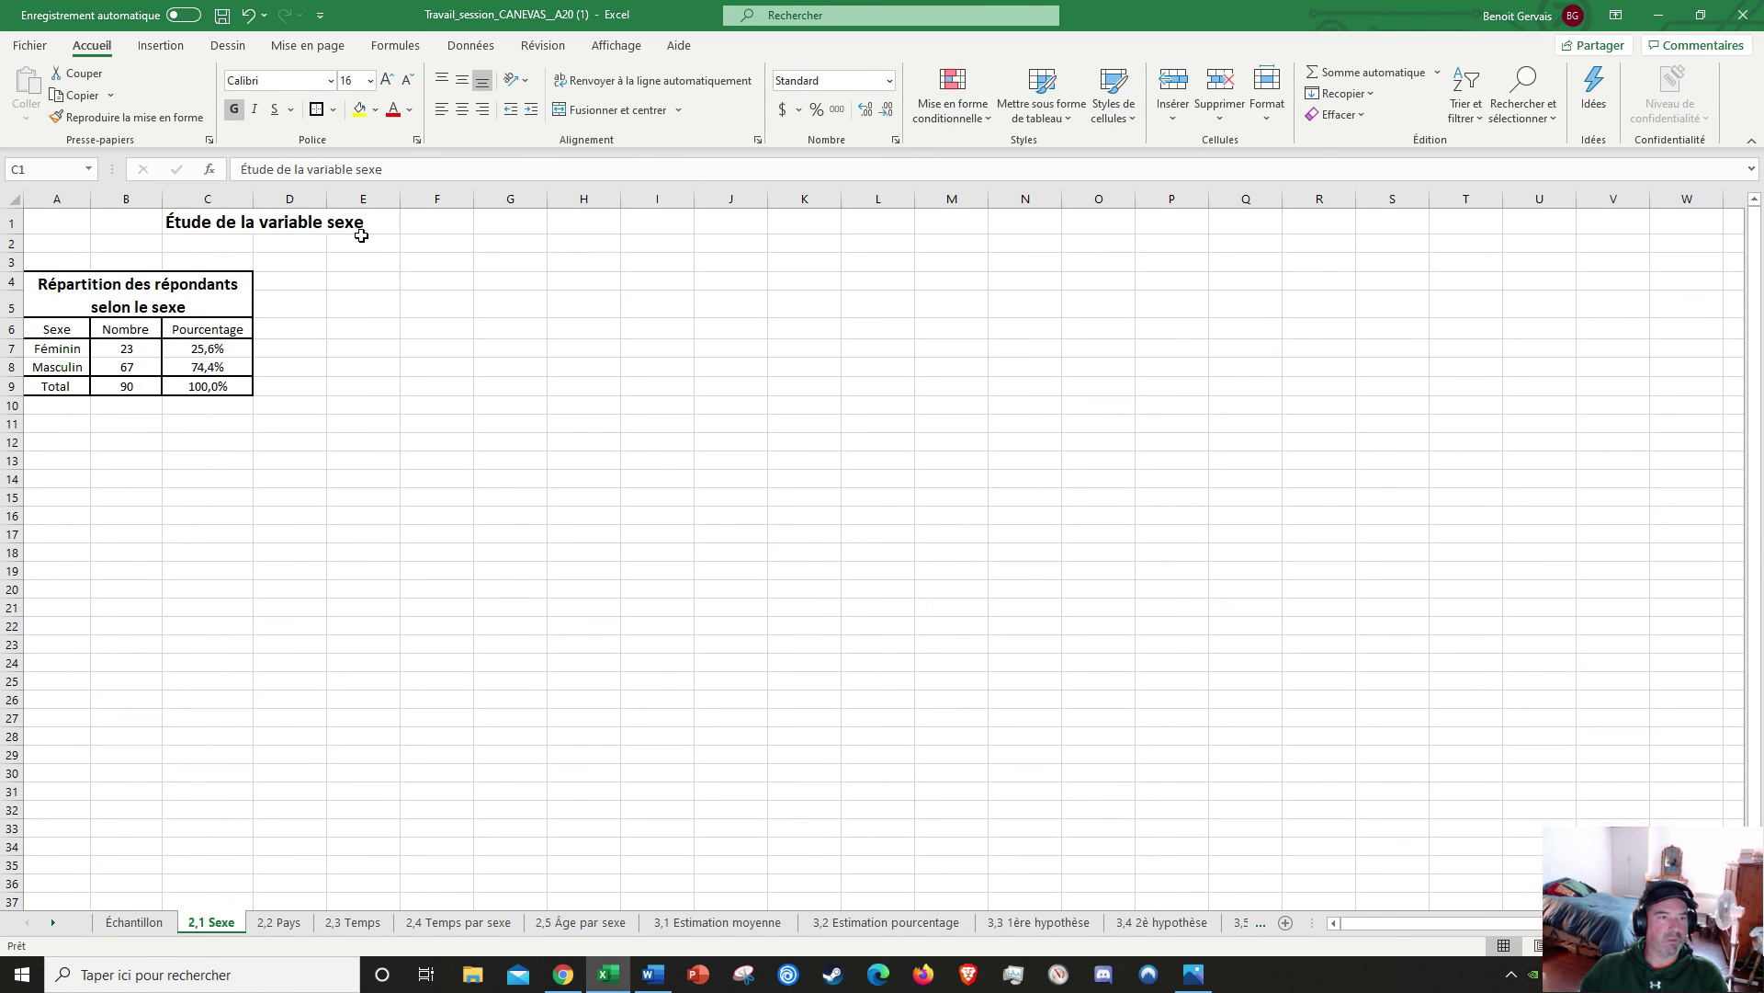
{"action": "left_click", "coordinate": [355, 341]}
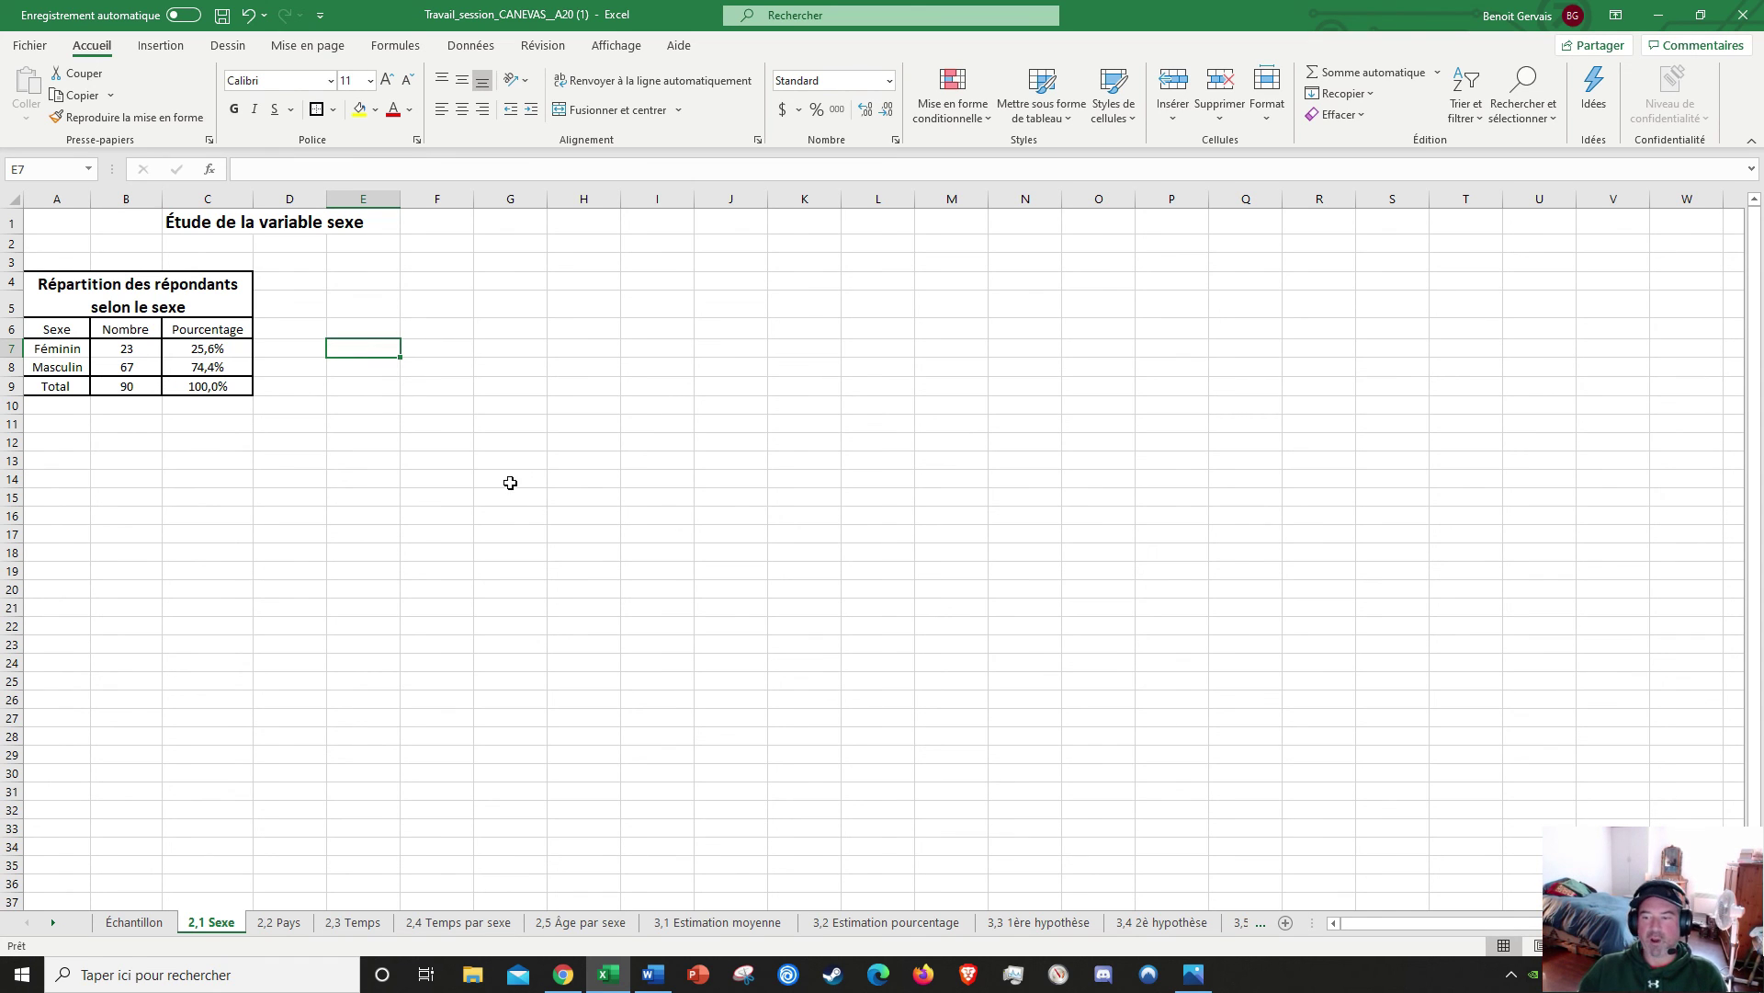
Step: Insert the recommended Secteurs chart from A7:A8 and C7:C8 and place it beside the distribution table
{"action": "mouse_move", "coordinate": [75, 350]}
{"action": "left_mouse_down"}
{"action": "mouse_move", "coordinate": [284, 366]}
{"action": "mouse_move", "coordinate": [81, 363]}
{"action": "left_mouse_up"}
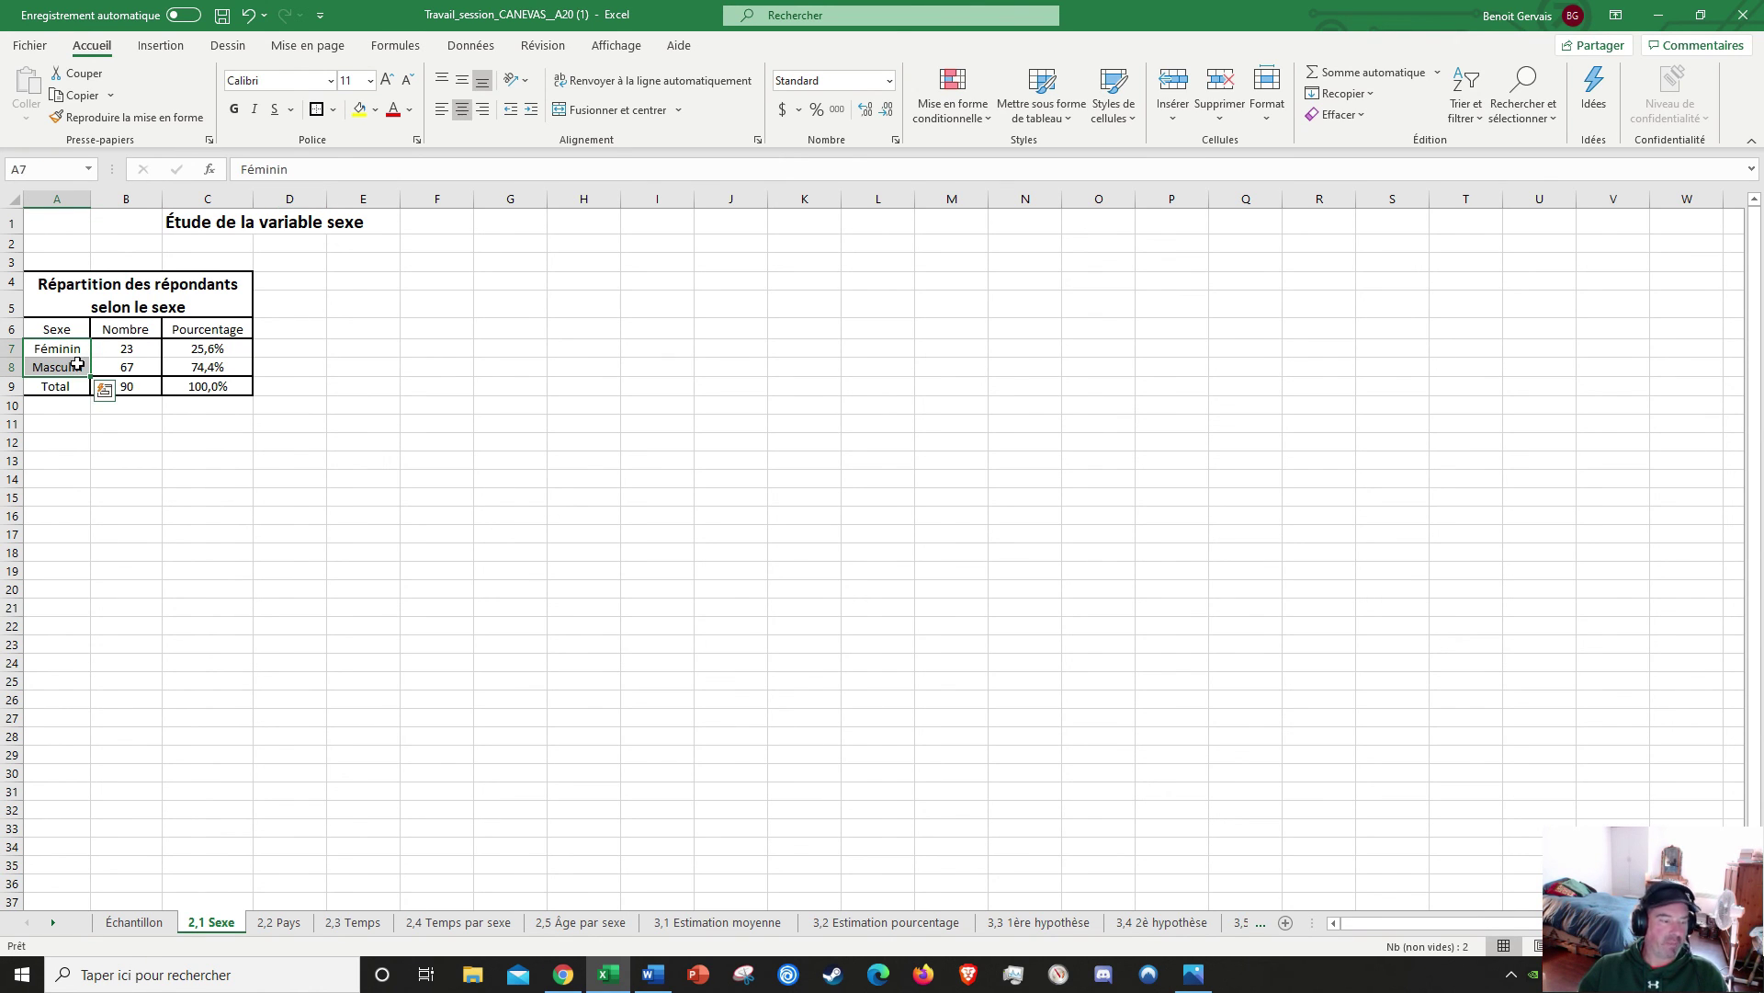
{"action": "left_click_drag", "start_coordinate": [218, 348], "coordinate": [210, 370]}
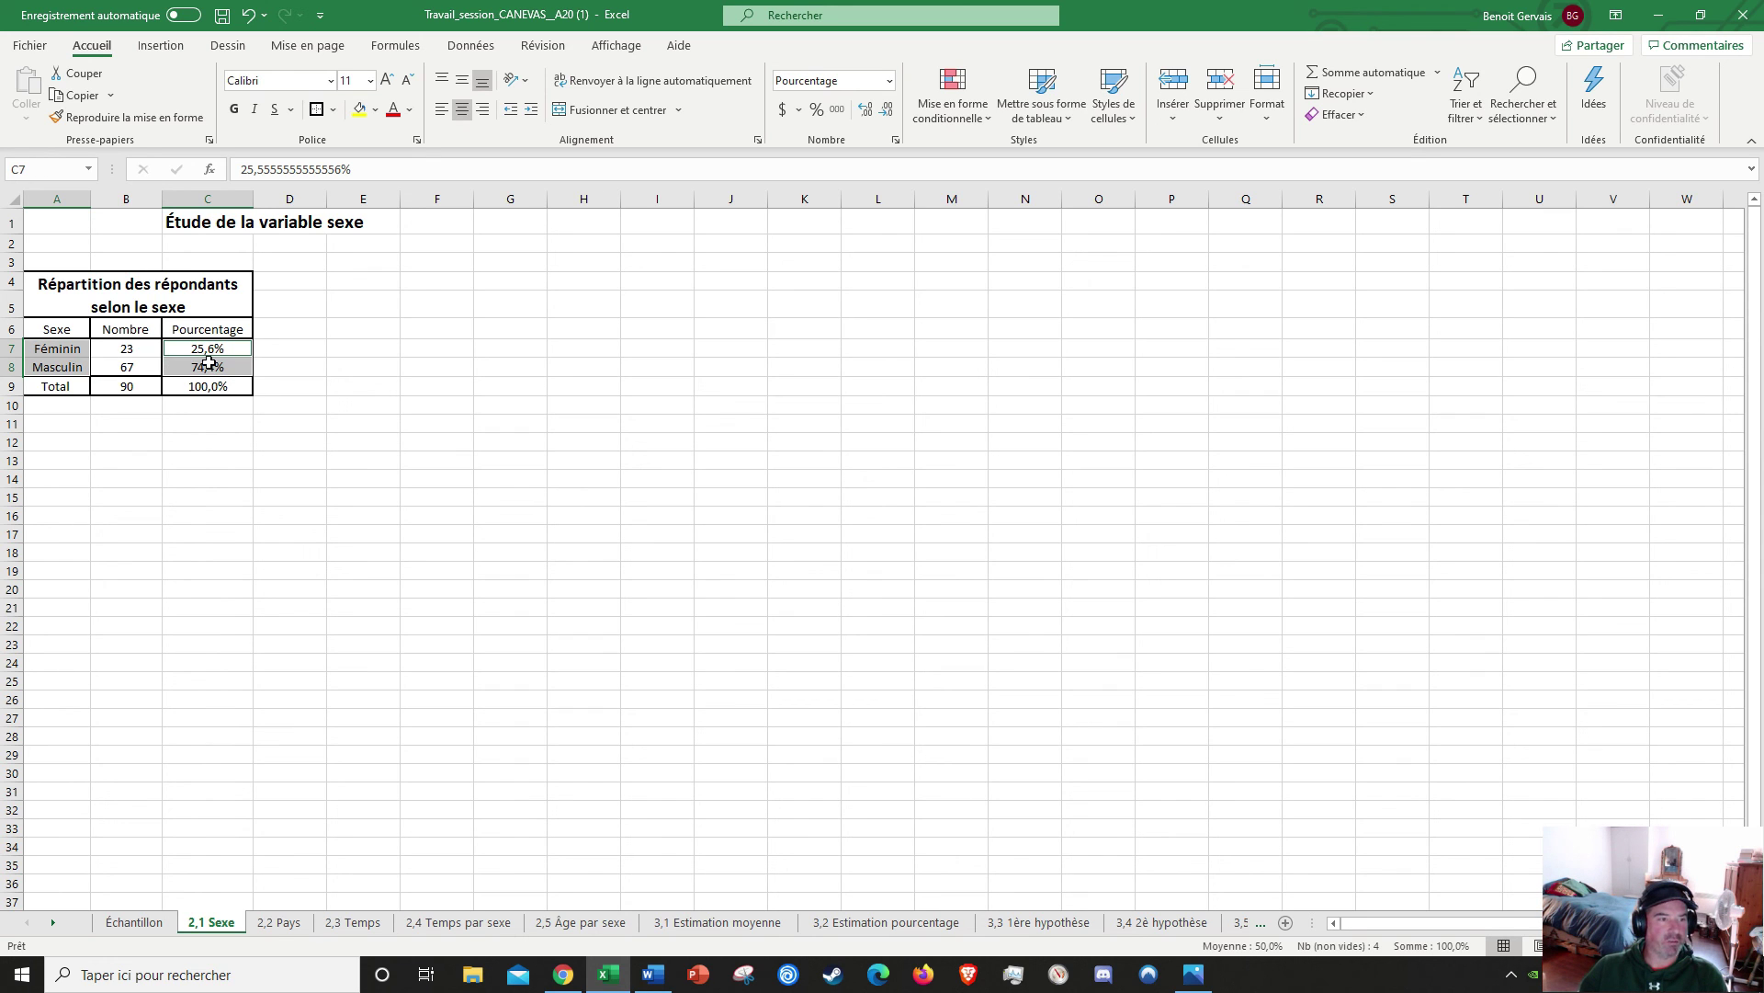
{"action": "left_click", "coordinate": [161, 46]}
{"action": "left_click", "coordinate": [681, 109]}
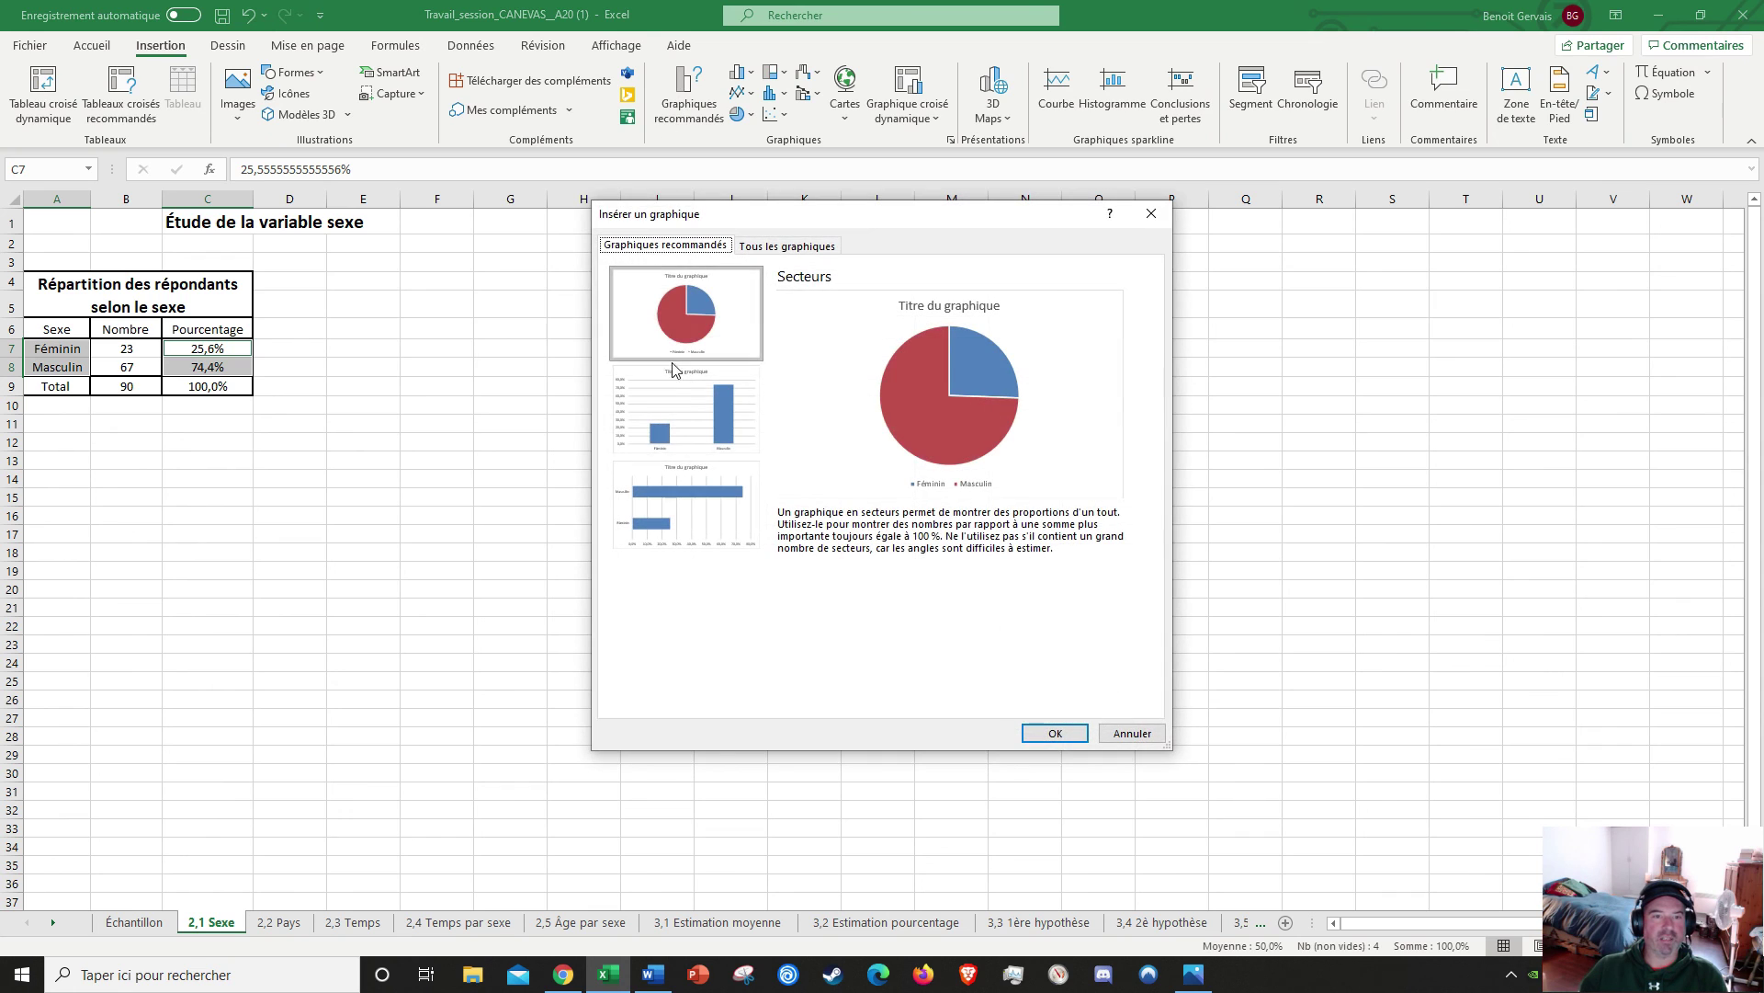
{"action": "double_click", "coordinate": [688, 311]}
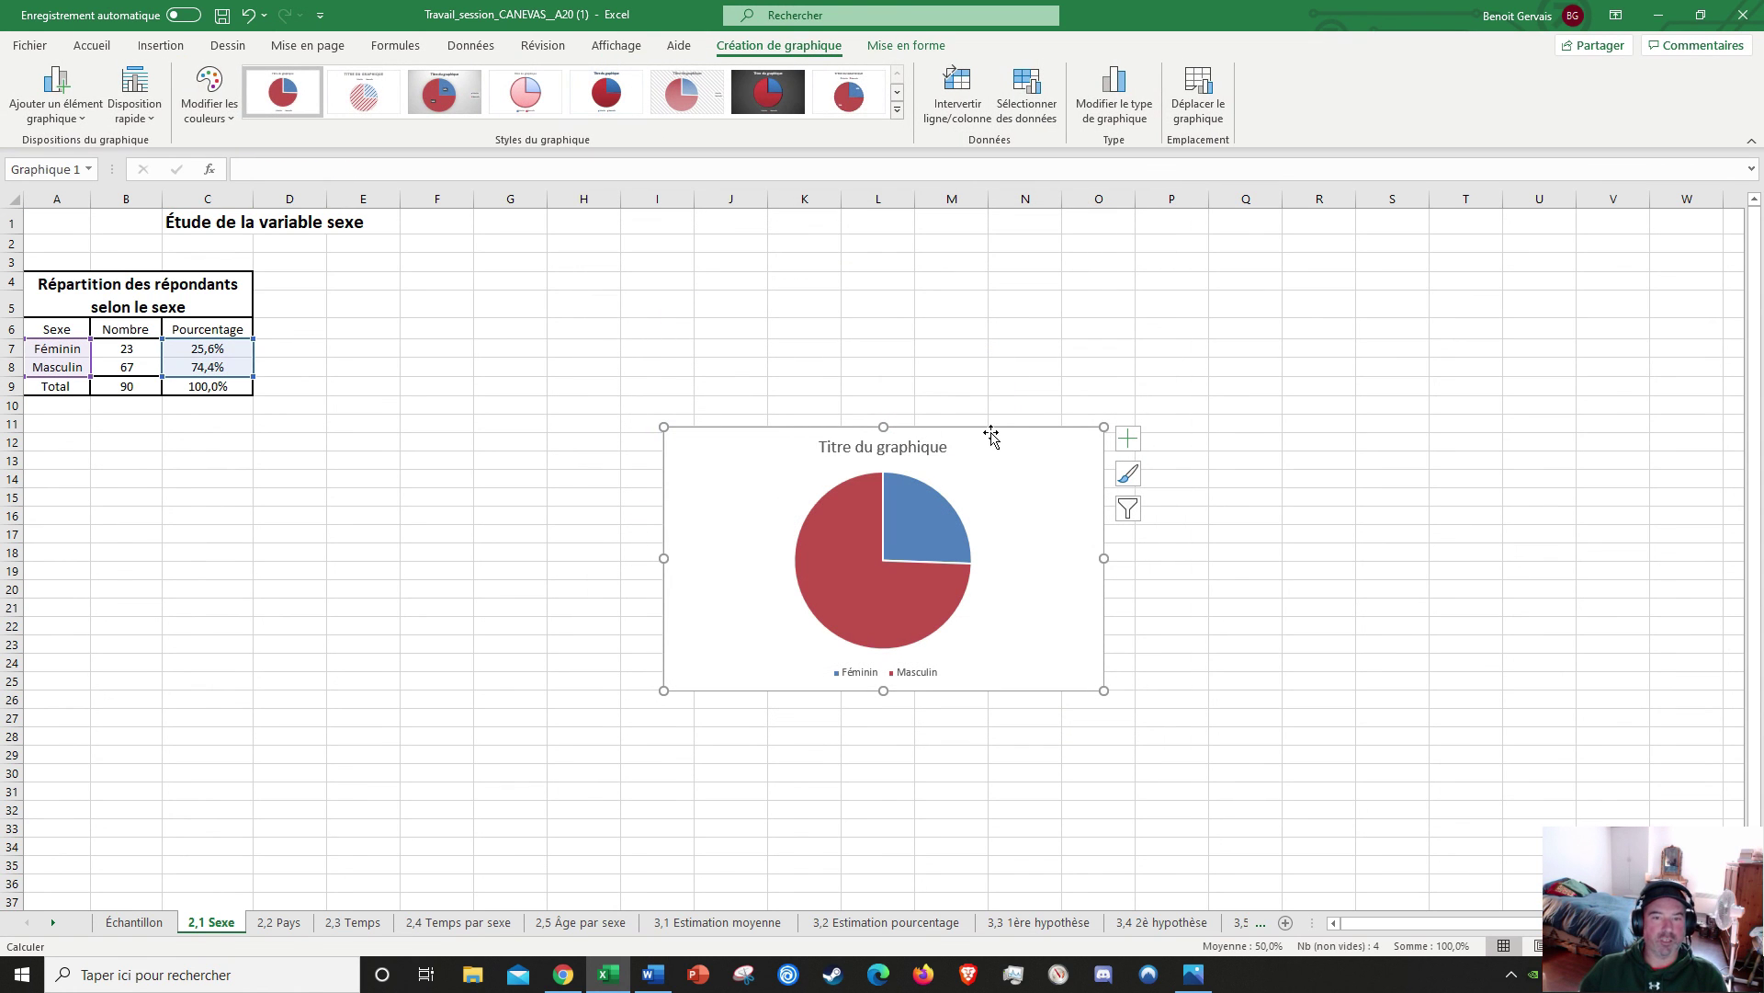
{"action": "left_click_drag", "start_coordinate": [991, 436], "coordinate": [592, 288]}
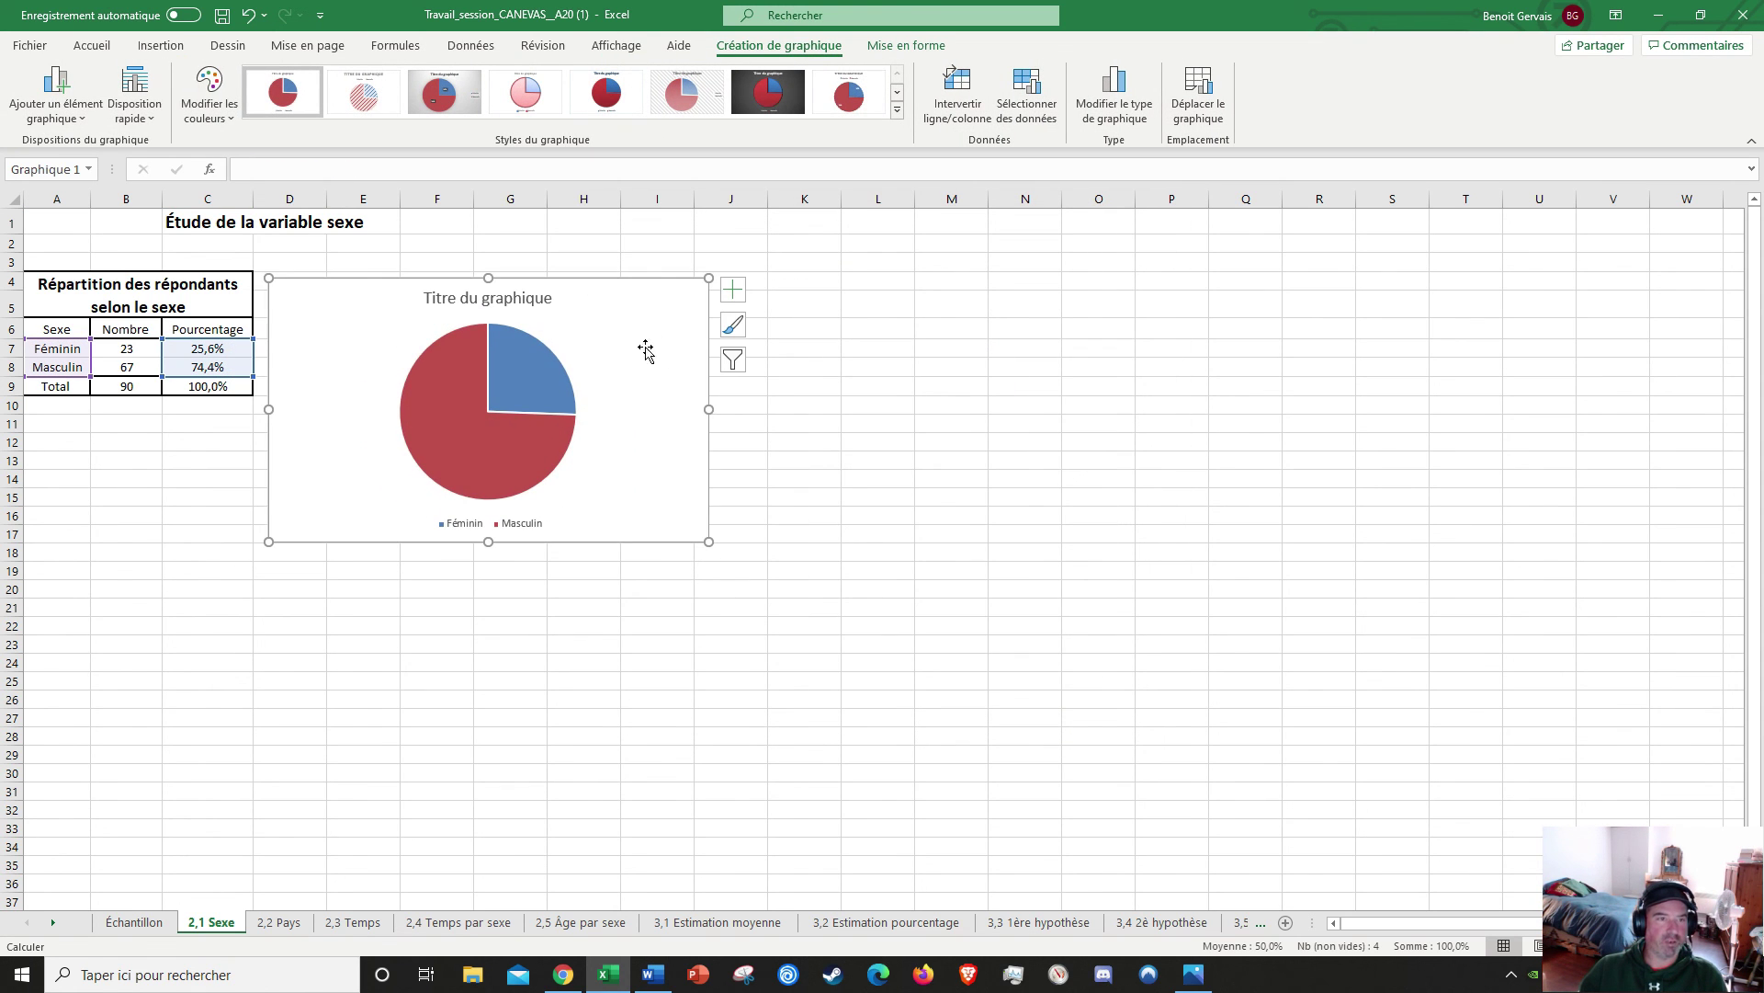
Step: Apply the quick chart layout that shows percentage labels on the slices and the legend under the chart title
{"action": "left_click", "coordinate": [135, 101]}
{"action": "left_click", "coordinate": [203, 174]}
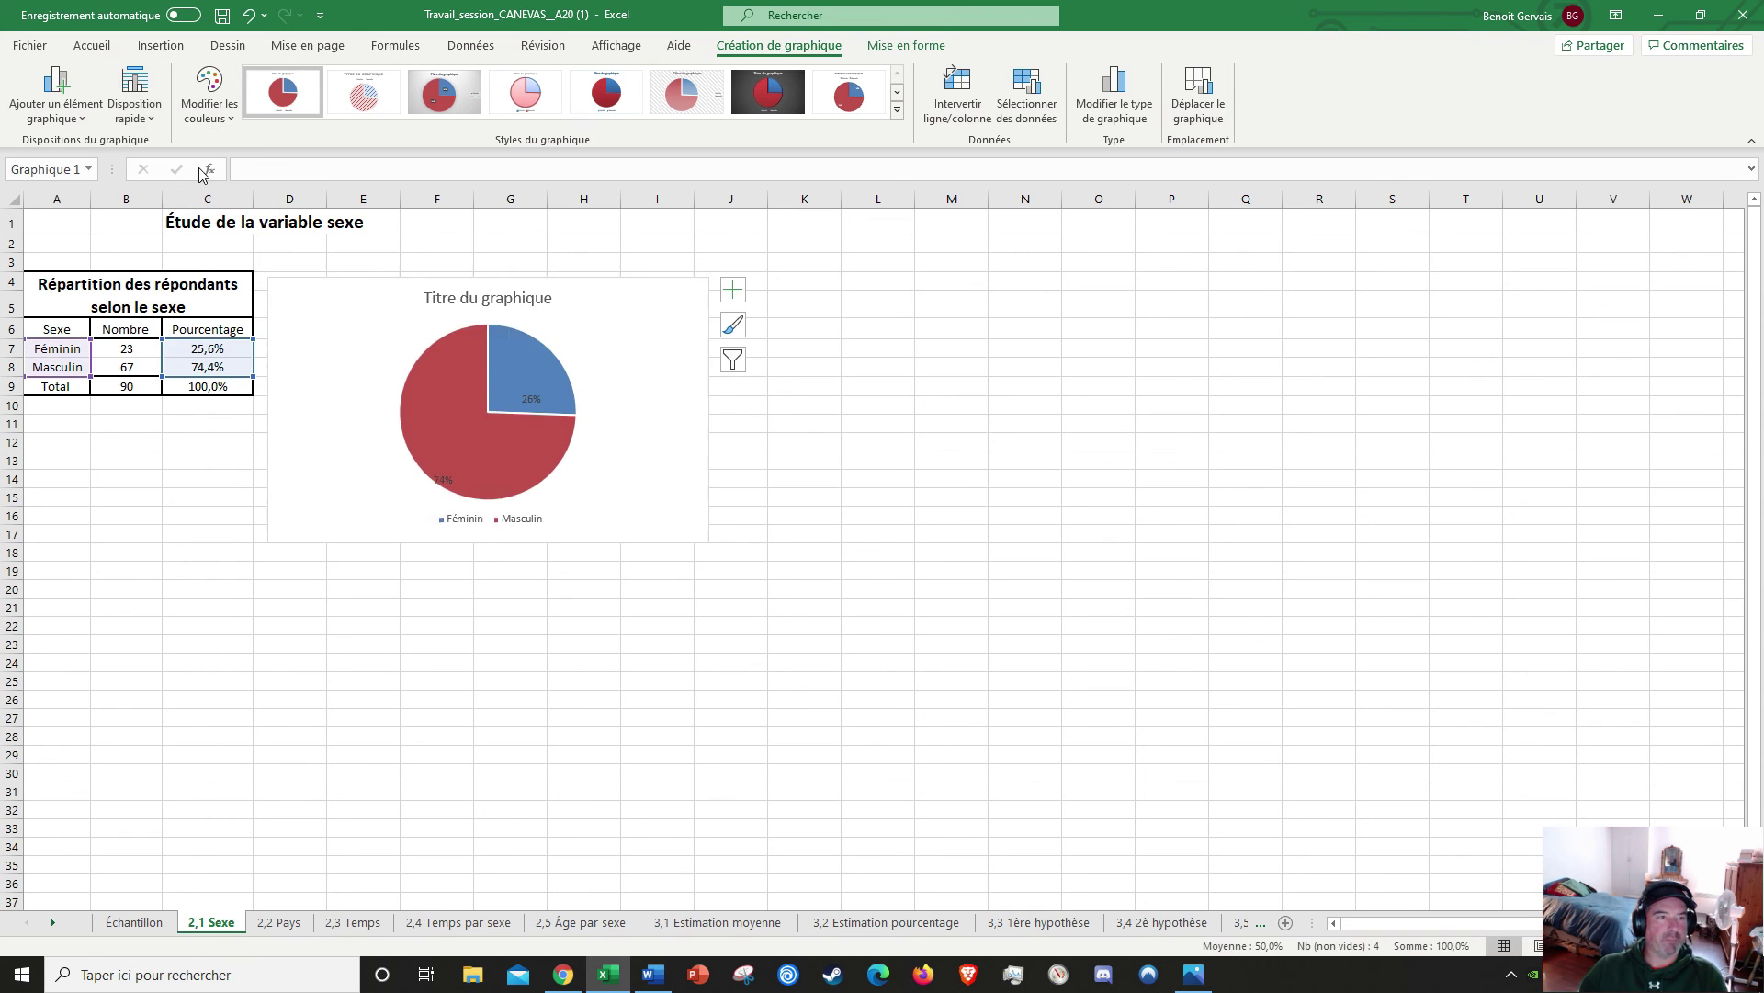
{"action": "mouse_move", "coordinate": [515, 483]}
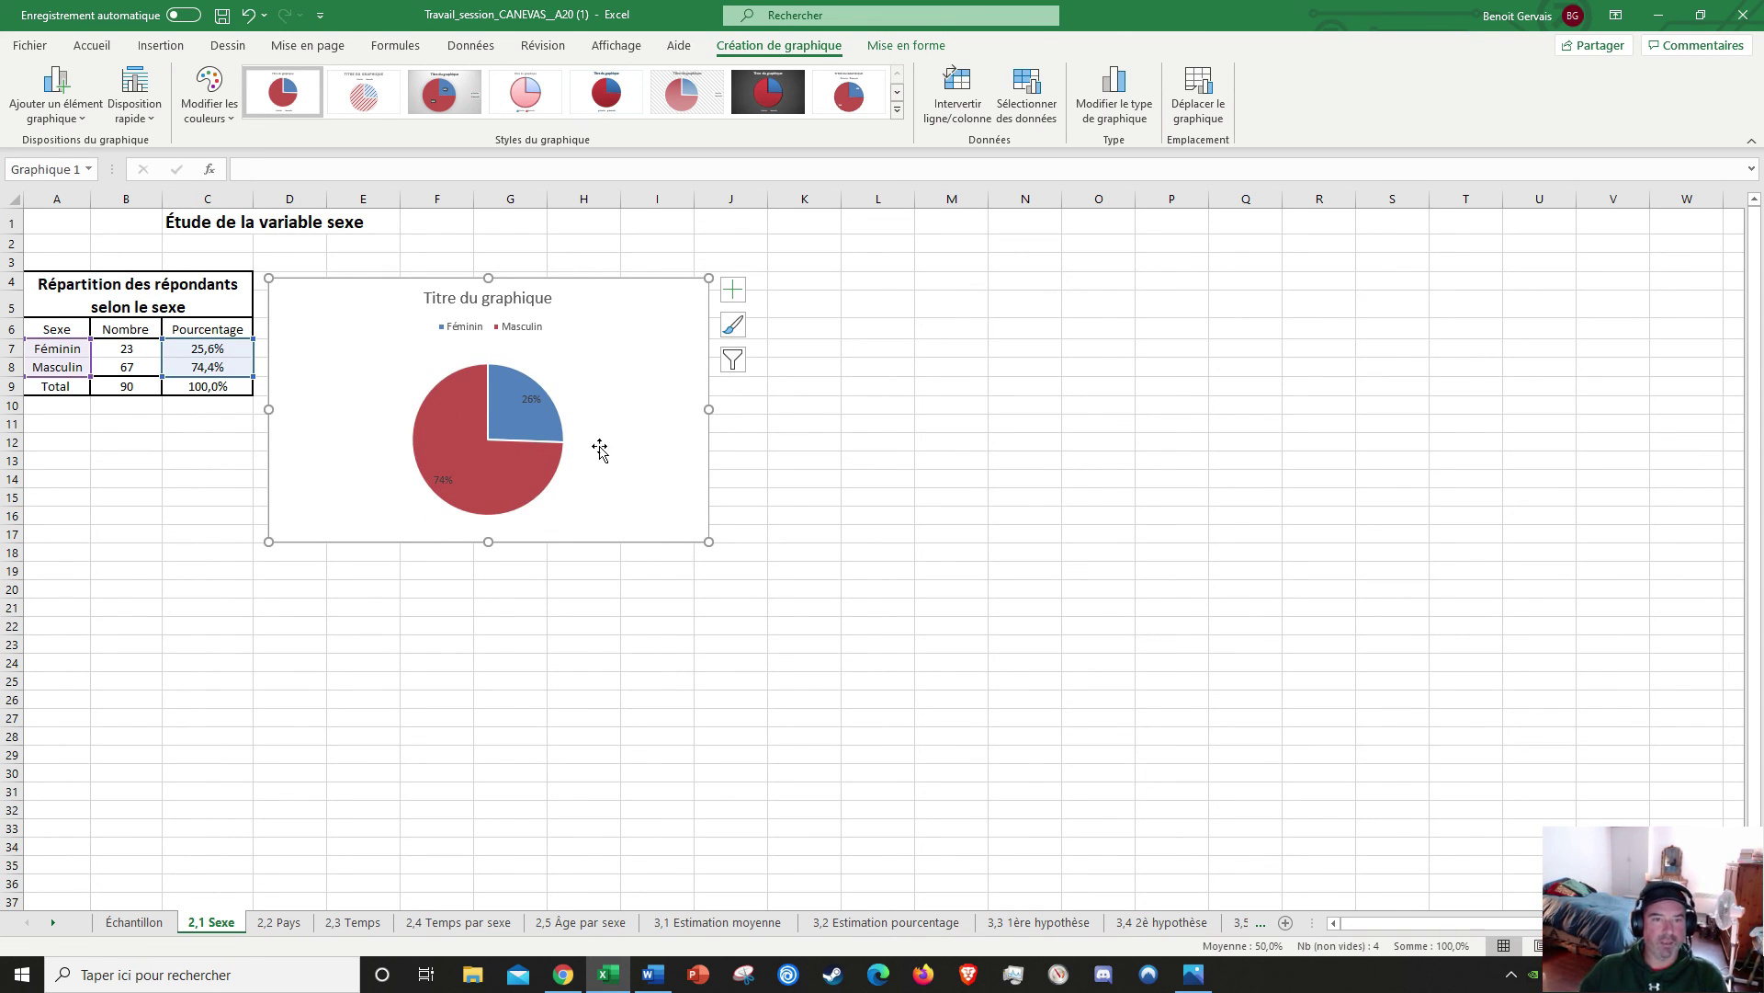
Step: Place the pie chart's percentage labels outside the slices and set the legend position to Gauche
{"action": "left_click", "coordinate": [733, 292]}
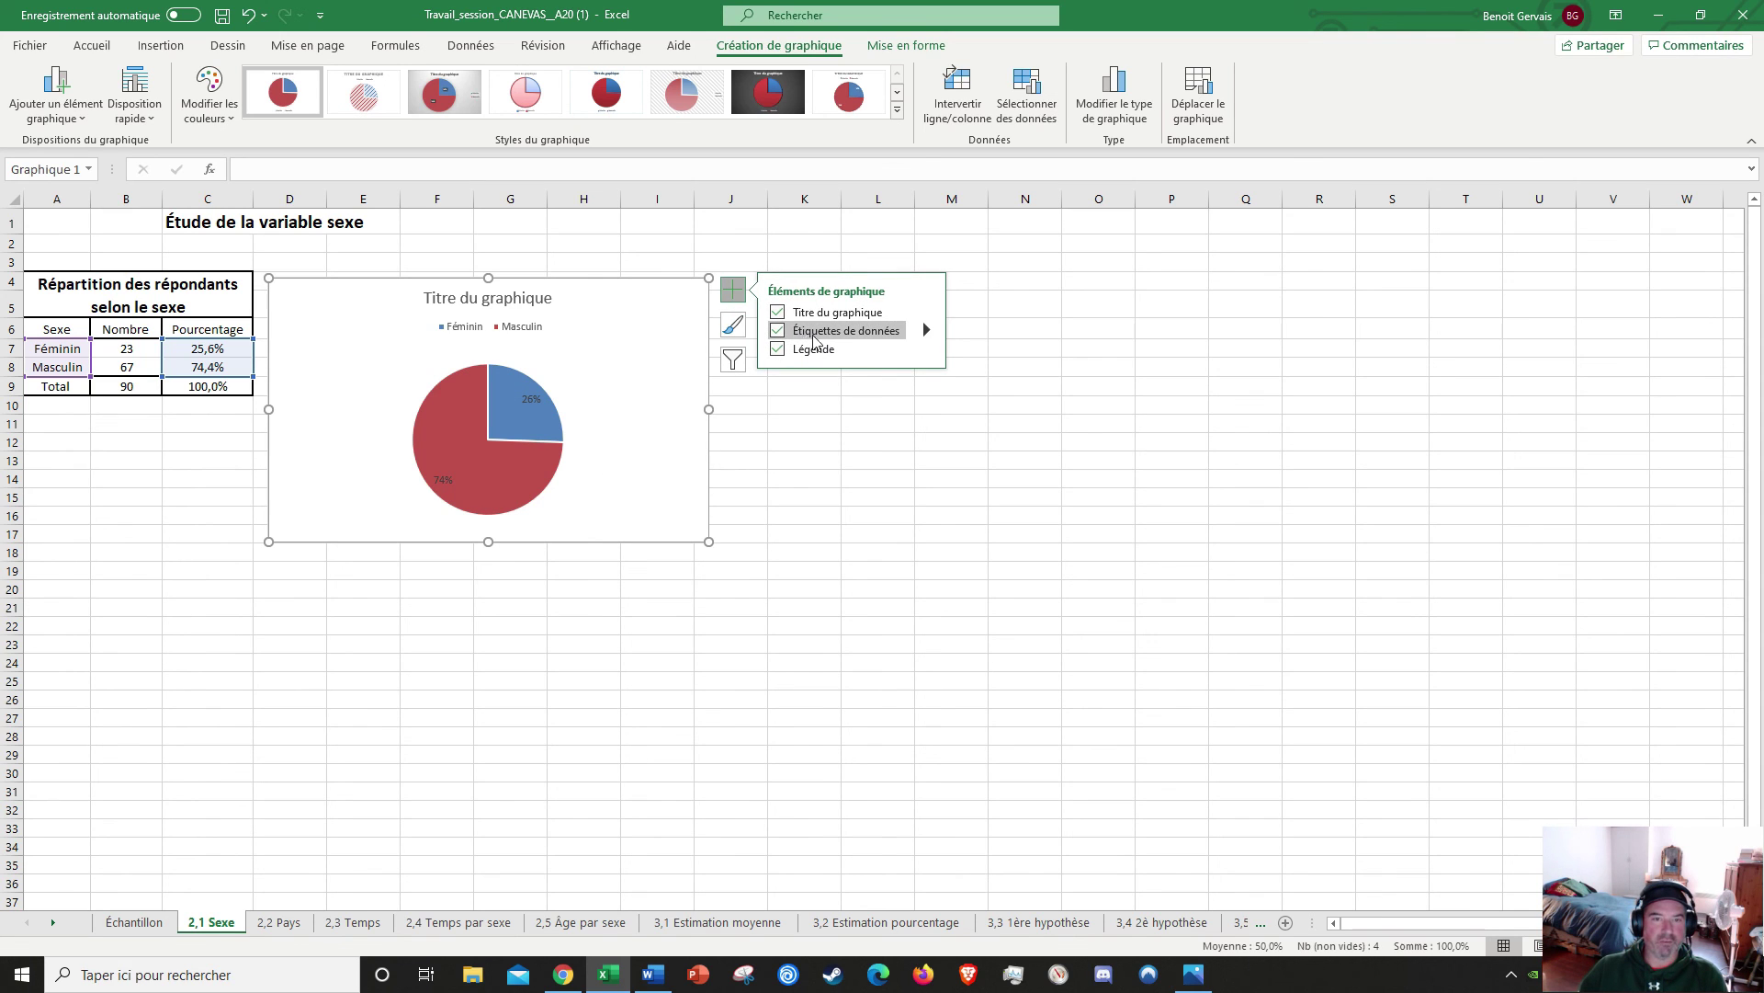
{"action": "mouse_move", "coordinate": [926, 333]}
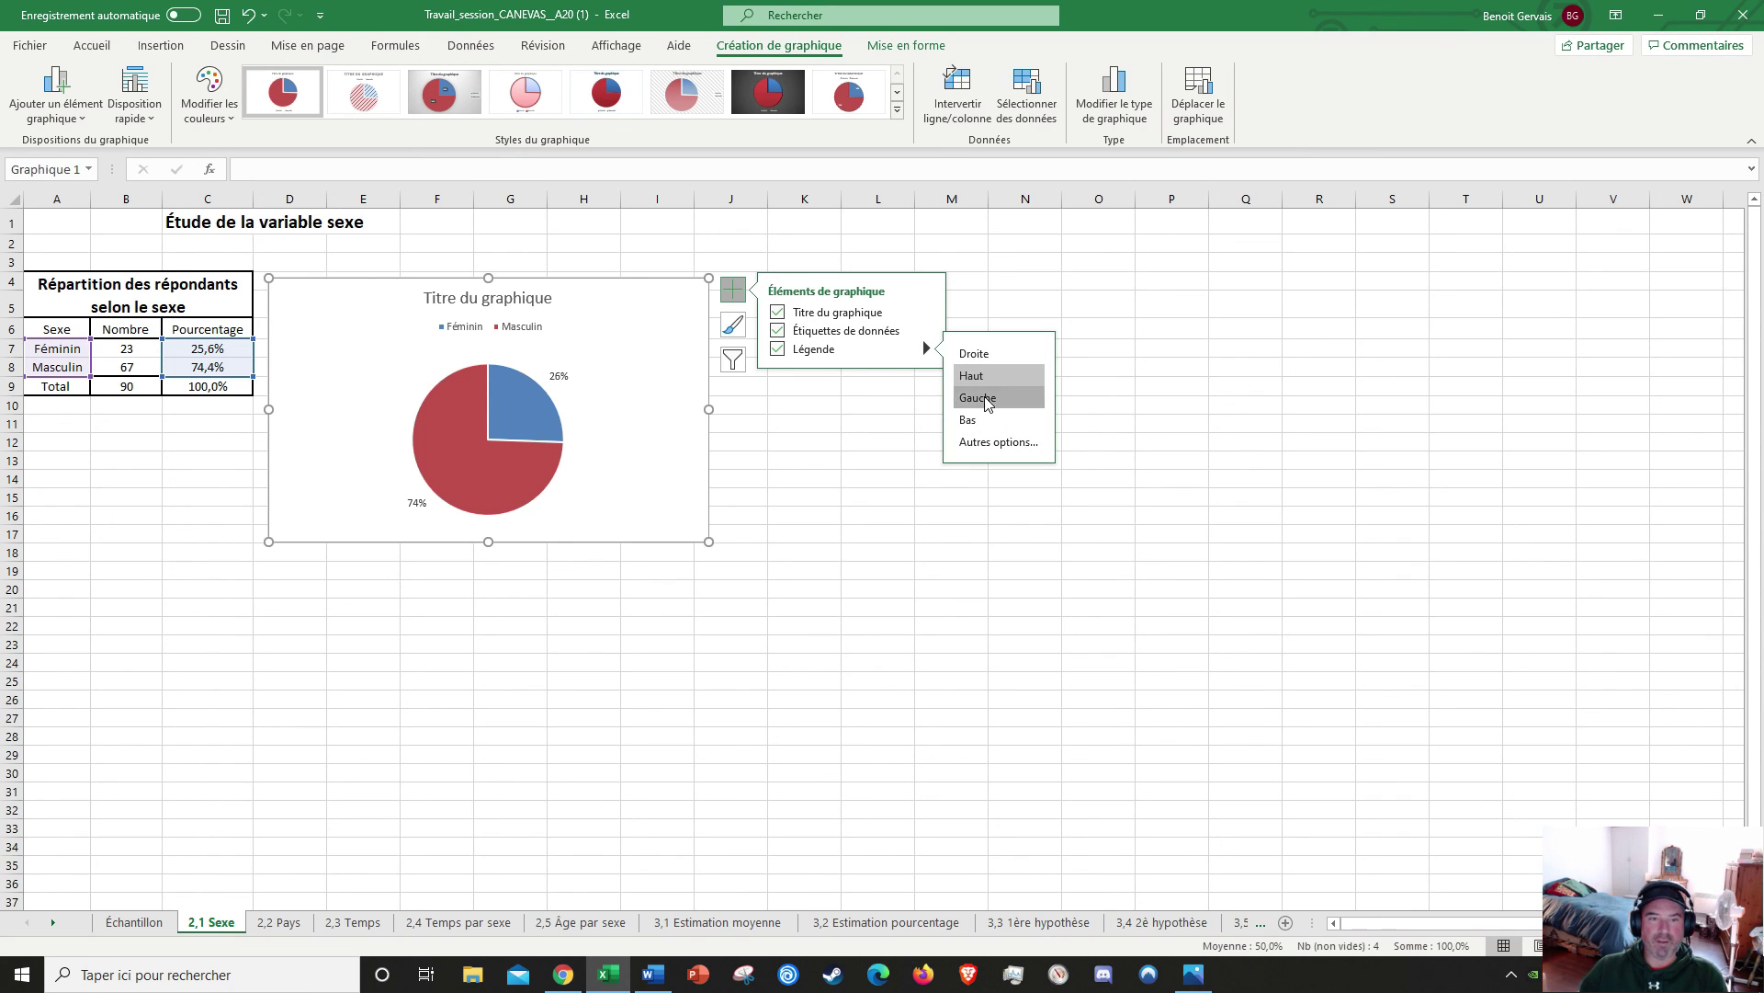
{"action": "left_click", "coordinate": [976, 397]}
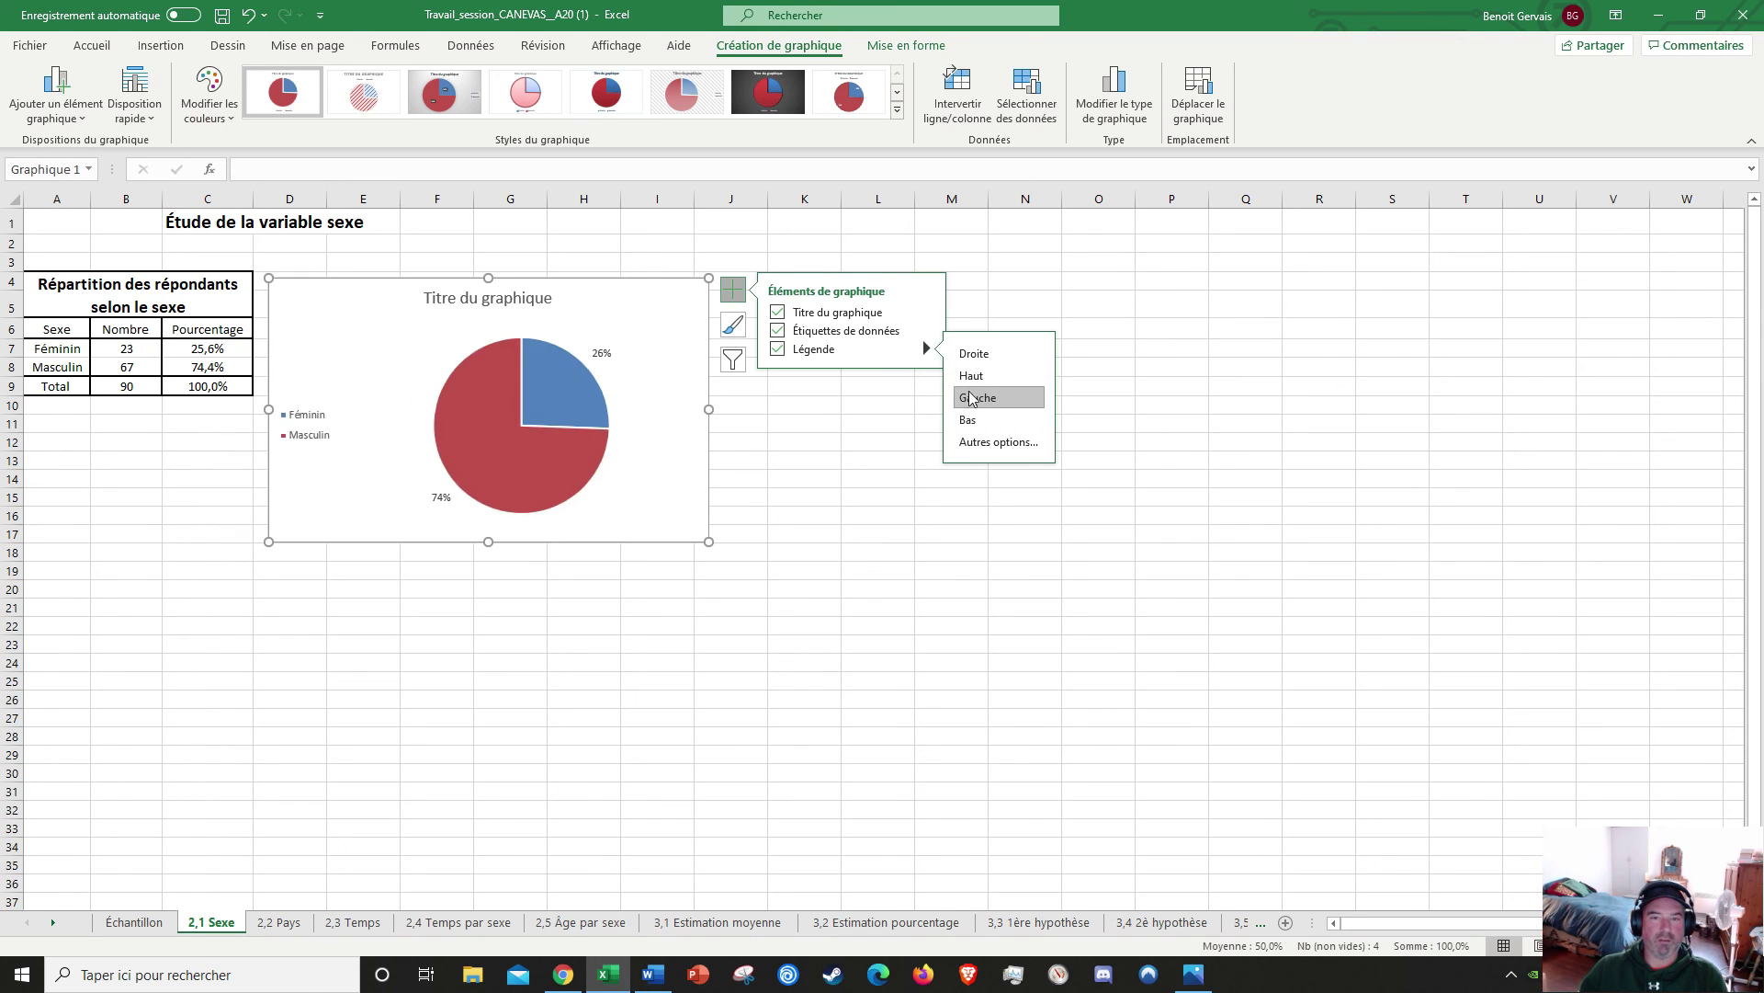
Step: Set the pie chart's legend position to Droite and narrow the chart so its edge lies at about column I
{"action": "left_click", "coordinate": [974, 353]}
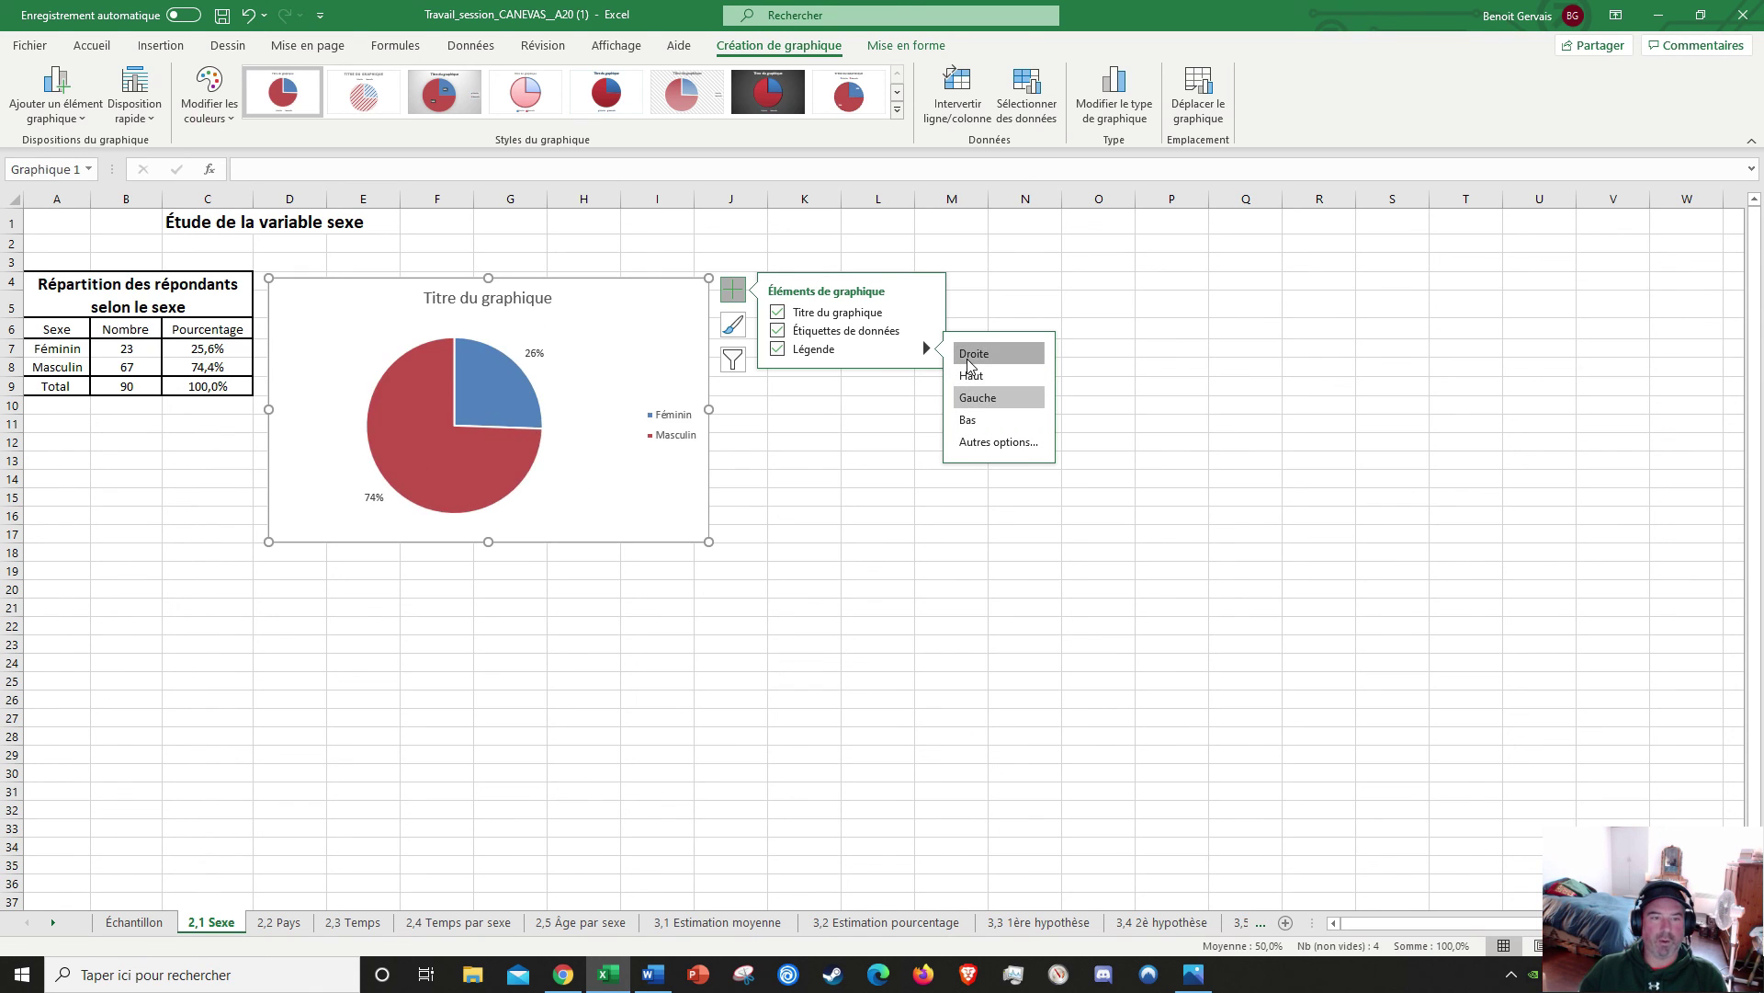
{"action": "left_click", "coordinate": [781, 448]}
{"action": "left_click", "coordinate": [675, 406]}
{"action": "left_click_drag", "start_coordinate": [715, 410], "coordinate": [642, 409]}
Step: Turn the pie chart's data labels off and back on, and open their Nombre formatting options
{"action": "left_click", "coordinate": [502, 354]}
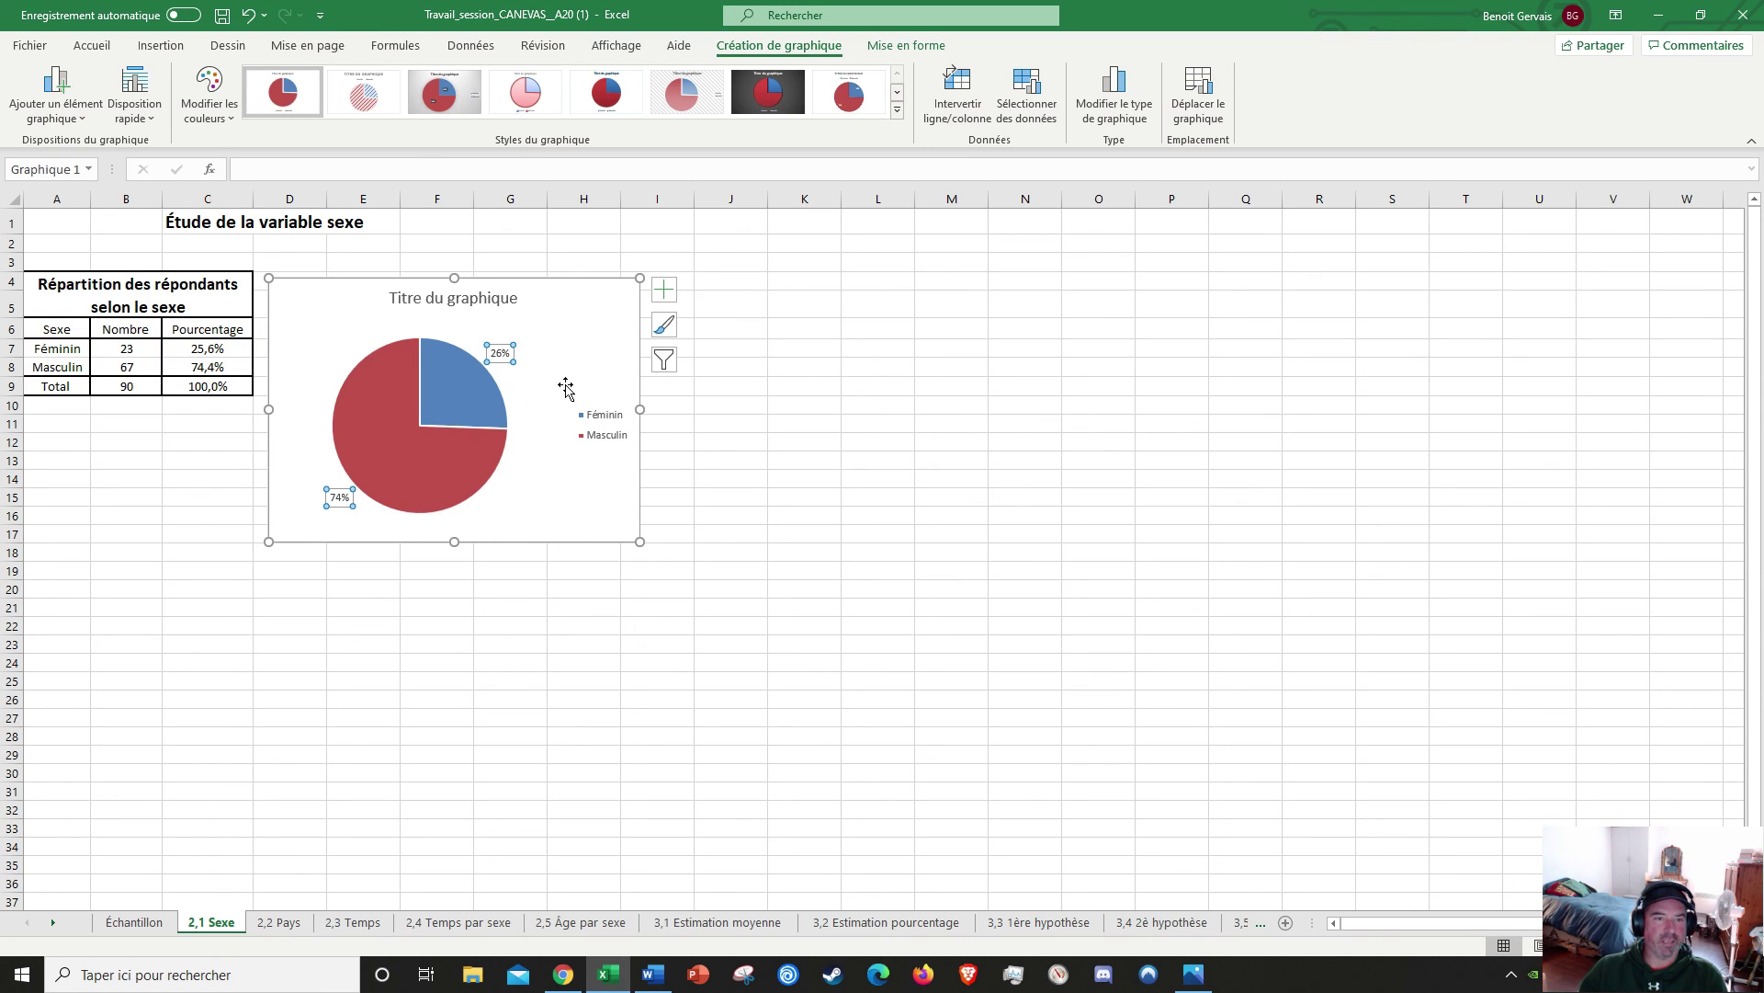
{"action": "left_click", "coordinate": [664, 290]}
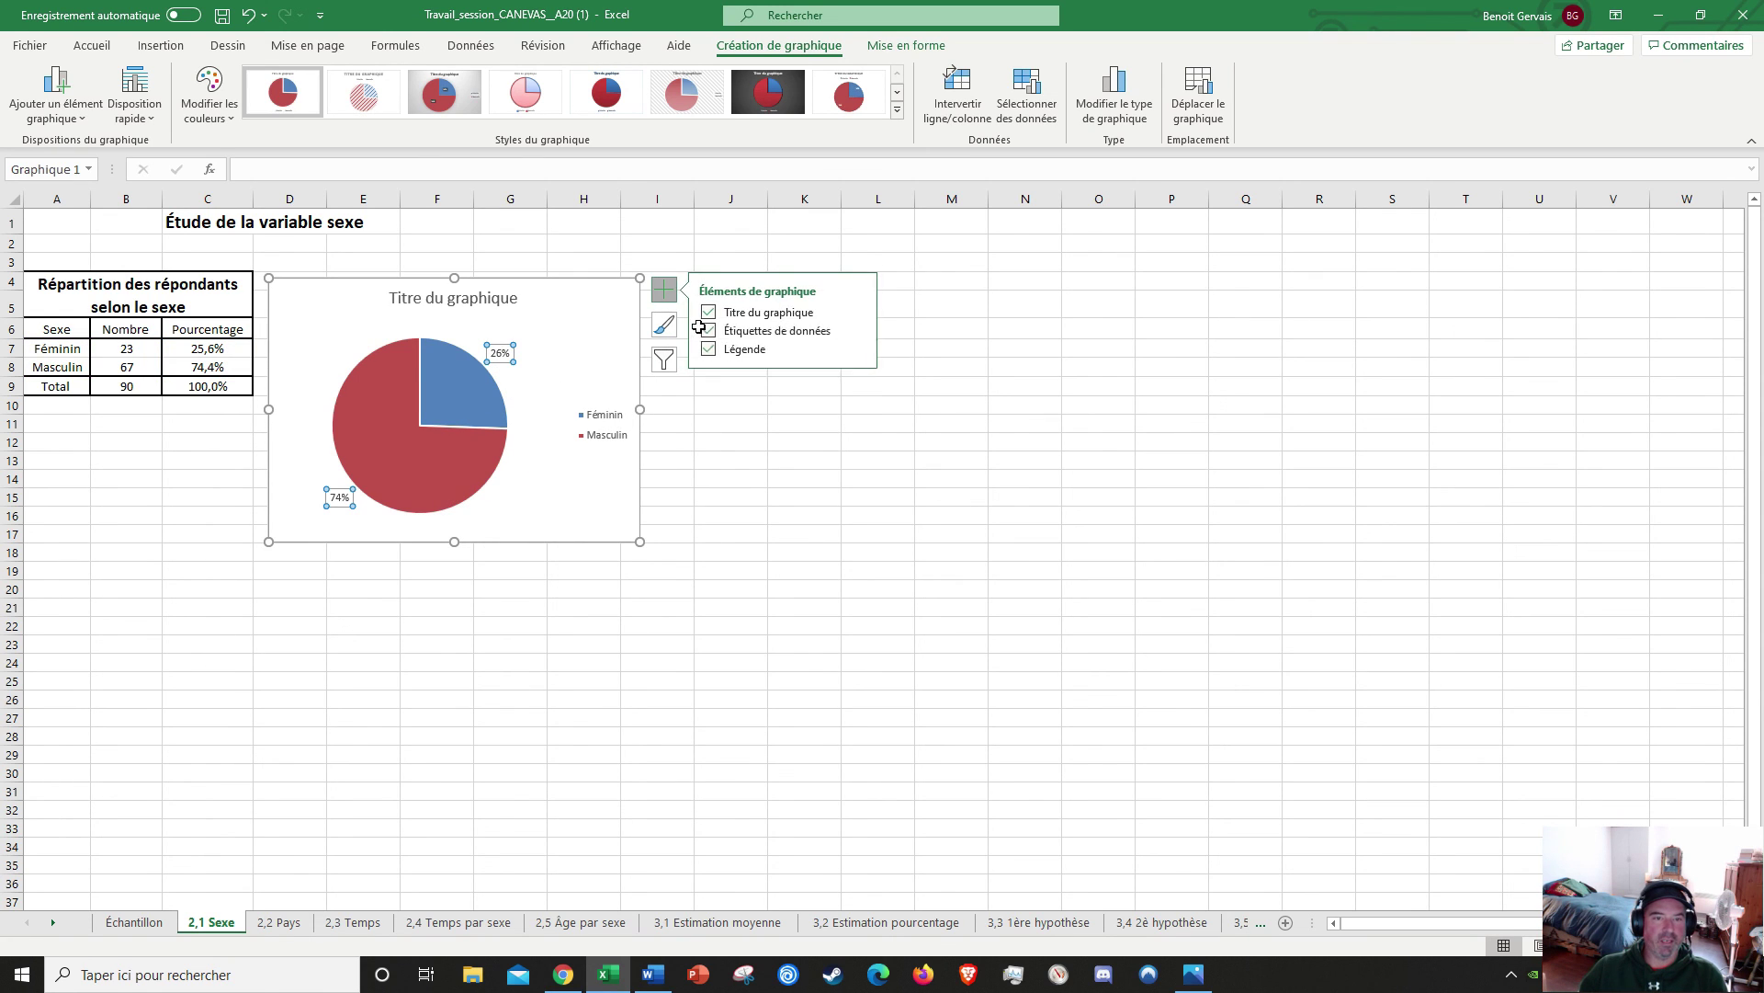
{"action": "left_click", "coordinate": [858, 330]}
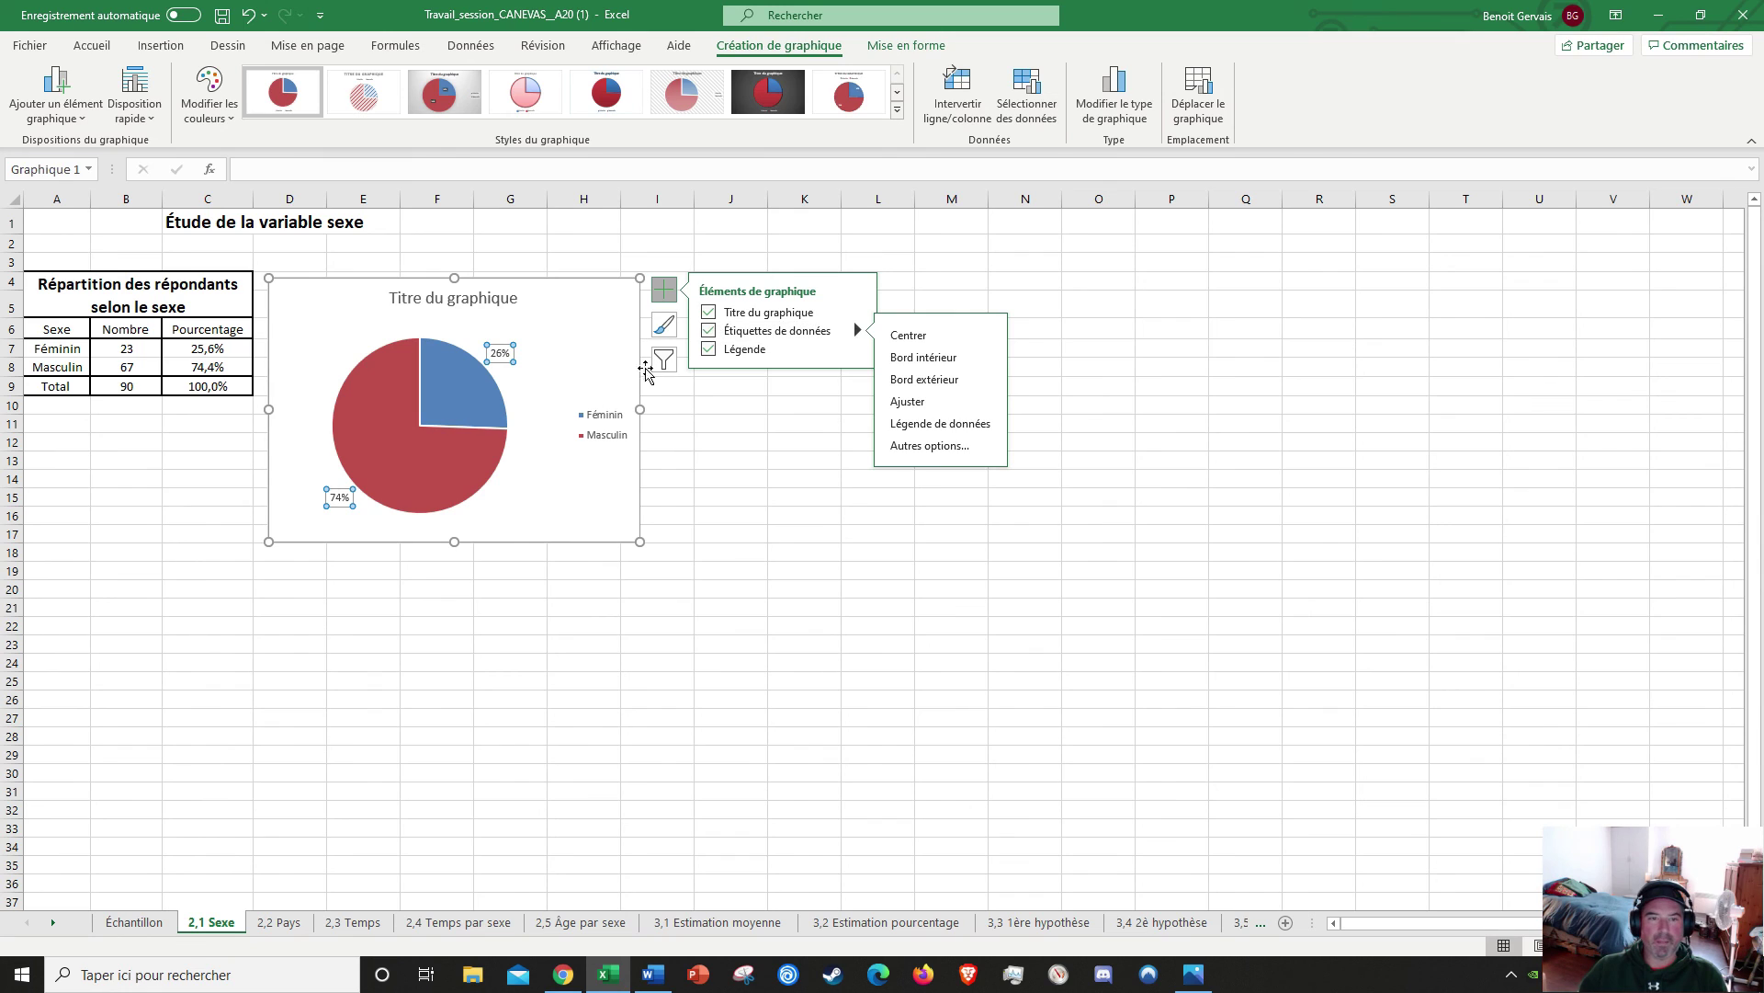
{"action": "left_click", "coordinate": [799, 338]}
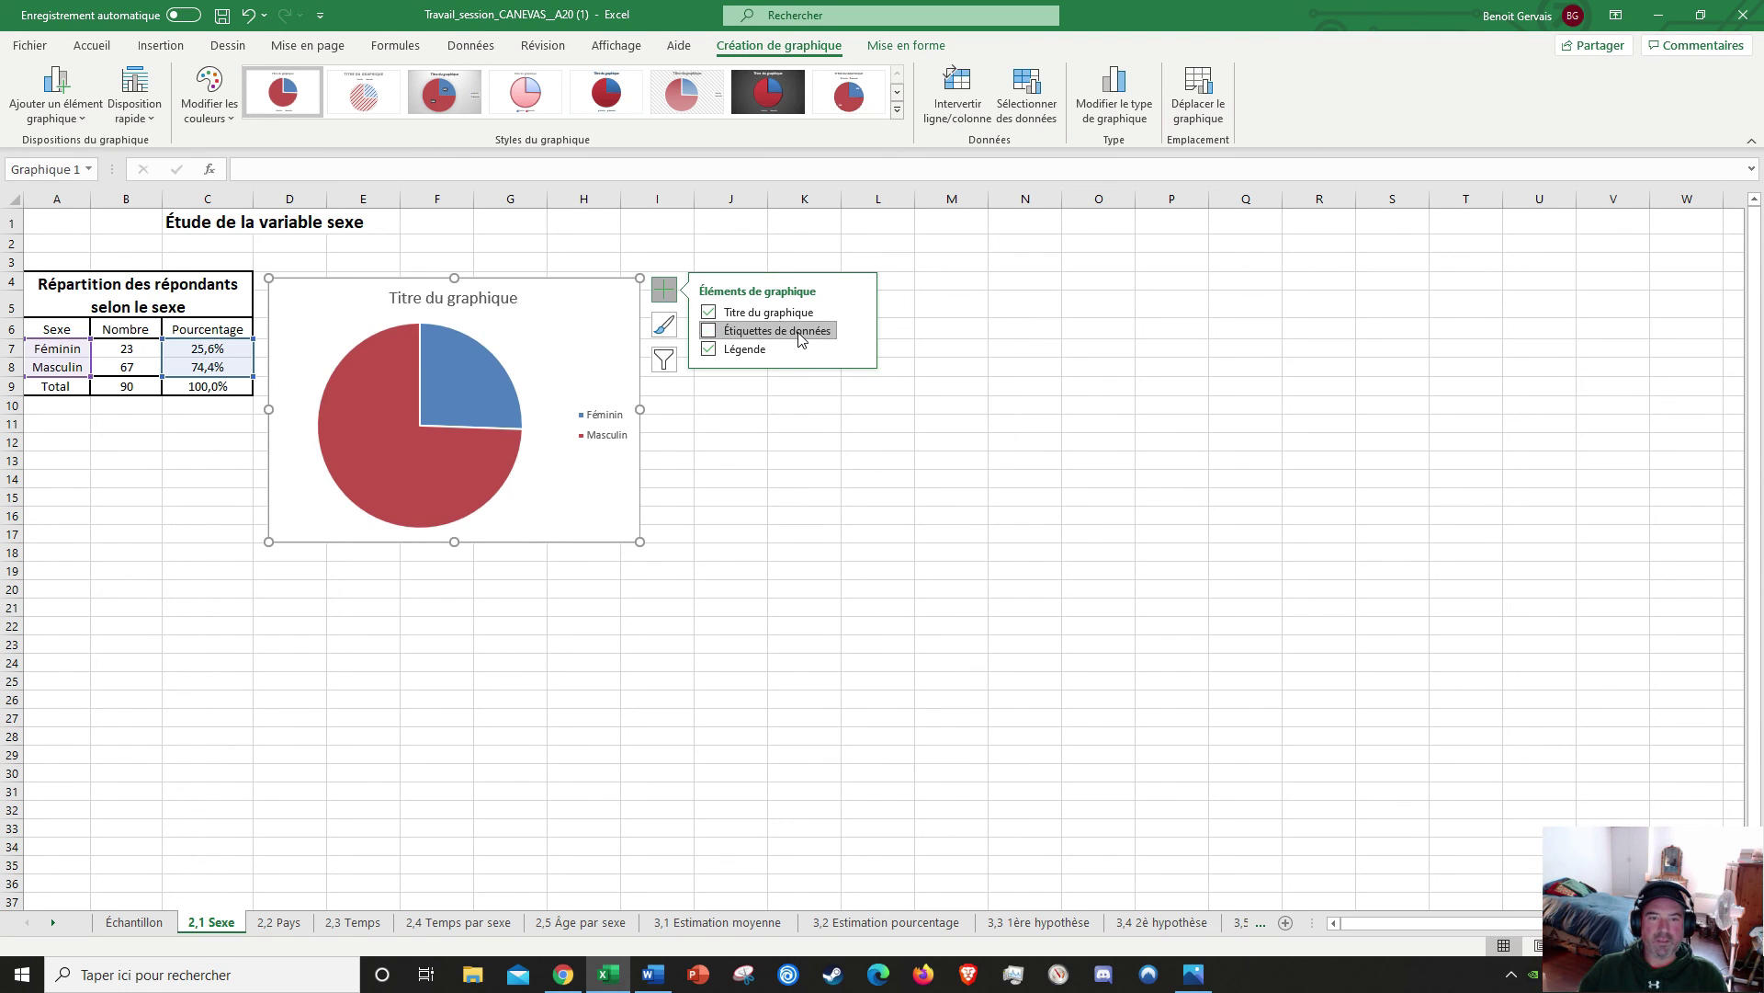
{"action": "left_click", "coordinate": [777, 338]}
{"action": "left_click", "coordinate": [855, 333]}
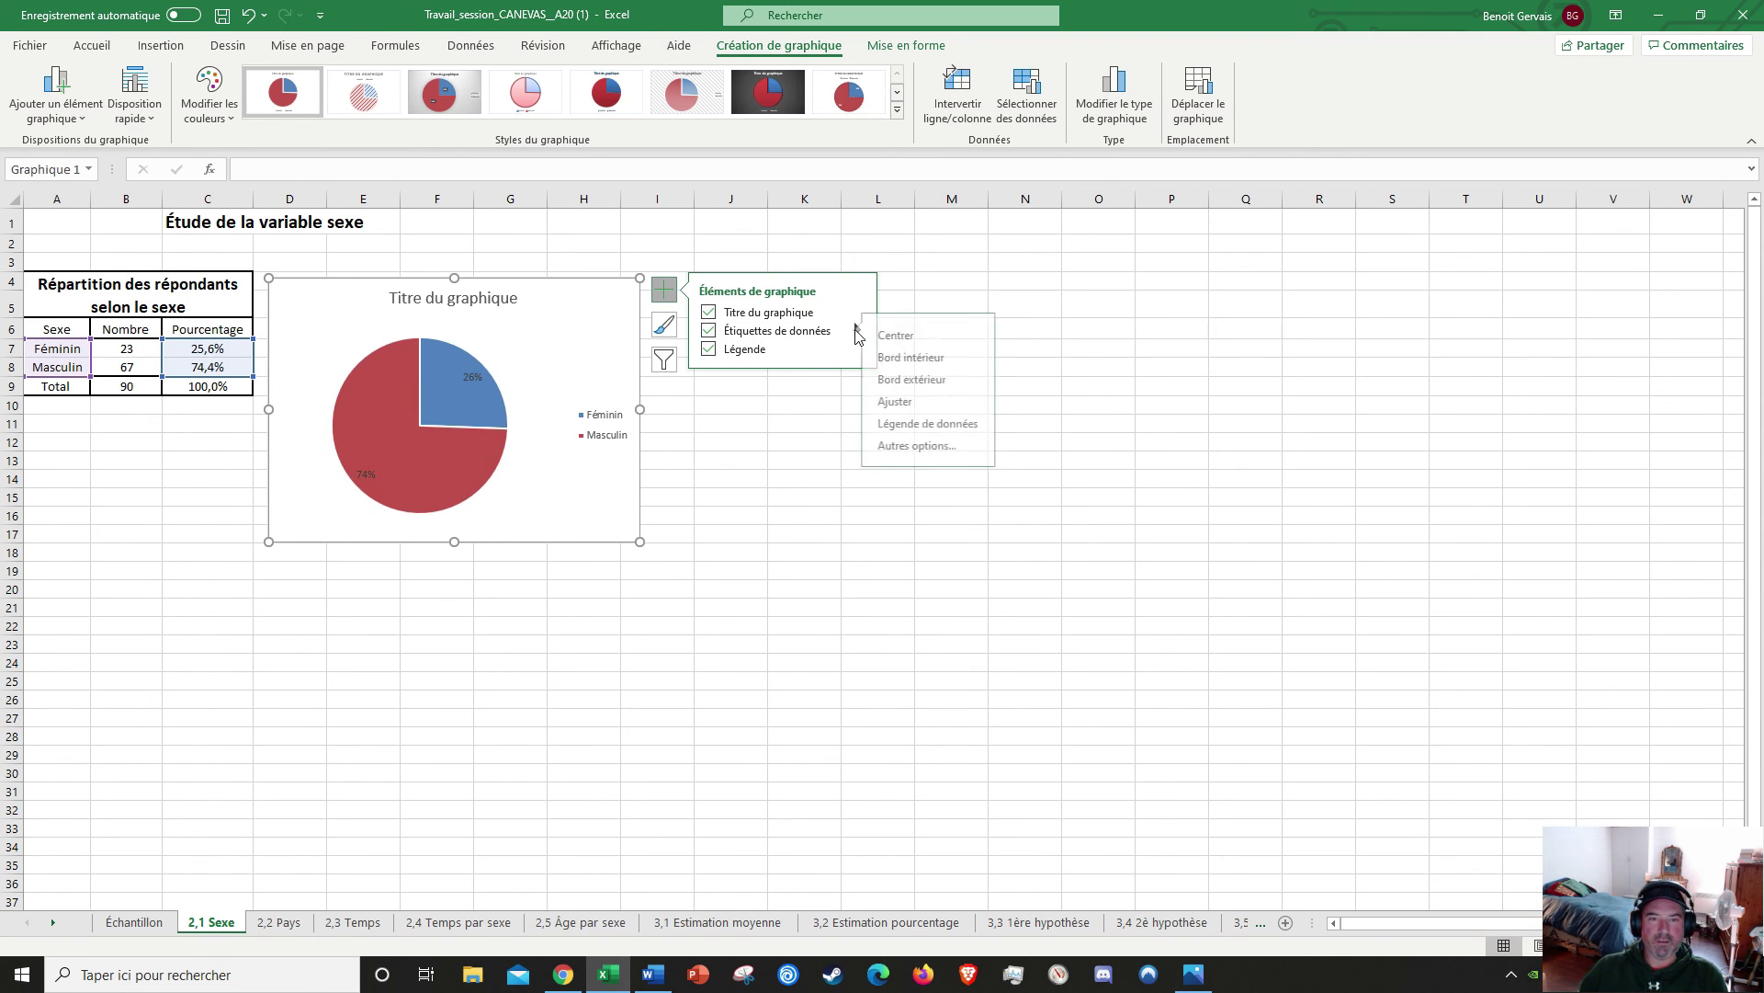
{"action": "left_click", "coordinate": [929, 445]}
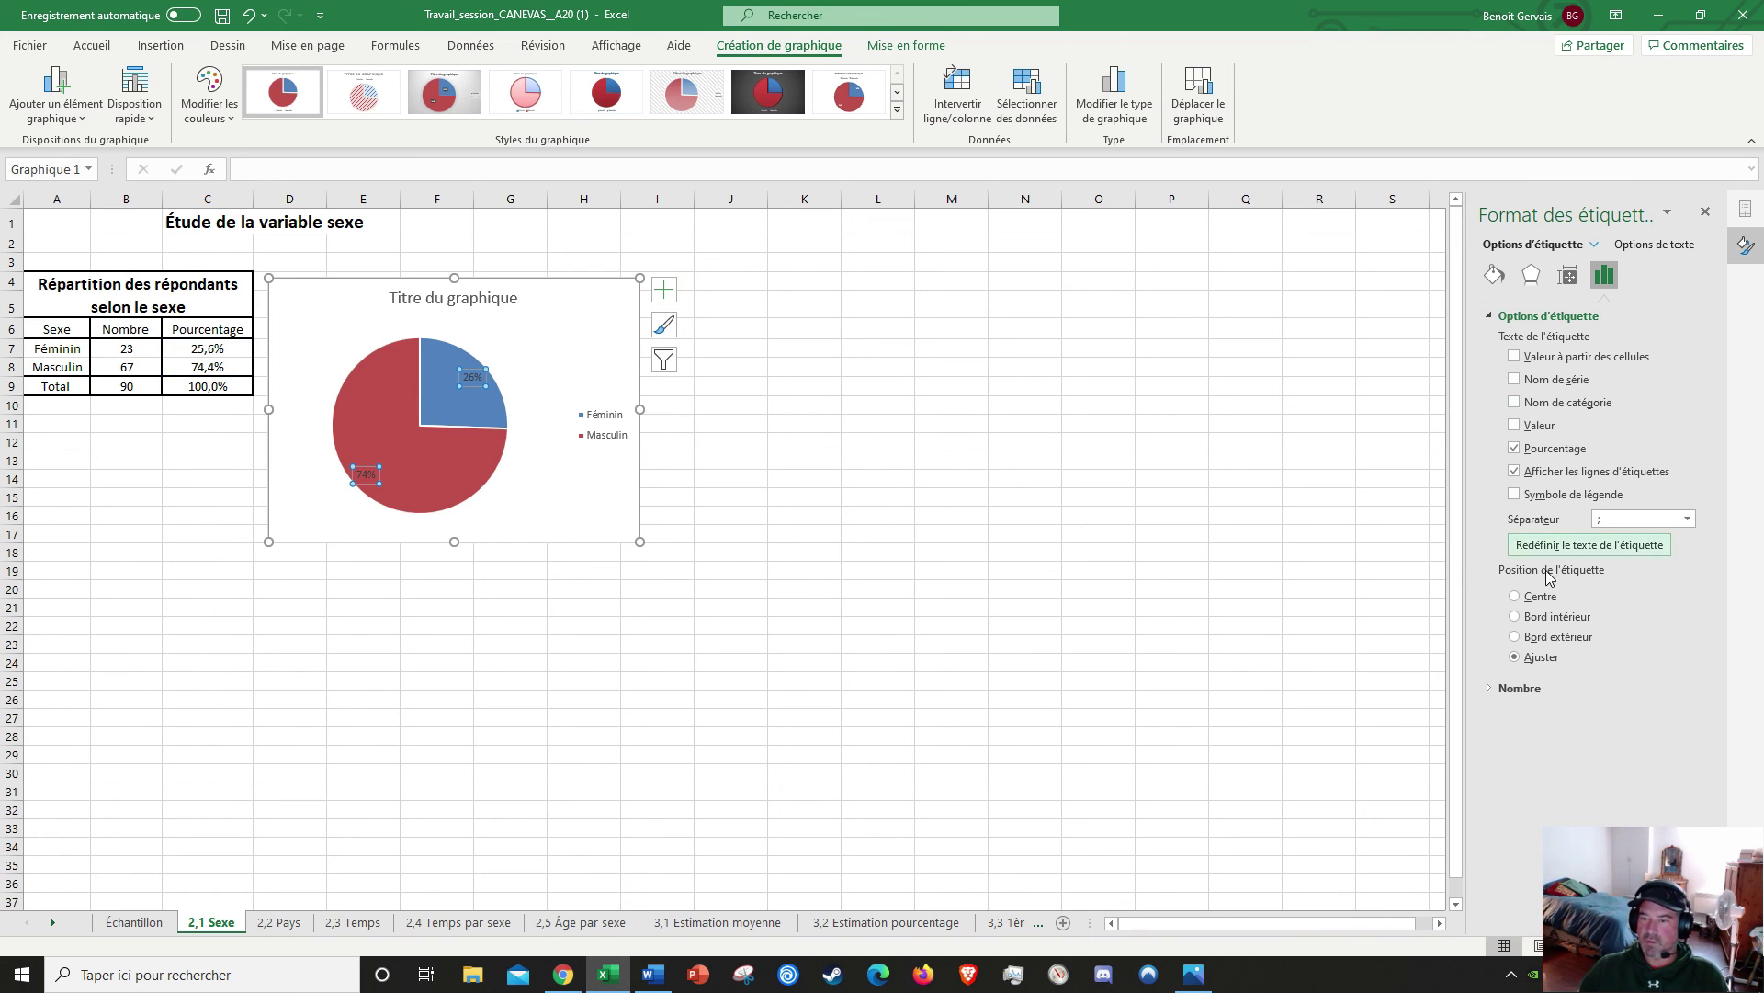
{"action": "left_click", "coordinate": [1512, 687]}
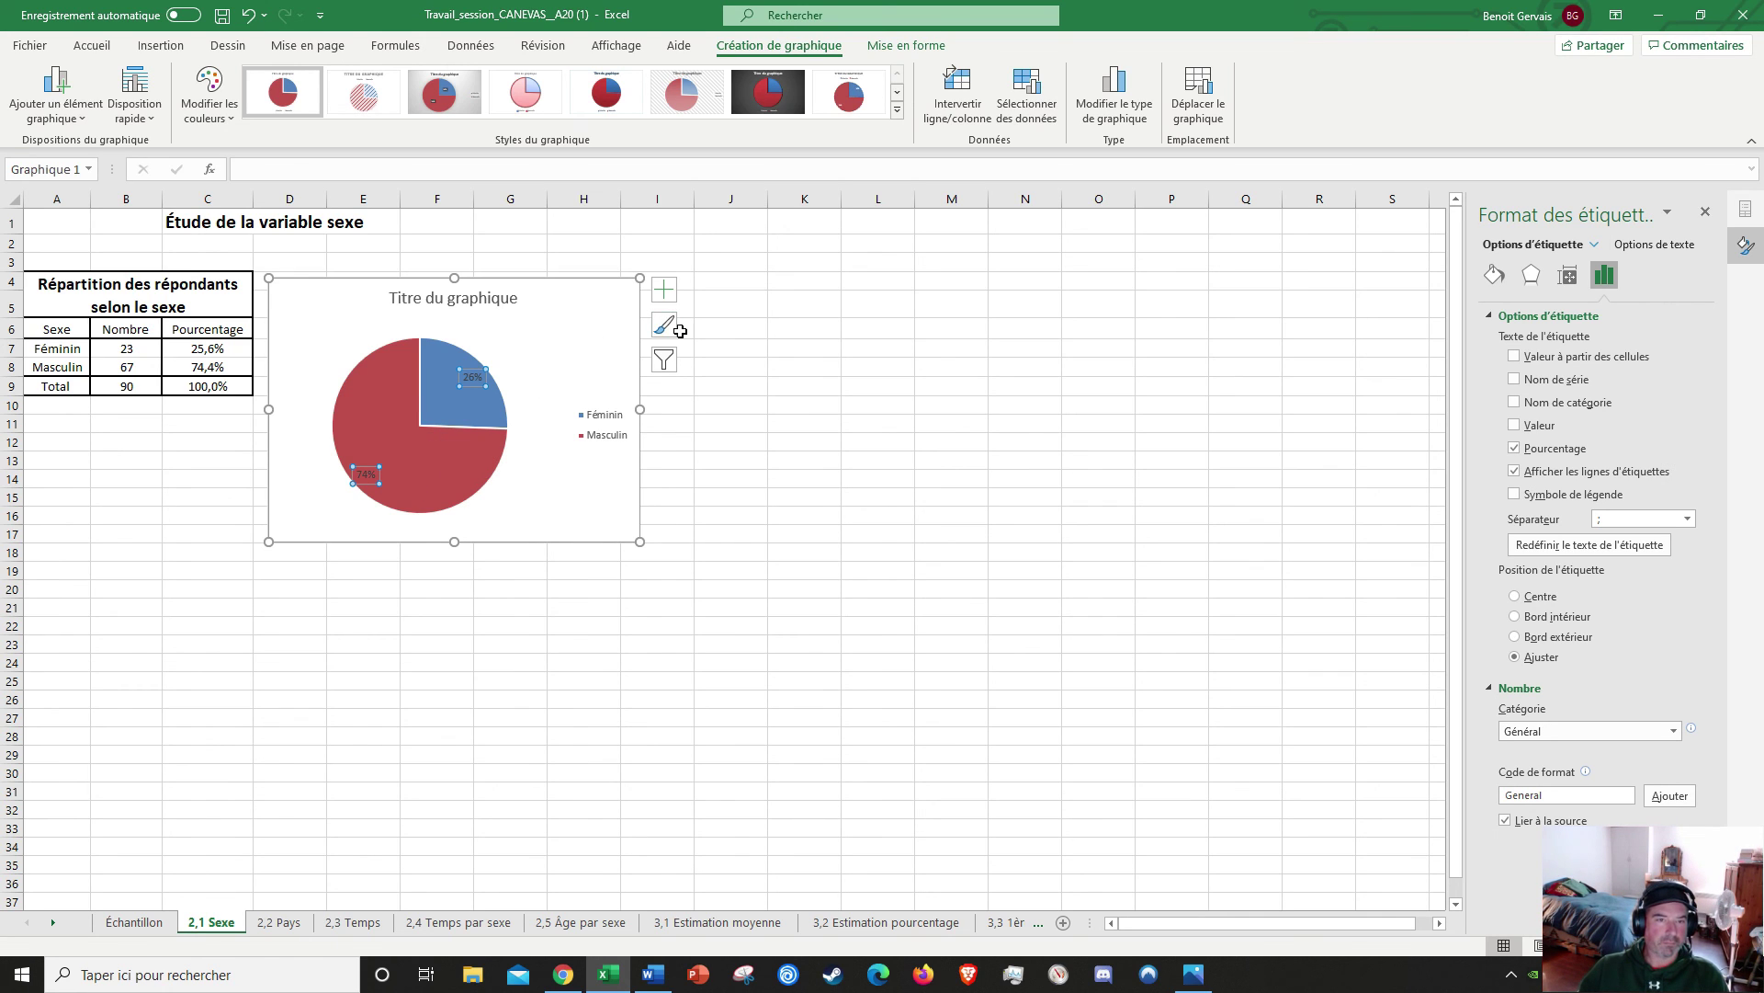
Step: Set the position of the pie chart's percentage labels to Bord extérieur
{"action": "left_click", "coordinate": [664, 298]}
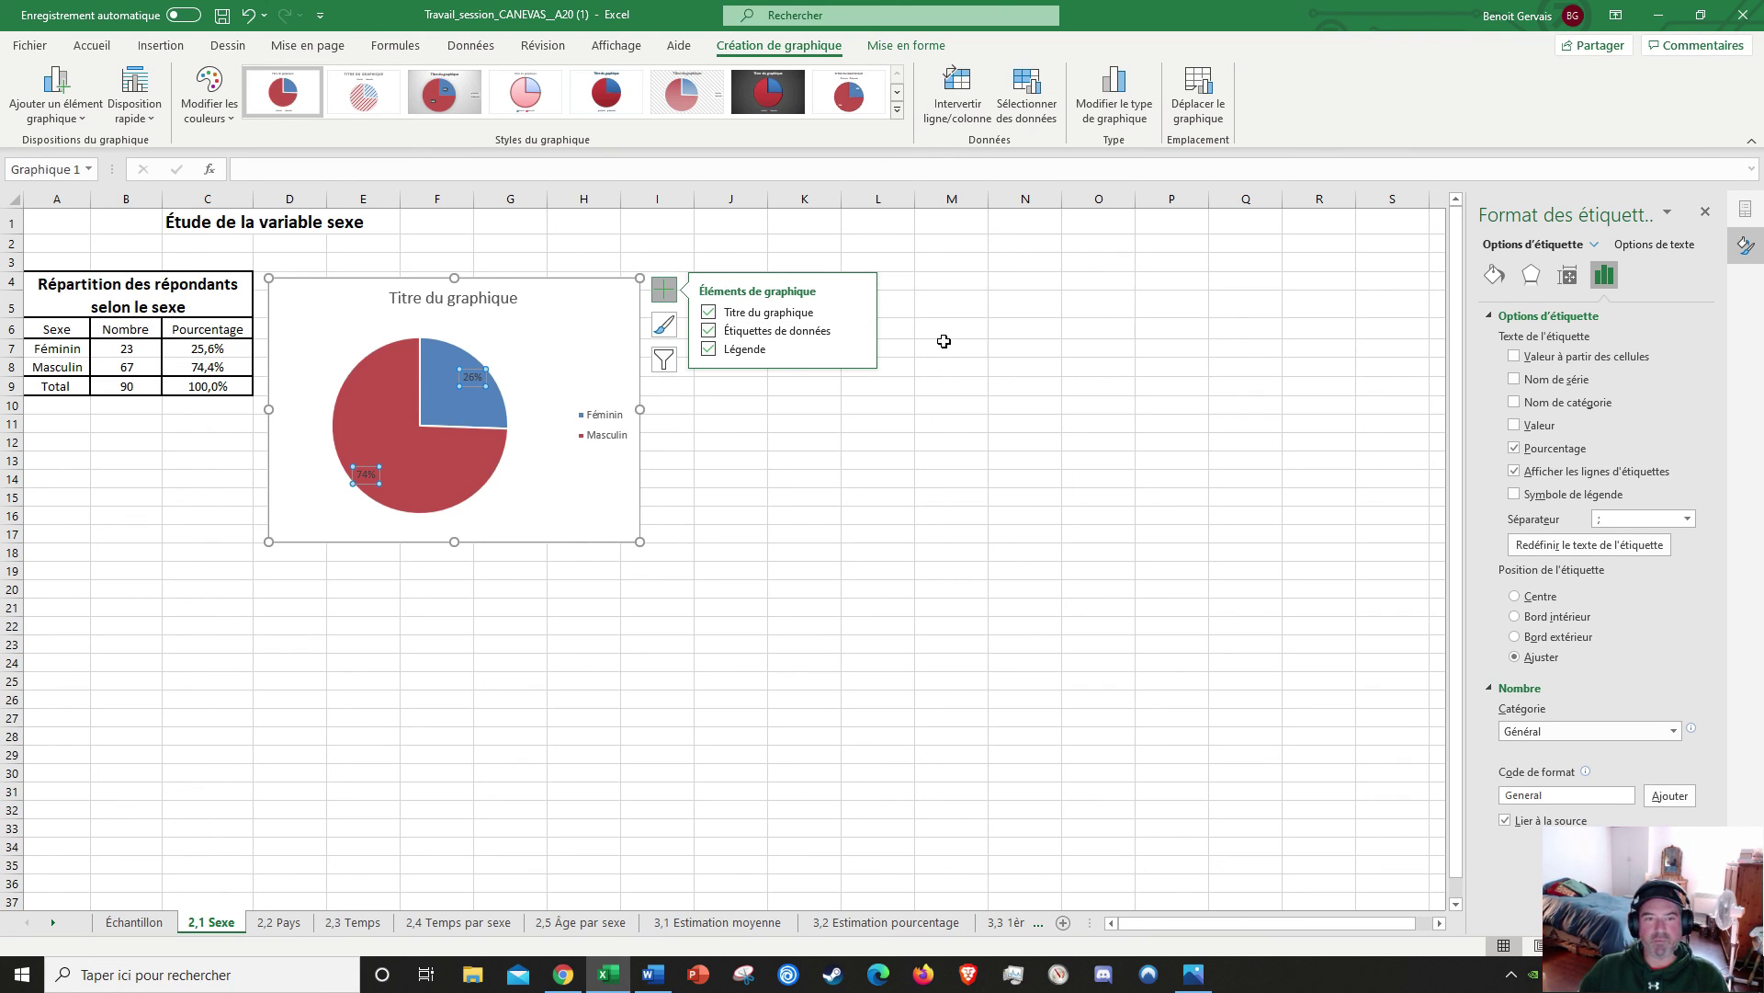
{"action": "left_click", "coordinate": [866, 329]}
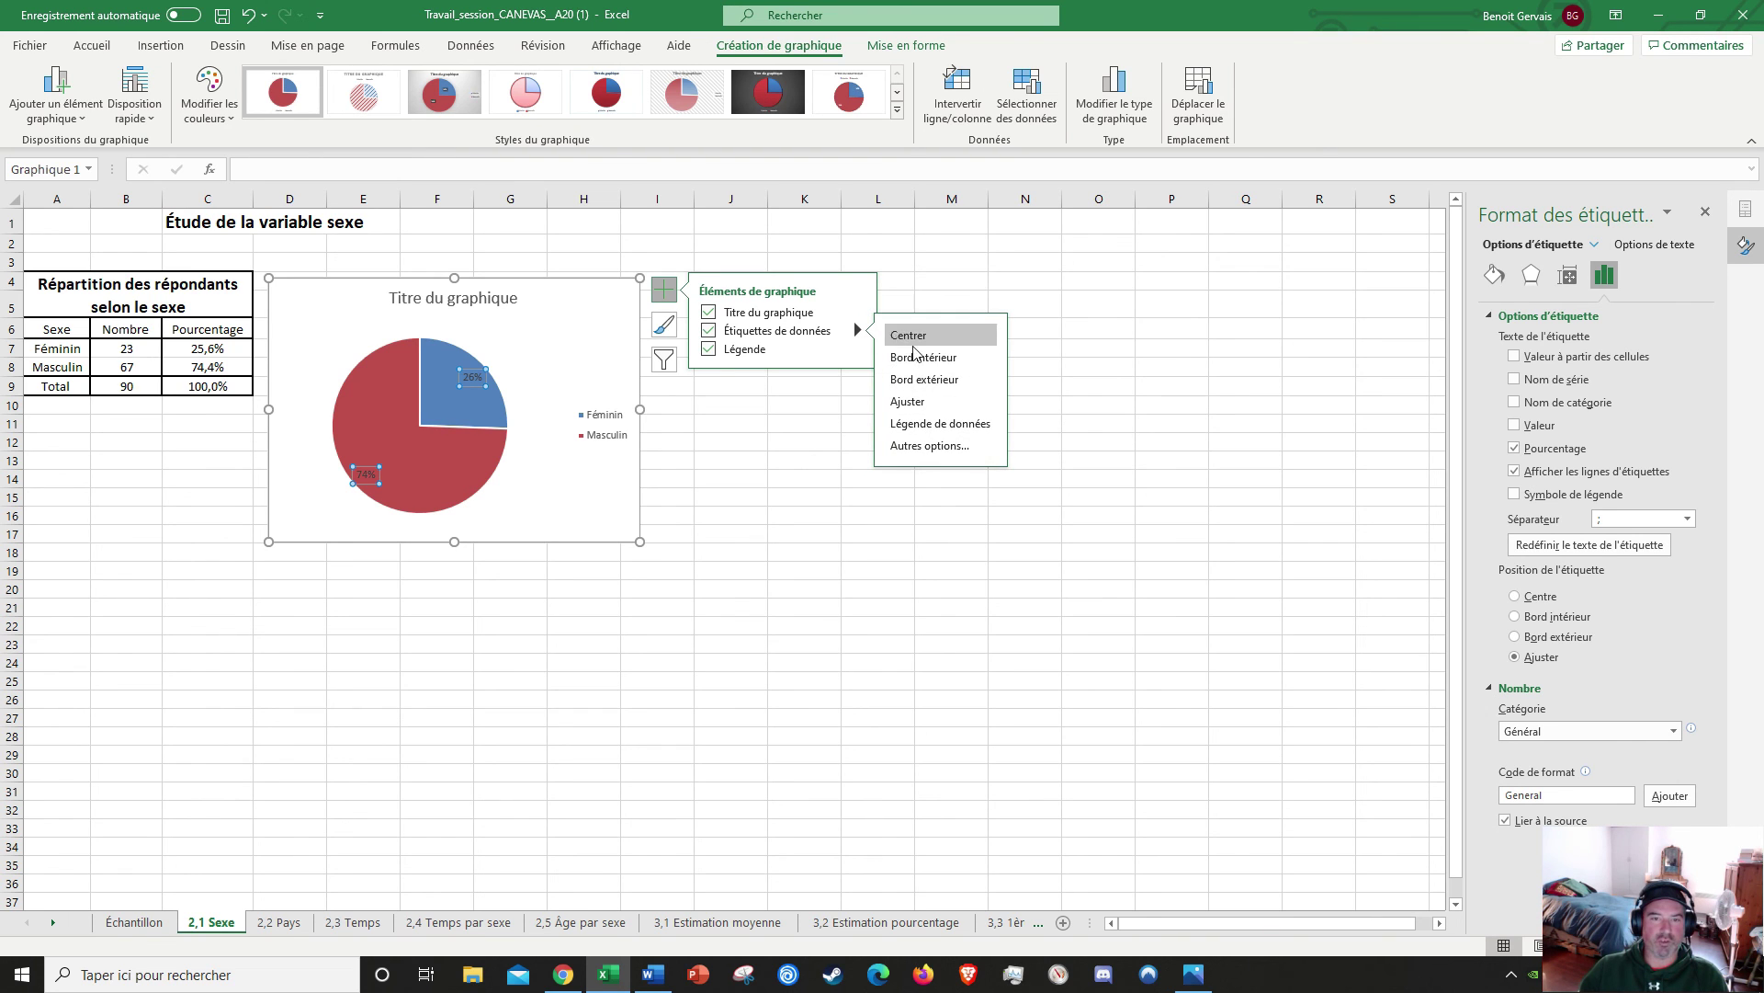
{"action": "left_click", "coordinate": [827, 422]}
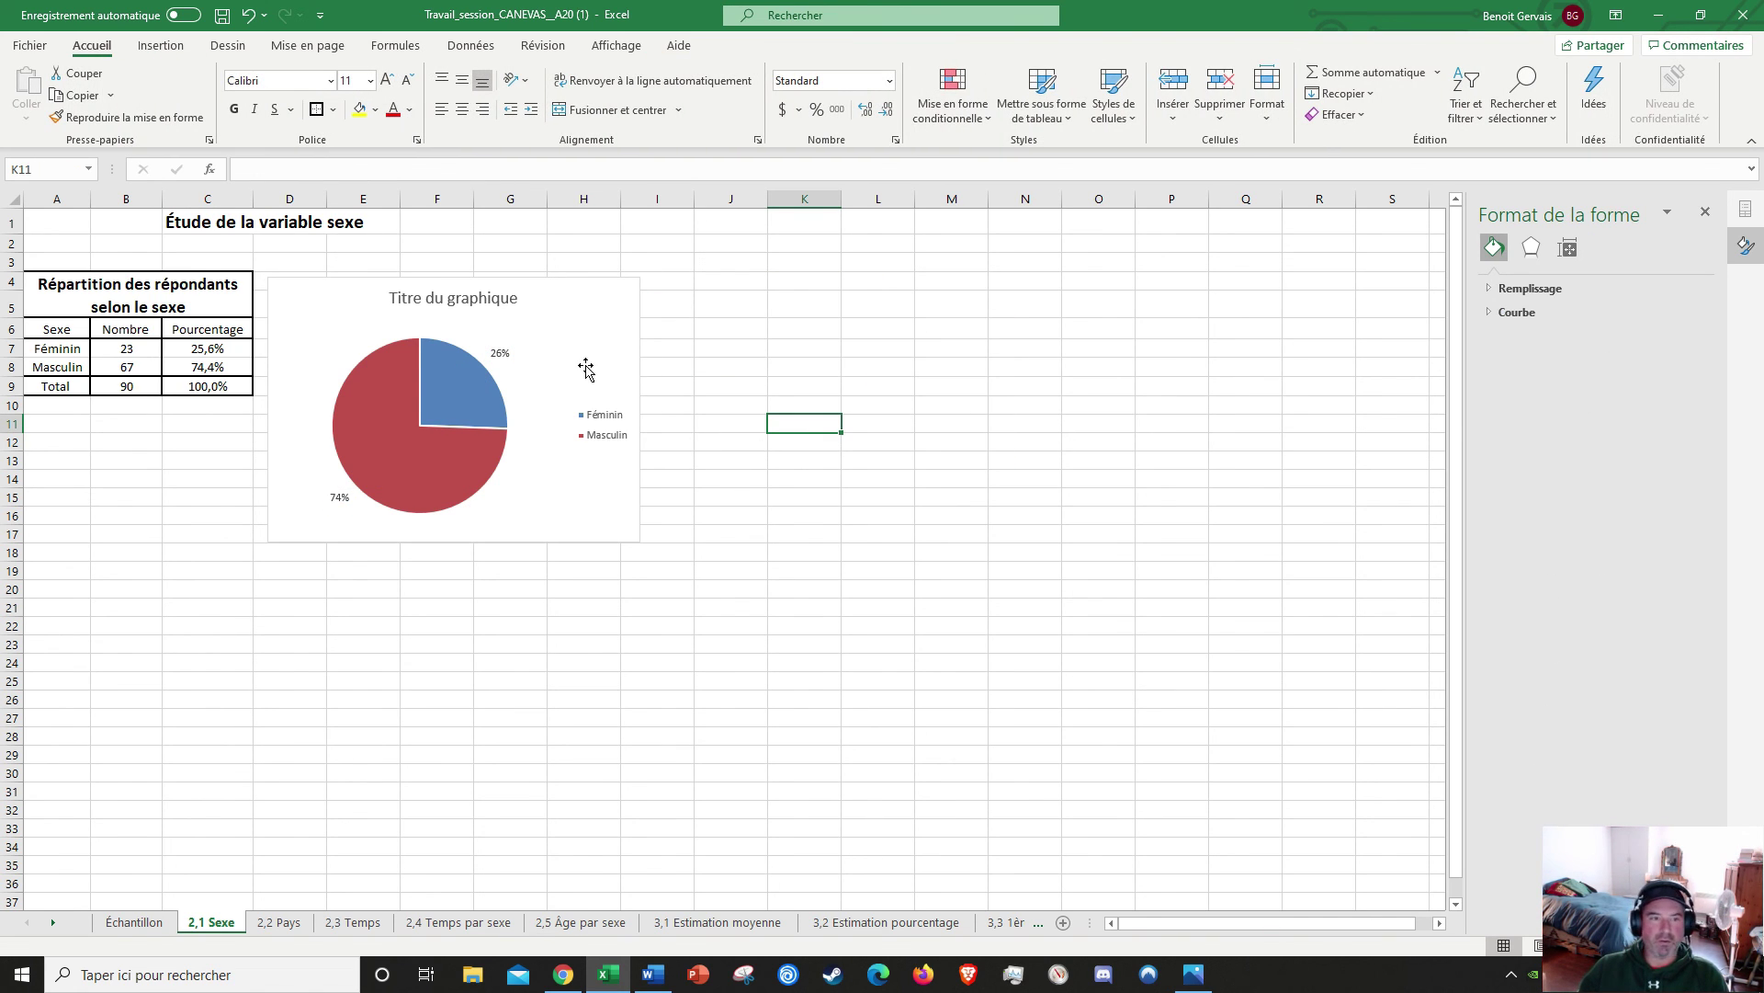
Step: Format the pie chart's data labels with the Pourcentage number category and 0 decimals
{"action": "left_click", "coordinate": [494, 366]}
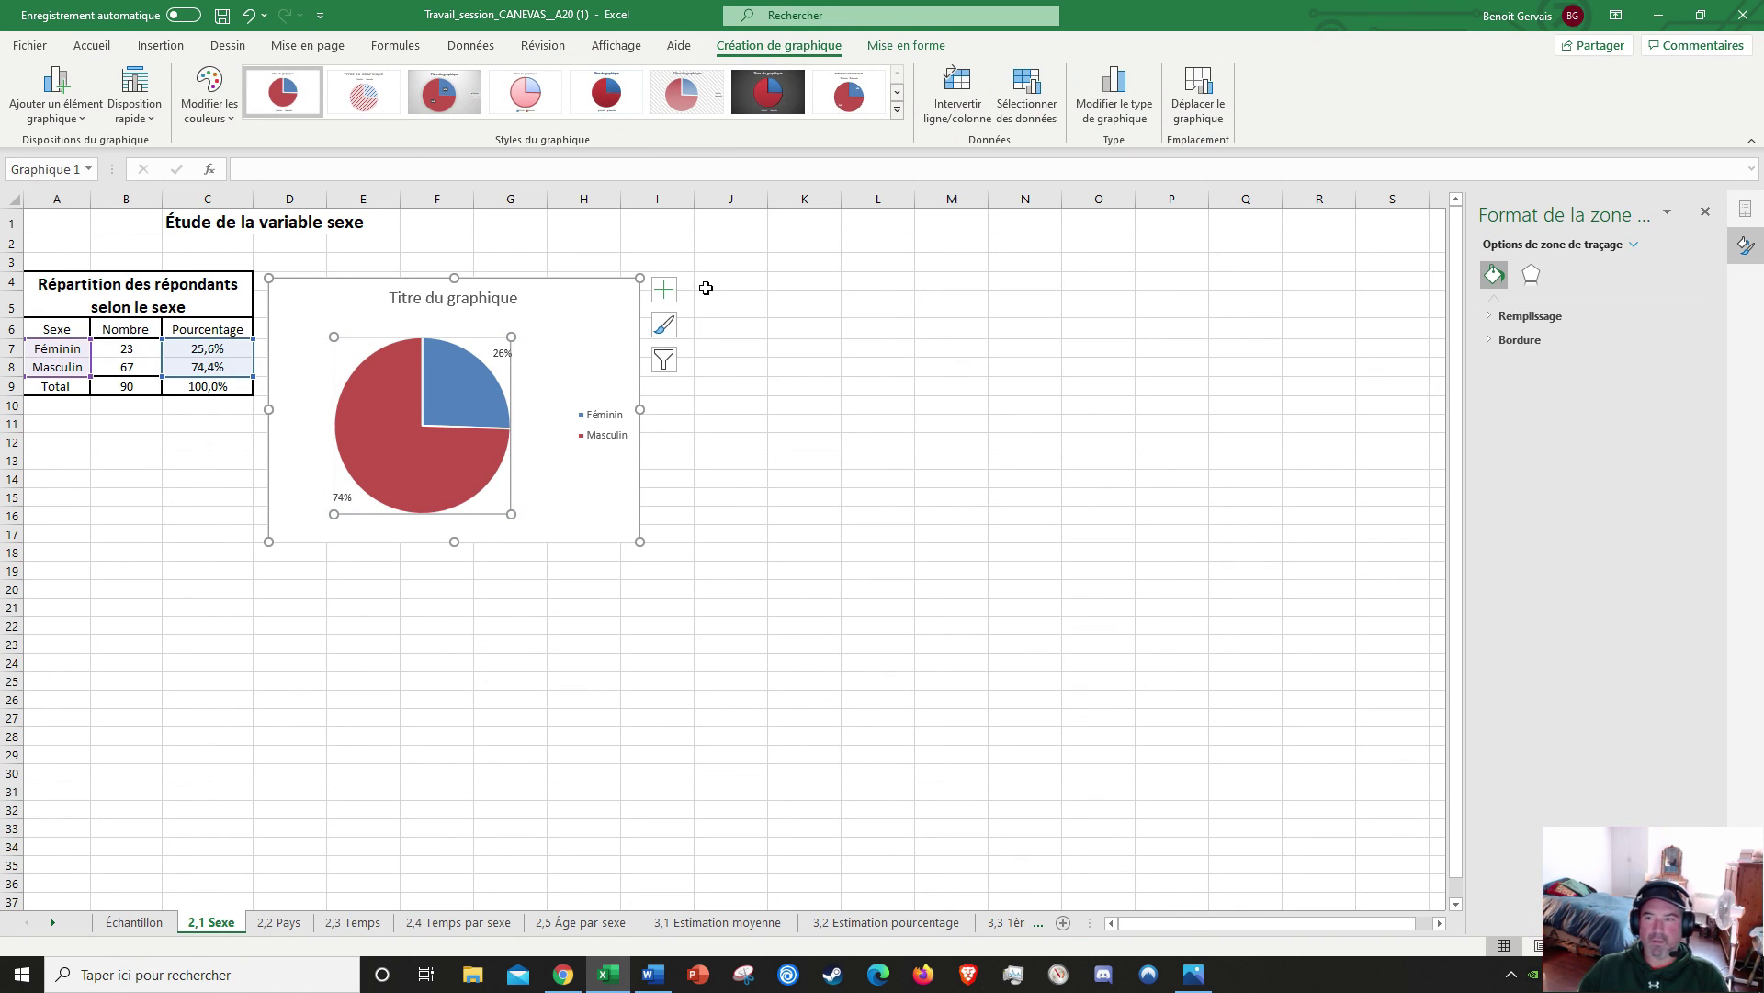
{"action": "left_click", "coordinate": [664, 290]}
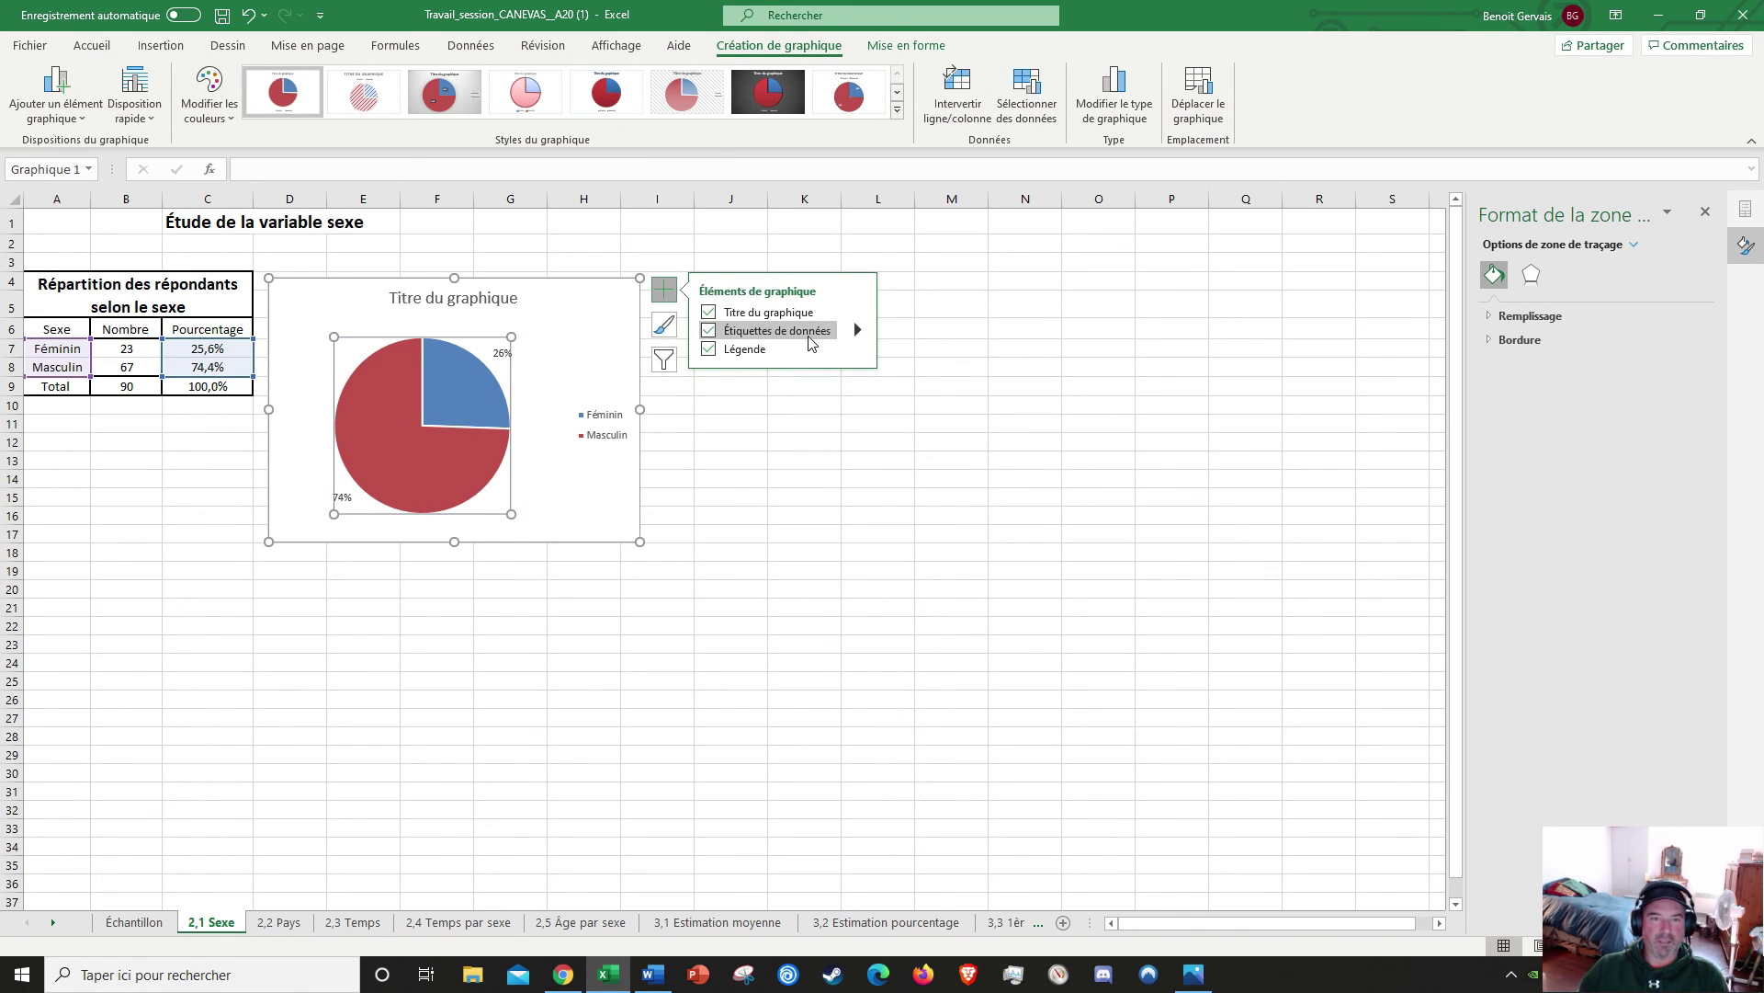
{"action": "left_click", "coordinate": [858, 329]}
{"action": "left_click", "coordinate": [934, 446]}
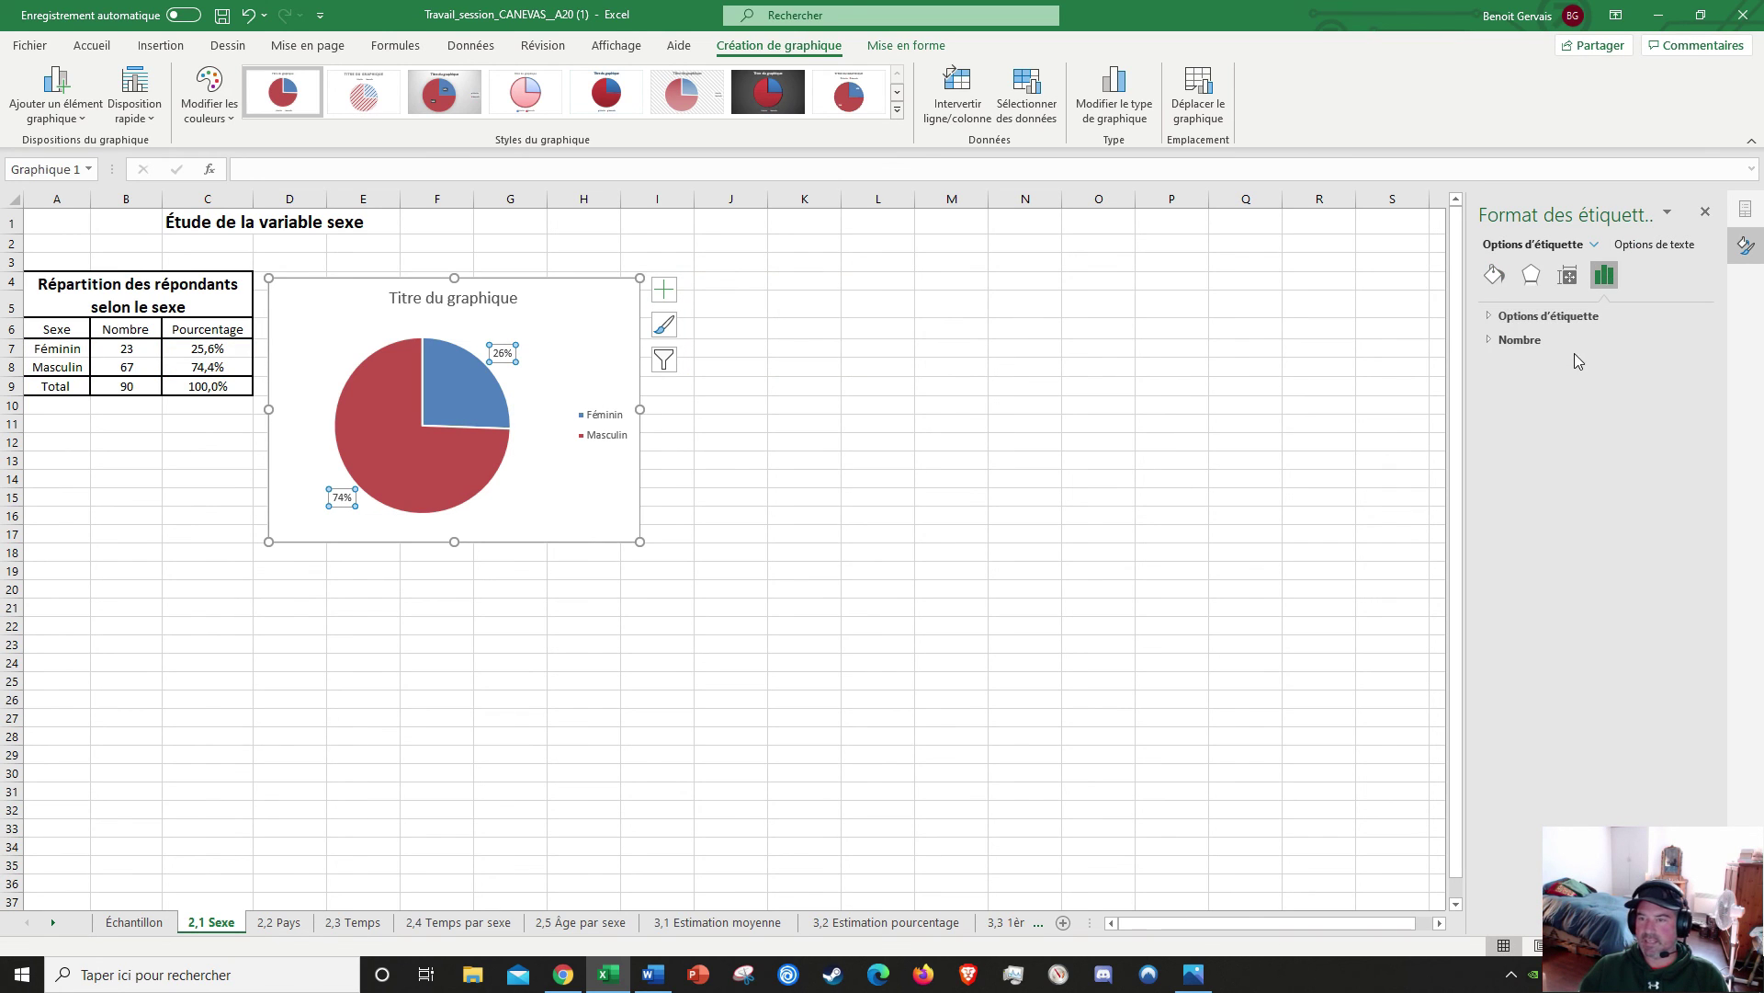
{"action": "left_click", "coordinate": [1490, 338]}
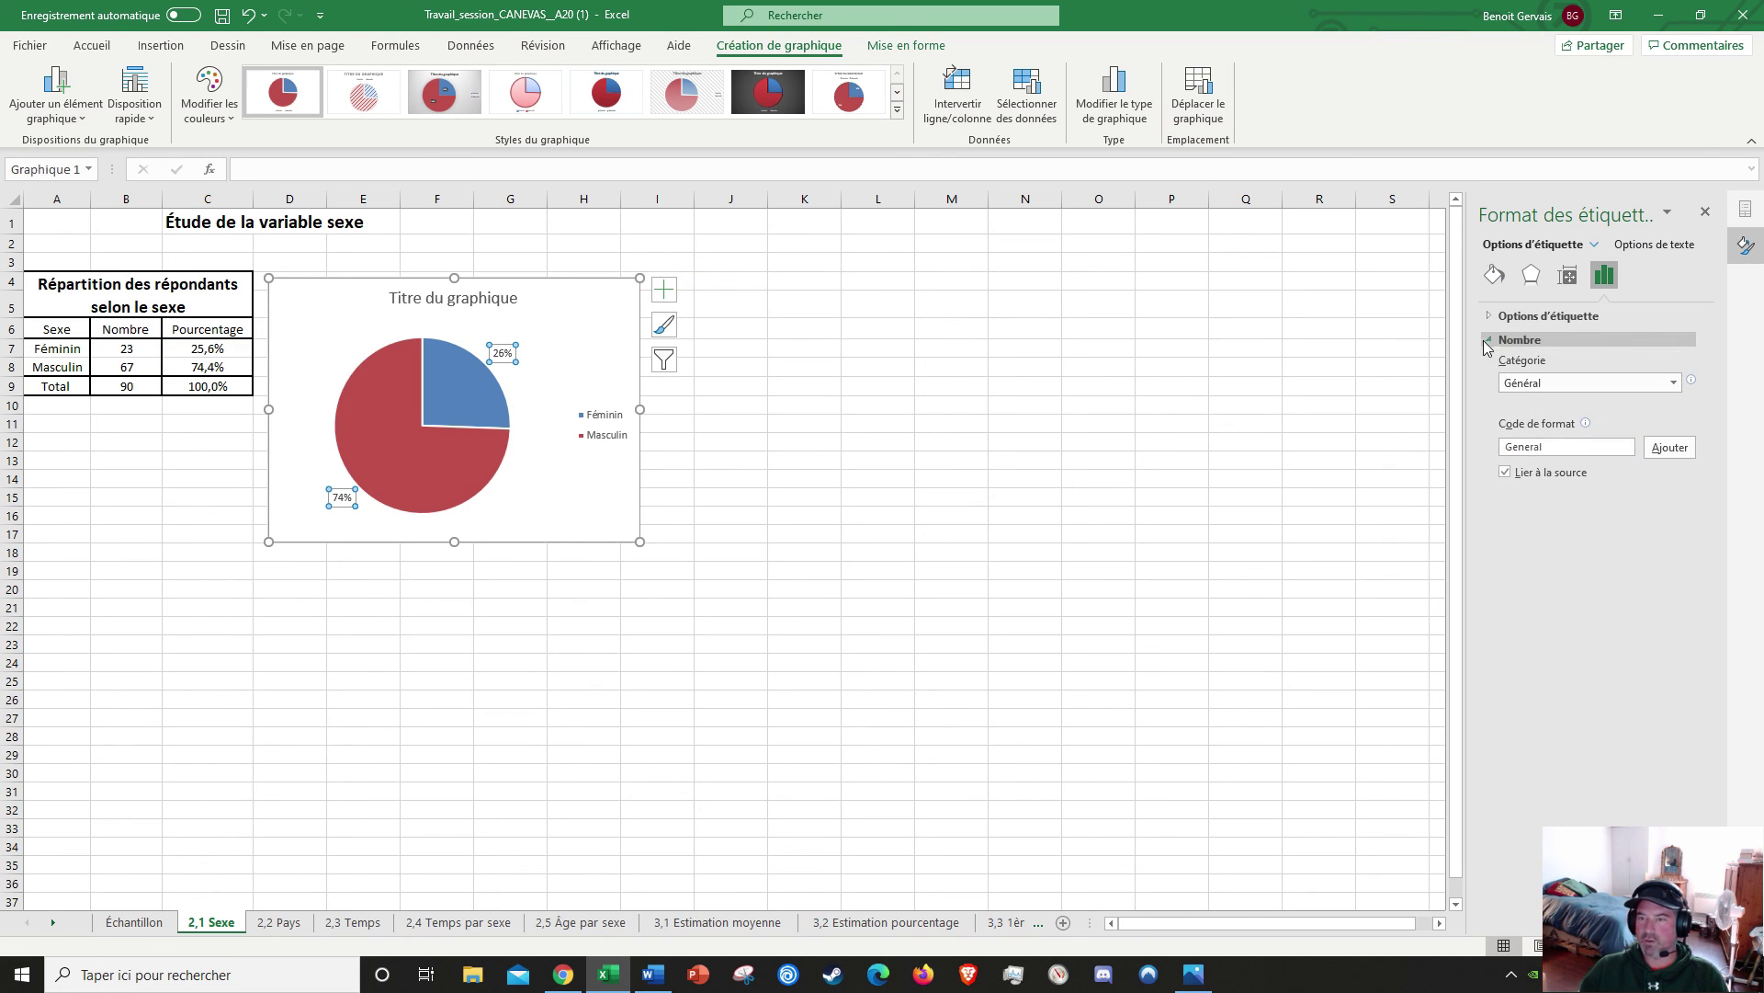
{"action": "left_click", "coordinate": [1673, 382]}
{"action": "left_click", "coordinate": [1540, 504]}
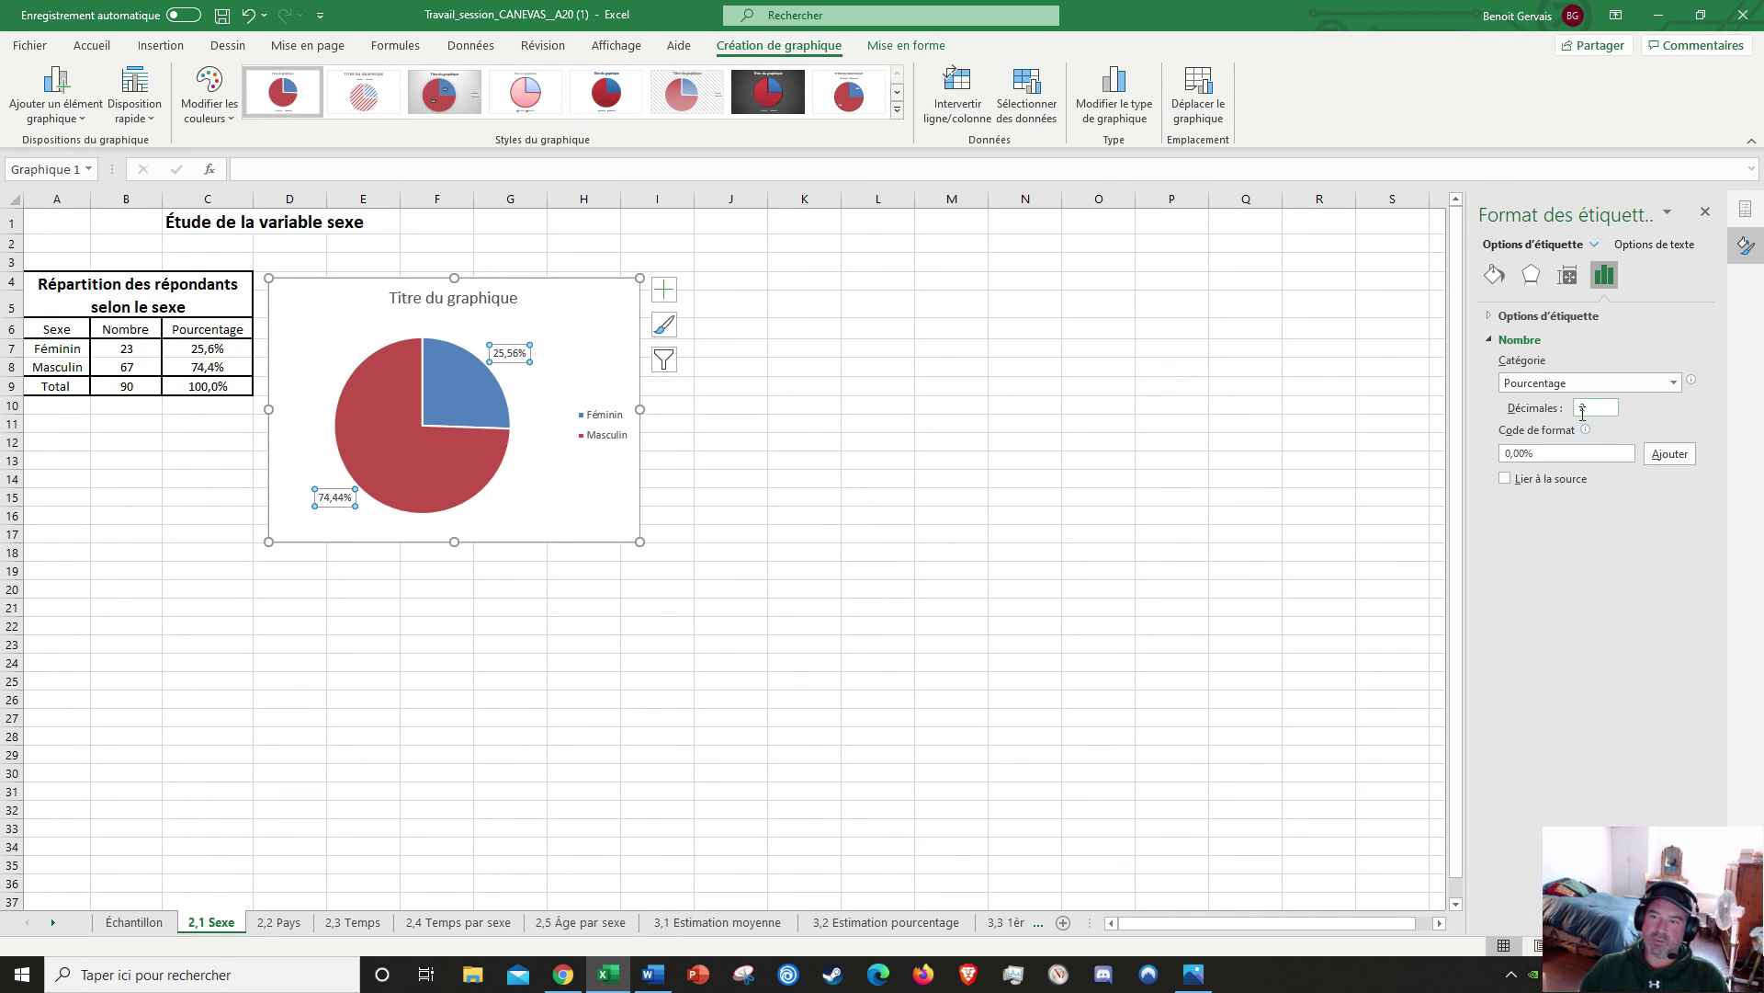
{"action": "left_click", "coordinate": [1587, 409]}
{"action": "key", "text": "BackSpace"}
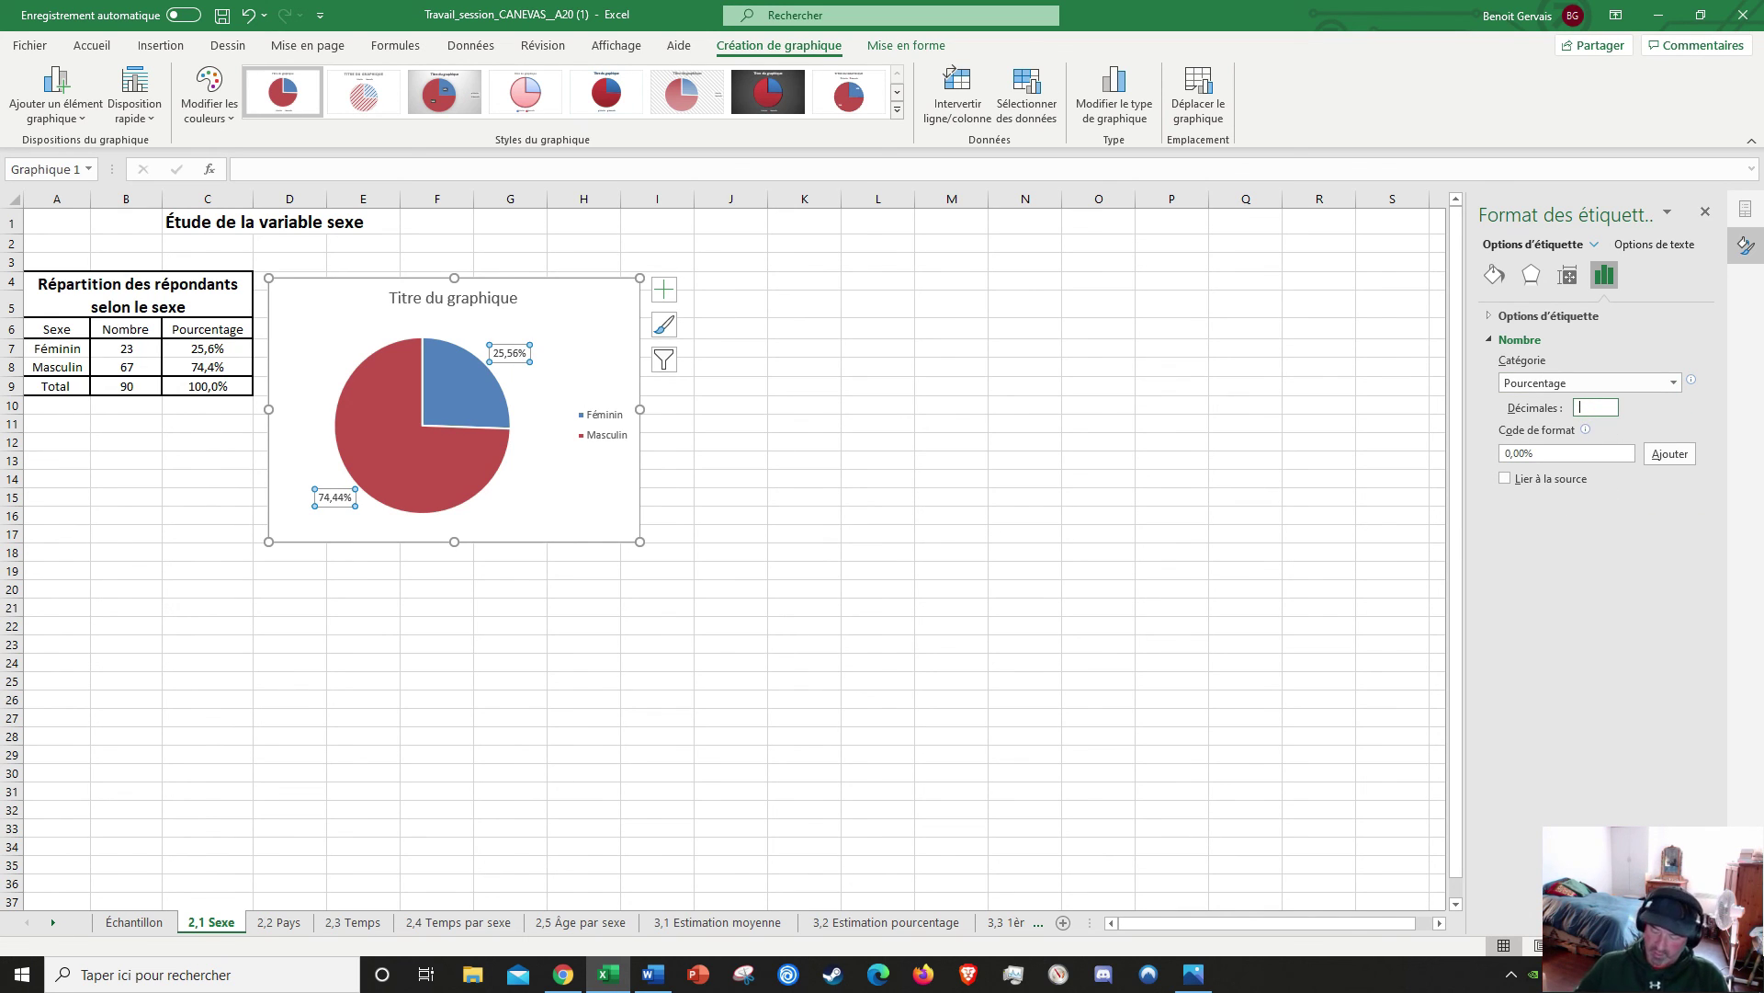
{"action": "type", "text": "0"}
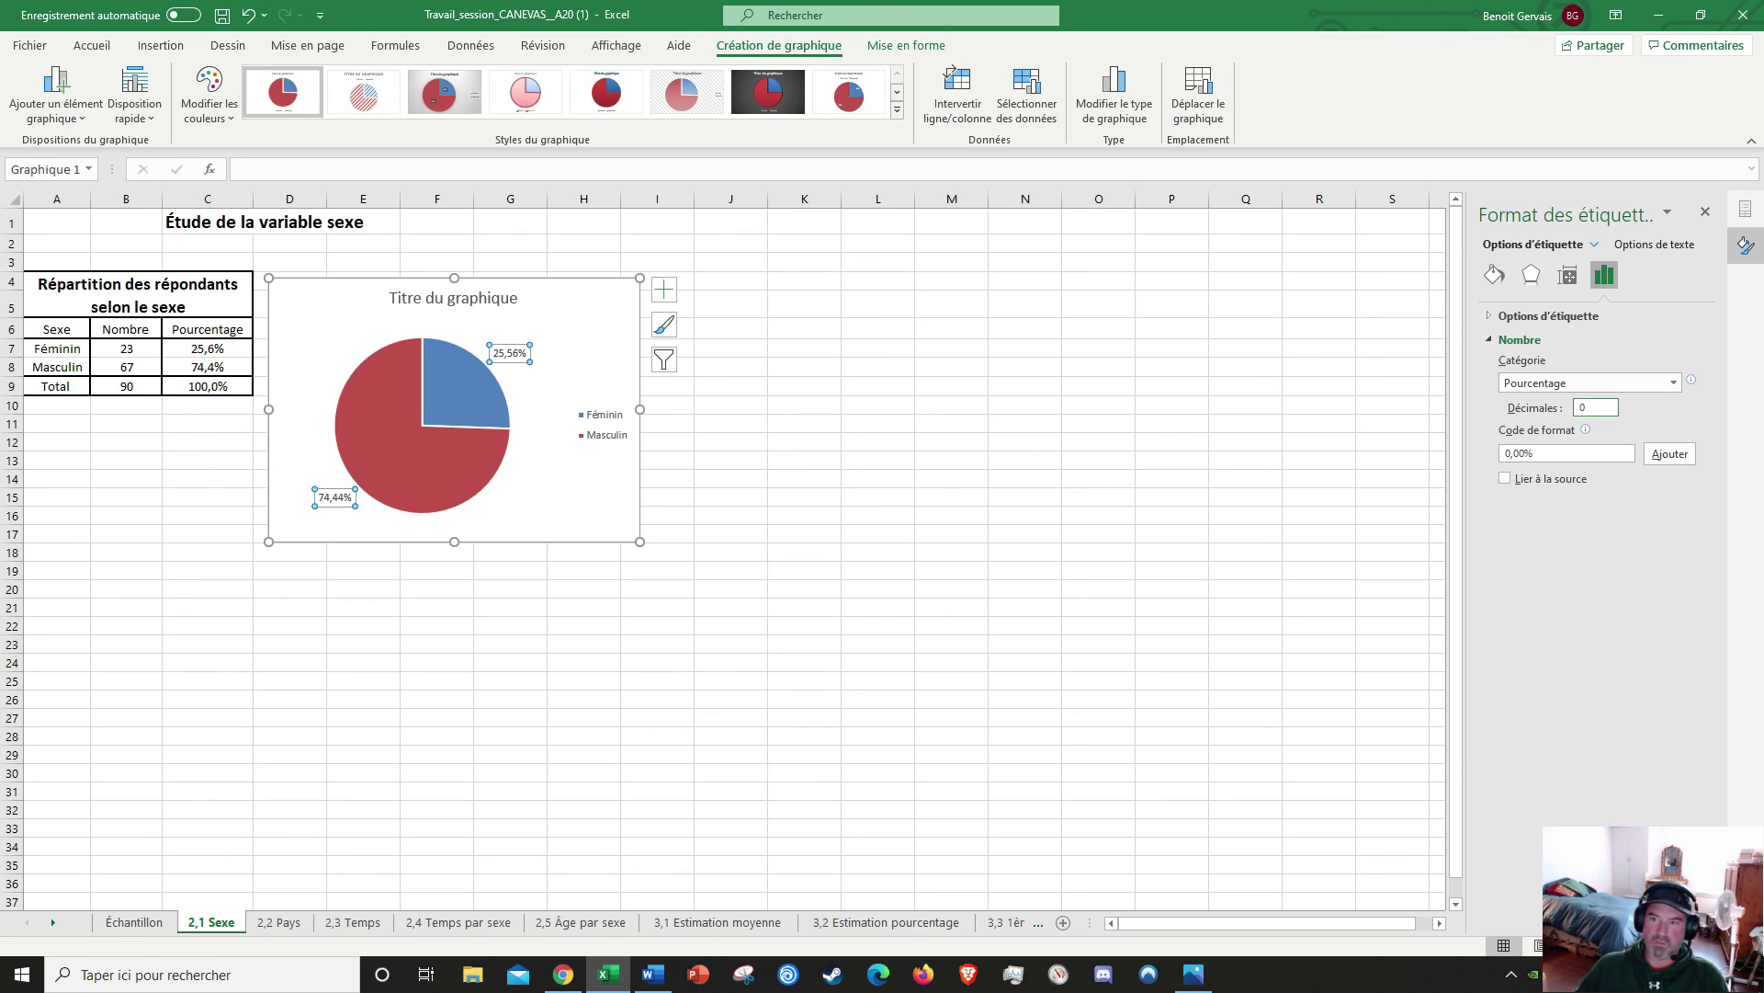
{"action": "left_click", "coordinate": [875, 350]}
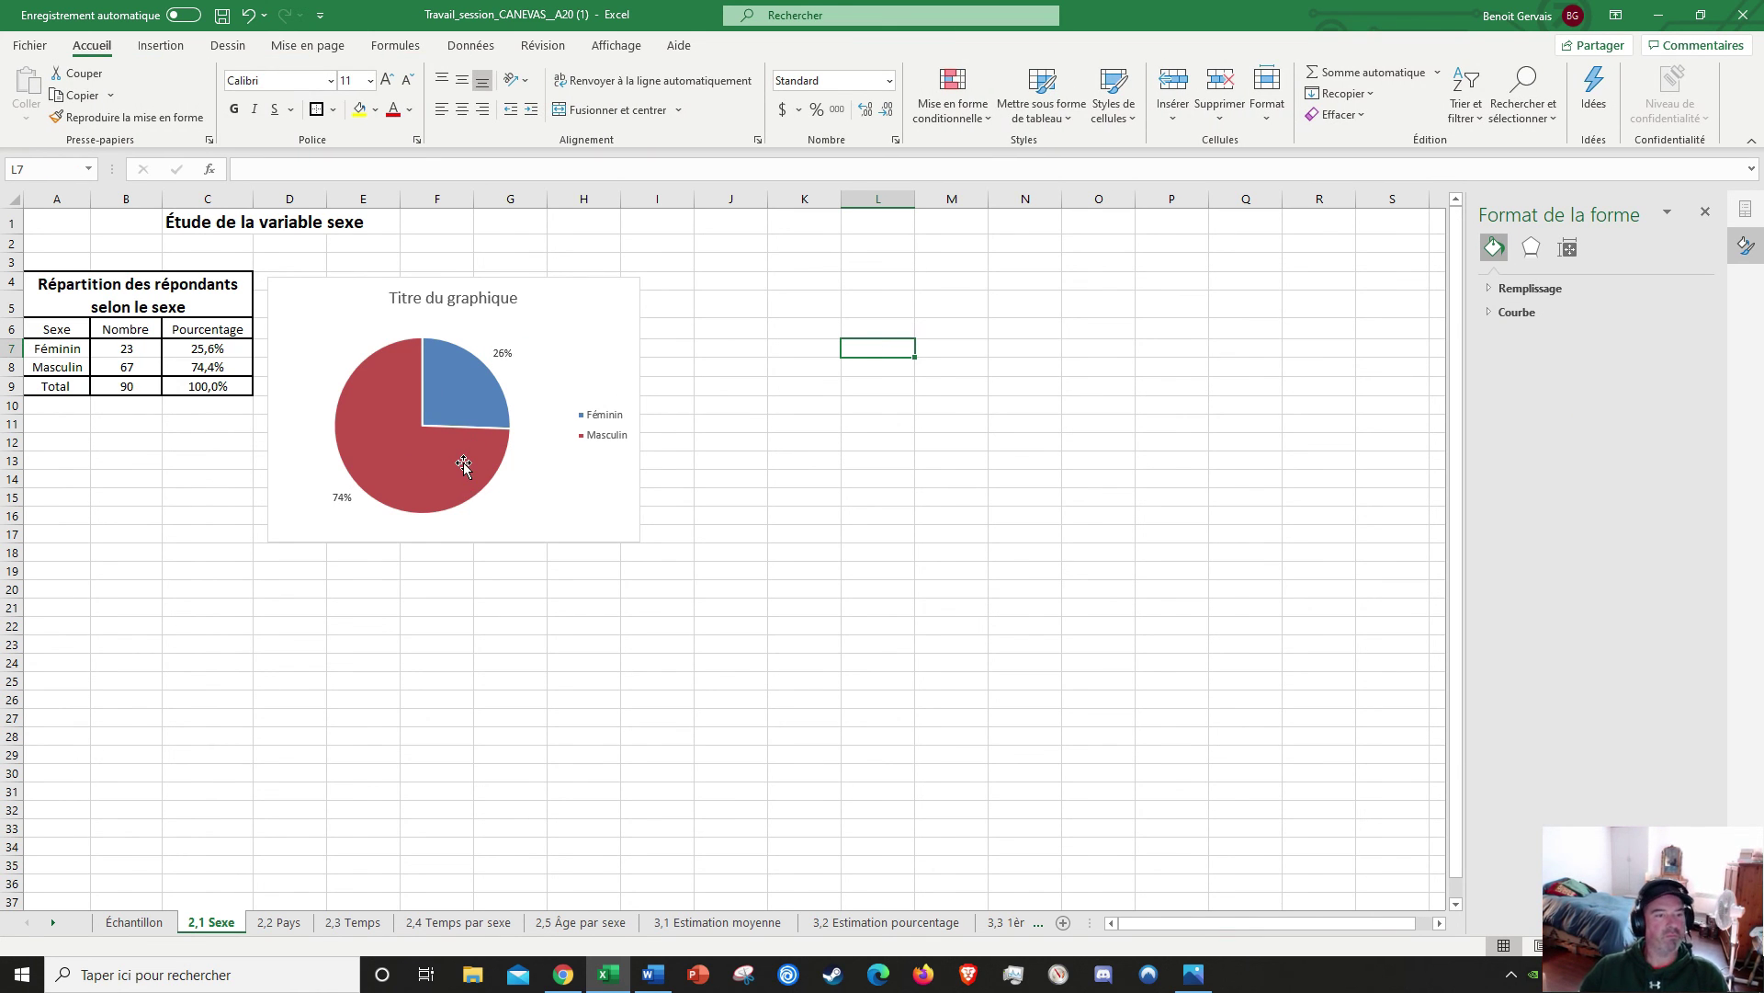
Step: Draw an empty text box below the table and chart, covering about columns A to F and rows 19 to 30
{"action": "mouse_move", "coordinate": [465, 466]}
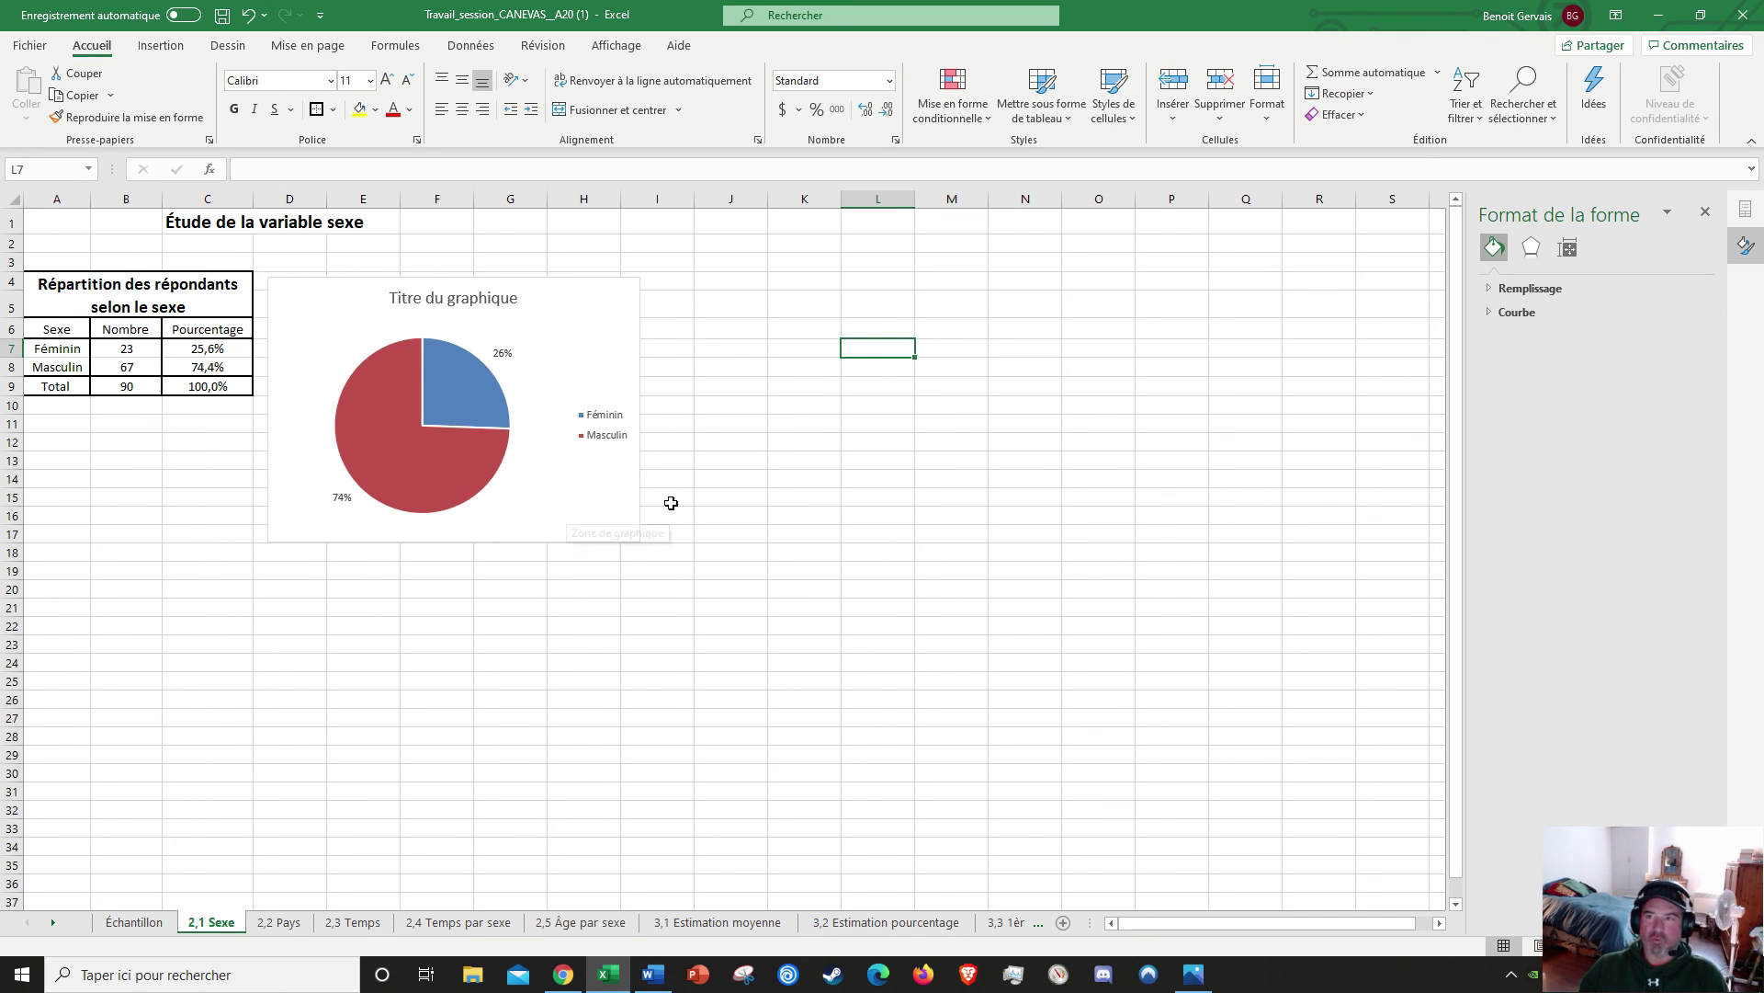
{"action": "left_click", "coordinate": [161, 45]}
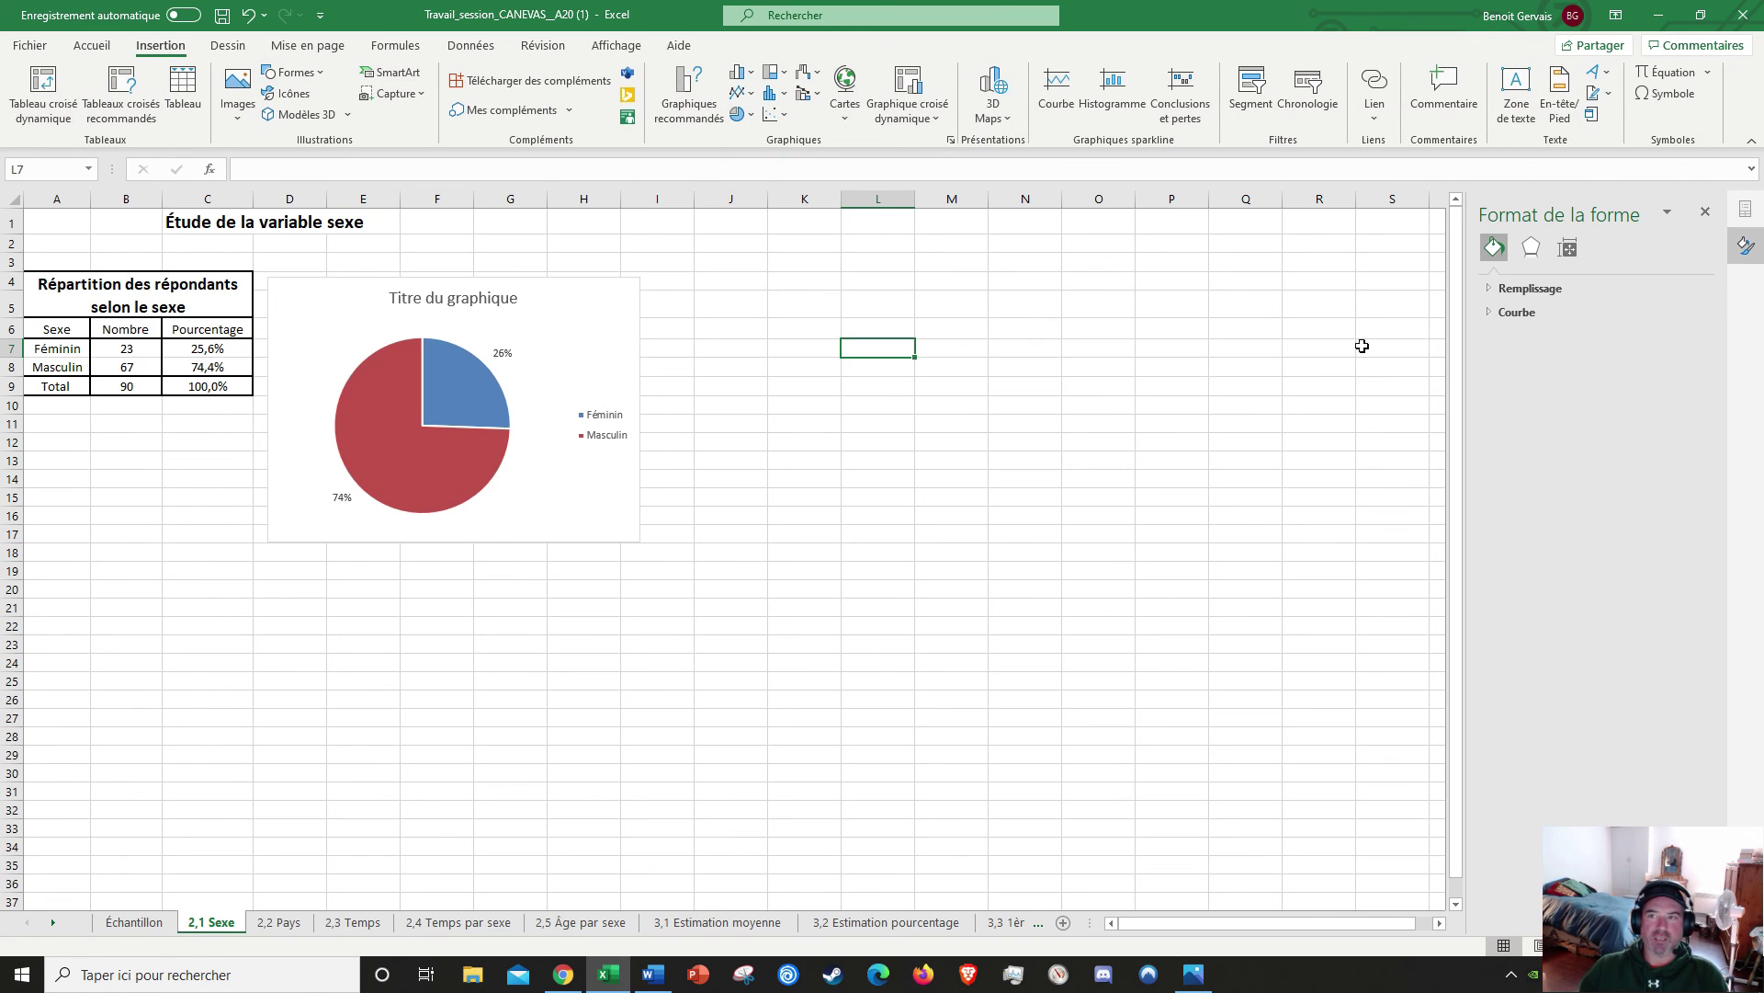
{"action": "left_click", "coordinate": [1516, 92]}
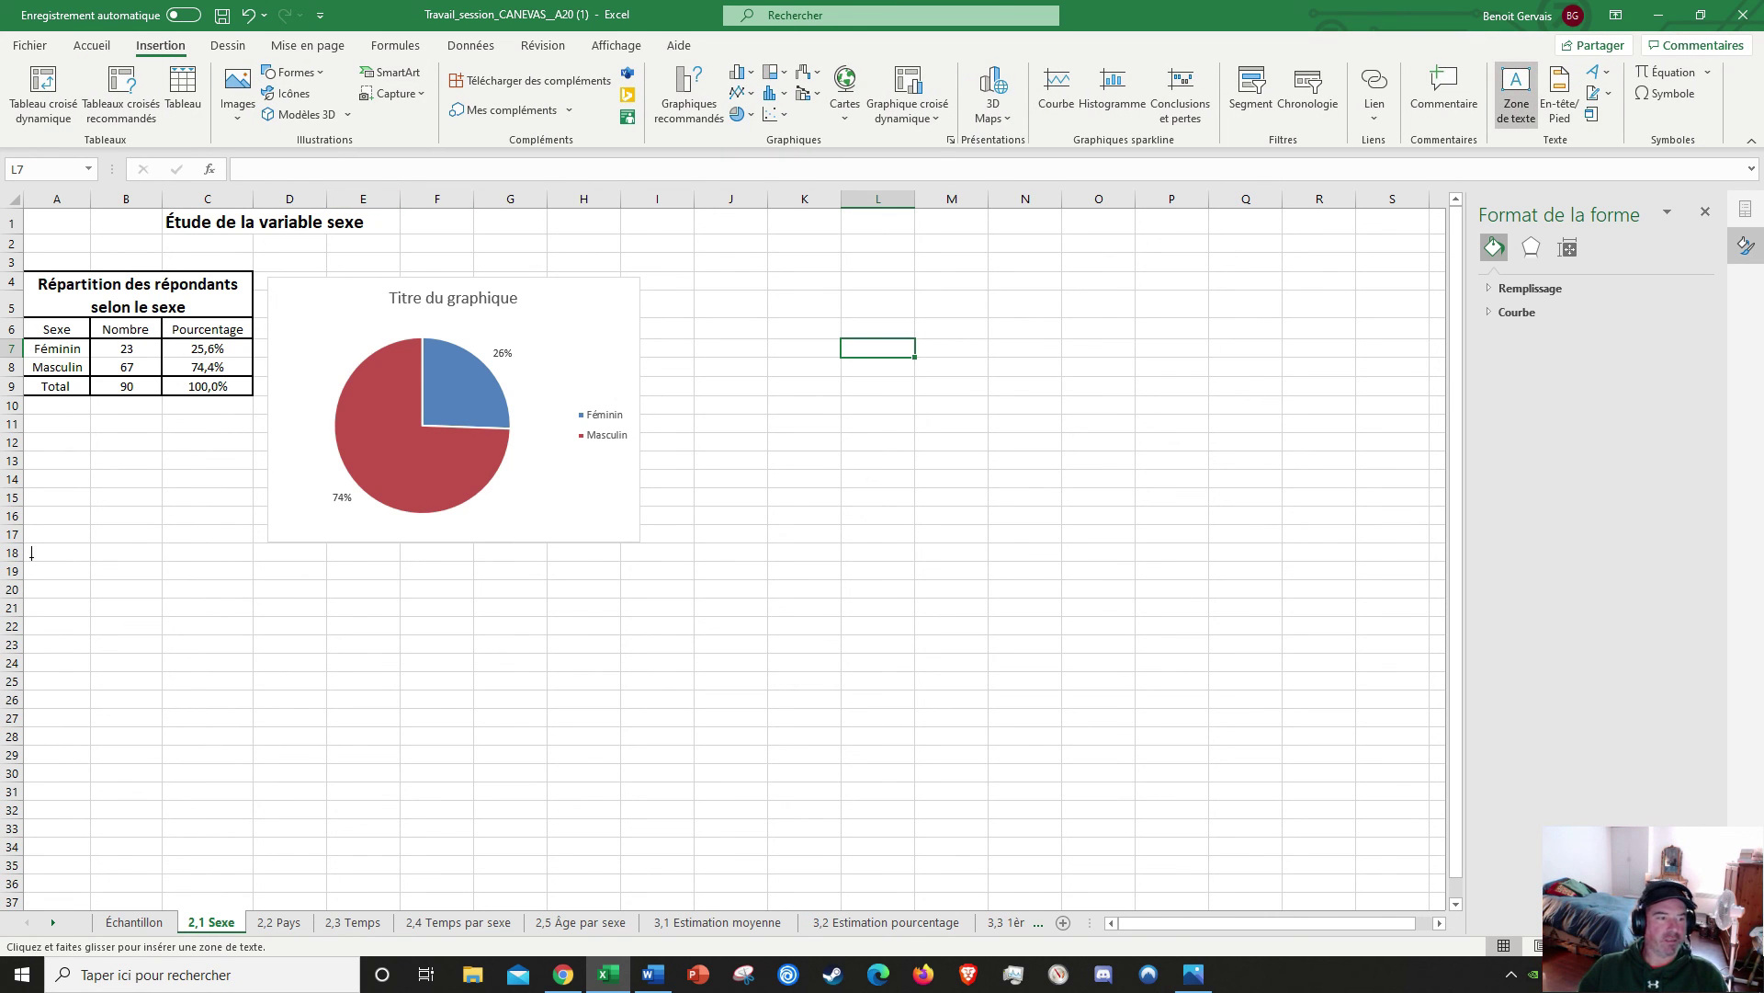
{"action": "left_click_drag", "start_coordinate": [35, 559], "coordinate": [487, 789]}
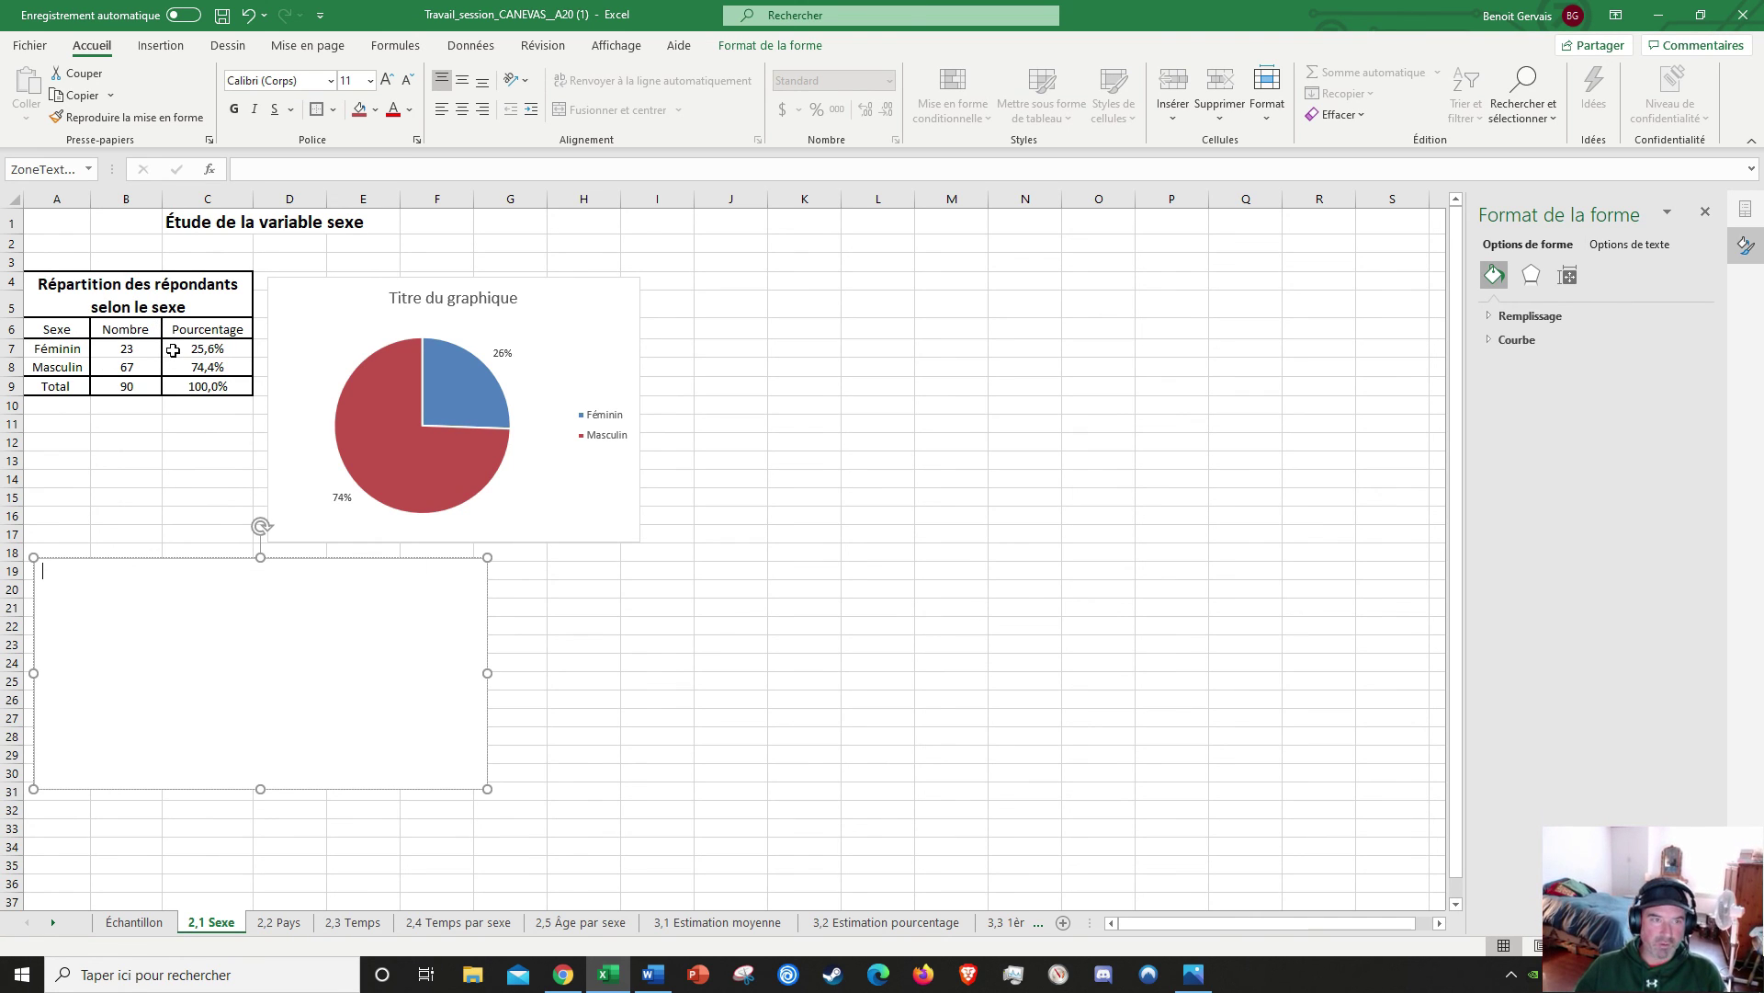
Step: Consult the Analyse des données passage of the Méthodes quantitatives manual in Chrome and return to the Excel sheet
{"action": "mouse_move", "coordinate": [428, 440]}
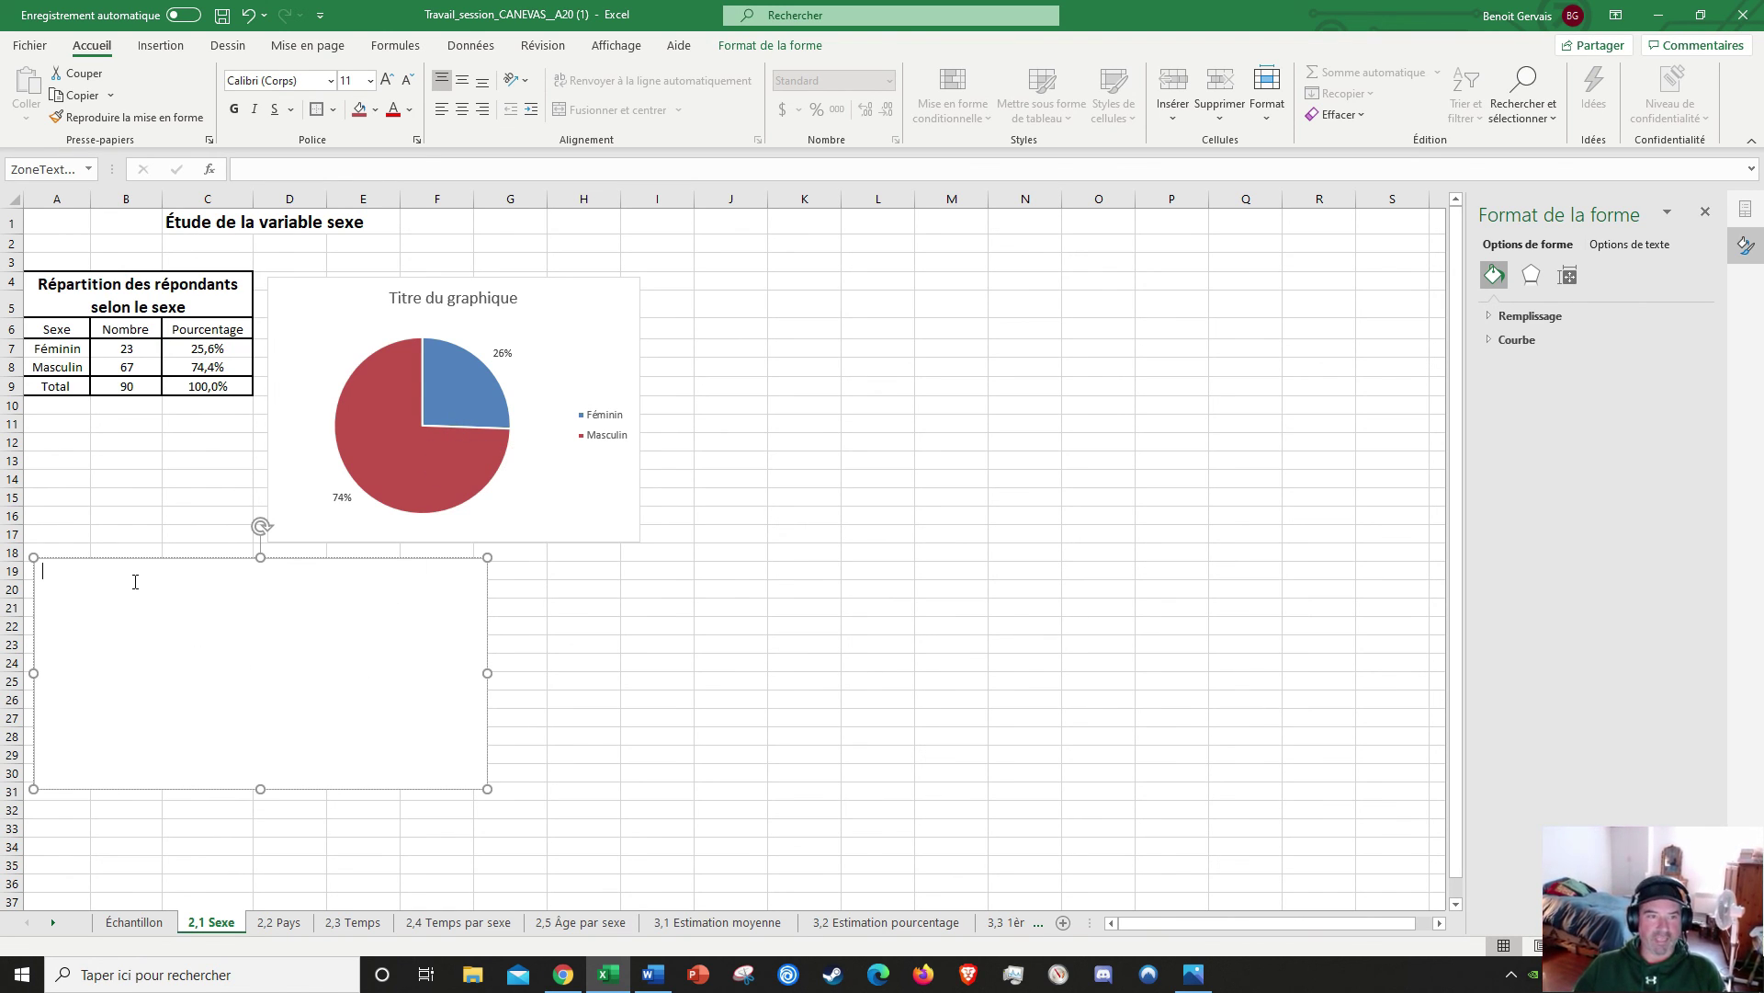
{"action": "left_click", "coordinate": [563, 974]}
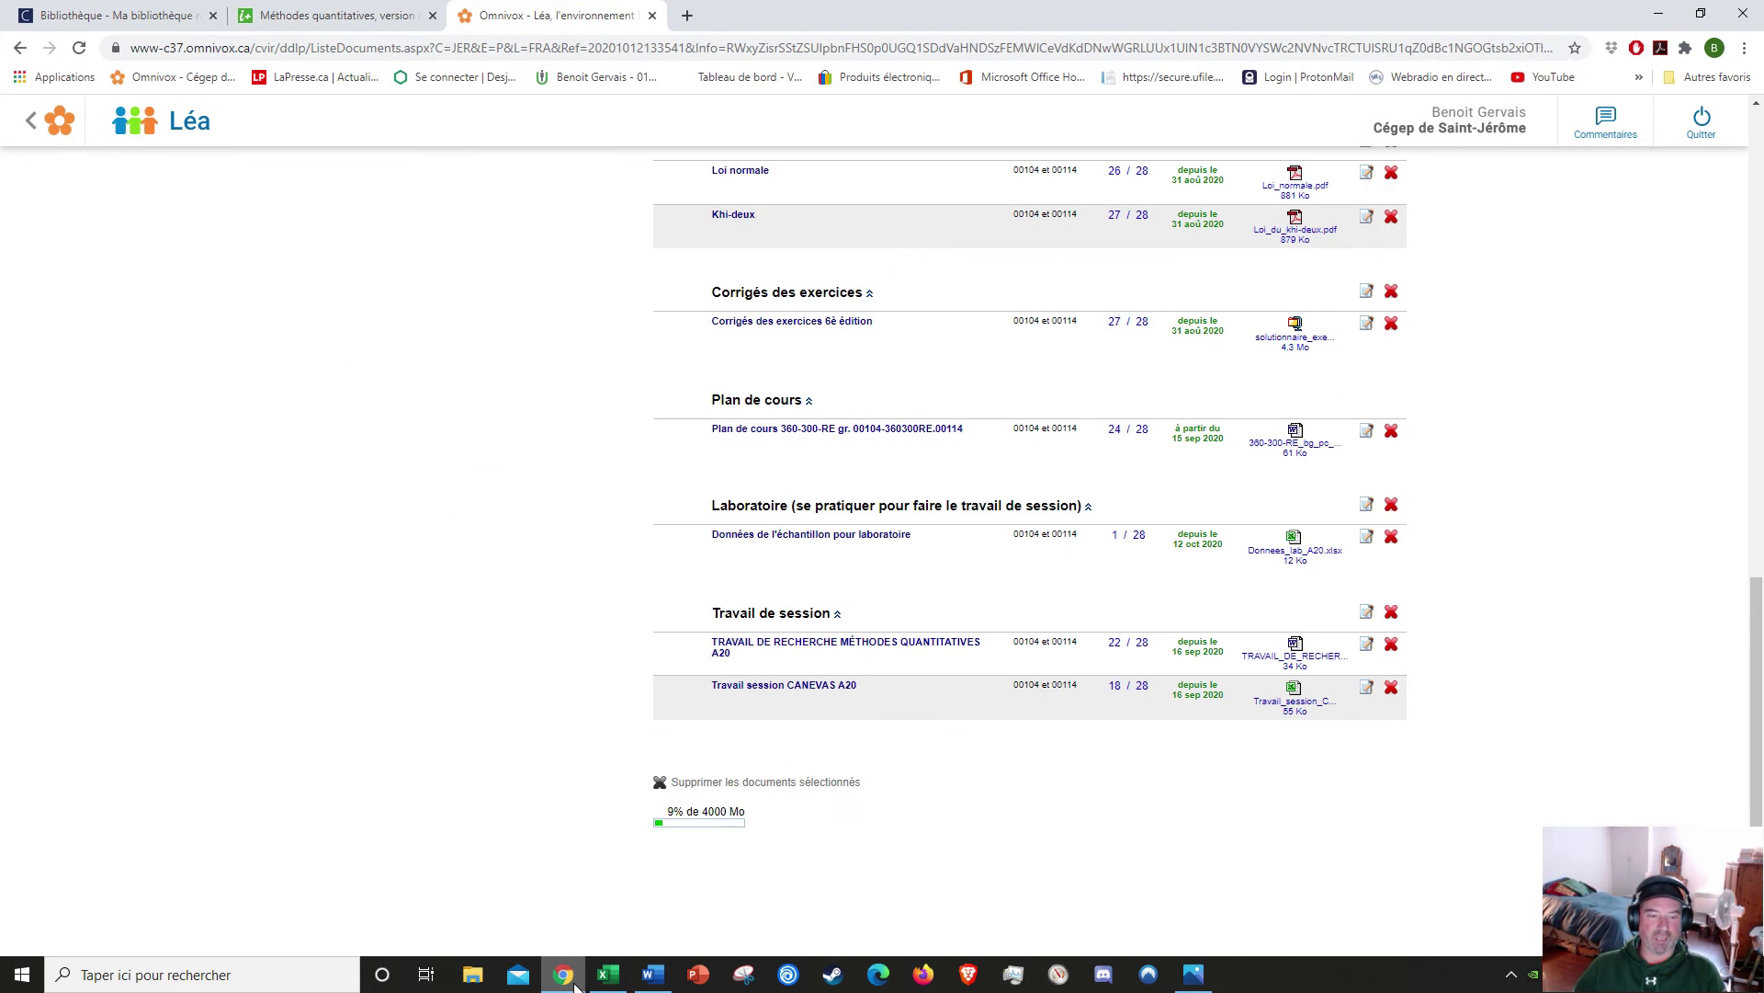
{"action": "left_click", "coordinate": [296, 26]}
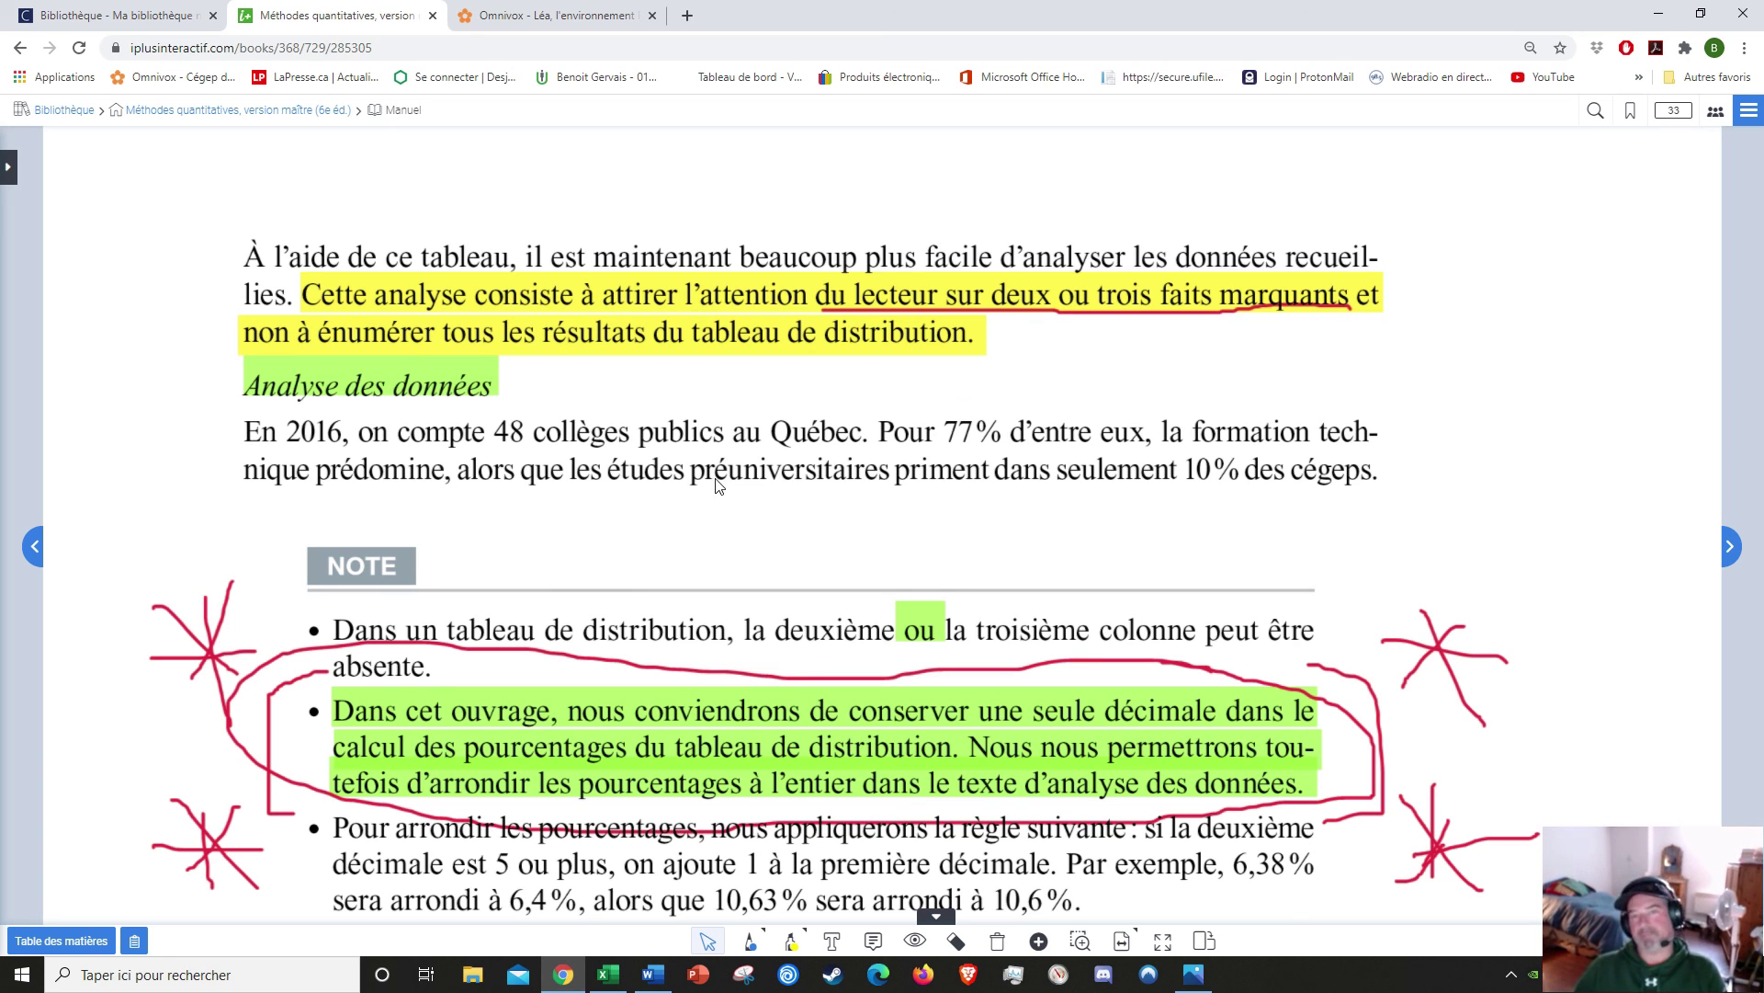
{"action": "left_click", "coordinate": [1659, 14]}
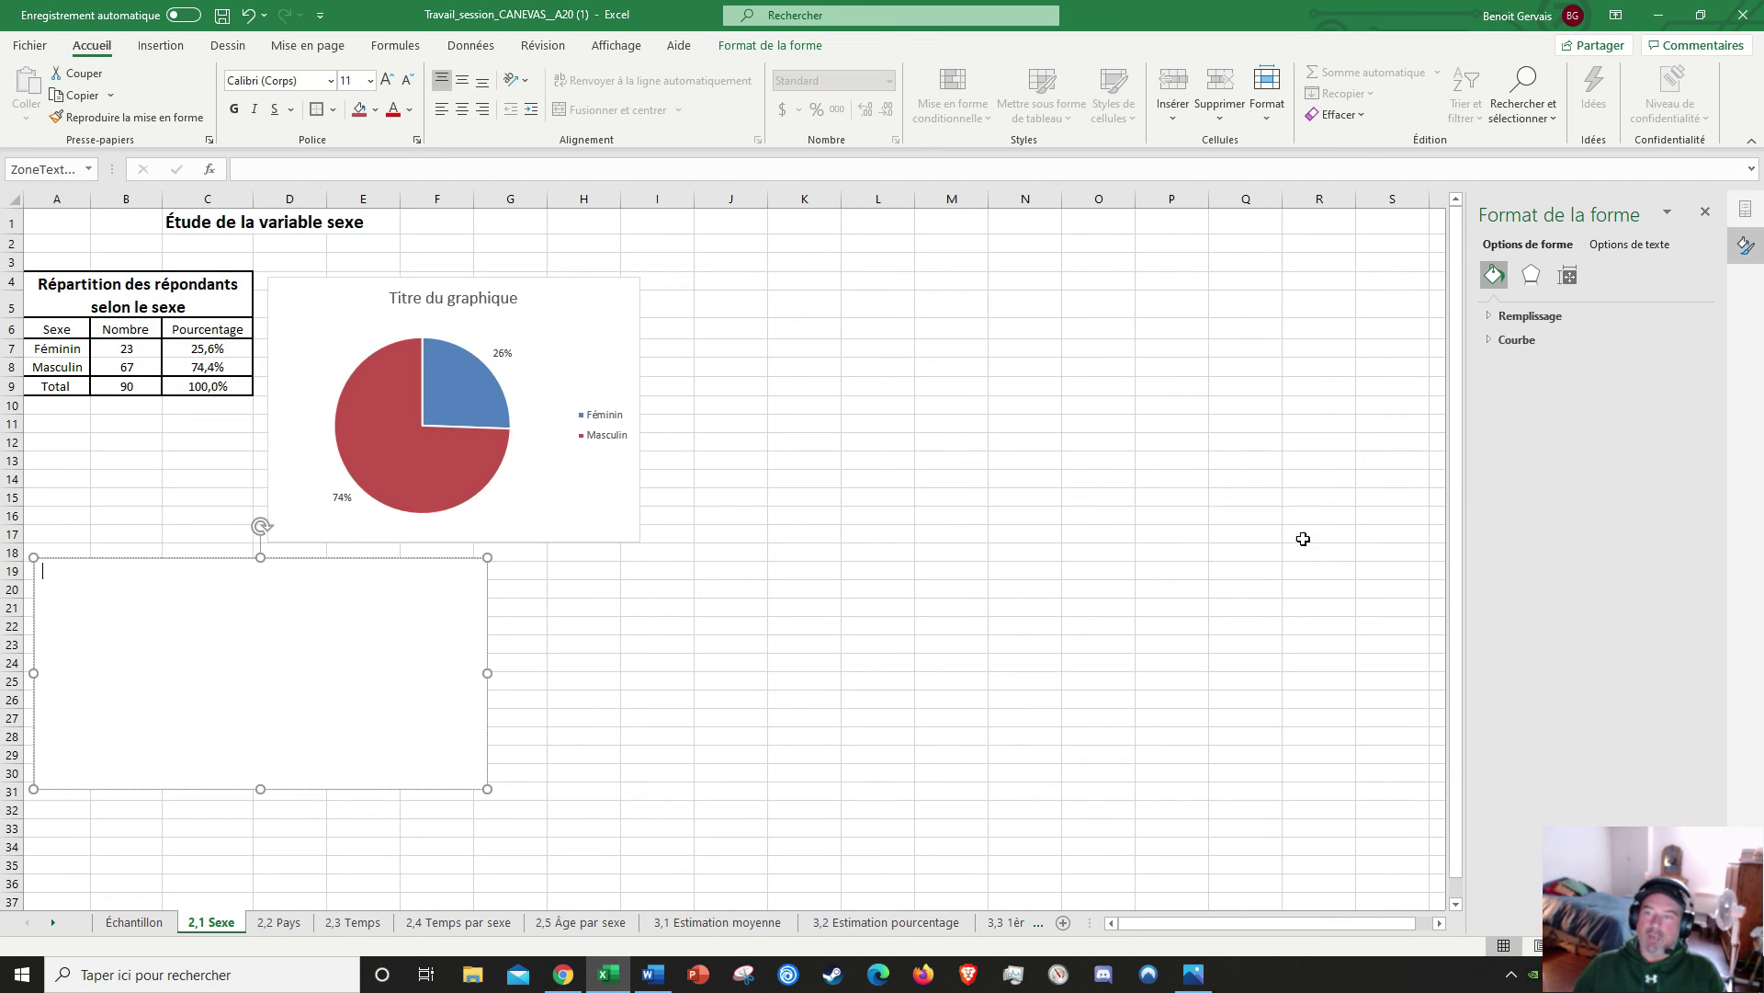